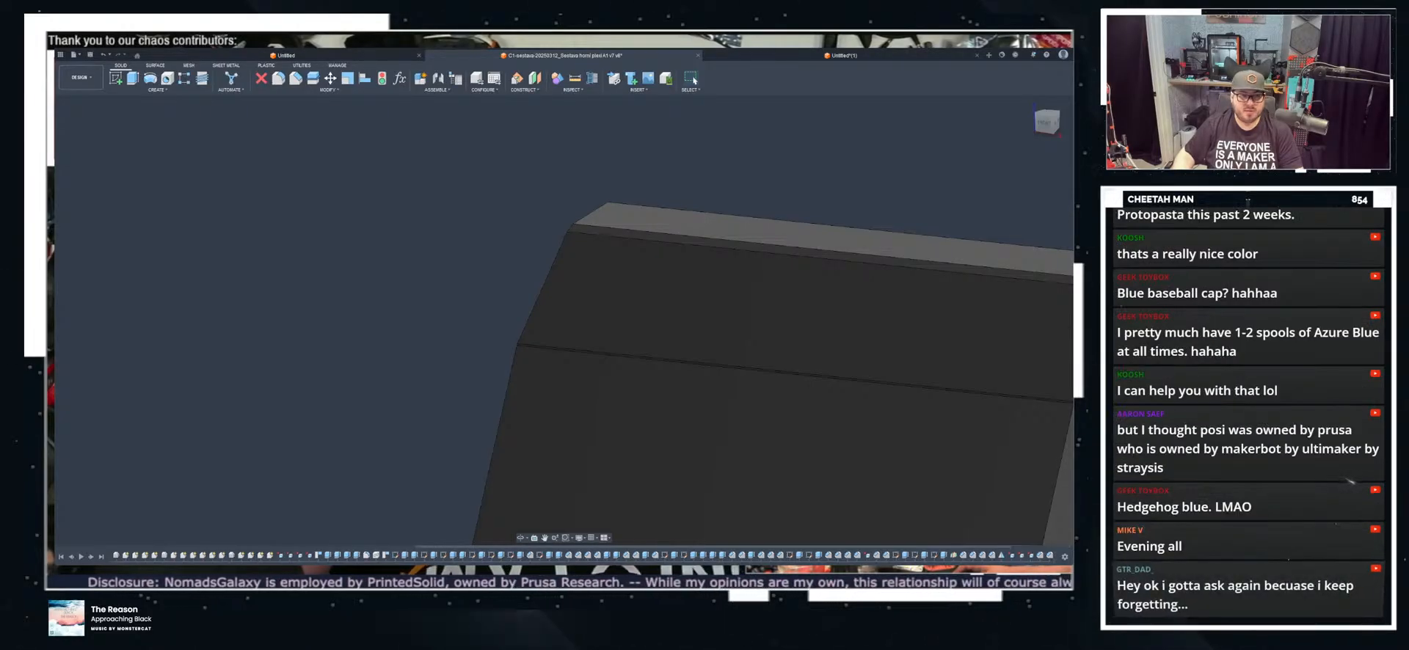
pyautogui.click(60, 55)
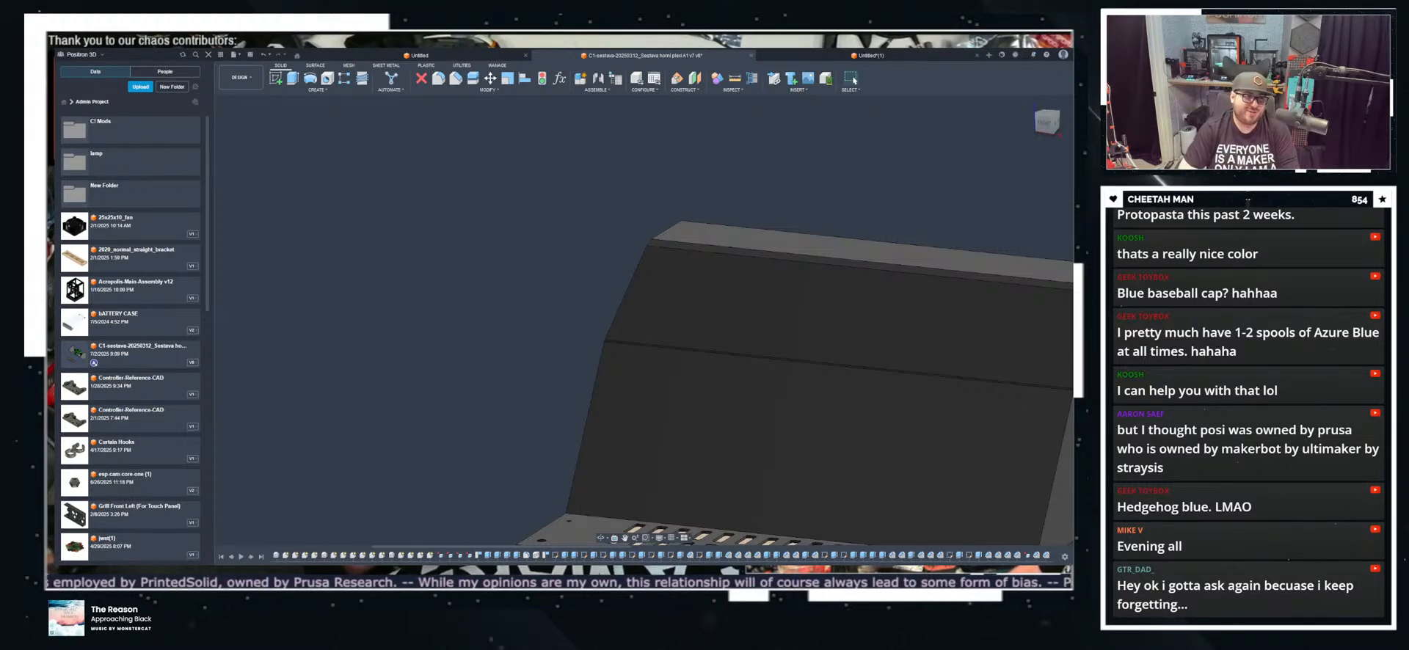
pyautogui.scroll(-2, 402, 301)
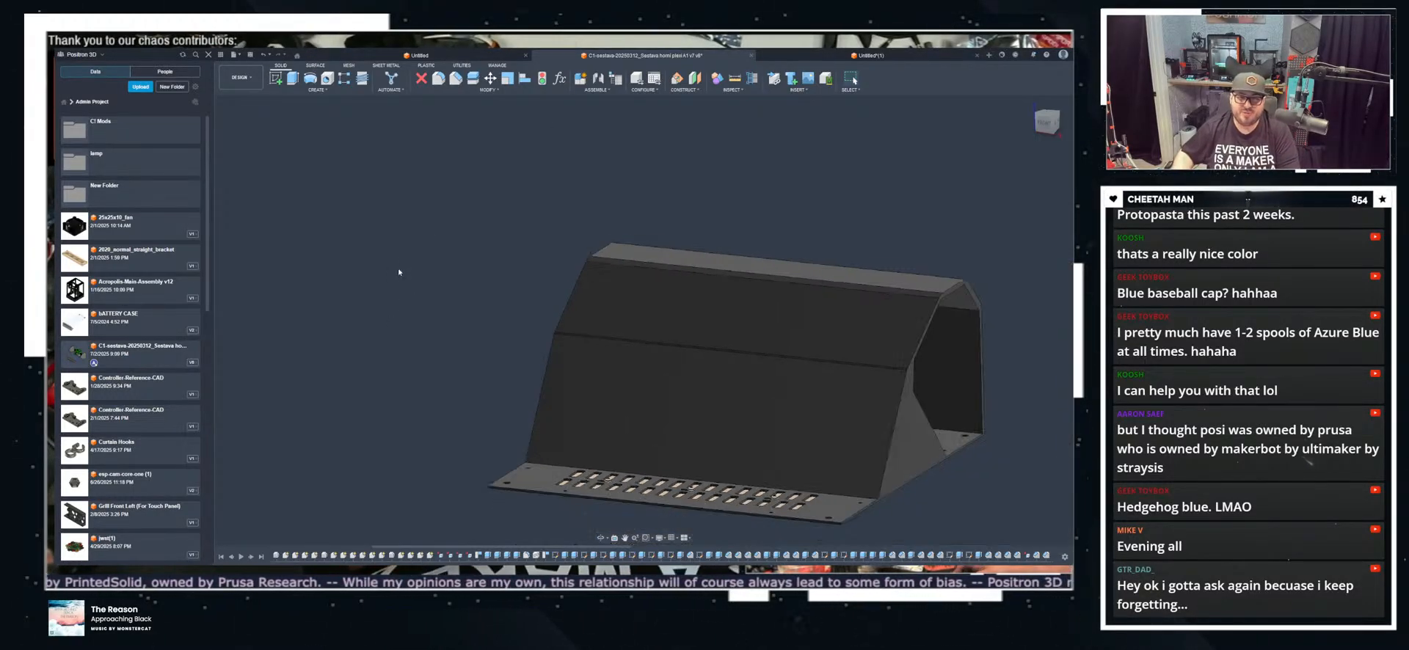
pyautogui.moveTo(458, 305); pyautogui.dragTo(368, 278, button='middle')
pyautogui.keyDown('shift'); pyautogui.moveTo(910, 431); pyautogui.dragTo(579, 434, button='middle'); pyautogui.keyUp('shift')
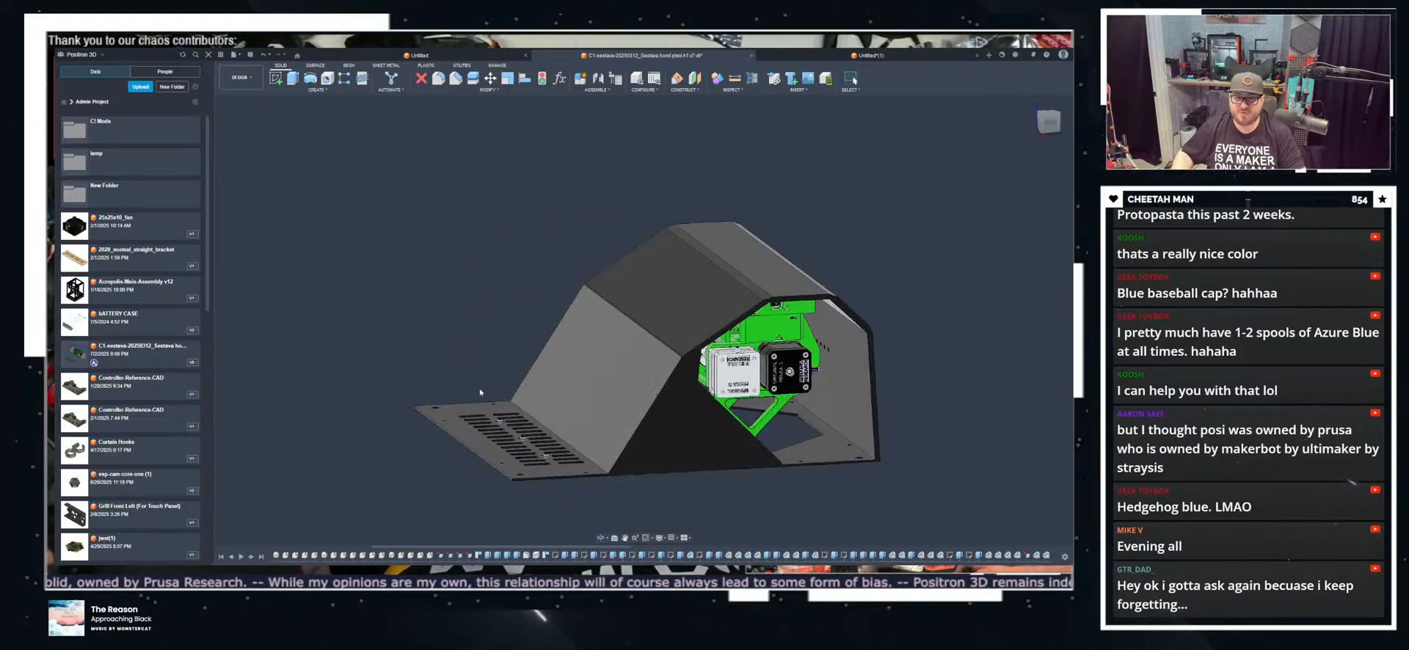
pyautogui.moveTo(646, 370); pyautogui.dragTo(496, 326, button='middle')
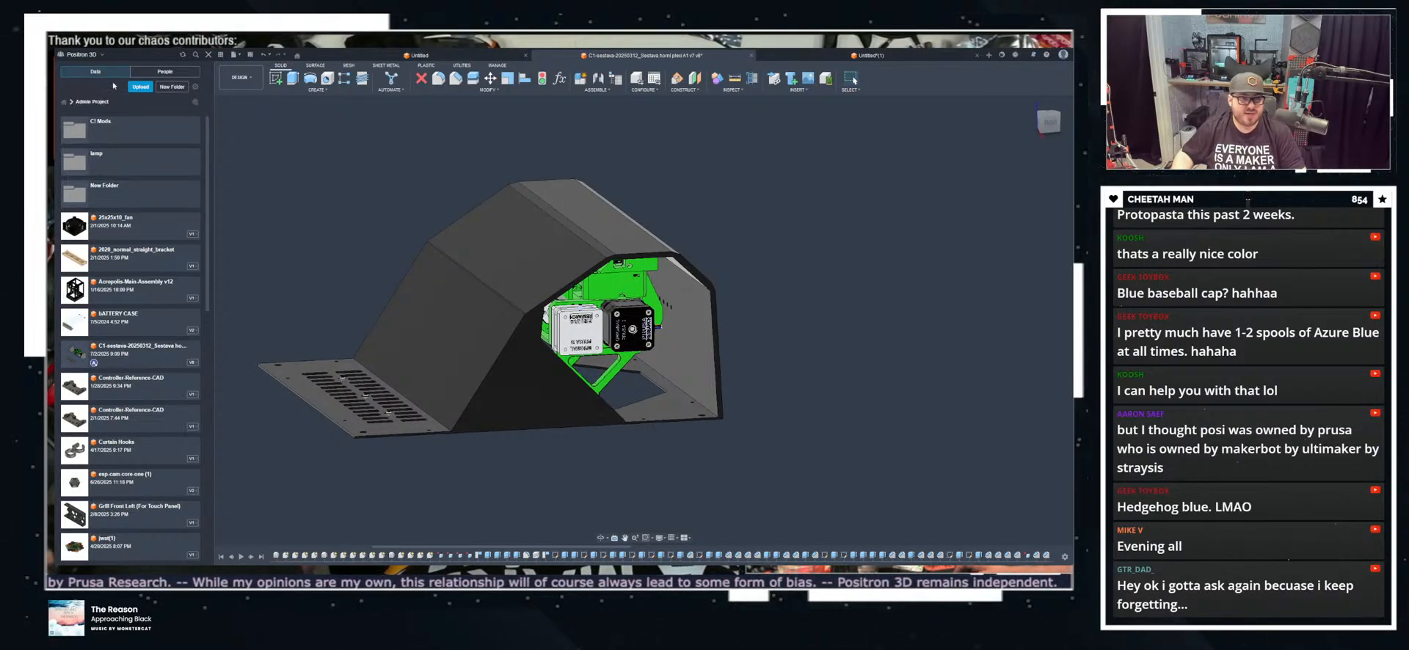
pyautogui.click(221, 55)
pyautogui.moveTo(264, 156); pyautogui.dragTo(283, 147, button='middle')
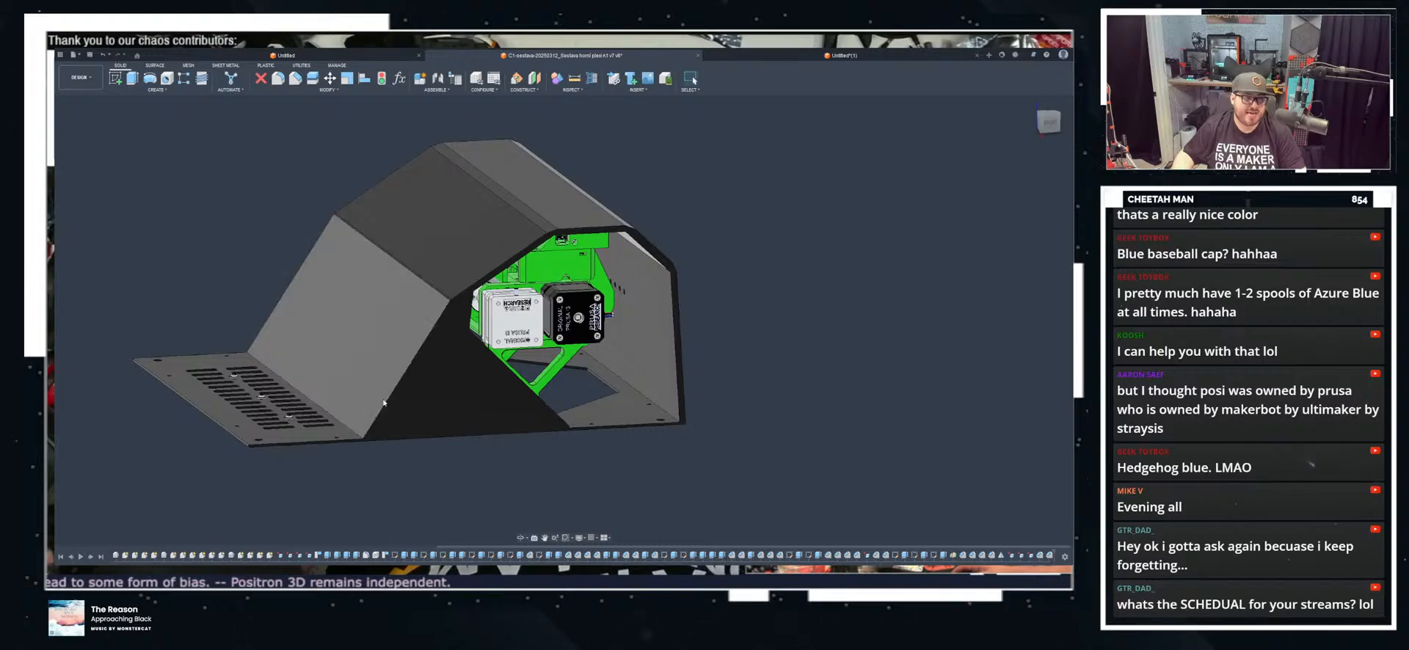
# Step: Examine the cover's open end, the assembly inside and the row of small holes in its large flat panel
pyautogui.scroll(3, 379, 401)
pyautogui.keyDown('shift'); pyautogui.moveTo(655, 374); pyautogui.dragTo(646, 396, button='middle'); pyautogui.keyUp('shift')
pyautogui.scroll(3, 740, 322)
pyautogui.keyDown('shift'); pyautogui.moveTo(740, 322); pyautogui.dragTo(603, 353, button='middle'); pyautogui.keyUp('shift')
pyautogui.scroll(-3, 462, 289)
pyautogui.moveTo(699, 346); pyautogui.dragTo(449, 366, button='middle')
pyautogui.scroll(3, 607, 364)
pyautogui.scroll(3, 343, 303)
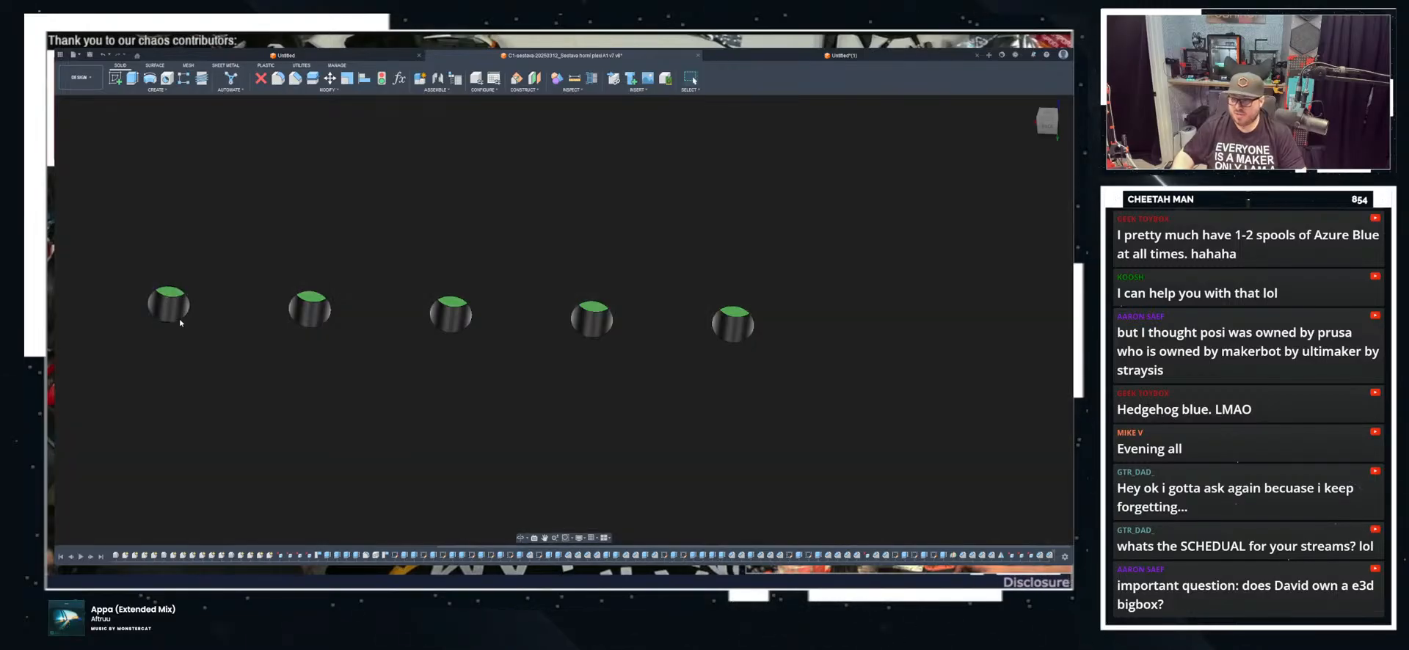
pyautogui.moveTo(179, 319); pyautogui.dragTo(249, 338, button='middle')
pyautogui.click(243, 326)
pyautogui.click(395, 336)
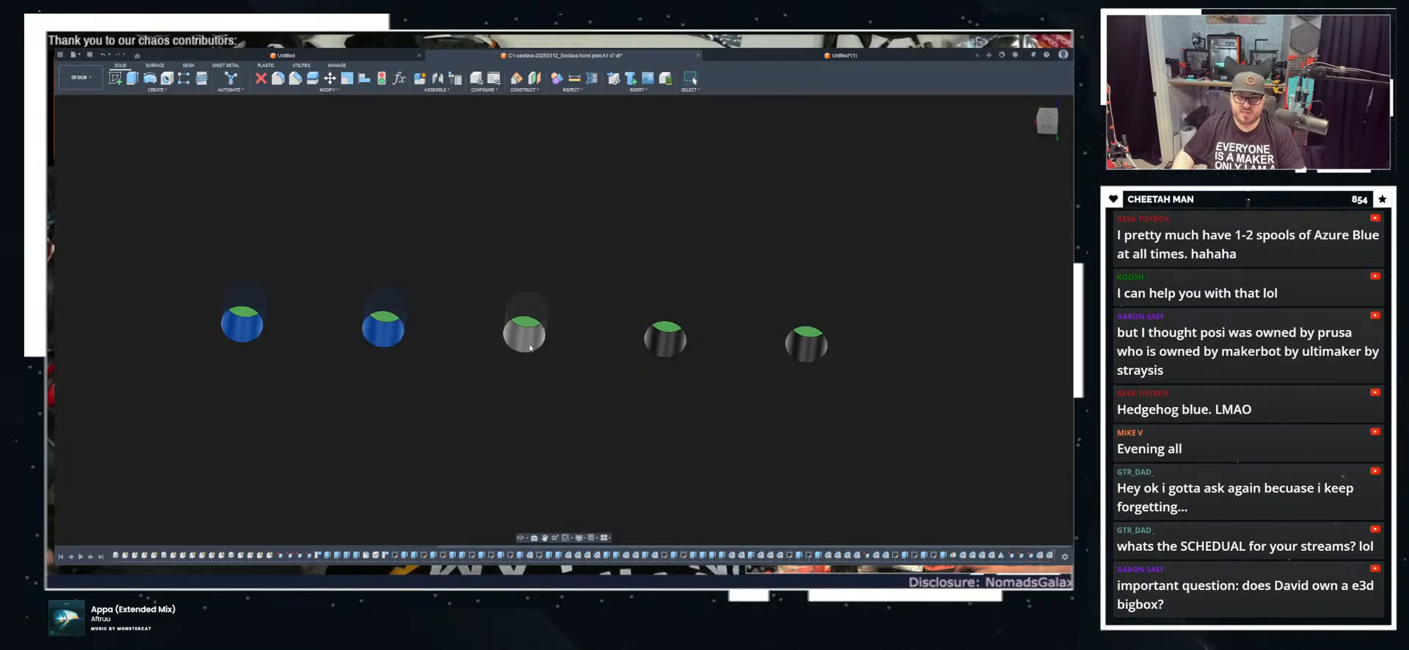
pyautogui.keyDown('ctrl'); pyautogui.click(681, 342); pyautogui.keyUp('ctrl')
pyautogui.keyDown('ctrl'); pyautogui.click(805, 350); pyautogui.keyUp('ctrl')
pyautogui.click(714, 413)
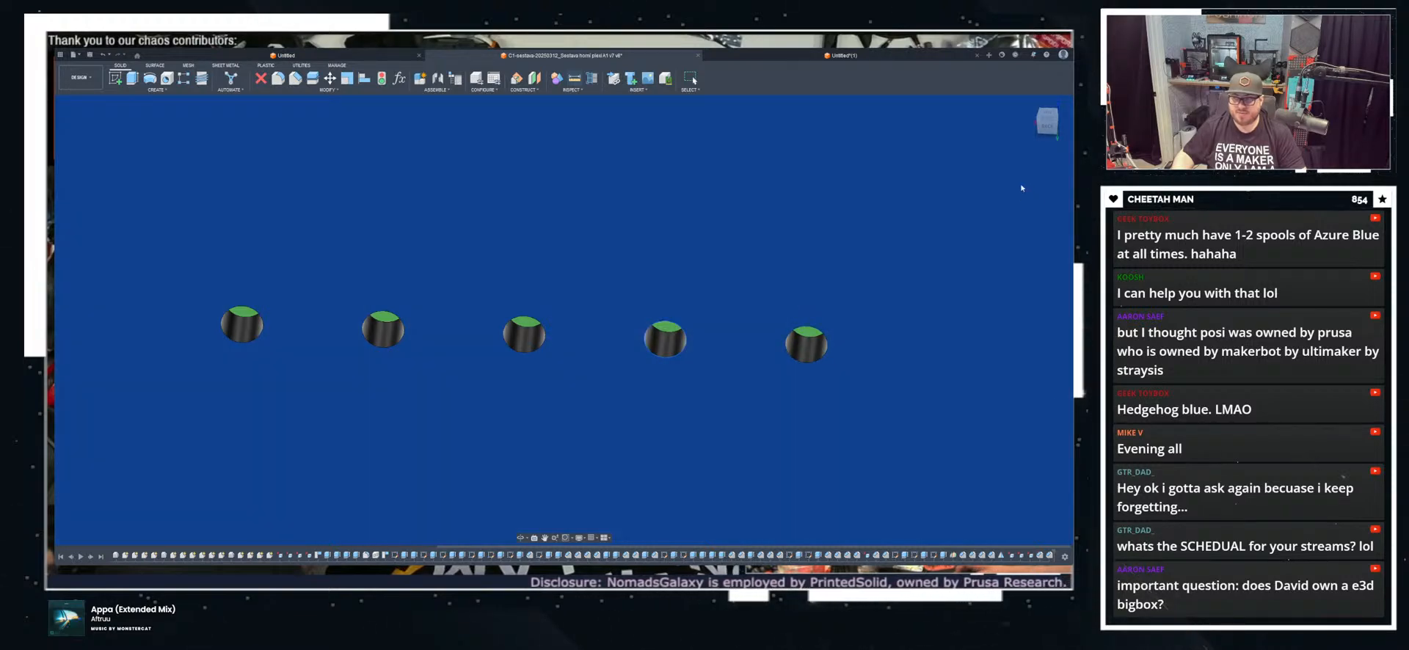
pyautogui.press('Escape')
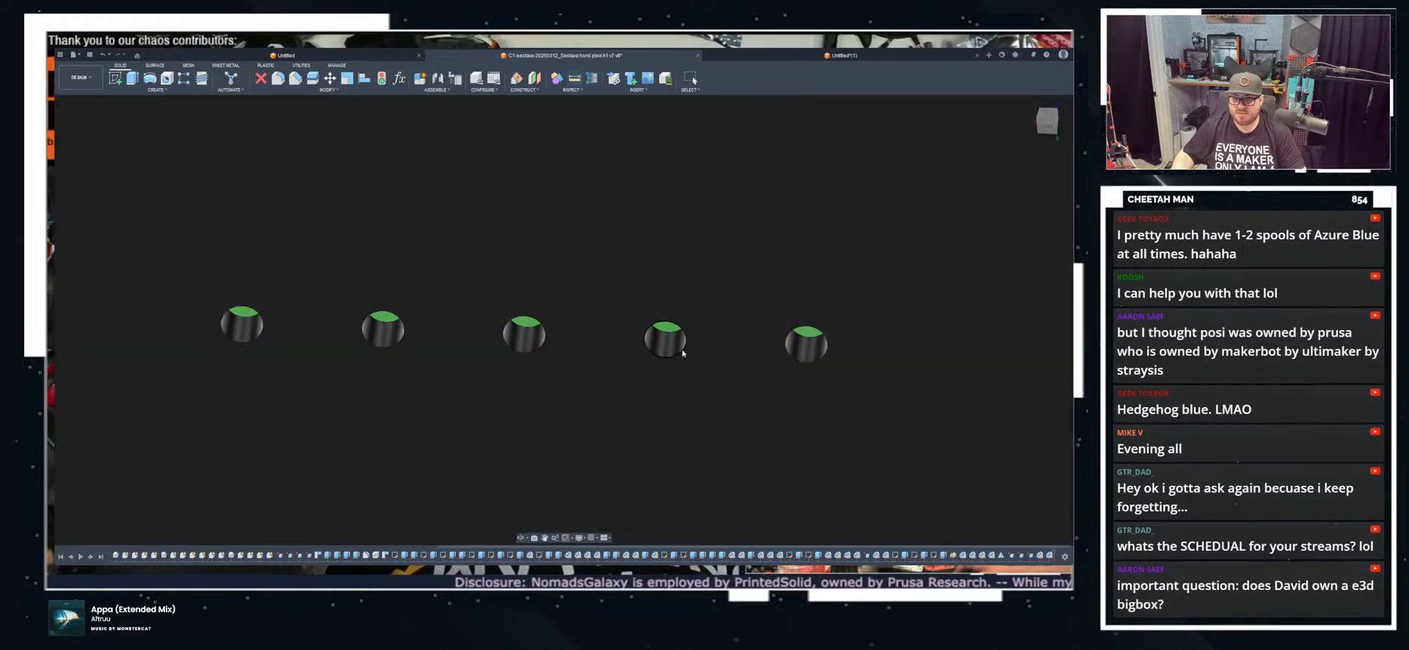
# Step: Measure the spacing between the last two neighbouring holes at the end of the row
pyautogui.click(683, 352)
pyautogui.click(803, 363)
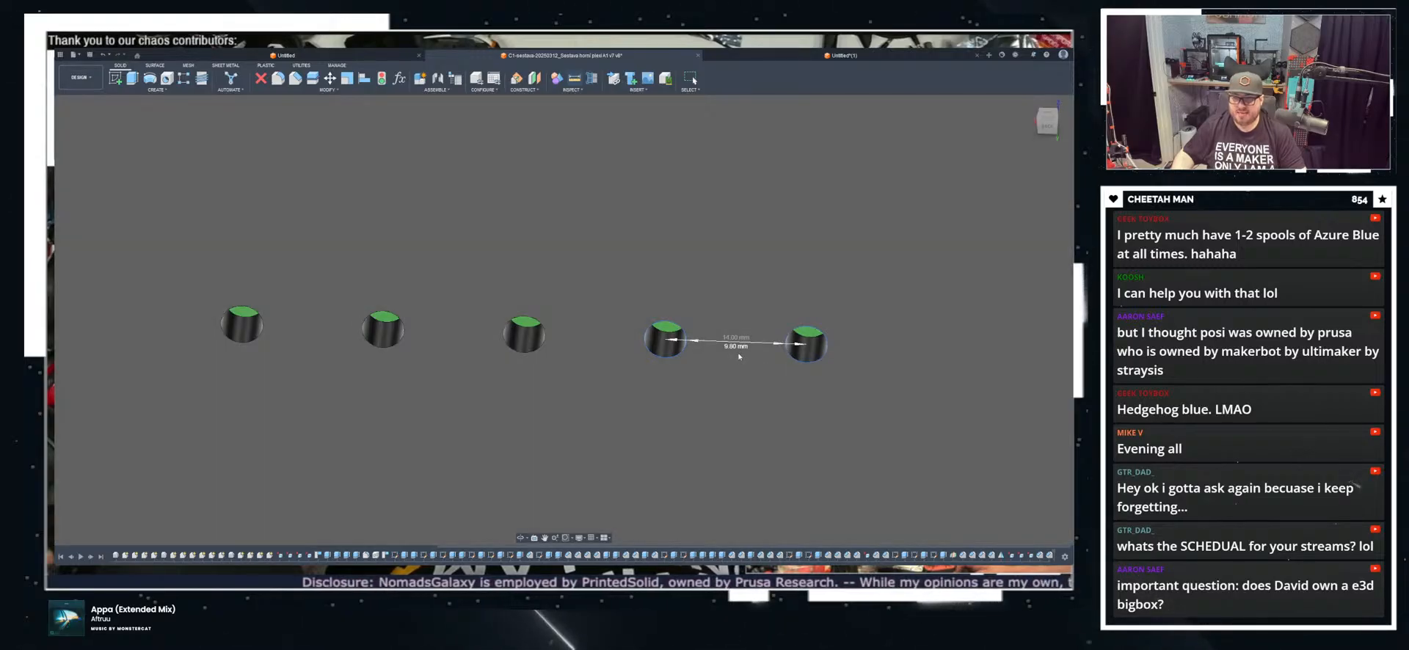
pyautogui.scroll(5, 761, 363)
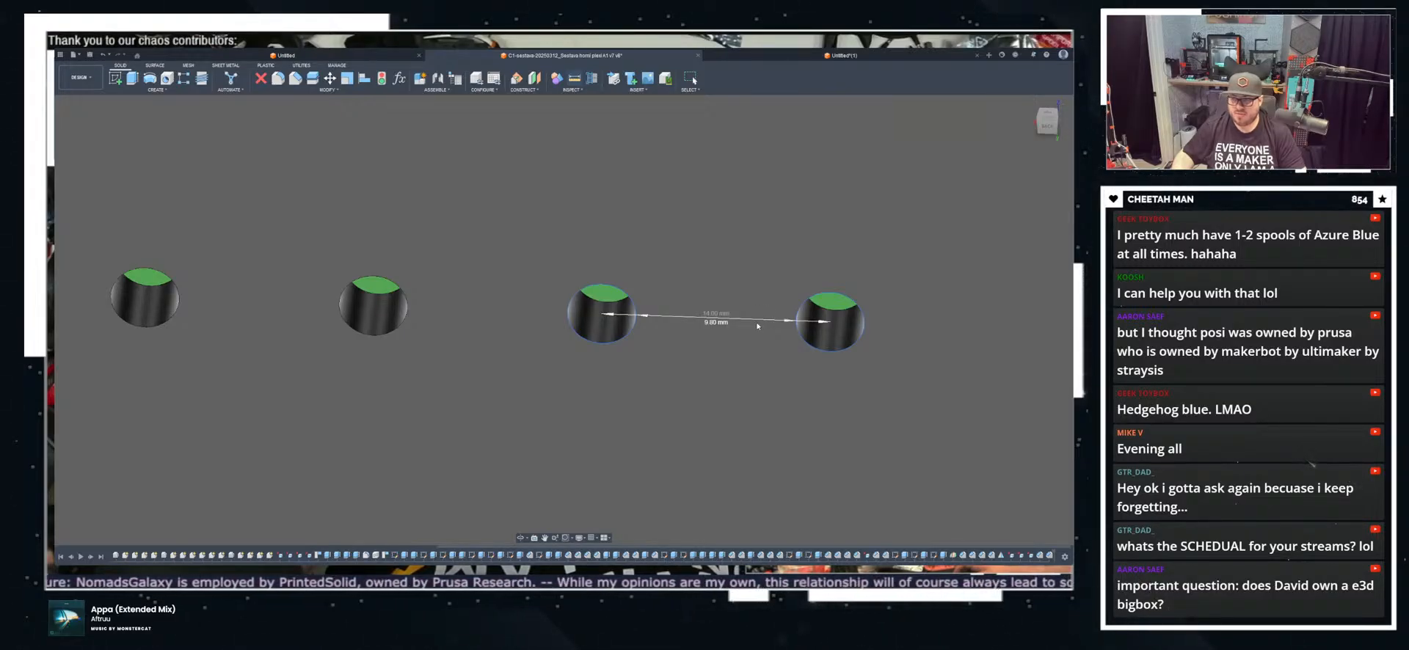
pyautogui.scroll(-3, 761, 324)
pyautogui.moveTo(762, 348)
pyautogui.keyDown('shift'); pyautogui.mouseDown(button='middle')
pyautogui.moveTo(762, 303)
pyautogui.moveTo(765, 328)
pyautogui.mouseUp(button='middle'); pyautogui.keyUp('shift')
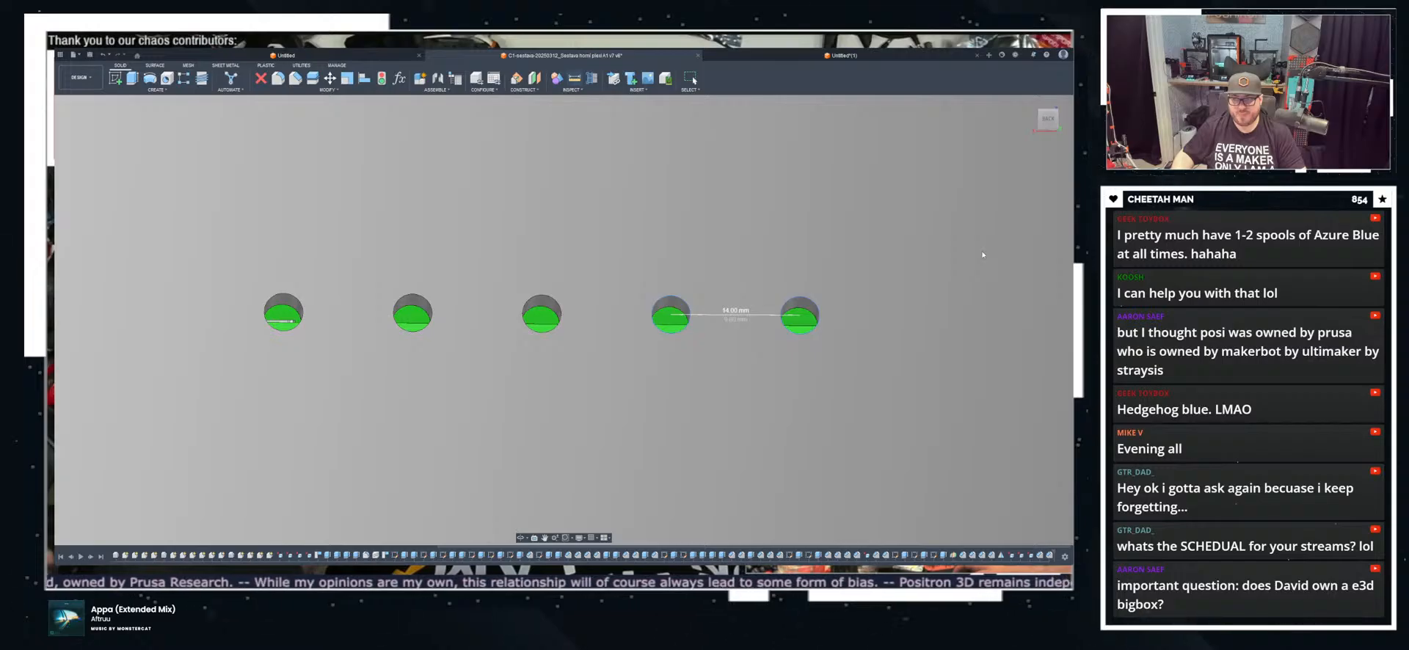
# Step: Delete the row of five small holes from the large flat panel of the cover
pyautogui.scroll(-5, 728, 353)
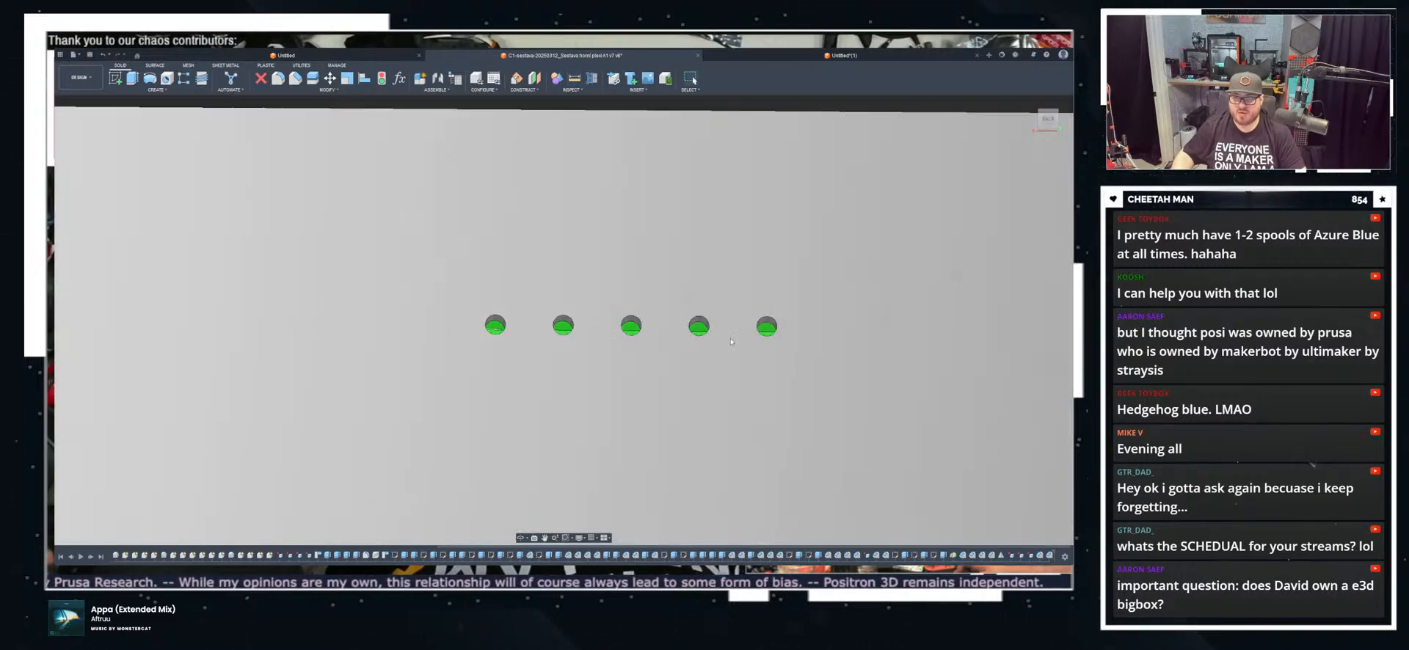
pyautogui.keyDown('shift'); pyautogui.moveTo(729, 353); pyautogui.dragTo(691, 405, button='middle'); pyautogui.keyUp('shift')
pyautogui.scroll(-3, 575, 426)
pyautogui.scroll(6, 553, 448)
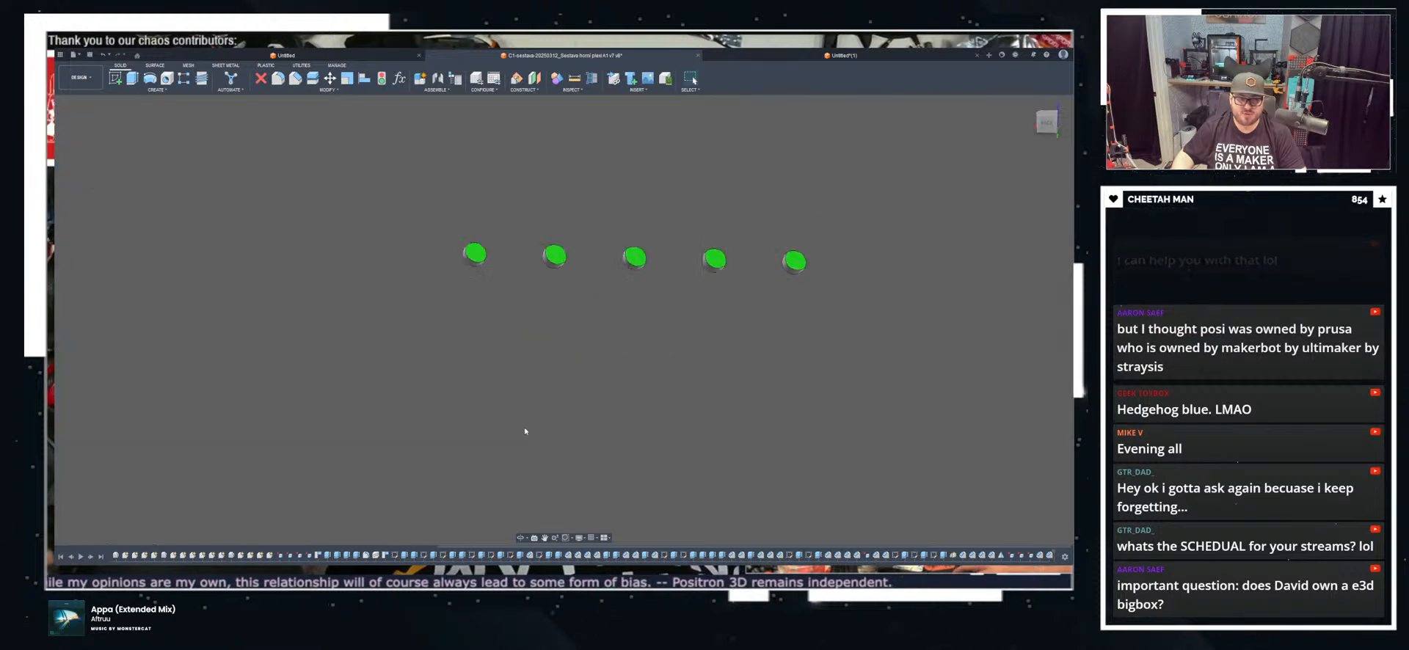
pyautogui.scroll(3, 494, 280)
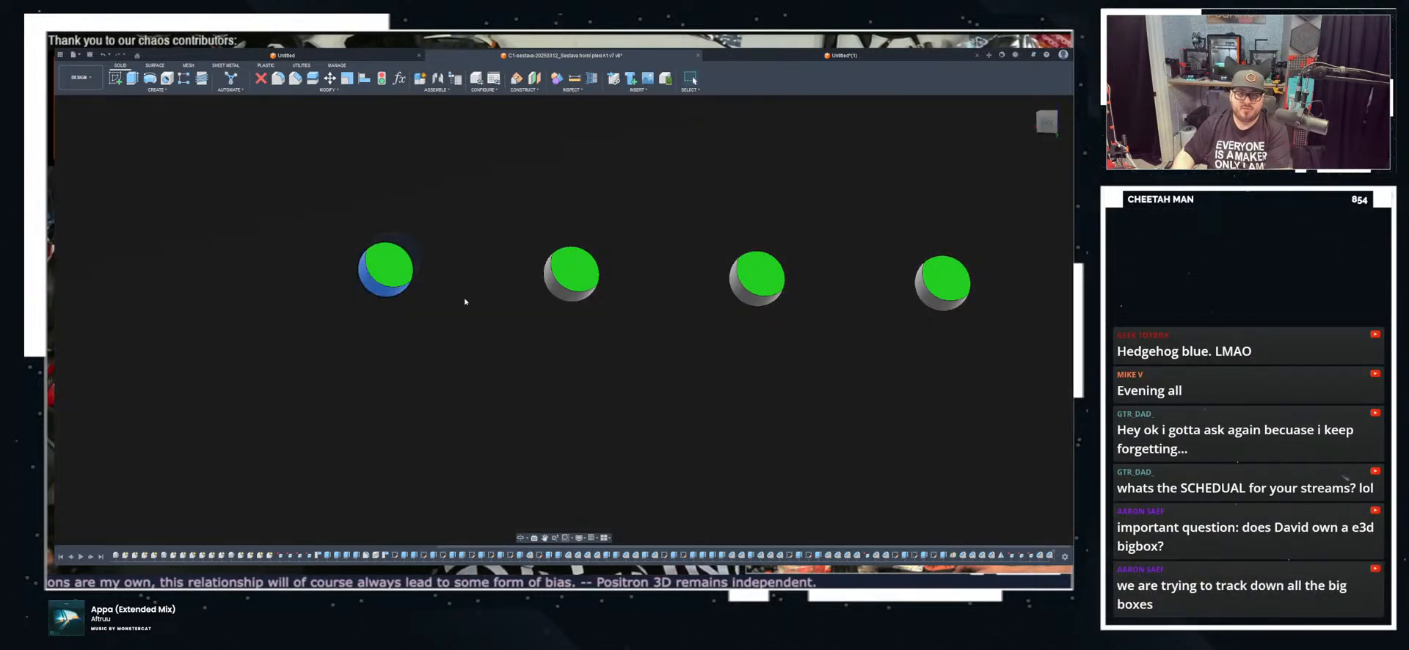
pyautogui.moveTo(389, 293); pyautogui.dragTo(567, 300, button='middle')
pyautogui.click(567, 301)
pyautogui.press('Delete')
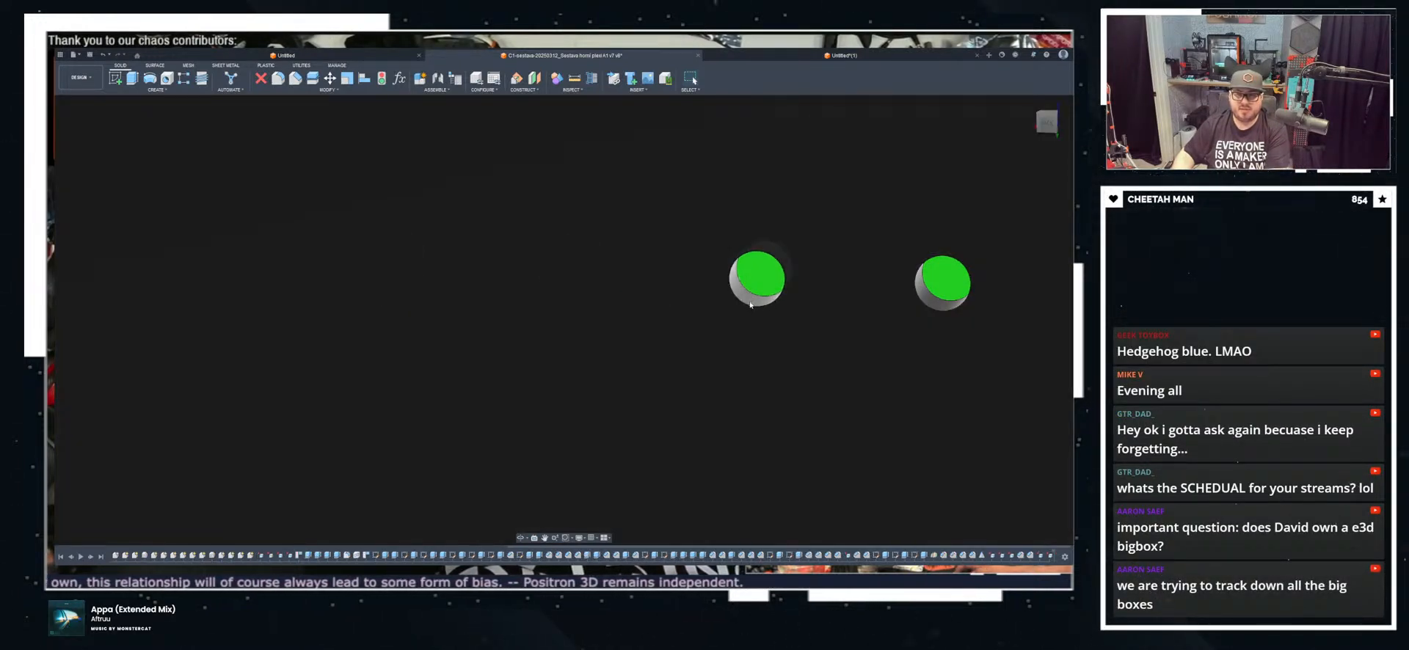
pyautogui.click(754, 304)
pyautogui.press('Delete')
pyautogui.click(928, 299)
pyautogui.press('Delete')
# Step: Start a new sketch on the large flat panel of the cover
pyautogui.scroll(-5, 764, 183)
pyautogui.moveTo(881, 246); pyautogui.dragTo(673, 384, button='middle')
pyautogui.scroll(6, 673, 384)
pyautogui.scroll(-8, 609, 269)
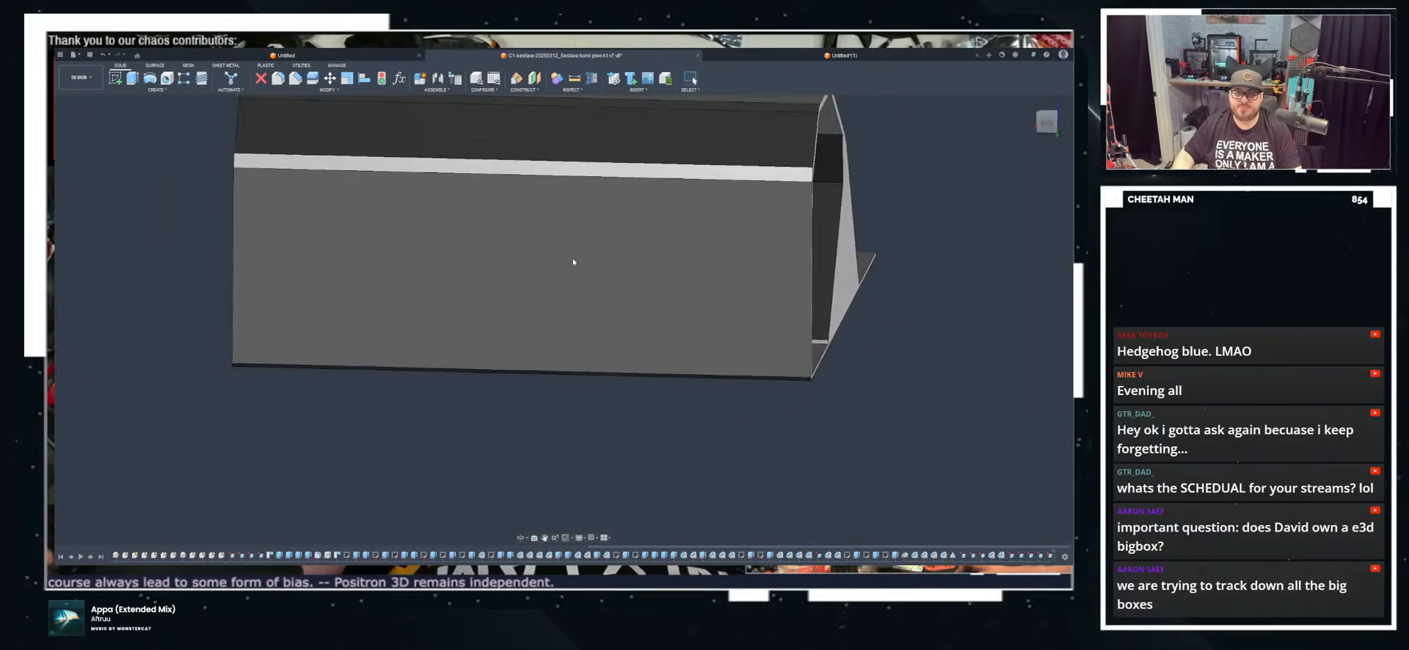
pyautogui.keyDown('shift'); pyautogui.moveTo(573, 262); pyautogui.dragTo(409, 346, button='middle'); pyautogui.keyUp('shift')
pyautogui.click(408, 372)
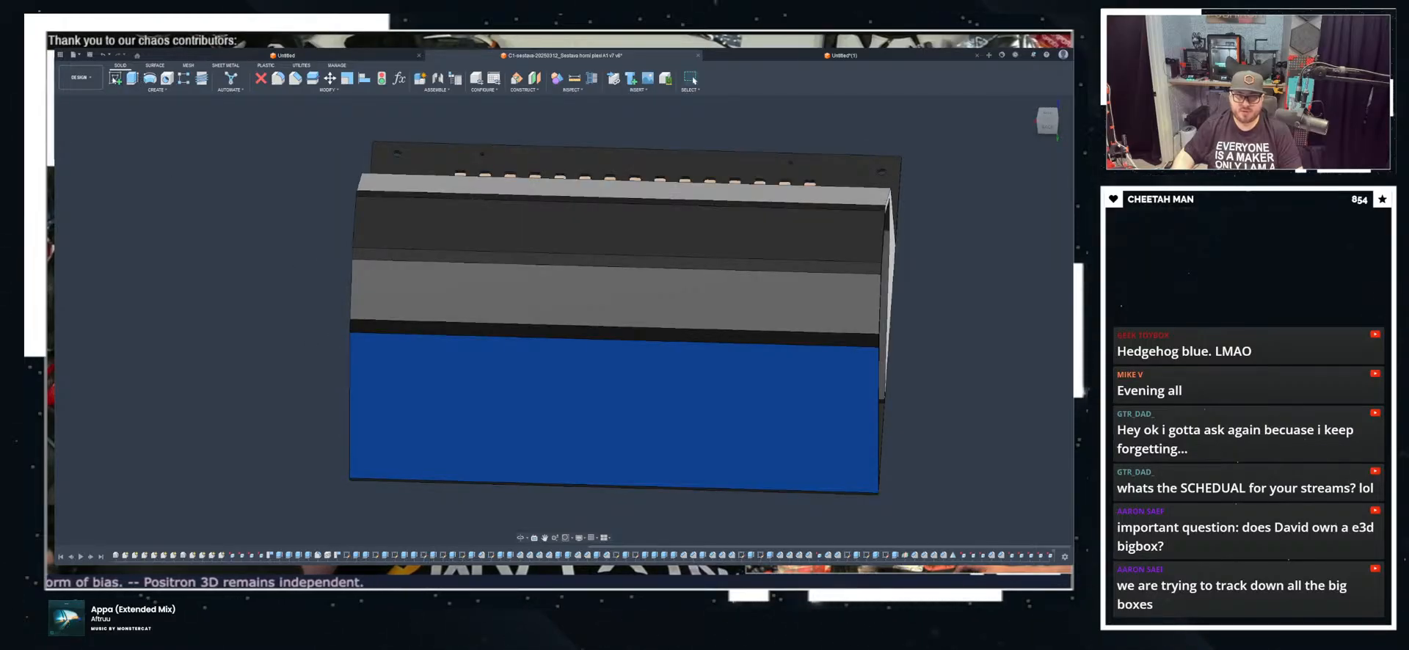
pyautogui.click(115, 78)
pyautogui.scroll(-3, 497, 373)
pyautogui.moveTo(500, 402); pyautogui.dragTo(588, 433, button='middle')
pyautogui.scroll(4, 494, 309)
pyautogui.keyDown('shift'); pyautogui.moveTo(502, 306); pyautogui.dragTo(441, 315, button='middle'); pyautogui.keyUp('shift')
pyautogui.scroll(4, 355, 369)
pyautogui.keyDown('shift'); pyautogui.moveTo(354, 369); pyautogui.dragTo(322, 462, button='middle'); pyautogui.keyUp('shift')
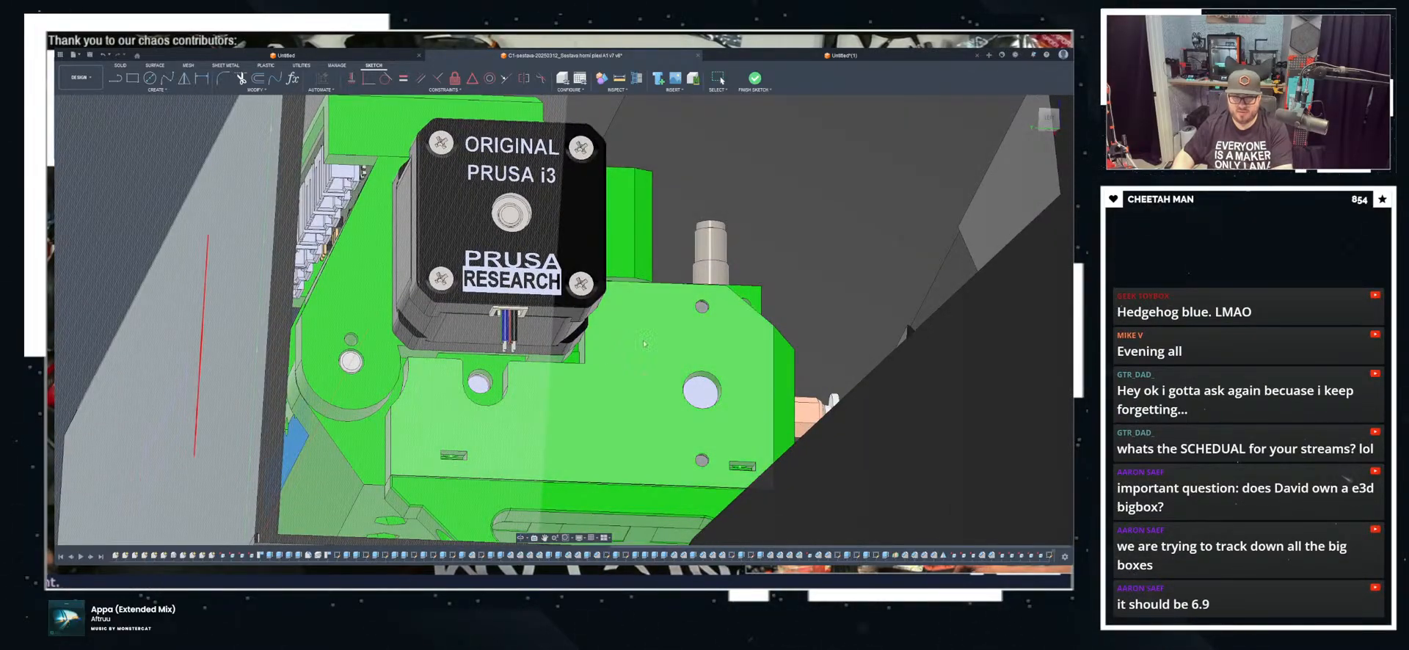
pyautogui.scroll(-3, 628, 316)
pyautogui.click(534, 537)
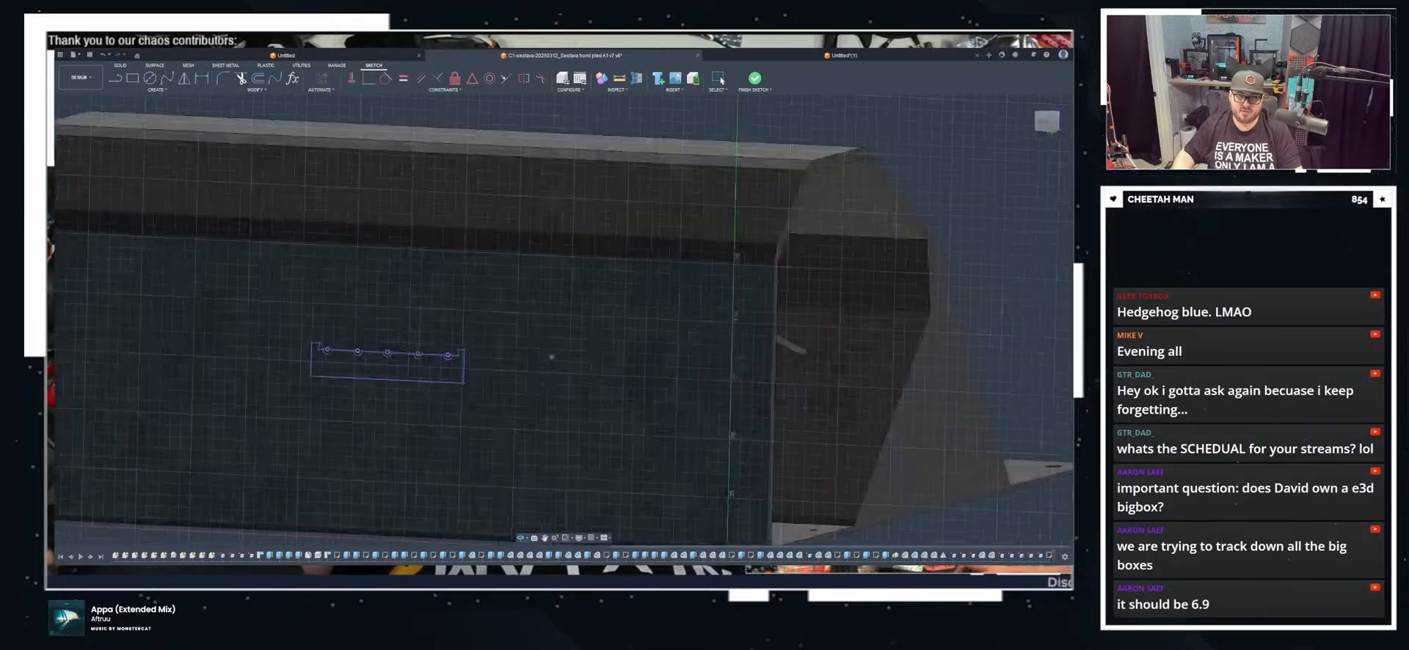
pyautogui.moveTo(410, 406); pyautogui.dragTo(508, 367, button='middle')
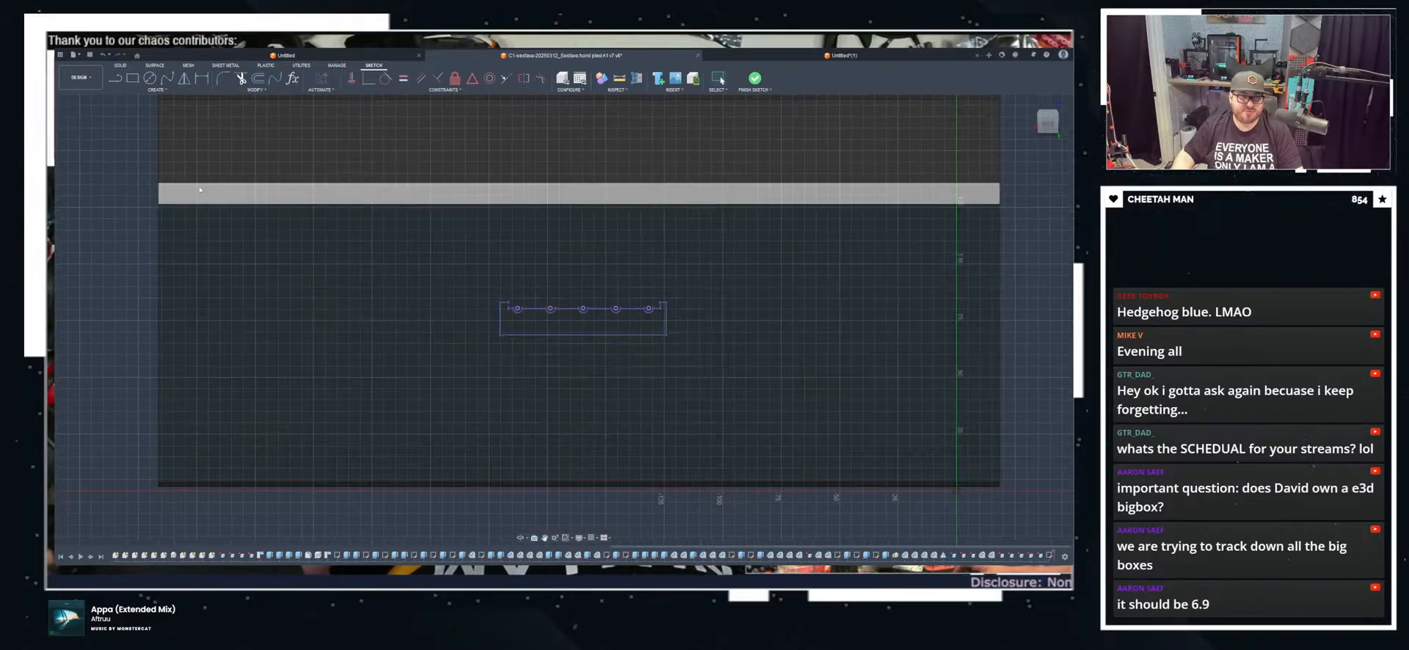
# Step: Sketch a horizontal line from the profile edge between two of the notches to the panel's side edge
pyautogui.click(116, 78)
pyautogui.scroll(3, 579, 319)
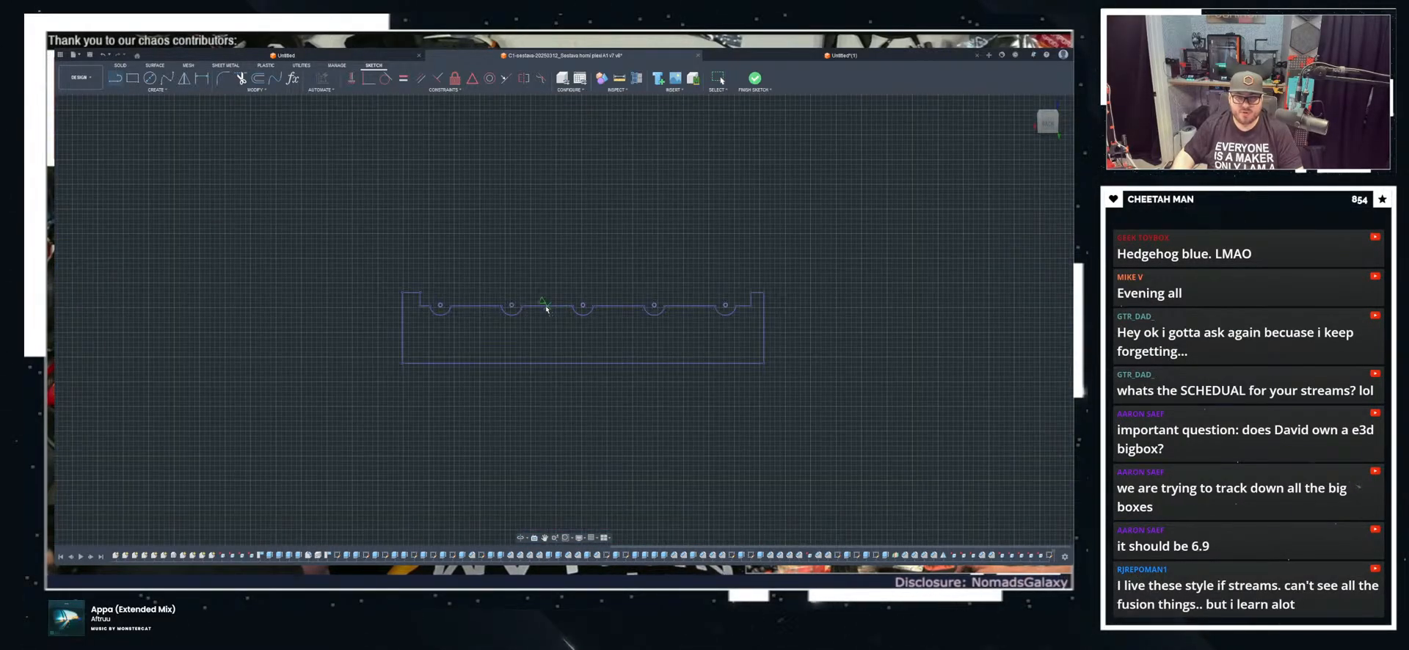
pyautogui.click(546, 306)
pyautogui.scroll(-3, 888, 291)
pyautogui.moveTo(927, 288); pyautogui.dragTo(593, 325, button='middle')
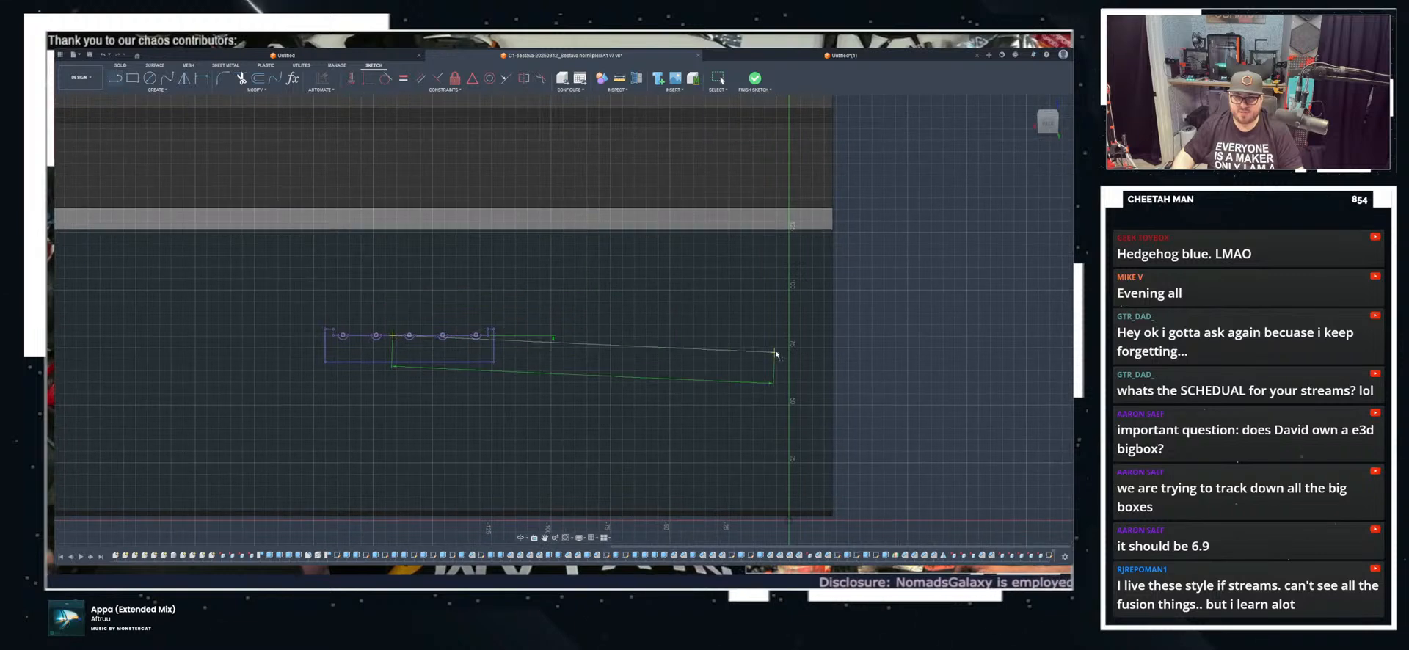
pyautogui.click(833, 336)
pyautogui.press('Escape')
# Step: Delete the semicircular notches on the notched profile, except the one at its far end, and one short connecting segment
pyautogui.scroll(3, 459, 373)
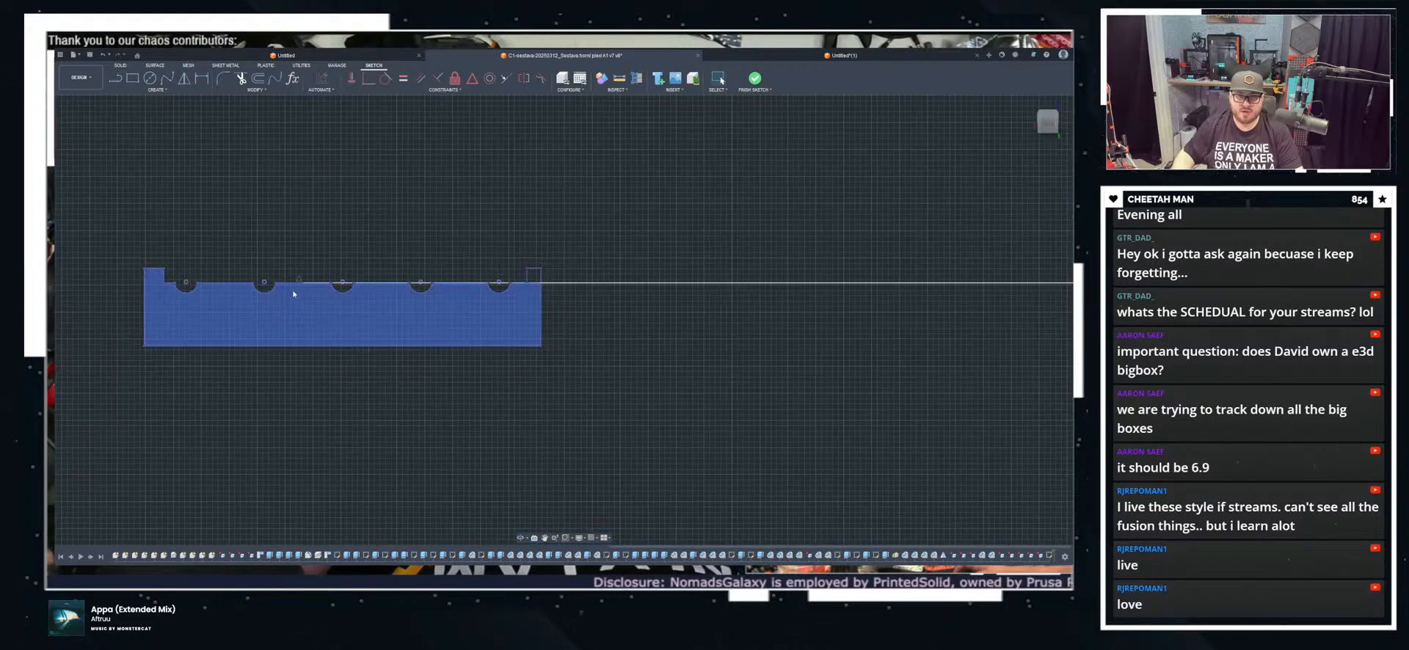
pyautogui.scroll(3, 293, 295)
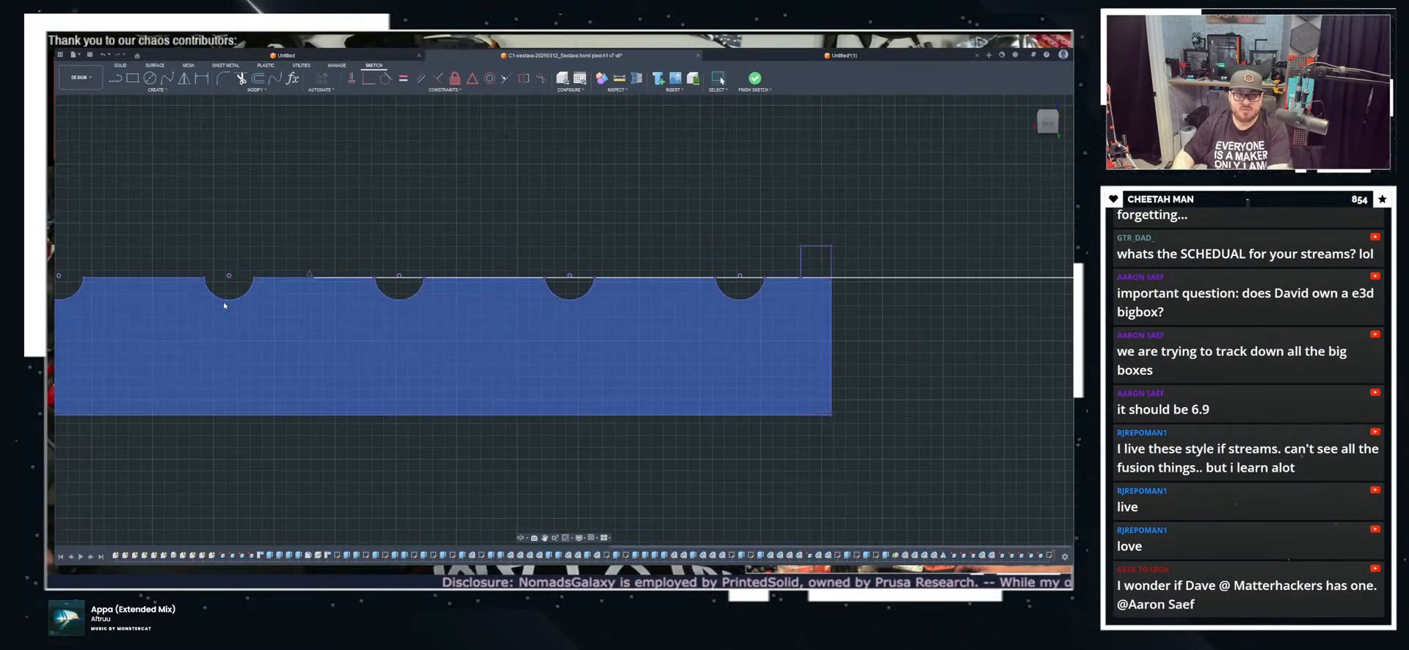
pyautogui.click(225, 303)
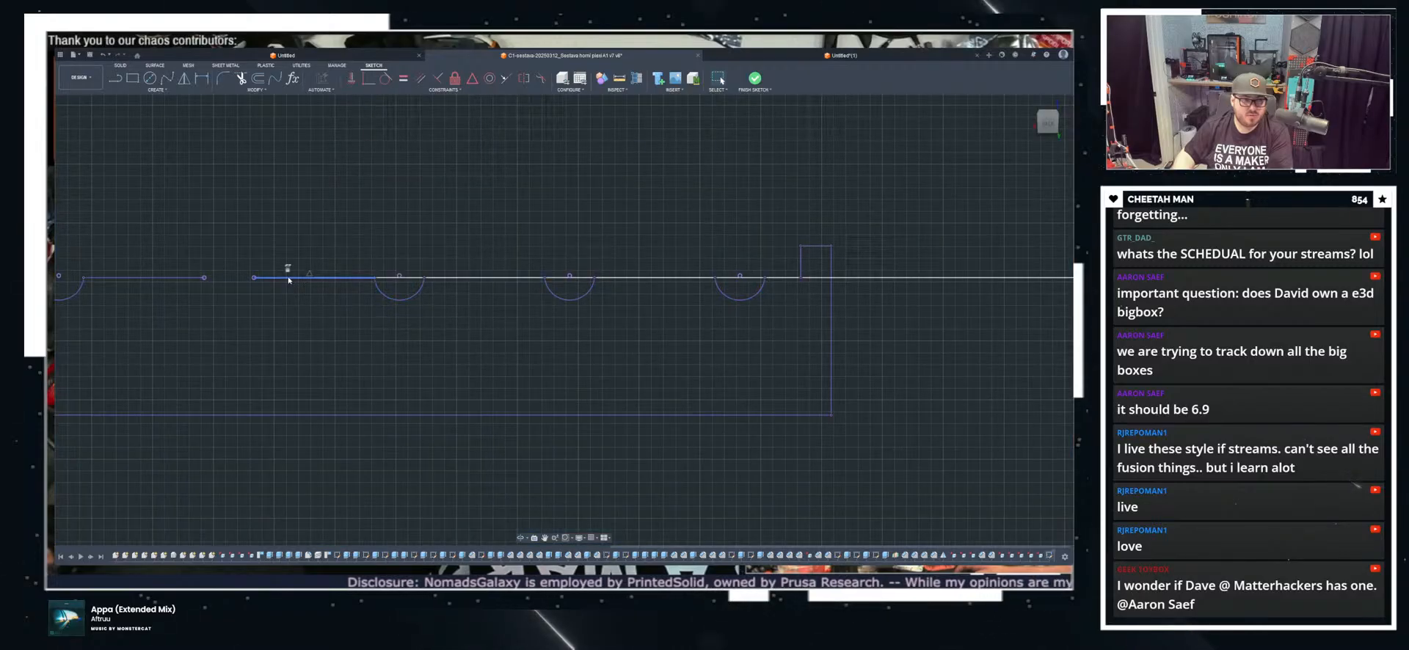
pyautogui.click(284, 277)
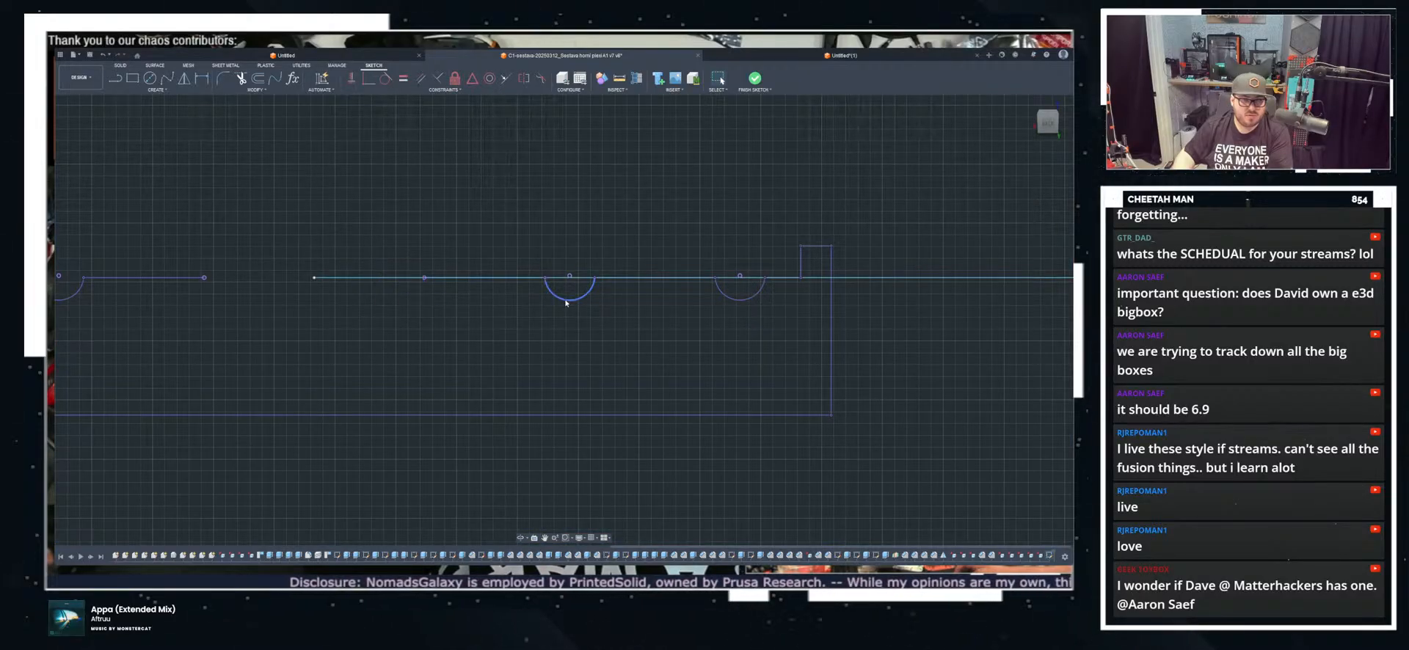
pyautogui.click(588, 294)
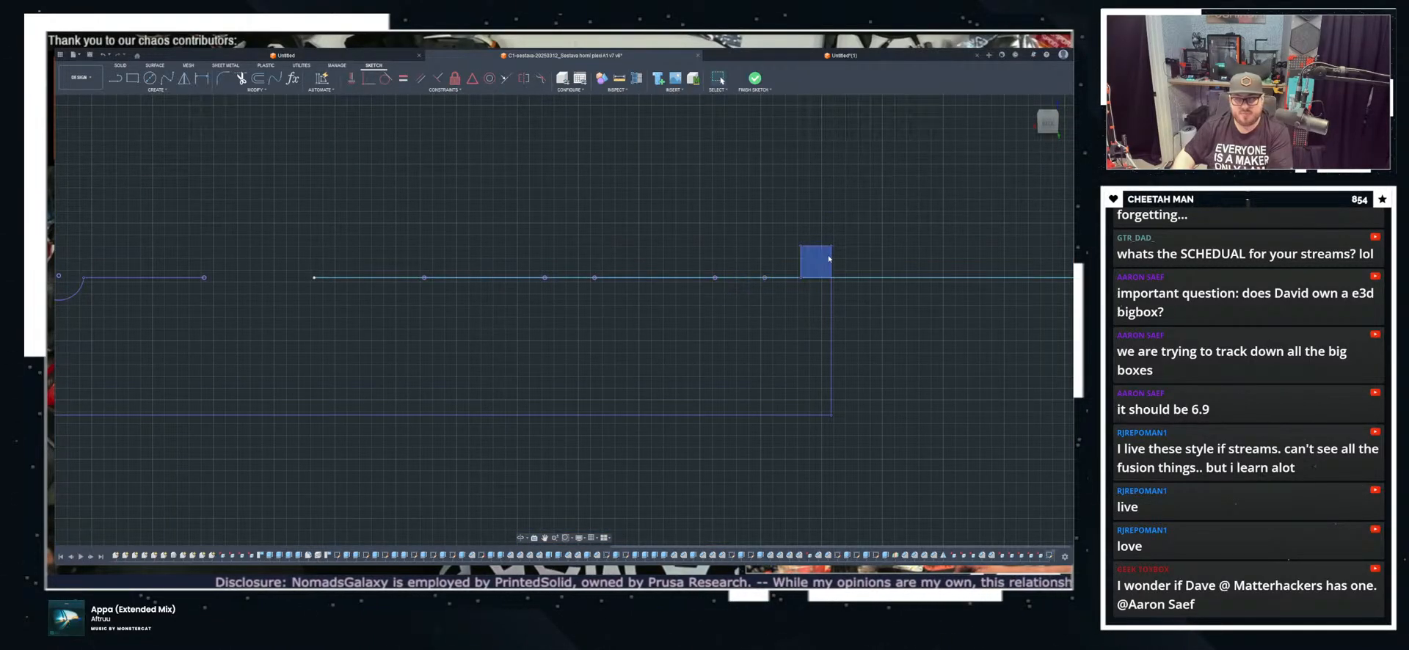
# Step: Delete the raised tab at one end of the profile and the profile's long lower edge
pyautogui.click(816, 247)
pyautogui.press('Delete')
pyautogui.click(802, 258)
pyautogui.press('Delete')
pyautogui.click(811, 416)
pyautogui.press('Delete')
# Step: Delete the remaining notch and tab lines at the other end of the profile
pyautogui.scroll(-3, 690, 362)
pyautogui.moveTo(602, 386); pyautogui.dragTo(794, 348, button='middle')
pyautogui.click(467, 327)
pyautogui.press('Delete')
pyautogui.click(478, 256)
pyautogui.press('Delete')
pyautogui.click(491, 267)
pyautogui.press('Delete')
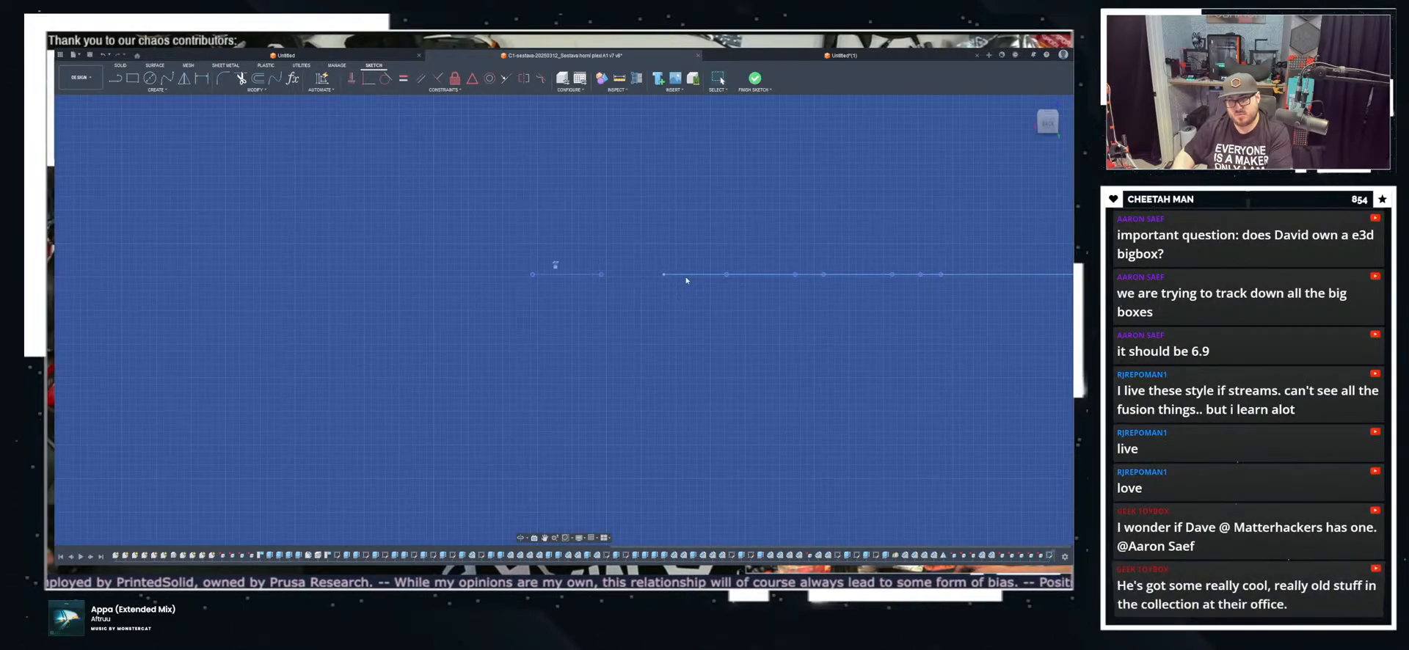
# Step: Delete the long horizontal line and the leftover collinear segments, keeping only one short segment as reference
pyautogui.click(689, 275)
pyautogui.press('Delete')
pyautogui.click(852, 276)
pyautogui.press('Delete')
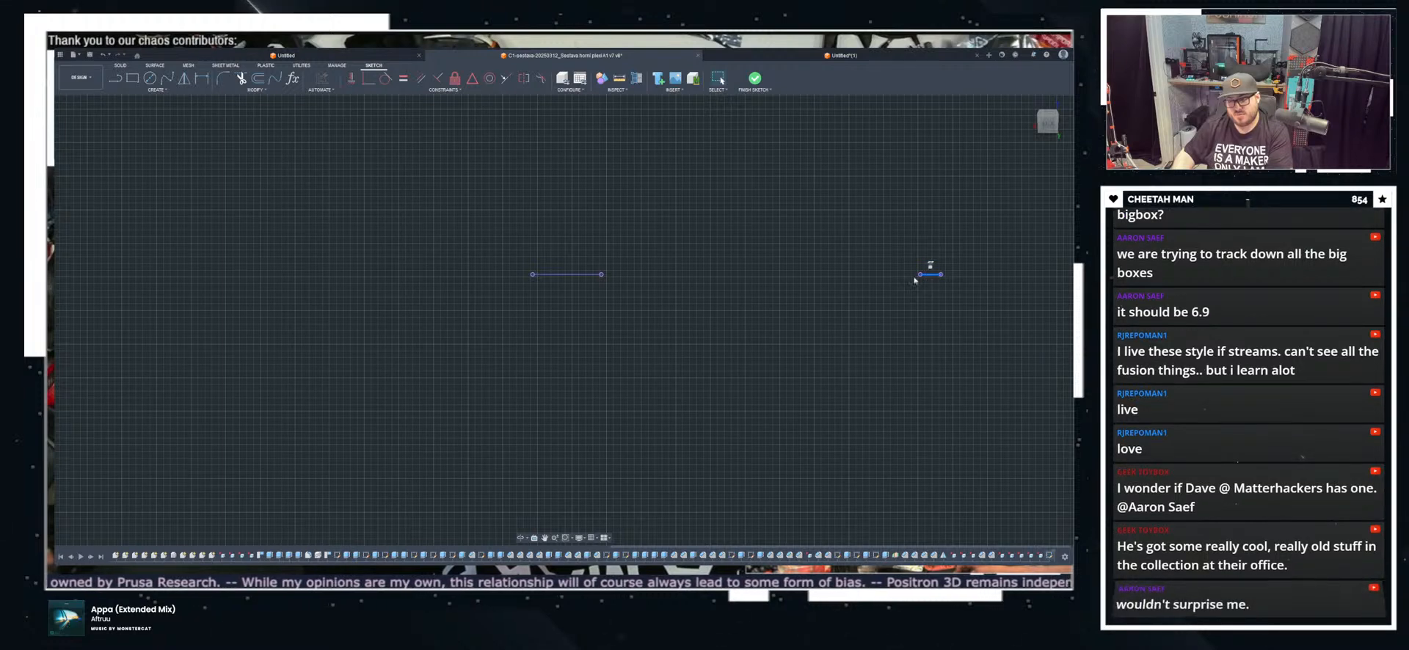
pyautogui.click(924, 276)
pyautogui.press('Delete')
# Step: Sketch a horizontal line across the panel's full width, in line with the remaining short segment
pyautogui.scroll(-5, 786, 255)
pyautogui.moveTo(786, 254); pyautogui.dragTo(562, 300, button='middle')
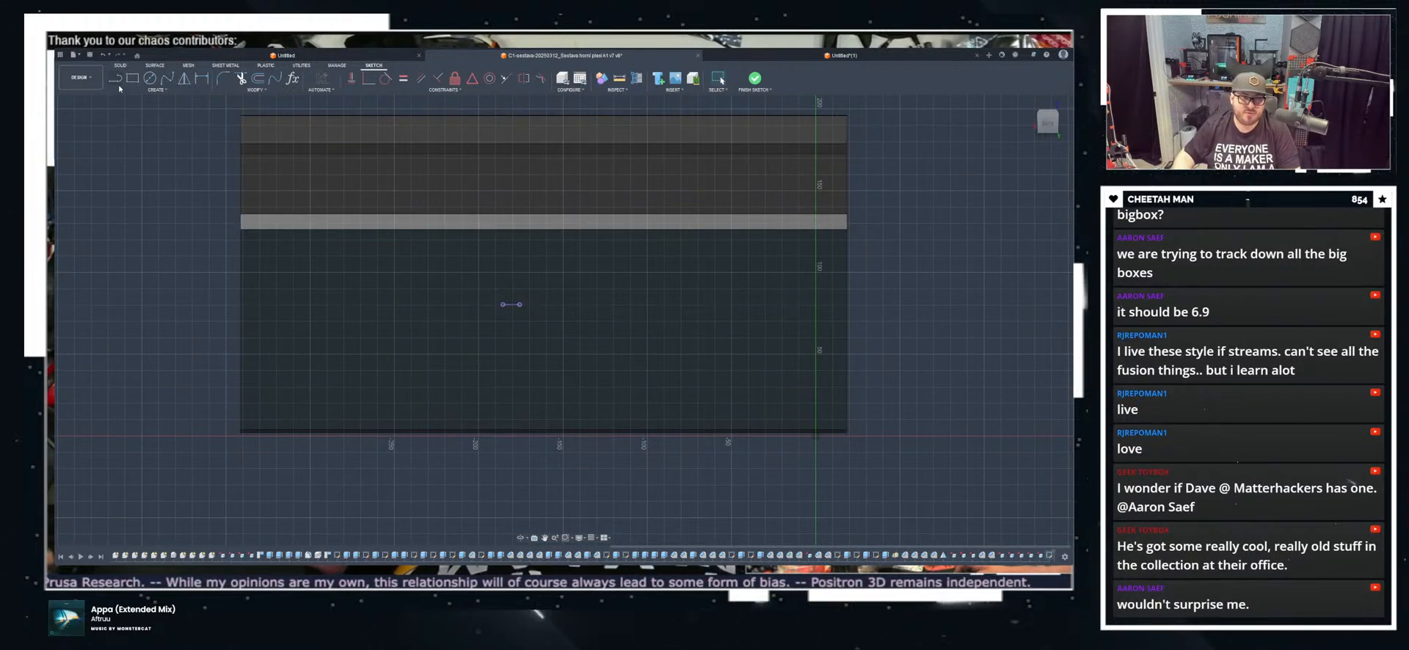
pyautogui.moveTo(855, 302); pyautogui.dragTo(849, 307)
pyautogui.click(849, 306)
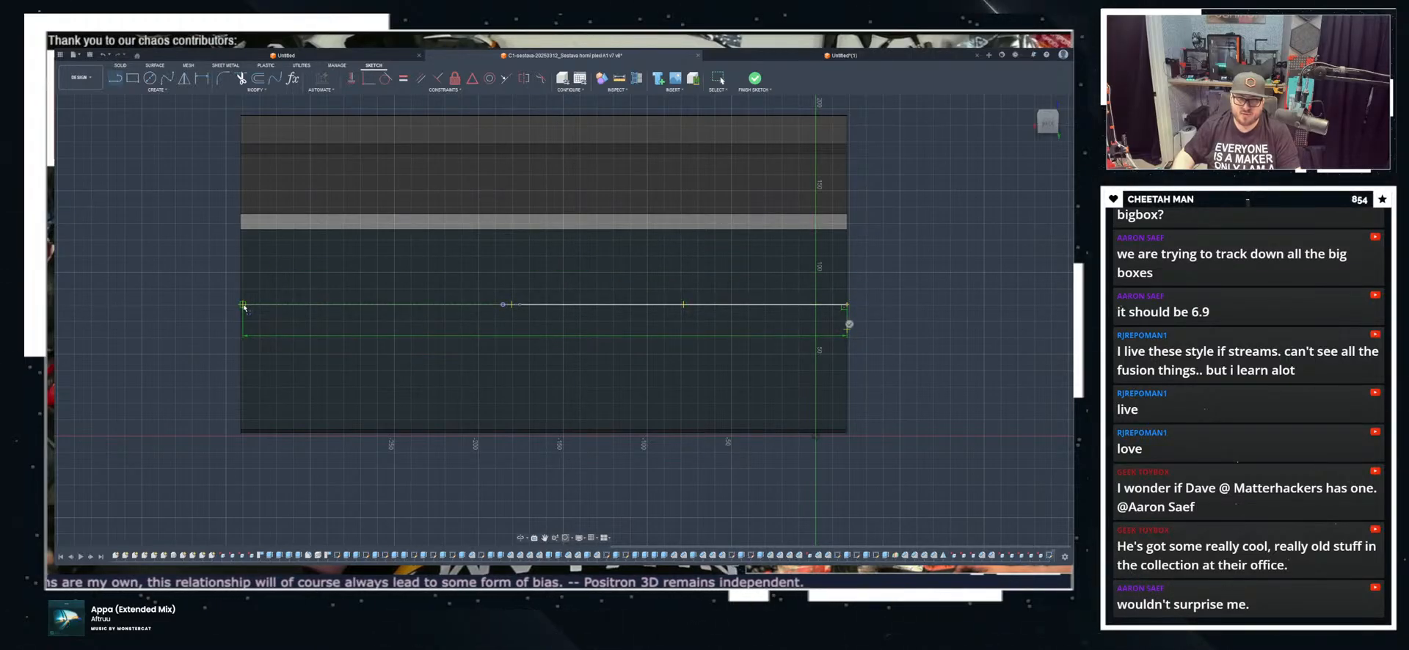
pyautogui.scroll(5, 243, 307)
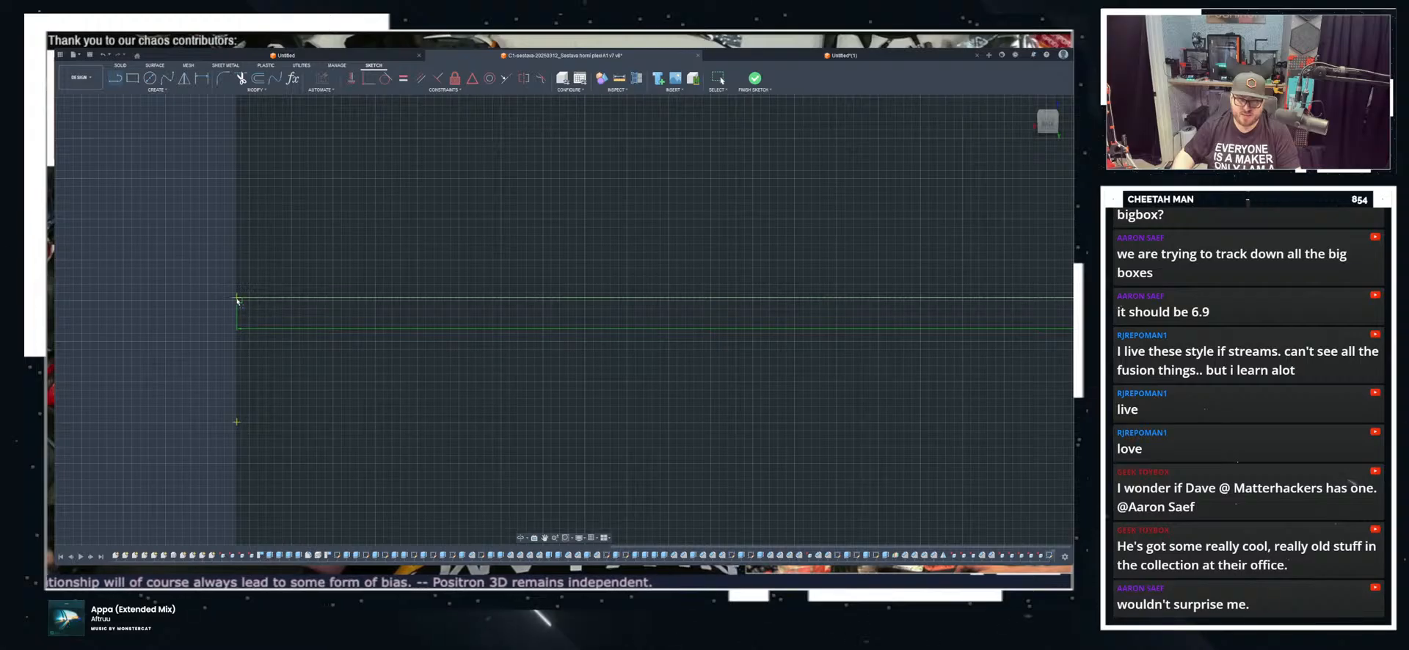
pyautogui.scroll(-5, 360, 323)
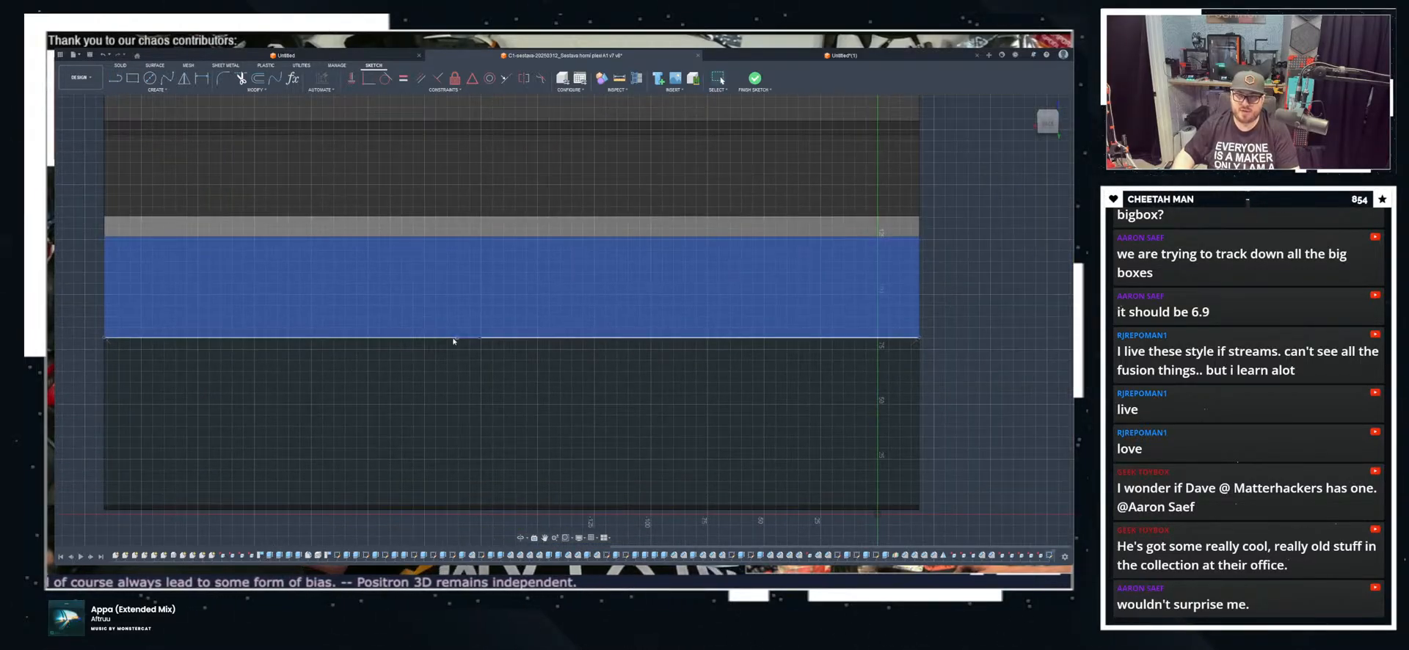
pyautogui.scroll(1, 477, 336)
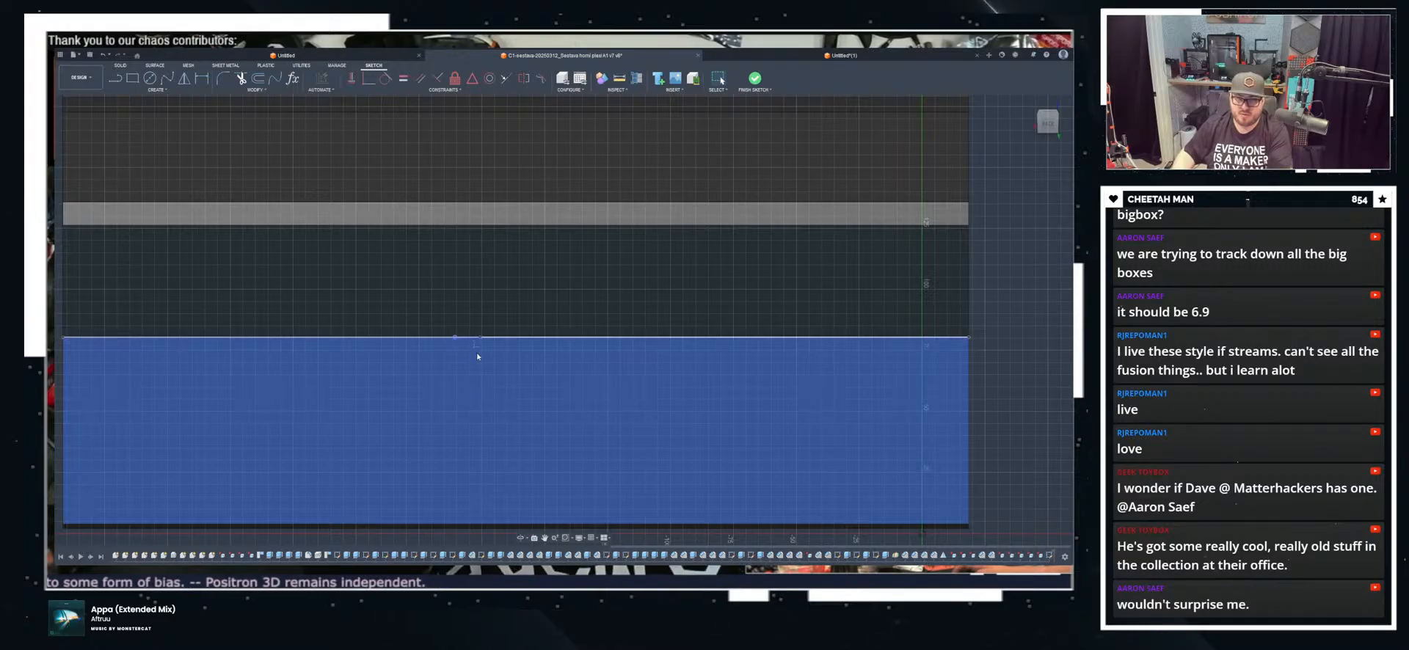
# Step: Sketch a second horizontal helper line across the panel's full width, parallel to and above the first one
pyautogui.scroll(3, 477, 358)
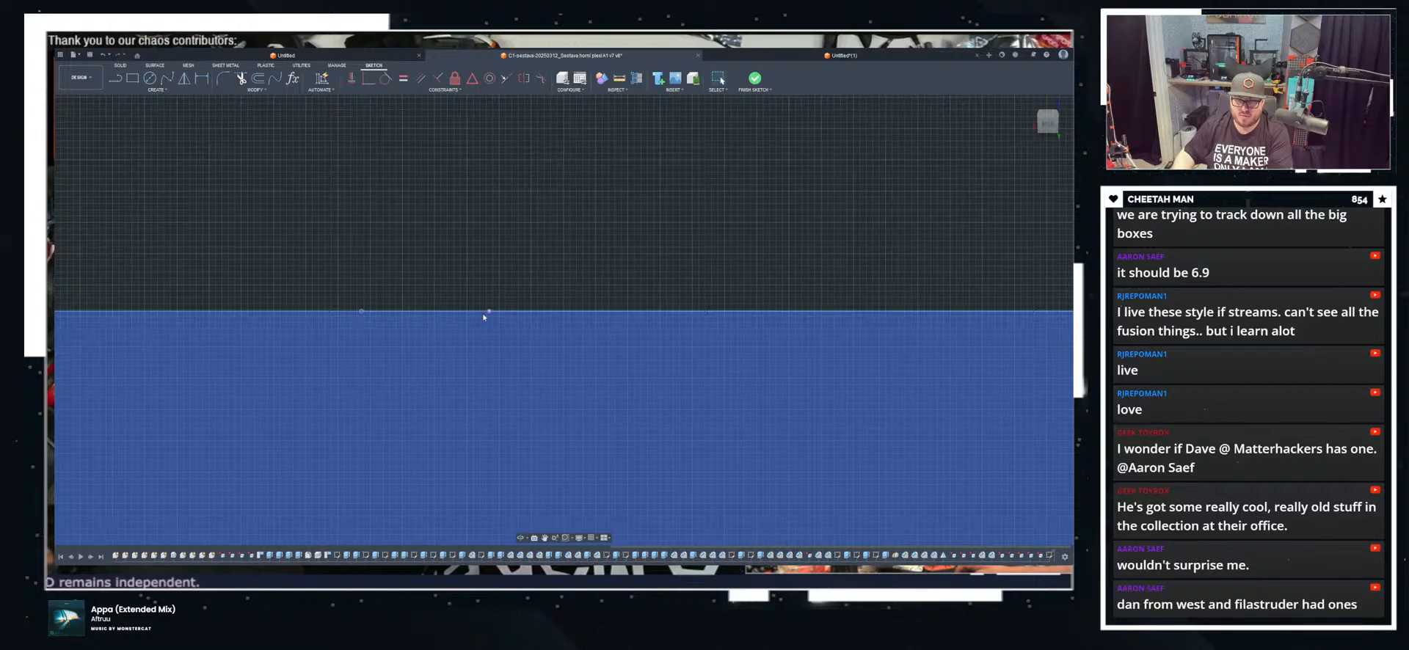
pyautogui.click(484, 316)
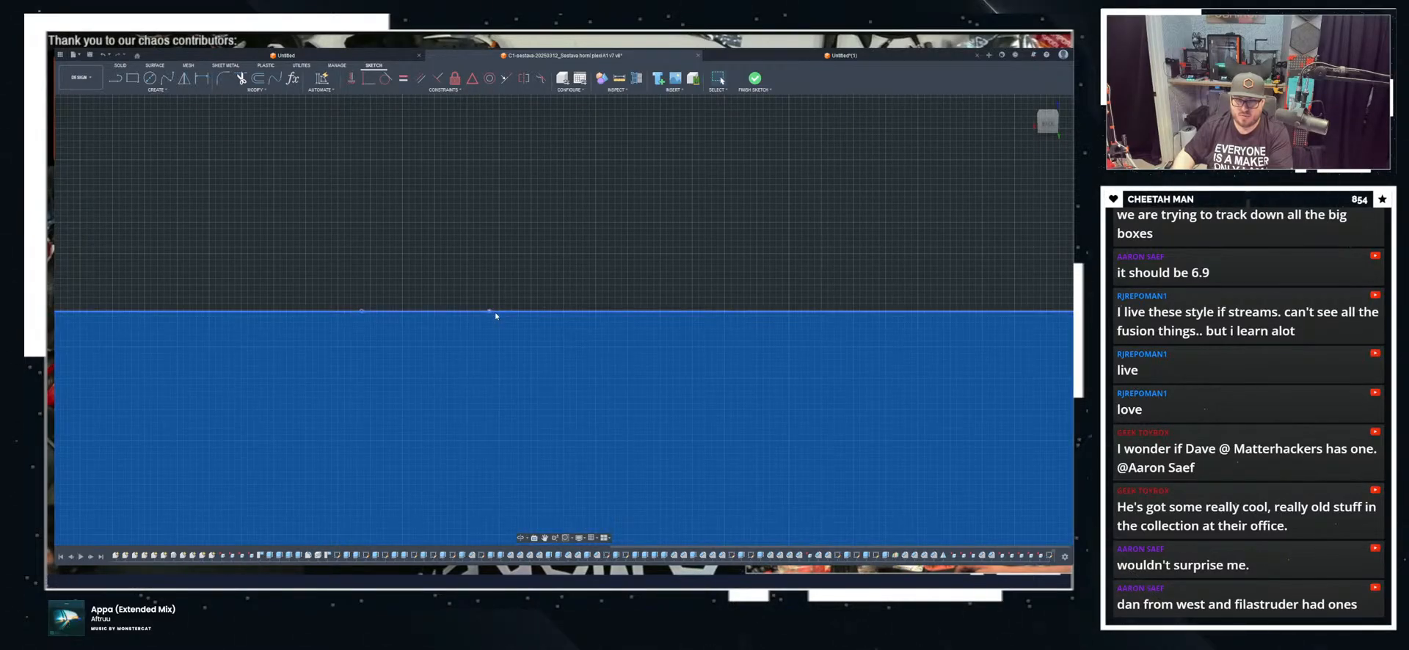
pyautogui.scroll(-6, 495, 316)
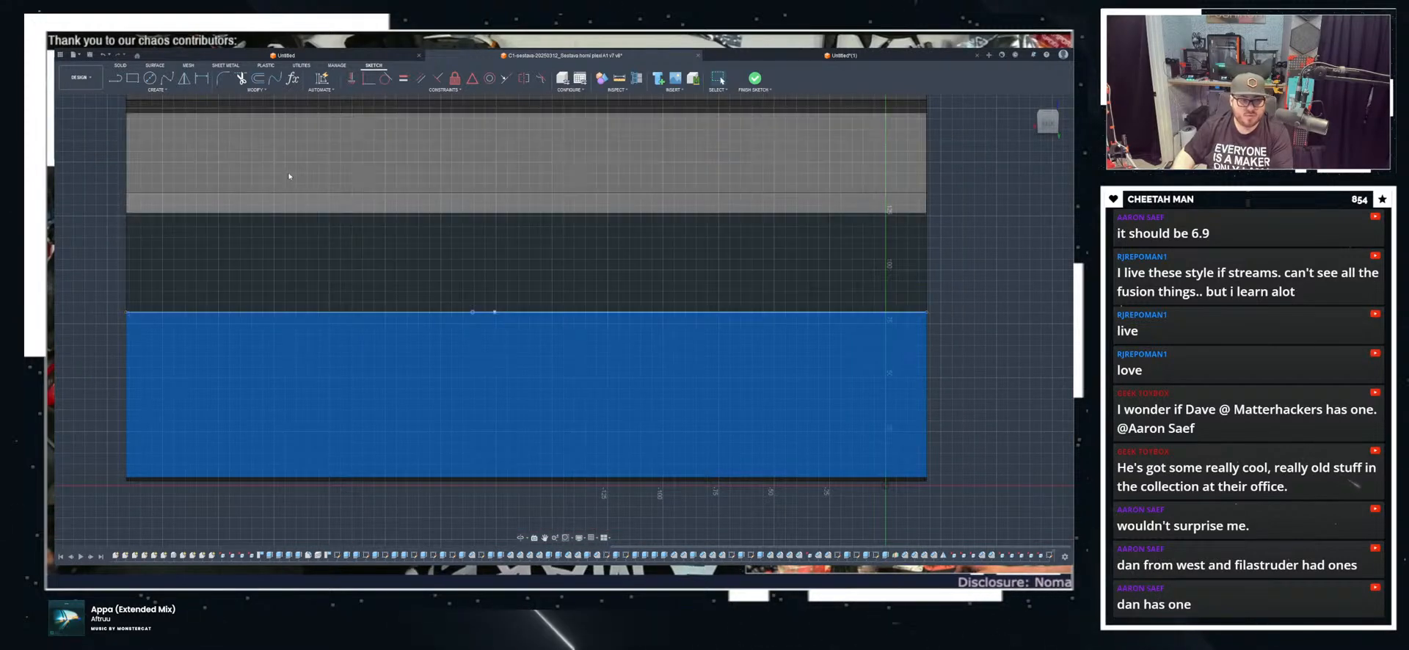
pyautogui.moveTo(255, 224); pyautogui.dragTo(284, 221, button='middle')
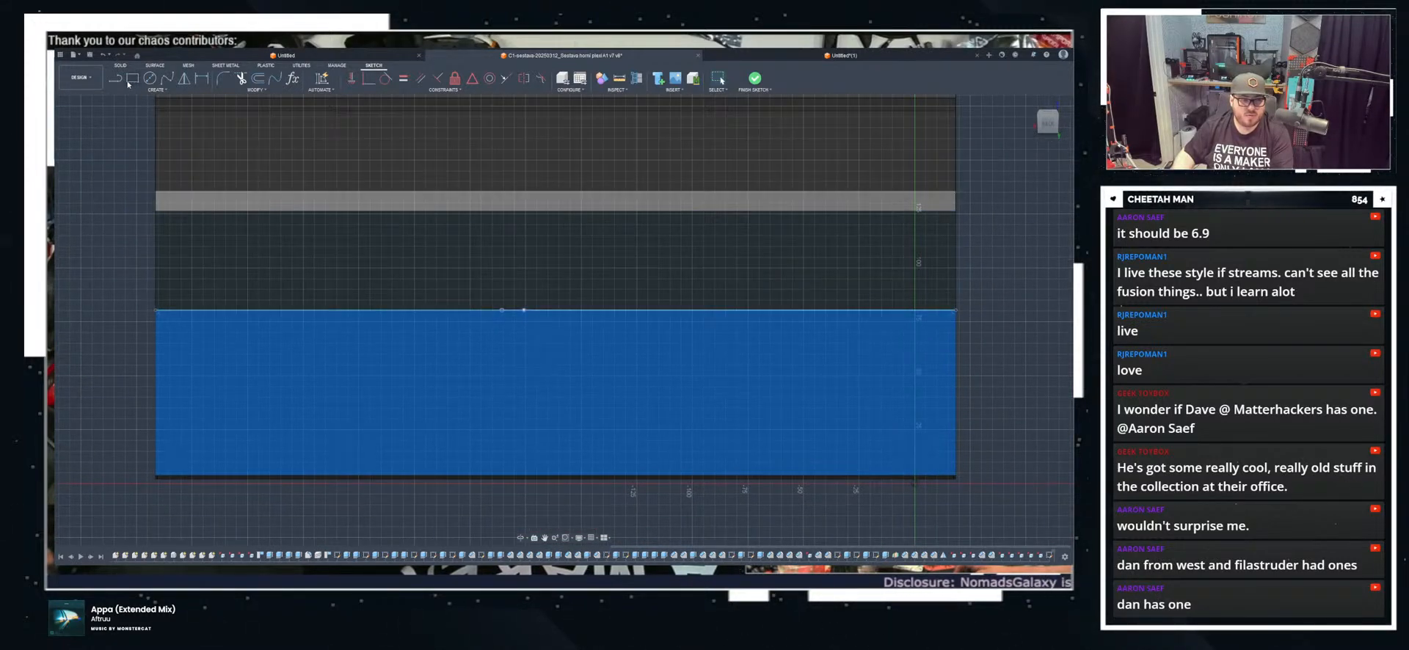
pyautogui.click(156, 256)
pyautogui.click(955, 255)
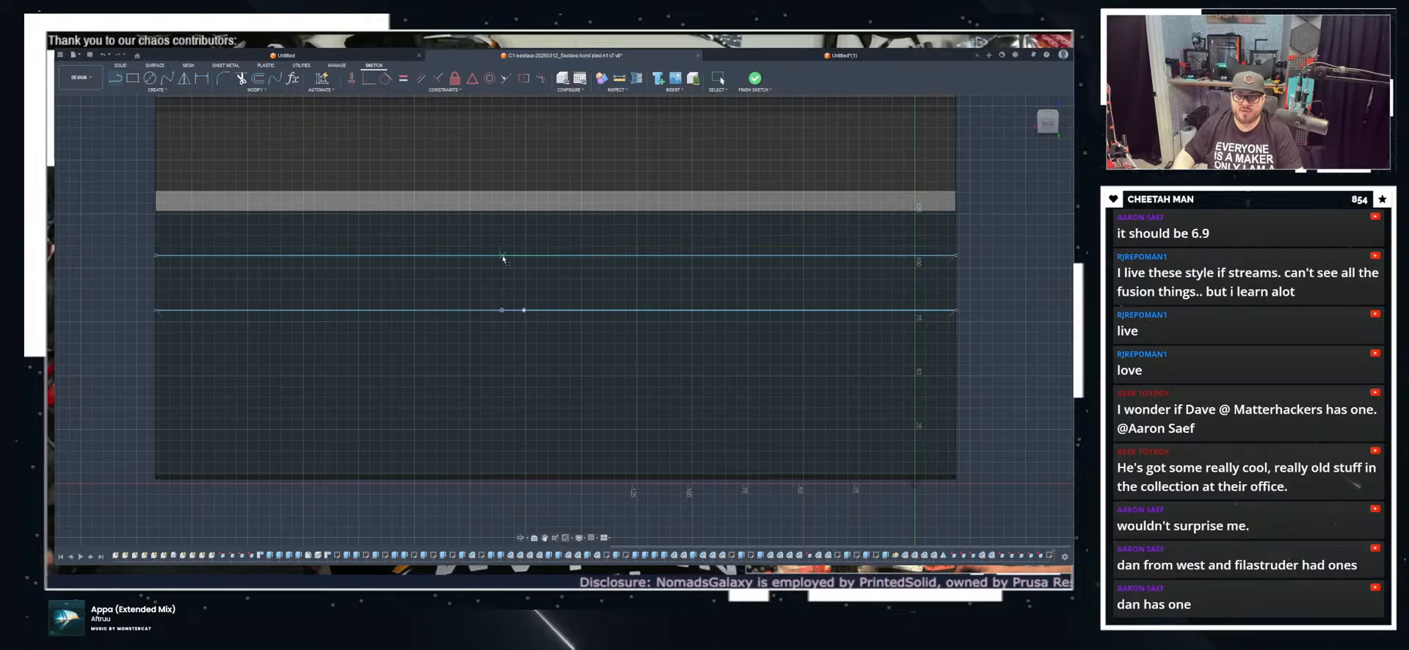
# Step: Sketch a vertical line from the helper line's midpoint down across the first horizontal line, and delete the helper line
pyautogui.click(555, 255)
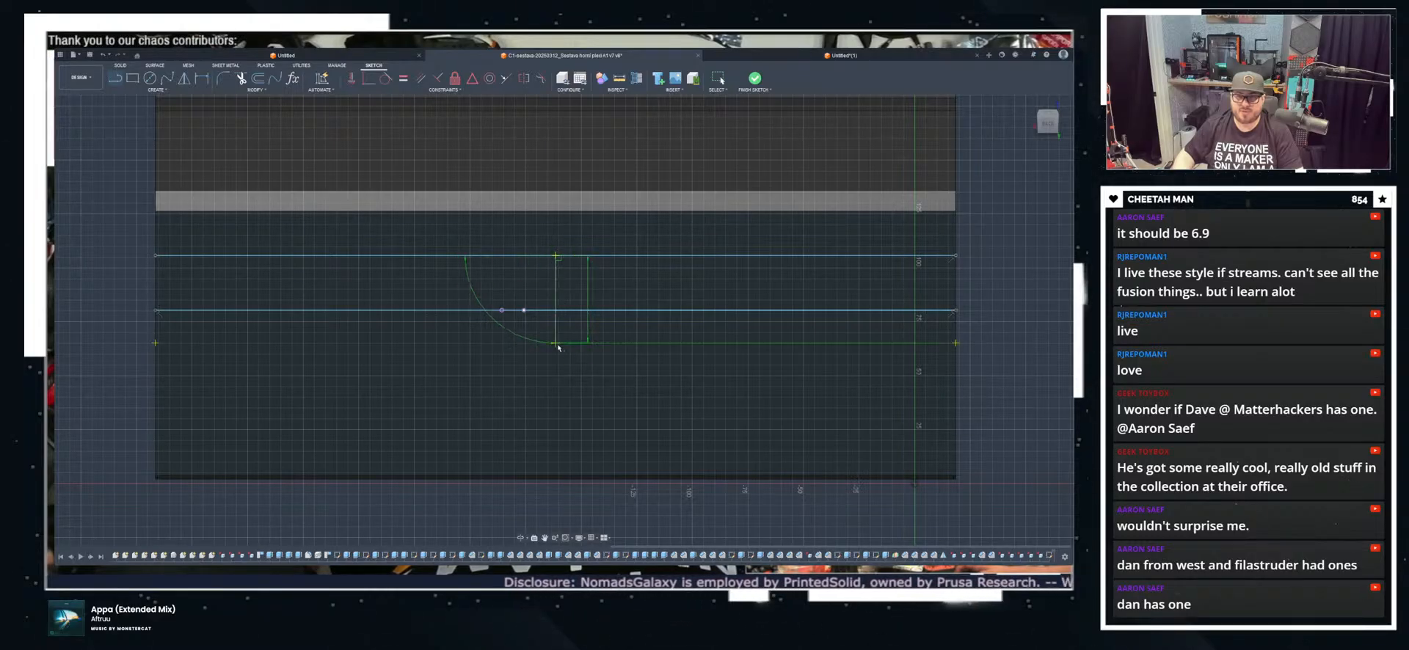
pyautogui.click(556, 343)
pyautogui.press('Escape')
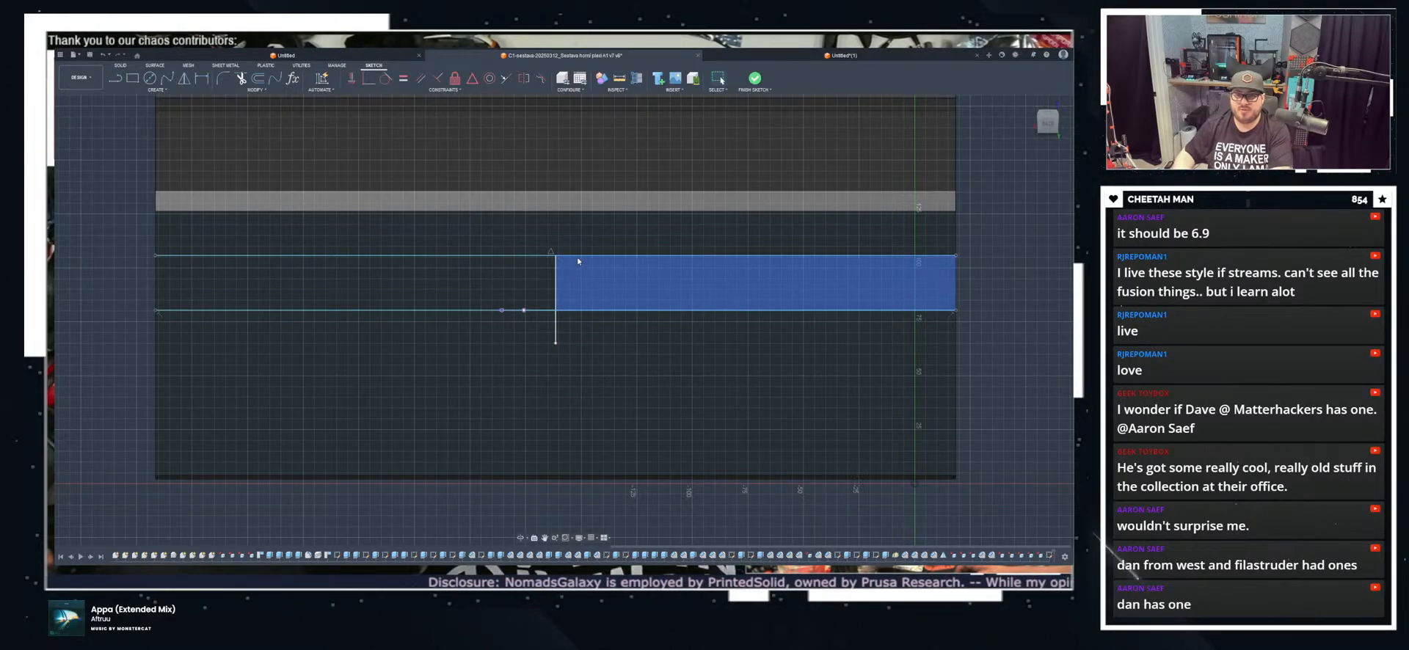
pyautogui.click(575, 255)
pyautogui.press('Delete')
# Step: Sketch a 4.2 mm diameter circle centred where the vertical and horizontal lines cross
pyautogui.scroll(3, 574, 315)
pyautogui.scroll(1, 578, 313)
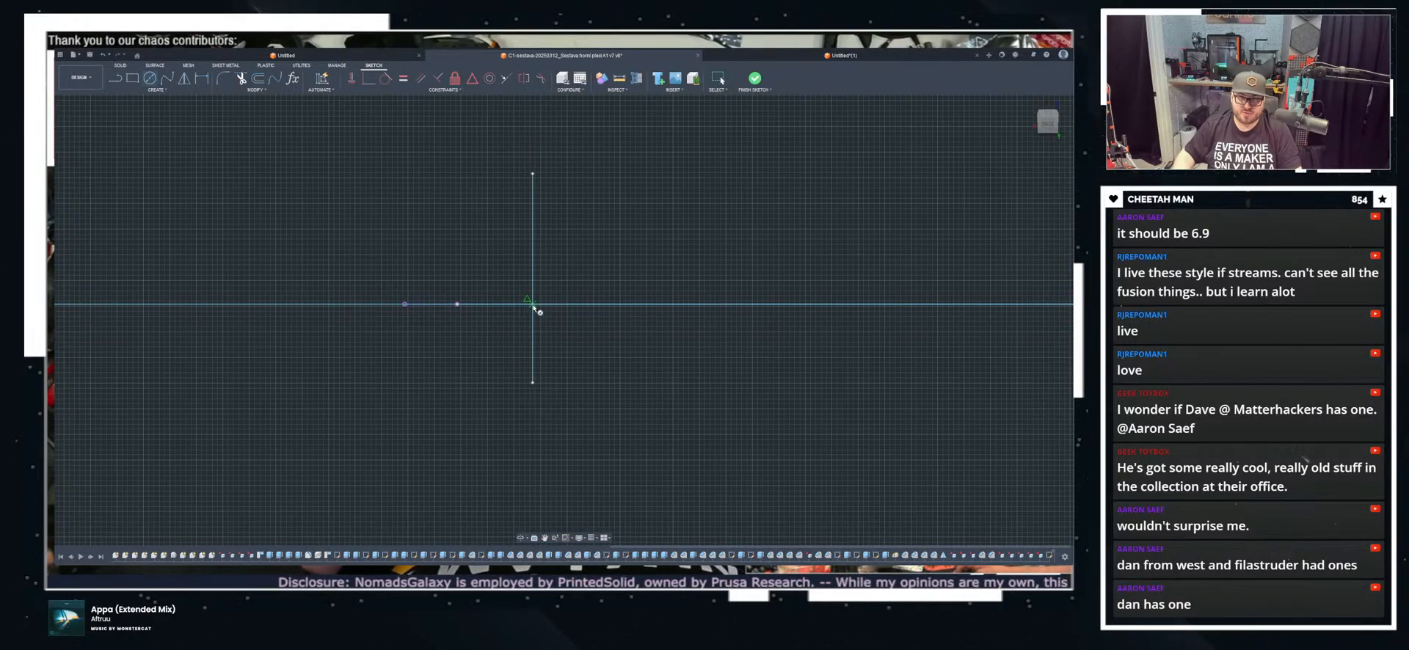
pyautogui.write('6')
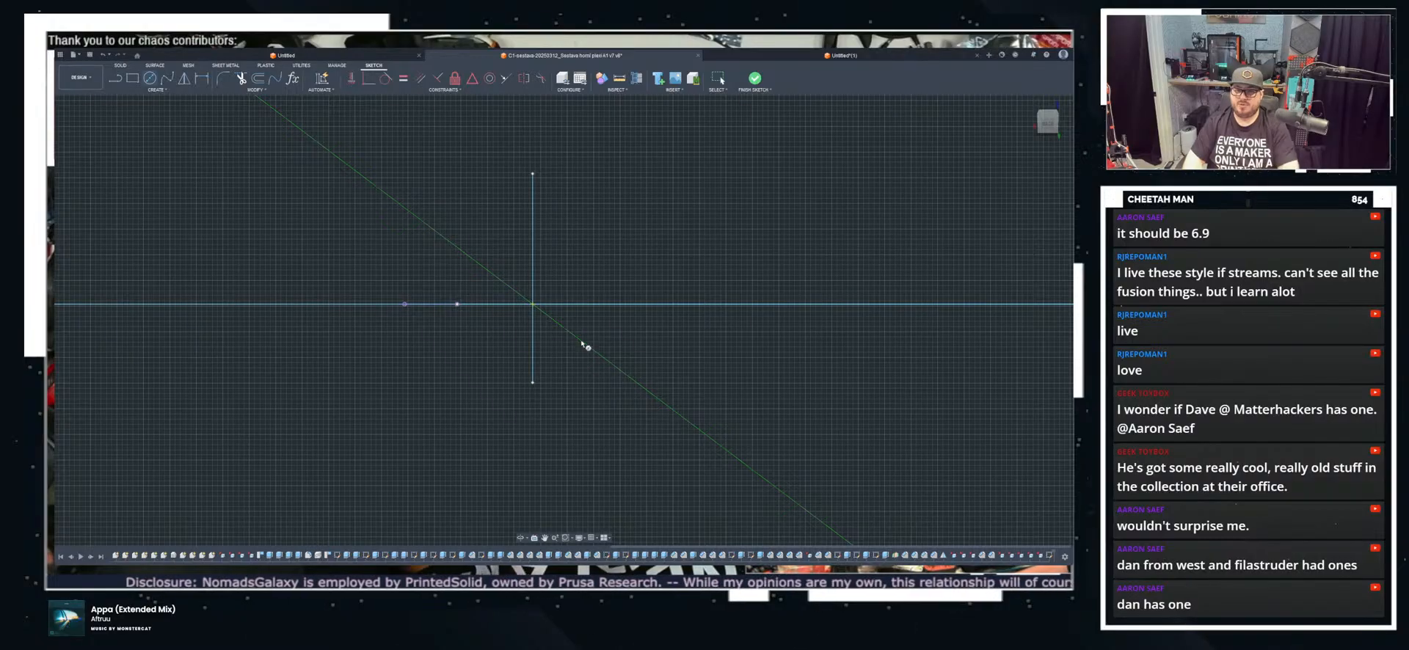
pyautogui.press('Return')
pyautogui.press('Escape')
pyautogui.scroll(3, 531, 225)
pyautogui.scroll(-1, 609, 487)
pyautogui.moveTo(606, 485); pyautogui.dragTo(576, 355, button='middle')
pyautogui.scroll(2, 541, 329)
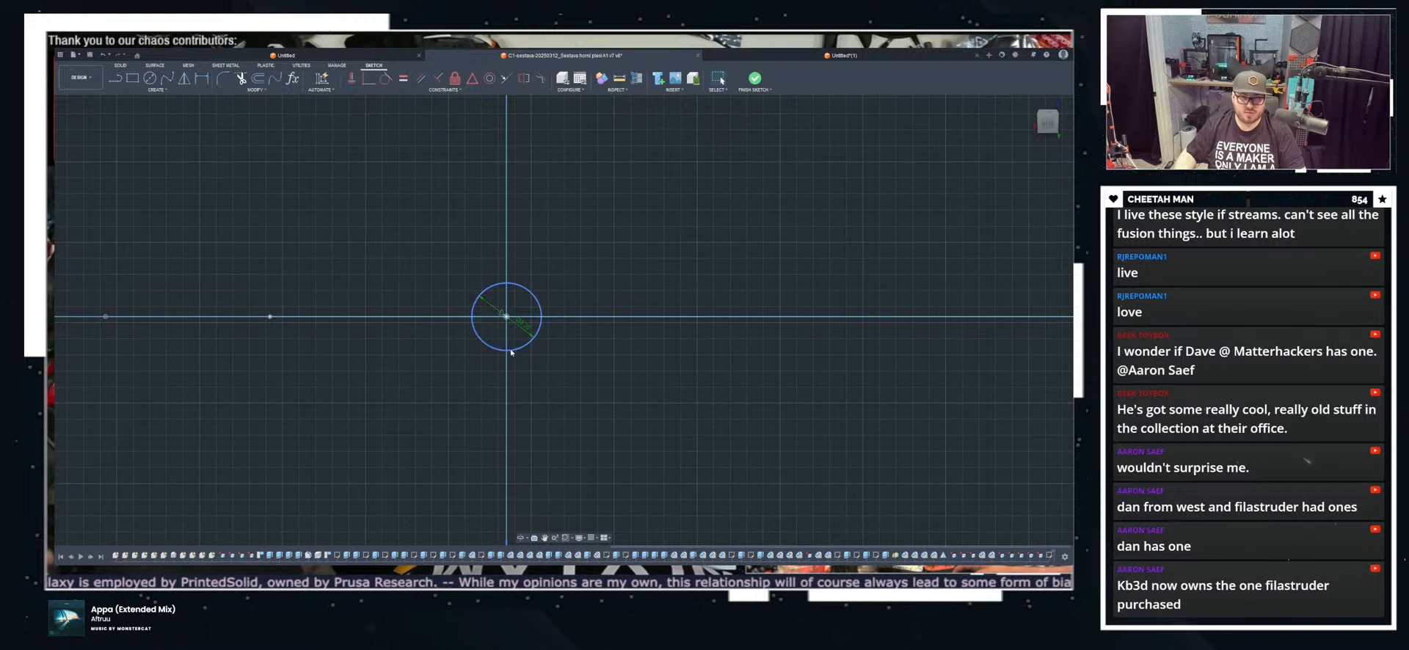
pyautogui.scroll(-3, 502, 213)
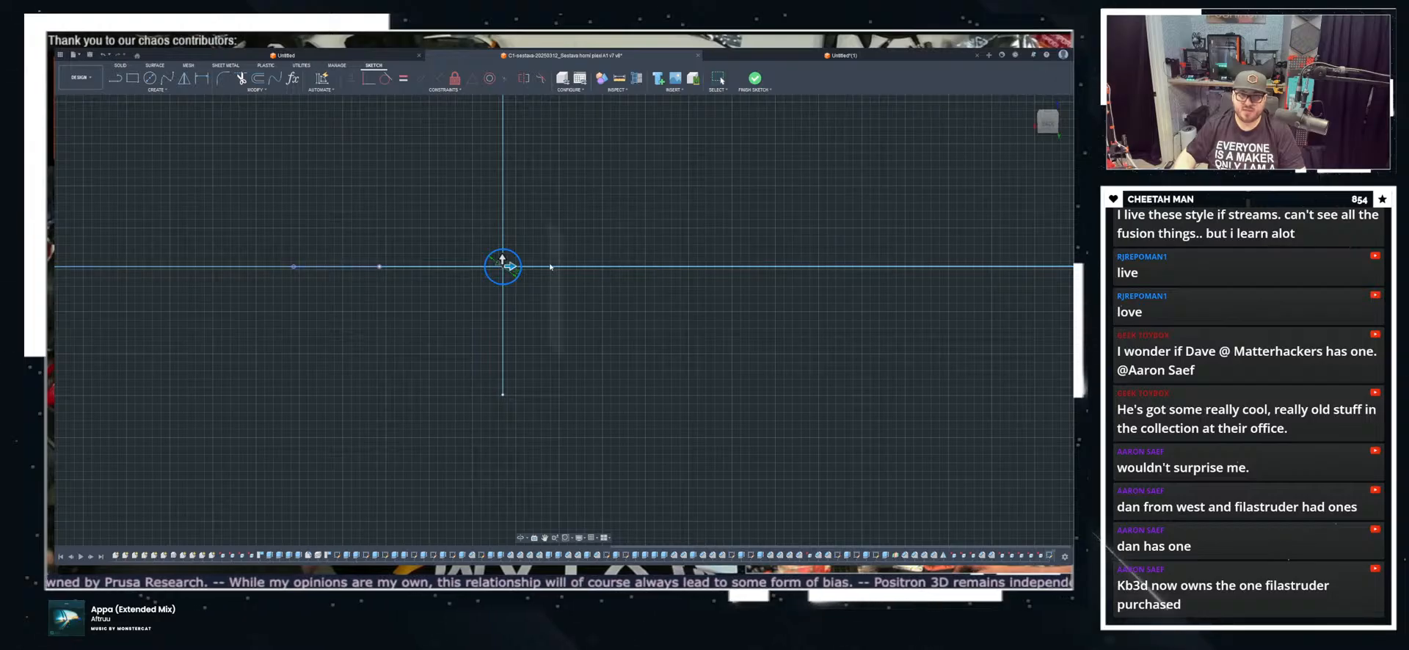
pyautogui.moveTo(507, 265); pyautogui.dragTo(709, 265)
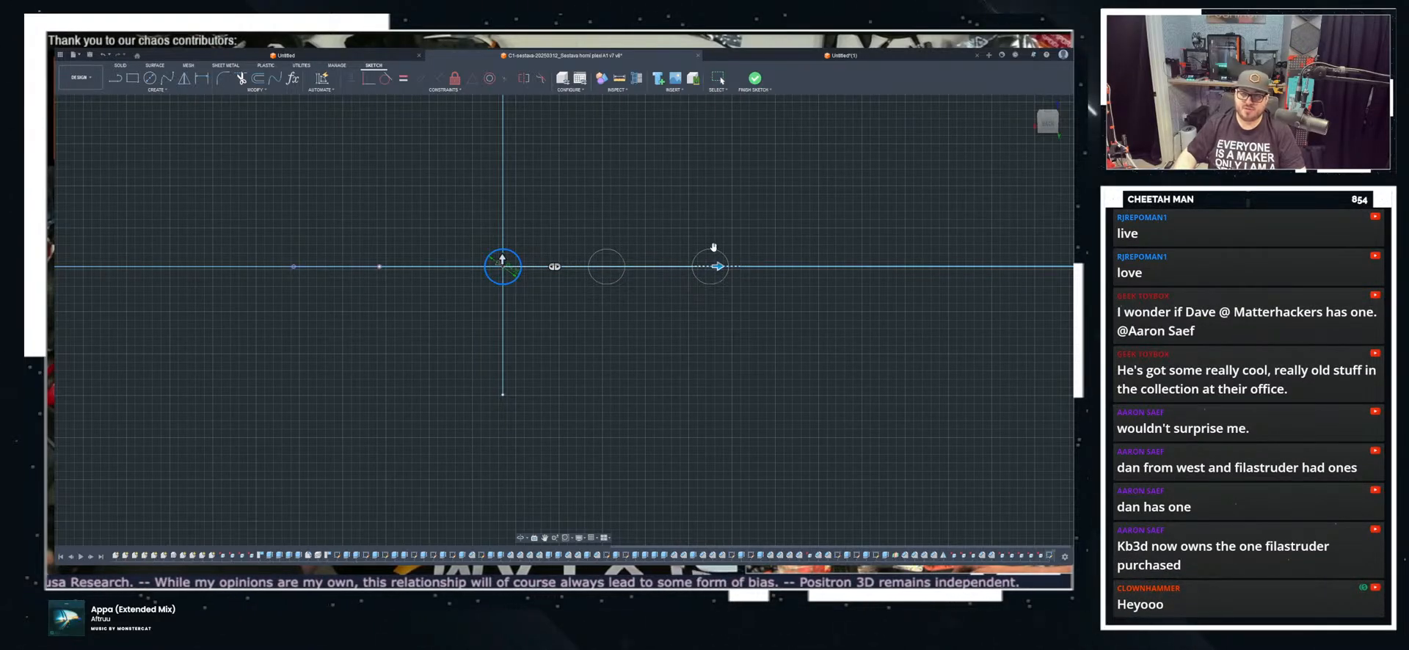
pyautogui.scroll(-2, 714, 247)
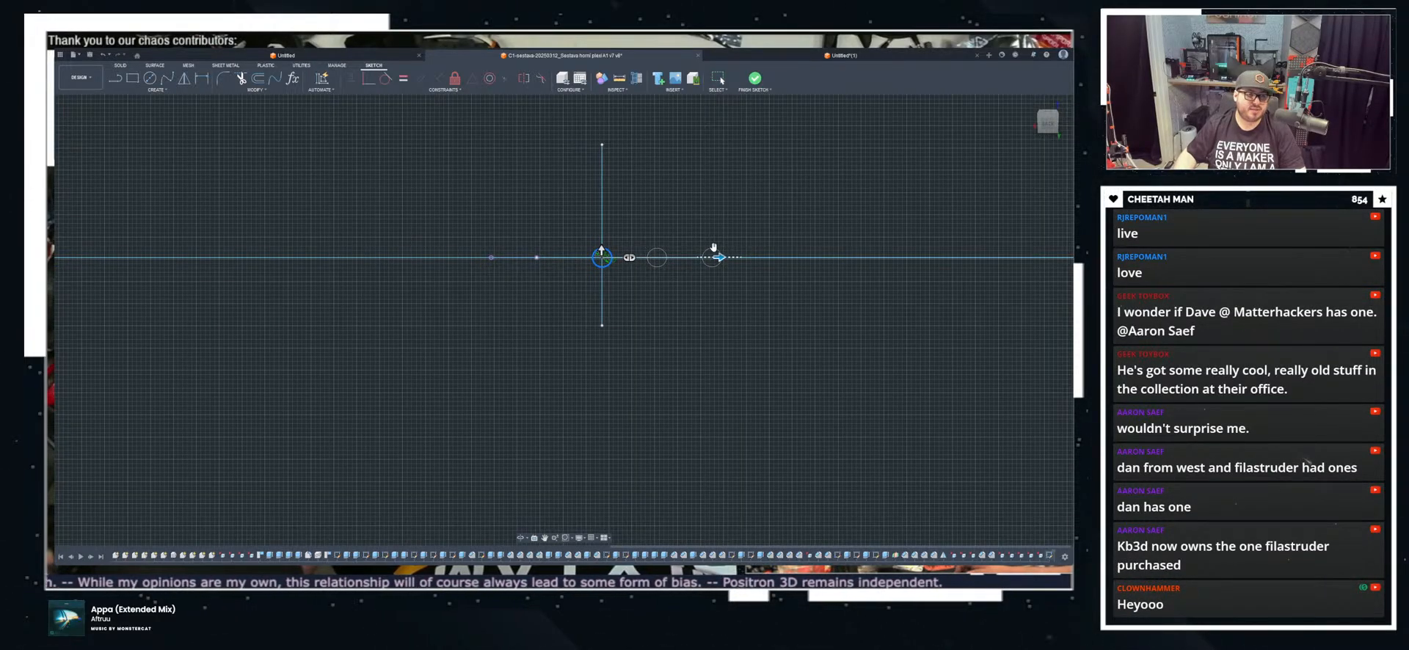
pyautogui.scroll(-3, 734, 411)
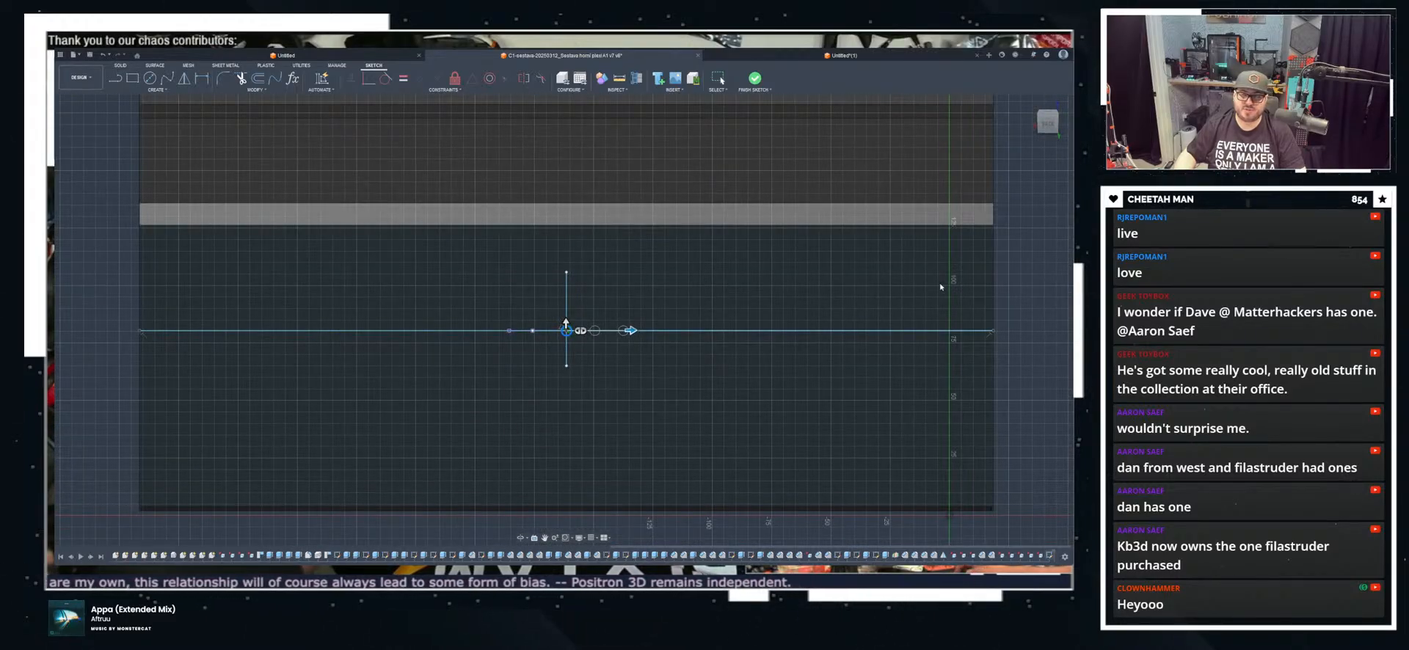
pyautogui.press('Escape')
# Step: Examine the row of five holes in the green part and measure the spacing between two adjacent holes
pyautogui.moveTo(880, 355)
pyautogui.keyDown('shift'); pyautogui.mouseDown(button='middle')
pyautogui.moveTo(942, 358)
pyautogui.moveTo(874, 373)
pyautogui.moveTo(884, 376)
pyautogui.mouseUp(button='middle'); pyautogui.keyUp('shift')
pyautogui.scroll(3, 943, 367)
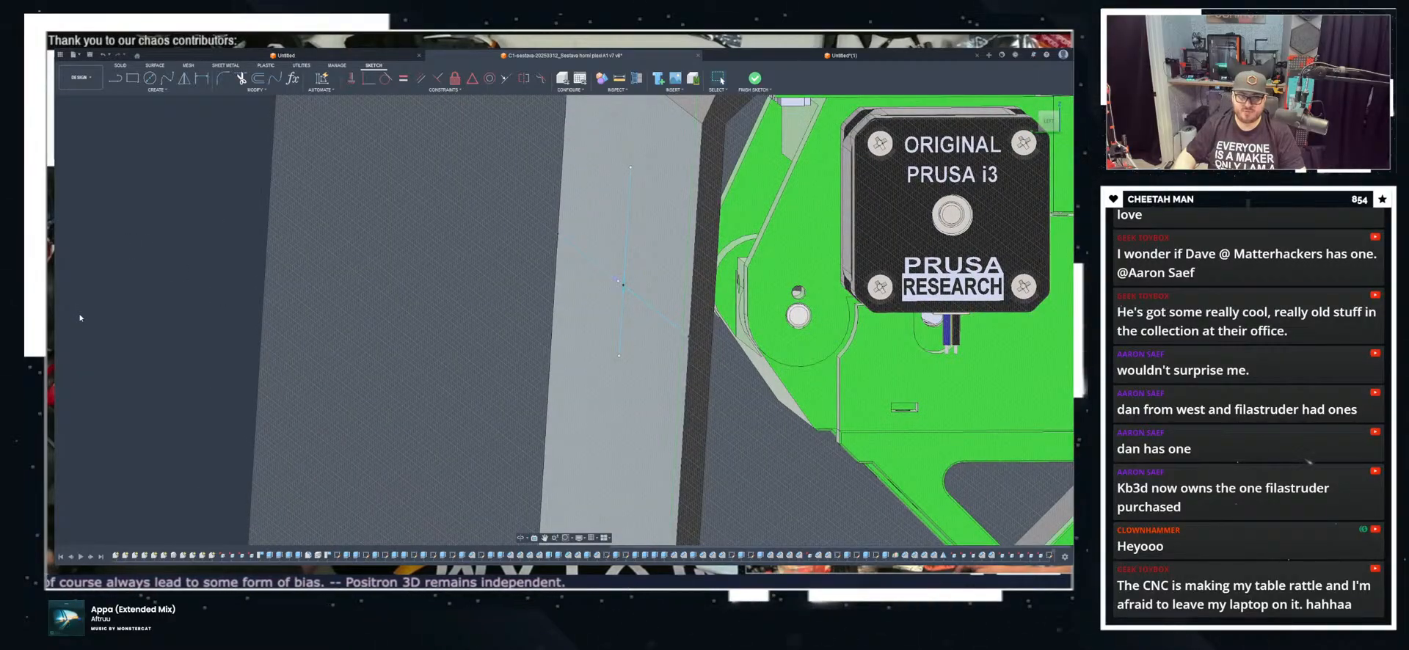
pyautogui.moveTo(113, 305)
pyautogui.keyDown('shift'); pyautogui.mouseDown(button='middle')
pyautogui.moveTo(483, 342)
pyautogui.moveTo(316, 340)
pyautogui.mouseUp(button='middle'); pyautogui.keyUp('shift')
pyautogui.scroll(4, 781, 297)
pyautogui.keyDown('shift'); pyautogui.moveTo(780, 298); pyautogui.dragTo(829, 299, button='middle'); pyautogui.keyUp('shift')
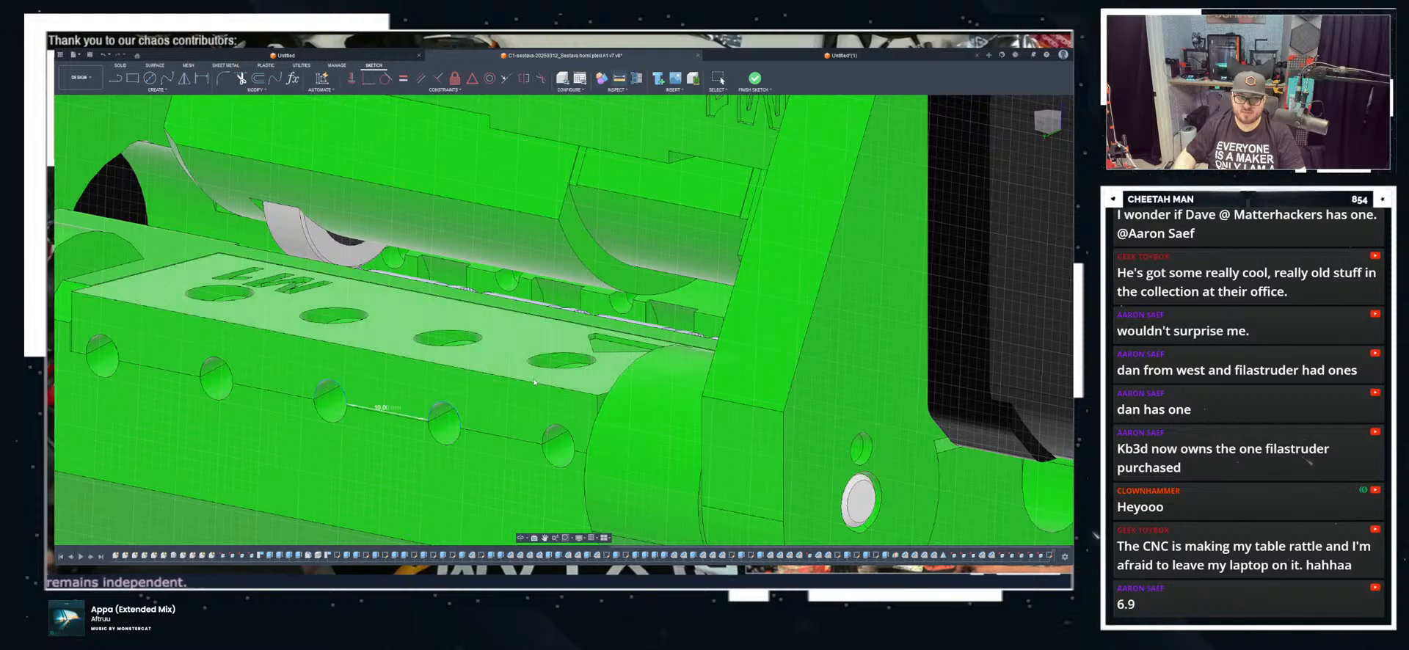
pyautogui.scroll(-3, 521, 390)
pyautogui.keyDown('shift'); pyautogui.moveTo(508, 407); pyautogui.dragTo(530, 399, button='middle'); pyautogui.keyUp('shift')
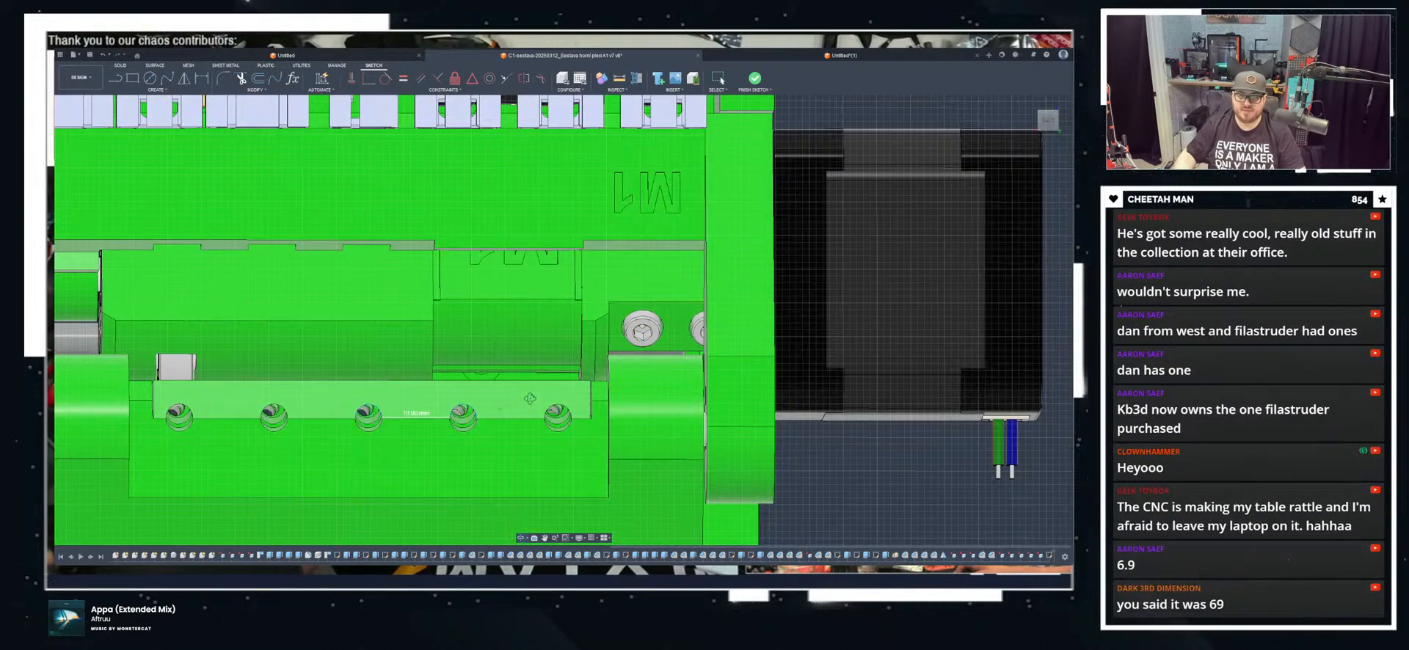
pyautogui.scroll(4, 411, 425)
pyautogui.scroll(4, 416, 422)
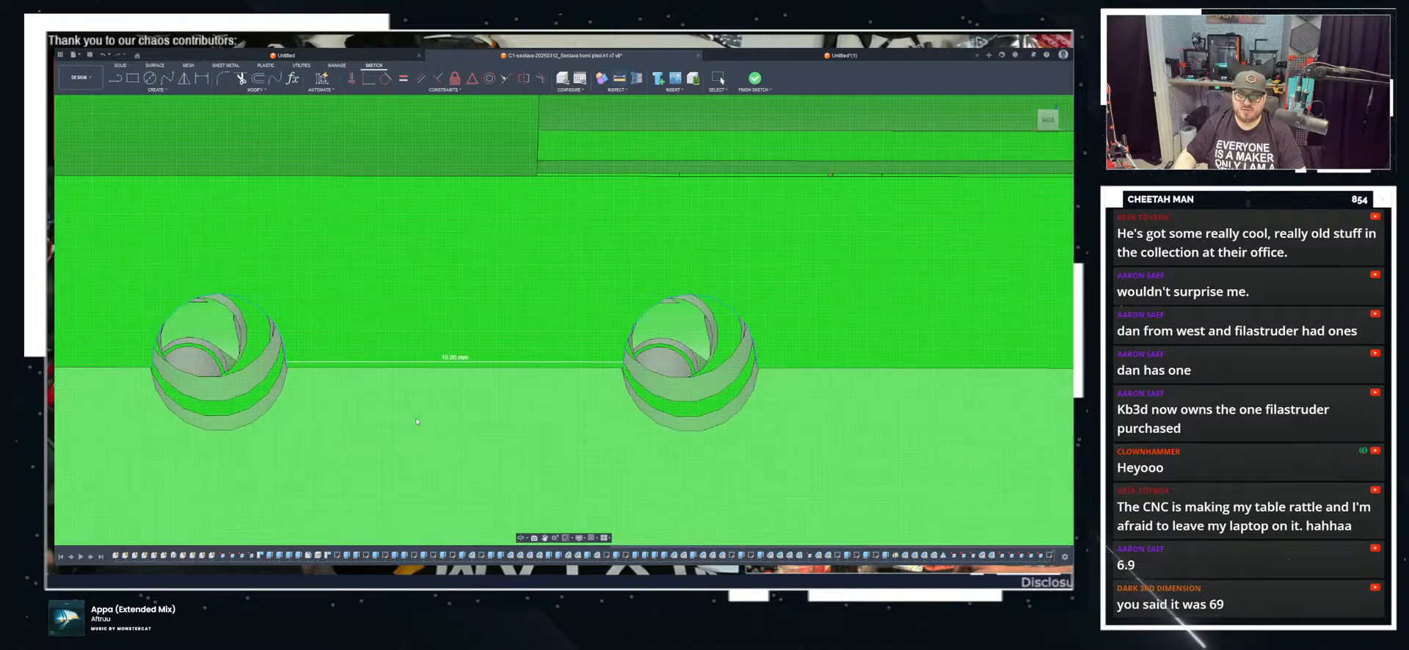
pyautogui.scroll(-5, 443, 367)
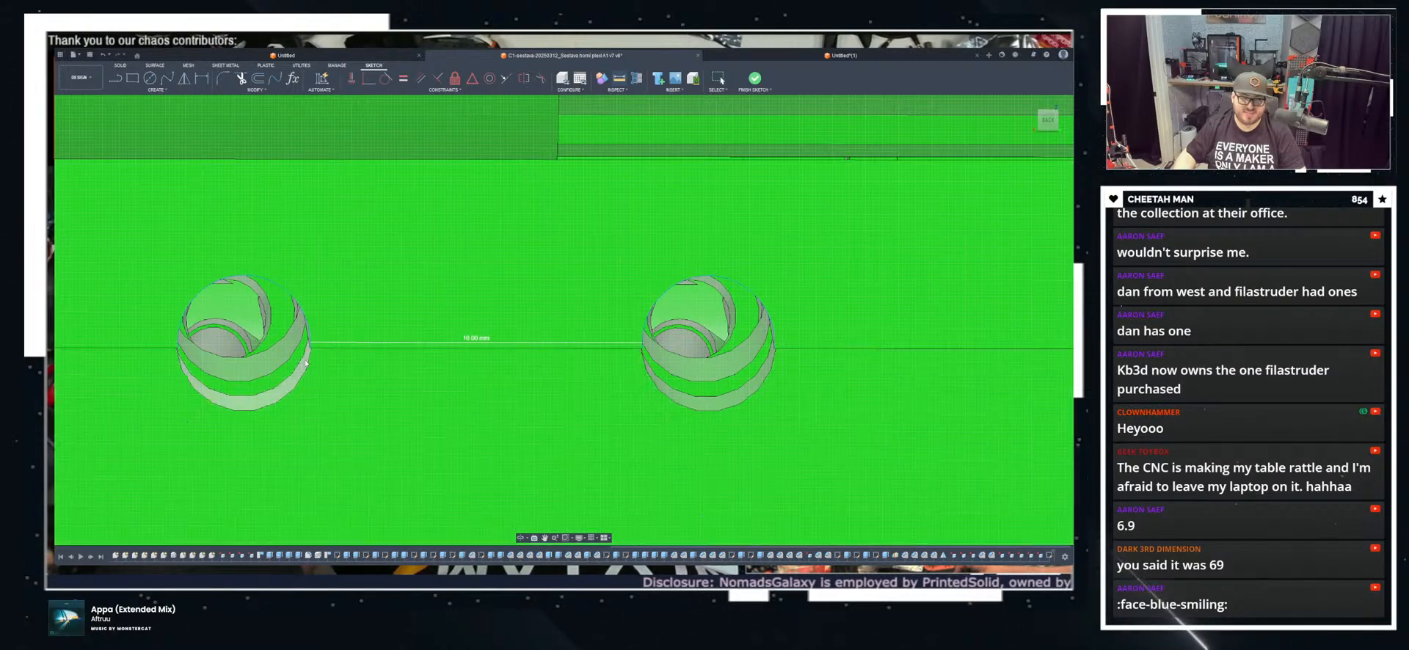
# Step: Measure again between the rims of two neighbouring holes on the green part, and return to the sketched circle
pyautogui.click(306, 365)
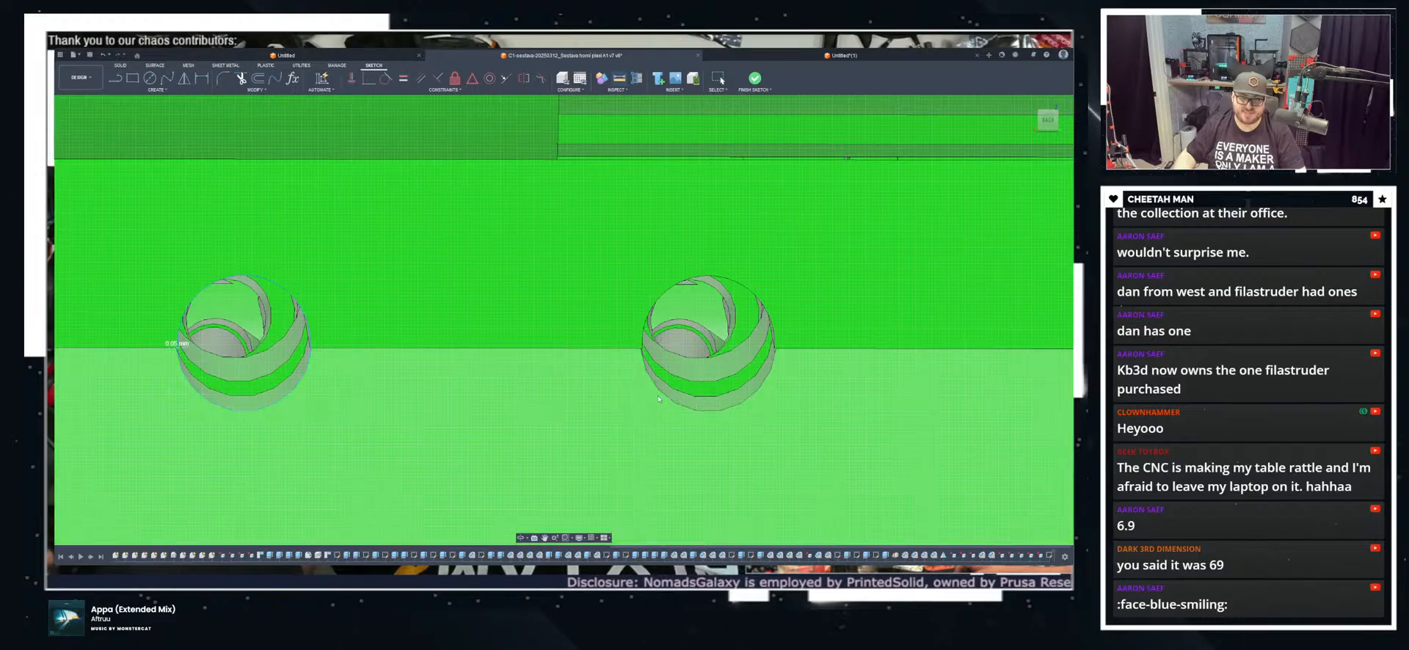
pyautogui.click(659, 395)
pyautogui.scroll(-3, 578, 306)
pyautogui.keyDown('shift'); pyautogui.moveTo(583, 367); pyautogui.dragTo(581, 376, button='middle'); pyautogui.keyUp('shift')
pyautogui.scroll(-2, 824, 328)
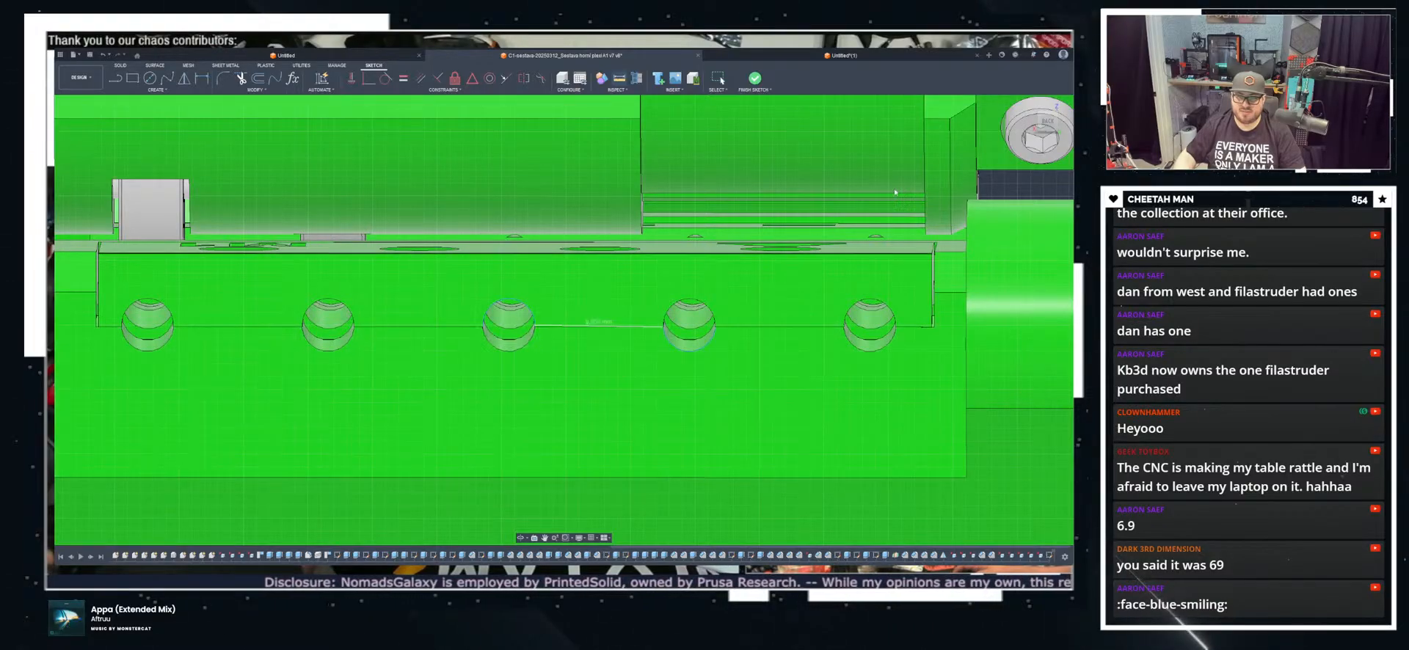
pyautogui.press('Escape')
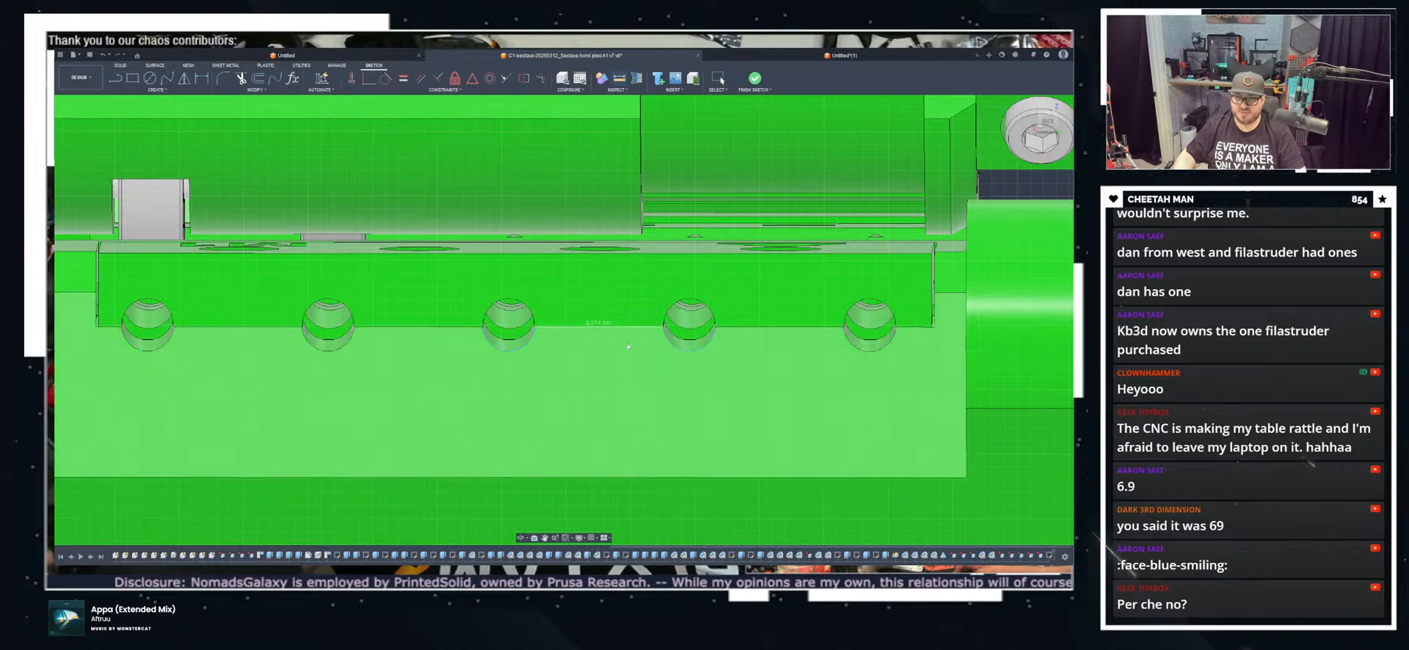
pyautogui.scroll(5, 631, 329)
pyautogui.scroll(-10, 622, 367)
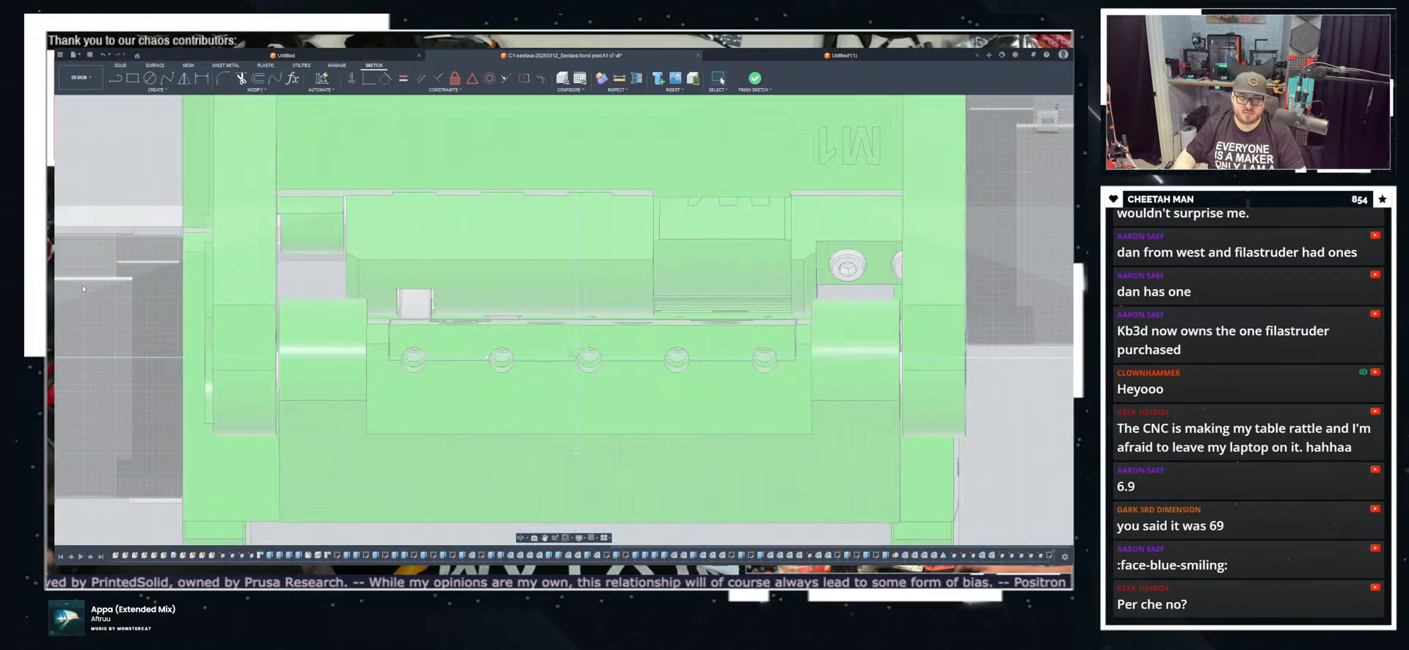
pyautogui.click(82, 285)
pyautogui.scroll(-3, 667, 268)
pyautogui.scroll(8, 660, 330)
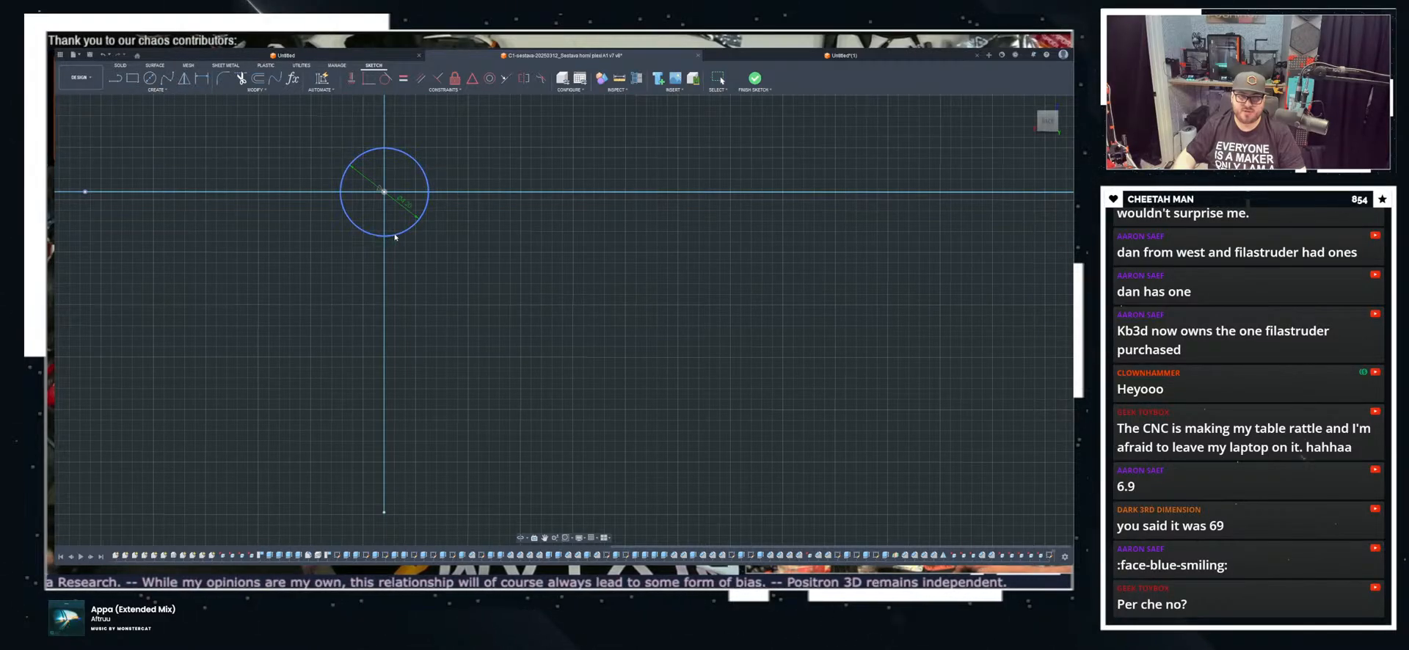
pyautogui.moveTo(526, 266); pyautogui.dragTo(515, 330, button='middle')
pyautogui.moveTo(381, 256); pyautogui.dragTo(738, 256)
pyautogui.scroll(-2, 791, 308)
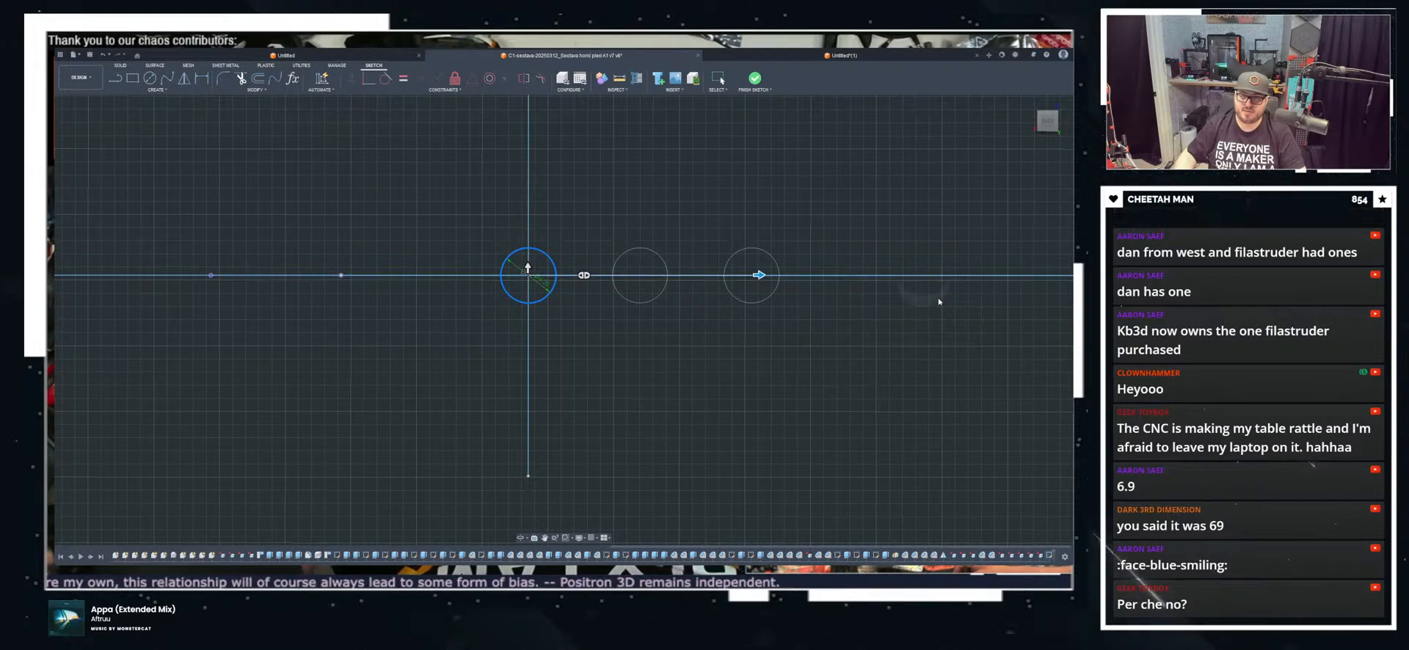
pyautogui.press('Escape')
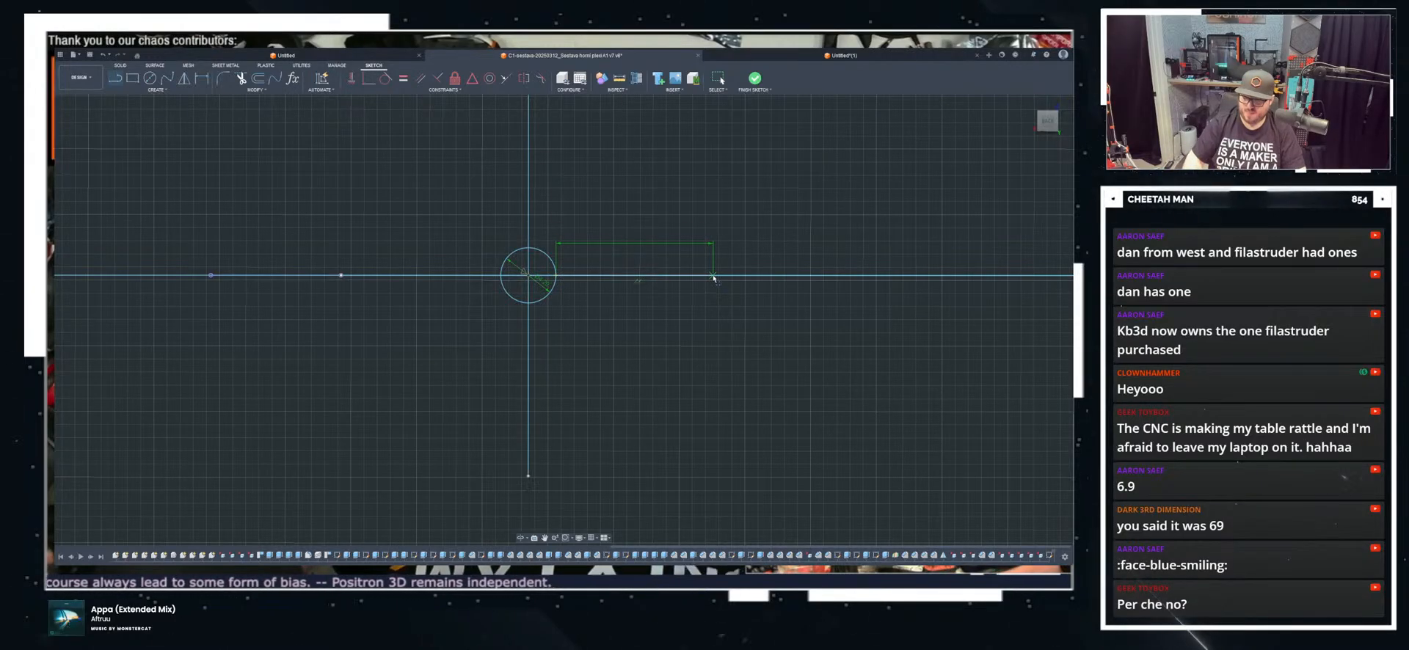
# Step: Sketch a 9.8 mm horizontal spacing line outward from the circle's edge and a second, equal-sized circle starting at its end
pyautogui.write('9.75')
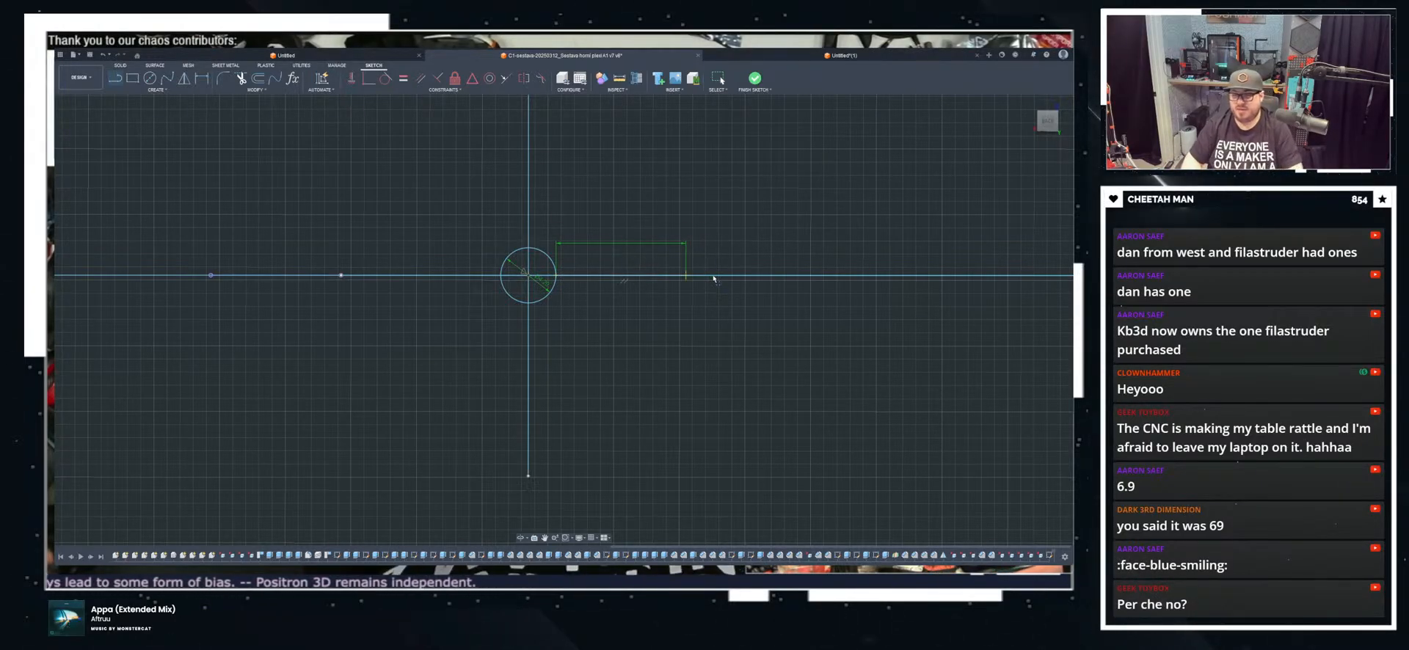
pyautogui.press('Escape')
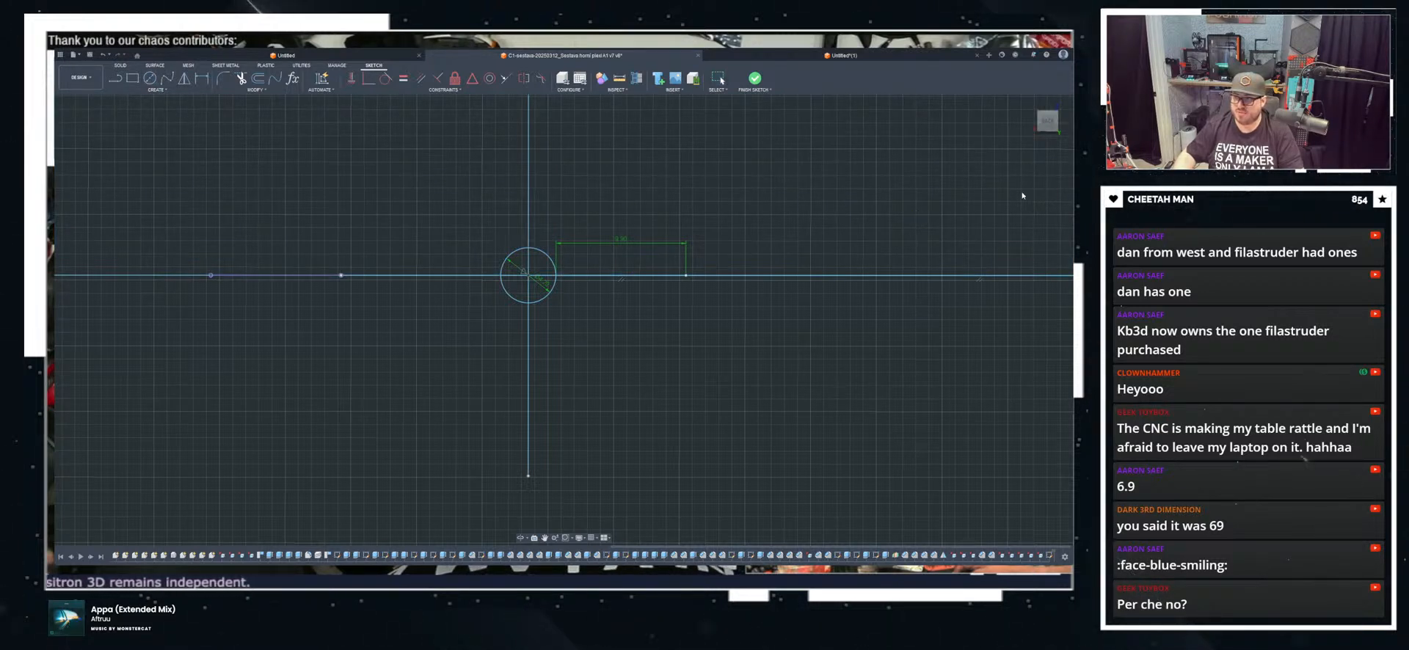
pyautogui.click(686, 275)
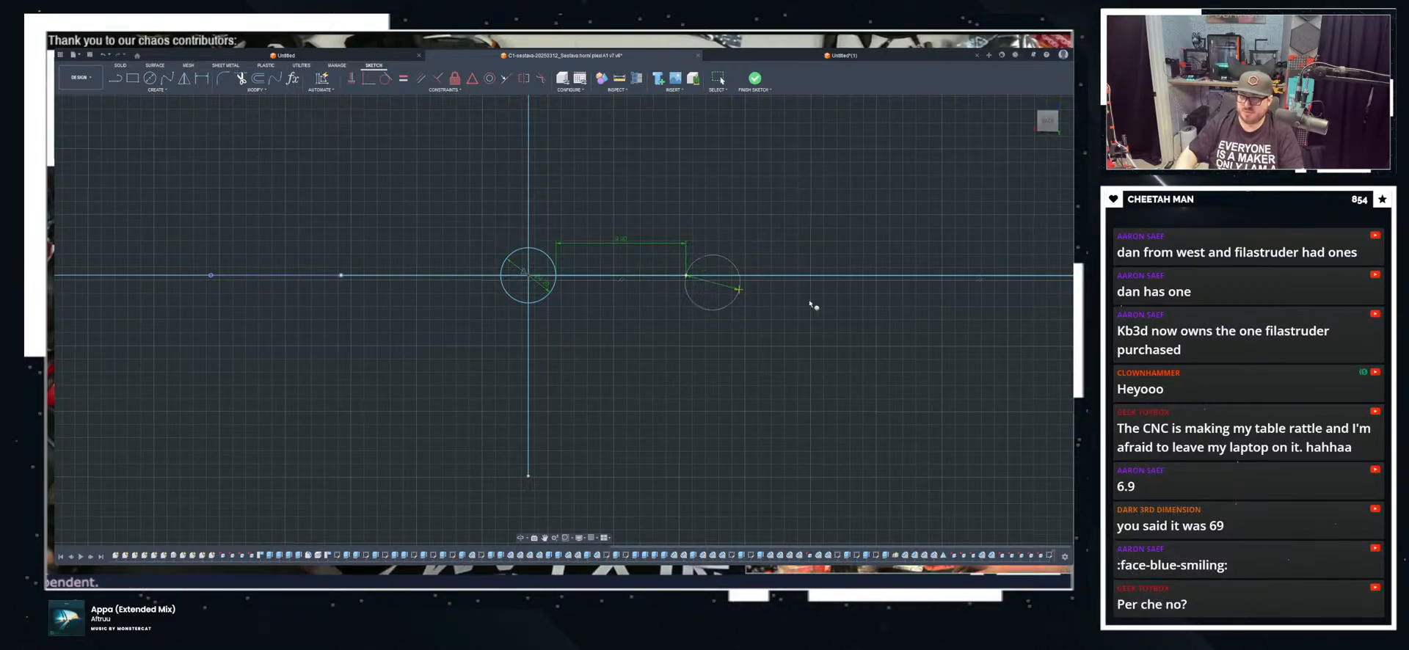
pyautogui.click(742, 276)
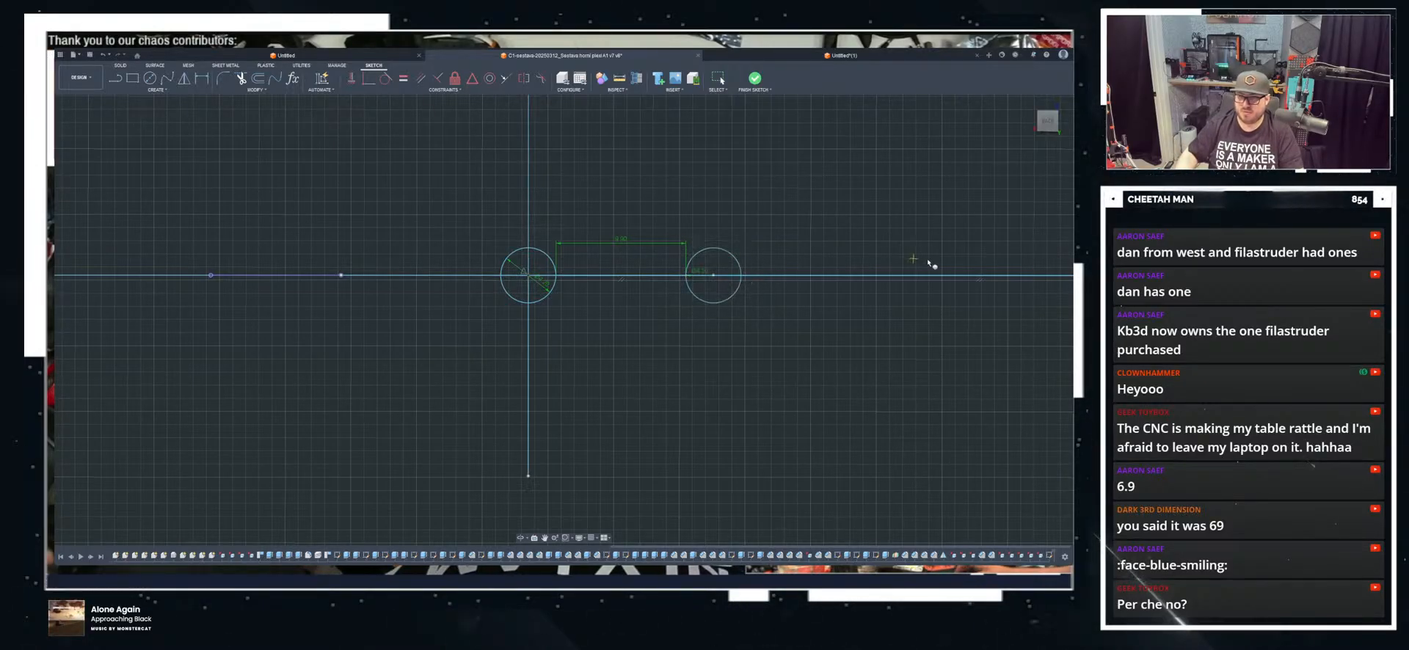
# Step: Sketch another 9.8 mm spacing line from the second circle's far edge and a third matching circle at its end
pyautogui.moveTo(856, 274); pyautogui.dragTo(551, 289, button='middle')
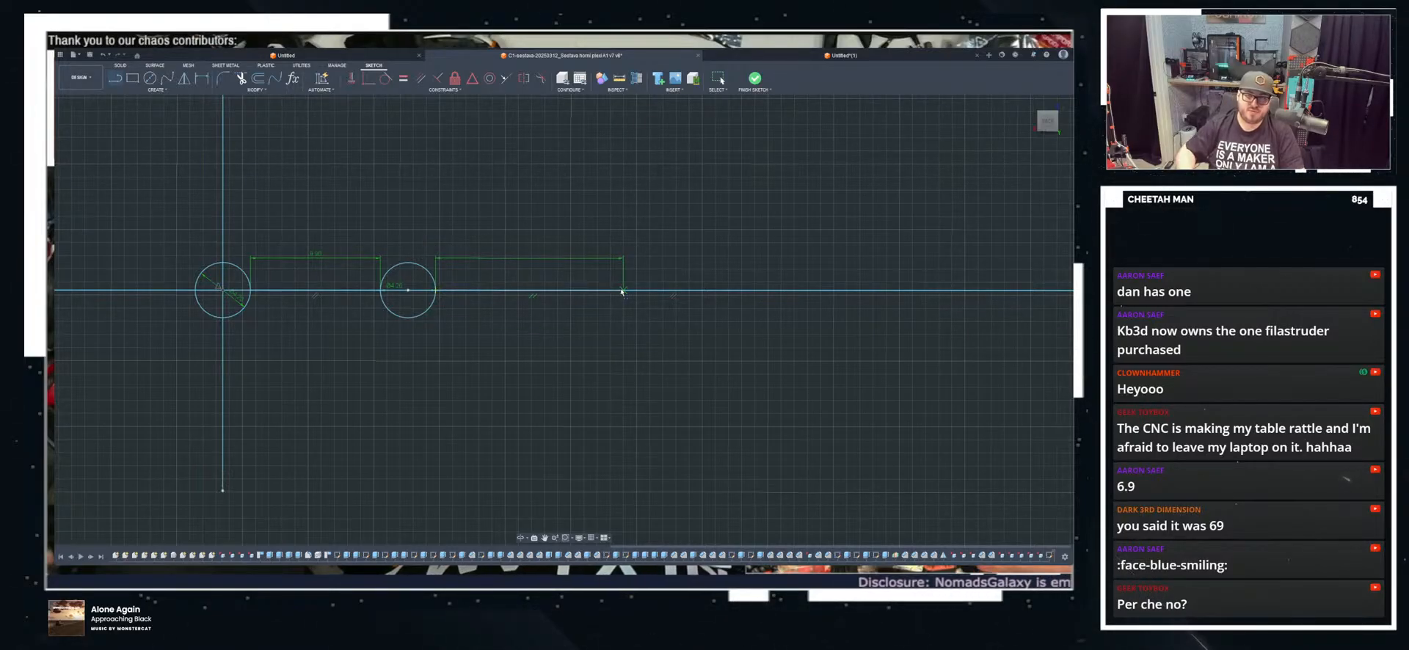
pyautogui.write('1')
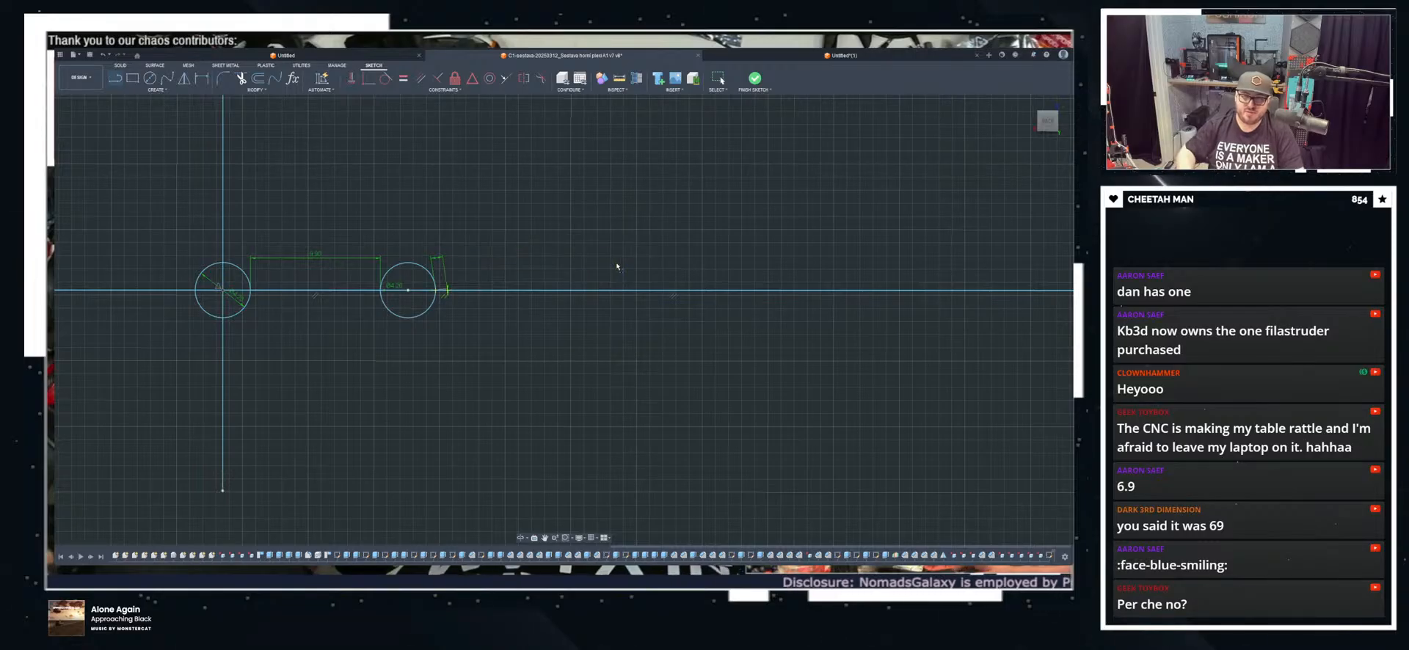
pyautogui.write('0')
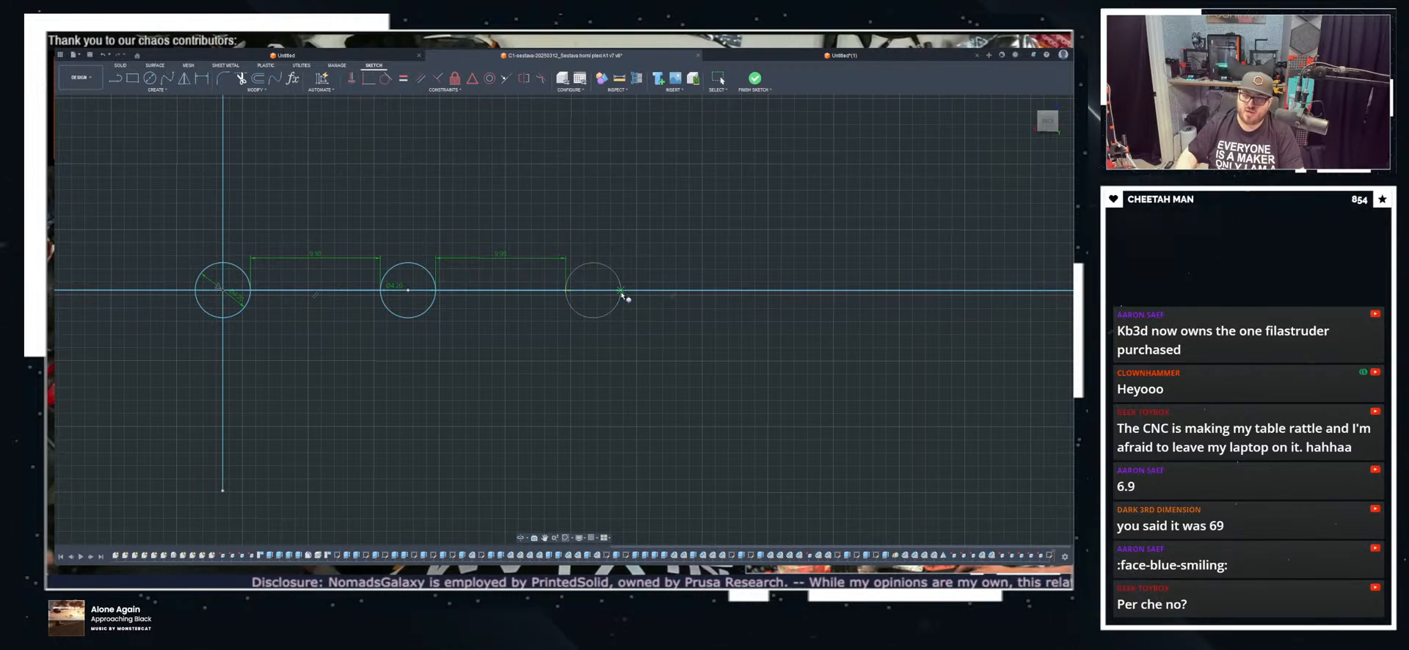
pyautogui.moveTo(470, 254); pyautogui.dragTo(643, 253, button='middle')
pyautogui.click(116, 79)
pyautogui.scroll(-2, 352, 264)
pyautogui.moveTo(355, 264); pyautogui.dragTo(387, 277, button='middle')
pyautogui.scroll(4, 416, 287)
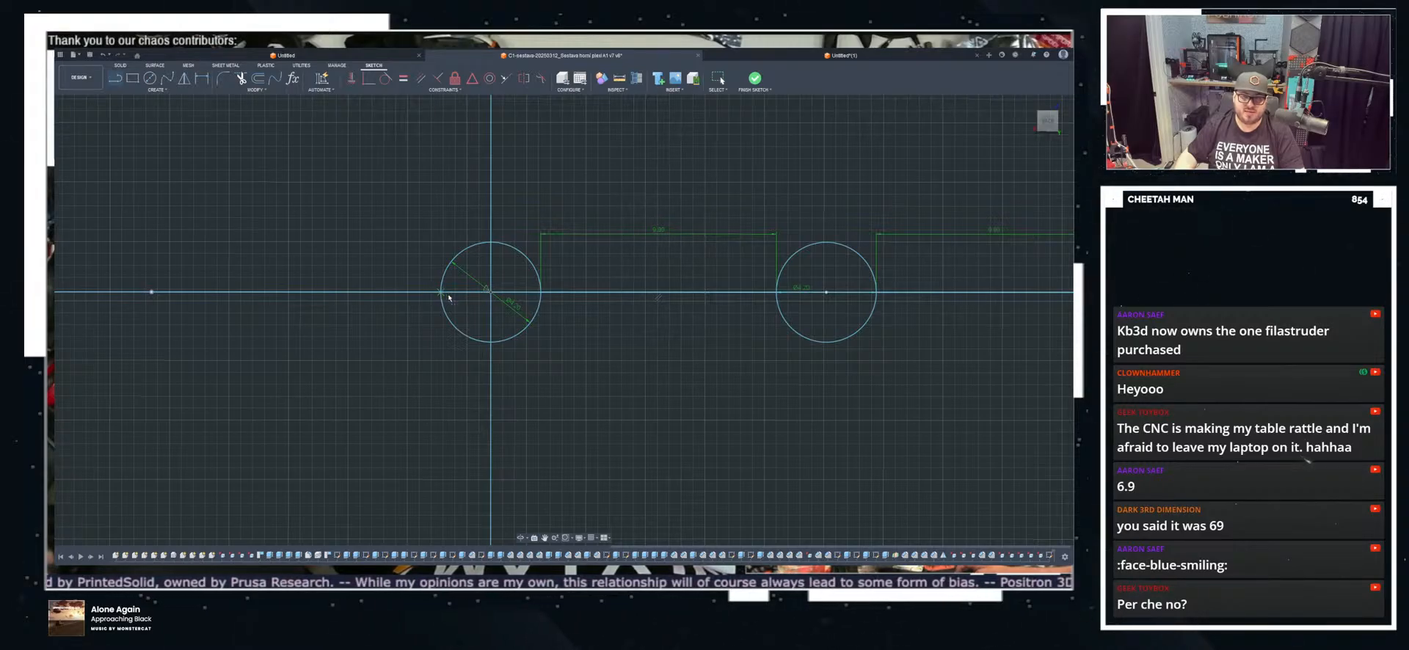
pyautogui.click(491, 291)
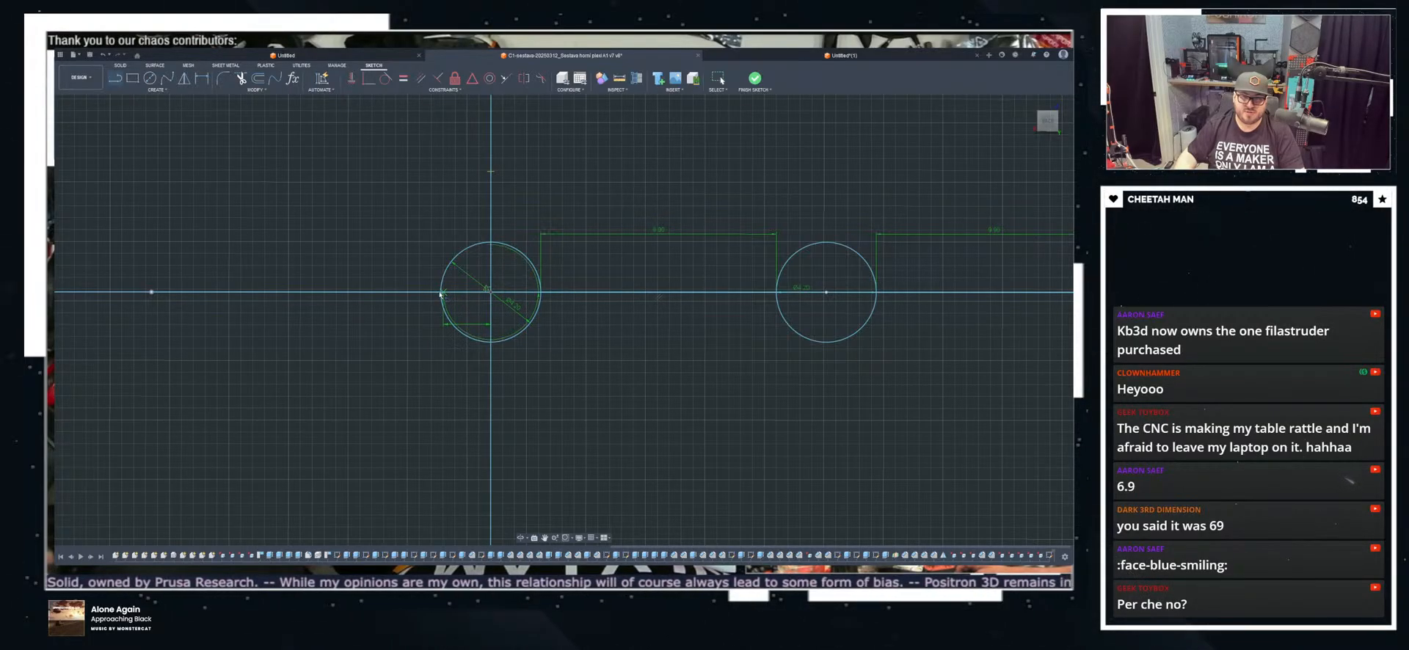
pyautogui.press('Escape')
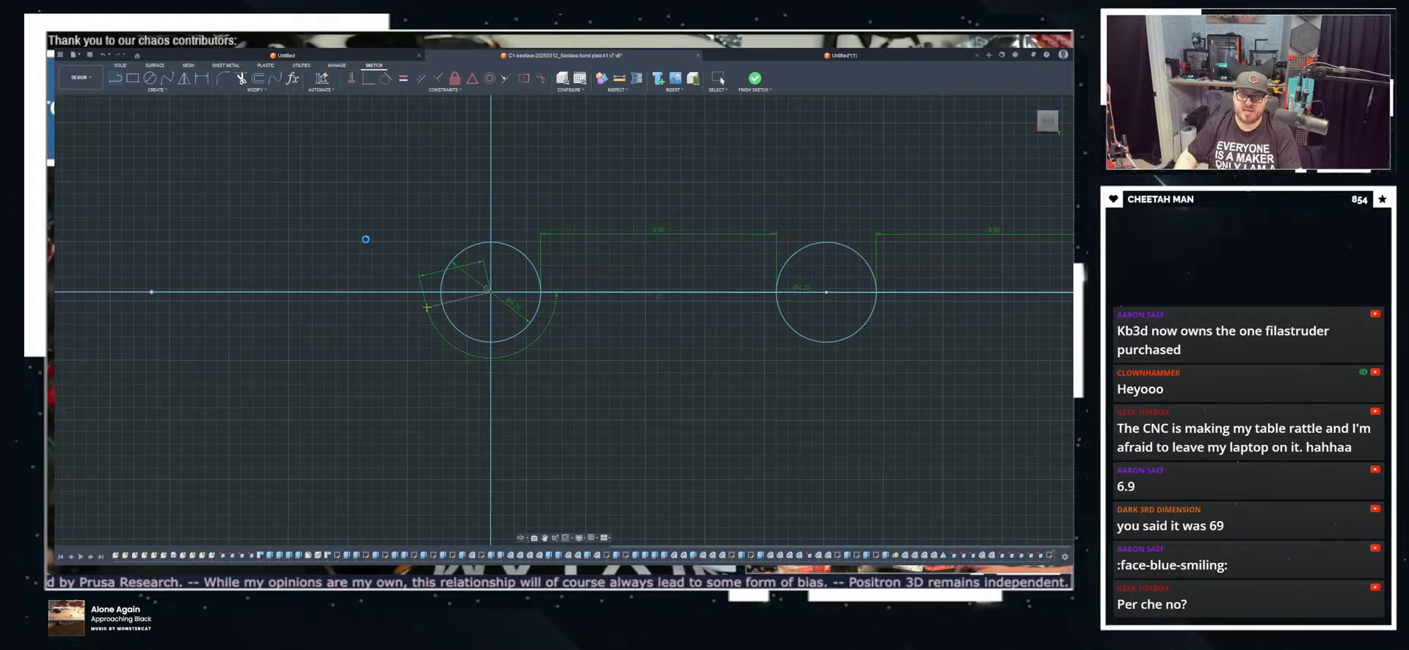
pyautogui.scroll(-3, 385, 261)
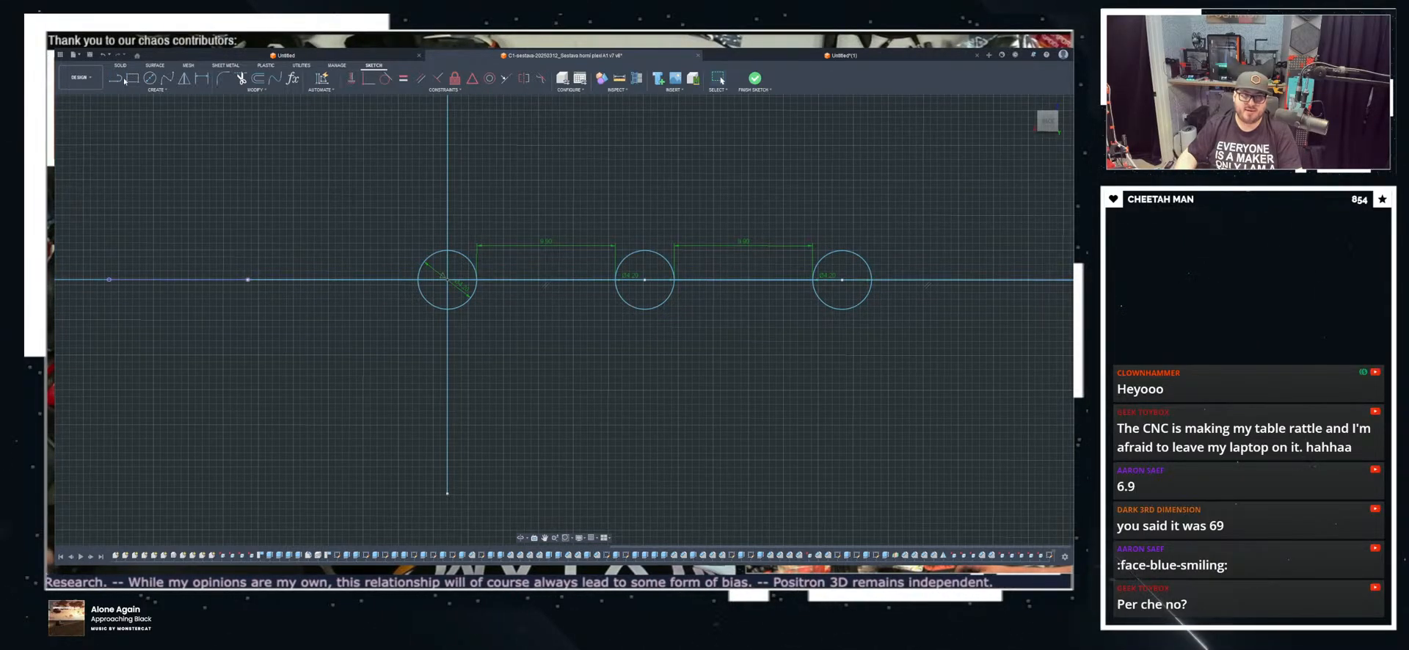
pyautogui.click(447, 280)
pyautogui.scroll(5, 417, 285)
pyautogui.press('Escape')
# Step: Sketch a 9.8 mm horizontal spacing line from the centre circle's free edge and a 4.2 mm circle at its end
pyautogui.moveTo(244, 233); pyautogui.dragTo(541, 277, button='middle')
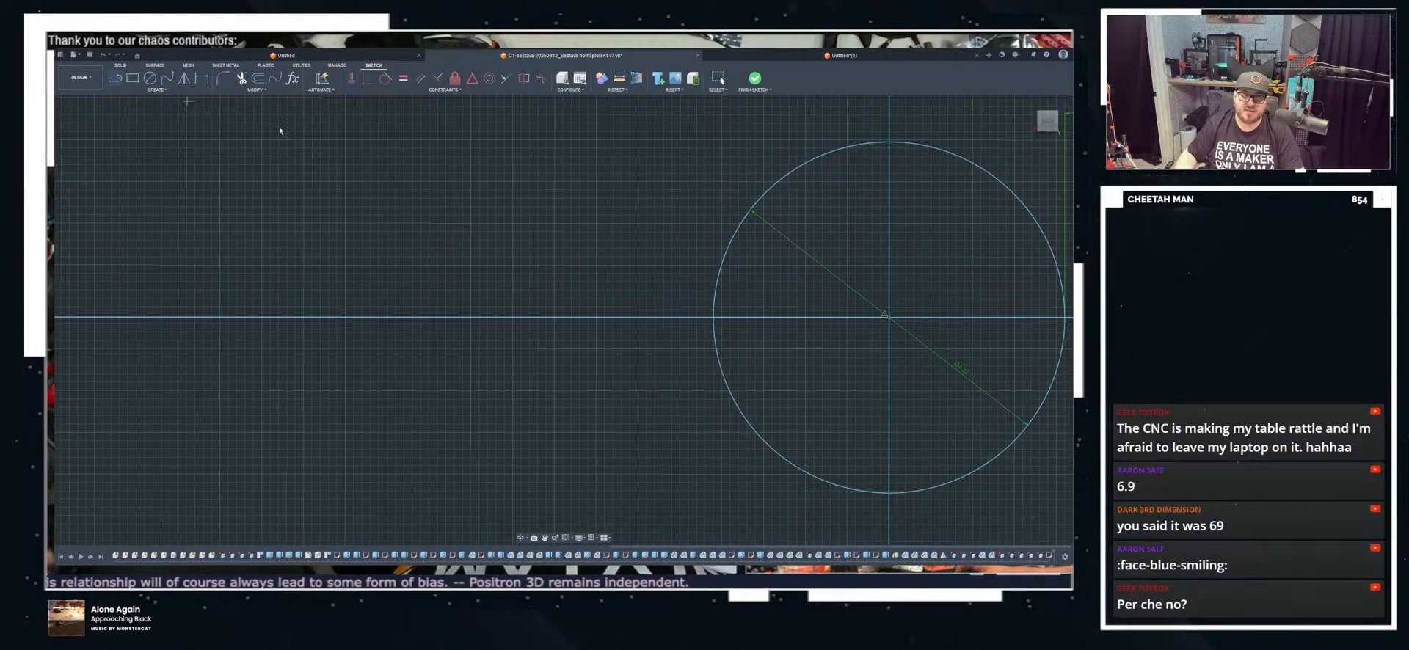
pyautogui.click(714, 317)
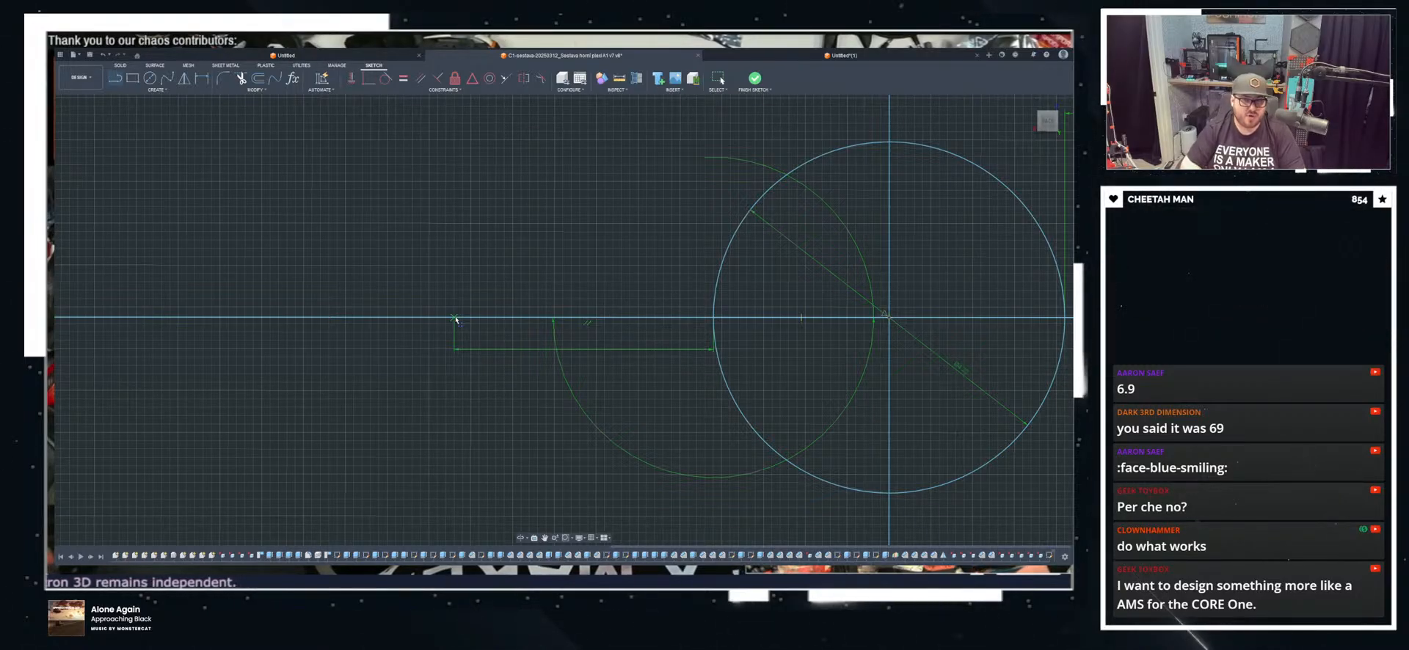
pyautogui.moveTo(455, 319); pyautogui.dragTo(379, 319)
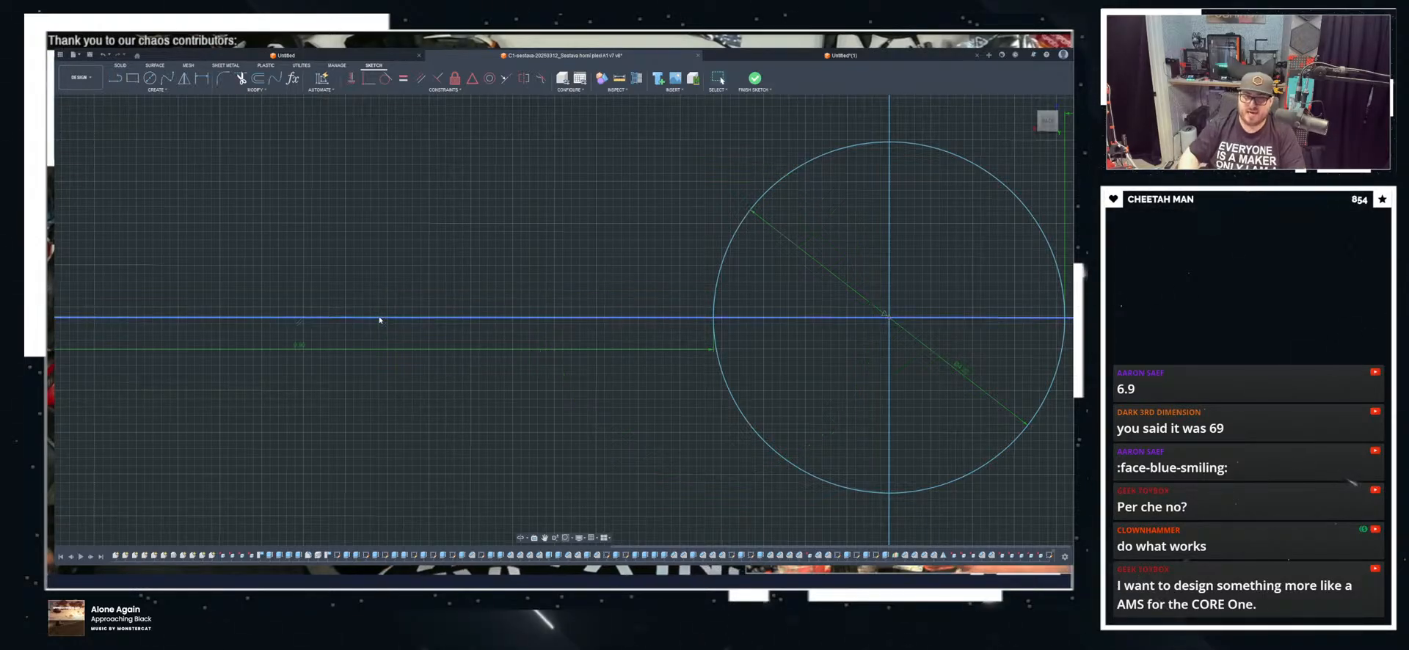
pyautogui.scroll(-3, 697, 308)
pyautogui.scroll(-5, 656, 348)
pyautogui.scroll(3, 504, 389)
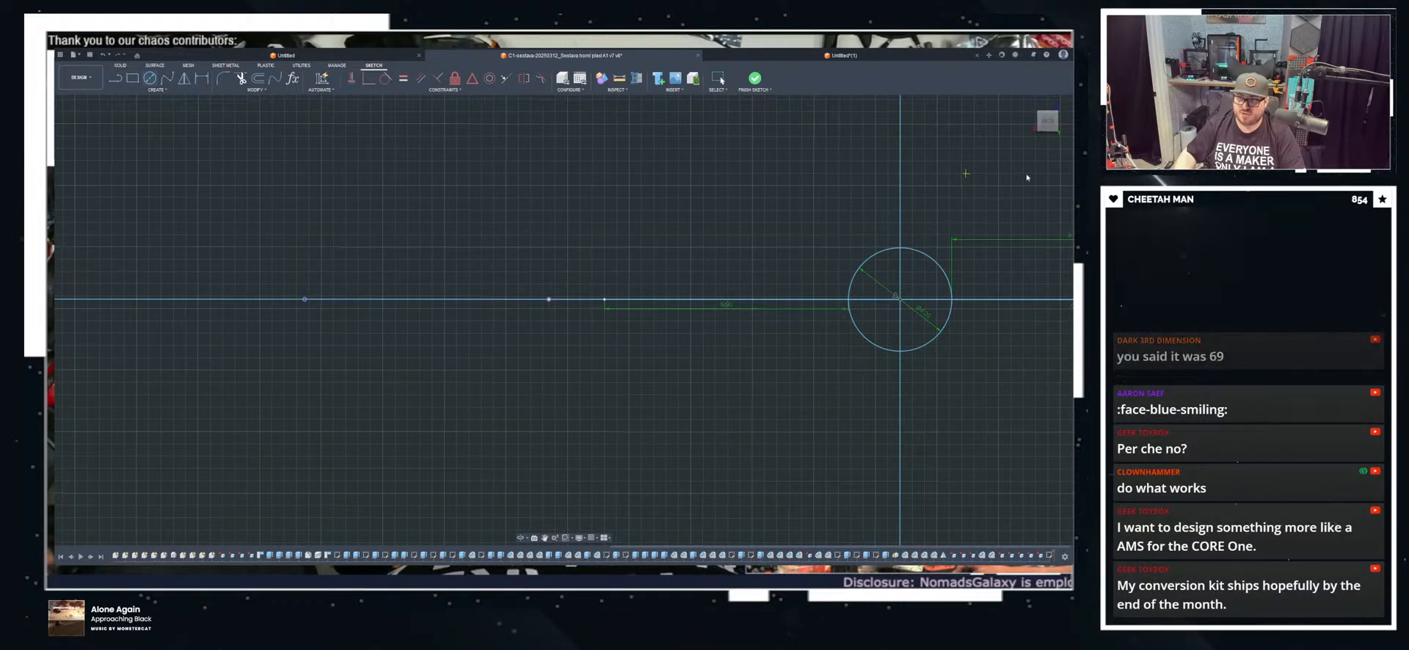
pyautogui.click(549, 298)
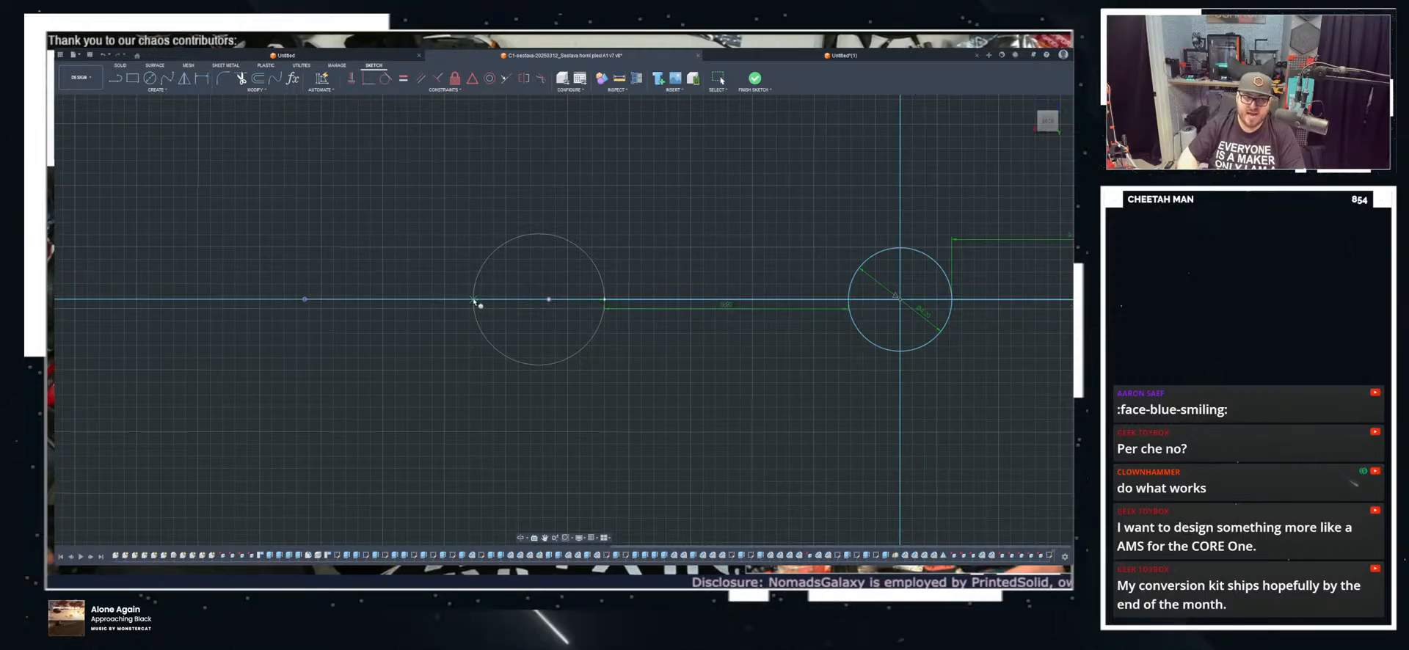
pyautogui.hotkey('ctrl', 'z')
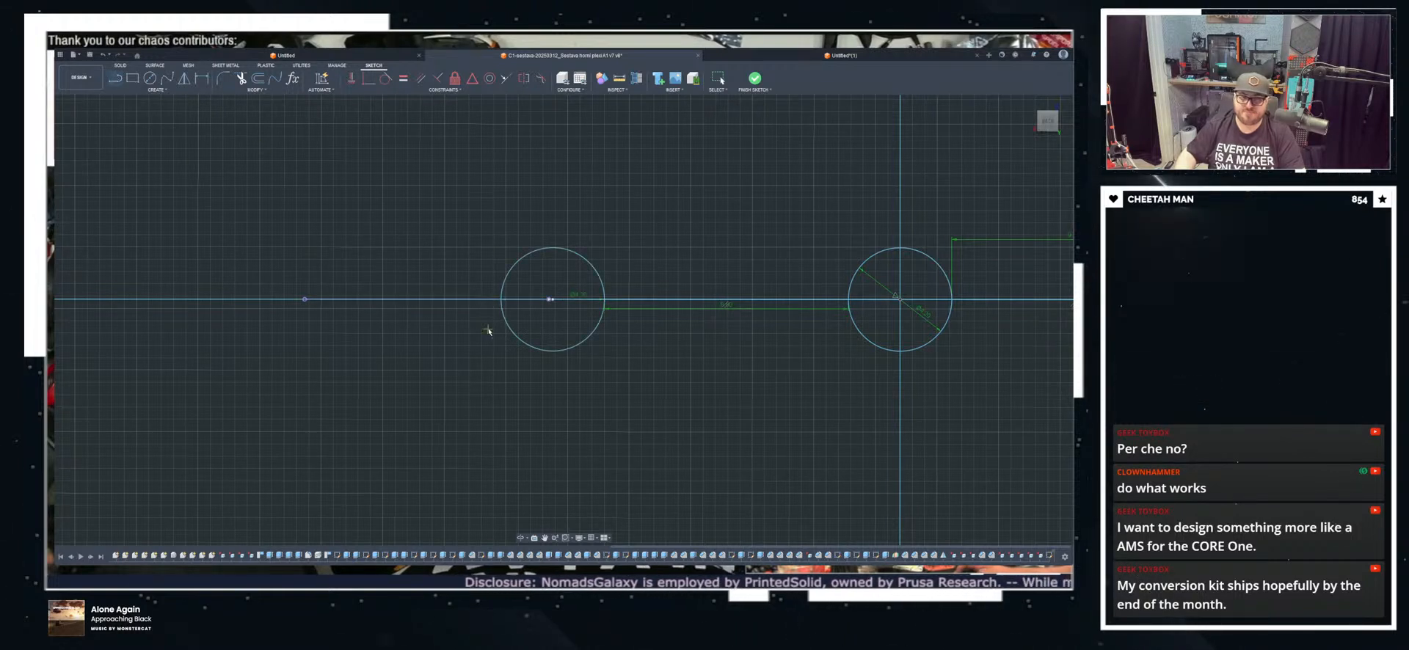
# Step: Sketch another 9.8 mm horizontal spacing line outward from the far edge of the newly added circle
pyautogui.click(503, 301)
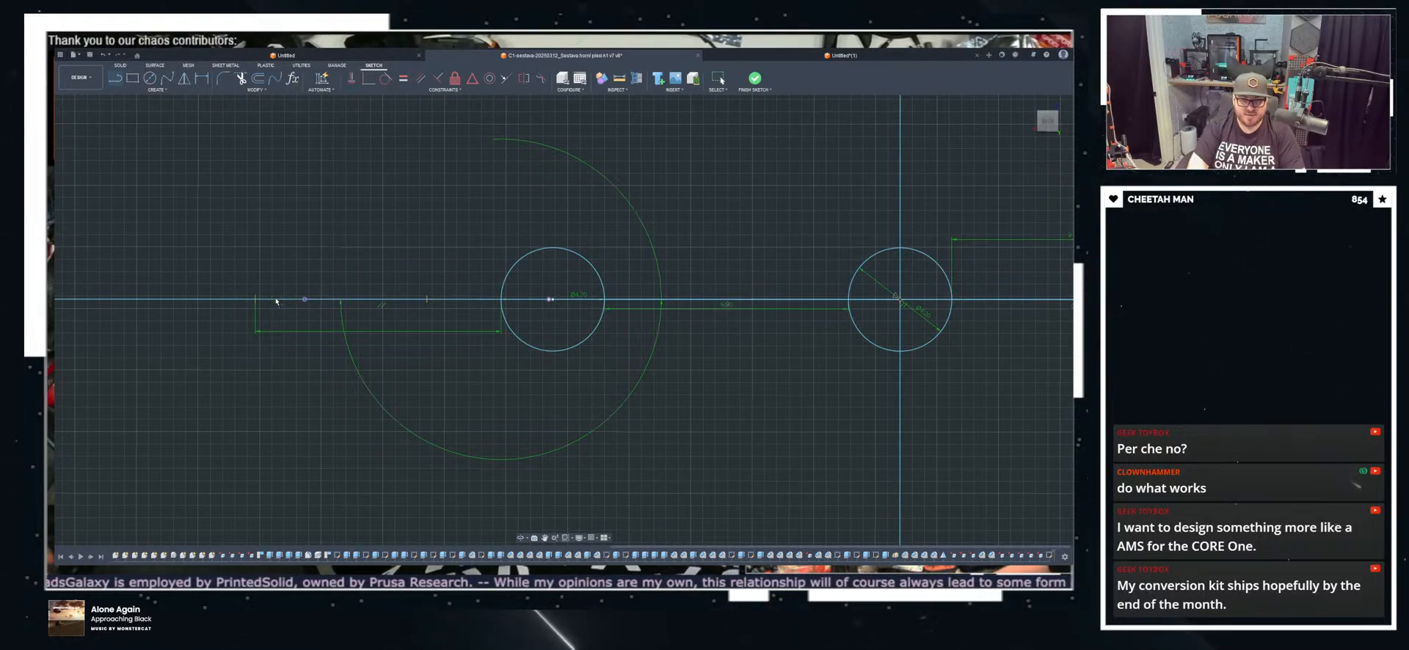
pyautogui.press('Return')
pyautogui.press('Escape')
pyautogui.scroll(-2, 565, 435)
pyautogui.moveTo(504, 441); pyautogui.dragTo(677, 421, button='middle')
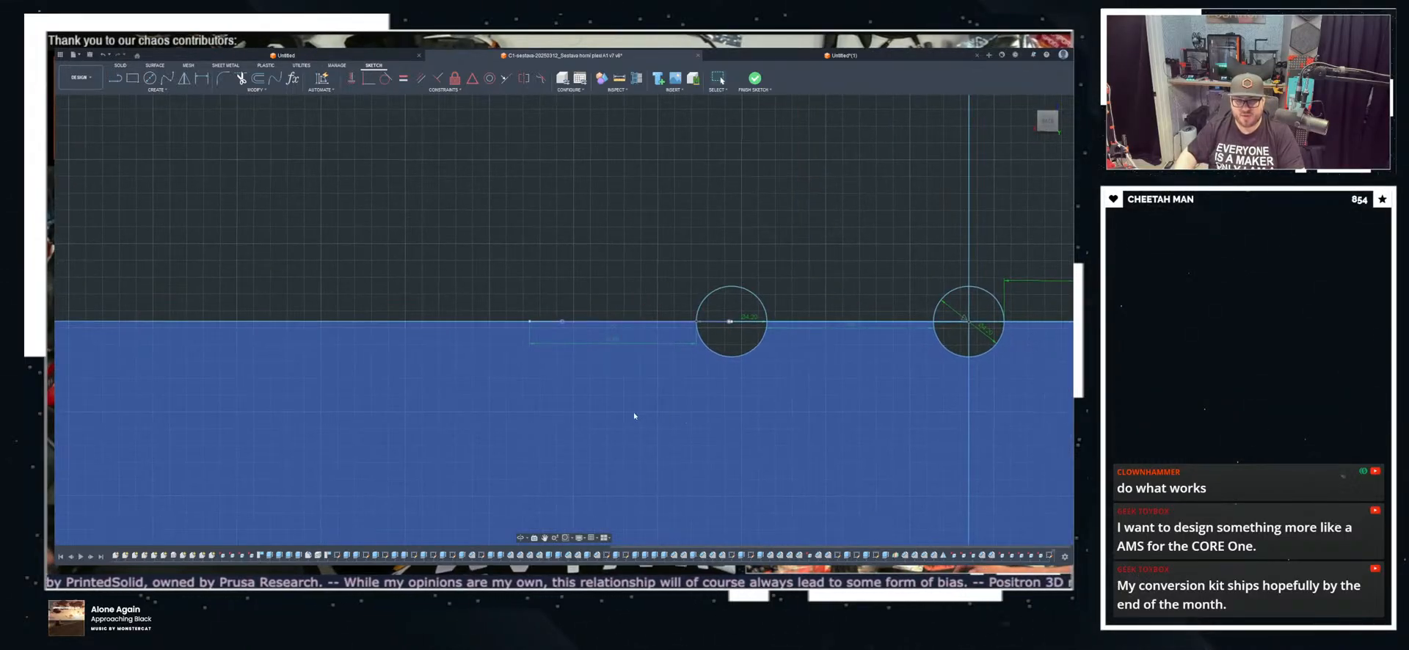
# Step: Sketch the fifth circle with a 4.2 mm diameter at the end of the last spacing line and finish the sketch
pyautogui.scroll(3, 543, 315)
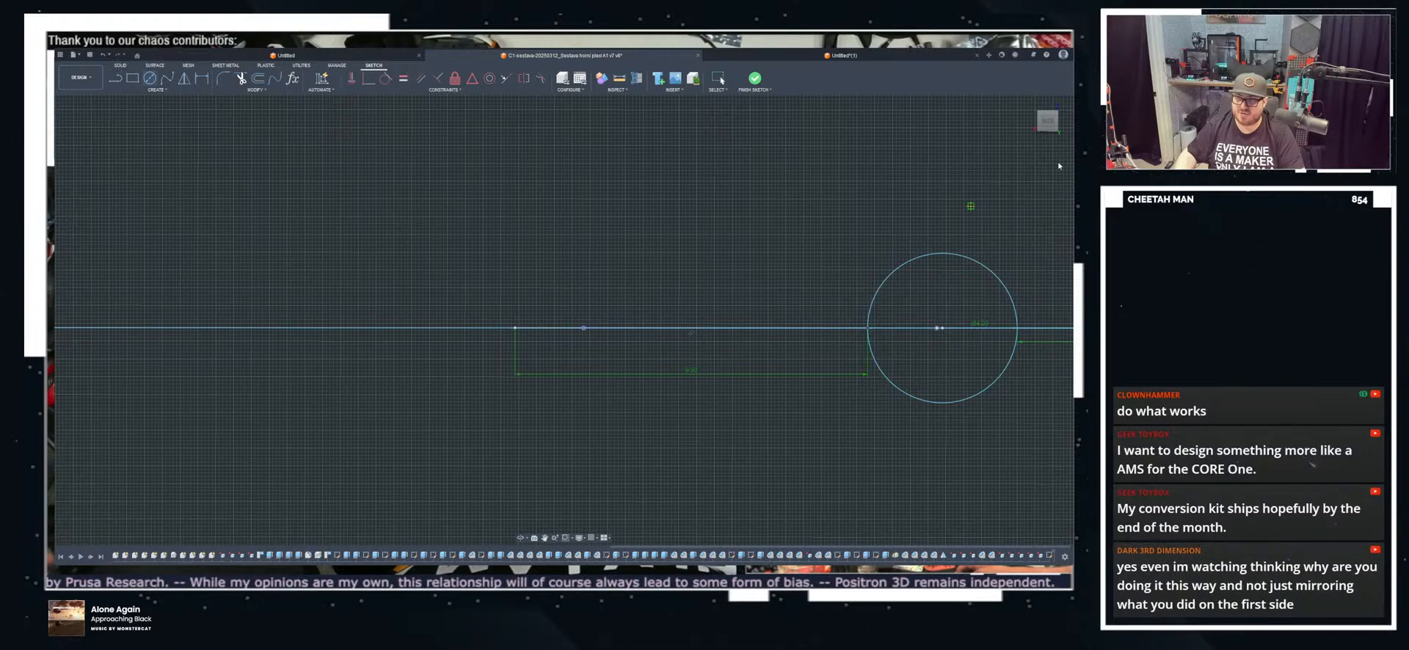
pyautogui.click(516, 329)
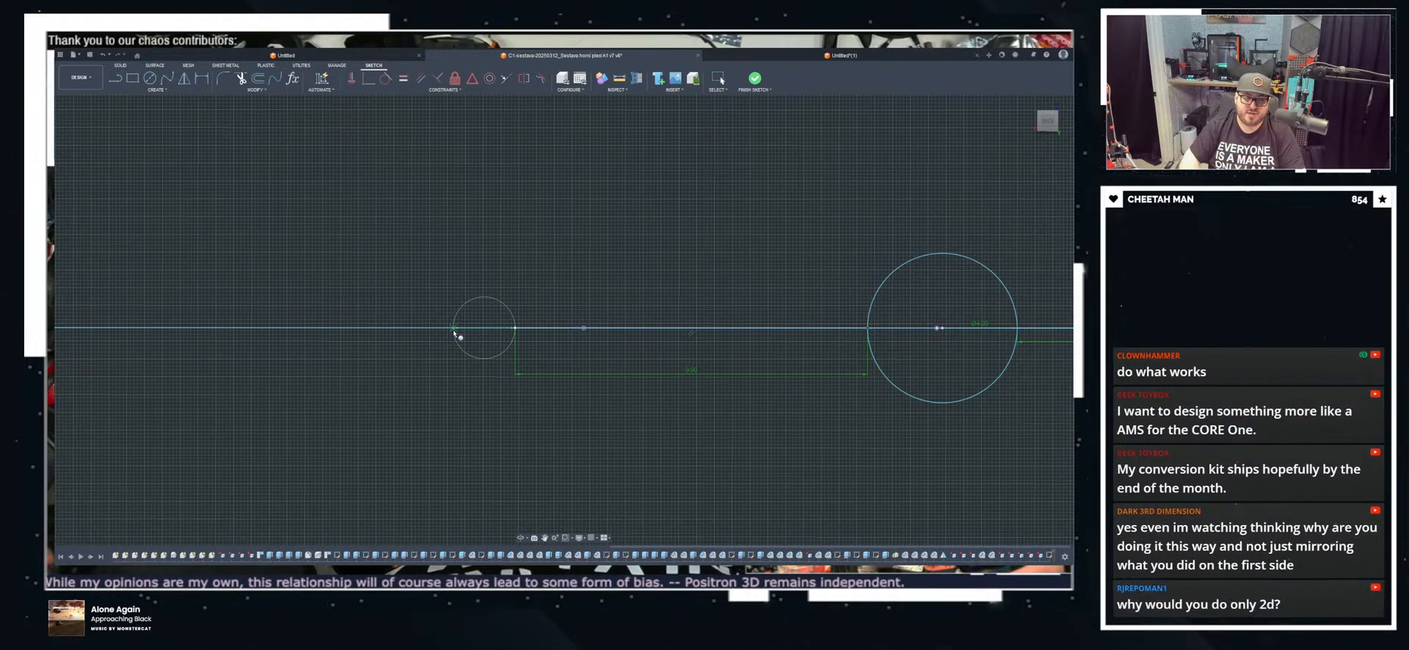
pyautogui.write('4.2')
pyautogui.press('Return')
pyautogui.scroll(-3, 623, 291)
pyautogui.click(755, 77)
pyautogui.scroll(-2, 741, 336)
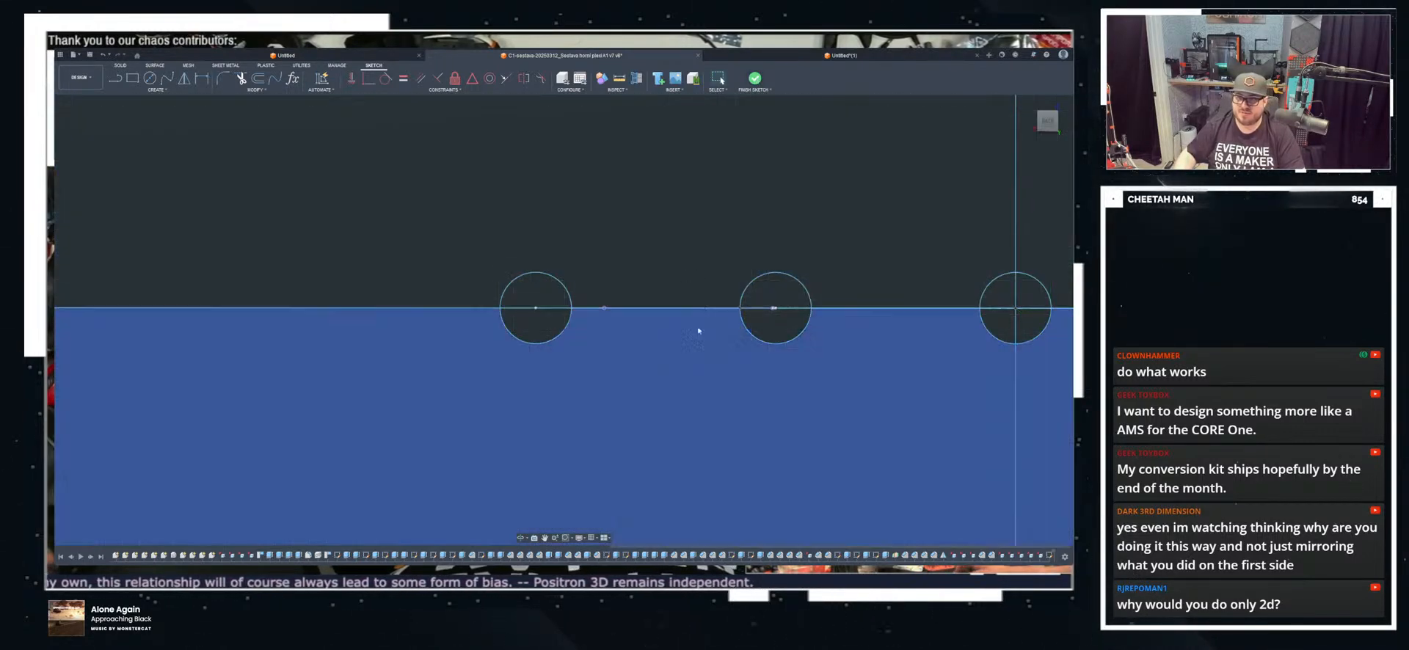
# Step: Extrude all five circle profiles as a cut through the enclosure cover panel
pyautogui.scroll(-3, 576, 384)
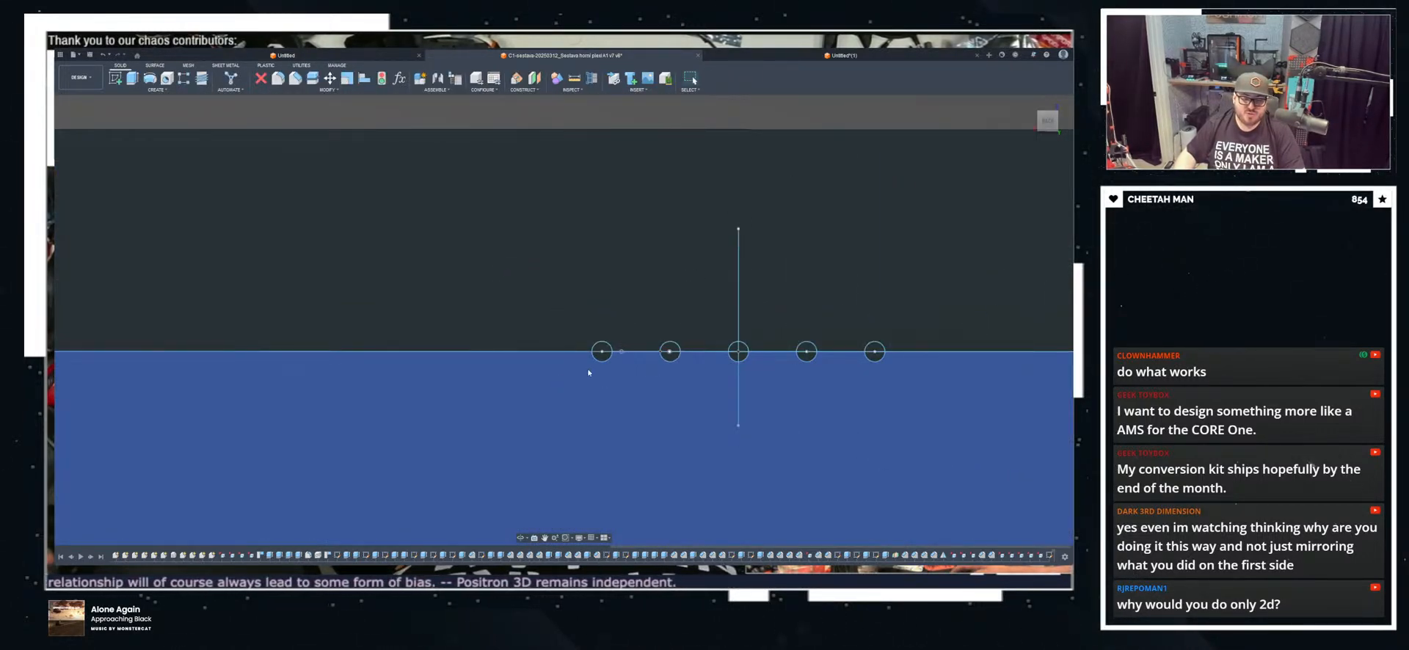
pyautogui.scroll(5, 661, 370)
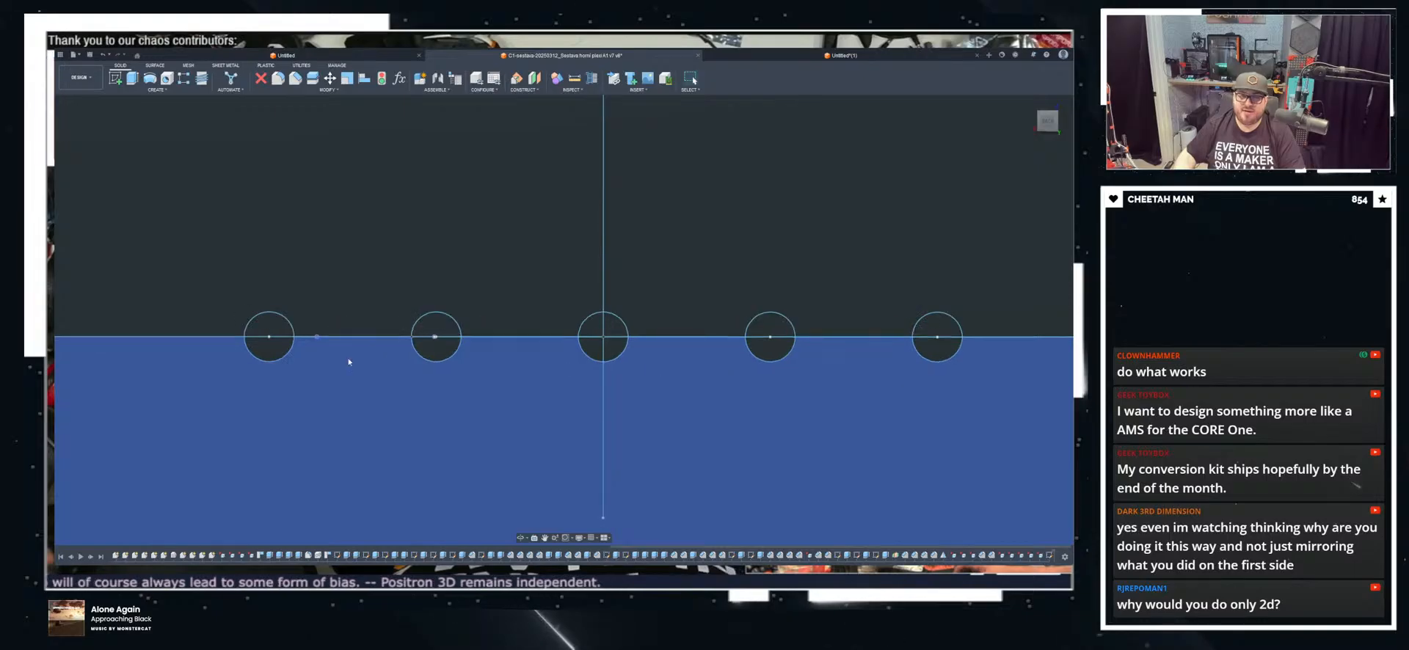
pyautogui.click(272, 328)
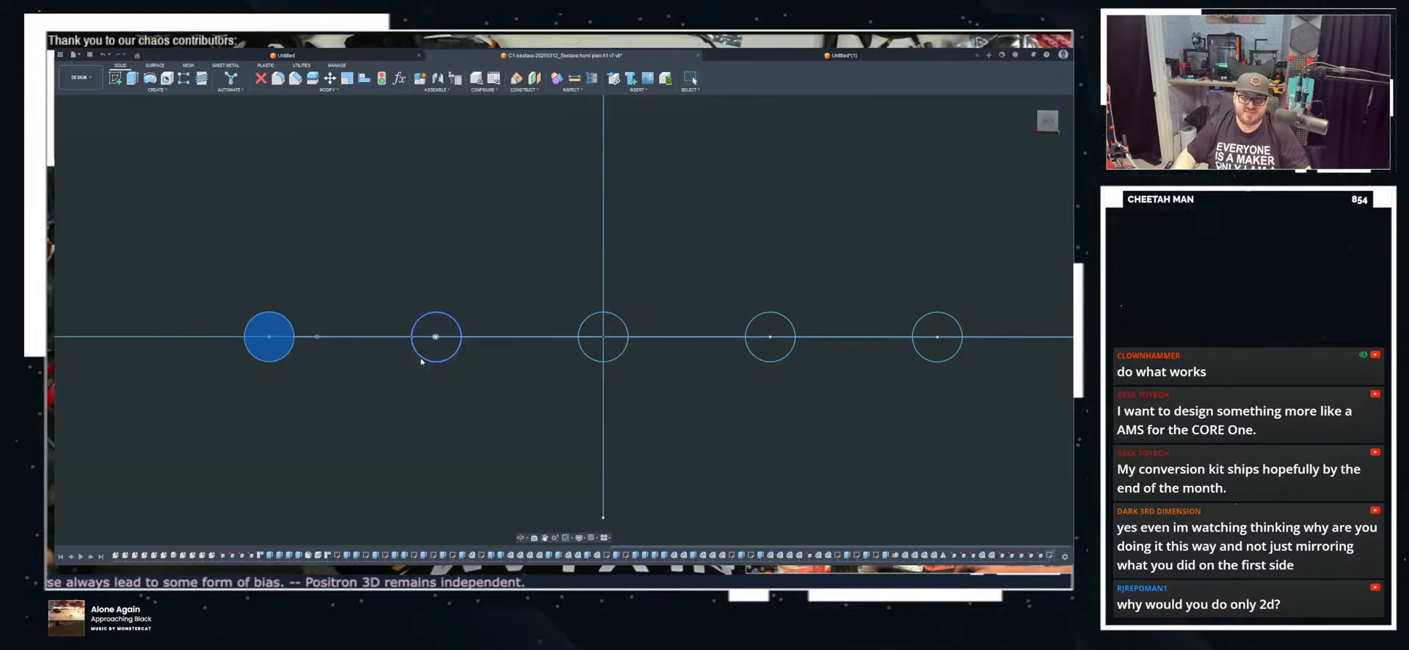
pyautogui.click(428, 357)
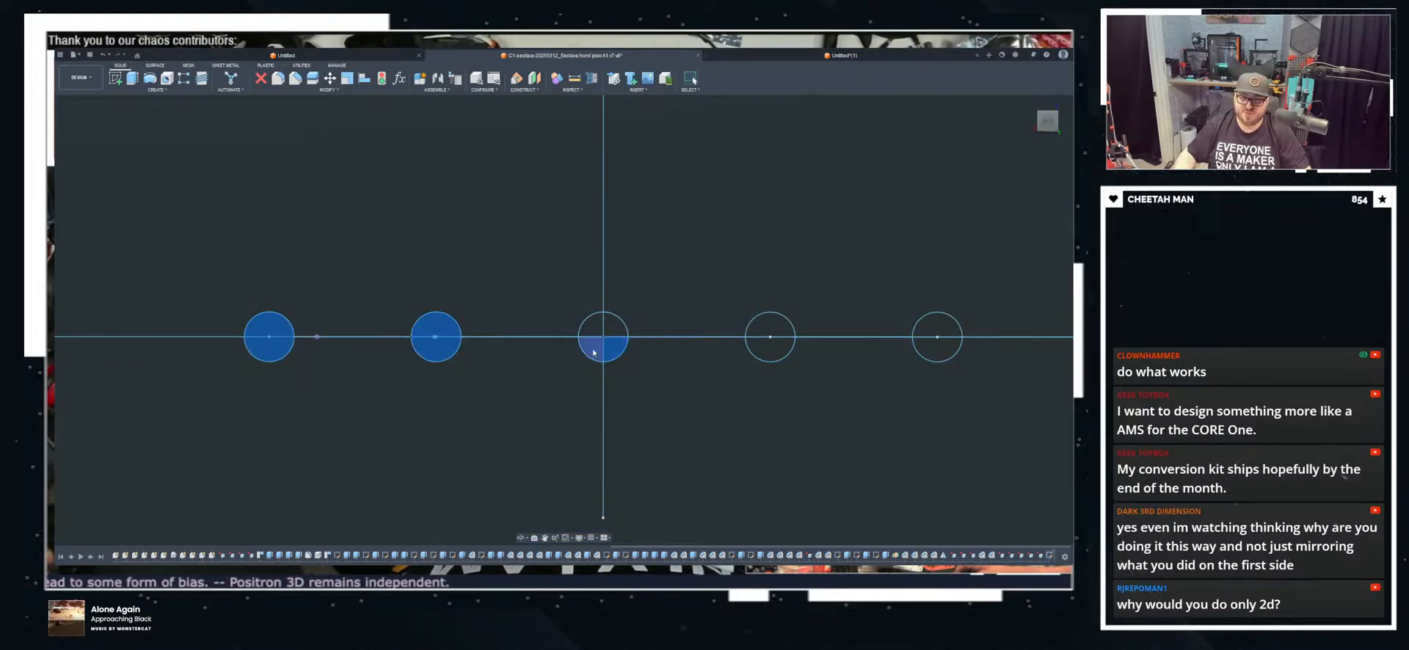
pyautogui.click(596, 331)
pyautogui.click(612, 332)
pyautogui.click(777, 350)
pyautogui.click(774, 323)
pyautogui.click(925, 339)
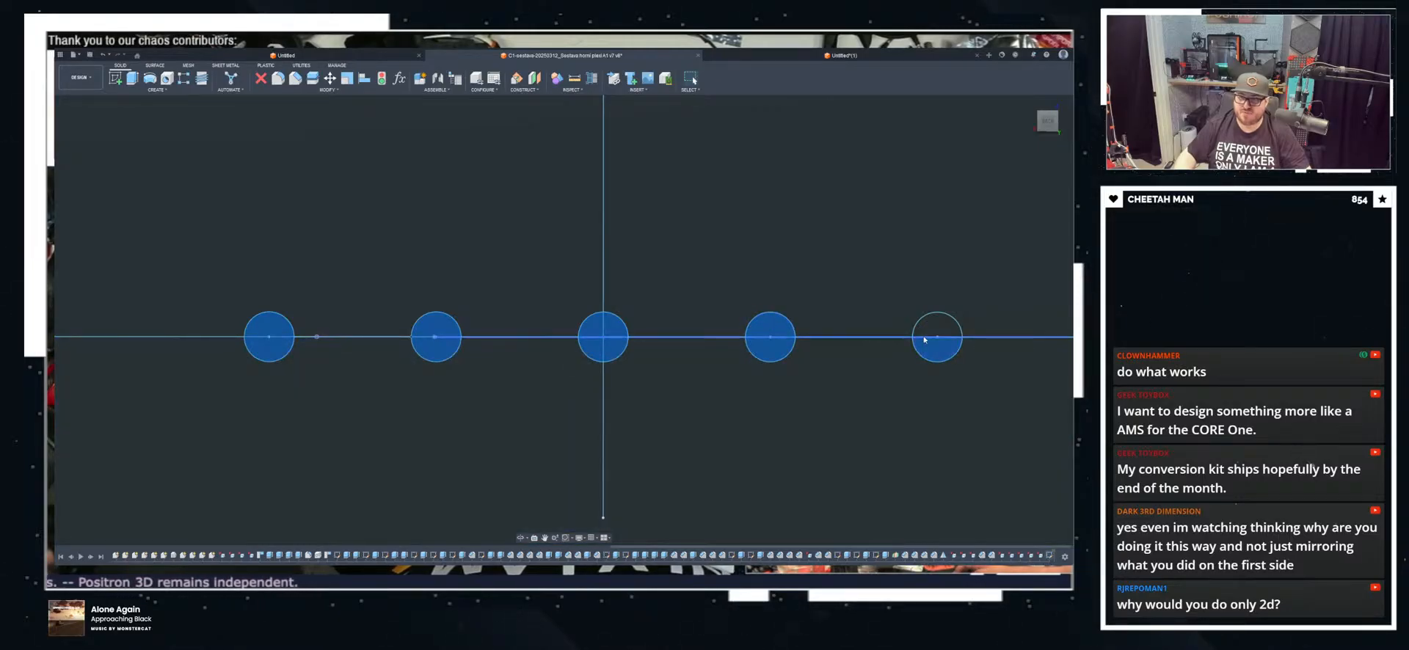
pyautogui.scroll(-5, 660, 298)
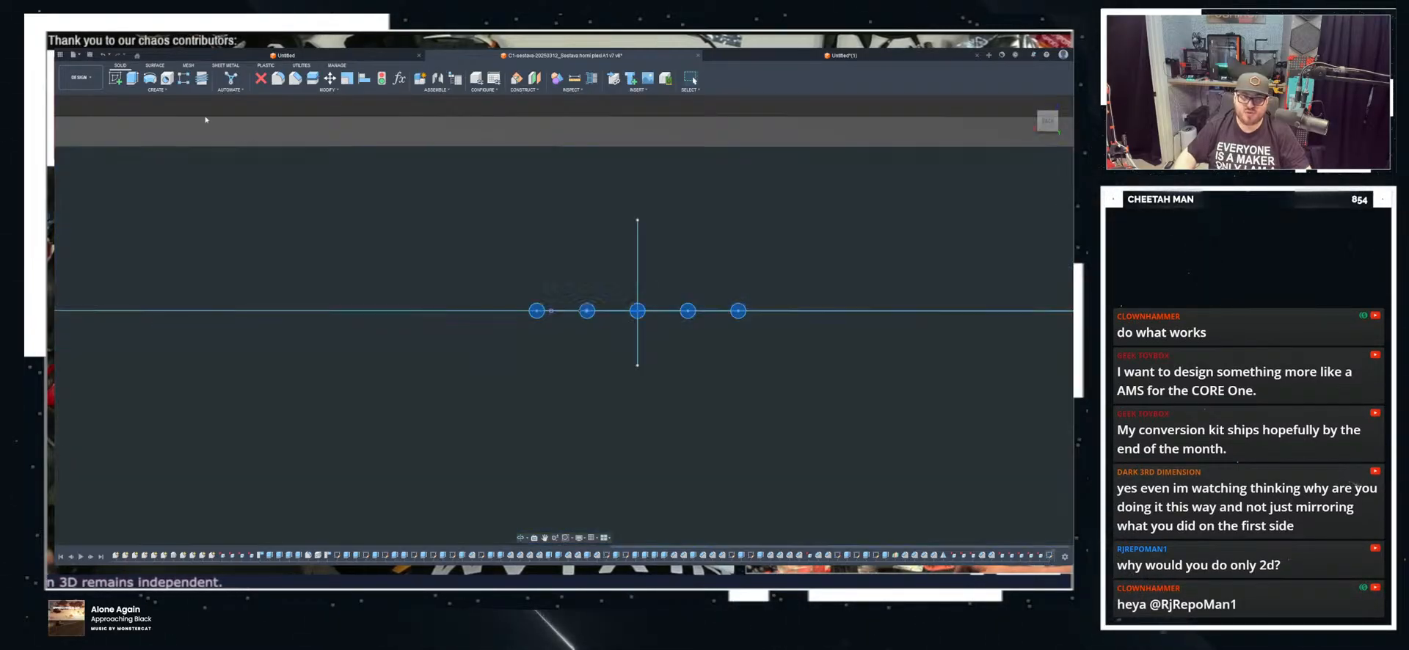
pyautogui.scroll(-3, 572, 326)
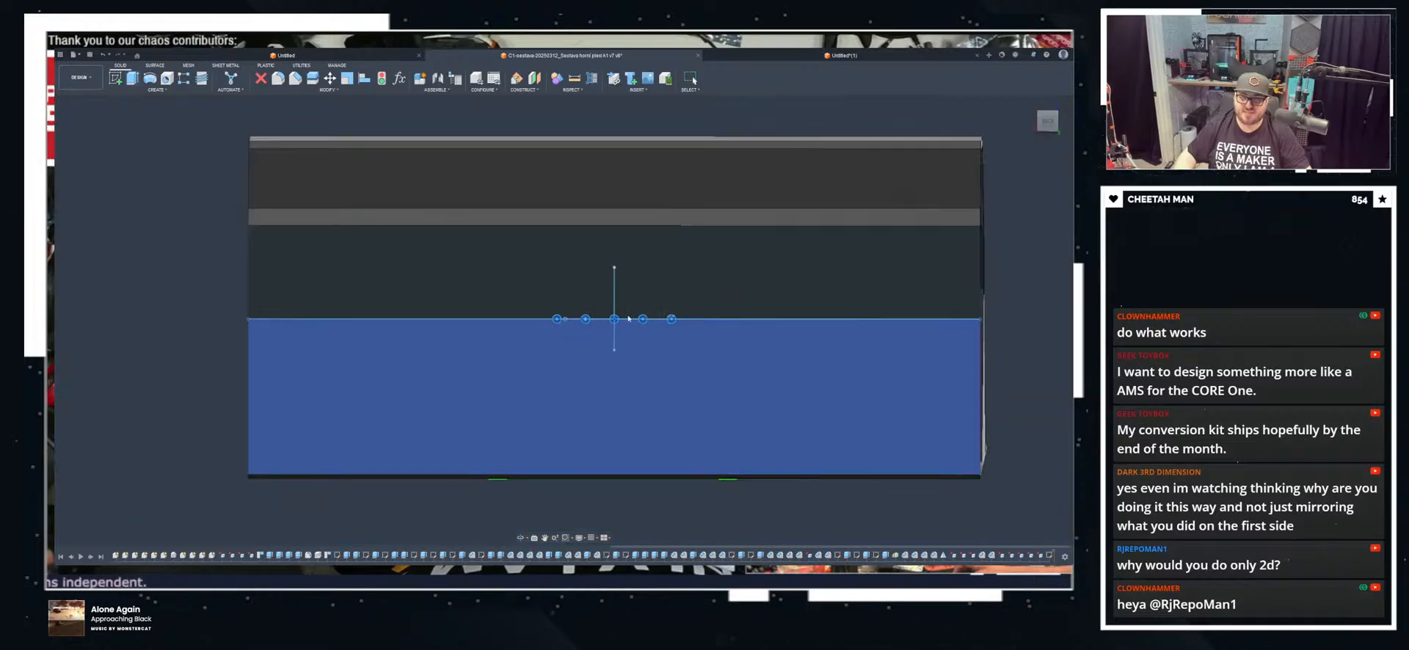
pyautogui.keyDown('shift'); pyautogui.moveTo(660, 367); pyautogui.dragTo(377, 367, button='middle'); pyautogui.keyUp('shift')
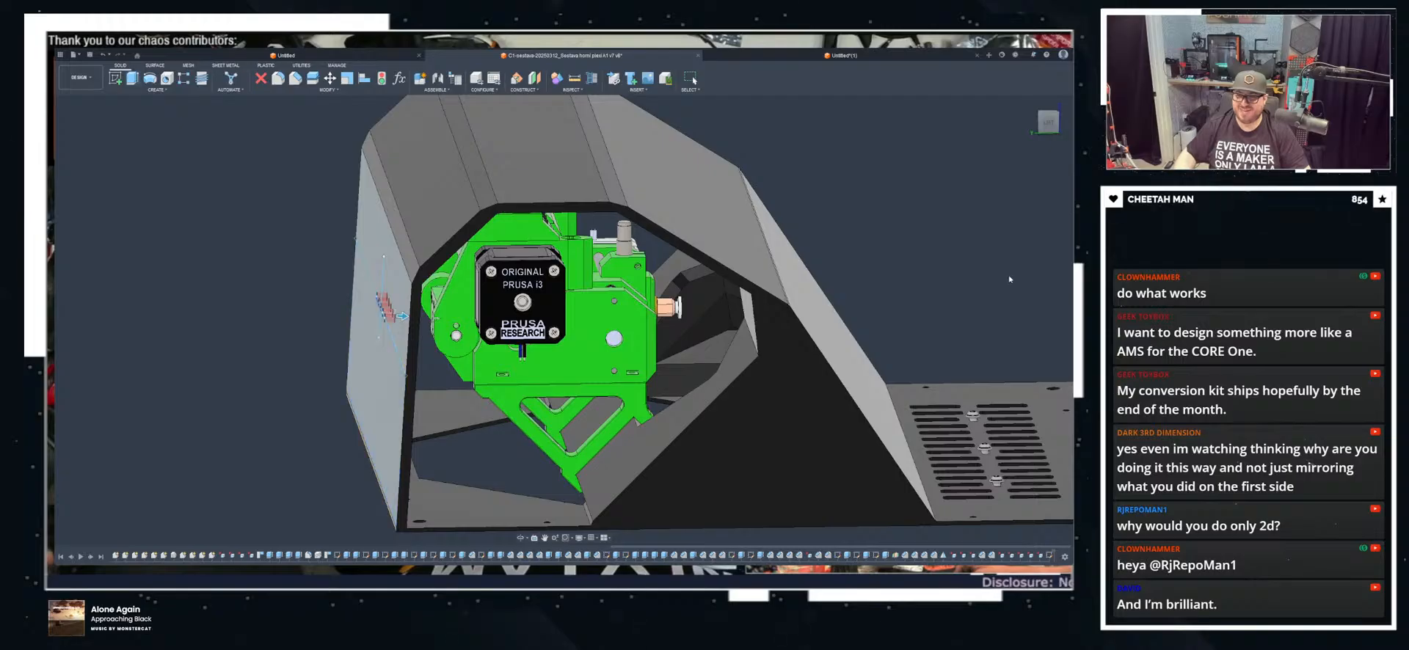
pyautogui.scroll(8, 345, 308)
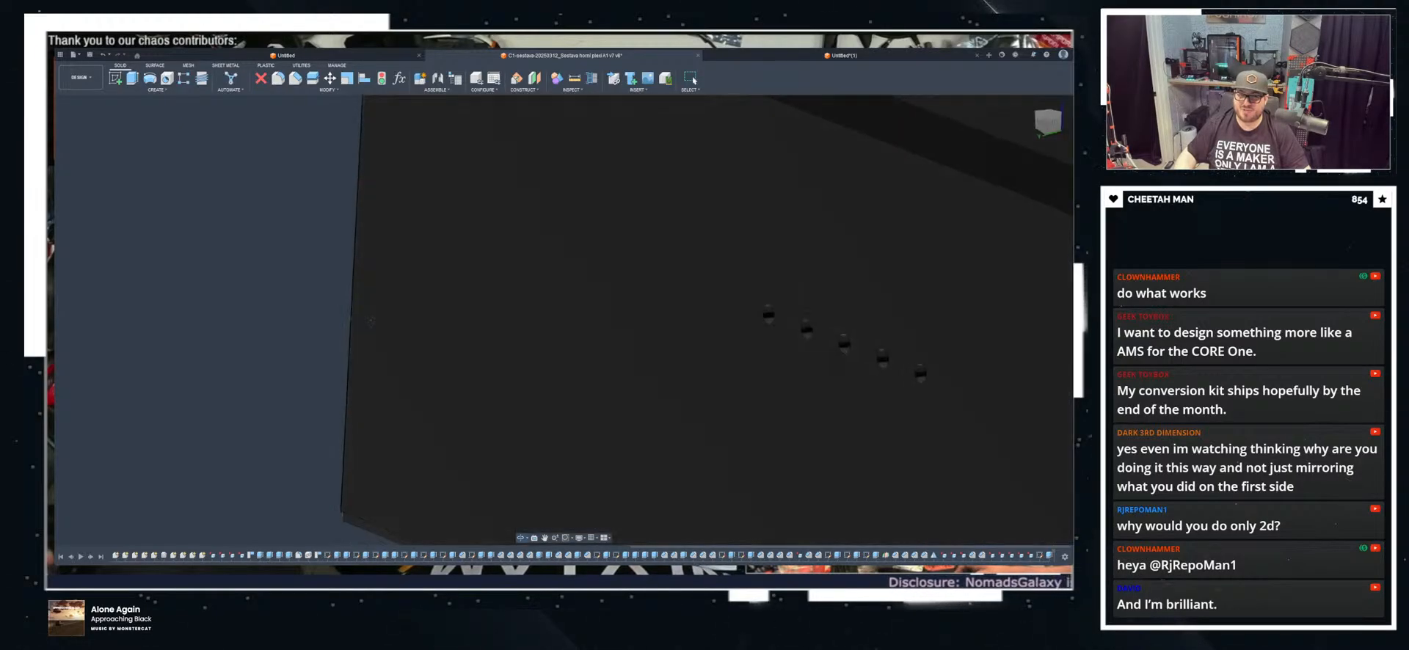
# Step: Examine the new five-hole row in the cover panel up close and check its alignment with the green part behind
pyautogui.keyDown('shift'); pyautogui.moveTo(370, 322); pyautogui.dragTo(412, 387, button='middle'); pyautogui.keyUp('shift')
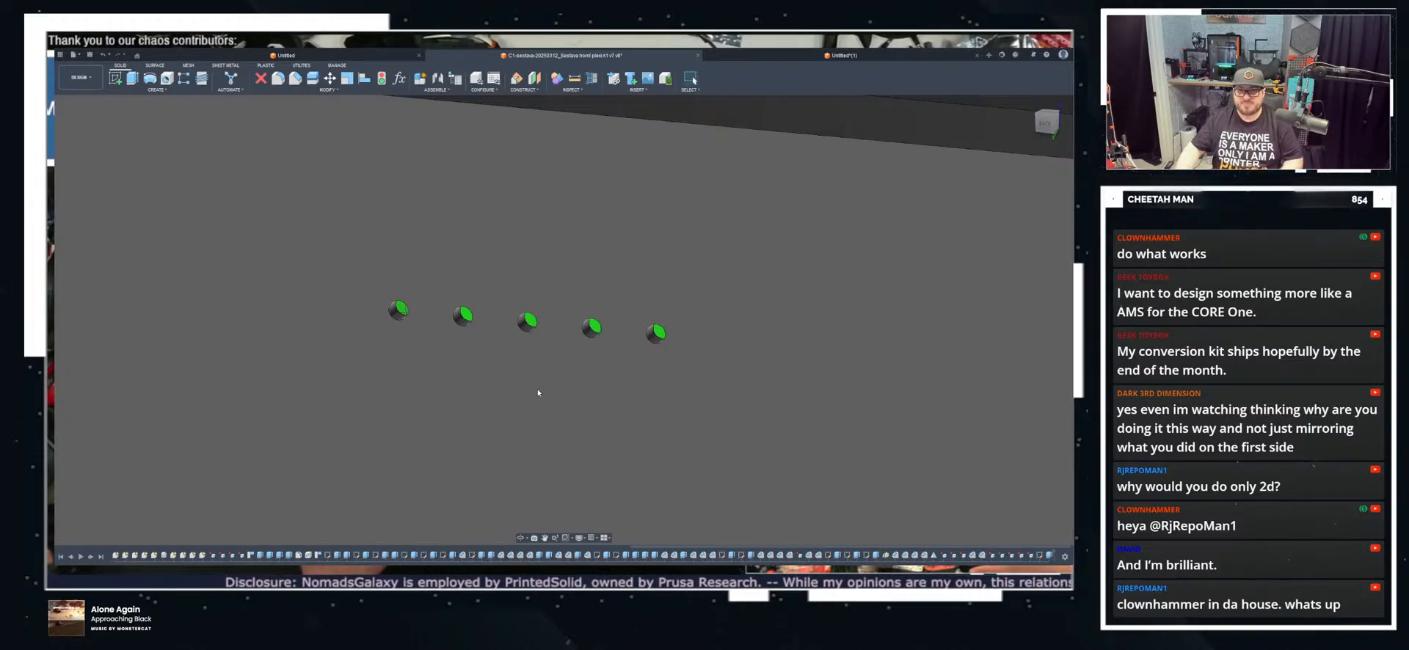
pyautogui.scroll(-2, 531, 365)
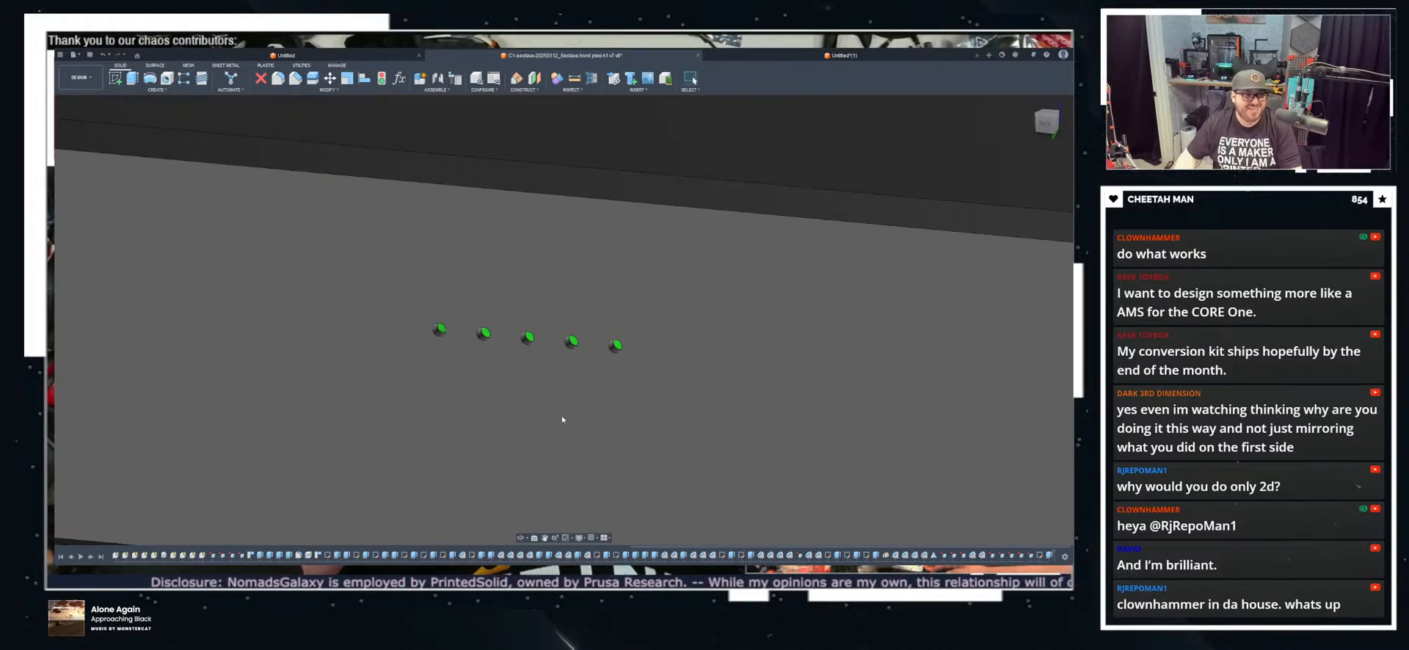
pyautogui.scroll(3, 562, 419)
pyautogui.moveTo(551, 380)
pyautogui.keyDown('shift'); pyautogui.mouseDown(button='middle')
pyautogui.moveTo(550, 359)
pyautogui.moveTo(544, 372)
pyautogui.mouseUp(button='middle'); pyautogui.keyUp('shift')
pyautogui.scroll(-3, 547, 359)
pyautogui.scroll(-3, 549, 333)
pyautogui.keyDown('shift'); pyautogui.moveTo(549, 328); pyautogui.dragTo(626, 347, button='middle'); pyautogui.keyUp('shift')
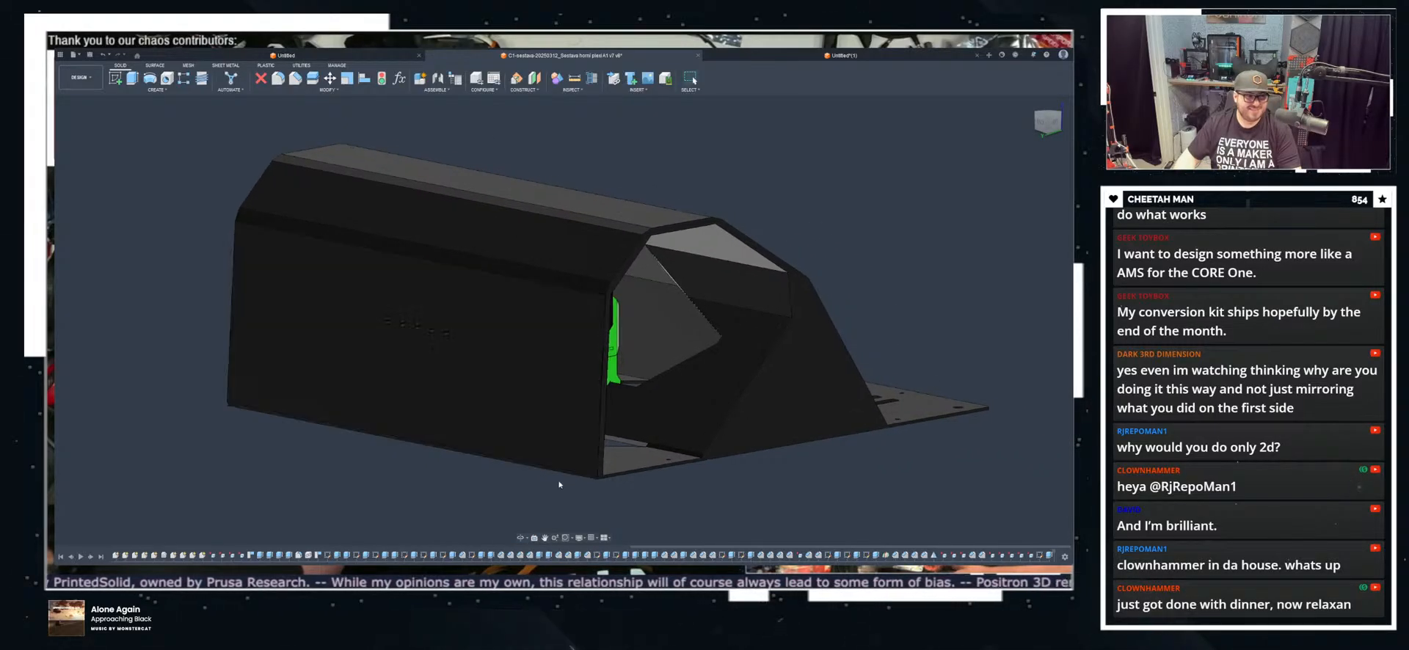
# Step: Examine the whole enclosure, its open end and underside, and the position of the green unit inside it
pyautogui.keyDown('shift'); pyautogui.moveTo(440, 474); pyautogui.dragTo(482, 363, button='middle'); pyautogui.keyUp('shift')
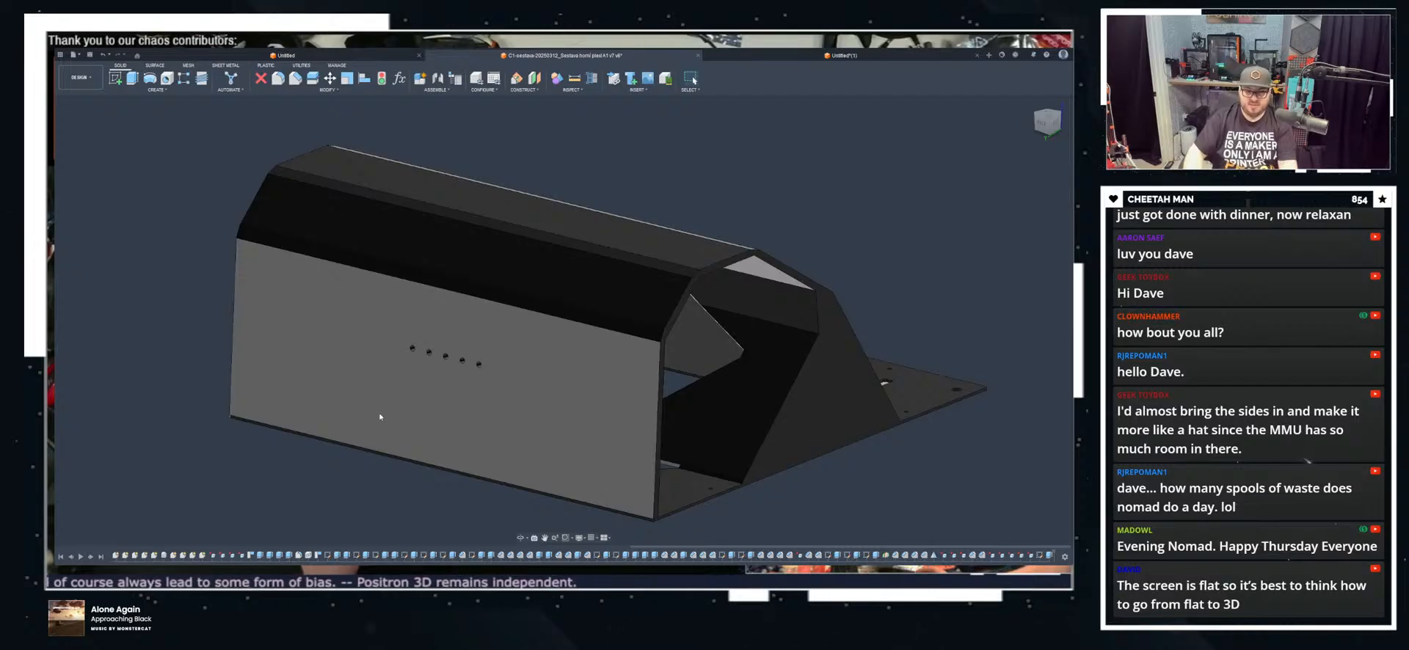
pyautogui.keyDown('shift'); pyautogui.moveTo(379, 427); pyautogui.dragTo(374, 453, button='middle'); pyautogui.keyUp('shift')
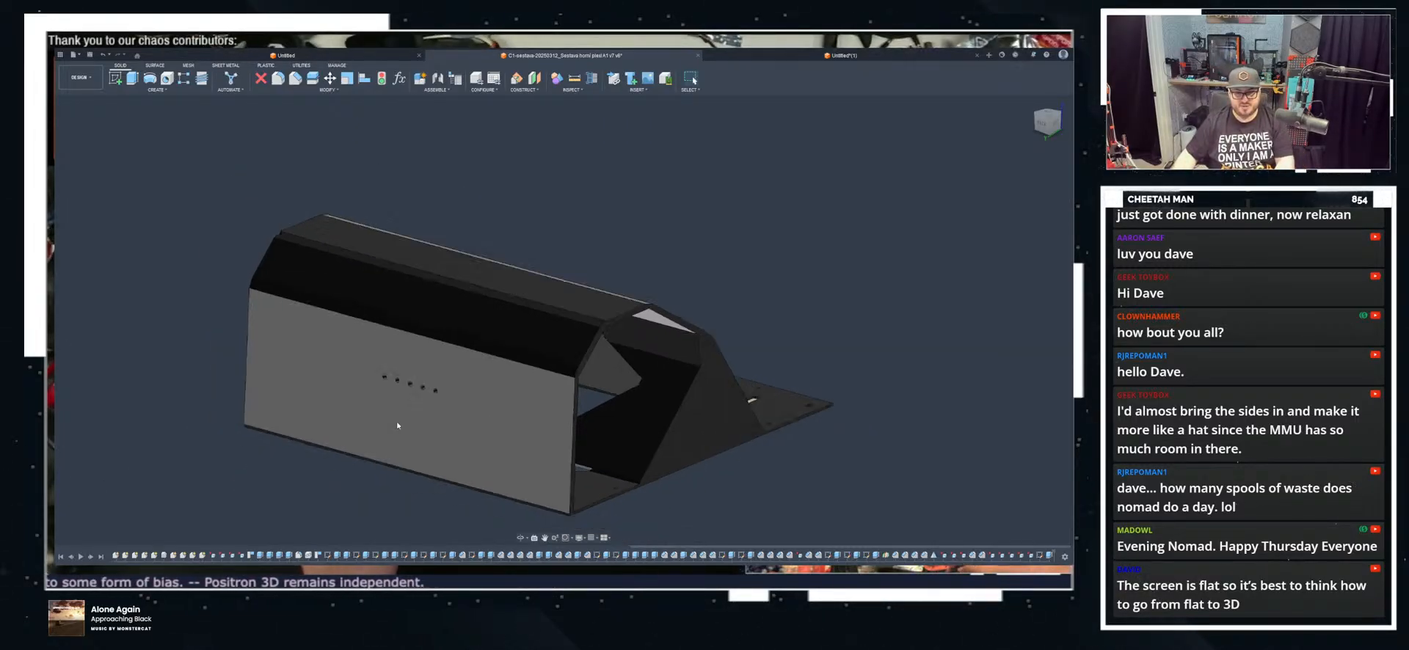
pyautogui.scroll(5, 503, 390)
pyautogui.keyDown('shift'); pyautogui.moveTo(488, 381); pyautogui.dragTo(499, 397, button='middle'); pyautogui.keyUp('shift')
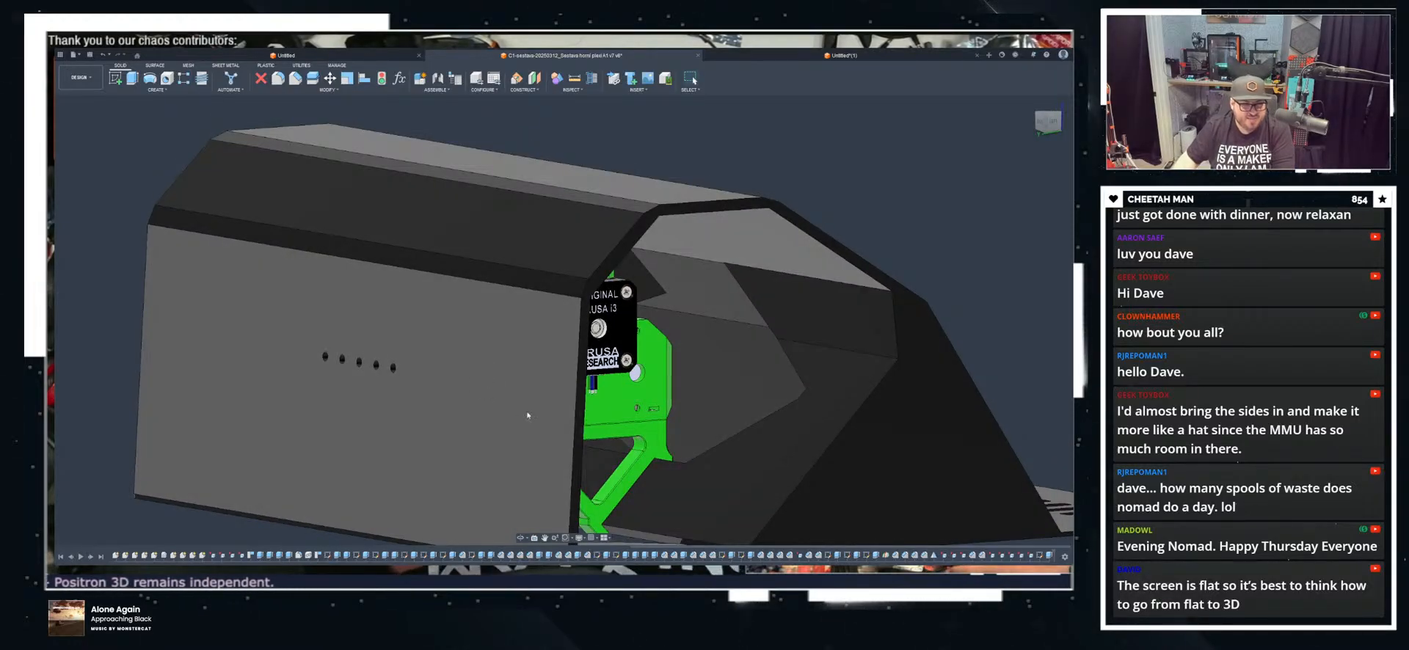
pyautogui.moveTo(602, 389); pyautogui.dragTo(484, 415, button='middle')
pyautogui.scroll(-3, 485, 367)
pyautogui.keyDown('shift'); pyautogui.moveTo(484, 366); pyautogui.dragTo(509, 390, button='middle'); pyautogui.keyUp('shift')
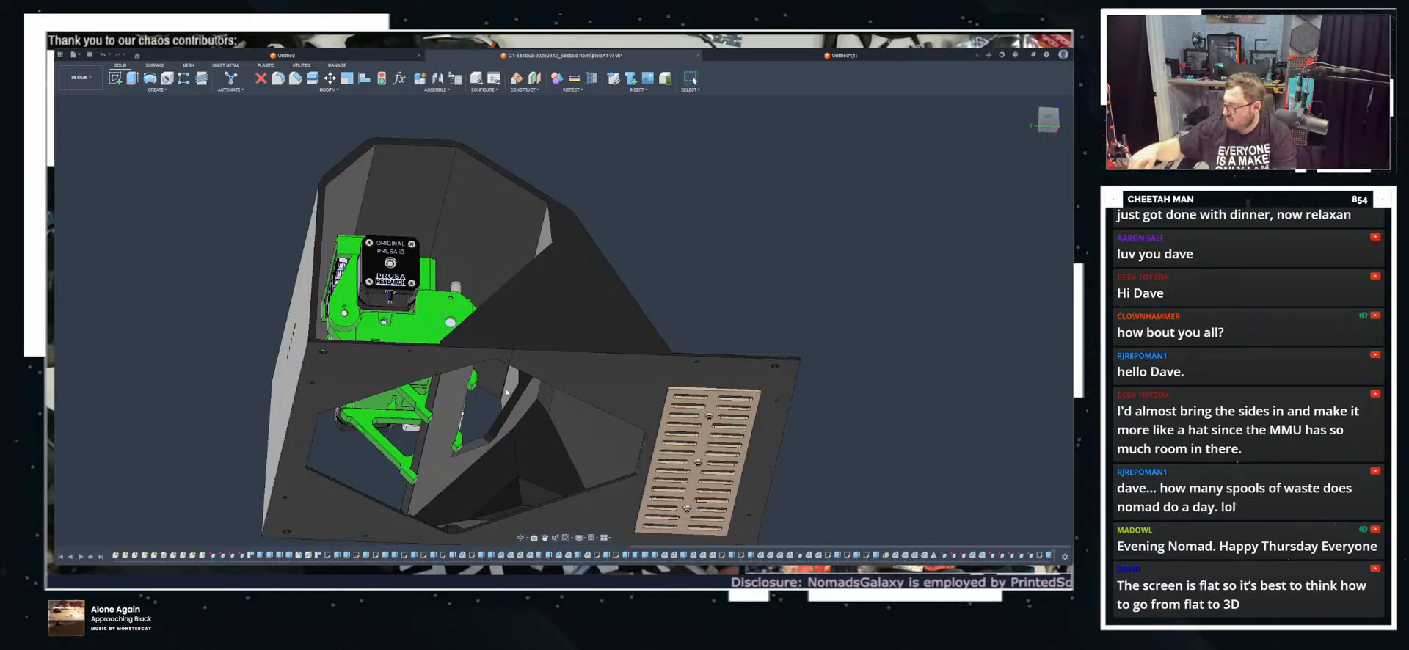
pyautogui.keyDown('shift'); pyautogui.moveTo(506, 393); pyautogui.dragTo(520, 377, button='middle'); pyautogui.keyUp('shift')
pyautogui.scroll(2, 520, 377)
# Step: Start a new sketch on the flat face of the enclosure's end panel
pyautogui.keyDown('shift'); pyautogui.moveTo(520, 382); pyautogui.dragTo(693, 340, button='middle'); pyautogui.keyUp('shift')
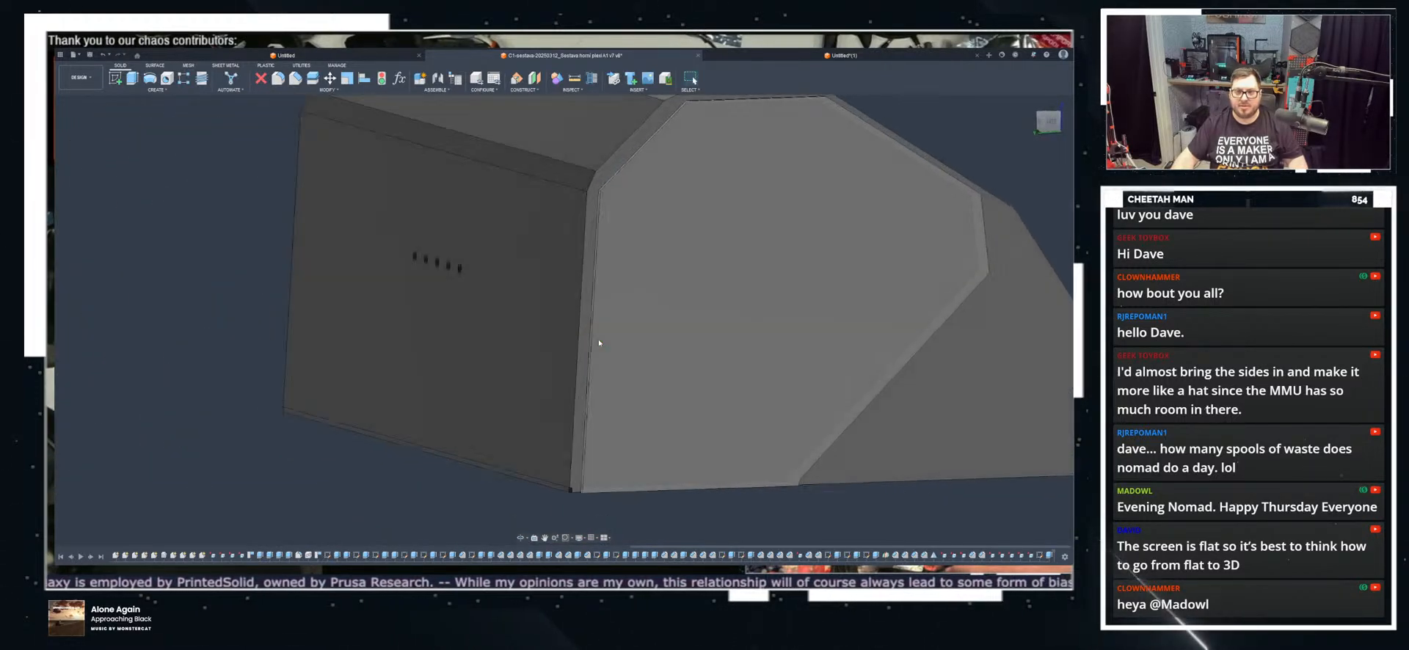
pyautogui.click(783, 410)
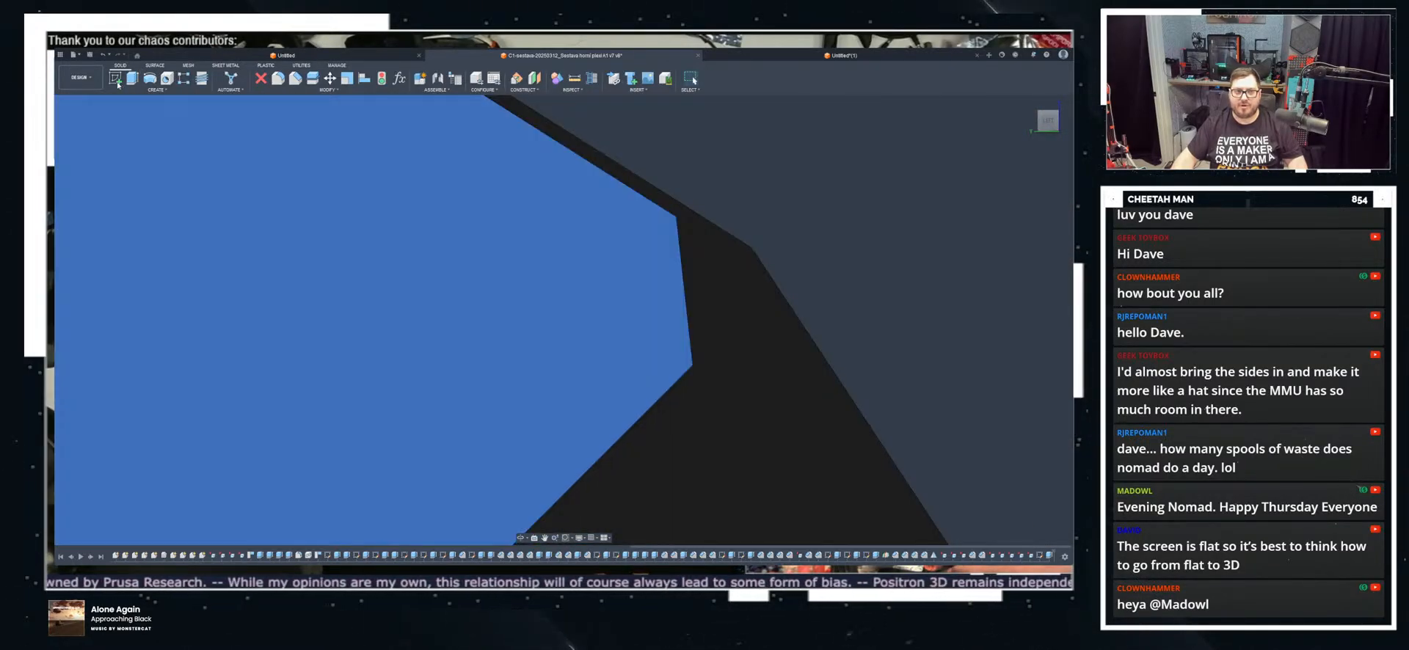
pyautogui.click(115, 81)
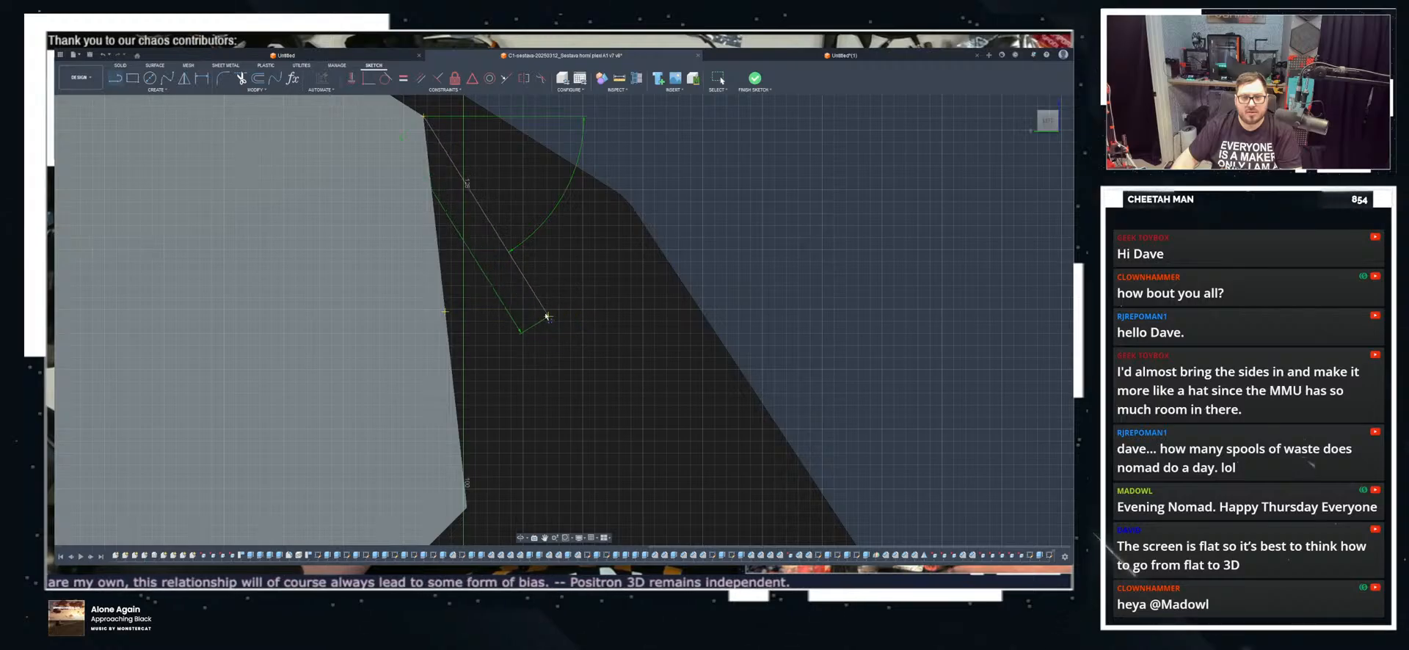
pyautogui.press('Escape')
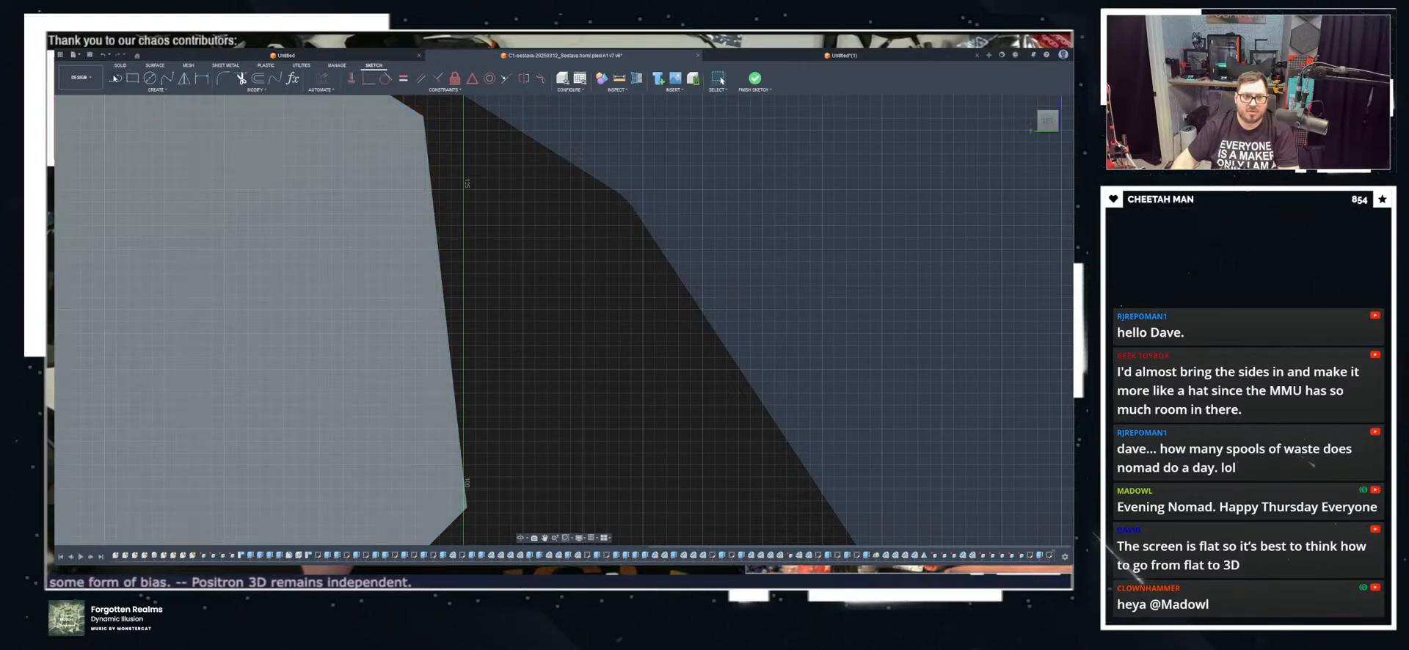
# Step: Sketch two connected lines outlining a shallow triangular tab beside the end panel's slanted edge, joined to that edge's two corners
pyautogui.click(424, 116)
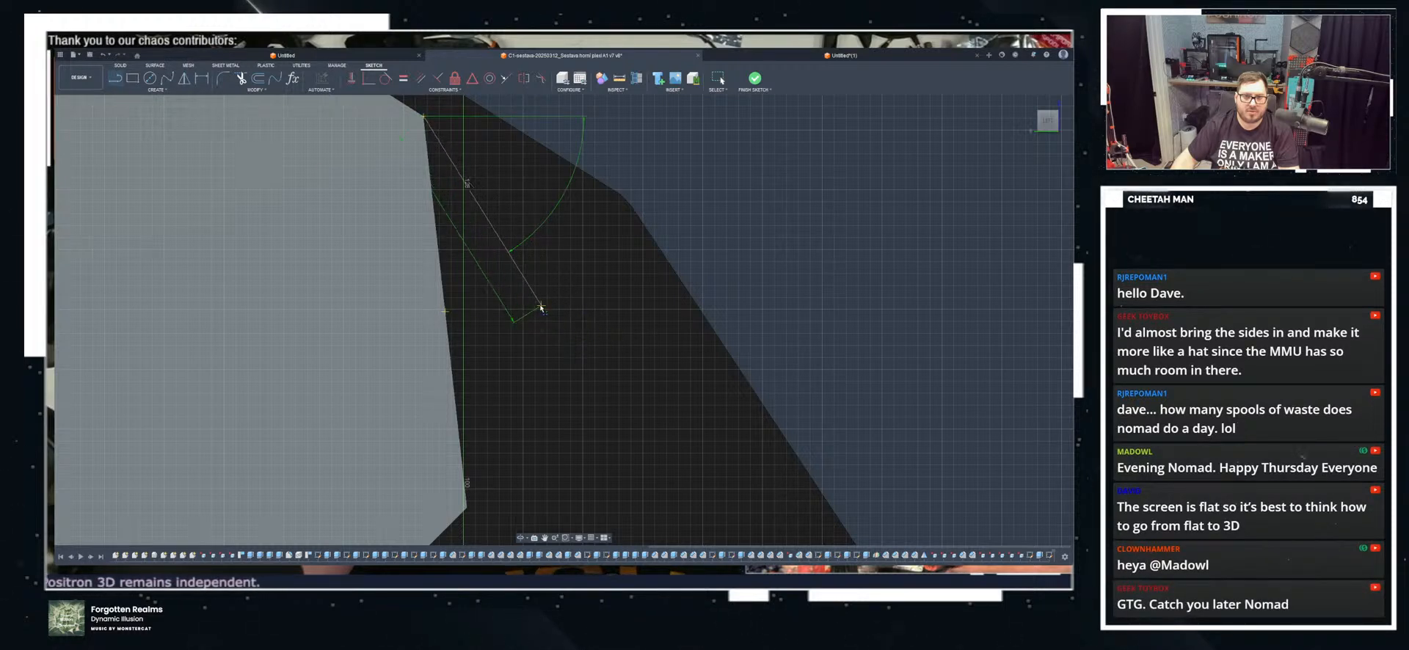
pyautogui.scroll(2, 522, 313)
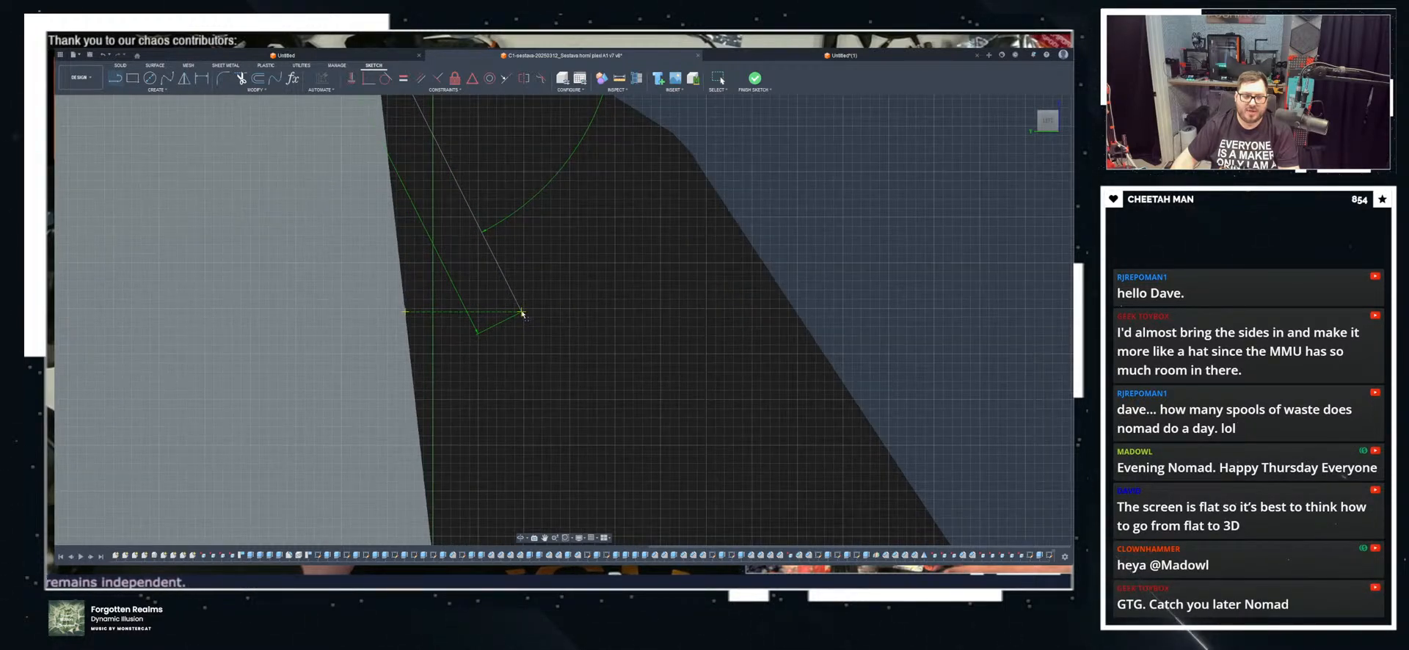
pyautogui.click(479, 308)
pyautogui.scroll(-2, 525, 220)
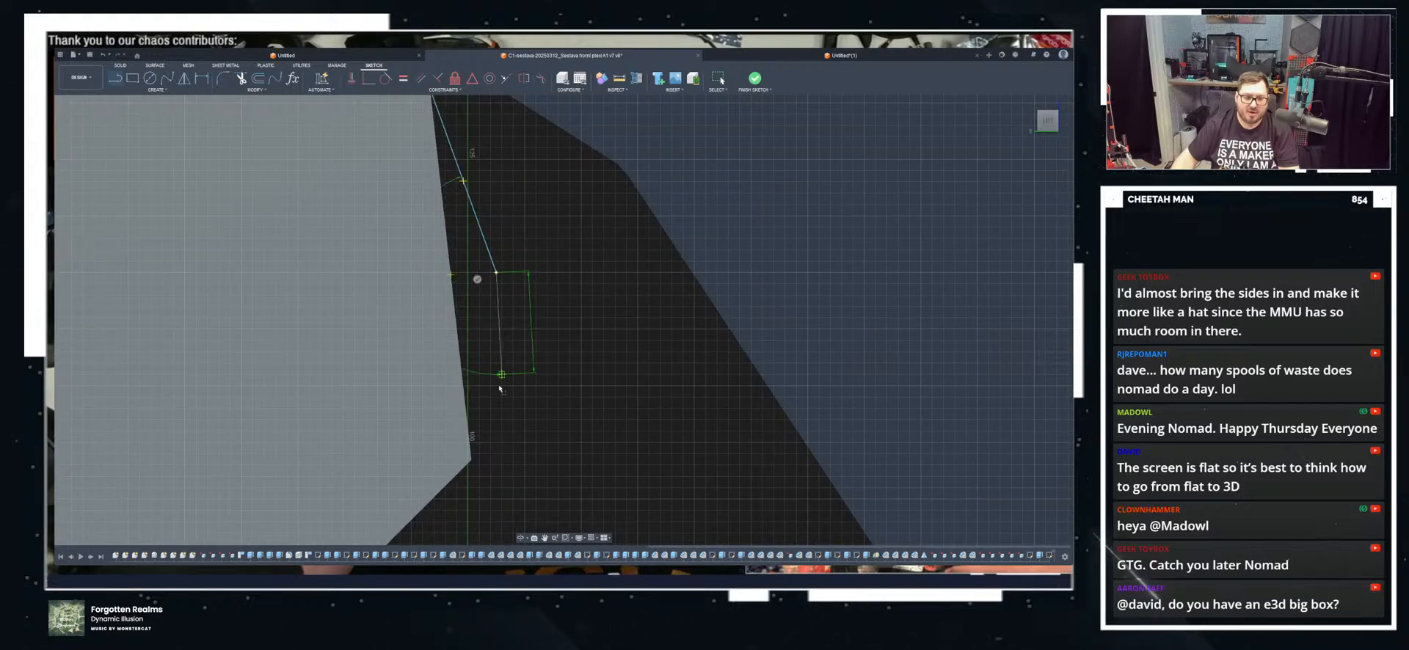
pyautogui.click(476, 470)
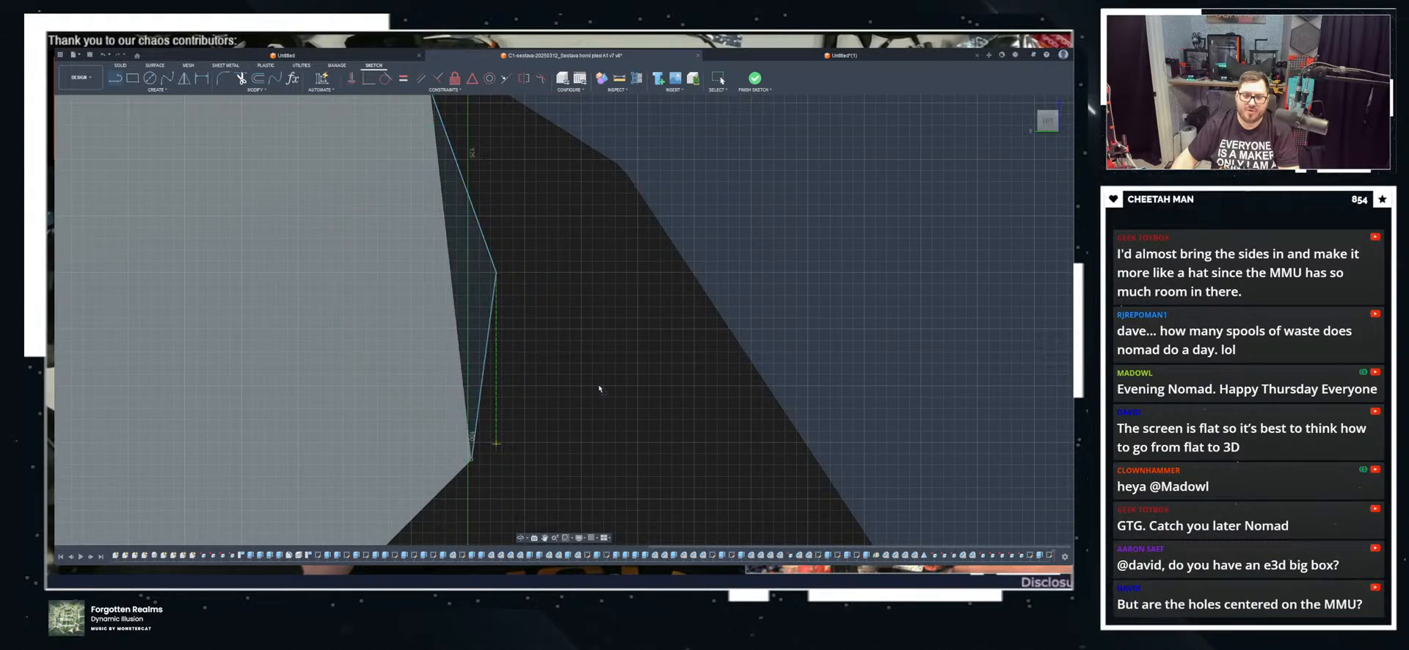
# Step: Examine the enclosure's underside and the green unit inside it, checking up close how the round holes line up with the unit
pyautogui.scroll(-5, 547, 363)
pyautogui.scroll(-2, 545, 363)
pyautogui.moveTo(544, 363); pyautogui.dragTo(582, 298, button='middle')
pyautogui.keyDown('shift'); pyautogui.moveTo(569, 521); pyautogui.dragTo(543, 451, button='middle'); pyautogui.keyUp('shift')
pyautogui.keyDown('shift'); pyautogui.moveTo(467, 429); pyautogui.dragTo(254, 419, button='middle'); pyautogui.keyUp('shift')
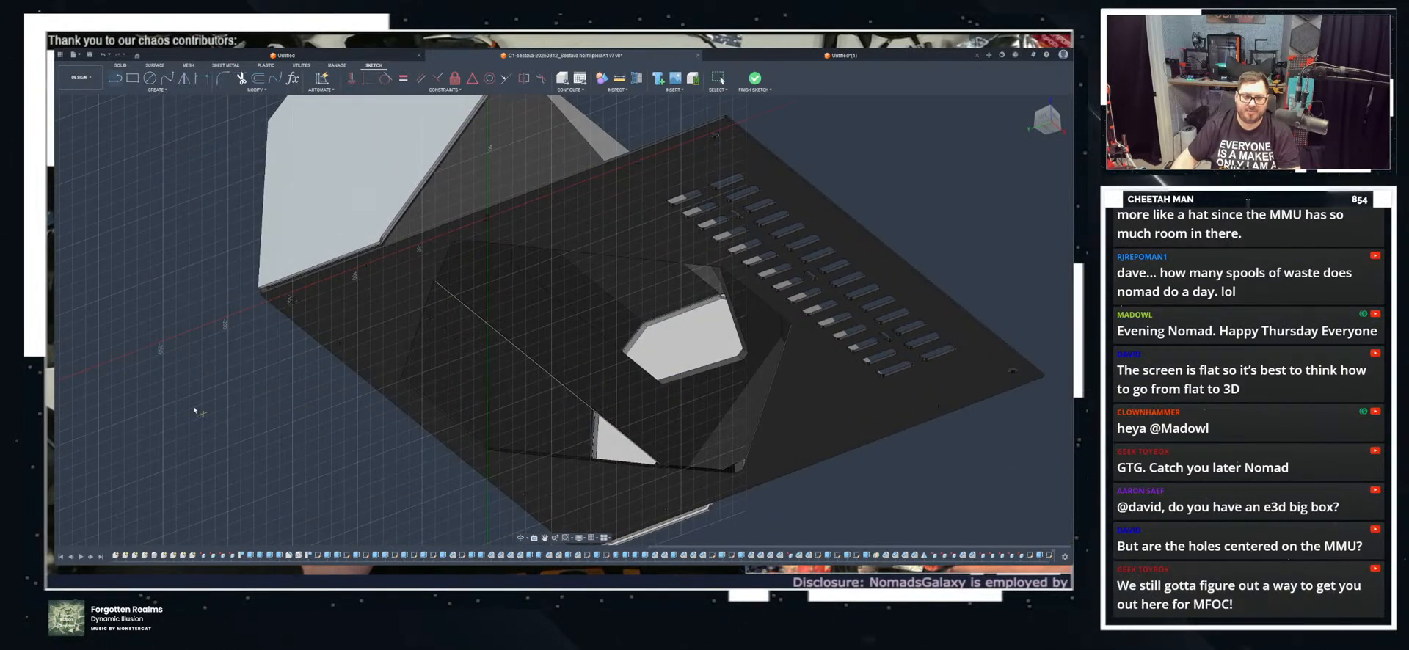
pyautogui.keyDown('shift'); pyautogui.moveTo(82, 425); pyautogui.dragTo(389, 310, button='middle'); pyautogui.keyUp('shift')
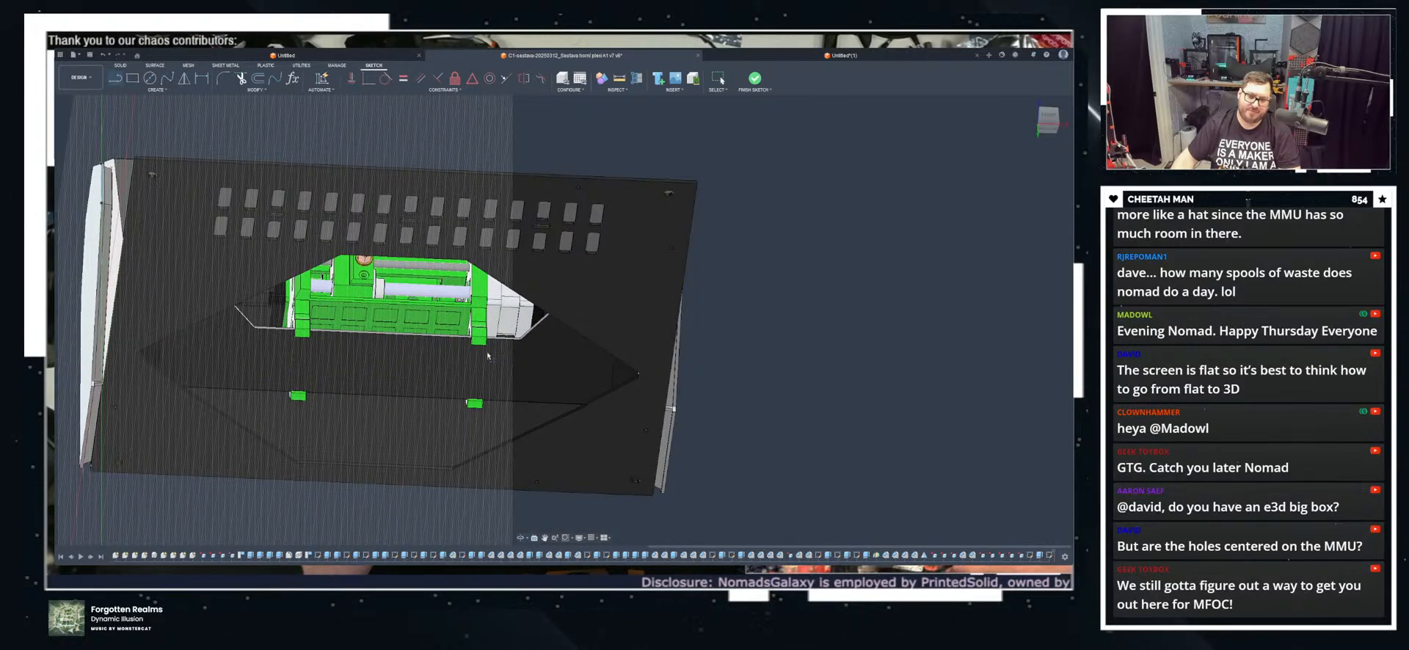
pyautogui.moveTo(280, 373)
pyautogui.keyDown('shift'); pyautogui.mouseDown(button='middle')
pyautogui.moveTo(422, 375)
pyautogui.moveTo(432, 343)
pyautogui.mouseUp(button='middle'); pyautogui.keyUp('shift')
pyautogui.scroll(3, 422, 375)
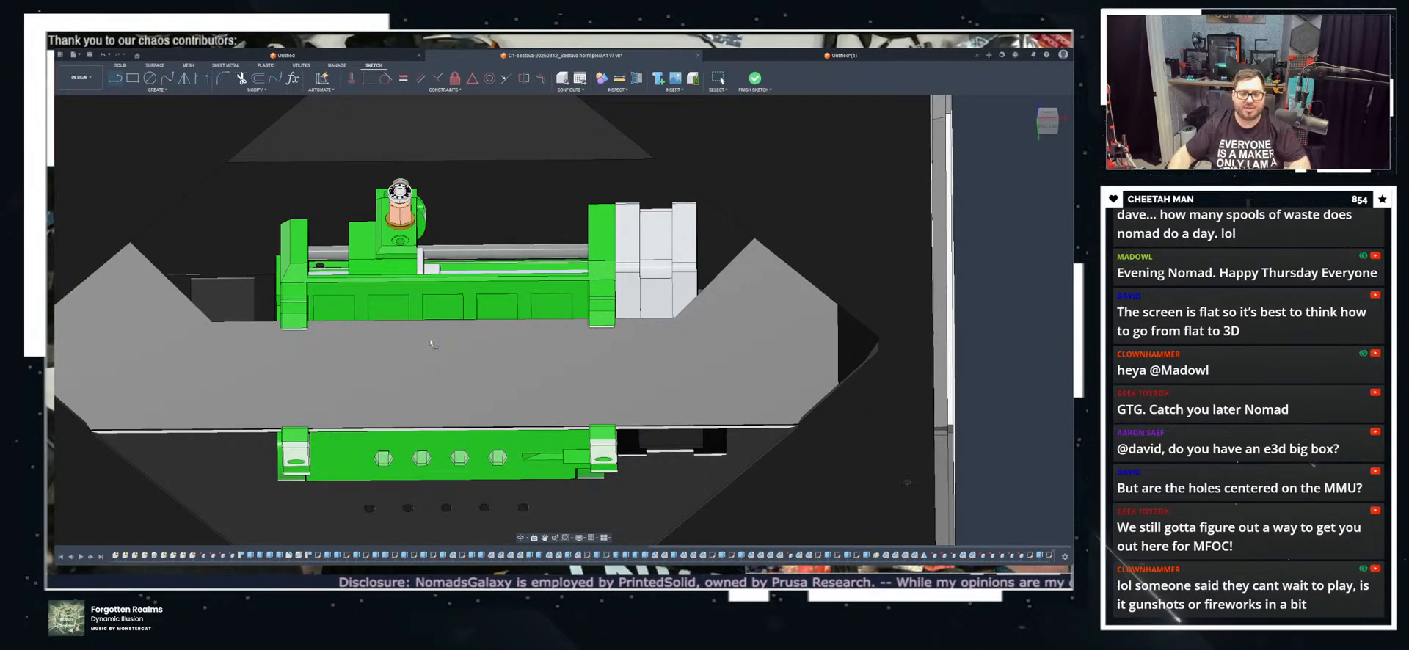
pyautogui.keyDown('shift'); pyautogui.moveTo(467, 507); pyautogui.dragTo(472, 536, button='middle'); pyautogui.keyUp('shift')
pyautogui.scroll(5, 456, 519)
pyautogui.keyDown('shift'); pyautogui.moveTo(433, 497); pyautogui.dragTo(429, 497, button='middle'); pyautogui.keyUp('shift')
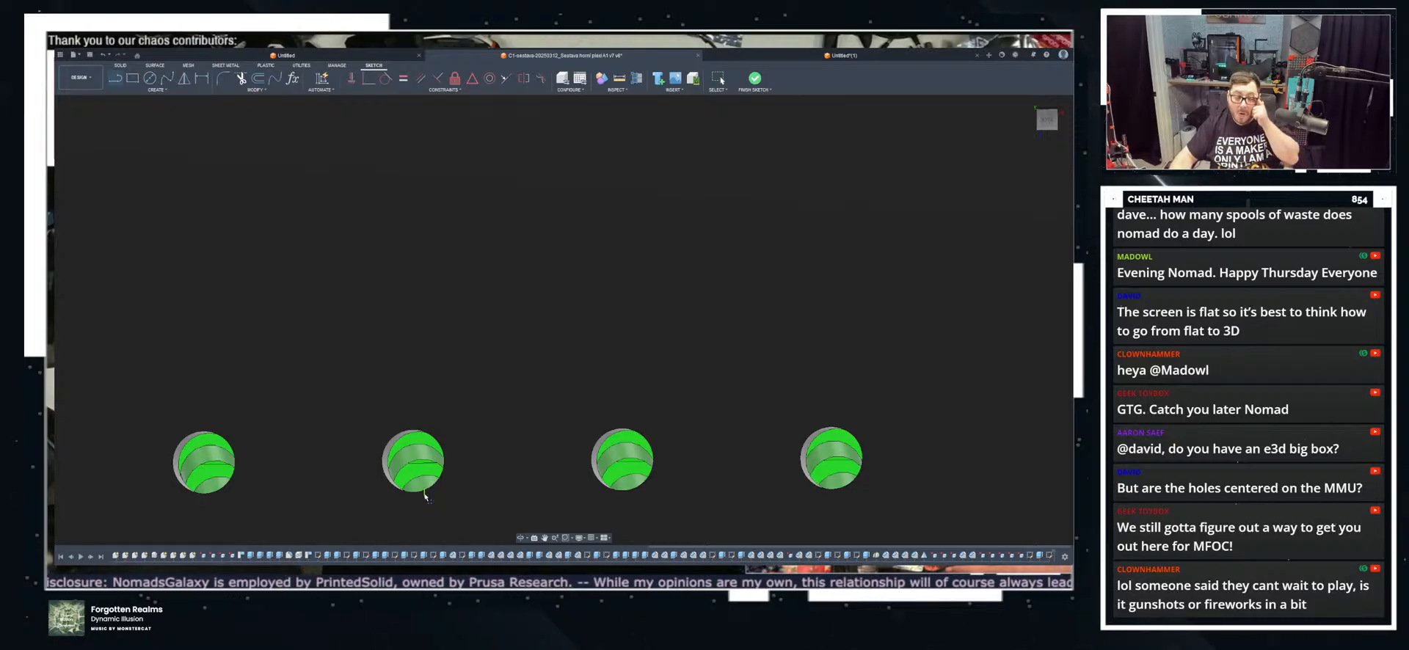
pyautogui.scroll(-5, 483, 452)
pyautogui.keyDown('shift'); pyautogui.moveTo(599, 337); pyautogui.dragTo(669, 411, button='middle'); pyautogui.keyUp('shift')
pyautogui.scroll(-5, 613, 297)
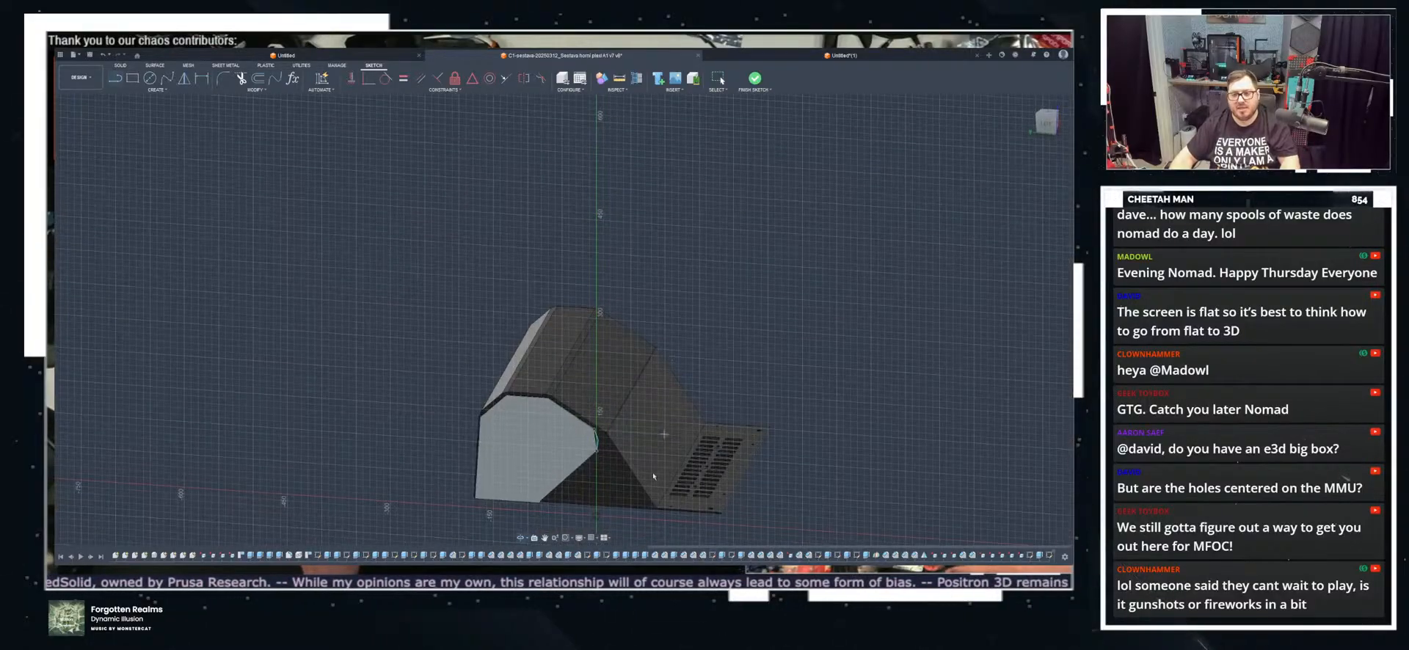
# Step: Try placing a circle in the shallow triangular tab, and undo the tab's sketch lines
pyautogui.scroll(10, 543, 389)
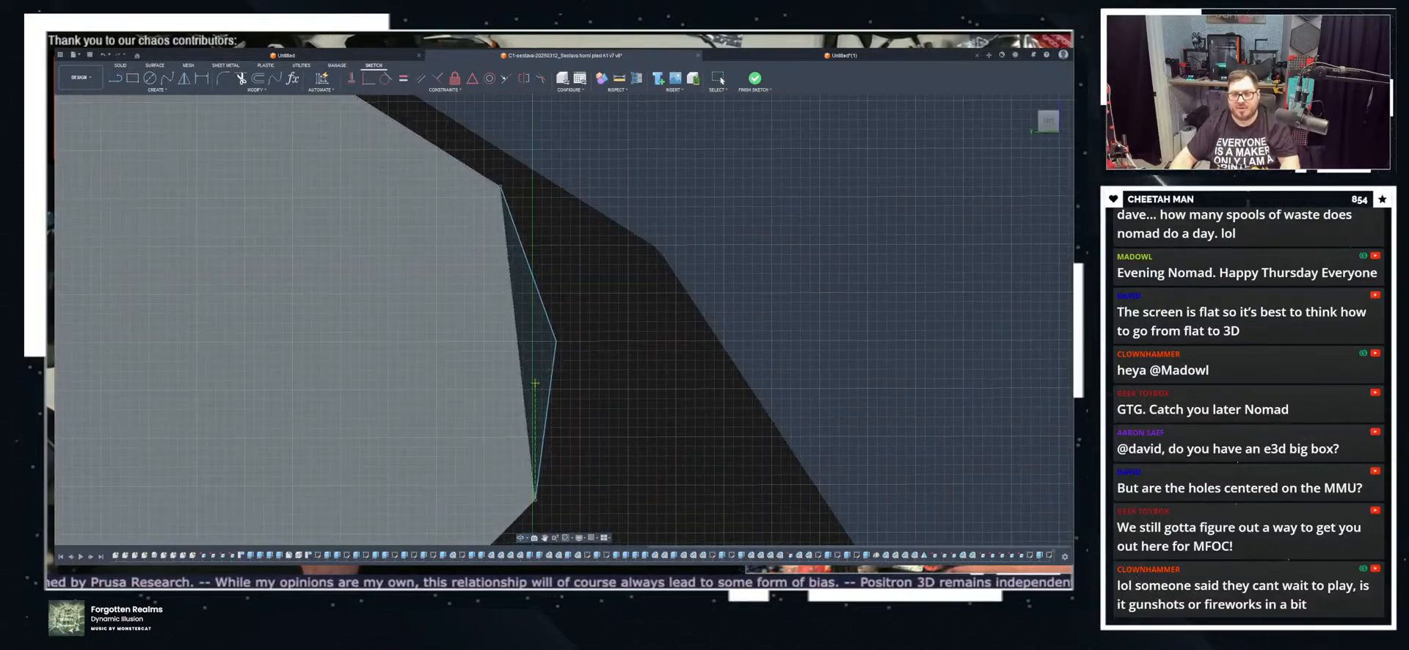
pyautogui.scroll(4, 539, 356)
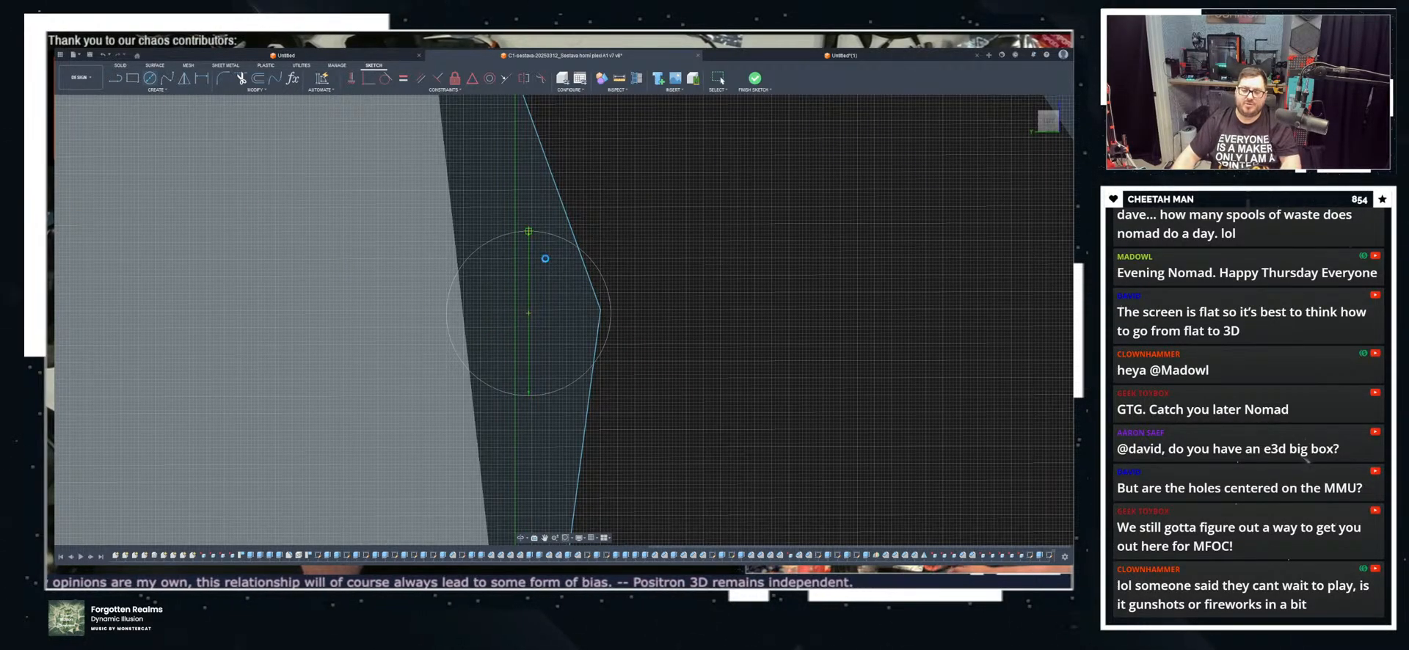
pyautogui.press('Escape')
pyautogui.scroll(-2, 543, 258)
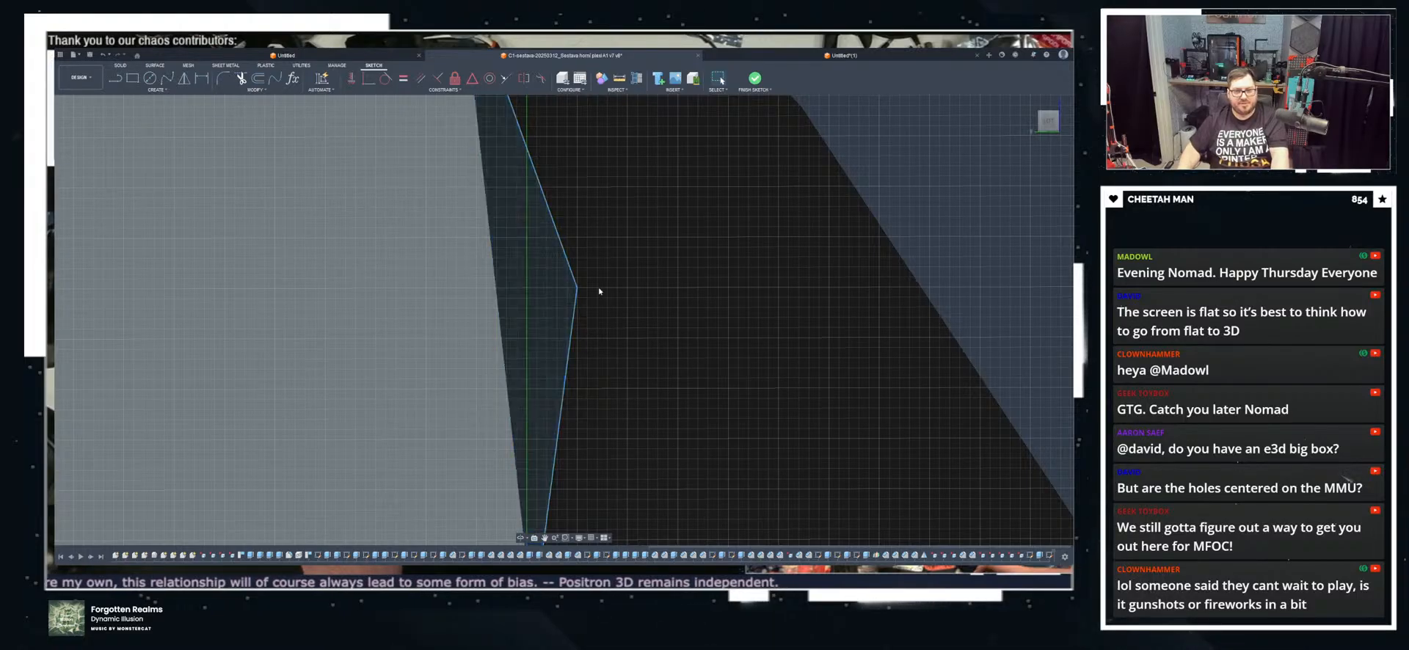
pyautogui.scroll(-2, 596, 312)
pyautogui.hotkey('ctrl', 'z')
pyautogui.hotkey('ctrl', 'z')
pyautogui.hotkey('ctrl', 'z')
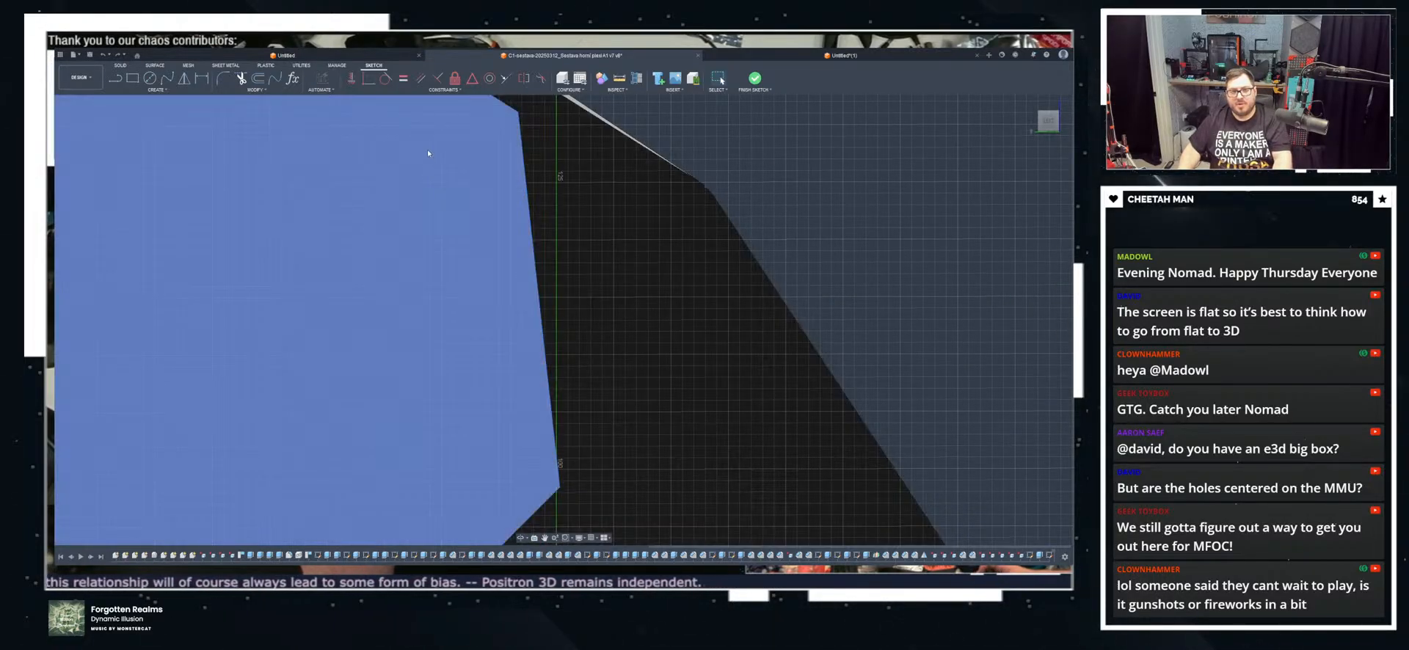
# Step: Sketch a small circle beside the end panel's slanted edge, enclose it with a three-line tab outline joined to the edge's corners, and finish the sketch
pyautogui.click(602, 287)
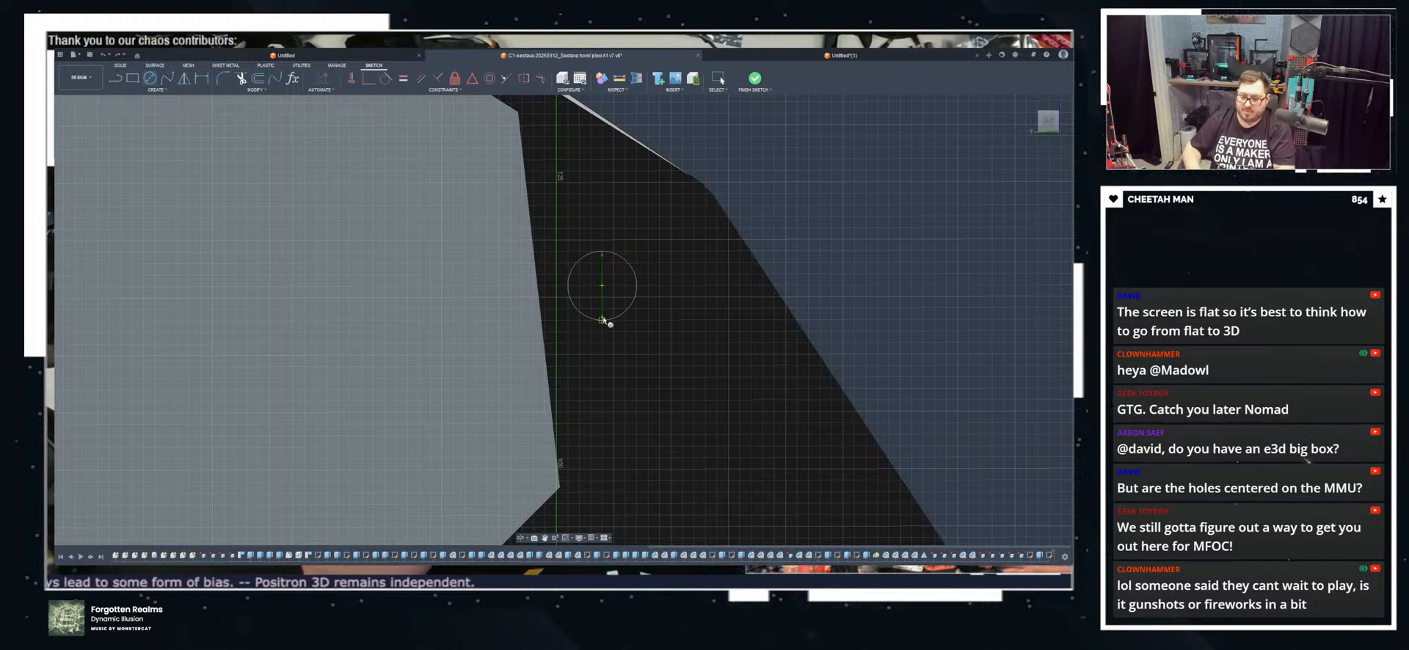
pyautogui.press('Return')
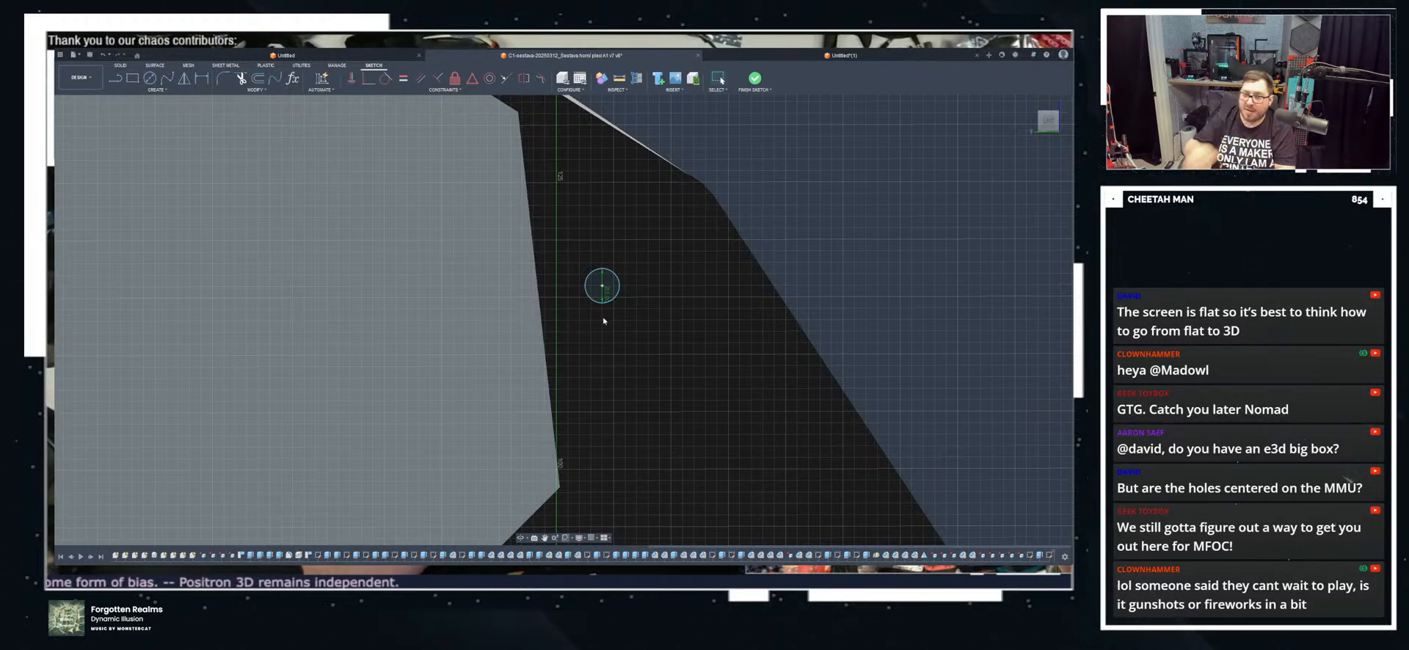
pyautogui.click(115, 78)
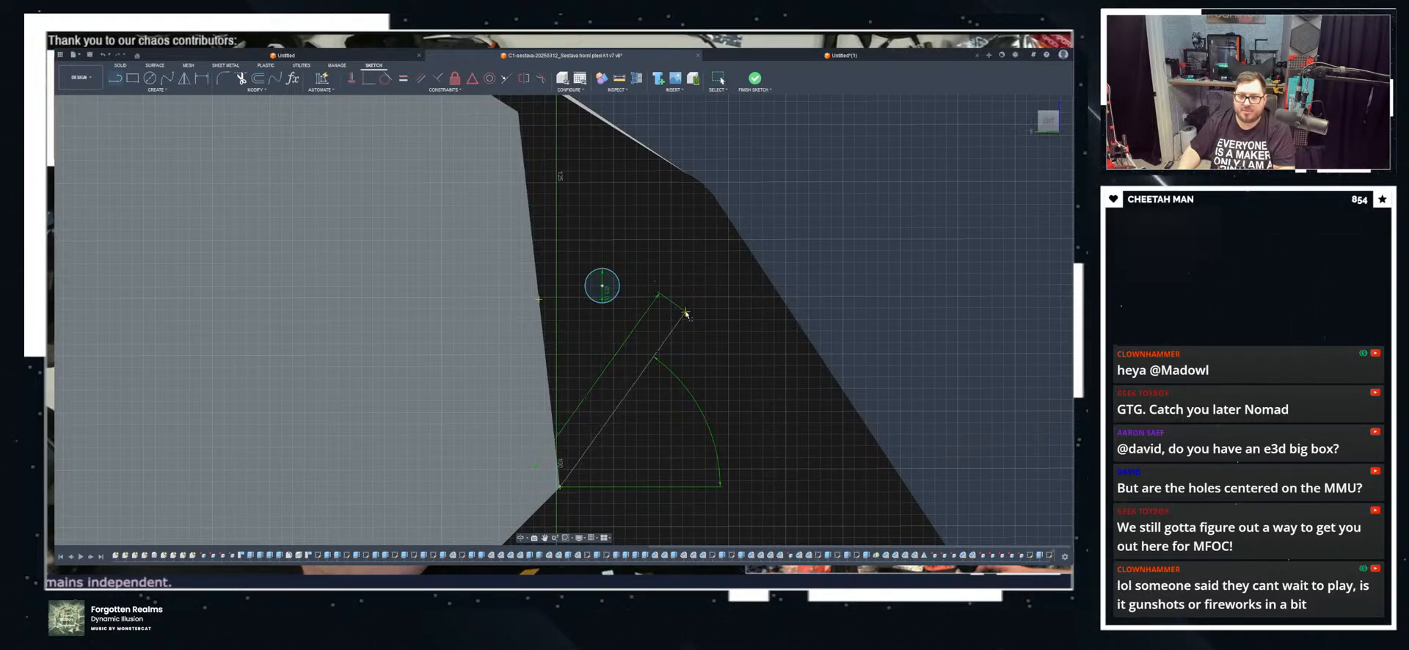
pyautogui.click(670, 240)
pyautogui.click(520, 114)
pyautogui.scroll(-3, 756, 300)
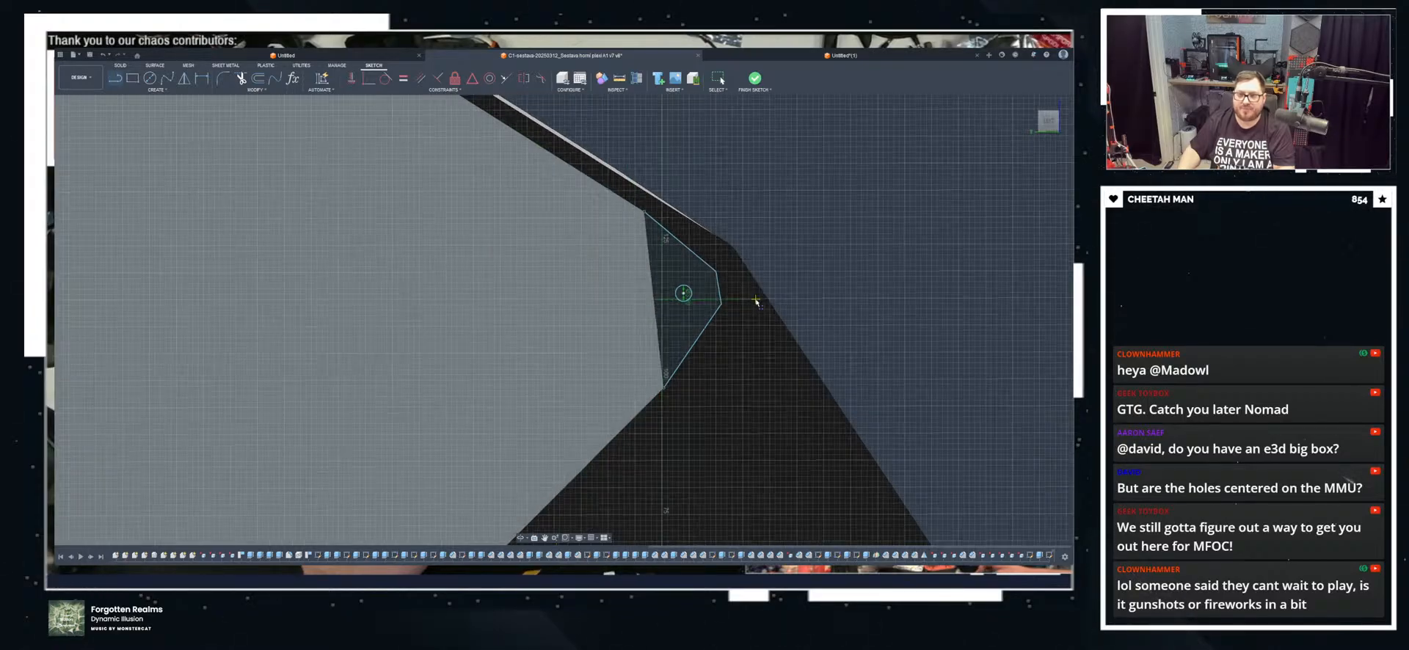
pyautogui.click(755, 78)
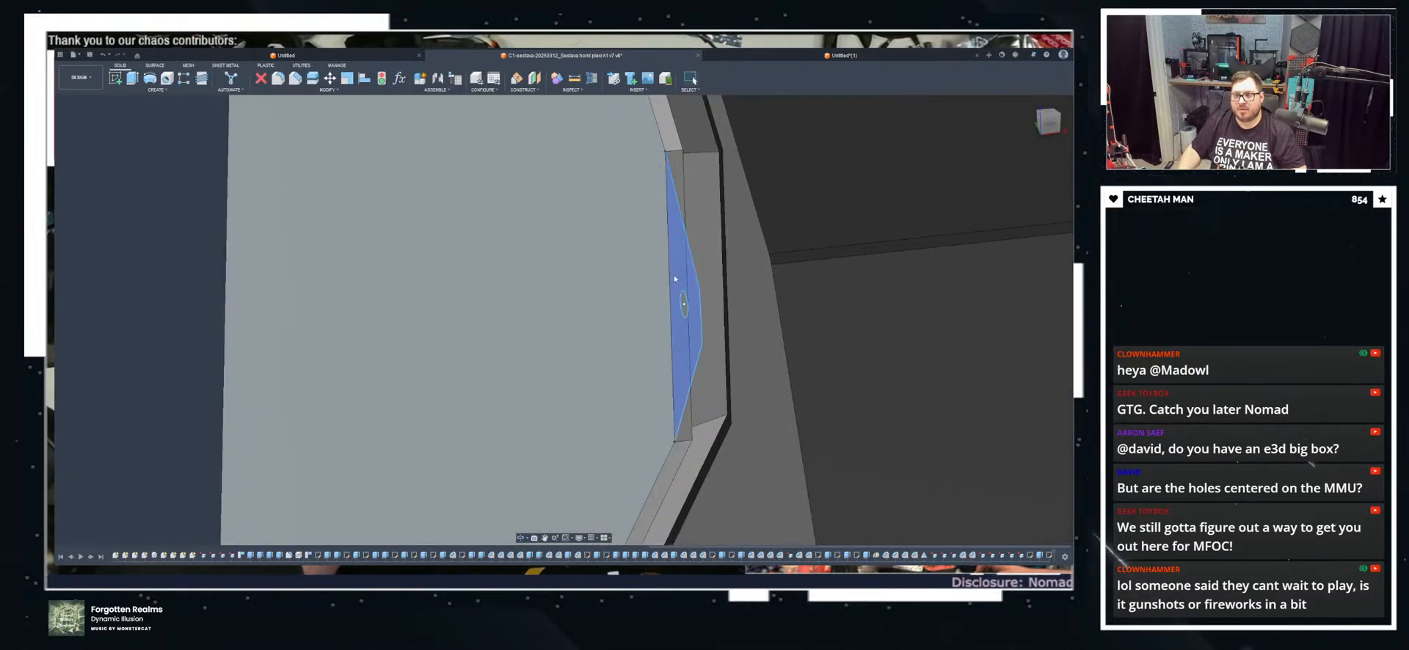
# Step: Extrude the tab profile around the circle by -2 mm, leaving the circle open as a hole
pyautogui.keyDown('shift'); pyautogui.moveTo(675, 279); pyautogui.dragTo(337, 157, button='middle'); pyautogui.keyUp('shift')
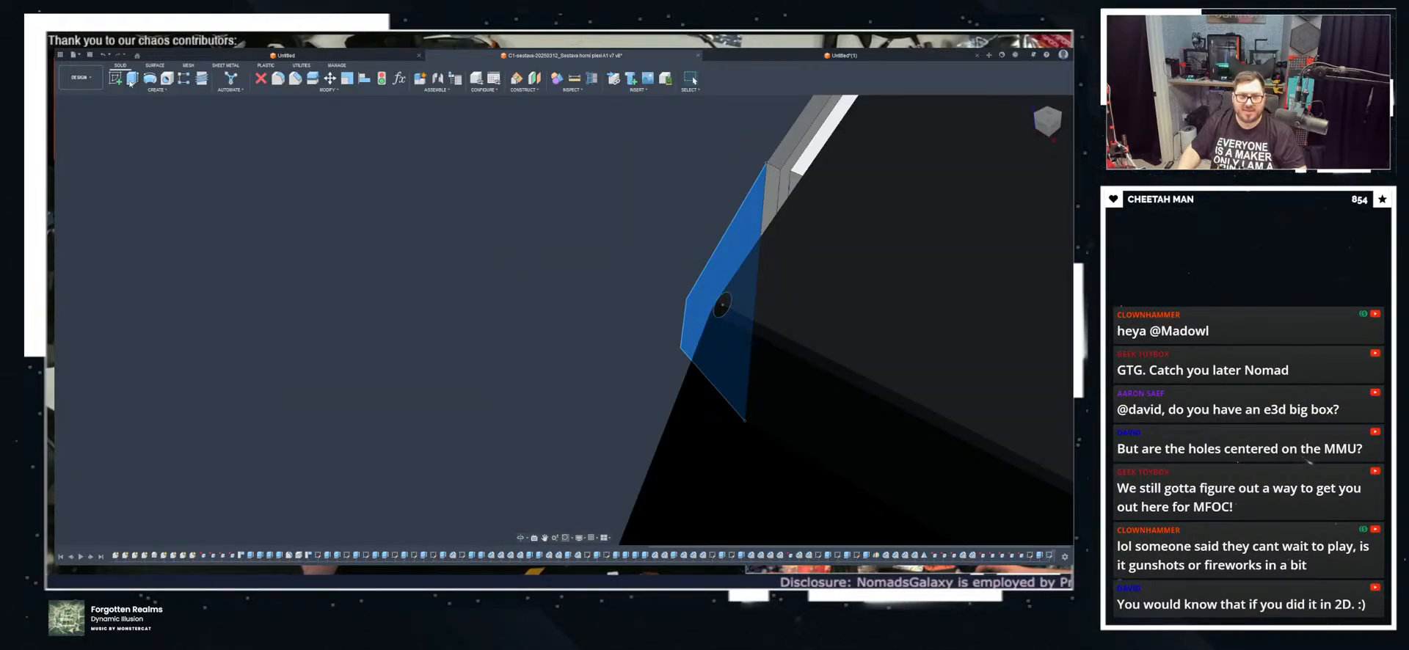
pyautogui.keyDown('shift'); pyautogui.moveTo(691, 256); pyautogui.dragTo(703, 252, button='middle'); pyautogui.keyUp('shift')
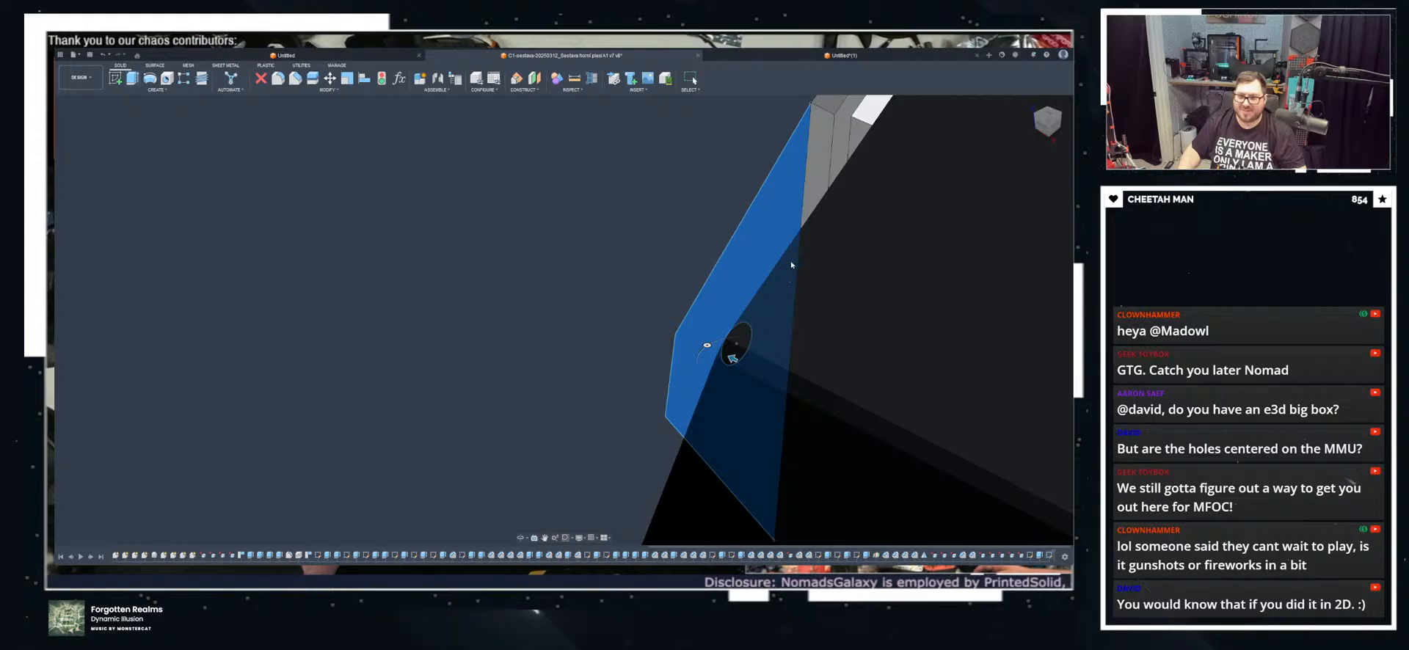
pyautogui.write('-2')
pyautogui.press('Return')
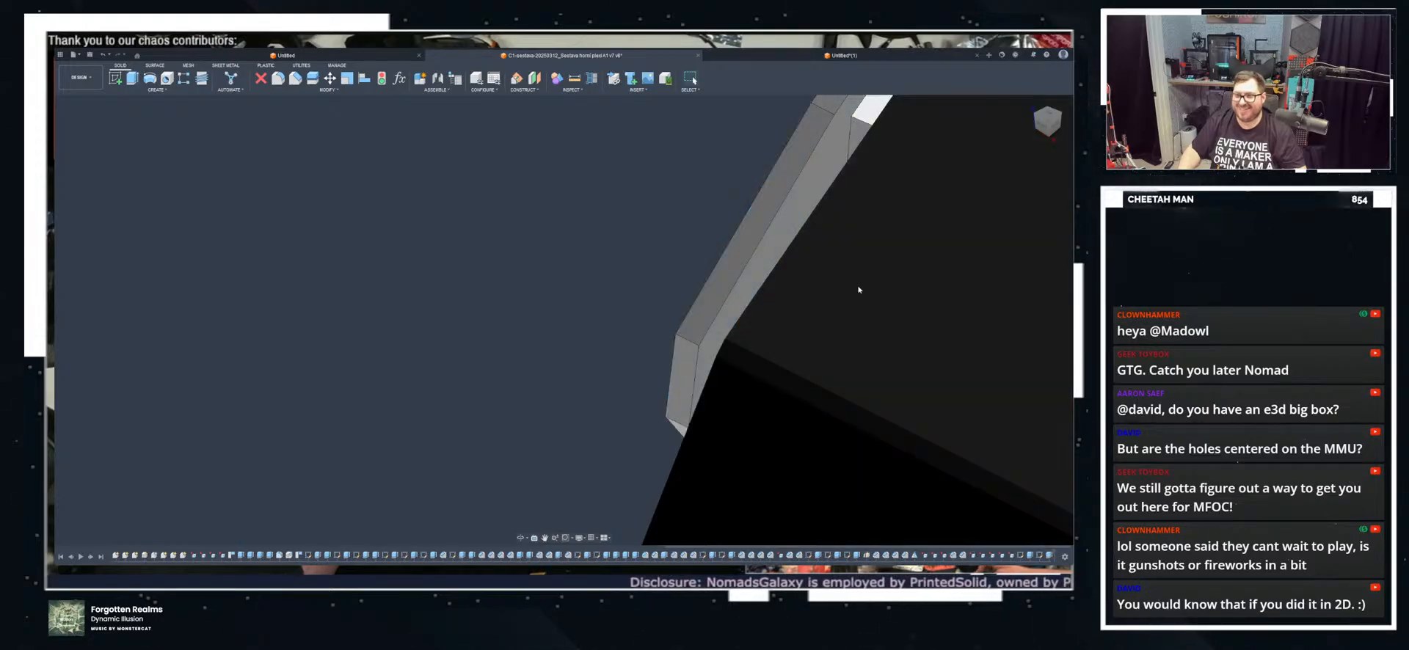
# Step: Try to thread the round hole in the end panel's new tab
pyautogui.scroll(-3, 799, 279)
pyautogui.moveTo(771, 308)
pyautogui.keyDown('shift'); pyautogui.mouseDown(button='middle')
pyautogui.moveTo(689, 368)
pyautogui.moveTo(706, 410)
pyautogui.moveTo(736, 399)
pyautogui.mouseUp(button='middle'); pyautogui.keyUp('shift')
pyautogui.scroll(3, 706, 410)
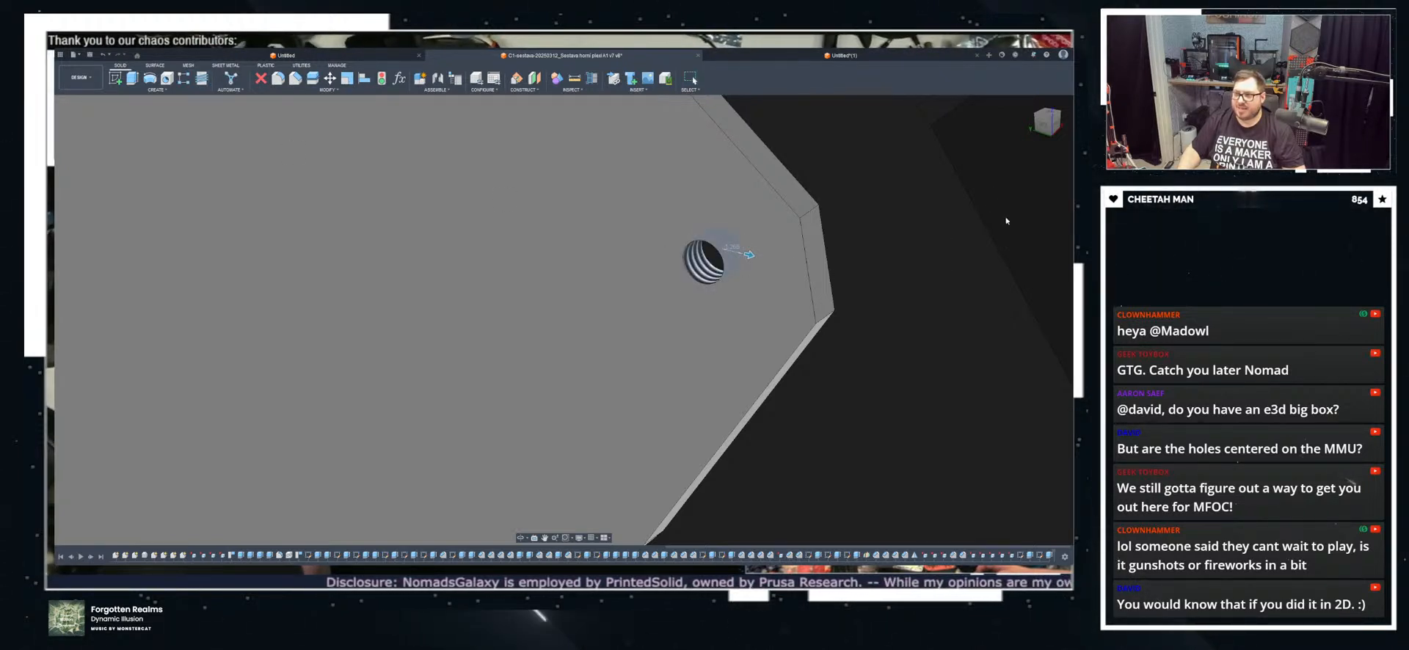
pyautogui.scroll(-10, 807, 282)
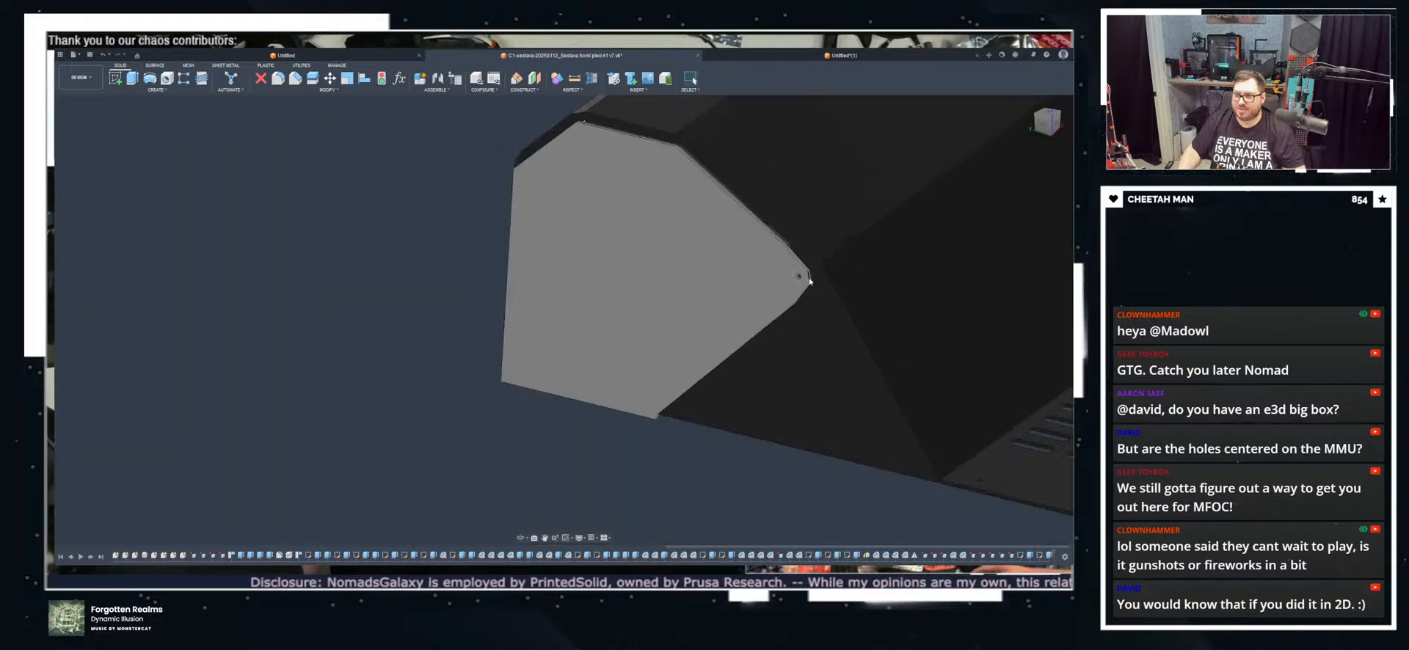
pyautogui.moveTo(851, 309); pyautogui.dragTo(653, 342, button='middle')
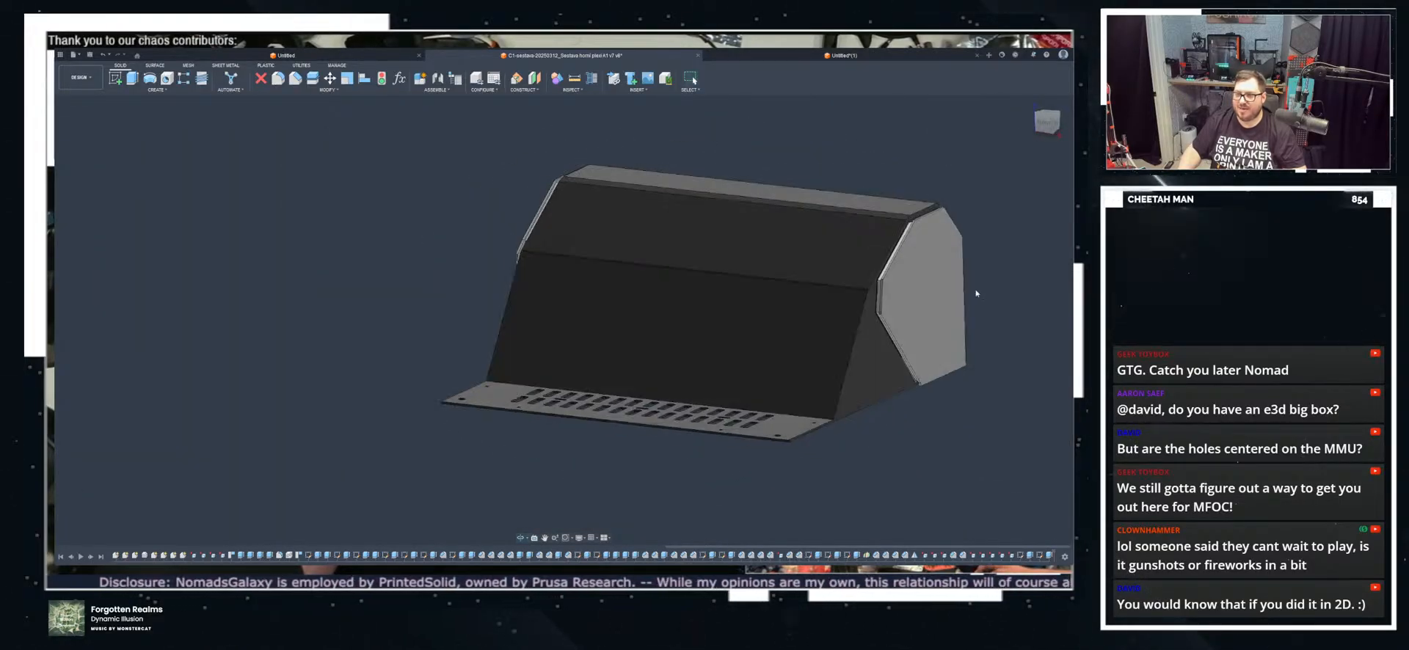
# Step: Delete the plain end panel at the enclosure's opposite end
pyautogui.click(931, 304)
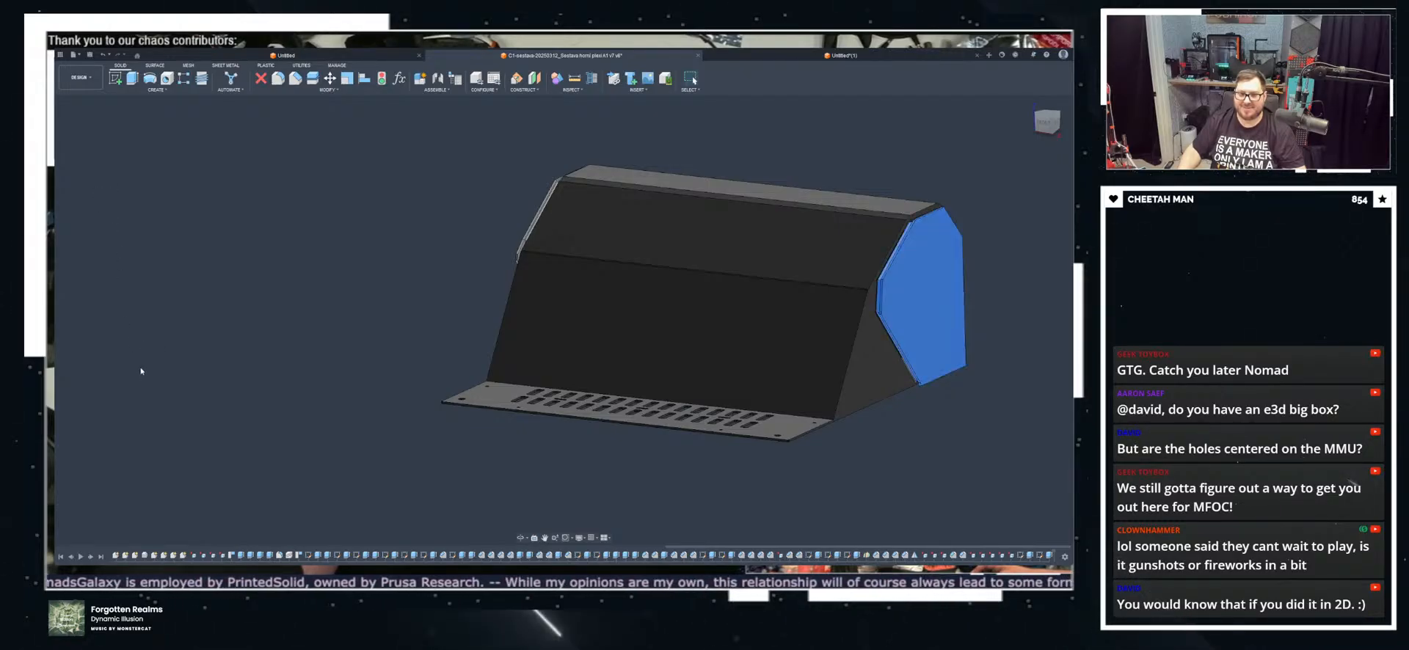
pyautogui.press('Delete')
pyautogui.keyDown('shift'); pyautogui.moveTo(402, 334); pyautogui.dragTo(437, 256, button='middle'); pyautogui.keyUp('shift')
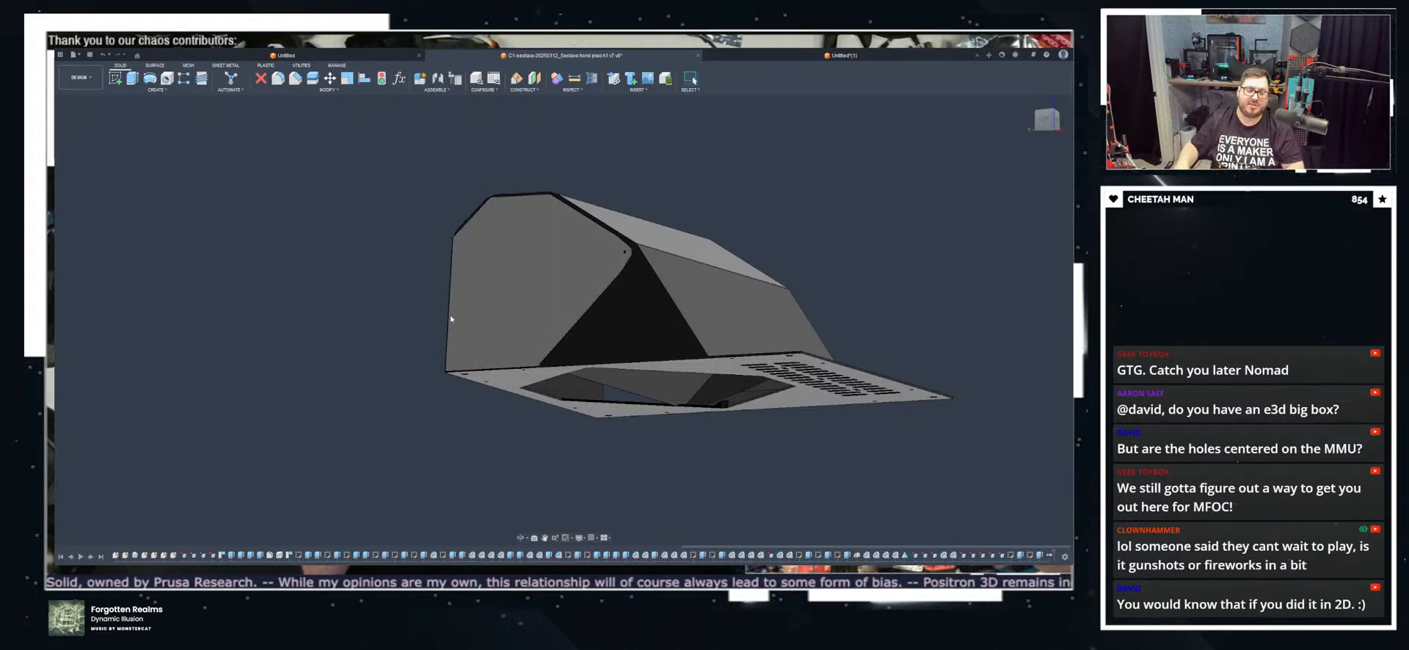
# Step: Examine the remaining end panel's tab and hole up close, and how they sit against the enclosure's slanted cover
pyautogui.scroll(-2, 543, 294)
pyautogui.scroll(10, 635, 273)
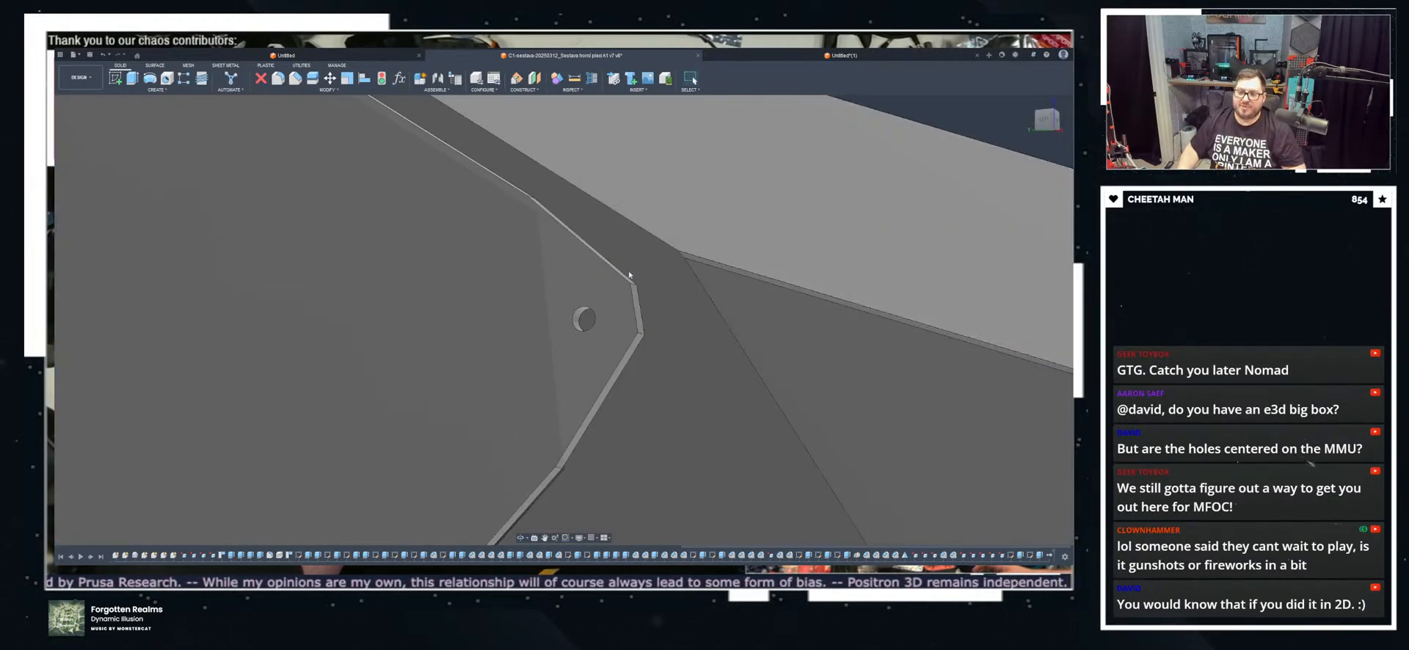
pyautogui.scroll(-10, 636, 273)
pyautogui.keyDown('shift'); pyautogui.moveTo(635, 273); pyautogui.dragTo(566, 273, button='middle'); pyautogui.keyUp('shift')
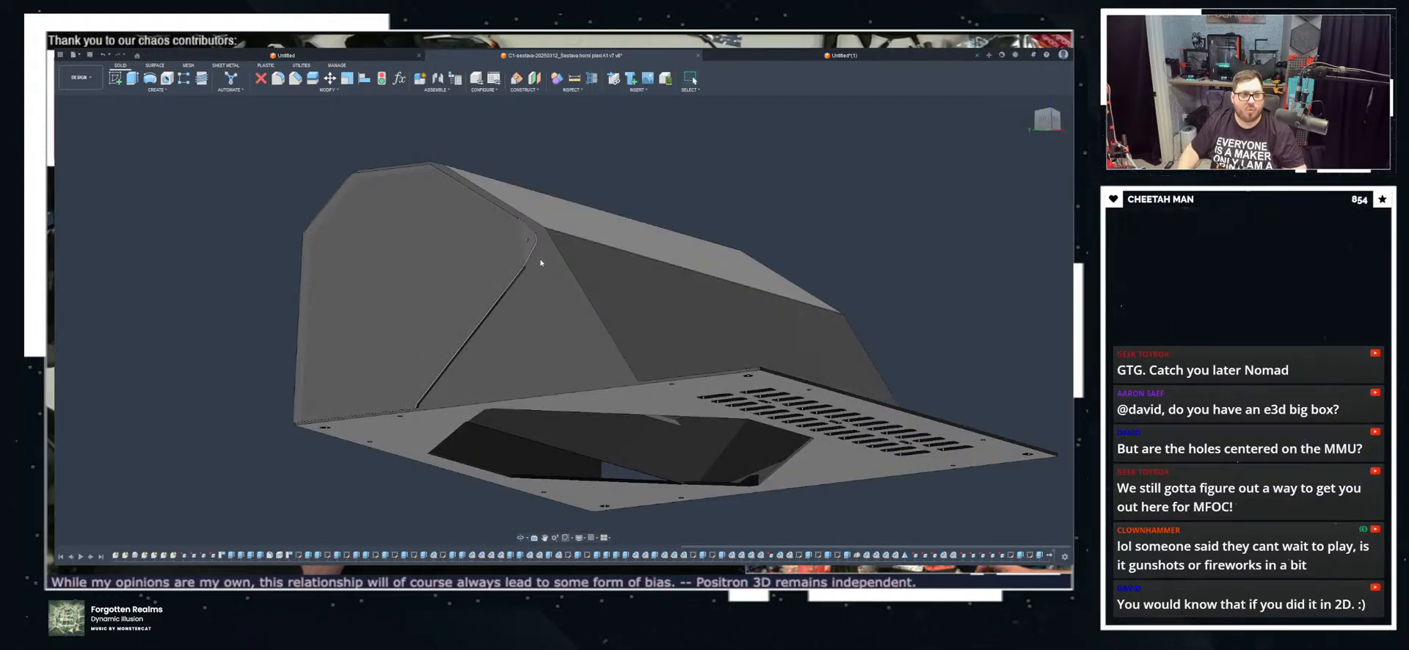
pyautogui.scroll(6, 540, 242)
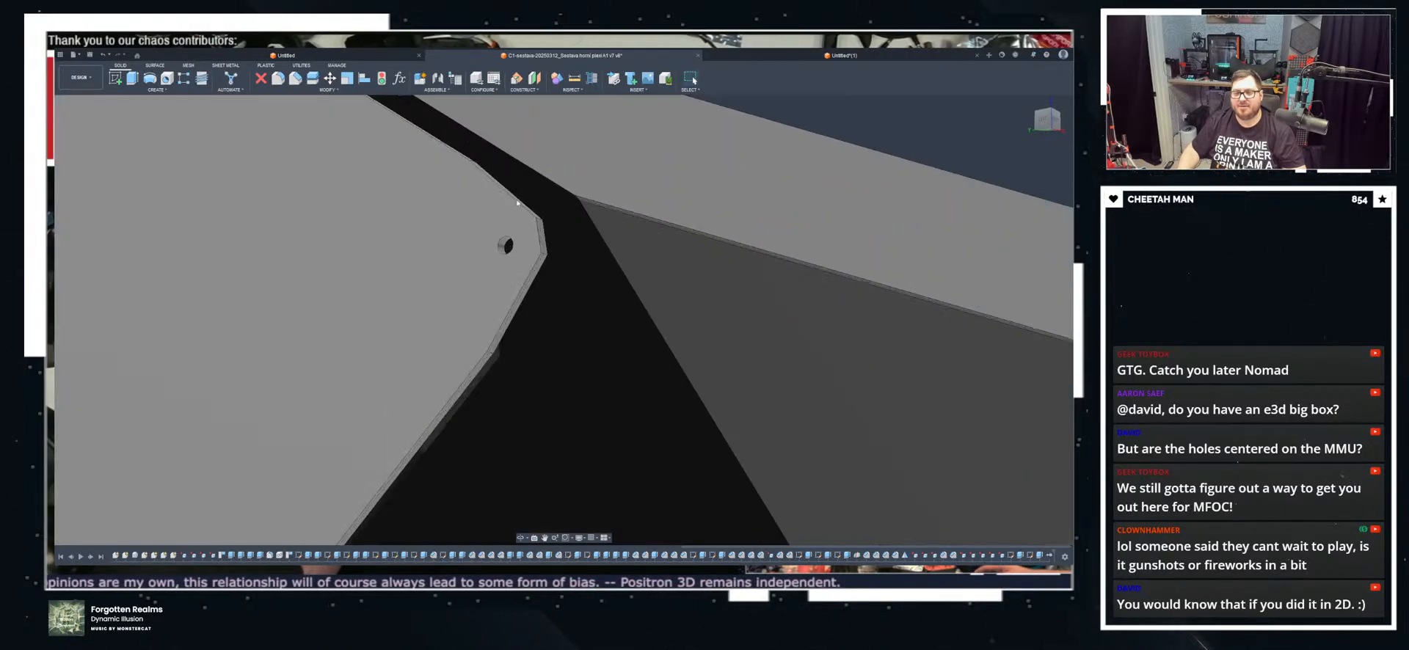
pyautogui.keyDown('shift'); pyautogui.moveTo(539, 243); pyautogui.dragTo(411, 254, button='middle'); pyautogui.keyUp('shift')
pyautogui.keyDown('shift'); pyautogui.moveTo(501, 257); pyautogui.dragTo(504, 330, button='middle'); pyautogui.keyUp('shift')
# Step: Add a modeled thread to the round hole in the end panel's tab and adjust the thread's size
pyautogui.scroll(5, 504, 264)
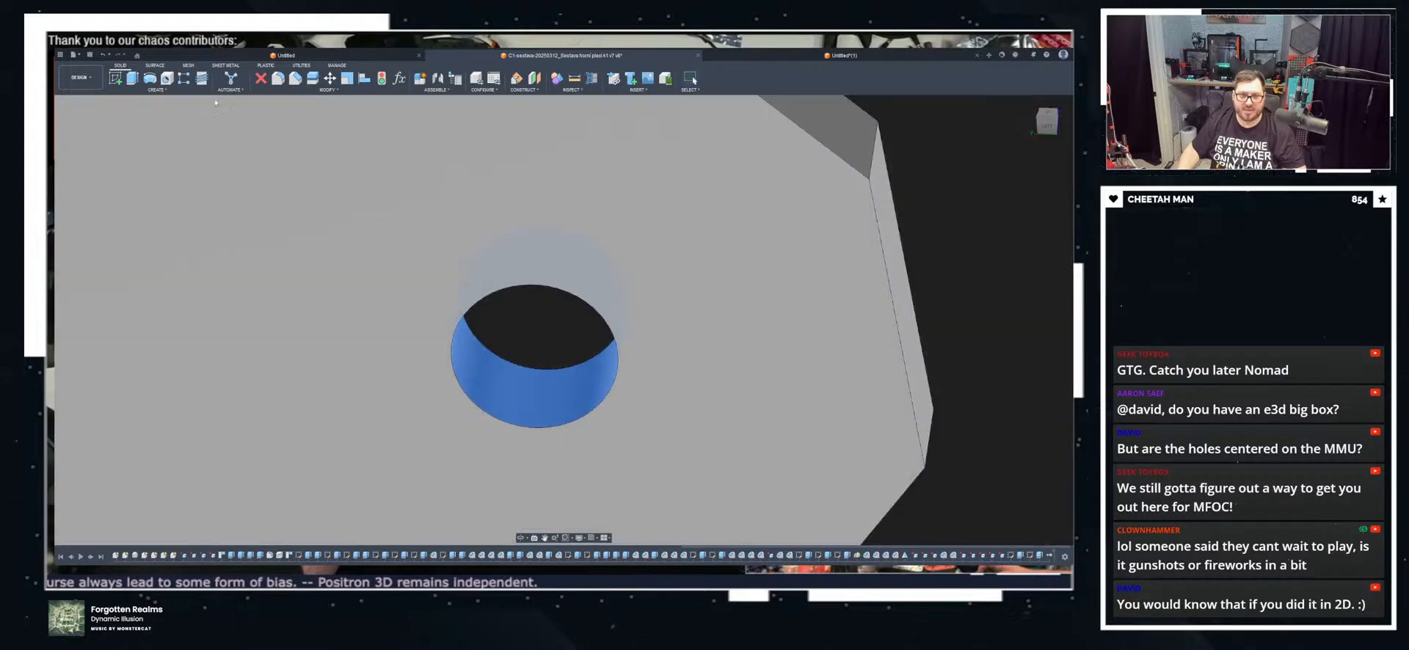
pyautogui.click(202, 80)
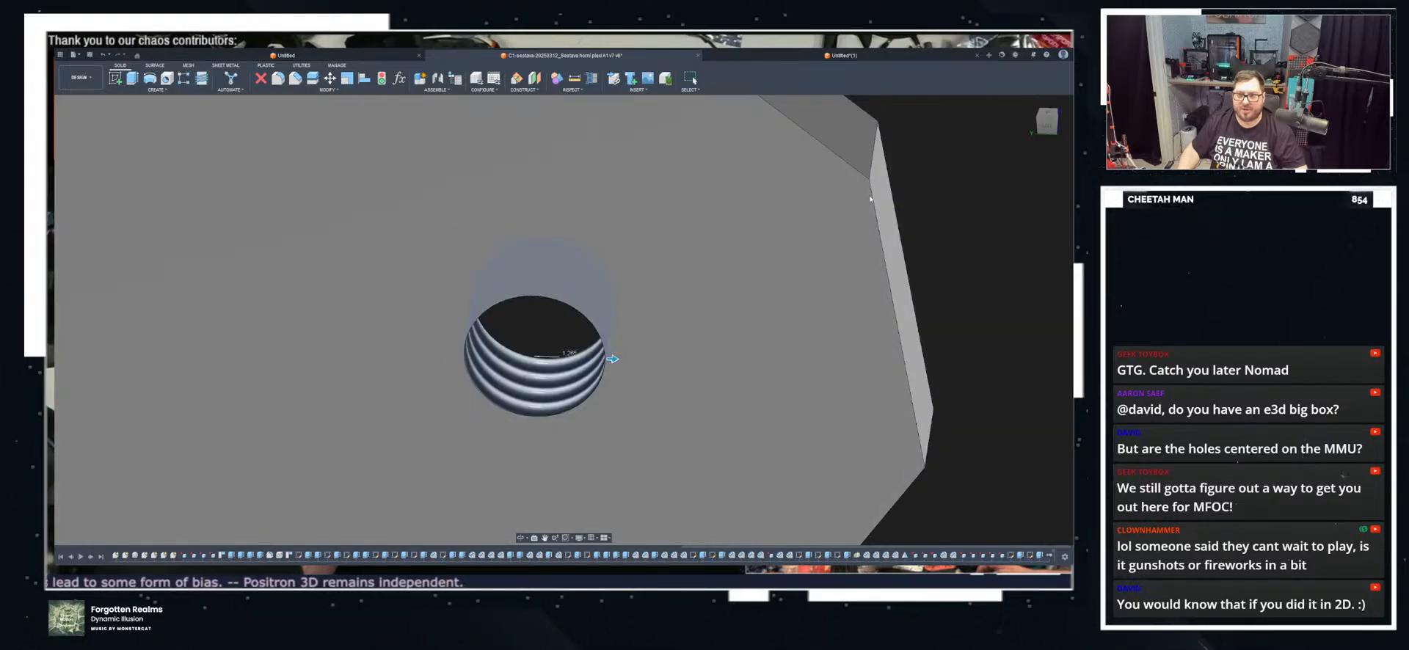
pyautogui.click(1001, 288)
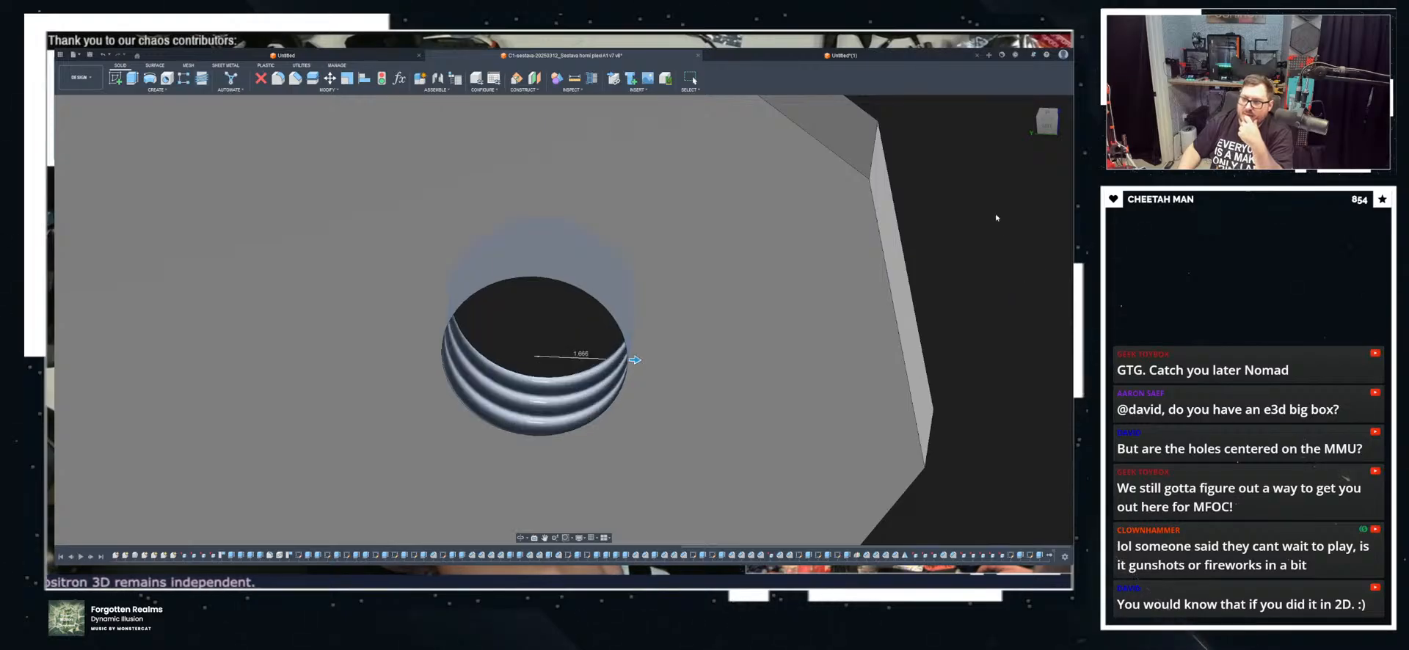
pyautogui.click(998, 270)
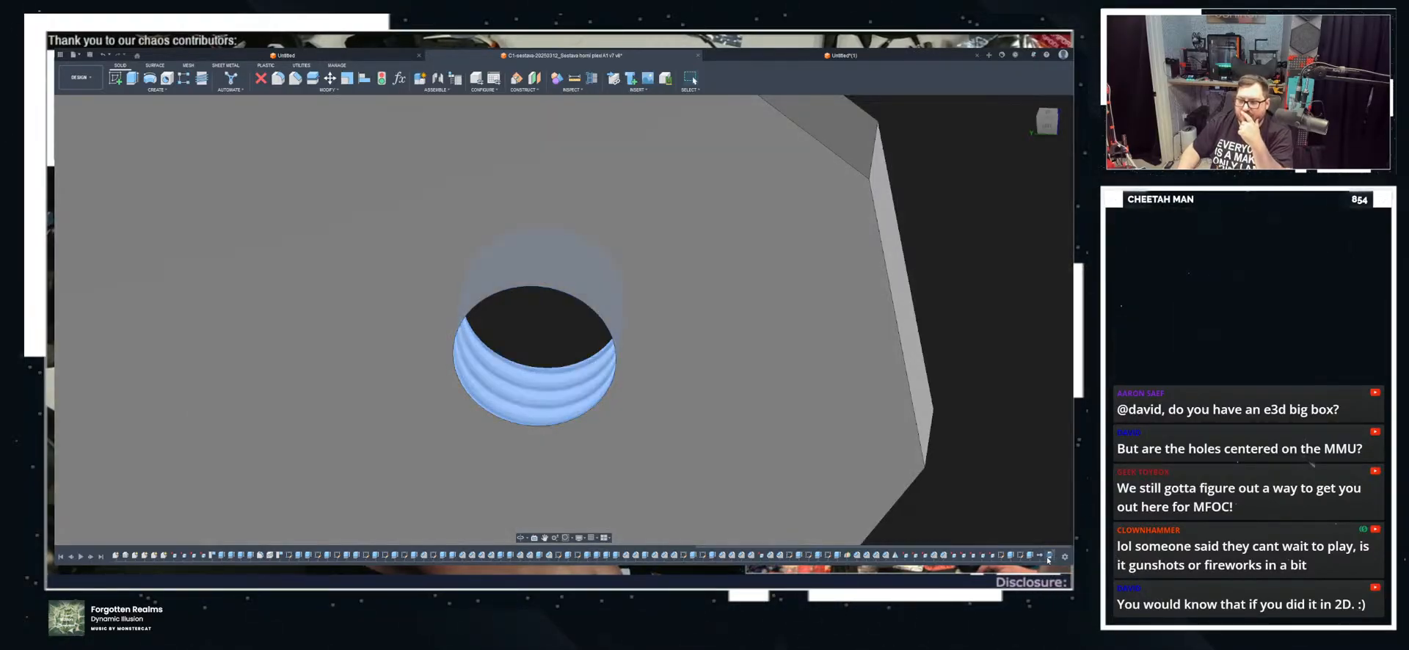
pyautogui.doubleClick(1050, 556)
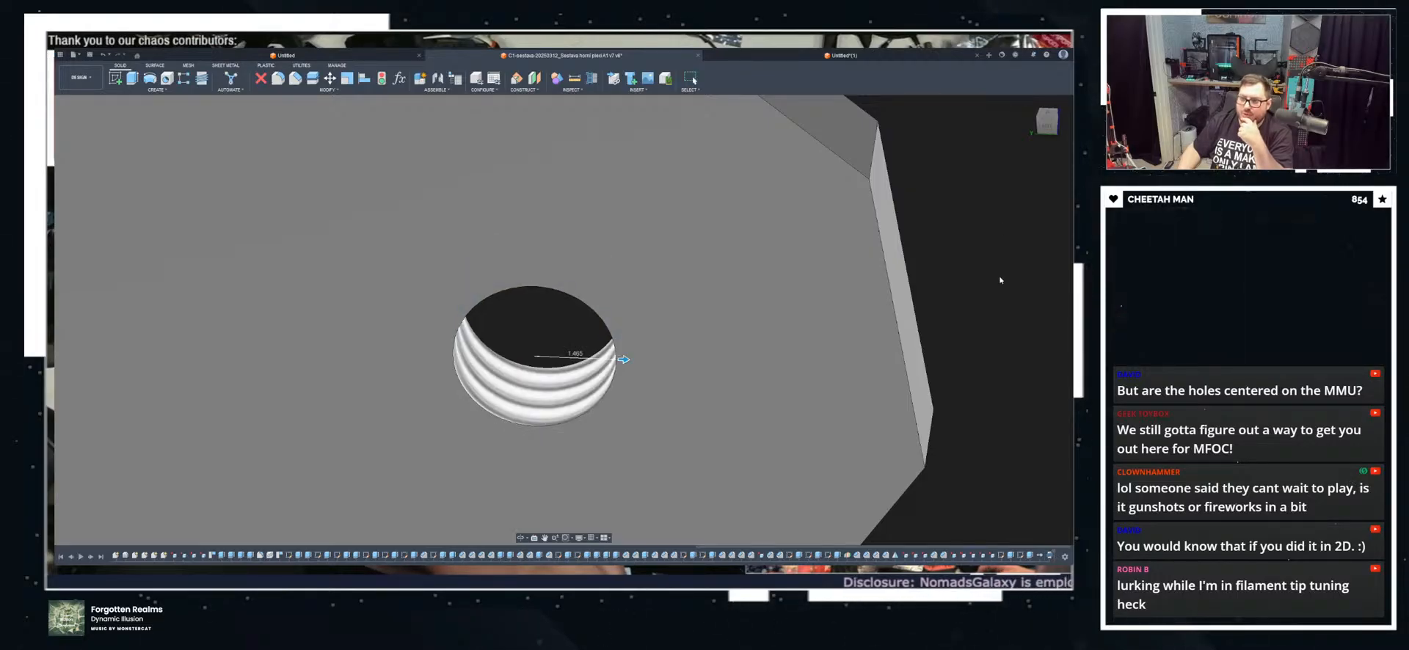
pyautogui.click(1027, 278)
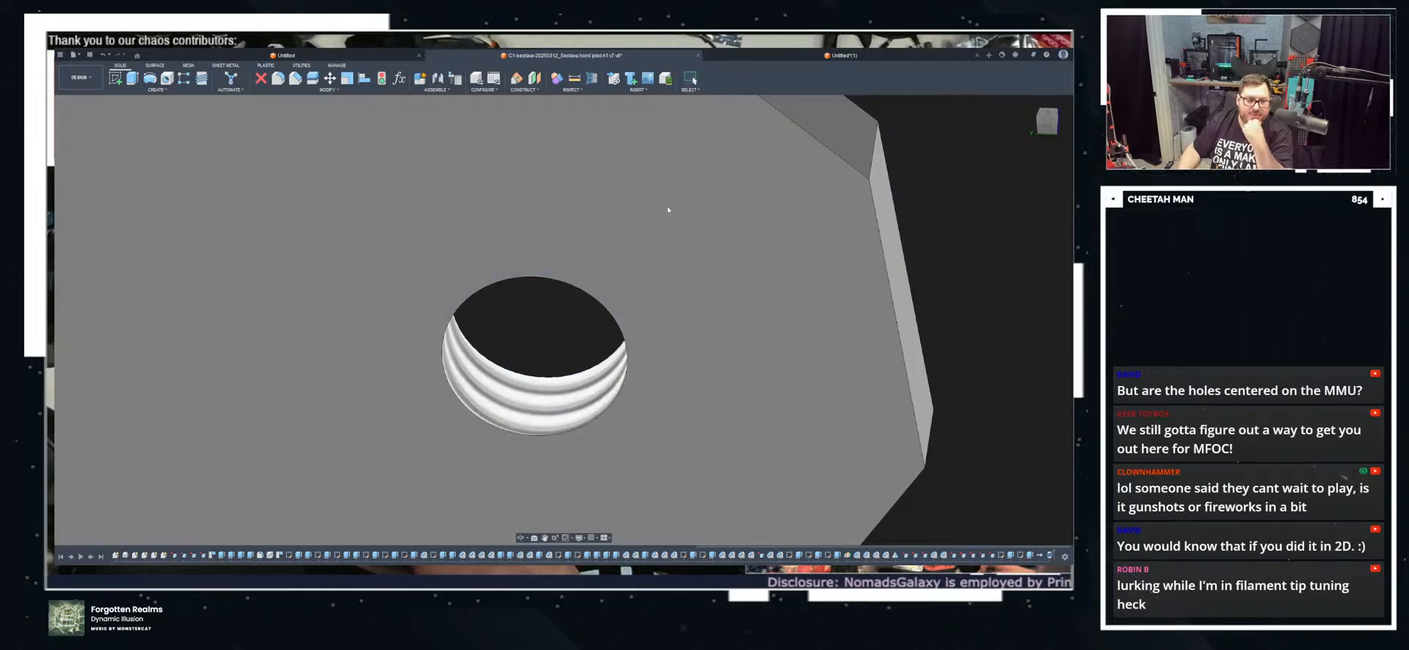
# Step: Sketch on the enclosure's end wall behind the panel and project the tab's hole circle into the sketch
pyautogui.scroll(-3, 667, 208)
pyautogui.scroll(-2, 667, 208)
pyautogui.scroll(-2, 821, 189)
pyautogui.click(821, 189)
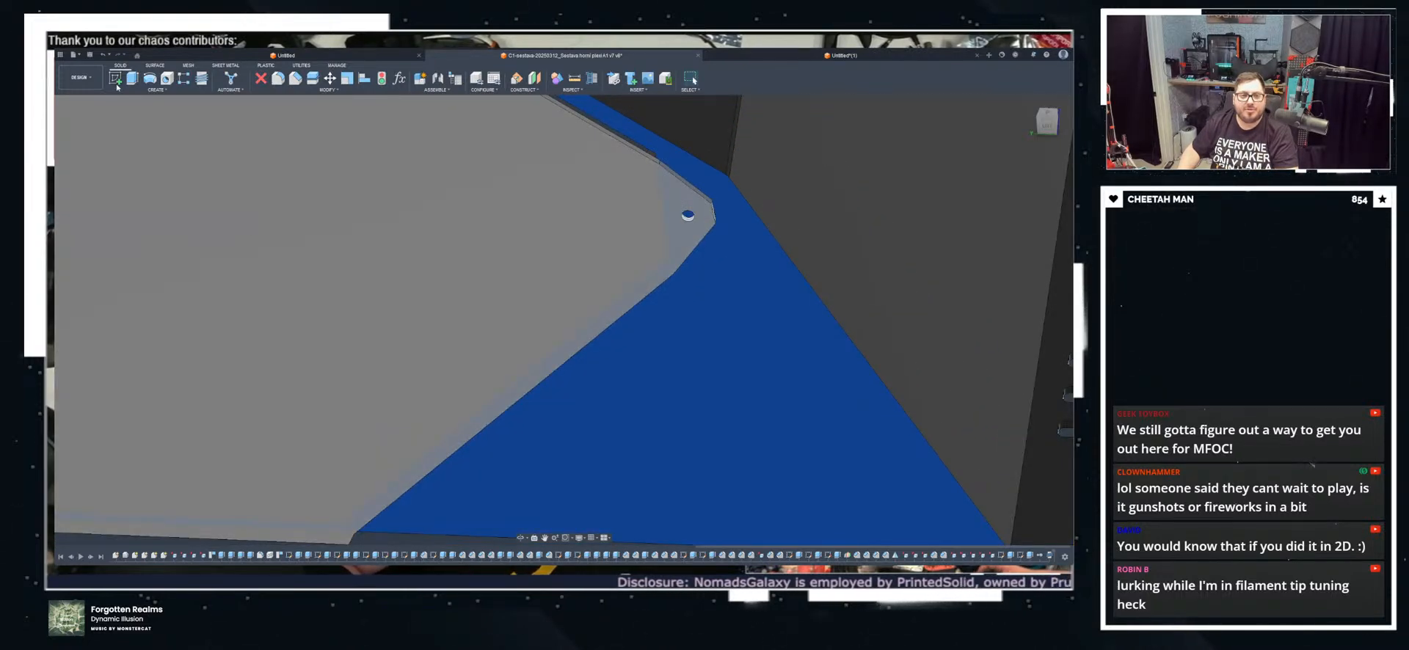
pyautogui.click(116, 83)
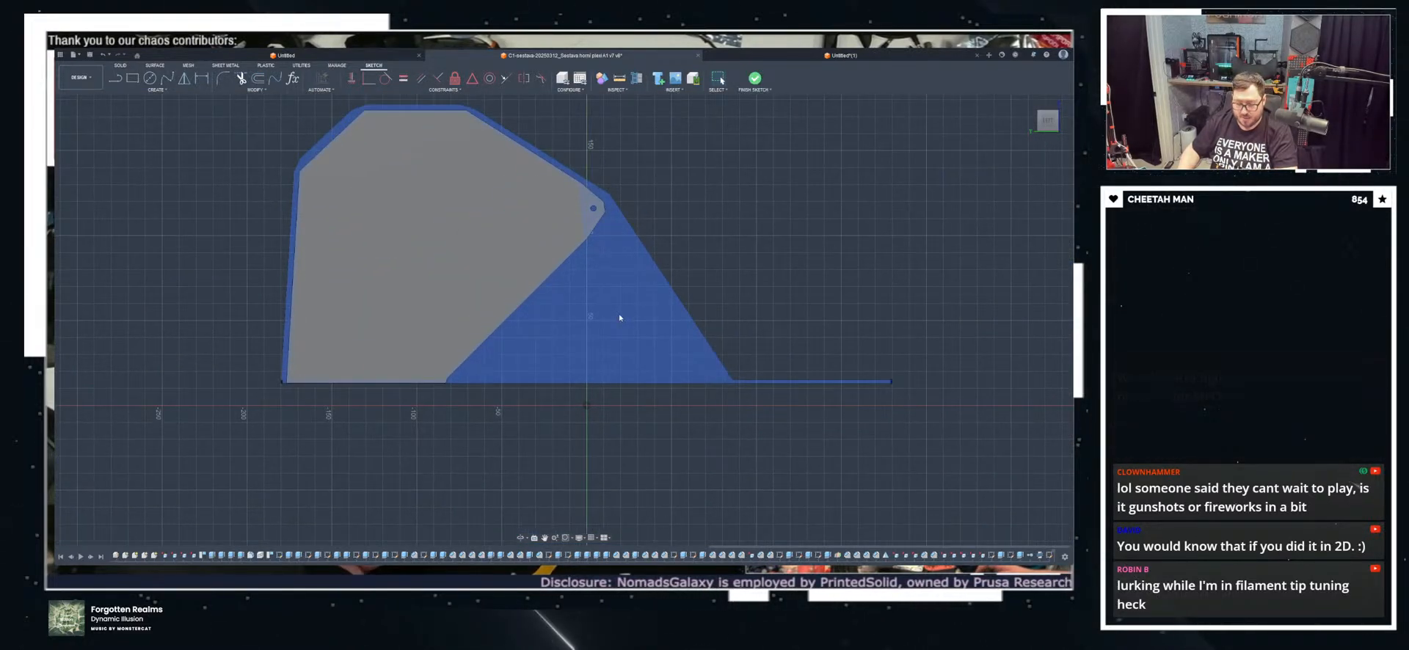
pyautogui.click(548, 253)
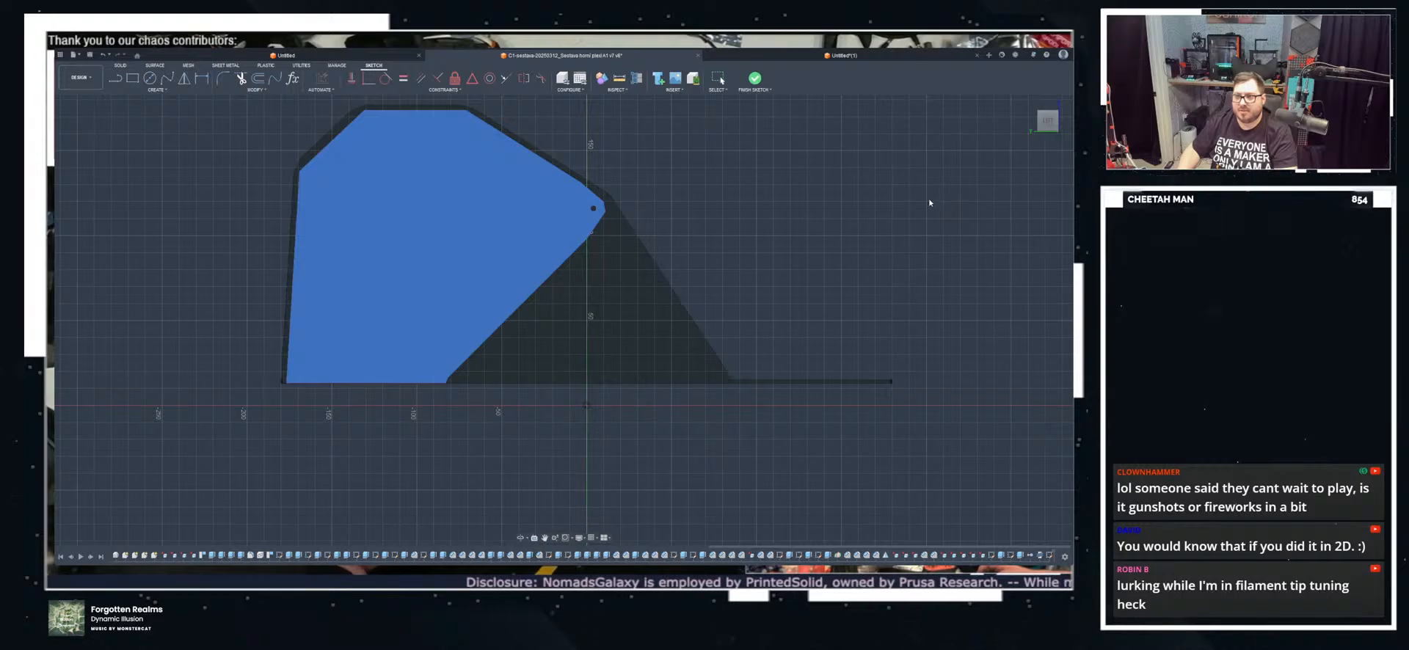
pyautogui.scroll(5, 711, 183)
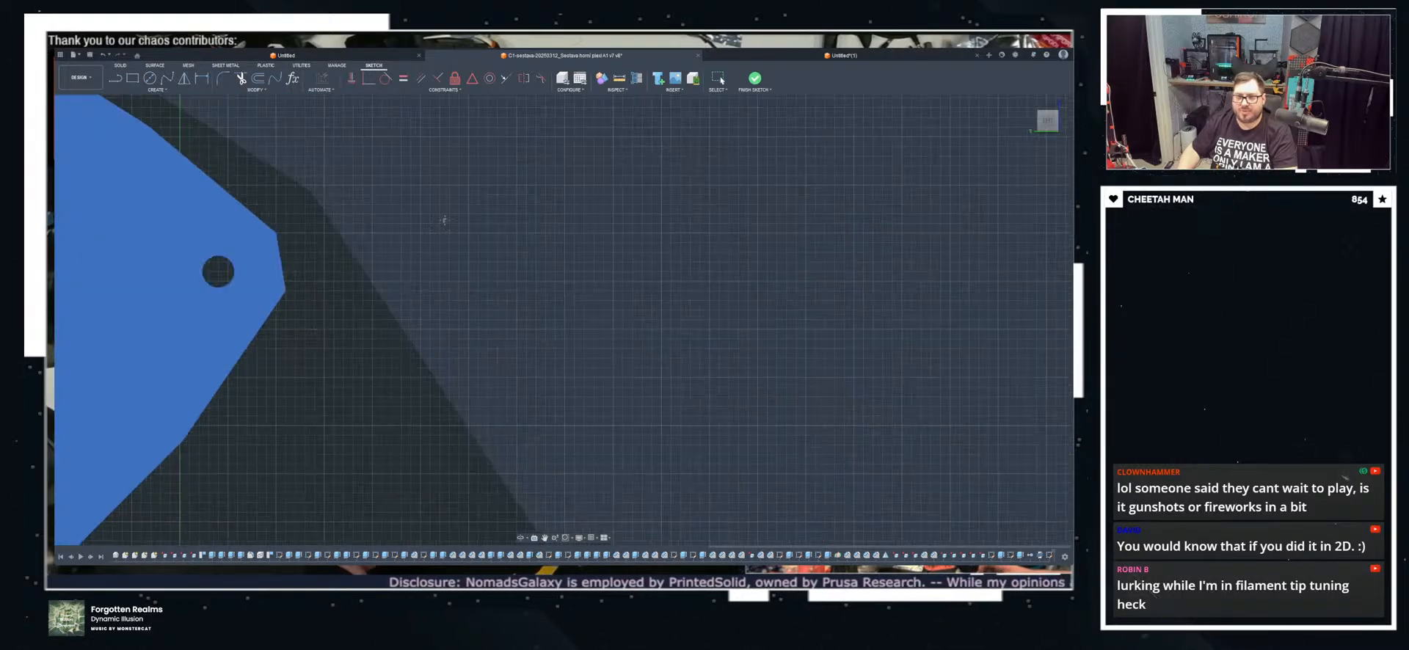
pyautogui.moveTo(442, 223); pyautogui.dragTo(638, 223, button='middle')
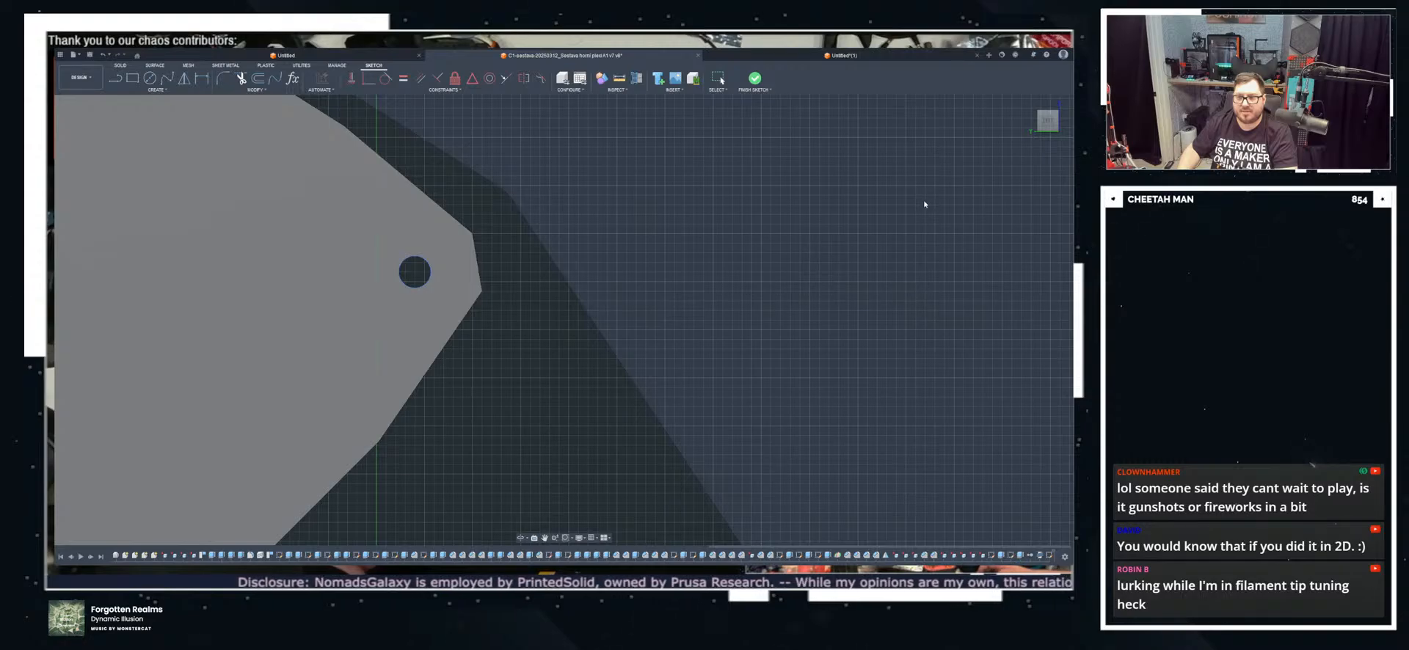
pyautogui.scroll(-3, 749, 255)
pyautogui.click(755, 79)
# Step: Extrude the projected circle as a cut along the enclosure's full length, through both ends
pyautogui.keyDown('shift'); pyautogui.moveTo(899, 339); pyautogui.dragTo(875, 341, button='middle'); pyautogui.keyUp('shift')
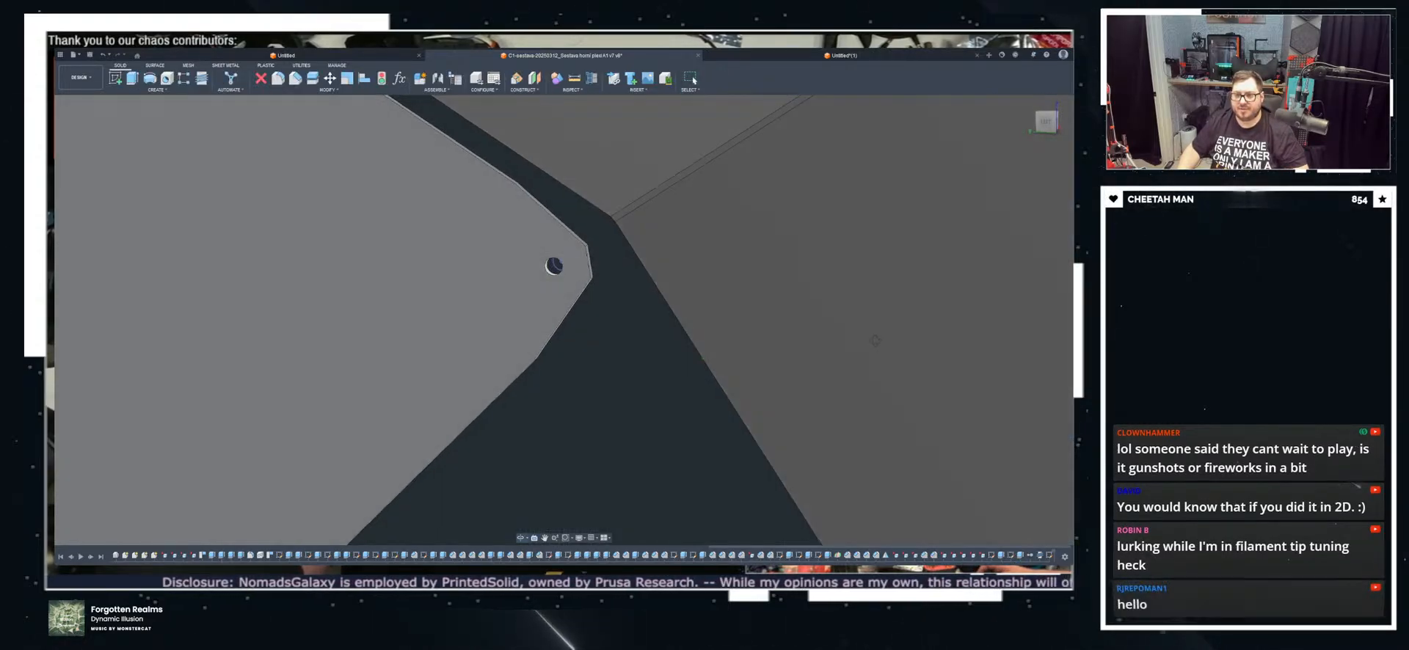
pyautogui.scroll(5, 697, 251)
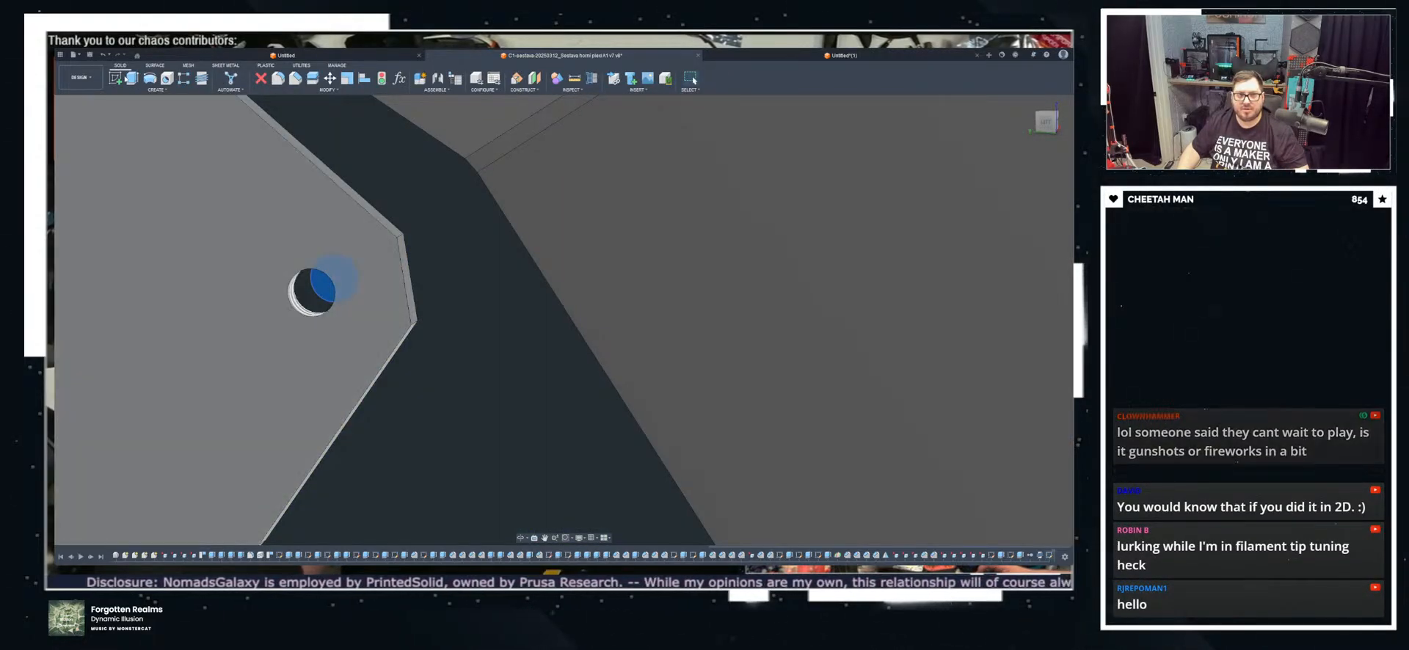
pyautogui.scroll(-10, 396, 321)
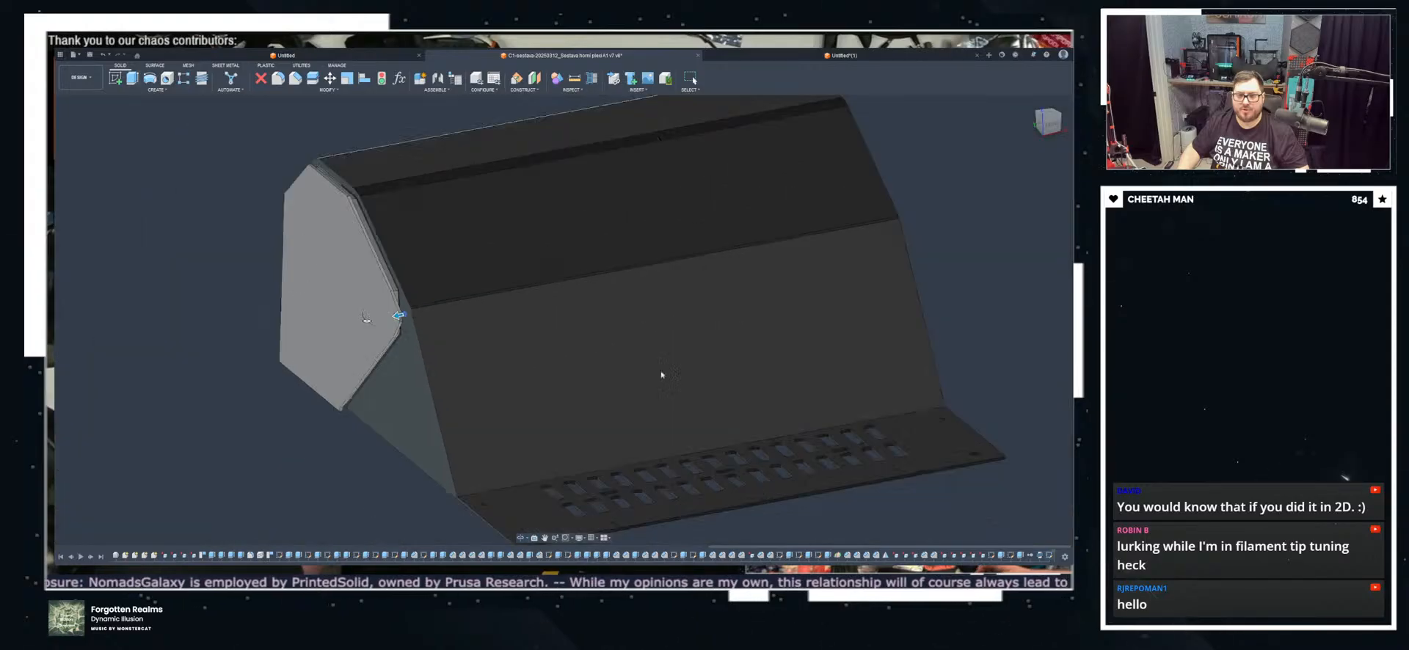
pyautogui.keyDown('shift'); pyautogui.moveTo(662, 374); pyautogui.dragTo(819, 333, button='middle'); pyautogui.keyUp('shift')
pyautogui.scroll(4, 820, 333)
pyautogui.keyDown('shift'); pyautogui.moveTo(416, 394); pyautogui.dragTo(529, 359, button='middle'); pyautogui.keyUp('shift')
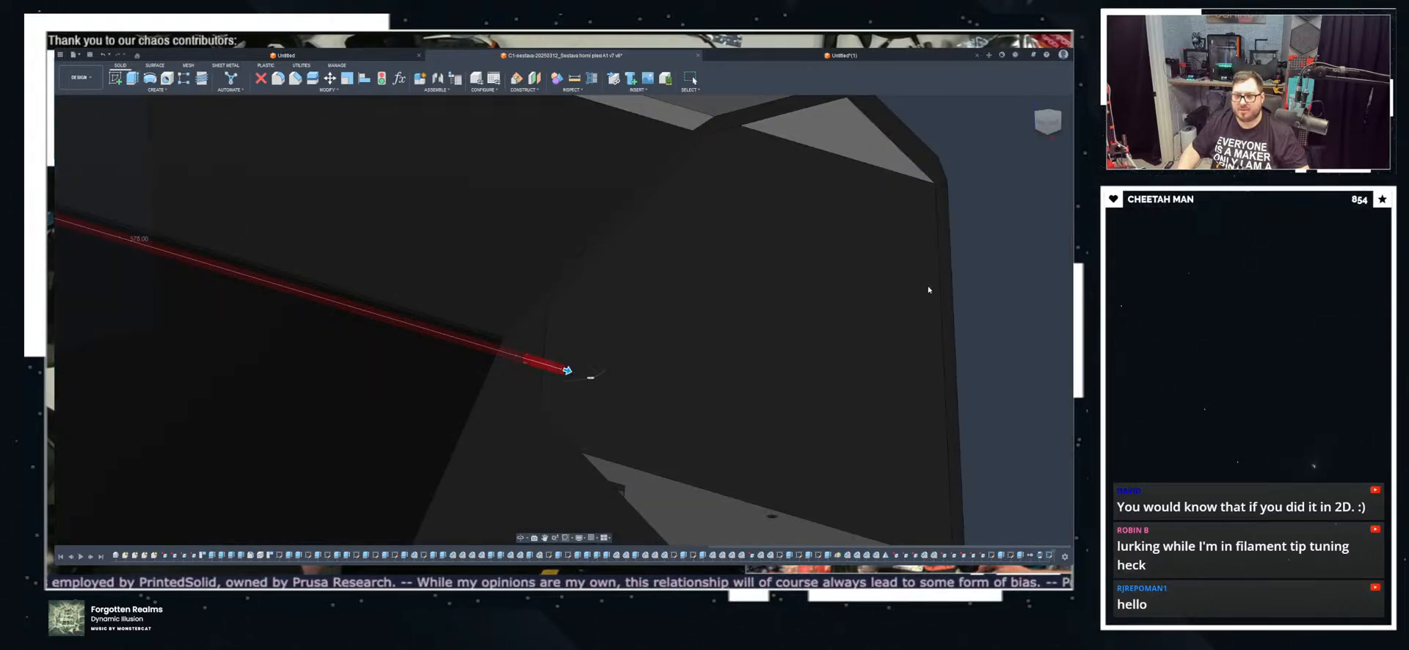
pyautogui.press('Return')
# Step: Add modeled threads to the newly cut holes in the enclosure's end wall and the inner wall beside it
pyautogui.keyDown('shift'); pyautogui.moveTo(643, 377); pyautogui.dragTo(861, 289, button='middle'); pyautogui.keyUp('shift')
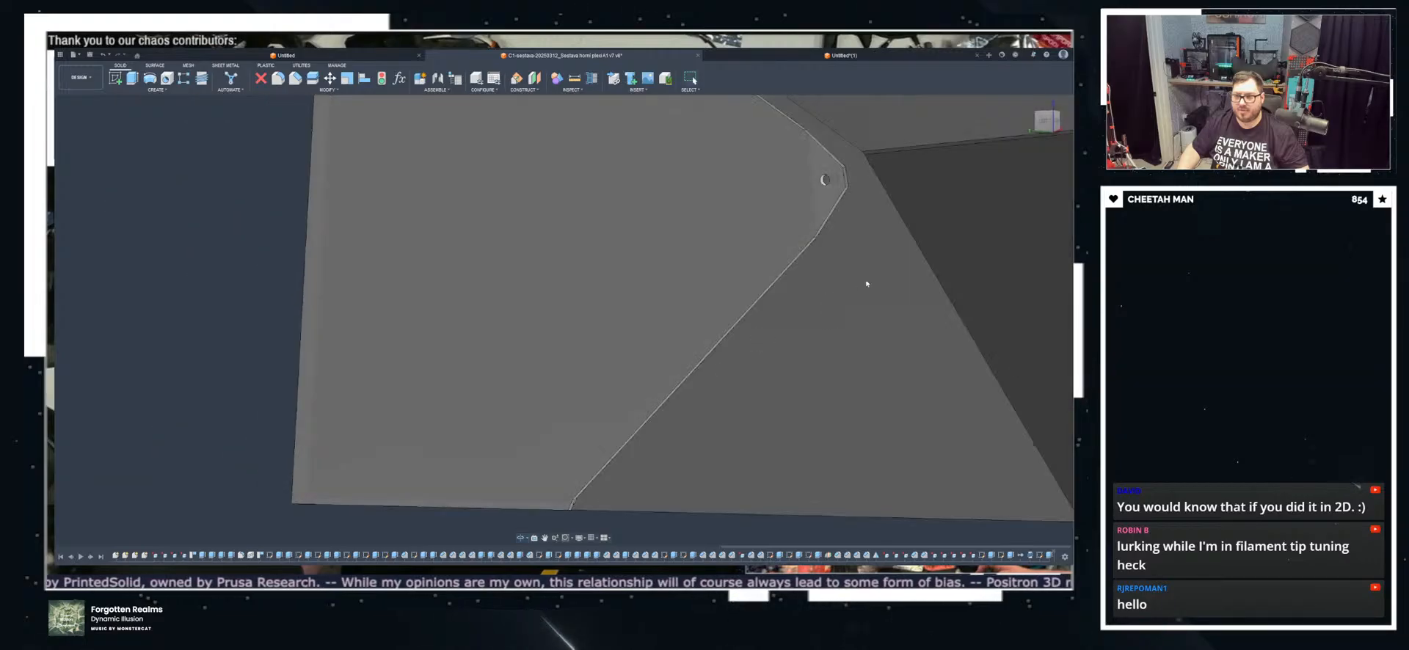
pyautogui.scroll(3, 907, 157)
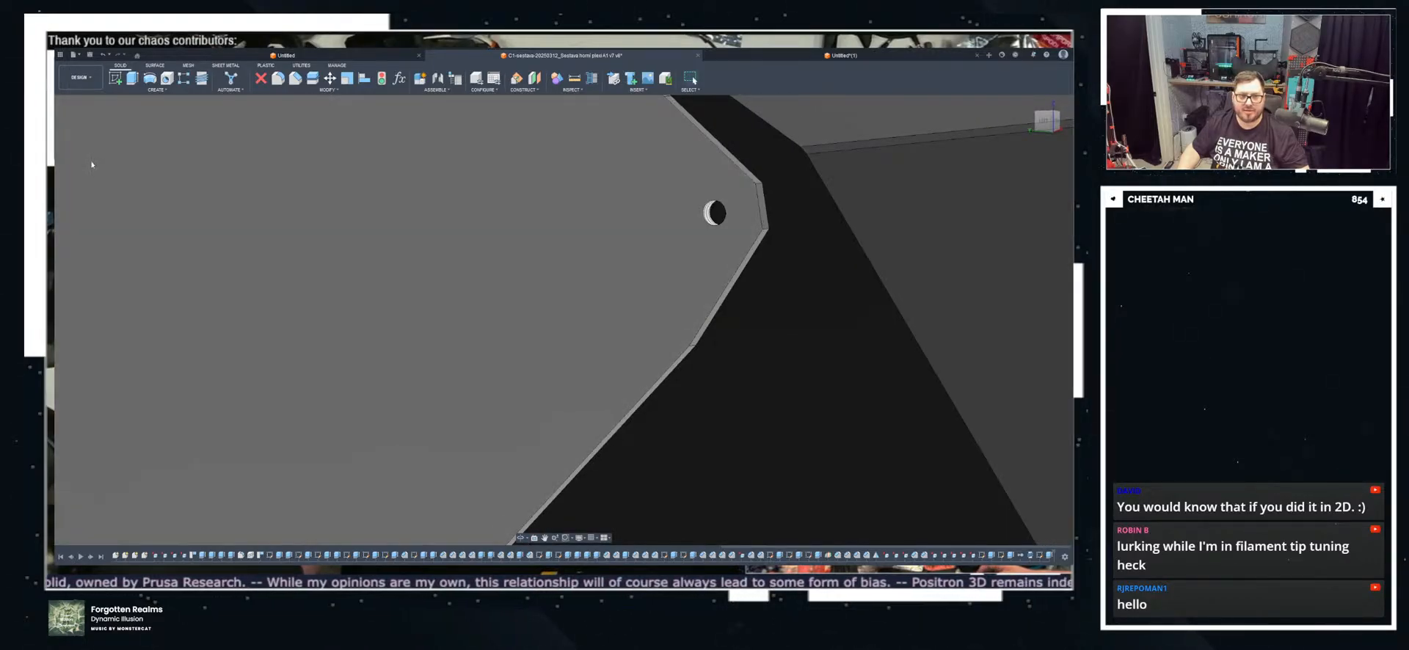
pyautogui.click(92, 164)
pyautogui.click(739, 215)
pyautogui.keyDown('shift'); pyautogui.moveTo(741, 218); pyautogui.dragTo(437, 351, button='middle'); pyautogui.keyUp('shift')
pyautogui.keyDown('shift'); pyautogui.click(439, 348); pyautogui.keyUp('shift')
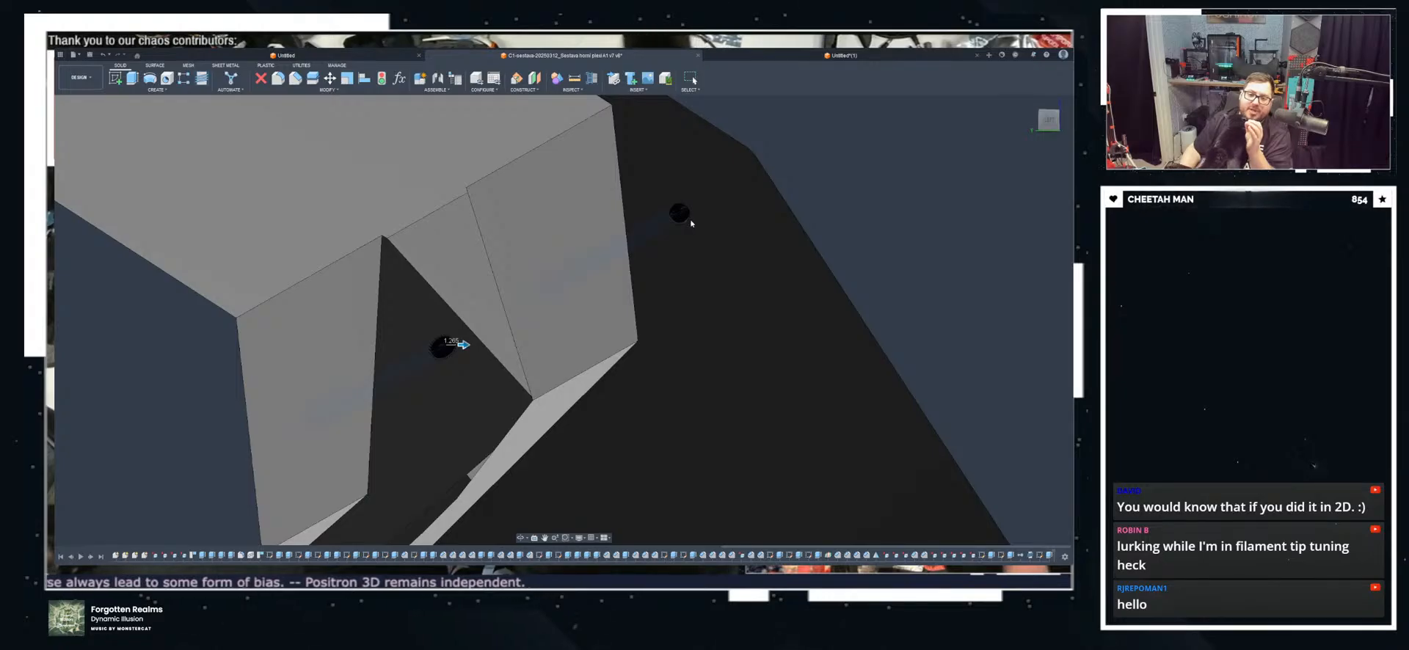
pyautogui.scroll(3, 691, 220)
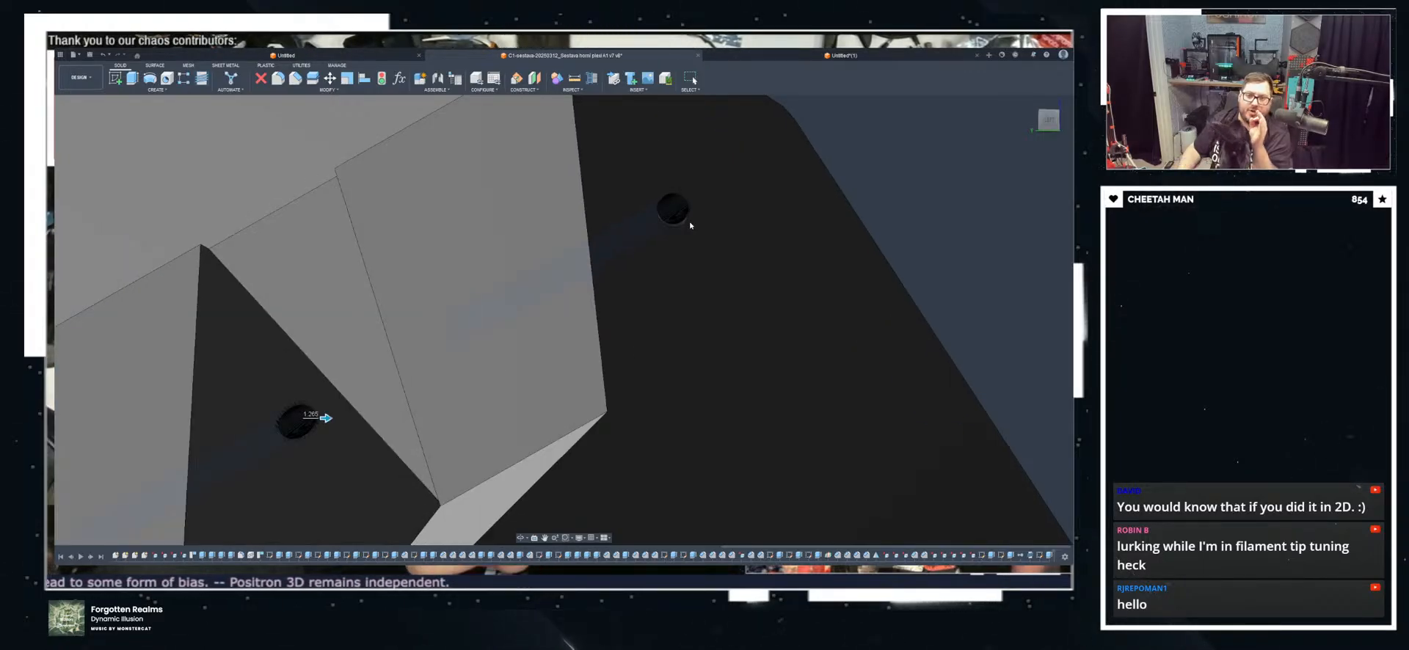
pyautogui.scroll(-3, 689, 222)
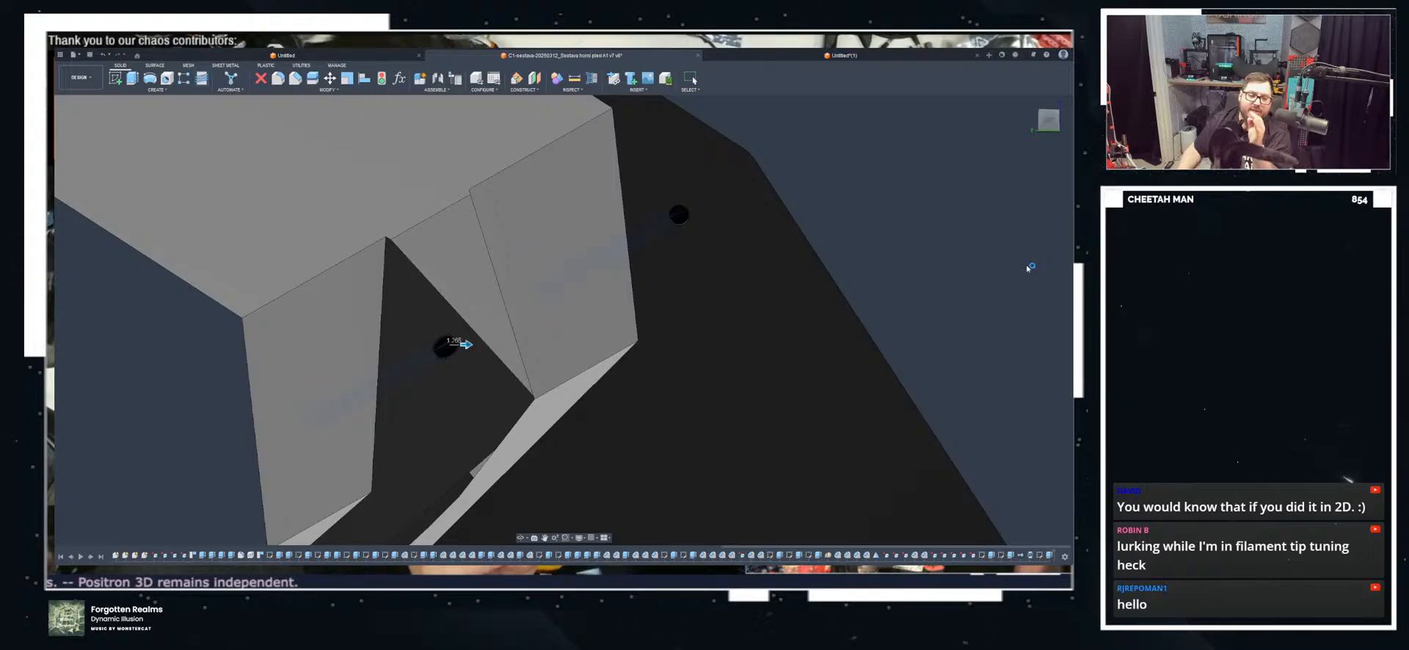
pyautogui.press('Escape')
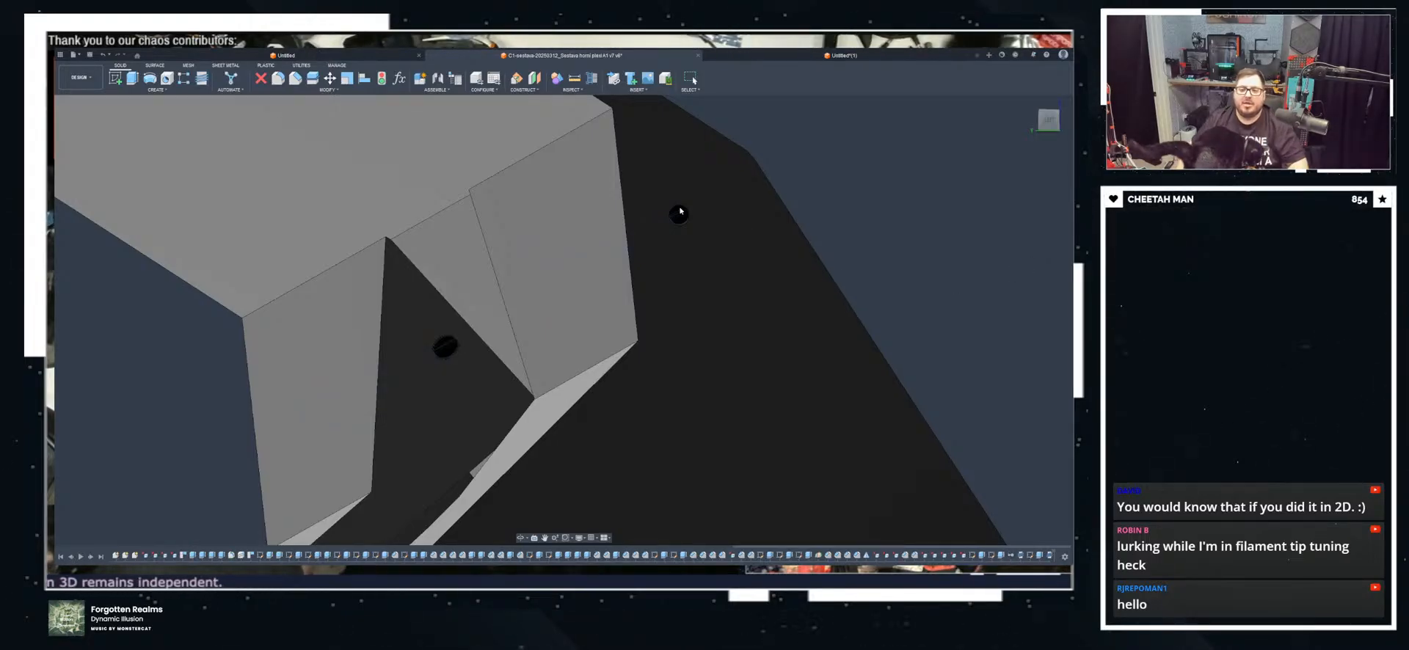
# Step: Examine the threads inside the cut hole up close and how the holes sit in the enclosure's walls
pyautogui.scroll(5, 661, 232)
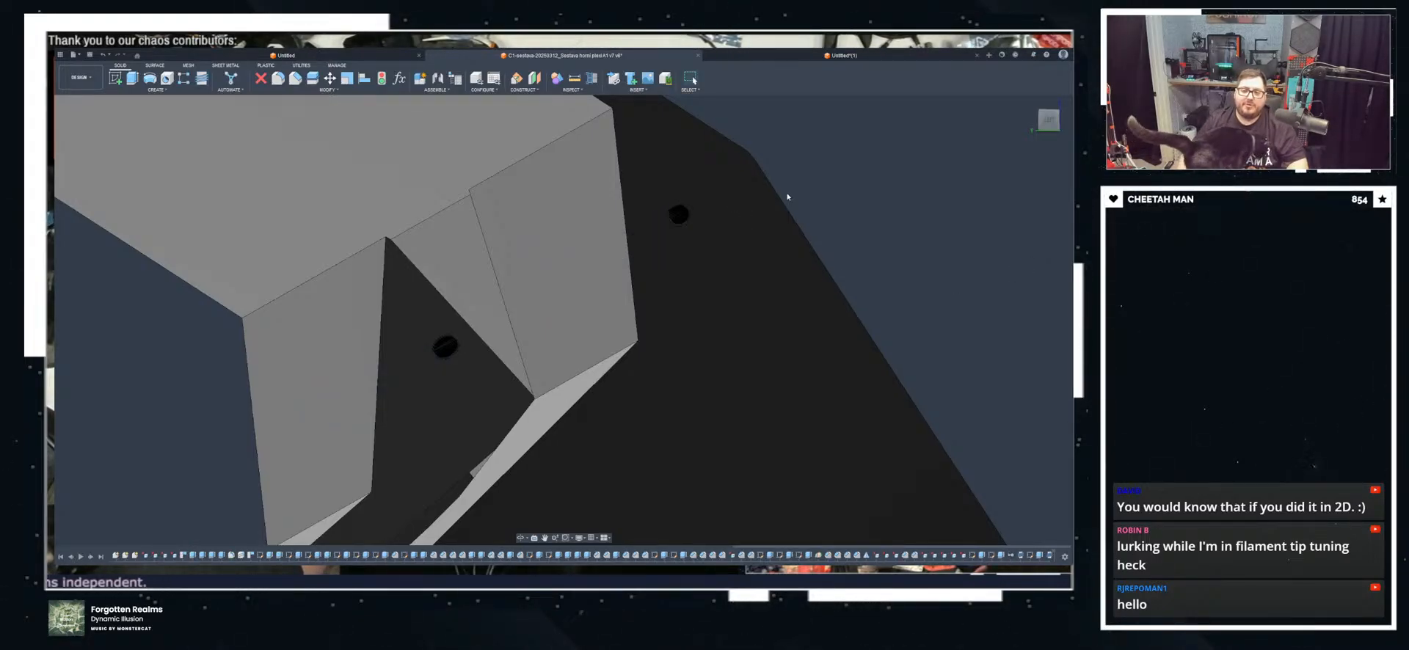
pyautogui.scroll(8, 635, 249)
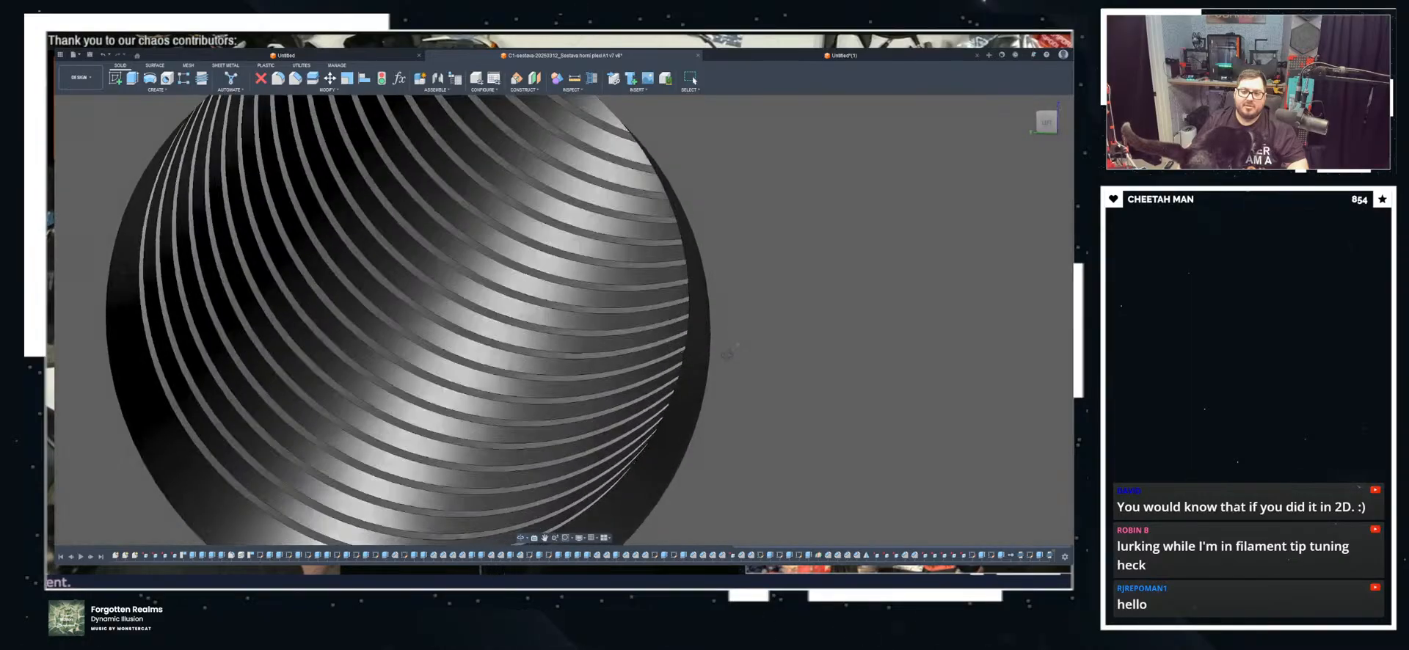
pyautogui.moveTo(727, 352)
pyautogui.keyDown('shift'); pyautogui.mouseDown(button='middle')
pyautogui.moveTo(685, 334)
pyautogui.moveTo(737, 347)
pyautogui.mouseUp(button='middle'); pyautogui.keyUp('shift')
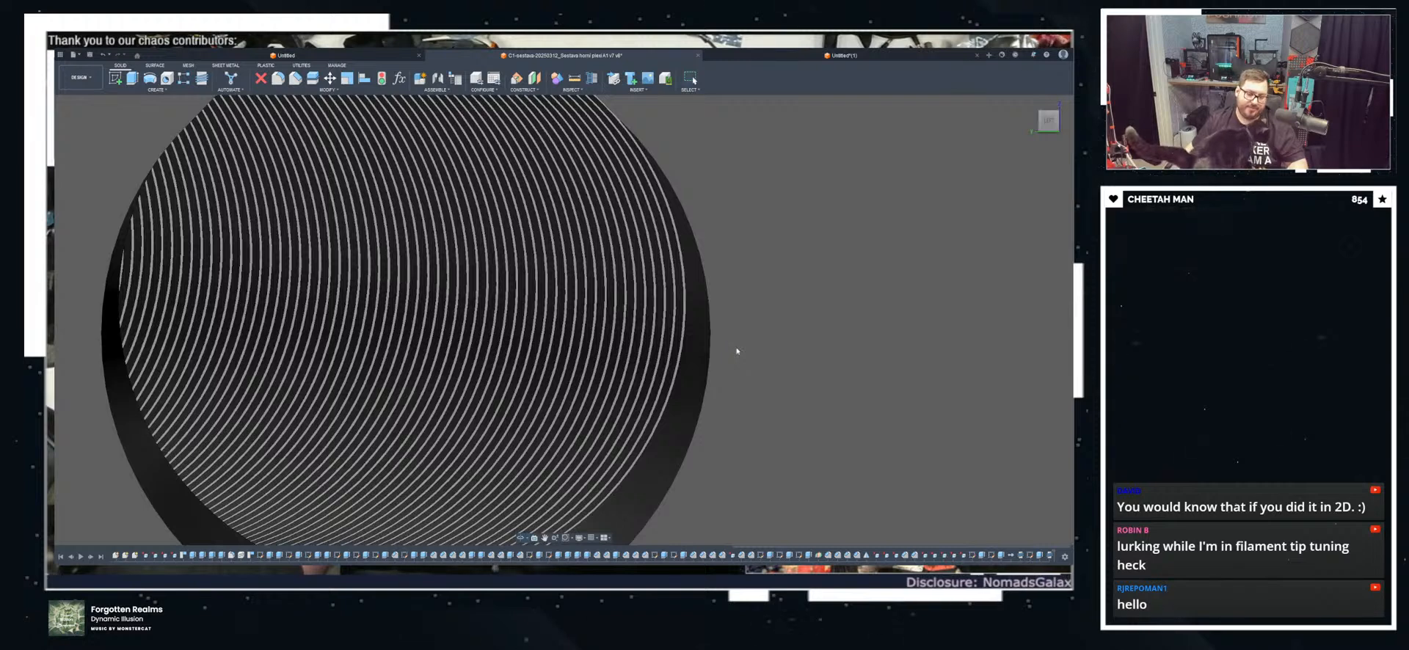
pyautogui.scroll(-10, 738, 351)
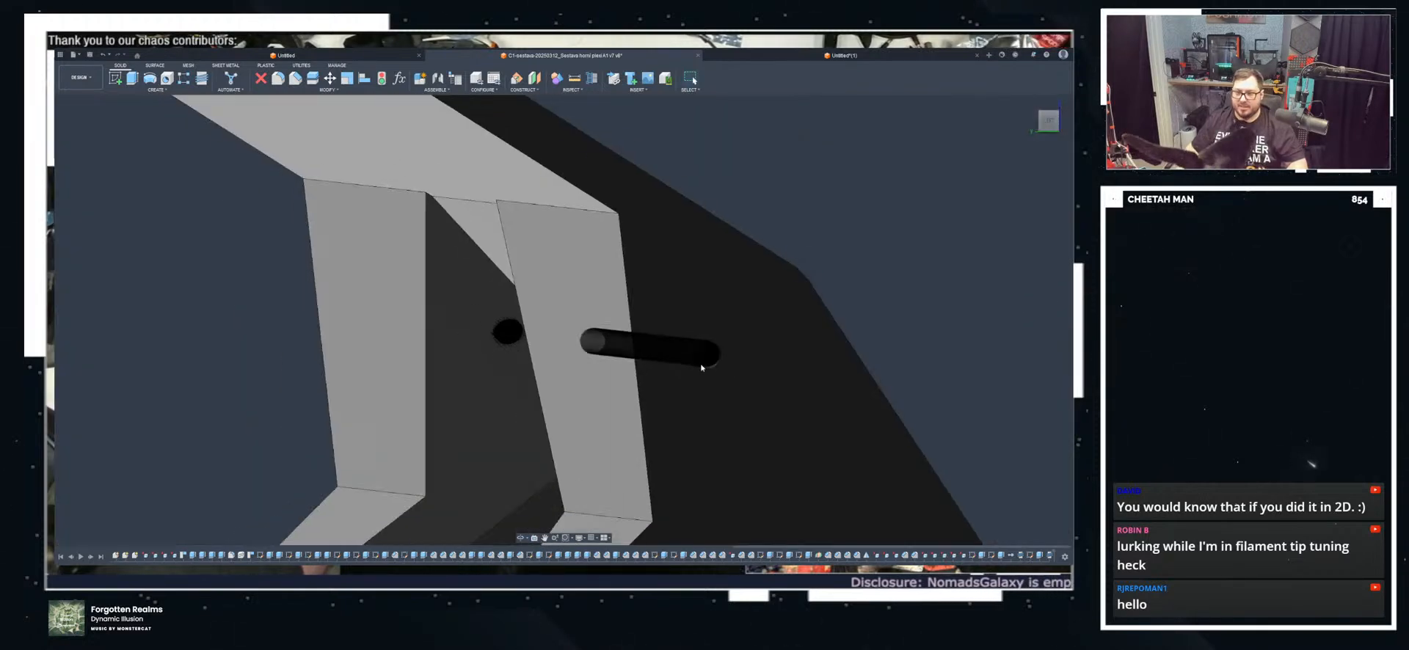
pyautogui.keyDown('shift'); pyautogui.moveTo(648, 364); pyautogui.dragTo(661, 364, button='middle'); pyautogui.keyUp('shift')
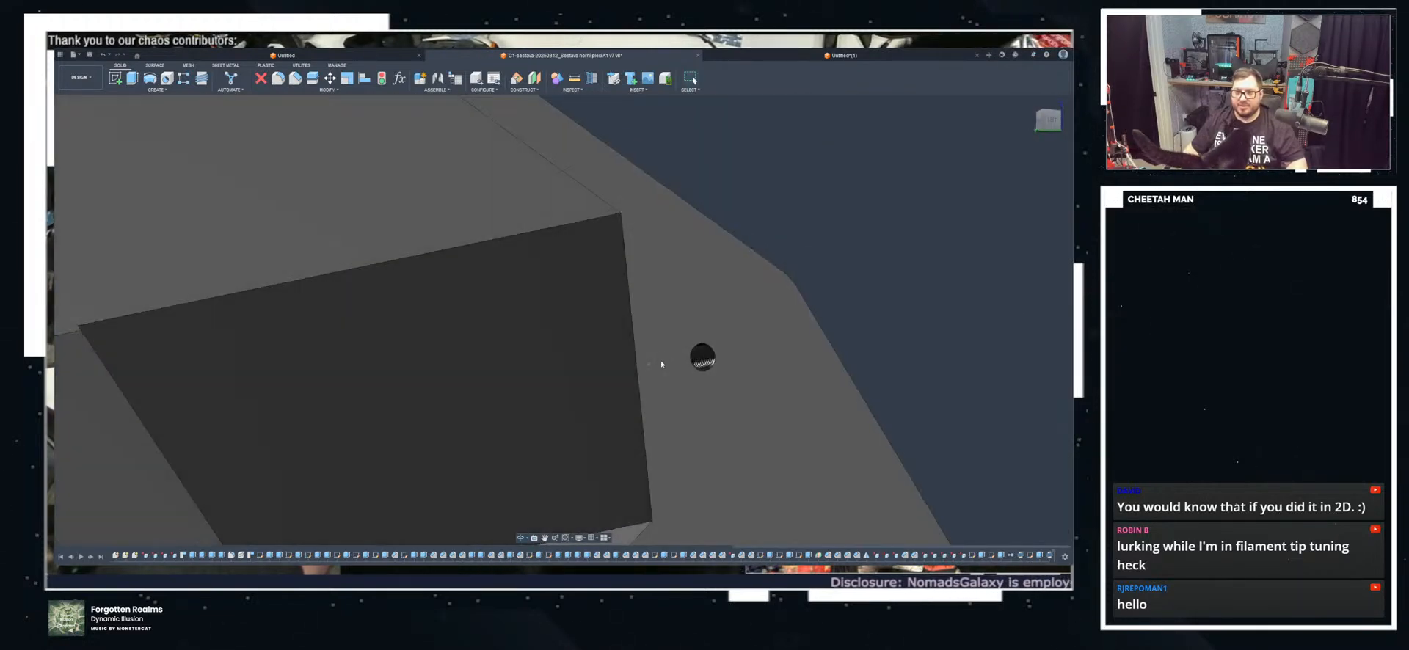
pyautogui.scroll(-6, 652, 337)
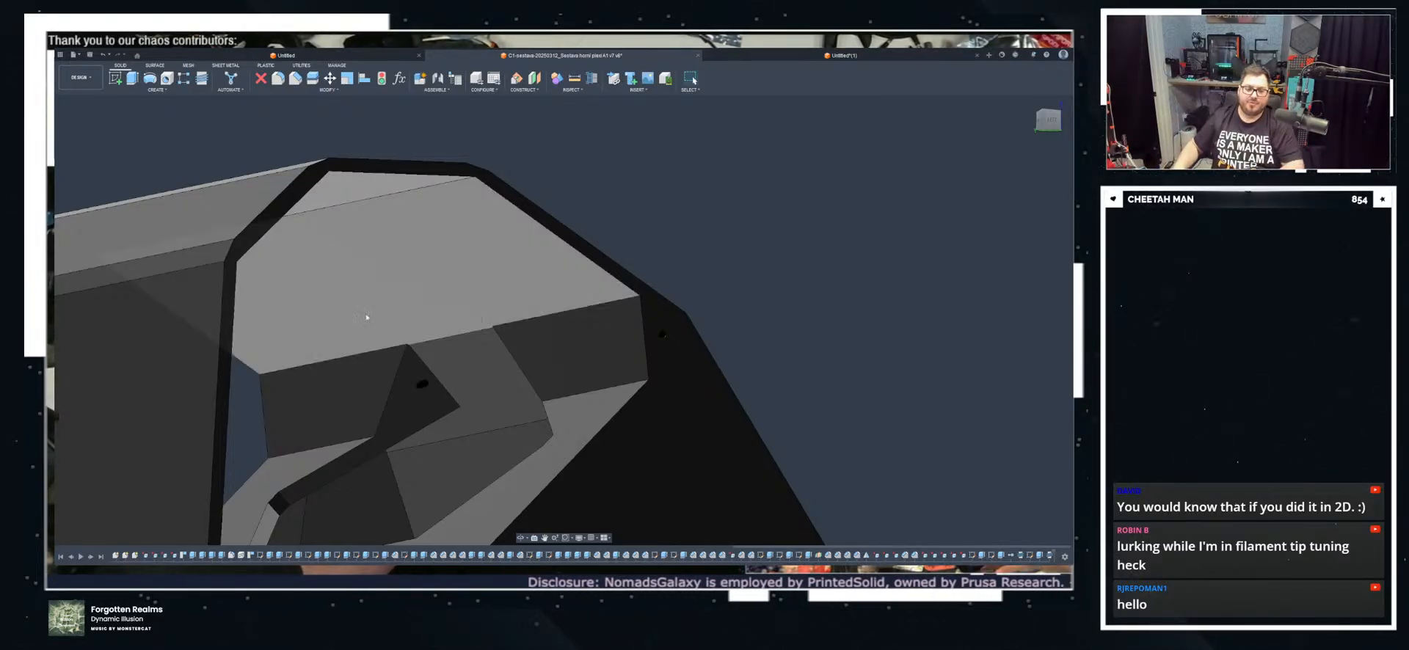
pyautogui.keyDown('shift'); pyautogui.moveTo(313, 330); pyautogui.dragTo(541, 313, button='middle'); pyautogui.keyUp('shift')
# Step: Start a sketch on the end panel's face and draw a circle beside its lower corner, just off the slanted edge
pyautogui.scroll(8, 541, 313)
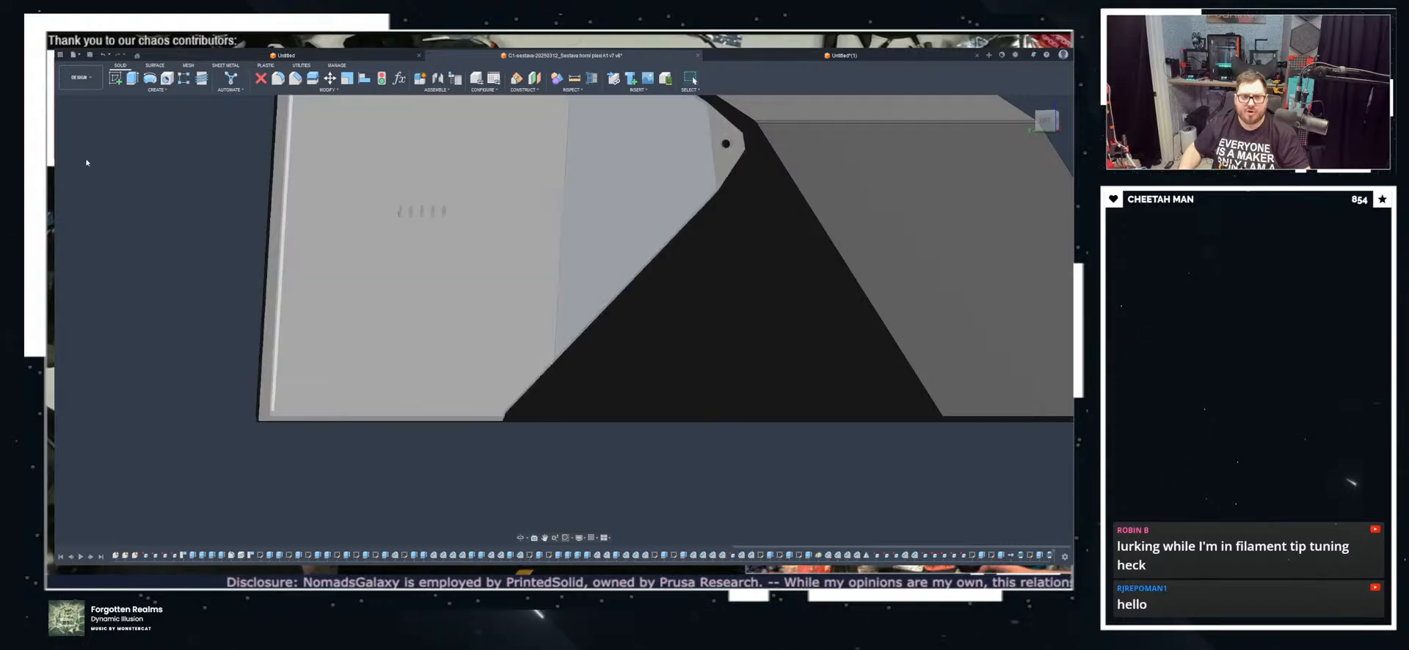
pyautogui.keyDown('shift'); pyautogui.moveTo(481, 305); pyautogui.dragTo(388, 349, button='middle'); pyautogui.keyUp('shift')
pyautogui.click(388, 349)
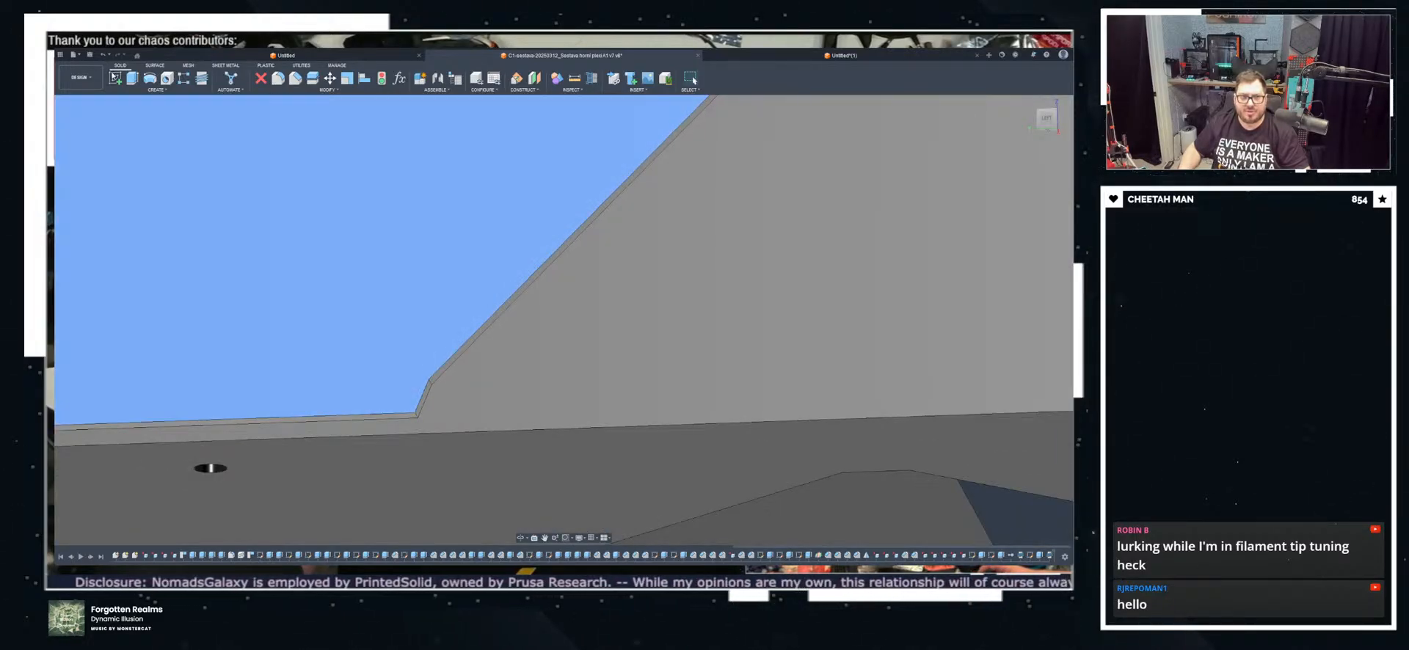
pyautogui.click(115, 78)
pyautogui.scroll(5, 224, 352)
pyautogui.moveTo(170, 408); pyautogui.dragTo(359, 391, button='middle')
pyautogui.scroll(3, 297, 385)
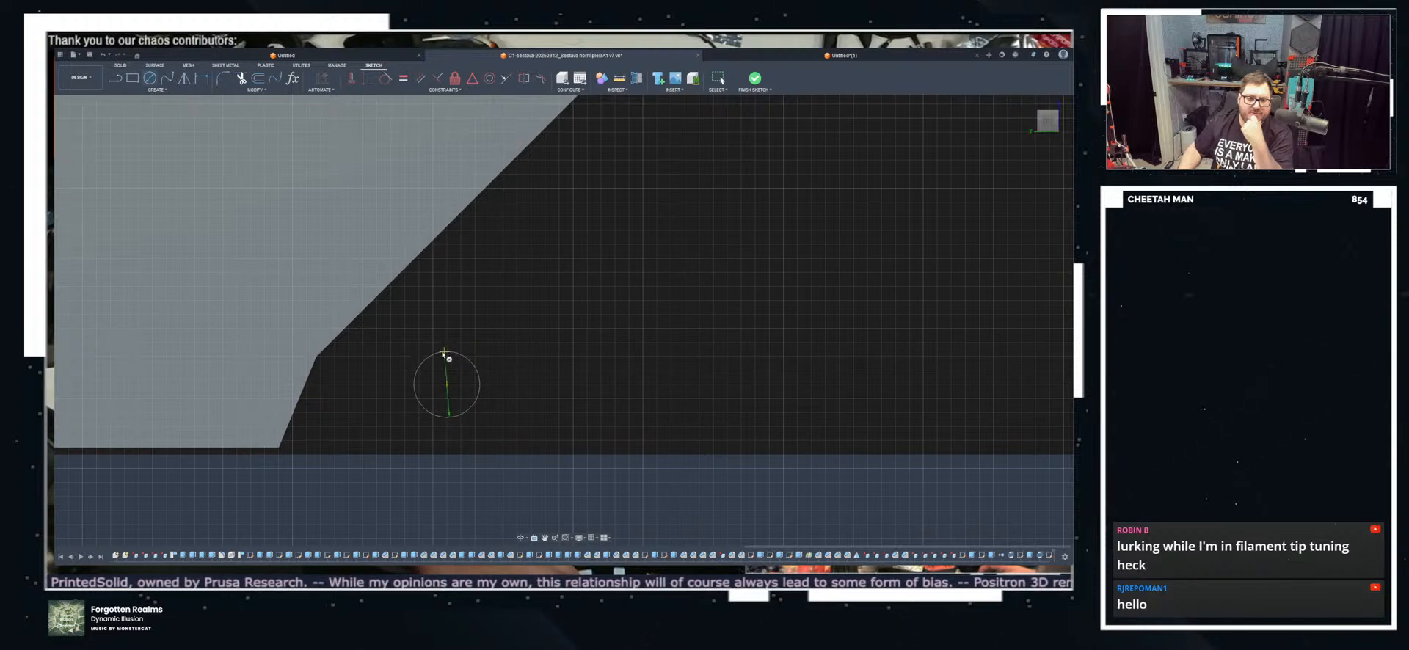
pyautogui.press('Escape')
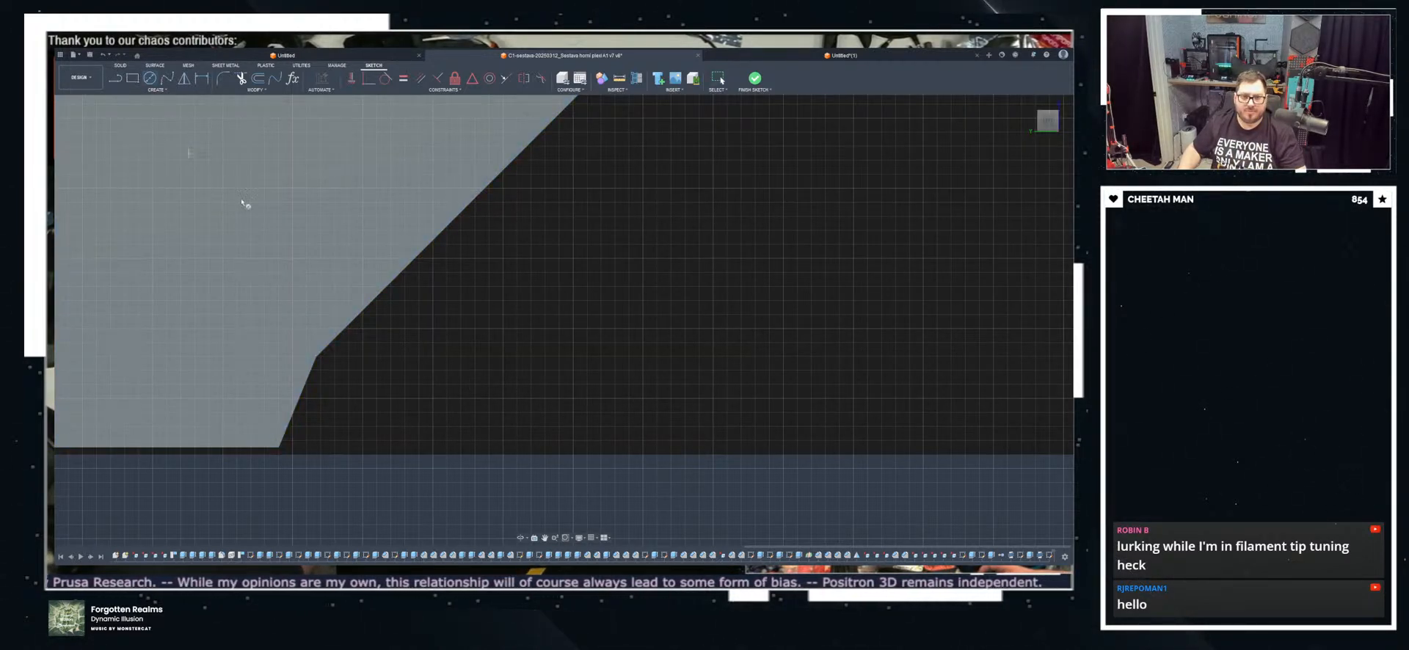
pyautogui.click(502, 329)
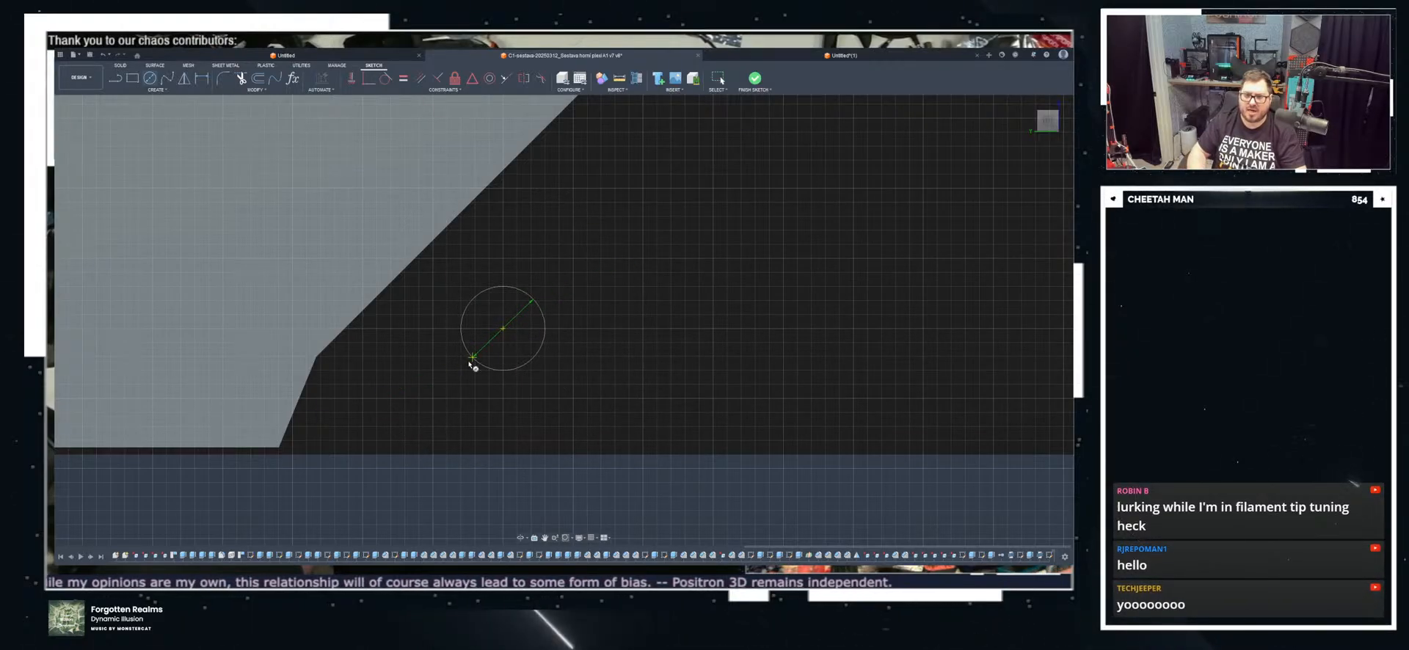
pyautogui.click(469, 363)
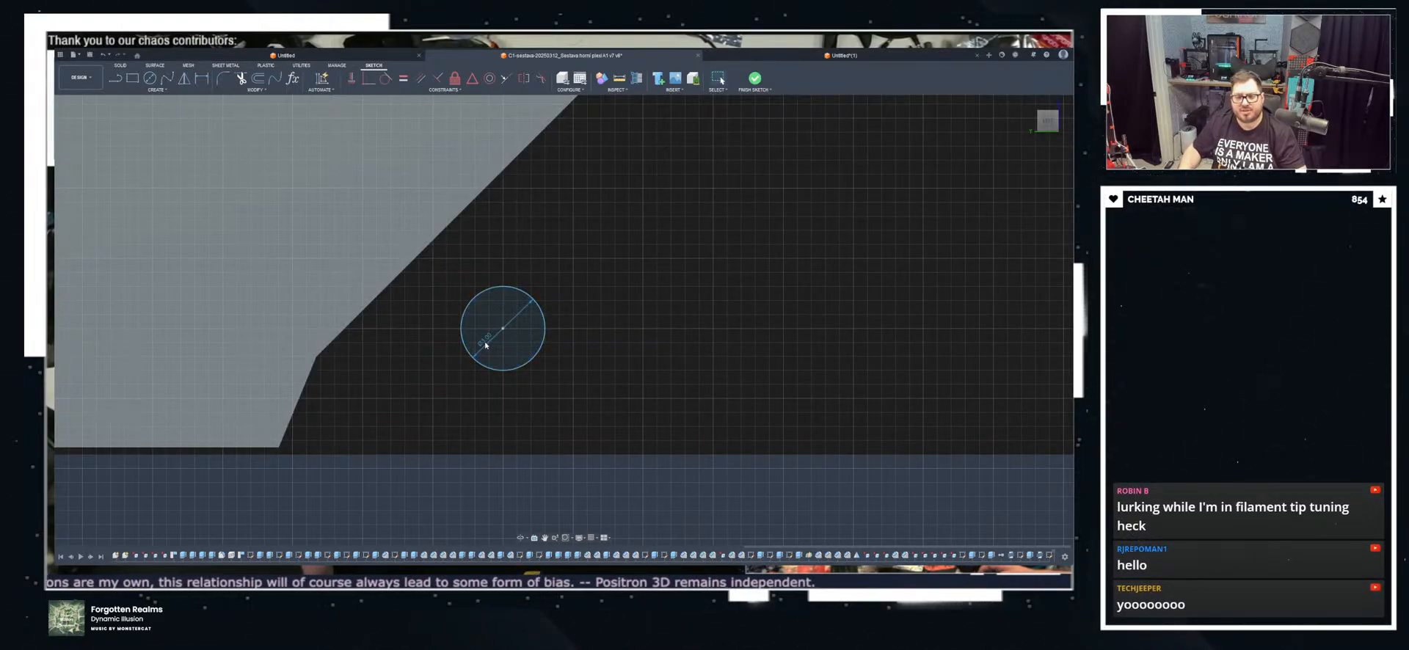
# Step: Outline a tab around the circle with horizontal, angled and vertical lines, from the panel's lower corner up to its slanted edge
pyautogui.scroll(-4, 543, 292)
pyautogui.scroll(3, 698, 195)
pyautogui.scroll(-1, 690, 199)
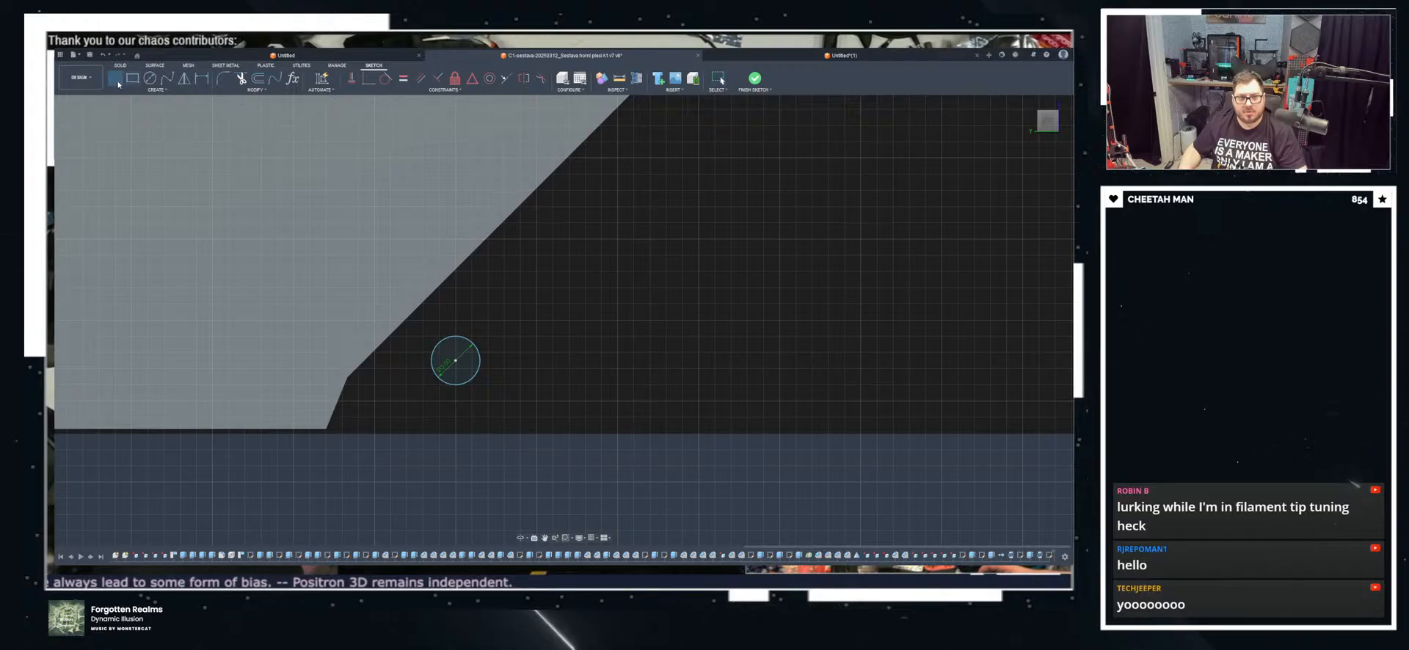
pyautogui.click(326, 429)
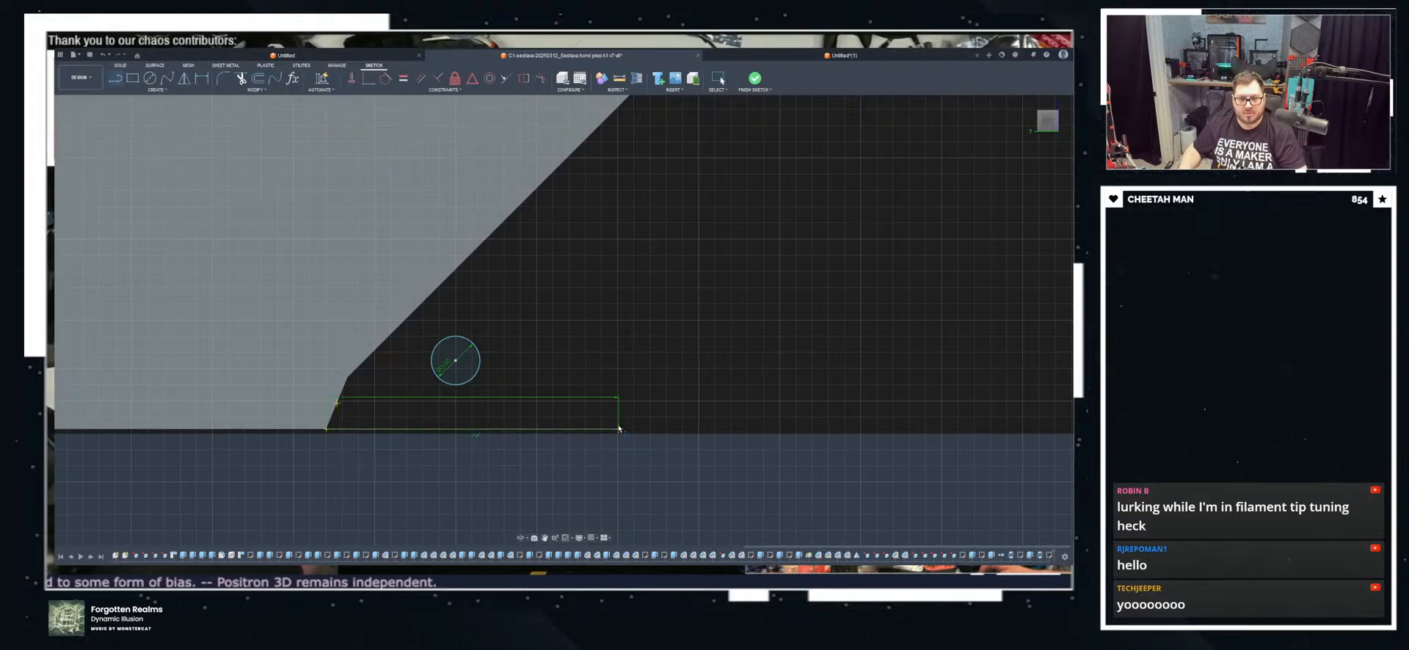
pyautogui.click(537, 429)
pyautogui.click(617, 321)
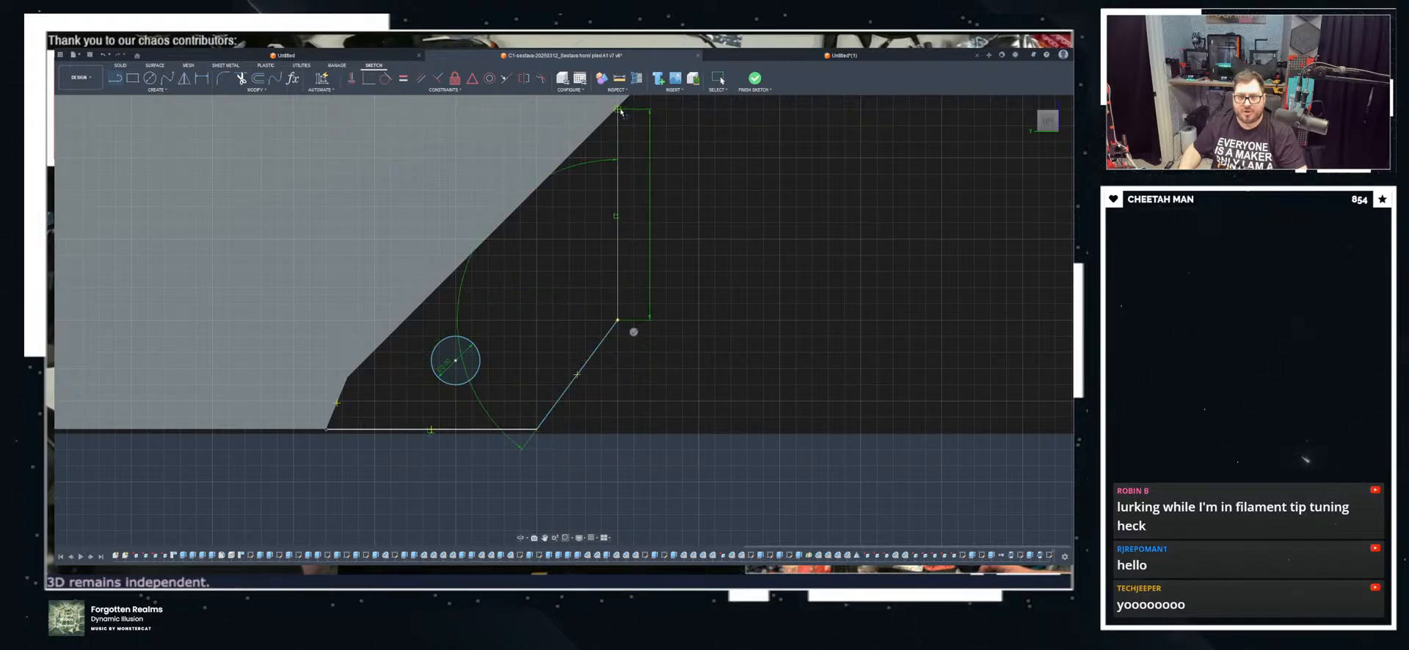
pyautogui.click(617, 109)
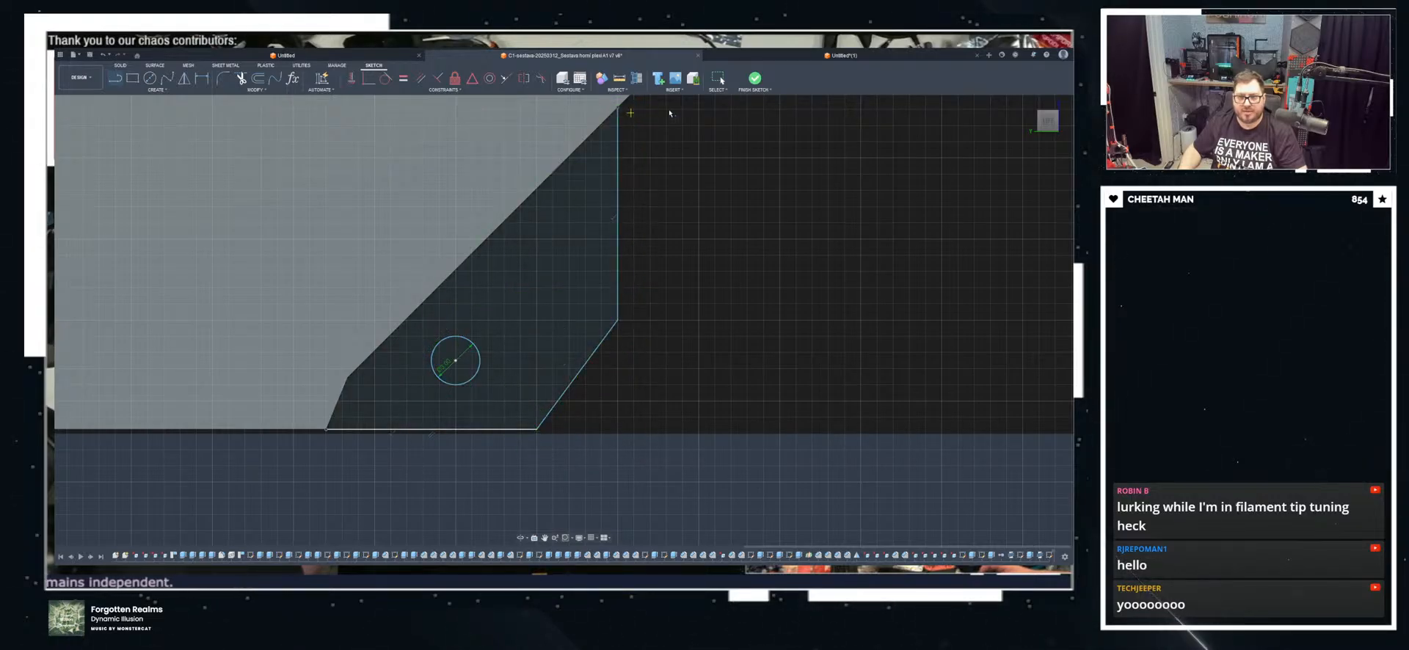
# Step: Finish the sketch and extrude the tab profile around the hole by -2 mm
pyautogui.click(755, 79)
pyautogui.click(494, 299)
pyautogui.moveTo(645, 271)
pyautogui.keyDown('shift'); pyautogui.mouseDown(button='middle')
pyautogui.moveTo(614, 282)
pyautogui.moveTo(267, 213)
pyautogui.moveTo(167, 157)
pyautogui.mouseUp(button='middle'); pyautogui.keyUp('shift')
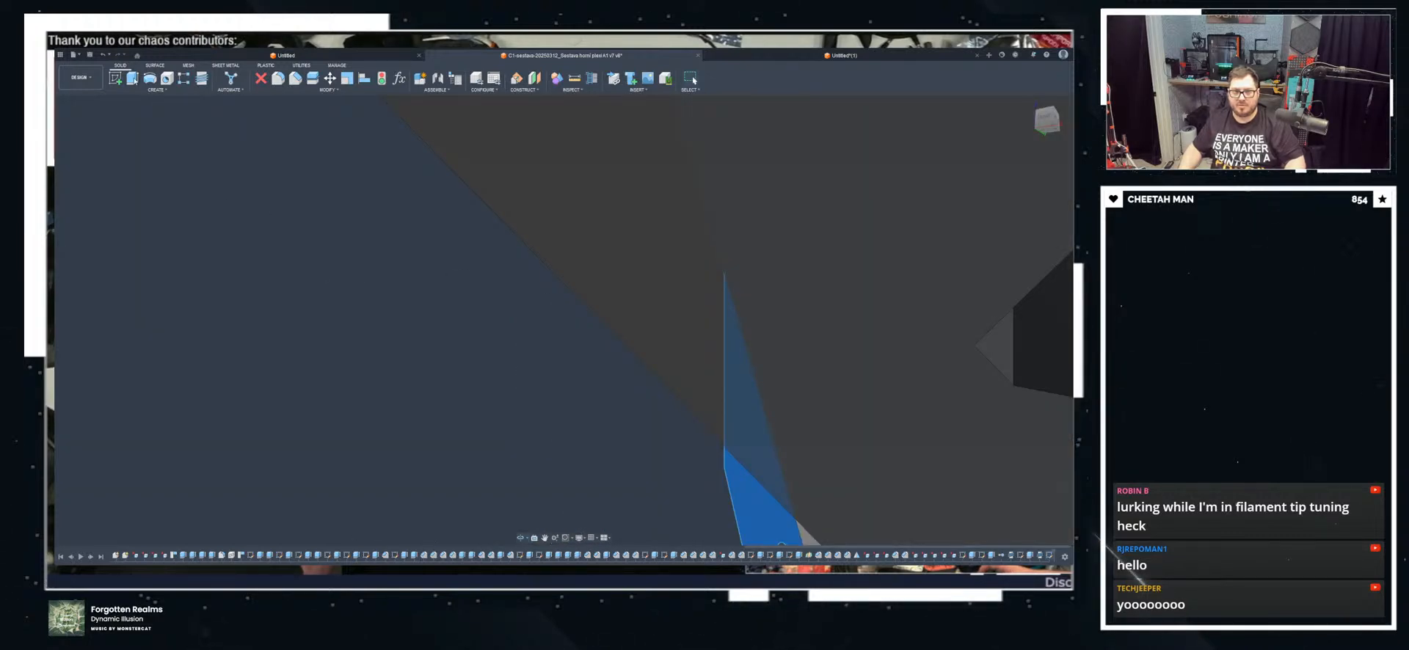
pyautogui.moveTo(618, 445); pyautogui.dragTo(451, 272, button='middle')
pyautogui.write('-2')
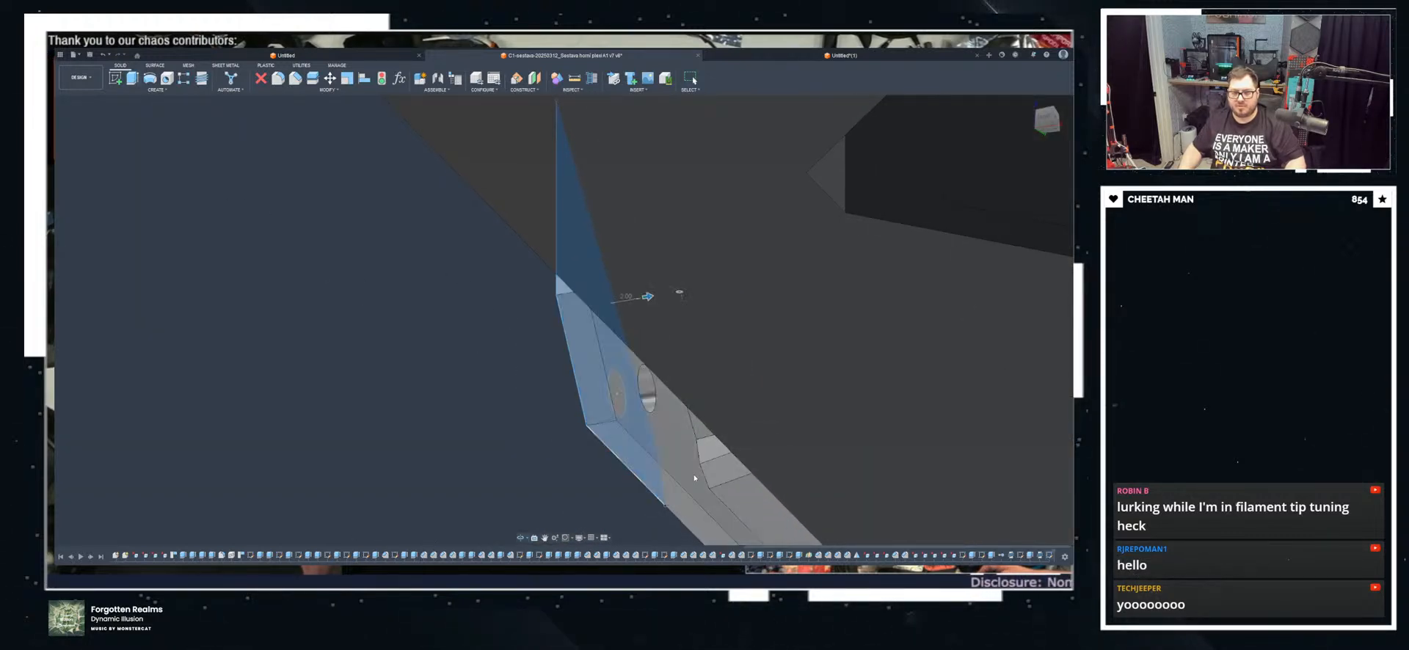
pyautogui.press('Return')
# Step: Add a thread to the hole in the end panel's new lower tab
pyautogui.keyDown('shift'); pyautogui.moveTo(667, 421); pyautogui.dragTo(744, 445, button='middle'); pyautogui.keyUp('shift')
pyautogui.scroll(-6, 769, 375)
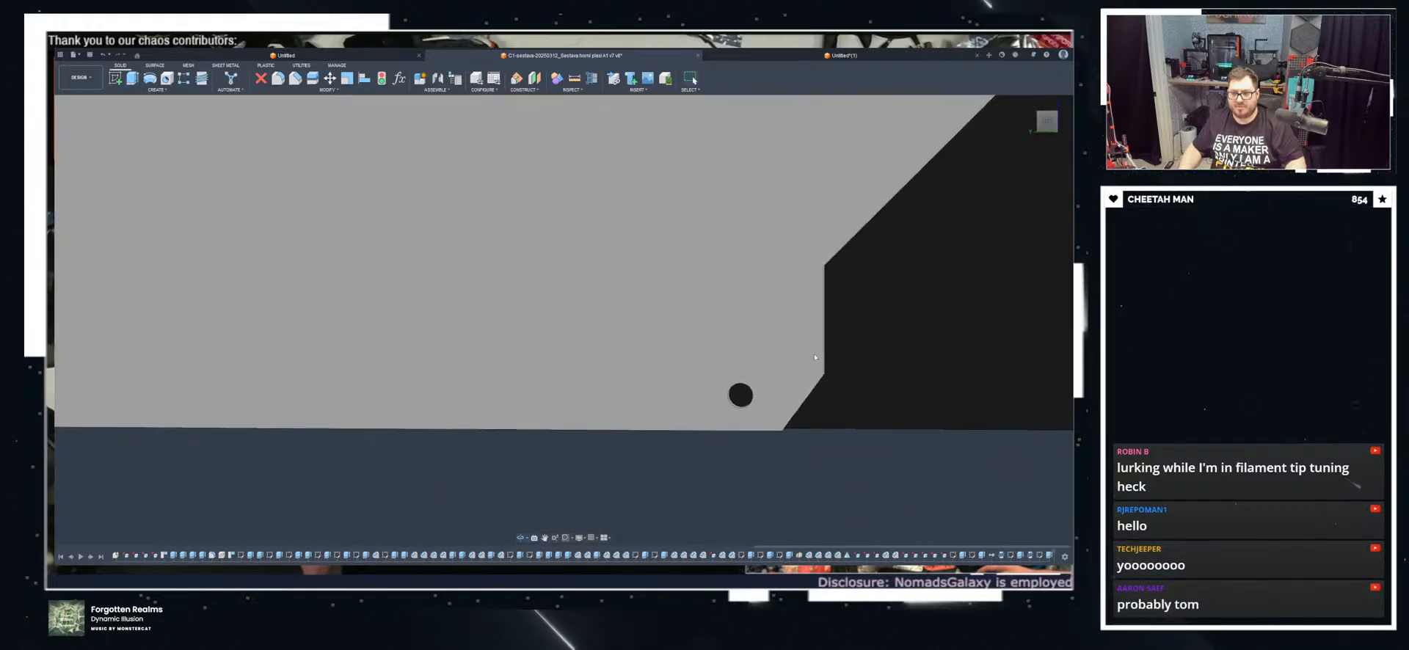
pyautogui.scroll(4, 810, 260)
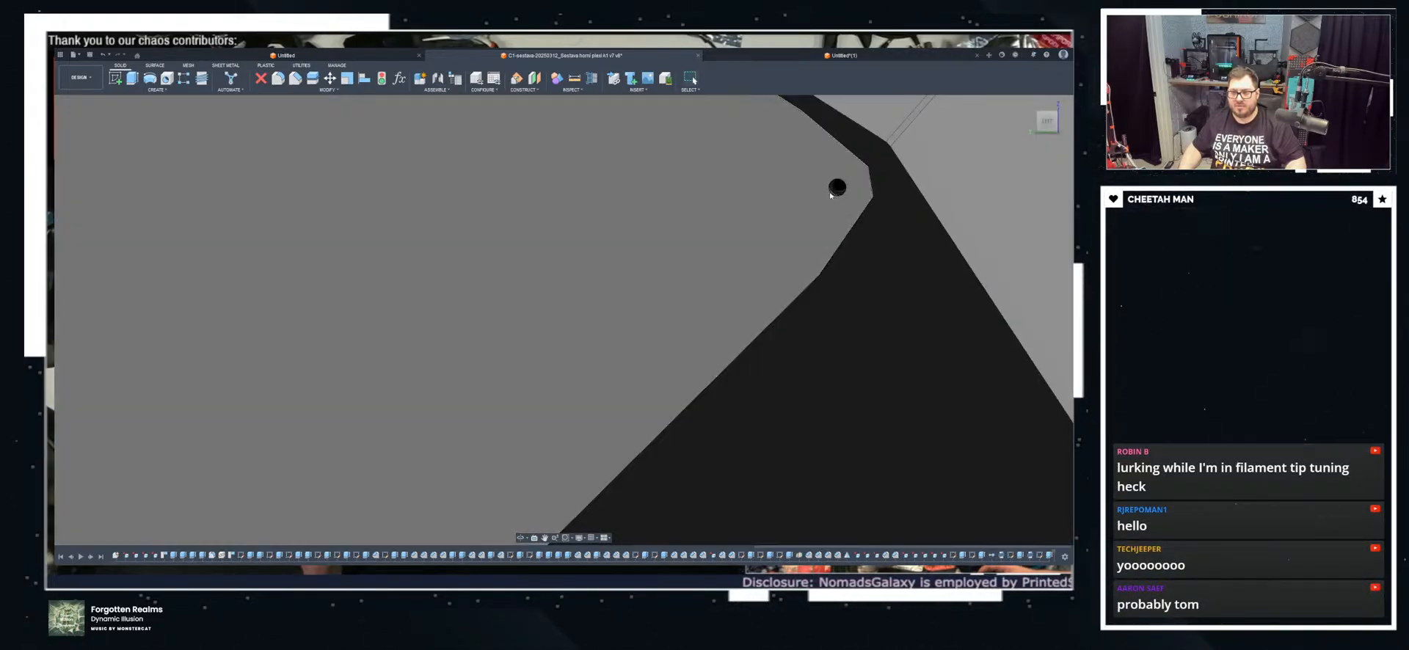
pyautogui.scroll(2, 830, 196)
pyautogui.scroll(-3, 723, 305)
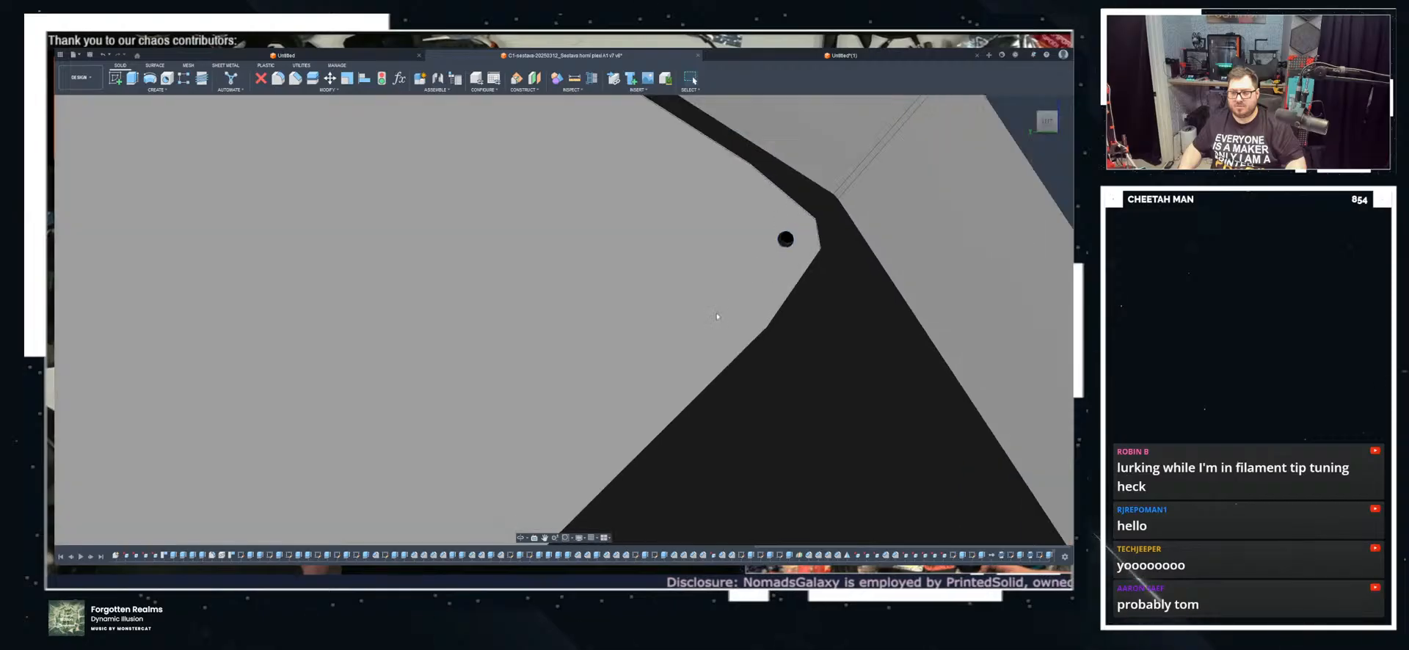
pyautogui.moveTo(717, 440); pyautogui.dragTo(830, 208, button='middle')
pyautogui.scroll(6, 582, 446)
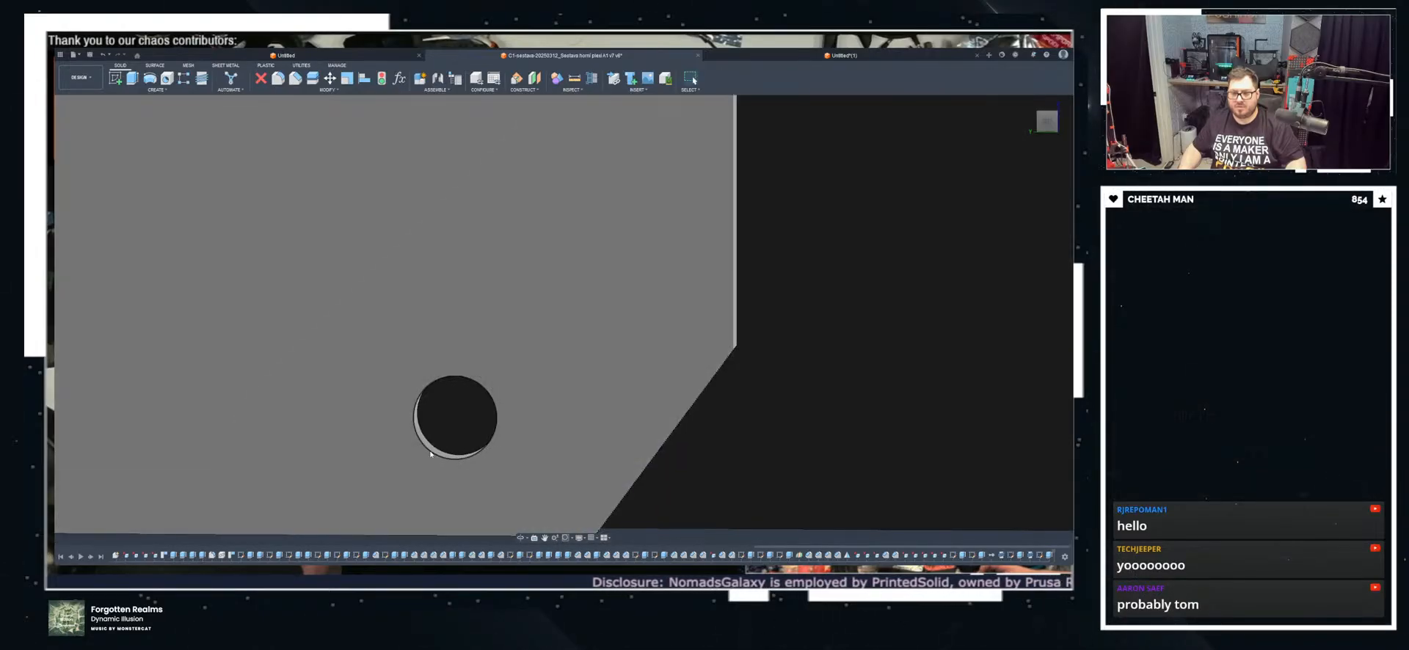
pyautogui.keyDown('shift'); pyautogui.moveTo(433, 454); pyautogui.dragTo(400, 470, button='middle'); pyautogui.keyUp('shift')
pyautogui.click(441, 434)
pyautogui.click(202, 76)
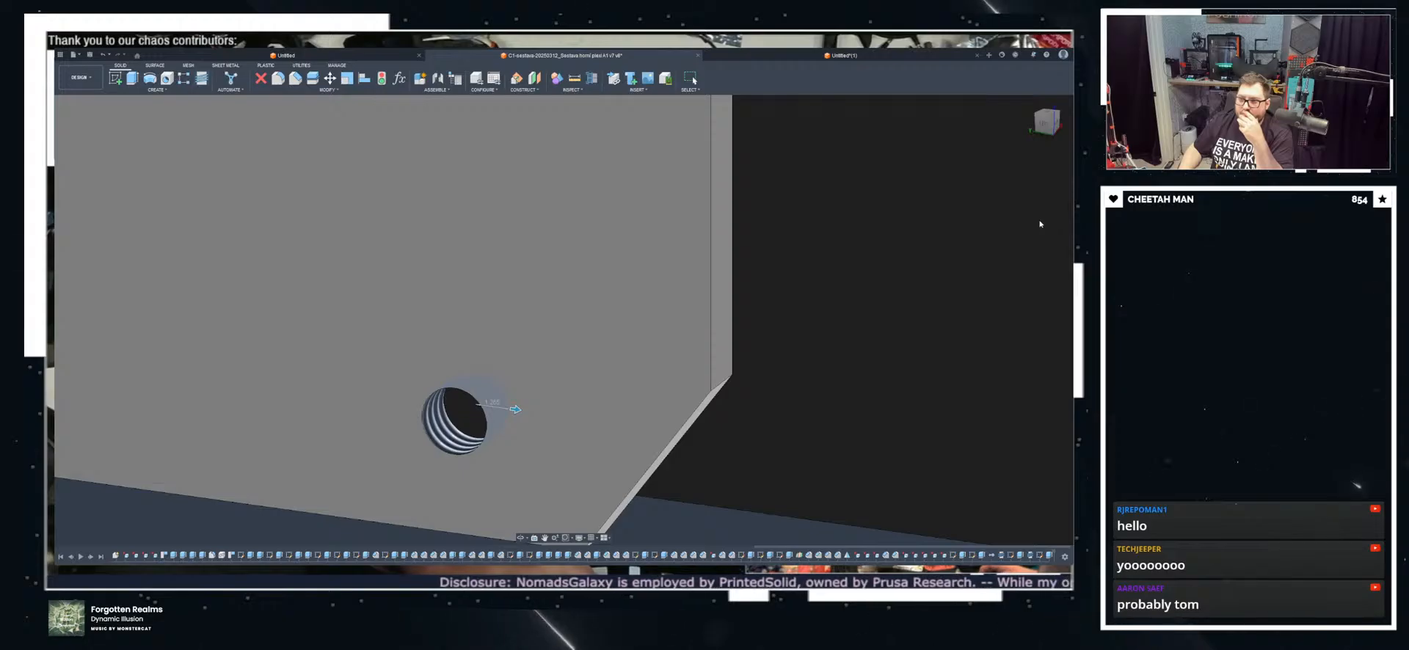
pyautogui.click(1032, 271)
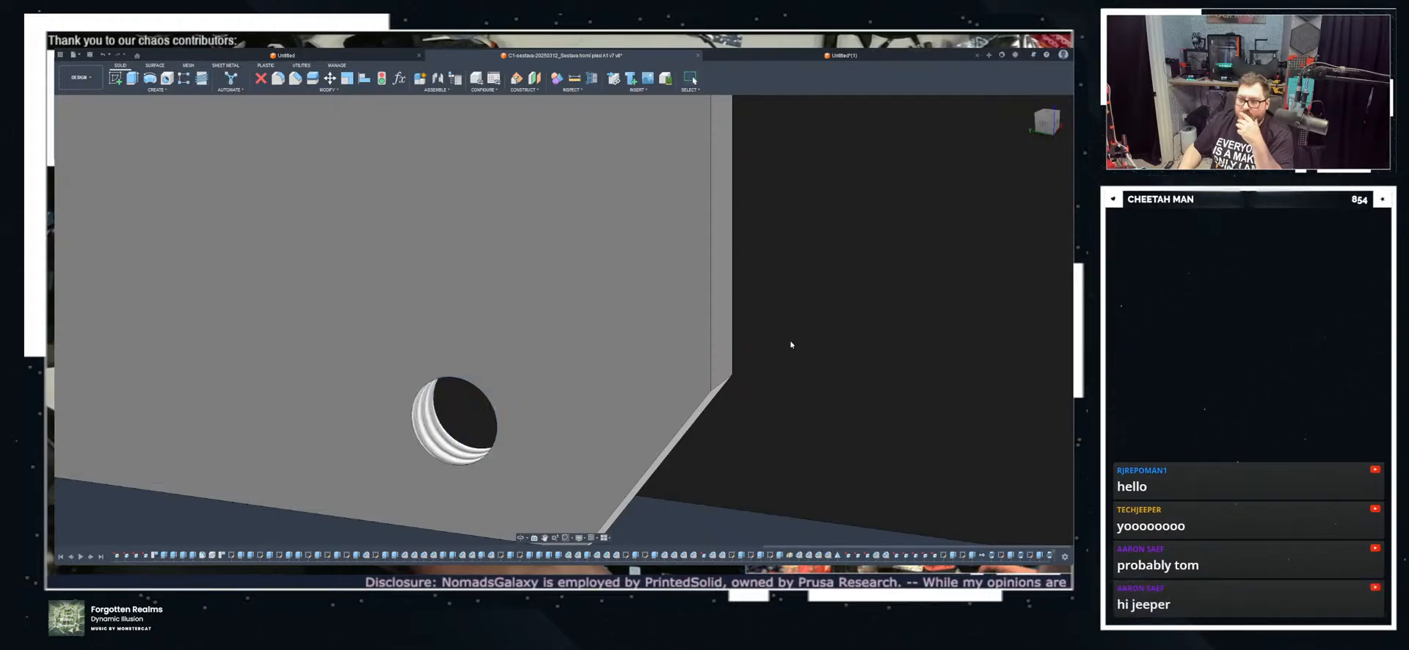
# Step: Start a sketch on the enclosure wall behind the lower tab and project the tab's hole circle onto it
pyautogui.scroll(-3, 632, 446)
pyautogui.keyDown('shift'); pyautogui.moveTo(773, 449); pyautogui.dragTo(778, 440, button='middle'); pyautogui.keyUp('shift')
pyautogui.click(704, 457)
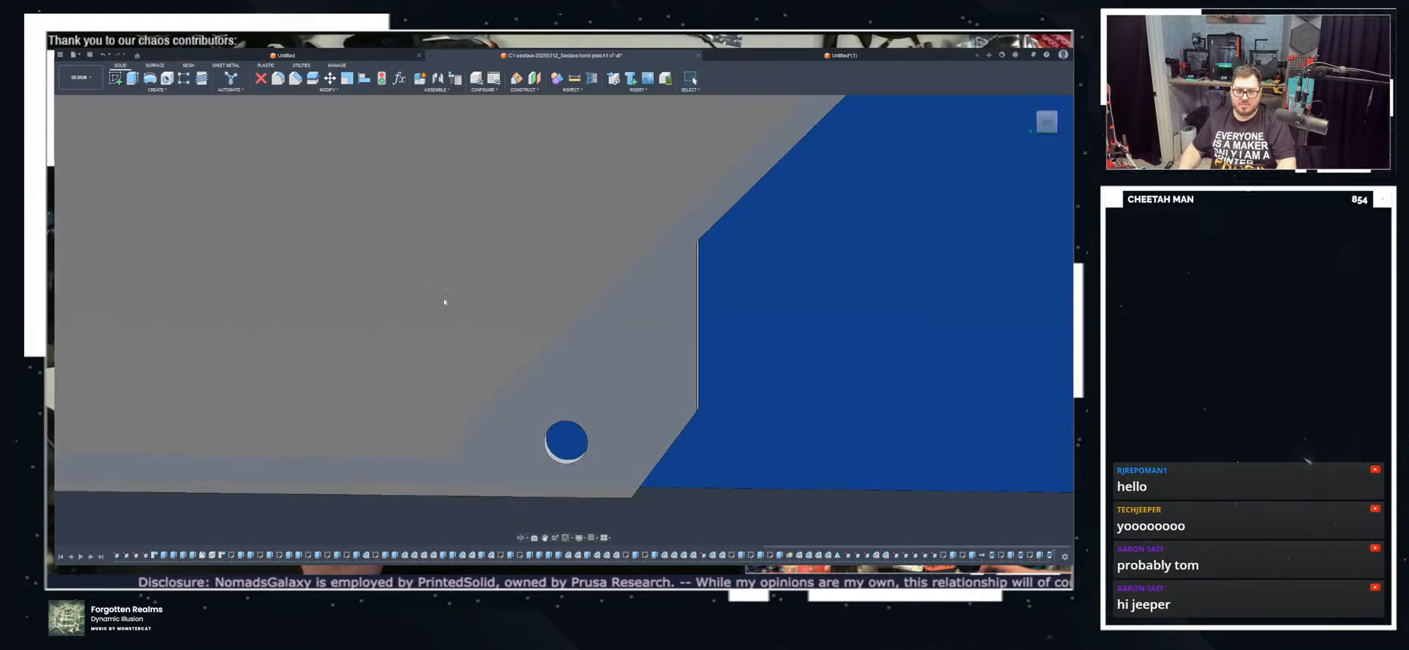
pyautogui.scroll(6, 226, 285)
pyautogui.scroll(1, 290, 424)
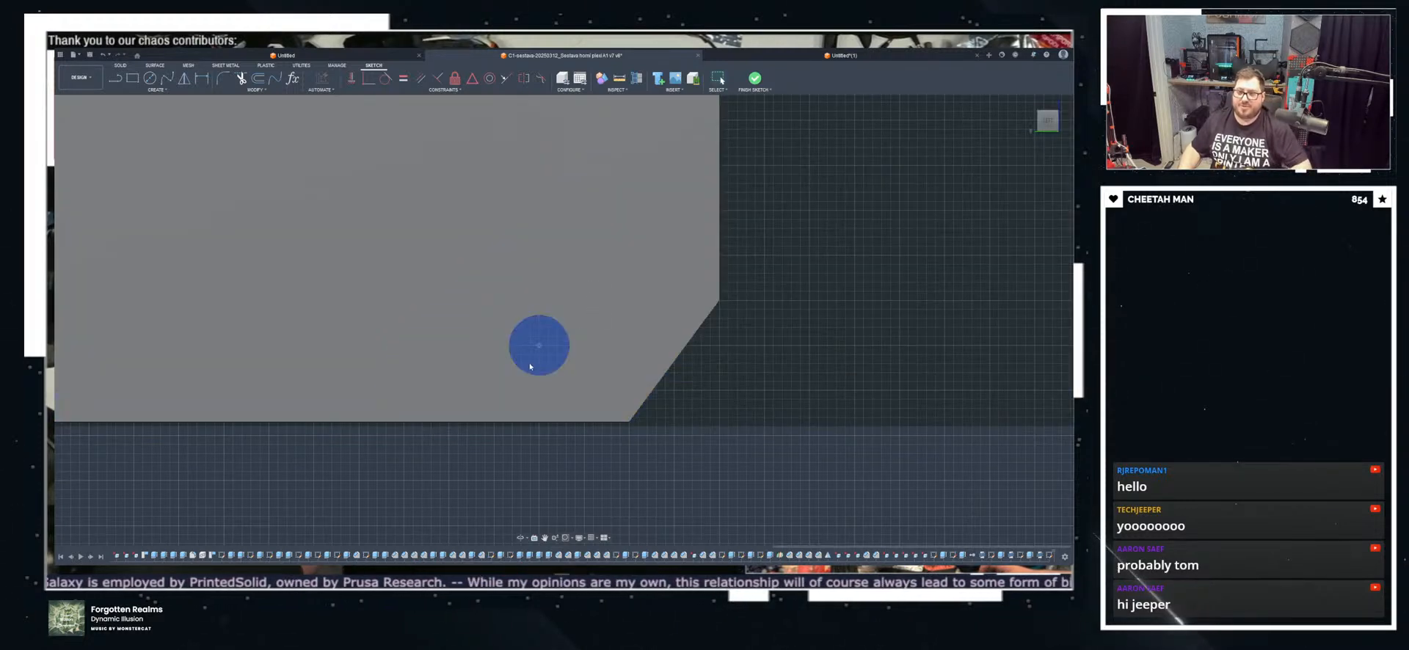
pyautogui.keyDown('shift'); pyautogui.moveTo(623, 371); pyautogui.dragTo(697, 363, button='middle'); pyautogui.keyUp('shift')
pyautogui.click(706, 331)
pyautogui.scroll(-3, 367, 151)
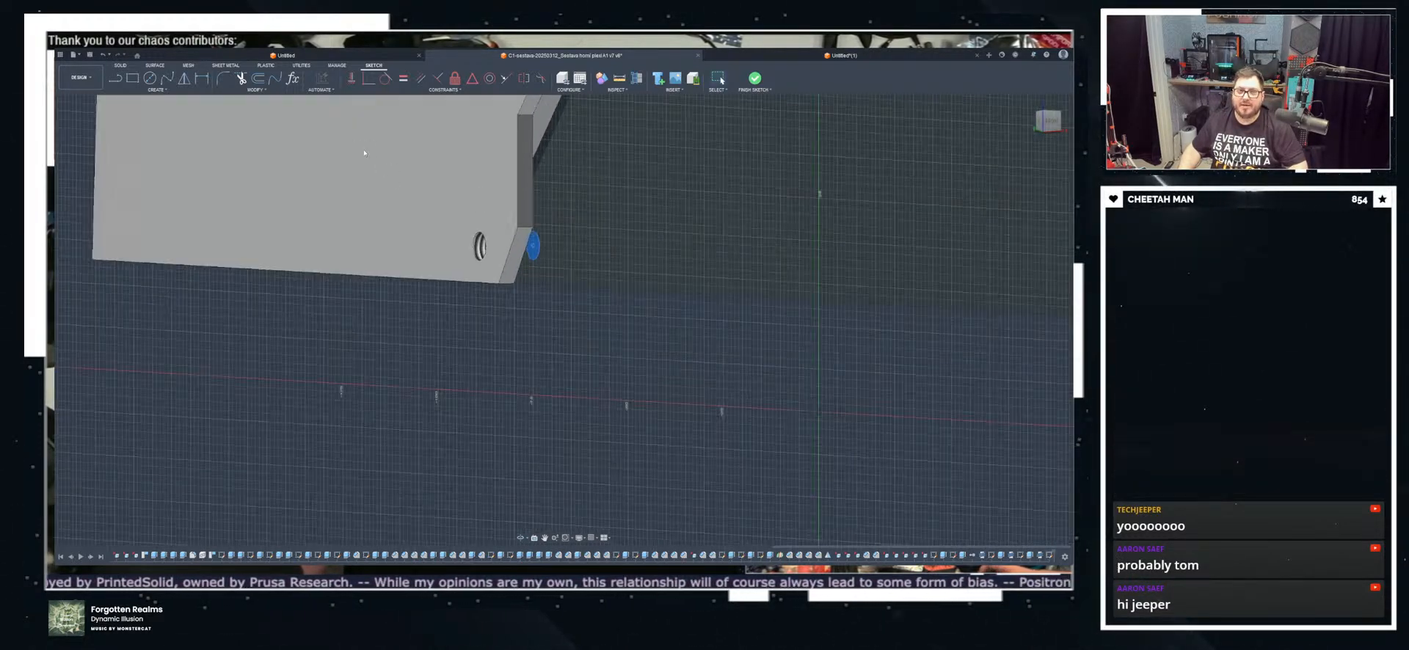
# Step: Finish the sketch and extrude the lower projected circle as a cut along the enclosure's length
pyautogui.click(755, 78)
pyautogui.click(130, 82)
pyautogui.scroll(-4, 495, 387)
pyautogui.keyDown('shift'); pyautogui.moveTo(541, 403); pyautogui.dragTo(887, 409, button='middle'); pyautogui.keyUp('shift')
pyautogui.scroll(-3, 612, 452)
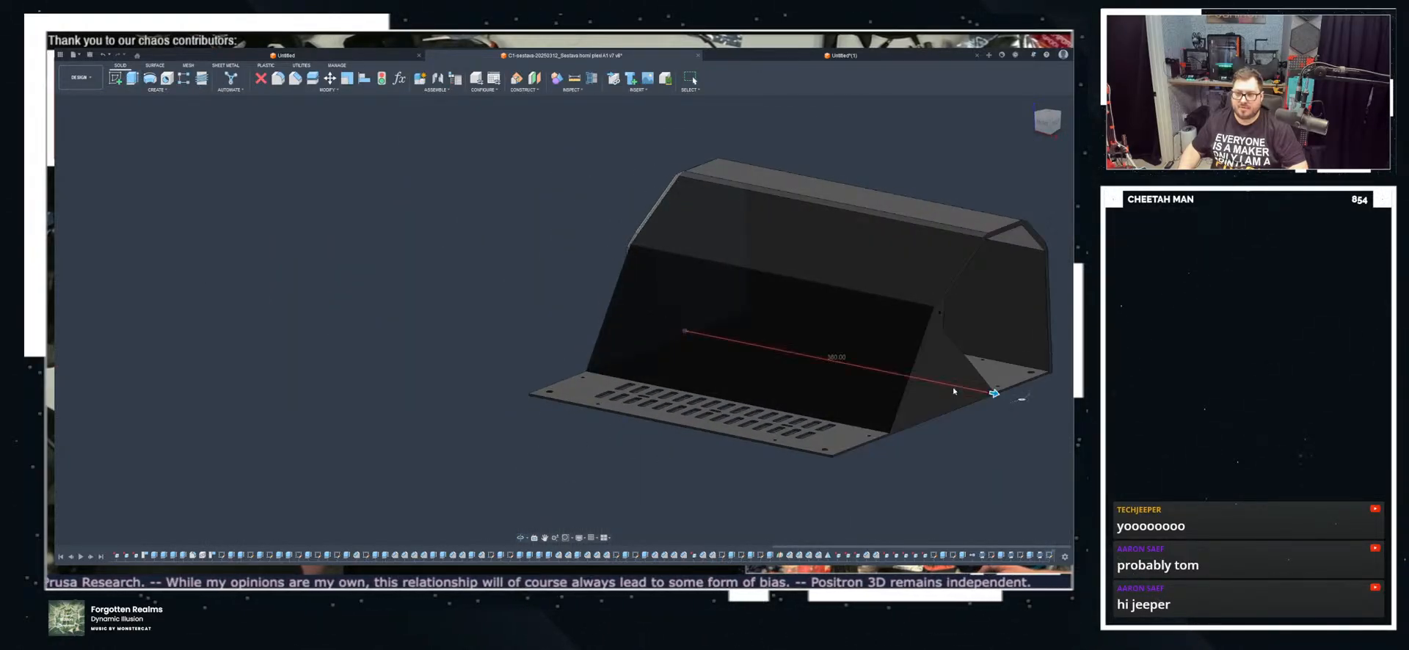
pyautogui.scroll(5, 1004, 403)
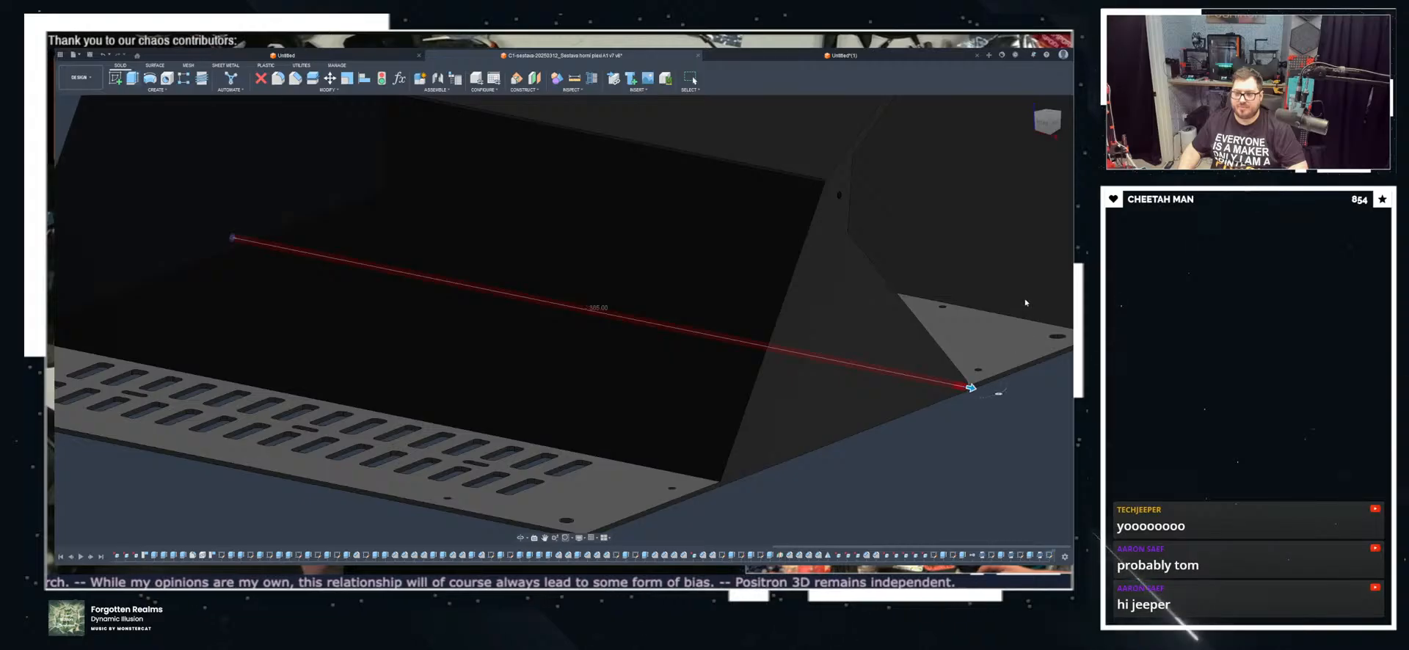
pyautogui.press('Return')
# Step: Add threads to the newly cut lower holes in the enclosure's walls
pyautogui.keyDown('shift'); pyautogui.moveTo(865, 484); pyautogui.dragTo(605, 377, button='middle'); pyautogui.keyUp('shift')
pyautogui.scroll(5, 571, 370)
pyautogui.moveTo(290, 431)
pyautogui.keyDown('shift'); pyautogui.mouseDown(button='middle')
pyautogui.moveTo(362, 340)
pyautogui.moveTo(344, 205)
pyautogui.mouseUp(button='middle'); pyautogui.keyUp('shift')
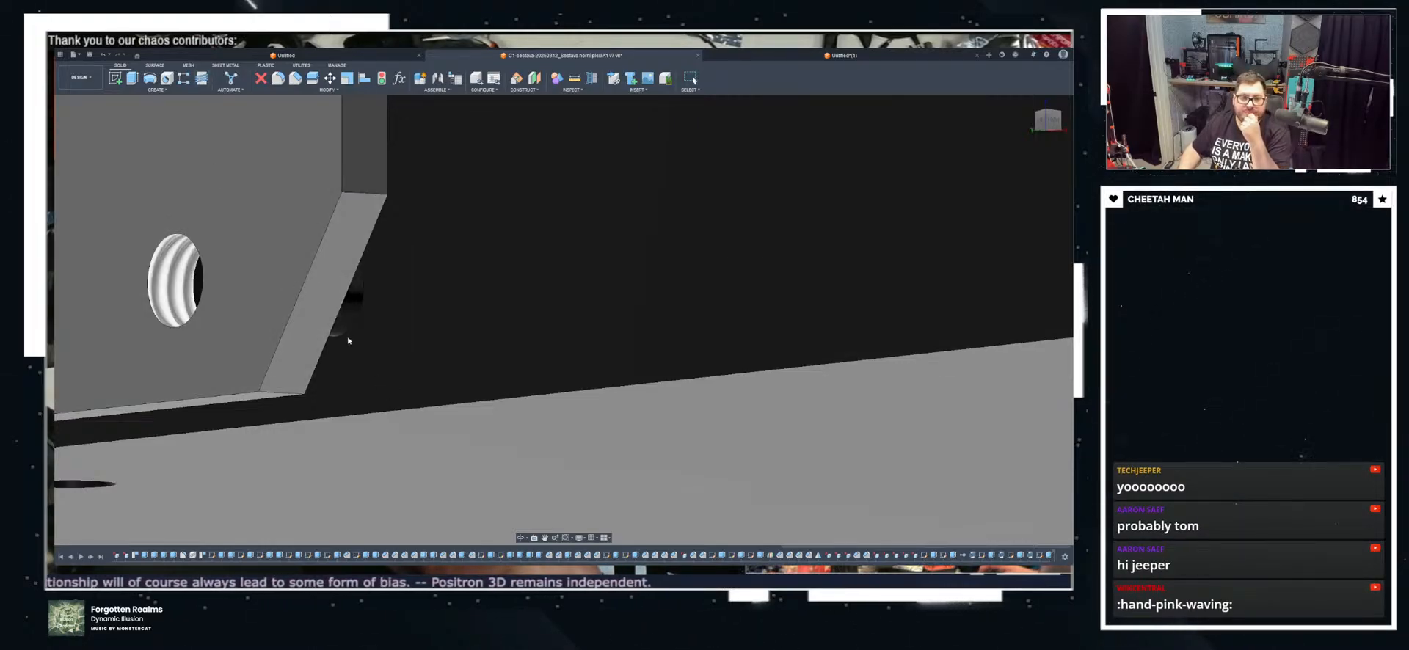
pyautogui.scroll(-10, 344, 328)
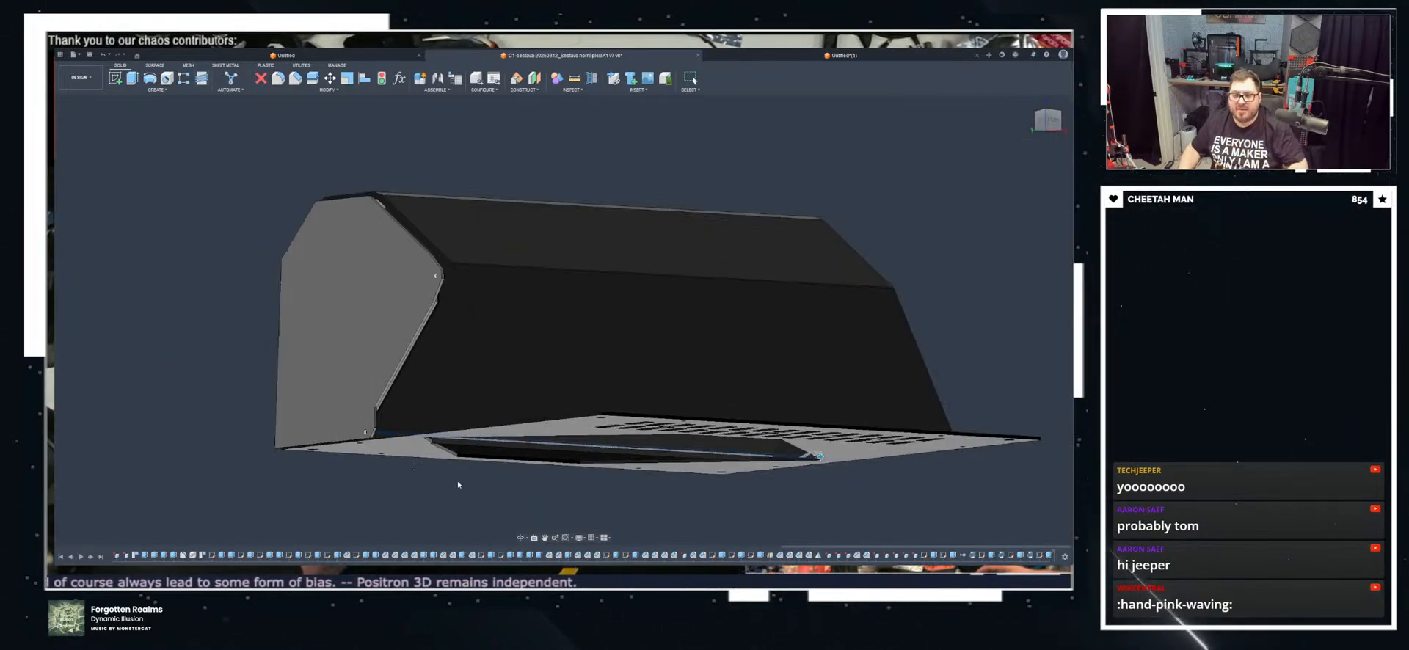
pyautogui.keyDown('shift'); pyautogui.moveTo(857, 497); pyautogui.dragTo(849, 382, button='middle'); pyautogui.keyUp('shift')
pyautogui.scroll(10, 848, 382)
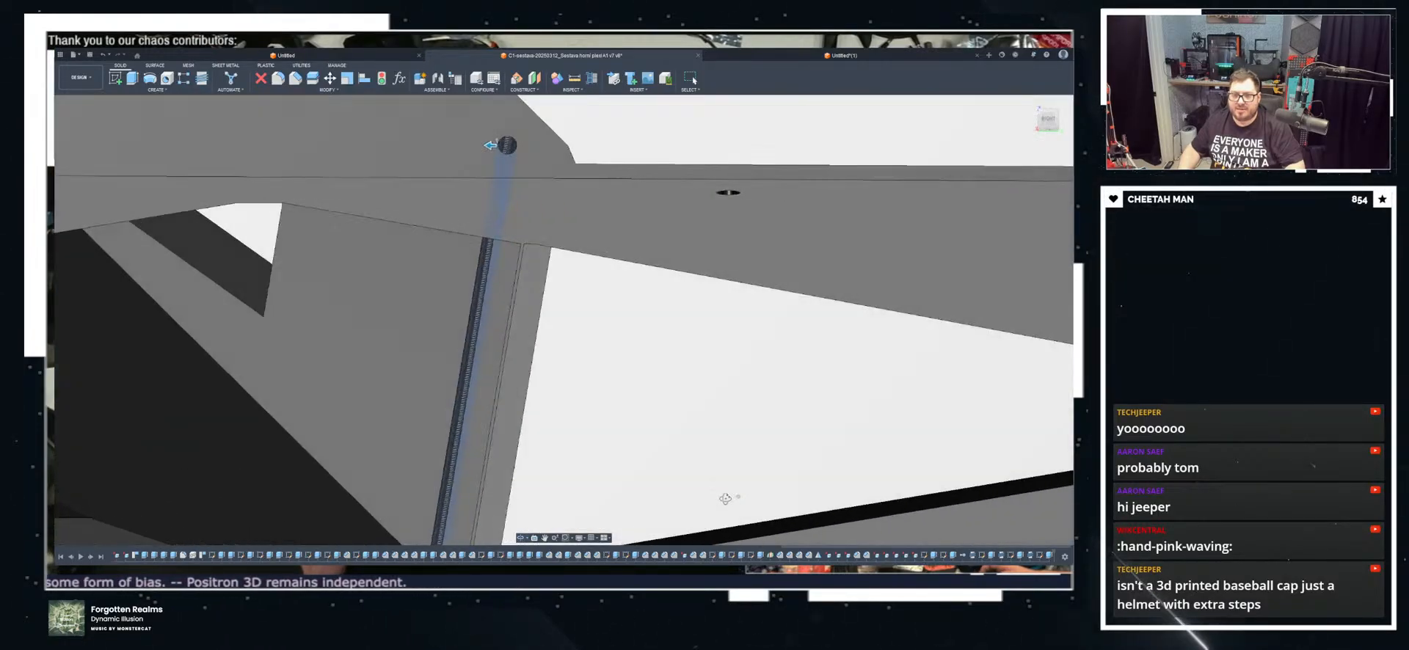
pyautogui.keyDown('shift'); pyautogui.moveTo(725, 499); pyautogui.dragTo(696, 476, button='middle'); pyautogui.keyUp('shift')
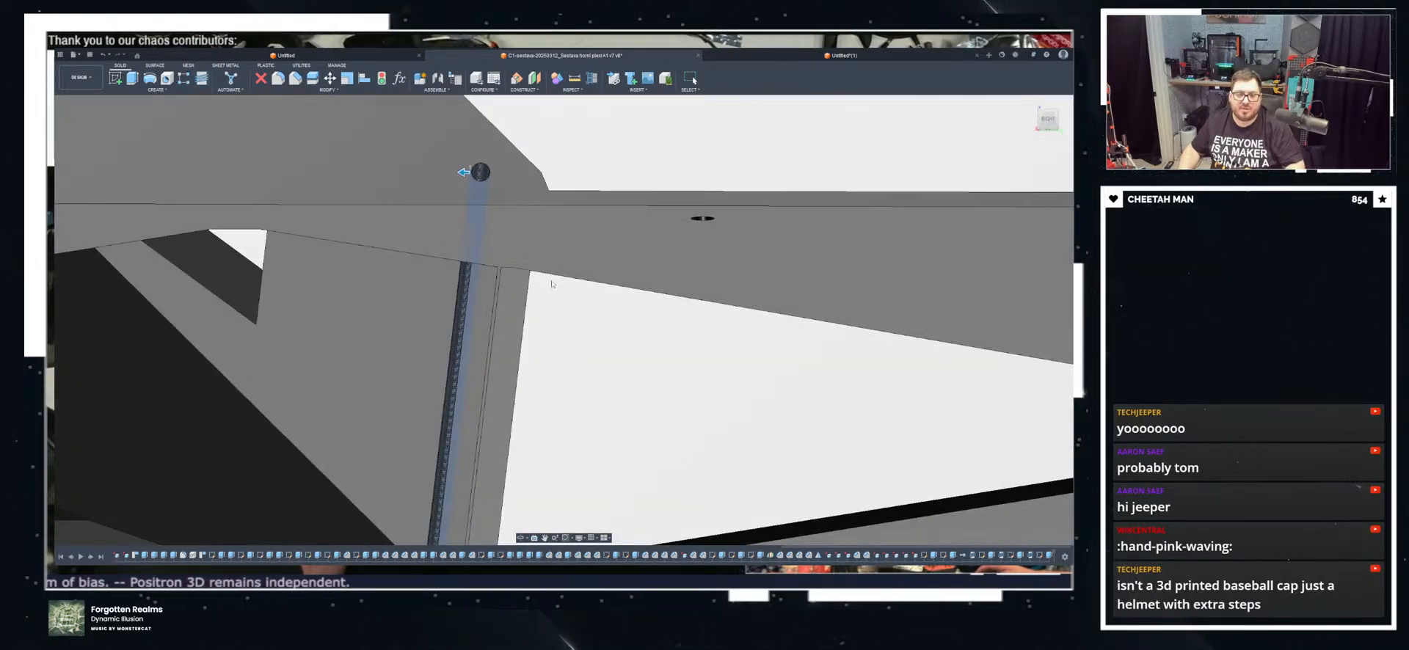
pyautogui.scroll(10, 477, 165)
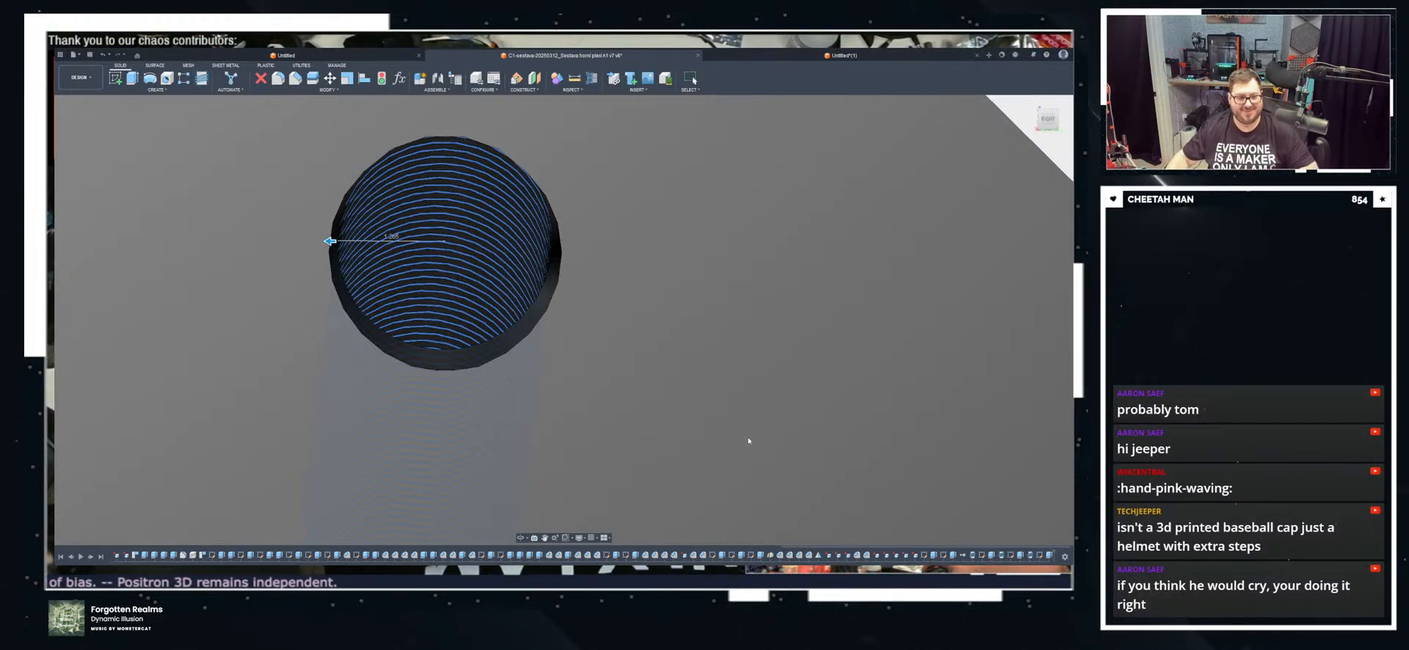
pyautogui.scroll(-3, 600, 382)
pyautogui.scroll(3, 566, 345)
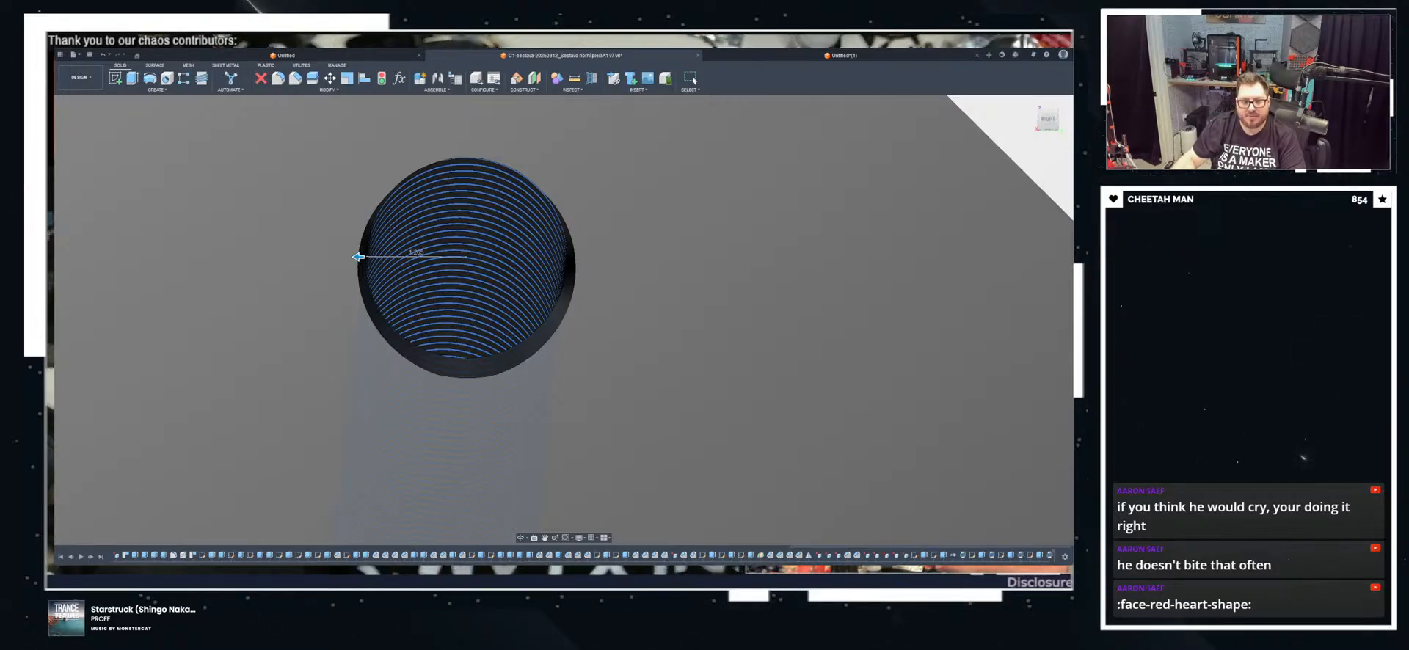
pyautogui.press('Escape')
# Step: Examine the upper and lower screw holes and the base openings from both ends of the enclosure
pyautogui.scroll(-8, 678, 405)
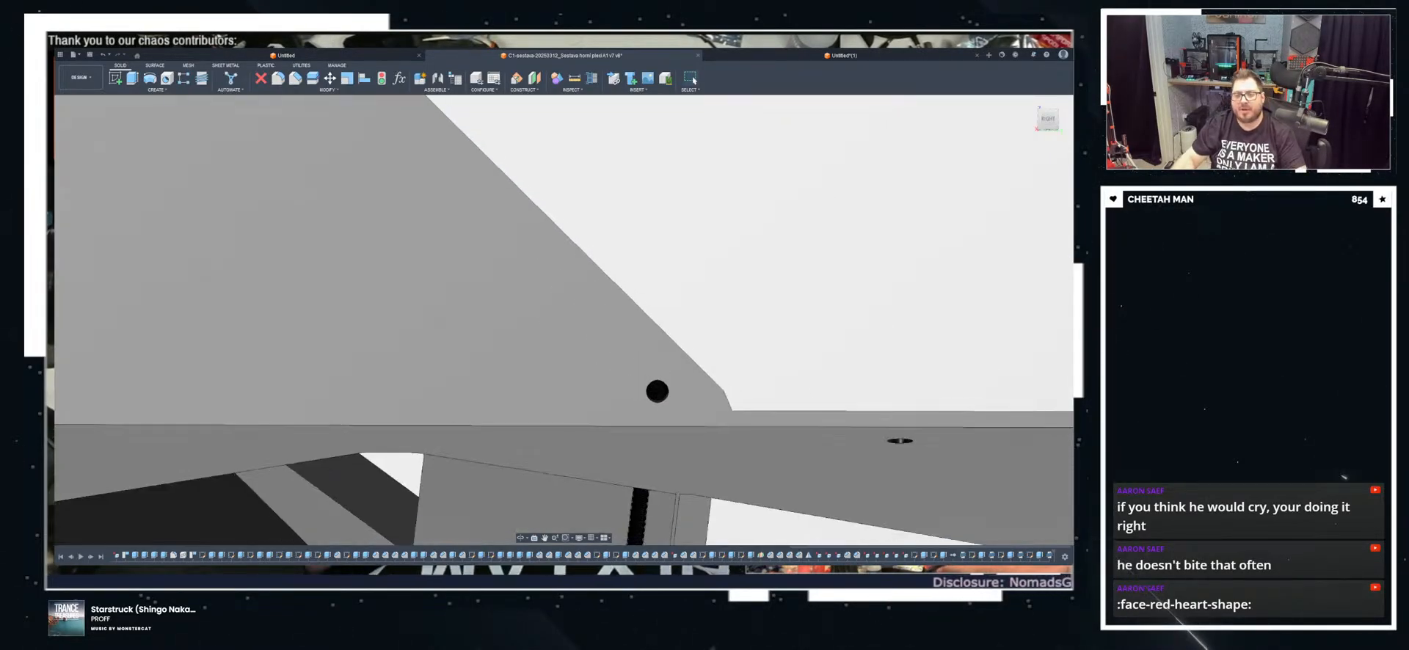
pyautogui.scroll(-5, 649, 402)
pyautogui.moveTo(649, 399)
pyautogui.keyDown('shift'); pyautogui.mouseDown(button='middle')
pyautogui.moveTo(648, 440)
pyautogui.moveTo(519, 437)
pyautogui.moveTo(651, 414)
pyautogui.mouseUp(button='middle'); pyautogui.keyUp('shift')
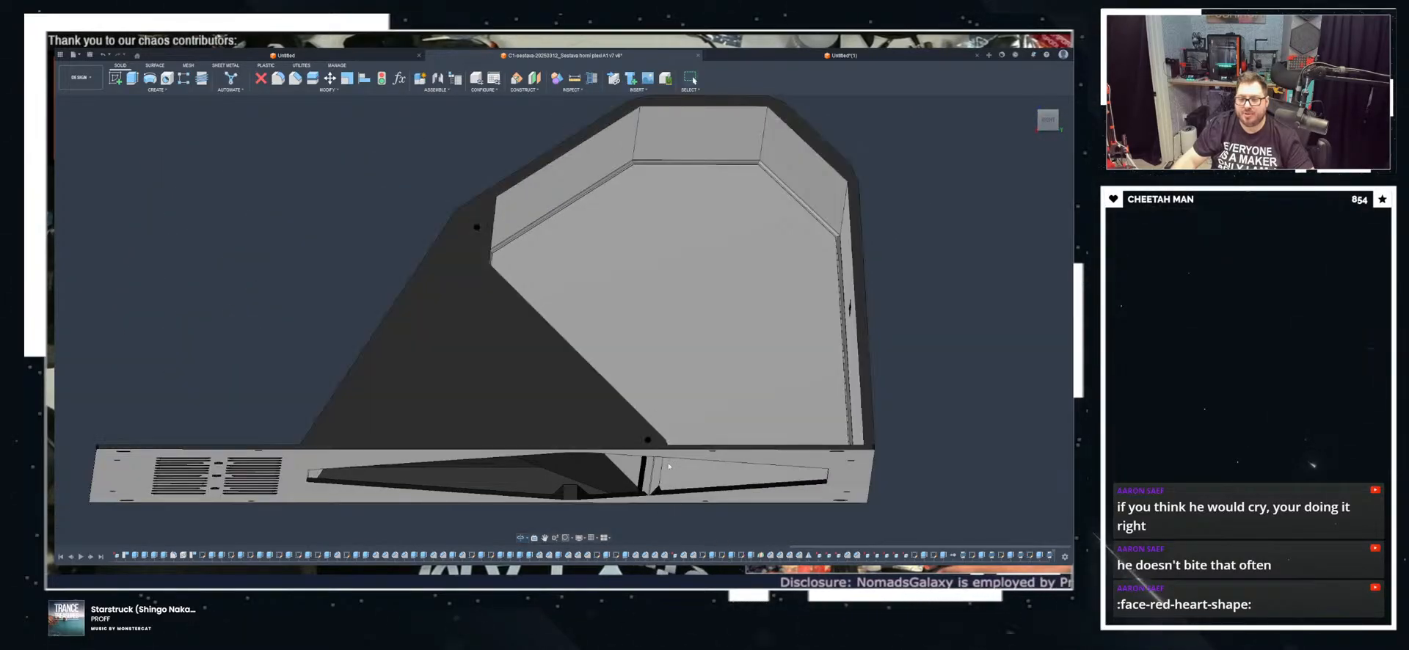
pyautogui.scroll(7, 646, 499)
pyautogui.keyDown('shift'); pyautogui.moveTo(613, 464); pyautogui.dragTo(776, 460, button='middle'); pyautogui.keyUp('shift')
pyautogui.scroll(-6, 616, 463)
pyautogui.scroll(7, 679, 458)
pyautogui.scroll(-4, 677, 456)
pyautogui.scroll(-3, 690, 468)
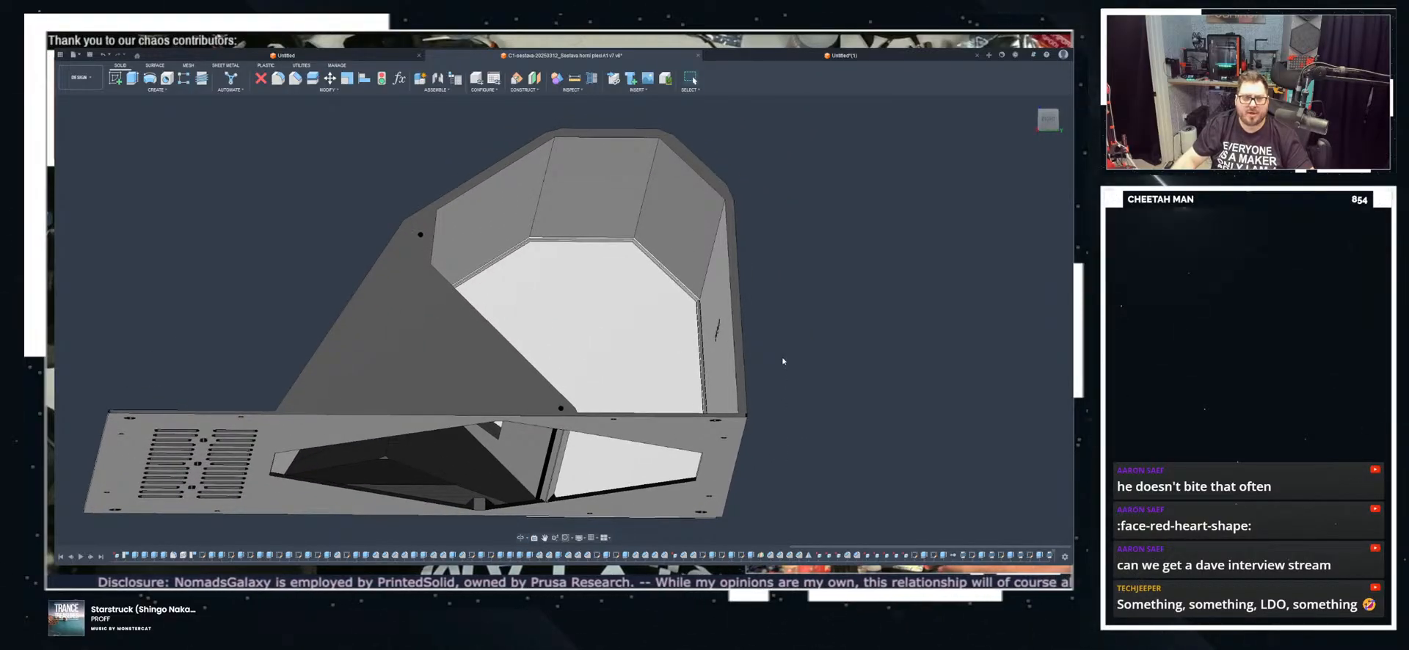
pyautogui.keyDown('shift'); pyautogui.moveTo(795, 314); pyautogui.dragTo(789, 393, button='middle'); pyautogui.keyUp('shift')
pyautogui.keyDown('shift'); pyautogui.moveTo(194, 144); pyautogui.dragTo(704, 271, button='middle'); pyautogui.keyUp('shift')
pyautogui.scroll(3, 405, 299)
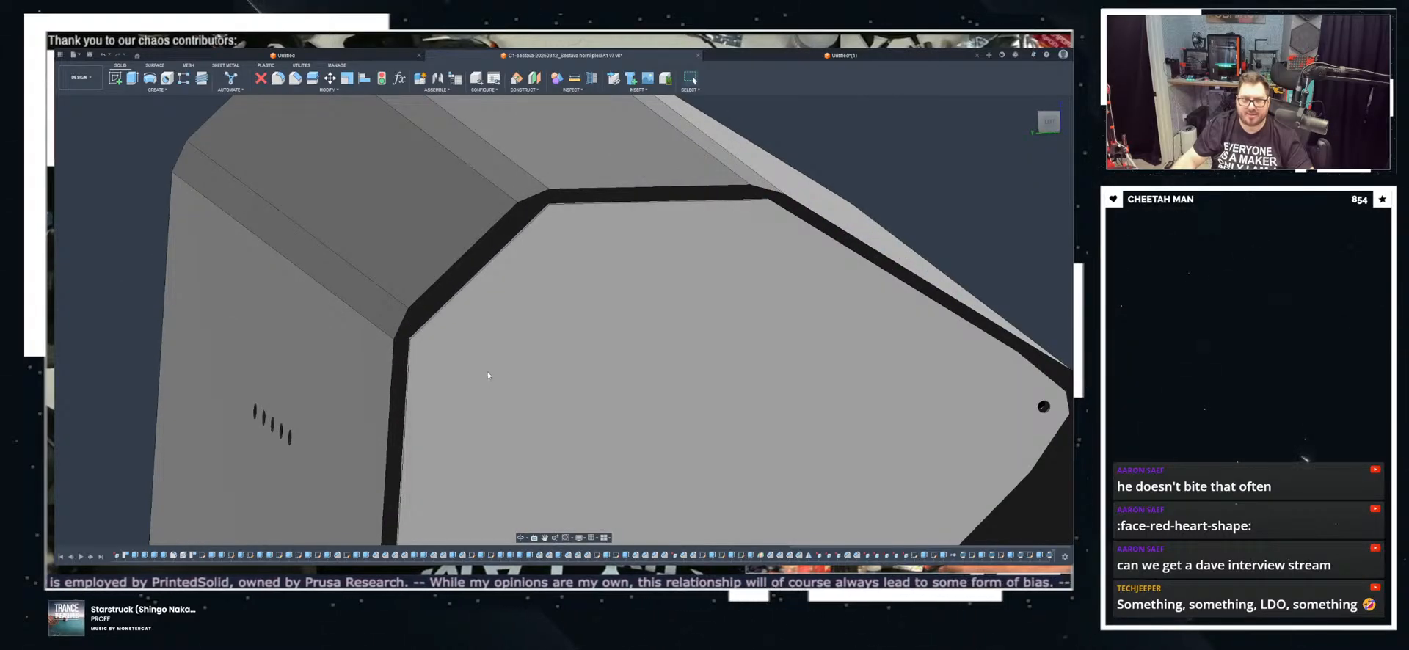
# Step: Start a new sketch on the end panel's outer face
pyautogui.click(488, 375)
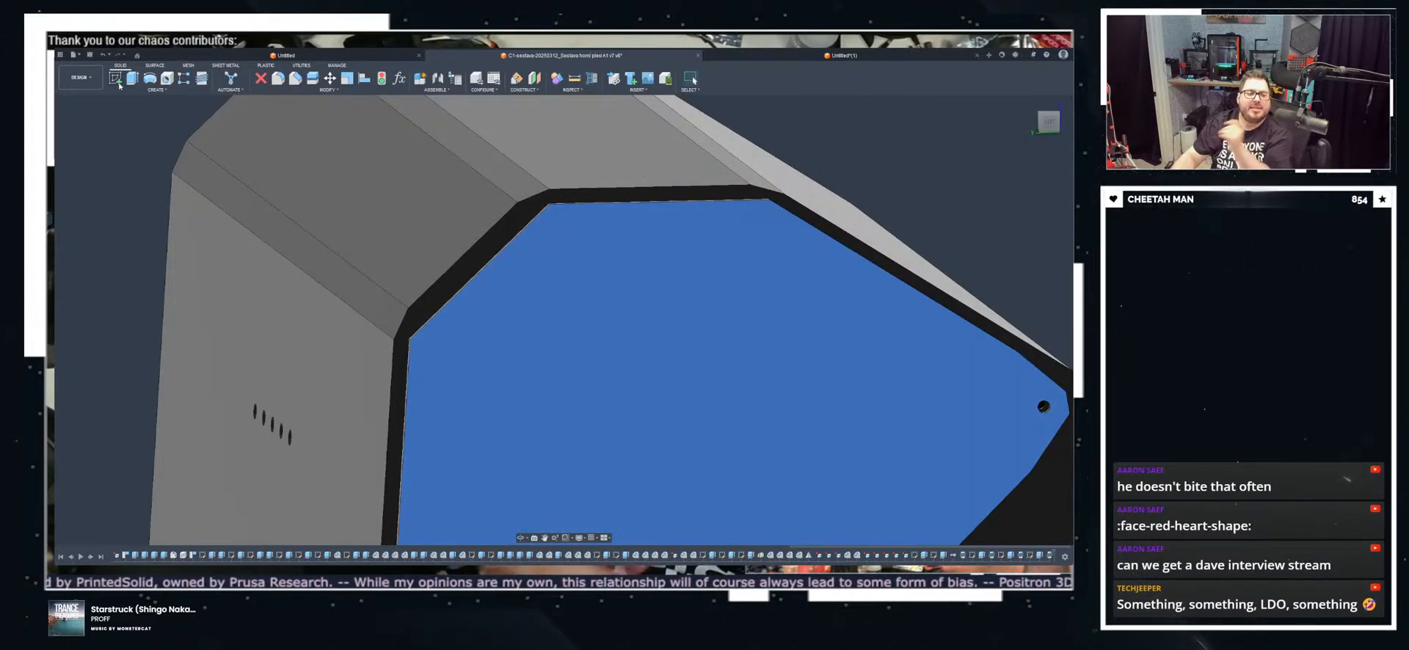
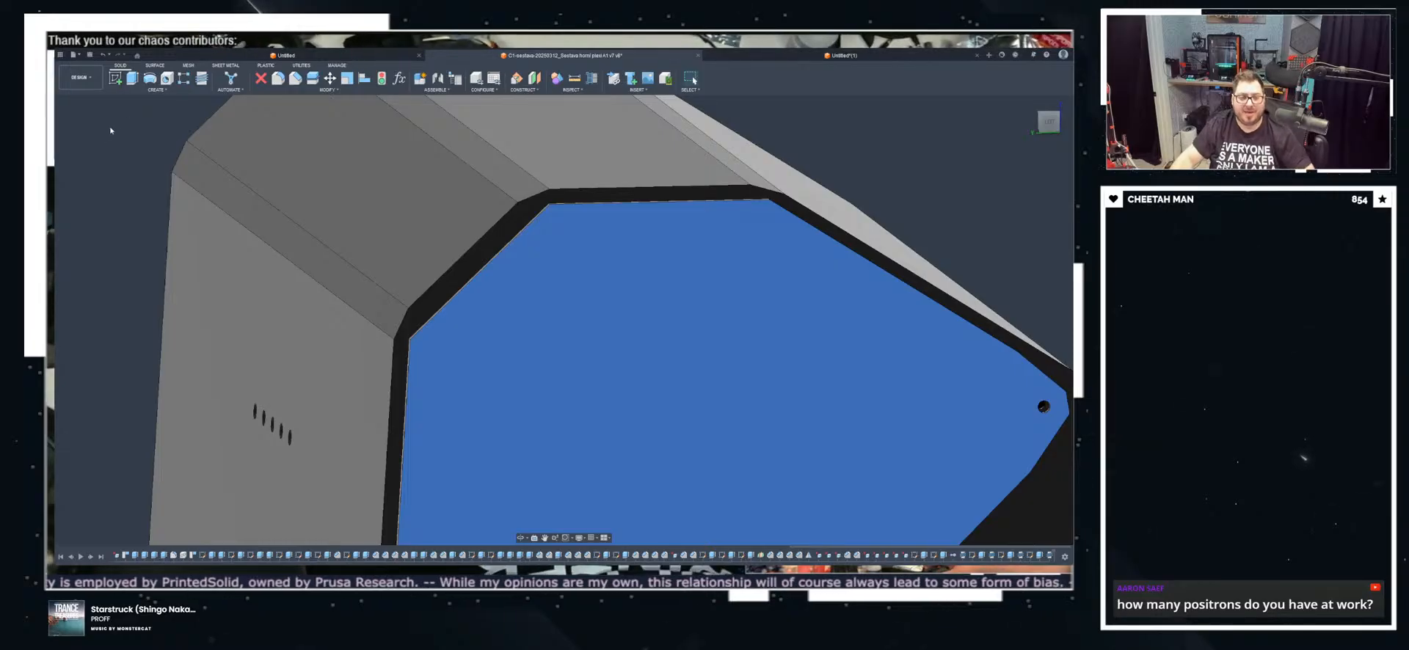
pyautogui.keyDown('shift'); pyautogui.moveTo(165, 142); pyautogui.dragTo(562, 376, button='middle'); pyautogui.keyUp('shift')
pyautogui.scroll(3, 563, 376)
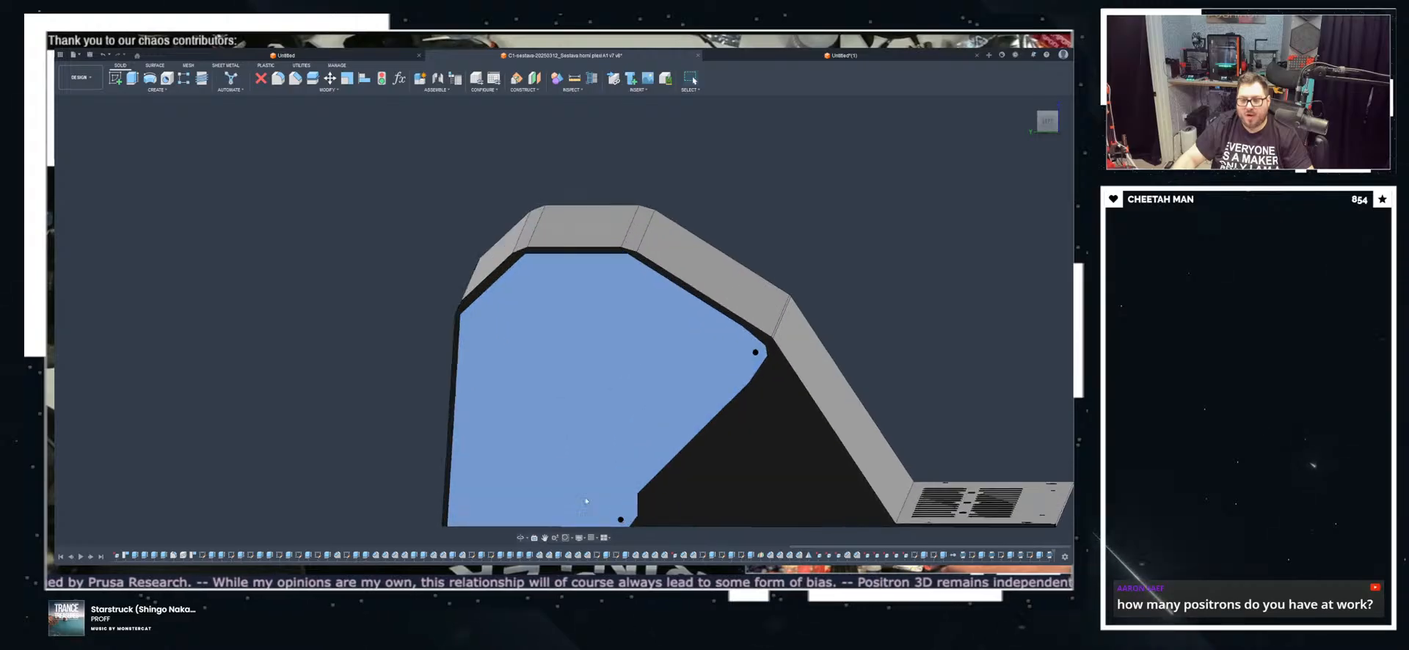
pyautogui.scroll(3, 496, 302)
pyautogui.scroll(3, 490, 301)
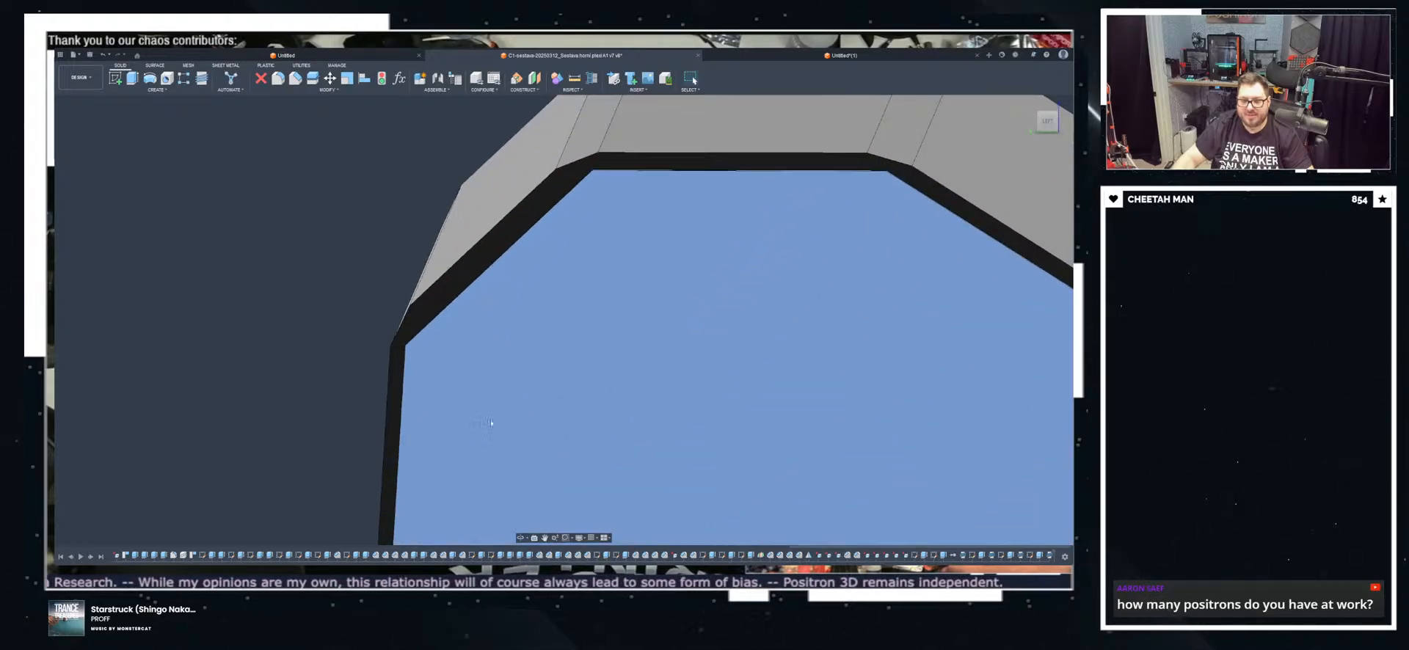
pyautogui.scroll(-3, 481, 438)
pyautogui.click(517, 403)
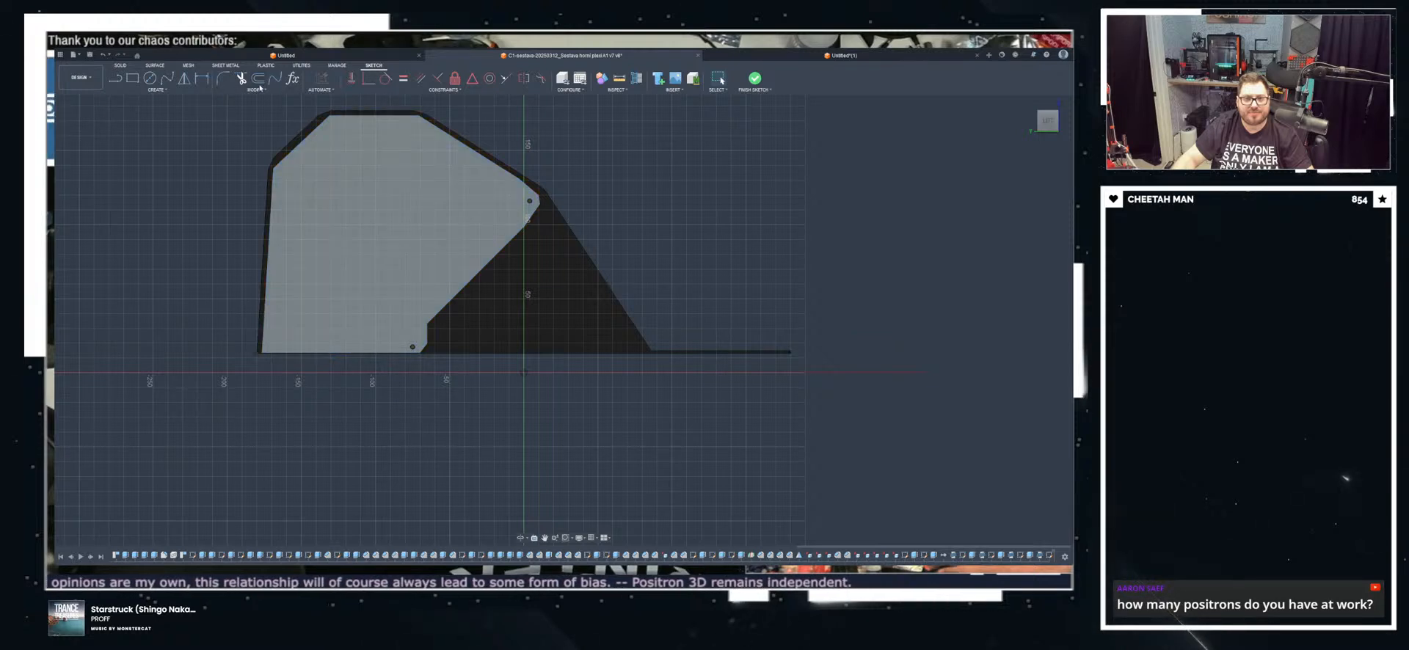
pyautogui.scroll(5, 271, 145)
pyautogui.moveTo(294, 127); pyautogui.dragTo(305, 276, button='middle')
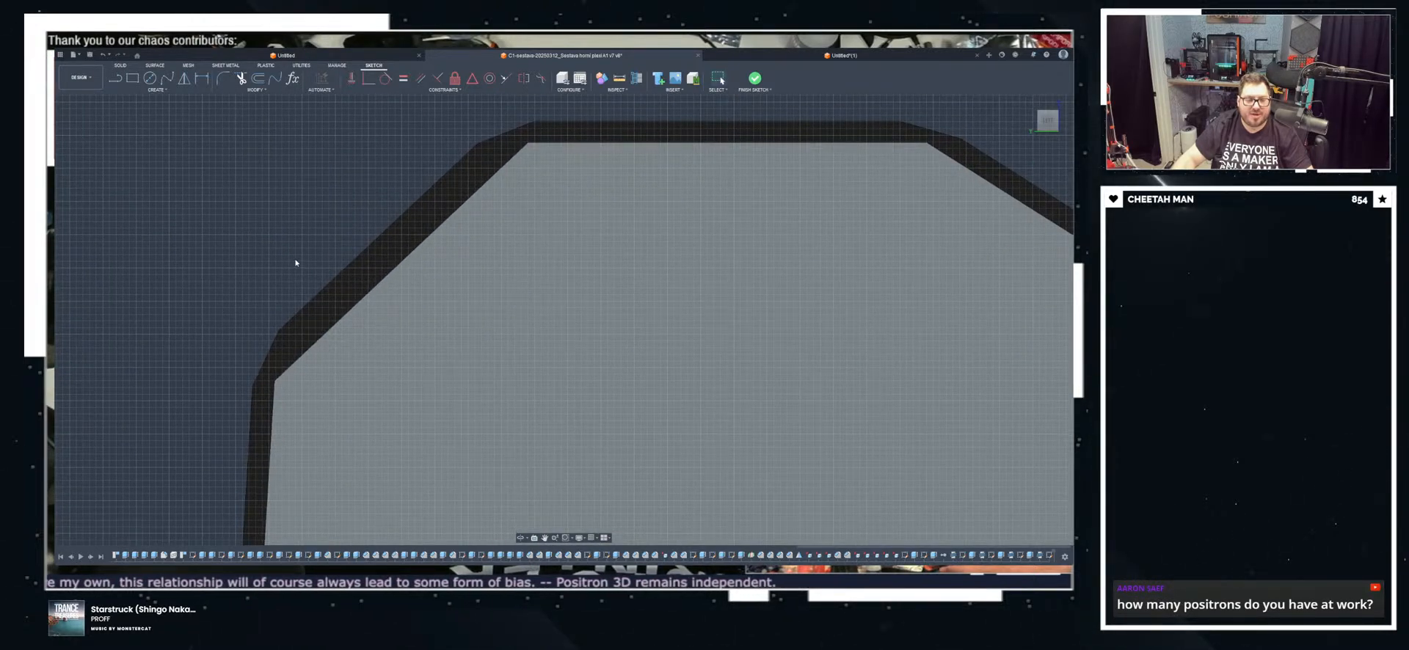
pyautogui.click(112, 78)
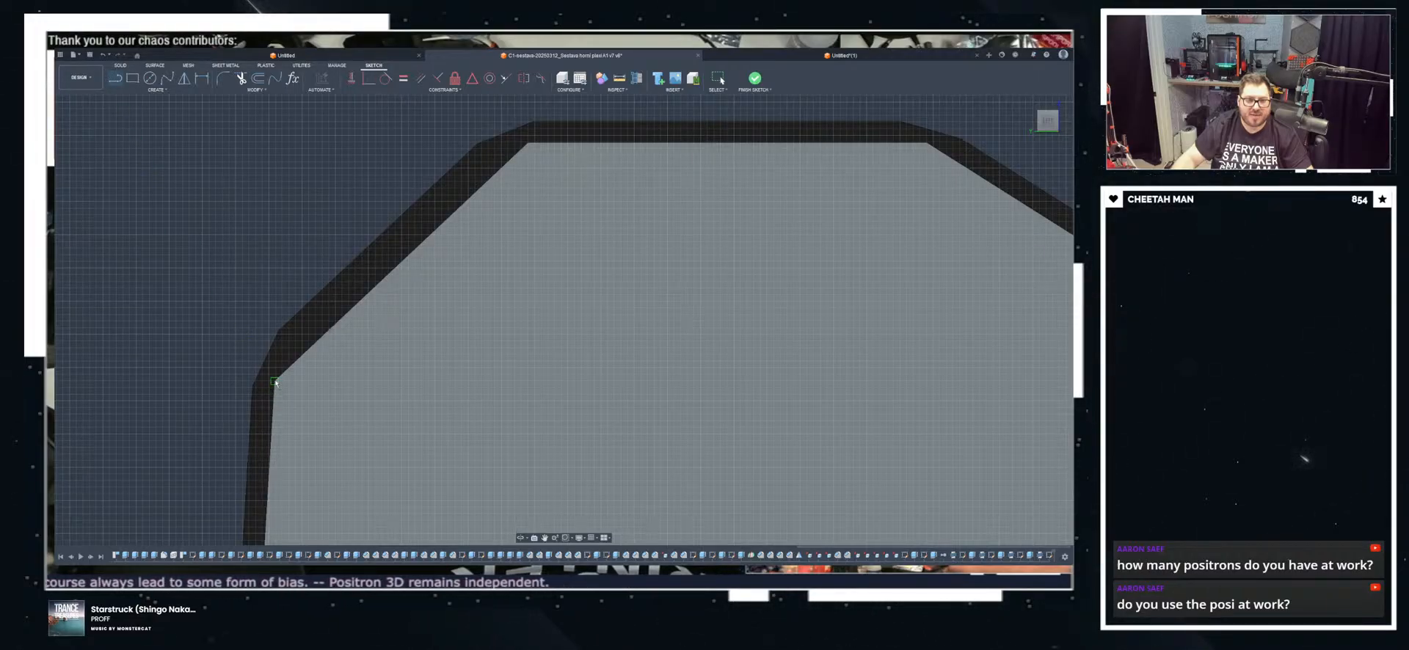
pyautogui.press('Escape')
pyautogui.moveTo(292, 187); pyautogui.dragTo(295, 224, button='middle')
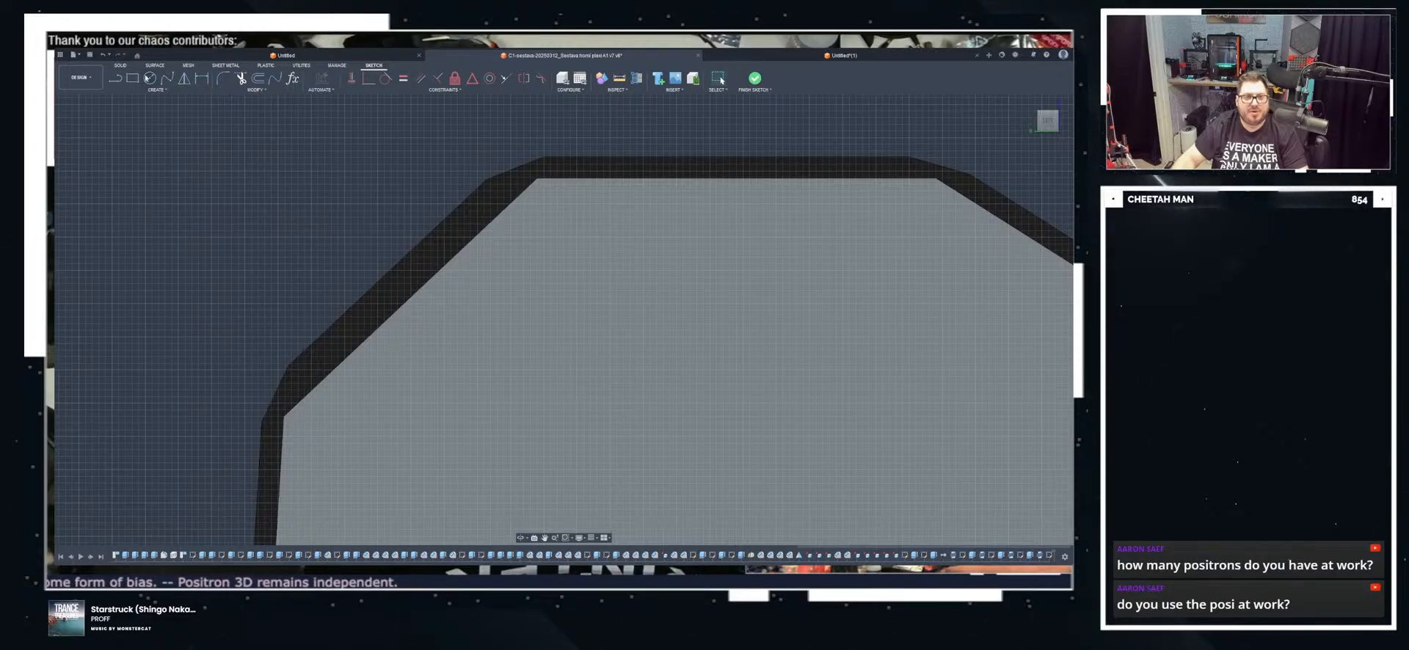
pyautogui.click(122, 79)
pyautogui.click(284, 416)
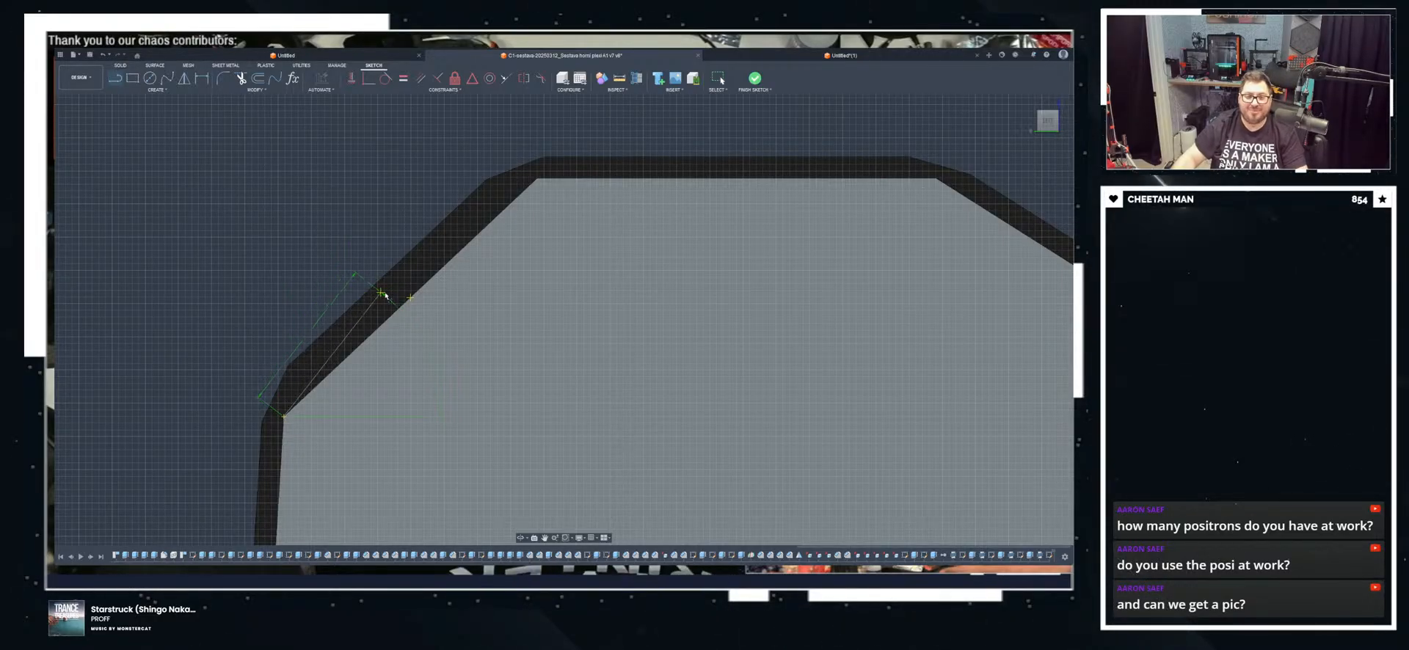
pyautogui.press('Escape')
# Step: Sketch a small screw-hole circle over the enclosure's upper sloped wall, about midway along it
pyautogui.scroll(3, 397, 295)
pyautogui.click(150, 78)
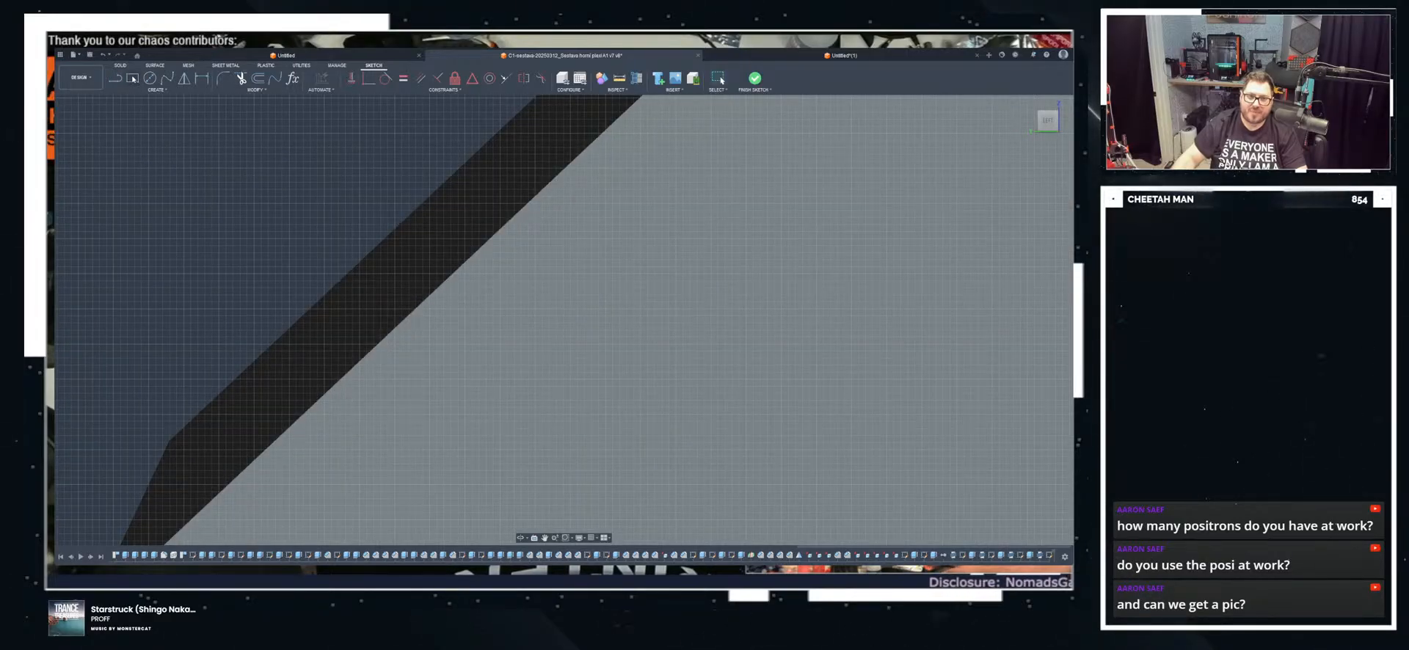
pyautogui.click(395, 274)
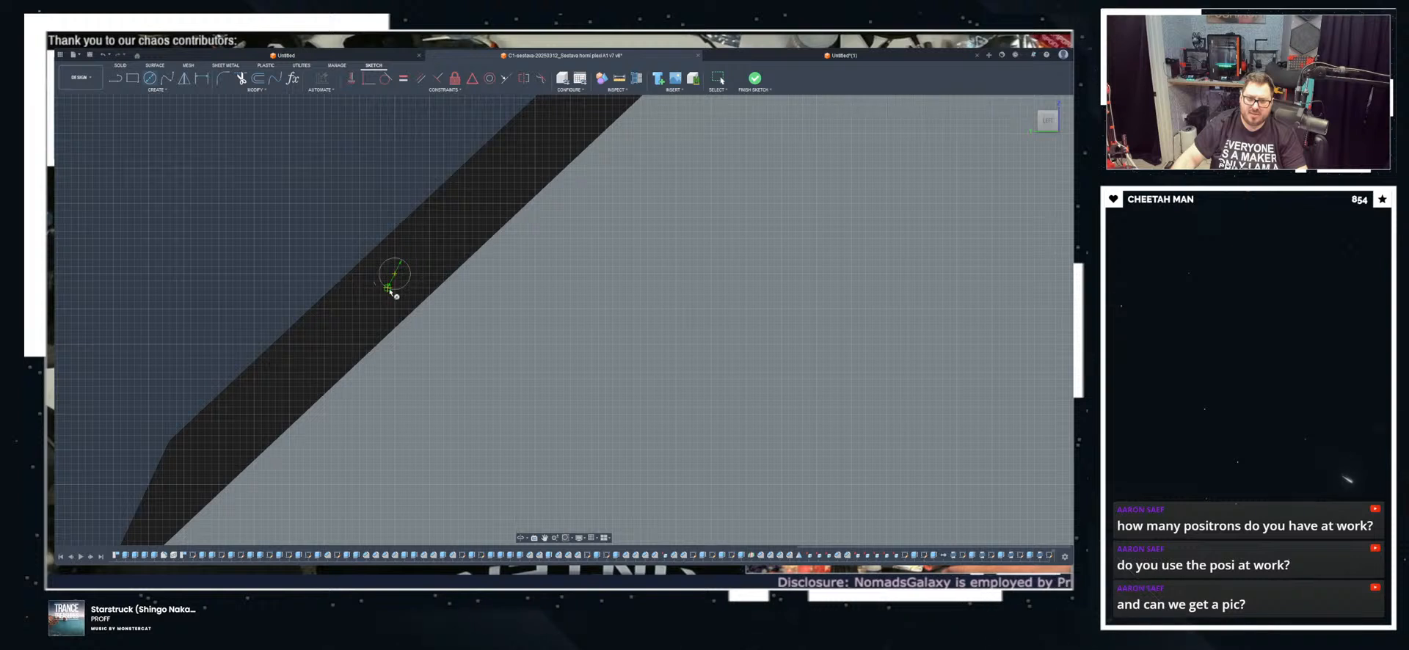
pyautogui.press('Escape')
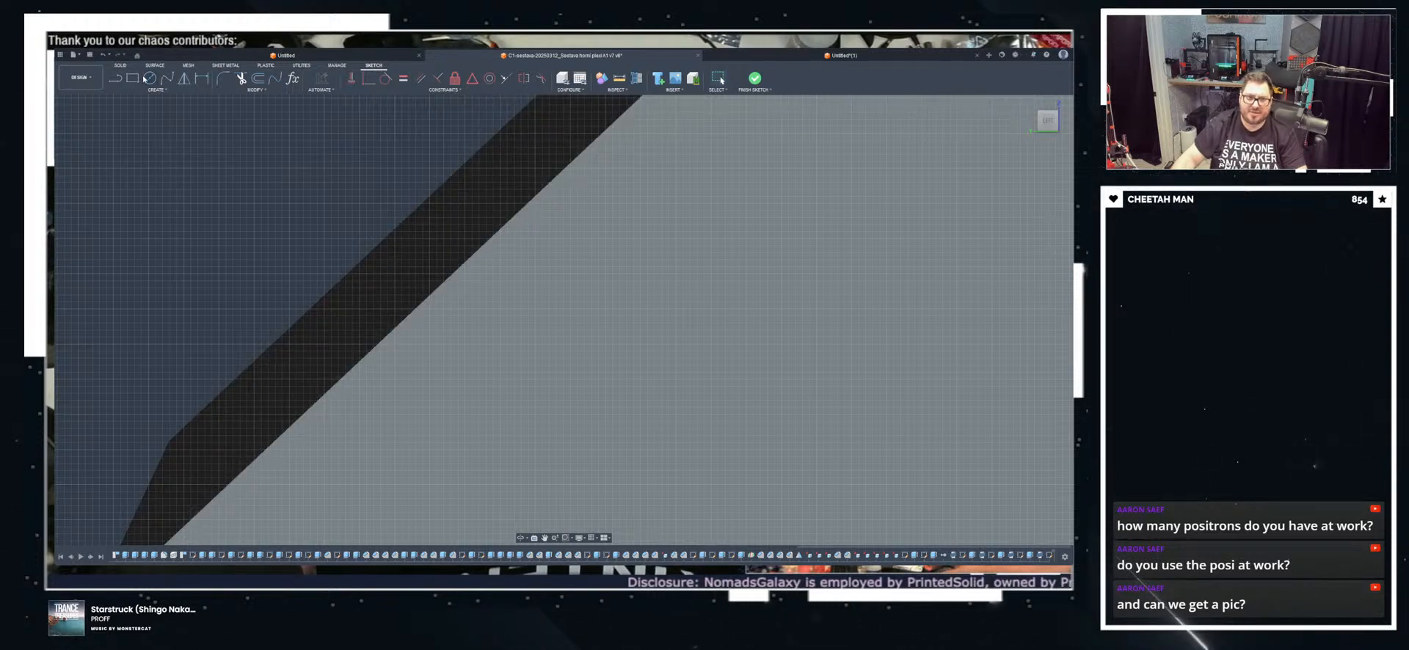
pyautogui.click(403, 285)
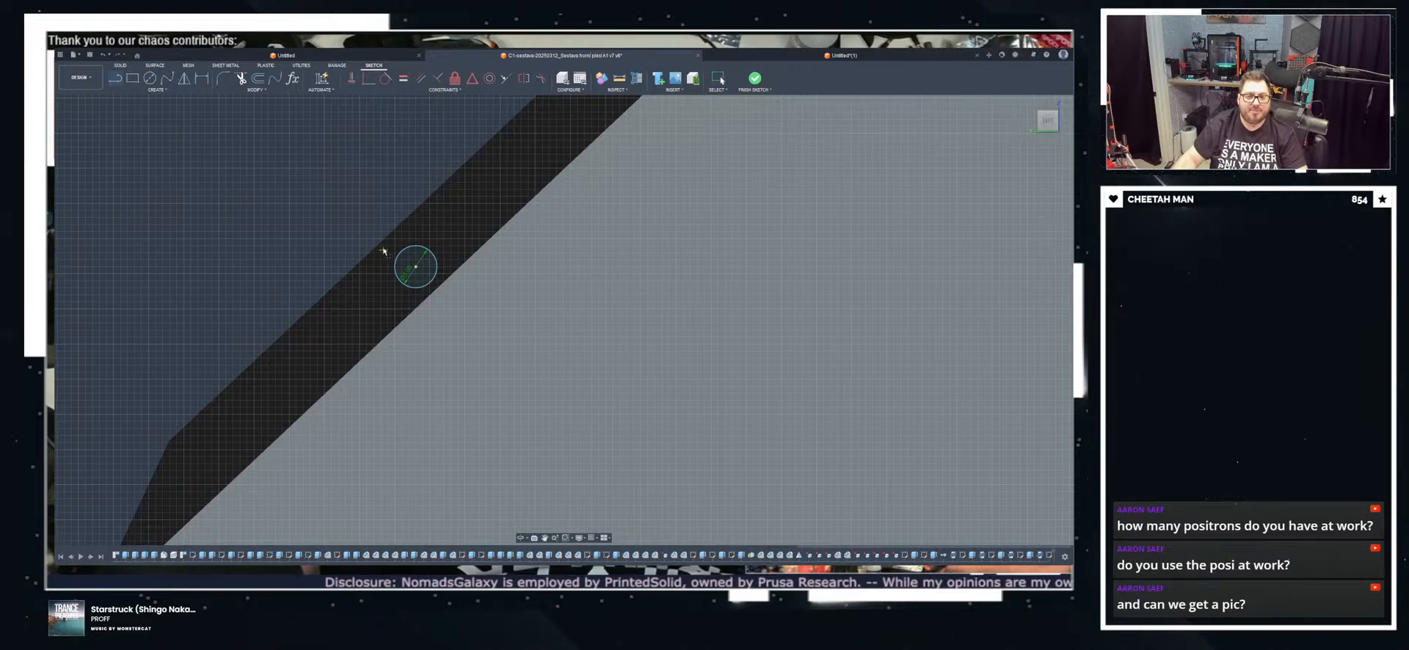
# Step: Project the panel and enclosure end faces, and draw lines joining the inner and outer corners at both ends of the sloped wall
pyautogui.scroll(-3, 391, 237)
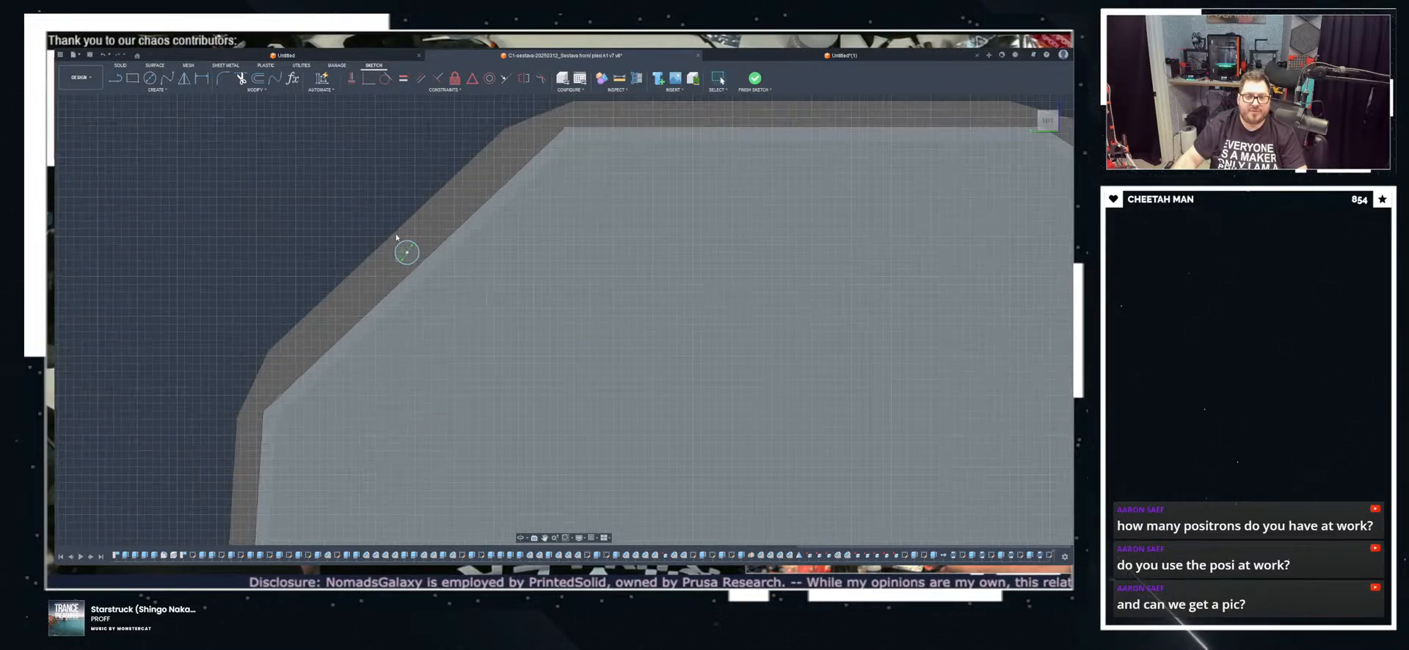
pyautogui.hotkey('ctrl', 'a')
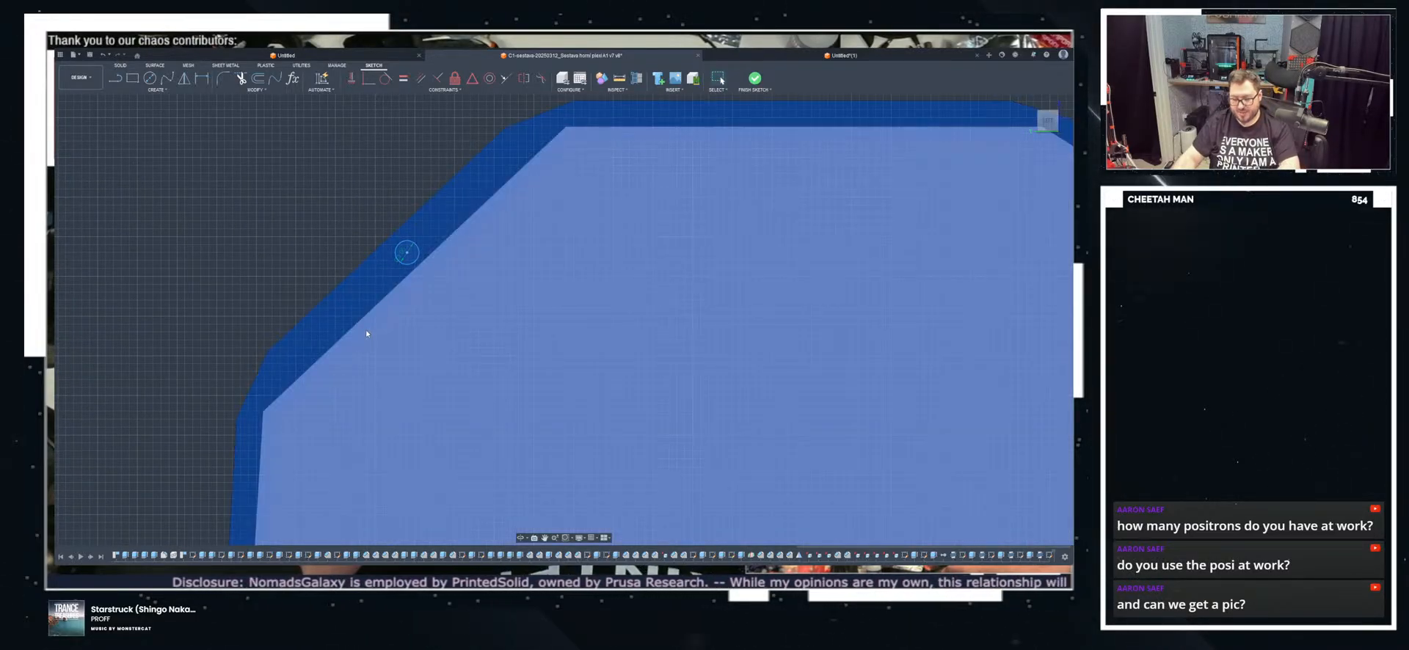
pyautogui.click(924, 201)
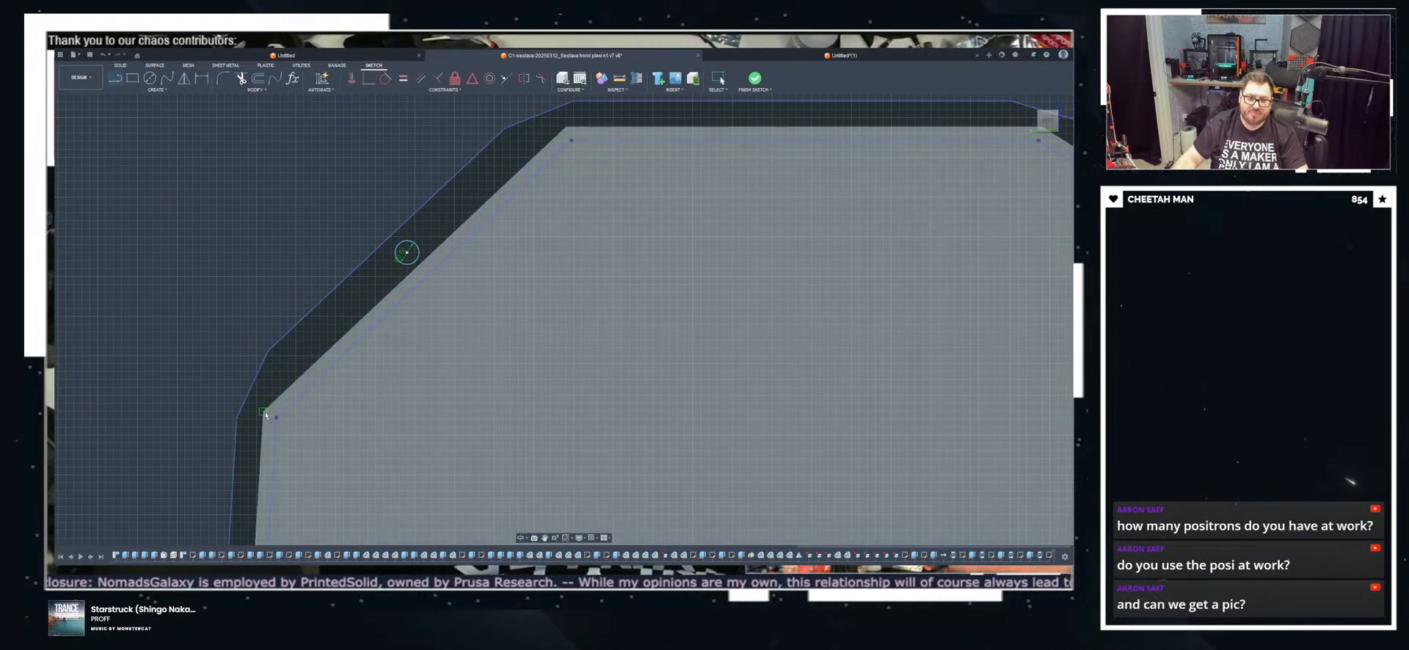
pyautogui.click(269, 353)
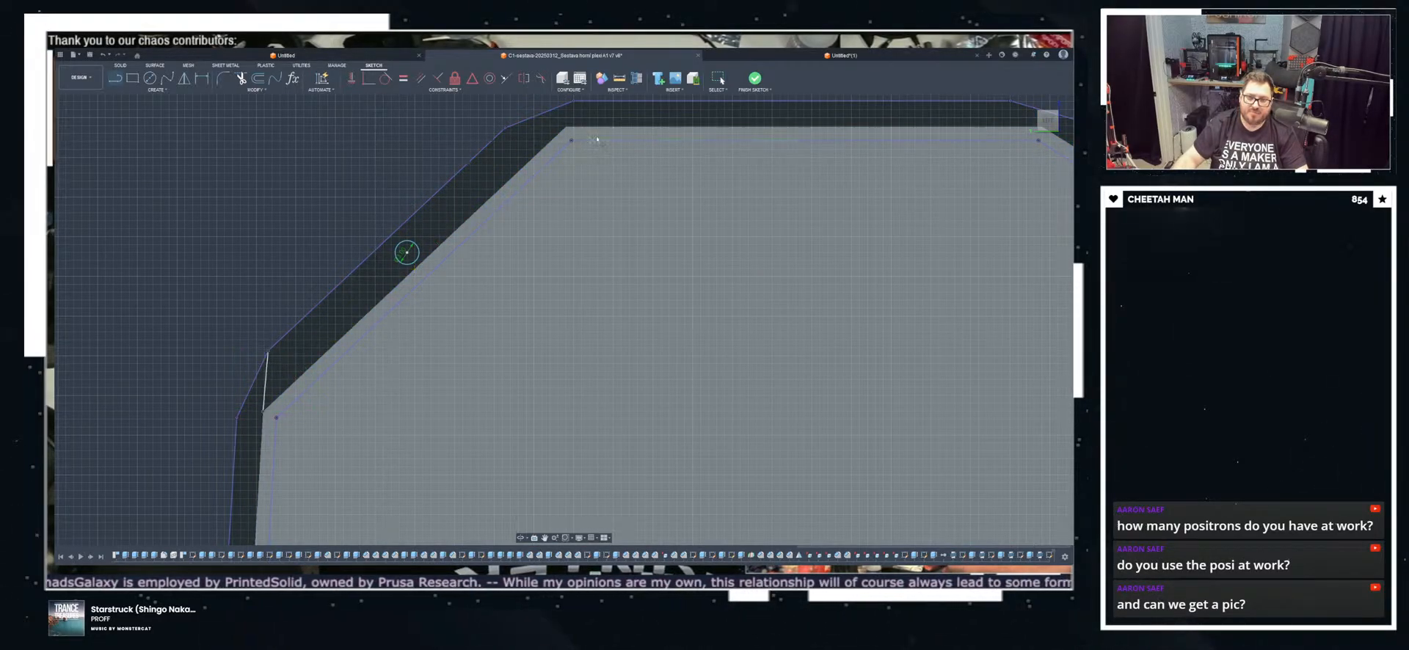
pyautogui.click(504, 129)
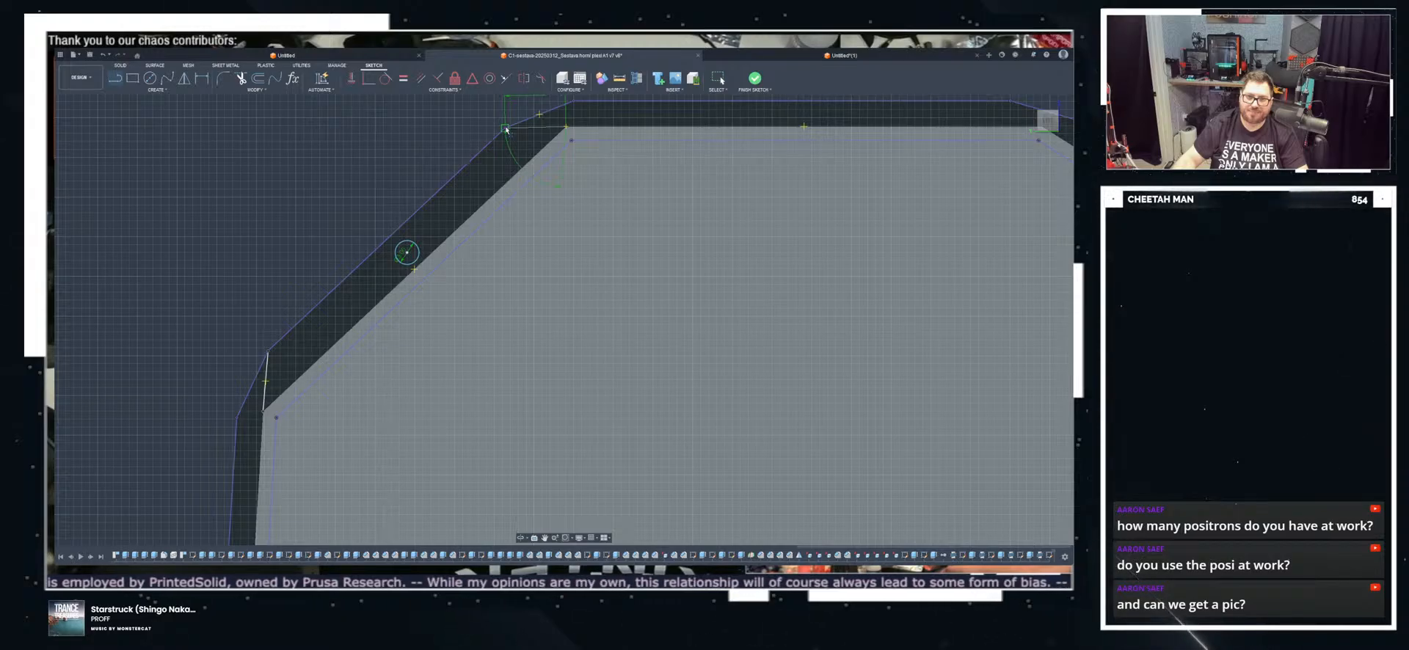
pyautogui.press('Escape')
# Step: Finish the sketch and extrude the closed-off sloped strip around the circle to form a third screw tab on the panel
pyautogui.scroll(-5, 487, 185)
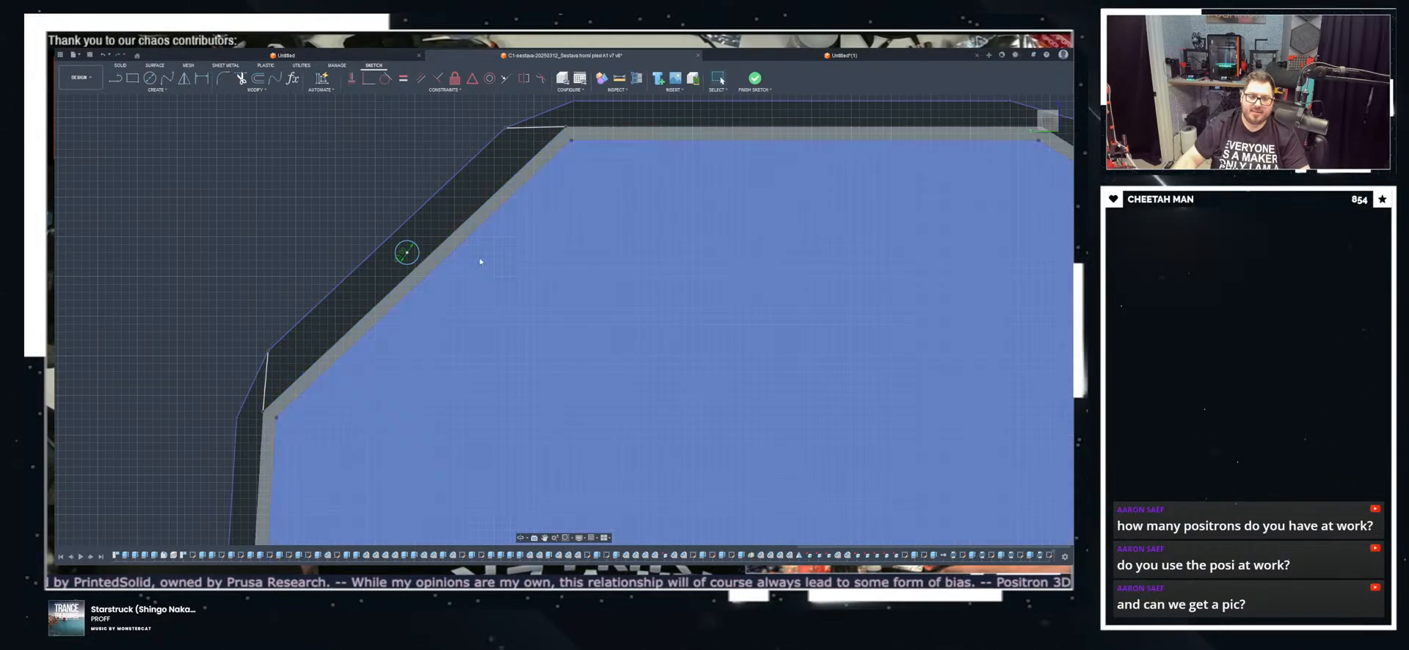
pyautogui.scroll(6, 441, 194)
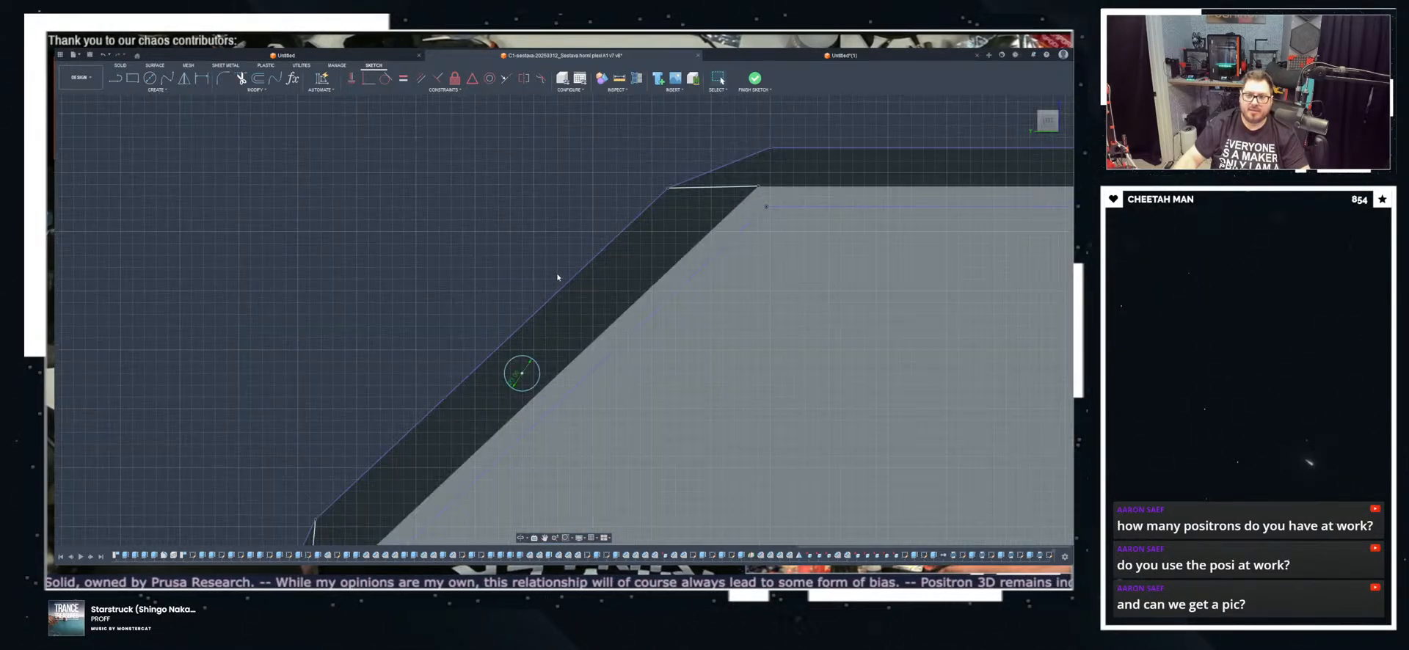
pyautogui.moveTo(607, 333)
pyautogui.keyDown('shift'); pyautogui.mouseDown(button='middle')
pyautogui.moveTo(647, 350)
pyautogui.moveTo(324, 138)
pyautogui.mouseUp(button='middle'); pyautogui.keyUp('shift')
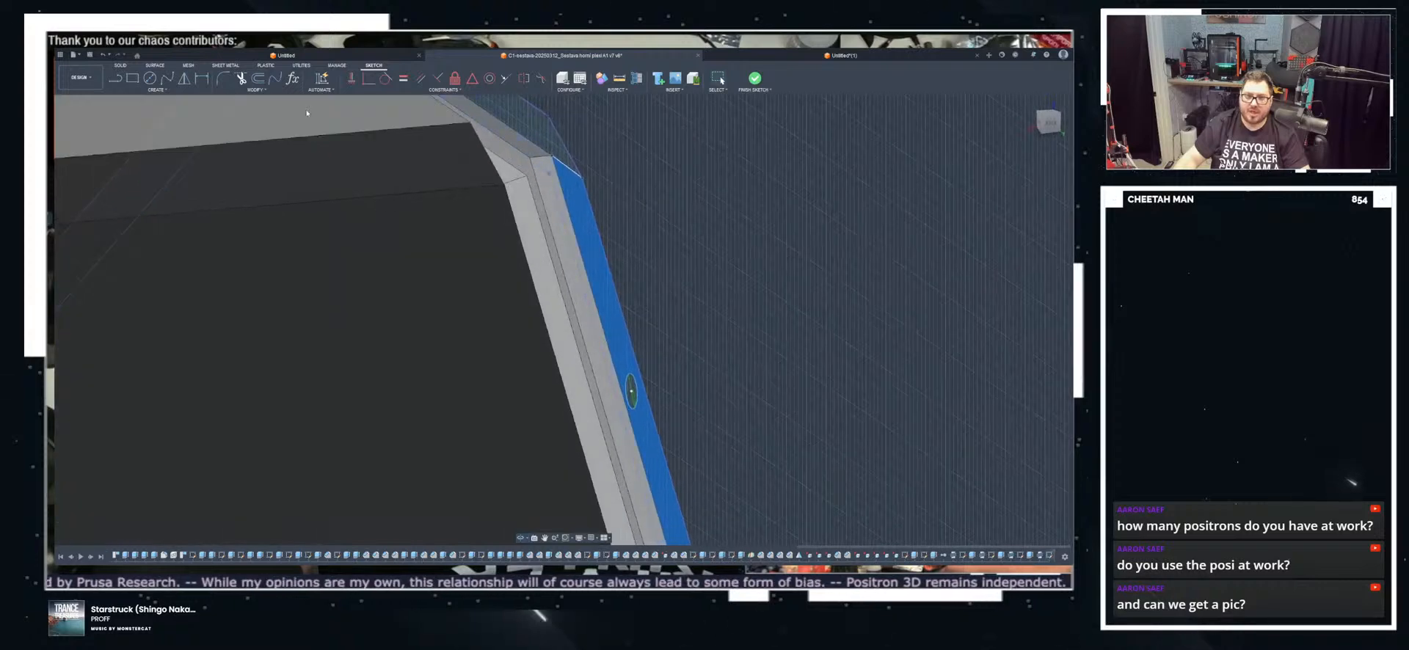
pyautogui.click(755, 78)
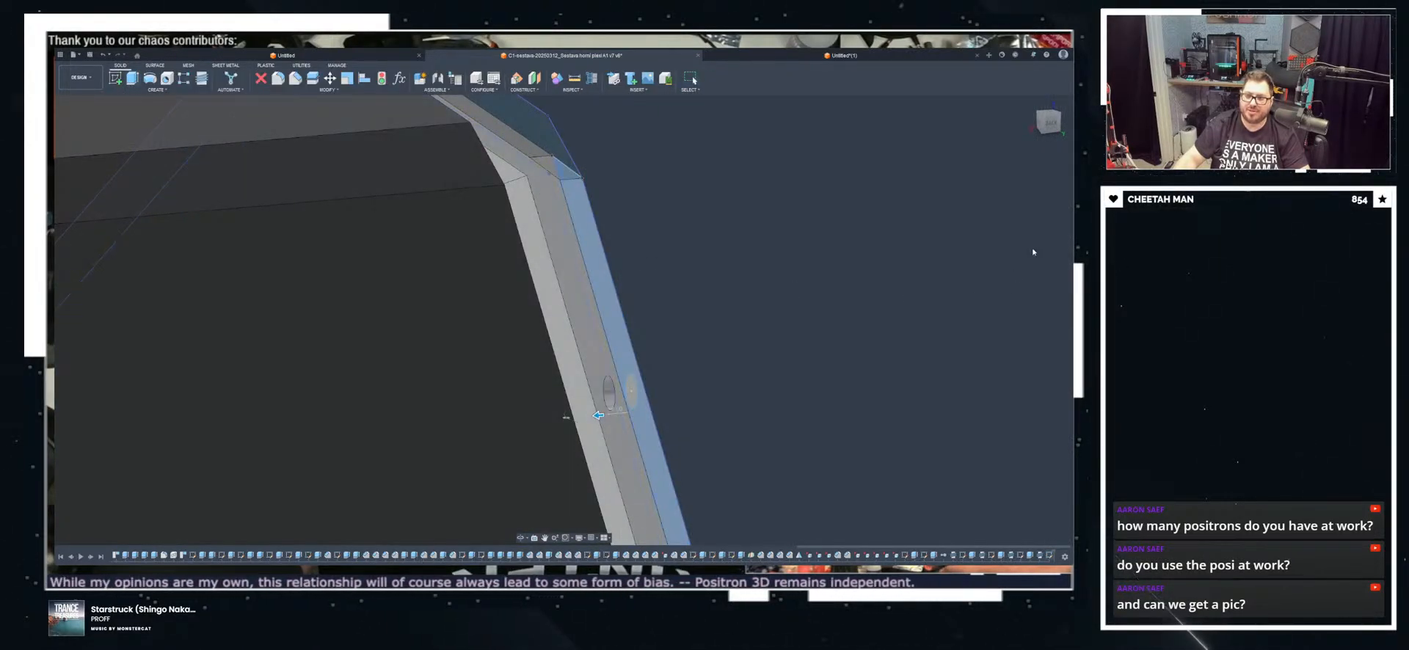
pyautogui.keyDown('shift'); pyautogui.moveTo(1032, 250); pyautogui.dragTo(725, 358, button='middle'); pyautogui.keyUp('shift')
pyautogui.click(649, 387)
# Step: Start a sketch on the enclosure wall behind the new tab and project the tab's hole circle onto it
pyautogui.keyDown('shift'); pyautogui.moveTo(595, 368); pyautogui.dragTo(582, 389, button='middle'); pyautogui.keyUp('shift')
pyautogui.click(582, 390)
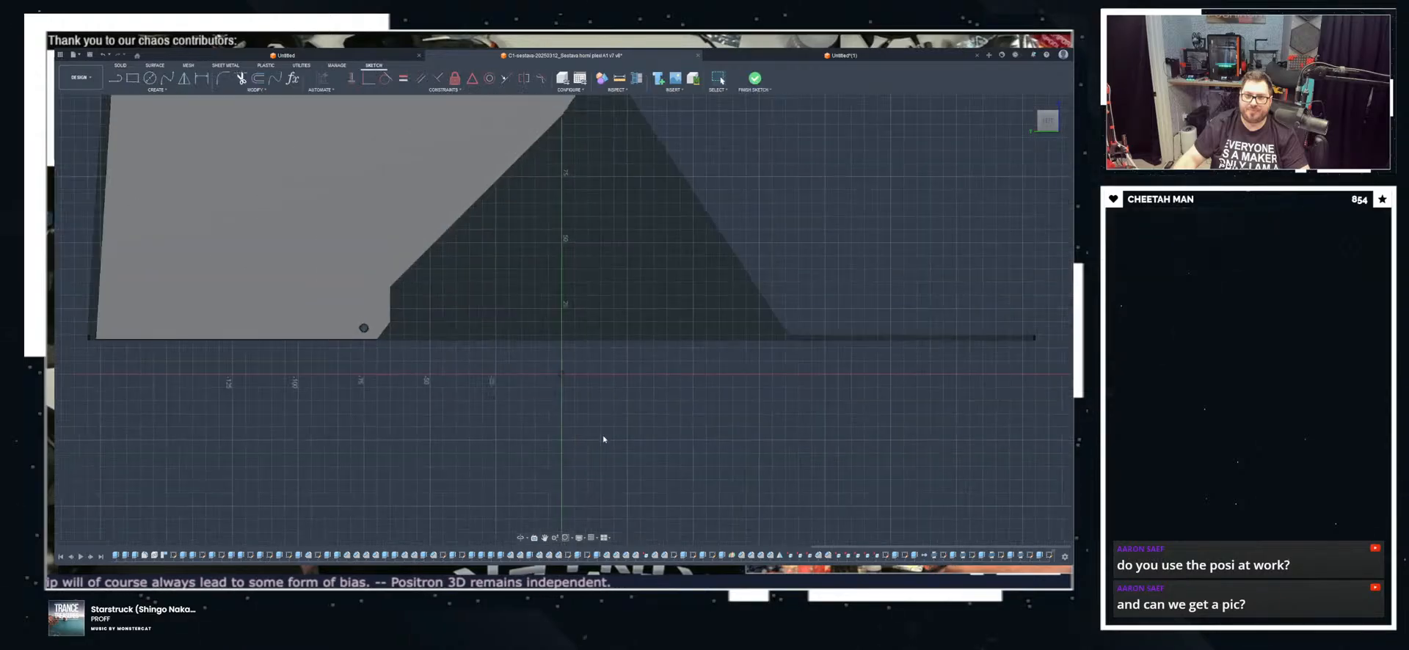
pyautogui.scroll(-3, 543, 437)
pyautogui.scroll(5, 374, 201)
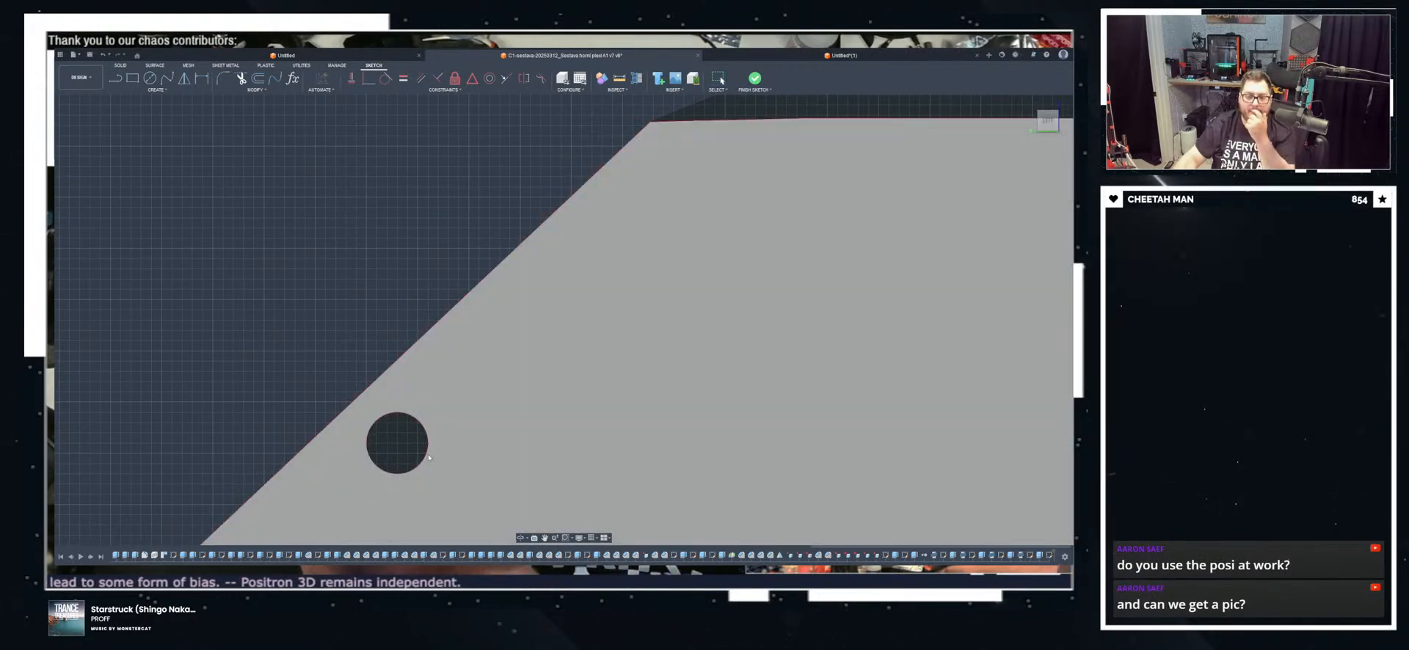
pyautogui.click(428, 457)
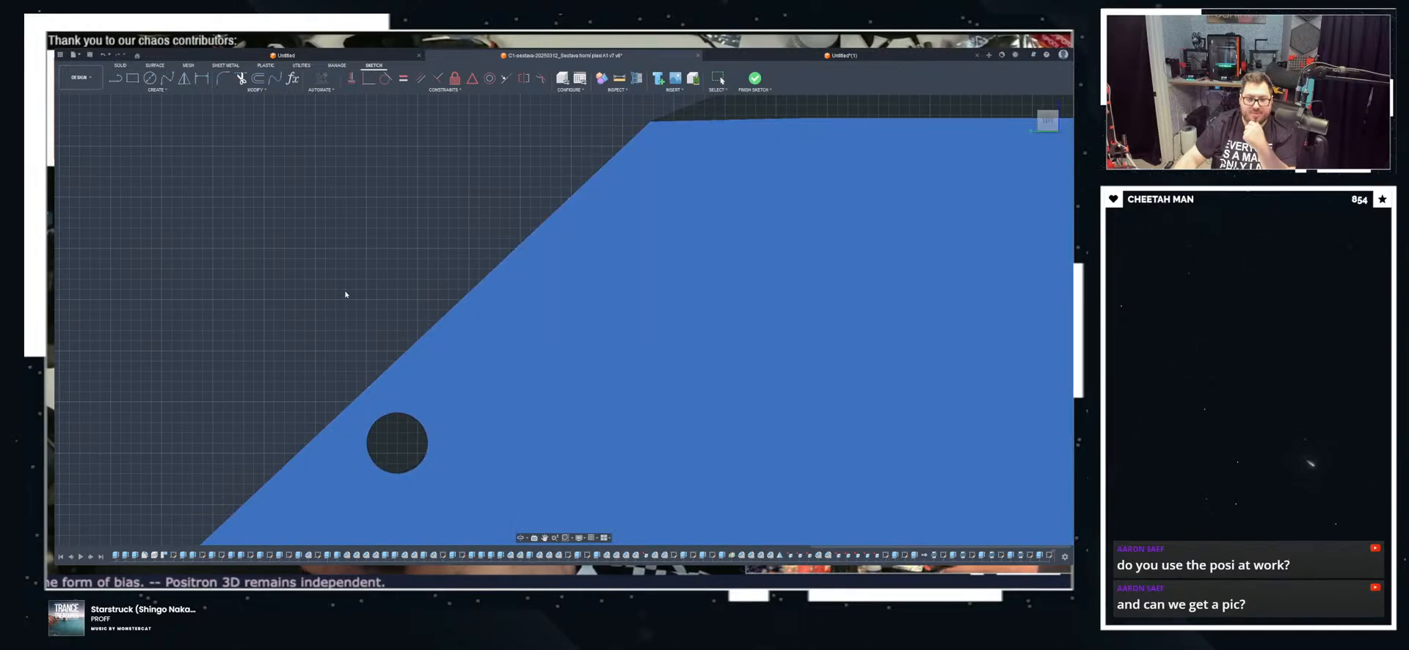
pyautogui.press('Escape')
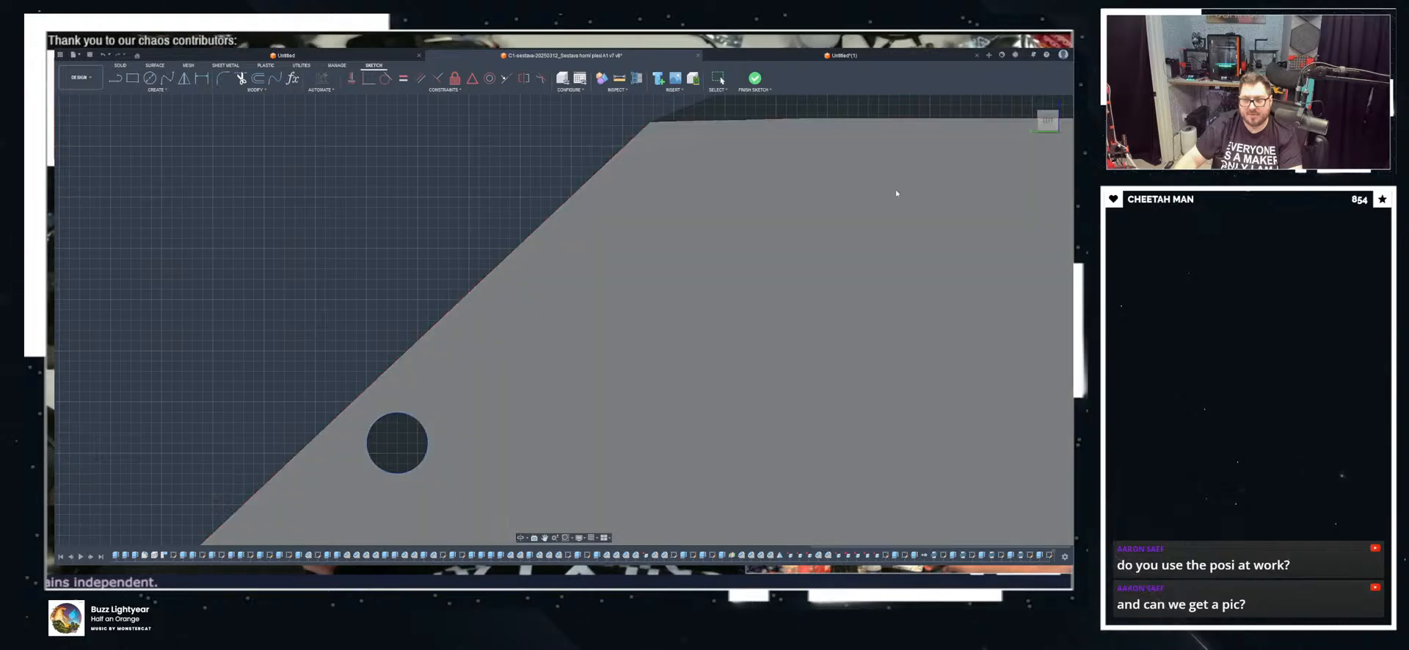
# Step: Finish the sketch and extrude the projected circle as a cut along the enclosure's length
pyautogui.keyDown('shift'); pyautogui.moveTo(524, 182); pyautogui.dragTo(417, 319, button='middle'); pyautogui.keyUp('shift')
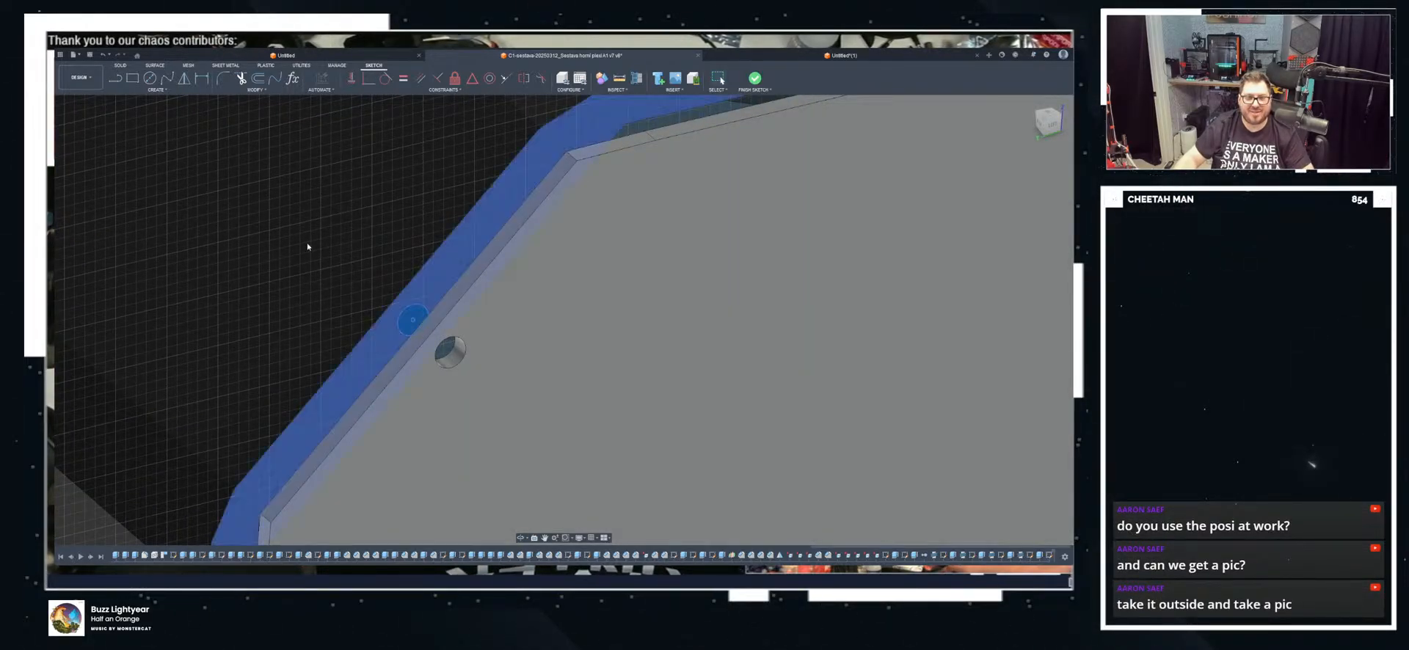
pyautogui.click(755, 79)
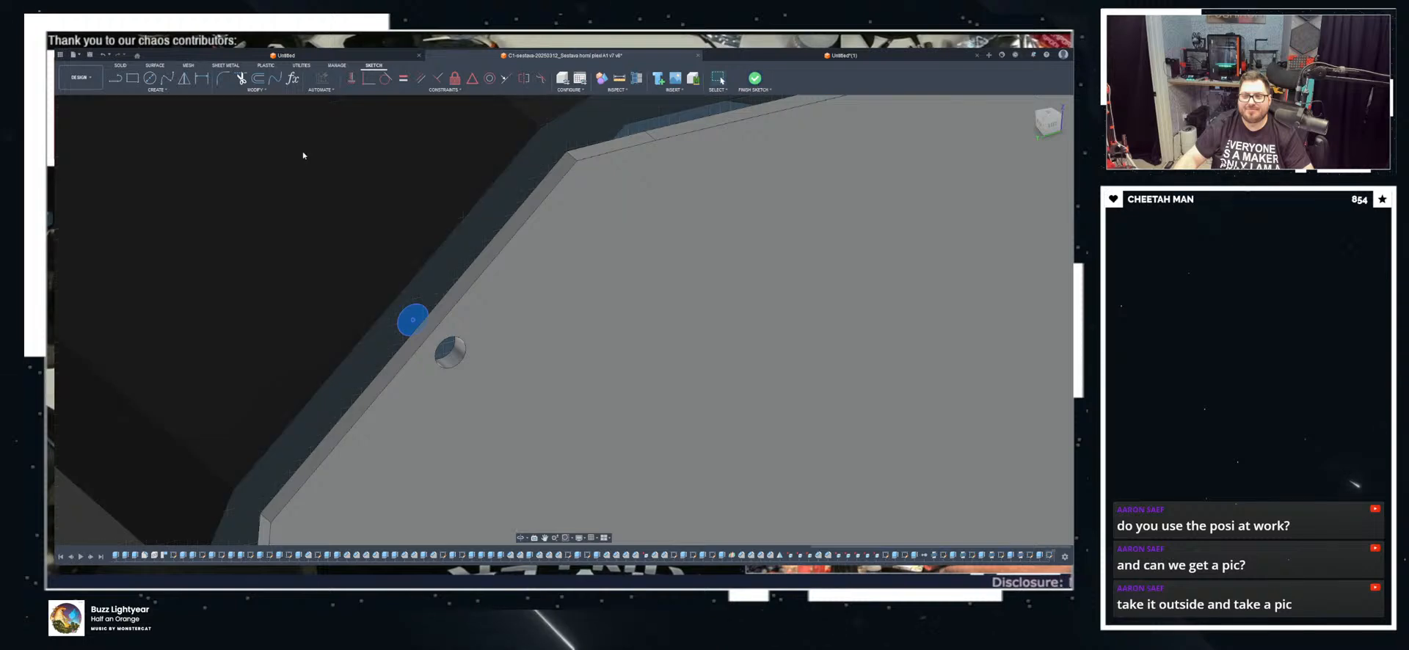
pyautogui.keyDown('shift'); pyautogui.moveTo(413, 320); pyautogui.dragTo(456, 311, button='middle'); pyautogui.keyUp('shift')
pyautogui.keyDown('shift'); pyautogui.moveTo(450, 442); pyautogui.dragTo(264, 335, button='middle'); pyautogui.keyUp('shift')
pyautogui.click(359, 329)
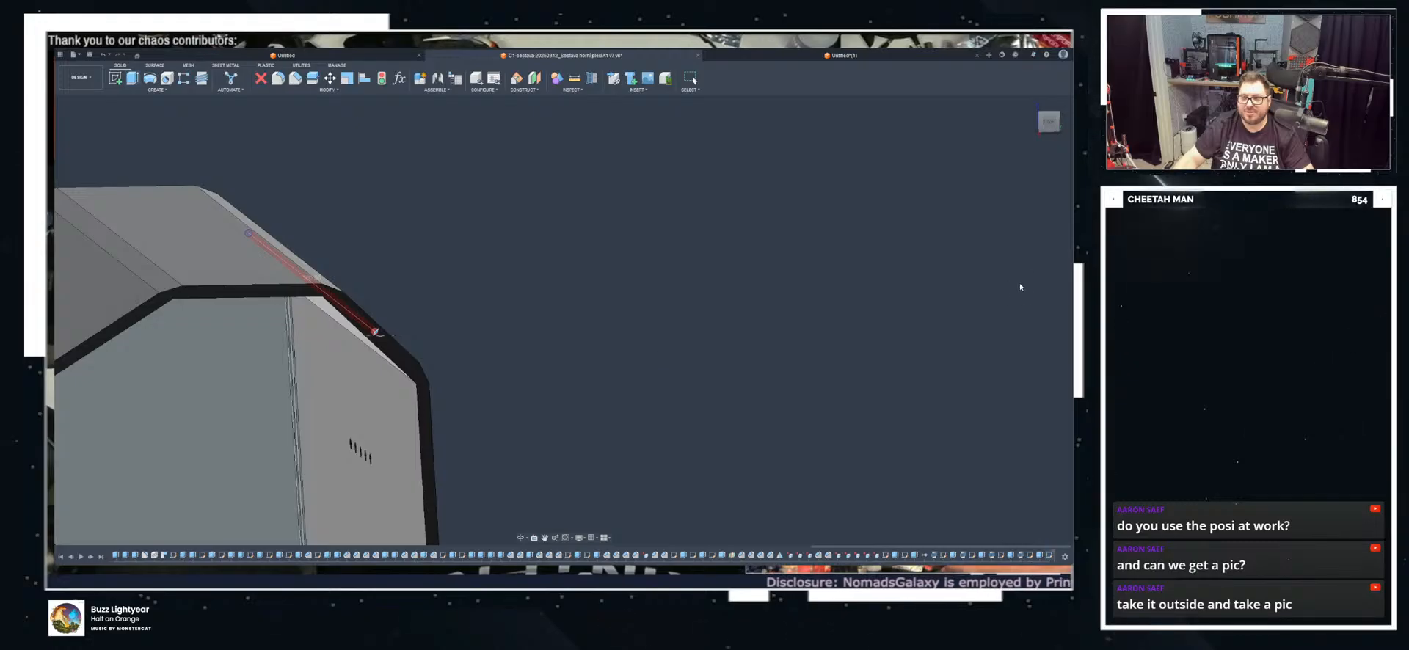
# Step: Add threads to the newly cut hole in the enclosure's sloped wall
pyautogui.scroll(5, 387, 346)
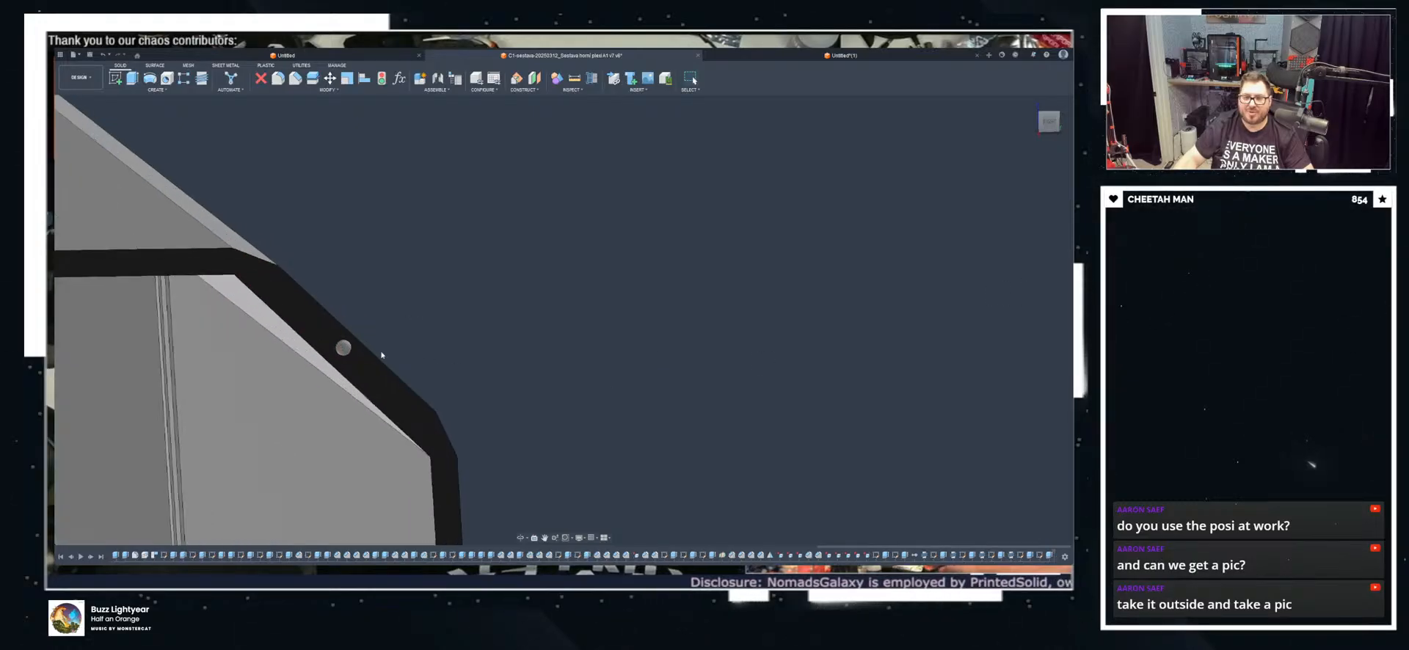
pyautogui.click(316, 335)
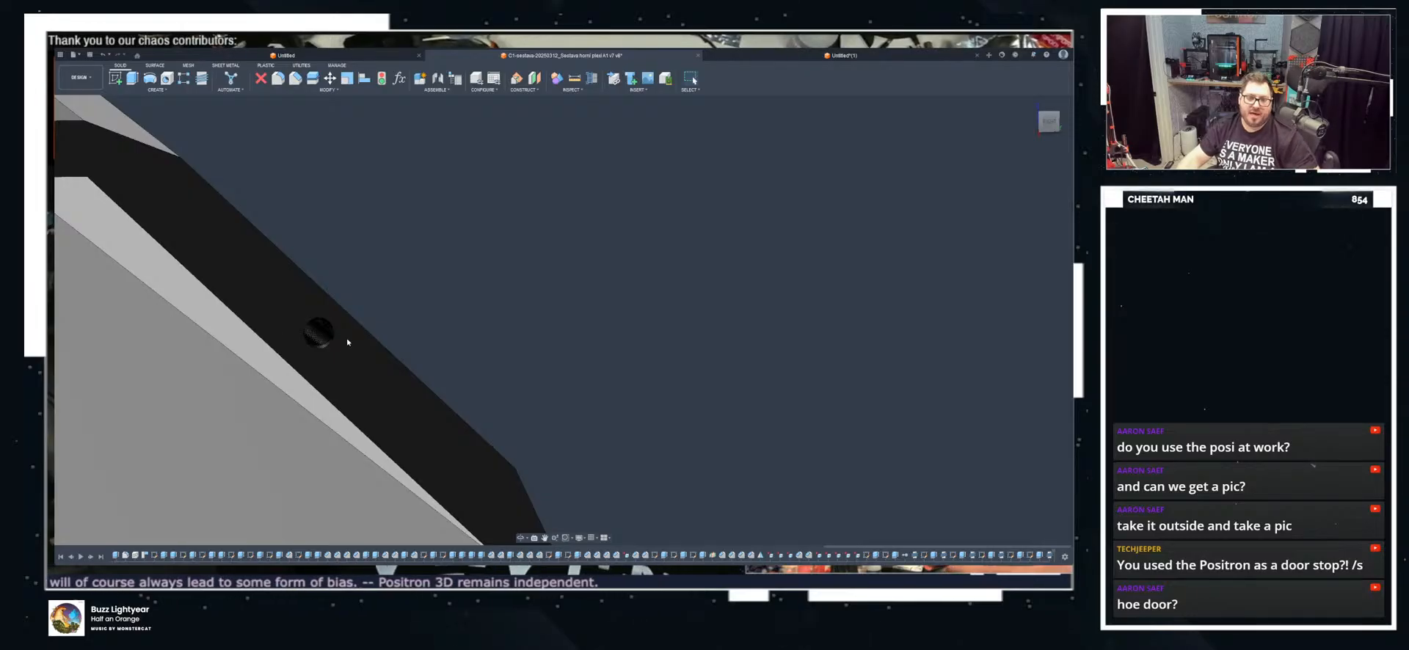
pyautogui.scroll(-3, 351, 351)
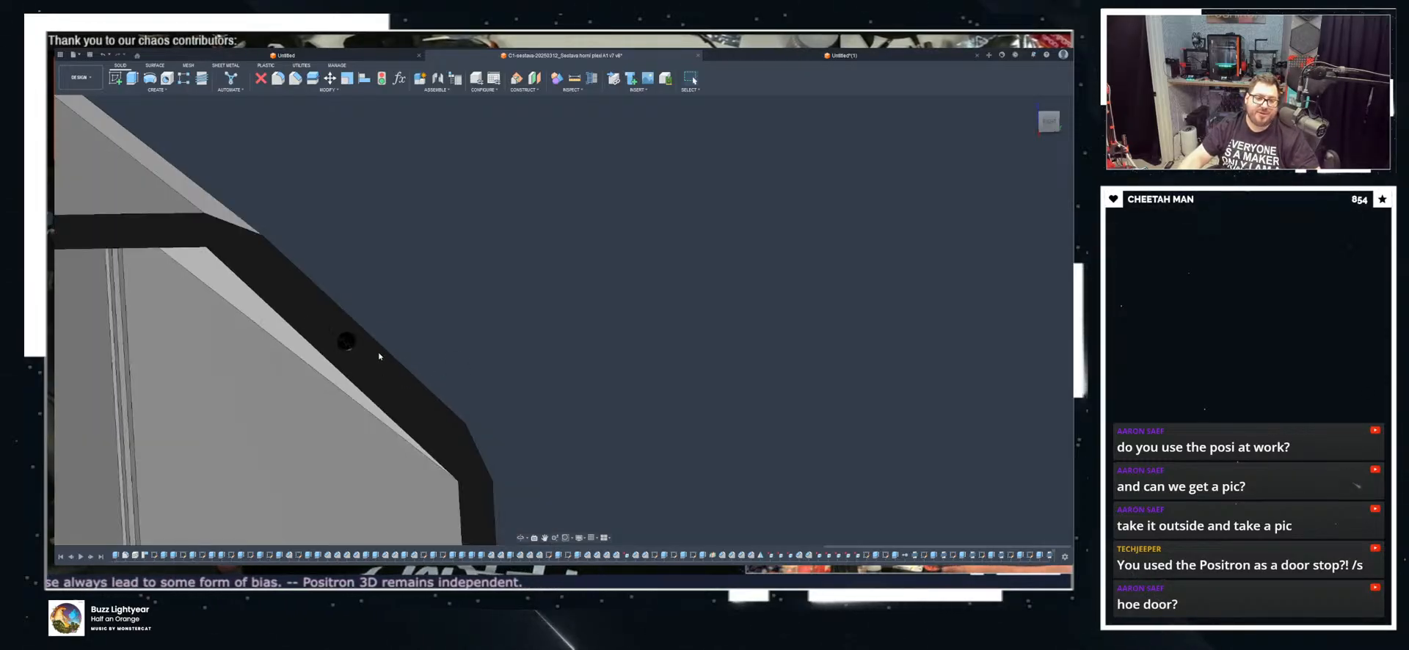
pyautogui.scroll(3, 354, 351)
# Step: Add threads to the screw hole in the end panel's third tab on the sloped side
pyautogui.keyDown('shift'); pyautogui.moveTo(353, 352); pyautogui.dragTo(621, 302, button='middle'); pyautogui.keyUp('shift')
pyautogui.scroll(-3, 620, 302)
pyautogui.keyDown('shift'); pyautogui.moveTo(591, 339); pyautogui.dragTo(600, 365, button='middle'); pyautogui.keyUp('shift')
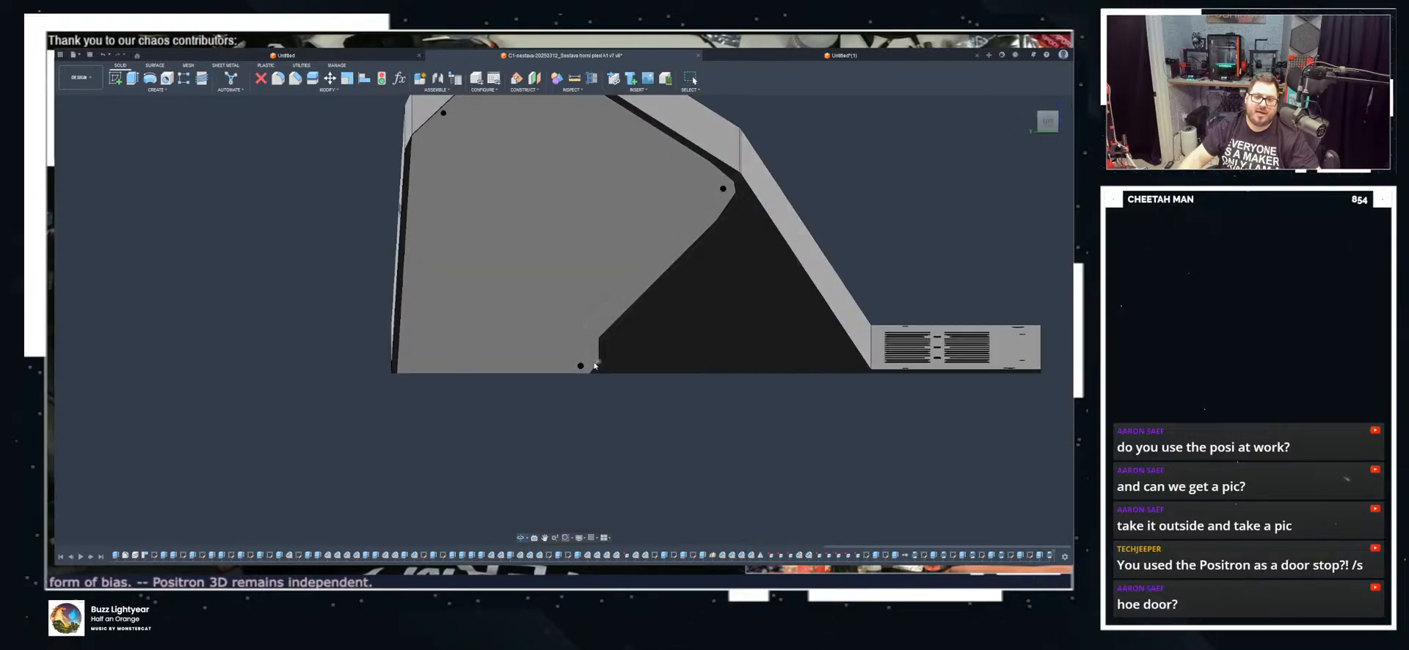
pyautogui.scroll(3, 425, 150)
pyautogui.moveTo(419, 151); pyautogui.dragTo(384, 353, button='middle')
pyautogui.scroll(7, 399, 332)
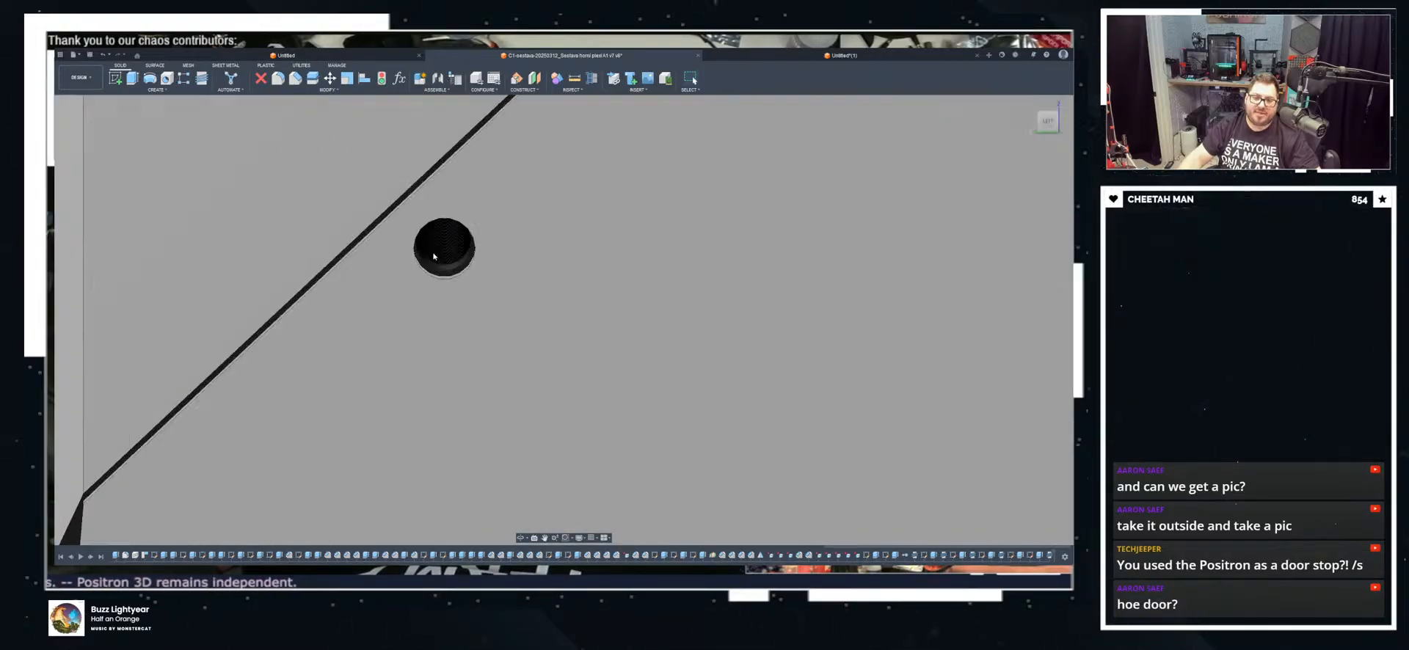
pyautogui.keyDown('shift'); pyautogui.moveTo(472, 279); pyautogui.dragTo(497, 386, button='middle'); pyautogui.keyUp('shift')
pyautogui.click(502, 408)
pyautogui.click(200, 77)
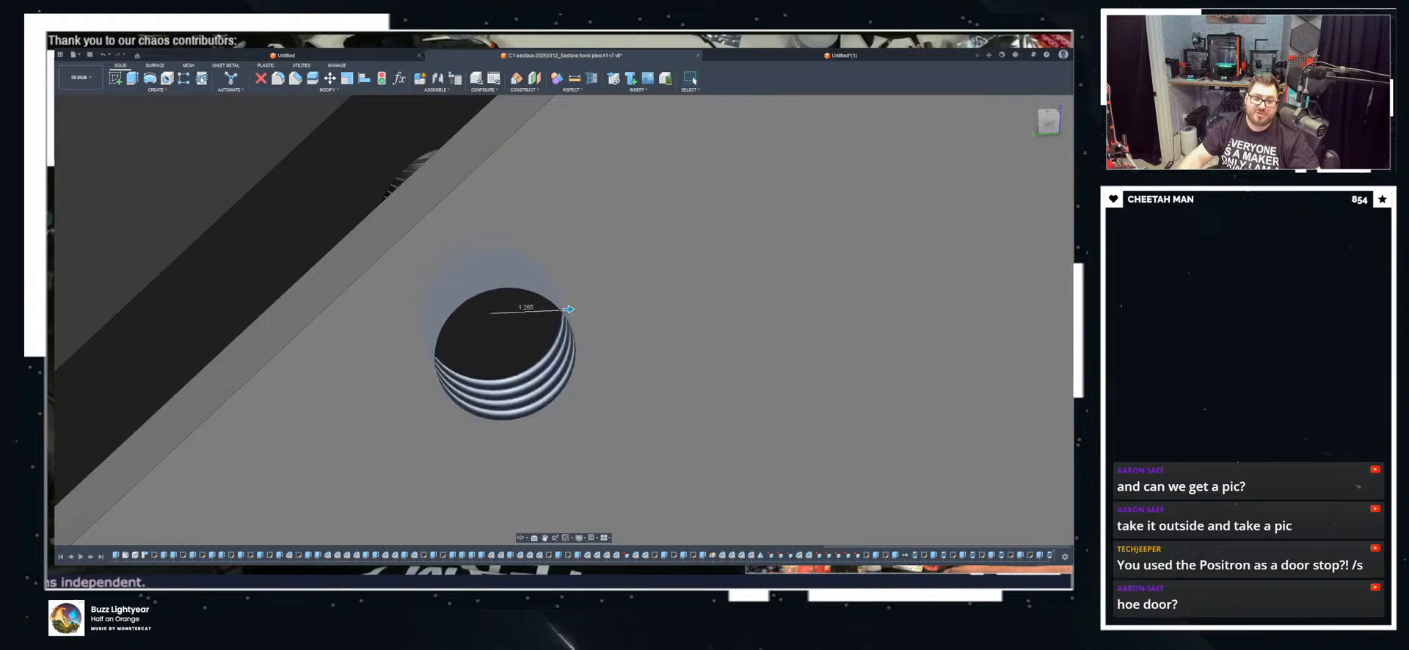
pyautogui.click(1001, 291)
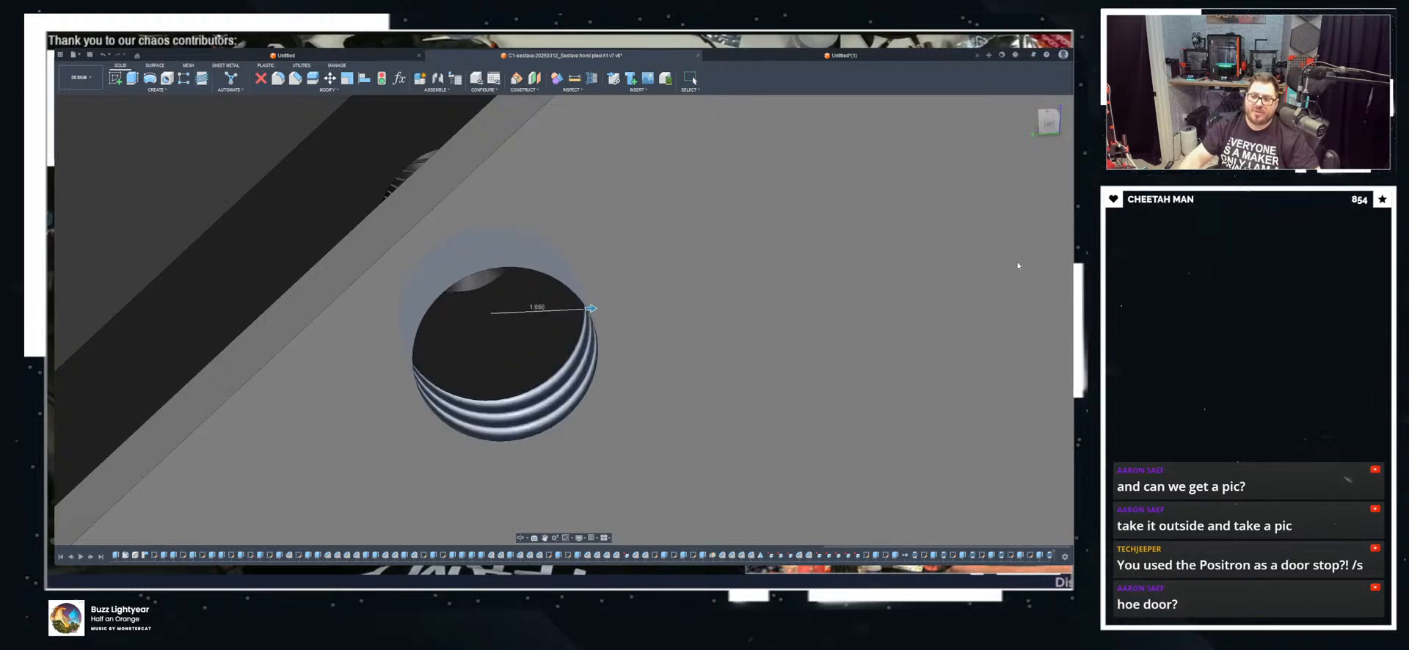
pyautogui.click(1032, 273)
# Step: Examine the end panel's fit, its screw holes and the notched lower corners of the enclosure
pyautogui.scroll(-8, 669, 224)
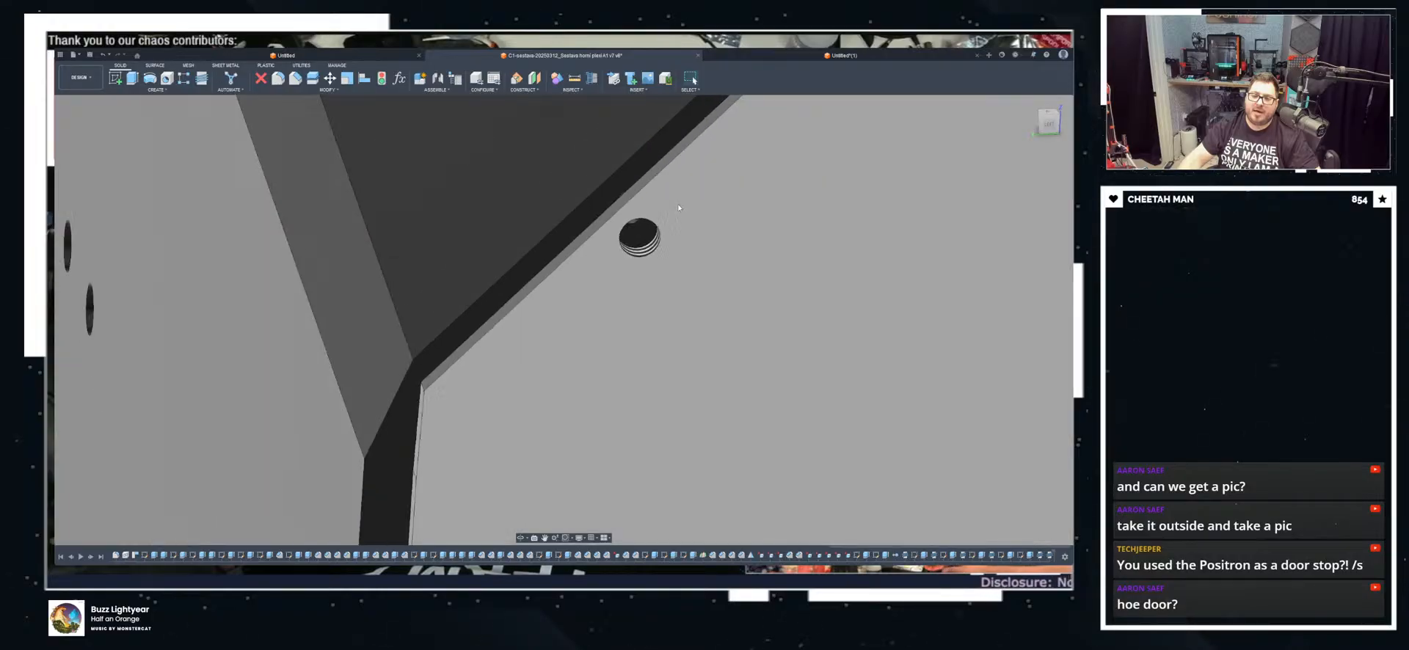
pyautogui.scroll(-3, 633, 342)
pyautogui.keyDown('shift'); pyautogui.moveTo(632, 342); pyautogui.dragTo(634, 327, button='middle'); pyautogui.keyUp('shift')
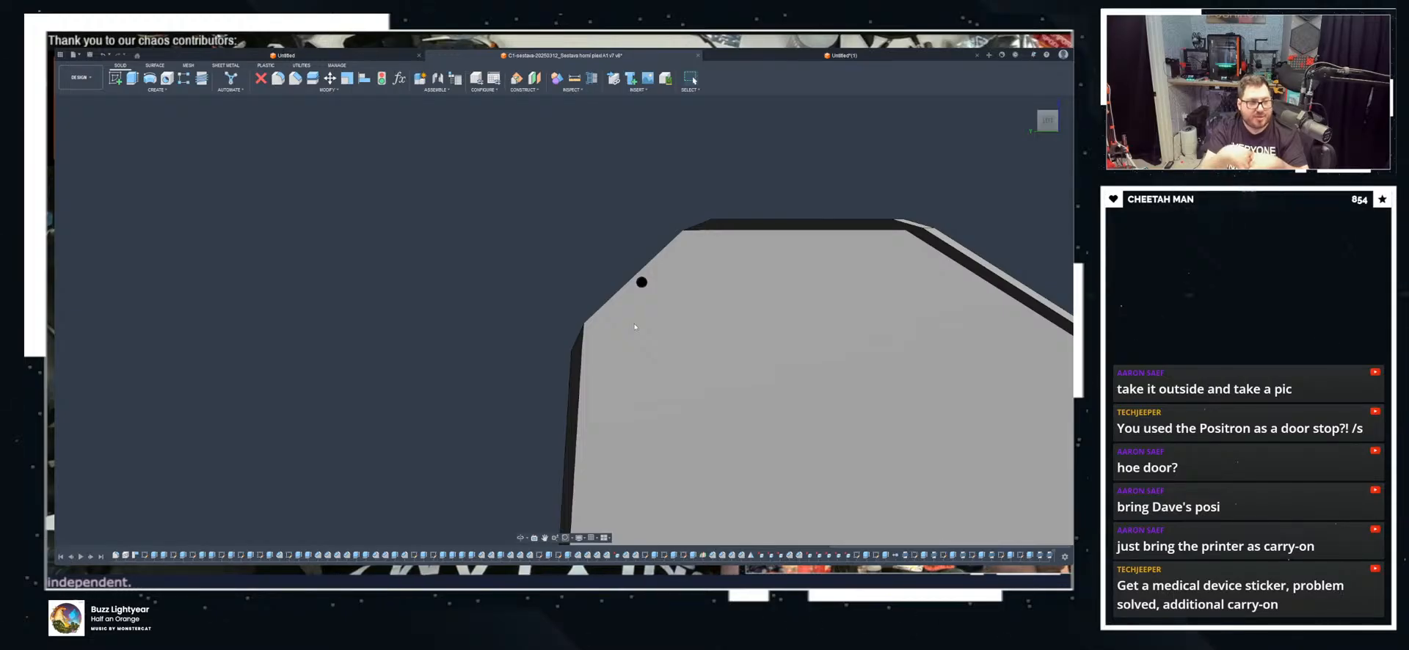
pyautogui.keyDown('shift'); pyautogui.moveTo(540, 244); pyautogui.dragTo(730, 274, button='middle'); pyautogui.keyUp('shift')
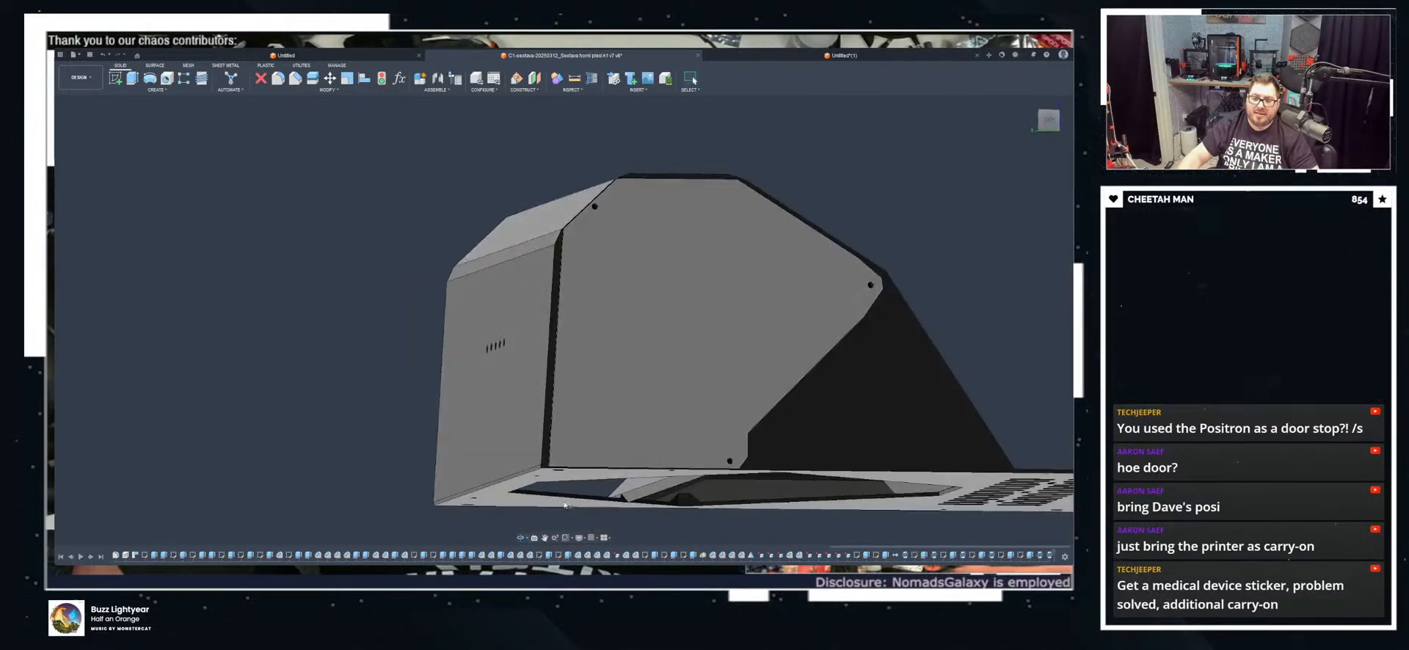
pyautogui.scroll(3, 572, 499)
pyautogui.keyDown('shift'); pyautogui.moveTo(572, 500); pyautogui.dragTo(527, 451, button='middle'); pyautogui.keyUp('shift')
pyautogui.scroll(10, 481, 373)
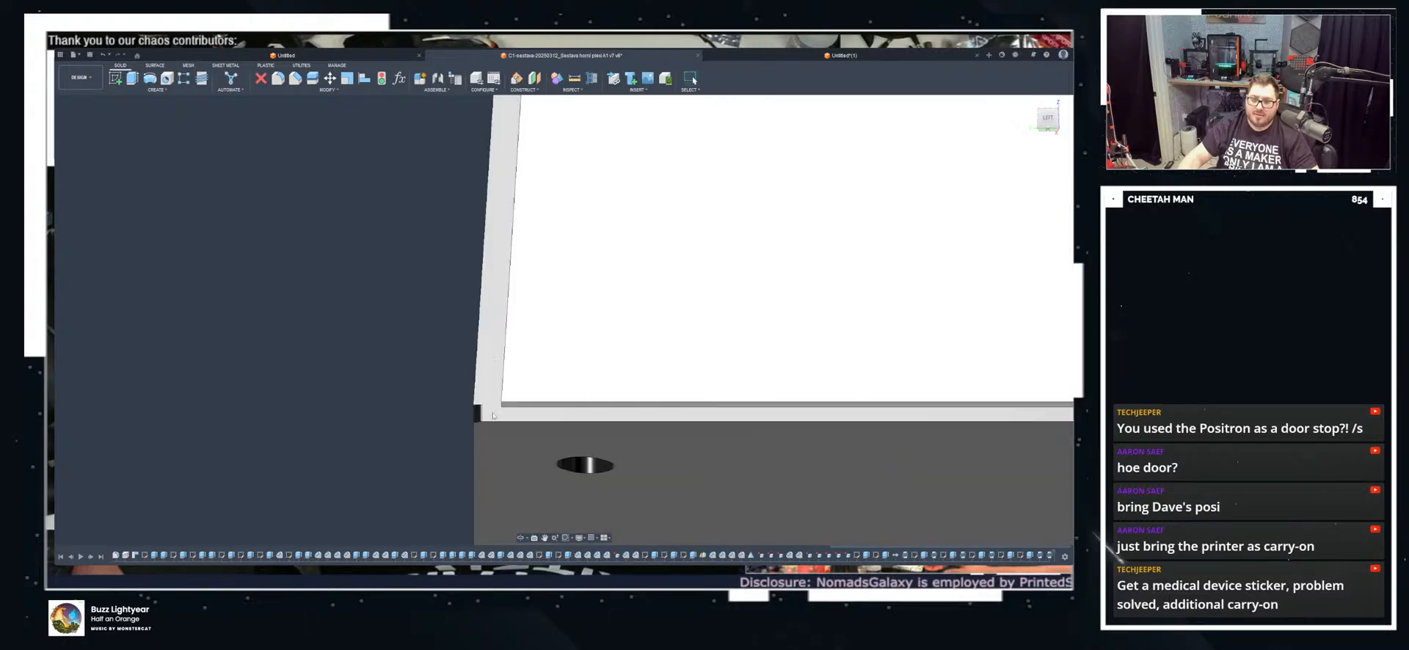
pyautogui.click(468, 313)
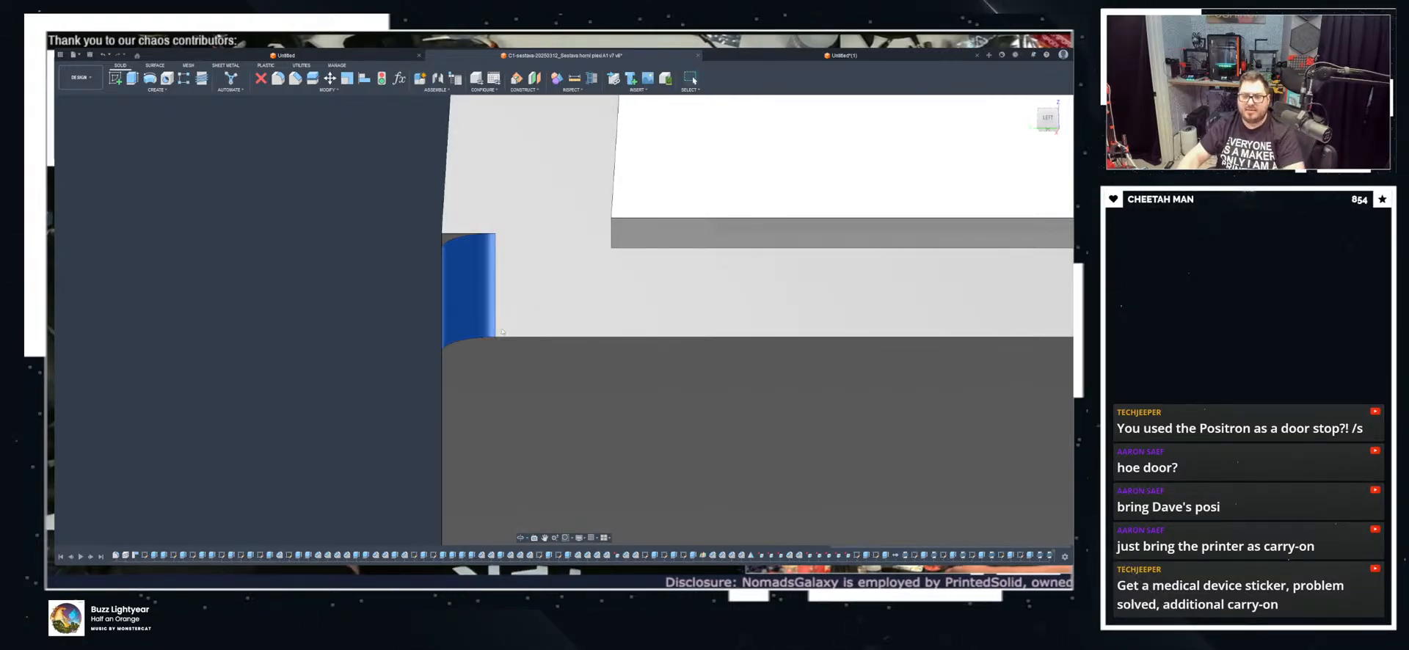
pyautogui.scroll(-10, 514, 342)
pyautogui.keyDown('shift'); pyautogui.moveTo(620, 374); pyautogui.dragTo(1062, 447, button='middle'); pyautogui.keyUp('shift')
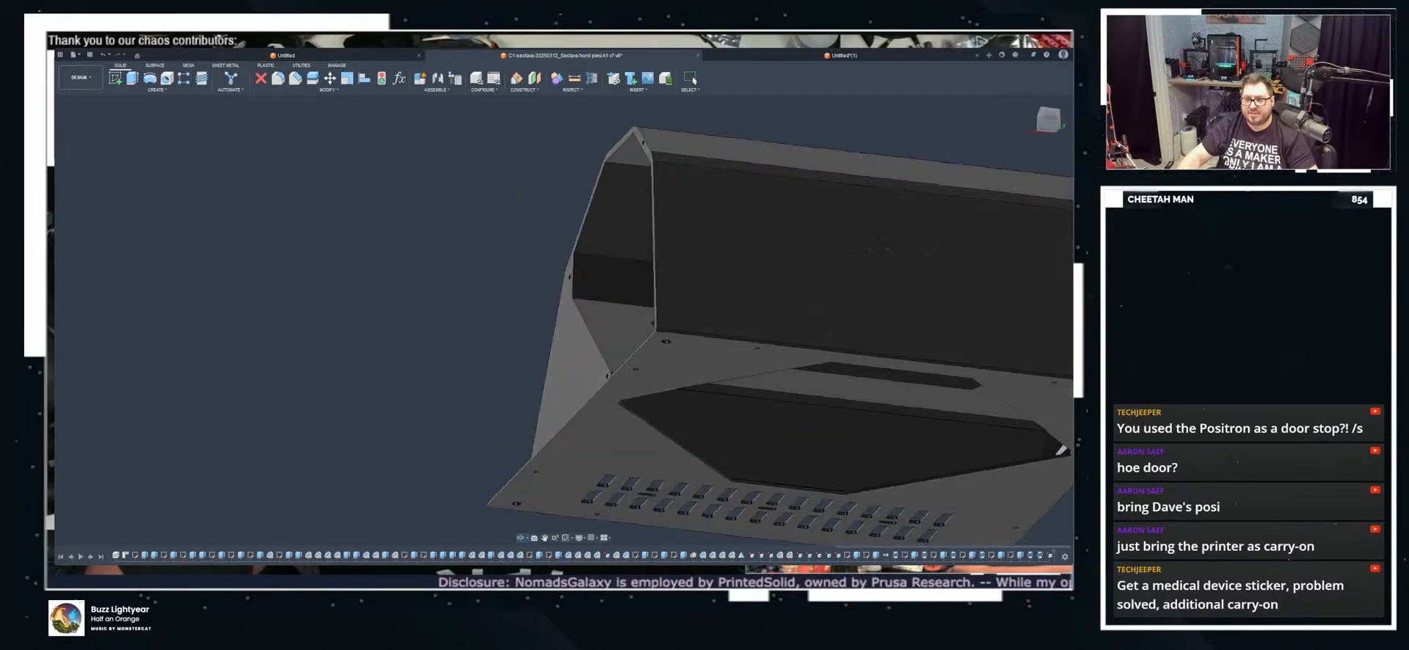
pyautogui.scroll(8, 674, 290)
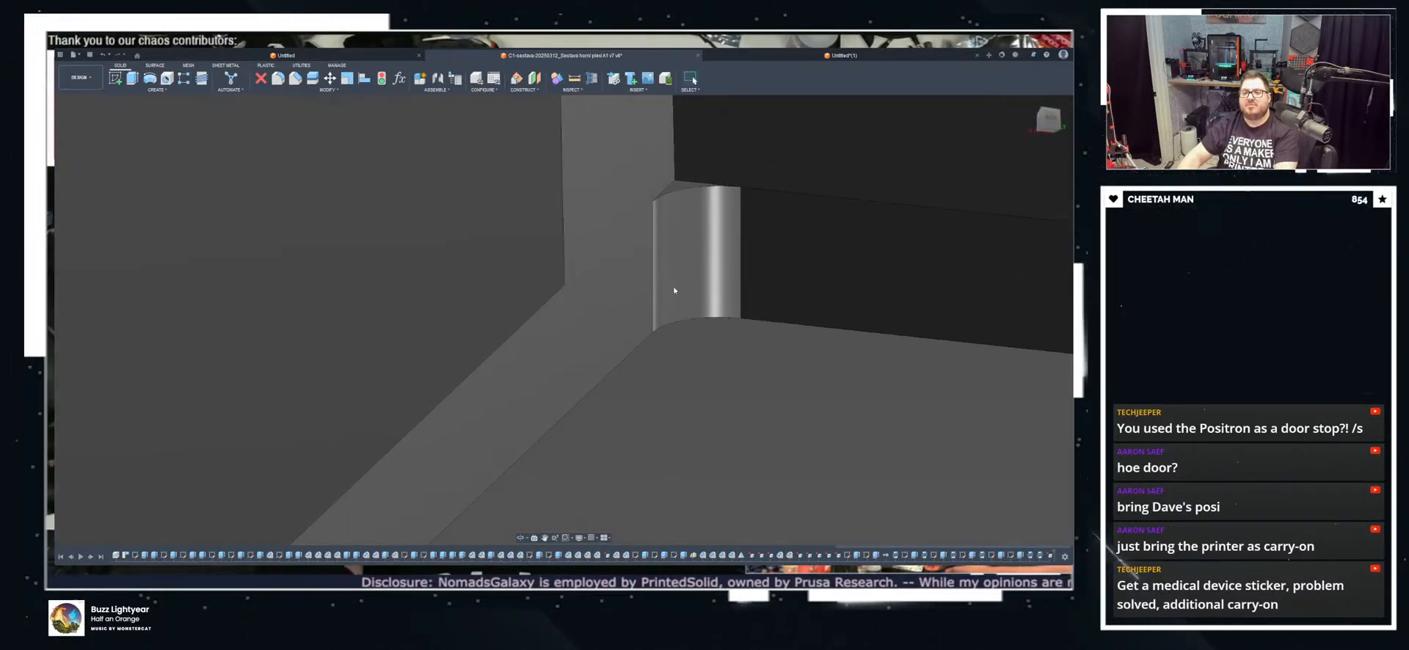
pyautogui.keyDown('shift'); pyautogui.moveTo(667, 306); pyautogui.dragTo(296, 215, button='middle'); pyautogui.keyUp('shift')
pyautogui.scroll(-8, 434, 379)
pyautogui.scroll(4, 582, 346)
pyautogui.scroll(-3, 472, 333)
pyautogui.scroll(3, 613, 407)
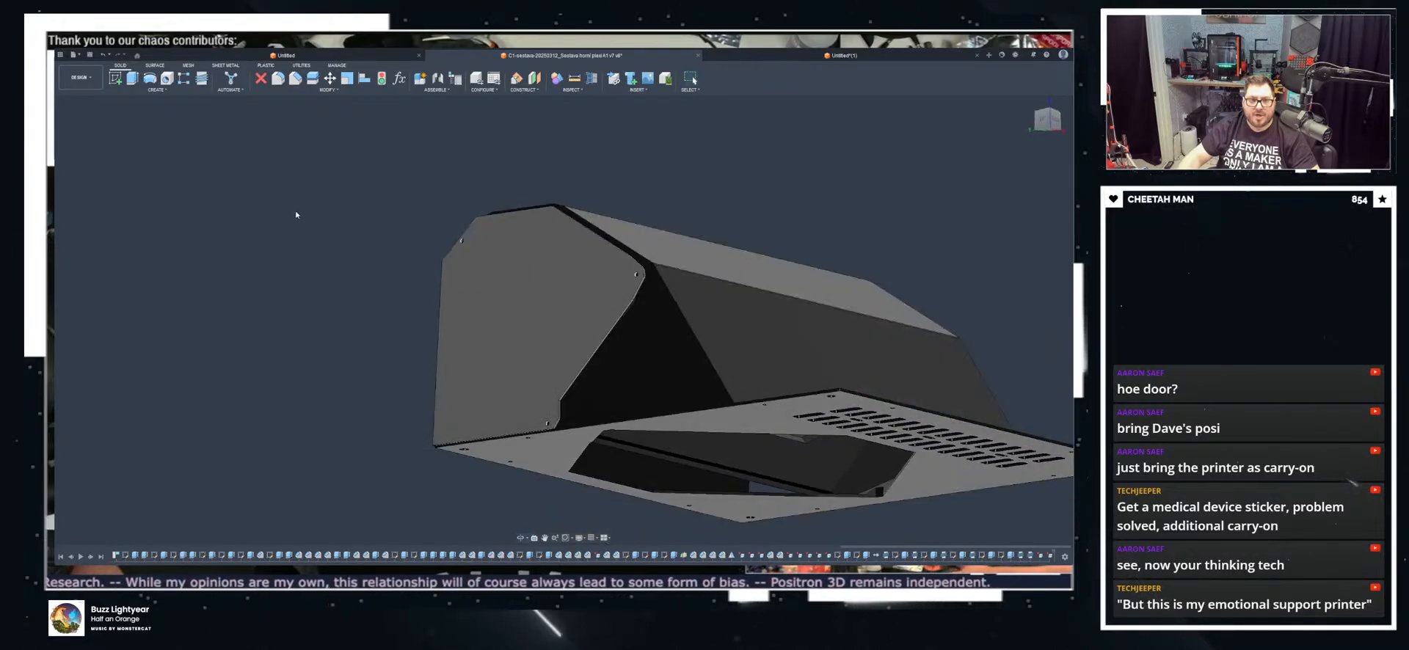
# Step: Show the enclosure's mid-plane and mirror the end panel across it to the opposite end
pyautogui.click(82, 325)
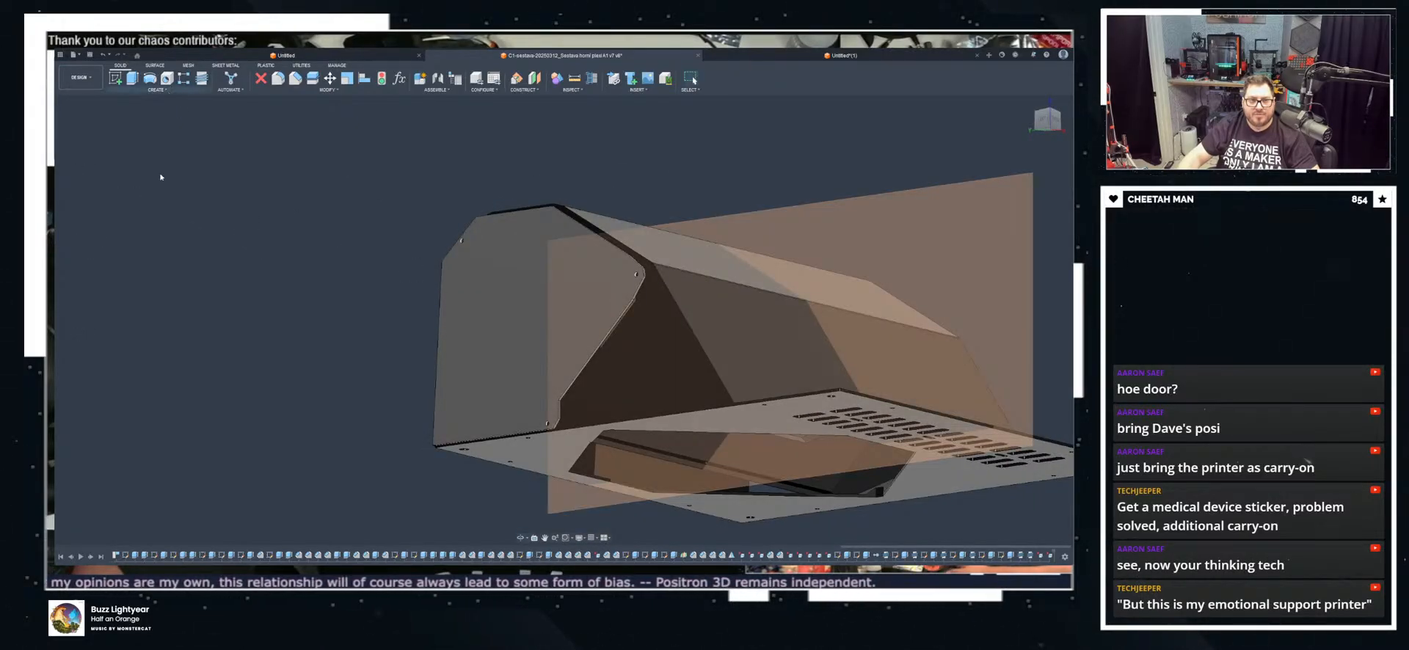
pyautogui.click(496, 336)
pyautogui.click(1023, 187)
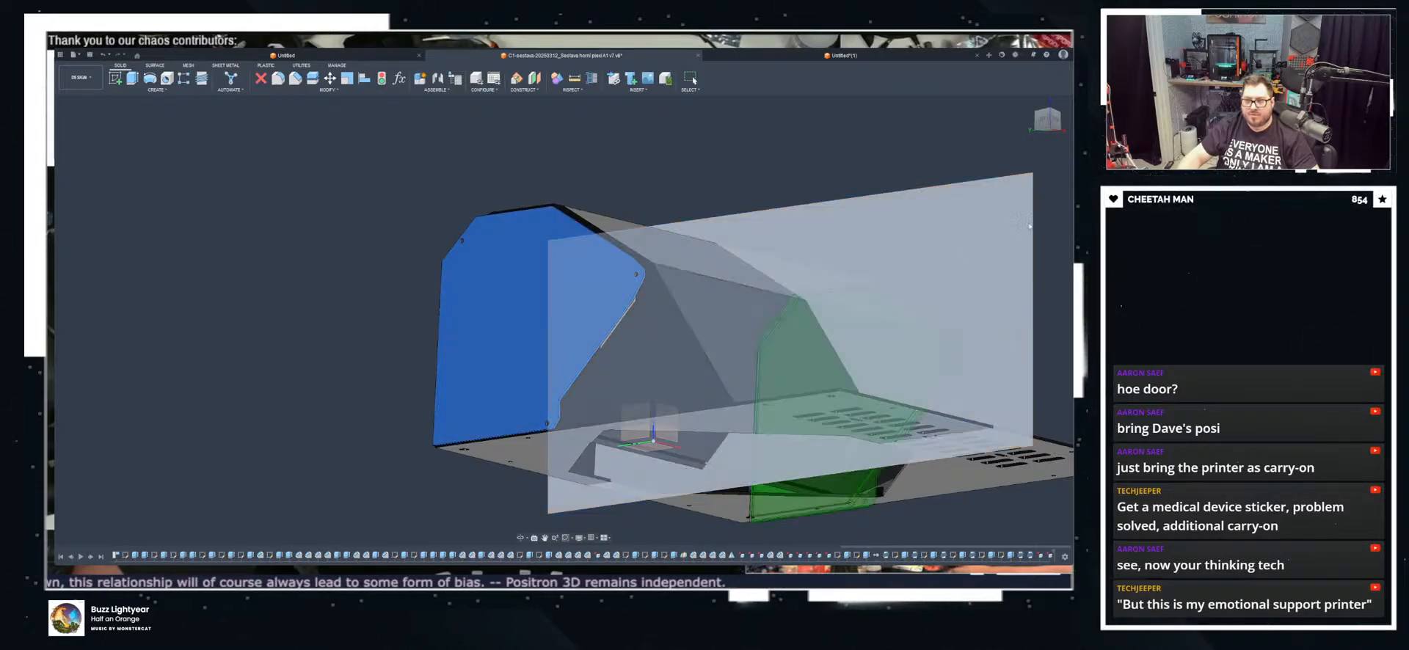
pyautogui.press('Return')
# Step: Examine the mirrored panel's alignment, screw tabs and threaded holes at the enclosure's opposite end
pyautogui.scroll(-3, 935, 372)
pyautogui.keyDown('shift'); pyautogui.moveTo(946, 379); pyautogui.dragTo(695, 444, button='middle'); pyautogui.keyUp('shift')
pyautogui.scroll(4, 796, 375)
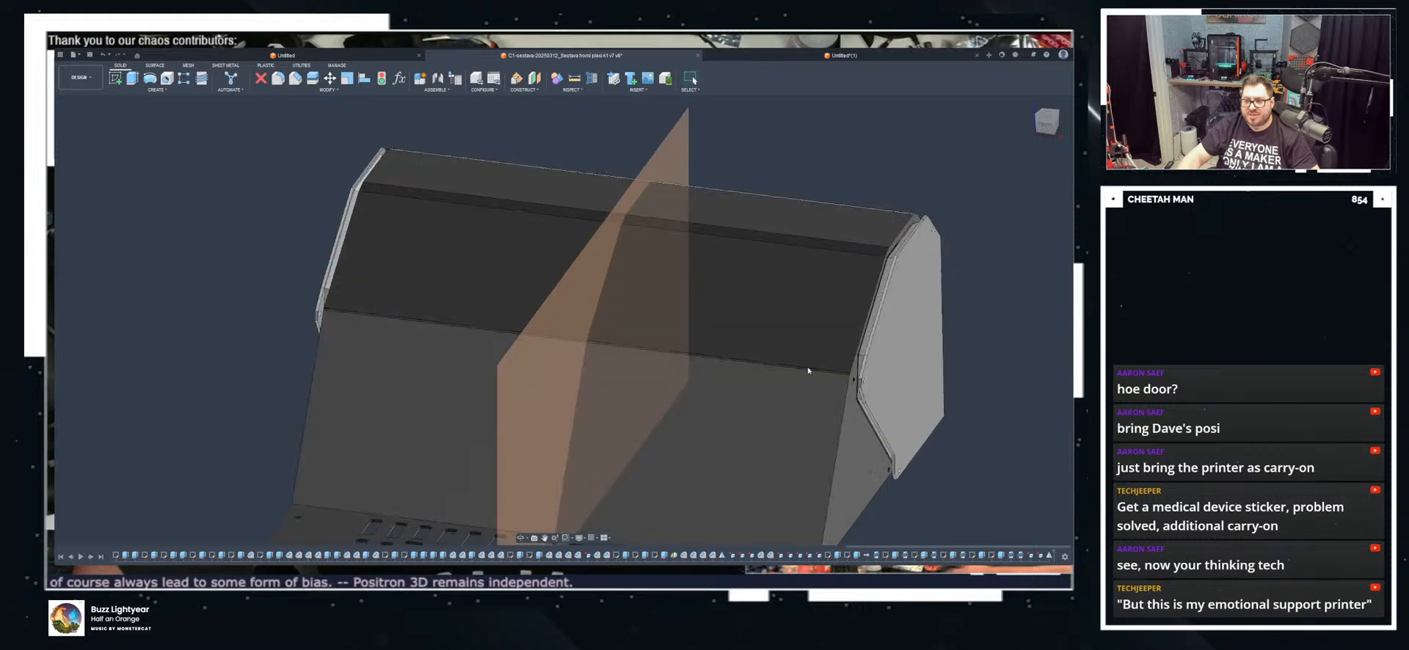
pyautogui.keyDown('shift'); pyautogui.moveTo(1016, 434); pyautogui.dragTo(976, 412, button='middle'); pyautogui.keyUp('shift')
pyautogui.keyDown('shift'); pyautogui.moveTo(737, 339); pyautogui.dragTo(735, 487, button='middle'); pyautogui.keyUp('shift')
pyautogui.keyDown('shift'); pyautogui.moveTo(952, 336); pyautogui.dragTo(869, 173, button='middle'); pyautogui.keyUp('shift')
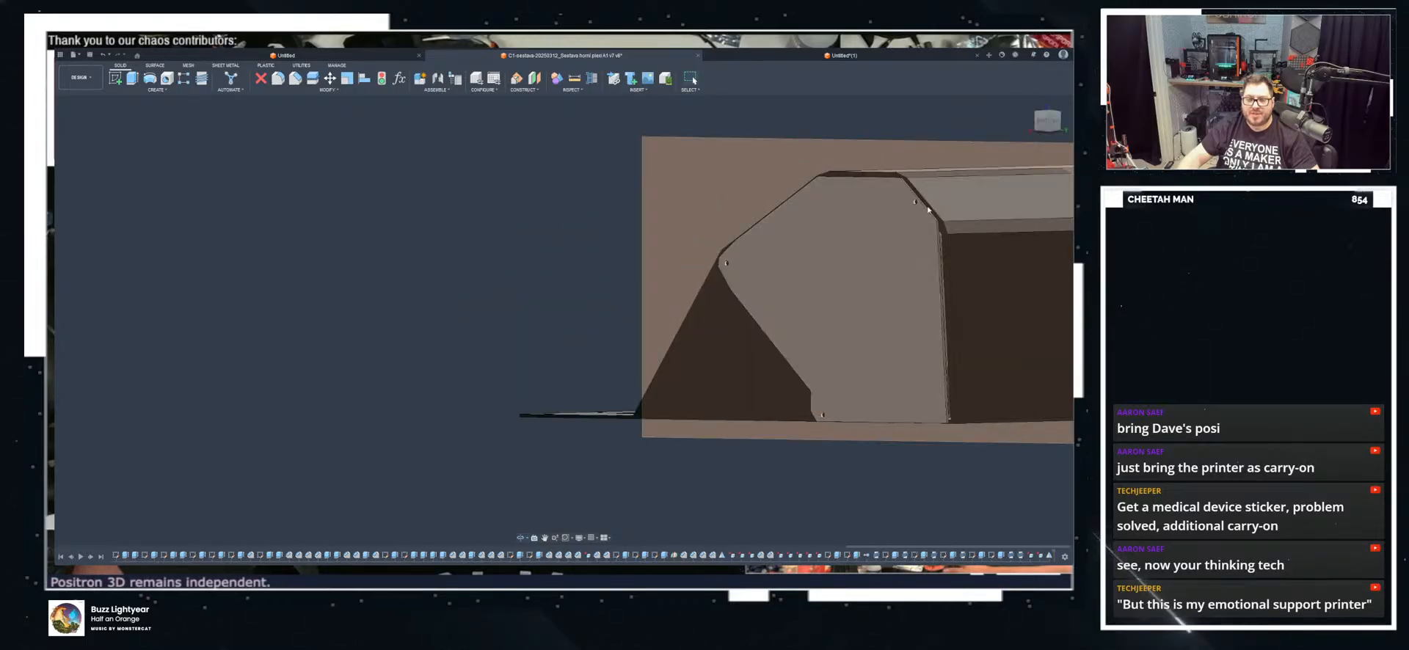
pyautogui.scroll(10, 932, 203)
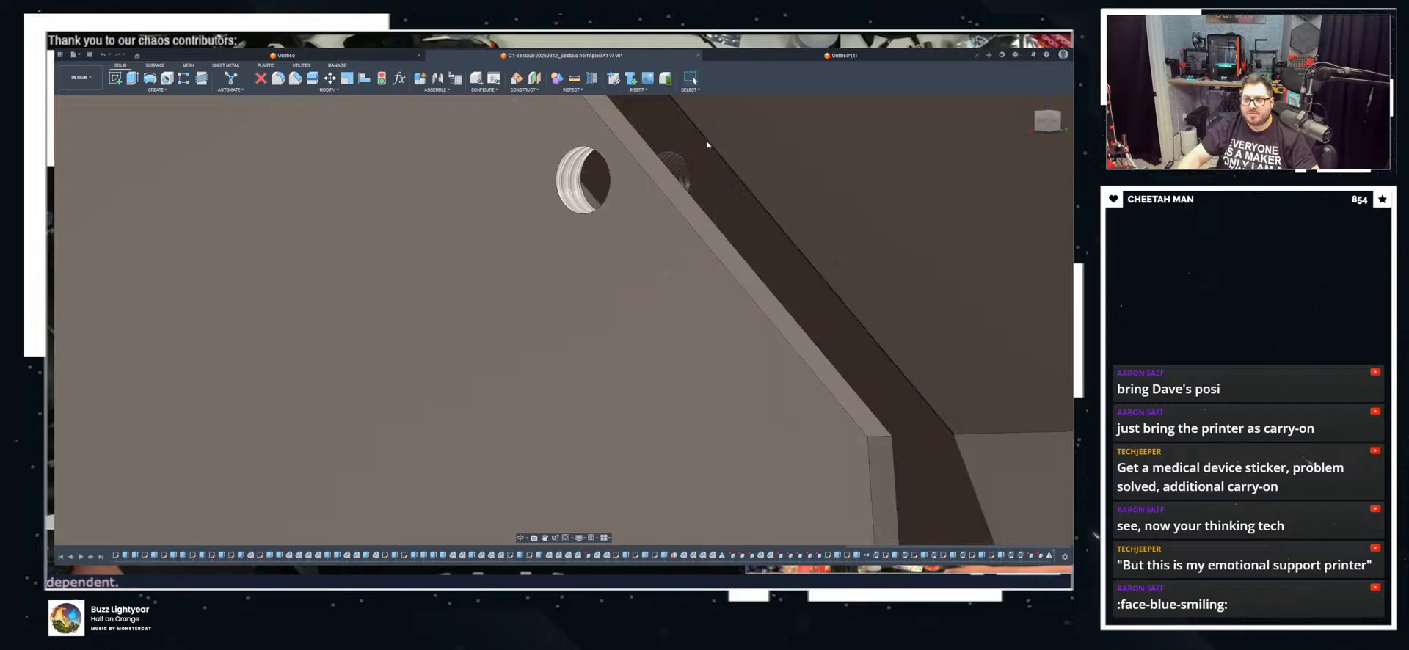
pyautogui.scroll(-6, 707, 144)
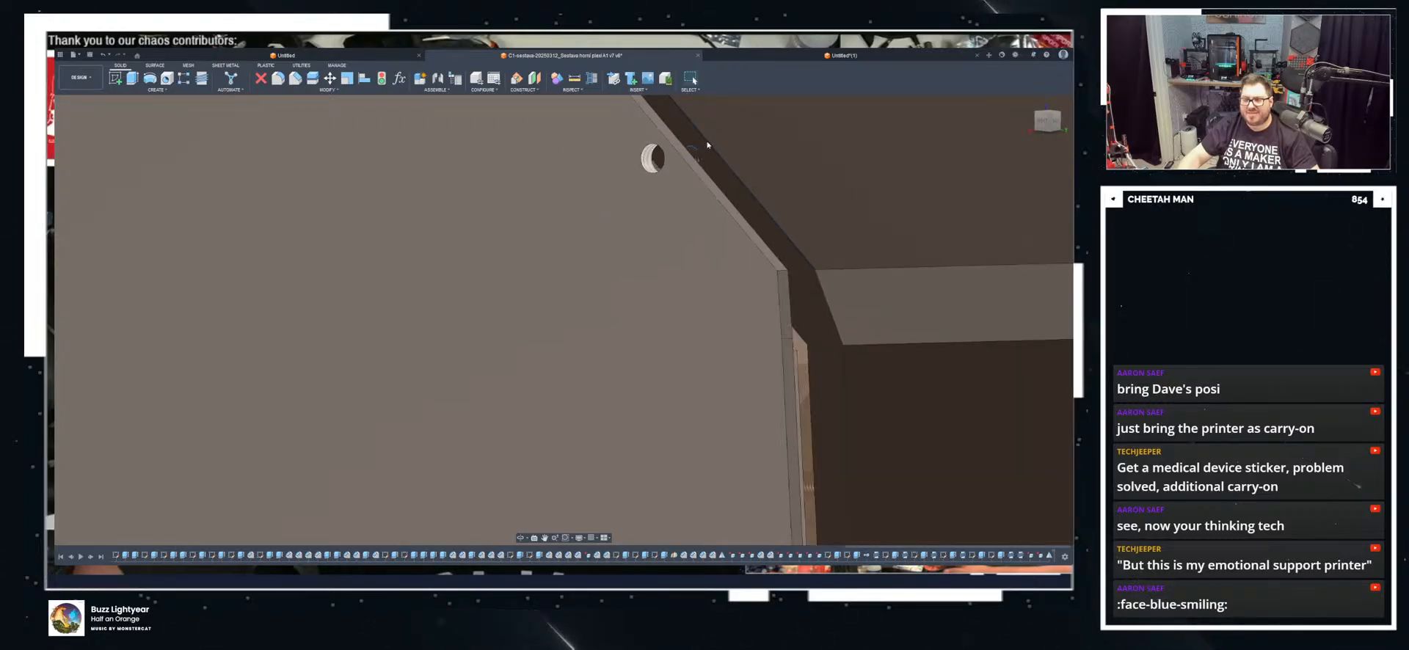
pyautogui.moveTo(697, 143); pyautogui.dragTo(662, 213, button='middle')
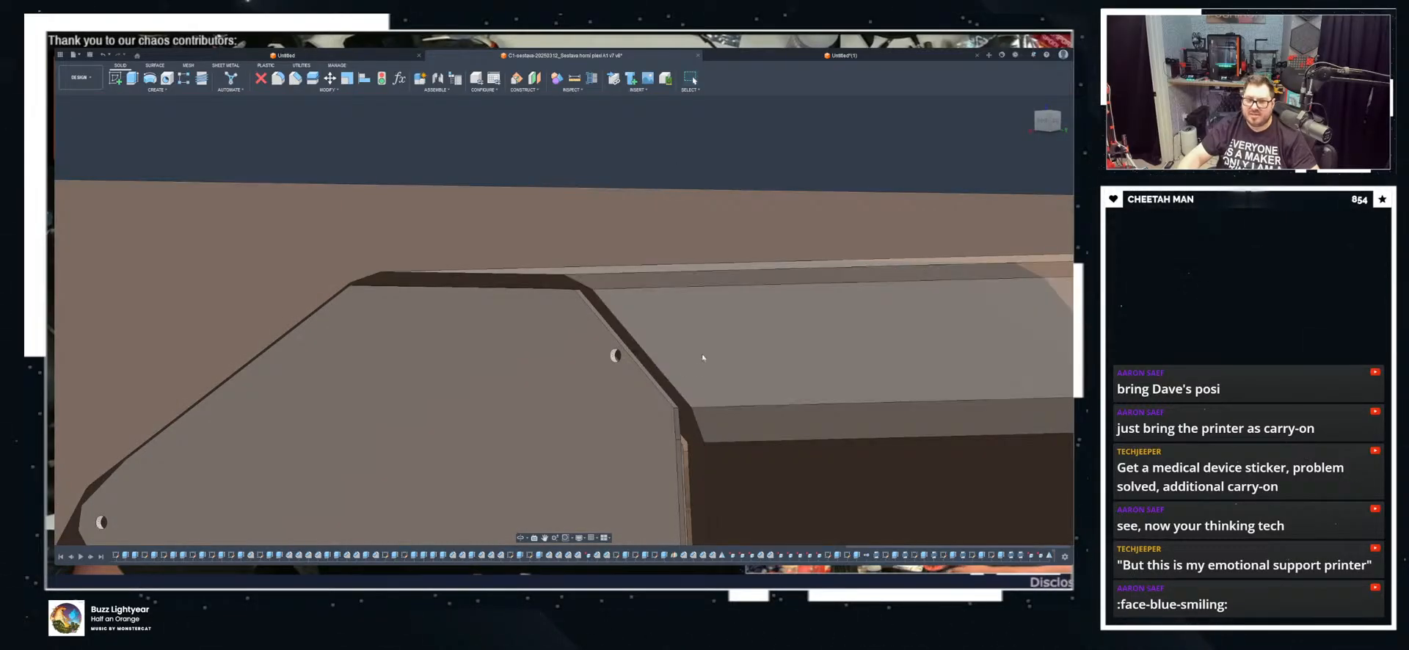
pyautogui.scroll(3, 695, 340)
pyautogui.scroll(2, 585, 377)
pyautogui.keyDown('shift'); pyautogui.moveTo(585, 377); pyautogui.dragTo(470, 448, button='middle'); pyautogui.keyUp('shift')
pyautogui.scroll(-5, 577, 332)
pyautogui.scroll(5, 469, 448)
pyautogui.keyDown('shift'); pyautogui.moveTo(399, 490); pyautogui.dragTo(429, 429, button='middle'); pyautogui.keyUp('shift')
pyautogui.scroll(-4, 426, 433)
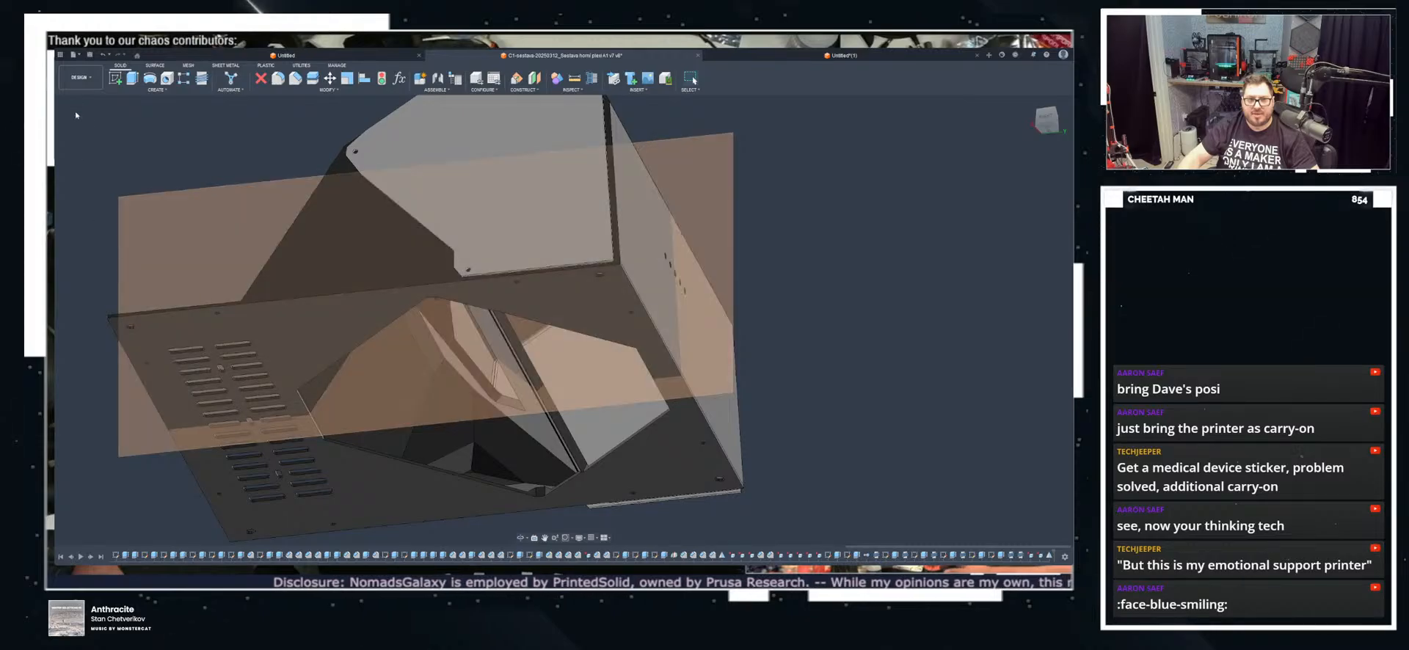
# Step: Hide the mid-plane and the end panels, and examine the enclosure's interior and its threaded screw holes
pyautogui.click(77, 337)
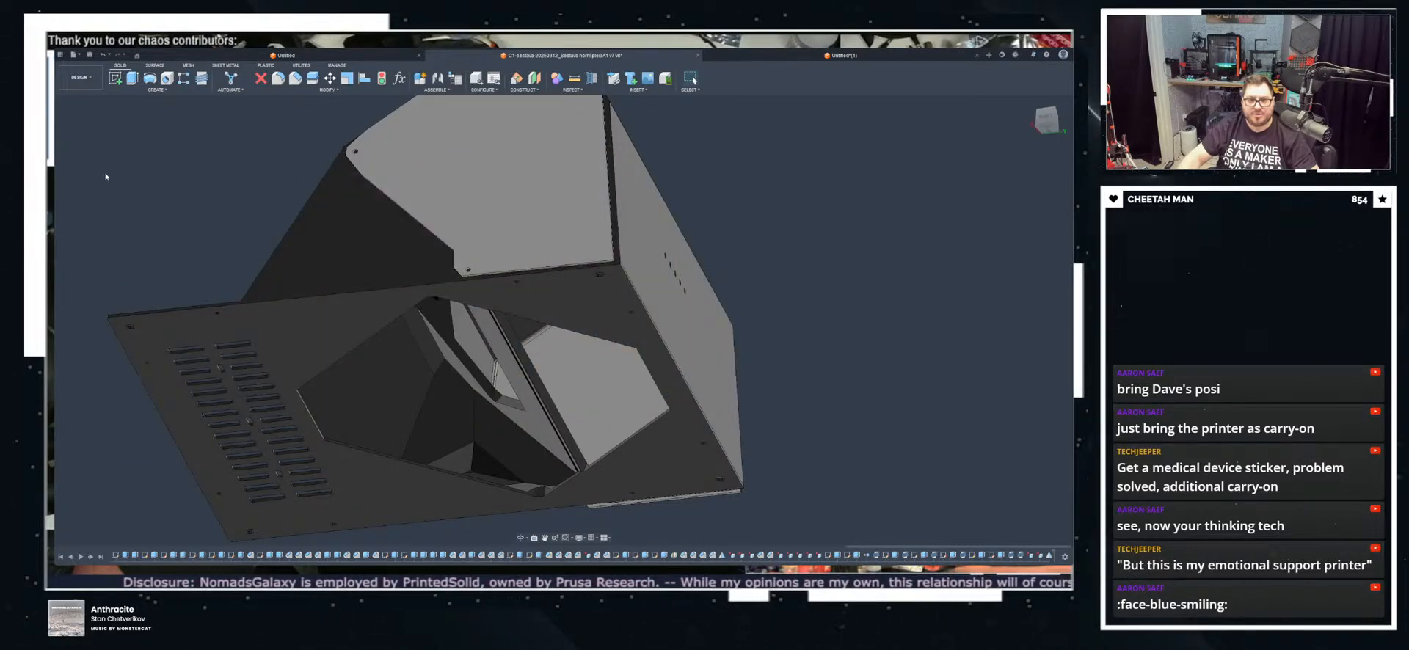
pyautogui.keyDown('shift'); pyautogui.moveTo(85, 151); pyautogui.dragTo(360, 144, button='middle'); pyautogui.keyUp('shift')
pyautogui.scroll(6, 490, 269)
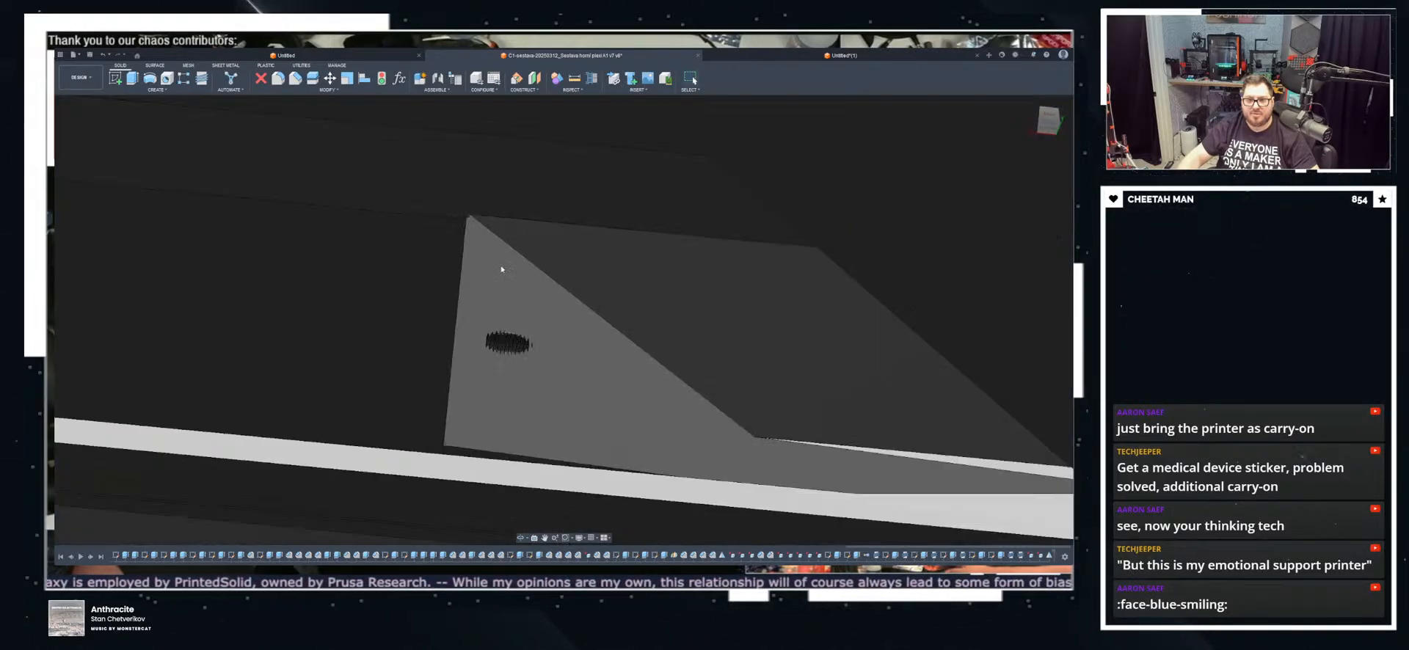
pyautogui.keyDown('shift'); pyautogui.moveTo(491, 283); pyautogui.dragTo(539, 307, button='middle'); pyautogui.keyUp('shift')
pyautogui.scroll(10, 441, 365)
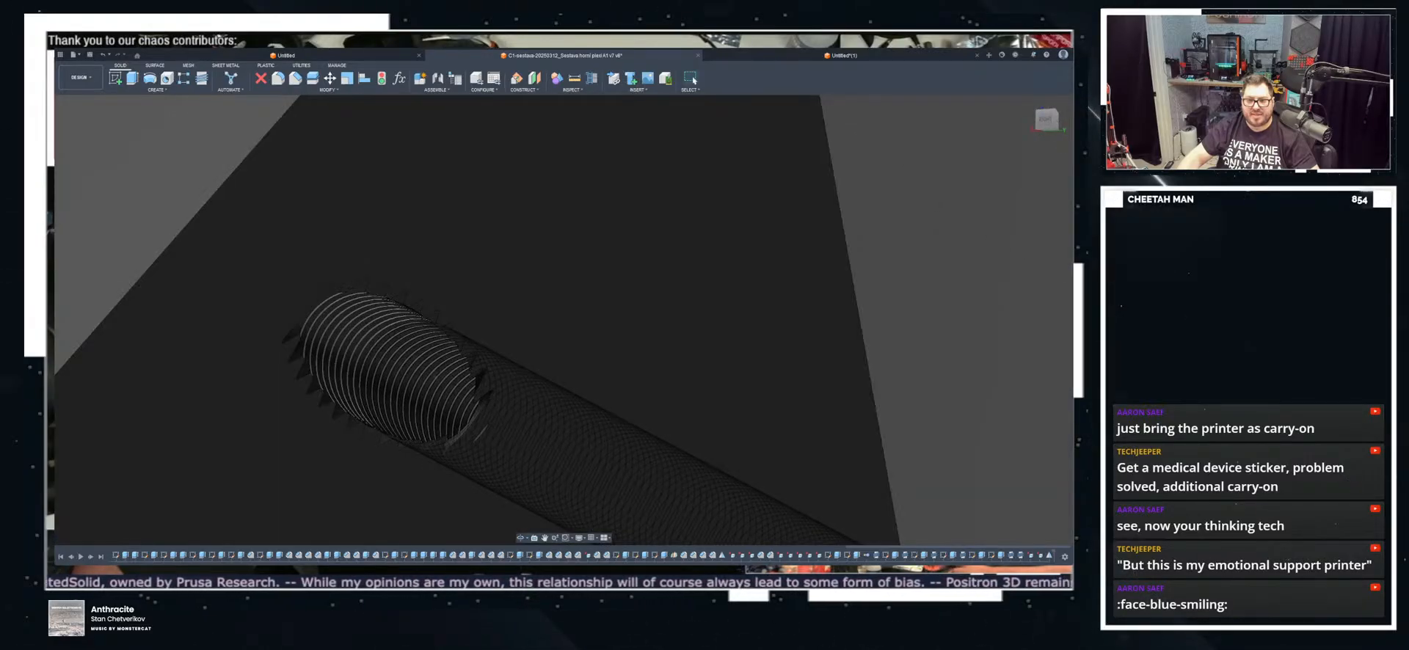
pyautogui.scroll(-10, 433, 375)
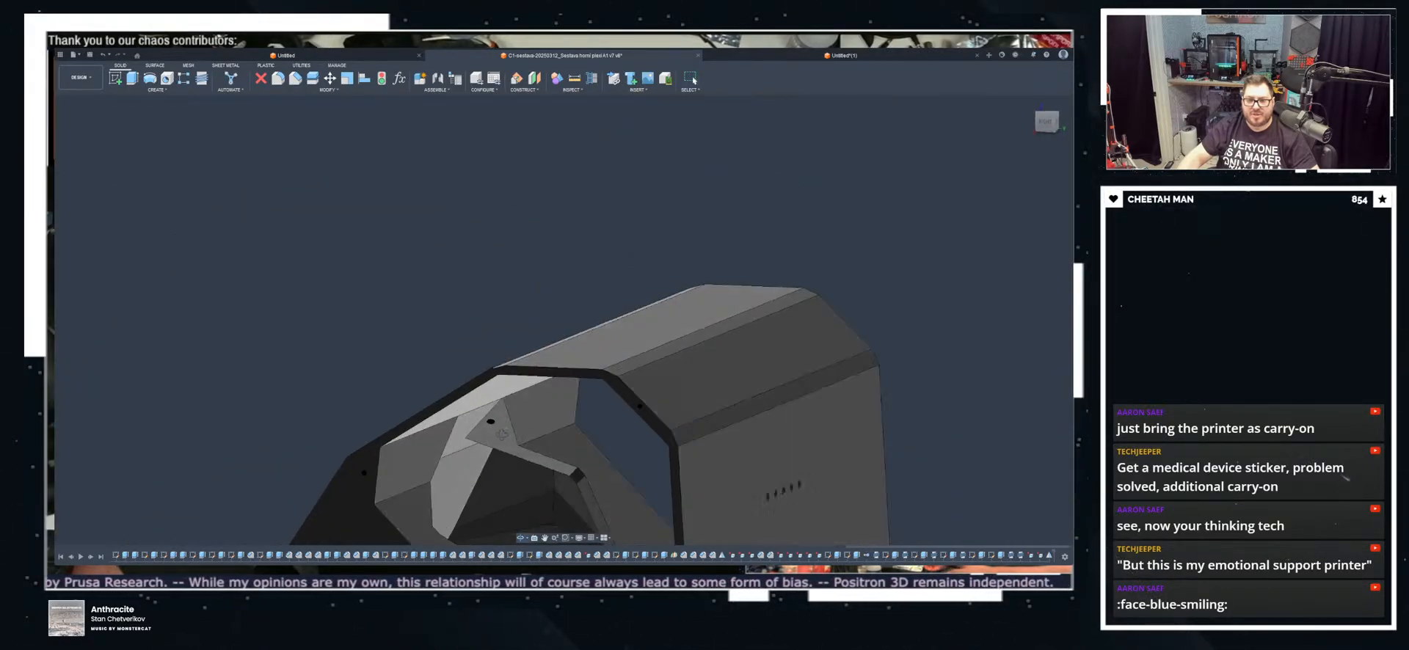
pyautogui.keyDown('shift'); pyautogui.moveTo(502, 434); pyautogui.dragTo(455, 383, button='middle'); pyautogui.keyUp('shift')
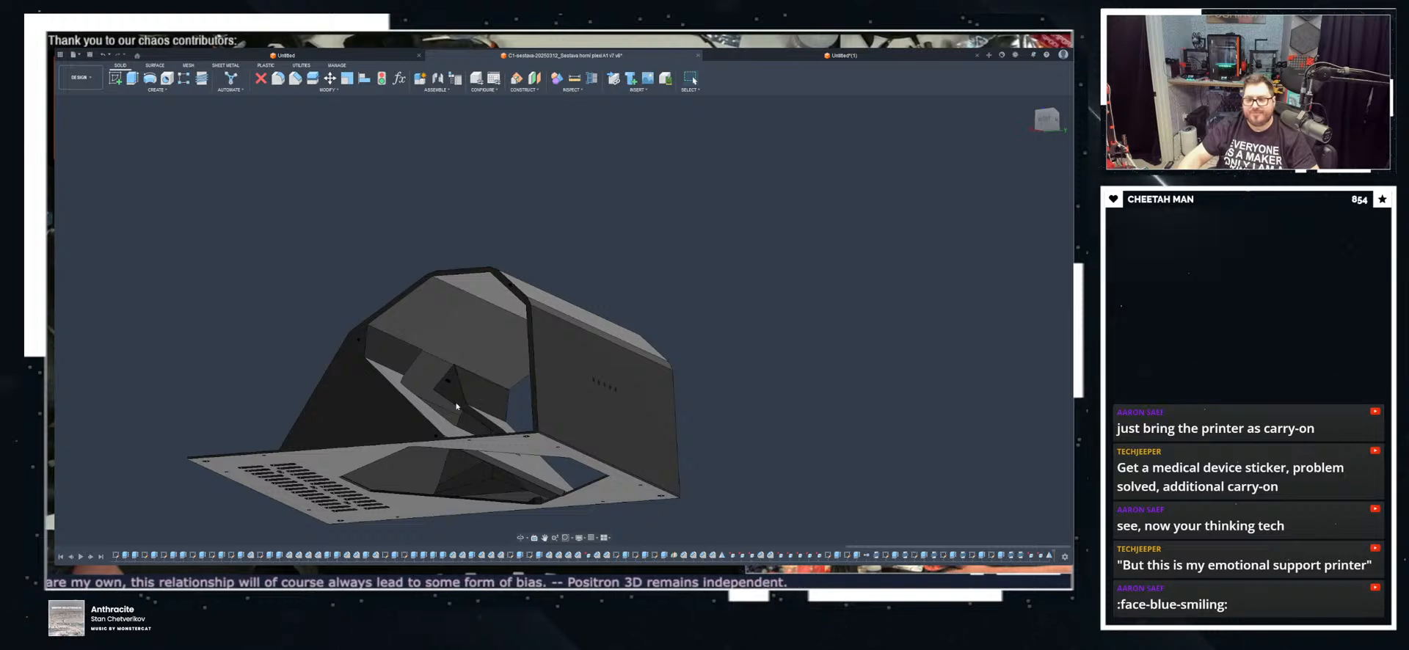
pyautogui.scroll(3, 456, 405)
pyautogui.keyDown('shift'); pyautogui.moveTo(456, 406); pyautogui.dragTo(629, 320, button='middle'); pyautogui.keyUp('shift')
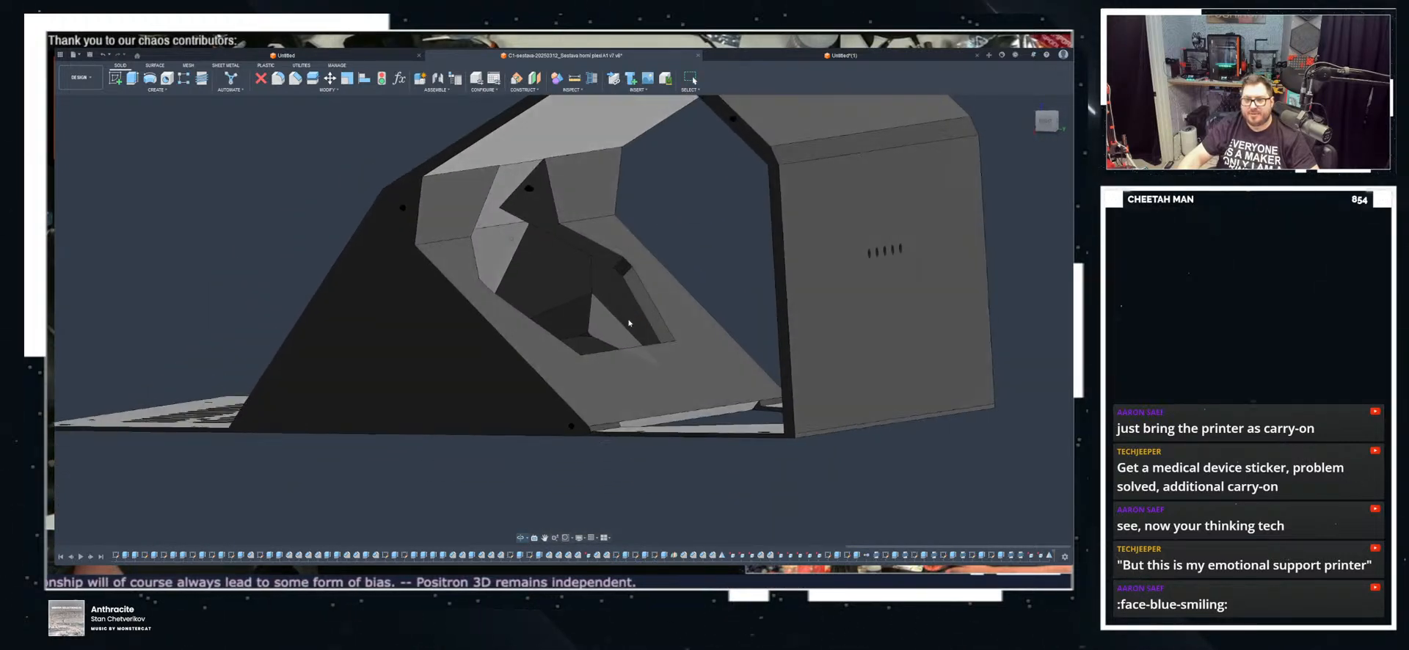
pyautogui.scroll(5, 592, 335)
pyautogui.scroll(-2, 561, 310)
pyautogui.scroll(-6, 562, 311)
pyautogui.keyDown('shift'); pyautogui.moveTo(559, 313); pyautogui.dragTo(557, 253, button='middle'); pyautogui.keyUp('shift')
pyautogui.scroll(4, 519, 238)
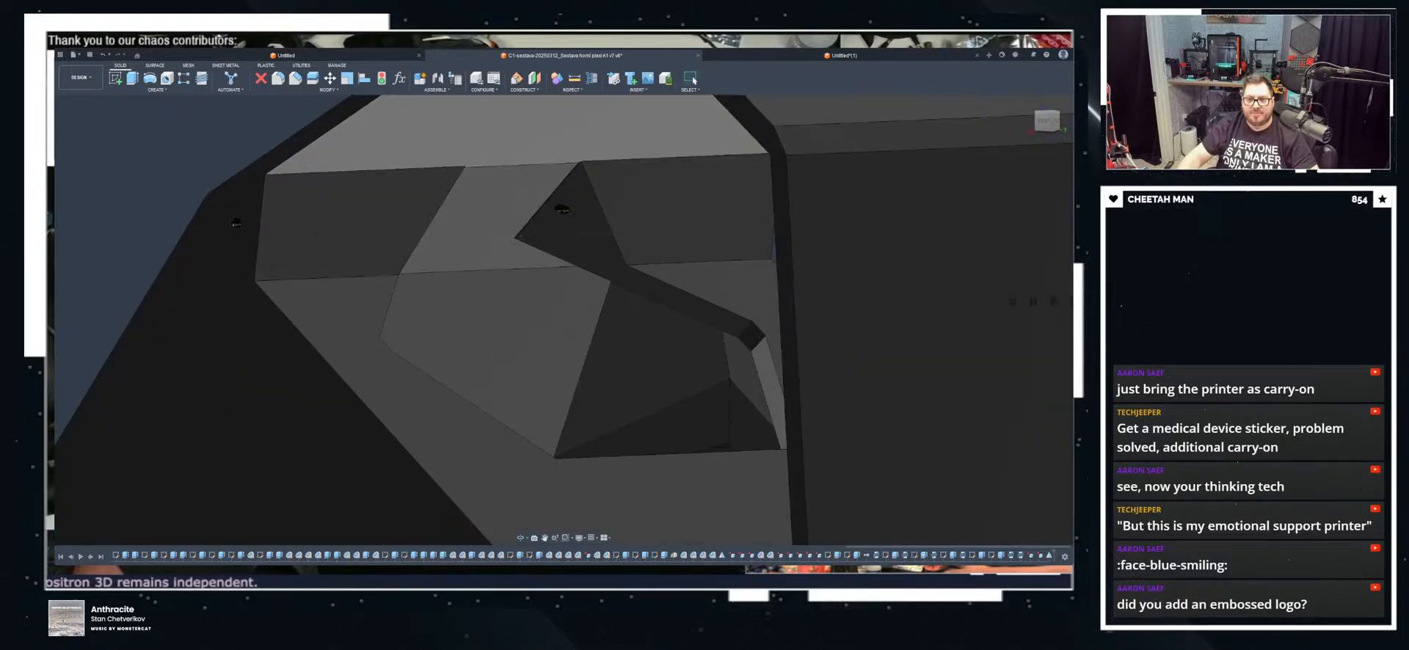
pyautogui.scroll(-5, 519, 239)
pyautogui.scroll(-2, 482, 266)
pyautogui.keyDown('shift'); pyautogui.moveTo(483, 266); pyautogui.dragTo(637, 284, button='middle'); pyautogui.keyUp('shift')
pyautogui.scroll(-3, 455, 301)
pyautogui.keyDown('shift'); pyautogui.moveTo(580, 355); pyautogui.dragTo(507, 356, button='middle'); pyautogui.keyUp('shift')
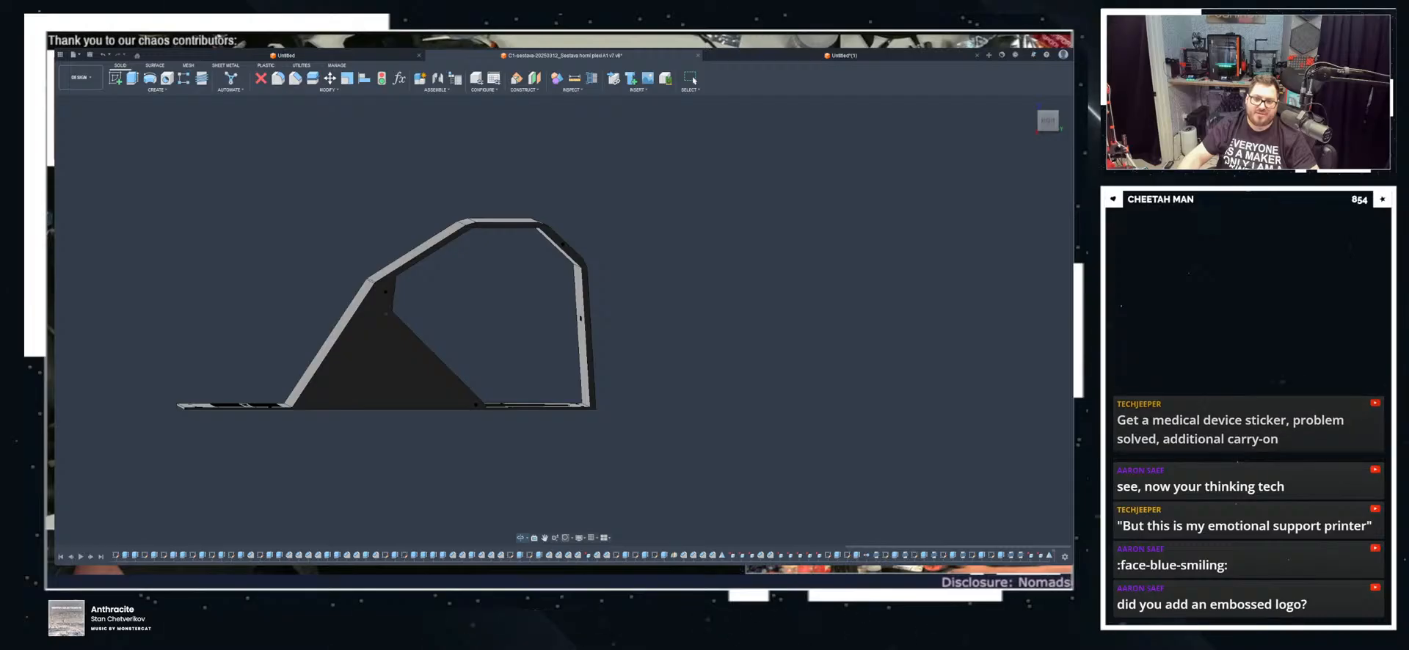
# Step: Show the green Prusa extruder assembly inside the enclosure to judge the clearance around it
pyautogui.scroll(3, 565, 286)
pyautogui.click(80, 468)
pyautogui.keyDown('shift'); pyautogui.moveTo(445, 379); pyautogui.dragTo(409, 380, button='middle'); pyautogui.keyUp('shift')
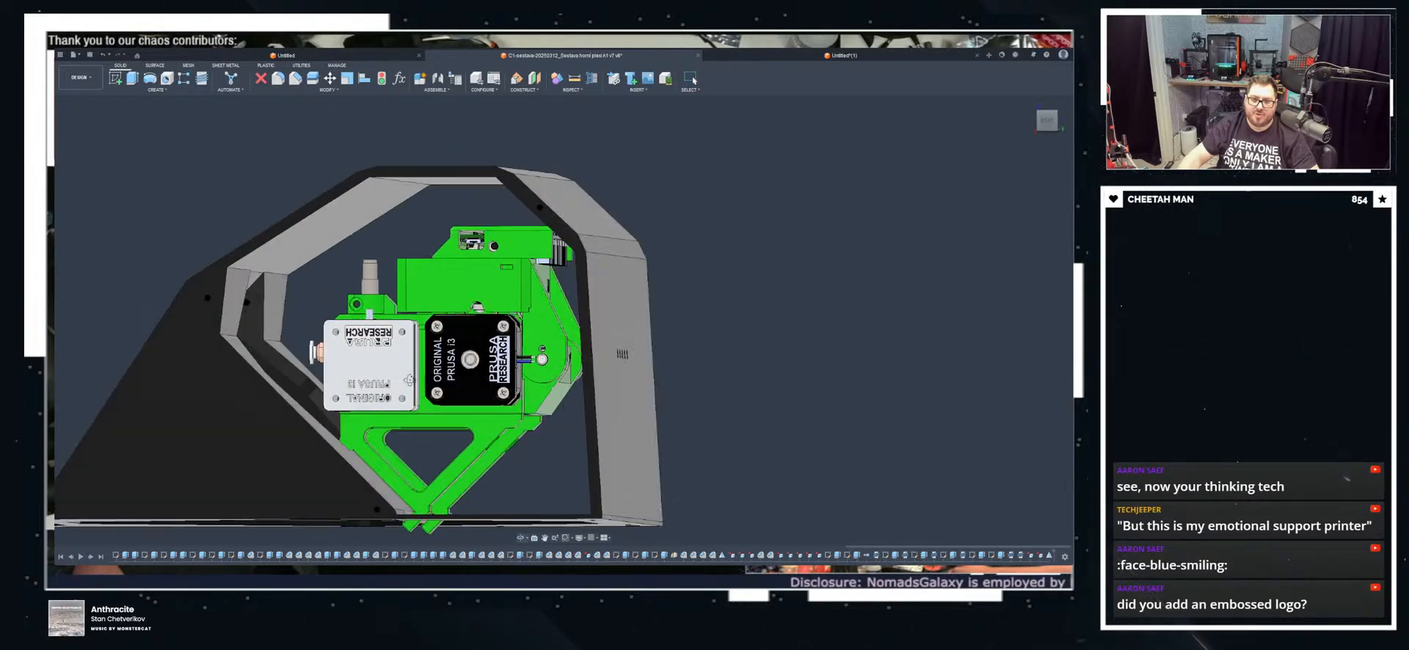
pyautogui.scroll(4, 598, 232)
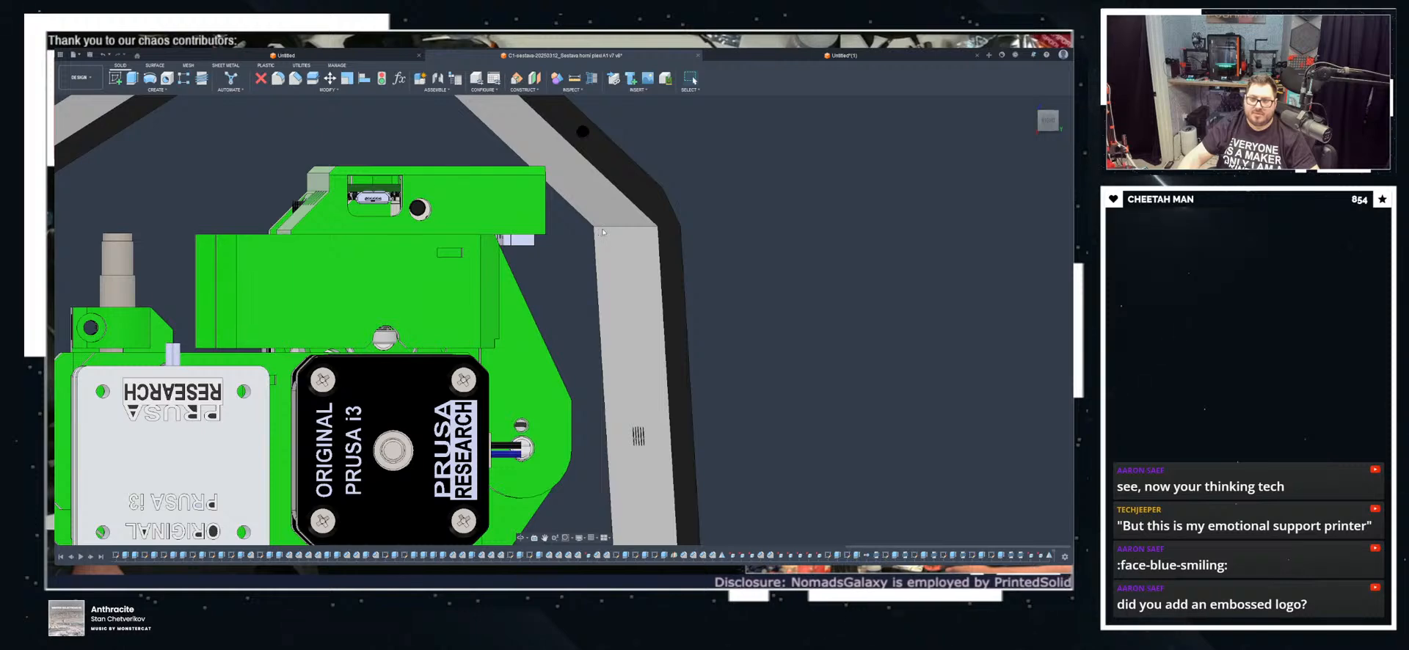
# Step: Fillet the enclosure's inner edge between the vented vertical wall and the sloped wall with a large radius
pyautogui.click(277, 78)
pyautogui.moveTo(590, 233); pyautogui.dragTo(579, 238)
pyautogui.keyDown('shift'); pyautogui.moveTo(579, 240); pyautogui.dragTo(574, 241, button='middle'); pyautogui.keyUp('shift')
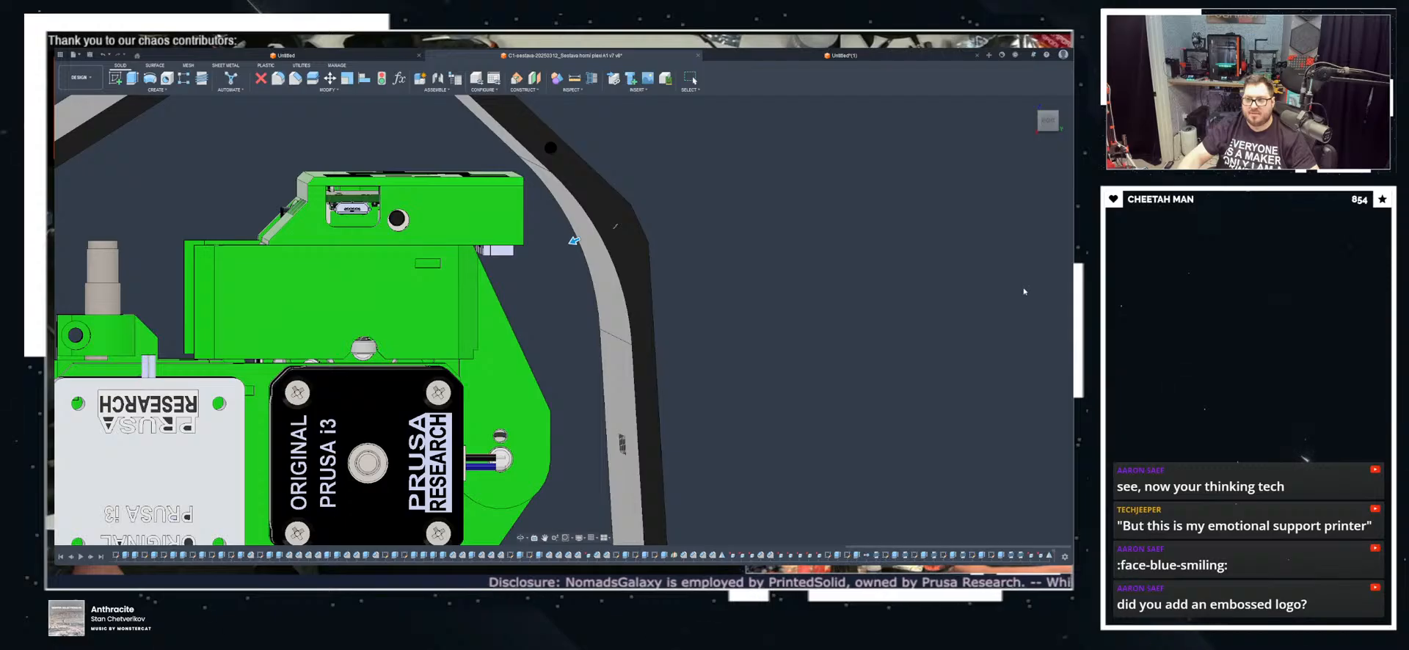
# Step: Fillet the enclosure's inner edge between the flat top wall and the adjoining already rounded sloped wall with a large radius
pyautogui.scroll(-3, 616, 278)
pyautogui.keyDown('shift'); pyautogui.moveTo(506, 183); pyautogui.dragTo(495, 151, button='middle'); pyautogui.keyUp('shift')
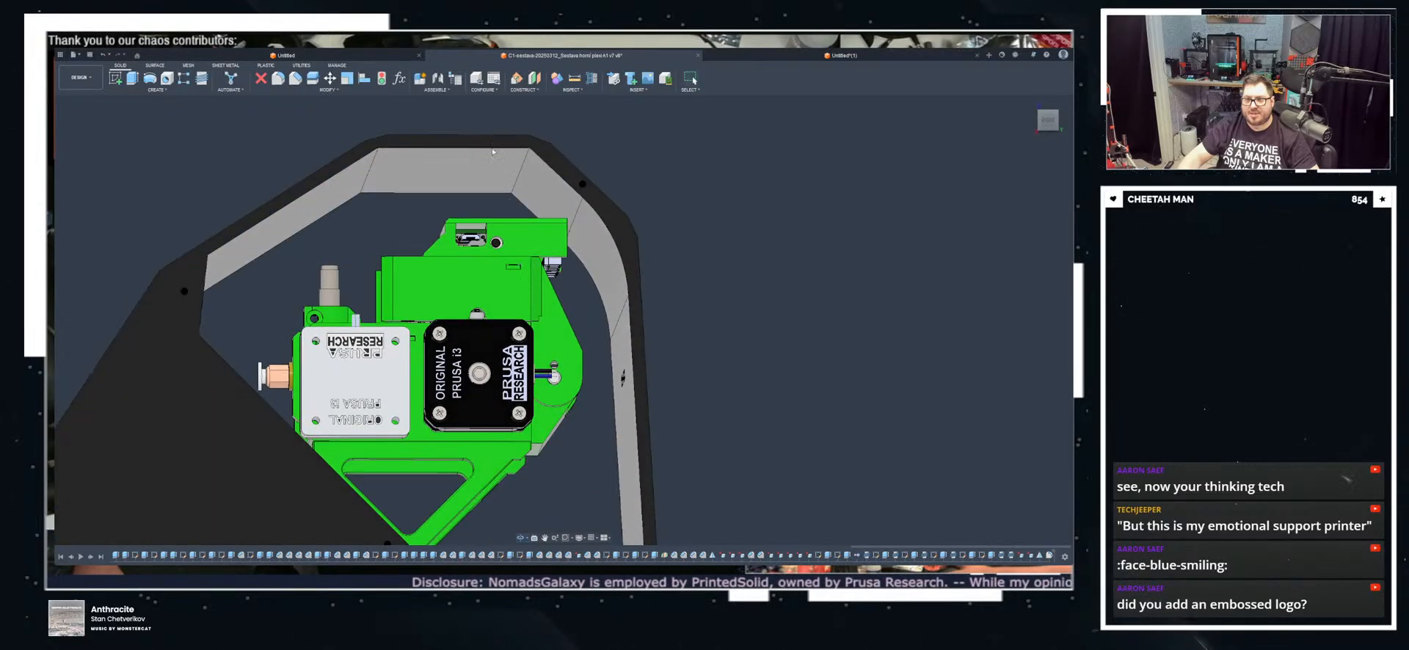
pyautogui.scroll(3, 499, 154)
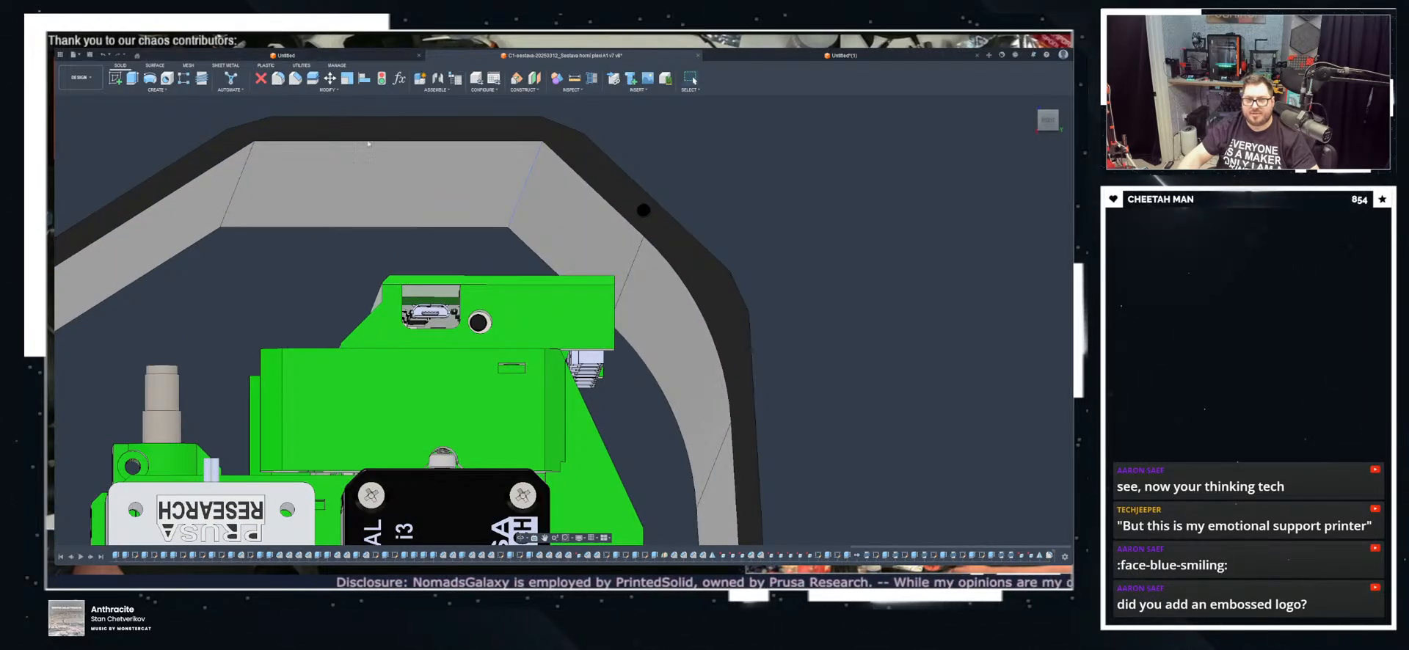
pyautogui.click(514, 213)
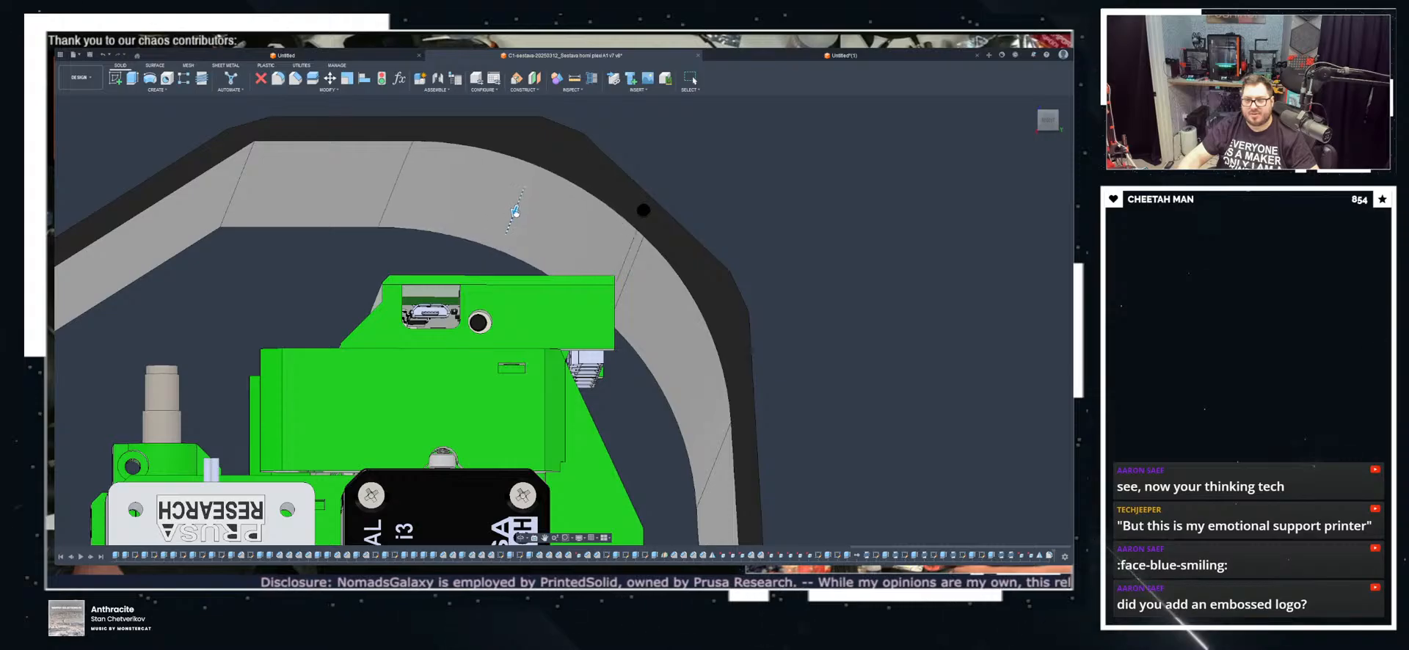
pyautogui.moveTo(514, 217); pyautogui.dragTo(516, 213)
pyautogui.keyDown('shift'); pyautogui.moveTo(844, 246); pyautogui.dragTo(826, 276, button='middle'); pyautogui.keyUp('shift')
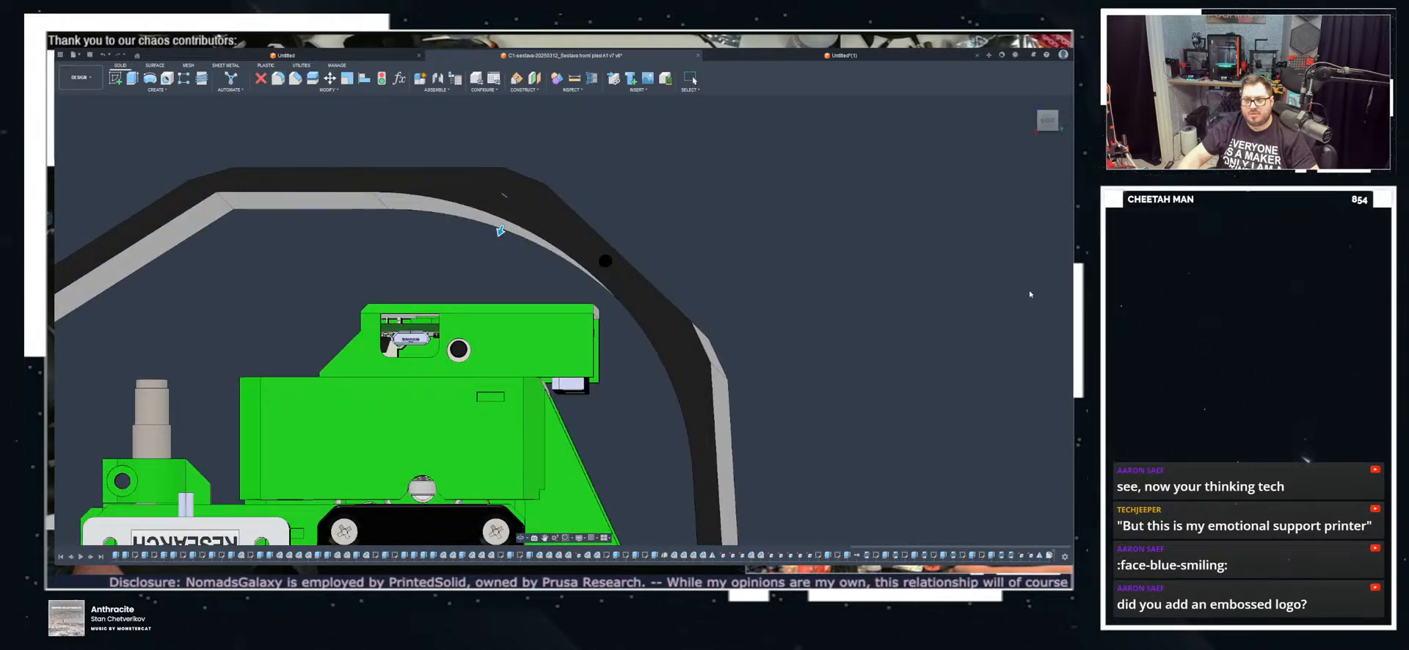
# Step: Fillet the enclosure's inner edge between the flat top wall and the long sloped wall with a large radius
pyautogui.scroll(-3, 277, 228)
pyautogui.keyDown('shift'); pyautogui.moveTo(277, 228); pyautogui.dragTo(402, 199, button='middle'); pyautogui.keyUp('shift')
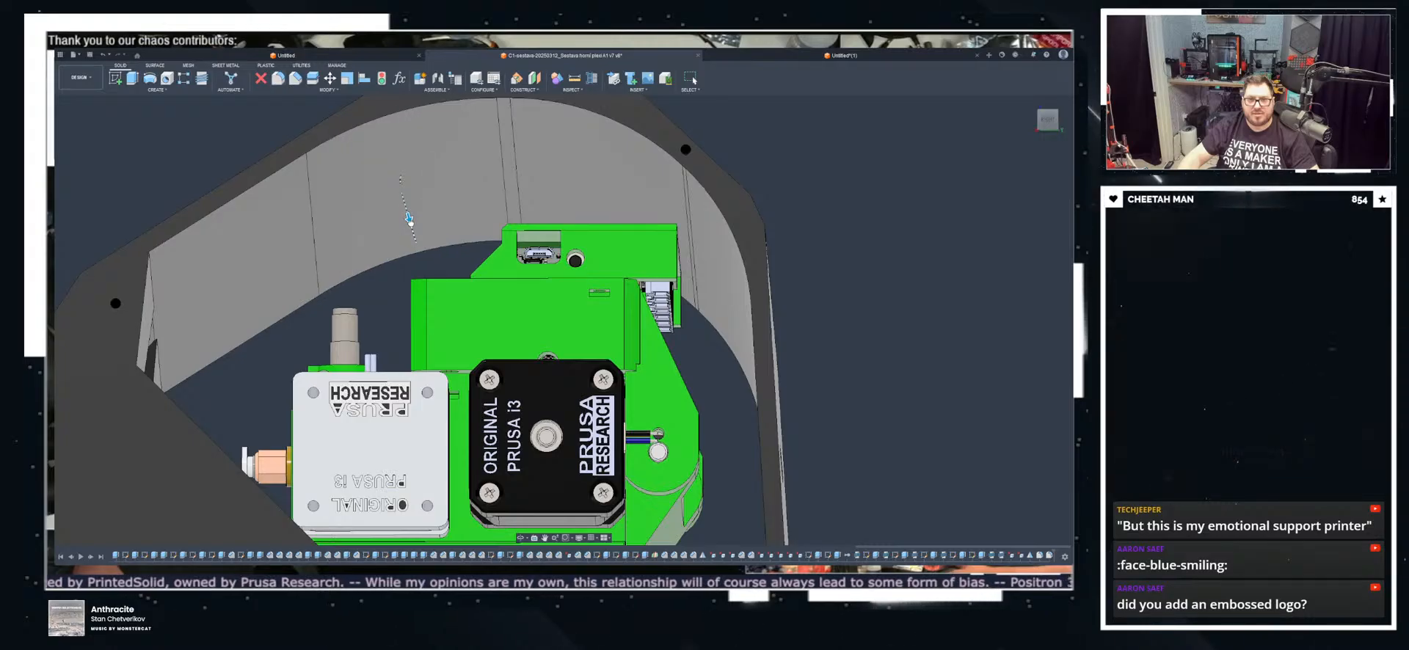
pyautogui.keyDown('shift'); pyautogui.moveTo(410, 220); pyautogui.dragTo(523, 188, button='middle'); pyautogui.keyUp('shift')
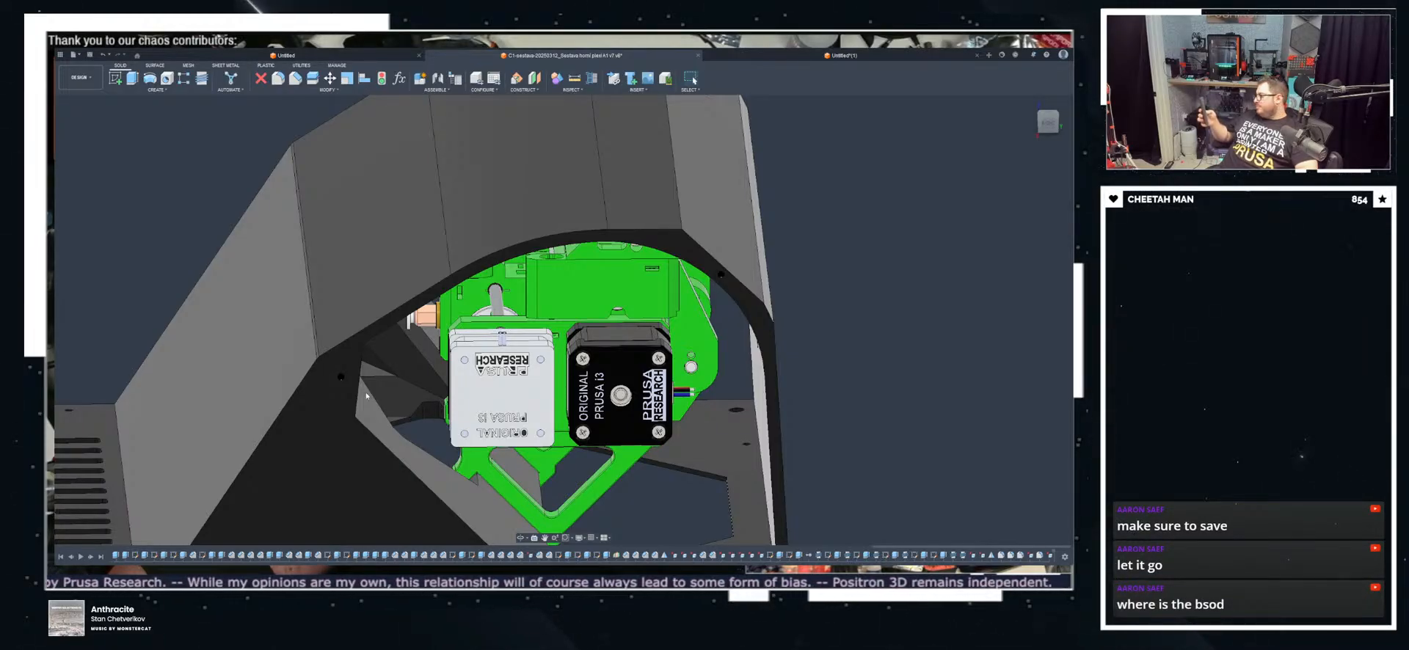
# Step: Delete the narrow bevel face along the enclosure's outer edge between the short sloped wall and the vertical wall
pyautogui.scroll(-5, 366, 396)
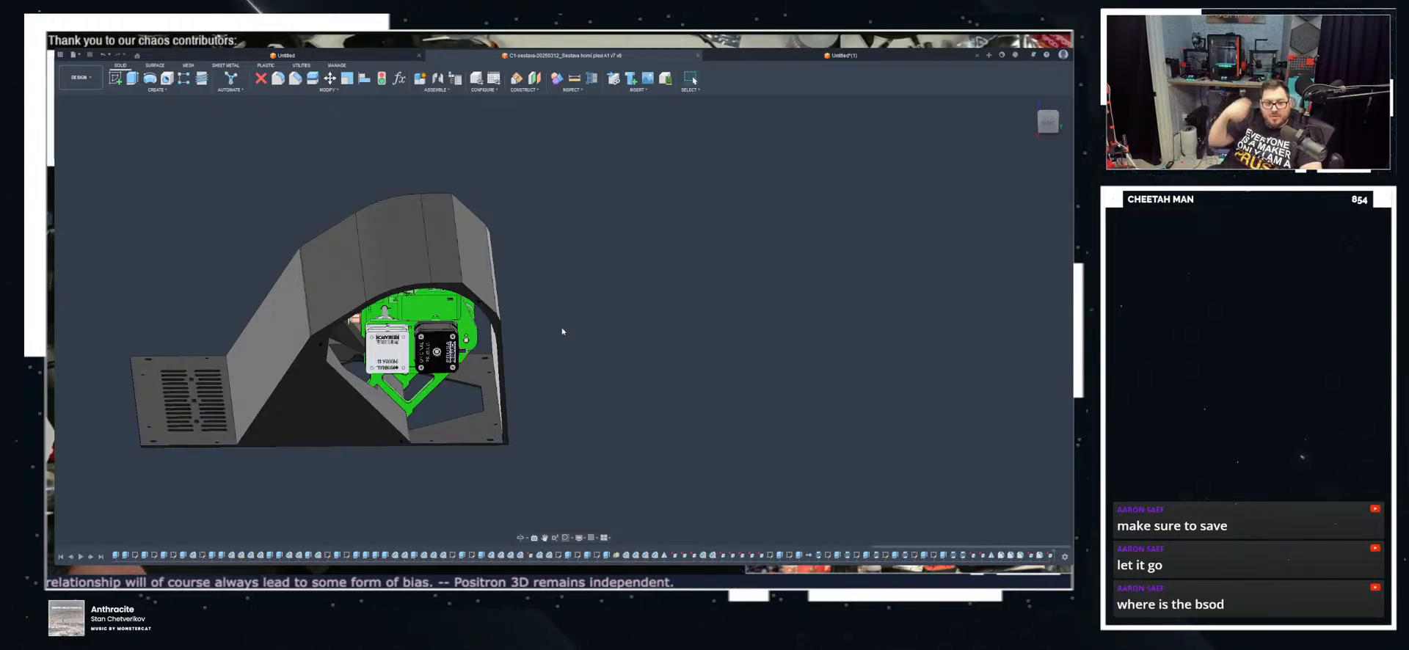
pyautogui.scroll(3, 429, 365)
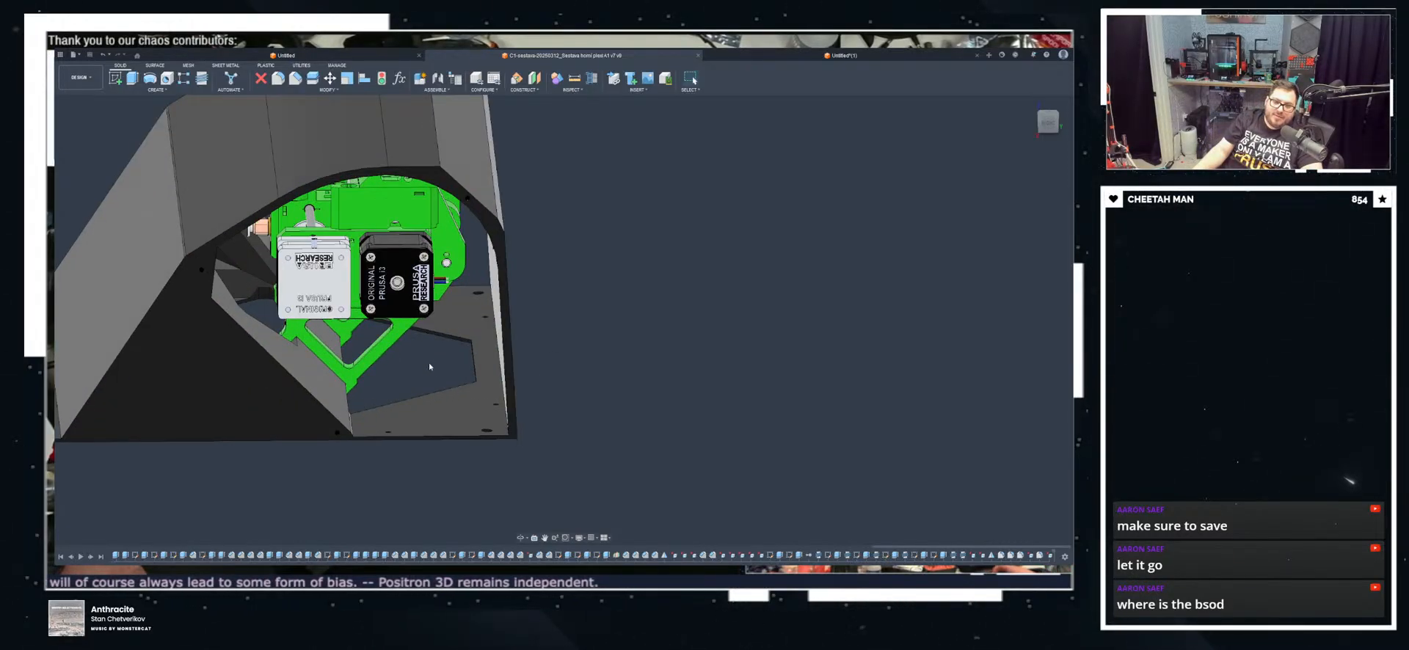
pyautogui.keyDown('shift'); pyautogui.moveTo(614, 195); pyautogui.dragTo(517, 246, button='middle'); pyautogui.keyUp('shift')
pyautogui.scroll(3, 604, 179)
pyautogui.click(483, 298)
pyautogui.press('Delete')
# Step: Fillet the enclosure's outer edge between the flat top and the short sloped wall to follow the rounded inner contour
pyautogui.moveTo(545, 195); pyautogui.dragTo(726, 235, button='middle')
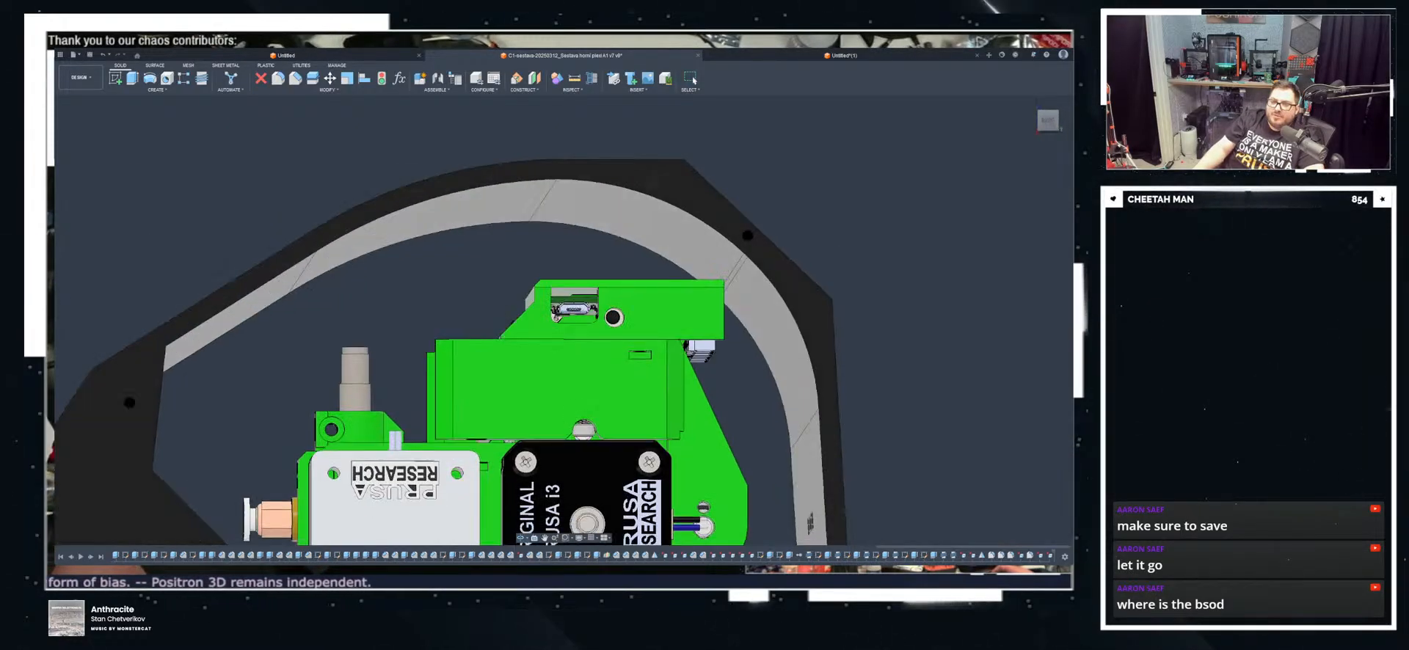
pyautogui.keyDown('shift'); pyautogui.moveTo(689, 176); pyautogui.dragTo(653, 246, button='middle'); pyautogui.keyUp('shift')
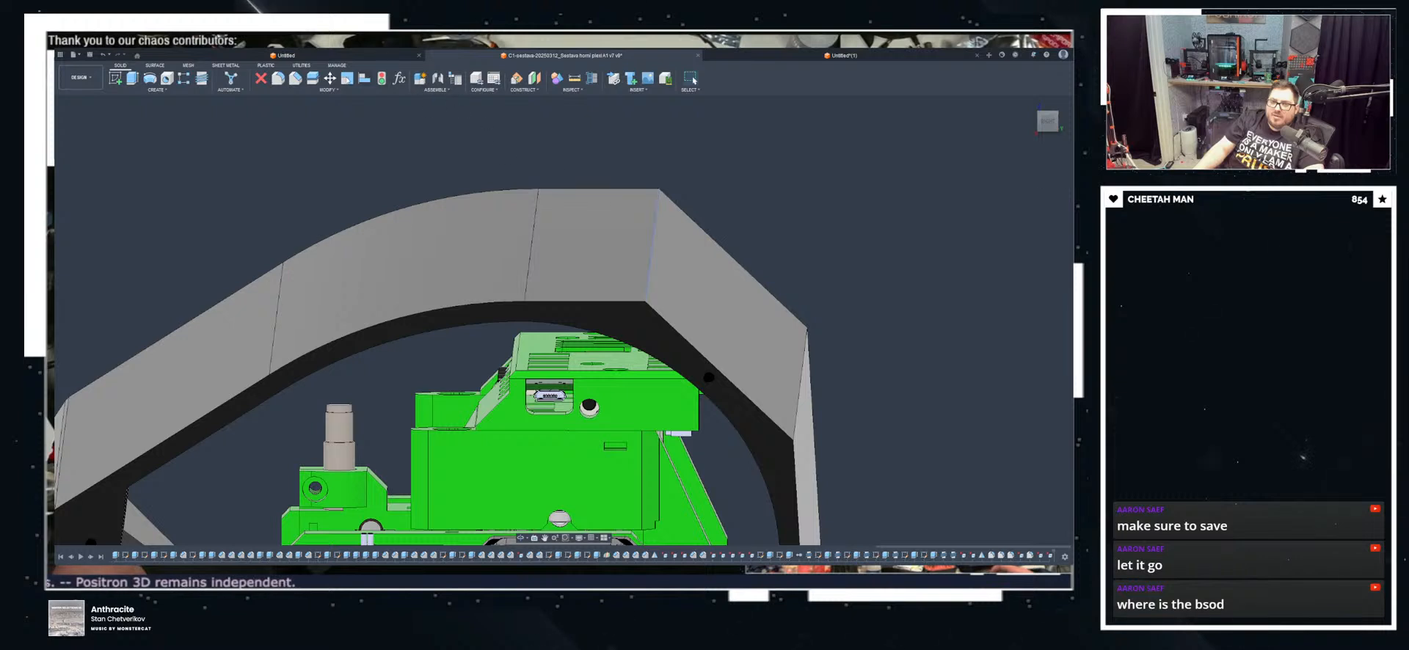
pyautogui.click(280, 79)
pyautogui.click(658, 208)
pyautogui.moveTo(658, 208); pyautogui.dragTo(653, 227)
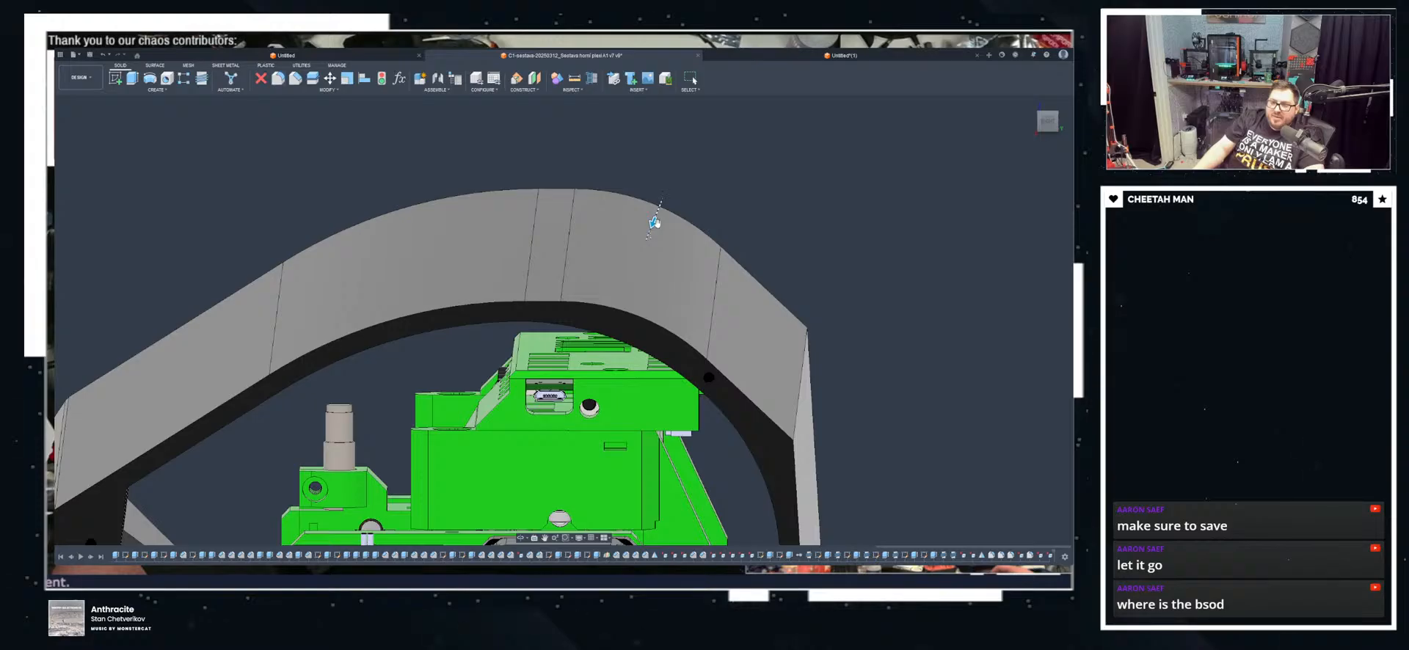
pyautogui.press('Return')
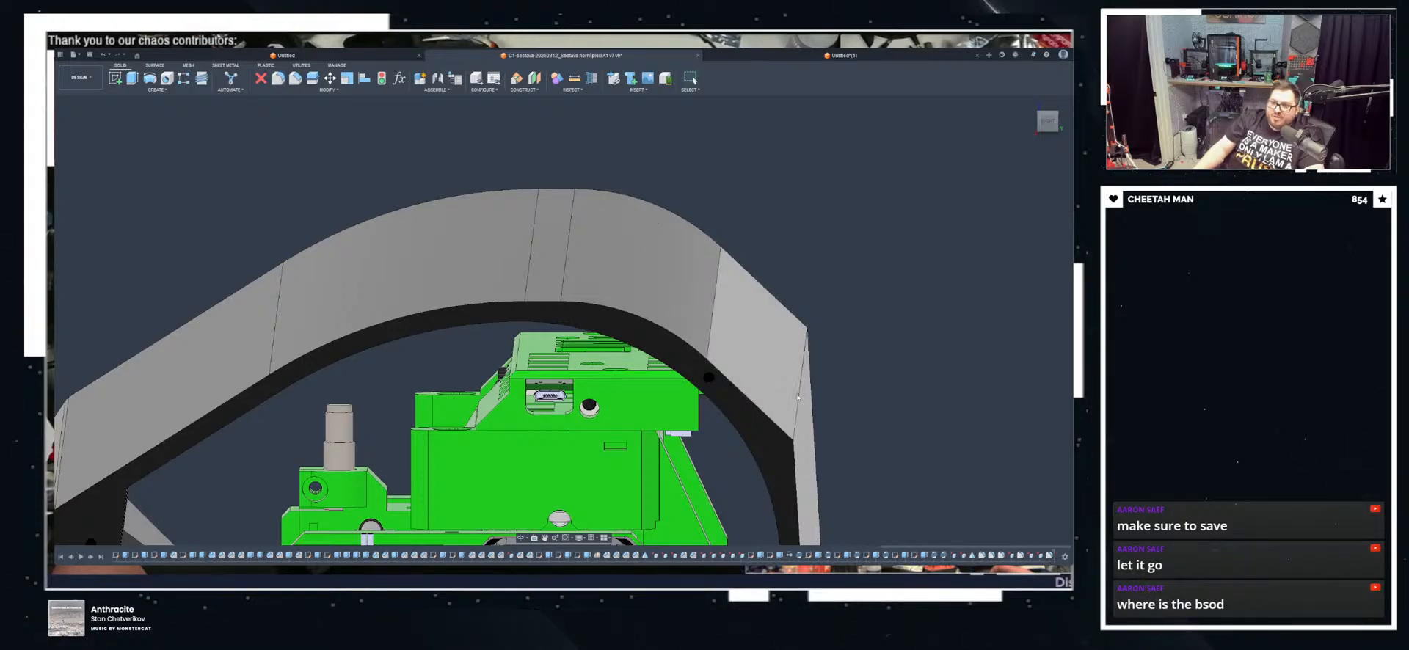
# Step: Fillet the enclosure's outer edge between the short sloped wall and the vertical wall with a large radius
pyautogui.click(277, 79)
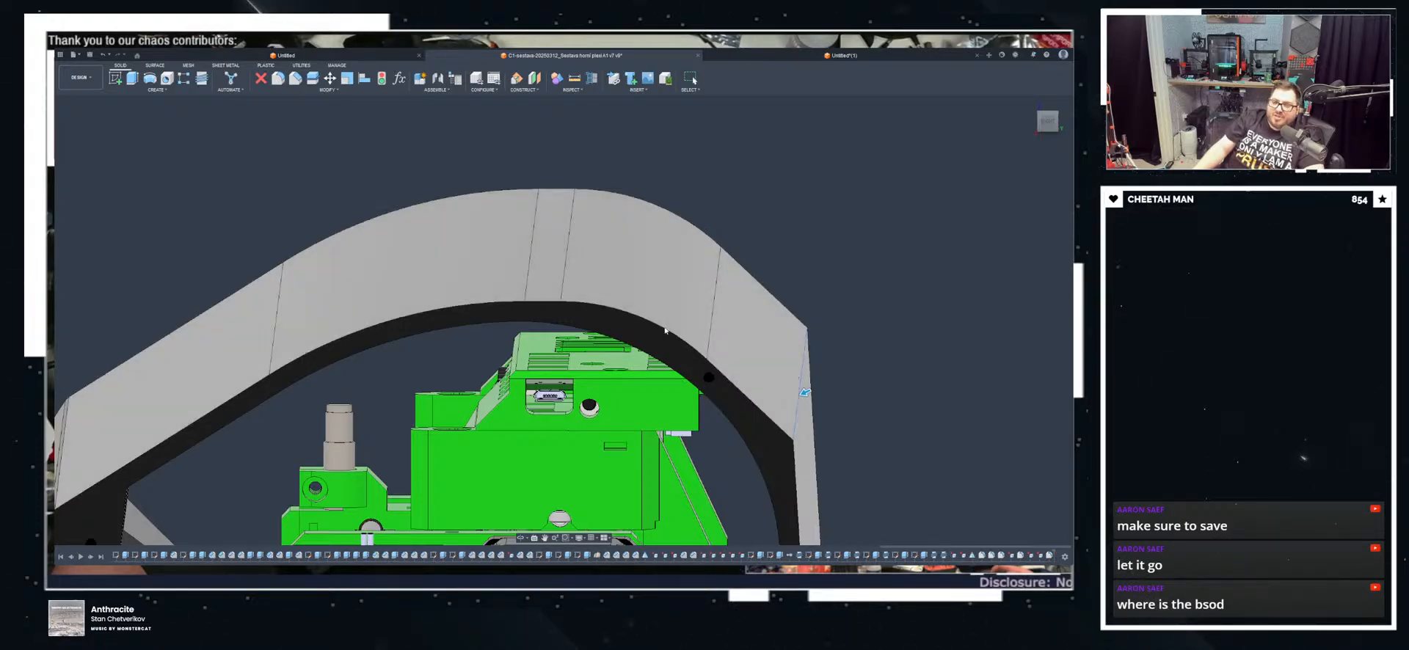
pyautogui.moveTo(816, 388); pyautogui.dragTo(789, 400)
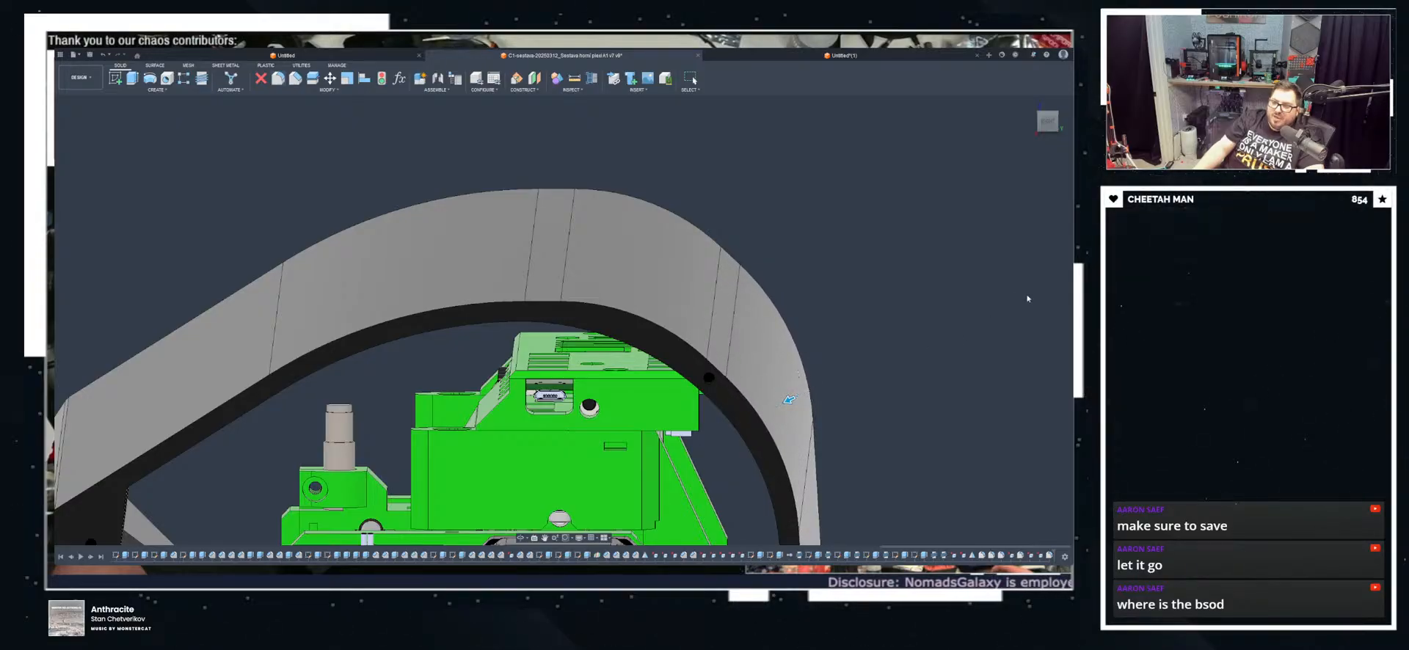
pyautogui.press('Return')
# Step: Replace the narrow bevel on the outer edge where the long sloped wall meets the steeper lower wall with a fillet
pyautogui.scroll(-5, 851, 309)
pyautogui.keyDown('shift'); pyautogui.moveTo(851, 309); pyautogui.dragTo(617, 400, button='middle'); pyautogui.keyUp('shift')
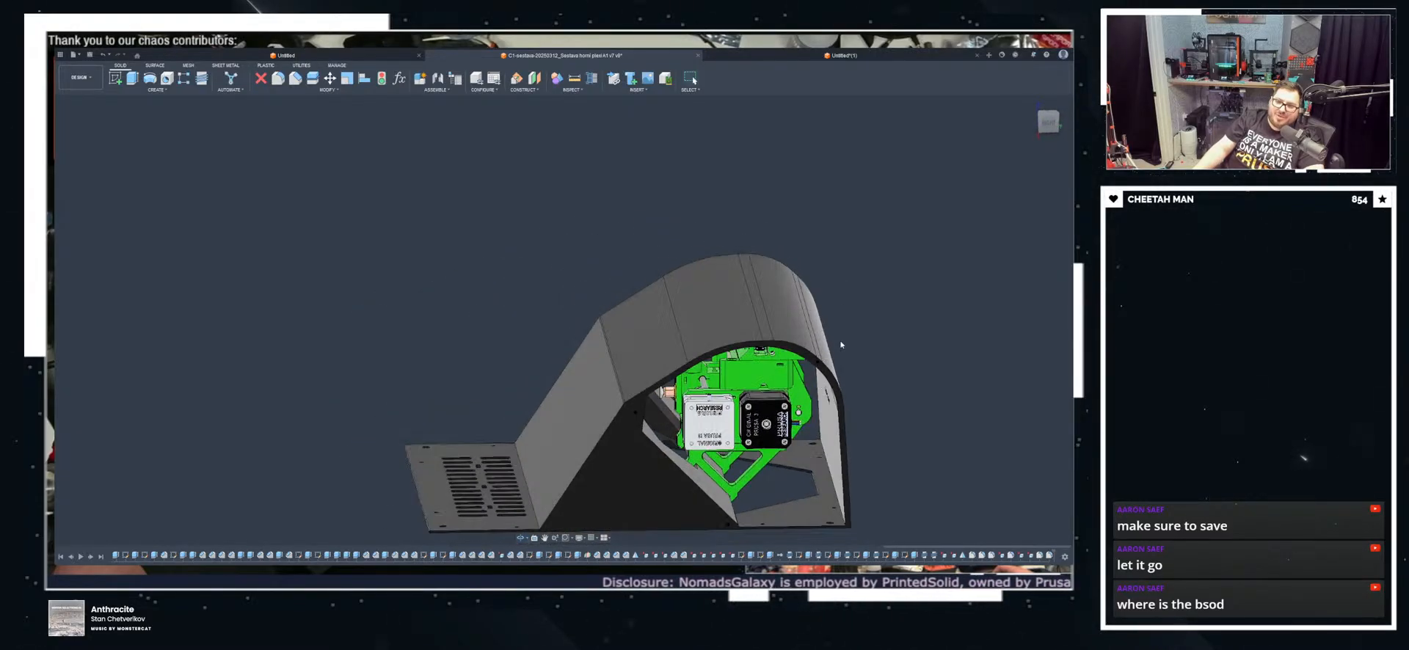
pyautogui.scroll(4, 614, 404)
pyautogui.scroll(8, 615, 403)
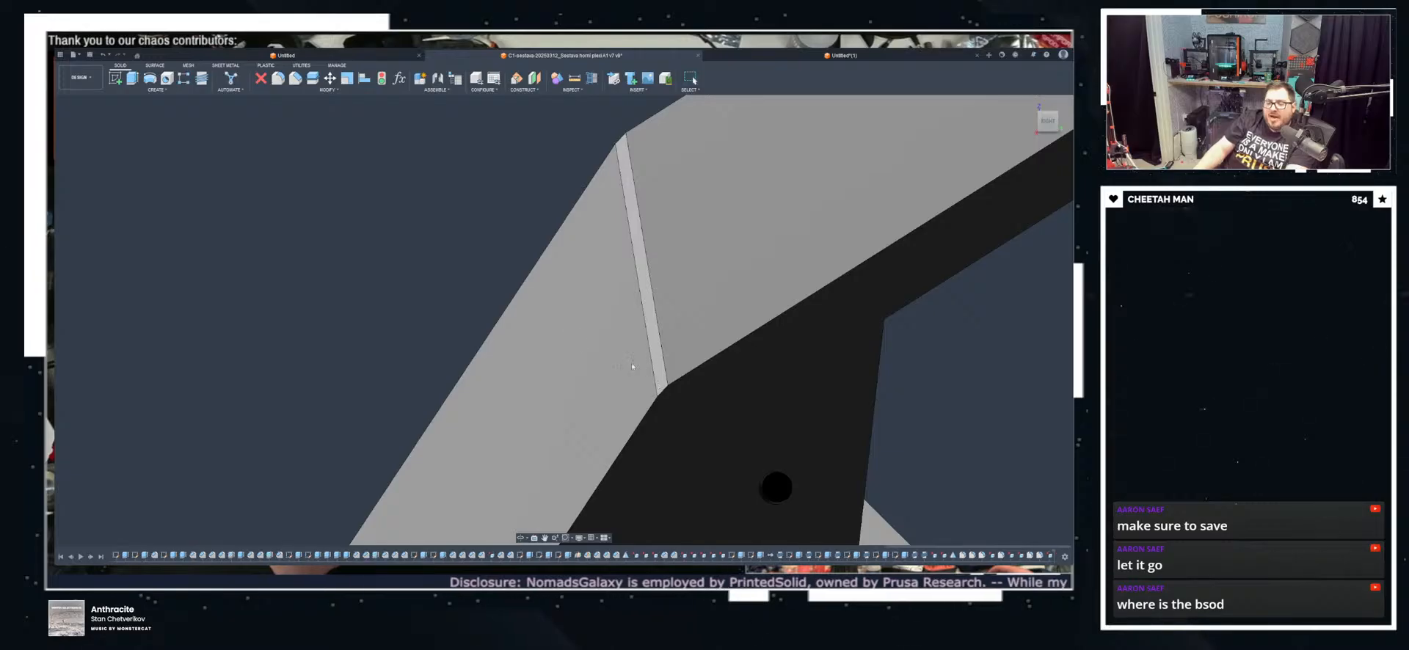
pyautogui.click(646, 283)
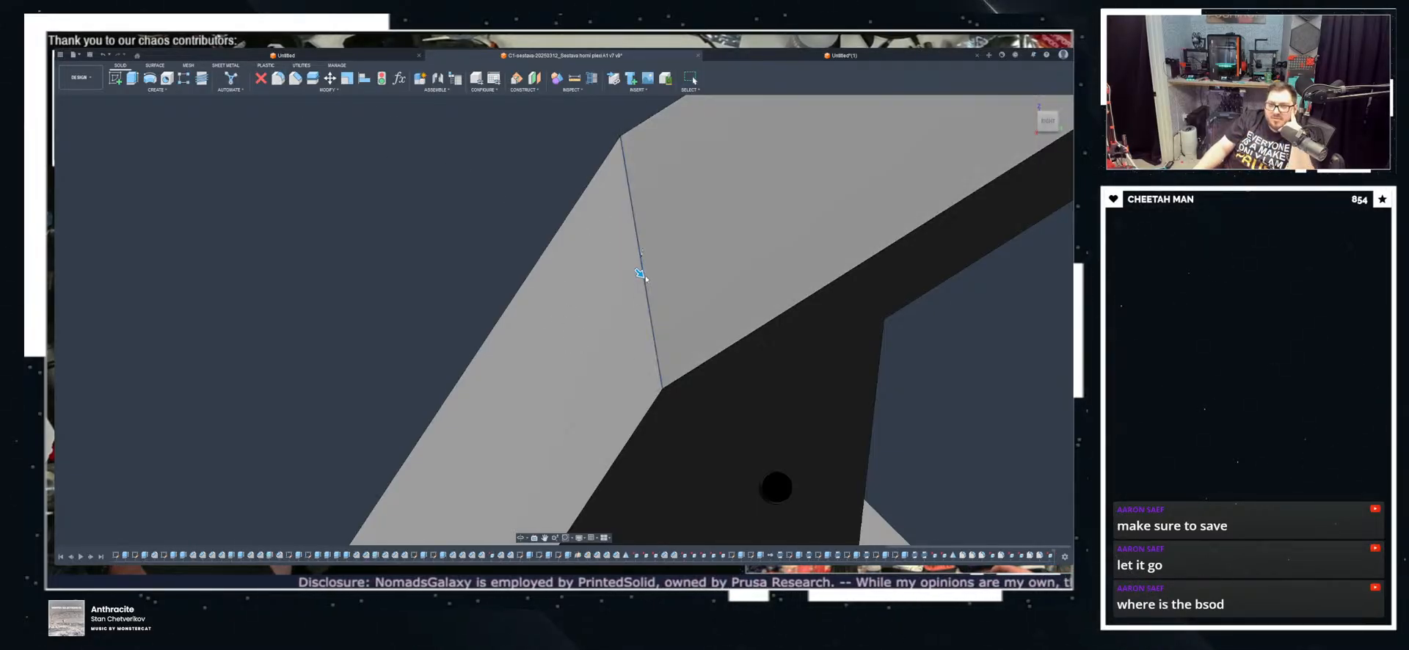
# Step: Fillet the outer edge where the cover's sloped face meets its roof with a large, smooth radius
pyautogui.moveTo(641, 275); pyautogui.dragTo(669, 298)
pyautogui.scroll(-5, 668, 301)
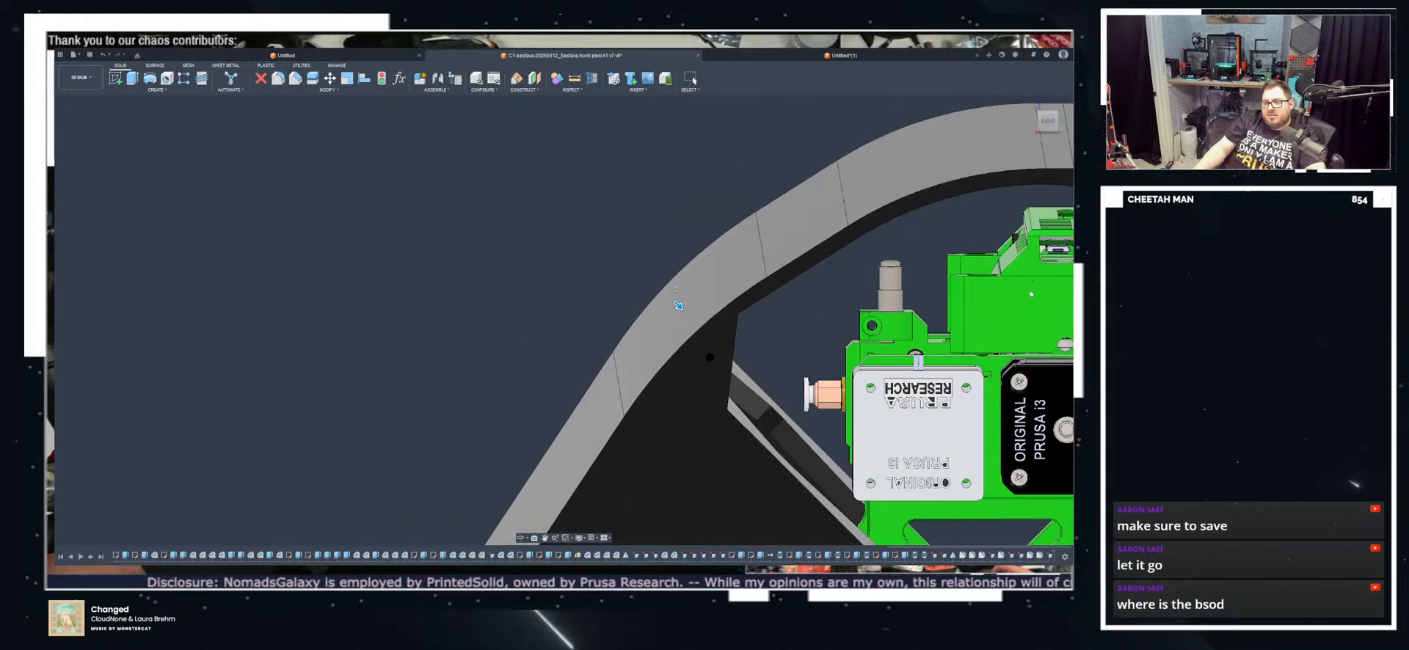
pyautogui.scroll(-2, 691, 279)
pyautogui.keyDown('shift'); pyautogui.moveTo(730, 299); pyautogui.dragTo(692, 332, button='middle'); pyautogui.keyUp('shift')
pyautogui.click(707, 338)
# Step: Round the upper rear corner of the openings in the side panels with a large fillet
pyautogui.keyDown('shift'); pyautogui.moveTo(493, 276); pyautogui.dragTo(526, 312, button='middle'); pyautogui.keyUp('shift')
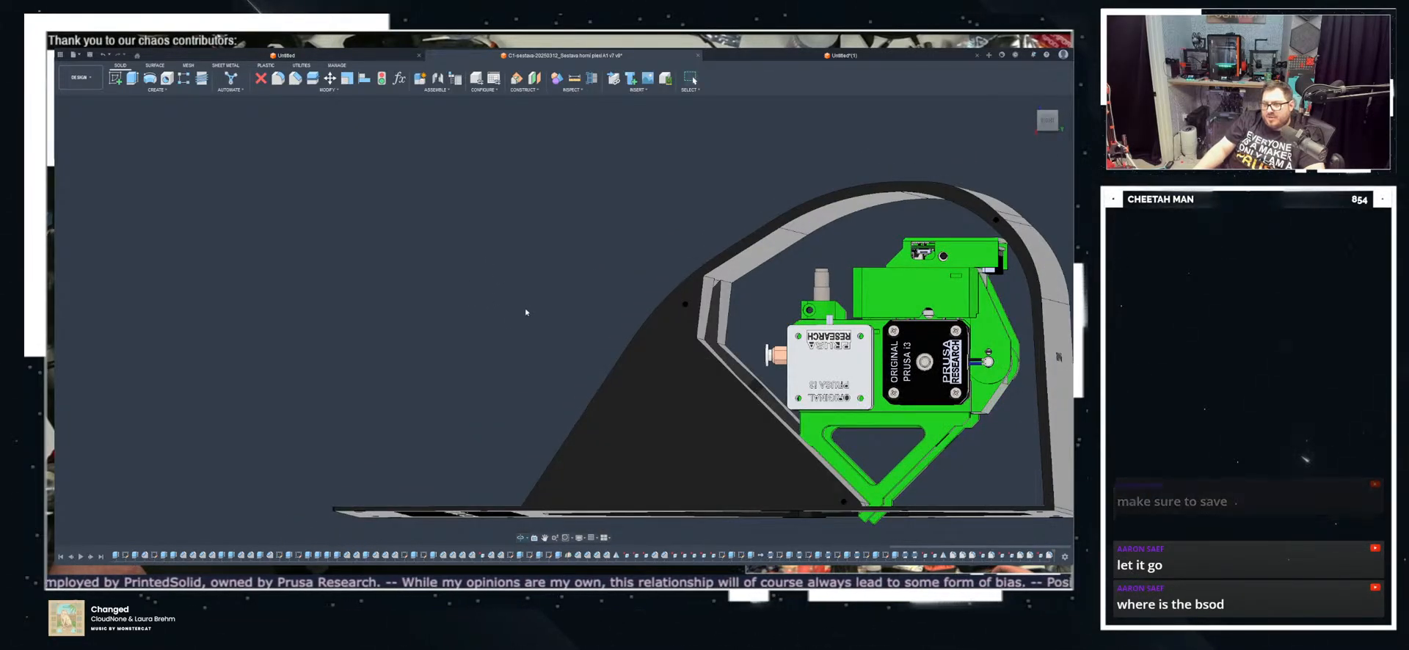
pyautogui.scroll(5, 741, 296)
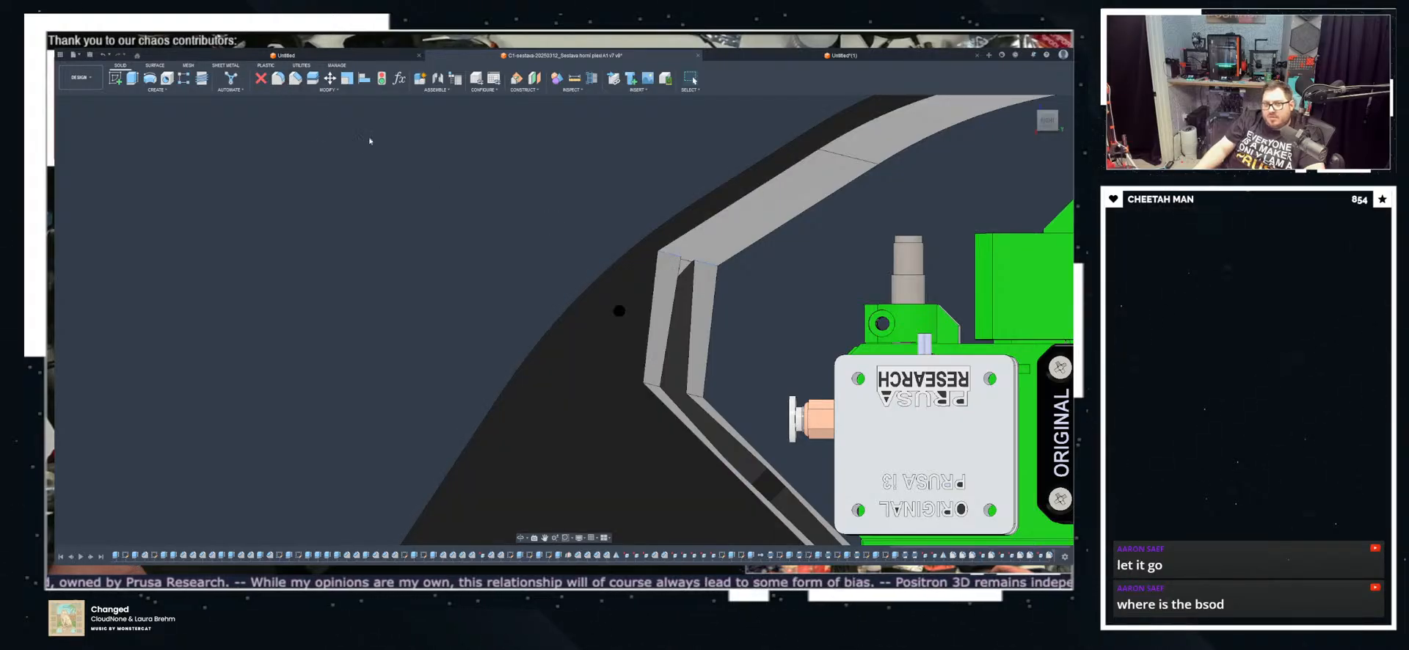
pyautogui.moveTo(684, 260); pyautogui.dragTo(703, 275)
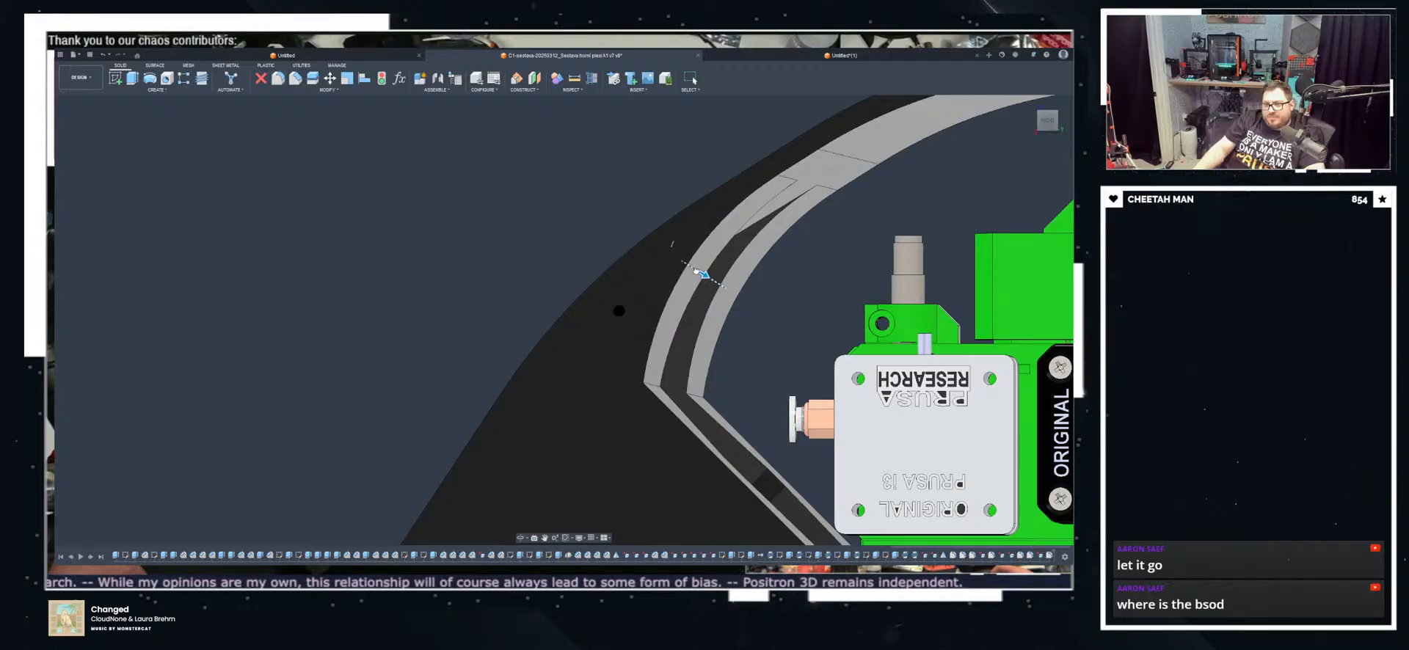
pyautogui.keyDown('shift'); pyautogui.moveTo(703, 276); pyautogui.dragTo(1021, 294, button='middle'); pyautogui.keyUp('shift')
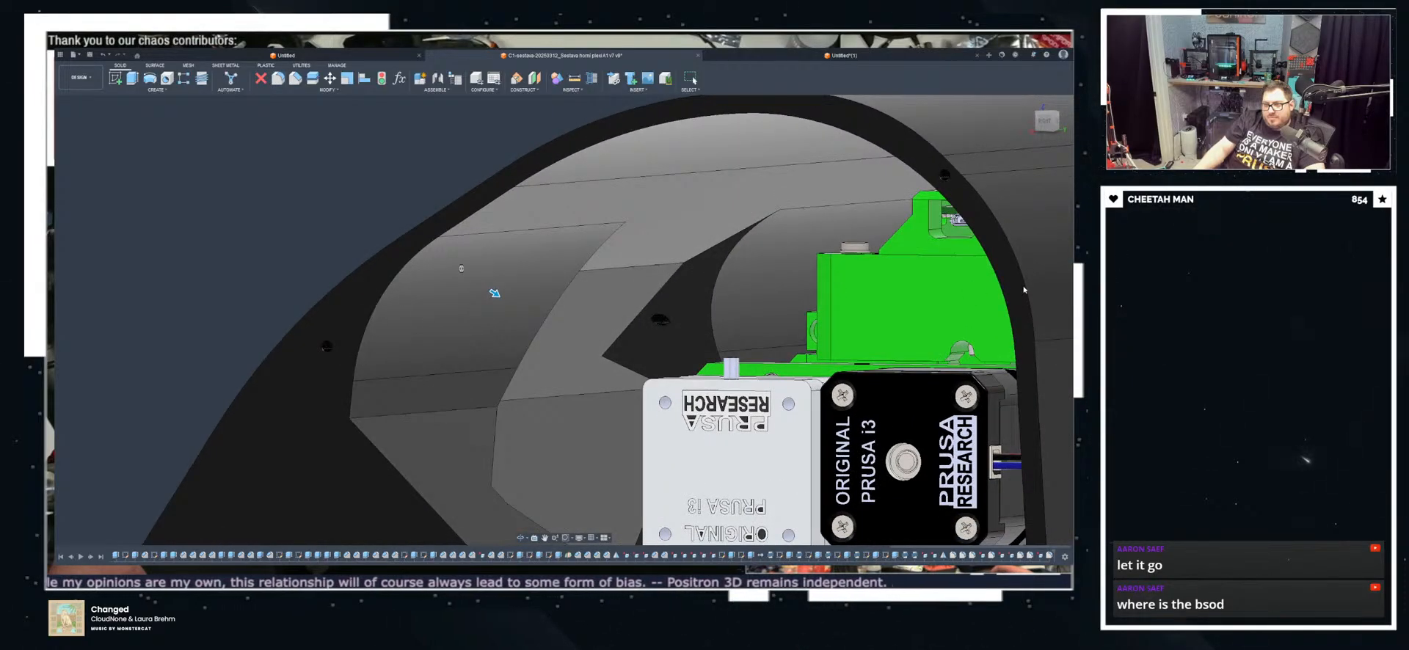
# Step: Fillet the next corner down on the side panels' openings, above the diagonal edge, to blend it into the curve
pyautogui.keyDown('shift'); pyautogui.moveTo(459, 411); pyautogui.dragTo(528, 328, button='middle'); pyautogui.keyUp('shift')
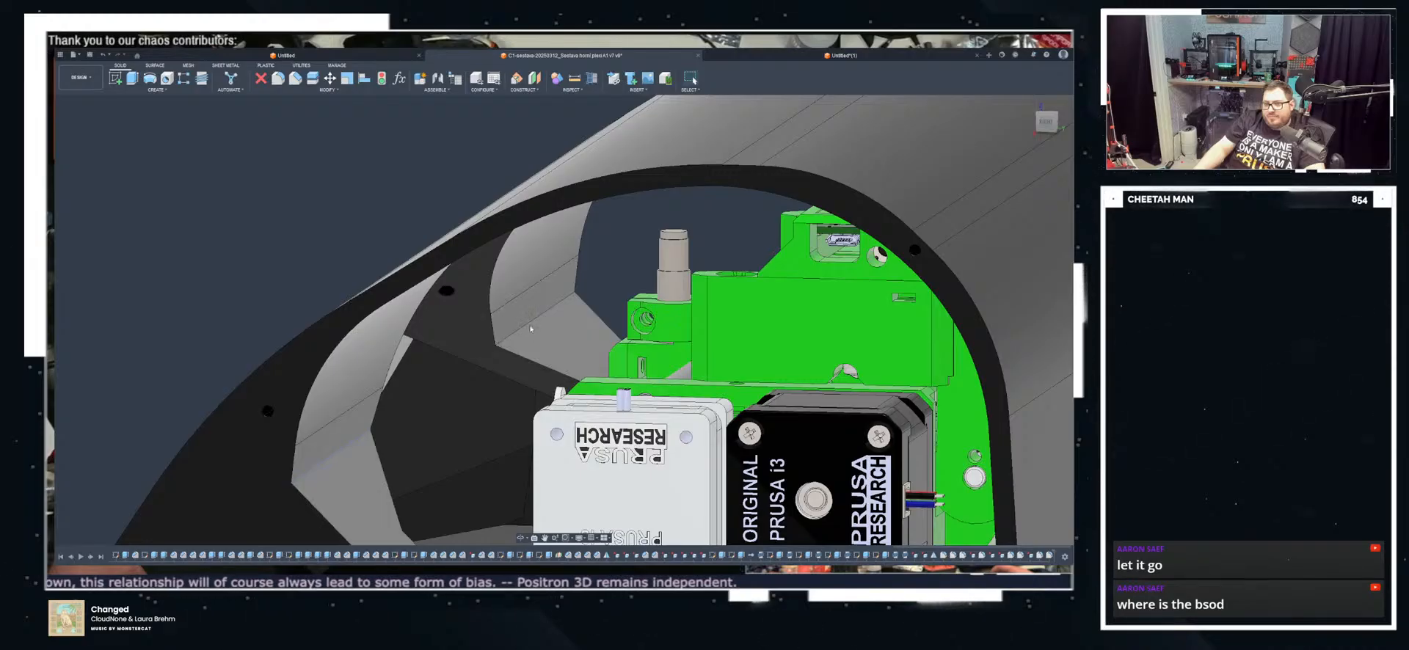
pyautogui.click(280, 79)
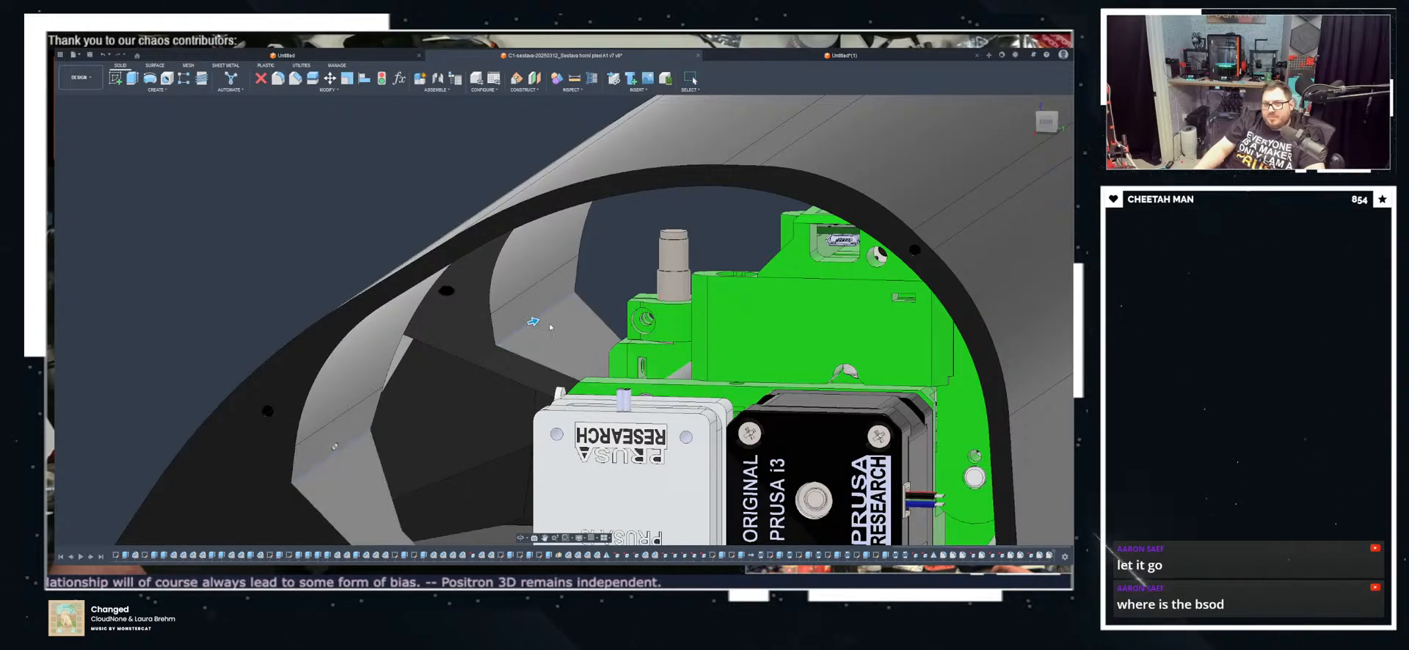
pyautogui.moveTo(534, 322)
pyautogui.mouseDown()
pyautogui.moveTo(574, 318)
pyautogui.moveTo(516, 313)
pyautogui.moveTo(537, 314)
pyautogui.mouseUp()
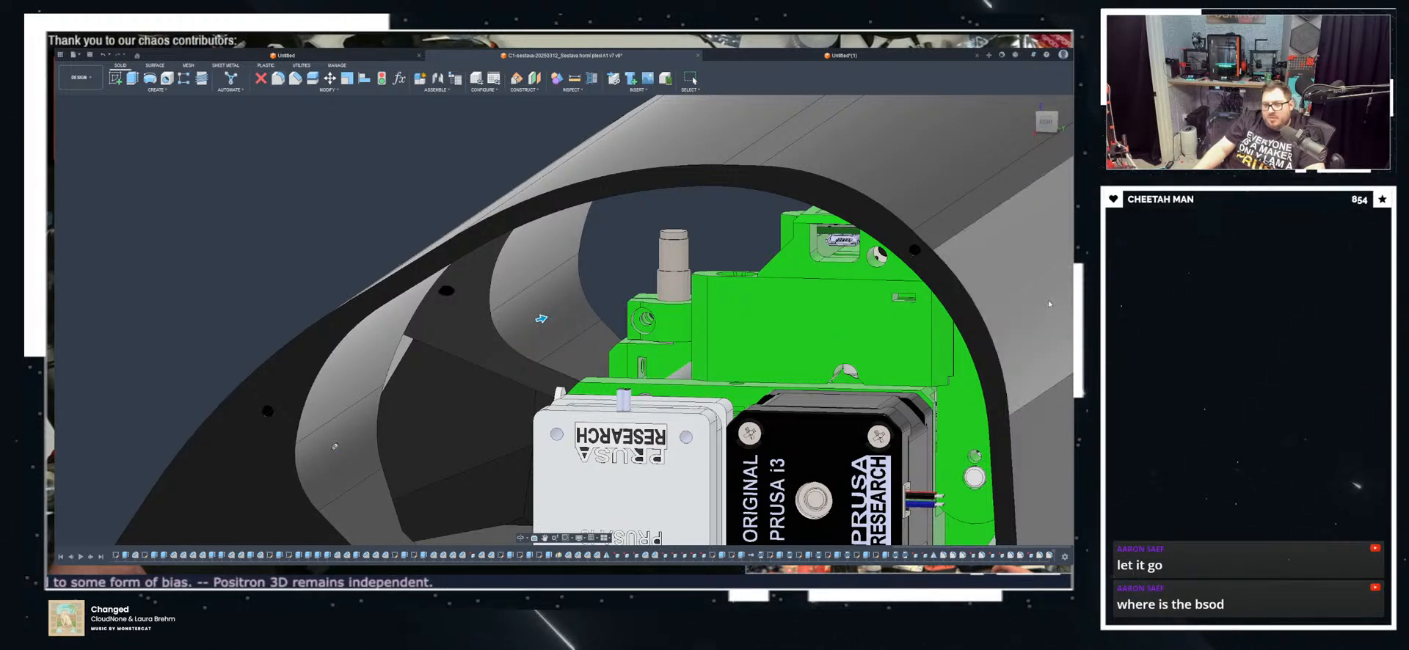
# Step: Examine the cover's rounded side profile and the clearance around the green extruder assembly
pyautogui.scroll(-5, 734, 261)
pyautogui.keyDown('shift'); pyautogui.moveTo(676, 333); pyautogui.dragTo(725, 311, button='middle'); pyautogui.keyUp('shift')
pyautogui.scroll(-2, 723, 272)
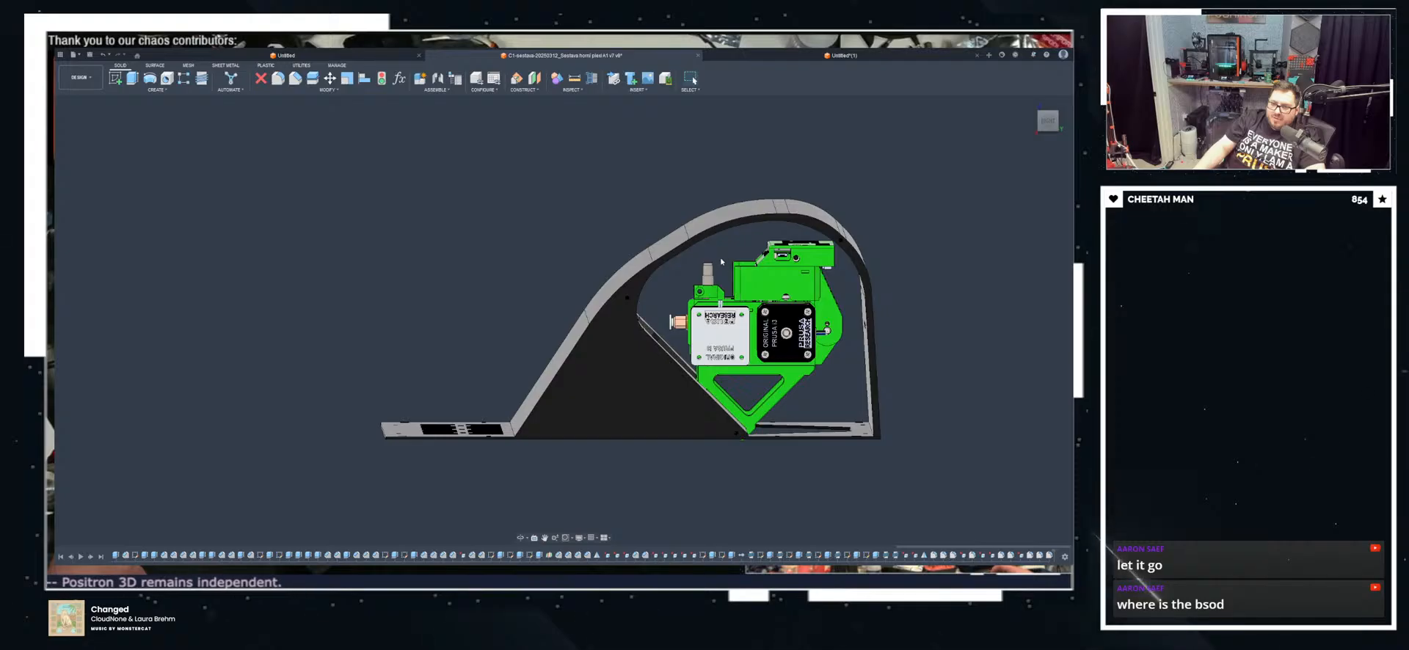
pyautogui.scroll(3, 935, 180)
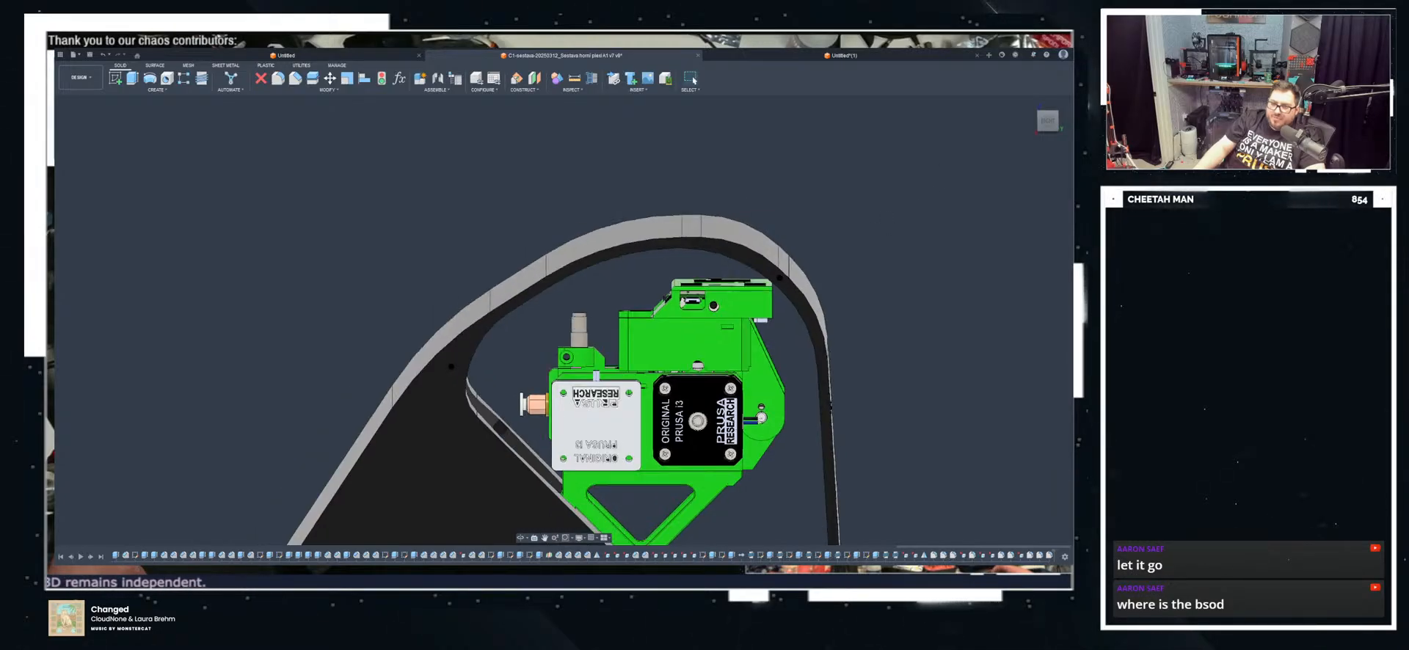
pyautogui.keyDown('shift'); pyautogui.moveTo(868, 246); pyautogui.dragTo(868, 213, button='middle'); pyautogui.keyUp('shift')
pyautogui.click(1046, 123)
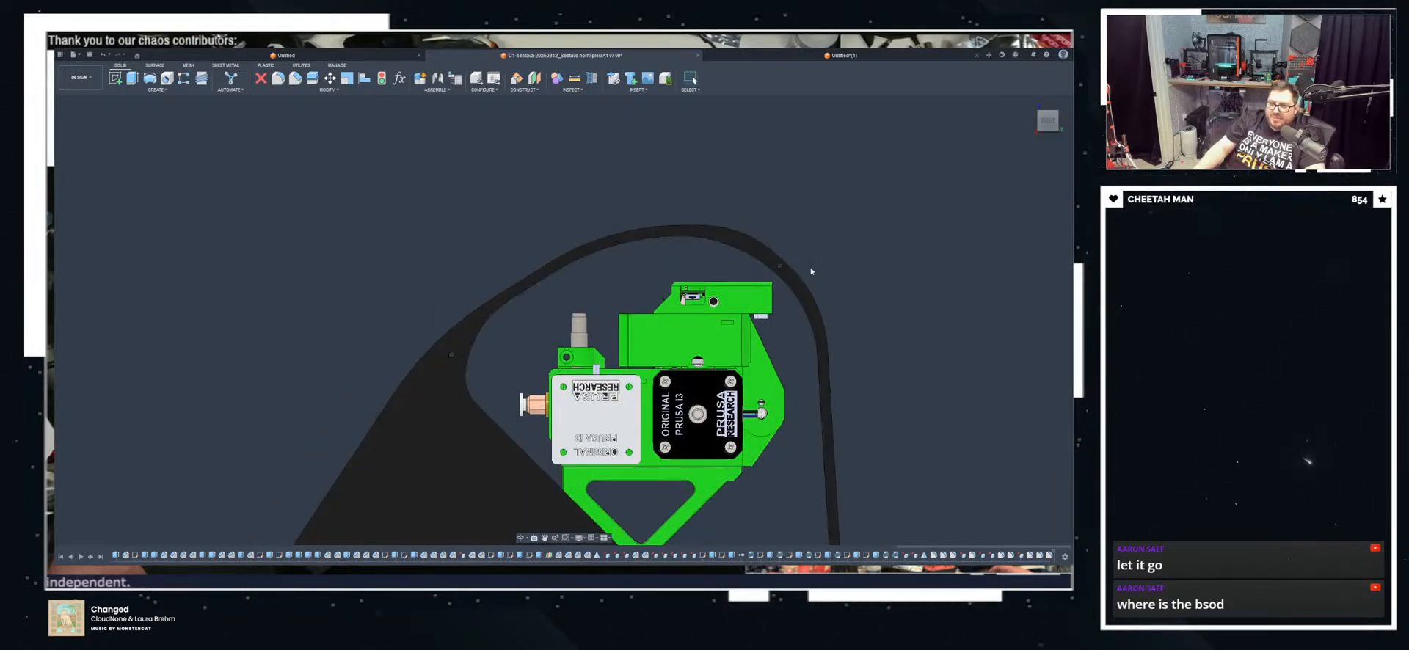
pyautogui.scroll(5, 767, 213)
pyautogui.keyDown('shift'); pyautogui.moveTo(689, 267); pyautogui.dragTo(645, 290, button='middle'); pyautogui.keyUp('shift')
pyautogui.scroll(-3, 626, 257)
pyautogui.scroll(-5, 625, 257)
pyautogui.moveTo(555, 529); pyautogui.dragTo(615, 313, button='middle')
pyautogui.scroll(5, 615, 313)
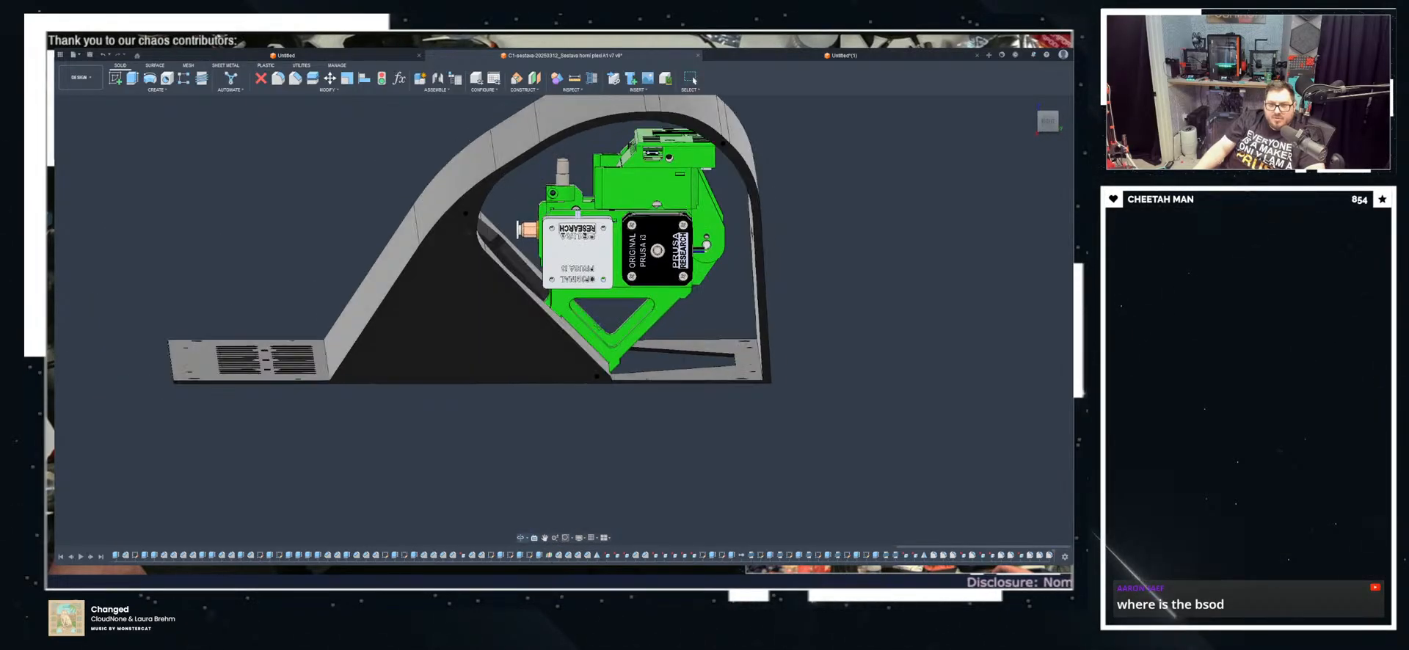
# Step: Fillet the inner bend between the slotted base plate and the sloped face, adjusting it to a broad radius
pyautogui.keyDown('shift'); pyautogui.moveTo(619, 373); pyautogui.dragTo(703, 380, button='middle'); pyautogui.keyUp('shift')
pyautogui.scroll(-4, 703, 380)
pyautogui.keyDown('shift'); pyautogui.moveTo(641, 352); pyautogui.dragTo(558, 351, button='middle'); pyautogui.keyUp('shift')
pyautogui.scroll(3, 378, 364)
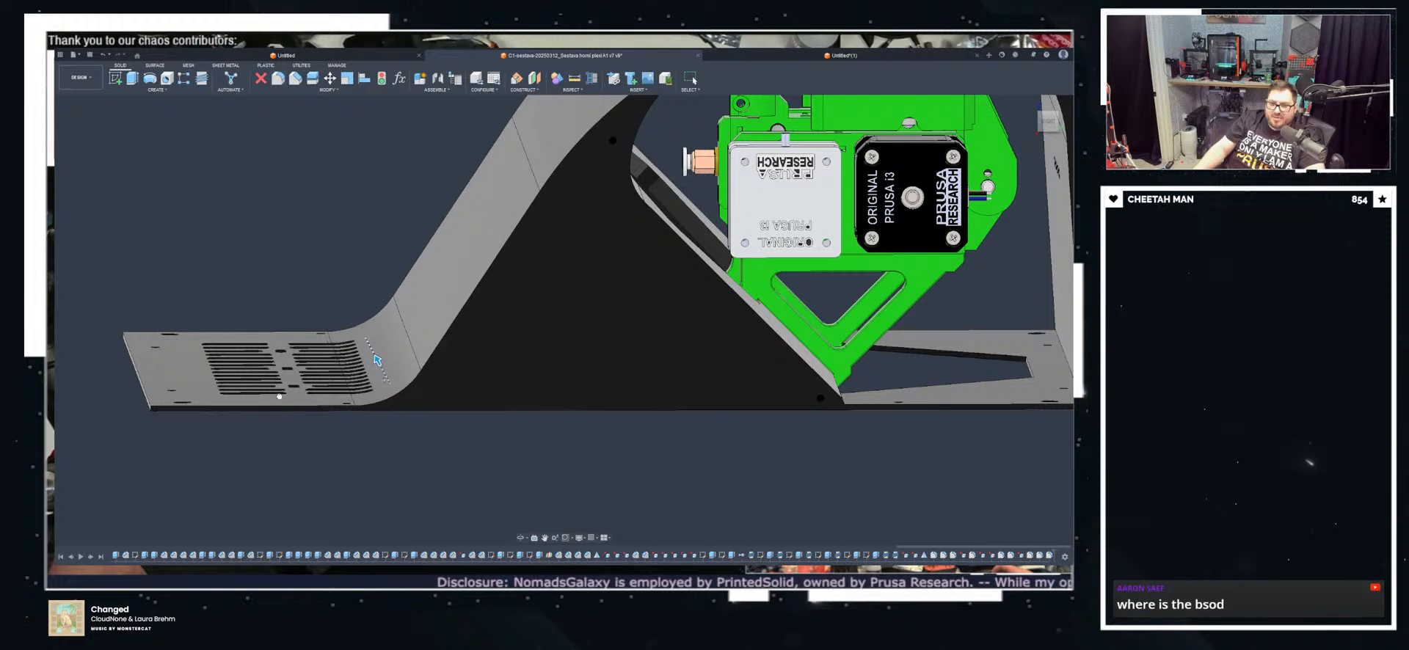
pyautogui.scroll(5, 376, 359)
pyautogui.scroll(5, 450, 308)
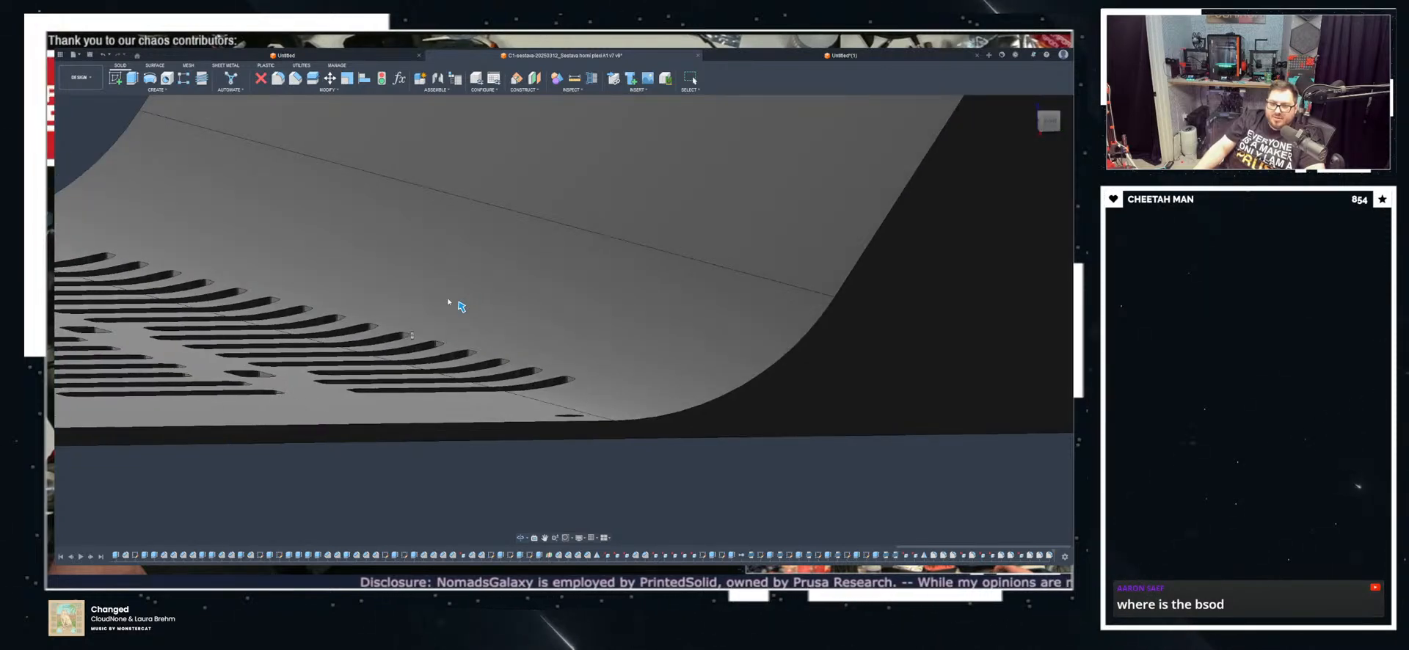
pyautogui.moveTo(458, 296); pyautogui.dragTo(455, 294)
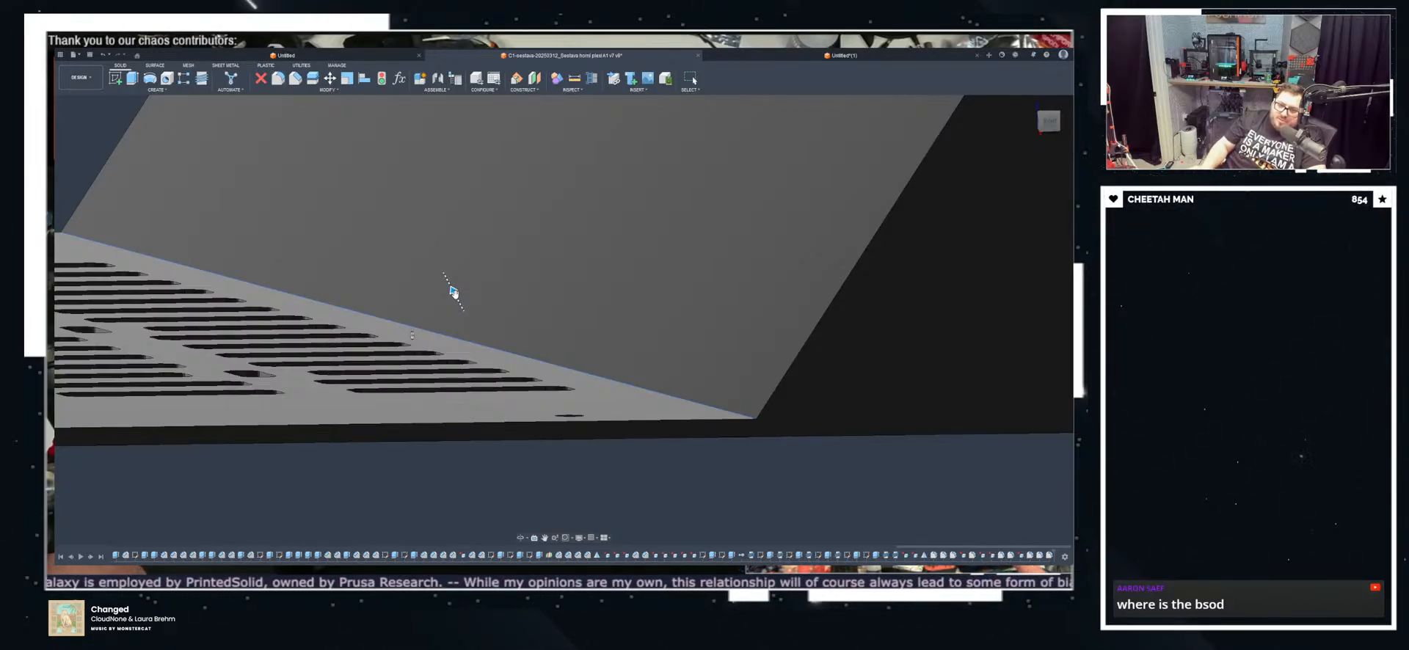
pyautogui.moveTo(454, 293); pyautogui.dragTo(456, 294)
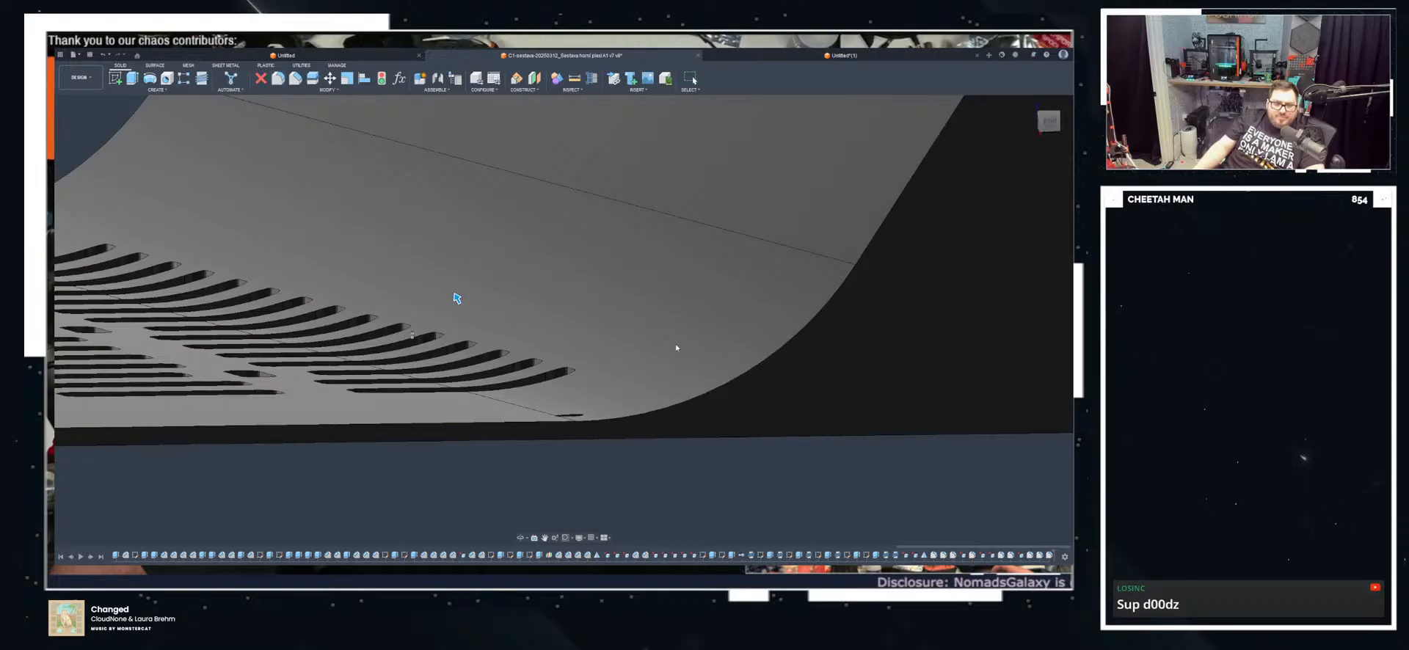
pyautogui.scroll(-6, 487, 491)
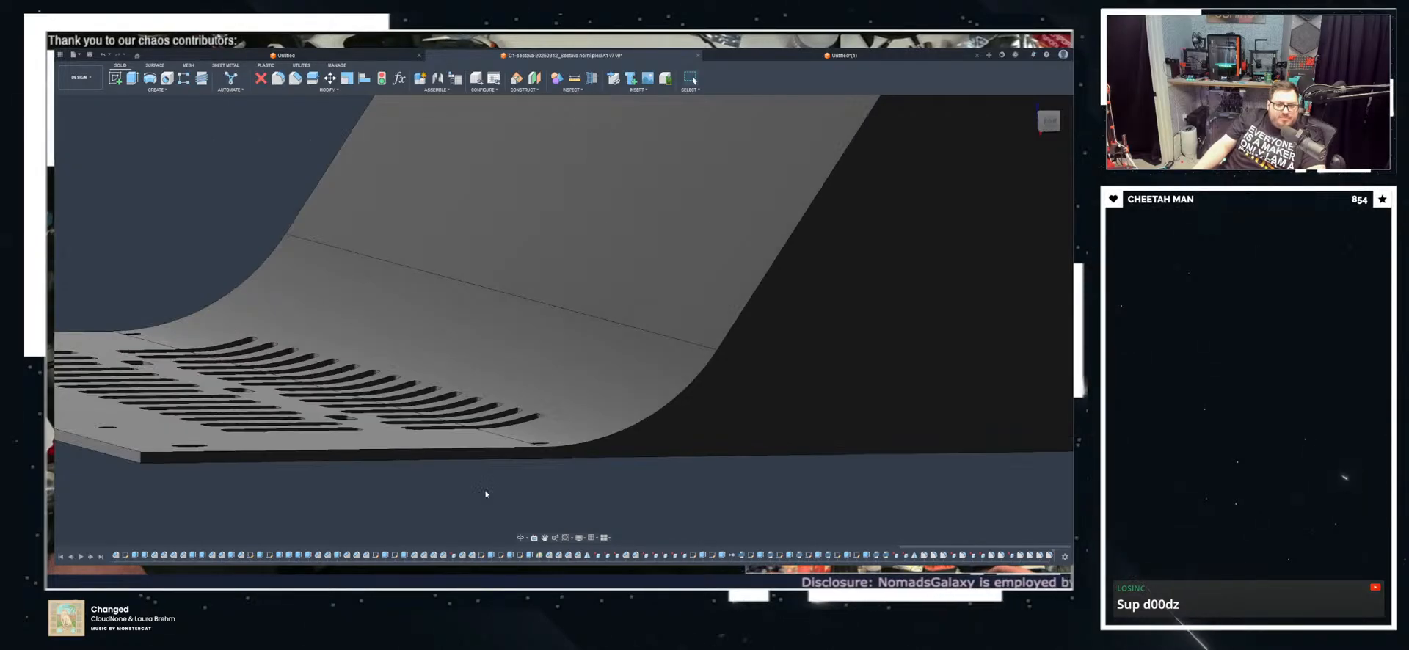
# Step: Inspect the filleted cover's profile from both sides and its base plate from underneath
pyautogui.keyDown('shift'); pyautogui.moveTo(485, 494); pyautogui.dragTo(634, 302, button='middle'); pyautogui.keyUp('shift')
pyautogui.keyDown('shift'); pyautogui.moveTo(948, 299); pyautogui.dragTo(459, 470, button='middle'); pyautogui.keyUp('shift')
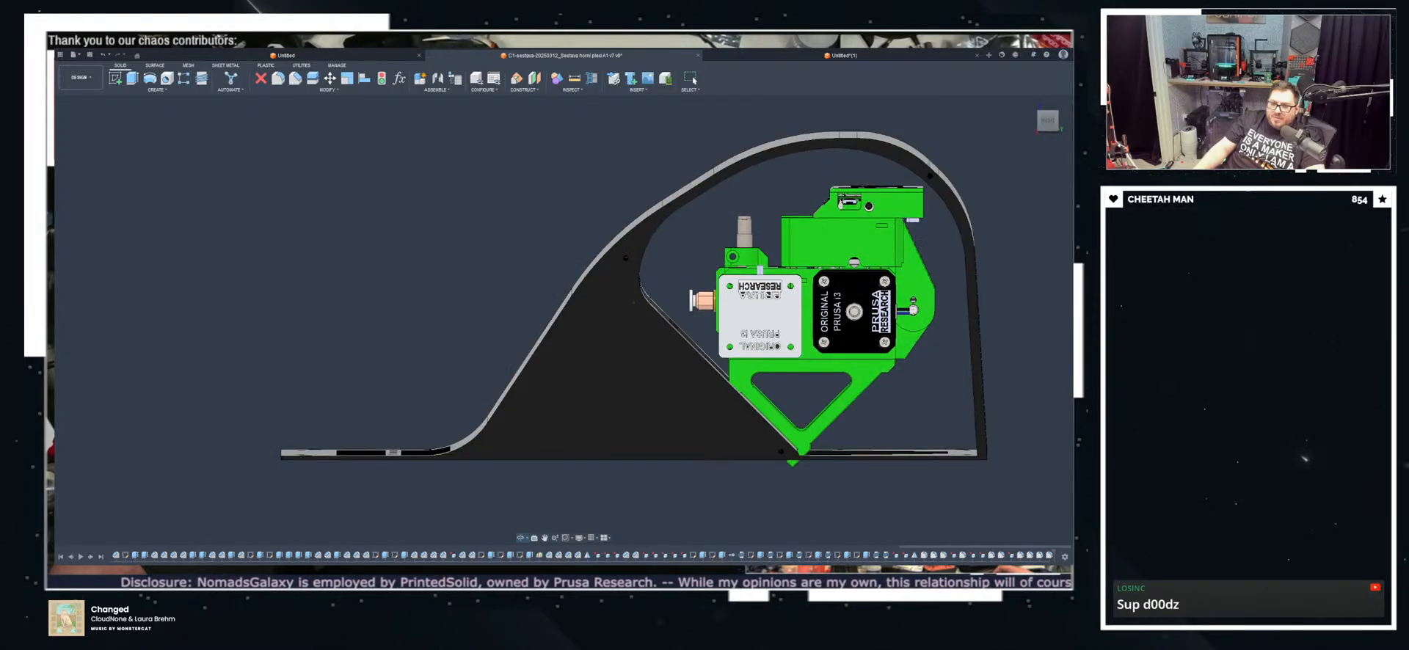
pyautogui.keyDown('shift'); pyautogui.moveTo(459, 469); pyautogui.dragTo(742, 452, button='middle'); pyautogui.keyUp('shift')
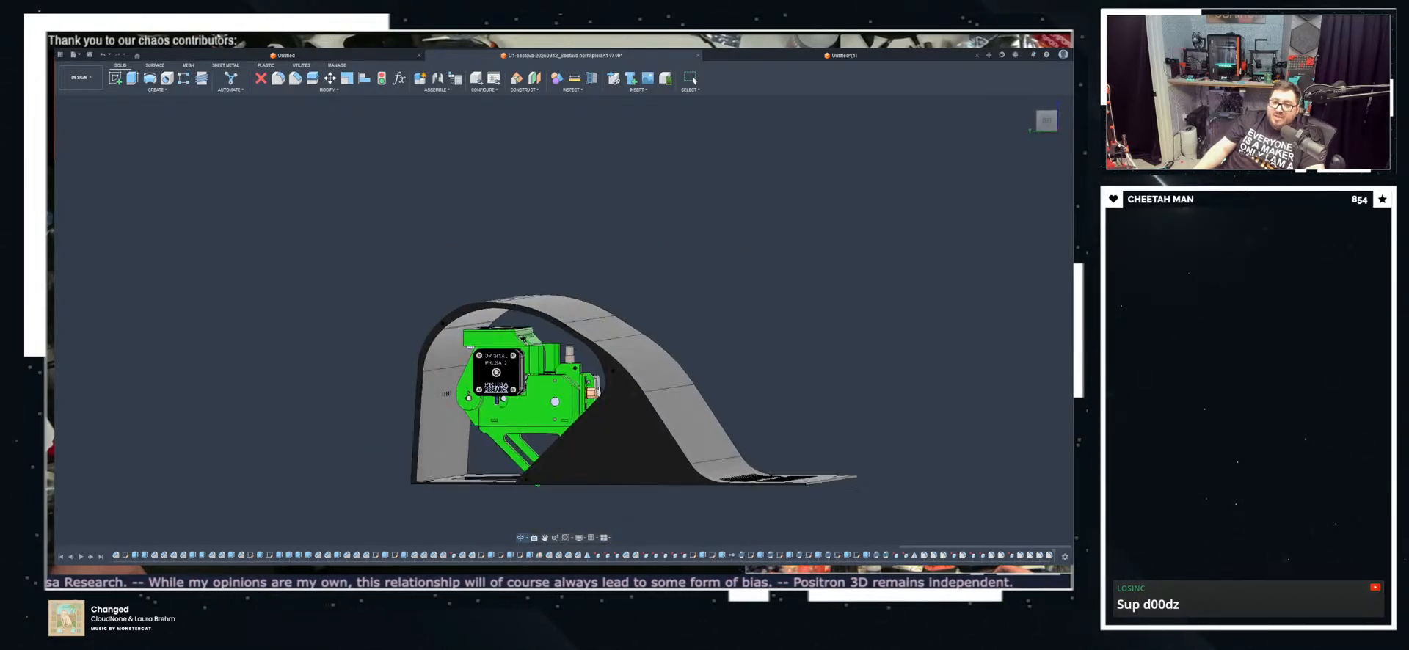
pyautogui.scroll(3, 681, 494)
pyautogui.keyDown('shift'); pyautogui.moveTo(681, 494); pyautogui.dragTo(580, 404, button='middle'); pyautogui.keyUp('shift')
pyautogui.keyDown('shift'); pyautogui.moveTo(778, 463); pyautogui.dragTo(576, 481, button='middle'); pyautogui.keyUp('shift')
pyautogui.scroll(2, 781, 510)
pyautogui.keyDown('shift'); pyautogui.moveTo(852, 470); pyautogui.dragTo(867, 544, button='middle'); pyautogui.keyUp('shift')
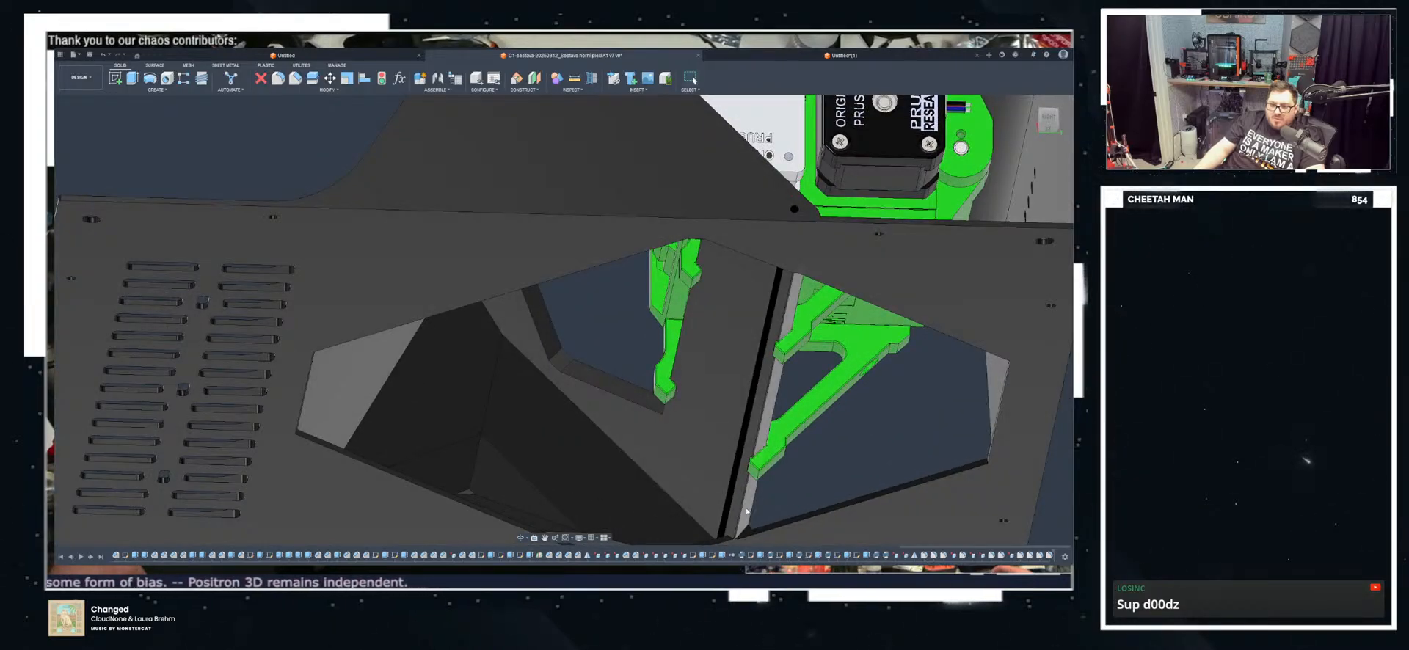
# Step: Try to push the narrow edge face of the diagonal panel inward beside the extruder's green mounting feet
pyautogui.scroll(4, 746, 508)
pyautogui.keyDown('shift'); pyautogui.moveTo(746, 508); pyautogui.dragTo(748, 516, button='middle'); pyautogui.keyUp('shift')
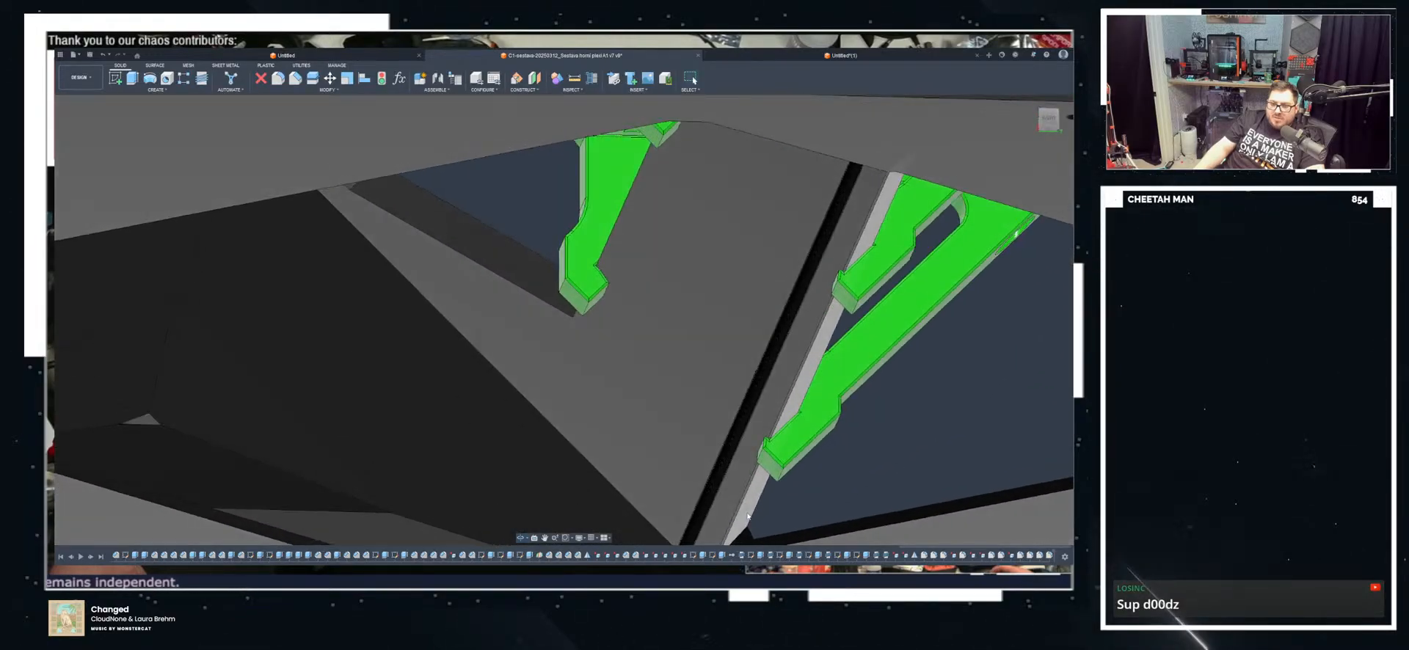
pyautogui.click(748, 516)
pyautogui.scroll(-2, 616, 400)
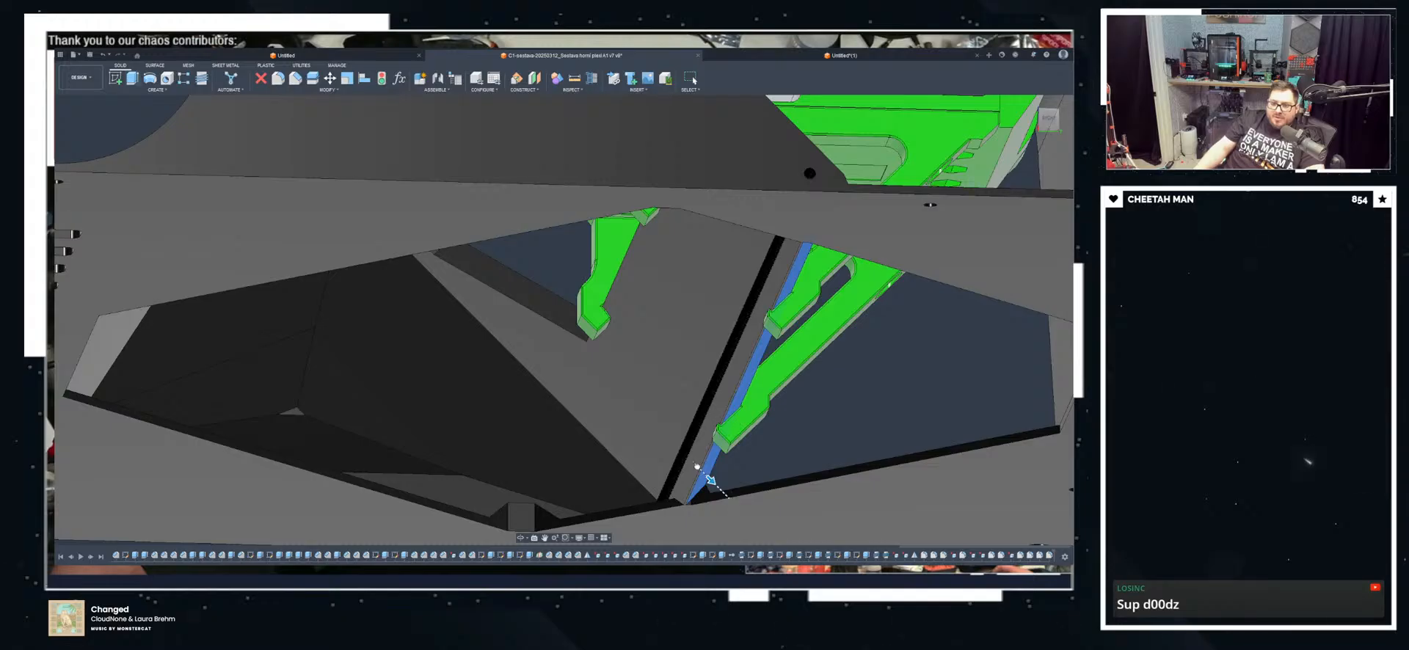
pyautogui.moveTo(710, 480); pyautogui.dragTo(697, 468)
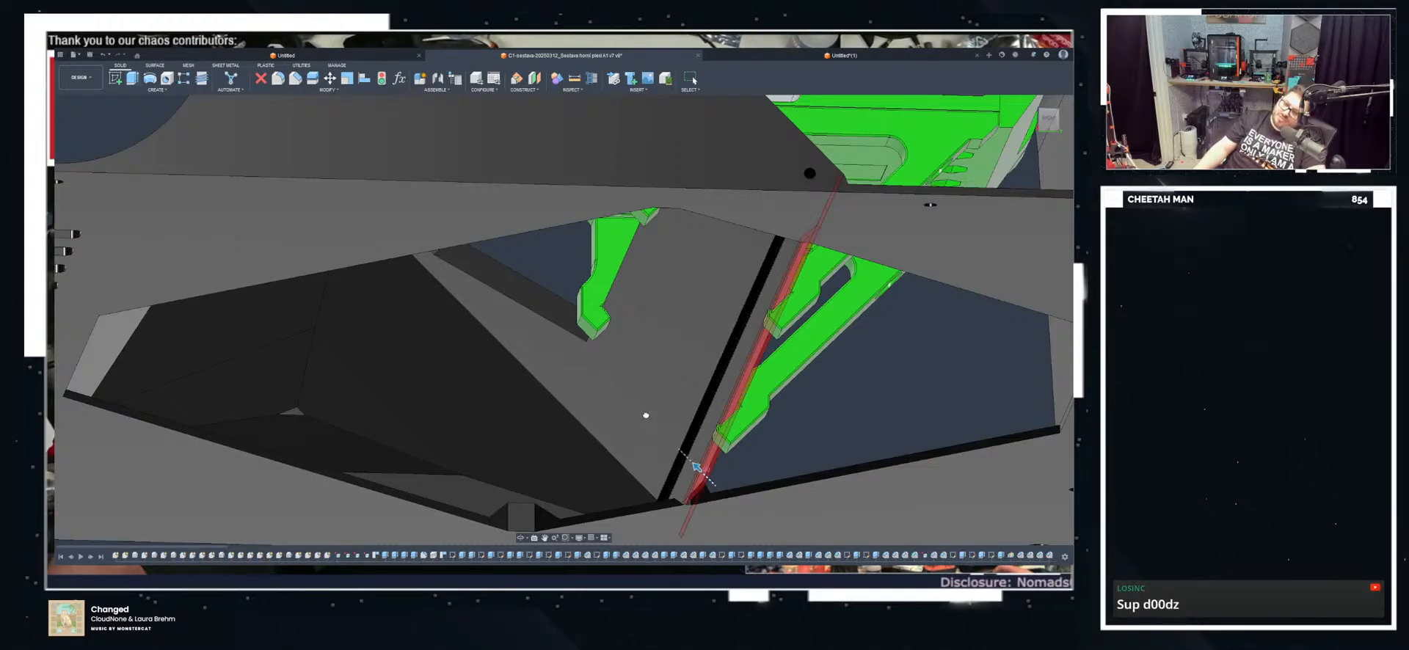
pyautogui.moveTo(697, 467); pyautogui.dragTo(643, 415)
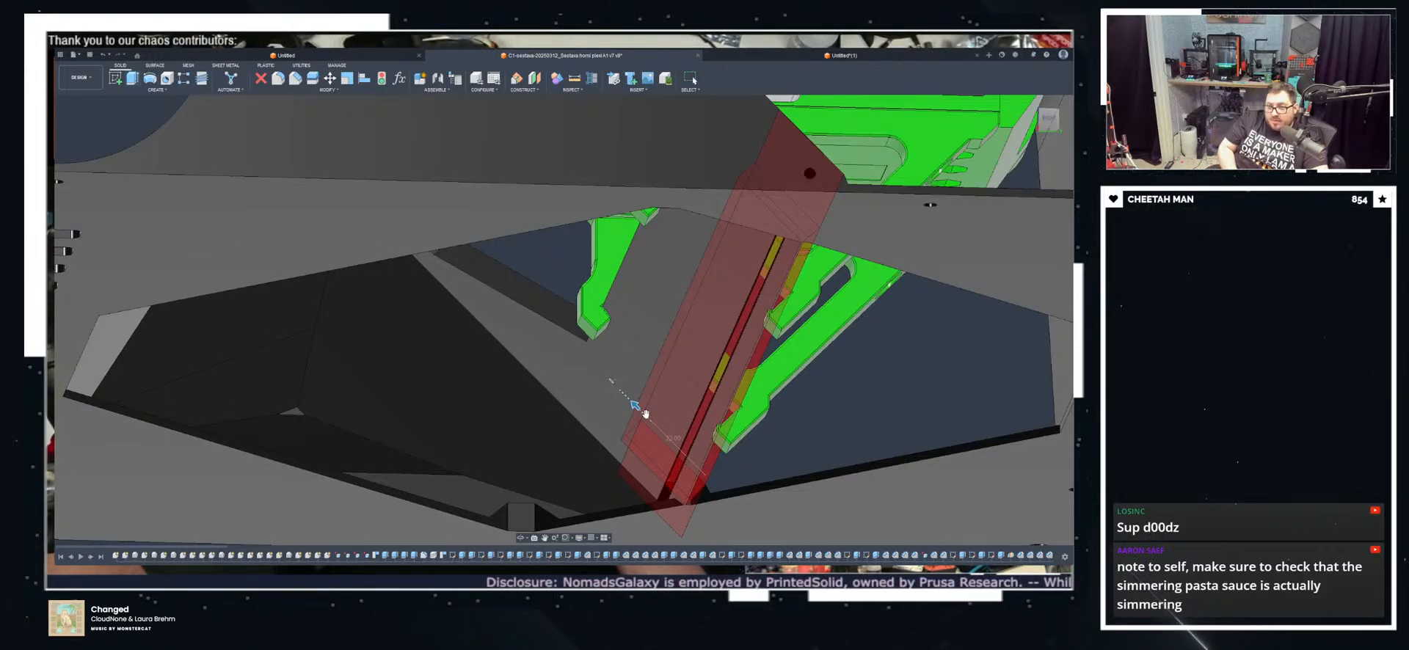
pyautogui.scroll(-1, 646, 414)
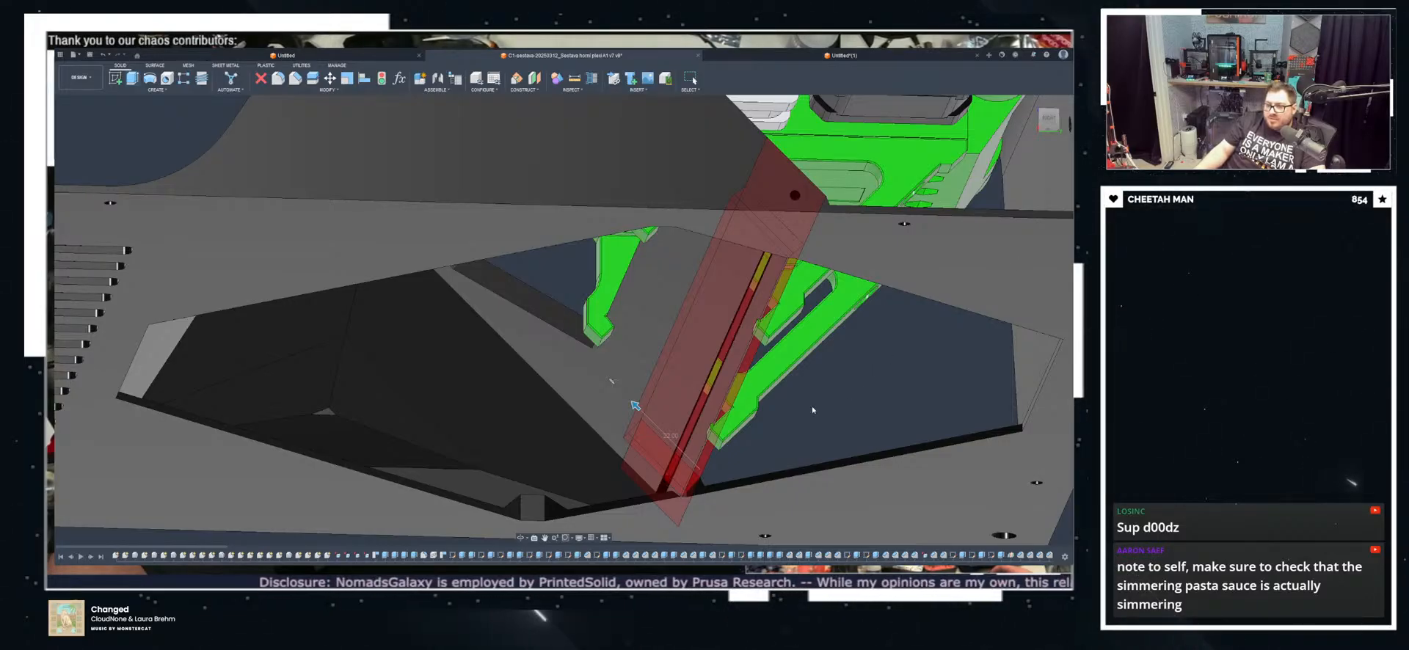
pyautogui.scroll(4, 765, 296)
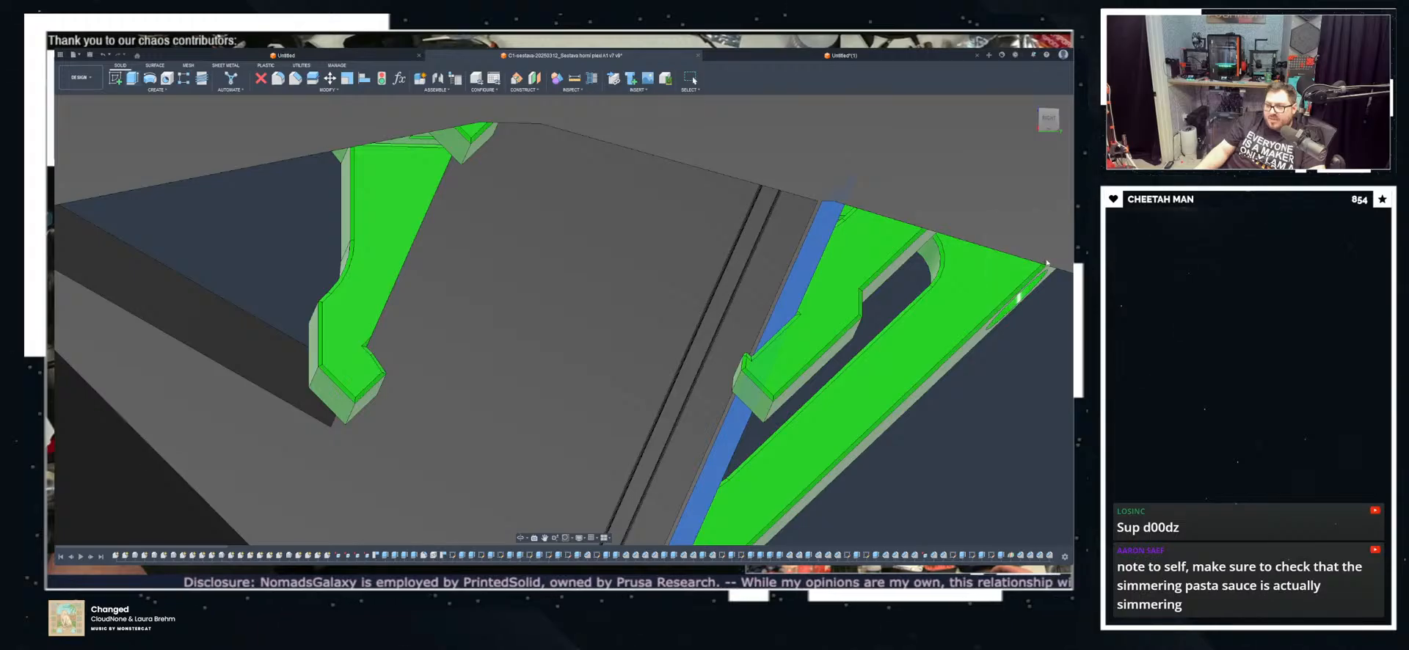
# Step: Inspect the threaded detail and diagonal panel under the cover, and the whole cover from below and above
pyautogui.scroll(-6, 865, 429)
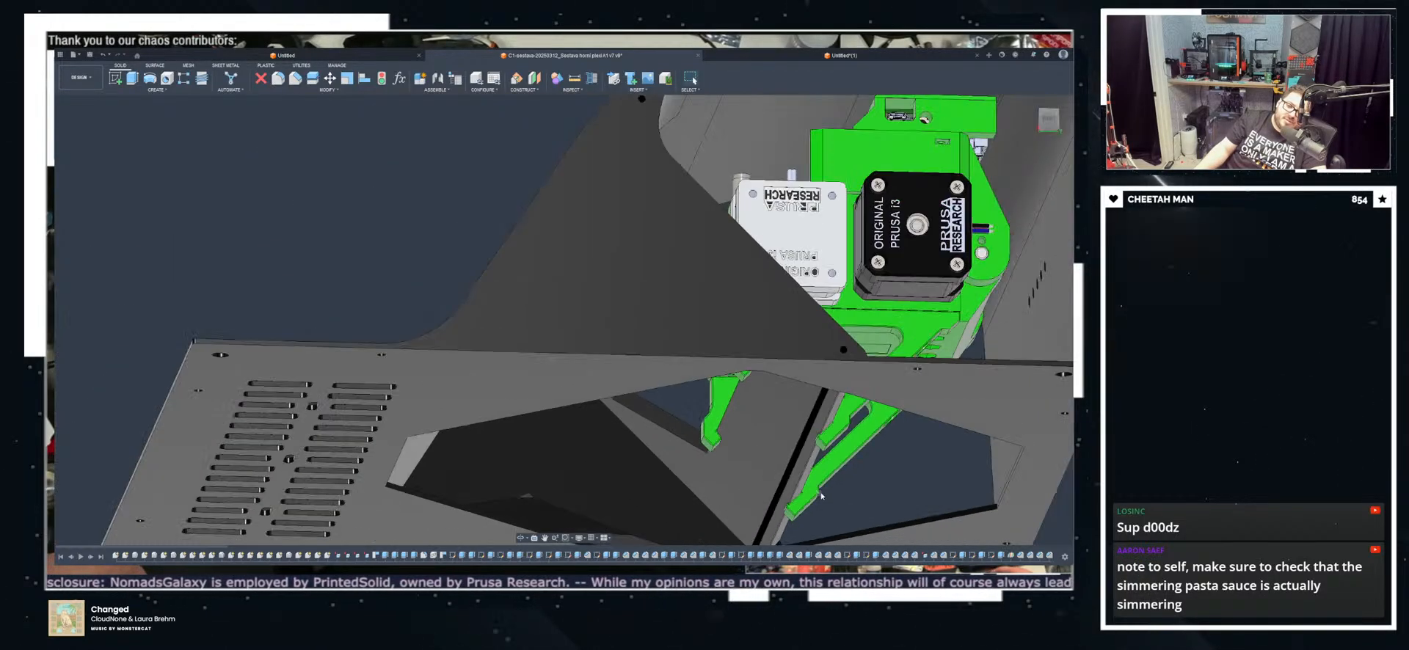
pyautogui.keyDown('shift'); pyautogui.moveTo(821, 496); pyautogui.dragTo(883, 483, button='middle'); pyautogui.keyUp('shift')
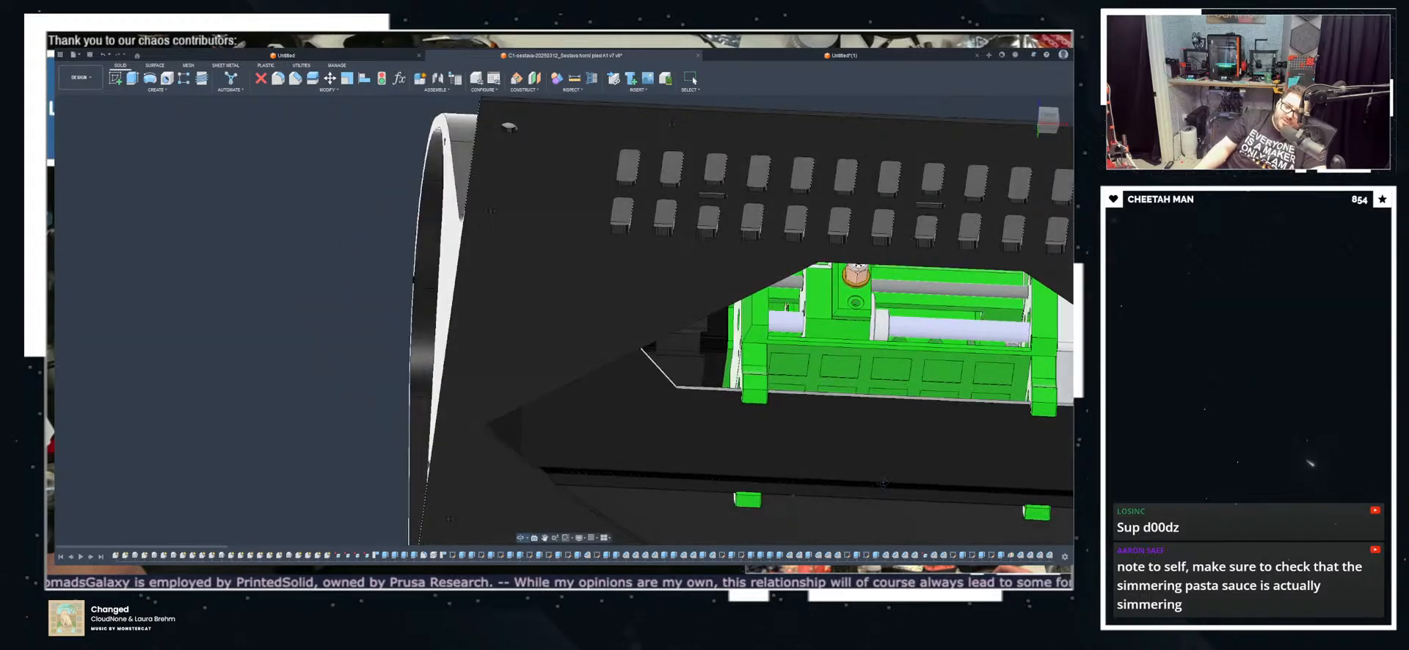
pyautogui.scroll(8, 823, 482)
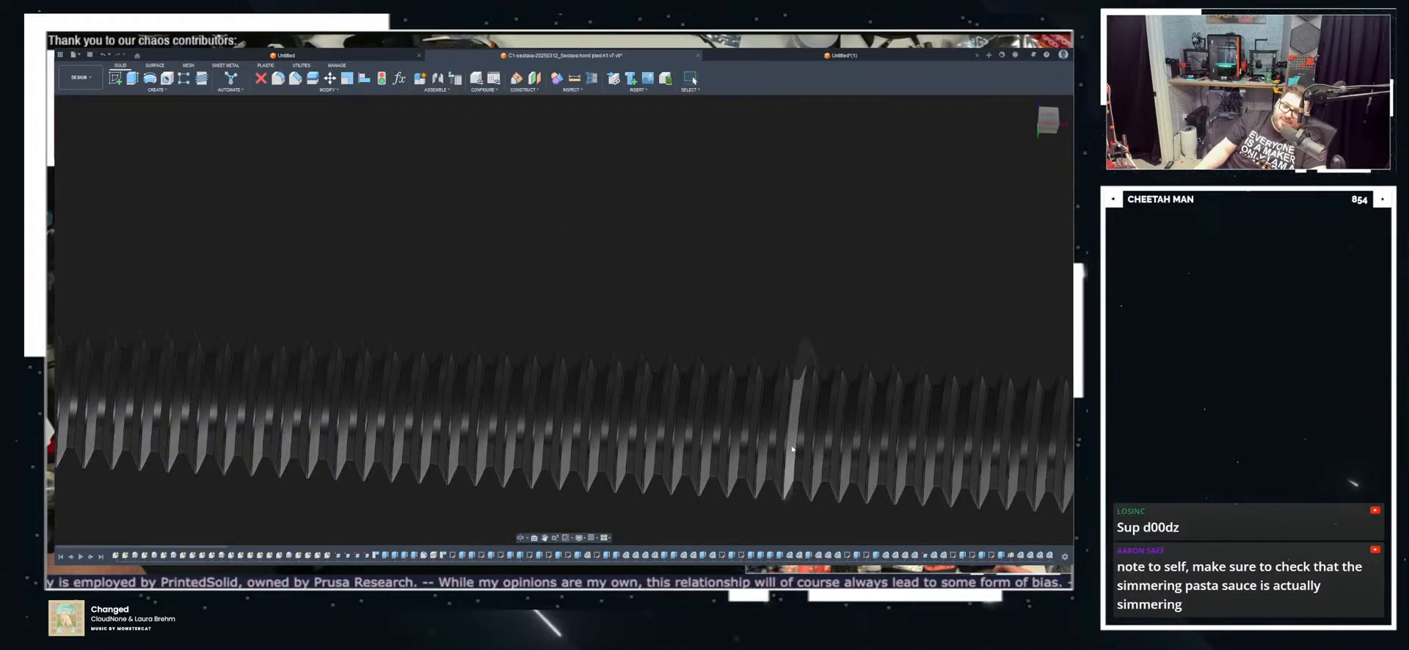
pyautogui.scroll(-8, 823, 481)
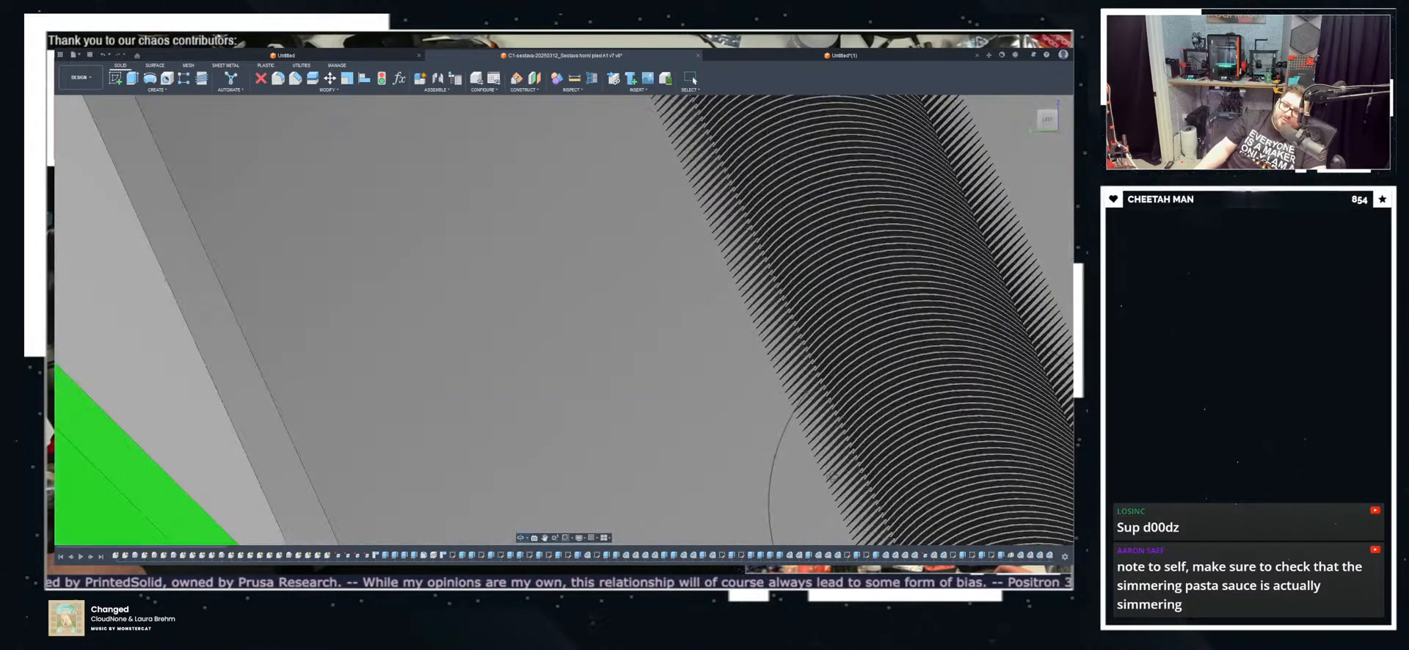
pyautogui.scroll(-6, 832, 479)
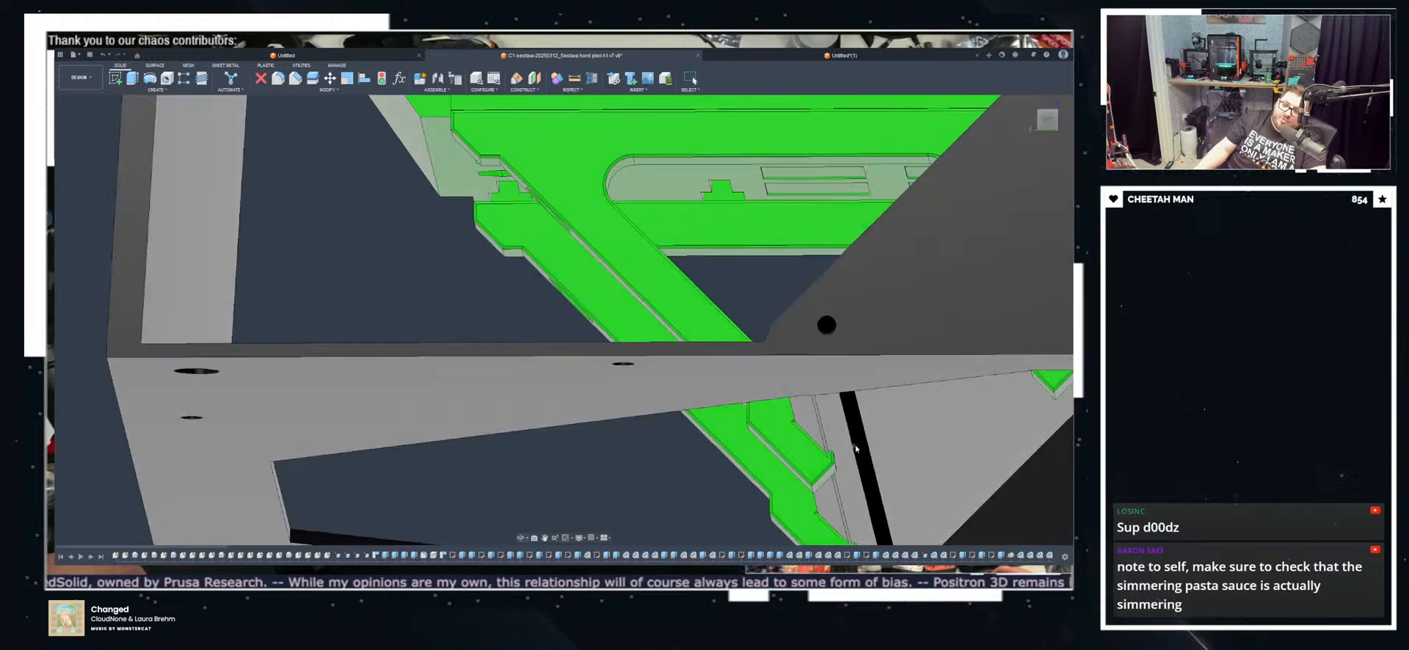
pyautogui.scroll(3, 851, 447)
pyautogui.scroll(-3, 704, 255)
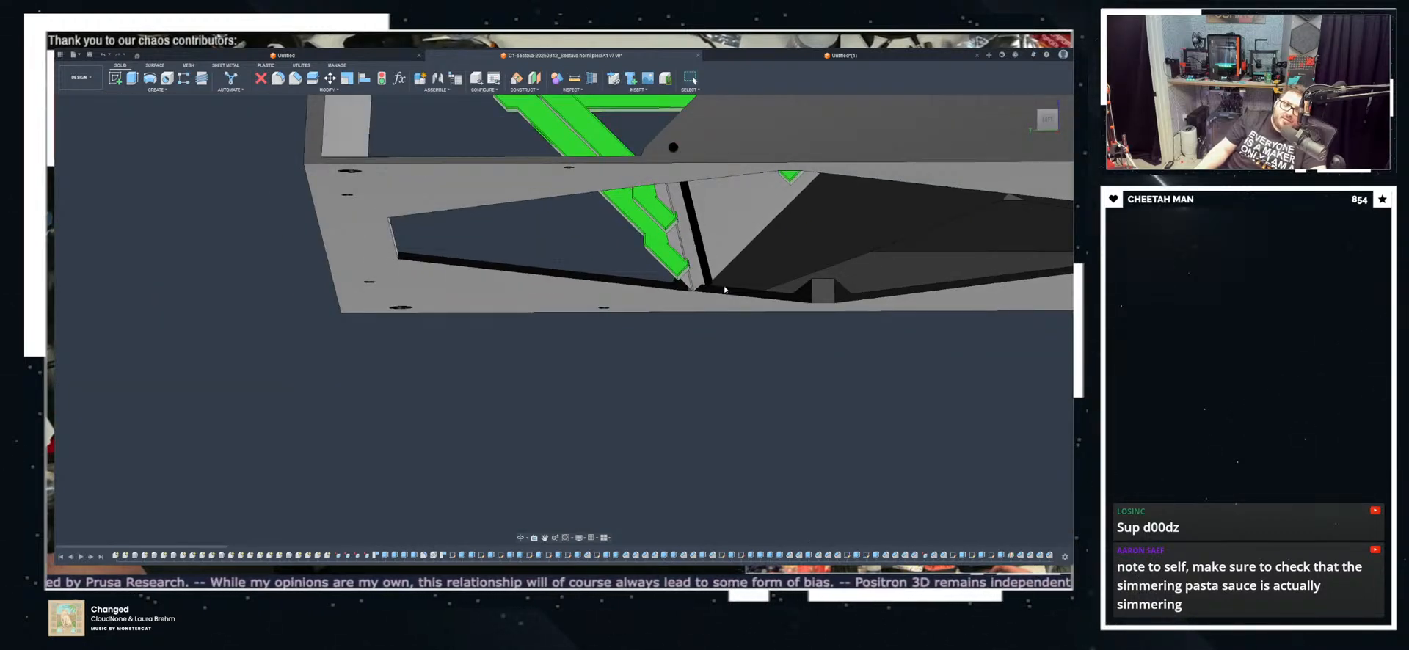
pyautogui.keyDown('shift'); pyautogui.moveTo(559, 261); pyautogui.dragTo(690, 281, button='middle'); pyautogui.keyUp('shift')
pyautogui.keyDown('shift'); pyautogui.moveTo(505, 322); pyautogui.dragTo(605, 439, button='middle'); pyautogui.keyUp('shift')
pyautogui.keyDown('shift'); pyautogui.moveTo(605, 439); pyautogui.dragTo(638, 419, button='middle'); pyautogui.keyUp('shift')
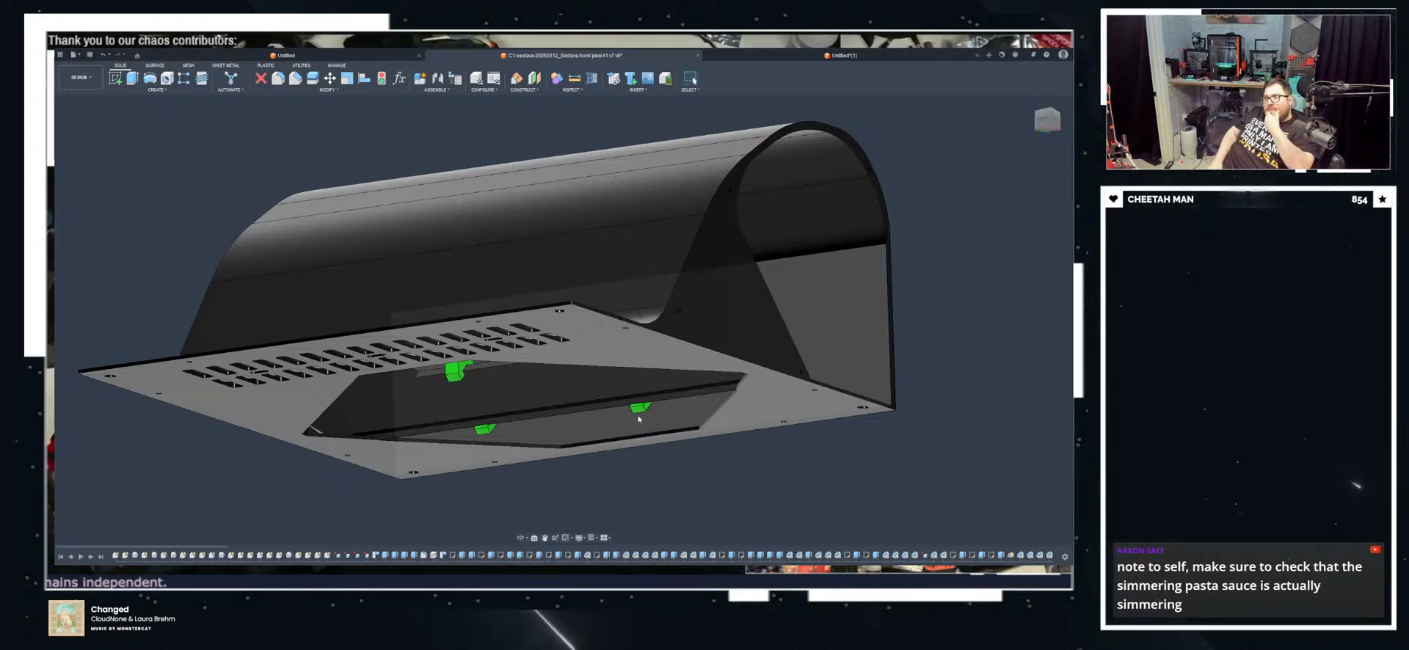
pyautogui.scroll(-5, 403, 471)
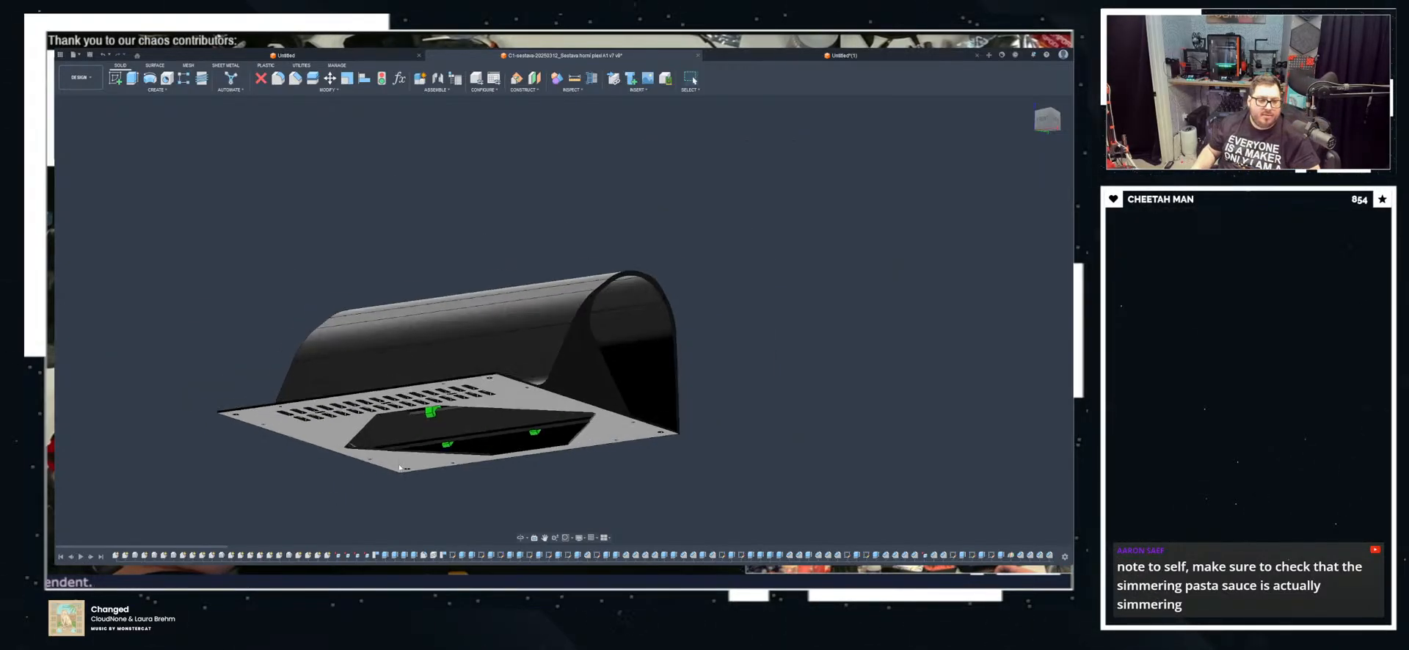
pyautogui.keyDown('shift'); pyautogui.moveTo(403, 471); pyautogui.dragTo(486, 572, button='middle'); pyautogui.keyUp('shift')
pyautogui.keyDown('shift'); pyautogui.moveTo(440, 507); pyautogui.dragTo(591, 301, button='middle'); pyautogui.keyUp('shift')
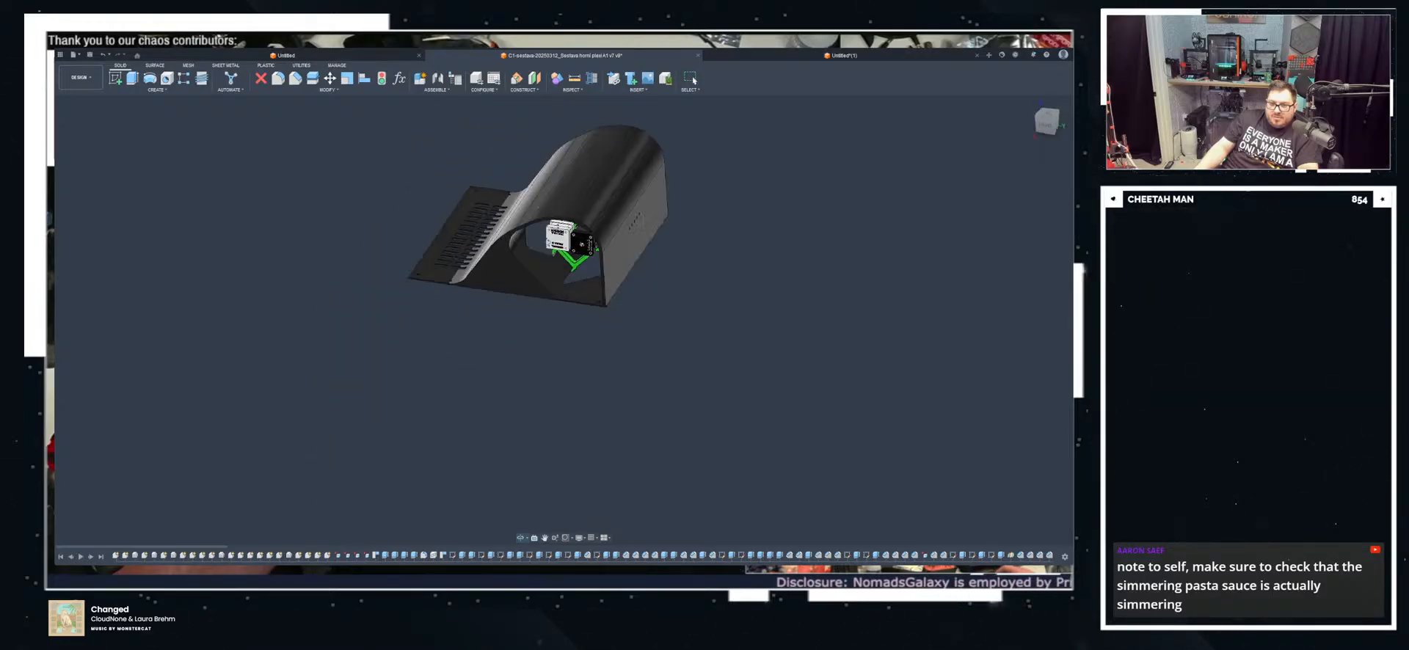
# Step: Construct a midplane between the two opposite long edge faces of the cover's base plate
pyautogui.click(77, 337)
pyautogui.keyDown('shift'); pyautogui.moveTo(514, 243); pyautogui.dragTo(587, 227, button='middle'); pyautogui.keyUp('shift')
pyautogui.scroll(10, 607, 226)
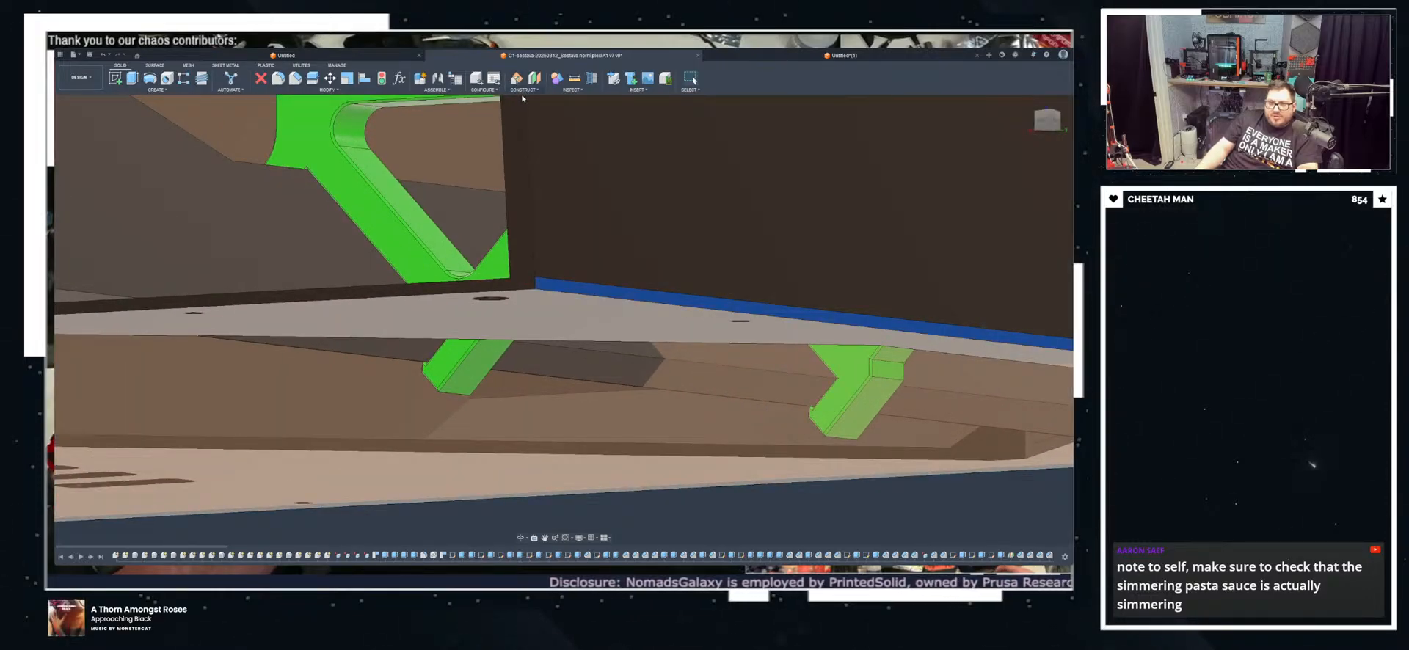
pyautogui.scroll(-3, 597, 303)
pyautogui.keyDown('shift'); pyautogui.moveTo(598, 302); pyautogui.dragTo(482, 370, button='middle'); pyautogui.keyUp('shift')
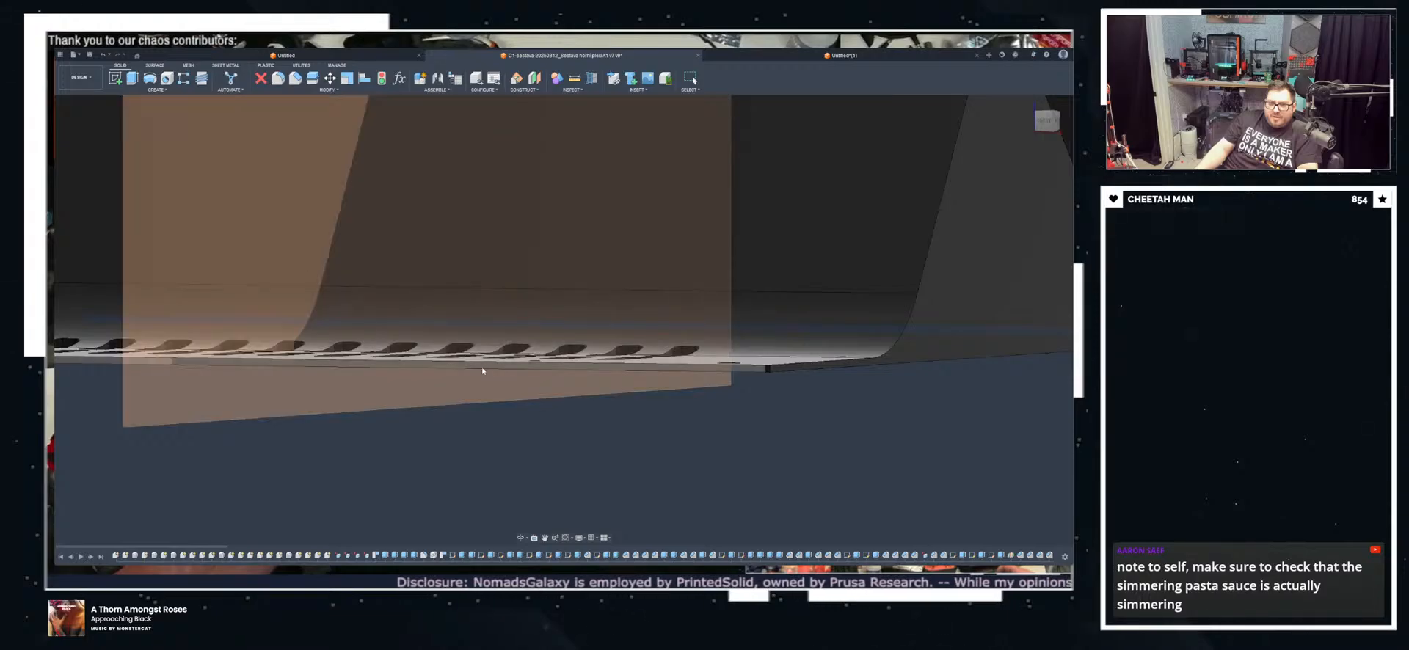
pyautogui.click(482, 370)
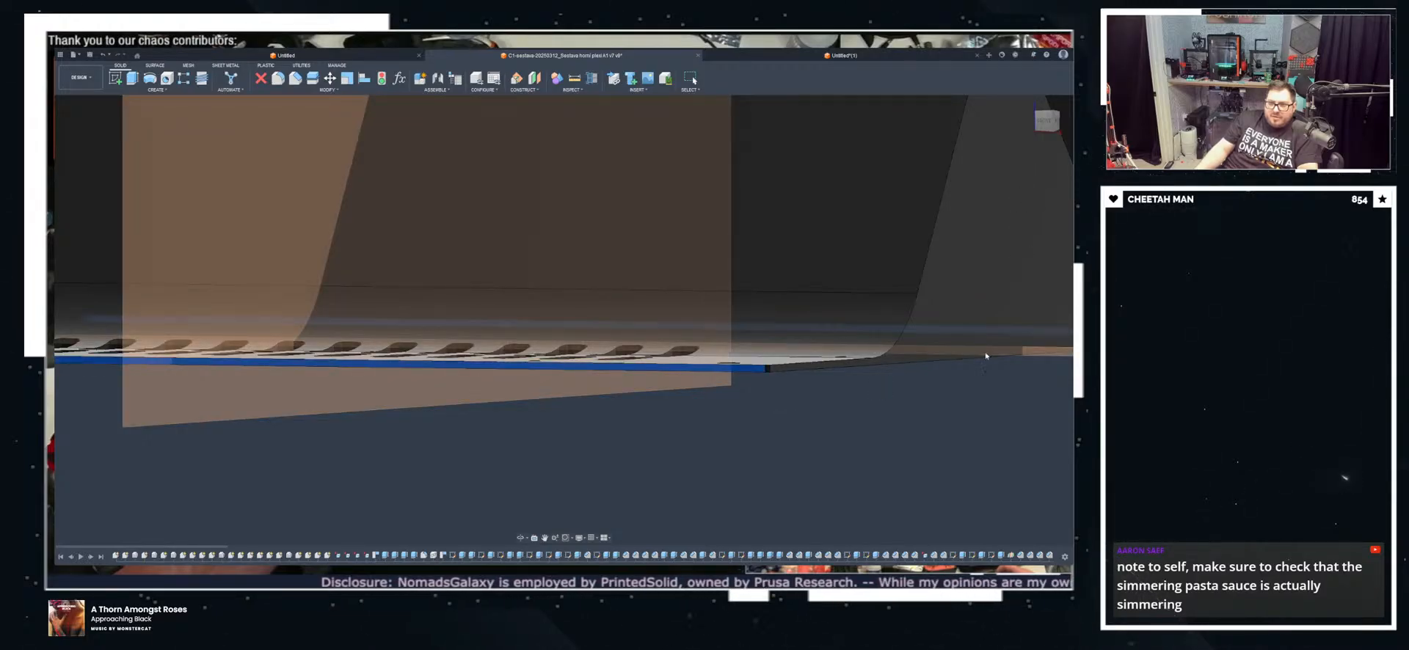
pyautogui.scroll(-4, 938, 413)
pyautogui.keyDown('shift'); pyautogui.moveTo(895, 484); pyautogui.dragTo(822, 521, button='middle'); pyautogui.keyUp('shift')
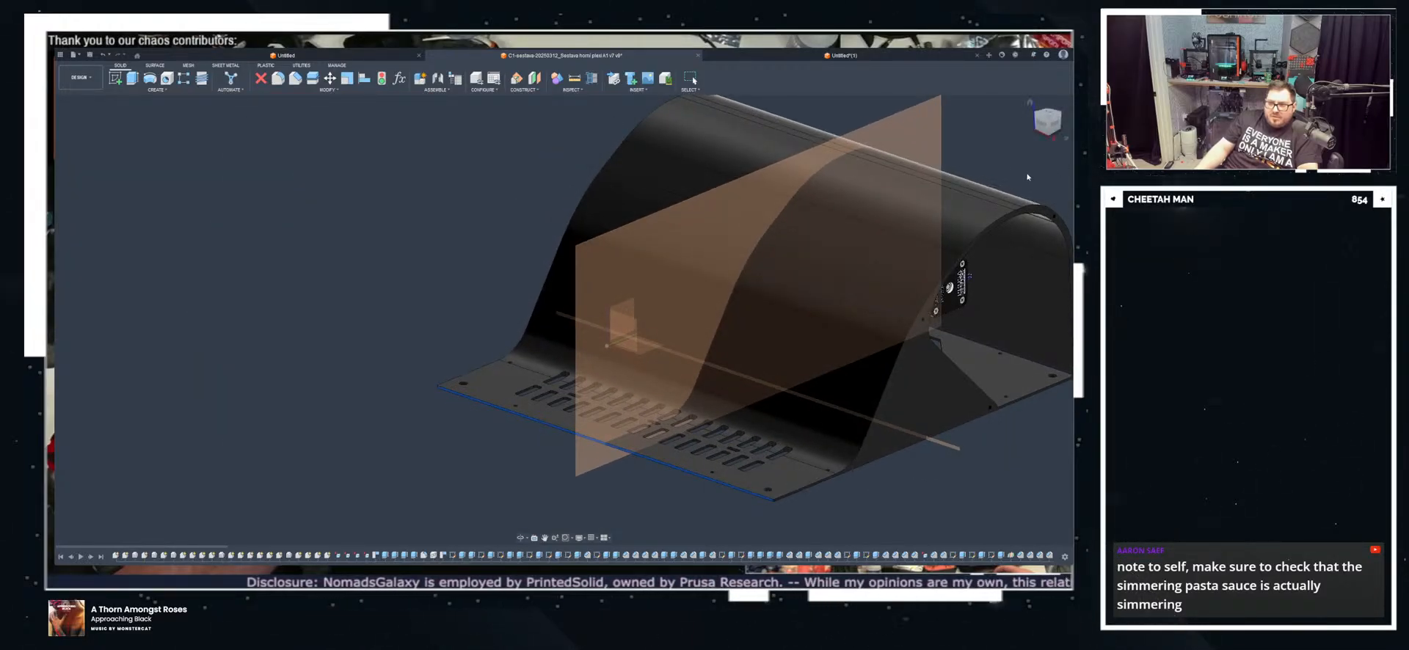
# Step: Inspect the midplane's position relative to the vent slots, the sloped face and the cover's open end
pyautogui.scroll(4, 988, 472)
pyautogui.keyDown('shift'); pyautogui.moveTo(959, 413); pyautogui.dragTo(916, 221, button='middle'); pyautogui.keyUp('shift')
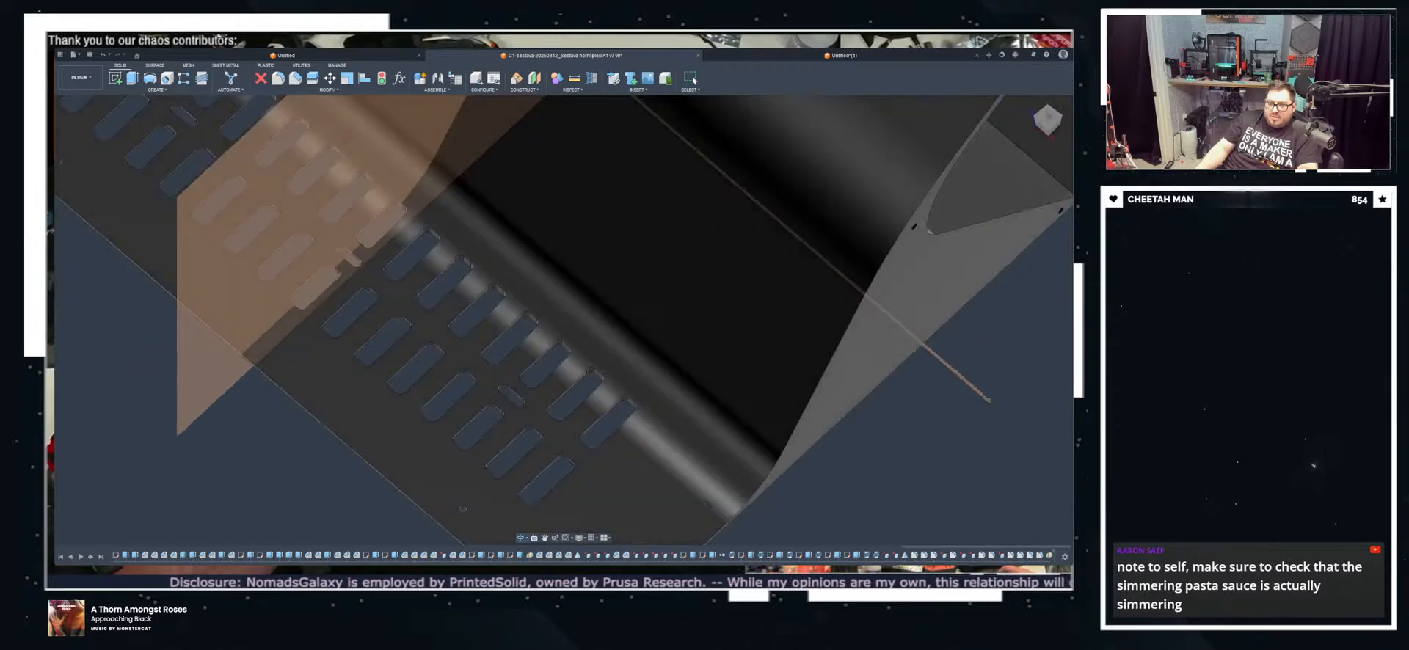
pyautogui.scroll(-3, 969, 264)
pyautogui.keyDown('shift'); pyautogui.moveTo(978, 276); pyautogui.dragTo(704, 172, button='middle'); pyautogui.keyUp('shift')
pyautogui.scroll(-3, 1035, 237)
pyautogui.click(1047, 121)
pyautogui.keyDown('shift'); pyautogui.moveTo(664, 334); pyautogui.dragTo(722, 396, button='middle'); pyautogui.keyUp('shift')
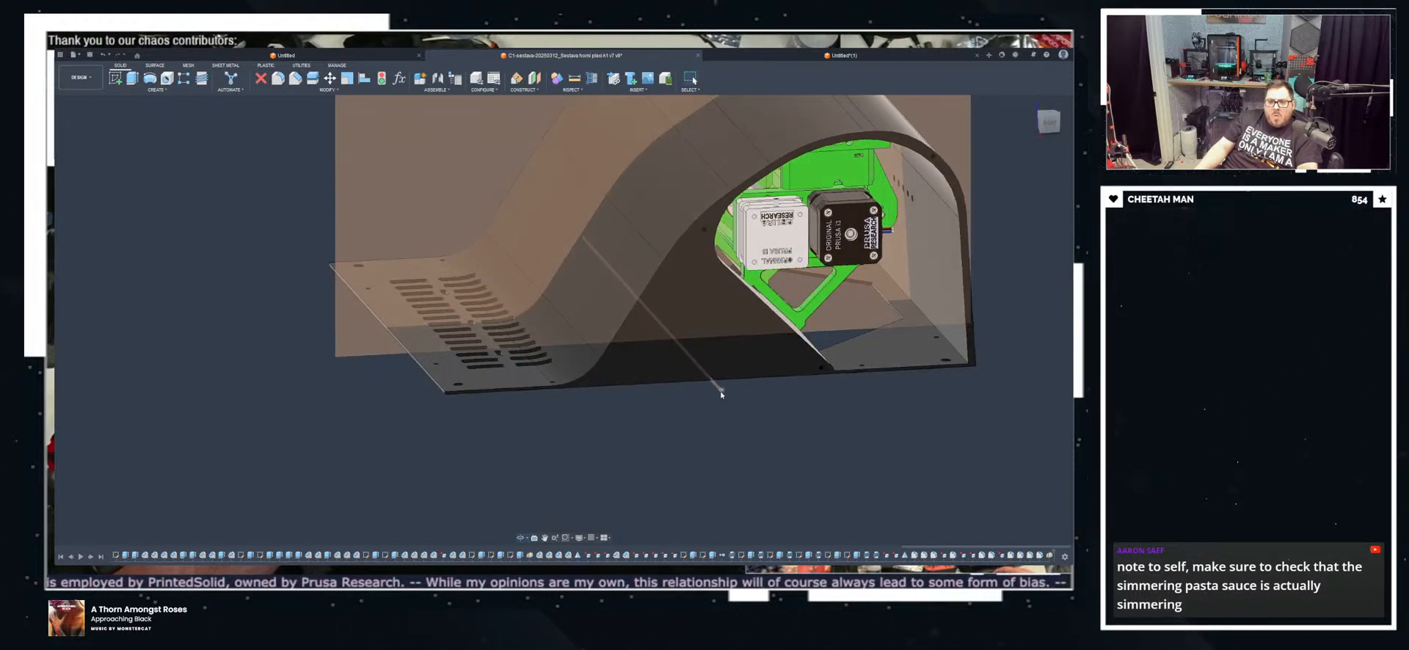
pyautogui.scroll(3, 722, 396)
pyautogui.scroll(2, 716, 385)
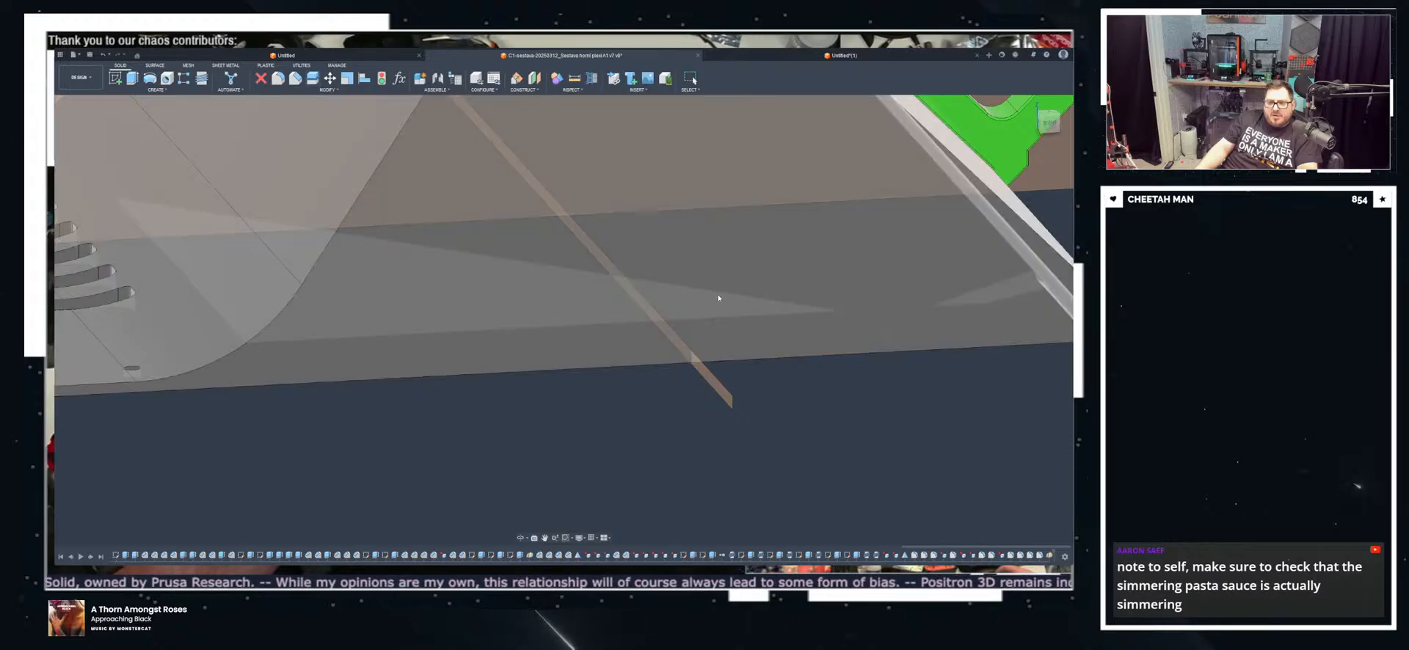
# Step: Try to split the cover body along the lengthwise midplane, checking where the cut falls in the profile
pyautogui.click(717, 299)
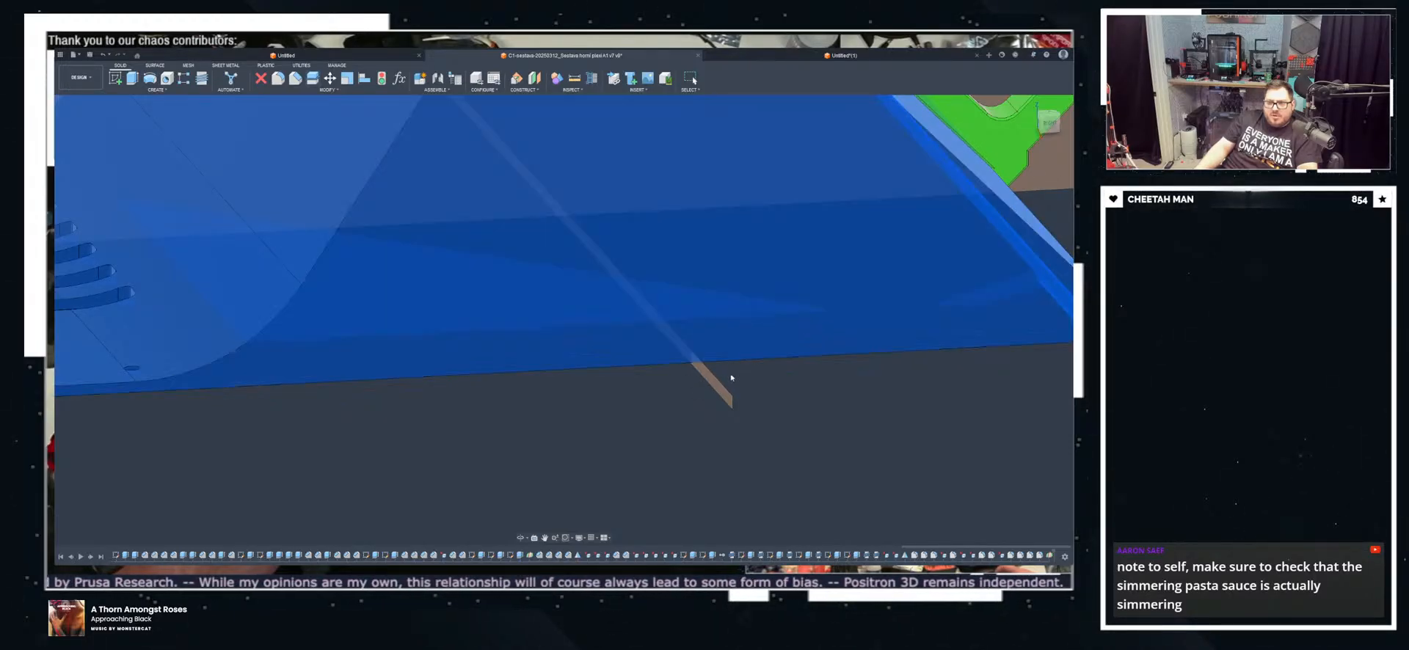
pyautogui.scroll(-4, 987, 421)
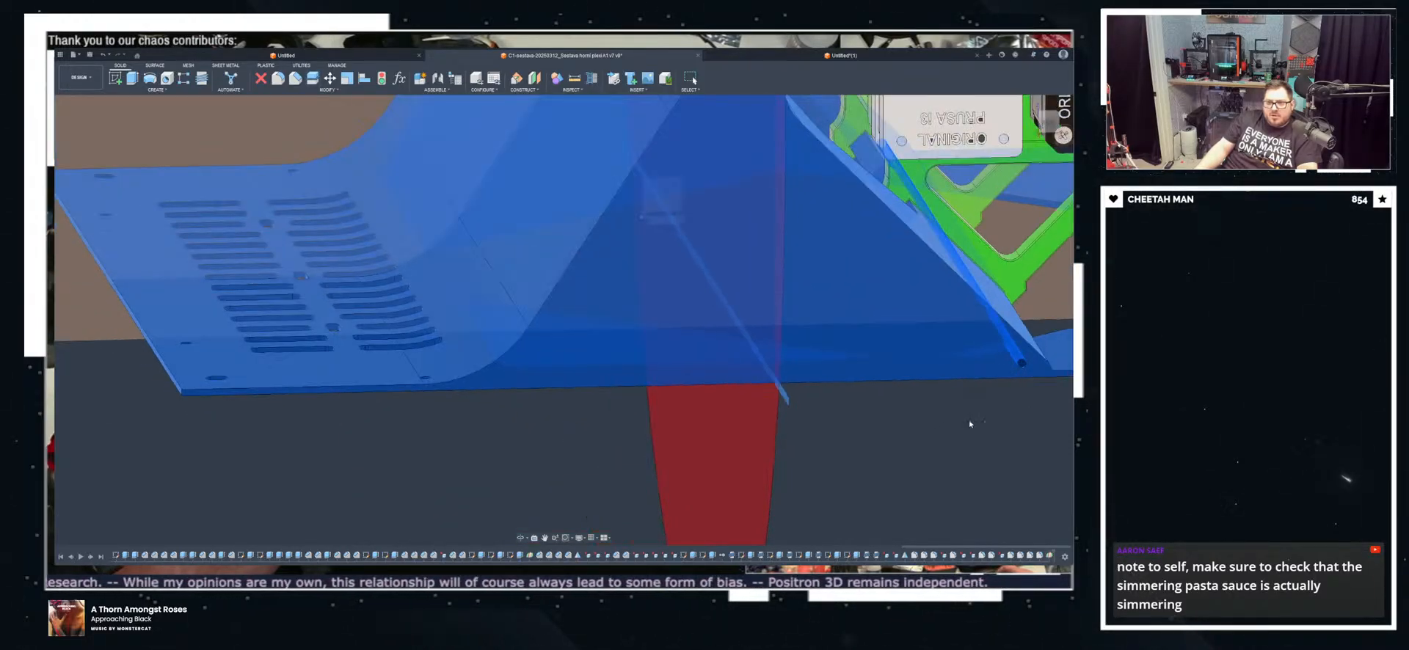
pyautogui.keyDown('shift'); pyautogui.moveTo(975, 424); pyautogui.dragTo(774, 333, button='middle'); pyautogui.keyUp('shift')
pyautogui.keyDown('shift'); pyautogui.moveTo(912, 492); pyautogui.dragTo(901, 432, button='middle'); pyautogui.keyUp('shift')
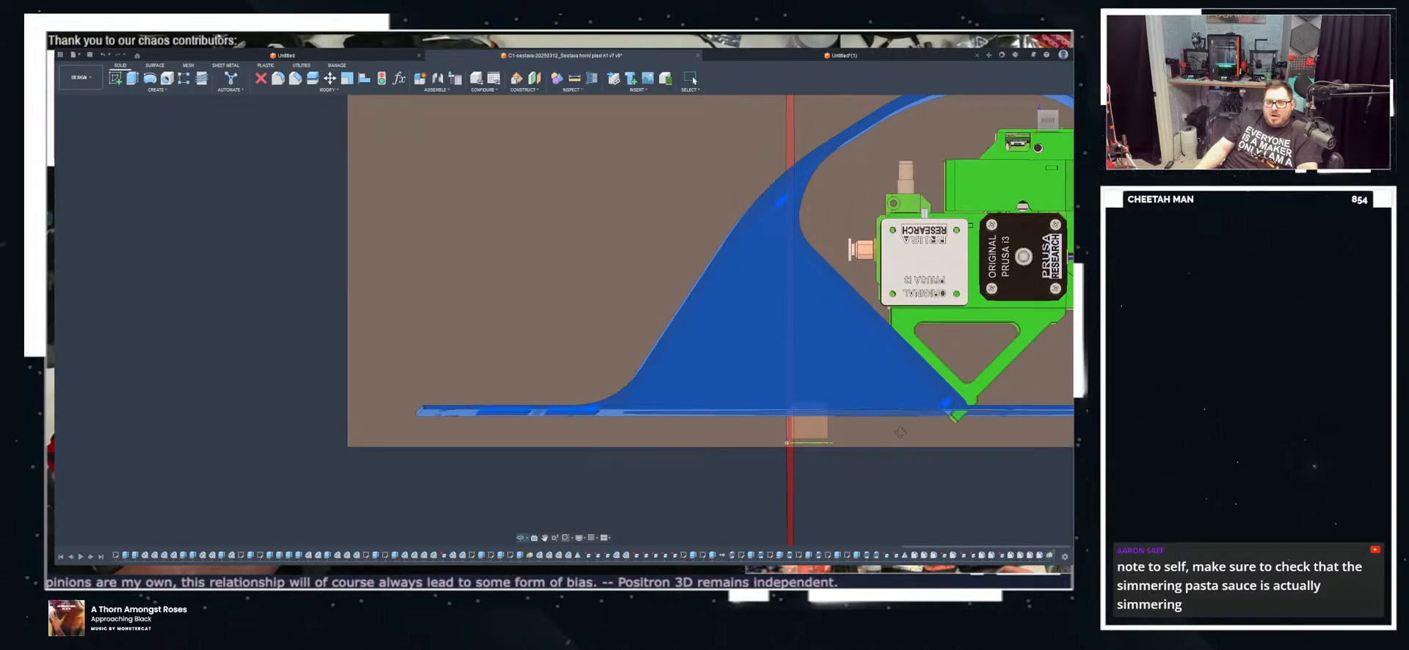
pyautogui.keyDown('shift'); pyautogui.moveTo(900, 432); pyautogui.dragTo(896, 401, button='middle'); pyautogui.keyUp('shift')
pyautogui.scroll(-8, 927, 527)
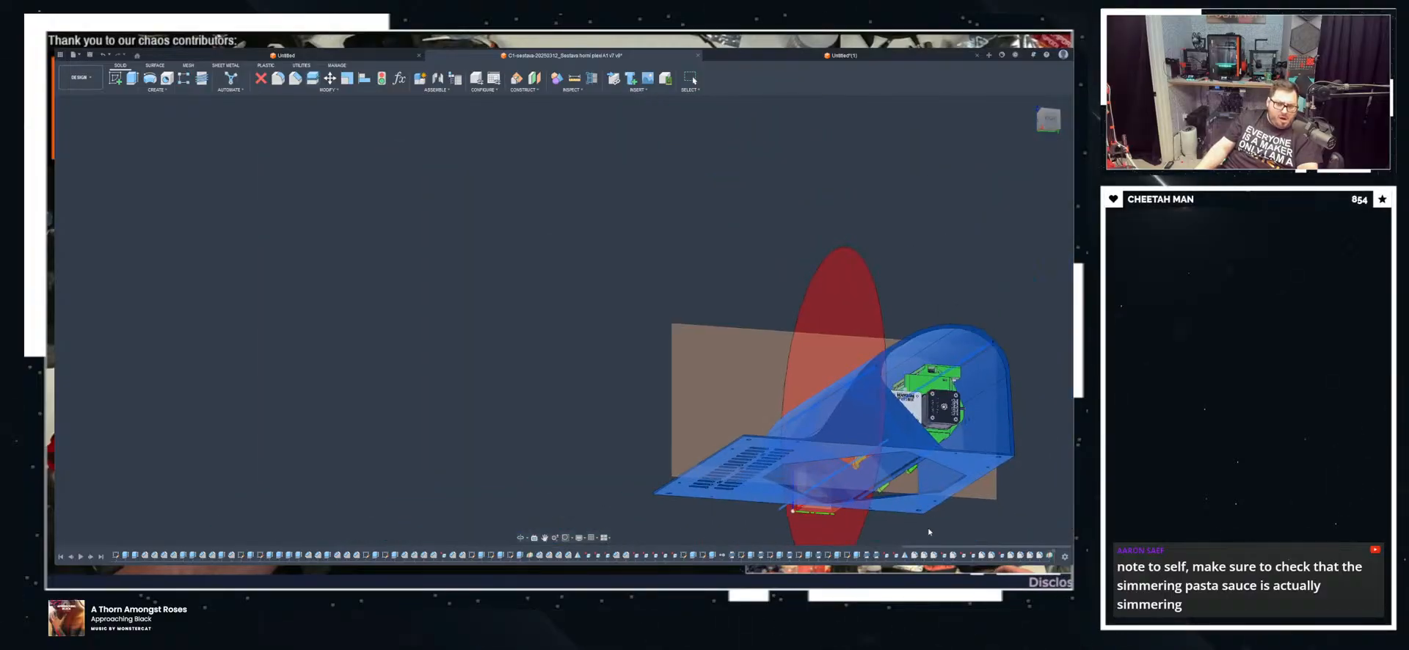
pyautogui.moveTo(928, 527)
pyautogui.keyDown('shift'); pyautogui.mouseDown(button='middle')
pyautogui.moveTo(1035, 518)
pyautogui.moveTo(910, 501)
pyautogui.moveTo(919, 518)
pyautogui.mouseUp(button='middle'); pyautogui.keyUp('shift')
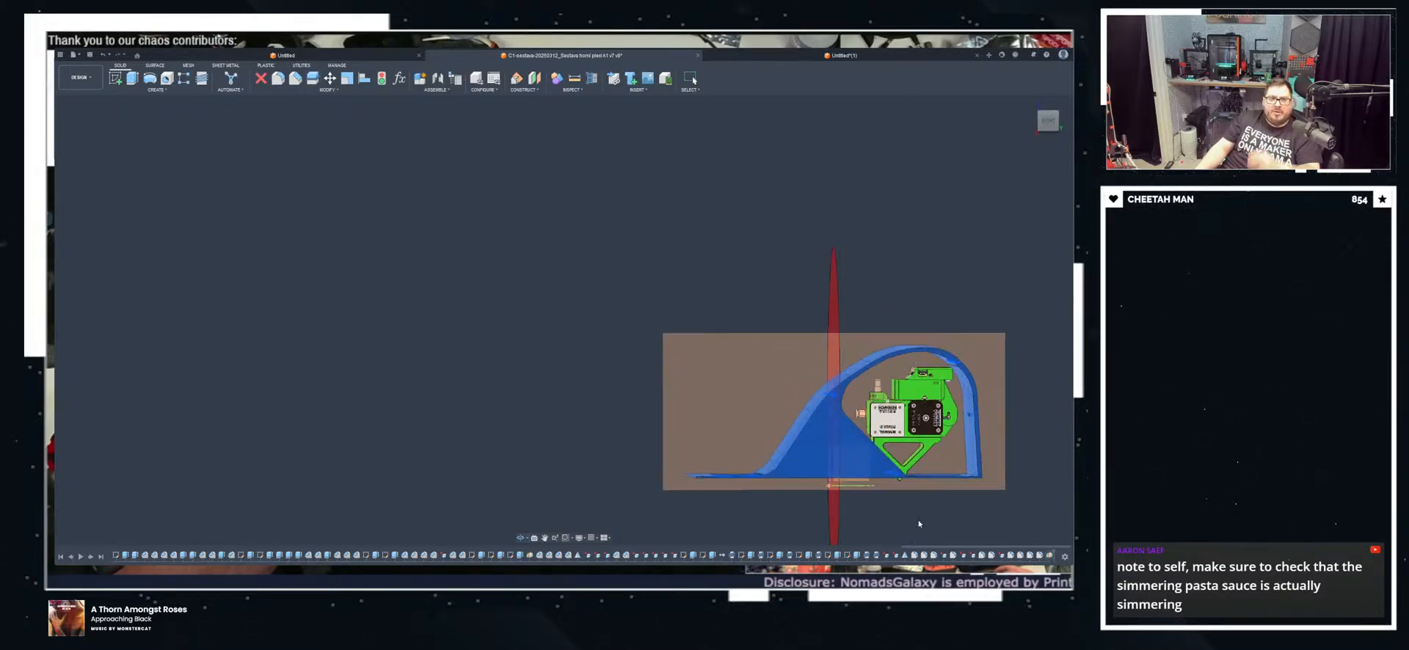
pyautogui.moveTo(993, 339); pyautogui.dragTo(866, 230, button='middle')
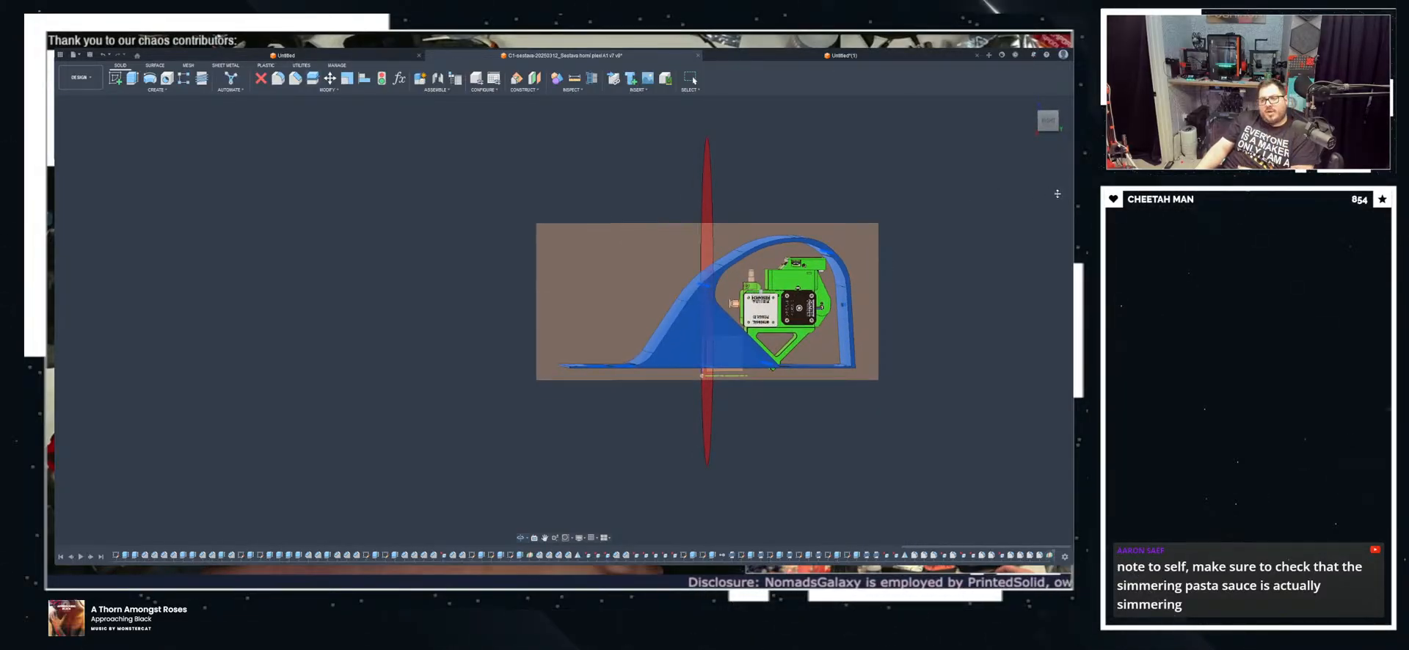
pyautogui.scroll(3, 913, 328)
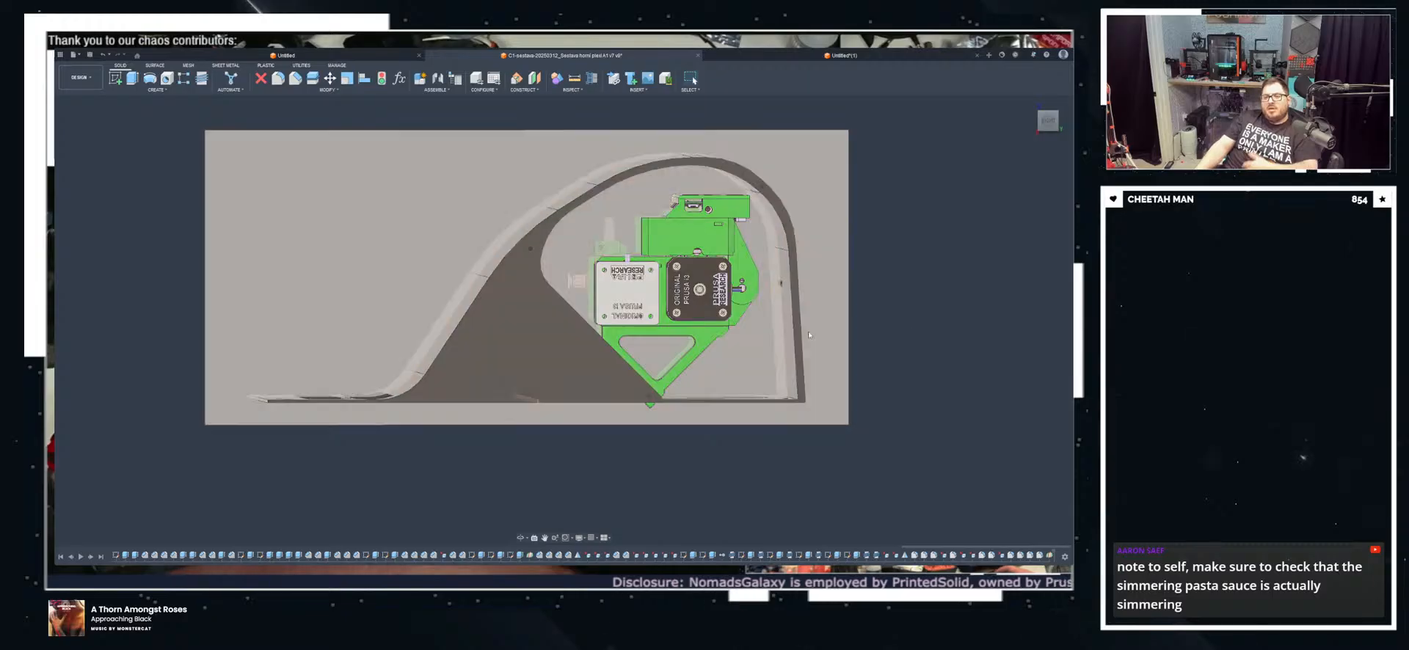
# Step: Examine the cover's open end, the opening in its base plate and its curved outer surface
pyautogui.keyDown('shift'); pyautogui.moveTo(616, 301); pyautogui.dragTo(555, 400, button='middle'); pyautogui.keyUp('shift')
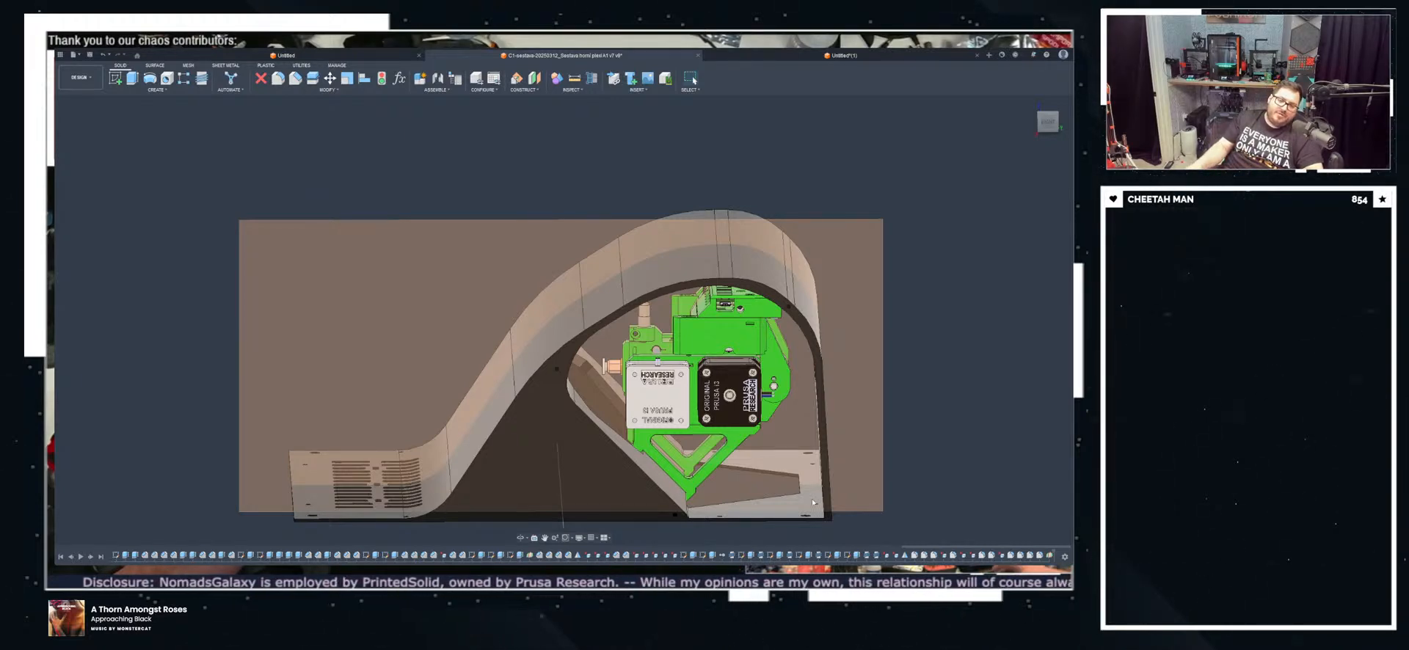
pyautogui.scroll(-1, 857, 442)
pyautogui.moveTo(857, 442); pyautogui.dragTo(782, 325, button='middle')
pyautogui.keyDown('shift'); pyautogui.moveTo(387, 383); pyautogui.dragTo(518, 326, button='middle'); pyautogui.keyUp('shift')
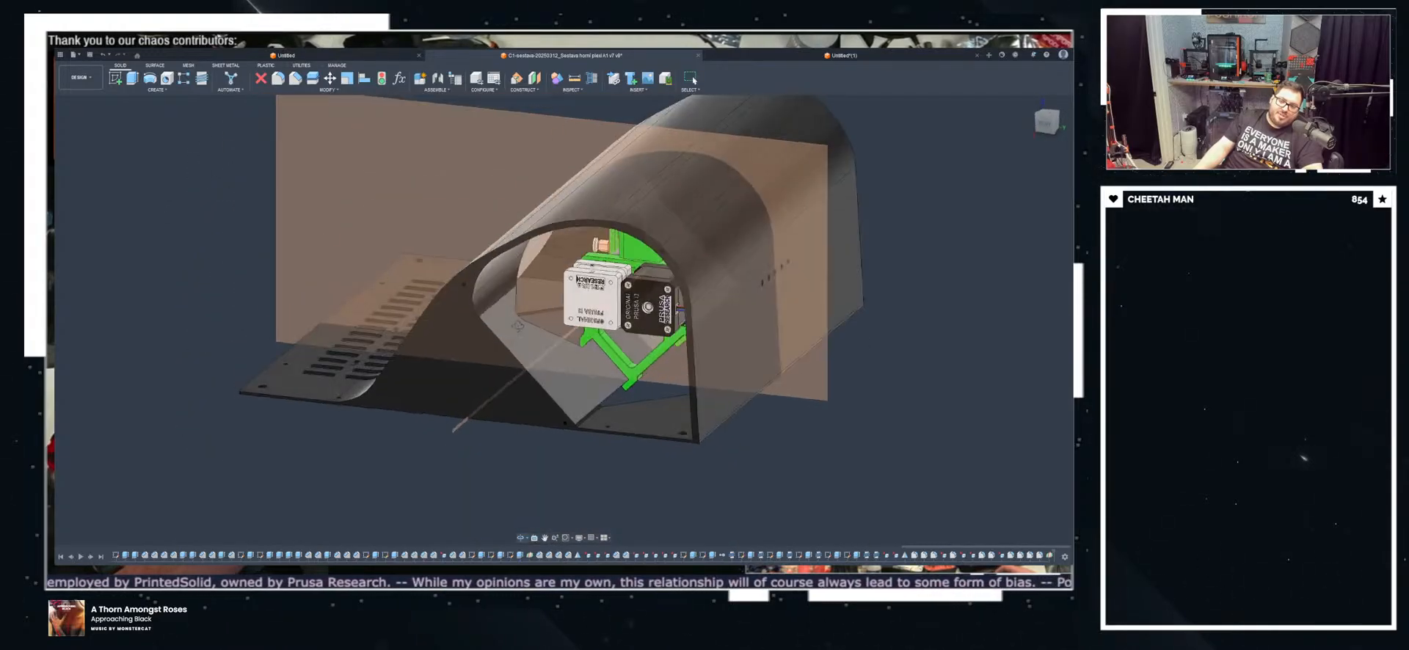
pyautogui.scroll(3, 650, 397)
pyautogui.keyDown('shift'); pyautogui.moveTo(649, 398); pyautogui.dragTo(618, 381, button='middle'); pyautogui.keyUp('shift')
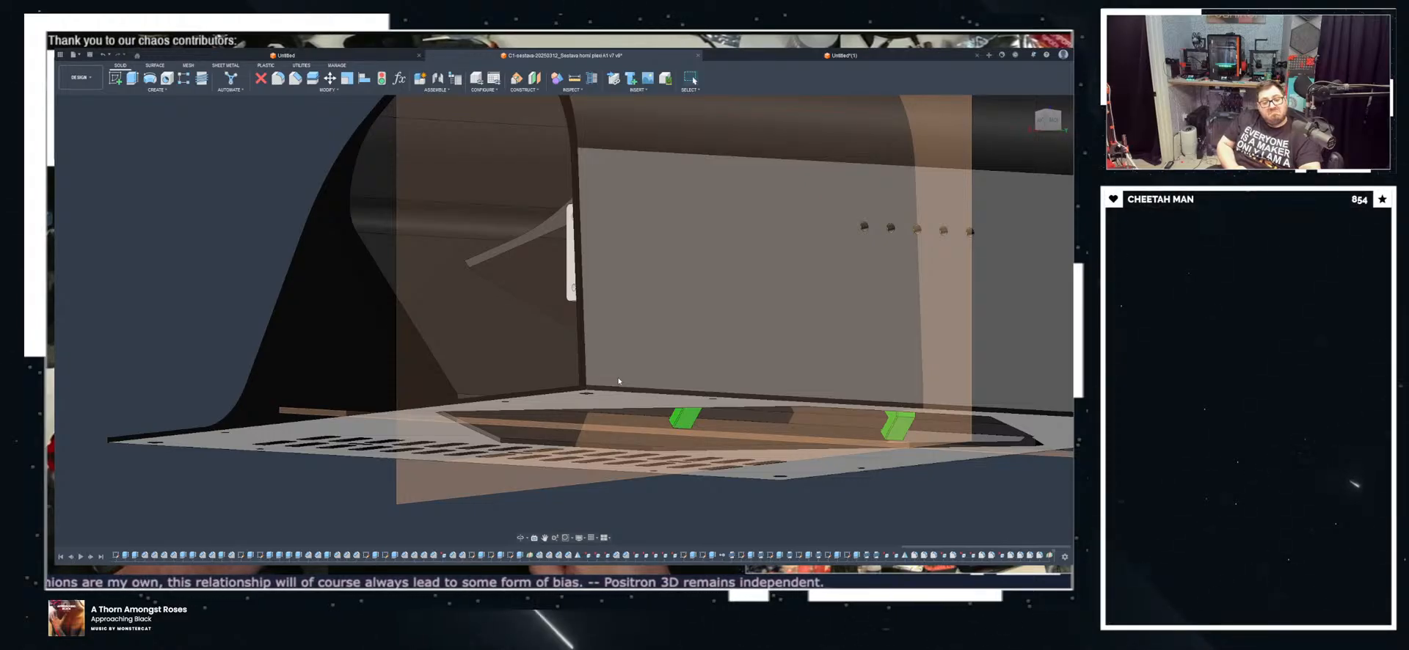
pyautogui.scroll(-3, 632, 247)
pyautogui.keyDown('shift'); pyautogui.moveTo(632, 251); pyautogui.dragTo(668, 423, button='middle'); pyautogui.keyUp('shift')
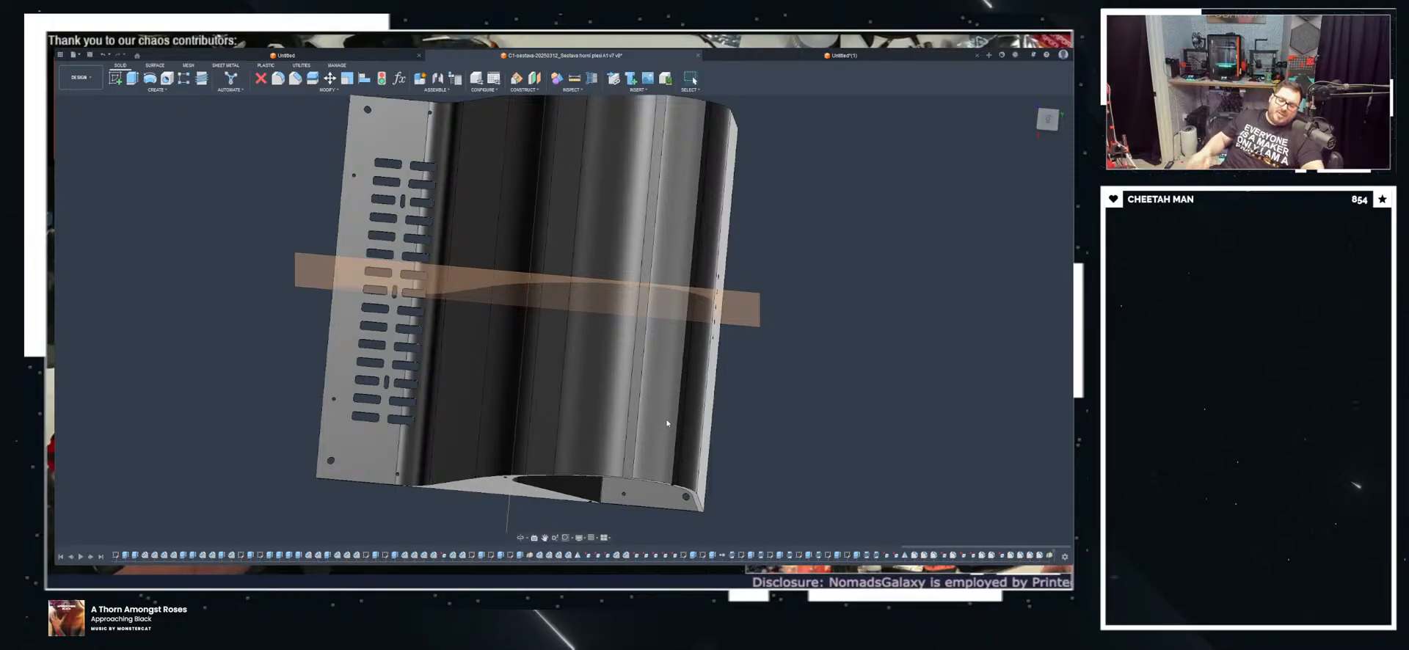
pyautogui.keyDown('shift'); pyautogui.moveTo(851, 344); pyautogui.dragTo(910, 239, button='middle'); pyautogui.keyUp('shift')
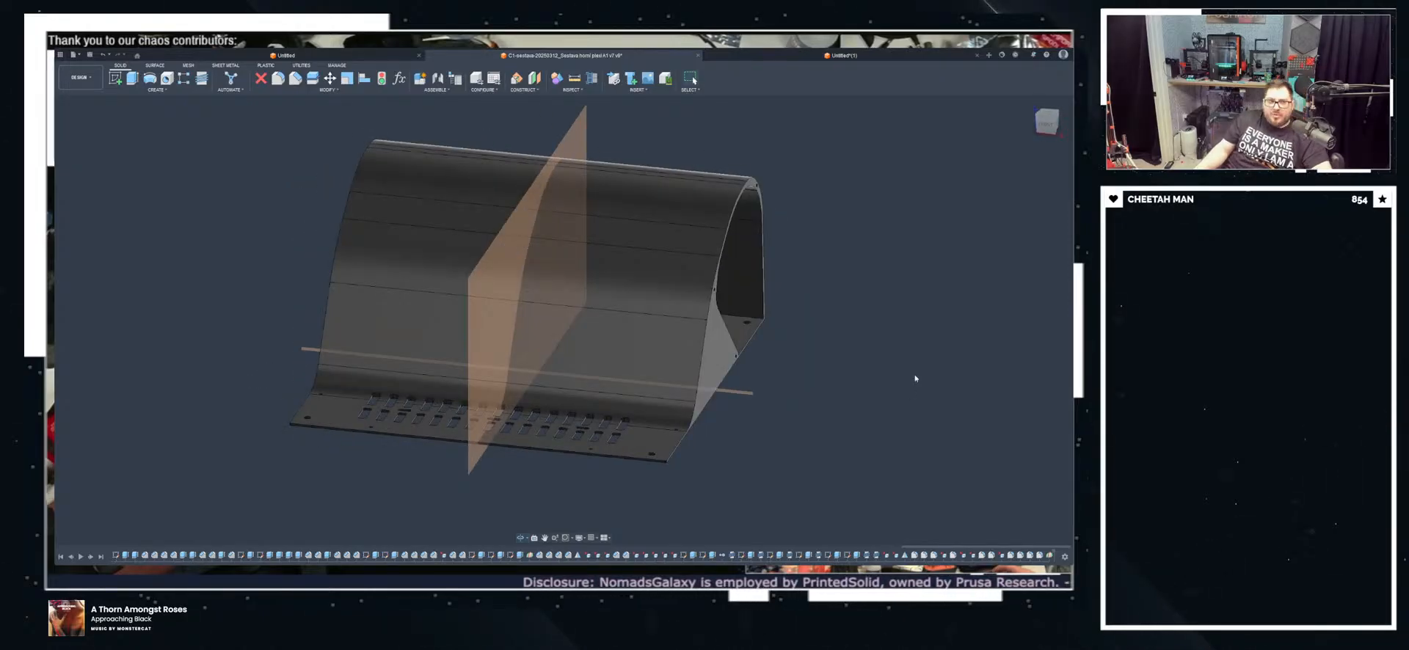
# Step: Examine the extruder and its green mounting feet inside the cover from underneath and through the open end
pyautogui.keyDown('shift'); pyautogui.moveTo(915, 379); pyautogui.dragTo(631, 323, button='middle'); pyautogui.keyUp('shift')
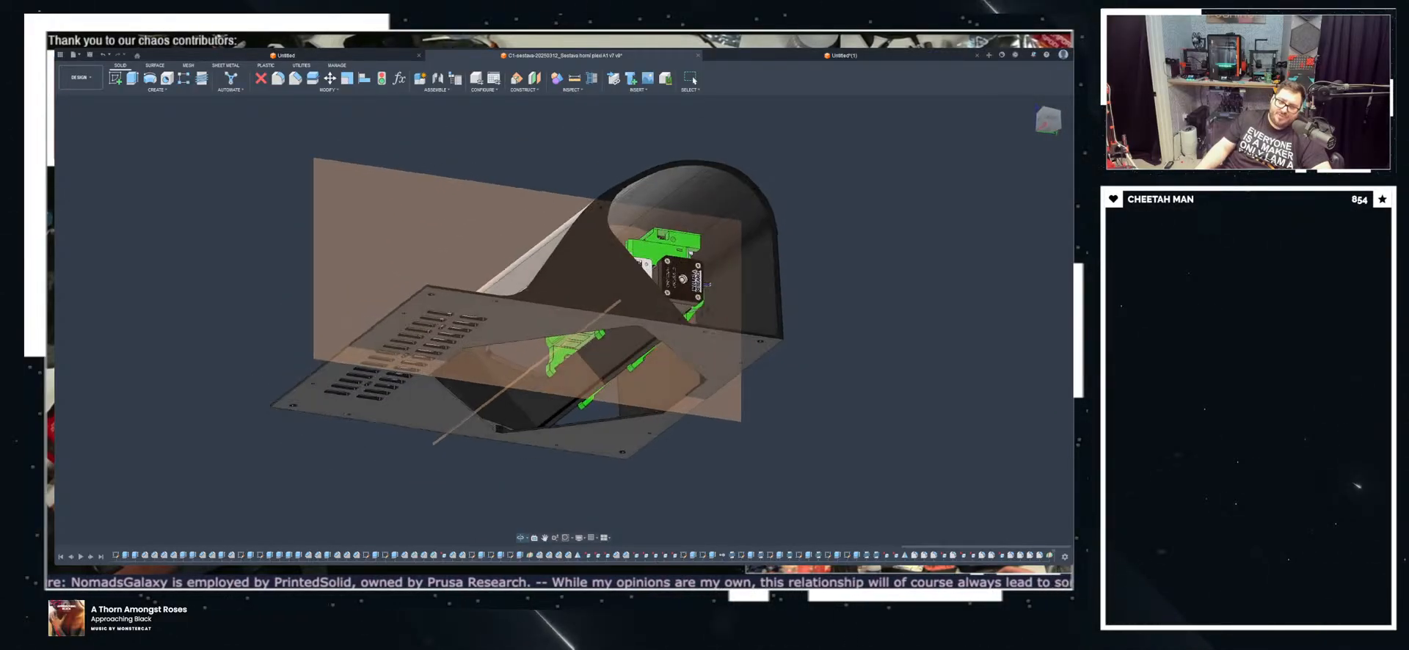
pyautogui.keyDown('shift'); pyautogui.moveTo(709, 287); pyautogui.dragTo(710, 290, button='middle'); pyautogui.keyUp('shift')
pyautogui.keyDown('shift'); pyautogui.moveTo(806, 499); pyautogui.dragTo(681, 382, button='middle'); pyautogui.keyUp('shift')
pyautogui.keyDown('shift'); pyautogui.moveTo(737, 420); pyautogui.dragTo(478, 402, button='middle'); pyautogui.keyUp('shift')
pyautogui.scroll(-4, 755, 415)
pyautogui.scroll(3, 746, 446)
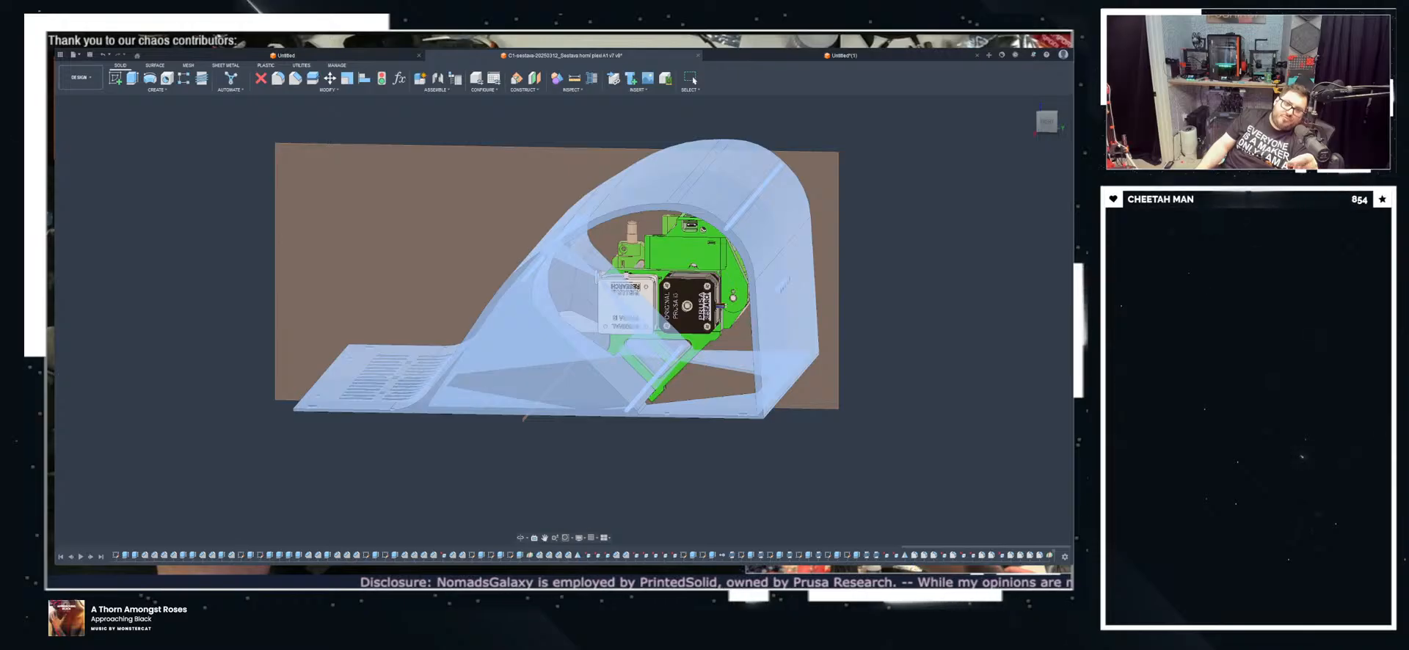
pyautogui.press('Escape')
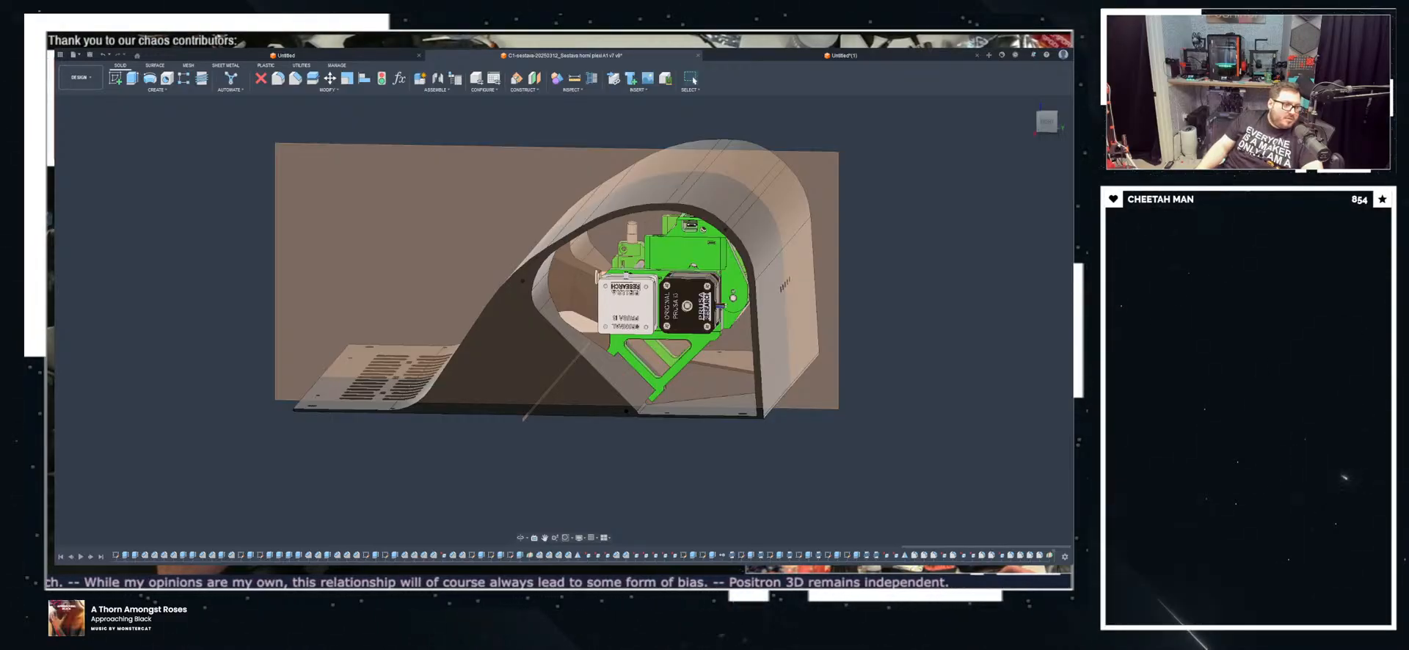
# Step: Switch to PrusaSlicer and lay the upside-down cover flat on its slotted base plate
pyautogui.hotkey('alt', 'Tab')
pyautogui.click(319, 464)
pyautogui.moveTo(319, 464); pyautogui.dragTo(287, 428)
pyautogui.click(499, 327)
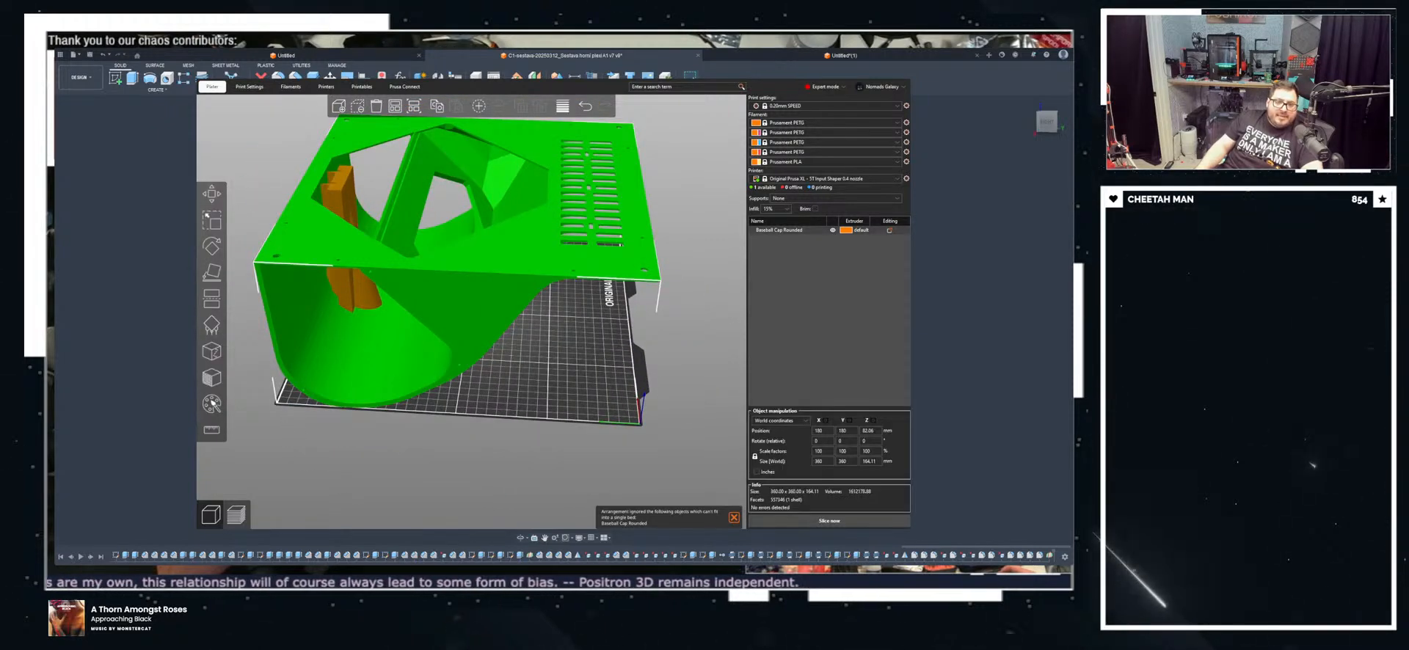
pyautogui.press('f')
pyautogui.click(526, 257)
pyautogui.click(685, 402)
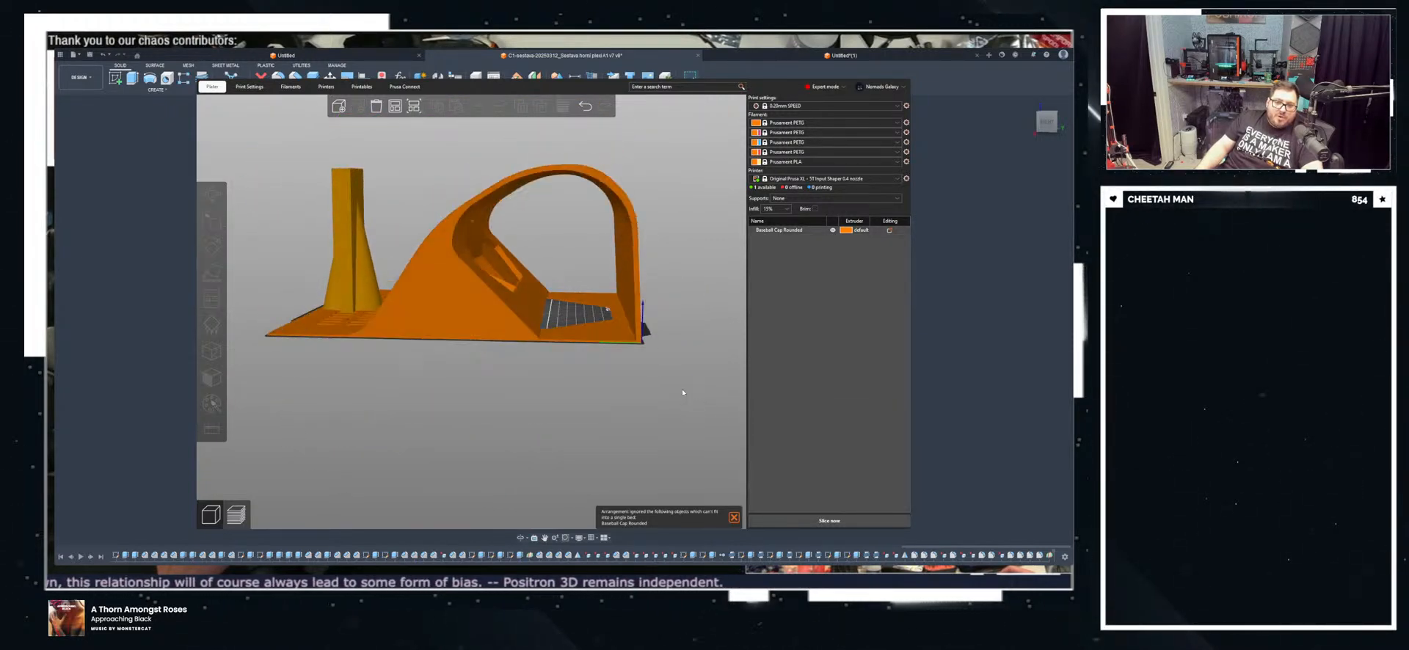
# Step: Place the cover upright on its curved profile end face
pyautogui.moveTo(682, 391); pyautogui.dragTo(683, 393)
pyautogui.moveTo(673, 353)
pyautogui.mouseDown()
pyautogui.moveTo(655, 355)
pyautogui.moveTo(671, 356)
pyautogui.mouseUp()
pyautogui.click(400, 344)
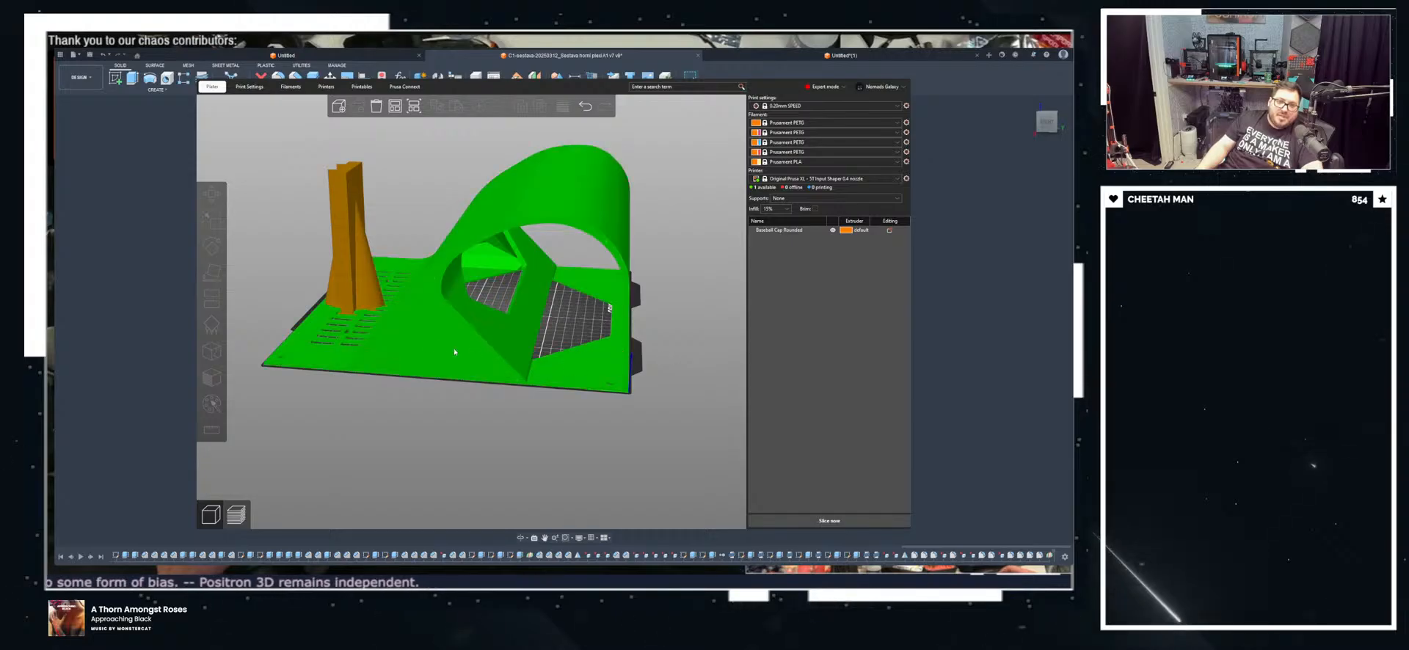
pyautogui.press('f')
pyautogui.click(400, 344)
pyautogui.click(475, 484)
pyautogui.moveTo(475, 485); pyautogui.dragTo(493, 511)
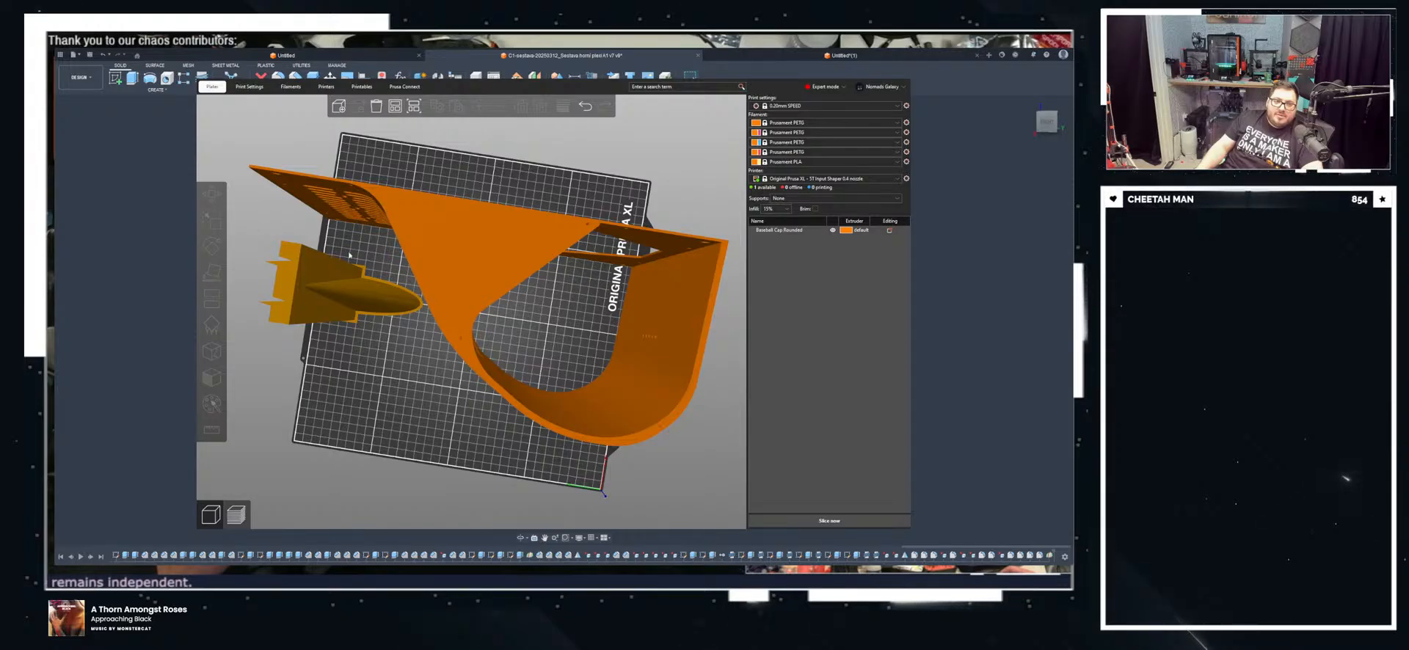
# Step: Rotate the upright cover a quarter turn about the vertical axis
pyautogui.click(316, 197)
pyautogui.click(211, 194)
pyautogui.click(211, 247)
pyautogui.scroll(-5, 498, 267)
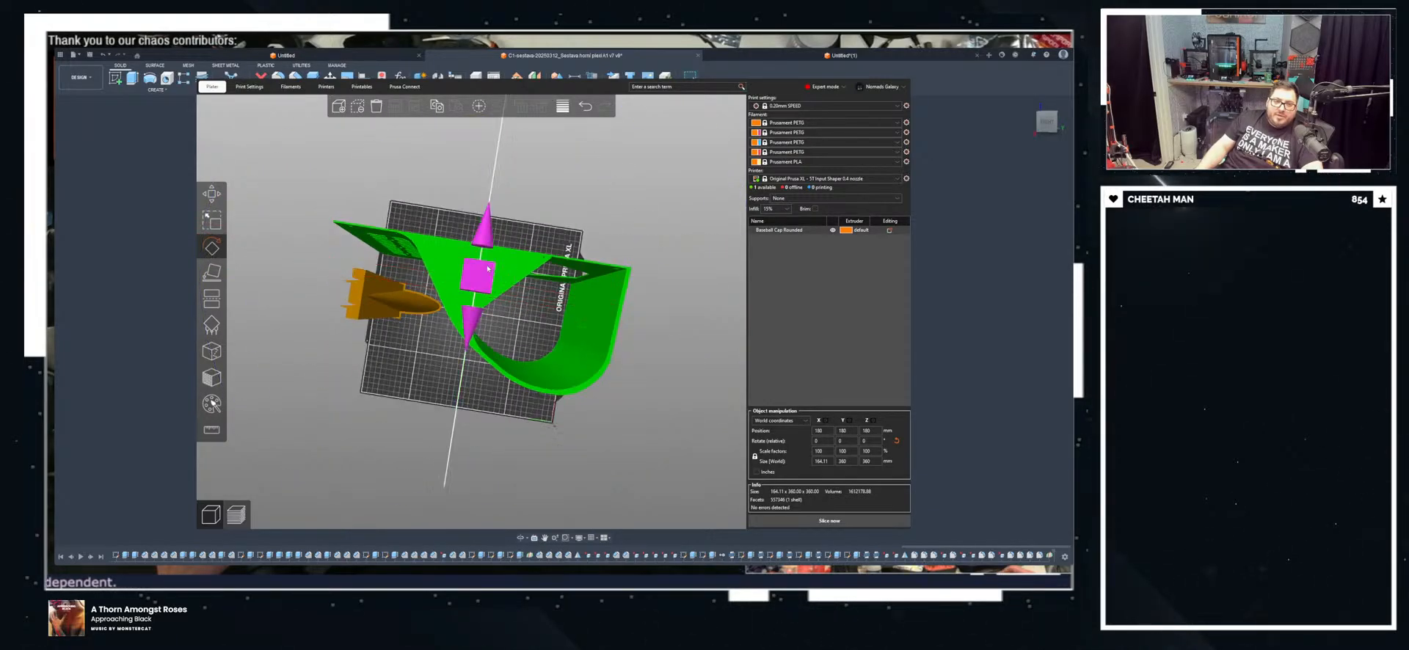
pyautogui.scroll(-4, 497, 266)
pyautogui.moveTo(487, 178); pyautogui.dragTo(528, 308)
pyautogui.moveTo(689, 371); pyautogui.dragTo(638, 352)
pyautogui.click(638, 353)
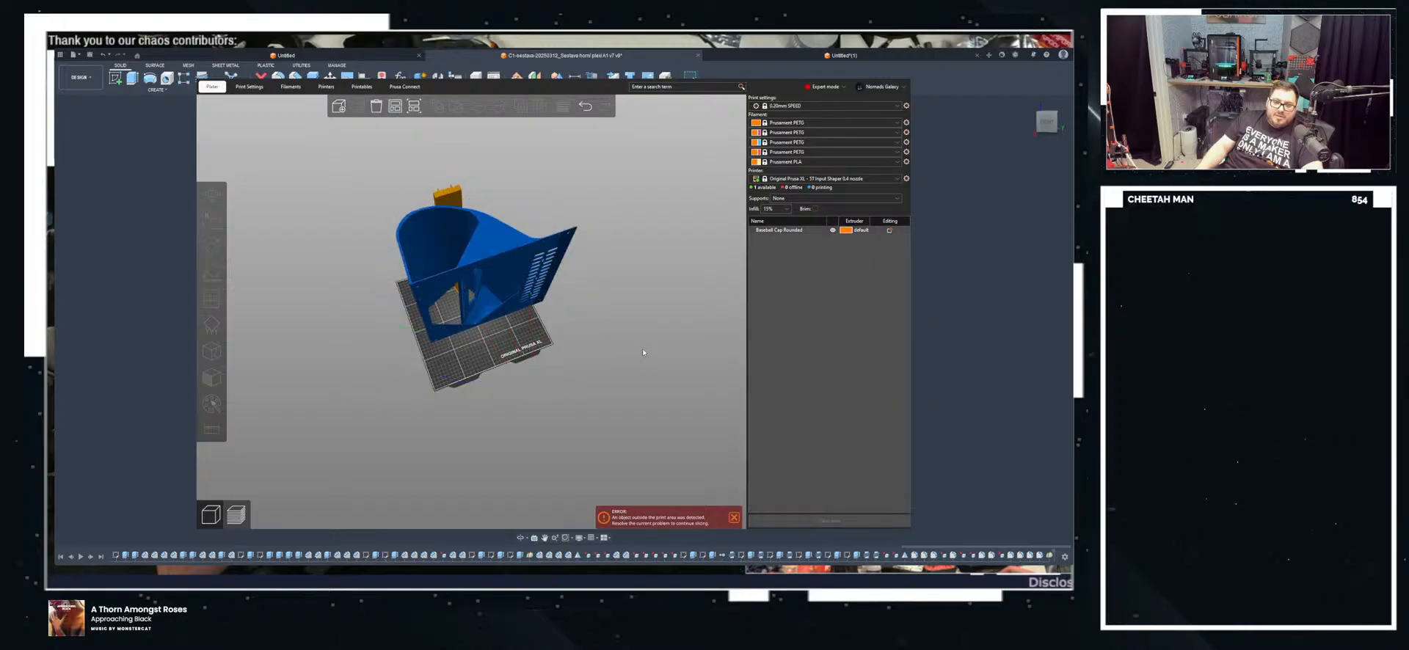
# Step: Arrange the cover back inside the print bed and choose the 0.25mm STRUCTURAL print profile
pyautogui.click(499, 324)
pyautogui.moveTo(498, 325); pyautogui.dragTo(479, 407)
pyautogui.click(549, 358)
pyautogui.click(414, 106)
pyautogui.scroll(7, 567, 352)
pyautogui.scroll(3, 568, 352)
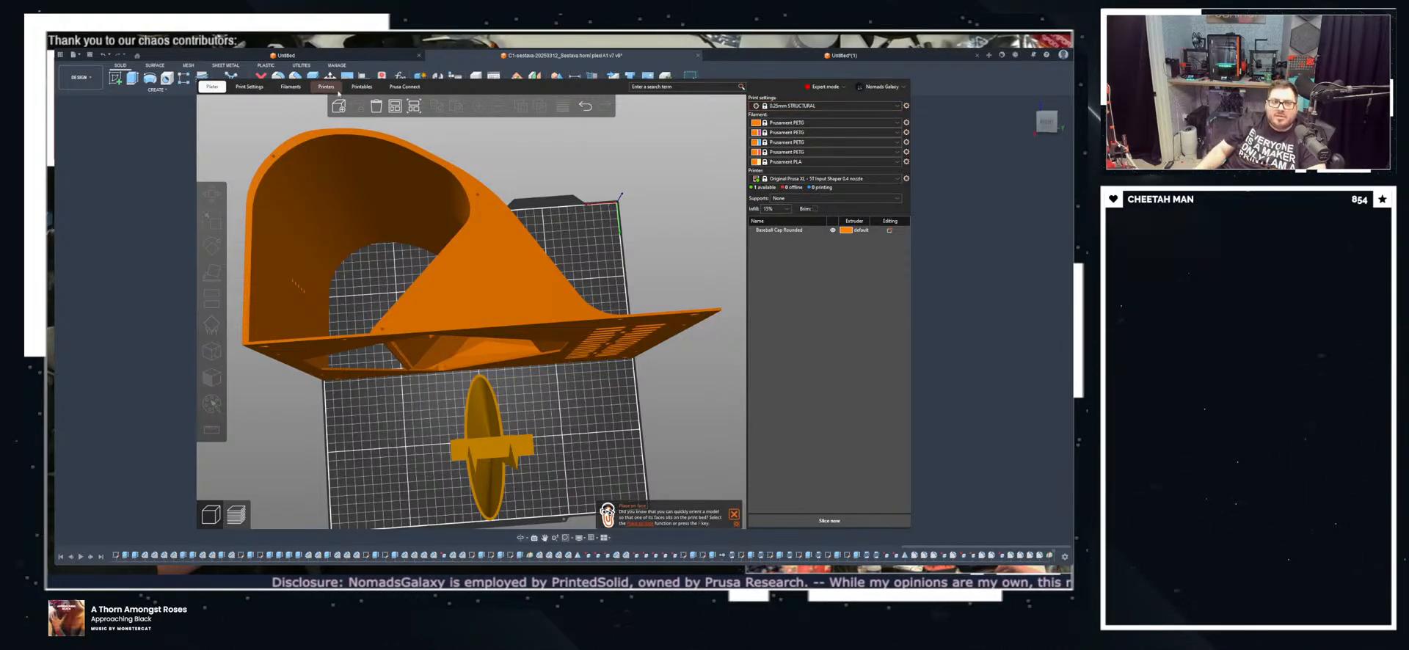
# Step: Adjust the 0.25mm STRUCTURAL print settings, using 15% Grid infill, and slice the cover
pyautogui.click(243, 88)
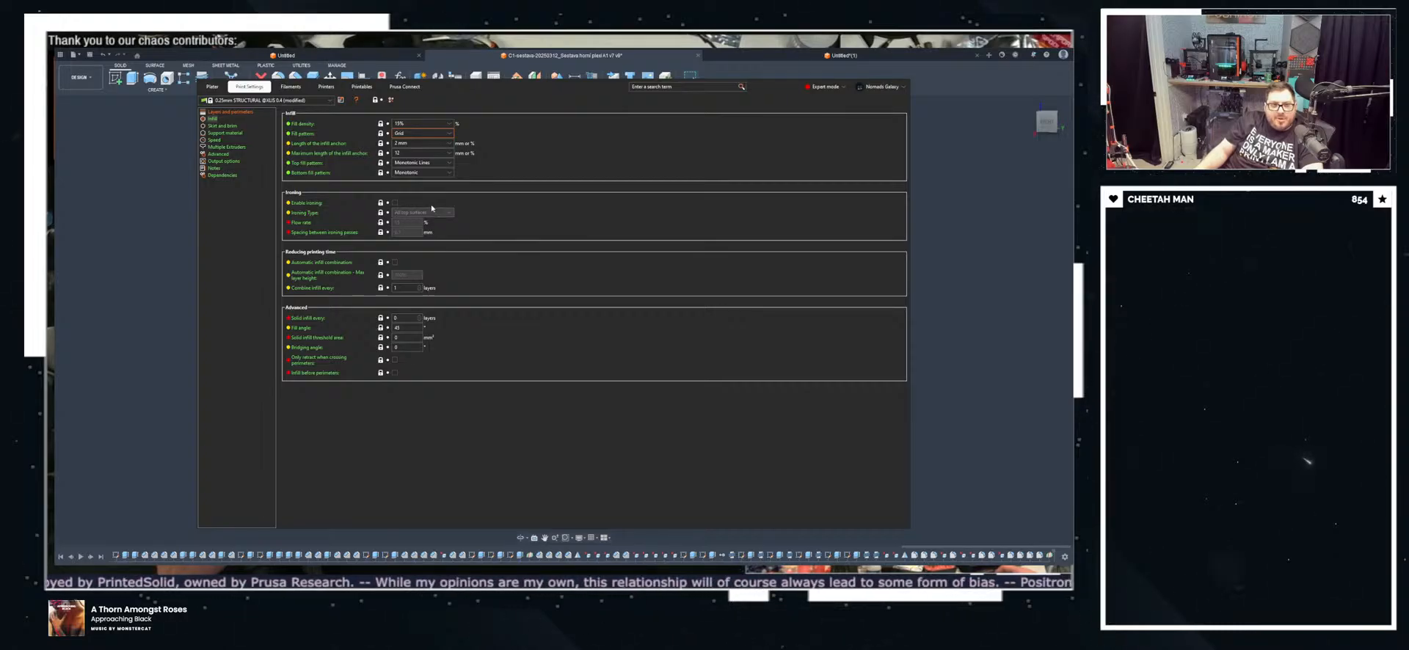
pyautogui.click(212, 87)
pyautogui.click(829, 520)
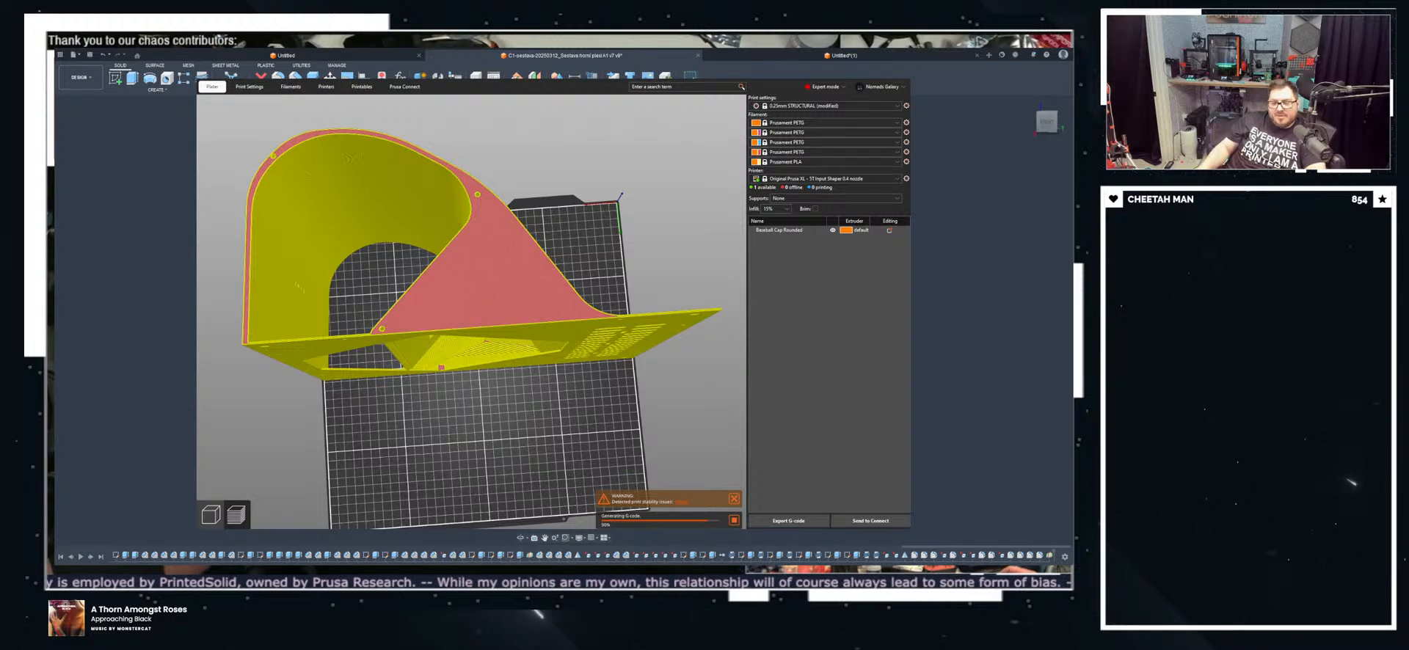
# Step: Inspect the sliced preview of the cover's inside, its open end and its curved outer wall
pyautogui.moveTo(587, 449); pyautogui.dragTo(461, 451)
pyautogui.moveTo(682, 390); pyautogui.dragTo(675, 403)
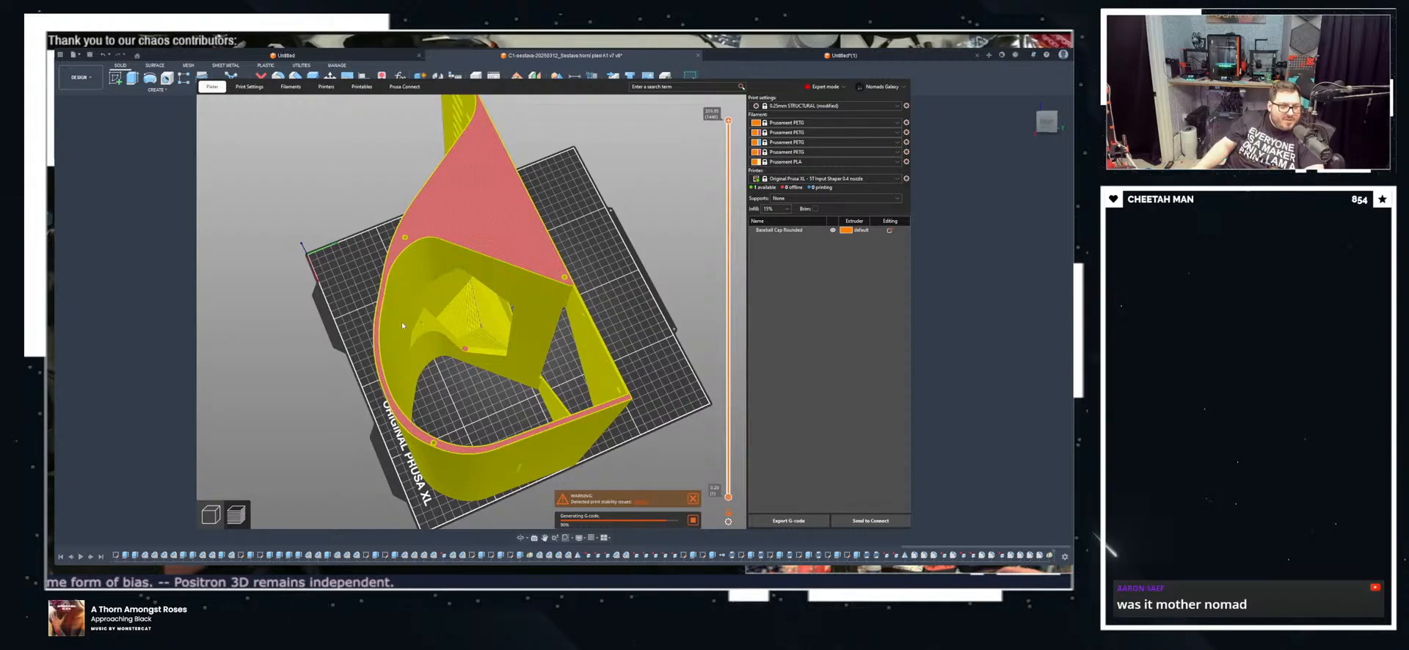
pyautogui.moveTo(690, 406)
pyautogui.mouseDown()
pyautogui.moveTo(688, 425)
pyautogui.moveTo(692, 405)
pyautogui.mouseUp()
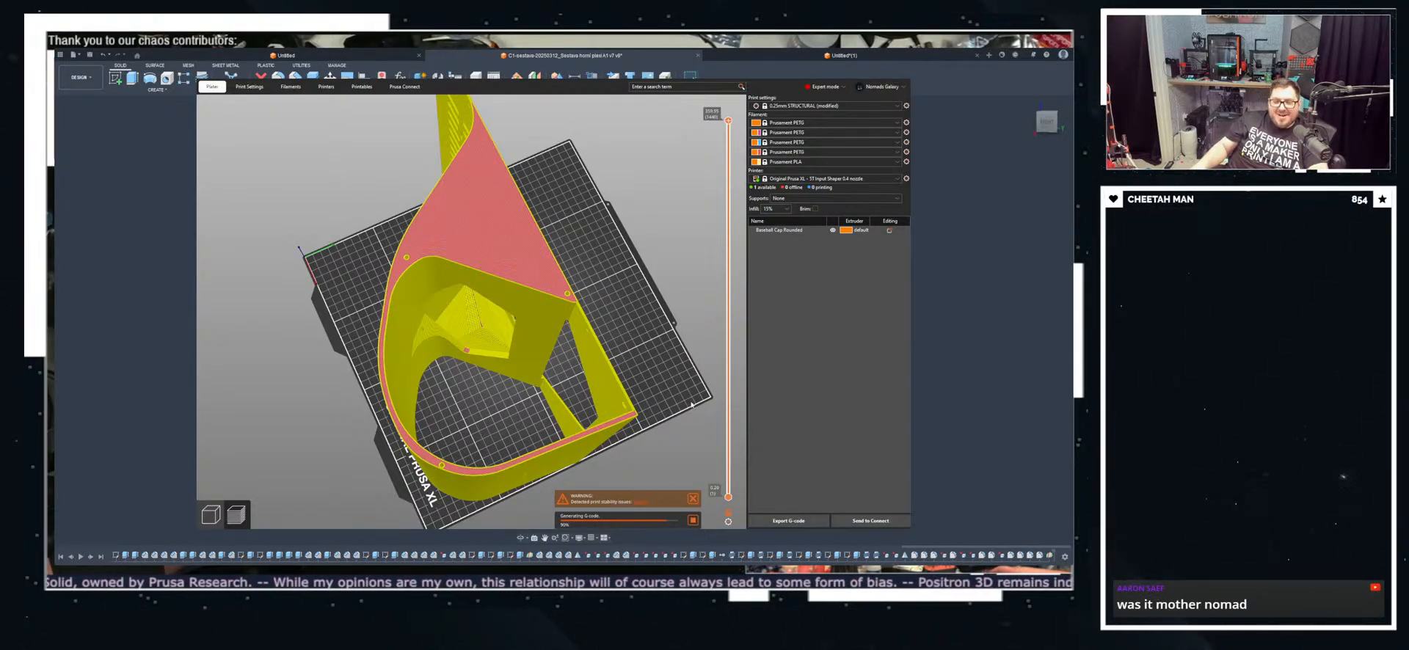
pyautogui.moveTo(686, 372); pyautogui.dragTo(696, 353)
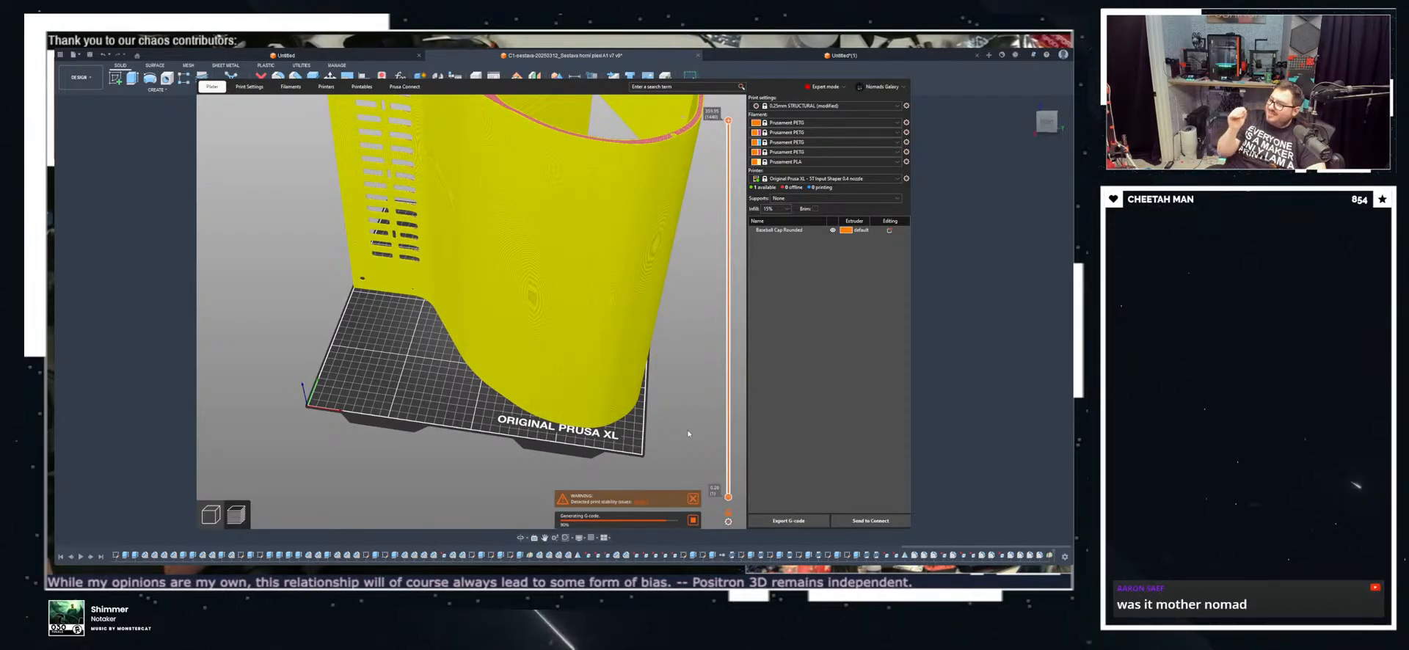
# Step: Examine the toolpaths around the screw hole in the narrow upper edge of the cover's arch
pyautogui.moveTo(686, 418); pyautogui.dragTo(478, 311)
pyautogui.scroll(7, 478, 307)
pyautogui.moveTo(506, 160); pyautogui.dragTo(534, 412, button='middle')
pyautogui.moveTo(470, 330)
pyautogui.mouseDown()
pyautogui.moveTo(468, 310)
pyautogui.moveTo(468, 374)
pyautogui.moveTo(503, 468)
pyautogui.moveTo(524, 416)
pyautogui.moveTo(491, 421)
pyautogui.moveTo(513, 471)
pyautogui.moveTo(465, 348)
pyautogui.moveTo(475, 198)
pyautogui.mouseUp()
pyautogui.scroll(8, 587, 342)
pyautogui.moveTo(476, 199); pyautogui.dragTo(402, 261, button='middle')
pyautogui.scroll(6, 402, 261)
pyautogui.scroll(4, 401, 261)
pyautogui.moveTo(230, 171); pyautogui.dragTo(419, 256, button='middle')
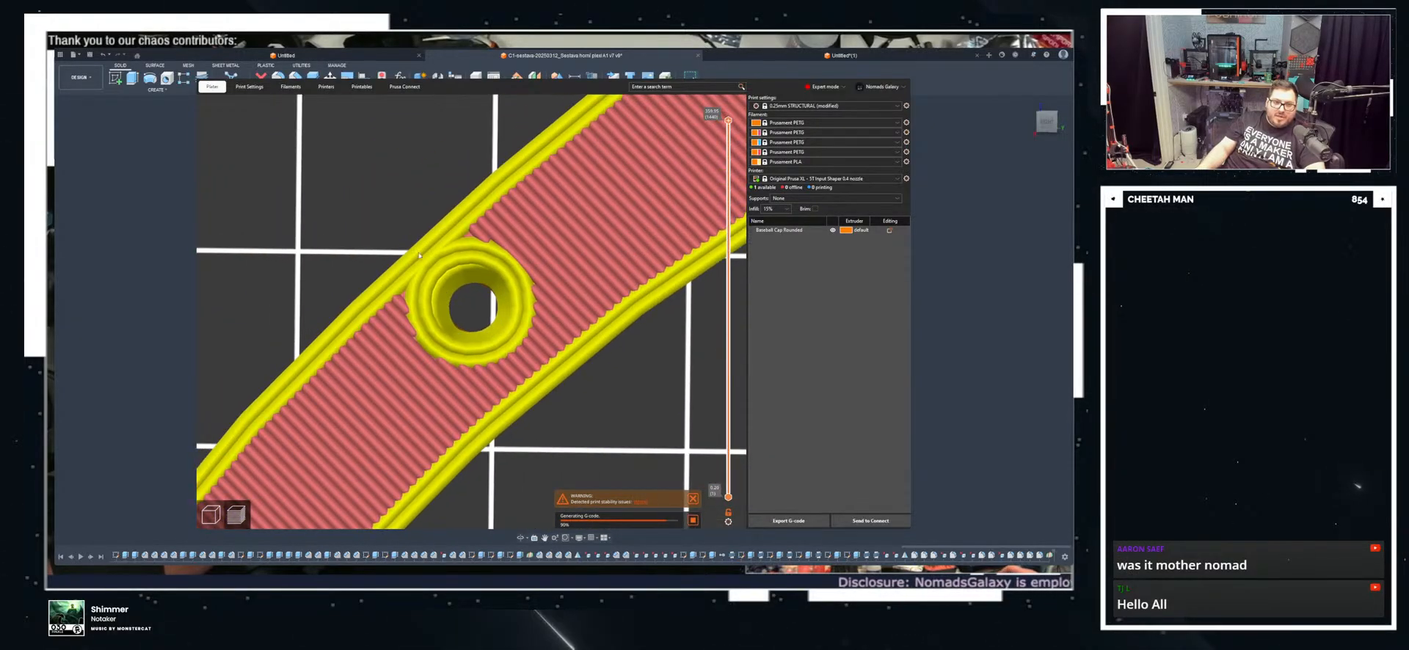
# Step: Inspect the screw hole's toolpaths and the sliced cover's outer wall, side vents and triangular upper face
pyautogui.scroll(-15, 402, 265)
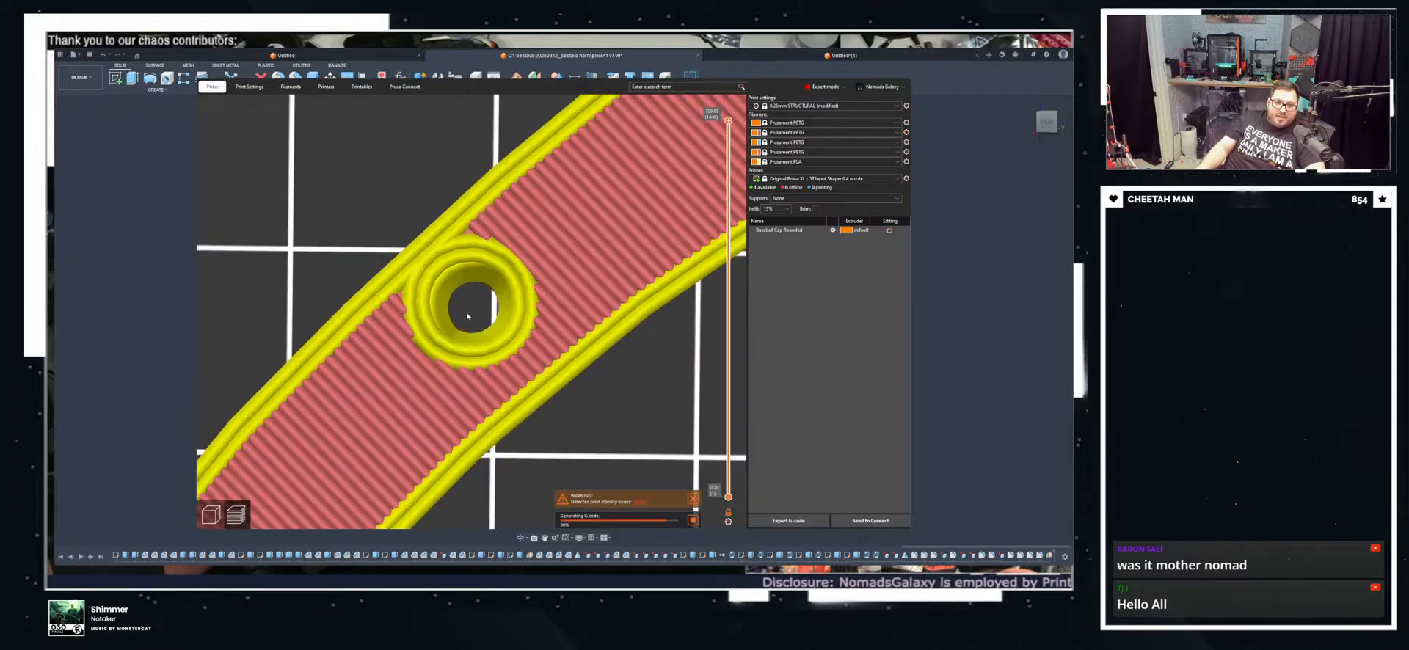
pyautogui.moveTo(516, 431); pyautogui.dragTo(334, 492)
pyautogui.moveTo(439, 317); pyautogui.dragTo(521, 259)
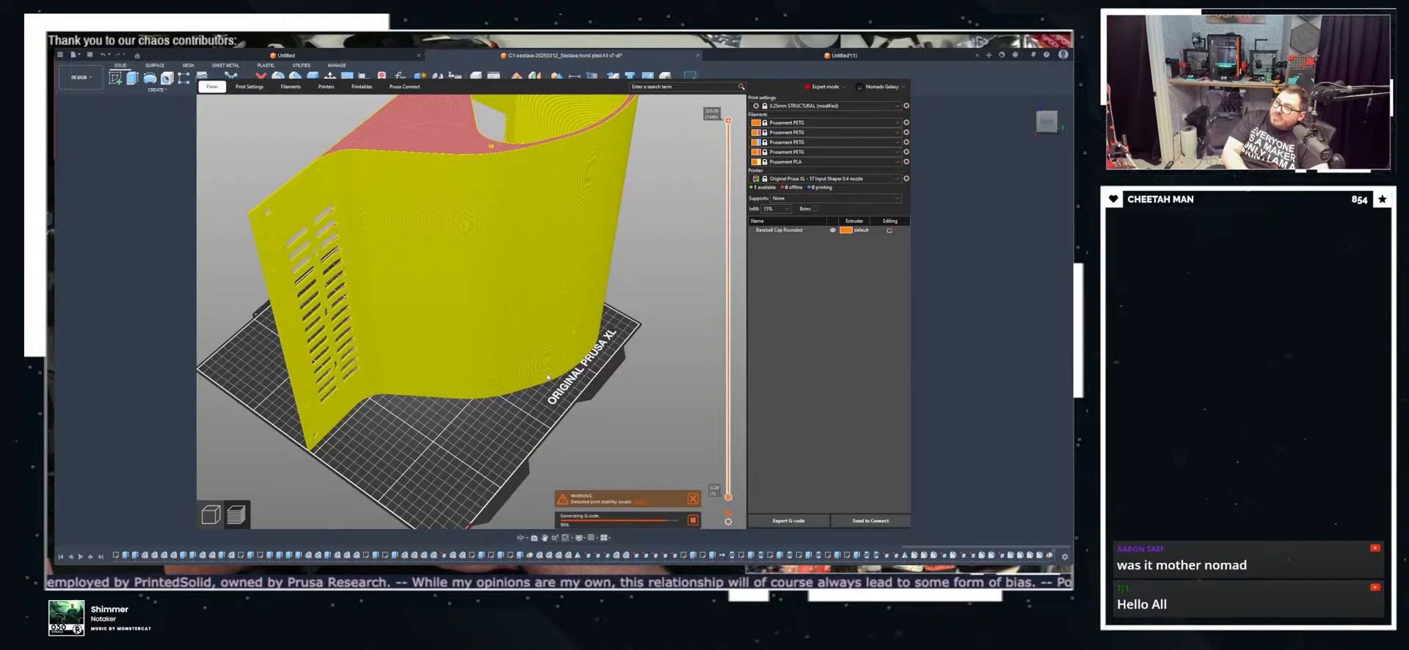
pyautogui.moveTo(611, 439); pyautogui.dragTo(496, 363)
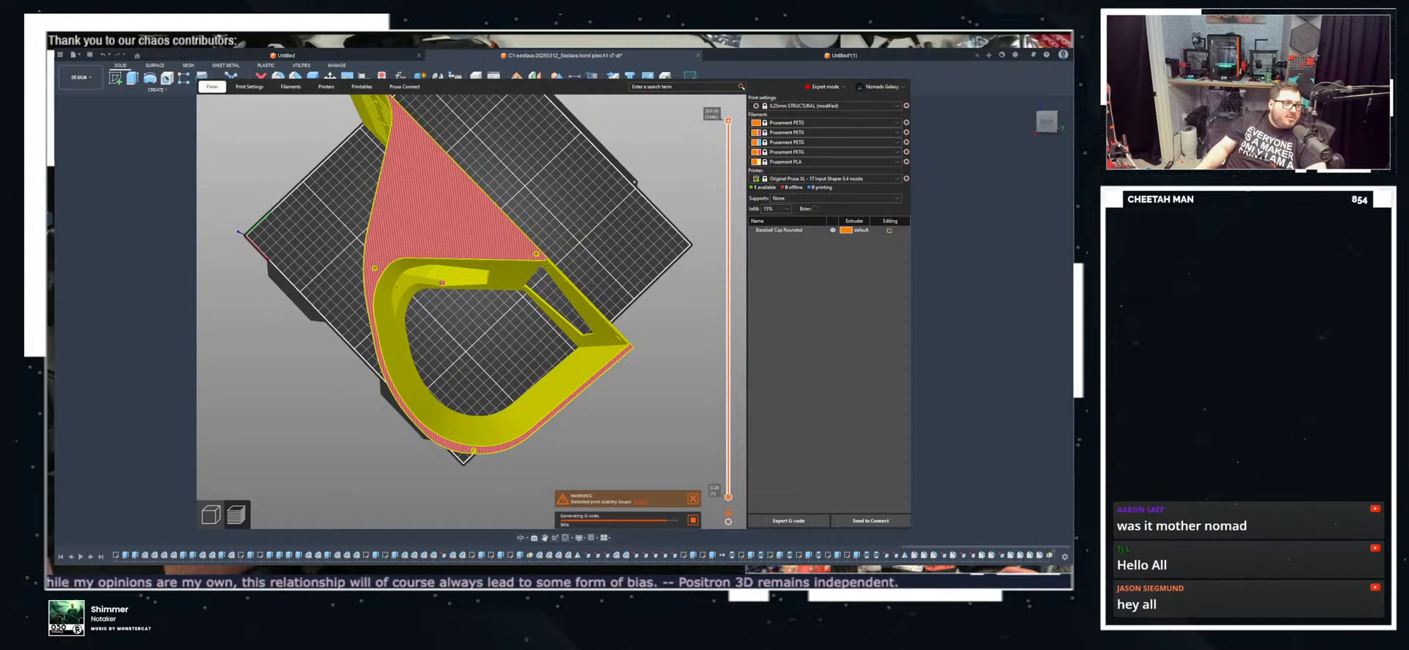
pyautogui.moveTo(488, 383); pyautogui.dragTo(502, 334)
pyautogui.moveTo(502, 334); pyautogui.dragTo(501, 342)
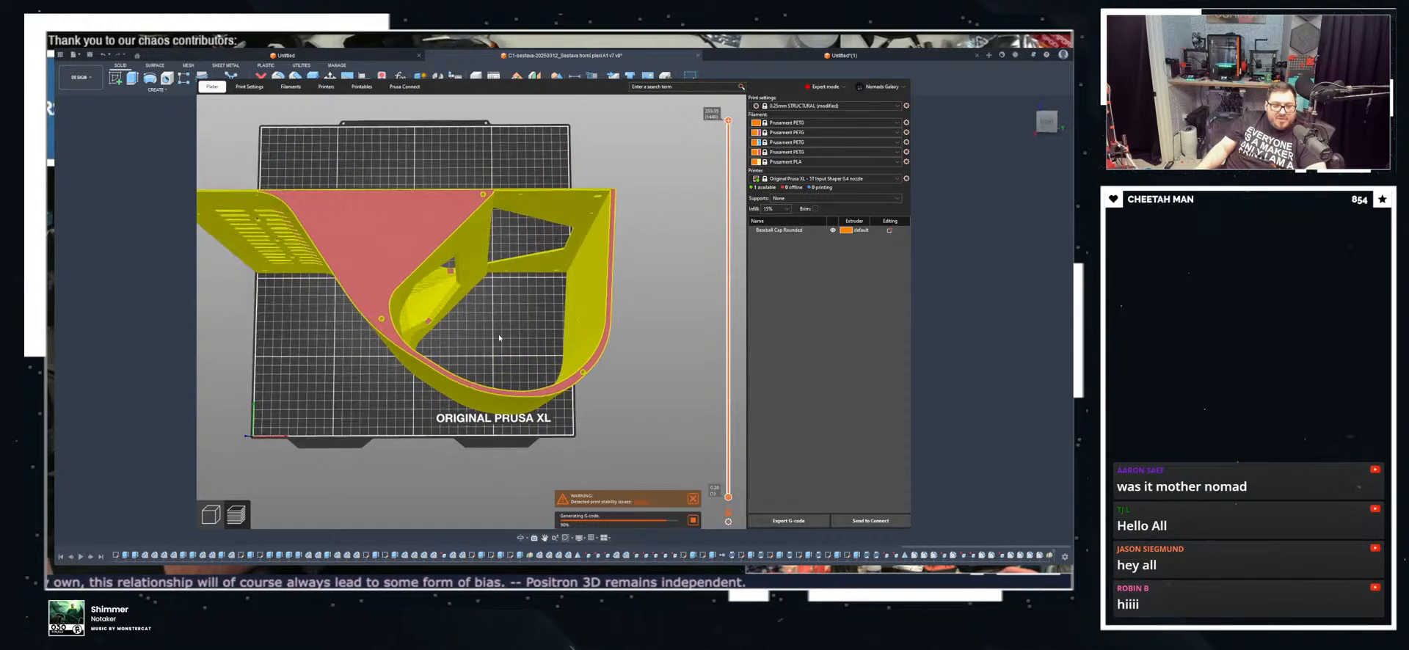
pyautogui.moveTo(501, 341); pyautogui.dragTo(565, 375, button='middle')
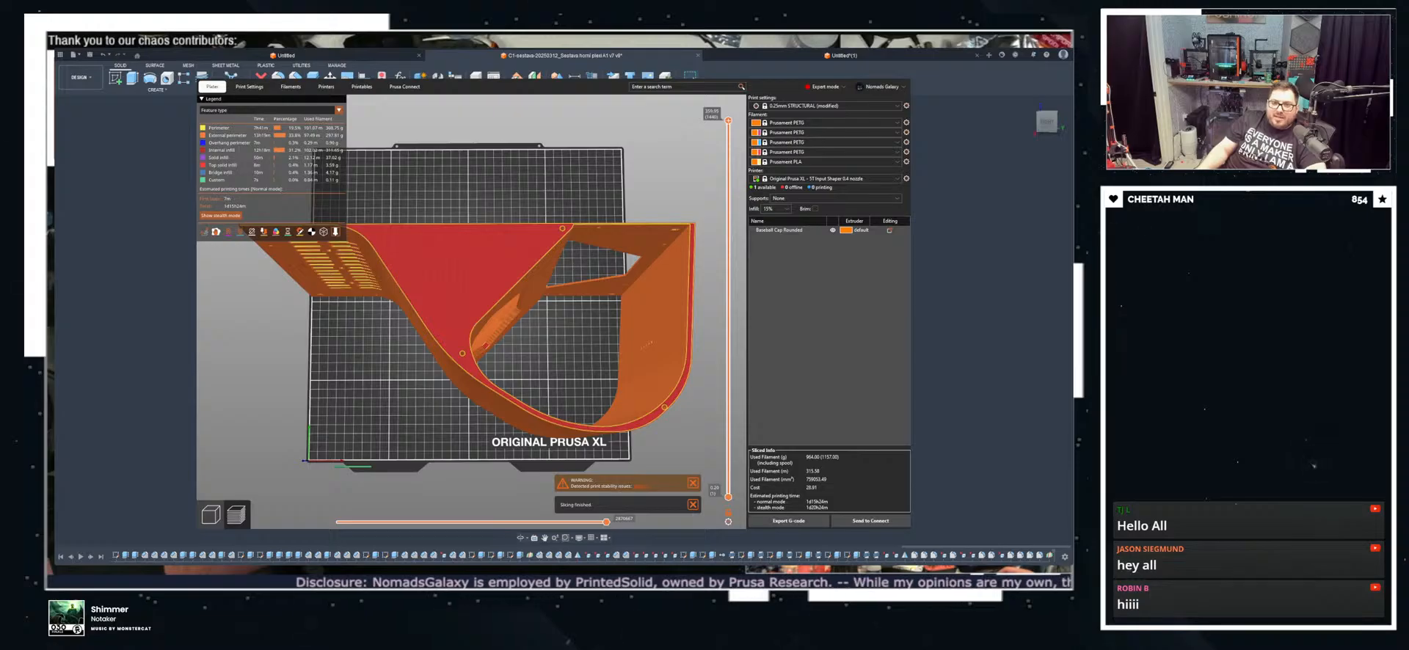
# Step: Examine the overhanging perimeters and bridge infill on the underside of the cover's inner structure in the feature-type preview
pyautogui.moveTo(311, 391); pyautogui.dragTo(199, 286)
pyautogui.scroll(5, 477, 243)
pyautogui.moveTo(477, 242); pyautogui.dragTo(505, 380, button='middle')
pyautogui.scroll(3, 505, 380)
pyautogui.moveTo(505, 380); pyautogui.dragTo(481, 165)
pyautogui.moveTo(534, 514); pyautogui.dragTo(530, 367, button='middle')
pyautogui.scroll(3, 533, 365)
pyautogui.scroll(4, 533, 365)
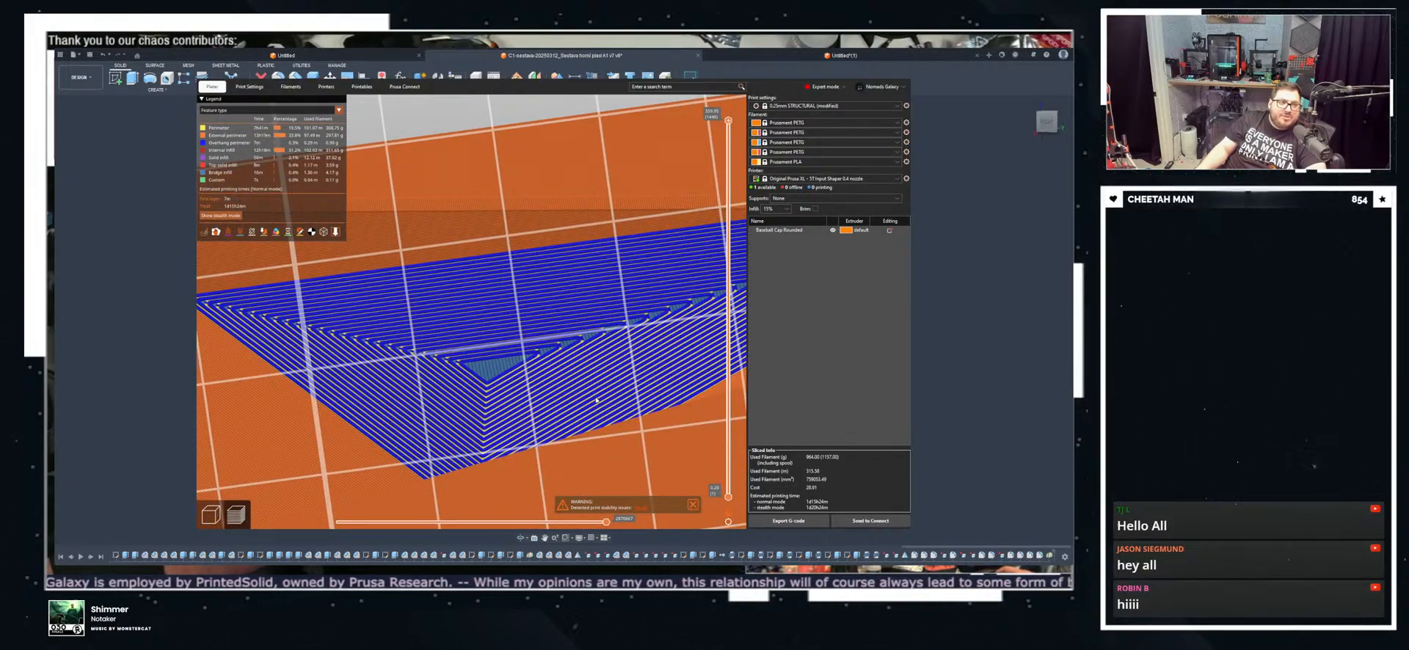
pyautogui.scroll(-10, 504, 350)
pyautogui.moveTo(504, 350); pyautogui.dragTo(523, 226)
pyautogui.scroll(5, 537, 195)
pyautogui.scroll(-10, 537, 196)
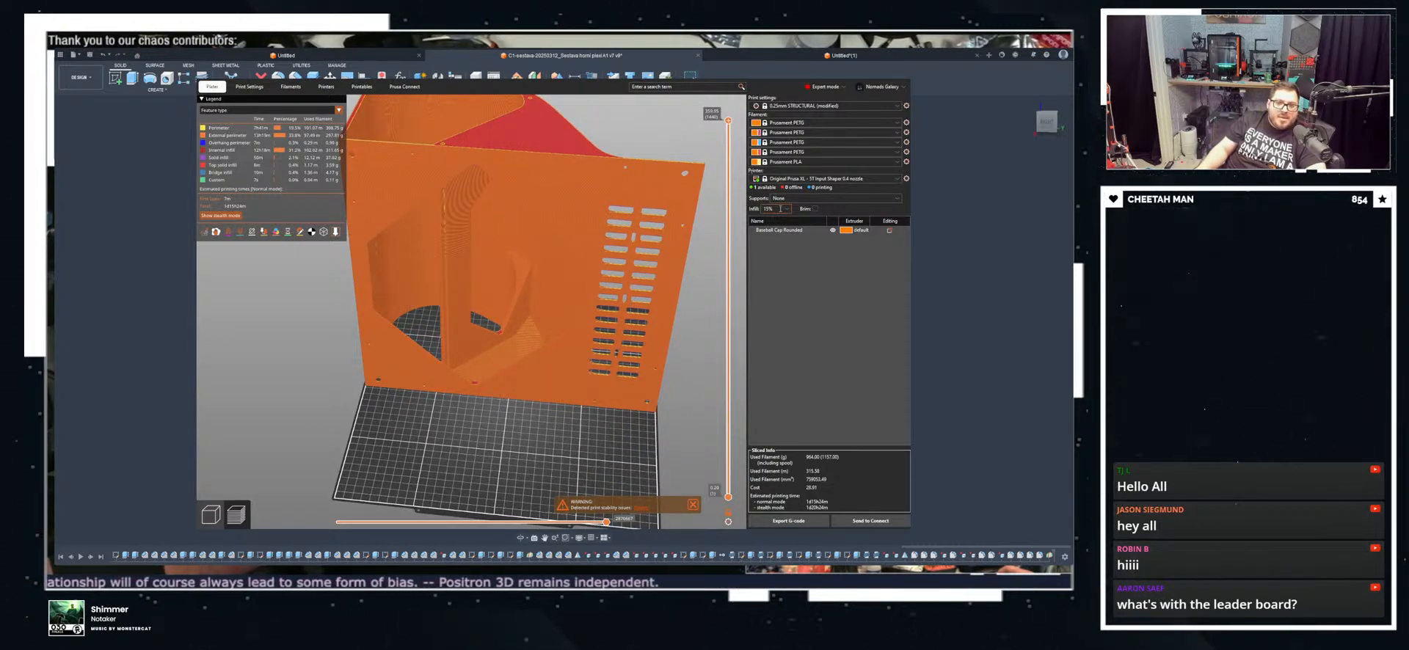
# Step: Set the infill to 5% and view the re-sliced cover from above
pyautogui.press('BackSpace')
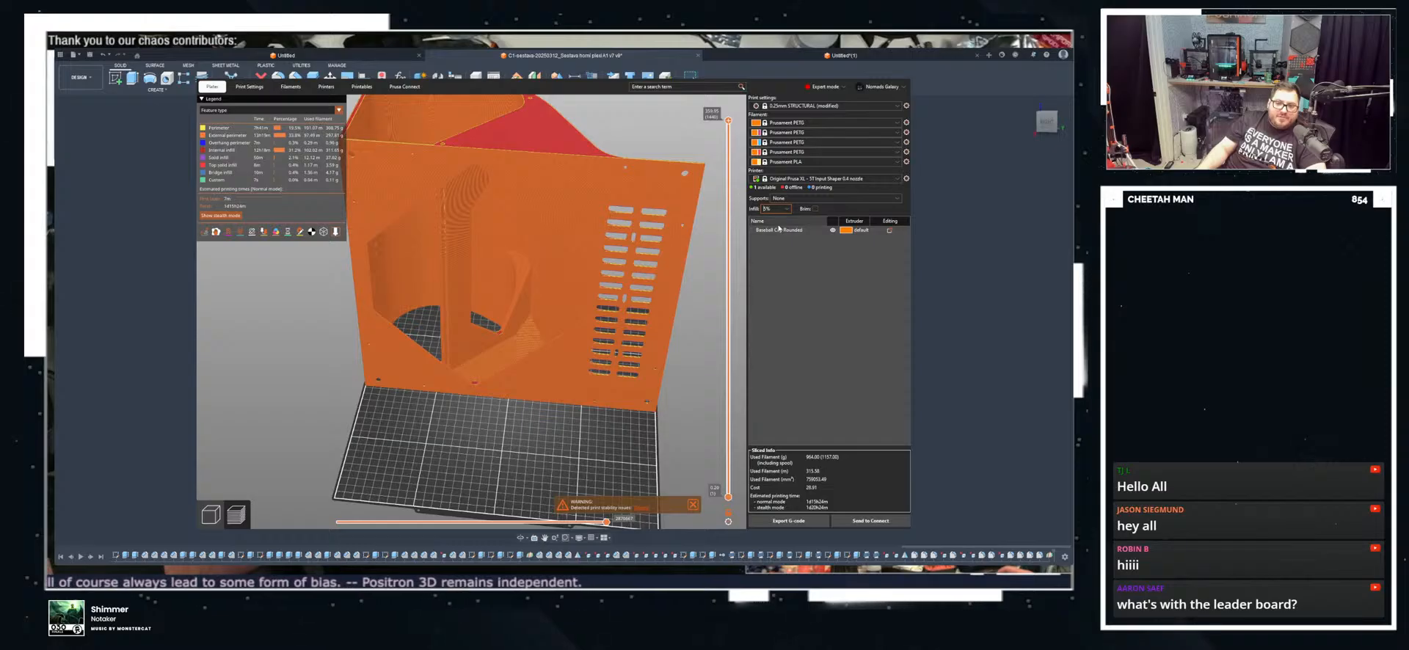
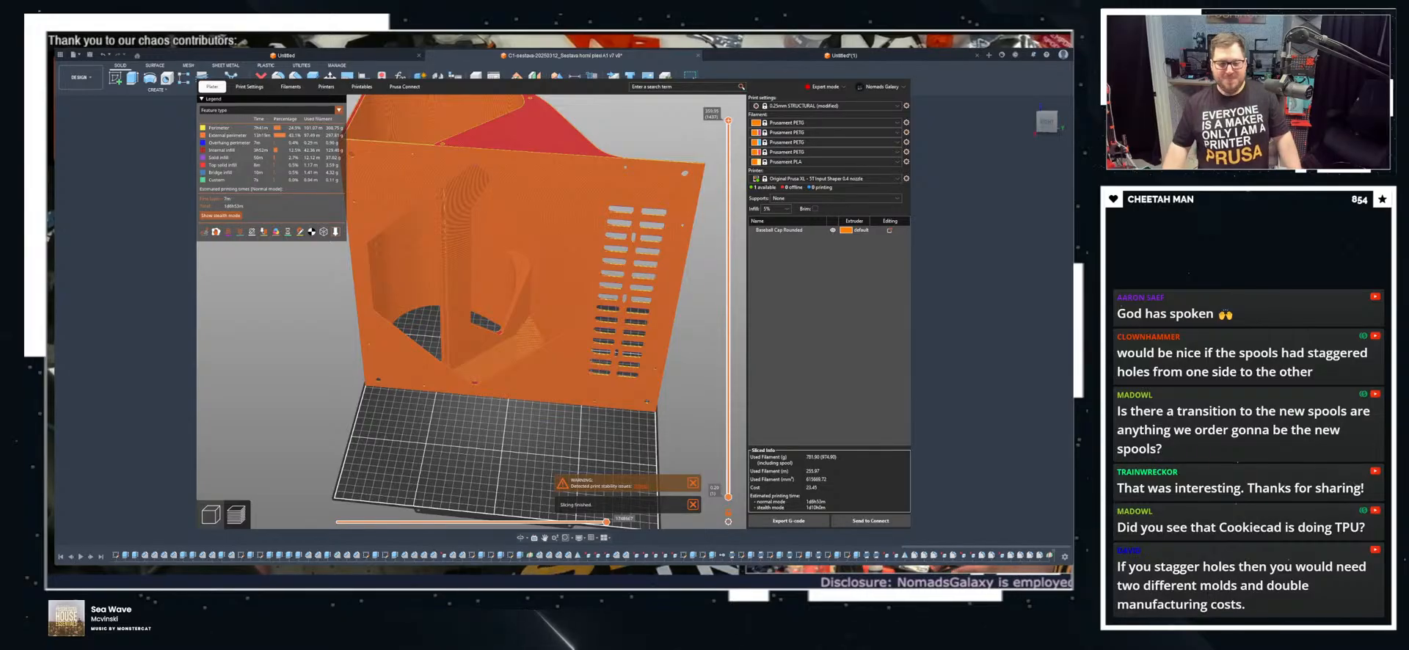
pyautogui.moveTo(396, 433); pyautogui.dragTo(401, 462)
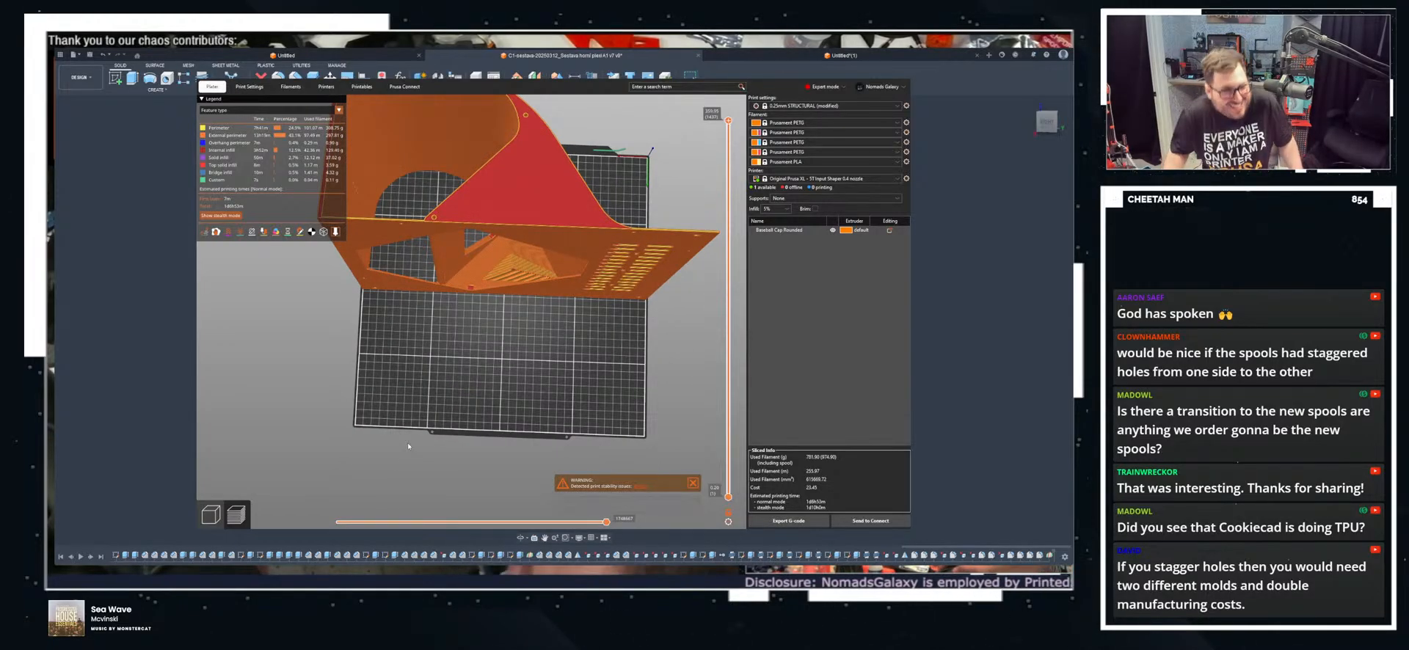
pyautogui.moveTo(482, 386); pyautogui.dragTo(734, 327)
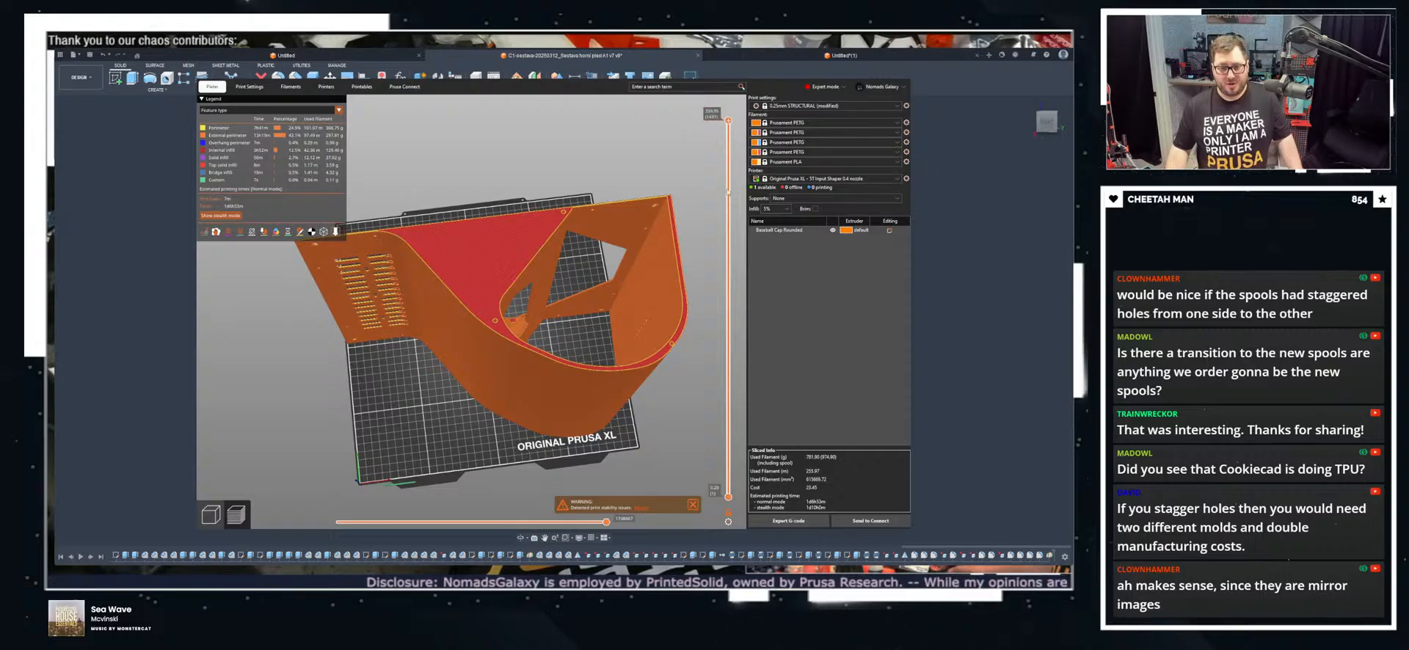
# Step: Go through the upper layers of the preview to check how the infill supports the triangular top face
pyautogui.scroll(-20, 728, 177)
pyautogui.scroll(5, 729, 177)
pyautogui.scroll(5, 564, 251)
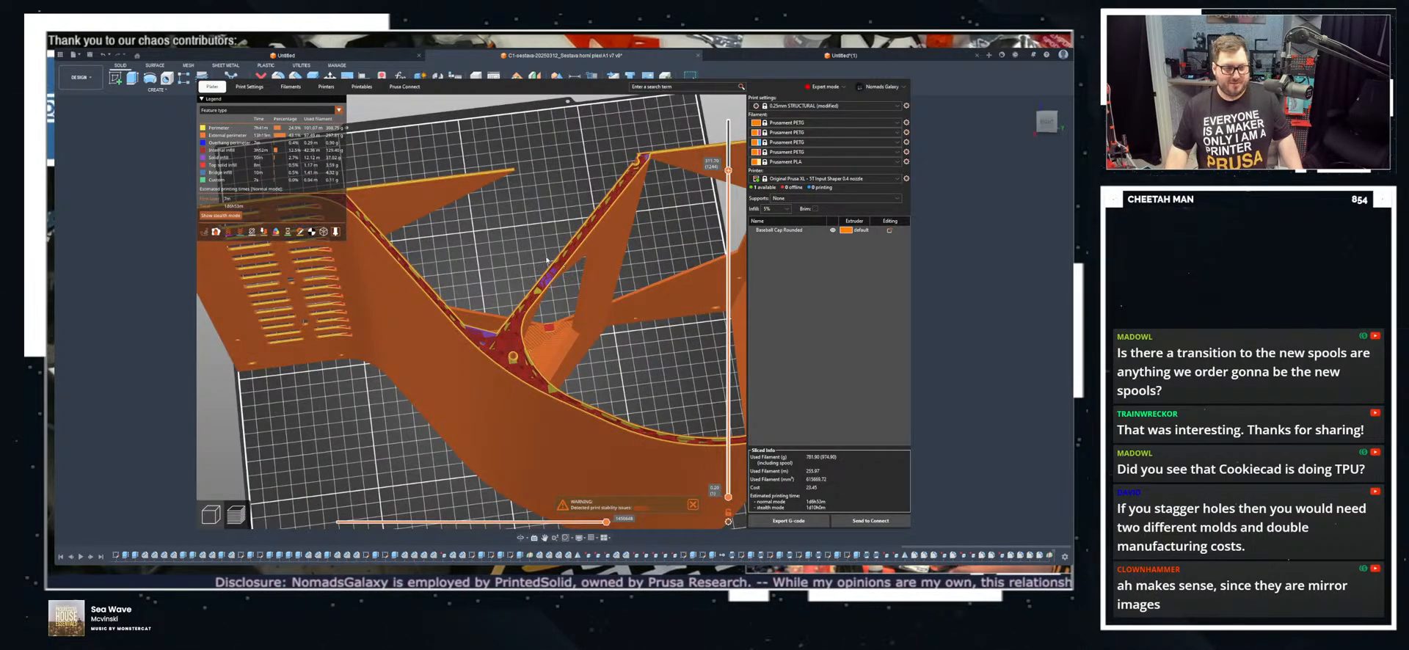
pyautogui.moveTo(684, 247); pyautogui.dragTo(678, 248)
pyautogui.moveTo(730, 174); pyautogui.dragTo(728, 125)
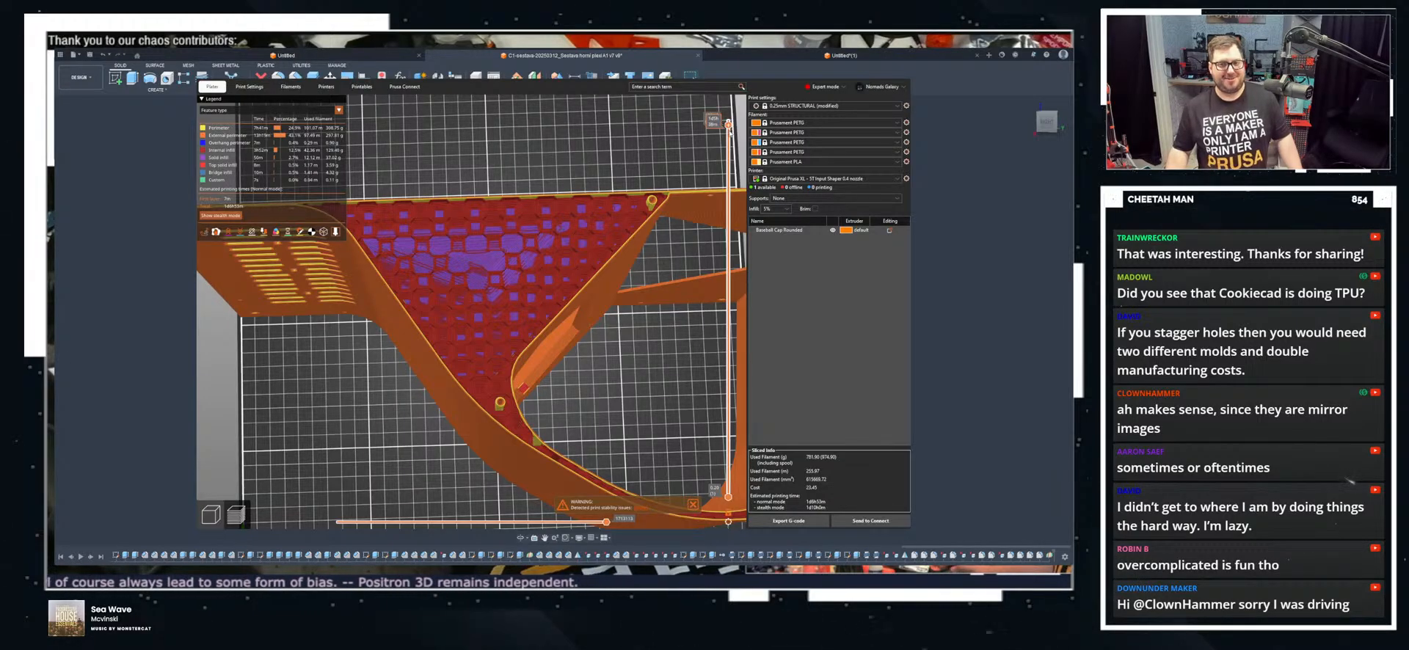
pyautogui.moveTo(730, 136)
pyautogui.mouseDown()
pyautogui.moveTo(731, 154)
pyautogui.moveTo(732, 120)
pyautogui.mouseUp()
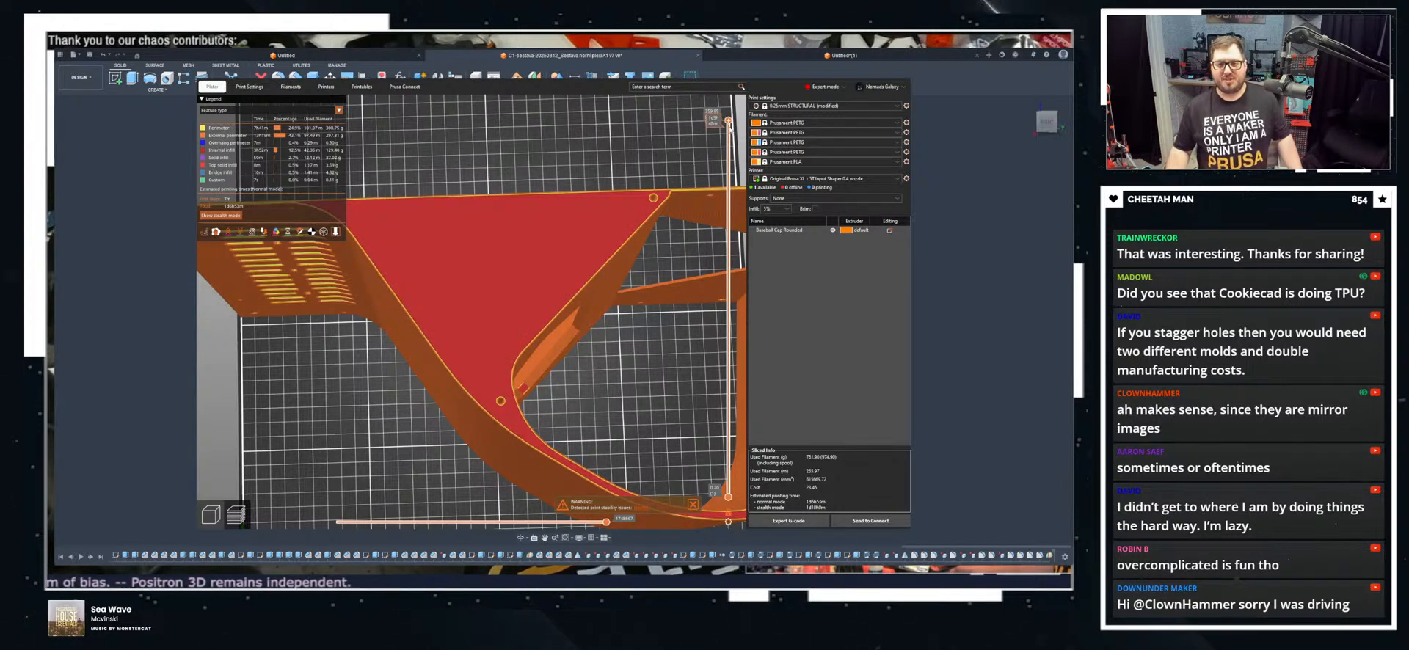
pyautogui.scroll(-4, 595, 337)
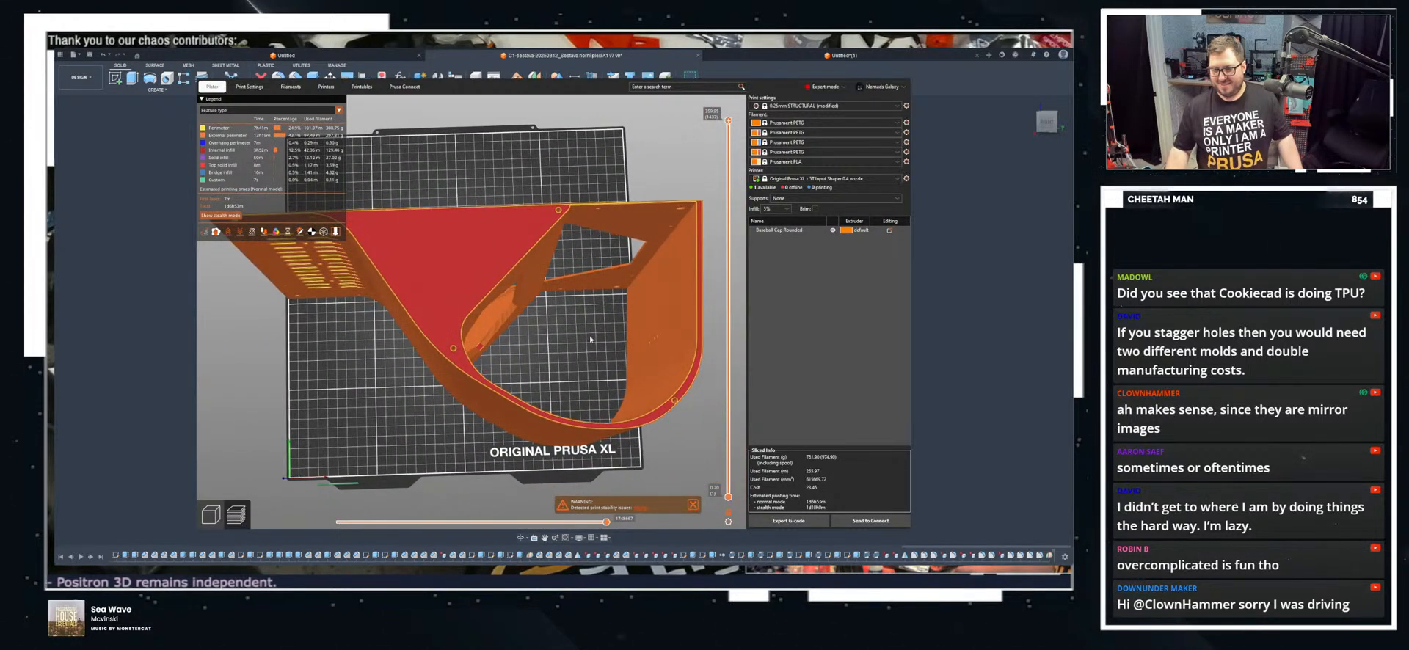
pyautogui.moveTo(607, 343); pyautogui.dragTo(616, 344, button='middle')
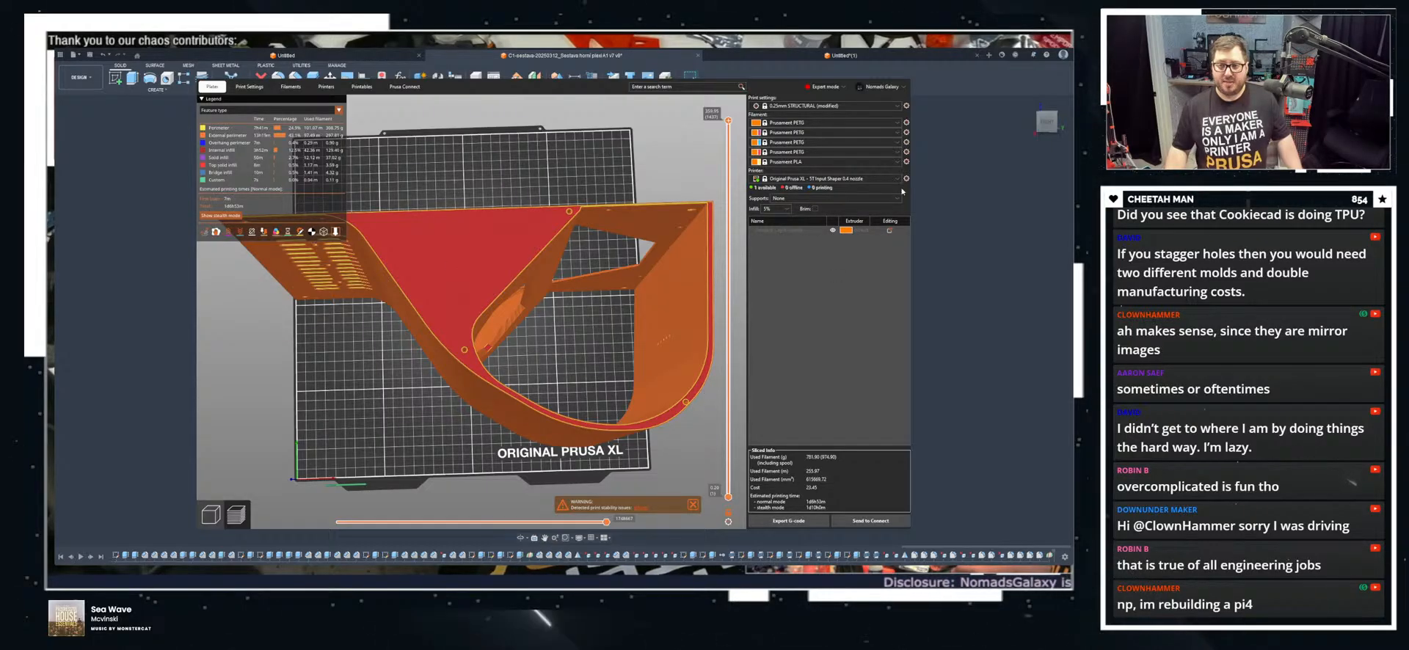
# Step: Assign extruder 5 to the cover and slice it again
pyautogui.click(210, 518)
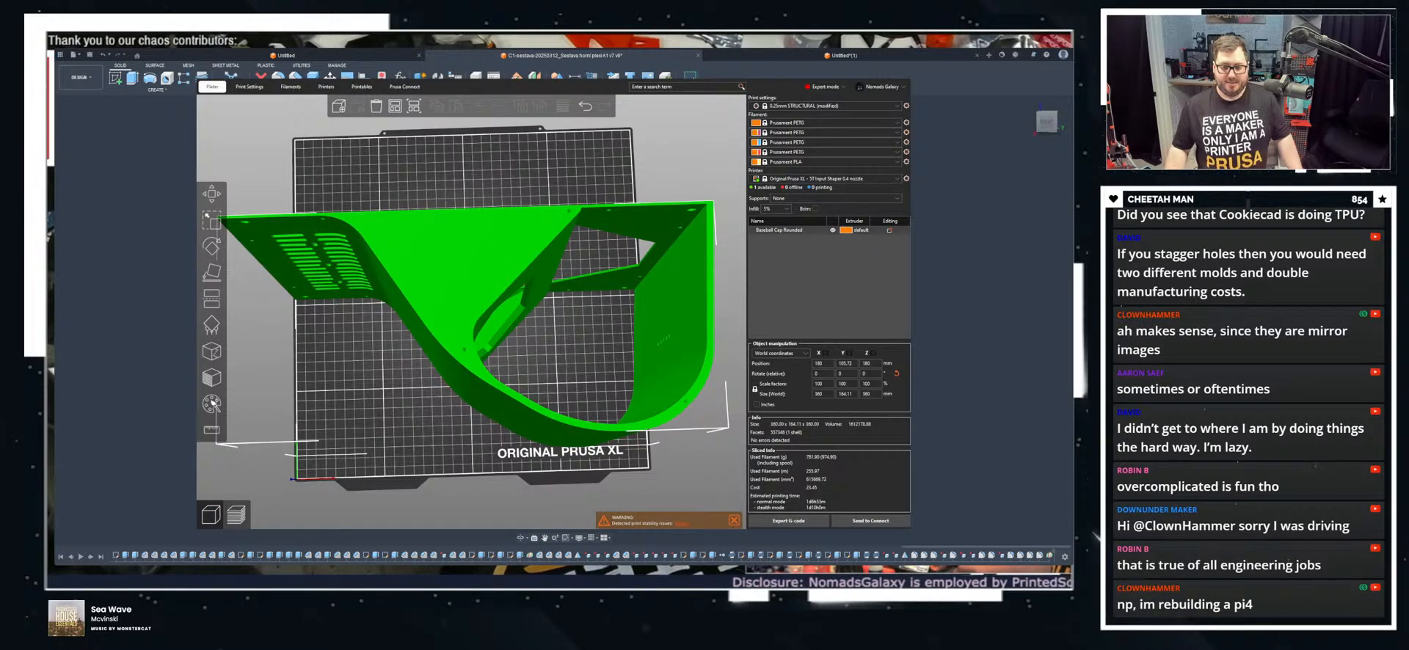
pyautogui.press('5')
pyautogui.click(498, 510)
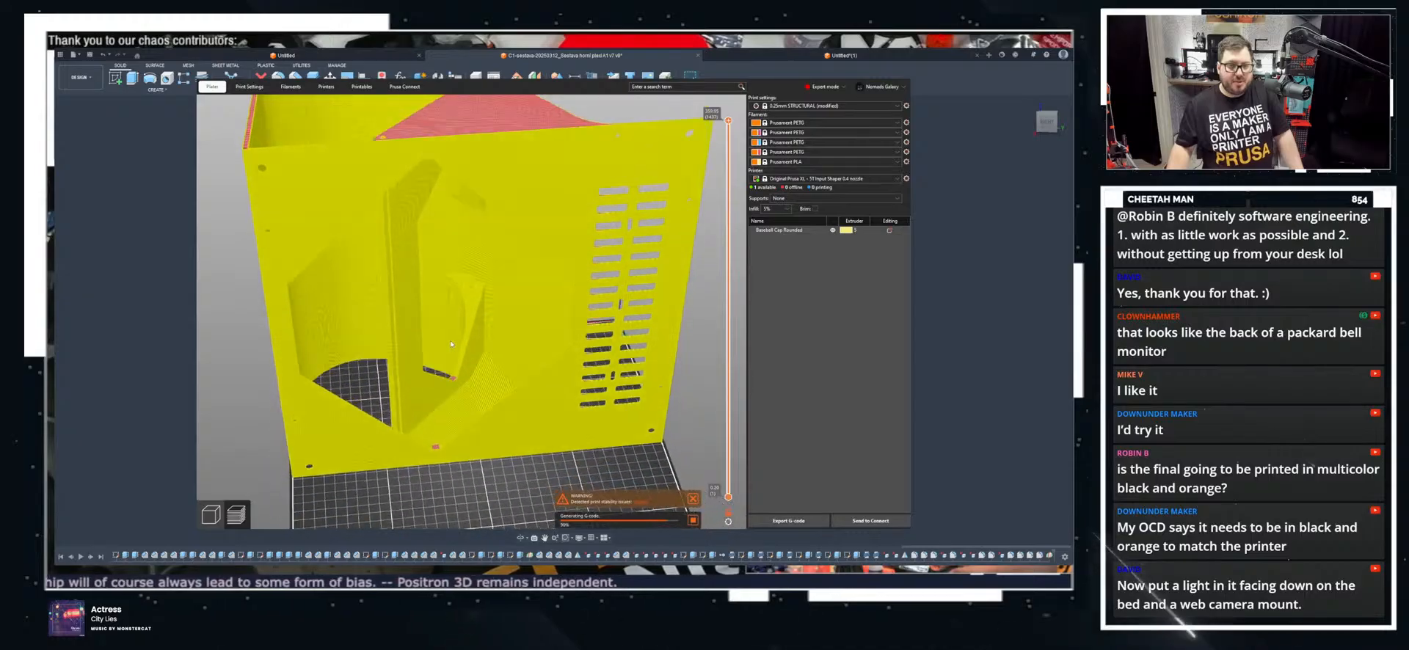
# Step: Inspect the cover's inner cavity, angled walls and ventilation slots in the new preview
pyautogui.moveTo(450, 341)
pyautogui.mouseDown()
pyautogui.moveTo(449, 396)
pyautogui.moveTo(447, 354)
pyautogui.mouseUp()
pyautogui.scroll(1, 552, 392)
pyautogui.scroll(5, 552, 392)
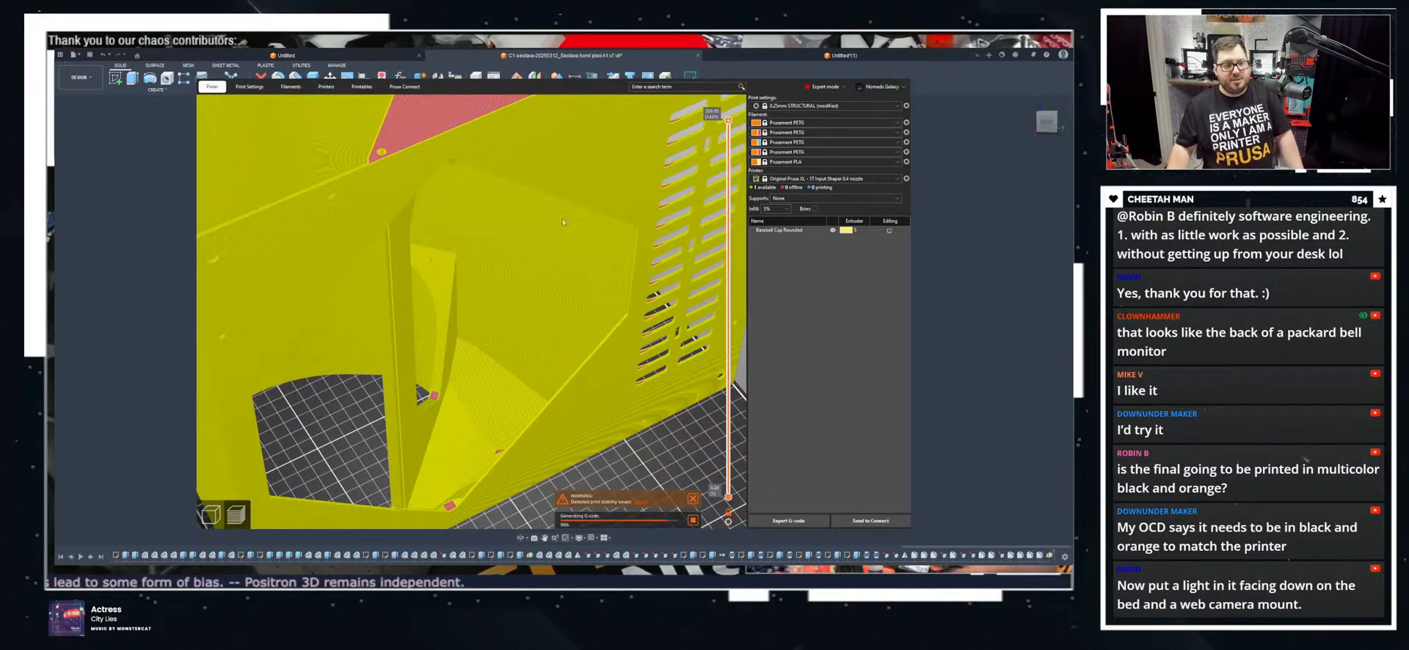
pyautogui.scroll(3, 552, 248)
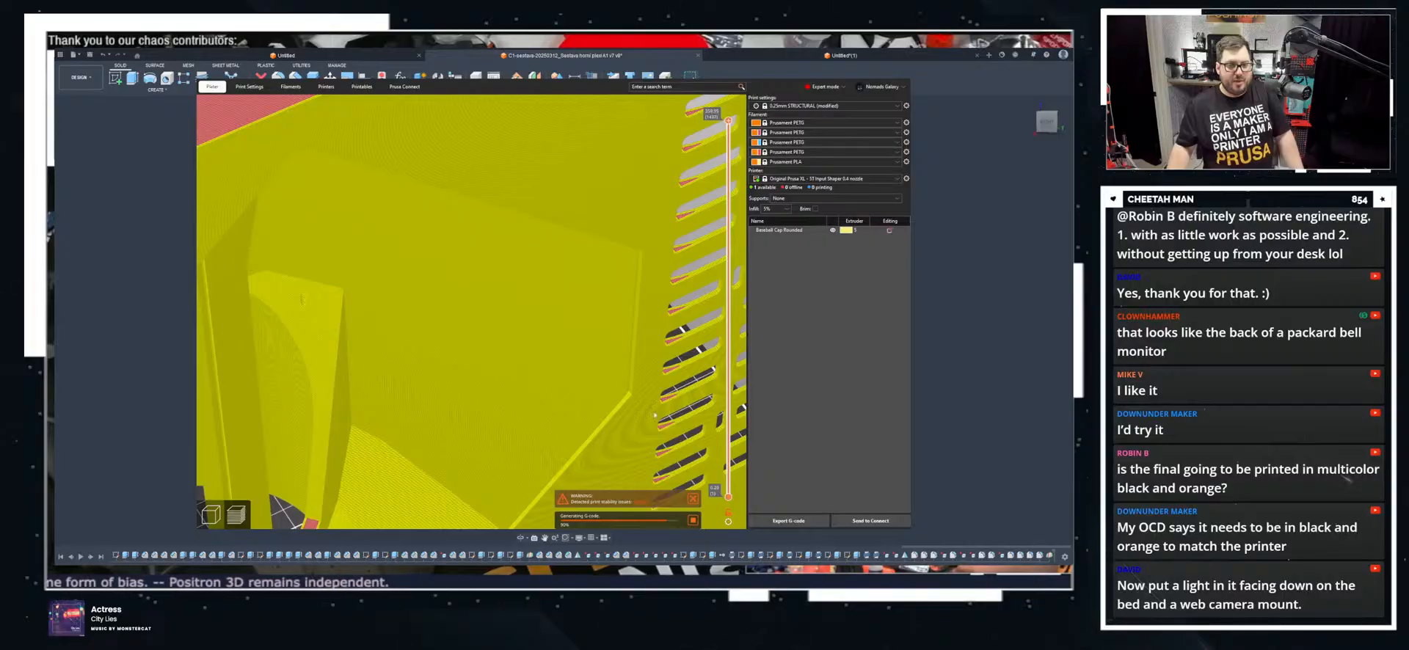
pyautogui.scroll(-3, 661, 422)
pyautogui.scroll(2, 708, 451)
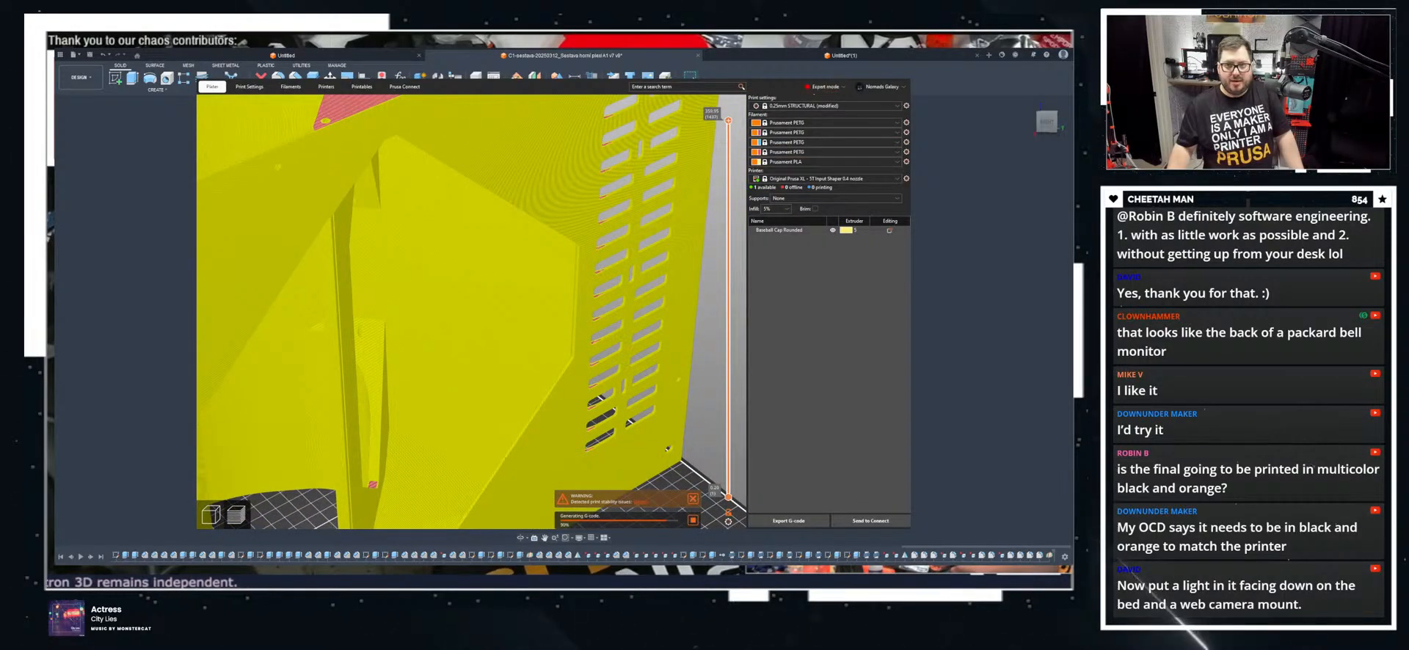
# Step: Switch to the Fusion 360 design and examine the USB port and round opening on the green electronics case
pyautogui.hotkey('alt', 'Tab')
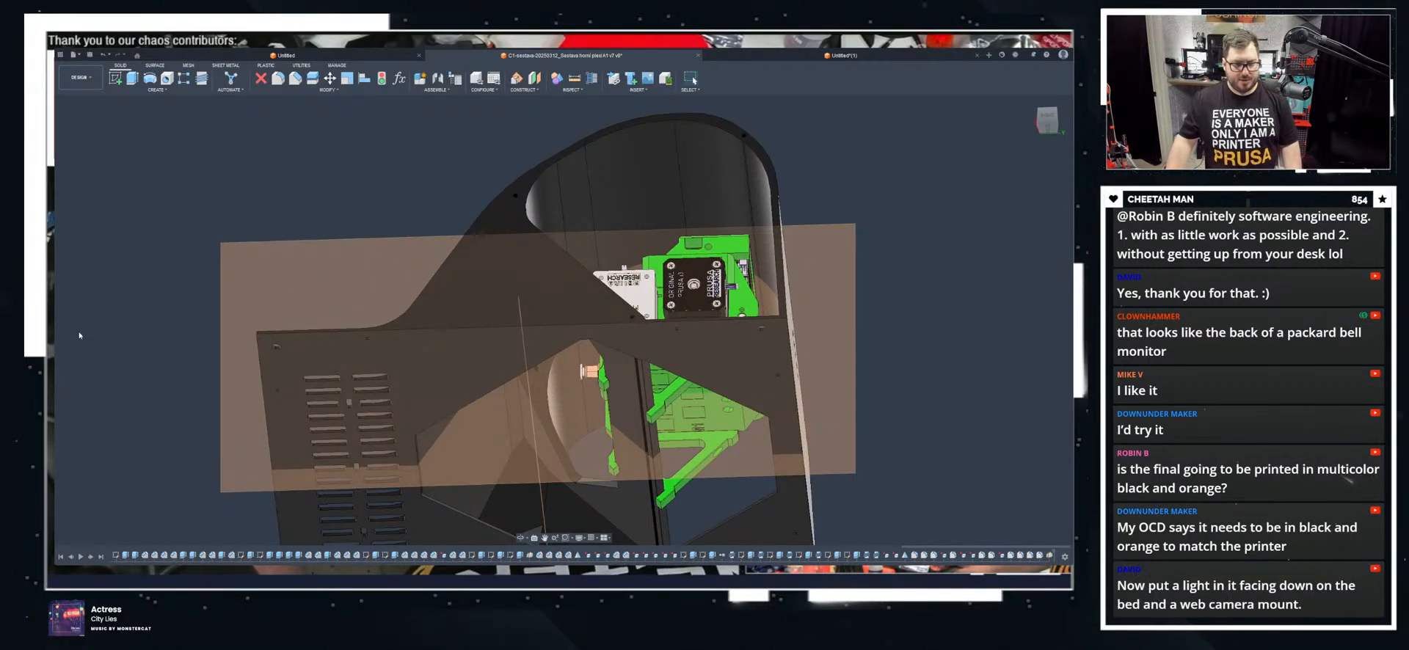
pyautogui.click(80, 335)
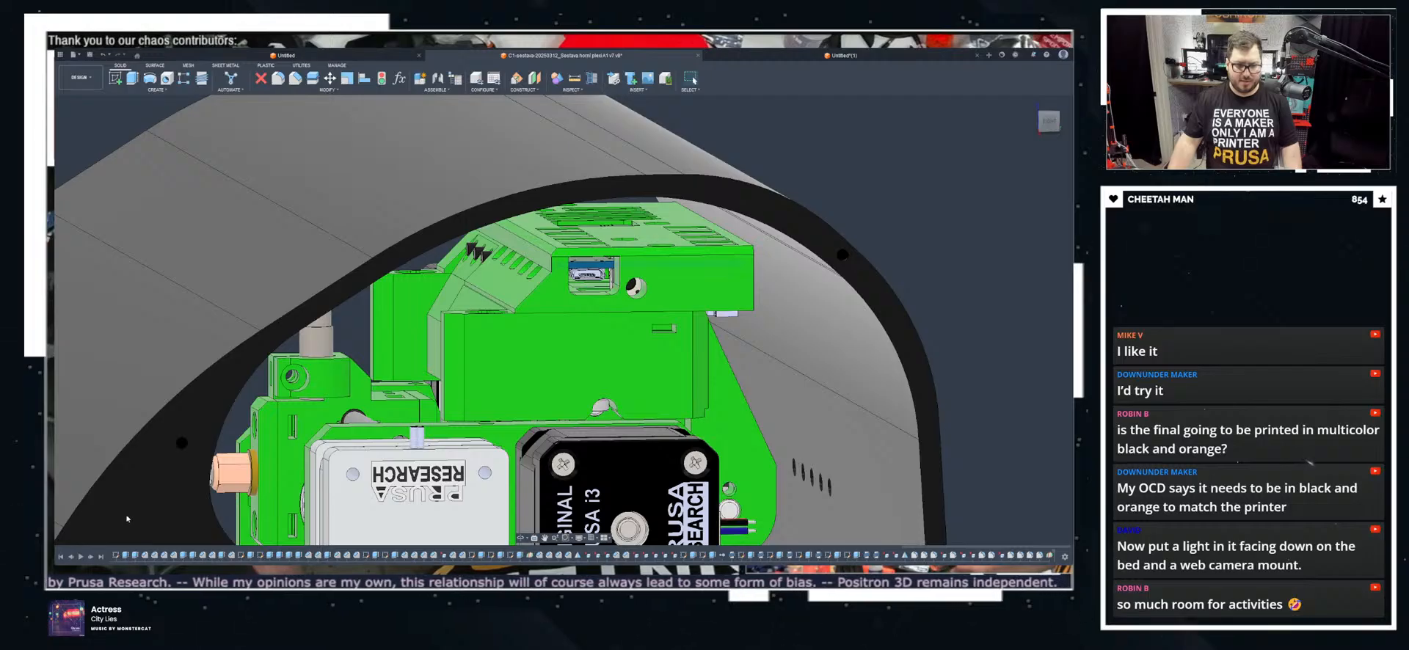
pyautogui.scroll(5, 664, 253)
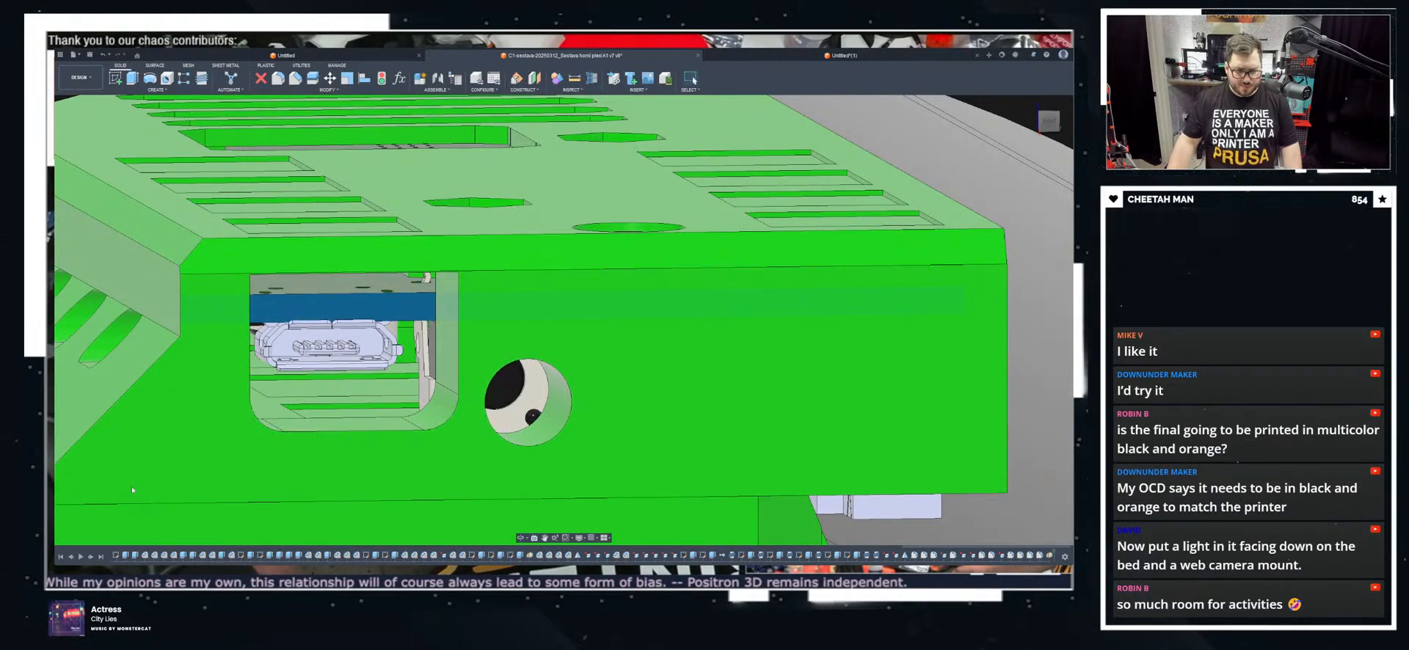
pyautogui.click(130, 485)
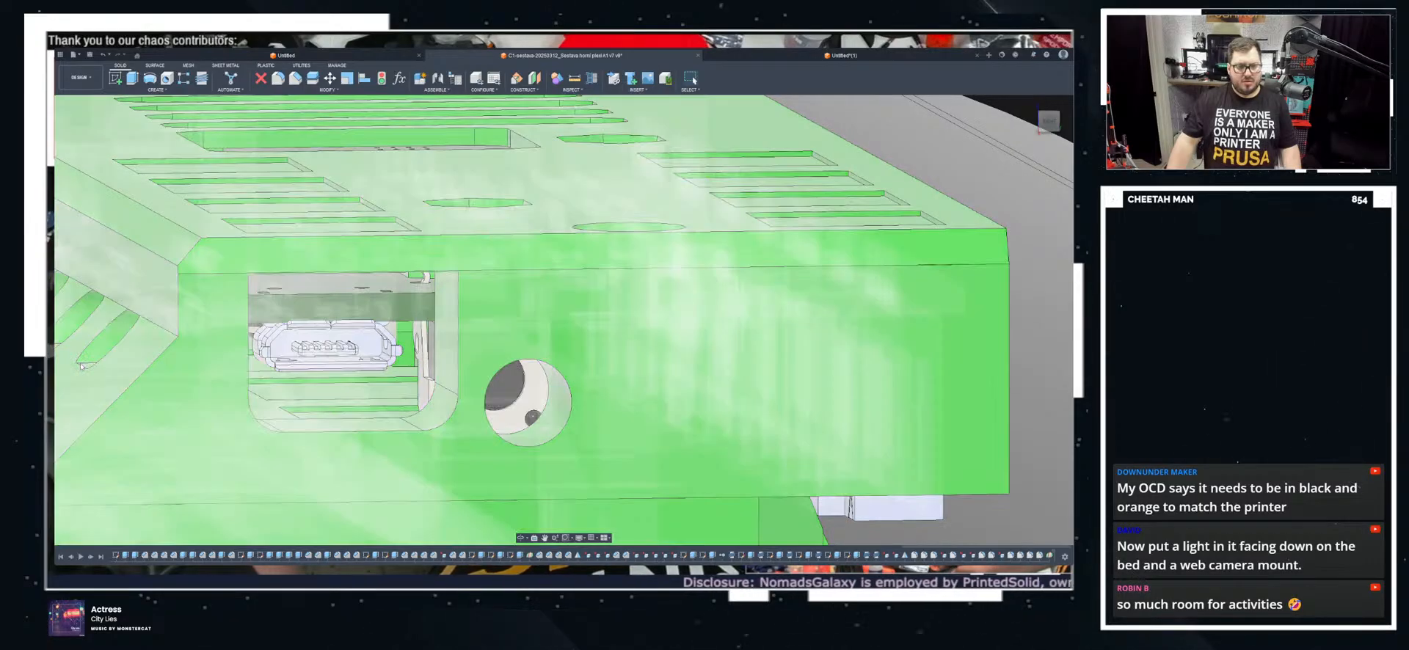
# Step: Examine the circuit board's placement over the ventilation slots and the extruder's position behind the cover's rear opening
pyautogui.click(81, 367)
pyautogui.click(80, 366)
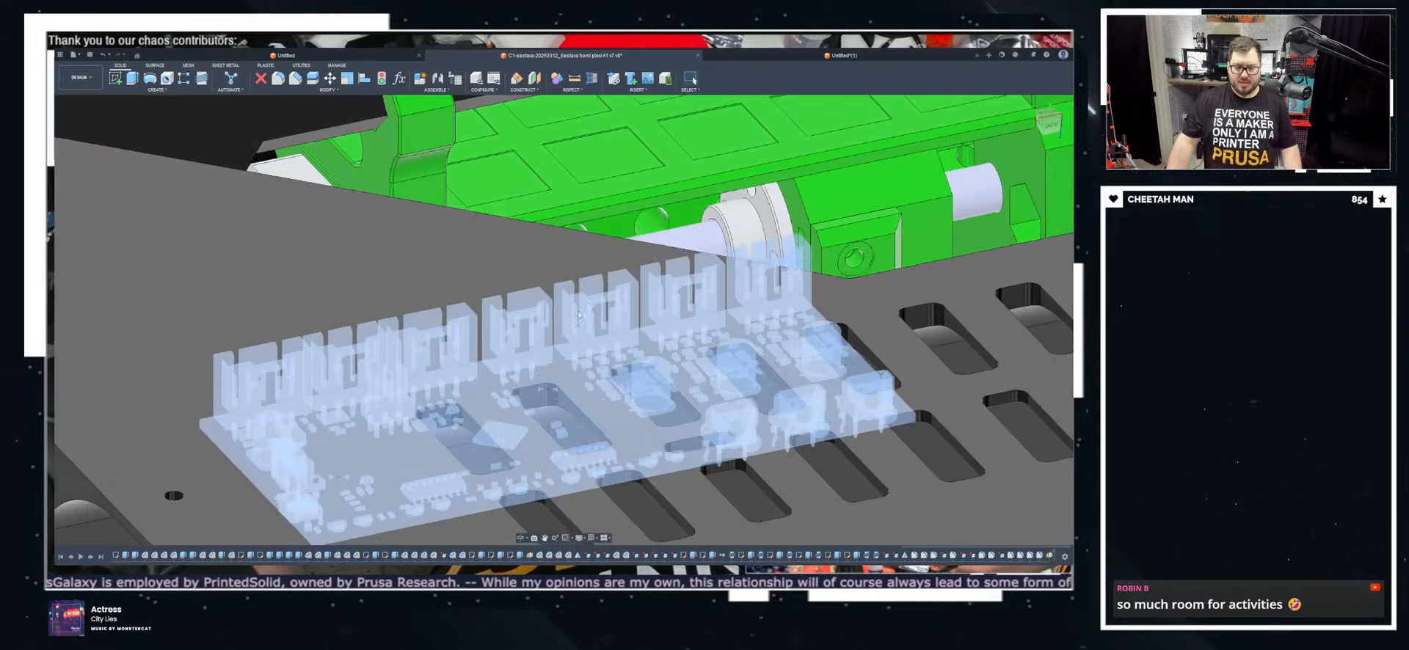
pyautogui.scroll(-6, 581, 314)
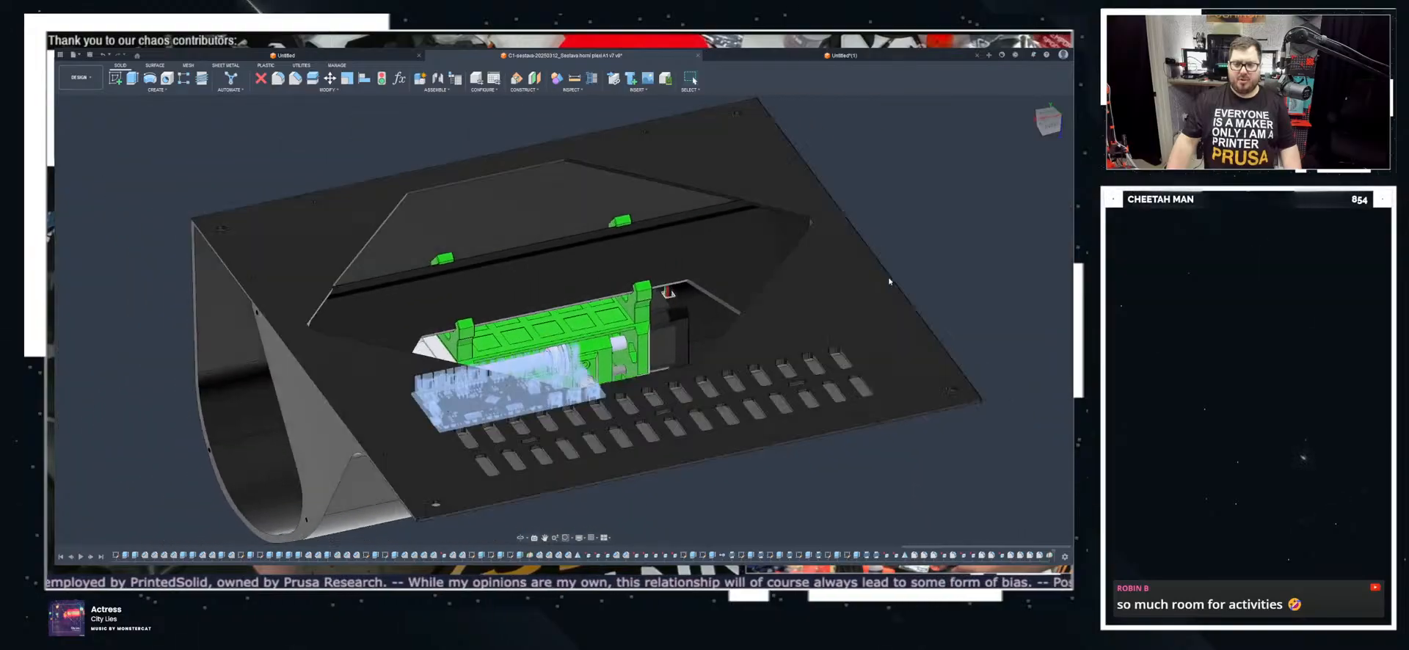
pyautogui.click(1002, 198)
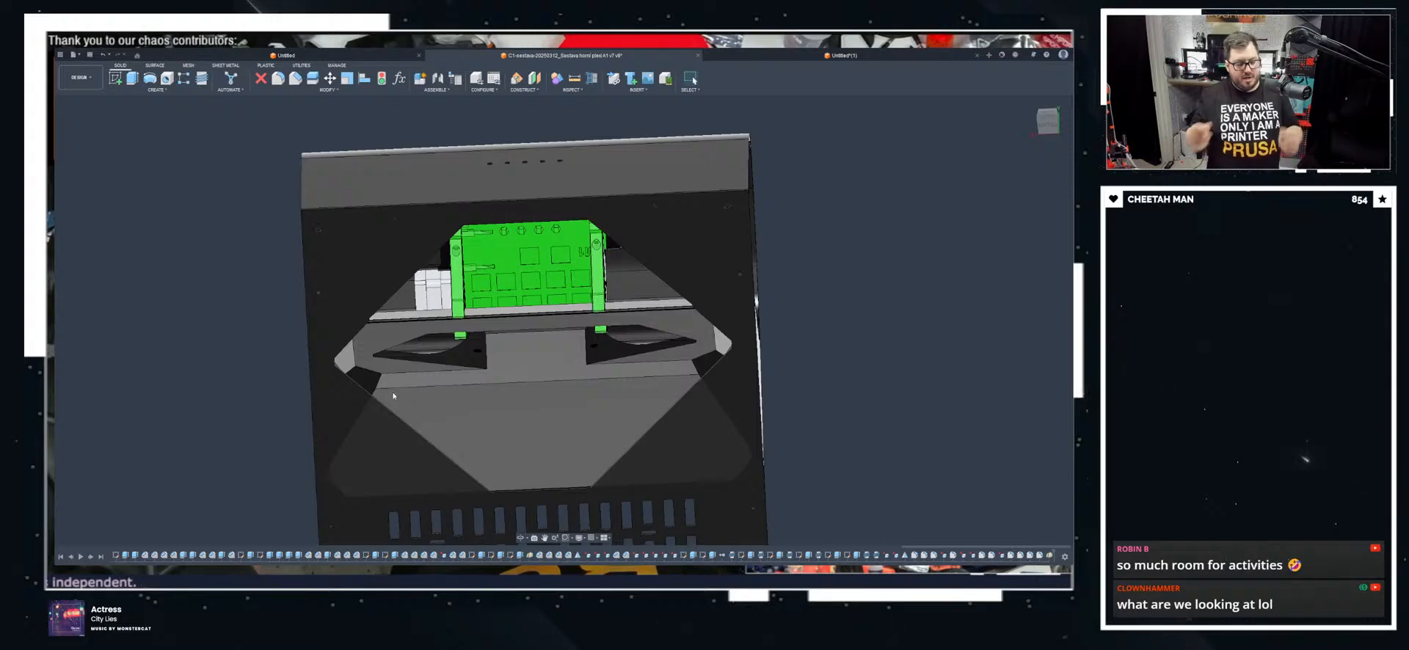
pyautogui.scroll(5, 393, 397)
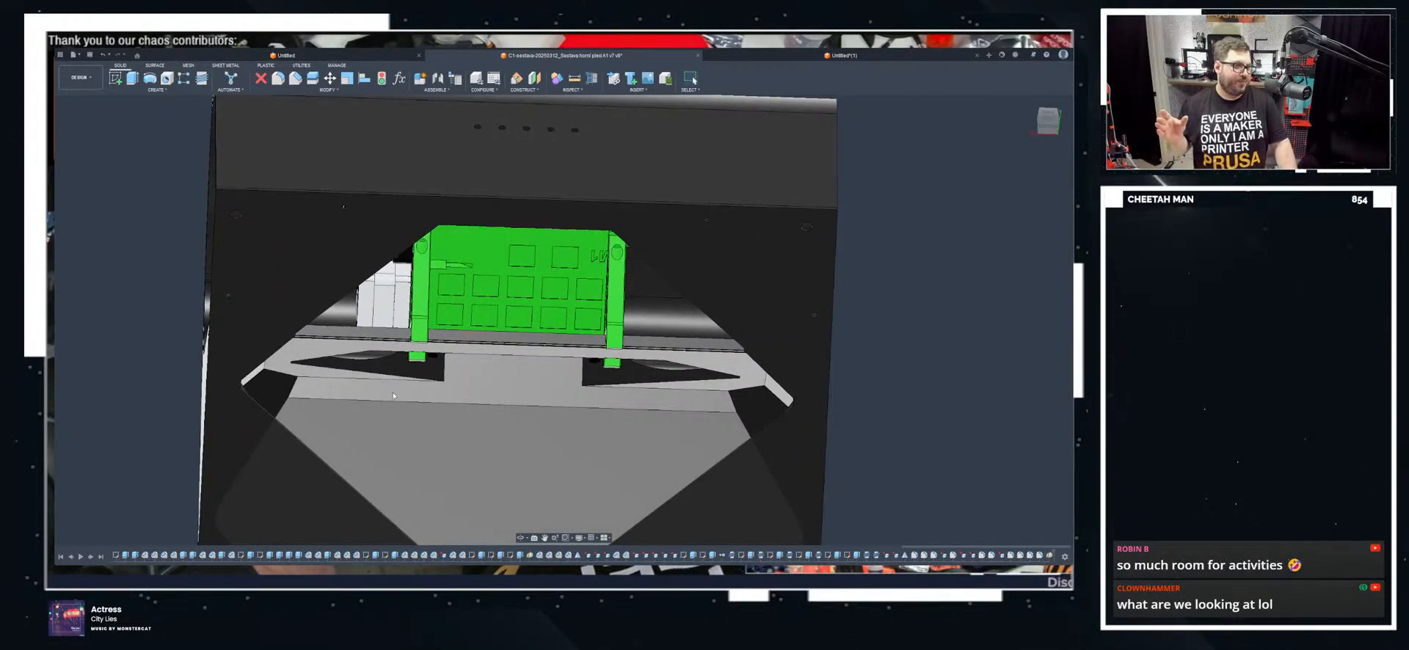
pyautogui.keyDown('shift'); pyautogui.moveTo(393, 396); pyautogui.dragTo(395, 405, button='middle'); pyautogui.keyUp('shift')
pyautogui.keyDown('shift'); pyautogui.moveTo(710, 470); pyautogui.dragTo(700, 261, button='middle'); pyautogui.keyUp('shift')
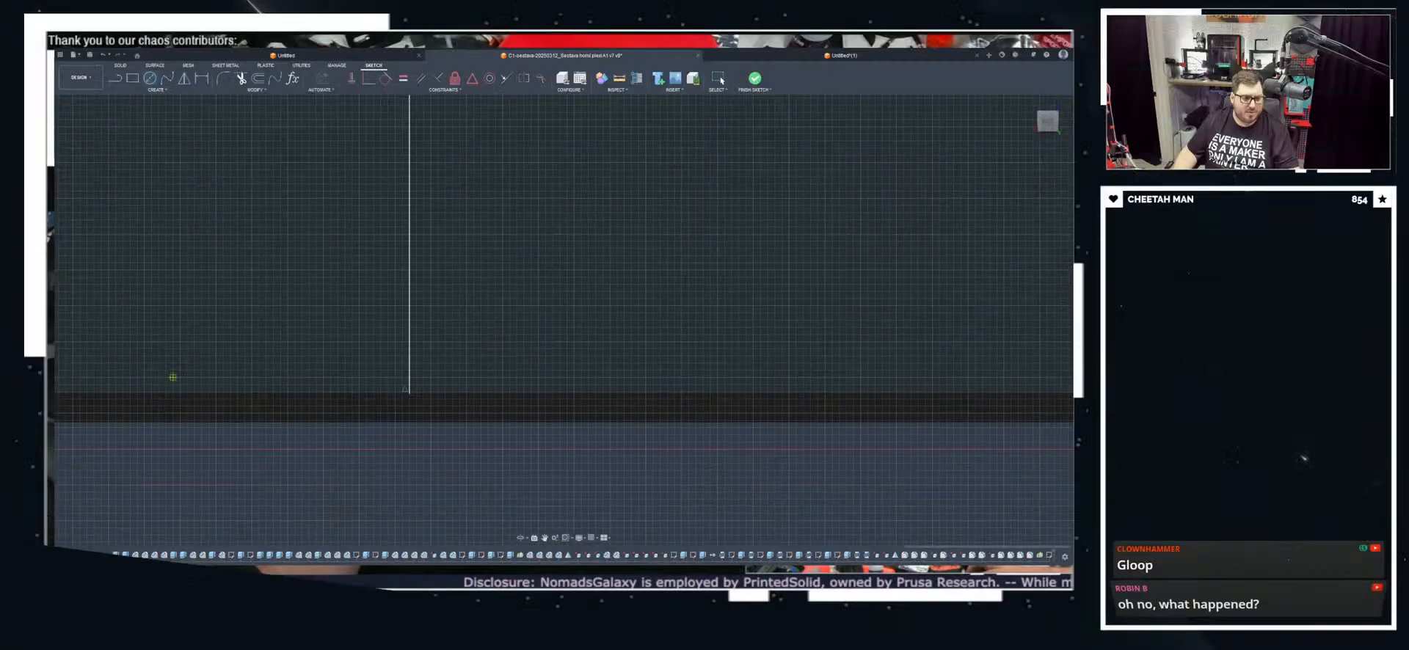
# Step: Sketch a circle centred on the vertical line, touching the wall's lower edge, and finish the sketch
pyautogui.moveTo(402, 318); pyautogui.dragTo(463, 347, button='middle')
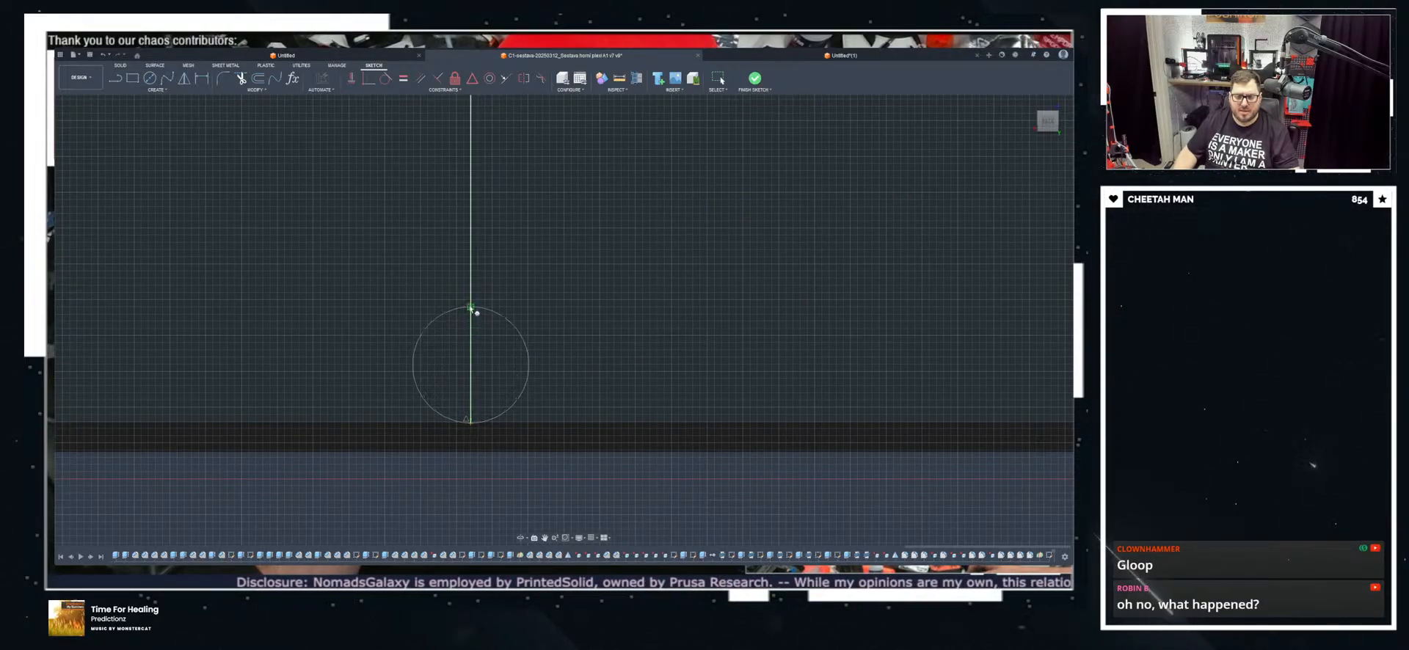
pyautogui.write('310')
pyautogui.press('BackSpace')
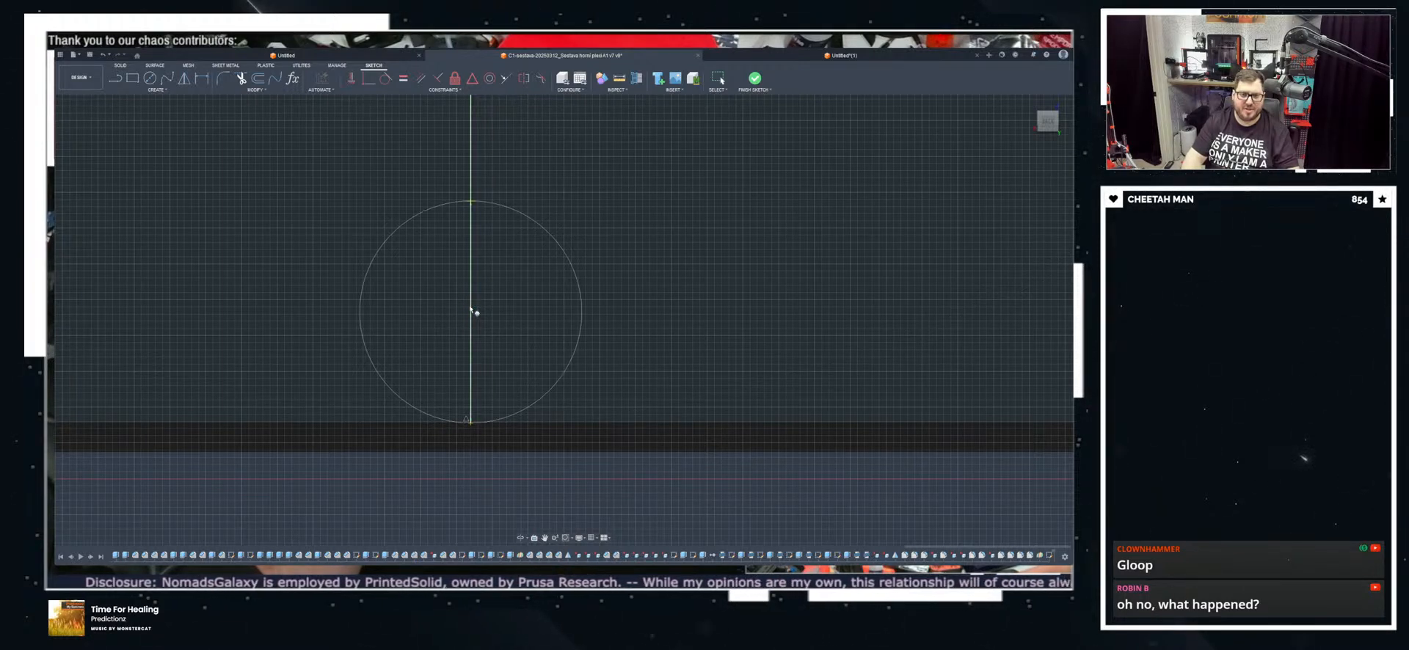
pyautogui.press('Escape')
pyautogui.click(754, 79)
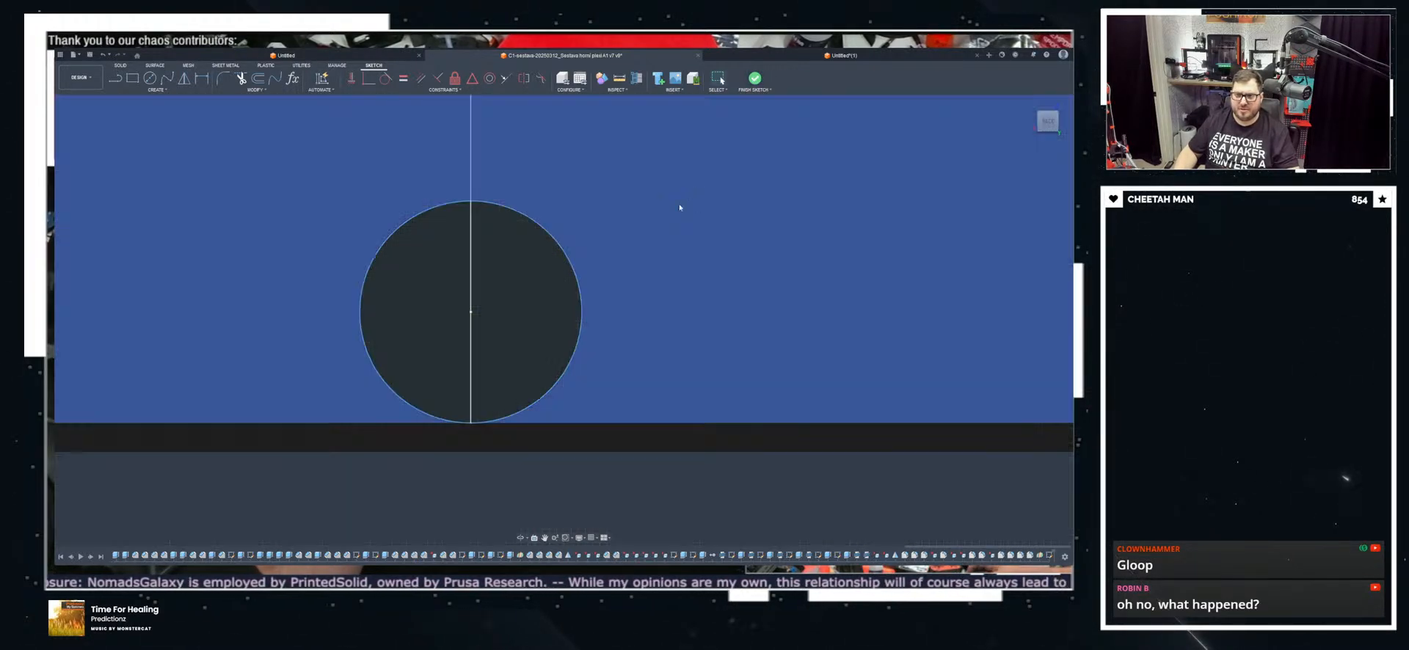
# Step: Extrude the circle as a cut through the wall and inspect the resulting round hole from outside and below
pyautogui.scroll(-5, 550, 310)
pyautogui.moveTo(588, 349)
pyautogui.keyDown('shift'); pyautogui.mouseDown(button='middle')
pyautogui.moveTo(469, 345)
pyautogui.moveTo(481, 374)
pyautogui.moveTo(499, 347)
pyautogui.mouseUp(button='middle'); pyautogui.keyUp('shift')
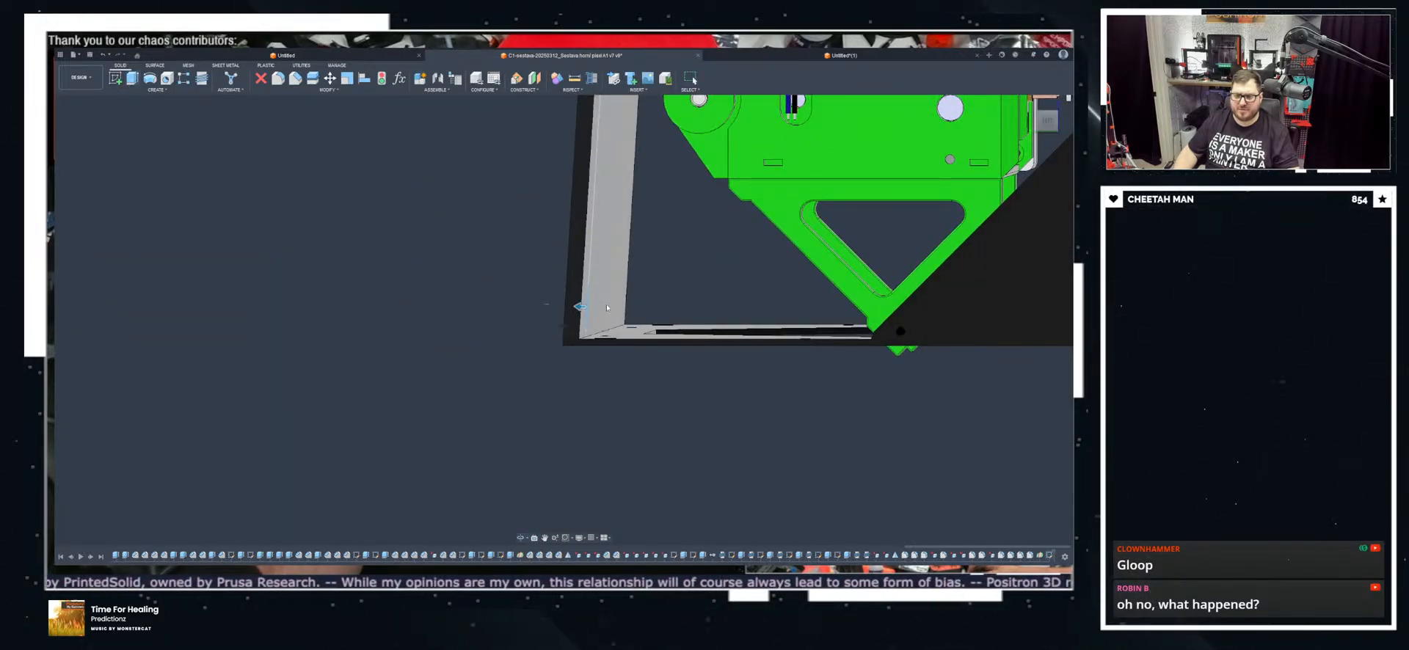
pyautogui.keyDown('shift'); pyautogui.moveTo(686, 289); pyautogui.dragTo(870, 300, button='middle'); pyautogui.keyUp('shift')
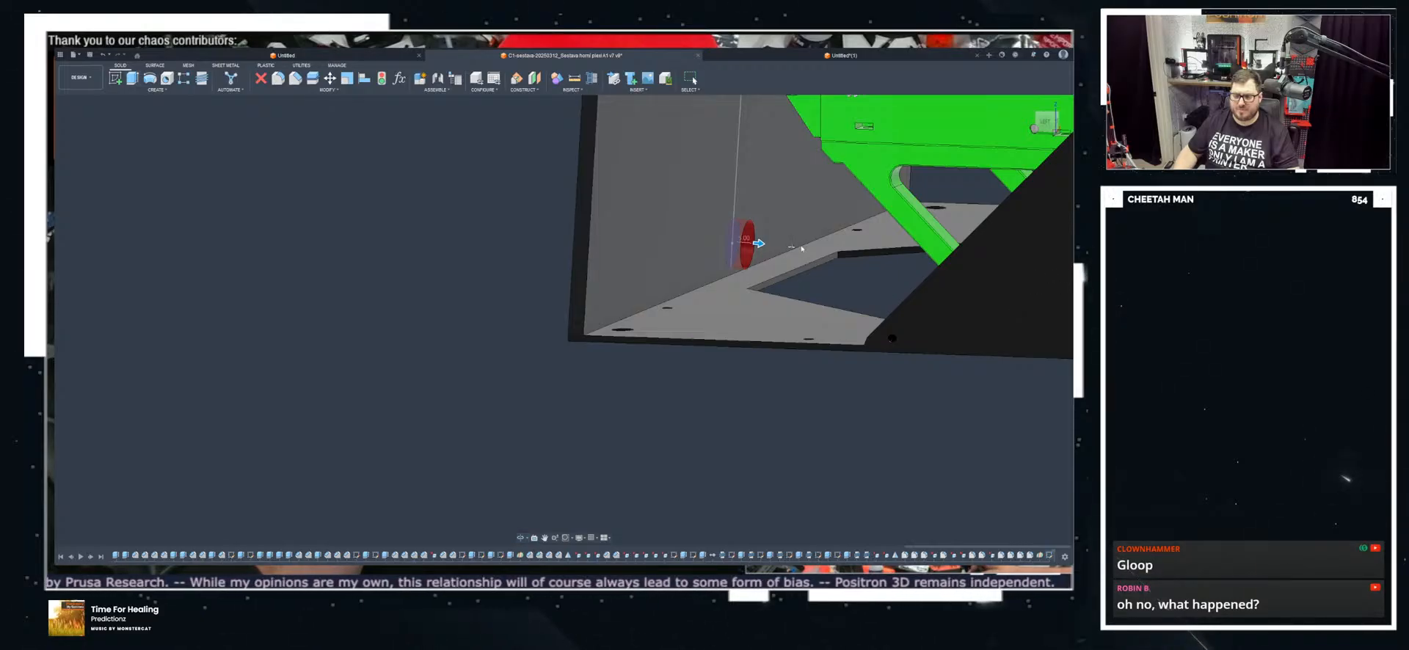
pyautogui.keyDown('shift'); pyautogui.moveTo(1029, 288); pyautogui.dragTo(569, 423, button='middle'); pyautogui.keyUp('shift')
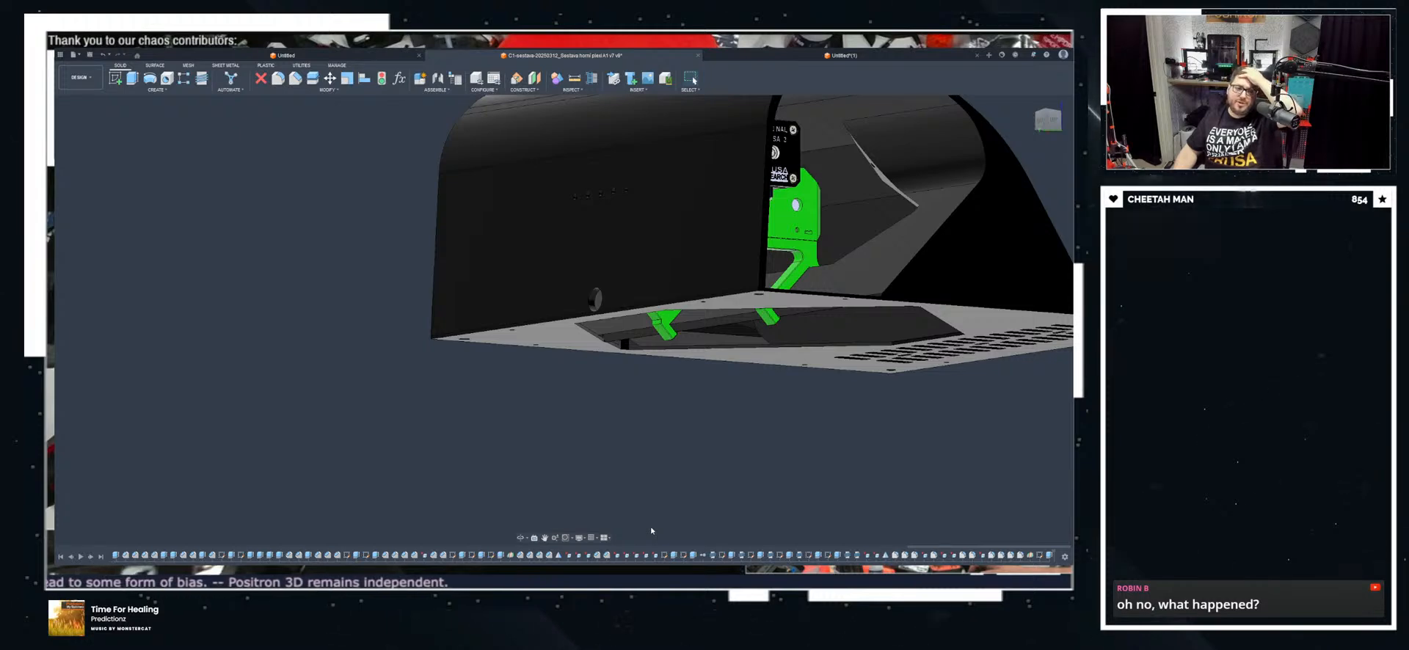
pyautogui.scroll(5, 651, 531)
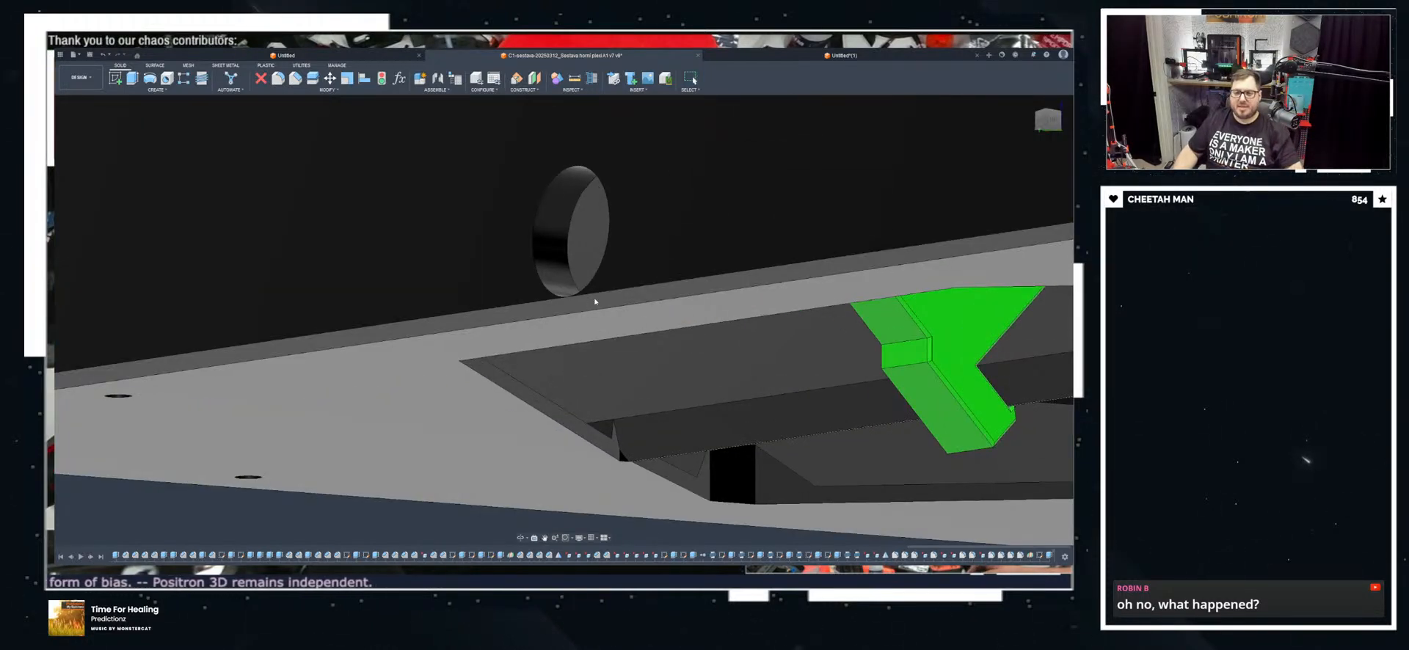
pyautogui.keyDown('shift'); pyautogui.moveTo(593, 300); pyautogui.dragTo(580, 273, button='middle'); pyautogui.keyUp('shift')
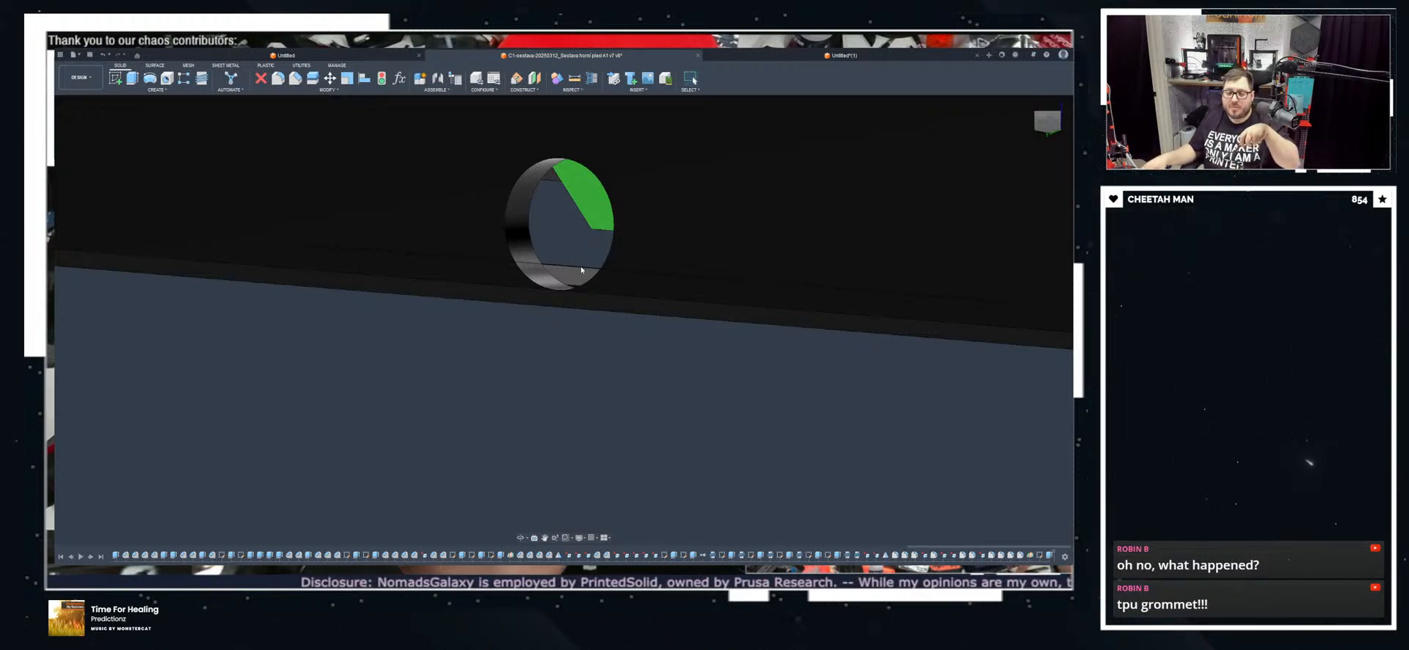
# Step: Sketch a smaller circle concentric with the round hole on the wall's outer face and finish the sketch
pyautogui.click(836, 254)
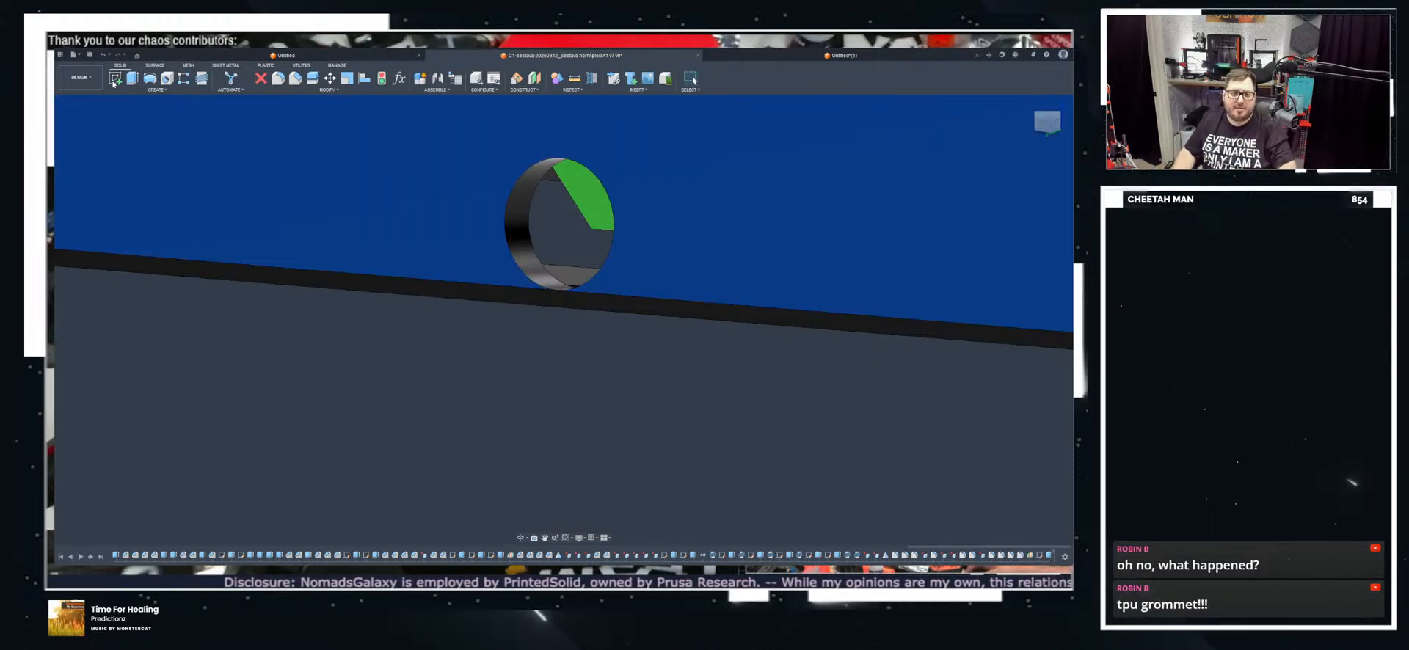
pyautogui.scroll(-6, 629, 333)
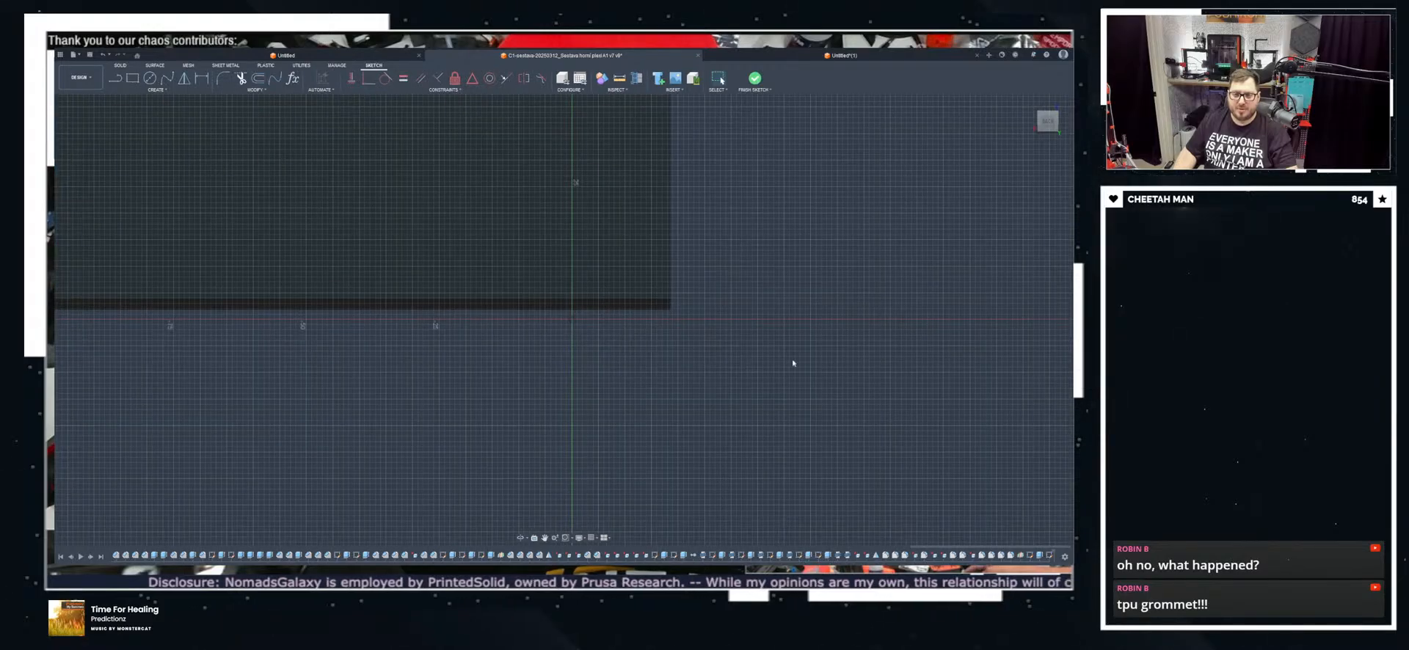
pyautogui.scroll(4, 613, 350)
pyautogui.scroll(3, 613, 173)
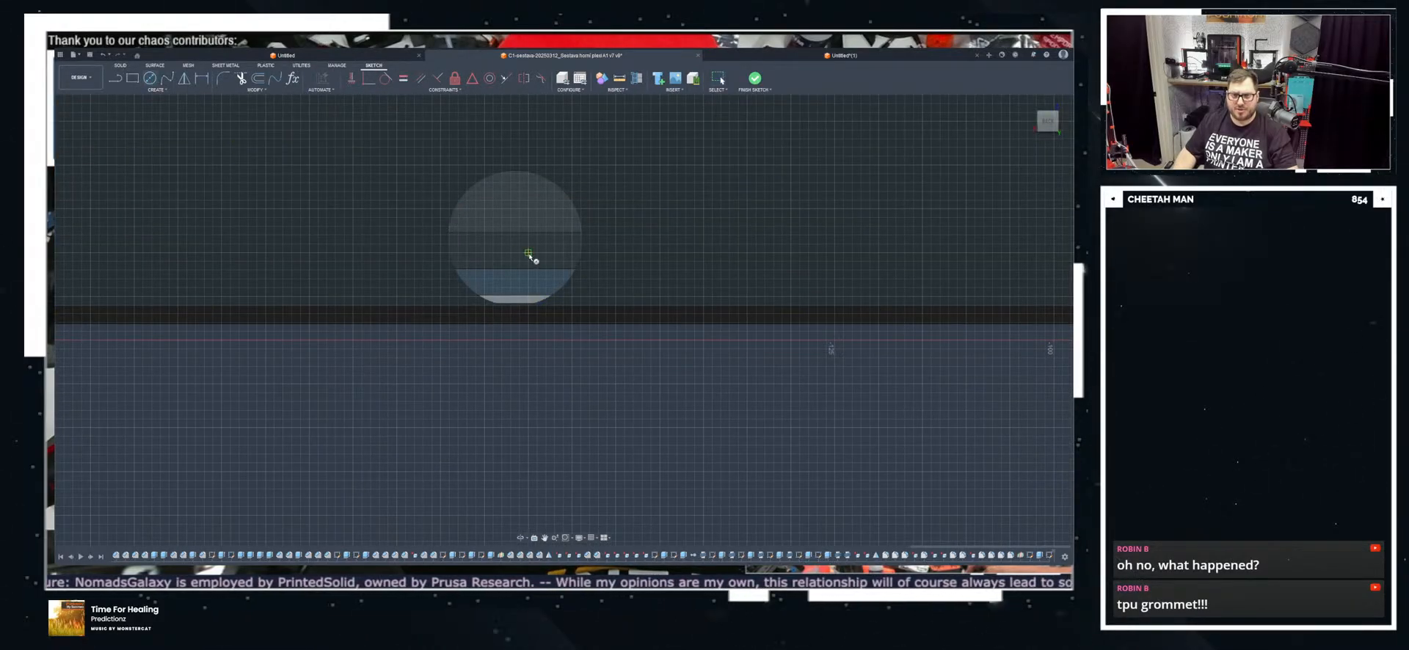
pyautogui.click(514, 238)
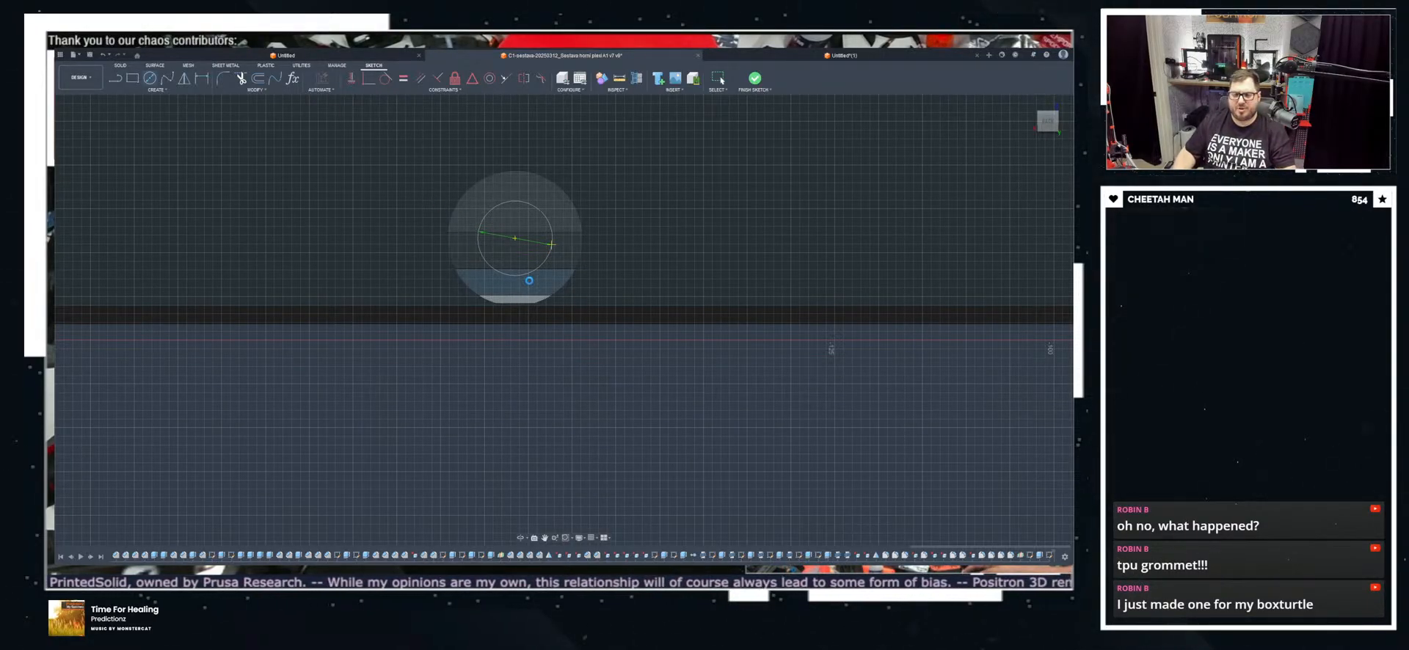
pyautogui.press('Return')
pyautogui.scroll(2, 568, 239)
pyautogui.keyDown('shift'); pyautogui.moveTo(566, 245); pyautogui.dragTo(557, 254, button='middle'); pyautogui.keyUp('shift')
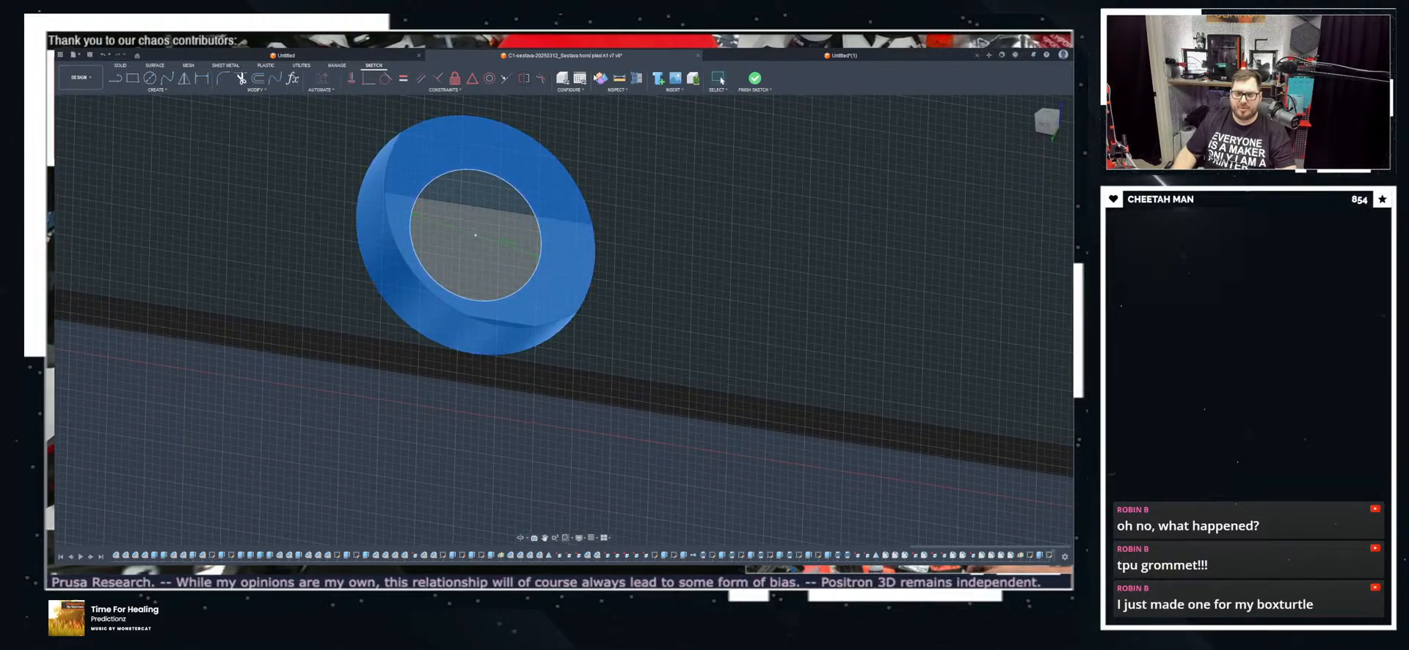
pyautogui.click(760, 77)
# Step: Extrude the ring profile through the wall hole so that it protrudes past the opposite wall face
pyautogui.click(132, 79)
pyautogui.moveTo(537, 251); pyautogui.dragTo(514, 274)
pyautogui.keyDown('shift'); pyautogui.moveTo(514, 273); pyautogui.dragTo(486, 250, button='middle'); pyautogui.keyUp('shift')
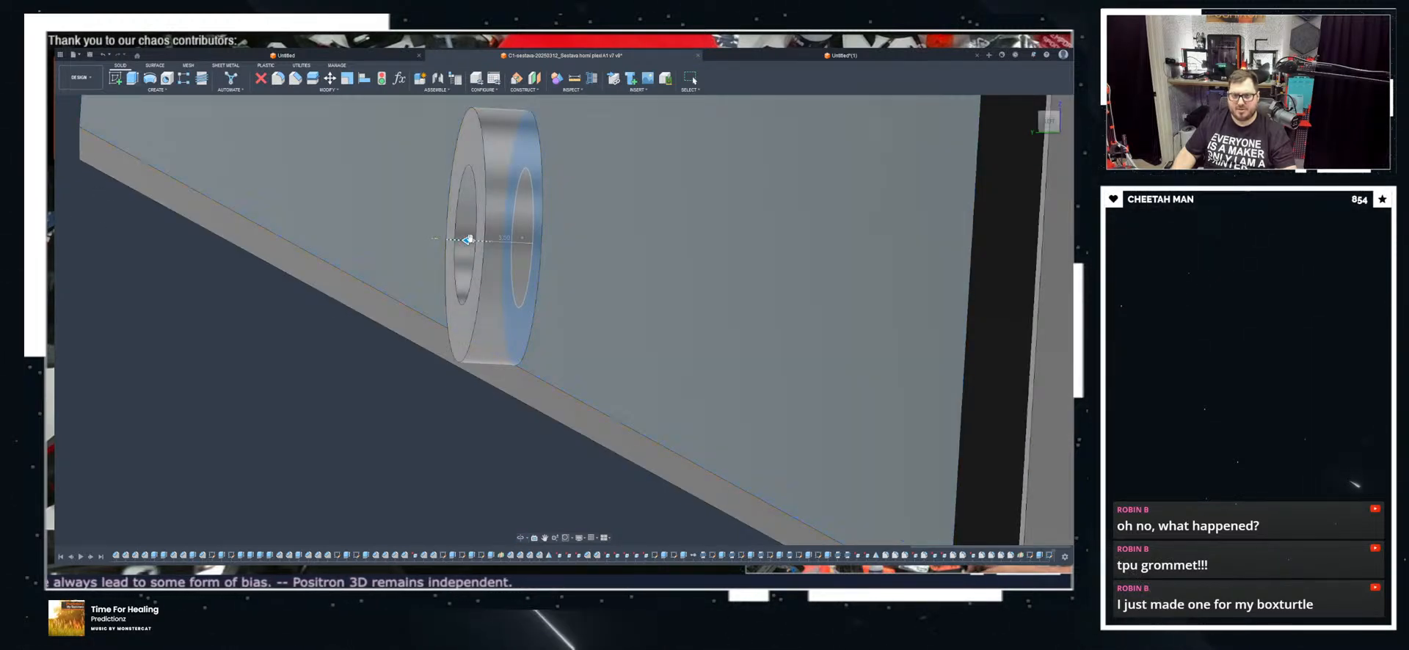
pyautogui.moveTo(467, 240); pyautogui.dragTo(460, 239)
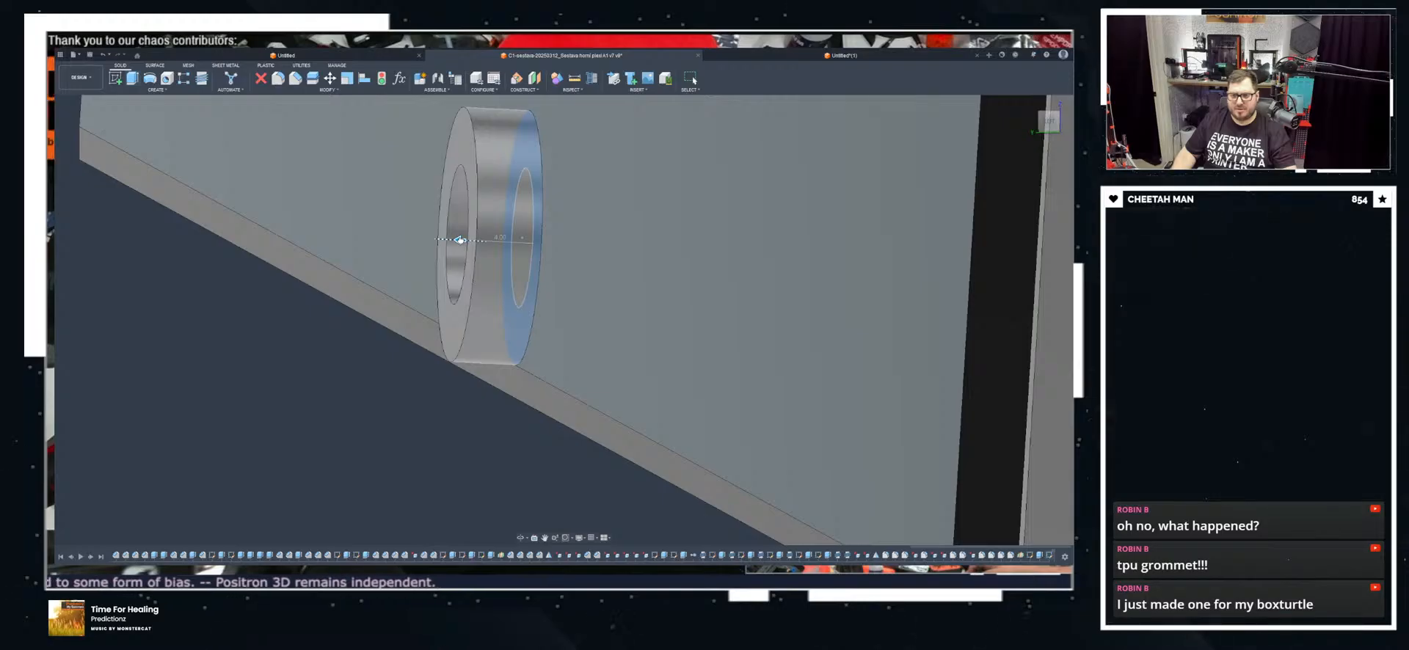
pyautogui.moveTo(483, 266)
pyautogui.keyDown('shift'); pyautogui.mouseDown(button='middle')
pyautogui.moveTo(472, 283)
pyautogui.moveTo(481, 246)
pyautogui.mouseUp(button='middle'); pyautogui.keyUp('shift')
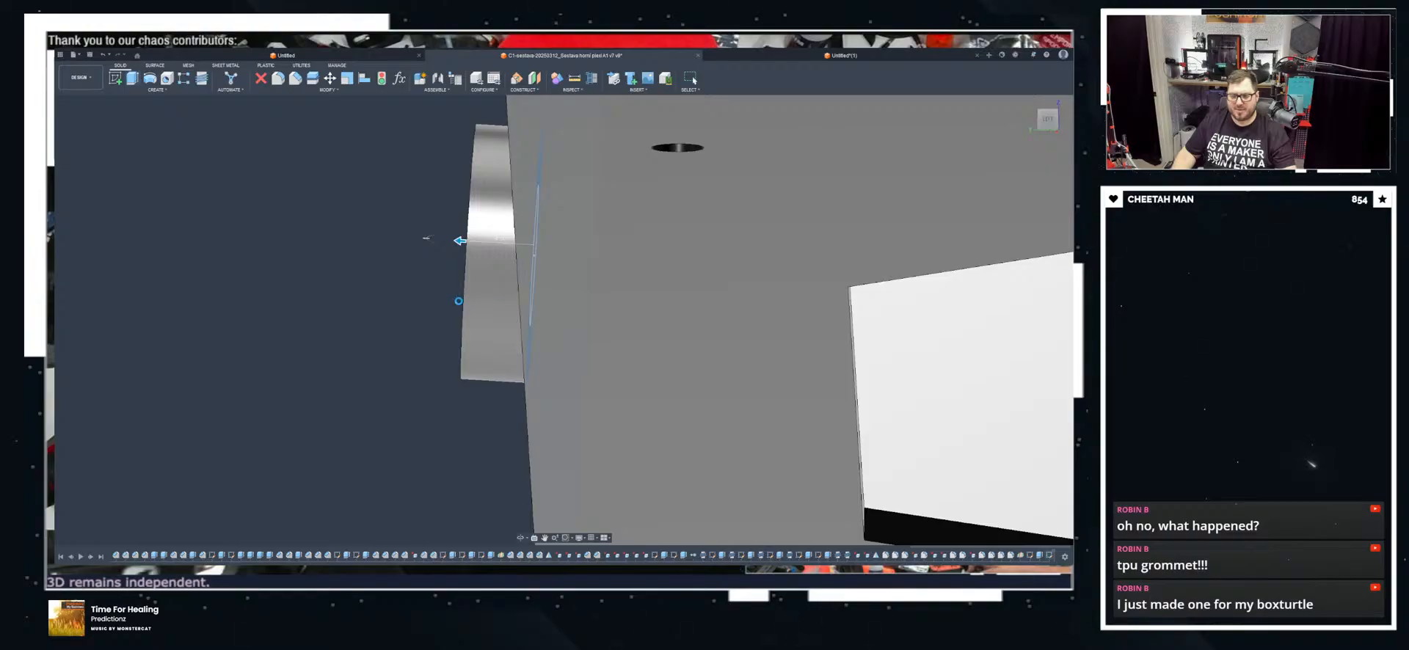
pyautogui.moveTo(459, 303)
pyautogui.keyDown('shift'); pyautogui.mouseDown(button='middle')
pyautogui.moveTo(477, 327)
pyautogui.moveTo(407, 302)
pyautogui.moveTo(473, 340)
pyautogui.mouseUp(button='middle'); pyautogui.keyUp('shift')
# Step: Sketch a vertical line on the ring's face from its centre to the lower edge, and offset it both ways to the opening's sides
pyautogui.click(421, 352)
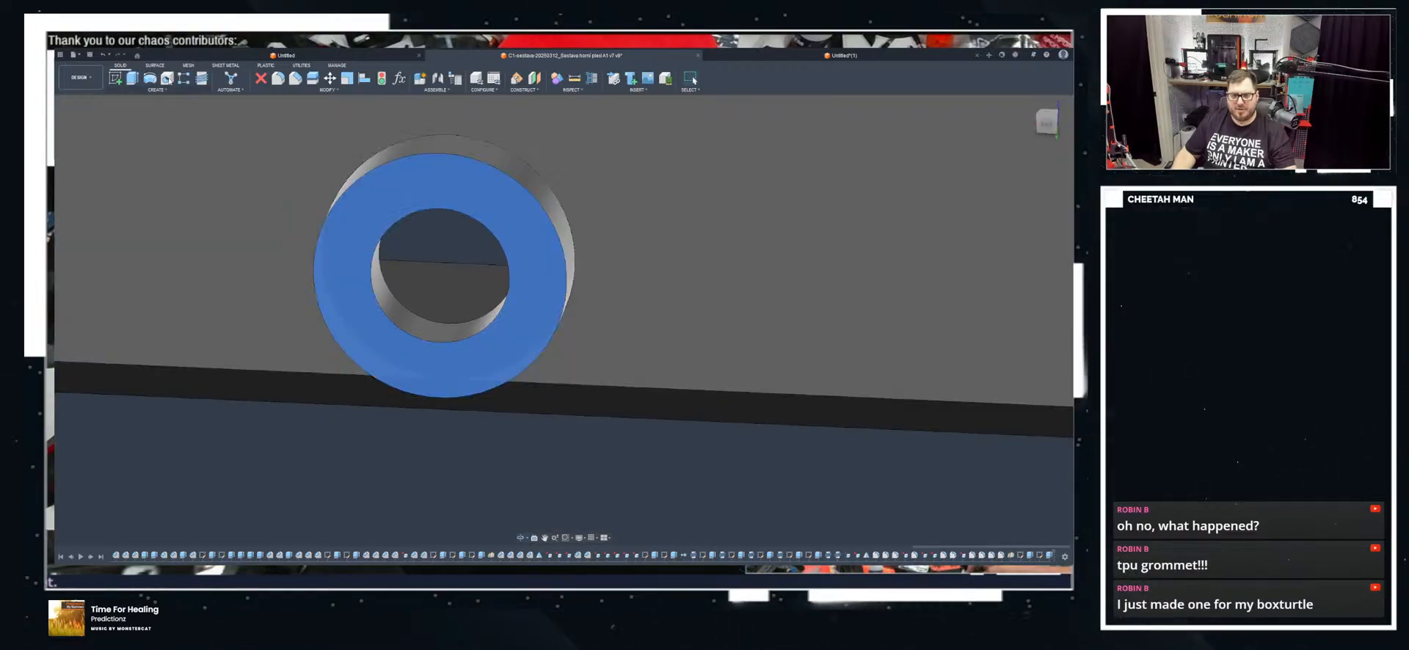
pyautogui.click(118, 78)
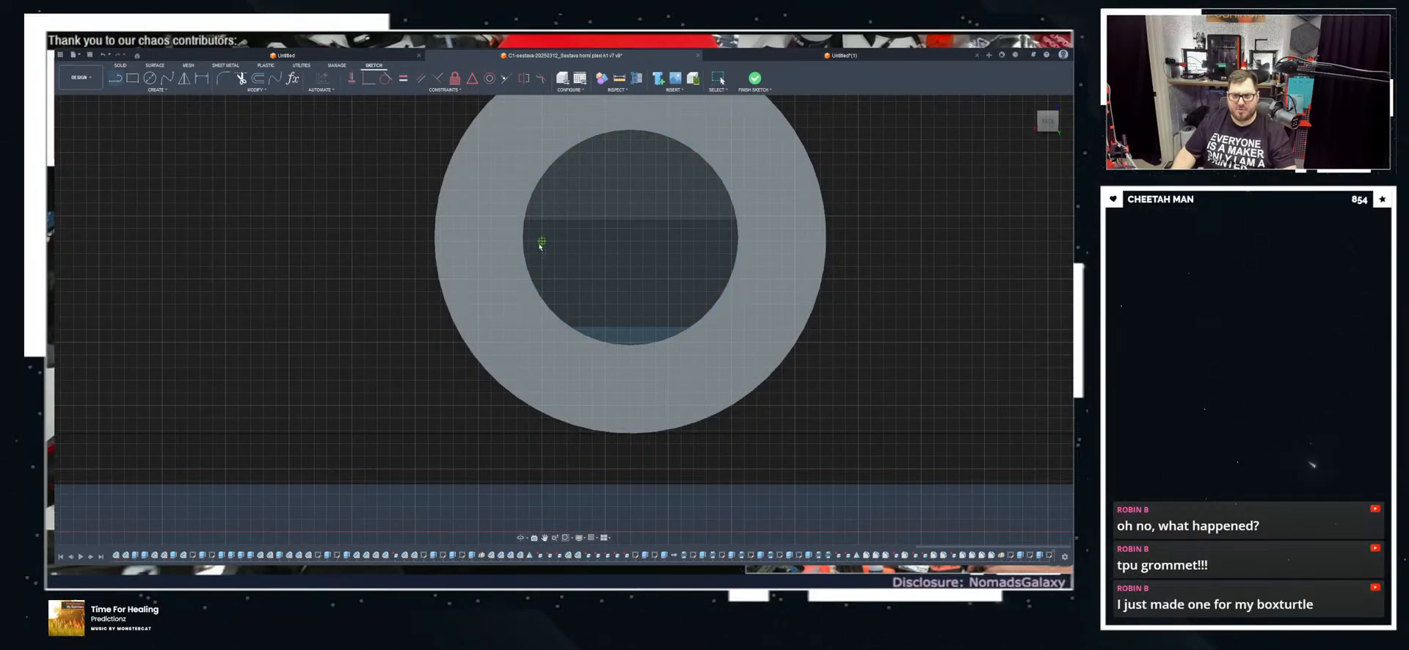
pyautogui.click(630, 243)
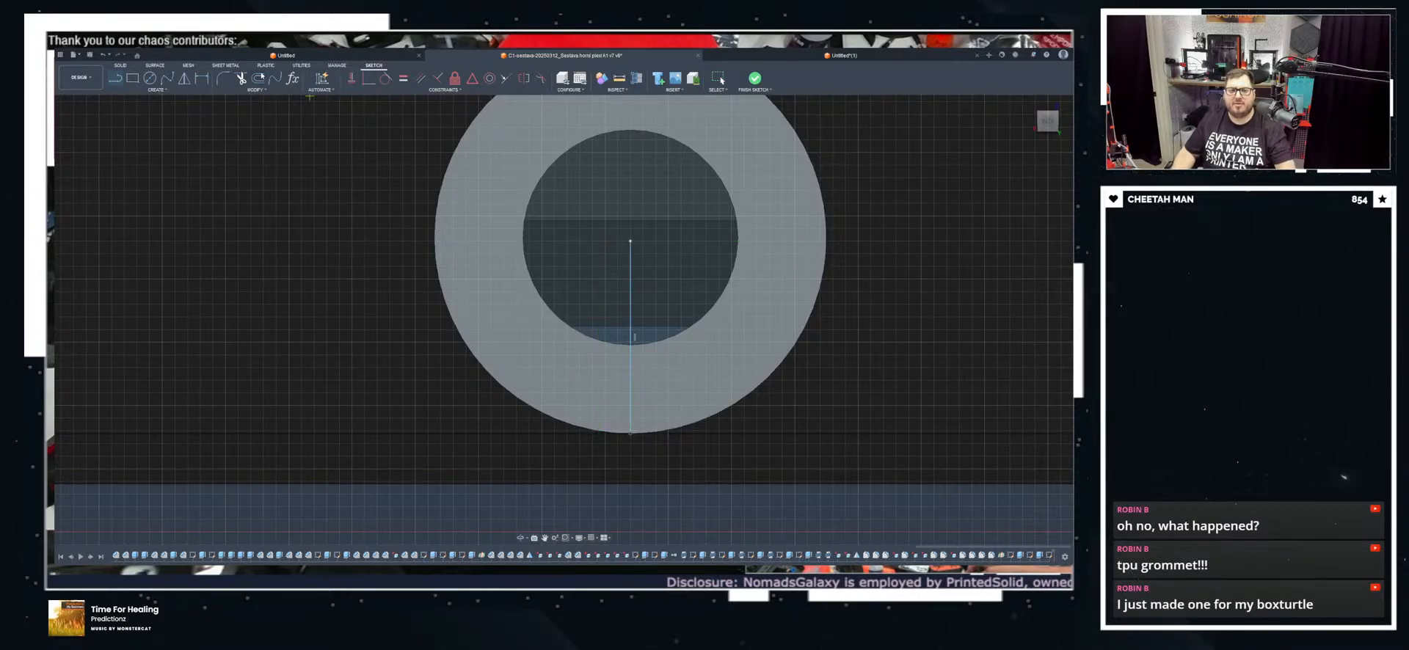
pyautogui.click(630, 250)
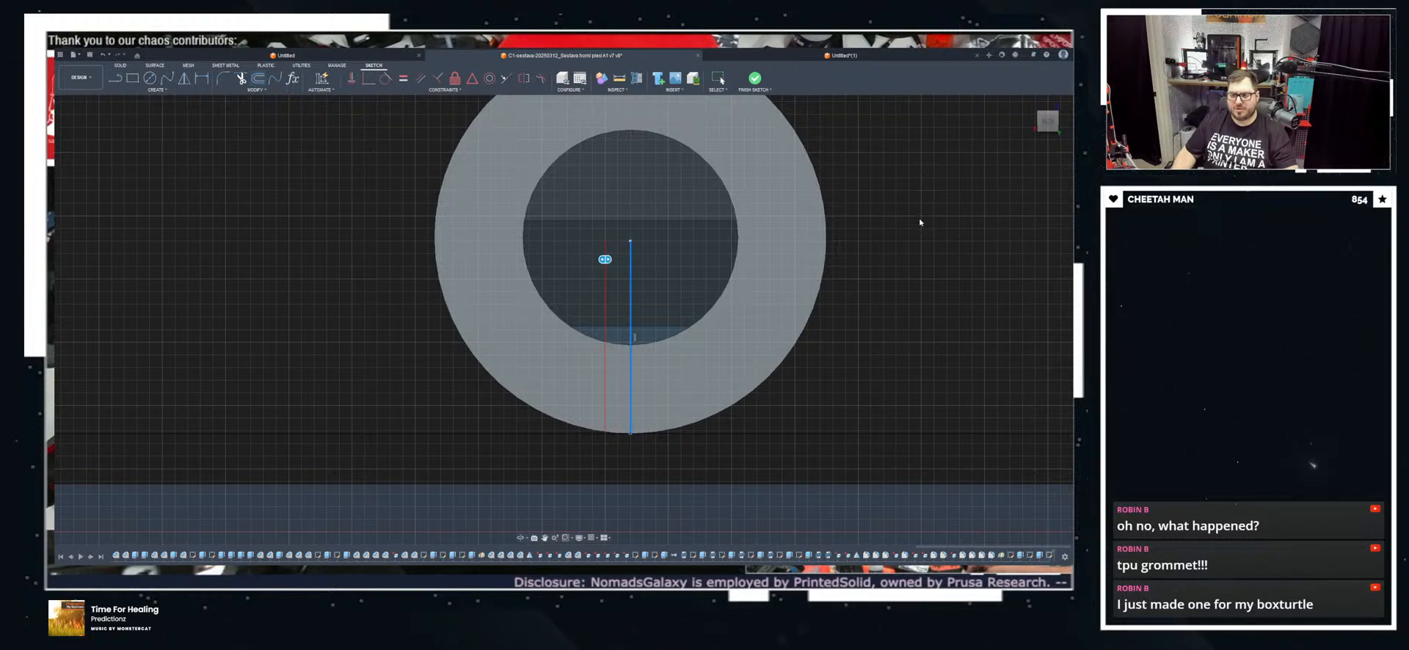
pyautogui.click(913, 196)
pyautogui.moveTo(605, 259); pyautogui.dragTo(523, 259)
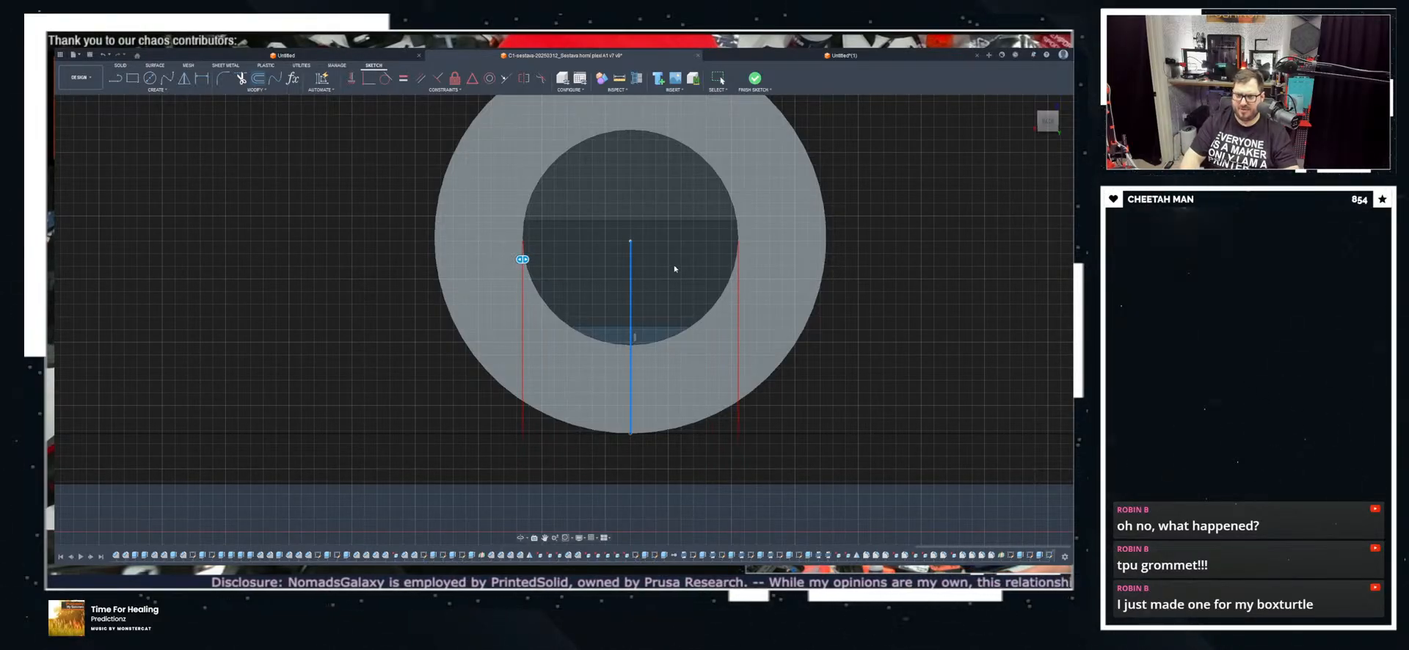
pyautogui.press('Return')
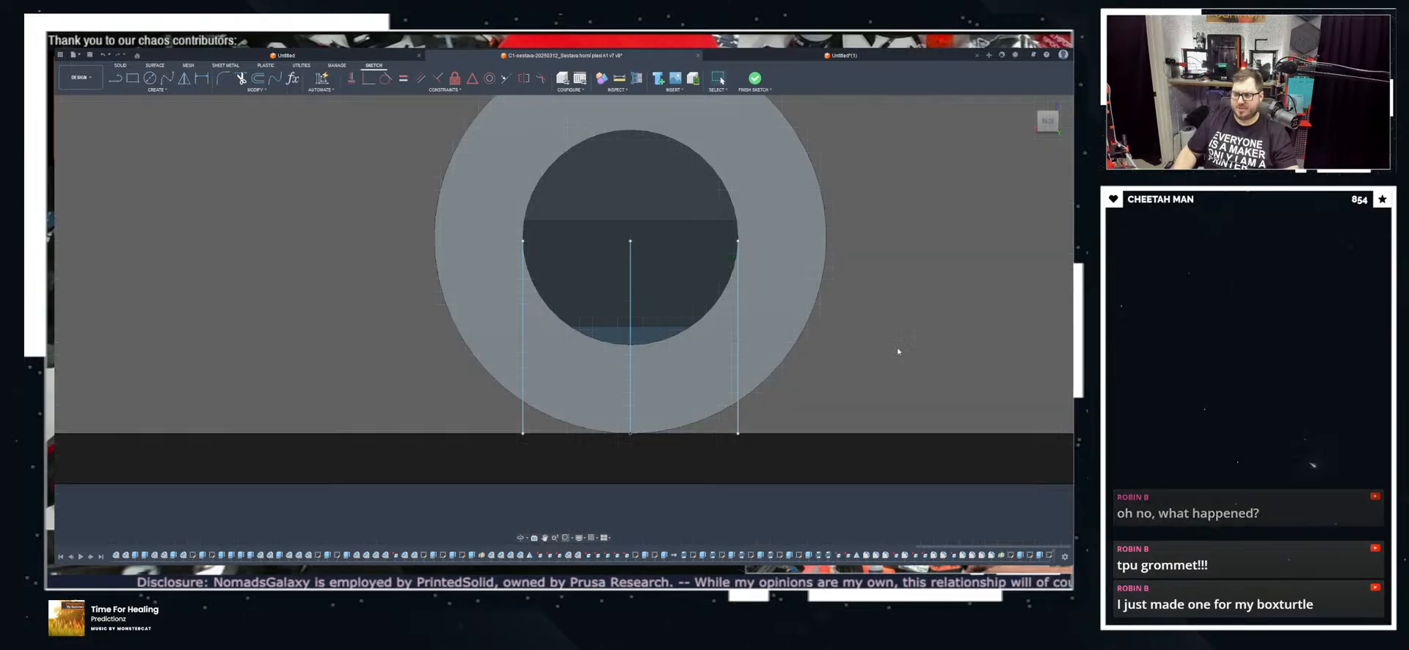
# Step: Check where the offset lines meet the ring's inner opening and finish the sketch
pyautogui.hotkey('ctrl', 'Return')
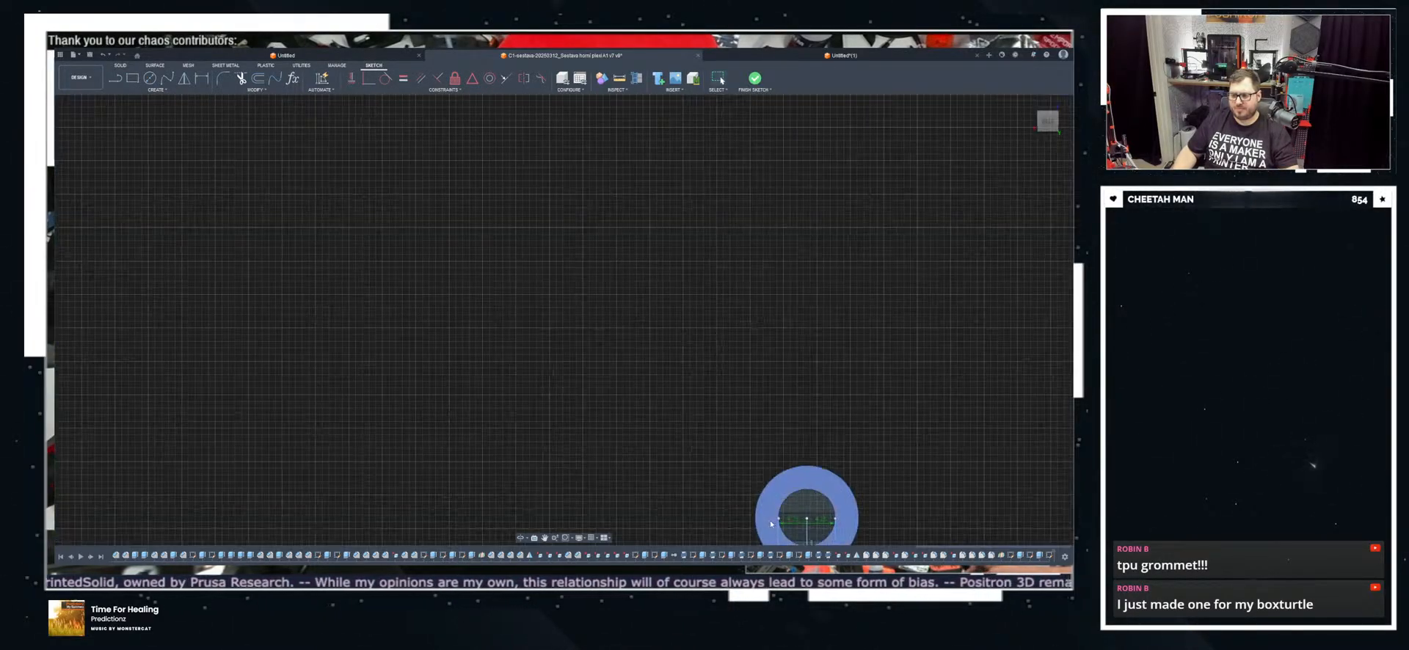
pyautogui.scroll(5, 773, 523)
pyautogui.moveTo(772, 523); pyautogui.dragTo(662, 303, button='middle')
pyautogui.scroll(10, 631, 242)
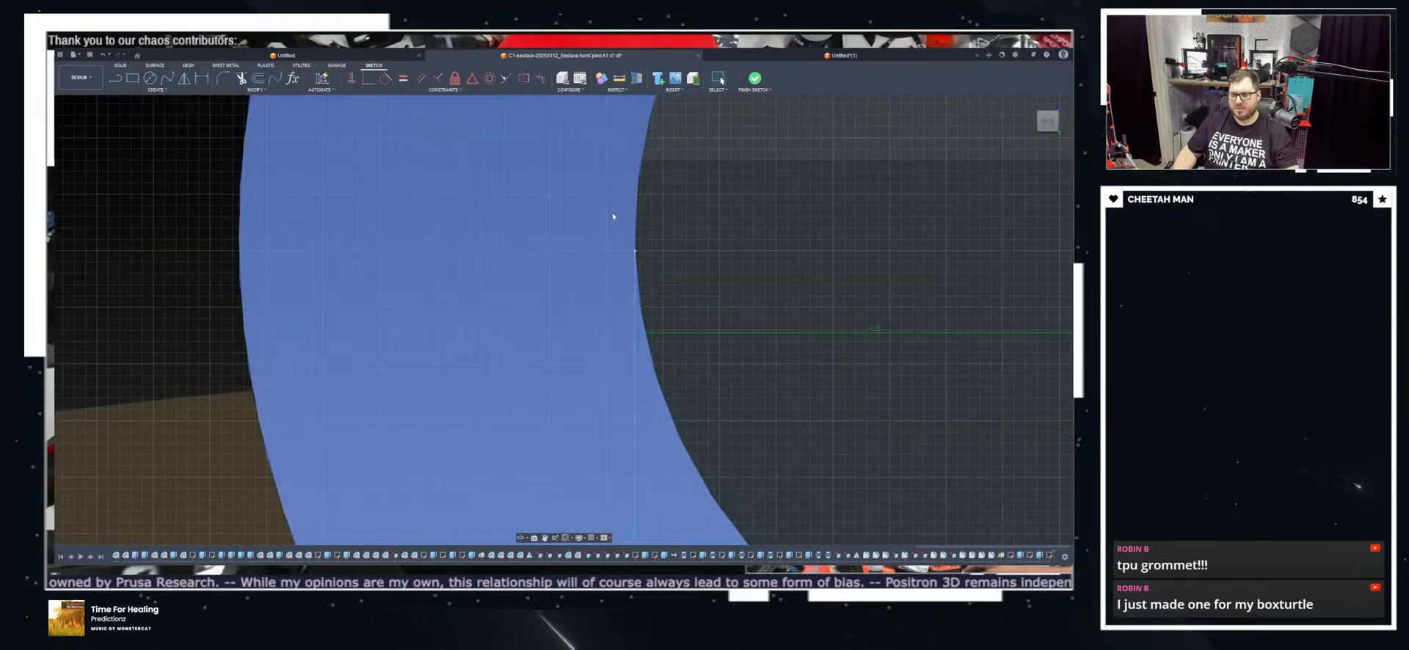
pyautogui.scroll(-5, 401, 195)
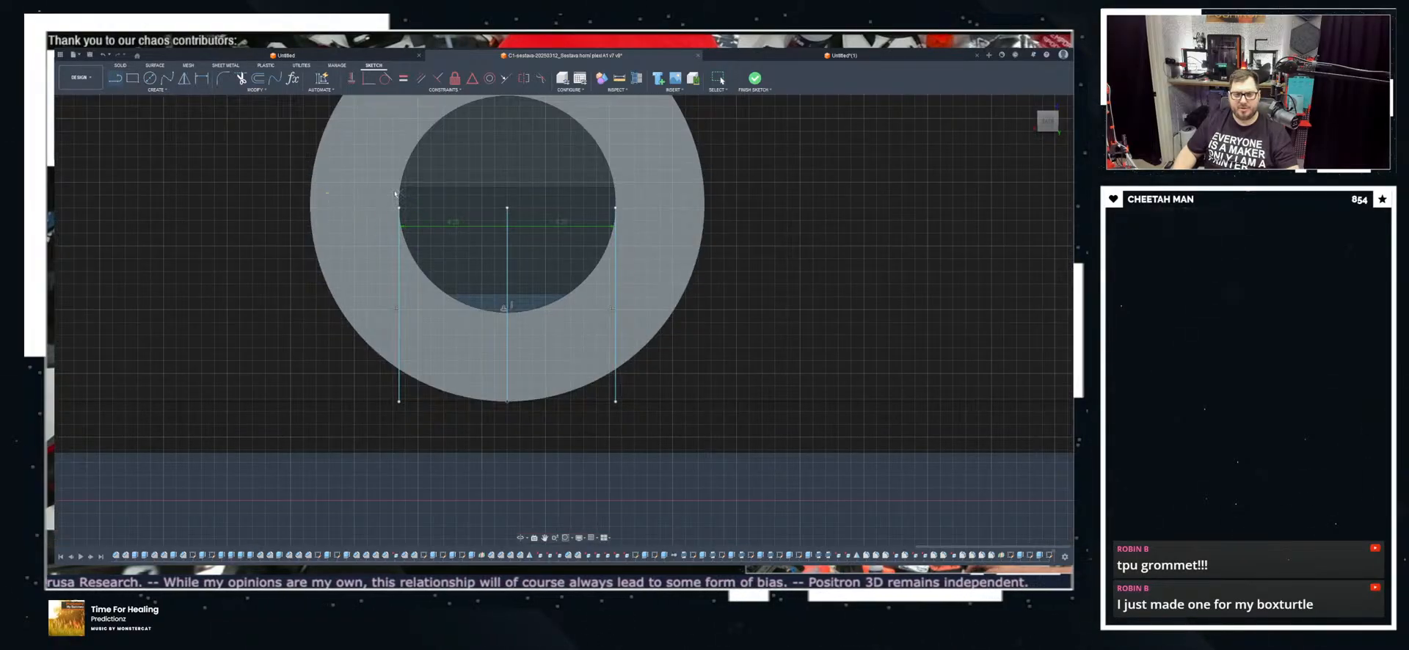
pyautogui.press('Escape')
pyautogui.click(755, 80)
# Step: Cut the regions between the offset lines through the ring's full depth, opening its lower side into a horseshoe shape
pyautogui.click(610, 303)
pyautogui.keyDown('ctrl'); pyautogui.click(459, 345); pyautogui.keyUp('ctrl')
pyautogui.moveTo(459, 346)
pyautogui.keyDown('shift'); pyautogui.mouseDown(button='middle')
pyautogui.moveTo(279, 367)
pyautogui.moveTo(498, 329)
pyautogui.mouseUp(button='middle'); pyautogui.keyUp('shift')
pyautogui.click(135, 75)
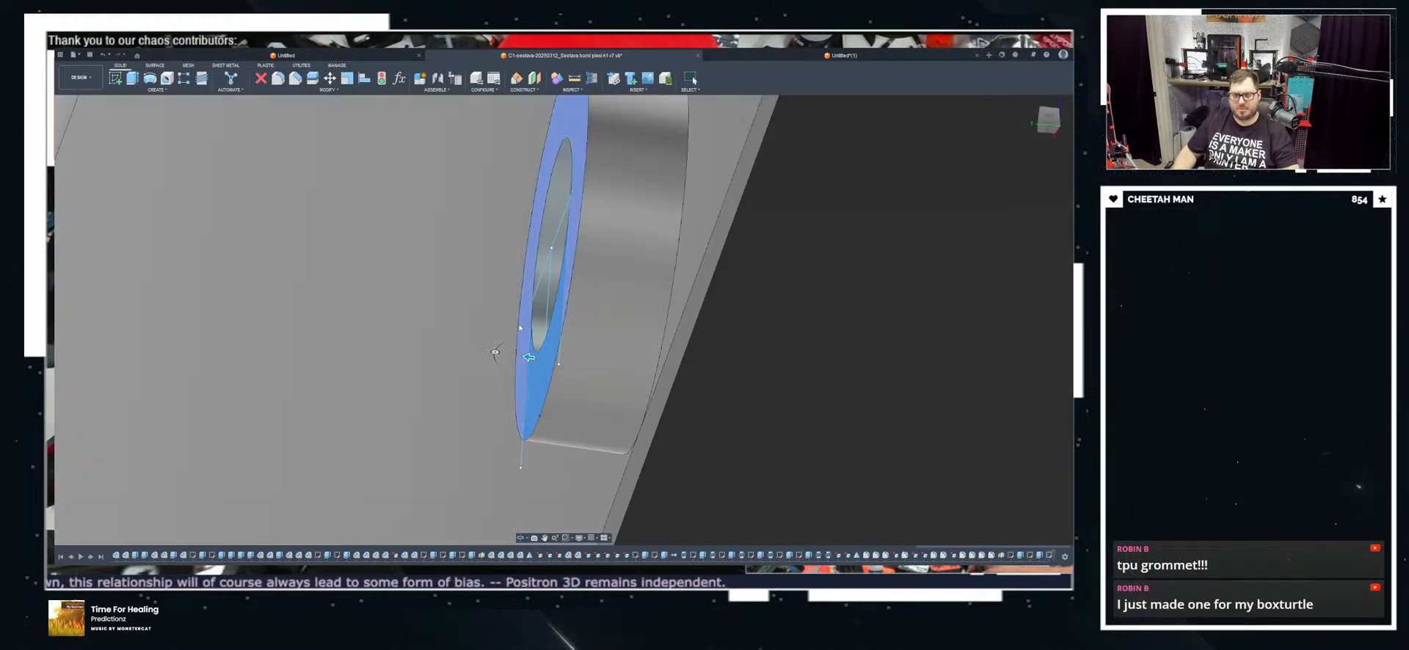
pyautogui.moveTo(528, 358); pyautogui.dragTo(645, 373)
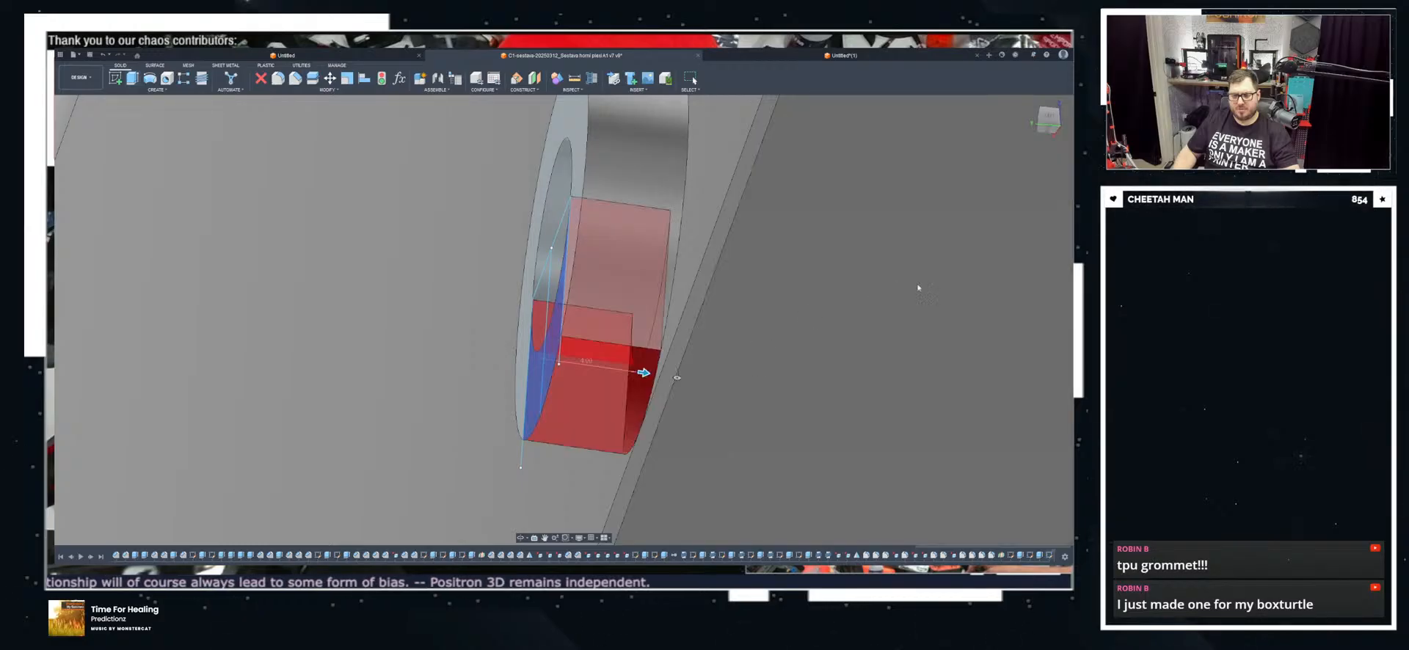
pyautogui.click(1027, 277)
# Step: Start a new sketch on the horseshoe ring's flat face and view it face-on
pyautogui.keyDown('shift'); pyautogui.moveTo(720, 324); pyautogui.dragTo(629, 271, button='middle'); pyautogui.keyUp('shift')
pyautogui.scroll(-3, 686, 364)
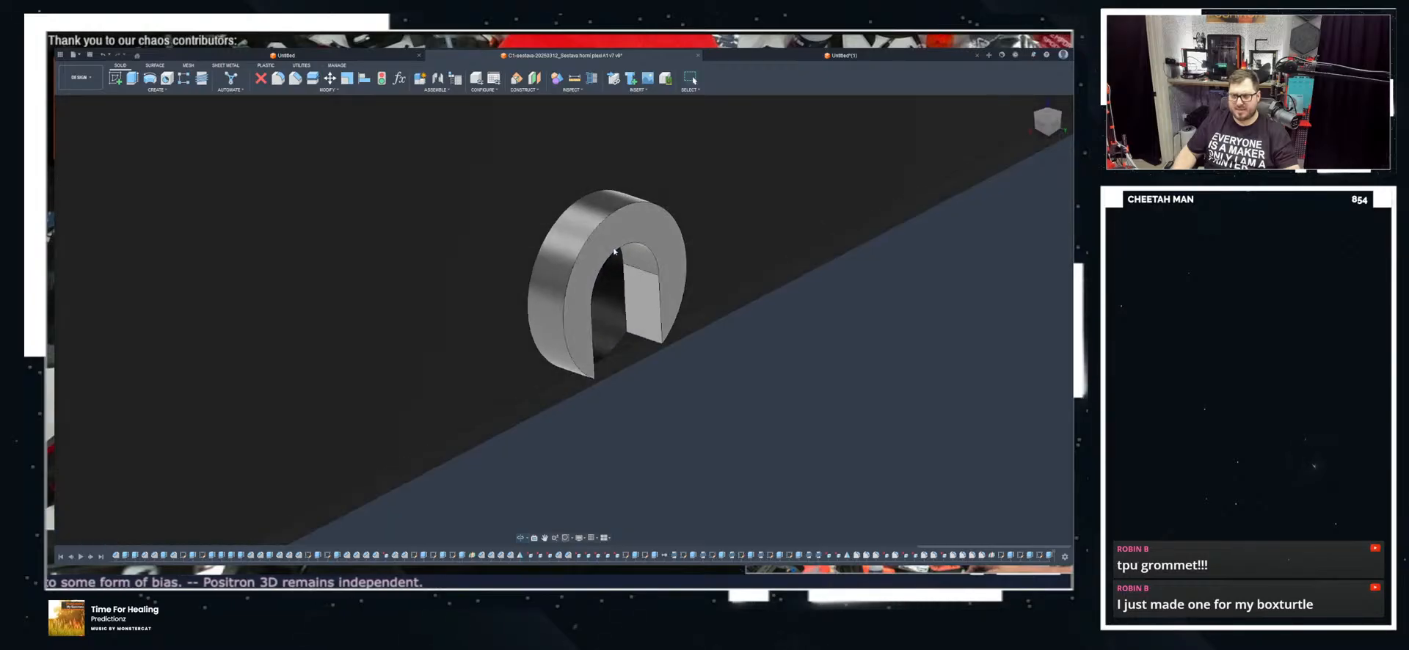
pyautogui.click(628, 231)
pyautogui.click(118, 78)
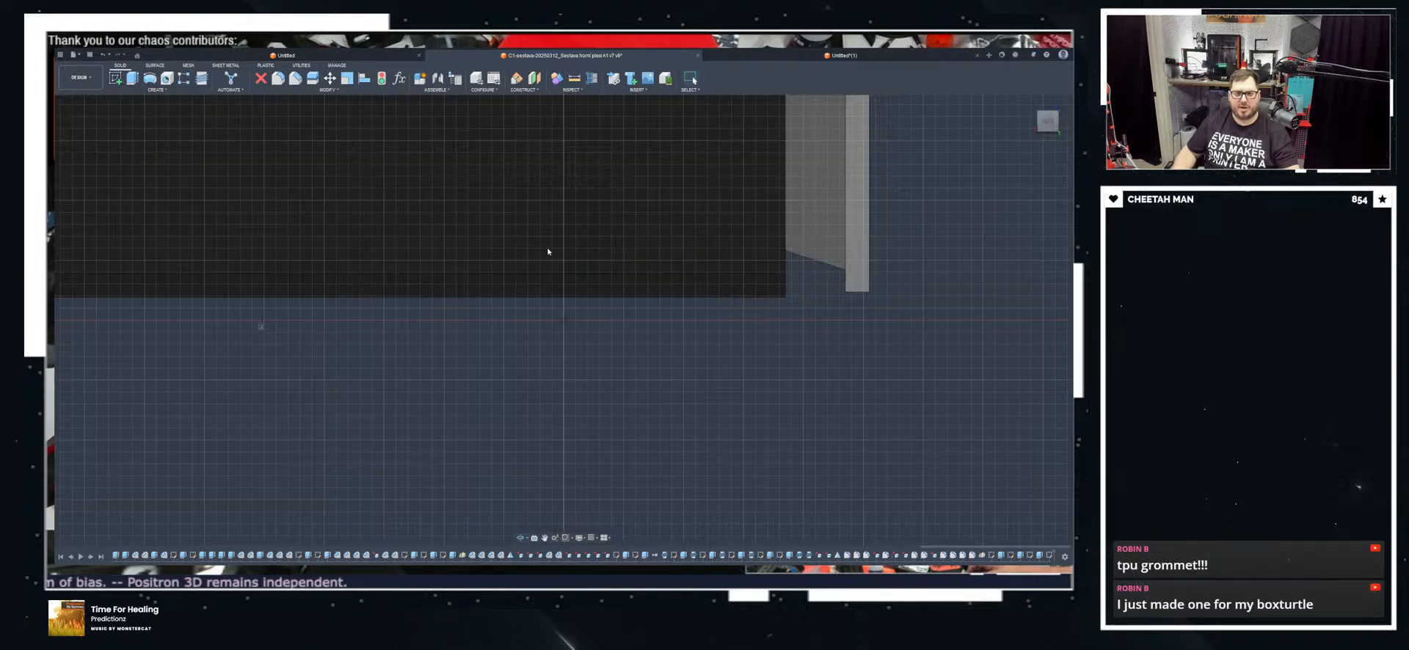
pyautogui.scroll(-4, 639, 398)
pyautogui.moveTo(623, 399); pyautogui.dragTo(851, 389, button='middle')
pyautogui.scroll(4, 411, 392)
pyautogui.moveTo(73, 242); pyautogui.dragTo(517, 373, button='middle')
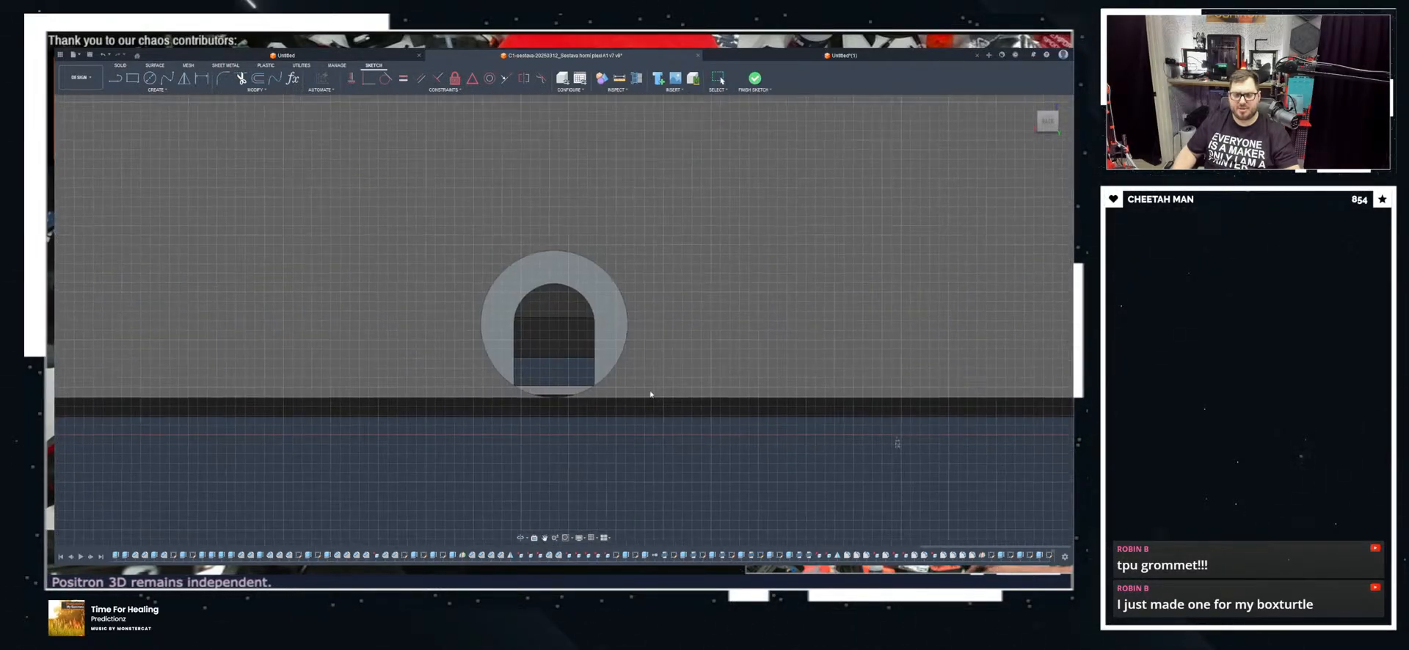
pyautogui.scroll(4, 476, 325)
pyautogui.keyDown('shift'); pyautogui.moveTo(616, 464); pyautogui.dragTo(610, 467, button='middle'); pyautogui.keyUp('shift')
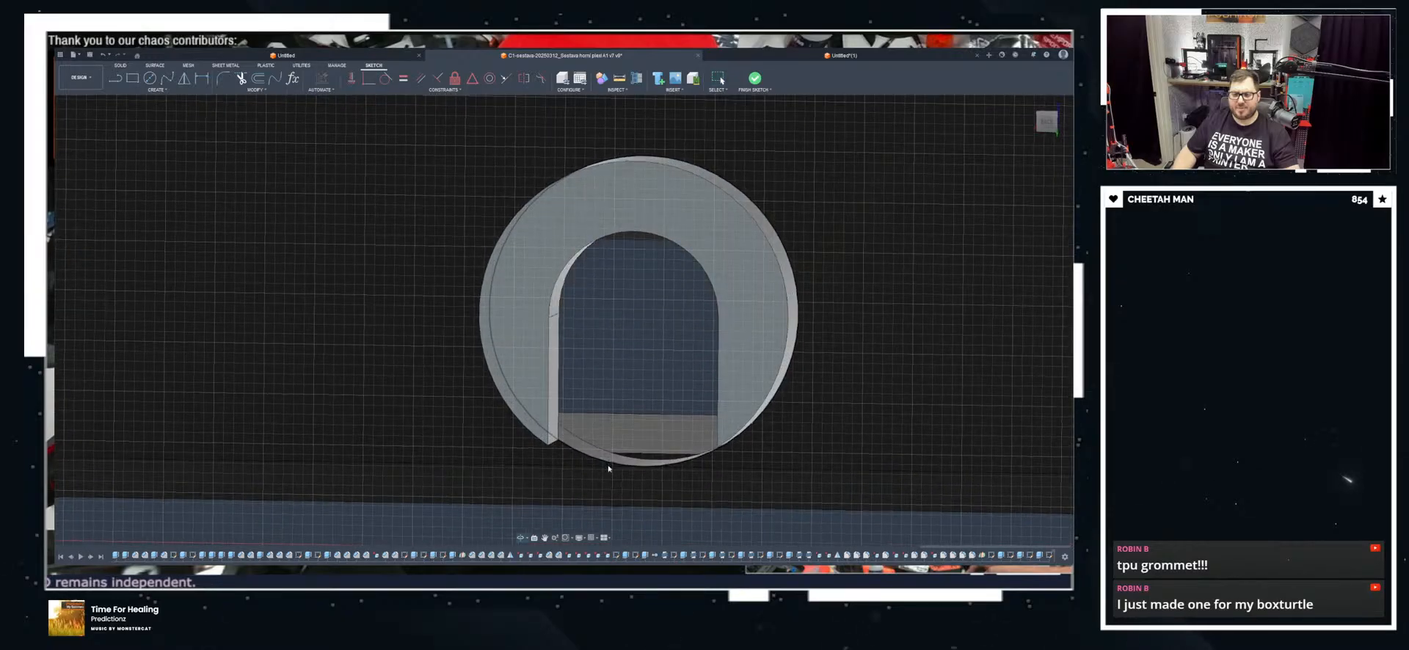
pyautogui.click(1041, 123)
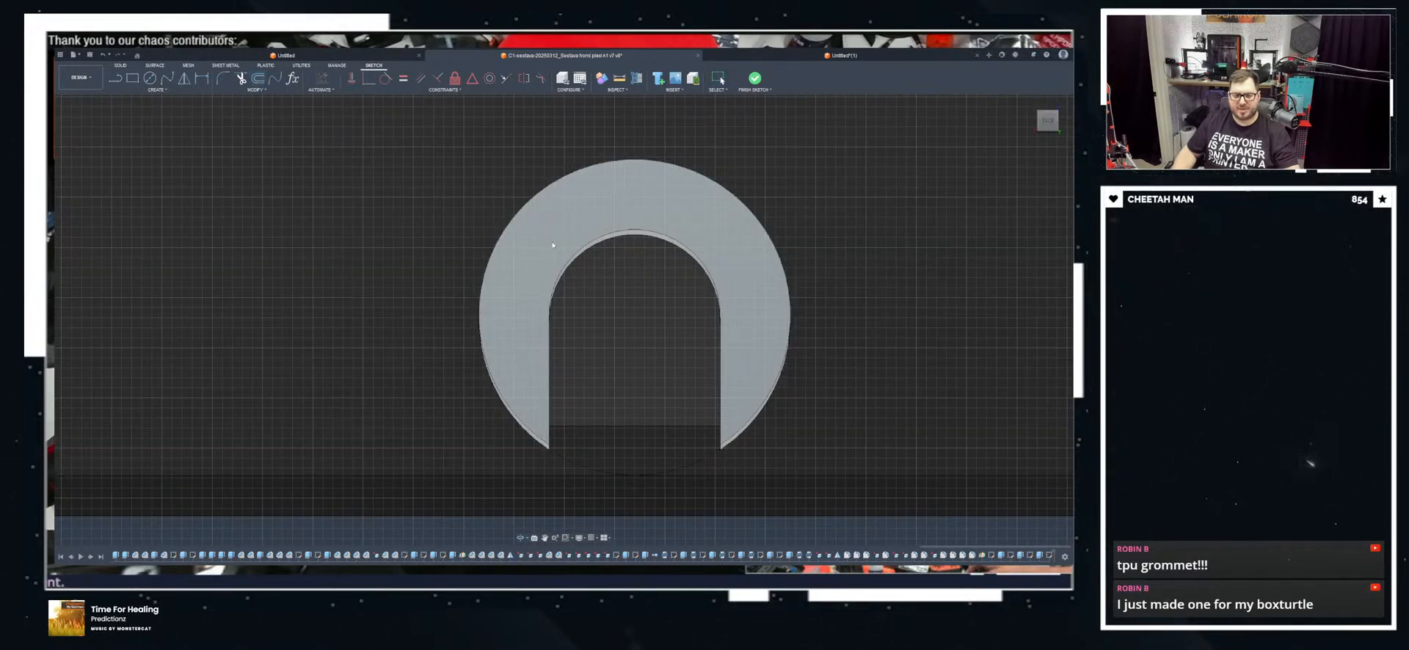
# Step: Try to offset the outline of the horseshoe ring's face in the sketch, and undo the attempt
pyautogui.click(552, 245)
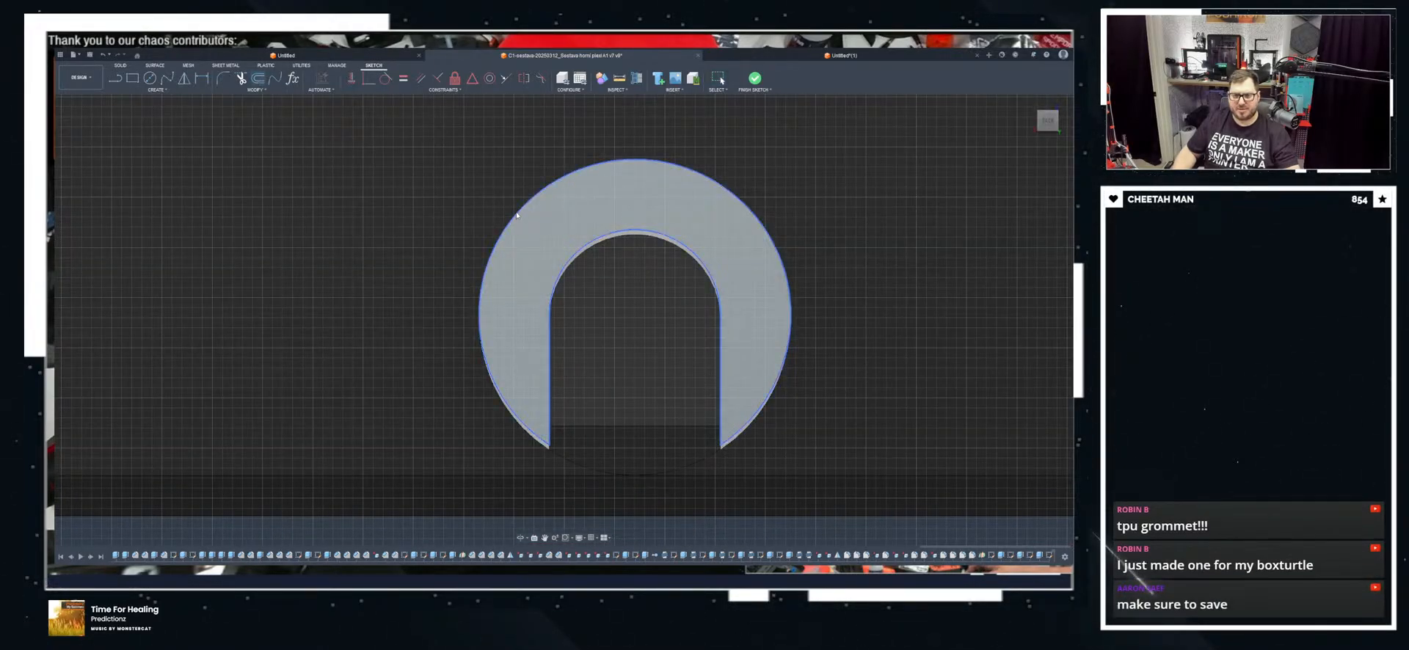
pyautogui.click(915, 202)
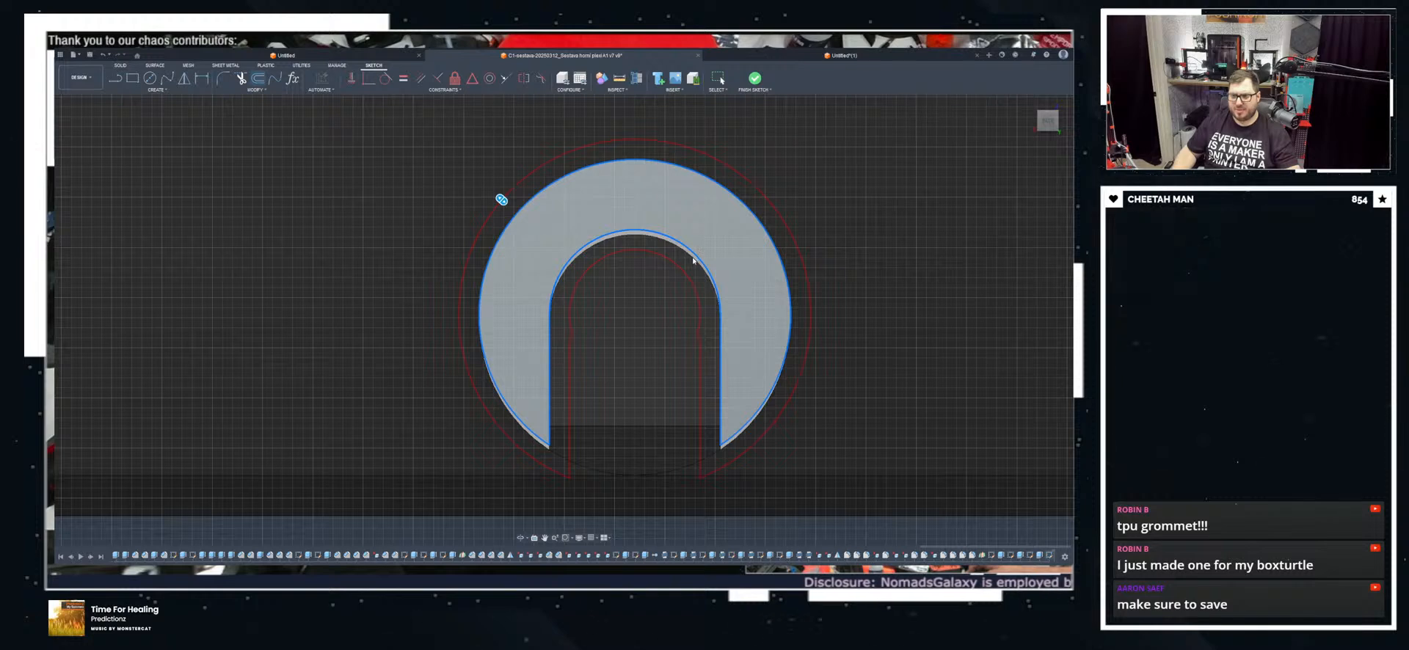
pyautogui.scroll(4, 693, 255)
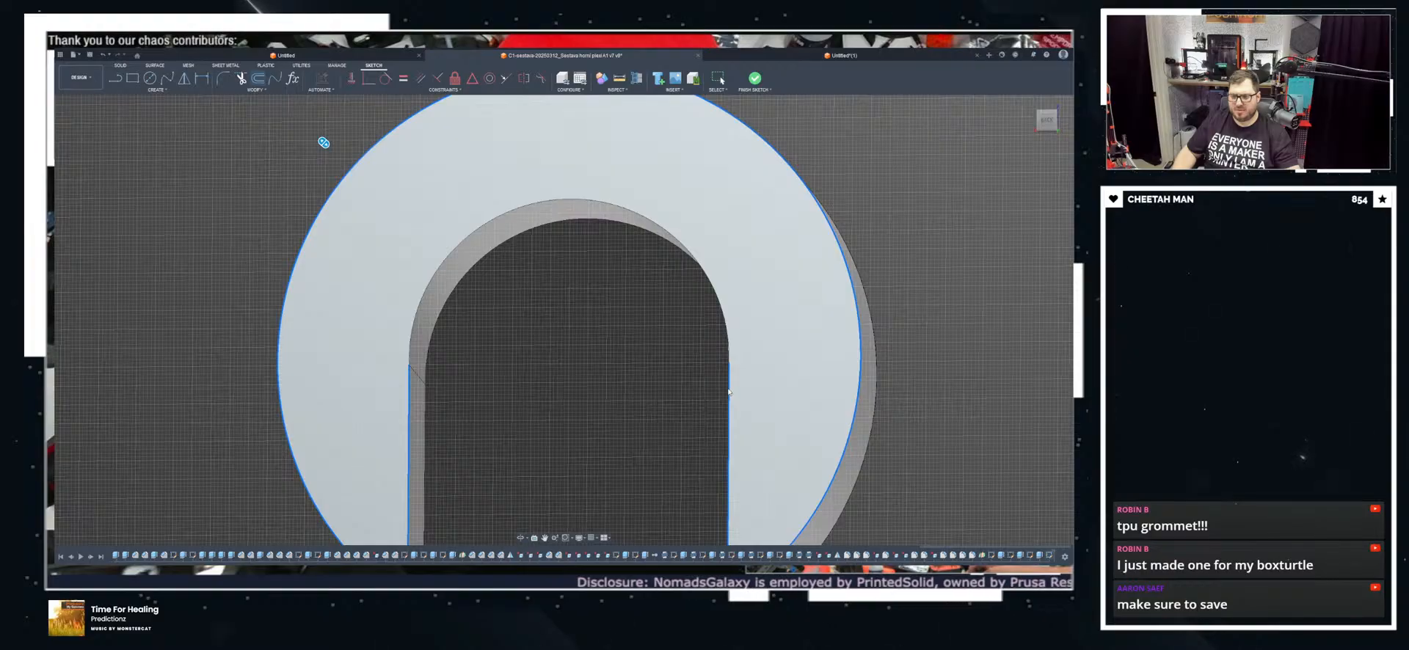
pyautogui.keyDown('shift'); pyautogui.moveTo(732, 394); pyautogui.dragTo(735, 401, button='middle'); pyautogui.keyUp('shift')
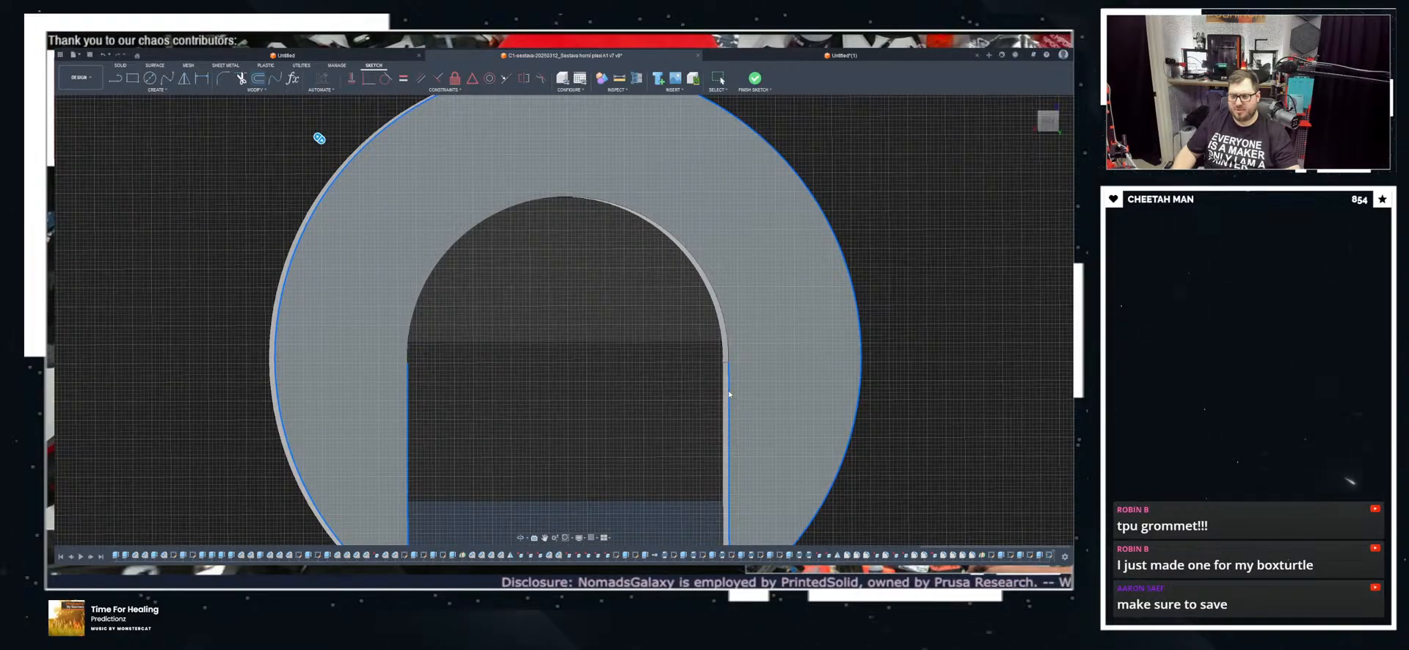
pyautogui.scroll(-2, 498, 264)
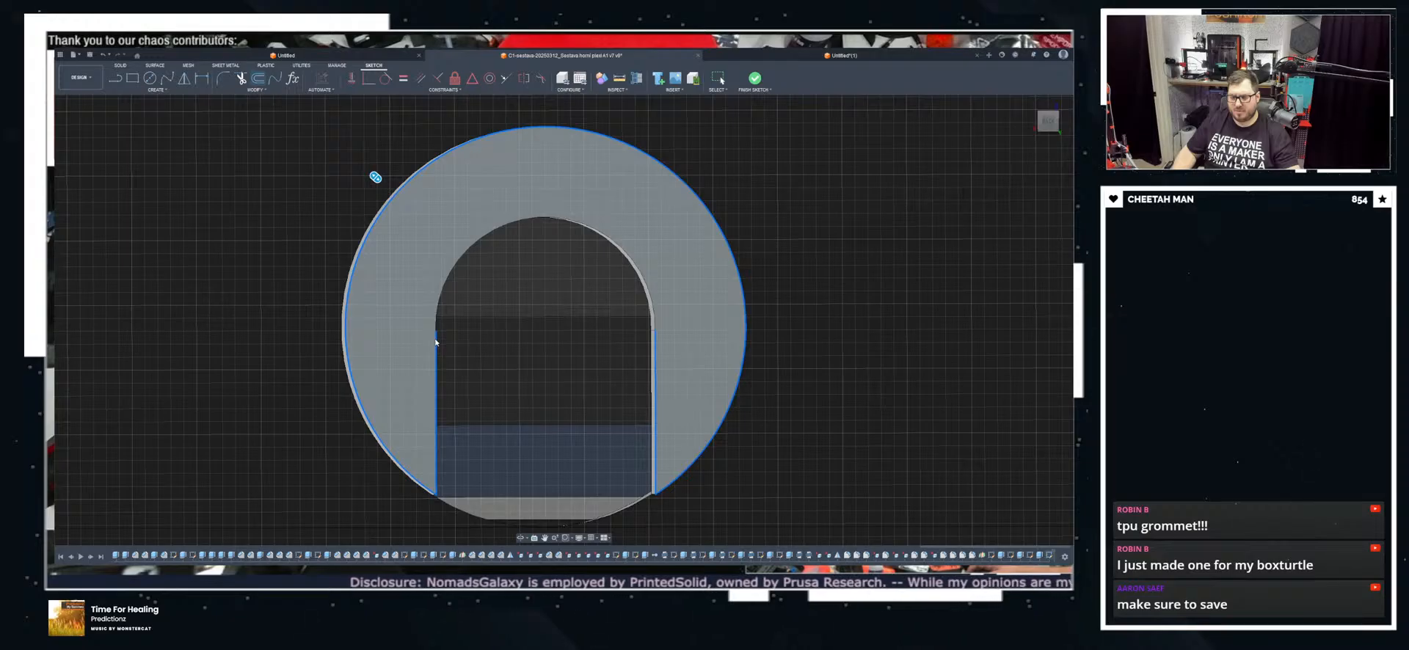
pyautogui.hotkey('ctrl', 'z')
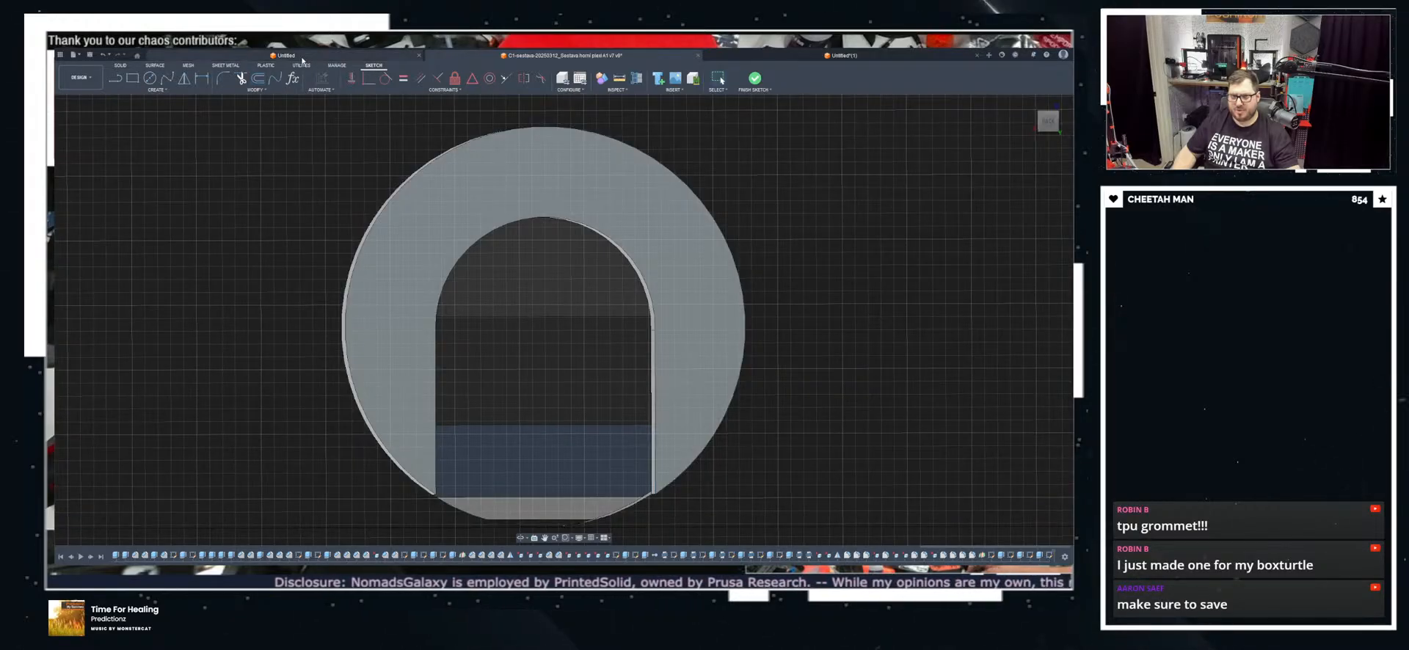
# Step: Offset only the outer arc of the horseshoe ring's face outward in the sketch to outline a wider flange
pyautogui.click(407, 183)
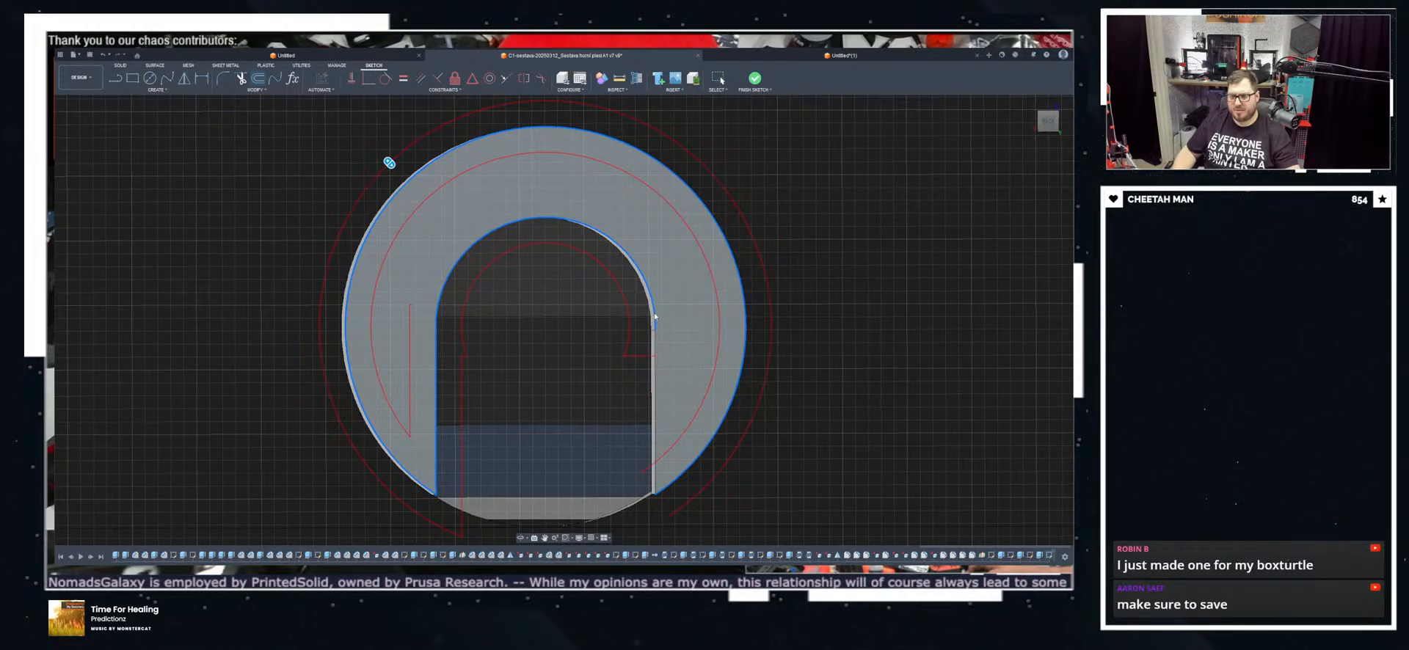
pyautogui.press('Escape')
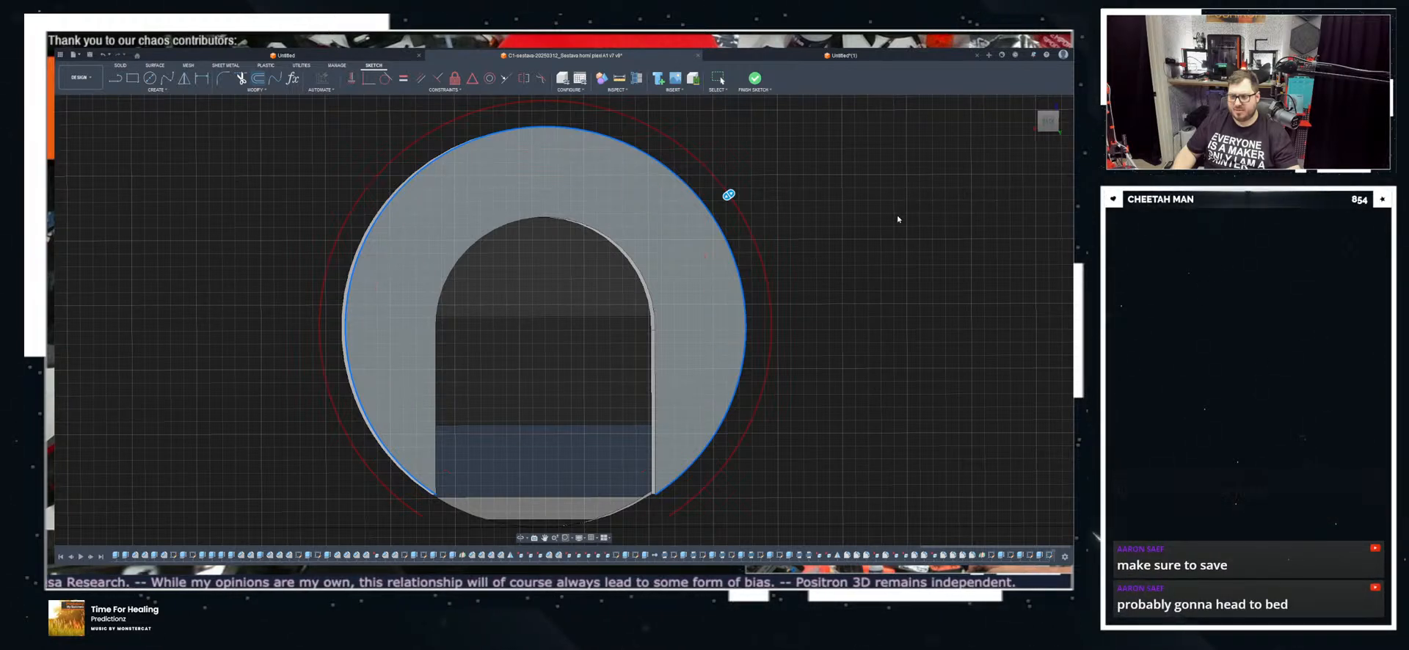
pyautogui.scroll(3, 747, 199)
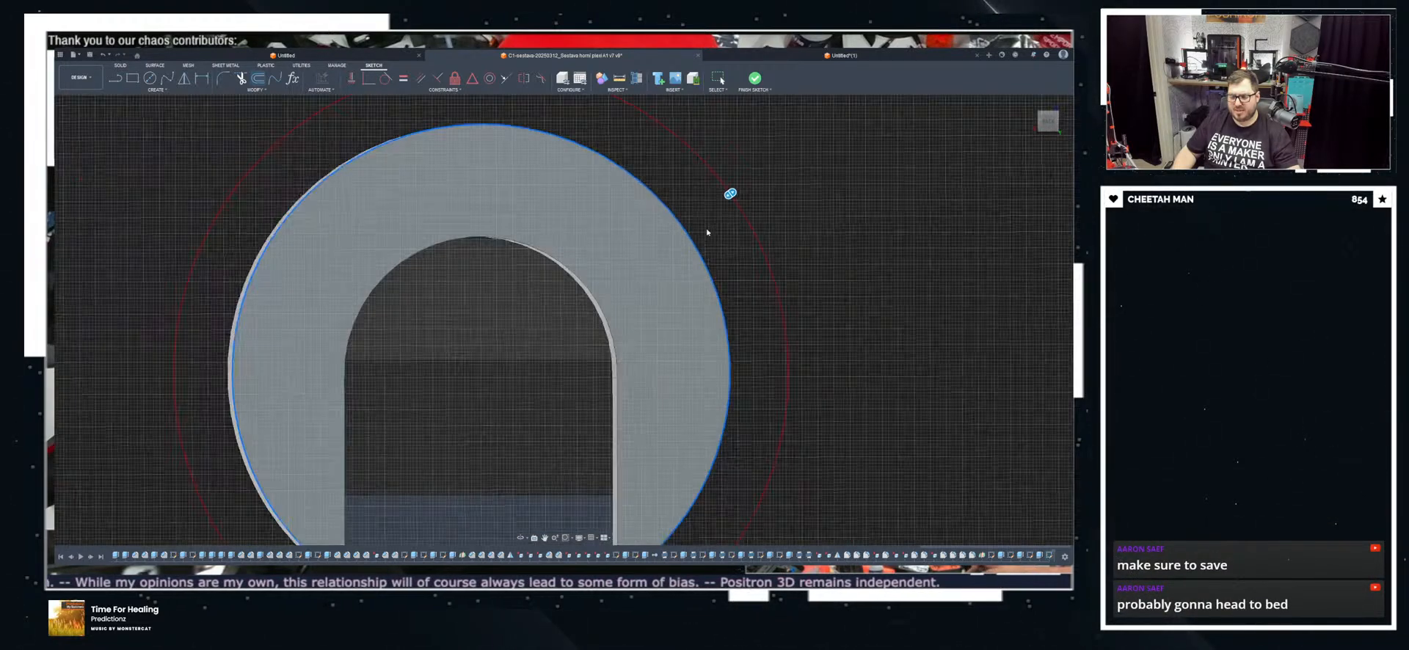
pyautogui.scroll(-5, 734, 183)
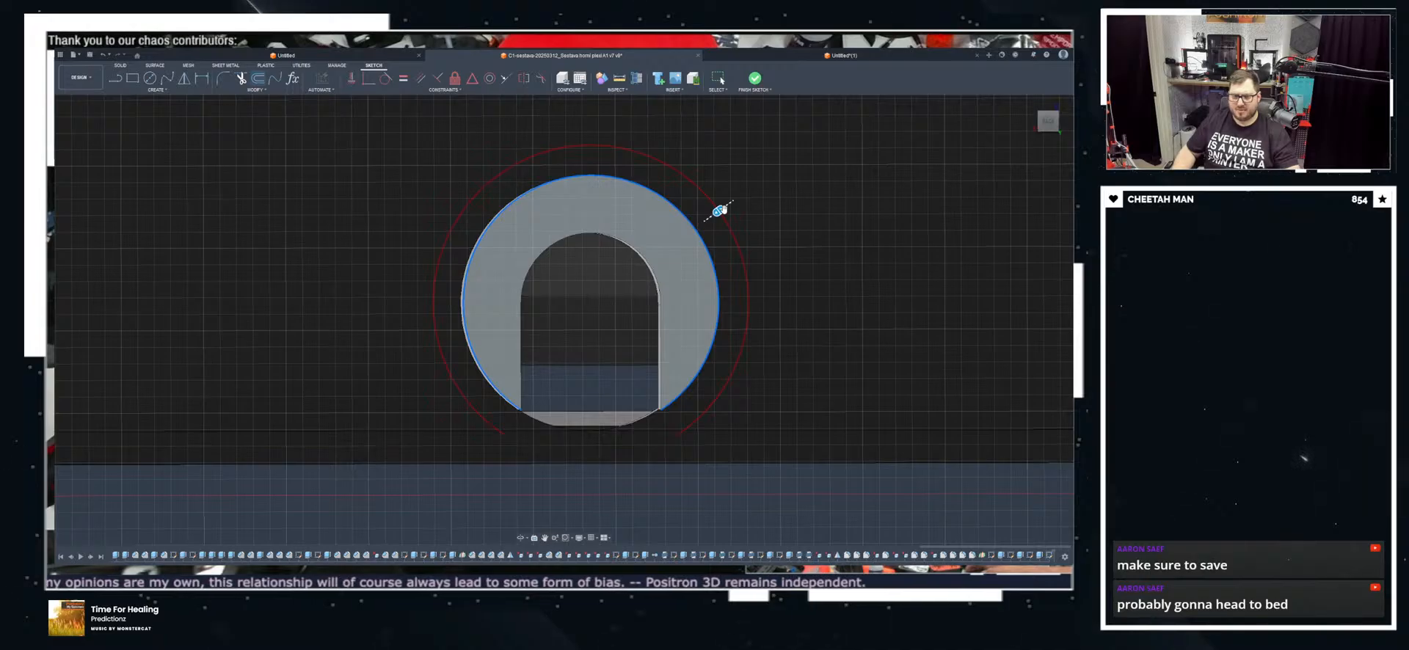
pyautogui.click(721, 210)
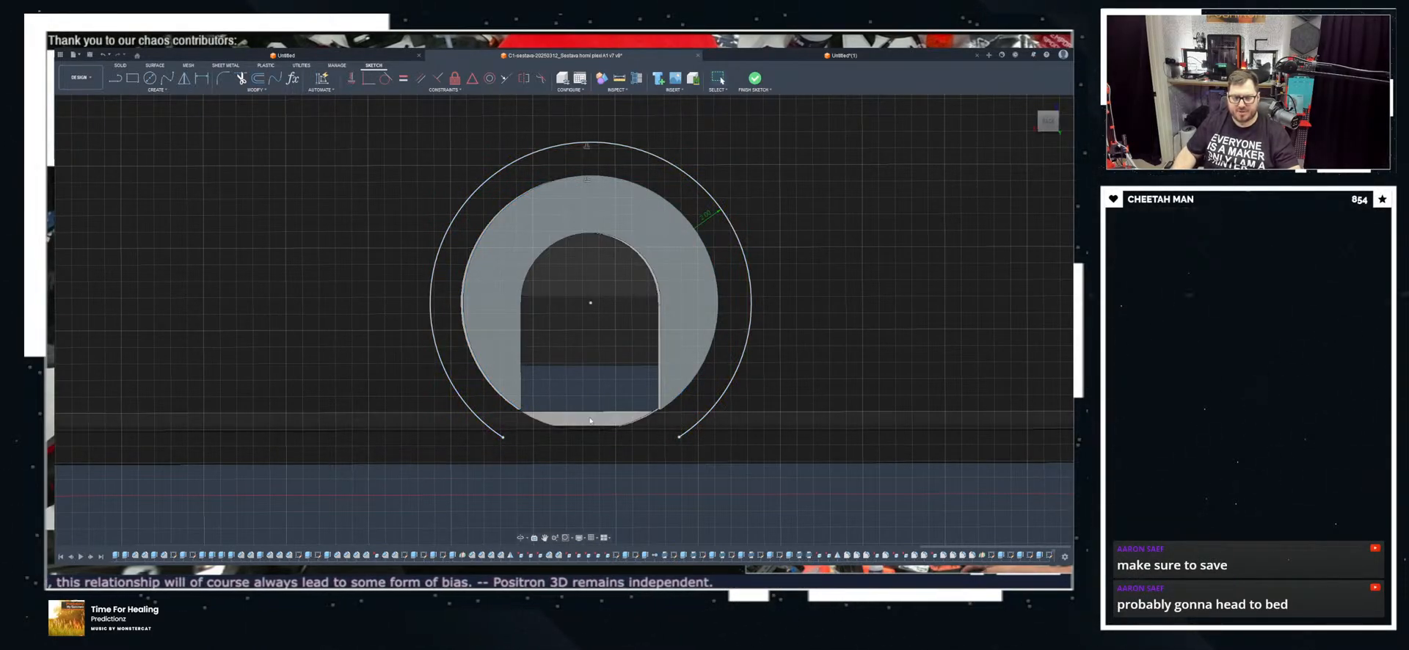
# Step: Connect both ends of the offset arc to the ring's lower corners with straight lines and finish the sketch
pyautogui.scroll(3, 571, 409)
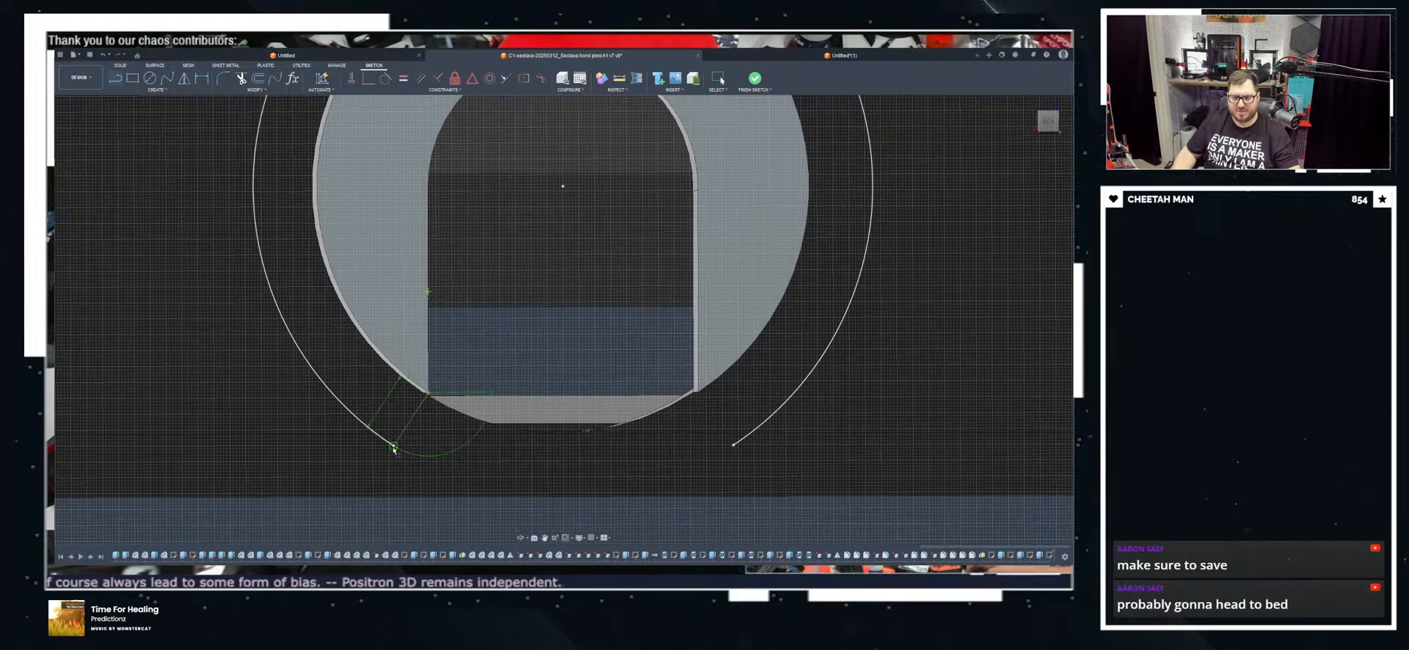
pyautogui.click(697, 391)
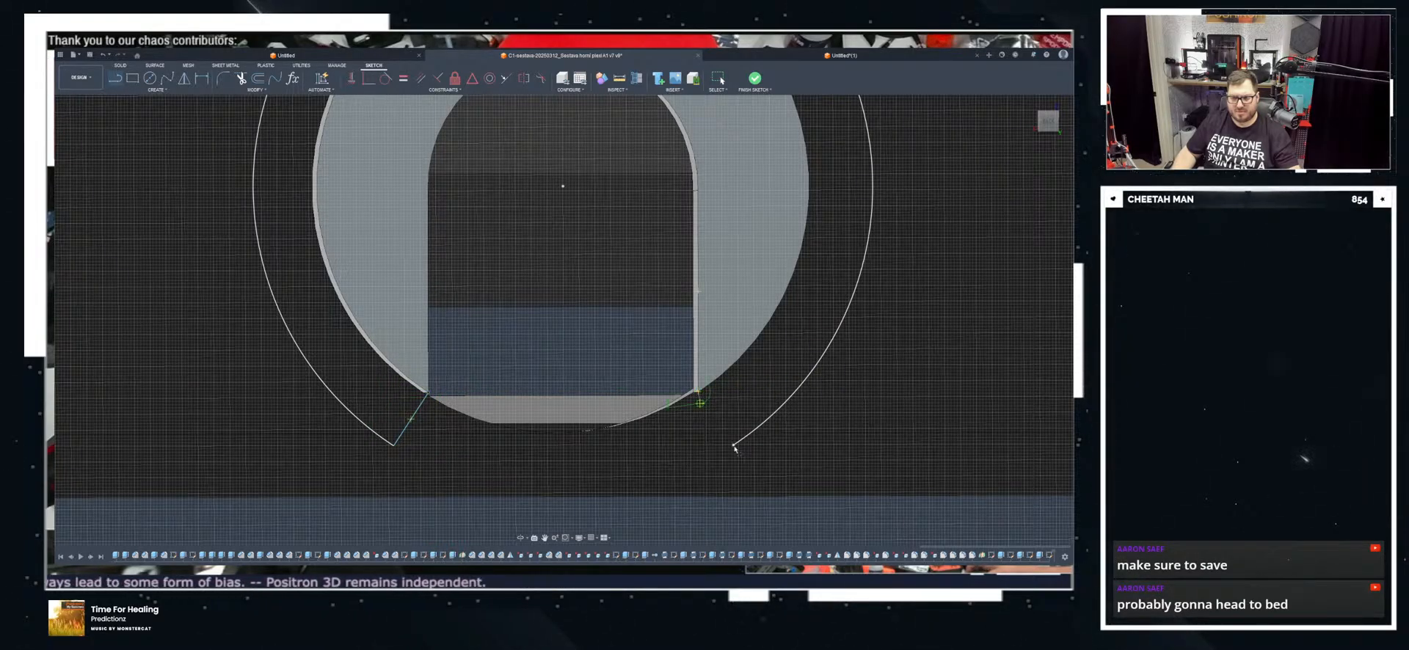
pyautogui.click(734, 447)
pyautogui.scroll(-3, 736, 318)
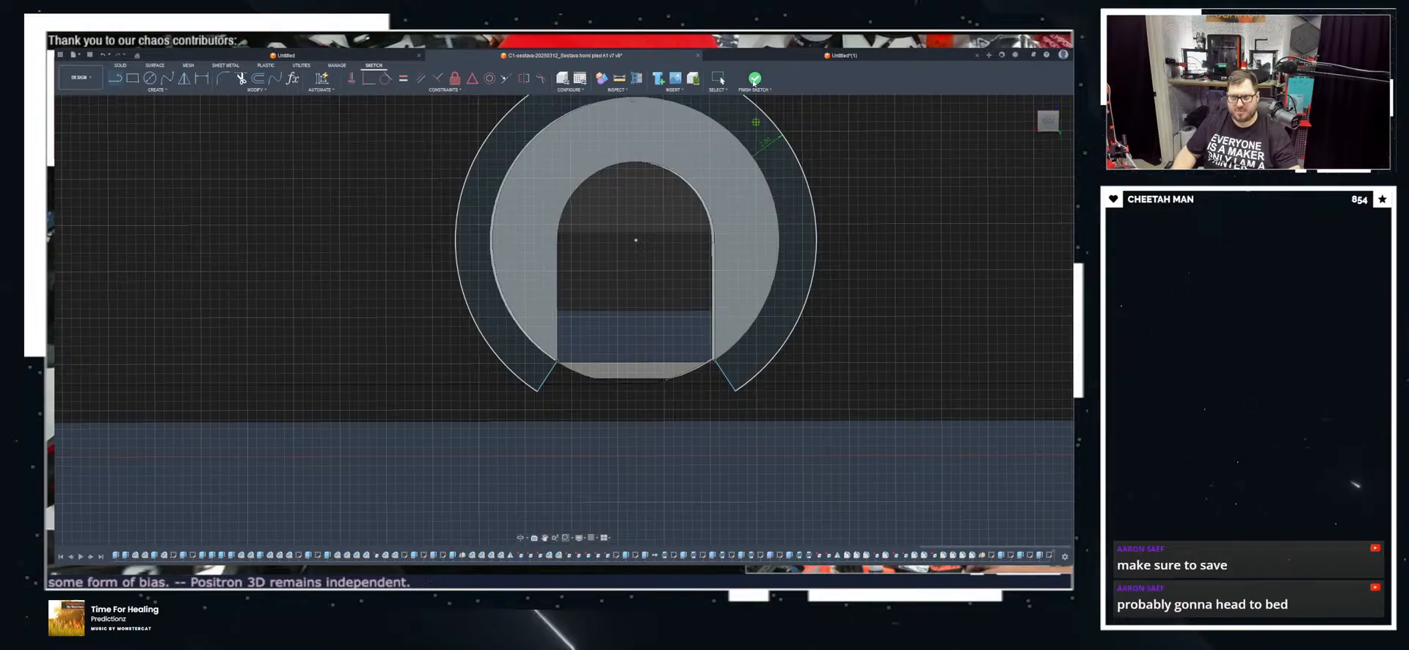
pyautogui.click(755, 78)
# Step: Extrude the ring face and the surrounding offset band away from the cover into a thin horseshoe flange
pyautogui.keyDown('ctrl'); pyautogui.click(731, 135); pyautogui.keyUp('ctrl')
pyautogui.keyDown('shift'); pyautogui.moveTo(730, 135); pyautogui.dragTo(411, 125, button='middle'); pyautogui.keyUp('shift')
pyautogui.click(134, 78)
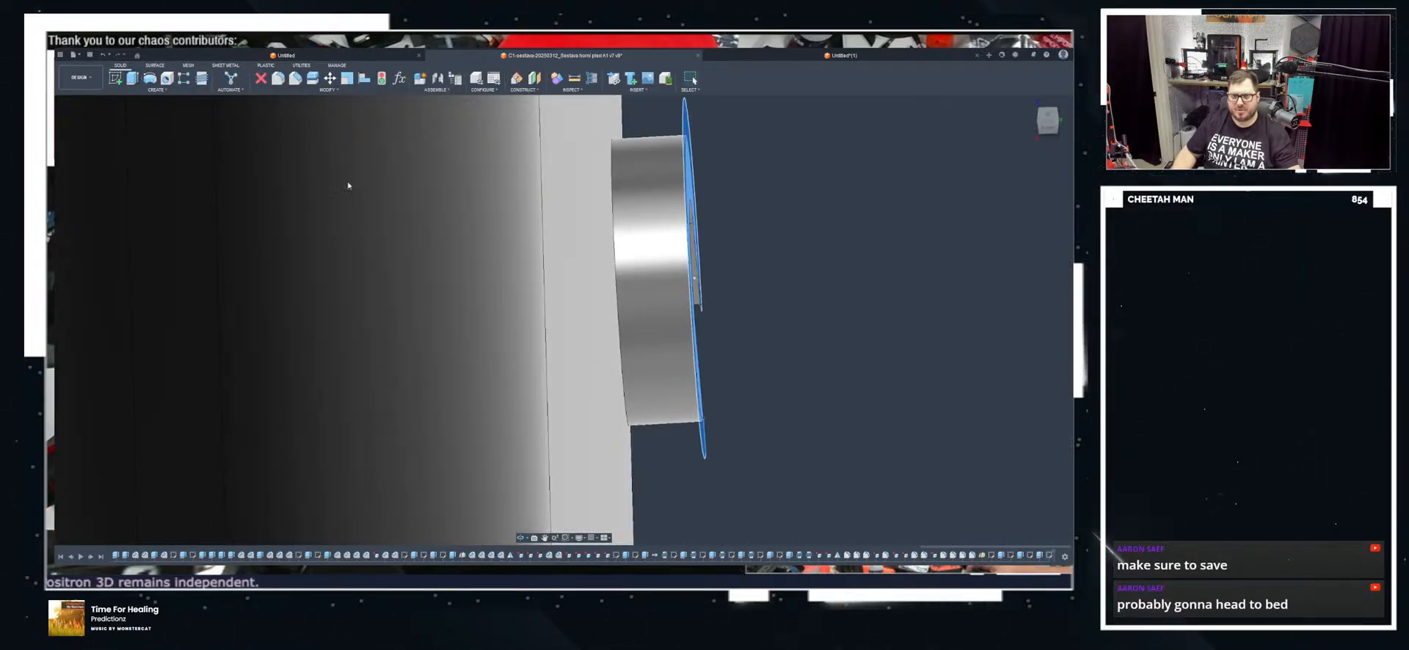
pyautogui.moveTo(693, 178); pyautogui.dragTo(731, 175)
pyautogui.keyDown('shift'); pyautogui.moveTo(732, 176); pyautogui.dragTo(743, 218, button='middle'); pyautogui.keyUp('shift')
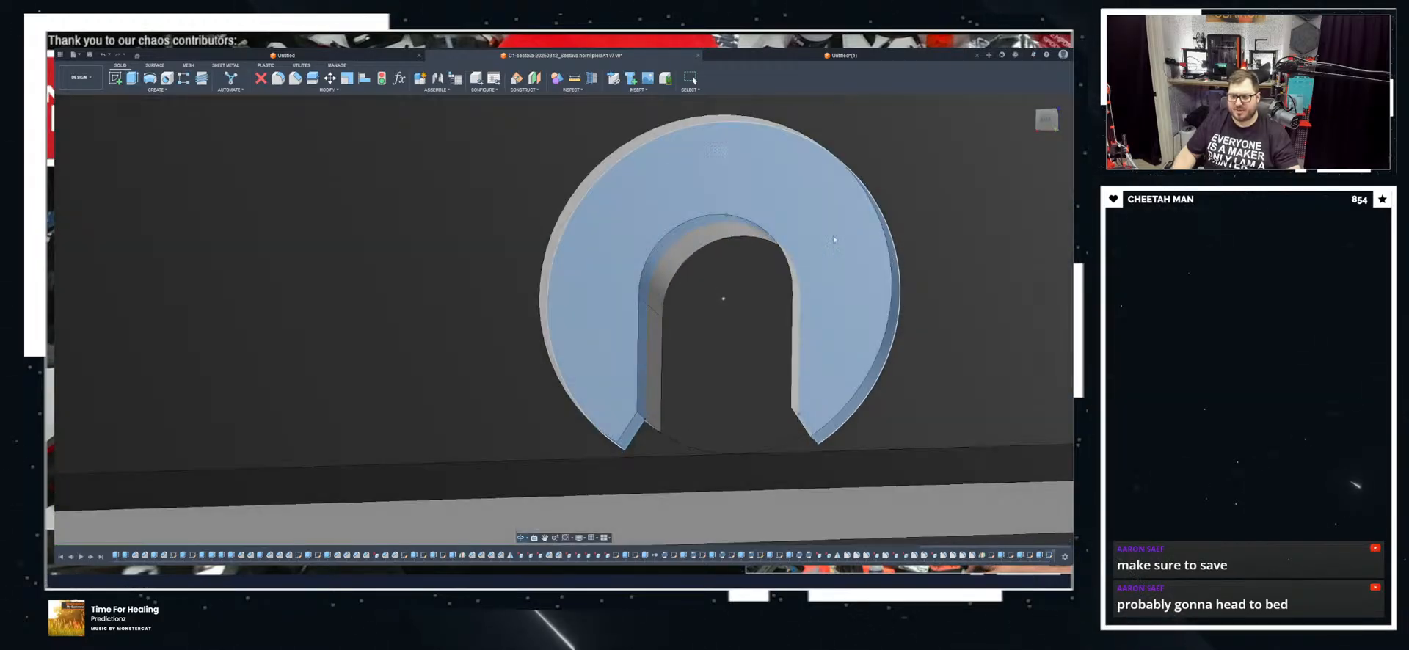
pyautogui.click(1029, 266)
# Step: Fillet the edges where the horseshoe opening meets the flange ends, and round the flange's outer end corners
pyautogui.keyDown('shift'); pyautogui.moveTo(770, 486); pyautogui.dragTo(774, 433, button='middle'); pyautogui.keyUp('shift')
pyautogui.scroll(4, 871, 370)
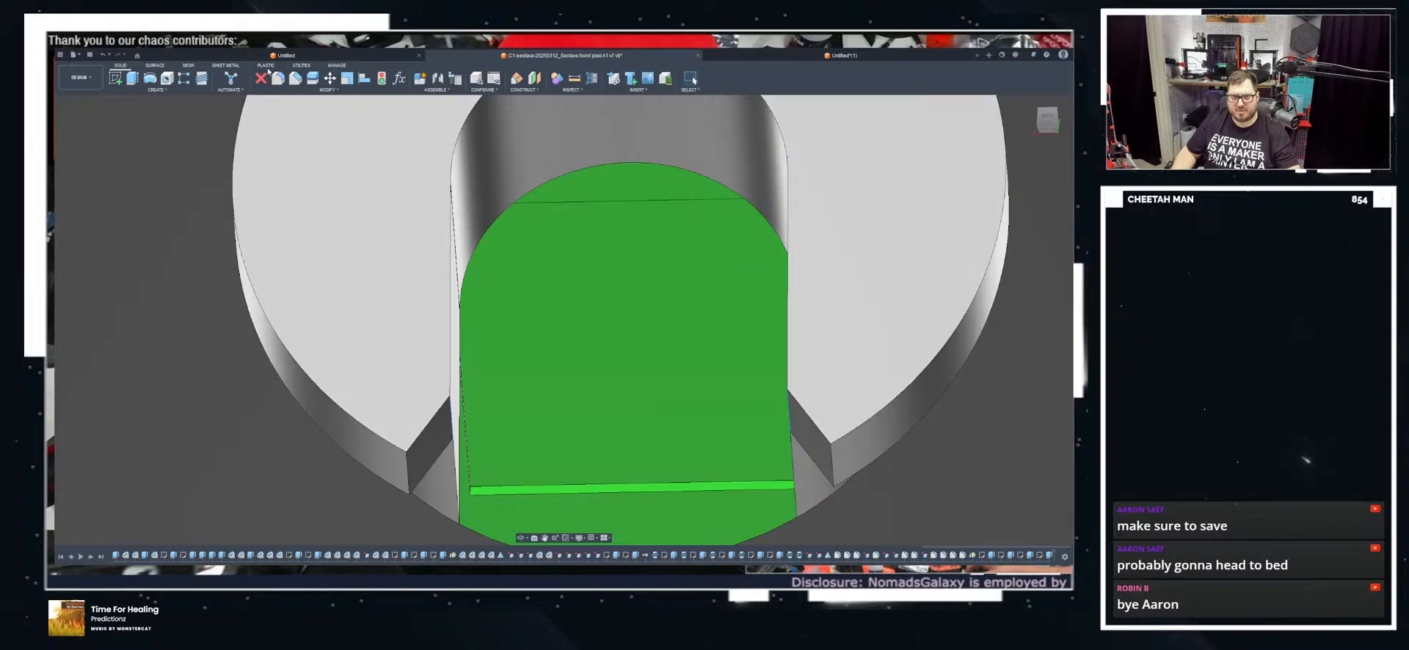
pyautogui.moveTo(461, 422); pyautogui.dragTo(453, 412)
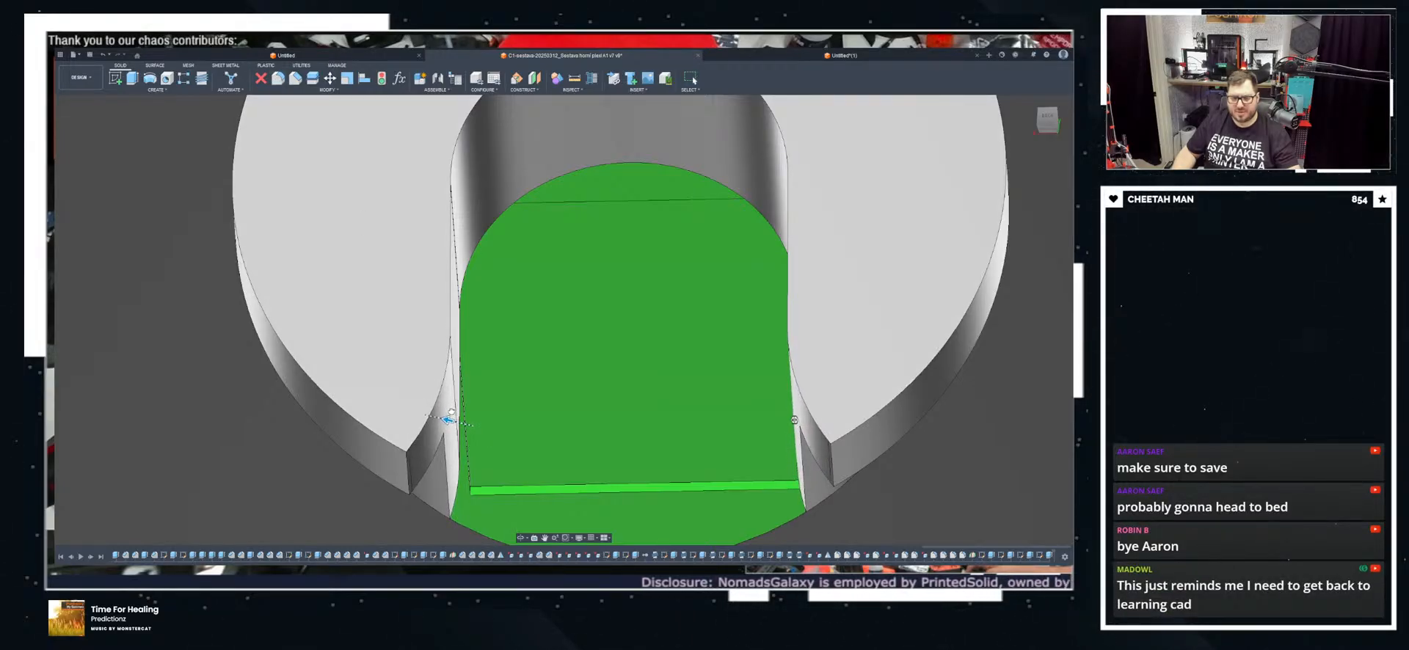
pyautogui.click(1026, 292)
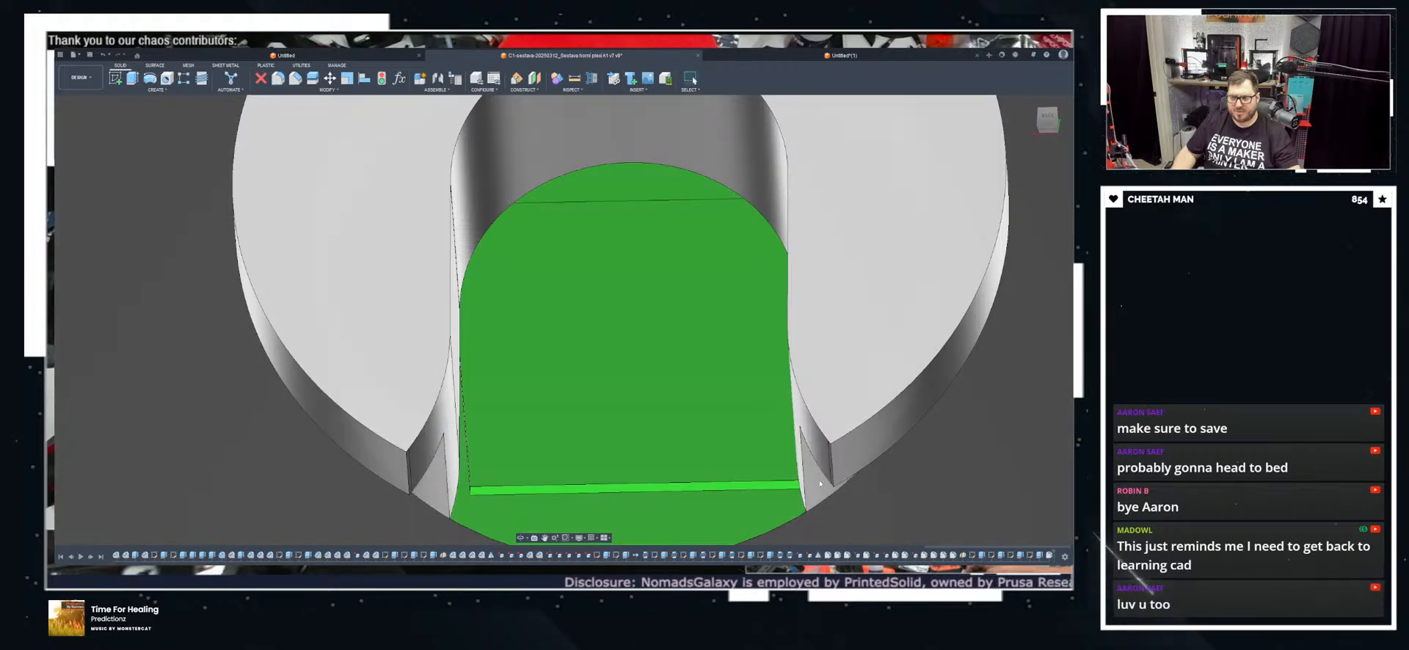
pyautogui.click(409, 483)
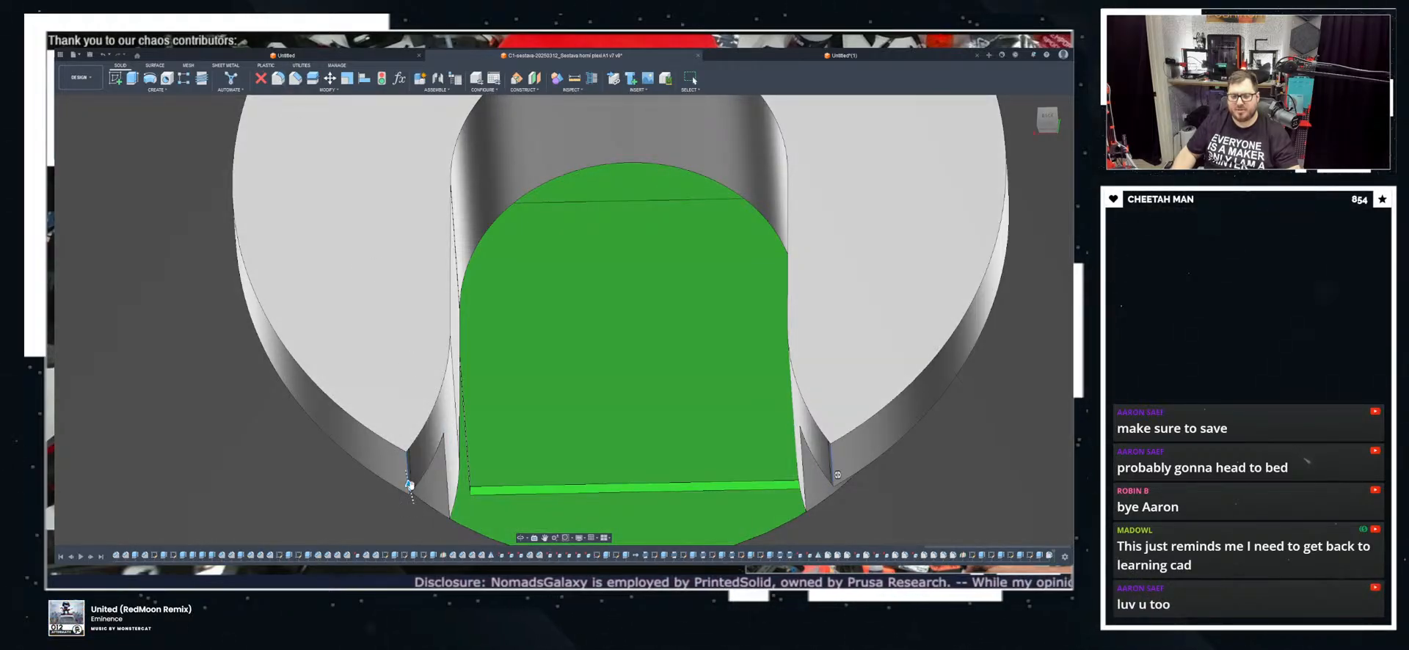
pyautogui.moveTo(409, 478); pyautogui.dragTo(407, 466)
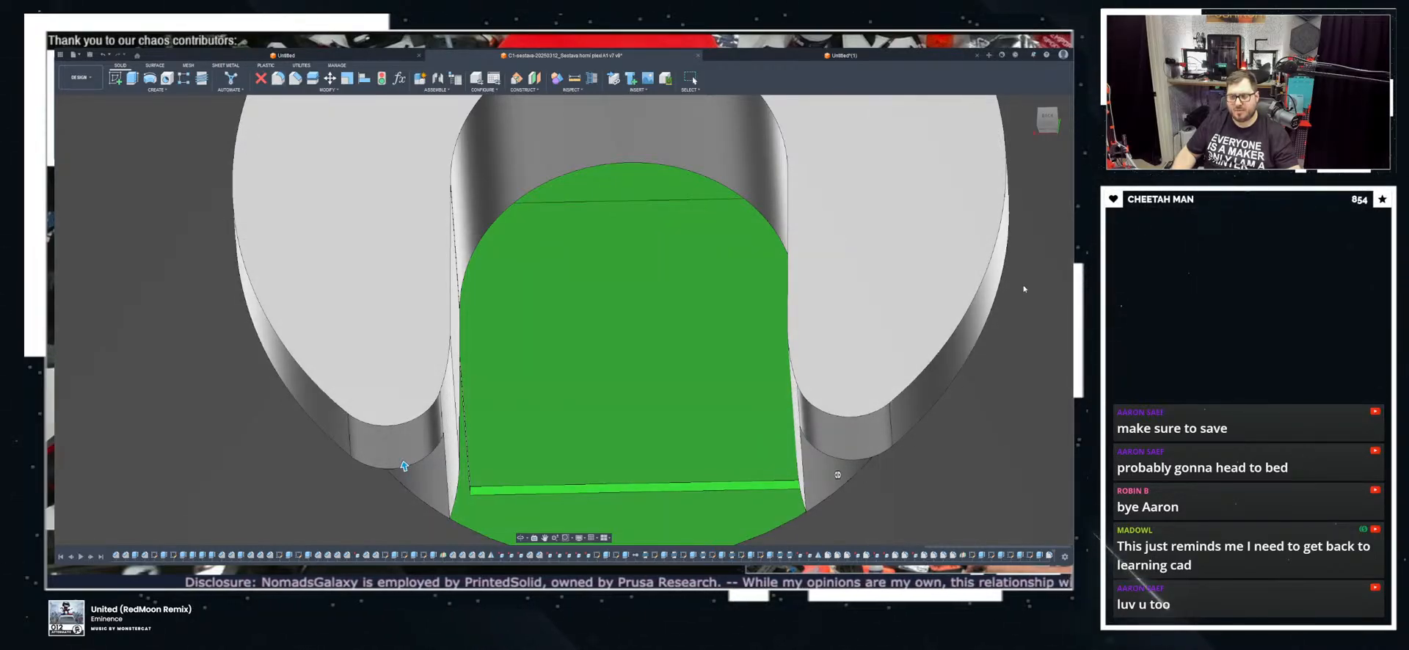
# Step: Examine the filleted grommet in the cover's cable hole from several angles and distances
pyautogui.scroll(-10, 780, 334)
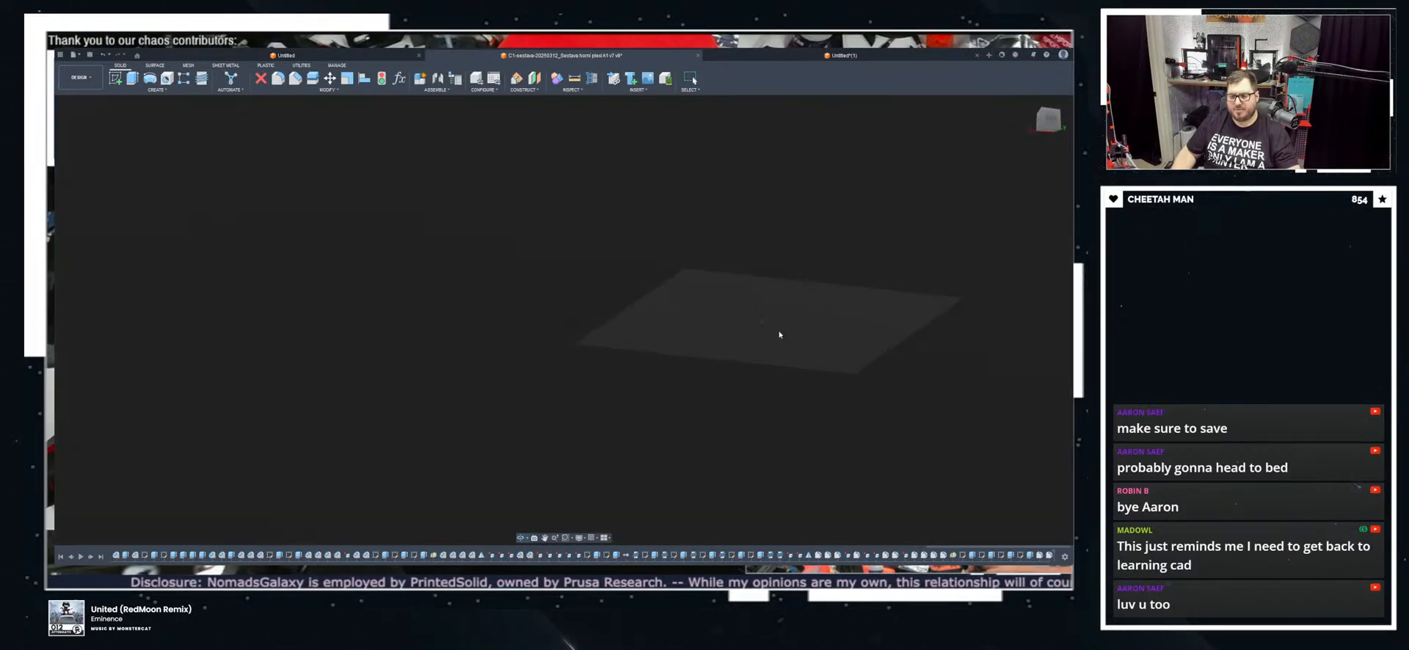
pyautogui.scroll(5, 572, 207)
pyautogui.scroll(-6, 571, 207)
pyautogui.keyDown('shift'); pyautogui.moveTo(843, 356); pyautogui.dragTo(991, 350, button='middle'); pyautogui.keyUp('shift')
pyautogui.keyDown('shift'); pyautogui.moveTo(808, 229); pyautogui.dragTo(764, 382, button='middle'); pyautogui.keyUp('shift')
pyautogui.scroll(-4, 852, 406)
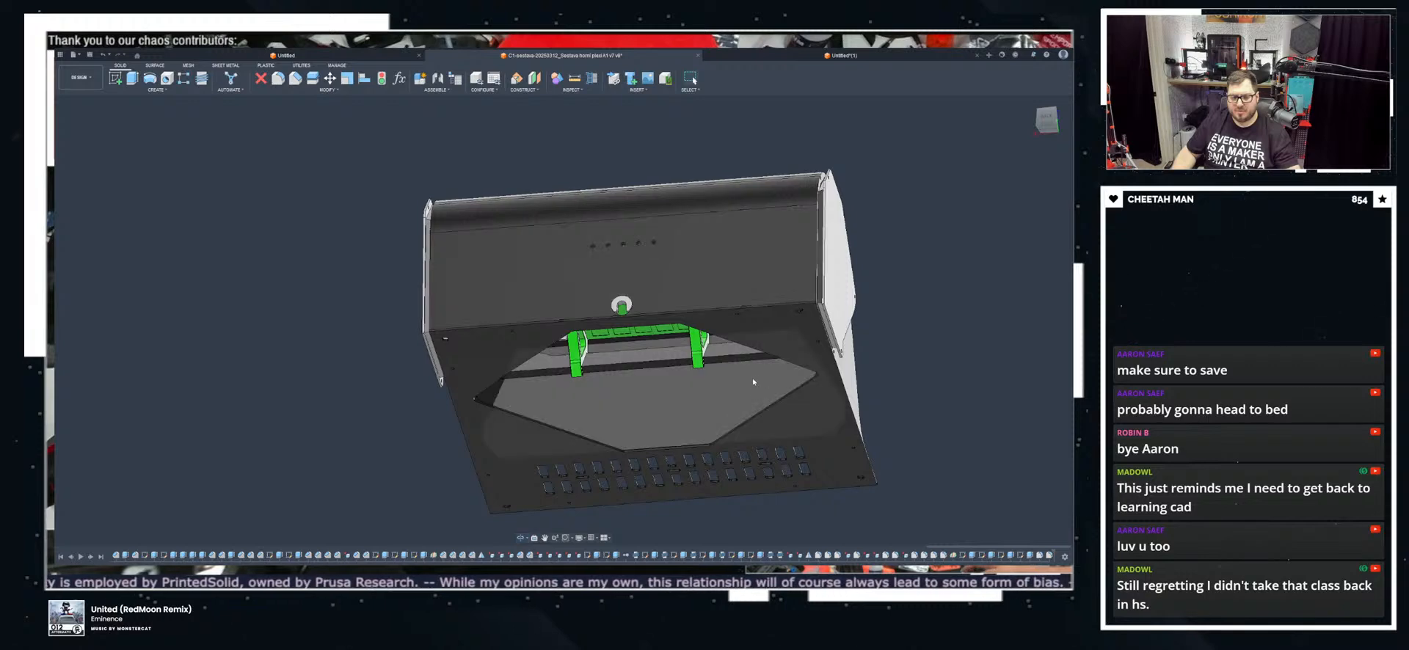
pyautogui.scroll(10, 698, 311)
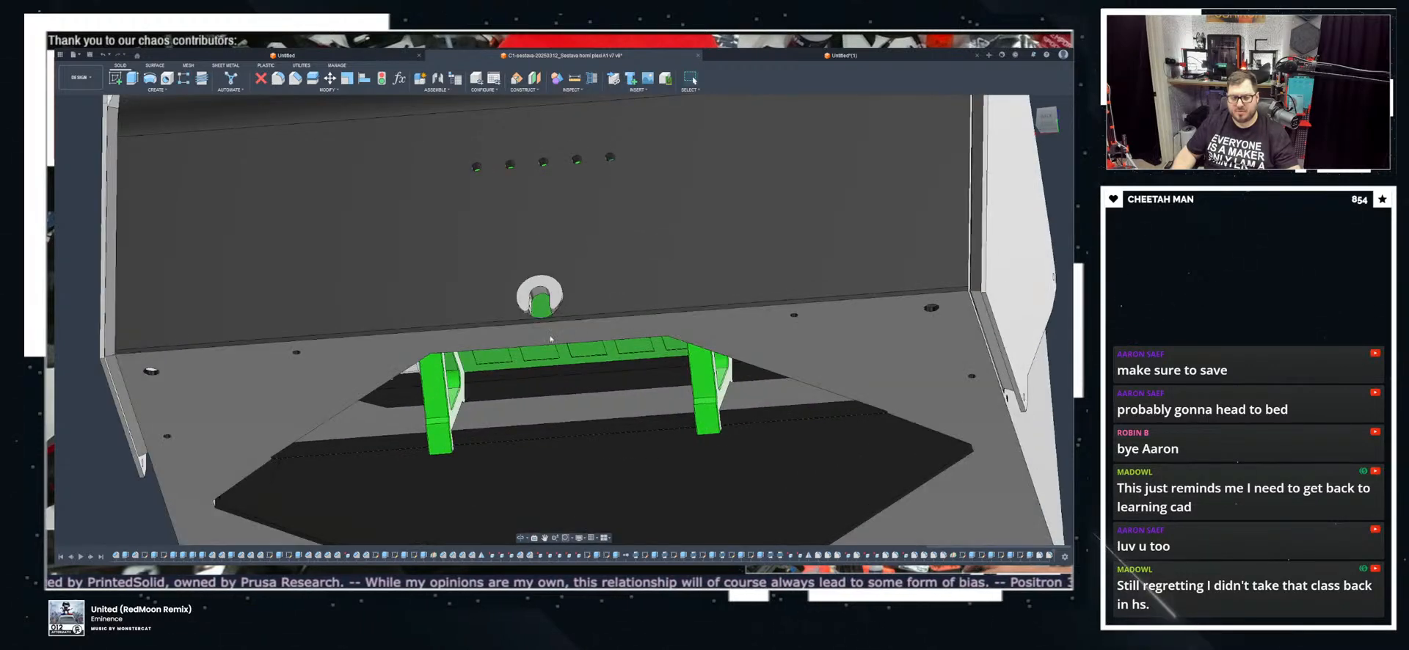
pyautogui.scroll(2, 513, 284)
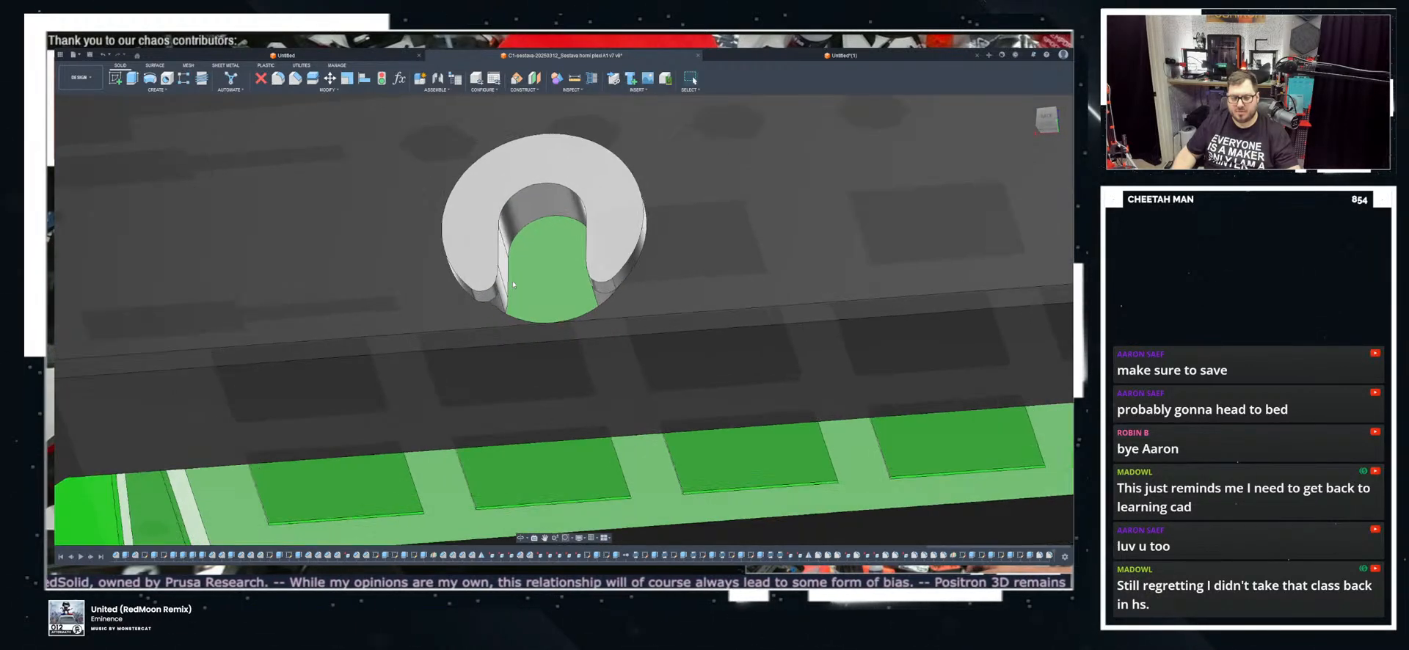
pyautogui.keyDown('shift'); pyautogui.moveTo(517, 292); pyautogui.dragTo(547, 293, button='middle'); pyautogui.keyUp('shift')
pyautogui.scroll(-10, 548, 294)
pyautogui.moveTo(582, 341)
pyautogui.keyDown('shift'); pyautogui.mouseDown(button='middle')
pyautogui.moveTo(619, 356)
pyautogui.moveTo(638, 340)
pyautogui.moveTo(631, 320)
pyautogui.moveTo(523, 334)
pyautogui.moveTo(569, 346)
pyautogui.mouseUp(button='middle'); pyautogui.keyUp('shift')
pyautogui.scroll(4, 569, 347)
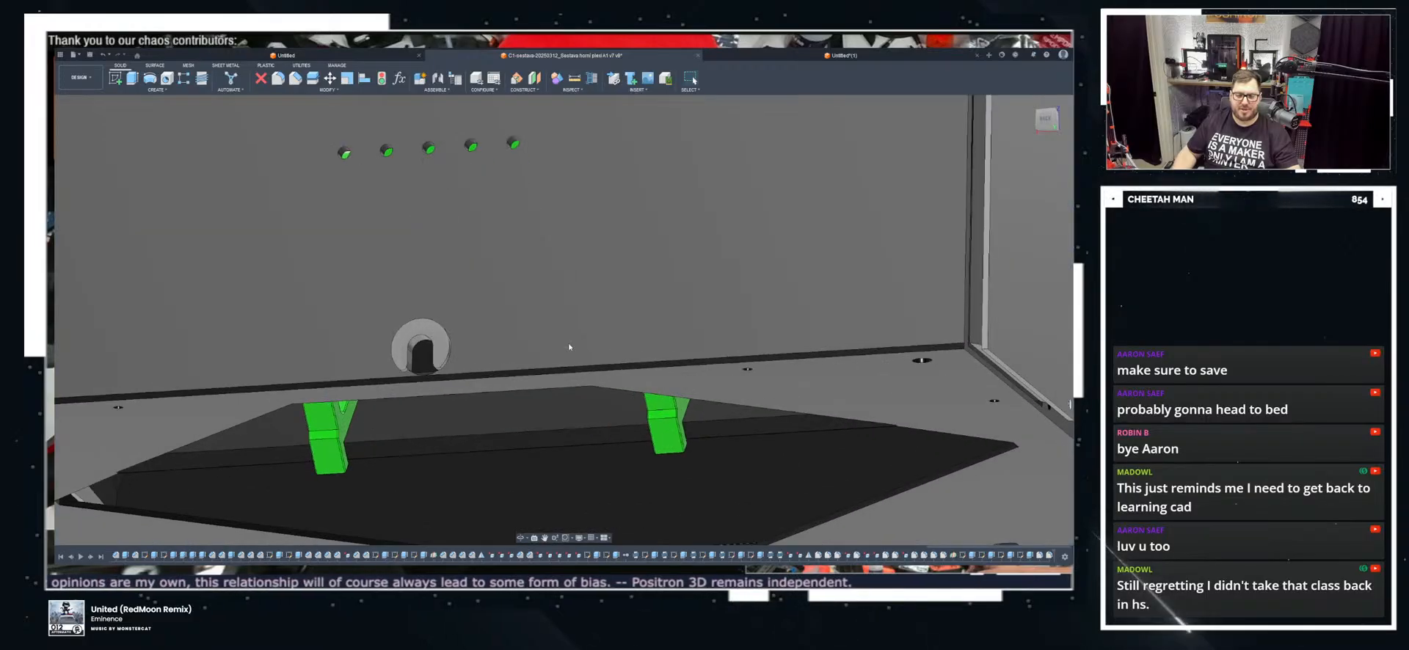
# Step: Examine how the side panel's angled corners line up with the cover's curved profile, face-on and at close range
pyautogui.scroll(-3, 557, 383)
pyautogui.keyDown('shift'); pyautogui.moveTo(550, 399); pyautogui.dragTo(490, 417, button='middle'); pyautogui.keyUp('shift')
pyautogui.scroll(3, 471, 351)
pyautogui.keyDown('shift'); pyautogui.moveTo(471, 351); pyautogui.dragTo(817, 204, button='middle'); pyautogui.keyUp('shift')
pyautogui.click(1050, 123)
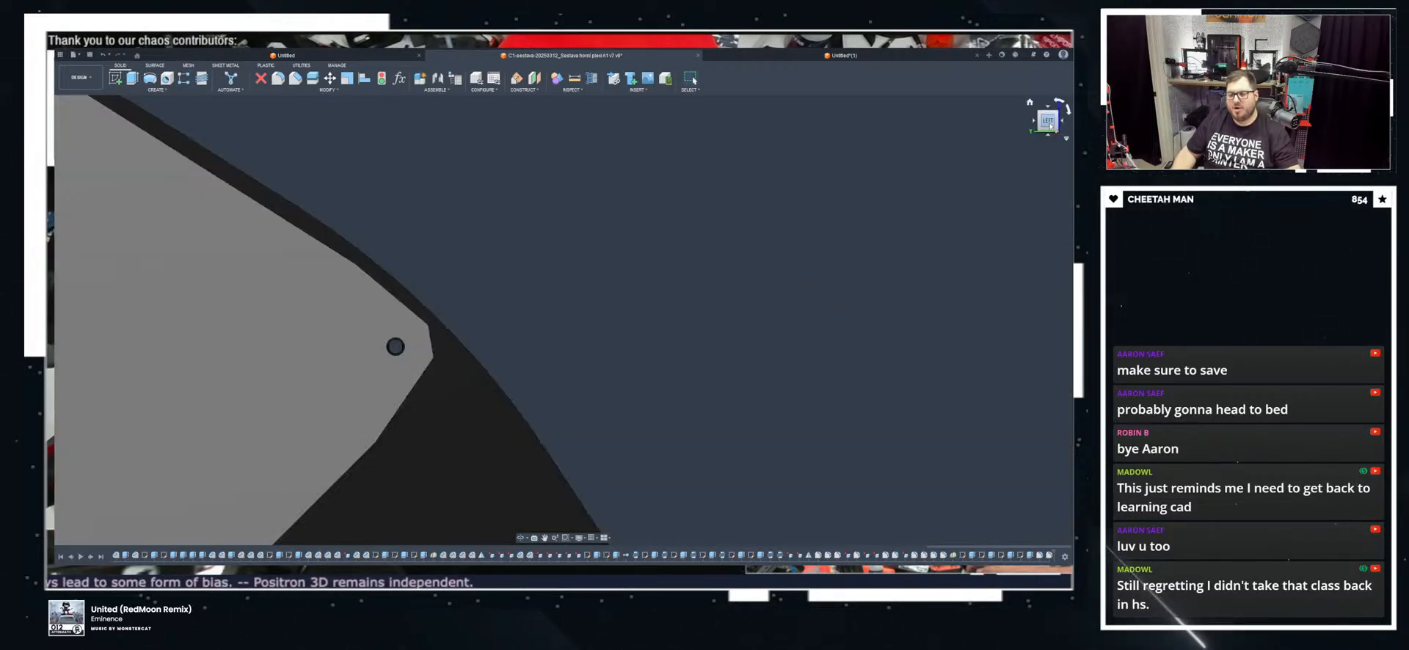
pyautogui.moveTo(326, 253); pyautogui.dragTo(629, 292, button='middle')
pyautogui.scroll(-4, 629, 292)
pyautogui.moveTo(449, 219); pyautogui.dragTo(610, 278, button='middle')
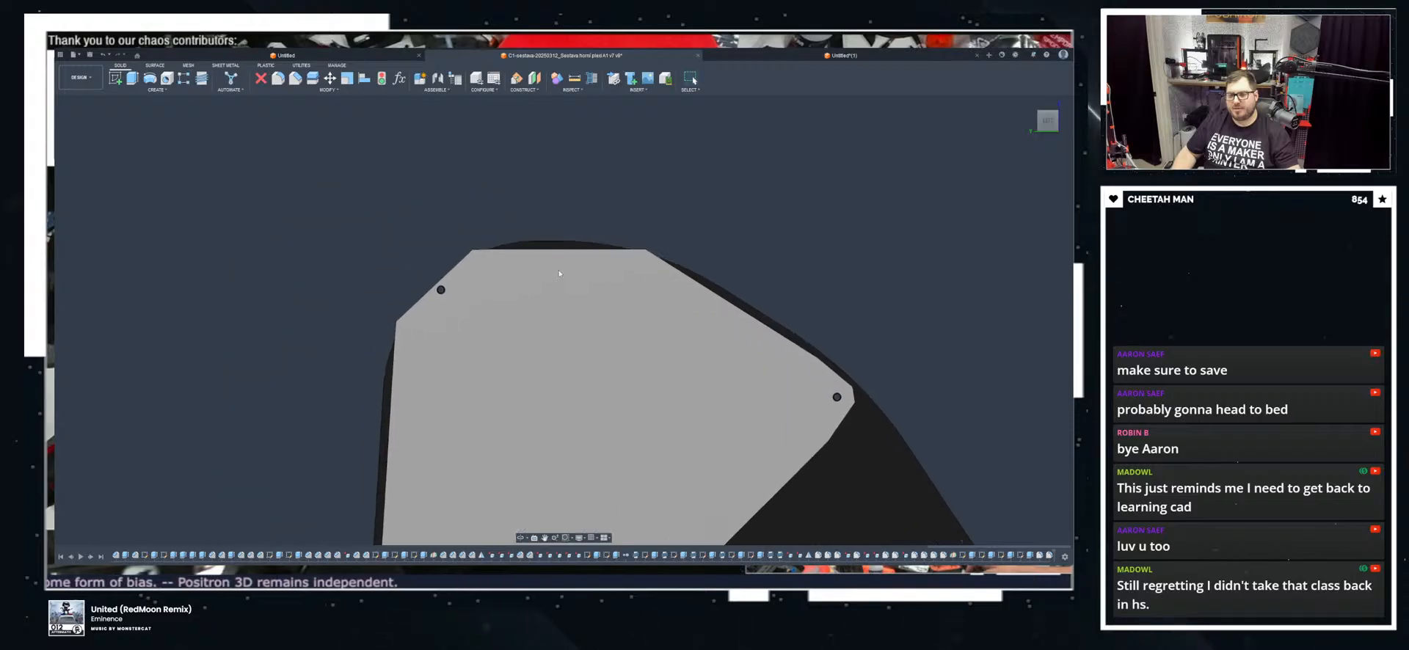
pyautogui.scroll(4, 409, 265)
pyautogui.keyDown('shift'); pyautogui.moveTo(695, 279); pyautogui.dragTo(708, 290, button='middle'); pyautogui.keyUp('shift')
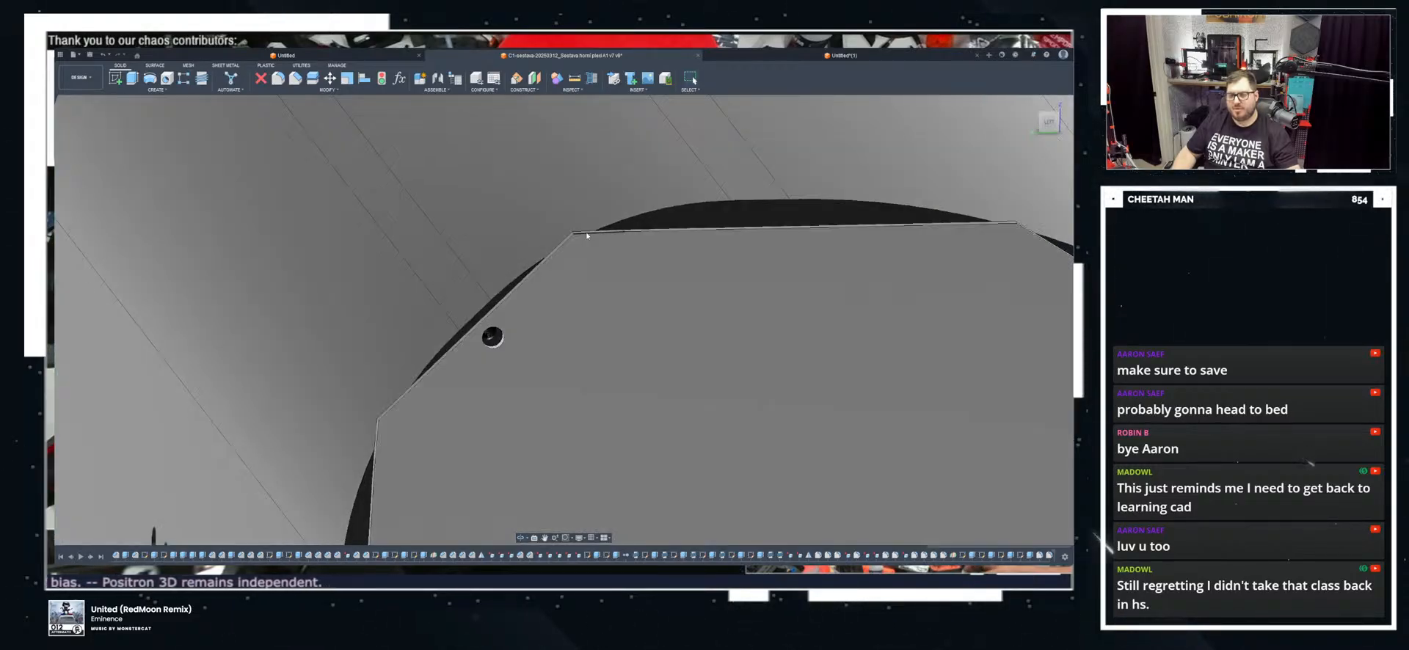
pyautogui.scroll(4, 609, 236)
pyautogui.keyDown('shift'); pyautogui.moveTo(567, 245); pyautogui.dragTo(535, 221, button='middle'); pyautogui.keyUp('shift')
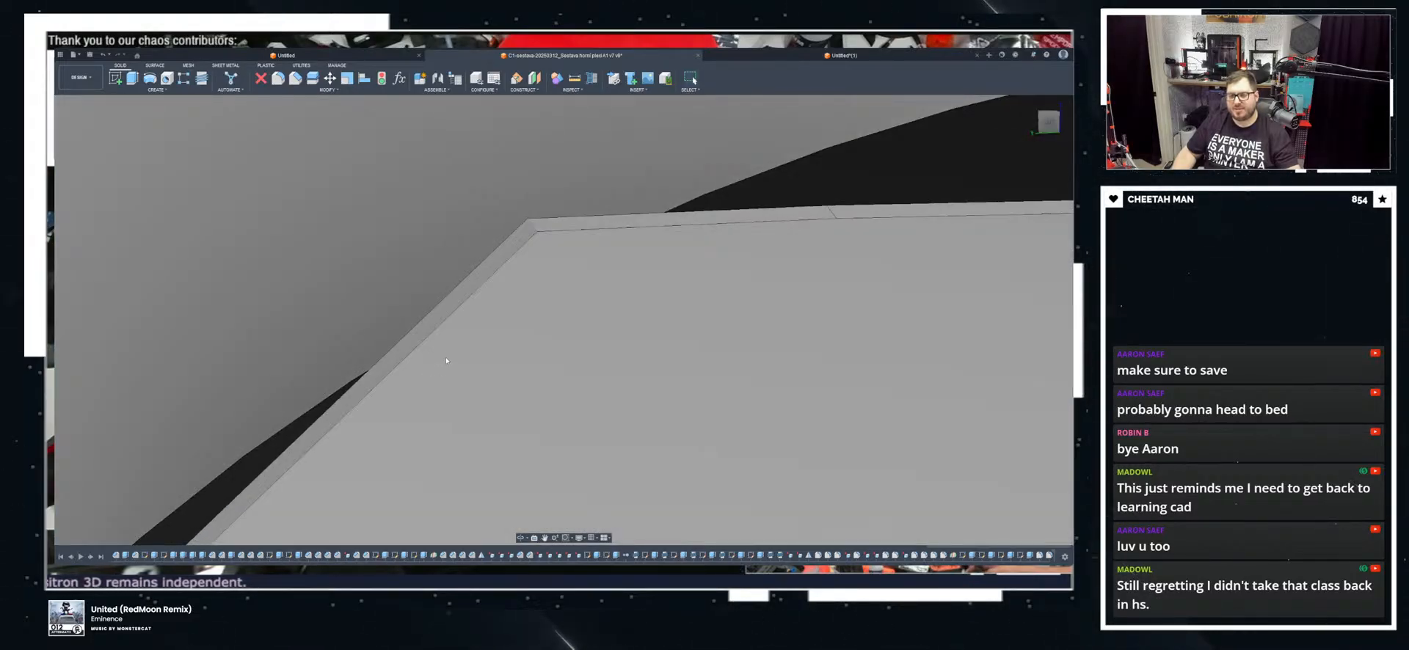
pyautogui.scroll(-8, 447, 361)
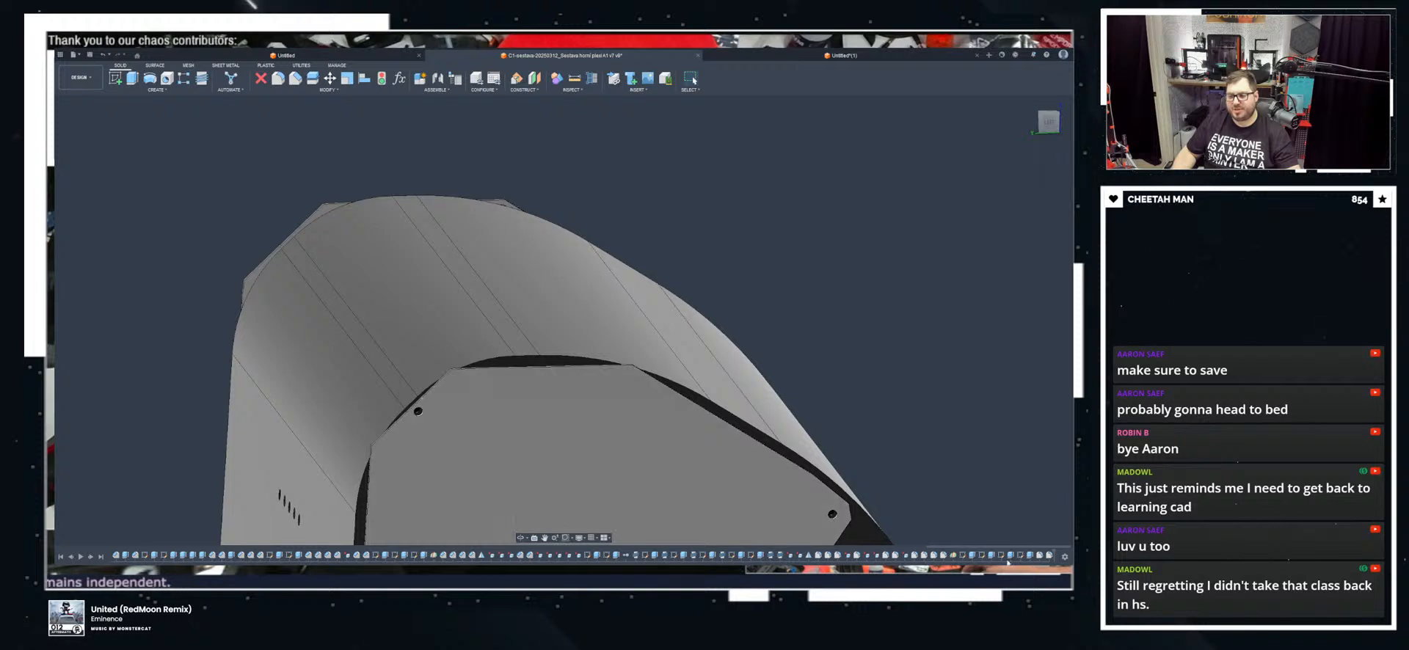
pyautogui.keyDown('shift'); pyautogui.moveTo(499, 433); pyautogui.dragTo(792, 490, button='middle'); pyautogui.keyUp('shift')
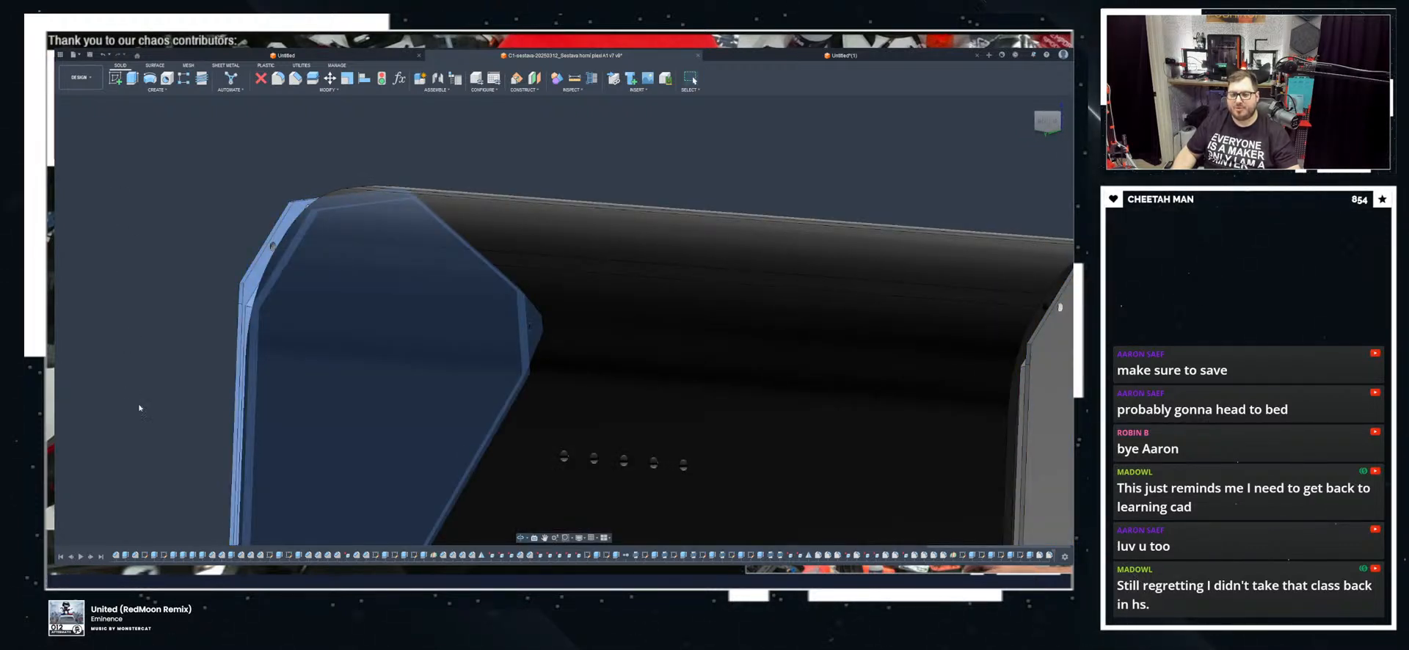
pyautogui.keyDown('shift'); pyautogui.moveTo(126, 368); pyautogui.dragTo(797, 309, button='middle'); pyautogui.keyUp('shift')
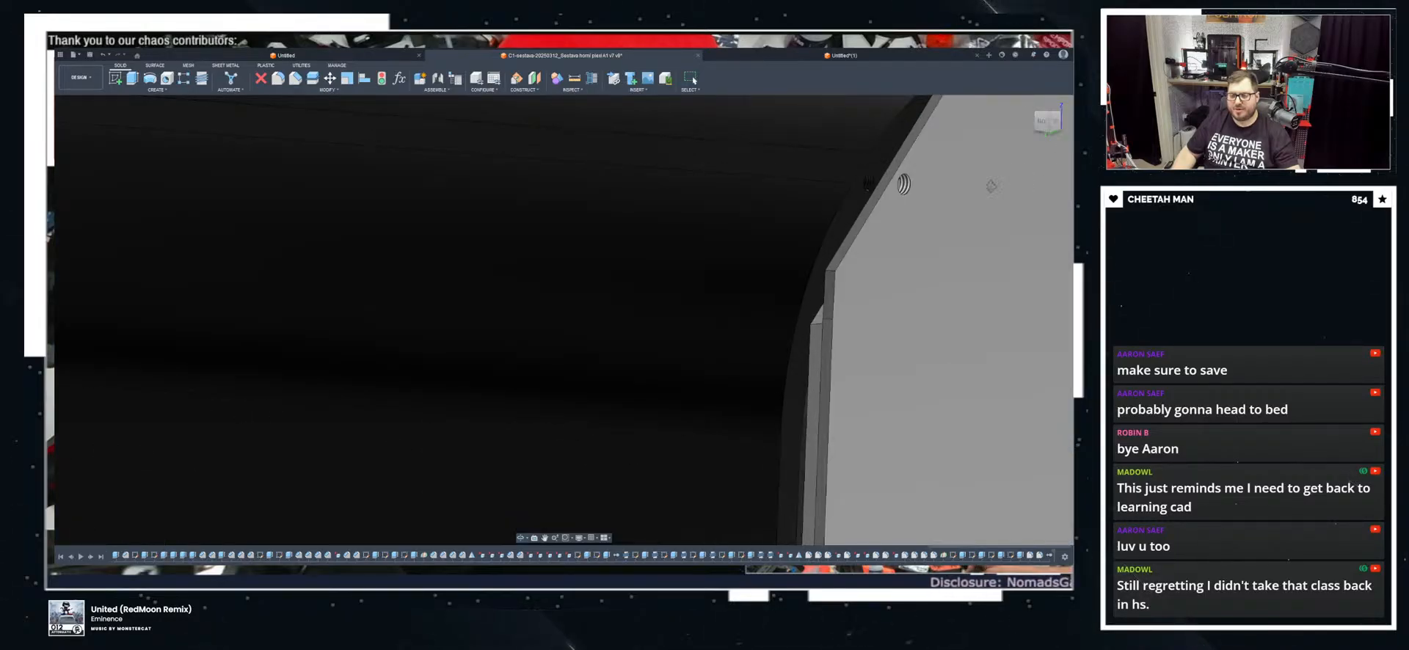
# Step: Sketch on the side panel's outer face, project the cover's curved profile into it, and finish the sketch
pyautogui.click(1047, 121)
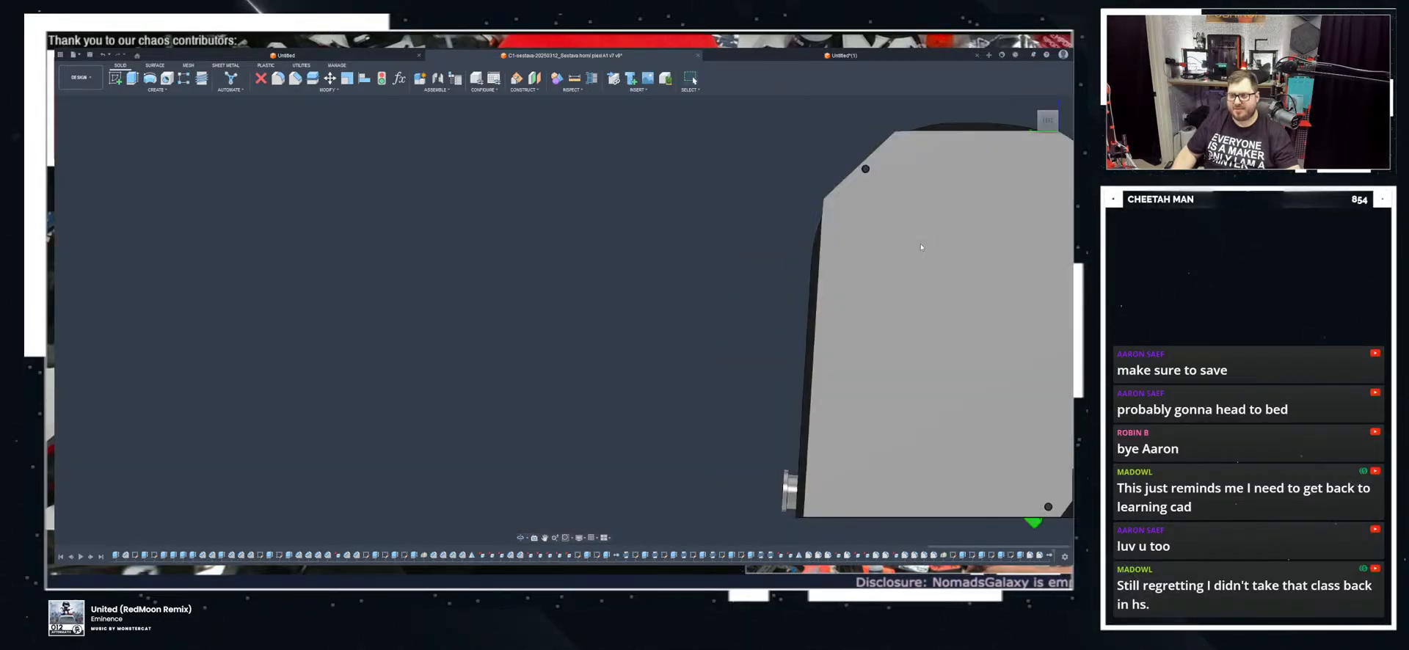
pyautogui.click(824, 273)
pyautogui.click(116, 78)
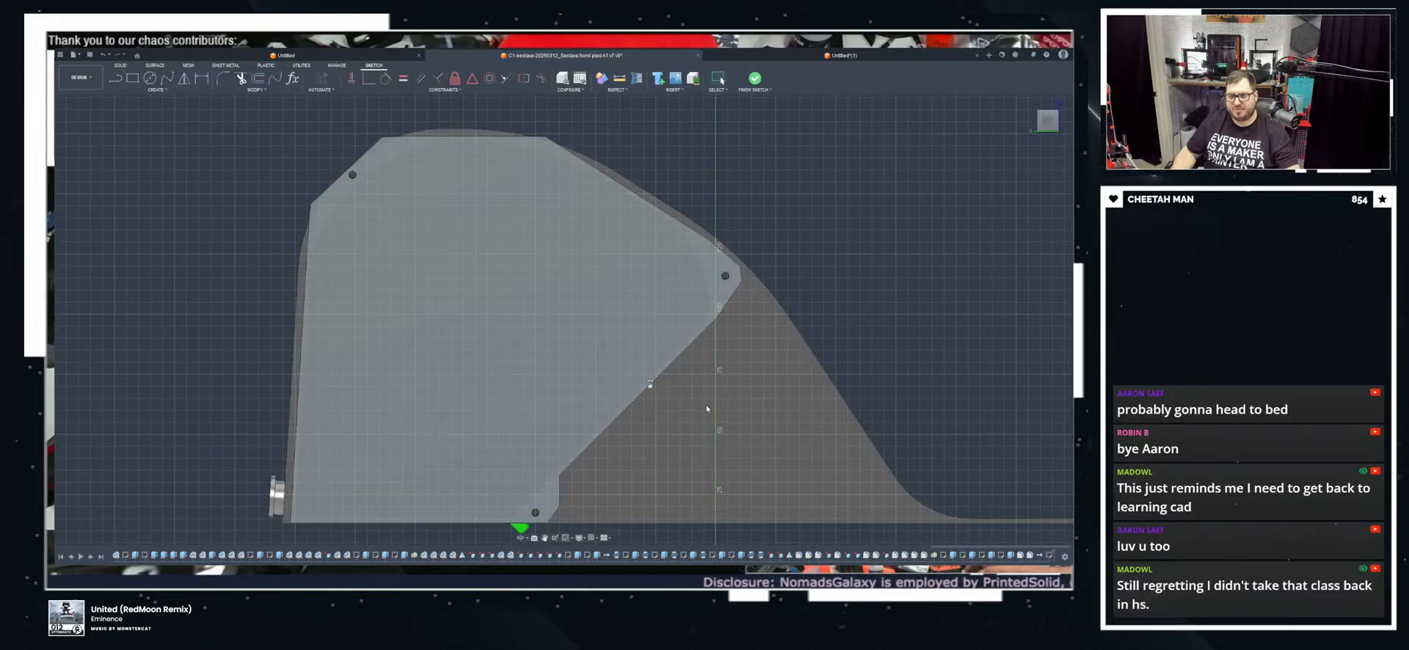
pyautogui.scroll(5, 480, 228)
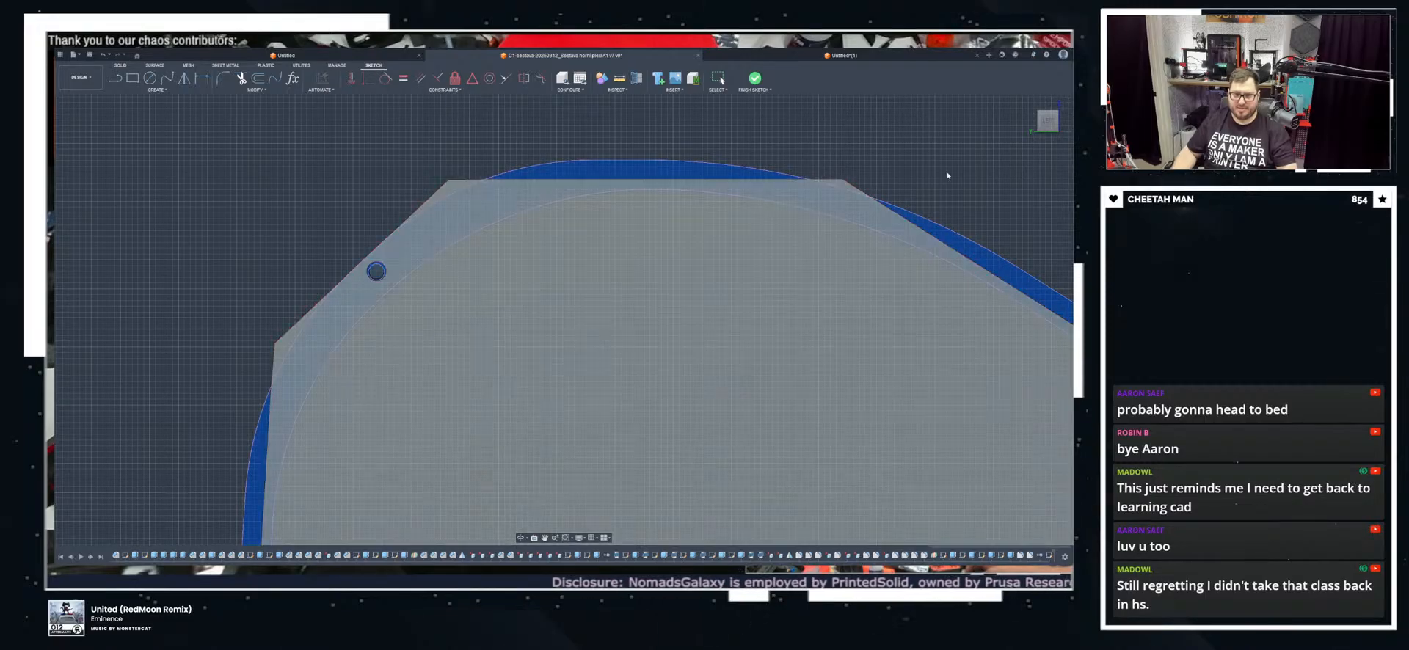
pyautogui.click(755, 77)
# Step: Fillet the side panel's protruding upper corner edge until it follows the projected cover curve
pyautogui.scroll(5, 460, 226)
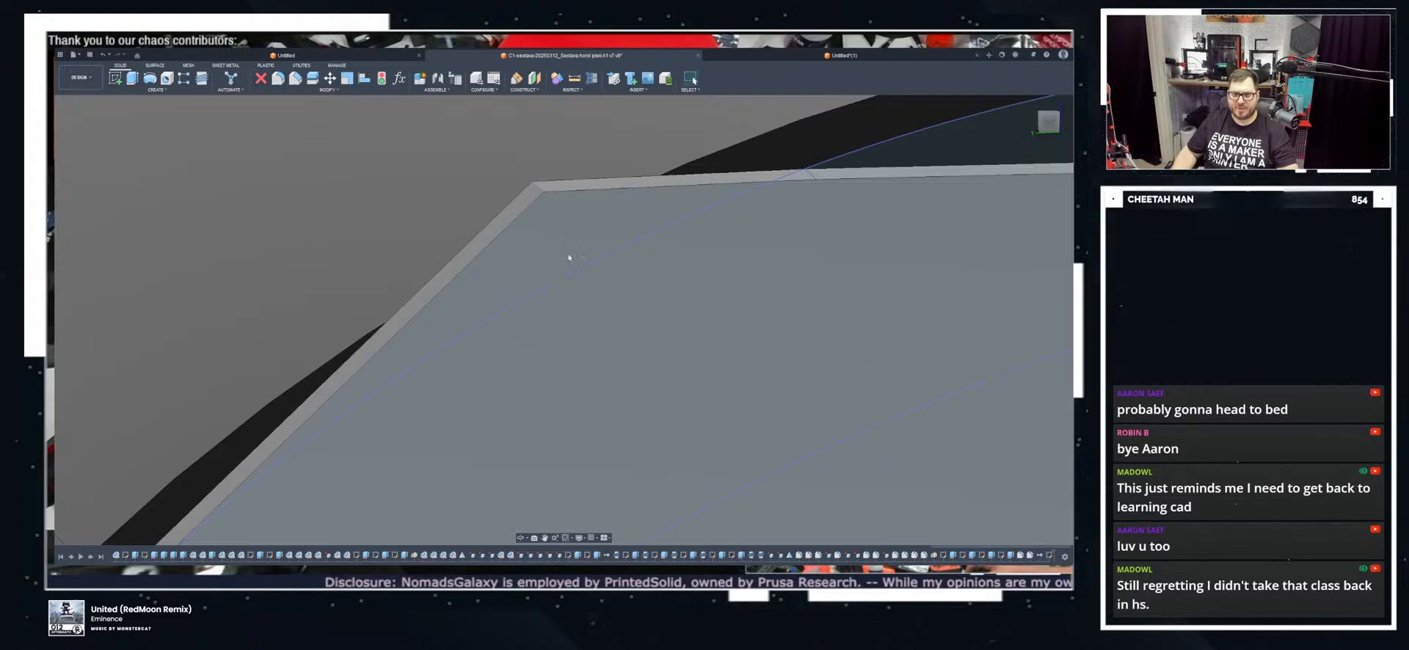
pyautogui.moveTo(534, 178); pyautogui.dragTo(565, 276)
pyautogui.scroll(-3, 542, 251)
pyautogui.keyDown('shift'); pyautogui.moveTo(556, 304); pyautogui.dragTo(557, 272, button='middle'); pyautogui.keyUp('shift')
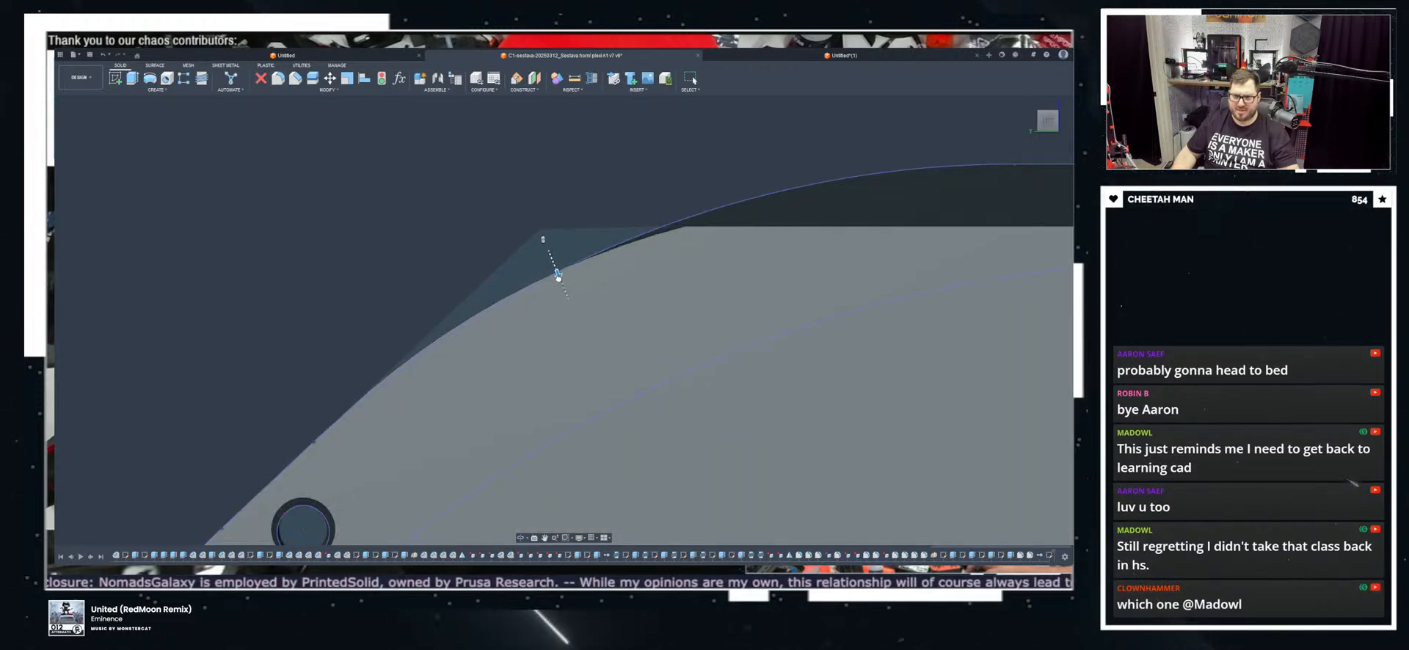
pyautogui.keyDown('shift'); pyautogui.moveTo(621, 287); pyautogui.dragTo(1020, 286, button='middle'); pyautogui.keyUp('shift')
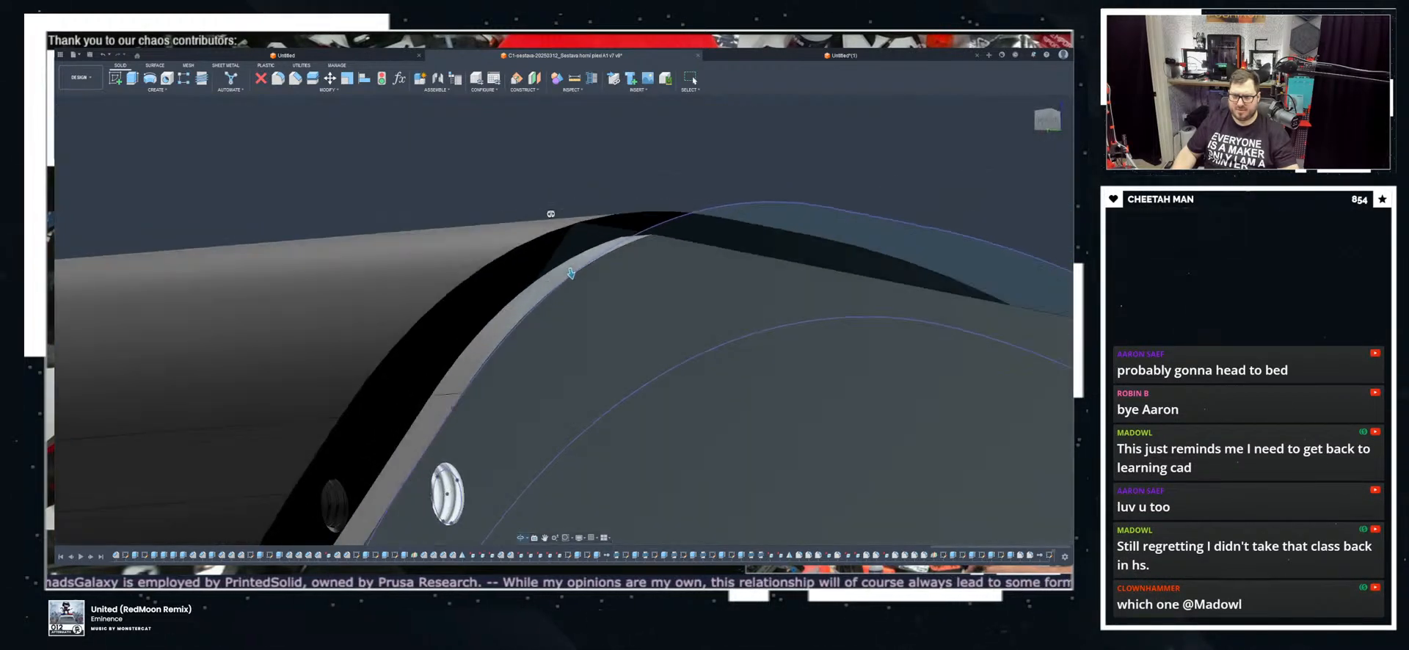
pyautogui.scroll(-3, 689, 173)
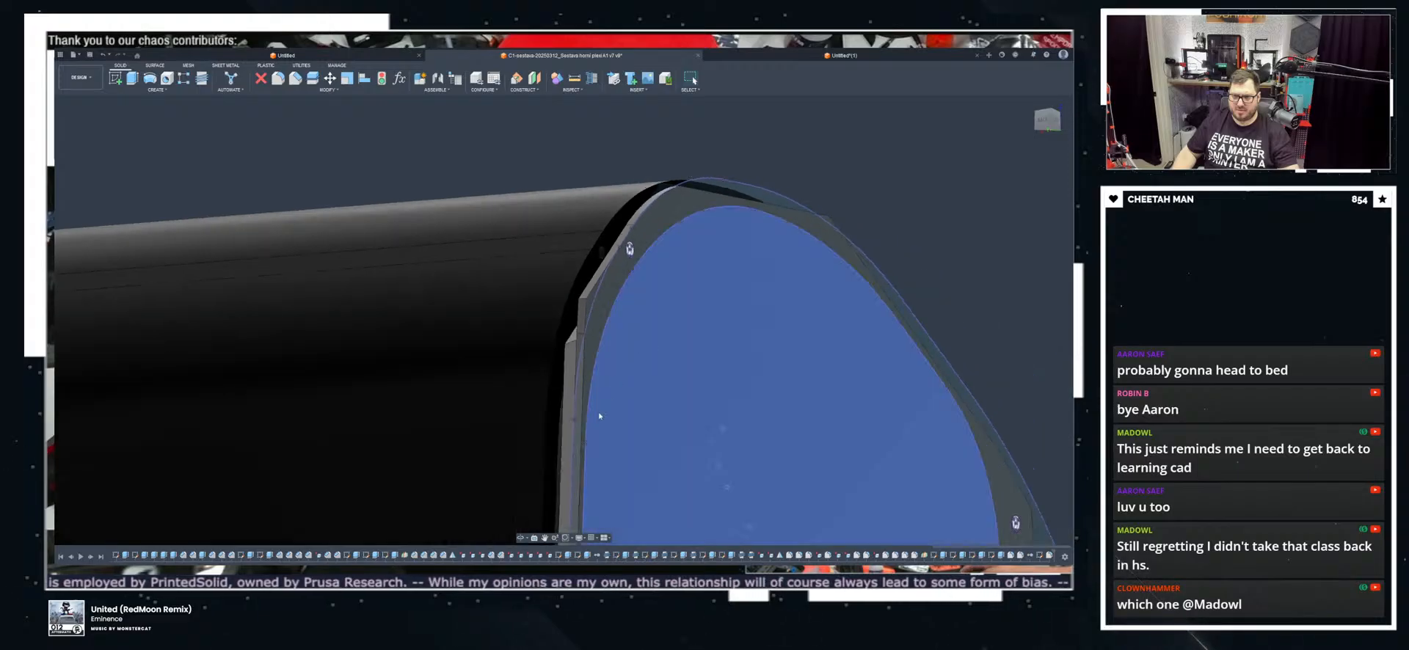
pyautogui.scroll(4, 599, 398)
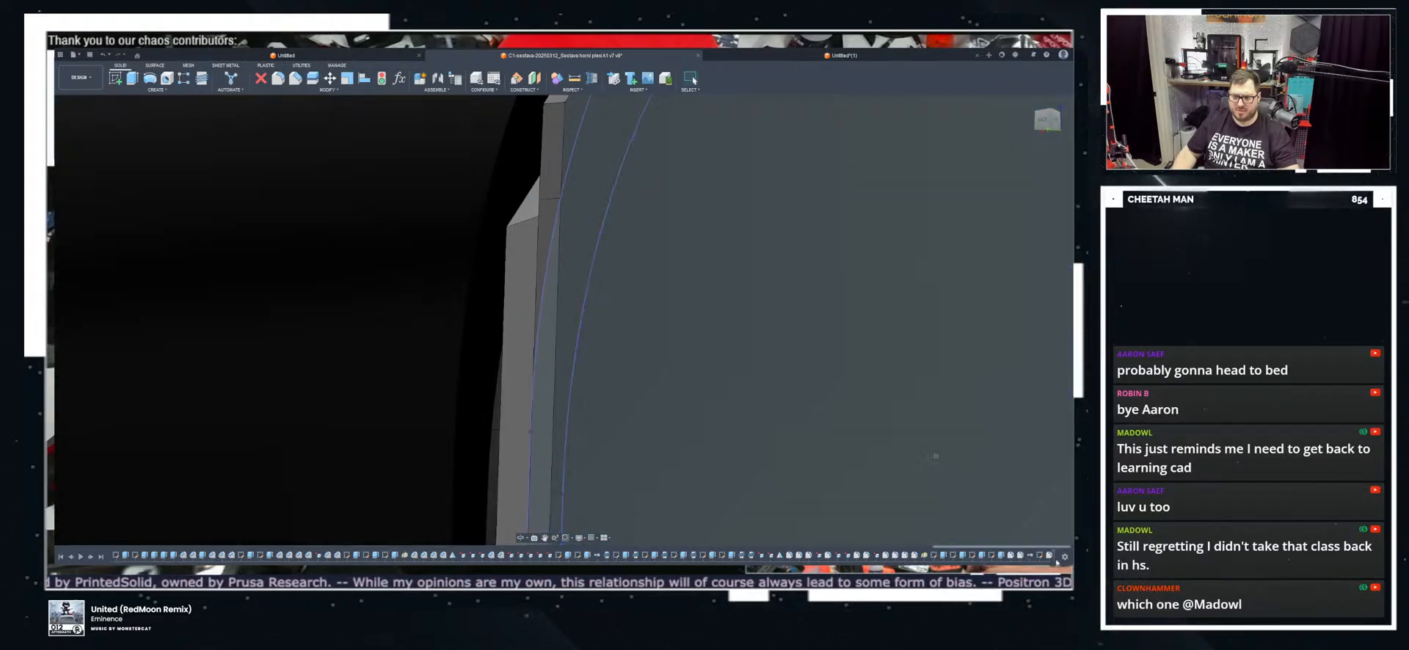
# Step: Round the side panel's upper front corner with a fillet until it matches the projected cover curve
pyautogui.moveTo(733, 202); pyautogui.dragTo(759, 293, button='middle')
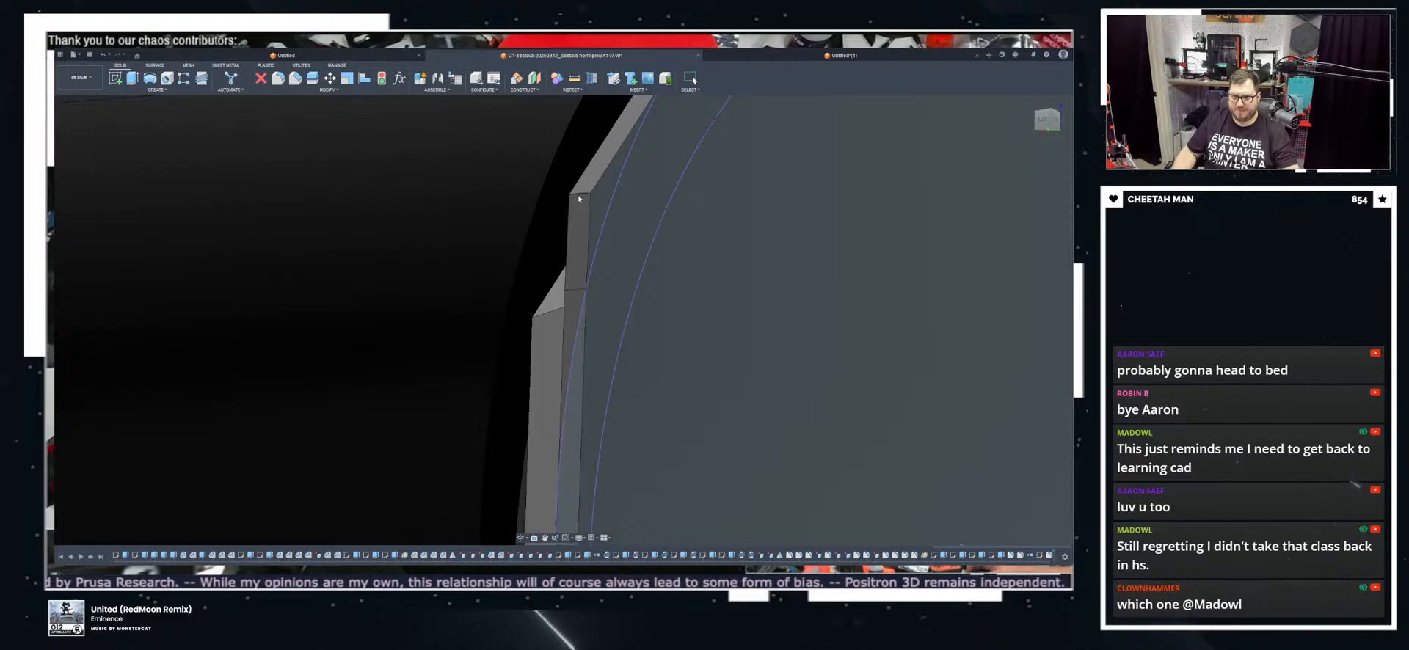
pyautogui.click(1054, 120)
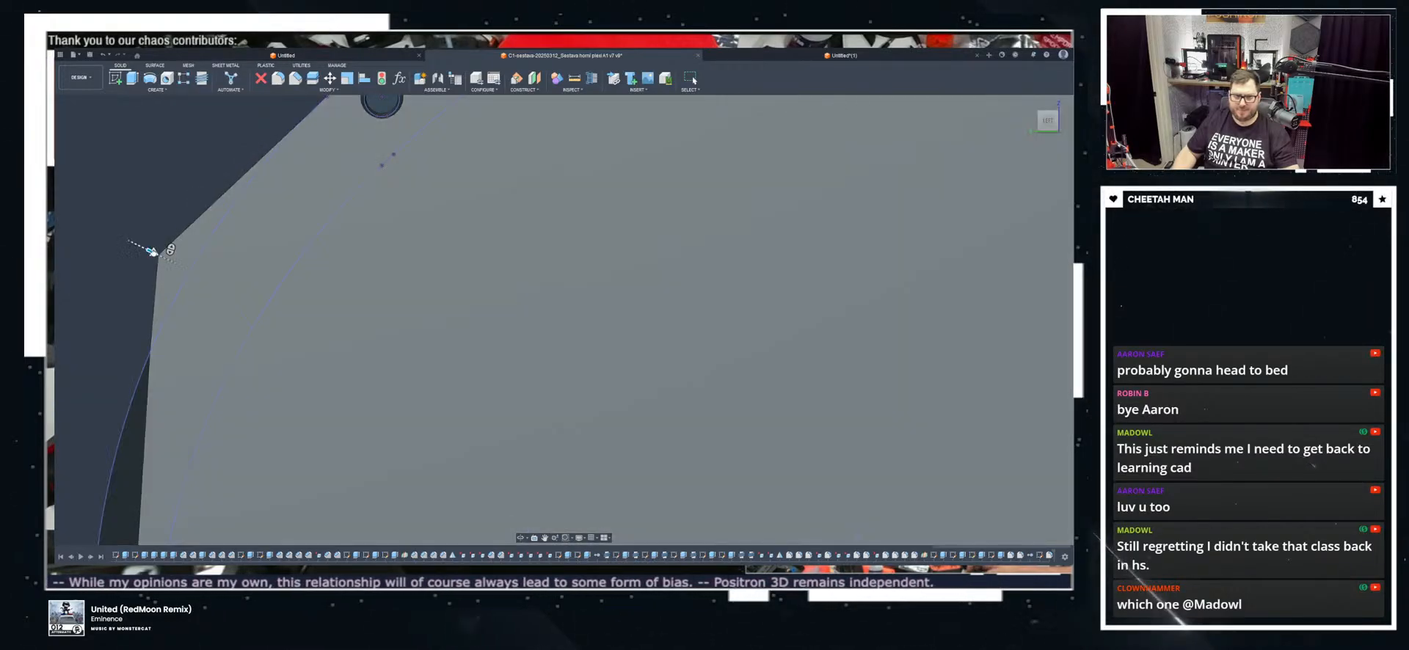
pyautogui.moveTo(154, 252); pyautogui.dragTo(201, 266)
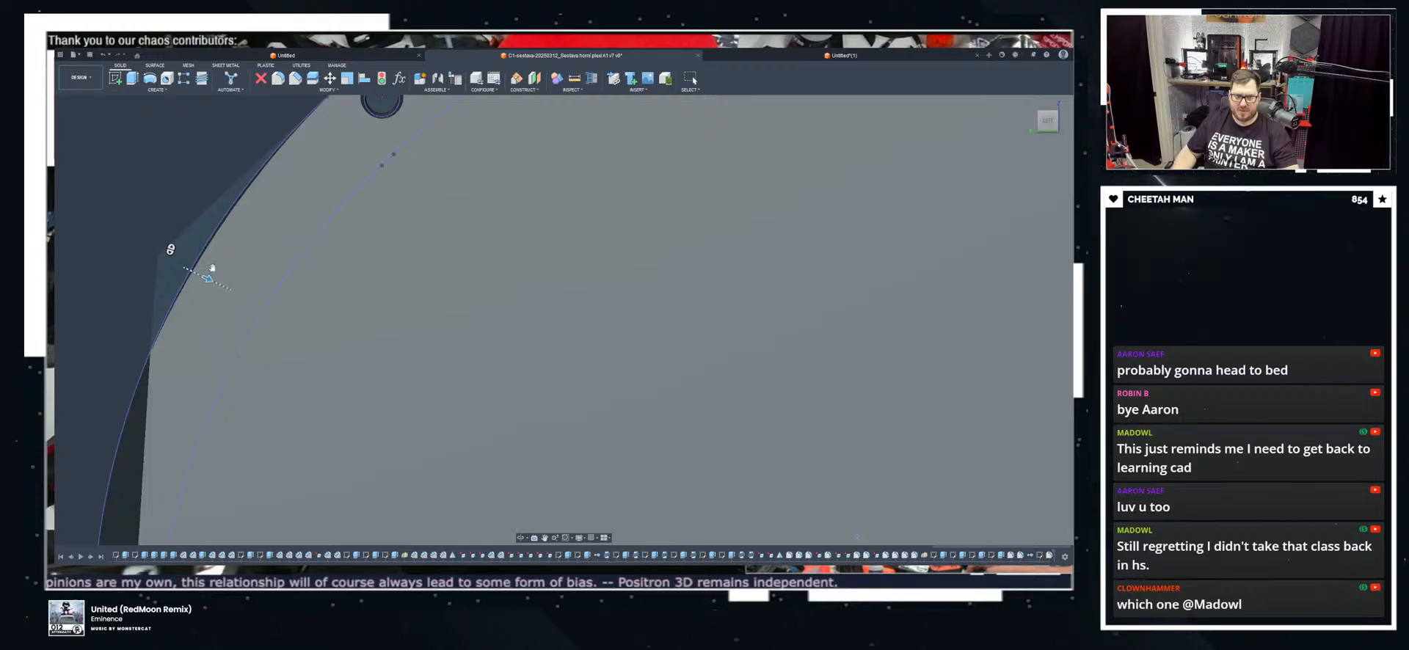
pyautogui.scroll(-3, 407, 205)
pyautogui.keyDown('shift'); pyautogui.moveTo(432, 326); pyautogui.dragTo(463, 318, button='middle'); pyautogui.keyUp('shift')
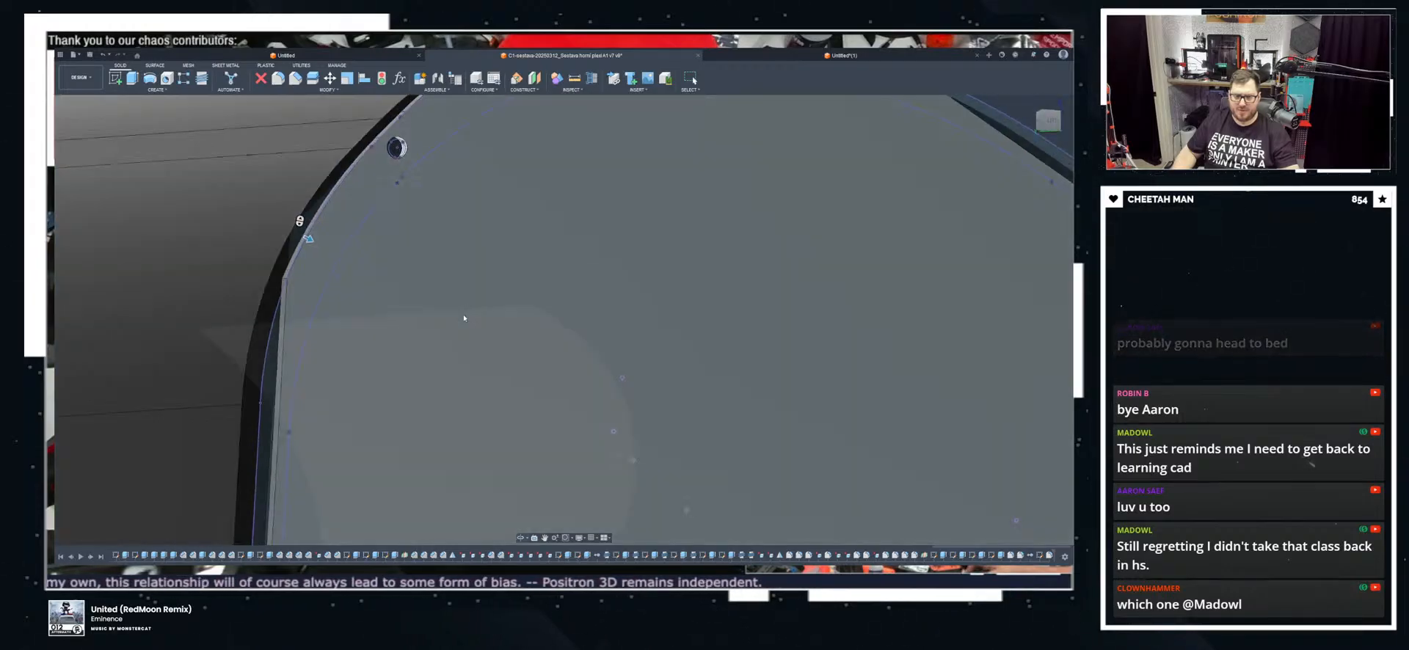
# Step: Fillet the edge where the rounded front corner meets the side panel's near-vertical front side
pyautogui.keyDown('shift'); pyautogui.moveTo(902, 207); pyautogui.dragTo(518, 289, button='middle'); pyautogui.keyUp('shift')
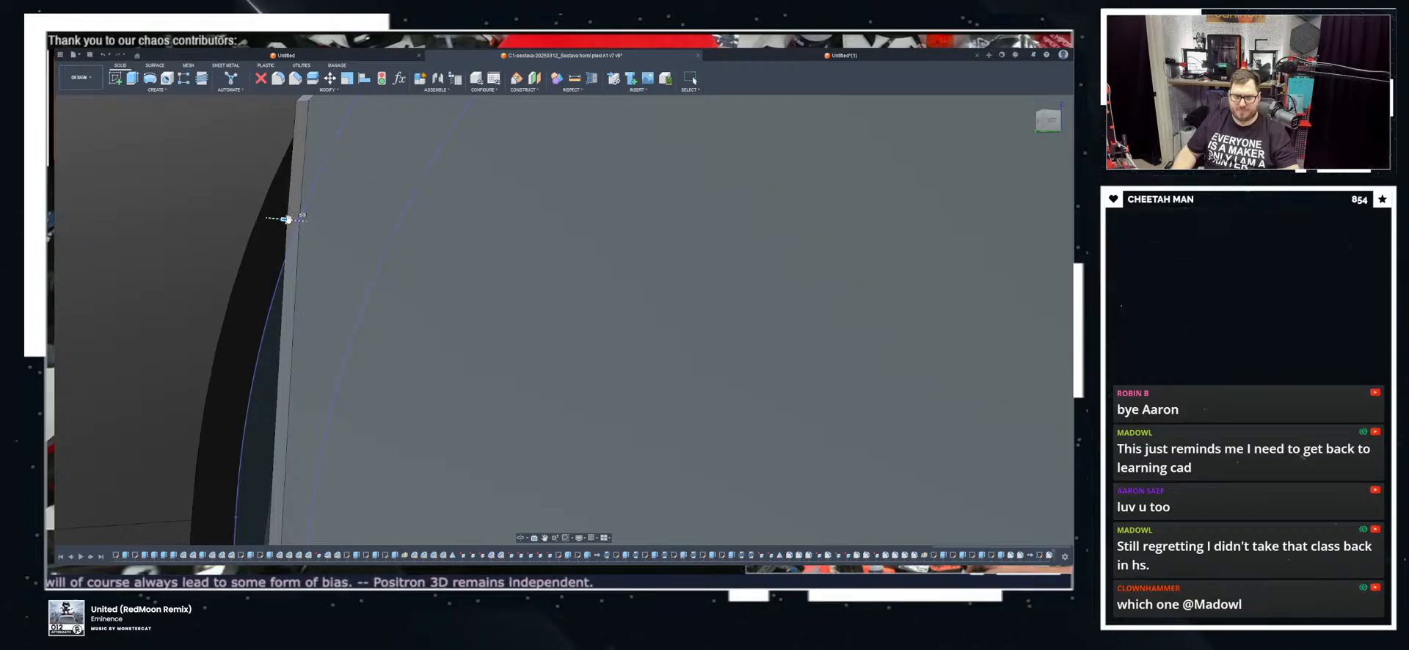
pyautogui.moveTo(288, 220); pyautogui.dragTo(582, 262)
pyautogui.click(1048, 121)
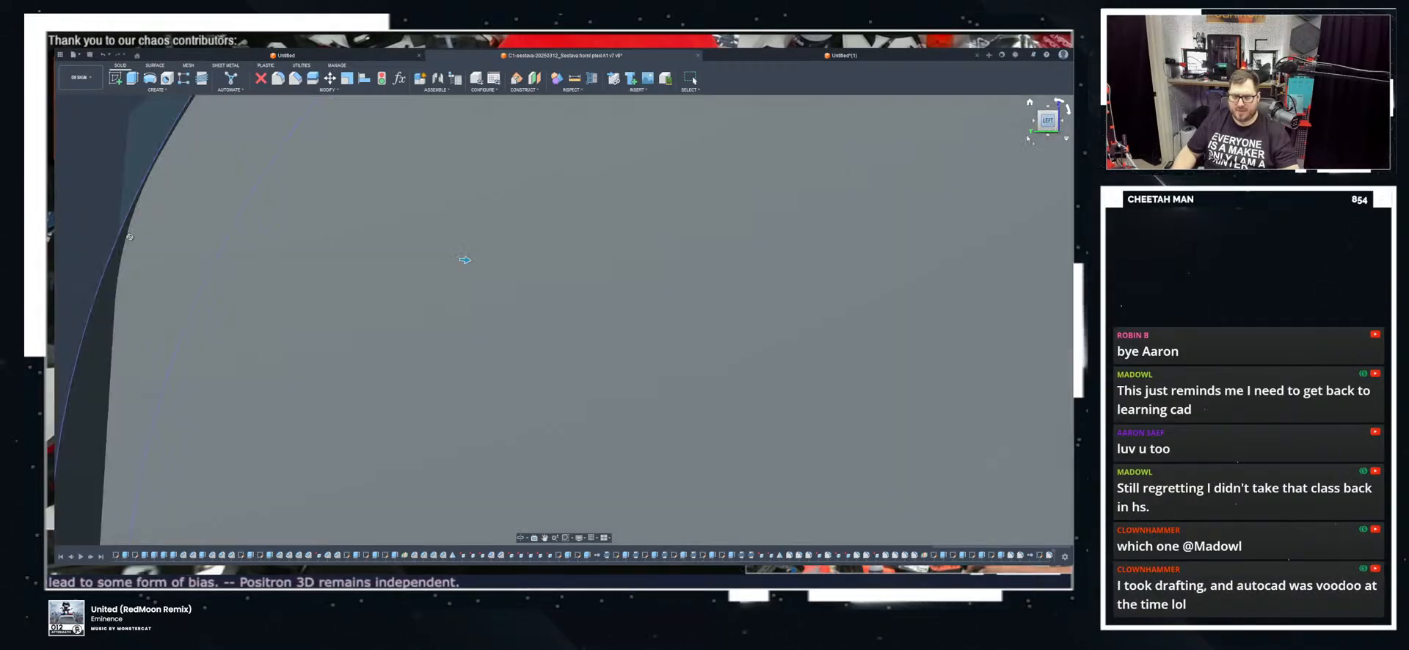
pyautogui.moveTo(289, 277); pyautogui.dragTo(580, 285, button='middle')
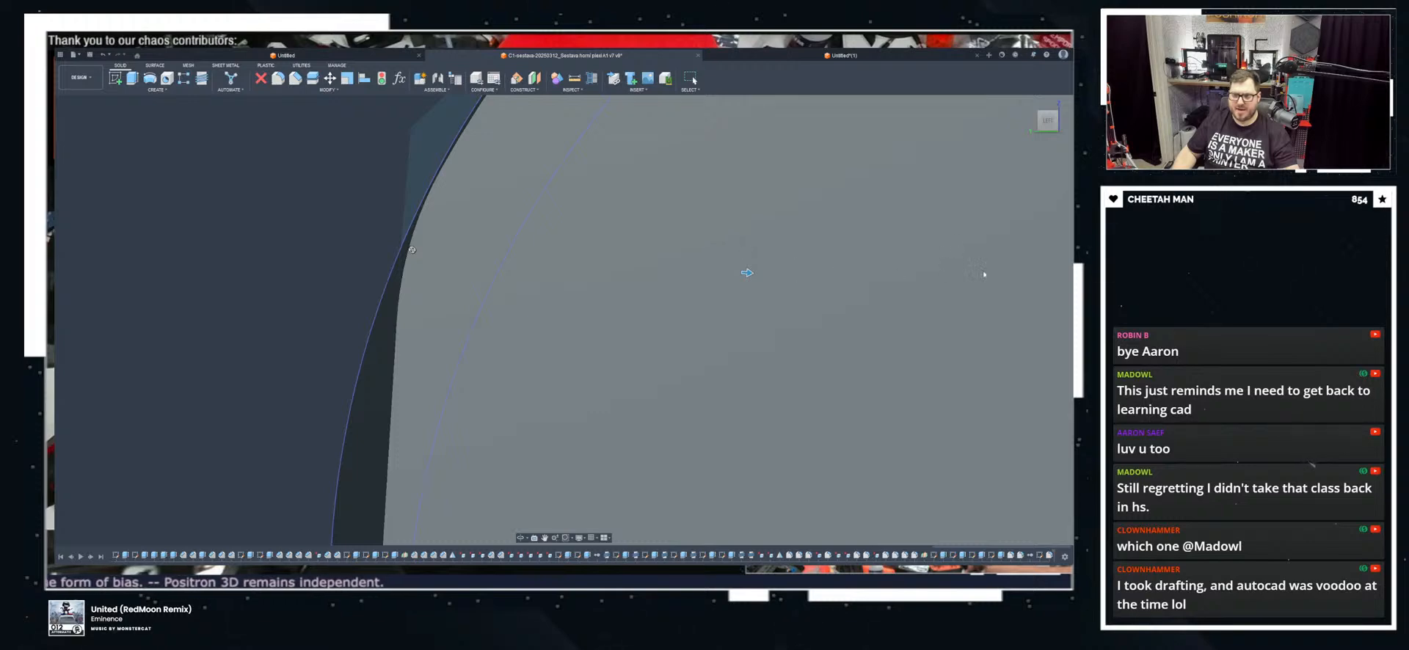
# Step: Fillet the edge where the rounded front corner meets the side panel's flat top
pyautogui.scroll(-3, 648, 263)
pyautogui.scroll(-3, 667, 358)
pyautogui.moveTo(938, 205); pyautogui.dragTo(767, 267, button='middle')
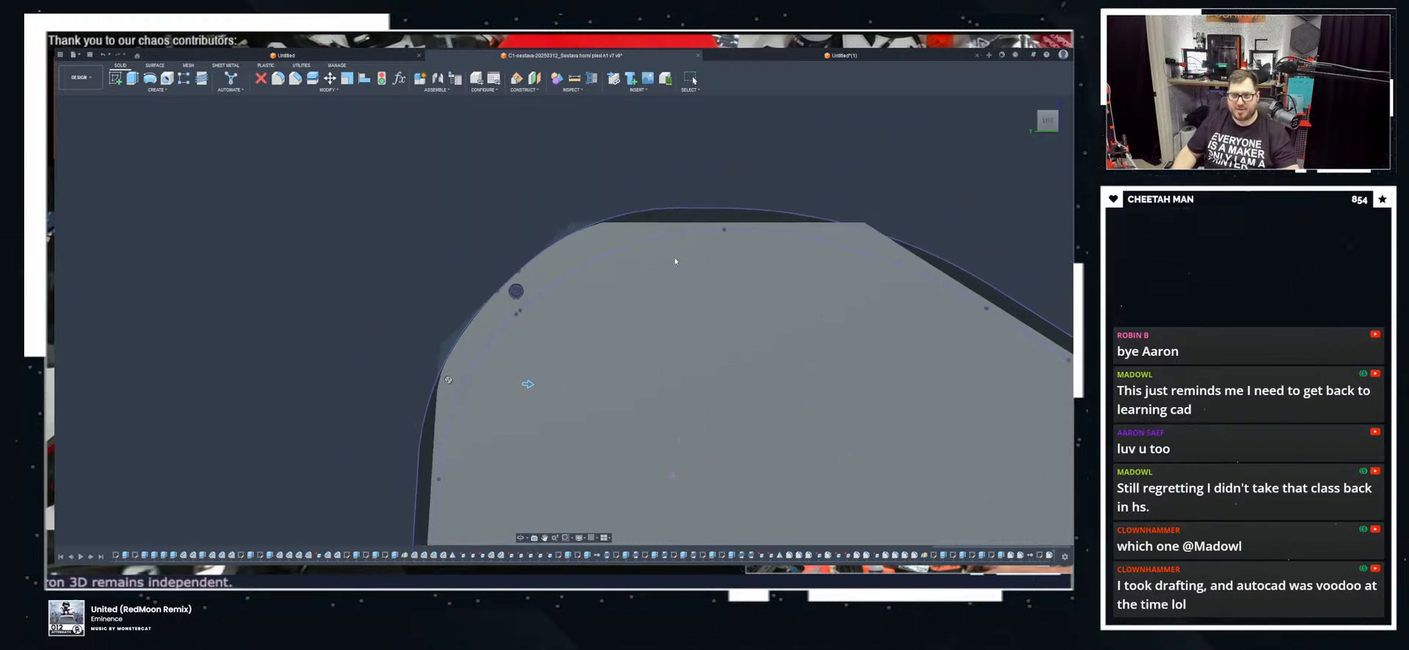
pyautogui.keyDown('shift'); pyautogui.moveTo(673, 258); pyautogui.dragTo(676, 267, button='middle'); pyautogui.keyUp('shift')
pyautogui.scroll(6, 623, 210)
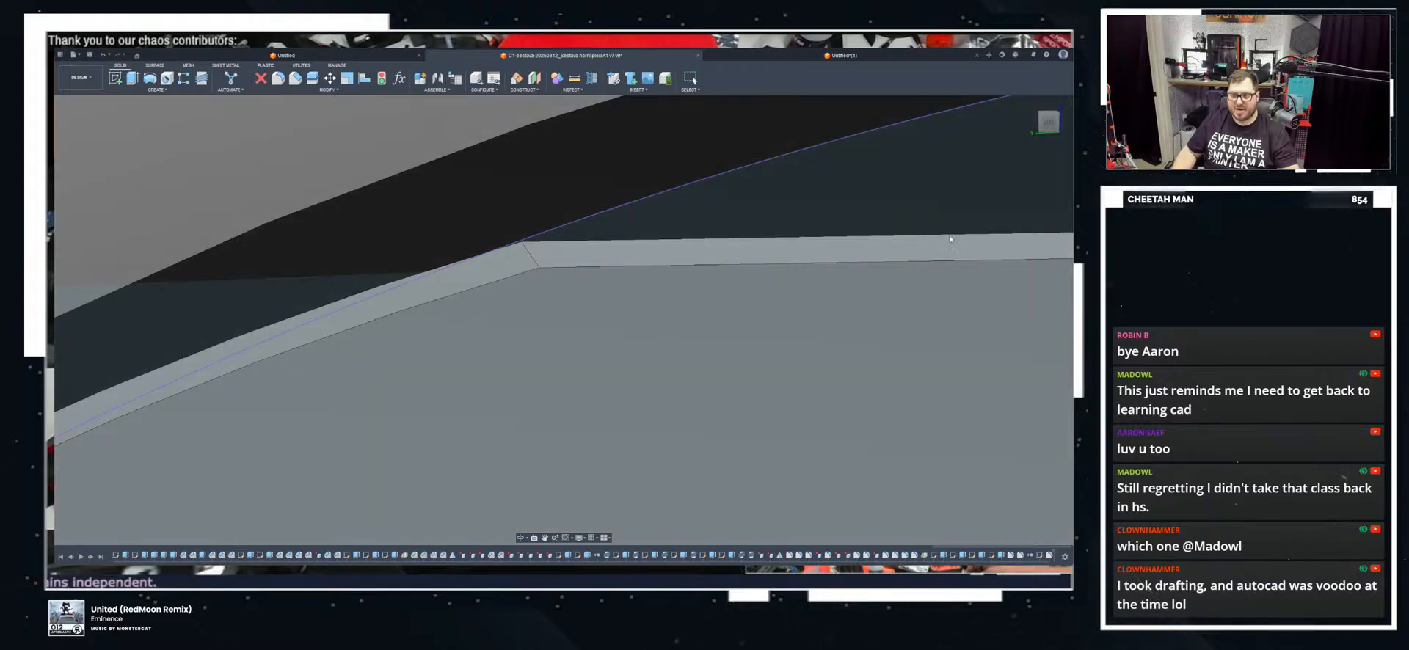
pyautogui.hotkey('ctrl', 'z')
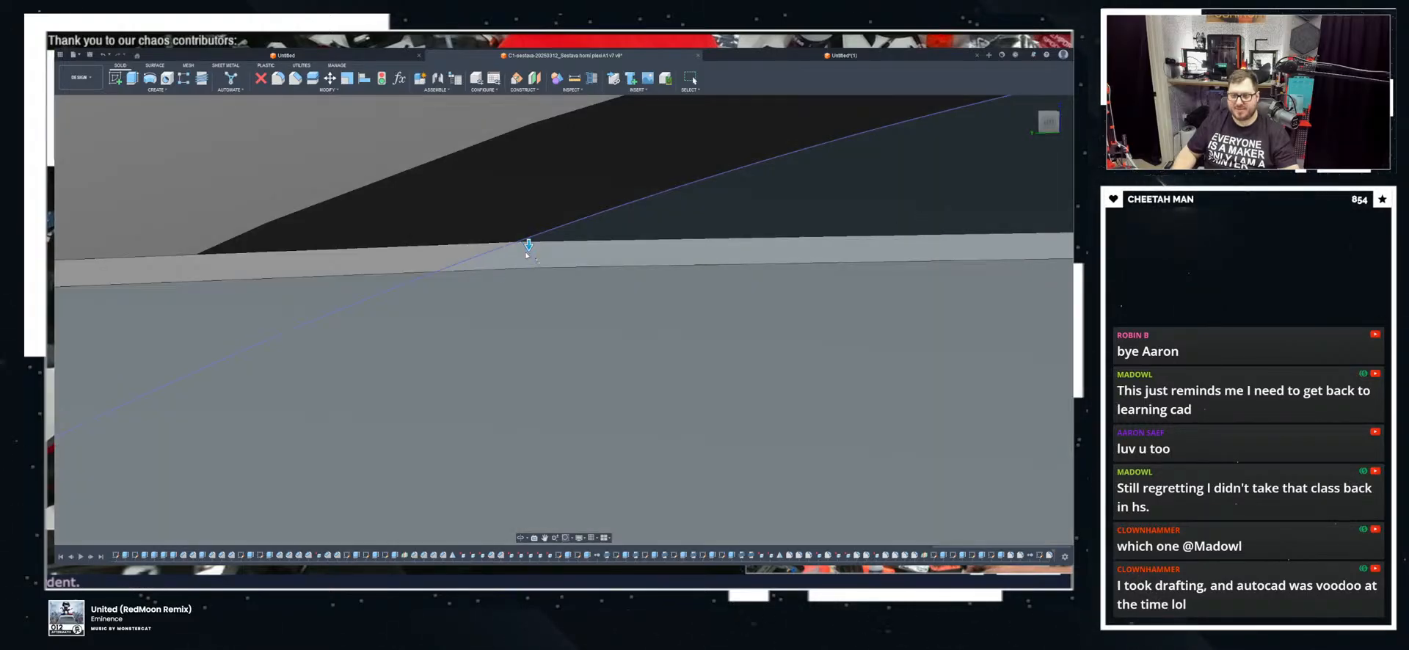
pyautogui.hotkey('ctrl', 'y')
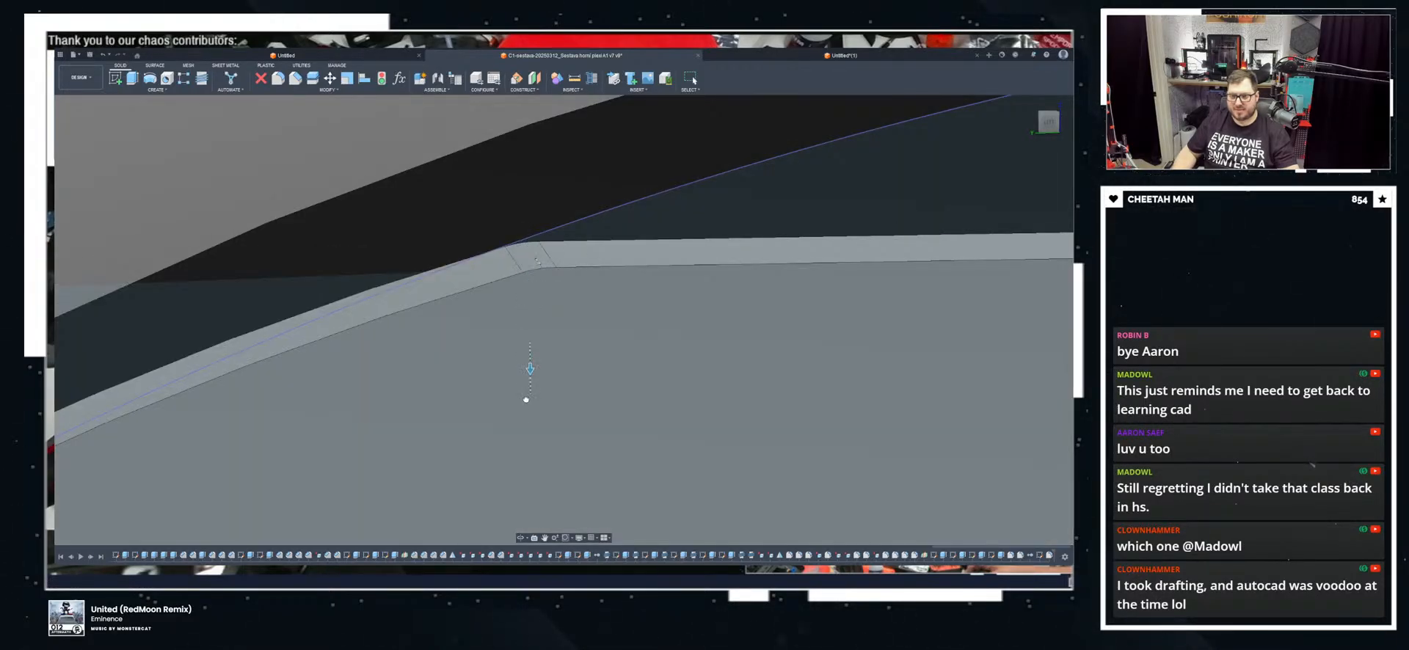
pyautogui.scroll(-4, 537, 261)
pyautogui.keyDown('shift'); pyautogui.moveTo(578, 348); pyautogui.dragTo(553, 295, button='middle'); pyautogui.keyUp('shift')
pyautogui.scroll(-2, 558, 330)
pyautogui.moveTo(559, 361); pyautogui.dragTo(580, 425)
pyautogui.scroll(-3, 607, 332)
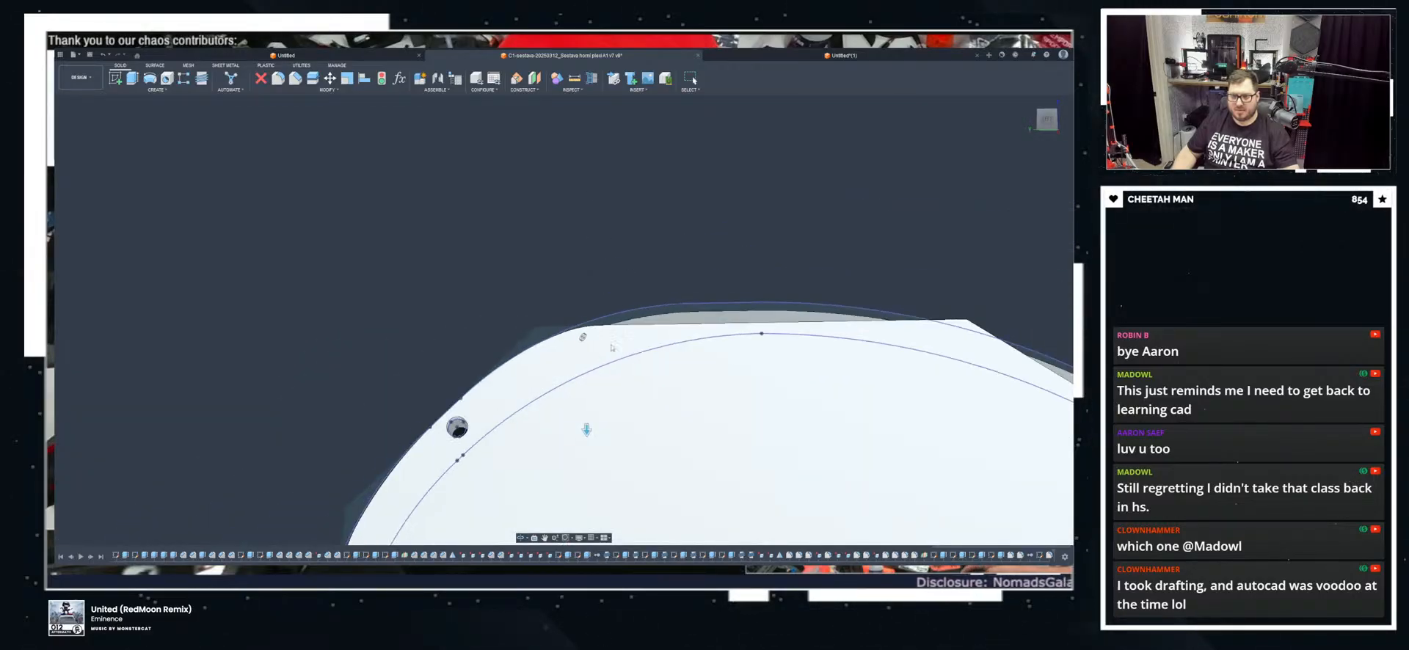
# Step: Enlarge the fillet at the front end of the flat top until the outline flows smoothly along the cover curve
pyautogui.click(1047, 124)
pyautogui.scroll(-2, 700, 281)
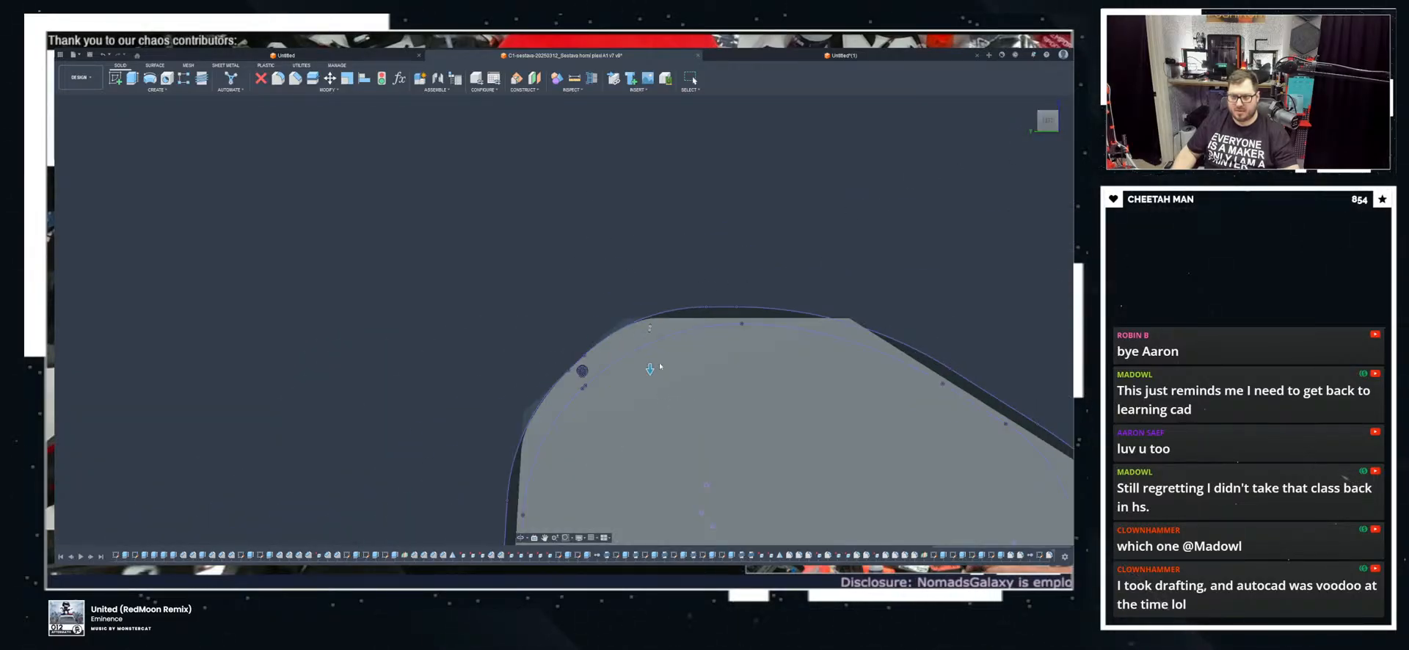
pyautogui.moveTo(650, 368); pyautogui.dragTo(651, 500)
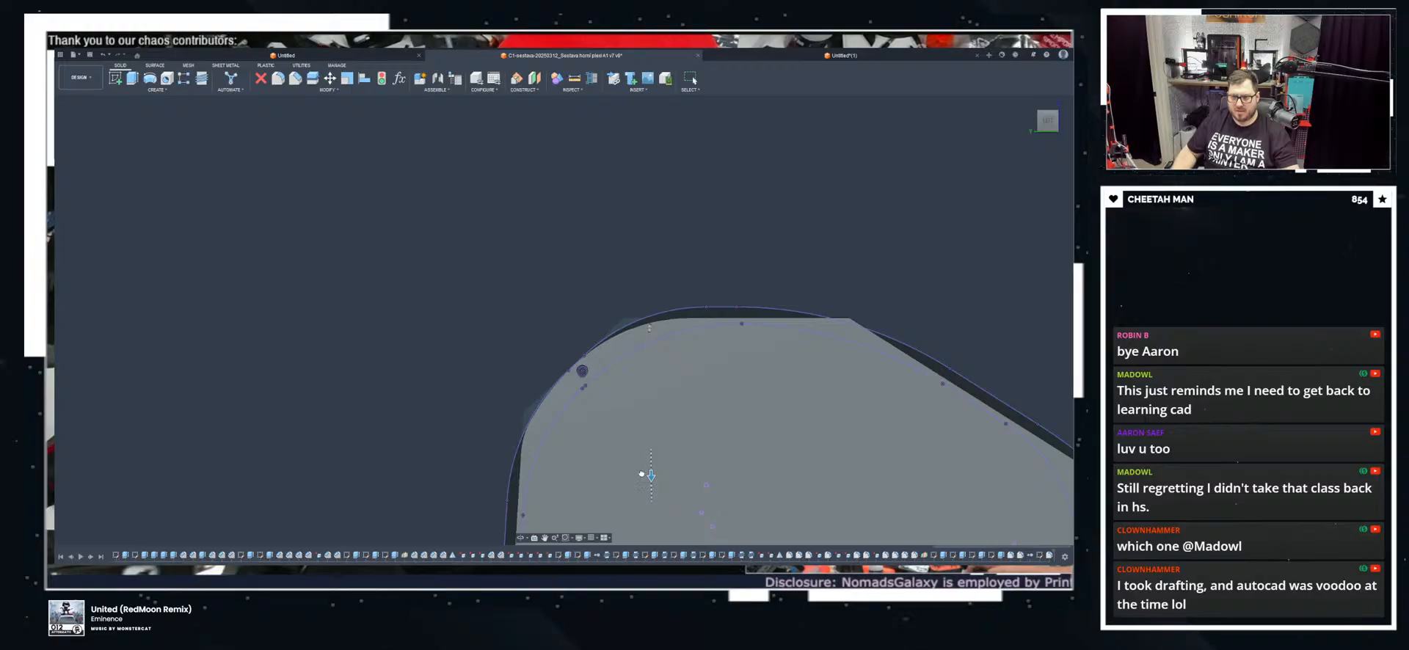
# Step: Fillet the edge where the side panel's flat top meets its rear slope, keeping it close to the projected curve
pyautogui.keyDown('shift'); pyautogui.moveTo(943, 390); pyautogui.dragTo(935, 230, button='middle'); pyautogui.keyUp('shift')
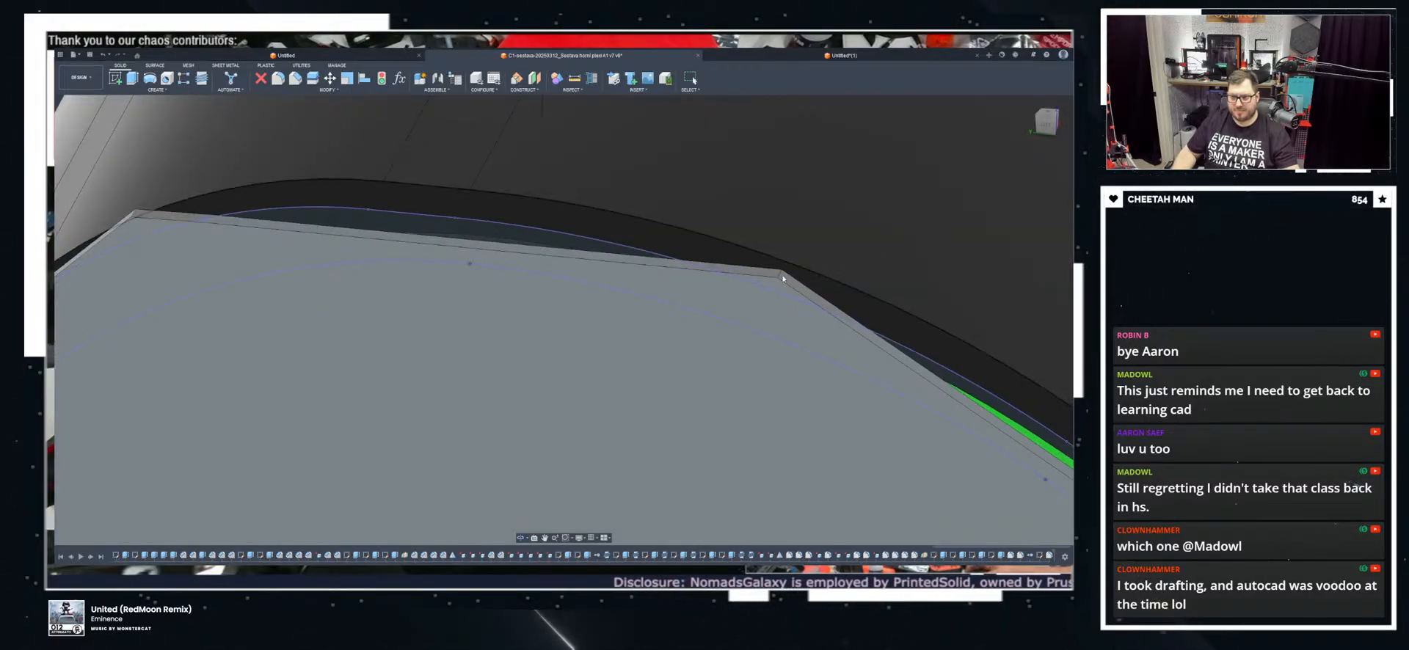
pyautogui.moveTo(780, 278)
pyautogui.mouseDown()
pyautogui.moveTo(755, 333)
pyautogui.moveTo(838, 281)
pyautogui.moveTo(761, 360)
pyautogui.moveTo(778, 286)
pyautogui.mouseUp()
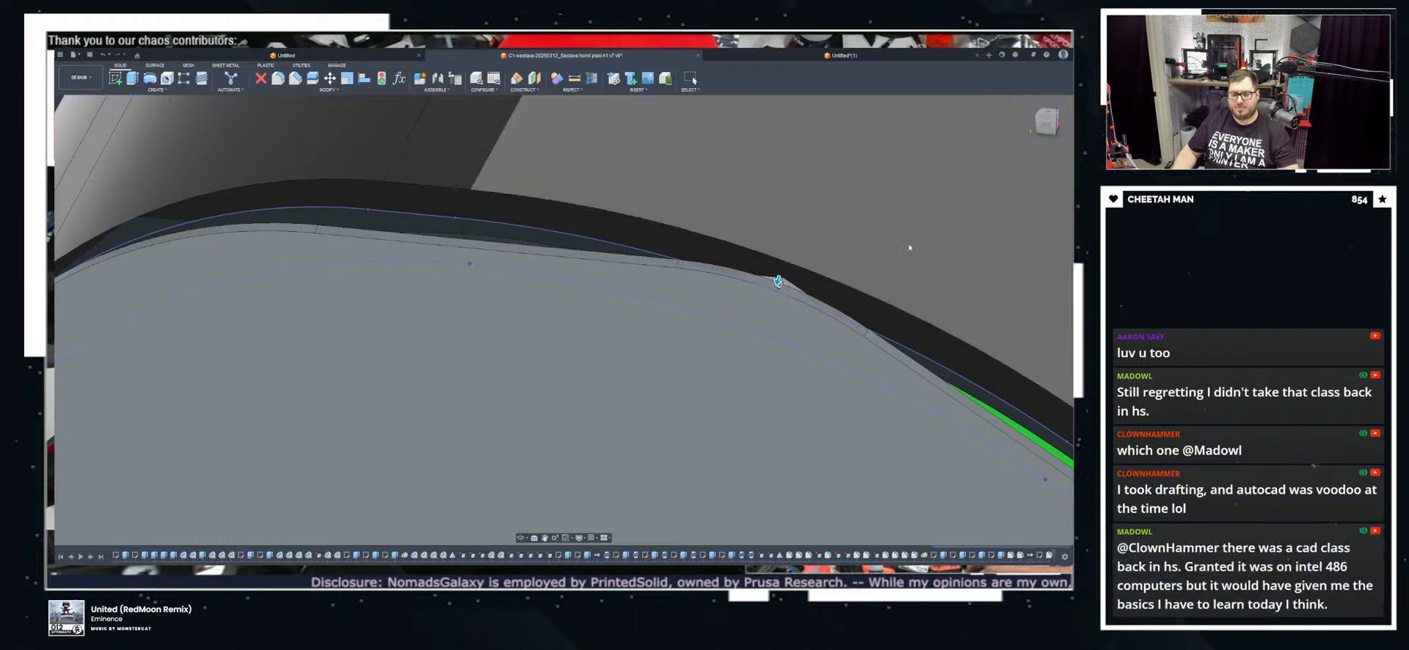
pyautogui.click(1047, 121)
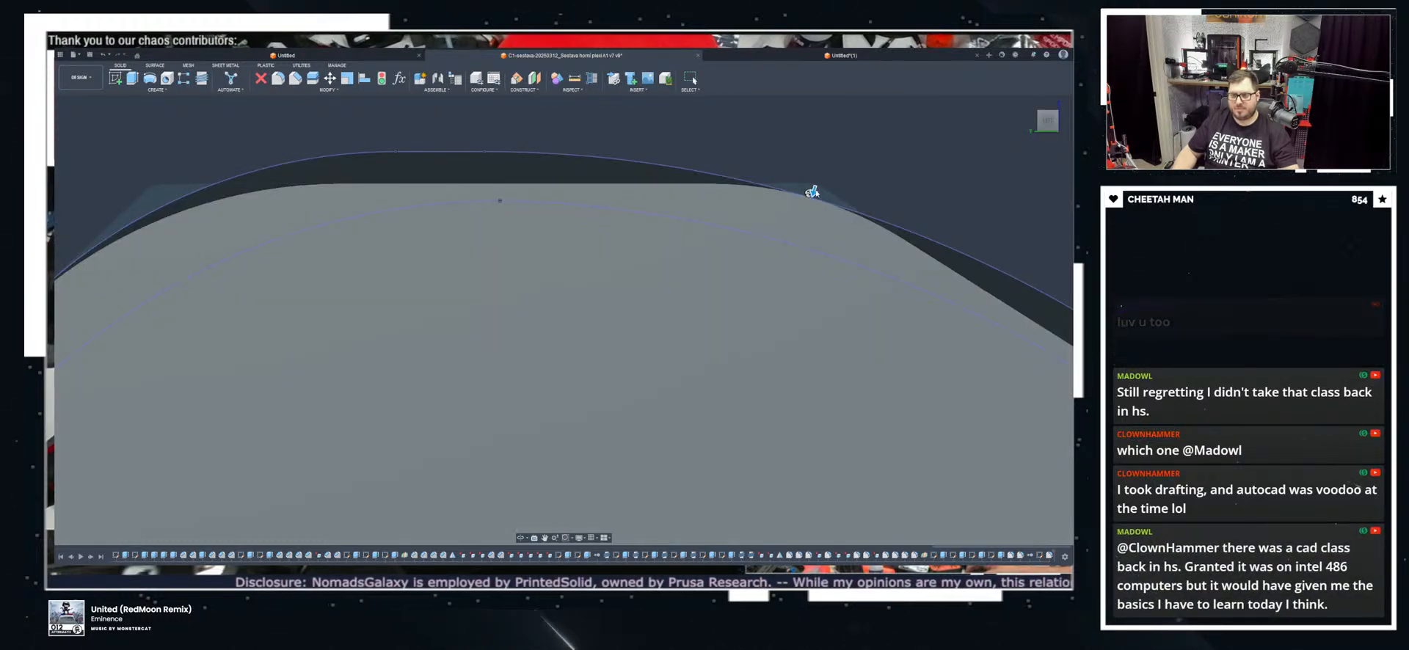
pyautogui.scroll(-4, 785, 203)
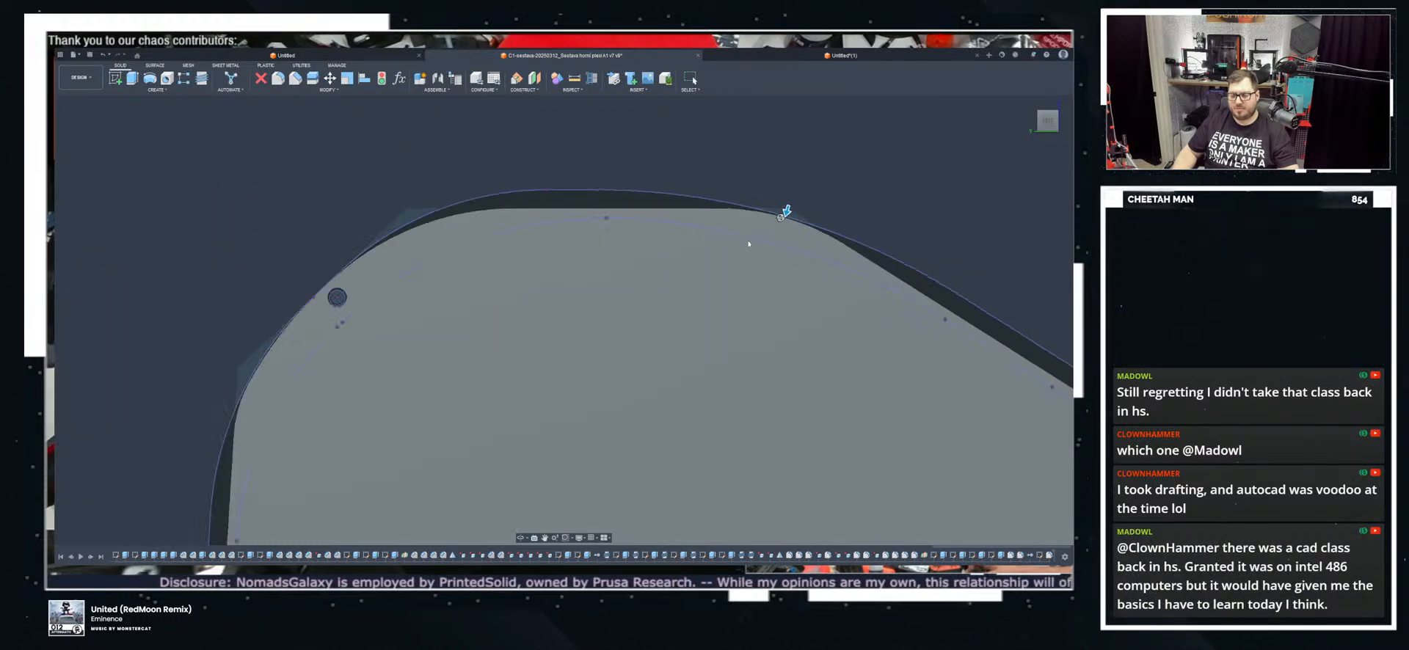
# Step: Fillet the two edges of the side panel's pointed rear corner around the screw hole
pyautogui.scroll(8, 727, 267)
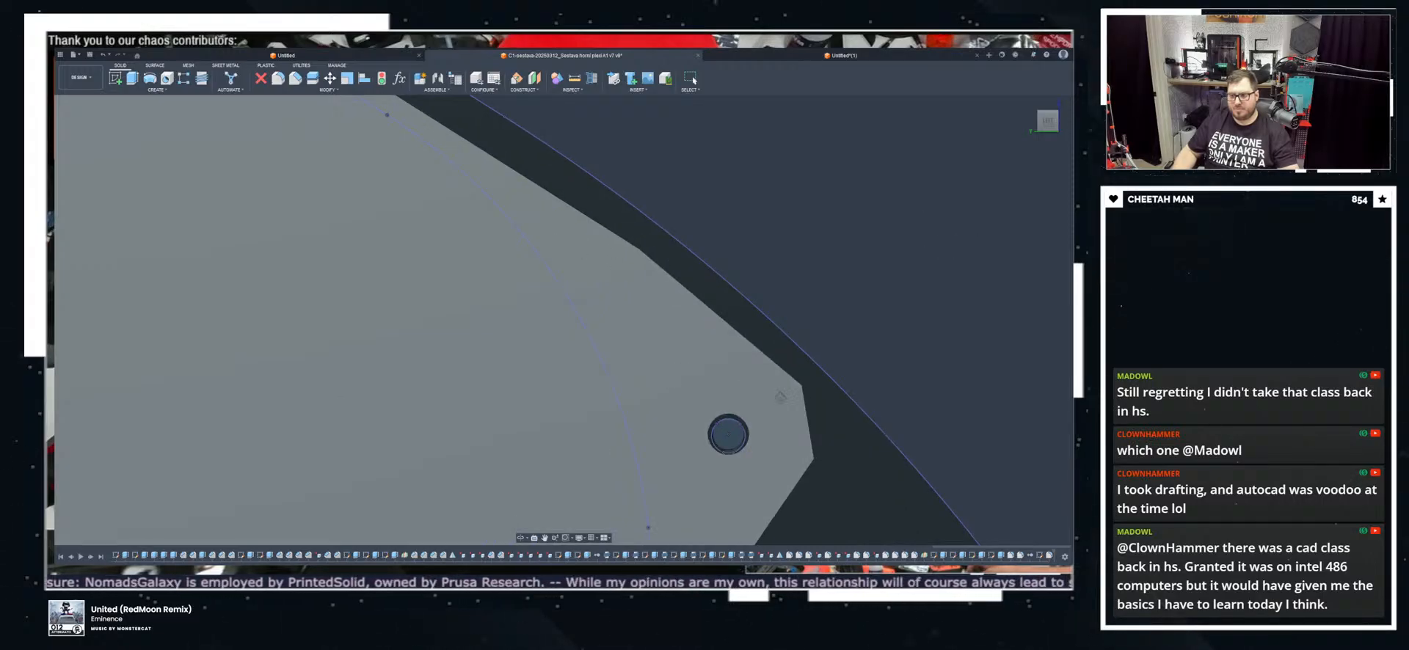
pyautogui.keyDown('shift'); pyautogui.moveTo(781, 396); pyautogui.dragTo(807, 389, button='middle'); pyautogui.keyUp('shift')
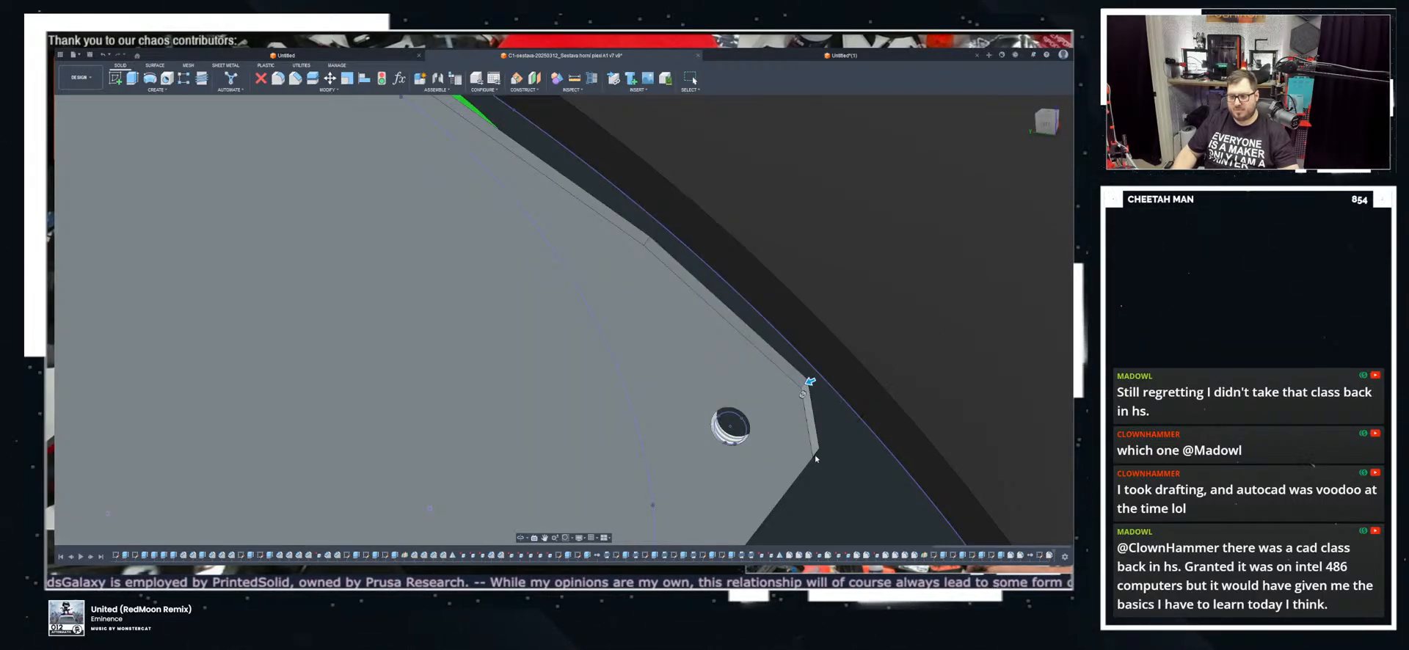
pyautogui.click(817, 455)
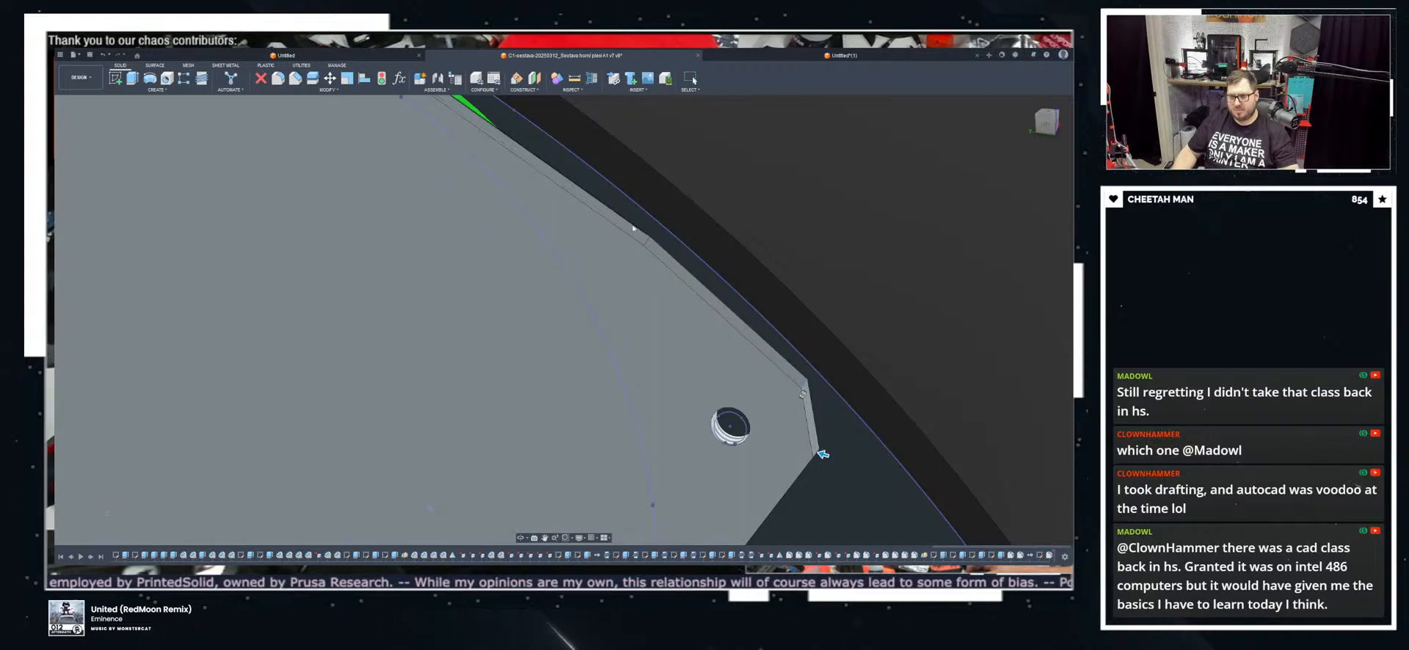
pyautogui.keyDown('shift'); pyautogui.moveTo(647, 245); pyautogui.dragTo(638, 326, button='middle'); pyautogui.keyUp('shift')
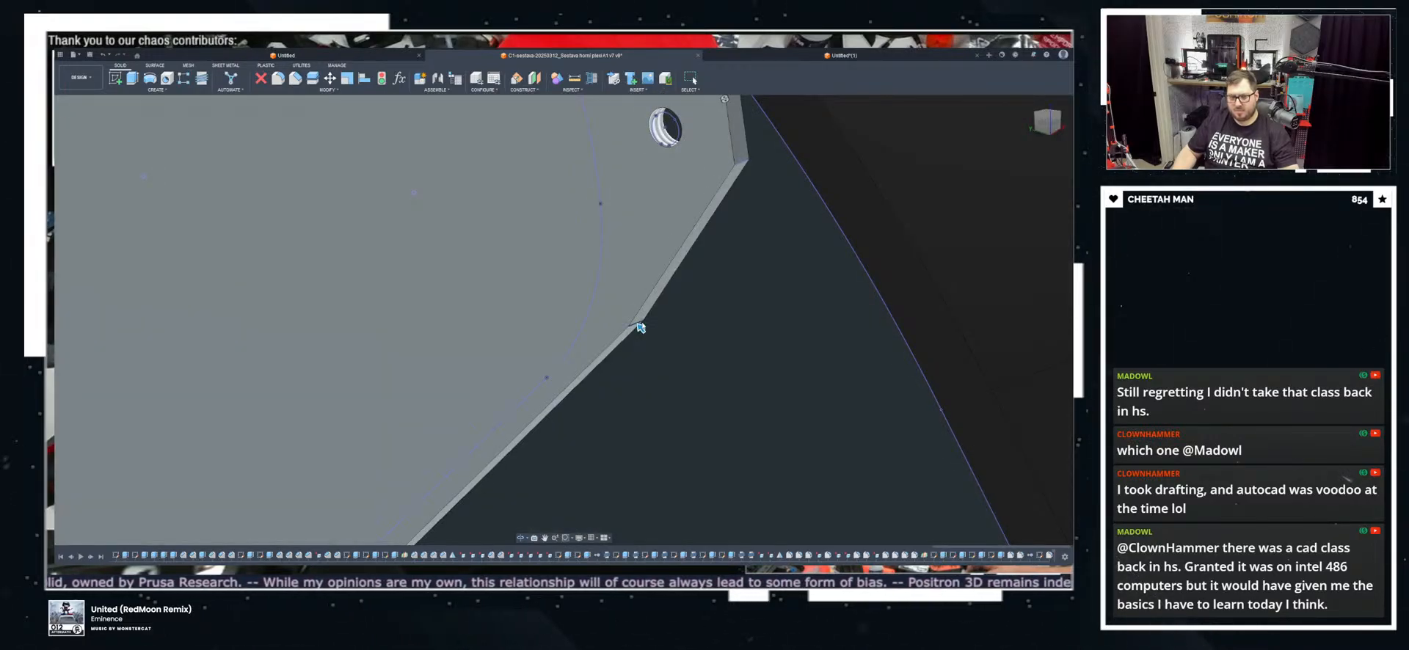
pyautogui.scroll(-2, 638, 326)
pyautogui.press('v')
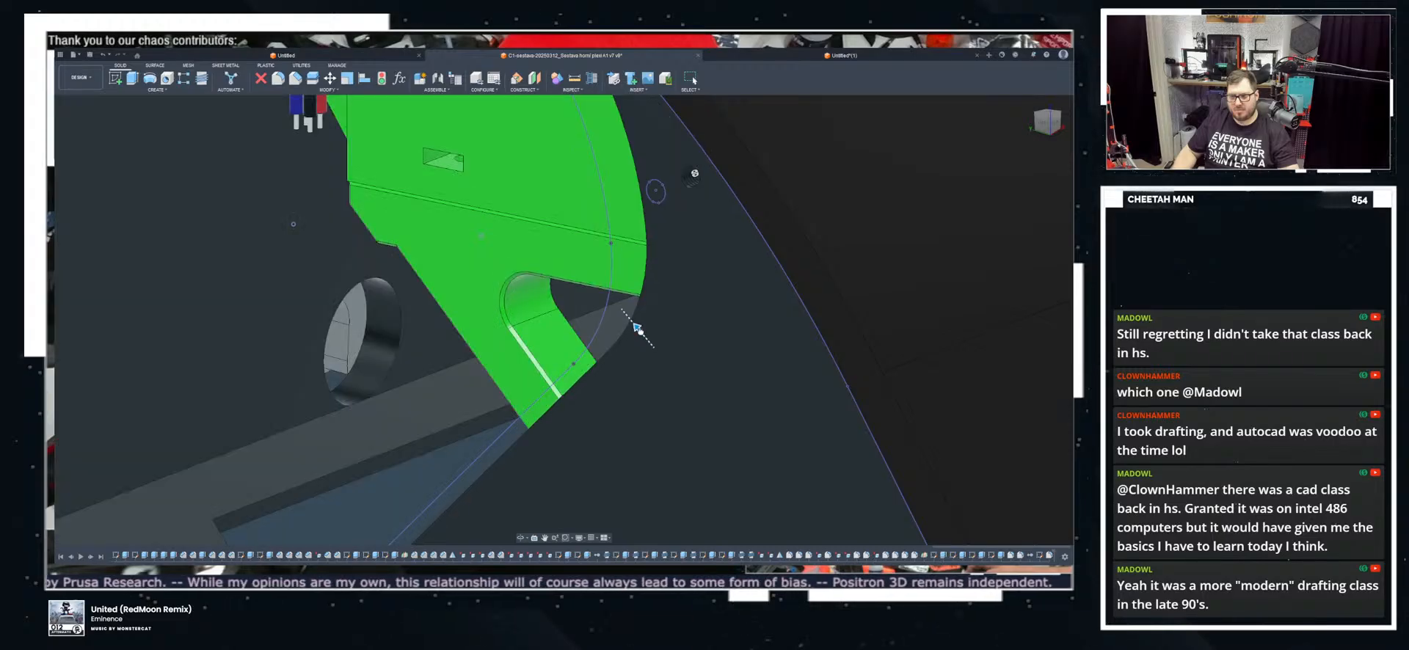
pyautogui.press('v')
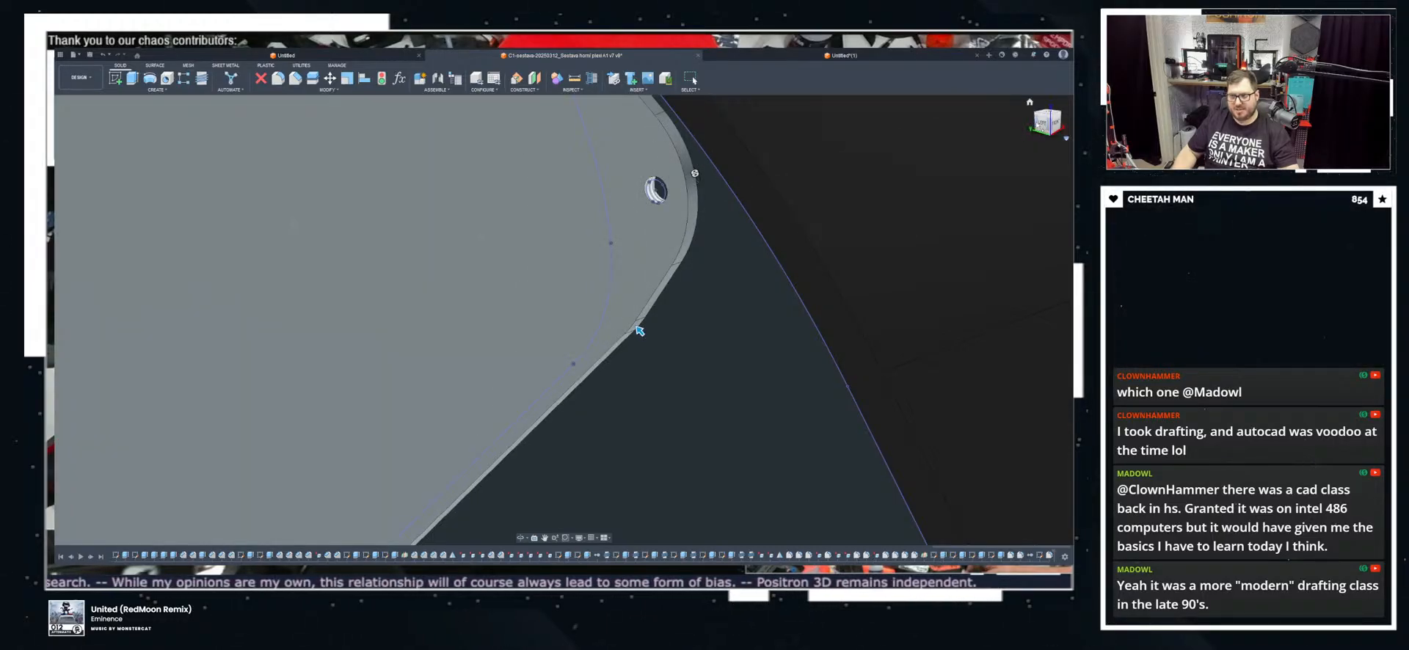
# Step: Add a fillet to the shallow edge below the rear screw hole, along the panel's underside slope
pyautogui.click(1042, 123)
pyautogui.scroll(-3, 756, 305)
pyautogui.moveTo(701, 217); pyautogui.dragTo(760, 282, button='middle')
pyautogui.scroll(3, 763, 303)
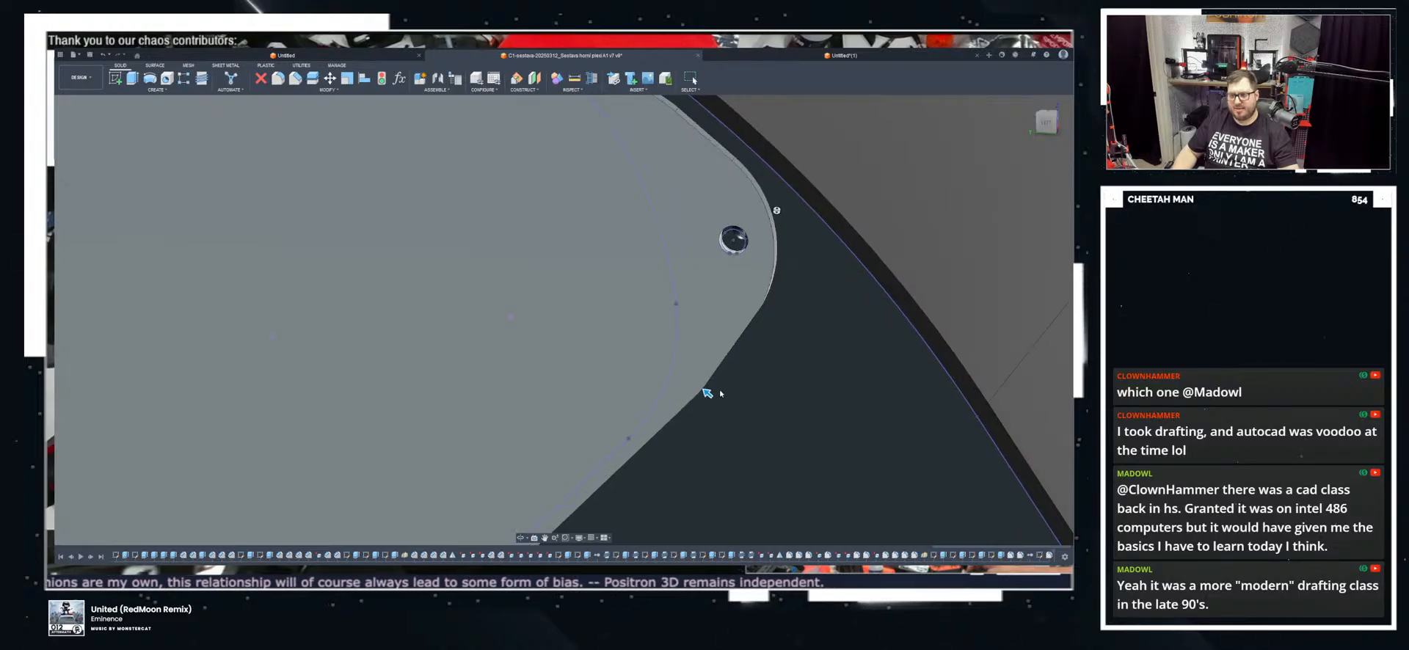
pyautogui.moveTo(706, 394); pyautogui.dragTo(705, 392)
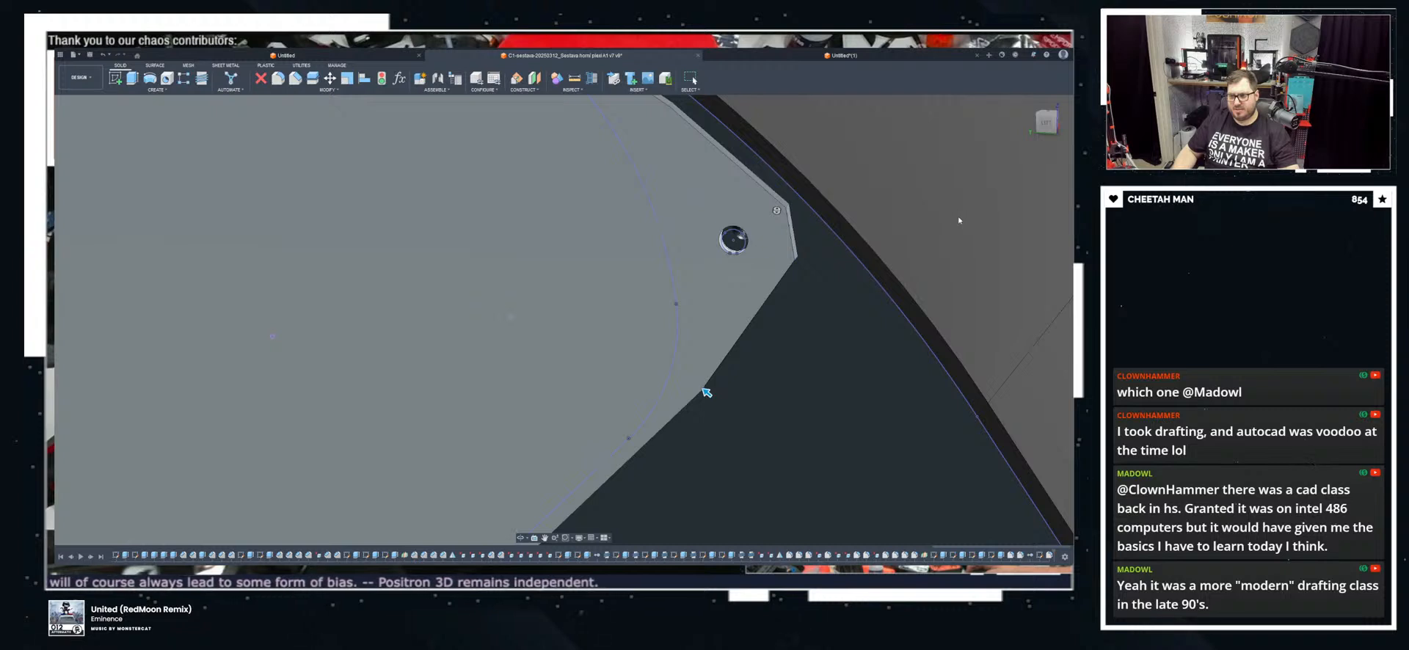
# Step: Fillet the shallow edge on the rear slope just above the rear screw hole
pyautogui.keyDown('shift'); pyautogui.moveTo(922, 223); pyautogui.dragTo(791, 222, button='middle'); pyautogui.keyUp('shift')
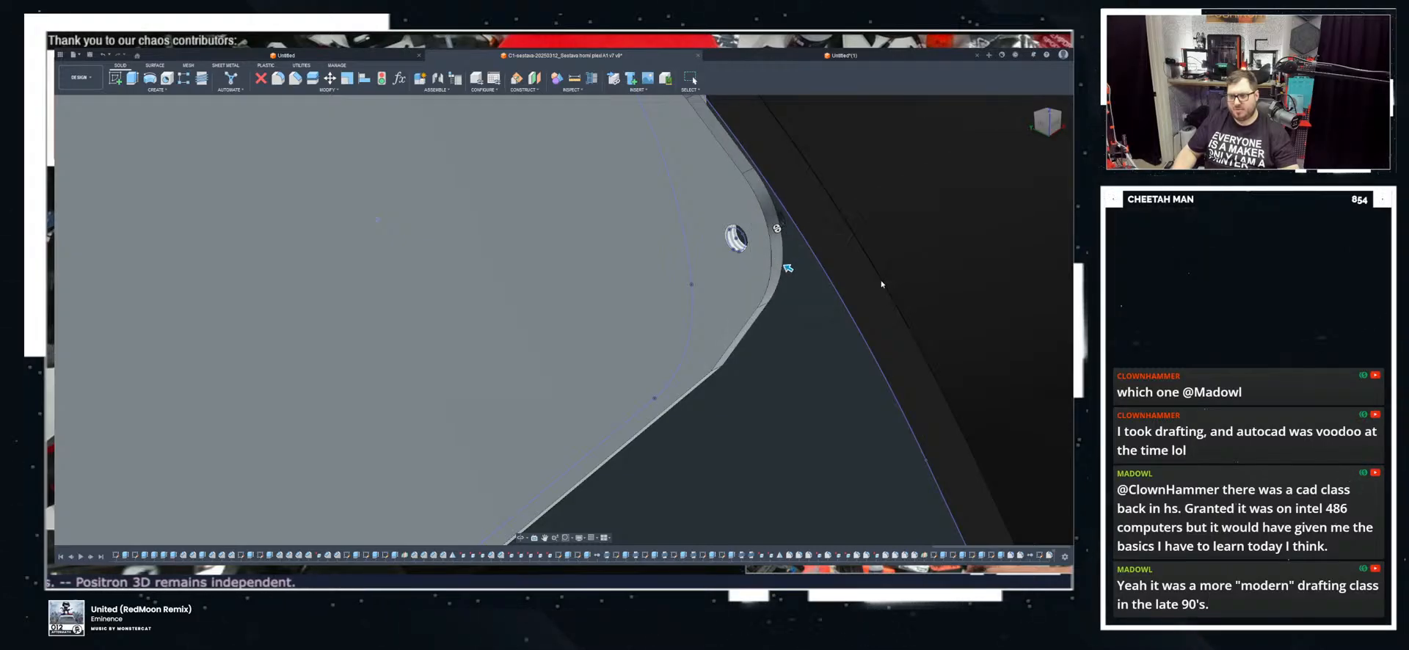
pyautogui.press('Escape')
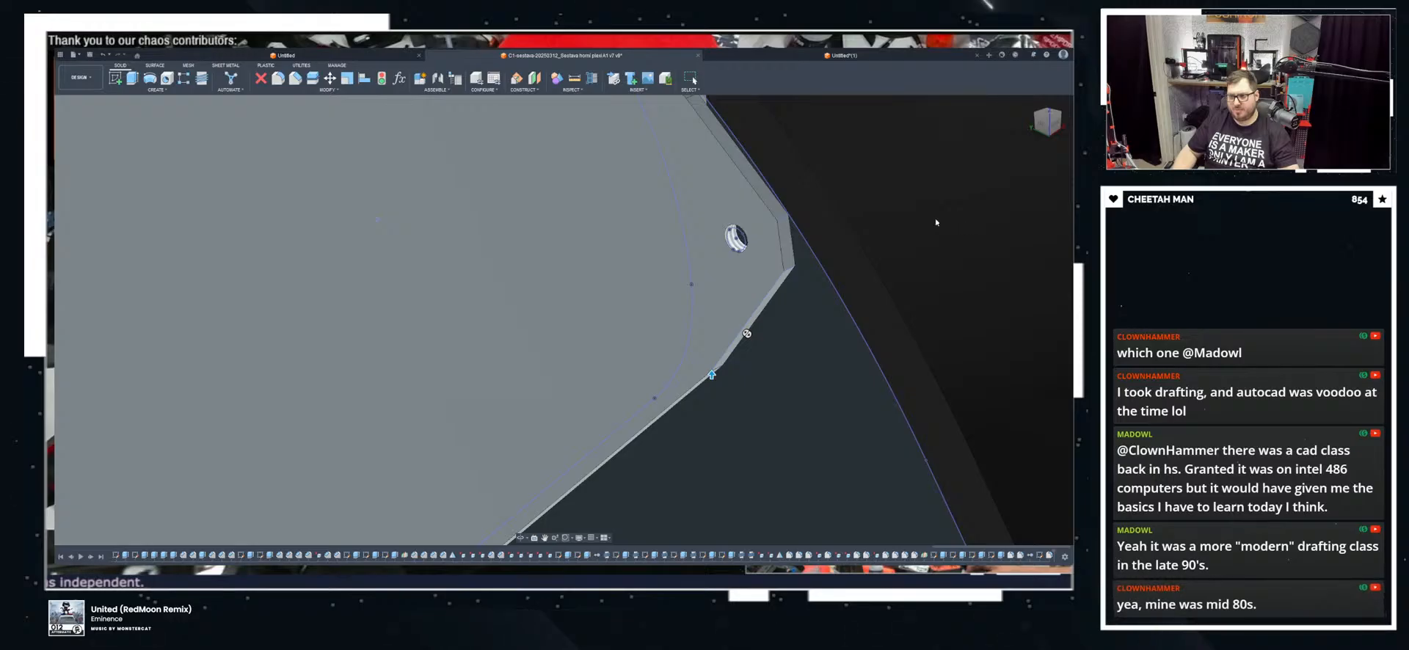
pyautogui.press('Escape')
pyautogui.keyDown('shift'); pyautogui.moveTo(695, 365); pyautogui.dragTo(725, 297, button='middle'); pyautogui.keyUp('shift')
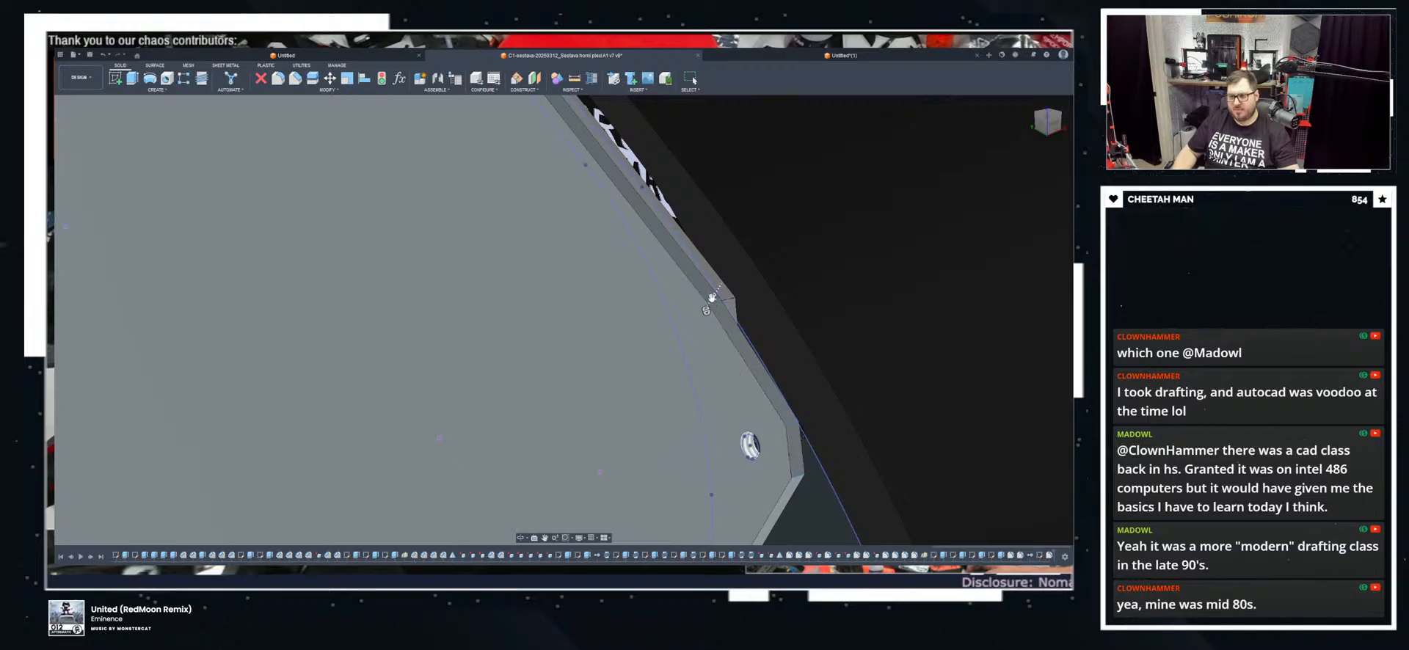
pyautogui.click(711, 299)
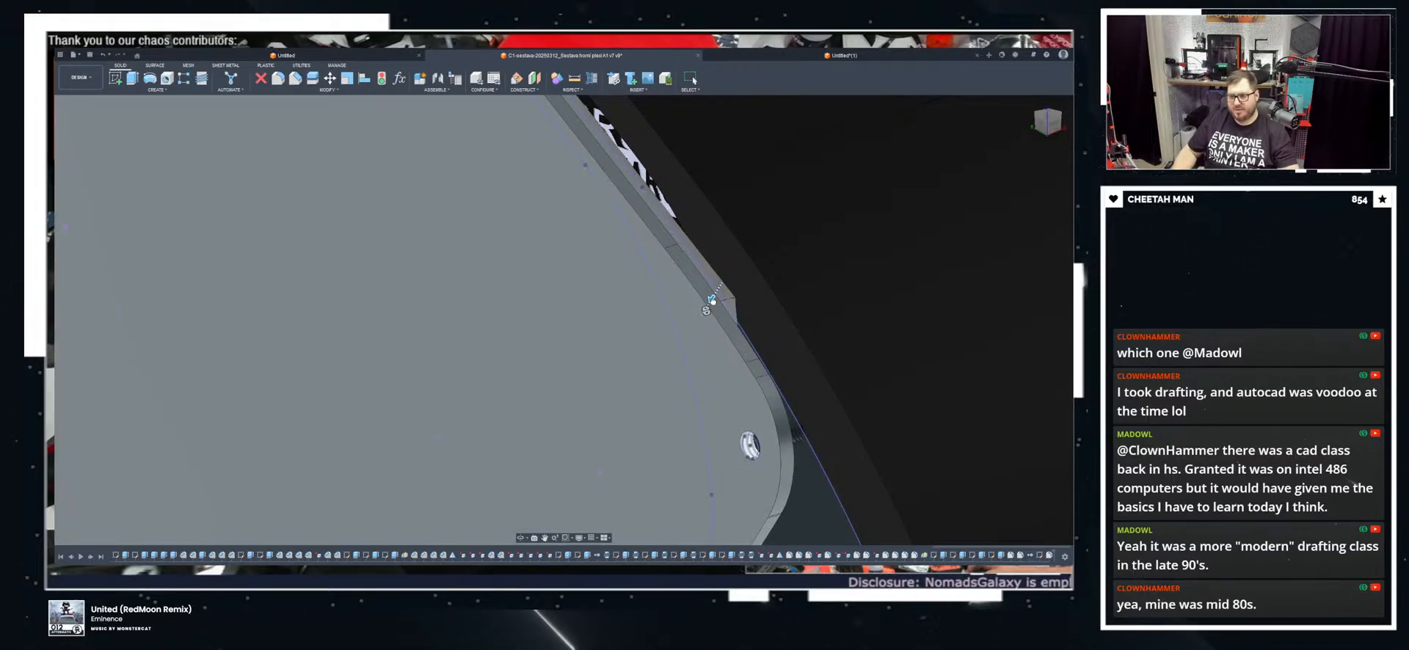
# Step: Fillet the inward corner near the panel's base, where the underside slope turns toward the lower screw hole
pyautogui.keyDown('shift'); pyautogui.moveTo(711, 299); pyautogui.dragTo(692, 388, button='middle'); pyautogui.keyUp('shift')
pyautogui.scroll(-3, 818, 339)
pyautogui.scroll(3, 755, 398)
pyautogui.moveTo(700, 373); pyautogui.dragTo(717, 384)
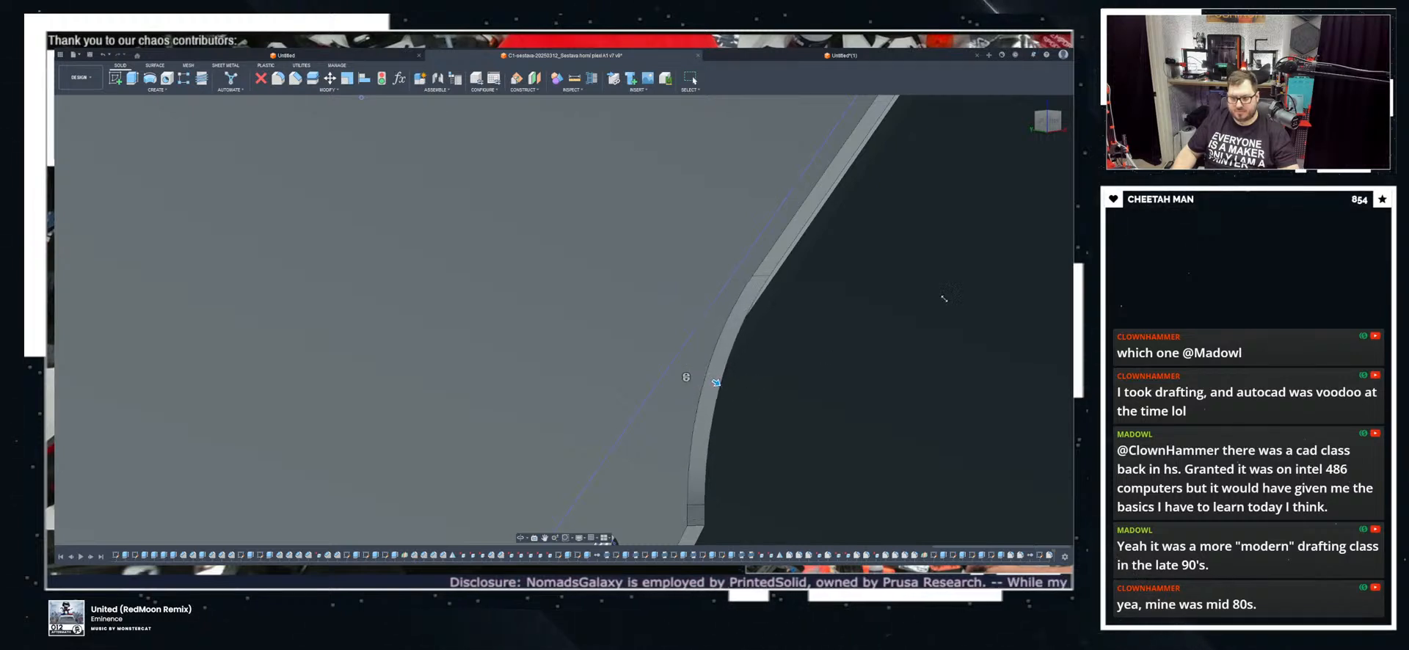
# Step: Round the outer corner edges beside the lower screw hole at the side panel's base
pyautogui.keyDown('shift'); pyautogui.moveTo(898, 255); pyautogui.dragTo(729, 303, button='middle'); pyautogui.keyUp('shift')
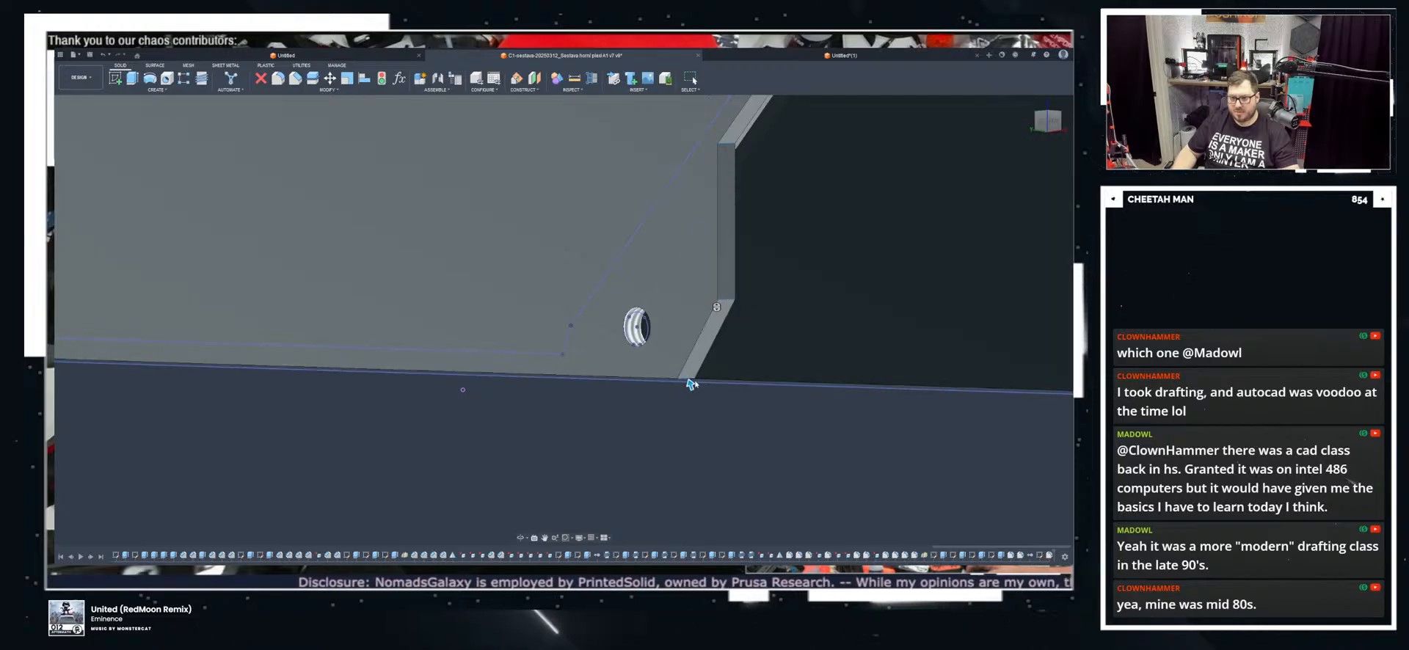
pyautogui.moveTo(690, 384); pyautogui.dragTo(685, 369)
pyautogui.keyDown('shift'); pyautogui.moveTo(694, 369); pyautogui.dragTo(759, 351, button='middle'); pyautogui.keyUp('shift')
# Step: Examine the whole filleted side panel against the cover's curved profile, face-on and at an angle
pyautogui.scroll(-3, 759, 351)
pyautogui.scroll(-5, 732, 359)
pyautogui.moveTo(625, 381); pyautogui.dragTo(629, 385, button='middle')
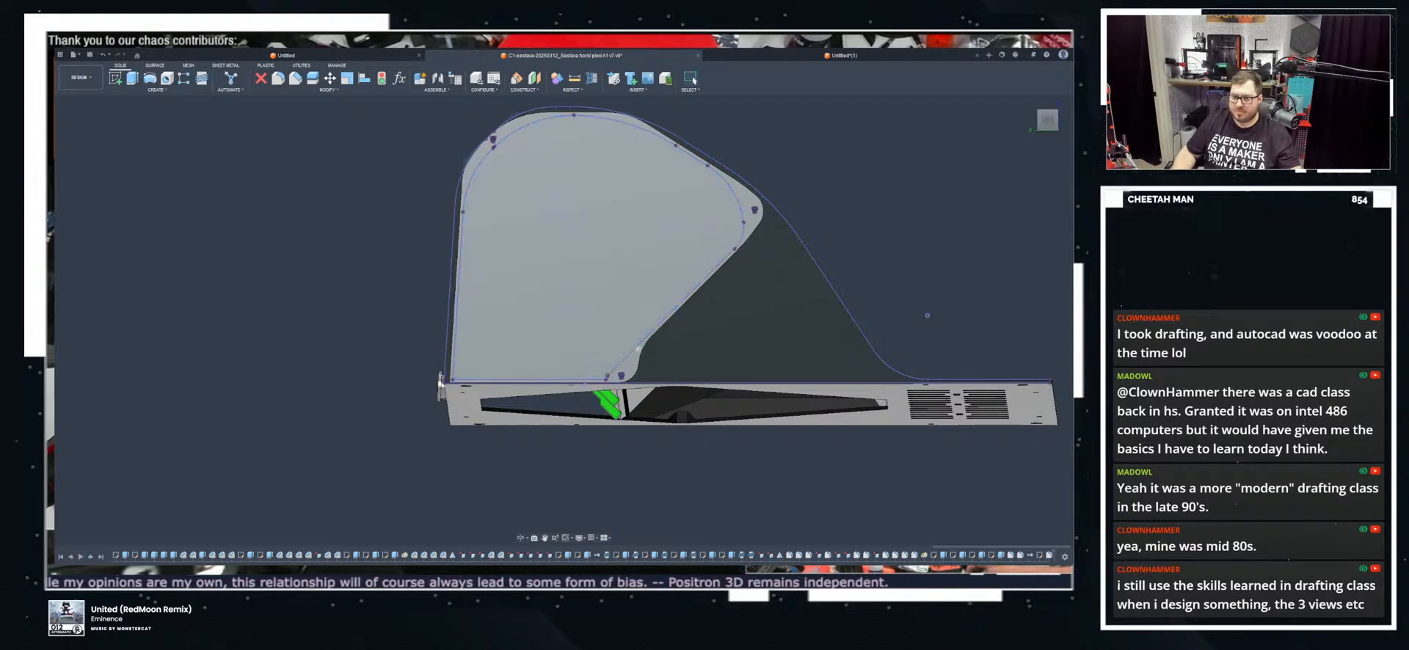
pyautogui.keyDown('shift'); pyautogui.moveTo(846, 251); pyautogui.dragTo(796, 308, button='middle'); pyautogui.keyUp('shift')
pyautogui.keyDown('shift'); pyautogui.moveTo(438, 308); pyautogui.dragTo(409, 312, button='middle'); pyautogui.keyUp('shift')
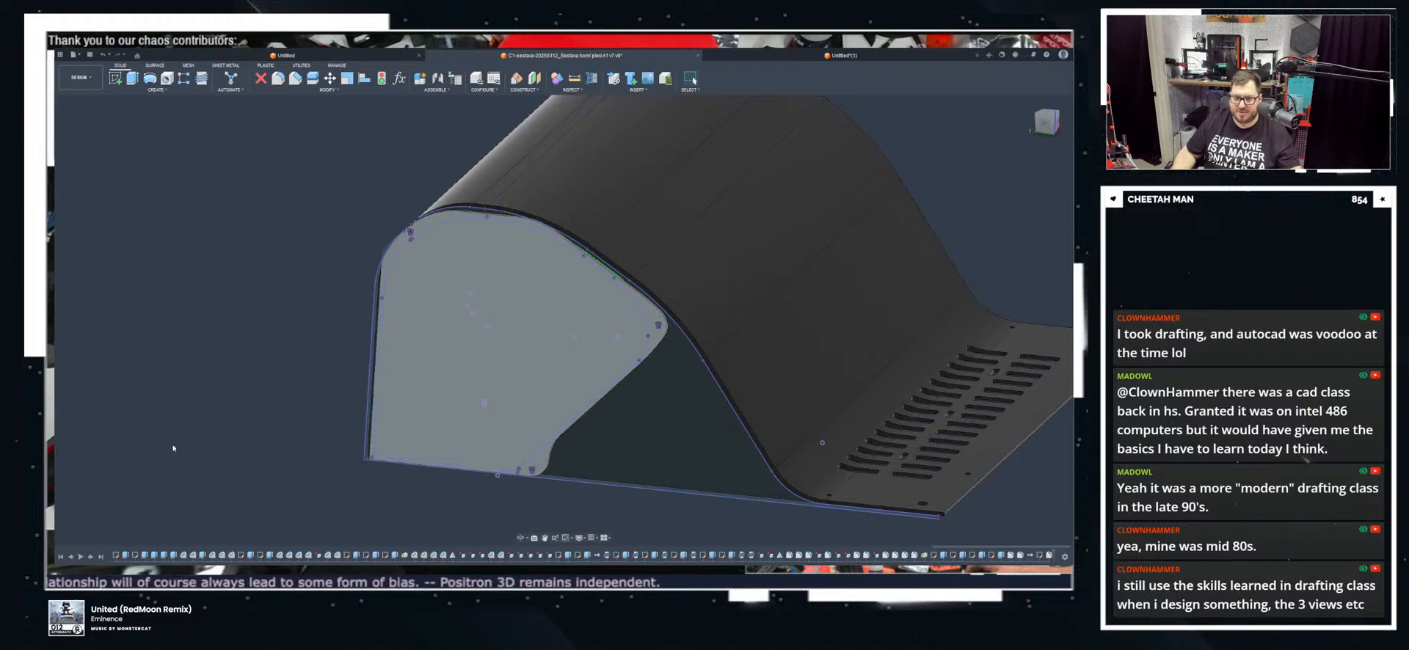
pyautogui.scroll(-3, 458, 448)
pyautogui.scroll(3, 525, 407)
pyautogui.moveTo(550, 425)
pyautogui.keyDown('shift'); pyautogui.mouseDown(button='middle')
pyautogui.moveTo(690, 305)
pyautogui.moveTo(552, 395)
pyautogui.mouseUp(button='middle'); pyautogui.keyUp('shift')
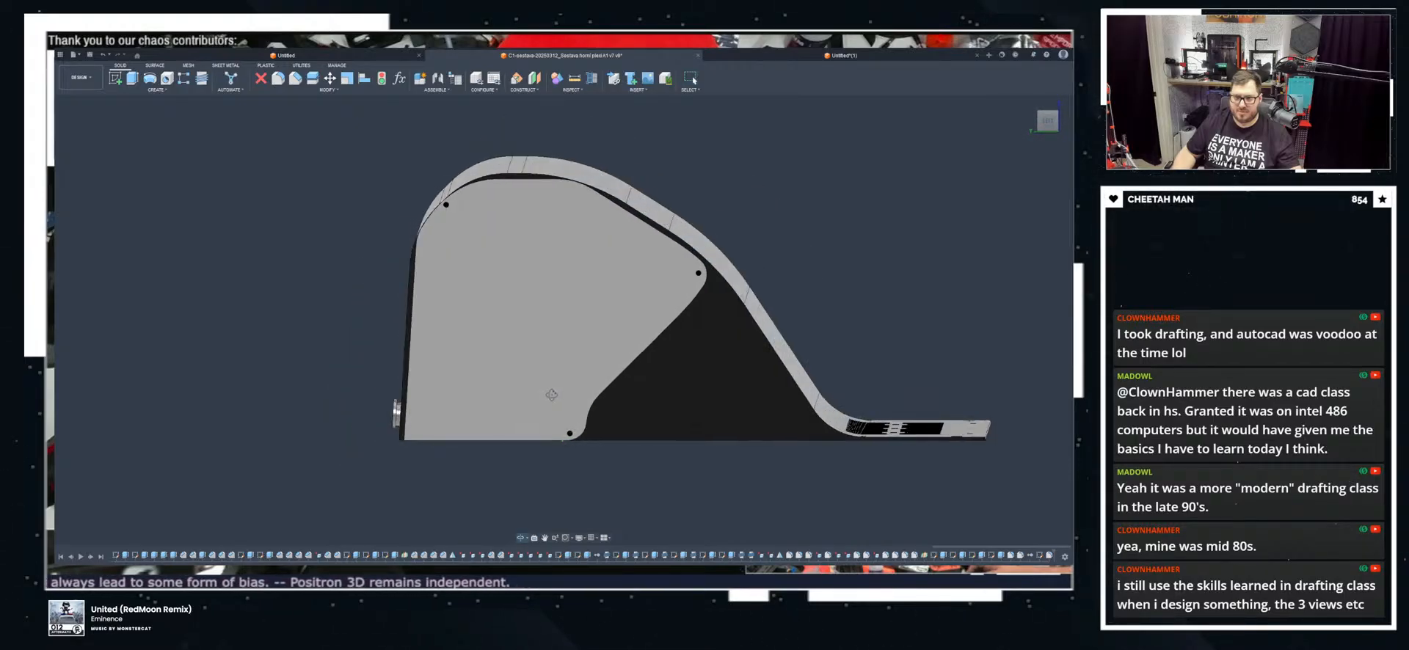
# Step: Examine the filleted side panel face-on, close up along its curved upper edge, then from further out at an angle
pyautogui.keyDown('shift'); pyautogui.moveTo(595, 320); pyautogui.dragTo(616, 305, button='middle'); pyautogui.keyUp('shift')
pyautogui.click(1056, 121)
pyautogui.scroll(5, 620, 178)
pyautogui.scroll(-2, 620, 178)
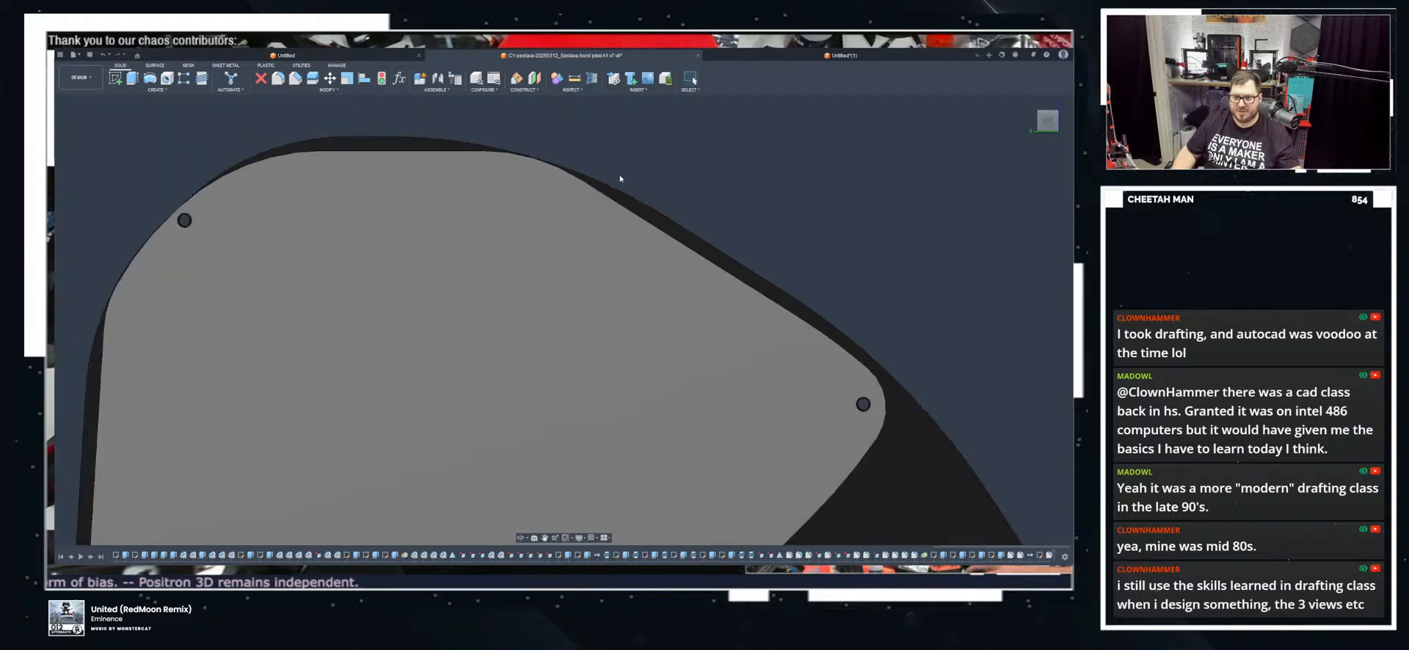
pyautogui.scroll(-4, 620, 178)
pyautogui.scroll(-4, 673, 271)
pyautogui.keyDown('shift'); pyautogui.moveTo(723, 282); pyautogui.dragTo(786, 270, button='middle'); pyautogui.keyUp('shift')
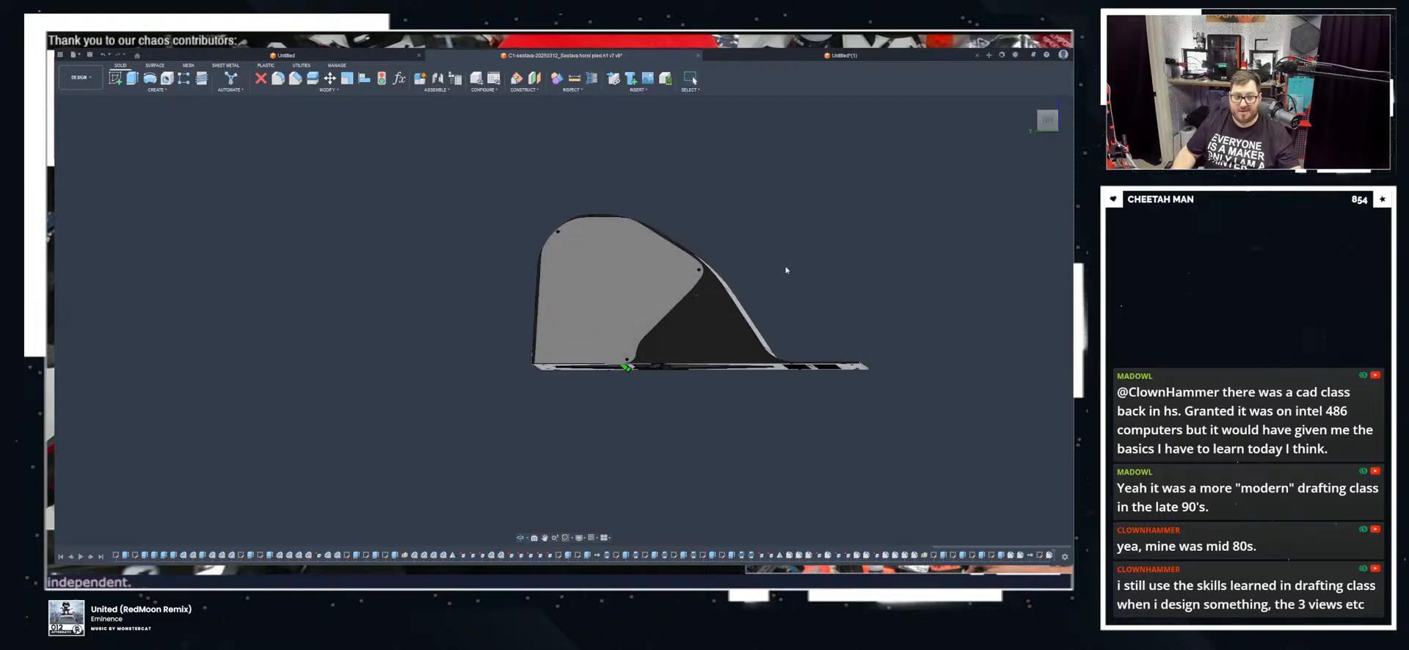
pyautogui.moveTo(593, 272)
pyautogui.keyDown('shift'); pyautogui.mouseDown(button='middle')
pyautogui.moveTo(715, 277)
pyautogui.moveTo(593, 291)
pyautogui.moveTo(605, 312)
pyautogui.moveTo(709, 323)
pyautogui.moveTo(665, 345)
pyautogui.mouseUp(button='middle'); pyautogui.keyUp('shift')
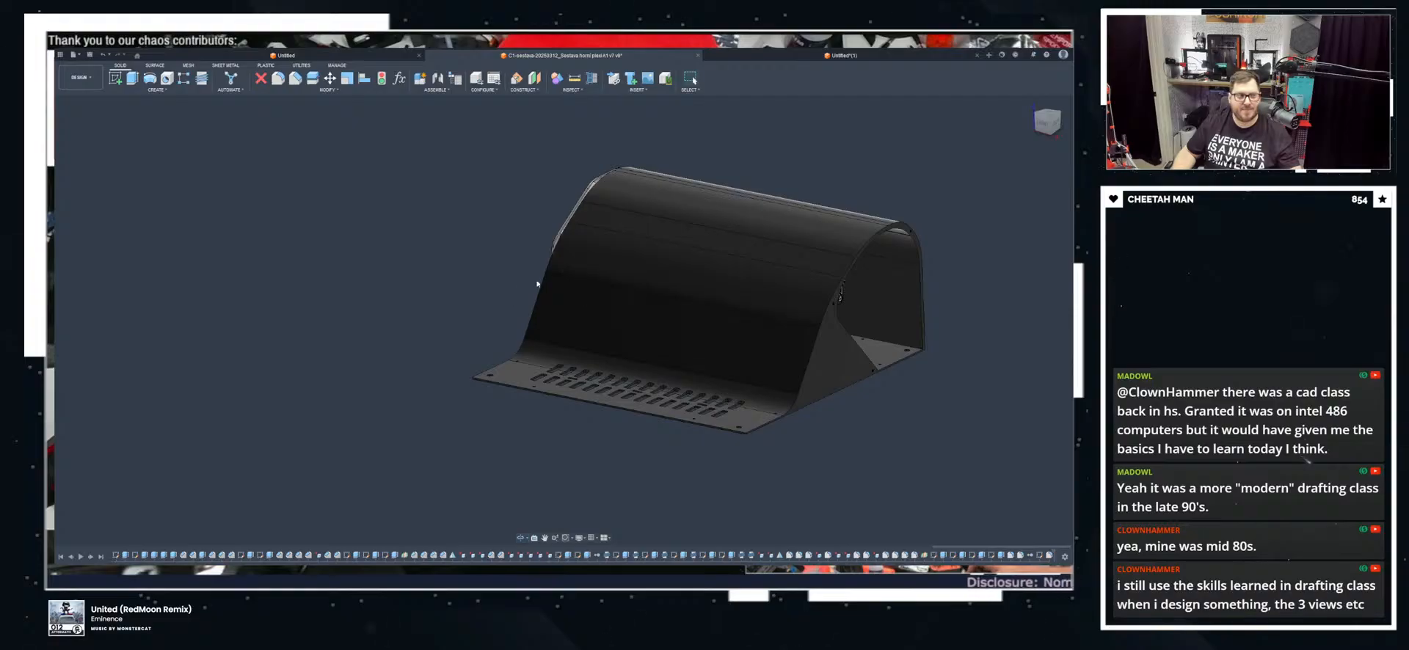
# Step: Examine the whole cover from the front, the side panel end and the rear, including the fitted side panel
pyautogui.moveTo(530, 286); pyautogui.dragTo(367, 272, button='middle')
pyautogui.scroll(4, 509, 310)
pyautogui.keyDown('shift'); pyautogui.moveTo(537, 317); pyautogui.dragTo(500, 342, button='middle'); pyautogui.keyUp('shift')
pyautogui.keyDown('shift'); pyautogui.moveTo(157, 320); pyautogui.dragTo(99, 391, button='middle'); pyautogui.keyUp('shift')
pyautogui.scroll(-3, 351, 359)
pyautogui.keyDown('shift'); pyautogui.moveTo(351, 359); pyautogui.dragTo(306, 327, button='middle'); pyautogui.keyUp('shift')
pyautogui.click(307, 327)
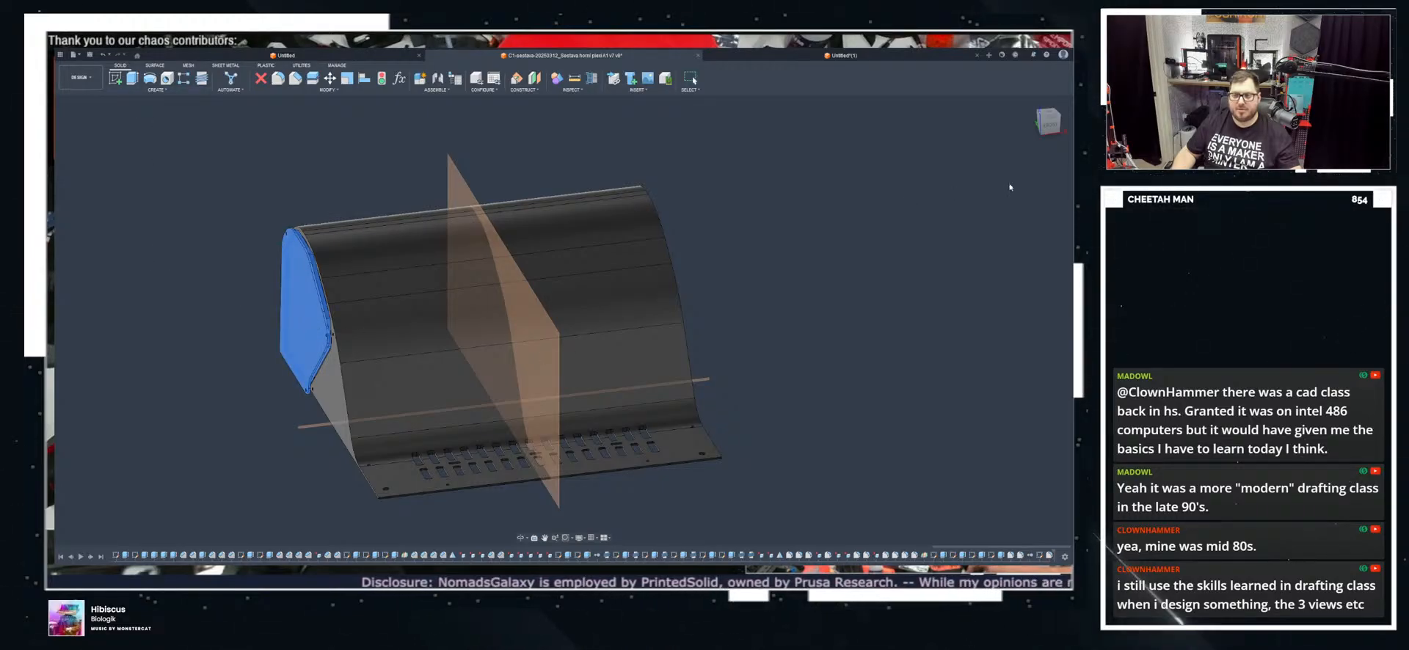
pyautogui.click(536, 345)
pyautogui.click(1030, 212)
pyautogui.keyDown('shift'); pyautogui.moveTo(666, 400); pyautogui.dragTo(615, 308, button='middle'); pyautogui.keyUp('shift')
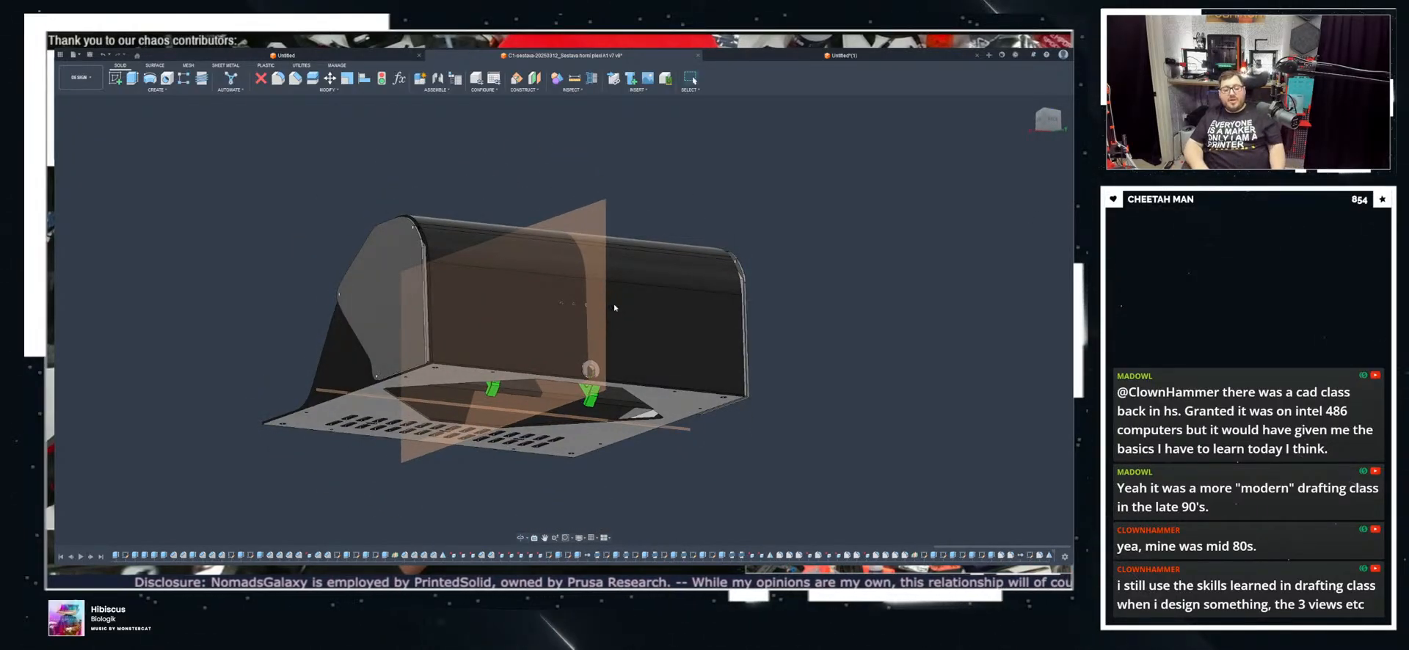
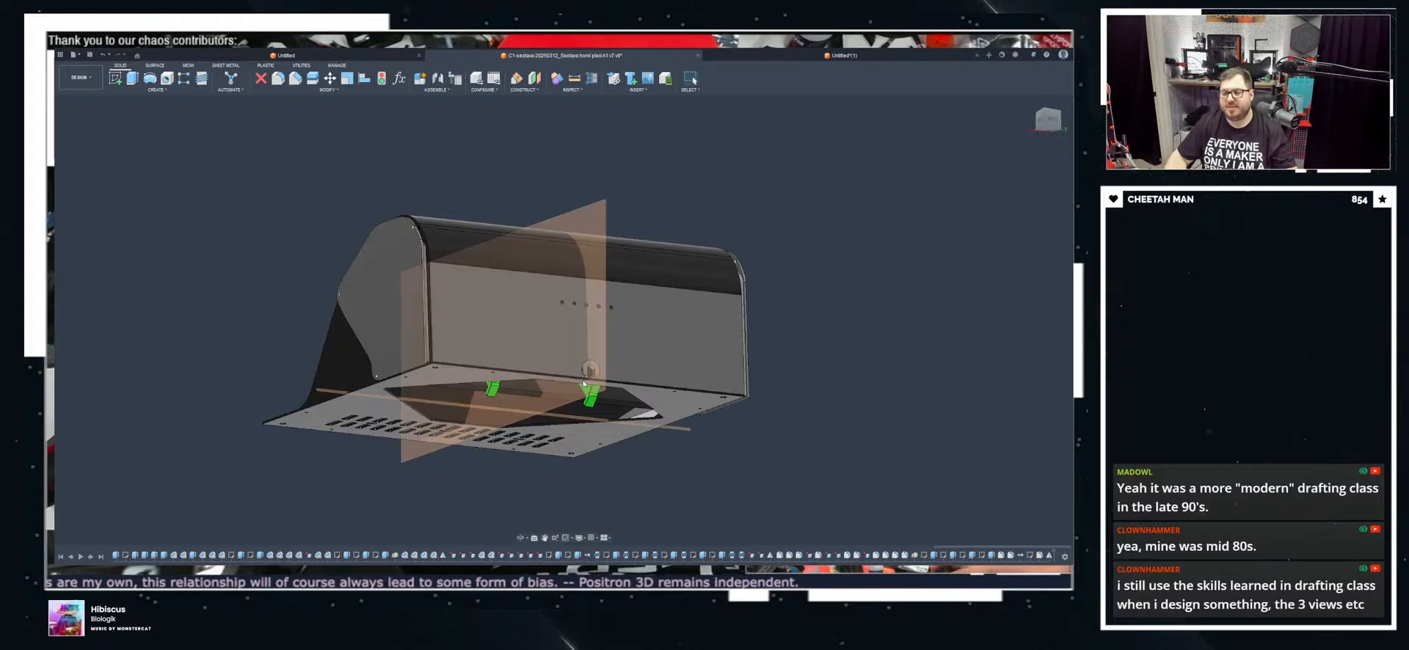
# Step: Isolate the grommet at the base of the cover's rear wall
pyautogui.scroll(4, 624, 360)
pyautogui.moveTo(624, 361)
pyautogui.keyDown('shift'); pyautogui.mouseDown(button='middle')
pyautogui.moveTo(693, 410)
pyautogui.moveTo(621, 306)
pyautogui.moveTo(609, 363)
pyautogui.moveTo(554, 439)
pyautogui.moveTo(545, 418)
pyautogui.moveTo(599, 303)
pyautogui.mouseUp(button='middle'); pyautogui.keyUp('shift')
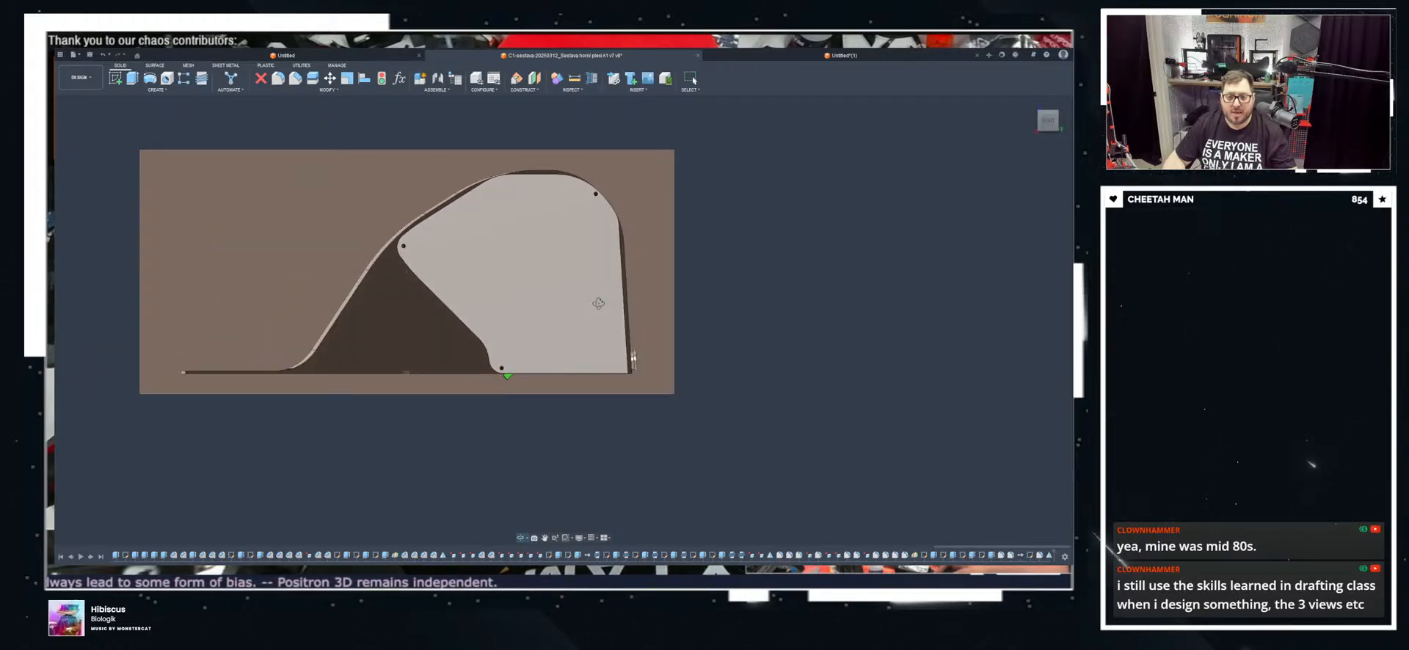
pyautogui.scroll(8, 627, 359)
pyautogui.keyDown('shift'); pyautogui.moveTo(648, 440); pyautogui.dragTo(826, 433, button='middle'); pyautogui.keyUp('shift')
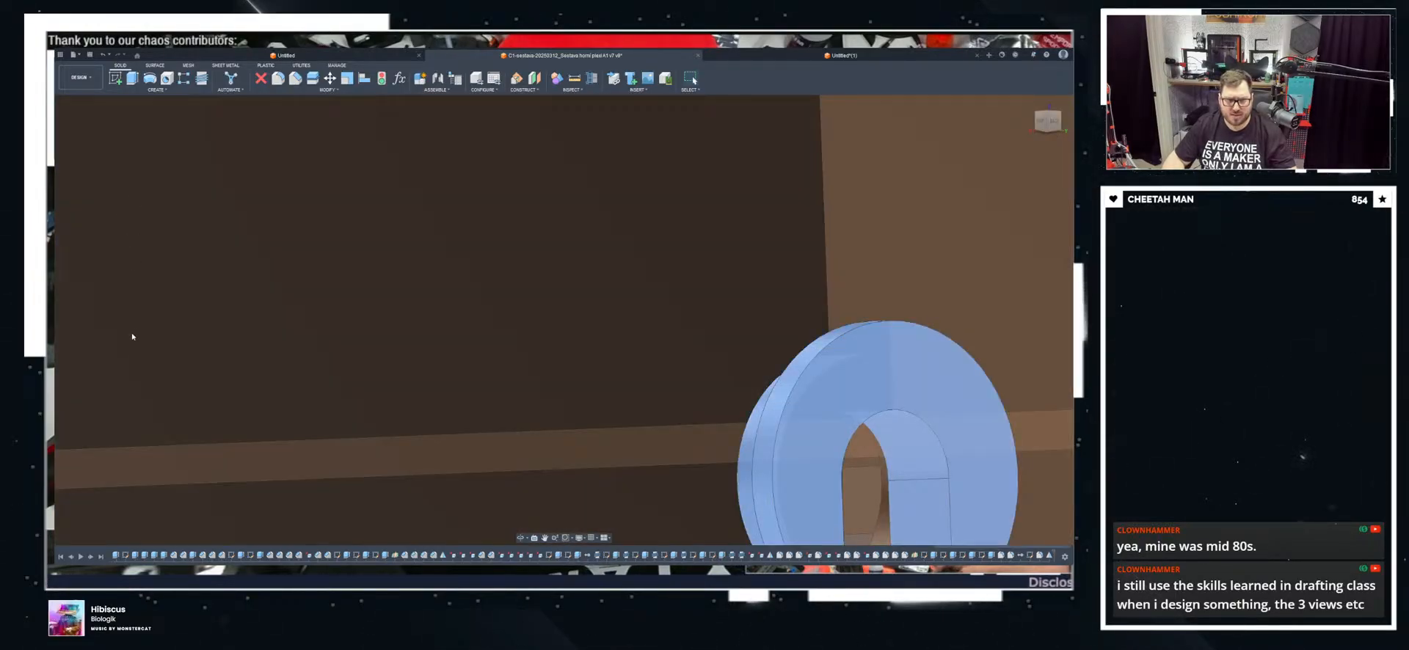
pyautogui.click(149, 458)
pyautogui.click(614, 434)
# Step: Chamfer the outer end edge of the grommet's narrower plug, opposite the wide flange
pyautogui.scroll(-3, 685, 386)
pyautogui.moveTo(685, 386)
pyautogui.keyDown('shift'); pyautogui.mouseDown(button='middle')
pyautogui.moveTo(815, 470)
pyautogui.moveTo(676, 372)
pyautogui.mouseUp(button='middle'); pyautogui.keyUp('shift')
pyautogui.scroll(3, 815, 470)
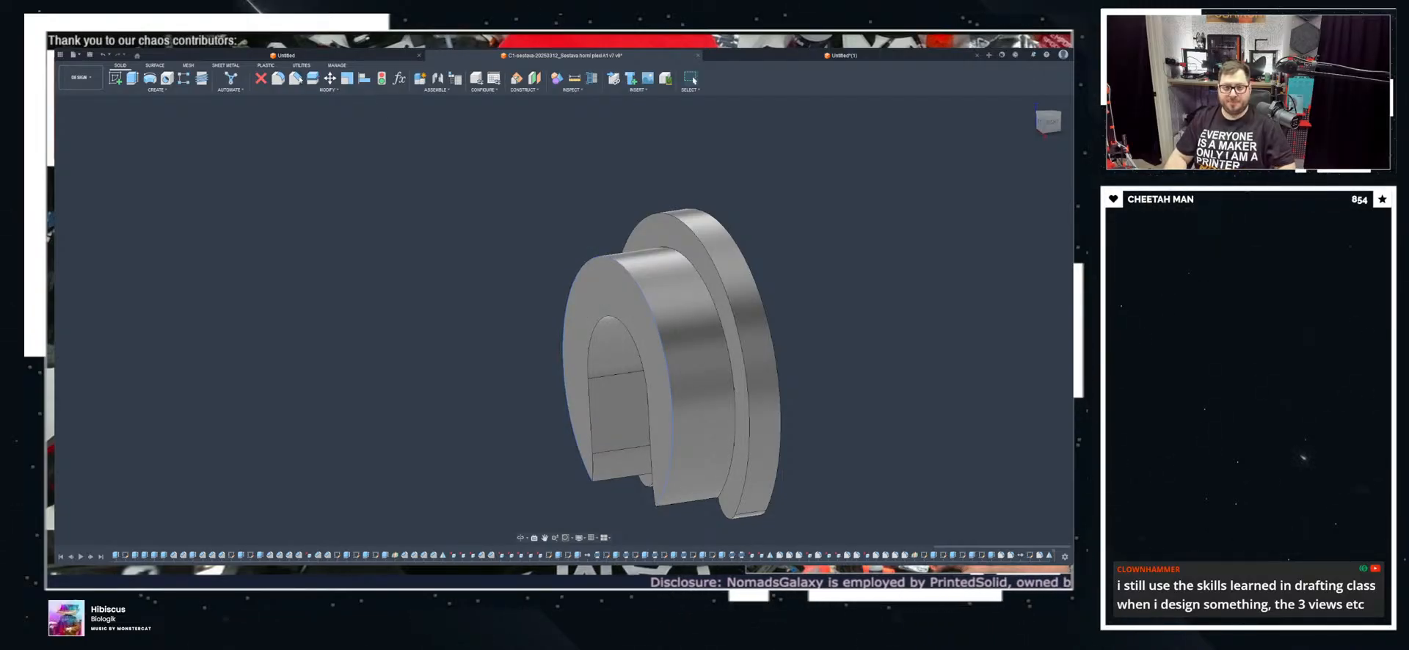
pyautogui.moveTo(642, 309)
pyautogui.mouseDown()
pyautogui.moveTo(687, 308)
pyautogui.moveTo(642, 326)
pyautogui.moveTo(650, 309)
pyautogui.mouseUp()
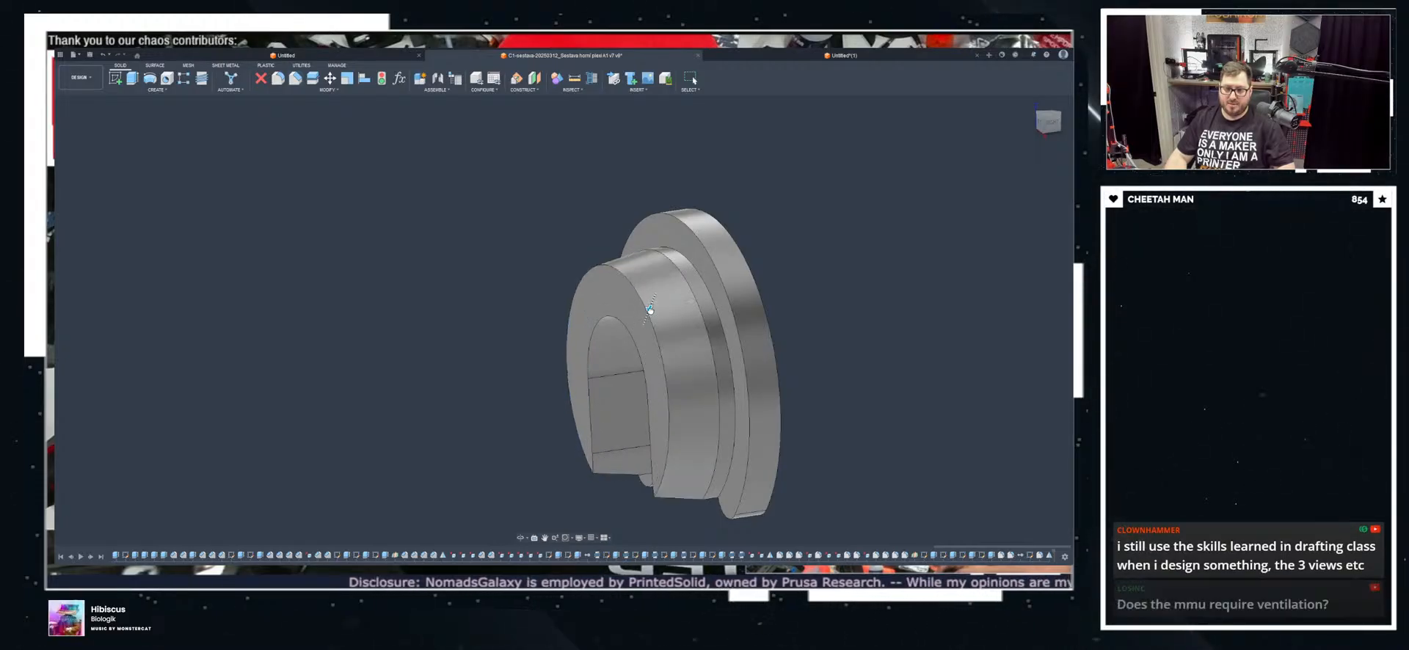
pyautogui.click(1031, 280)
pyautogui.scroll(-3, 755, 373)
pyautogui.keyDown('shift'); pyautogui.moveTo(756, 373); pyautogui.dragTo(873, 371, button='middle'); pyautogui.keyUp('shift')
pyautogui.keyDown('shift'); pyautogui.moveTo(803, 396); pyautogui.dragTo(682, 371, button='middle'); pyautogui.keyUp('shift')
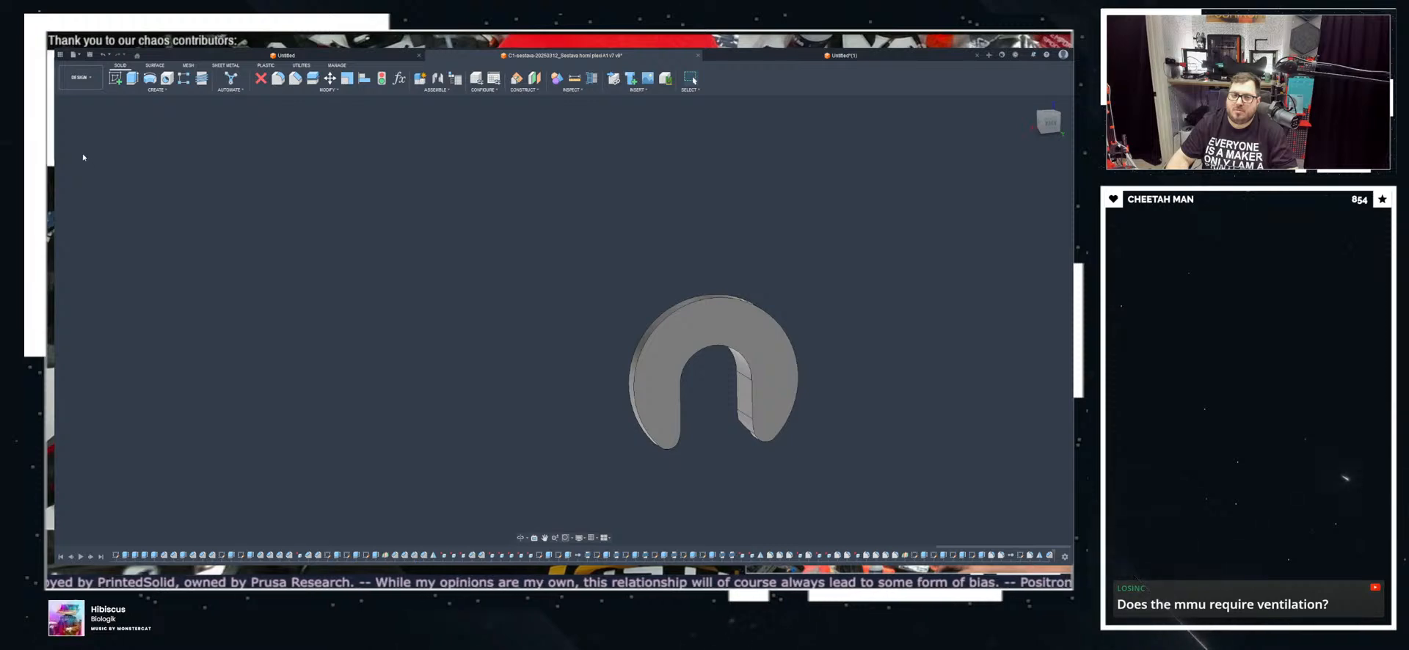
# Step: End the grommet's isolation so the whole cover assembly is displayed again
pyautogui.click(160, 462)
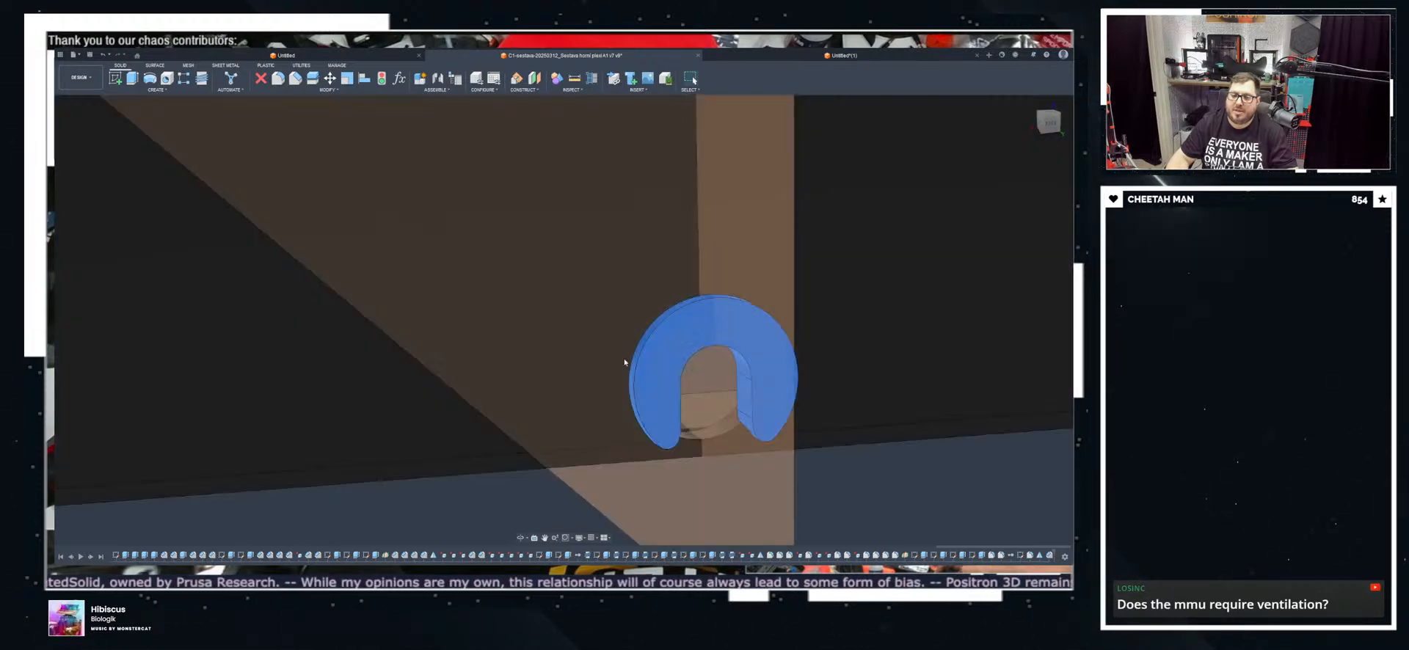
pyautogui.scroll(-3, 632, 371)
pyautogui.scroll(-2, 790, 427)
pyautogui.click(790, 427)
pyautogui.scroll(-5, 680, 373)
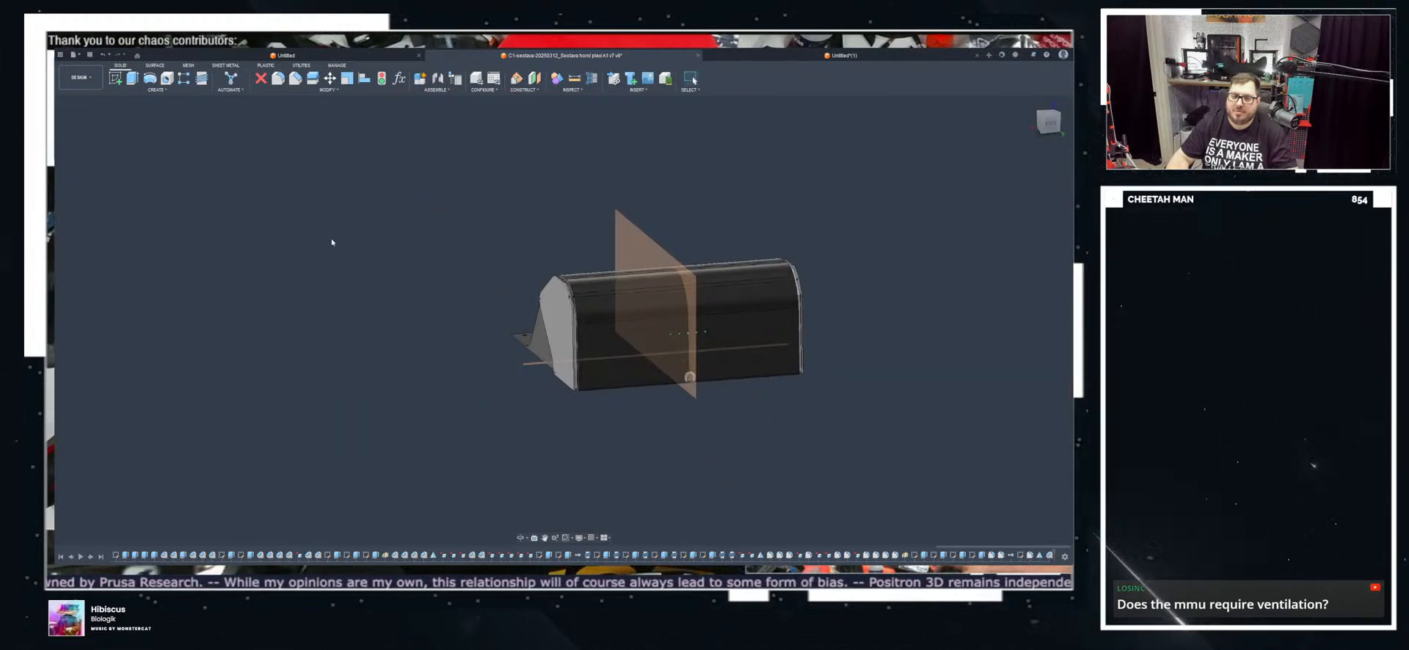
# Step: Examine the assembled cover from the front and side, including its slotted front flange and side panel
pyautogui.keyDown('shift'); pyautogui.moveTo(349, 415); pyautogui.dragTo(580, 415, button='middle'); pyautogui.keyUp('shift')
pyautogui.keyDown('shift'); pyautogui.moveTo(455, 422); pyautogui.dragTo(505, 385, button='middle'); pyautogui.keyUp('shift')
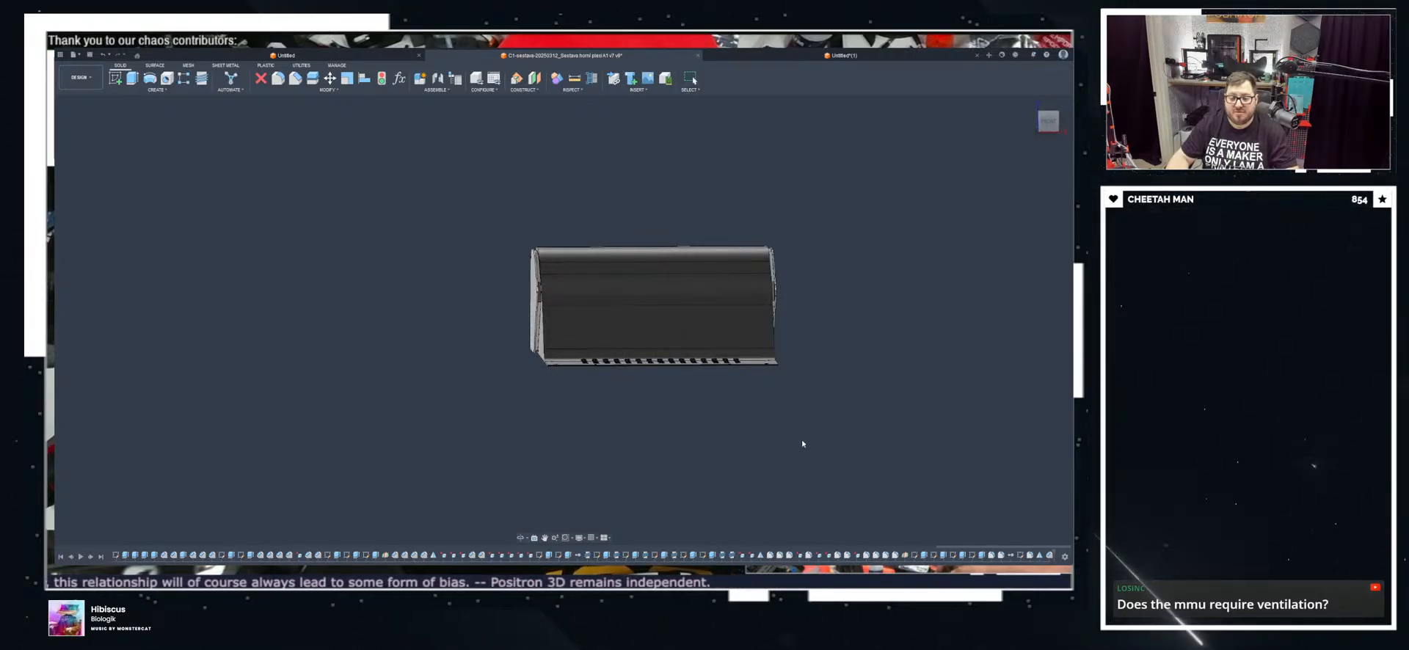
pyautogui.moveTo(620, 420); pyautogui.dragTo(309, 308, button='middle')
pyautogui.scroll(4, 381, 400)
pyautogui.keyDown('shift'); pyautogui.moveTo(443, 306); pyautogui.dragTo(443, 389, button='middle'); pyautogui.keyUp('shift')
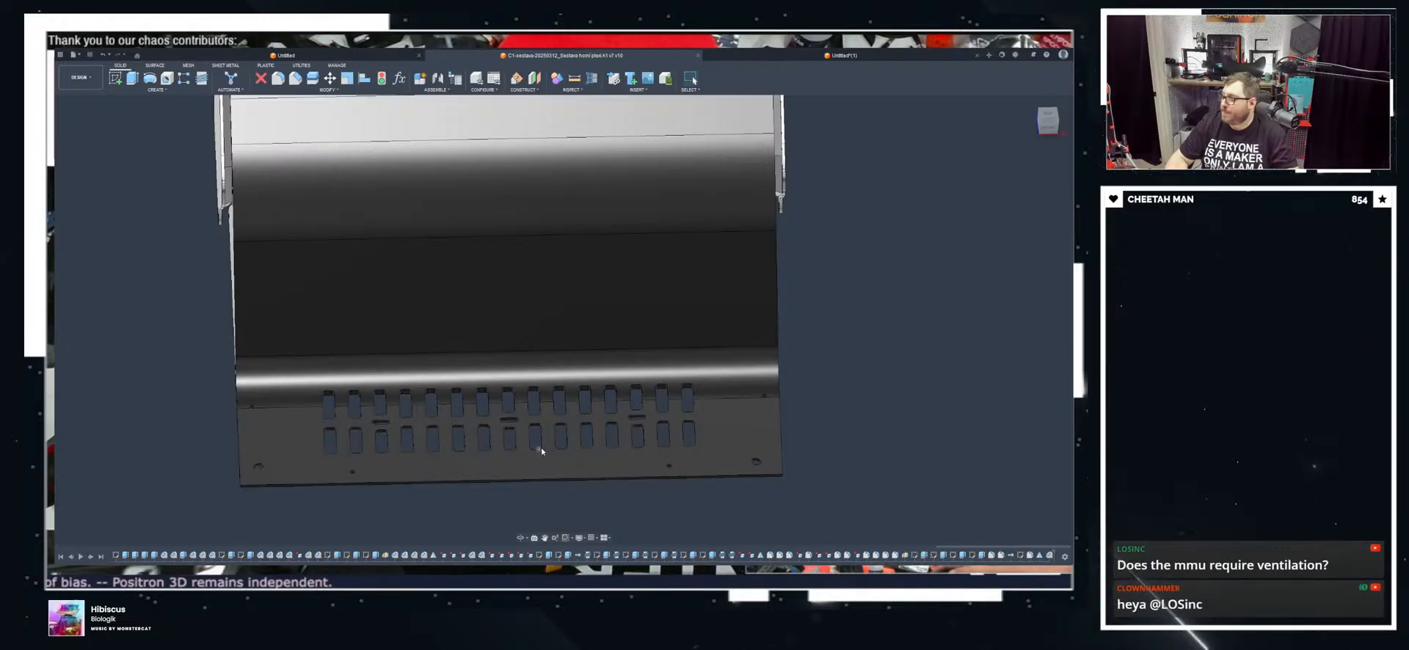
pyautogui.keyDown('shift'); pyautogui.moveTo(540, 447); pyautogui.dragTo(877, 422, button='middle'); pyautogui.keyUp('shift')
pyautogui.keyDown('shift'); pyautogui.moveTo(846, 364); pyautogui.dragTo(835, 368, button='middle'); pyautogui.keyUp('shift')
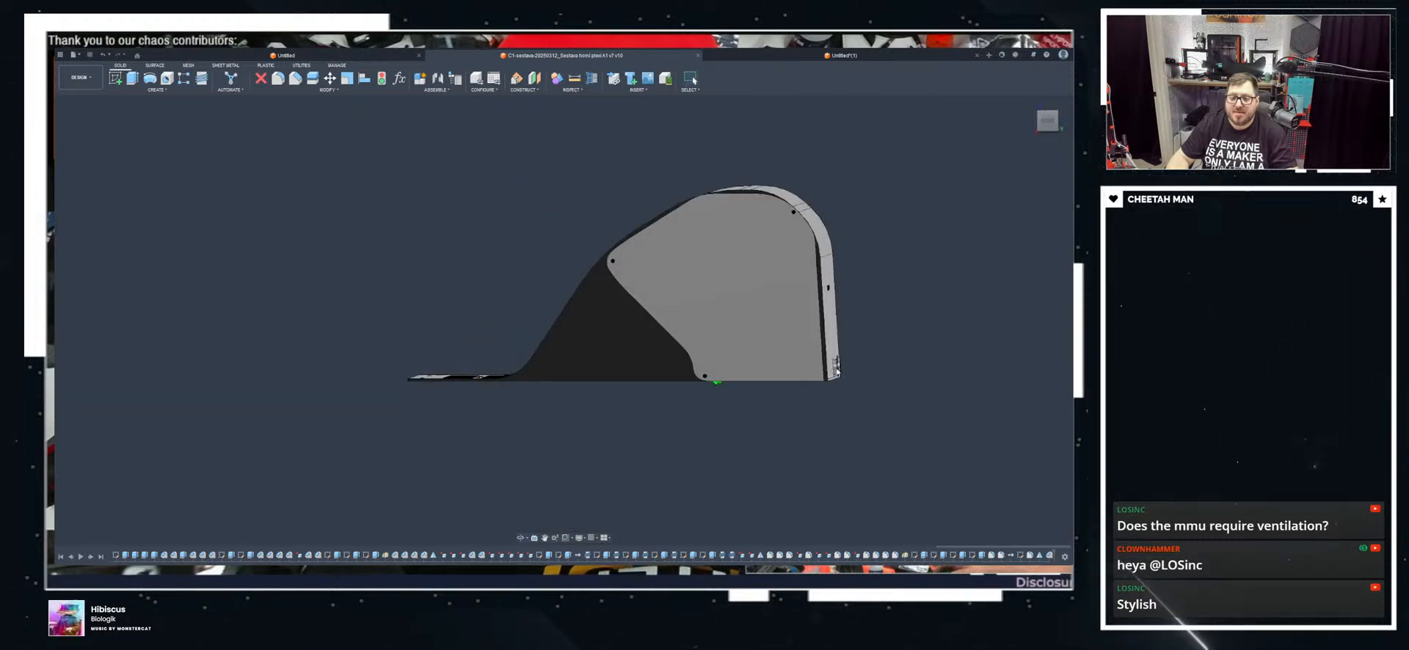
pyautogui.keyDown('shift'); pyautogui.moveTo(740, 377); pyautogui.dragTo(544, 388, button='middle'); pyautogui.keyUp('shift')
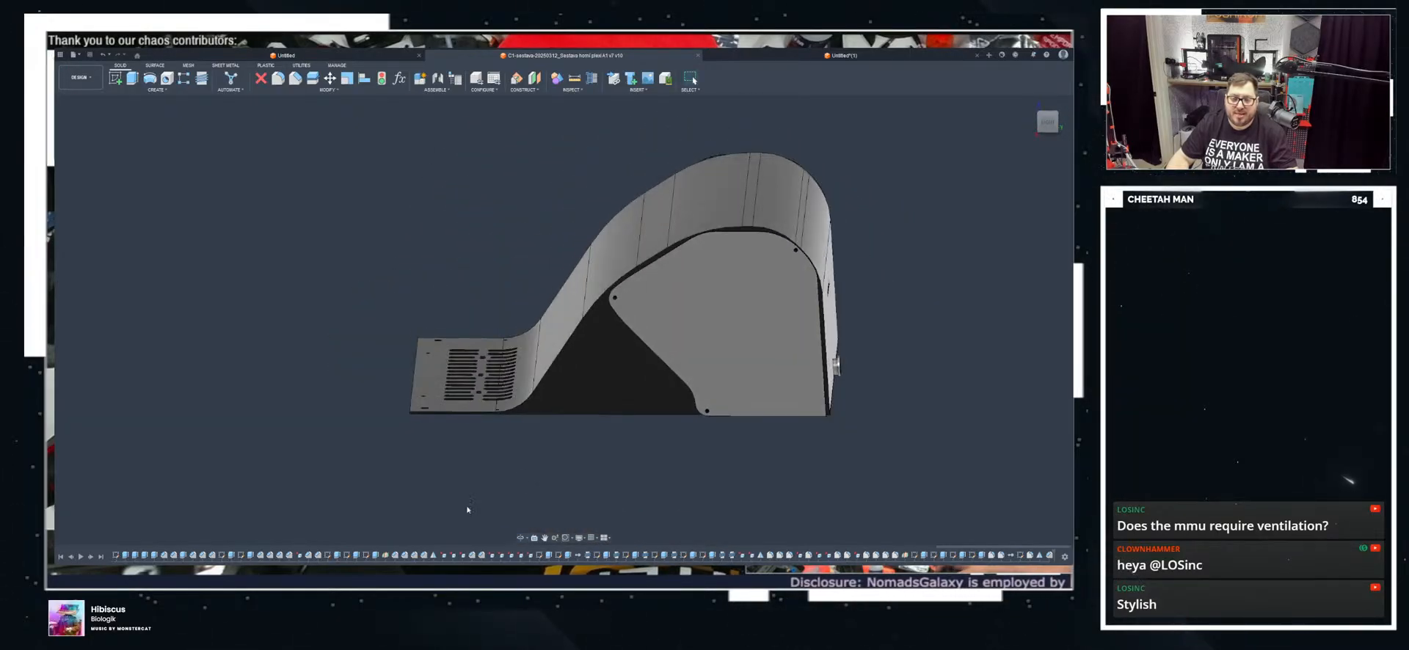
# Step: Examine the vent slots and holes on the cover's front flange, close up and as part of the whole cover
pyautogui.scroll(6, 467, 410)
pyautogui.keyDown('shift'); pyautogui.moveTo(500, 408); pyautogui.dragTo(498, 460, button='middle'); pyautogui.keyUp('shift')
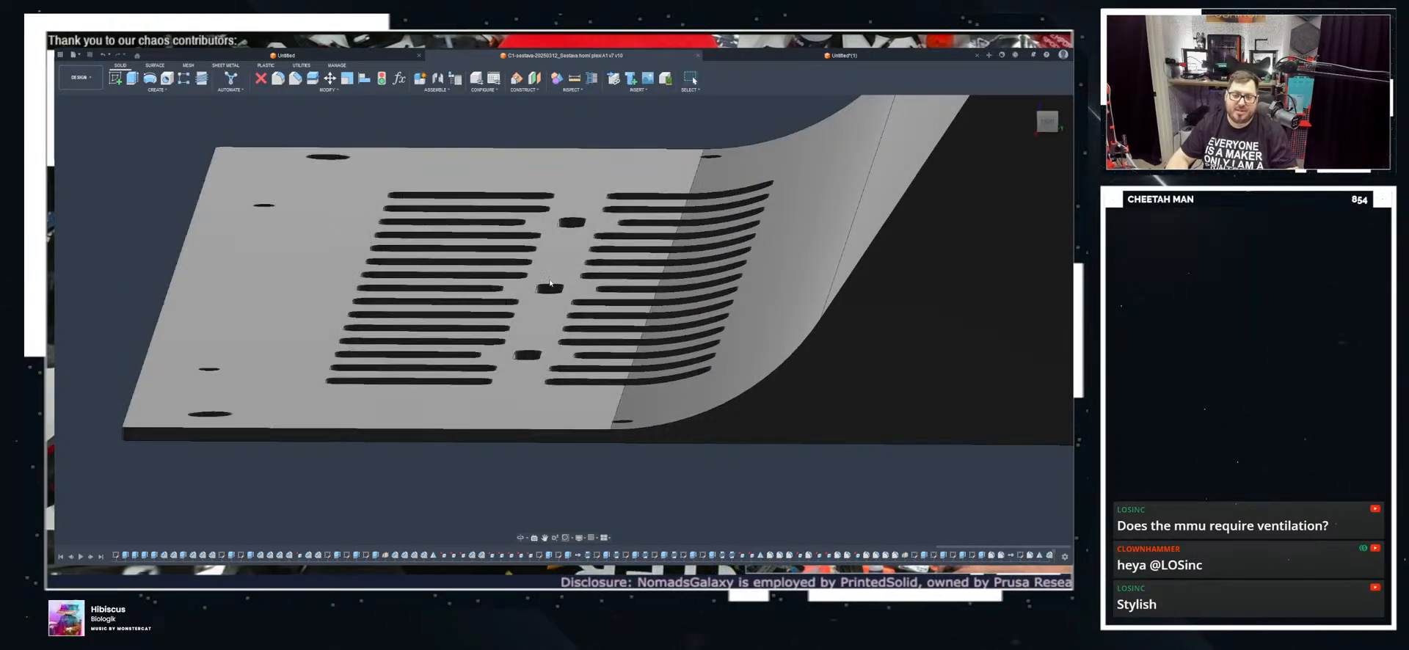
pyautogui.keyDown('shift'); pyautogui.moveTo(569, 195); pyautogui.dragTo(594, 285, button='middle'); pyautogui.keyUp('shift')
pyautogui.scroll(-4, 555, 348)
pyautogui.scroll(-3, 555, 348)
pyautogui.scroll(-3, 637, 354)
pyautogui.scroll(6, 637, 354)
pyautogui.scroll(-3, 629, 342)
pyautogui.keyDown('shift'); pyautogui.moveTo(793, 433); pyautogui.dragTo(820, 459, button='middle'); pyautogui.keyUp('shift')
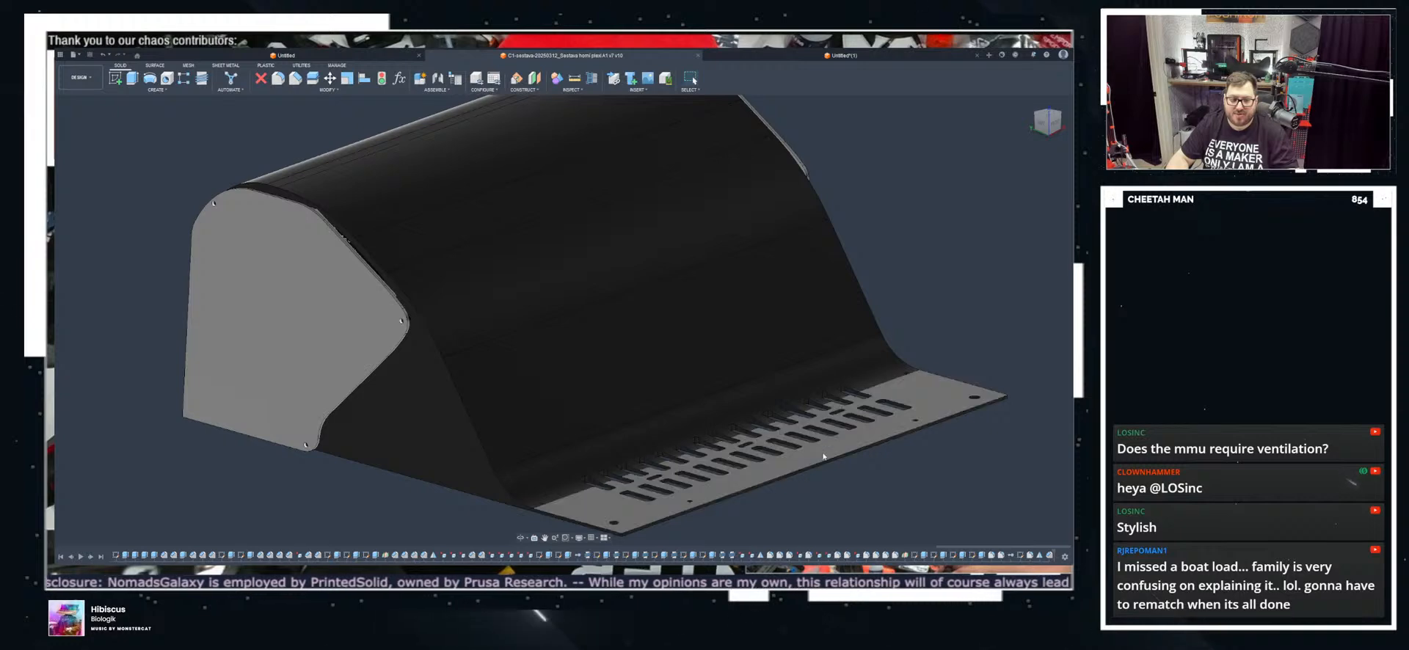
# Step: Inspect the cover's underside and the fit between the side panel's inner lip and the cover edge
pyautogui.keyDown('shift'); pyautogui.moveTo(849, 399); pyautogui.dragTo(852, 321, button='middle'); pyautogui.keyUp('shift')
pyautogui.keyDown('shift'); pyautogui.moveTo(923, 289); pyautogui.dragTo(853, 194, button='middle'); pyautogui.keyUp('shift')
pyautogui.keyDown('shift'); pyautogui.moveTo(860, 243); pyautogui.dragTo(898, 223, button='middle'); pyautogui.keyUp('shift')
pyautogui.scroll(5, 899, 219)
pyautogui.keyDown('shift'); pyautogui.moveTo(835, 189); pyautogui.dragTo(841, 173, button='middle'); pyautogui.keyUp('shift')
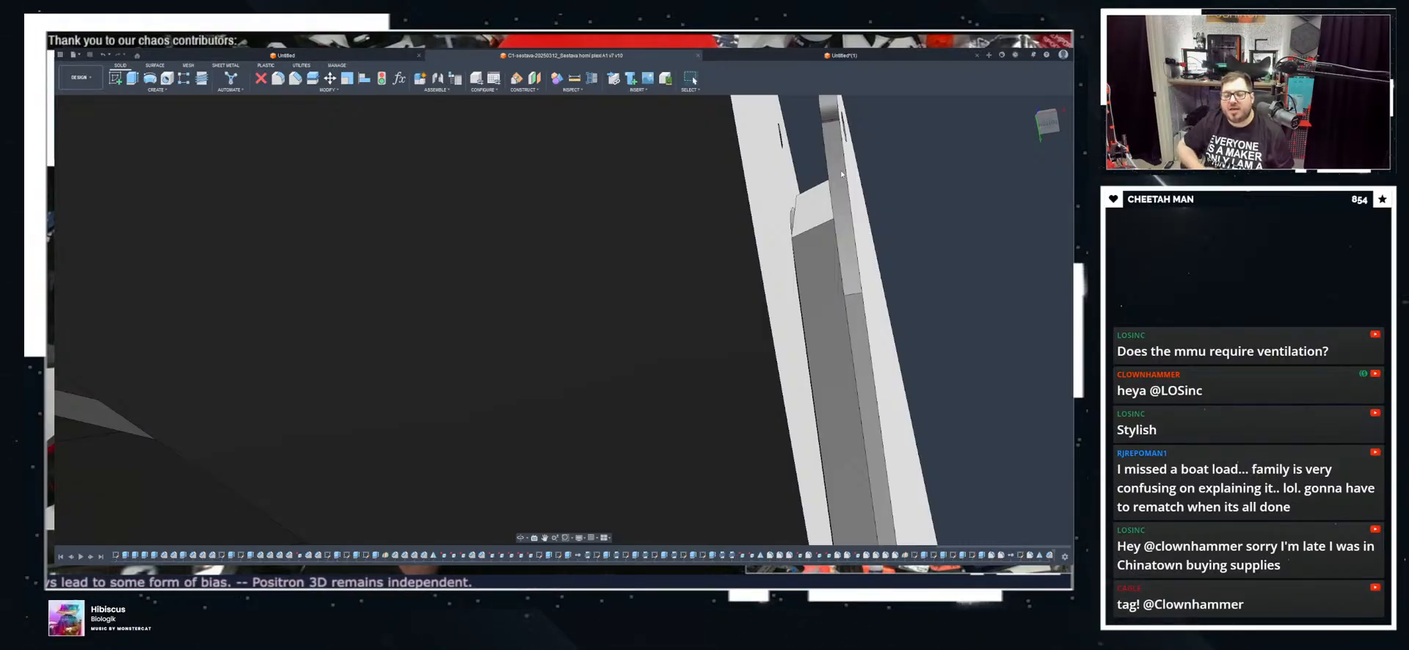
pyautogui.keyDown('shift'); pyautogui.moveTo(845, 239); pyautogui.dragTo(820, 215, button='middle'); pyautogui.keyUp('shift')
pyautogui.scroll(-5, 821, 216)
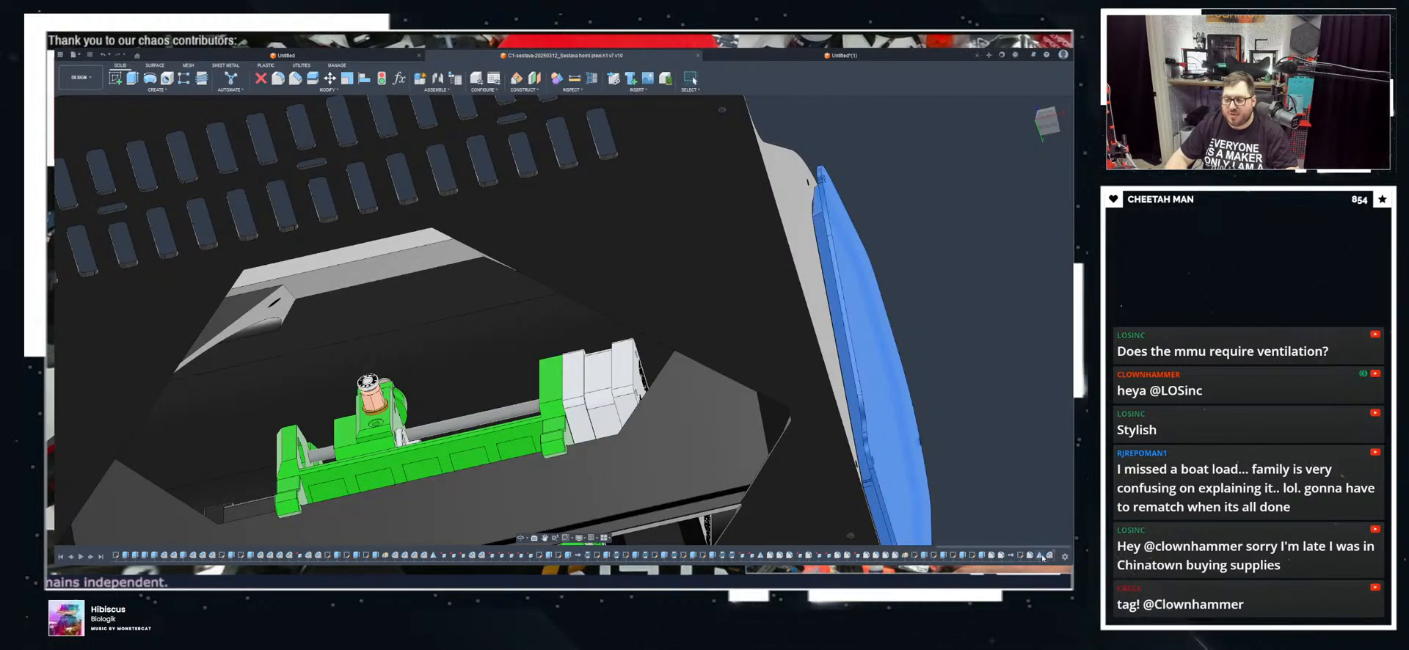
# Step: Hide the cover and delete the raised lip on the side panel's inner face, leaving a flat plate
pyautogui.keyDown('shift'); pyautogui.moveTo(954, 415); pyautogui.dragTo(348, 333, button='middle'); pyautogui.keyUp('shift')
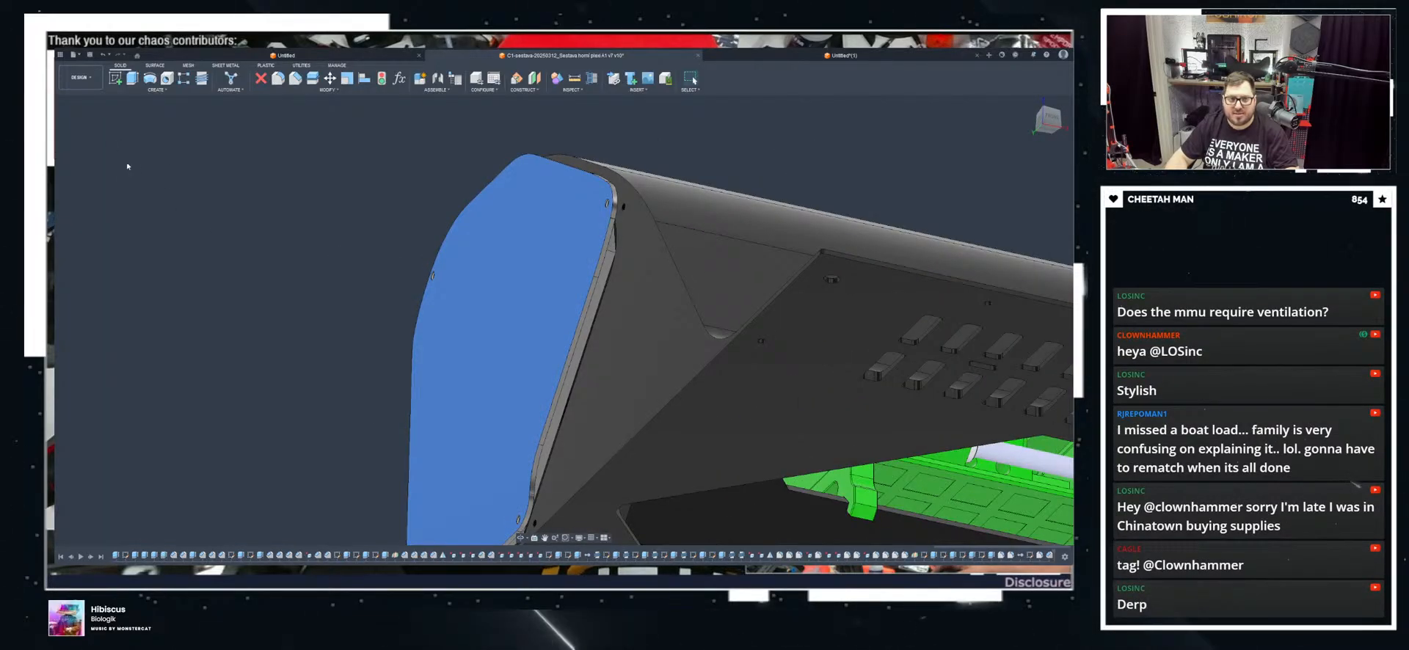
pyautogui.click(124, 169)
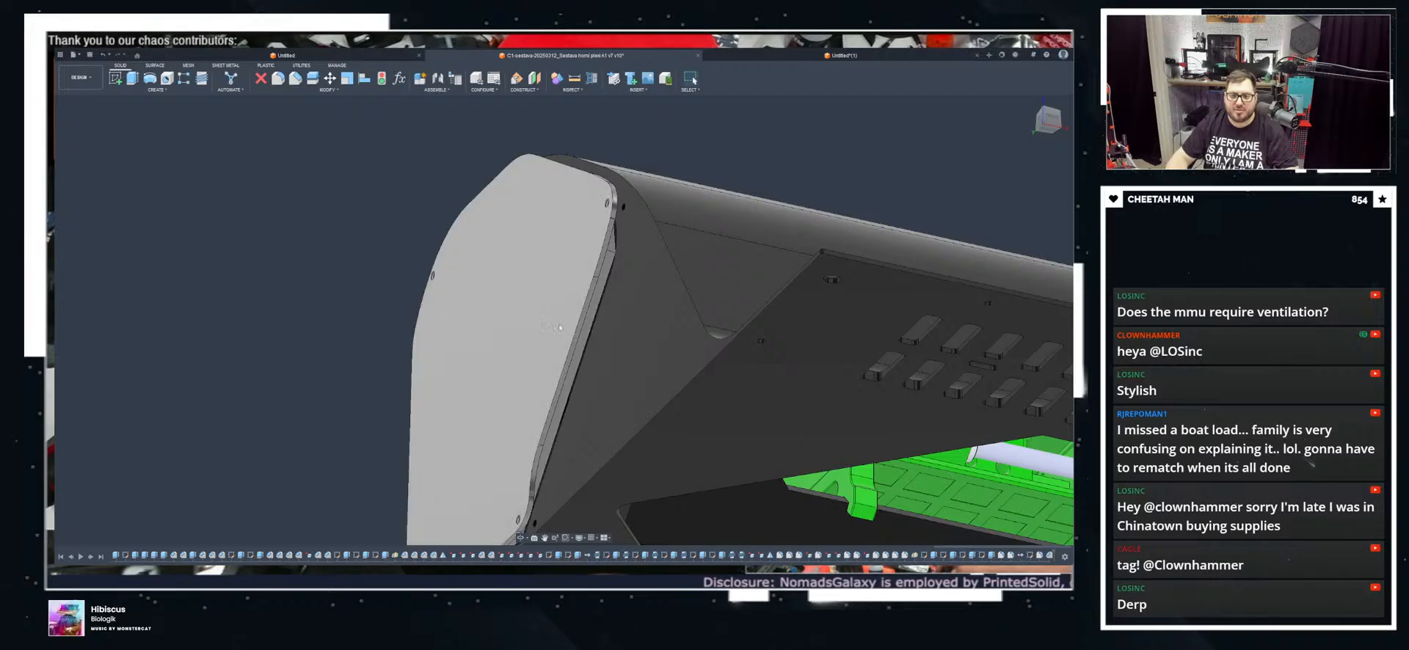
pyautogui.click(84, 394)
pyautogui.keyDown('shift'); pyautogui.moveTo(345, 316); pyautogui.dragTo(328, 223, button='middle'); pyautogui.keyUp('shift')
pyautogui.press('Delete')
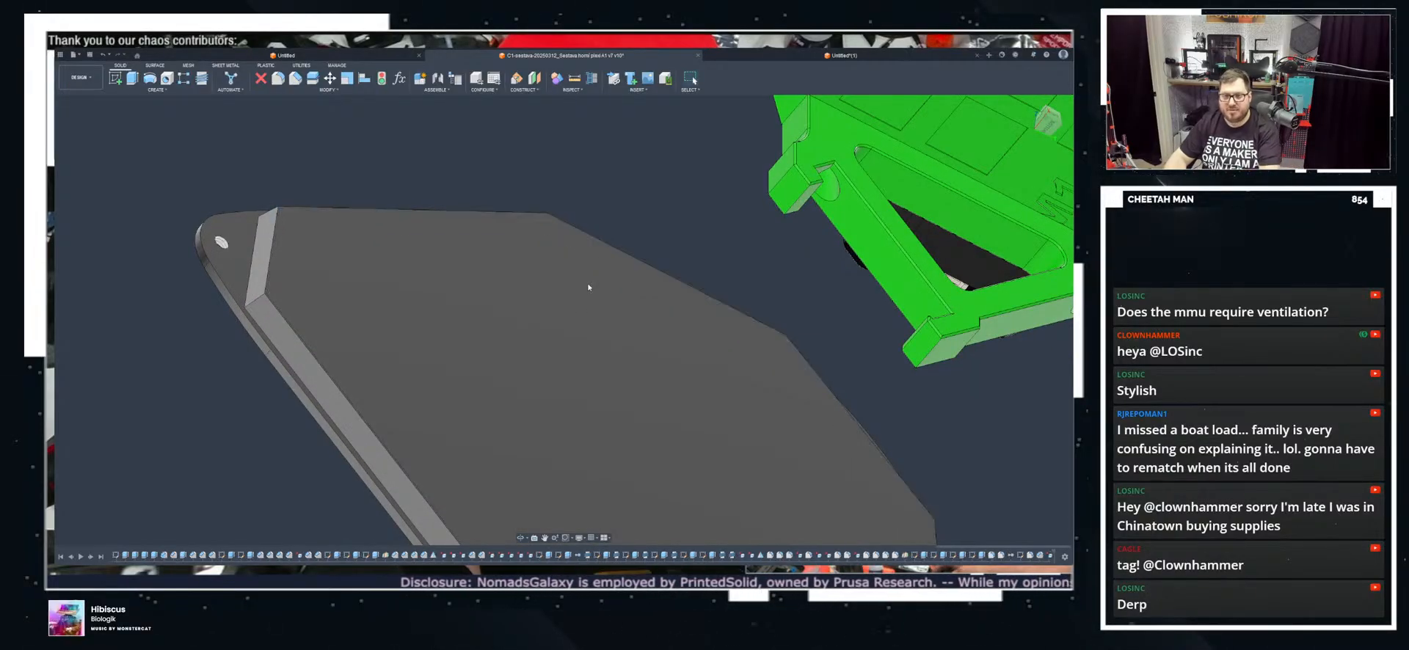
pyautogui.keyDown('shift'); pyautogui.moveTo(358, 351); pyautogui.dragTo(352, 318, button='middle'); pyautogui.keyUp('shift')
pyautogui.keyDown('shift'); pyautogui.moveTo(621, 426); pyautogui.dragTo(649, 466, button='middle'); pyautogui.keyUp('shift')
pyautogui.scroll(3, 649, 467)
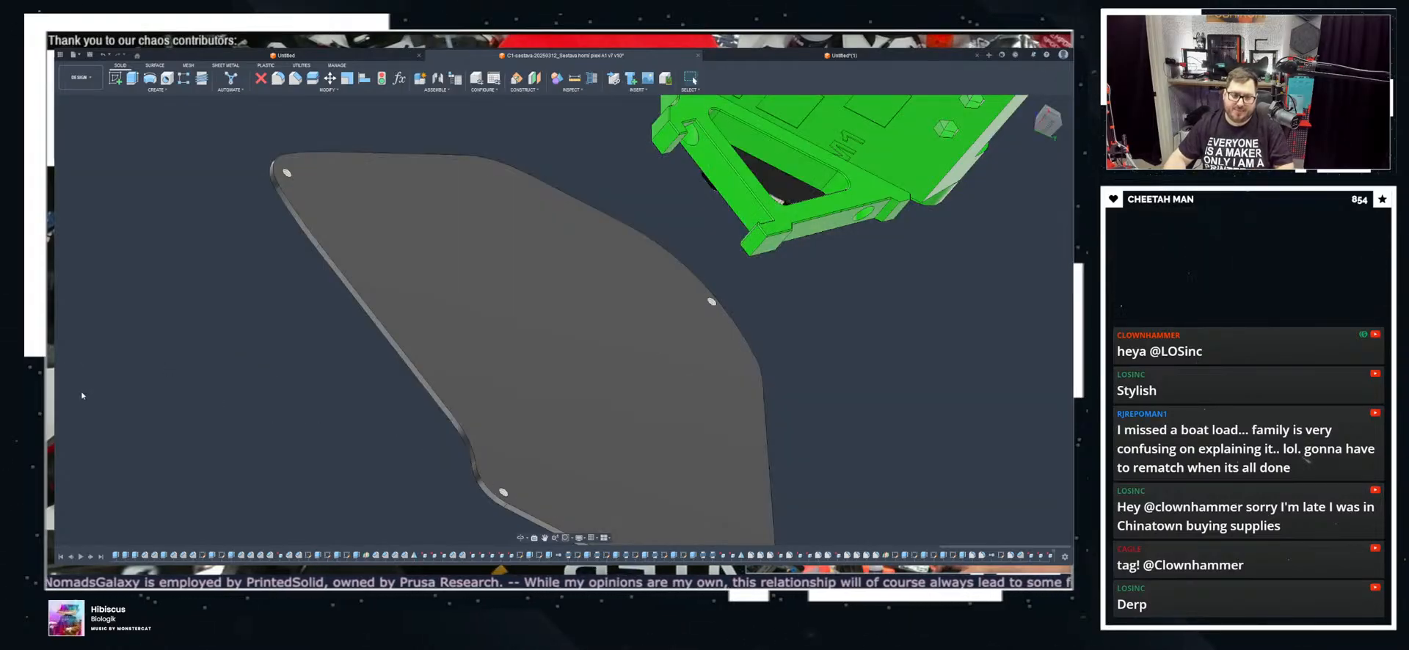
# Step: Show the cover again, start a sketch on the side panel's plane and project the cover's end profile into it
pyautogui.hotkey('ctrl', 'z')
pyautogui.keyDown('shift'); pyautogui.moveTo(81, 393); pyautogui.dragTo(340, 387, button='middle'); pyautogui.keyUp('shift')
pyautogui.moveTo(389, 449)
pyautogui.keyDown('shift'); pyautogui.mouseDown(button='middle')
pyautogui.moveTo(513, 458)
pyautogui.moveTo(540, 371)
pyautogui.mouseUp(button='middle'); pyautogui.keyUp('shift')
pyautogui.click(514, 352)
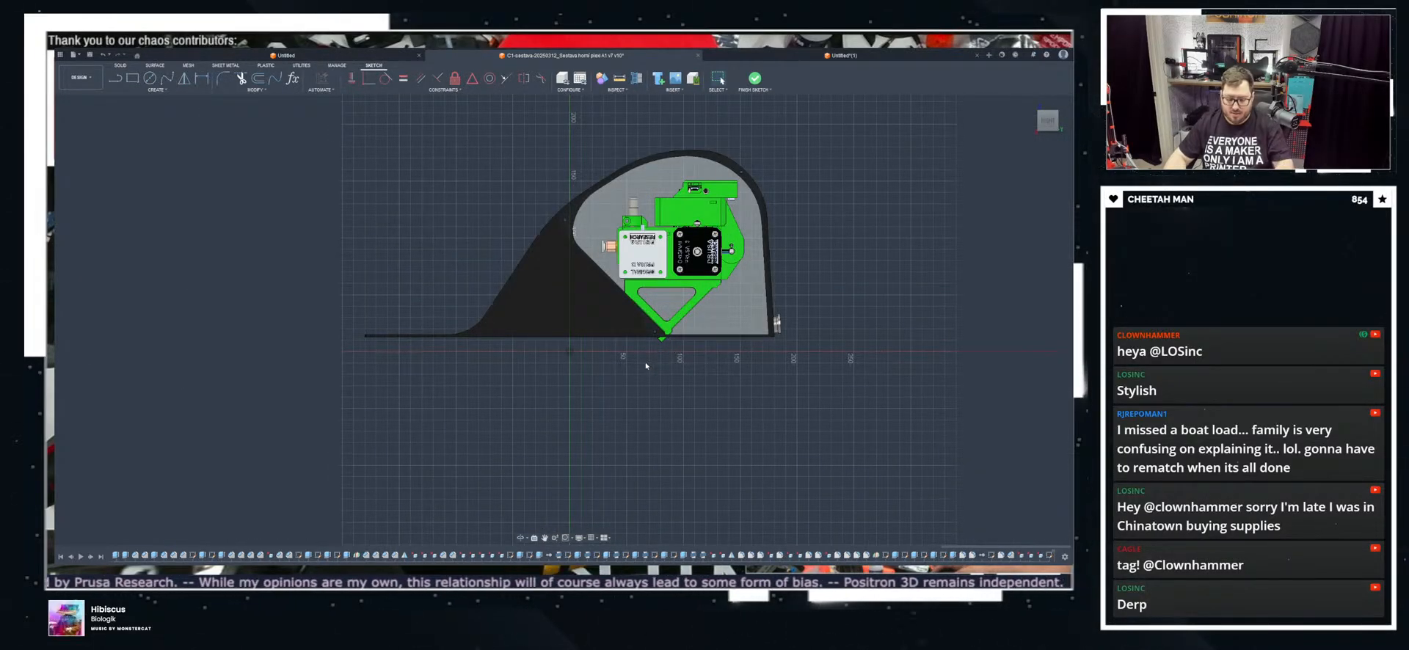
pyautogui.click(562, 293)
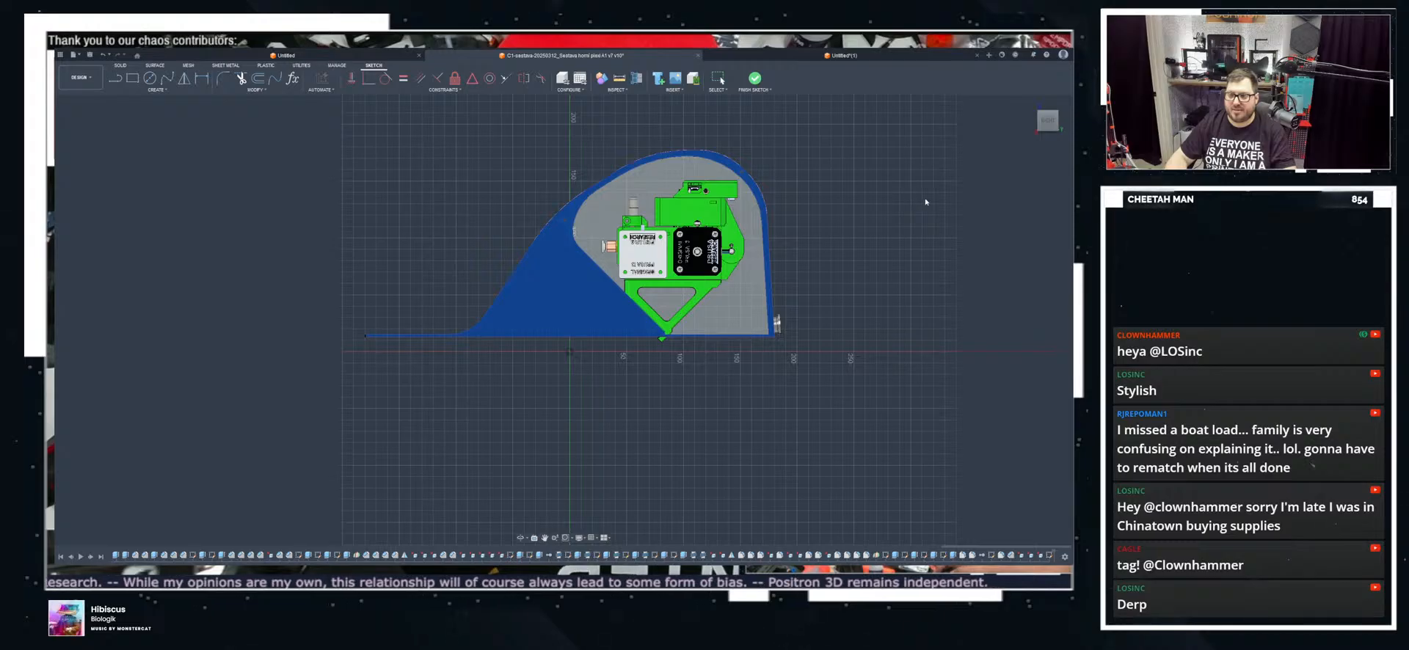
pyautogui.click(783, 381)
# Step: Hide the cover body so its projected outline lies exposed over the side panel
pyautogui.scroll(4, 714, 272)
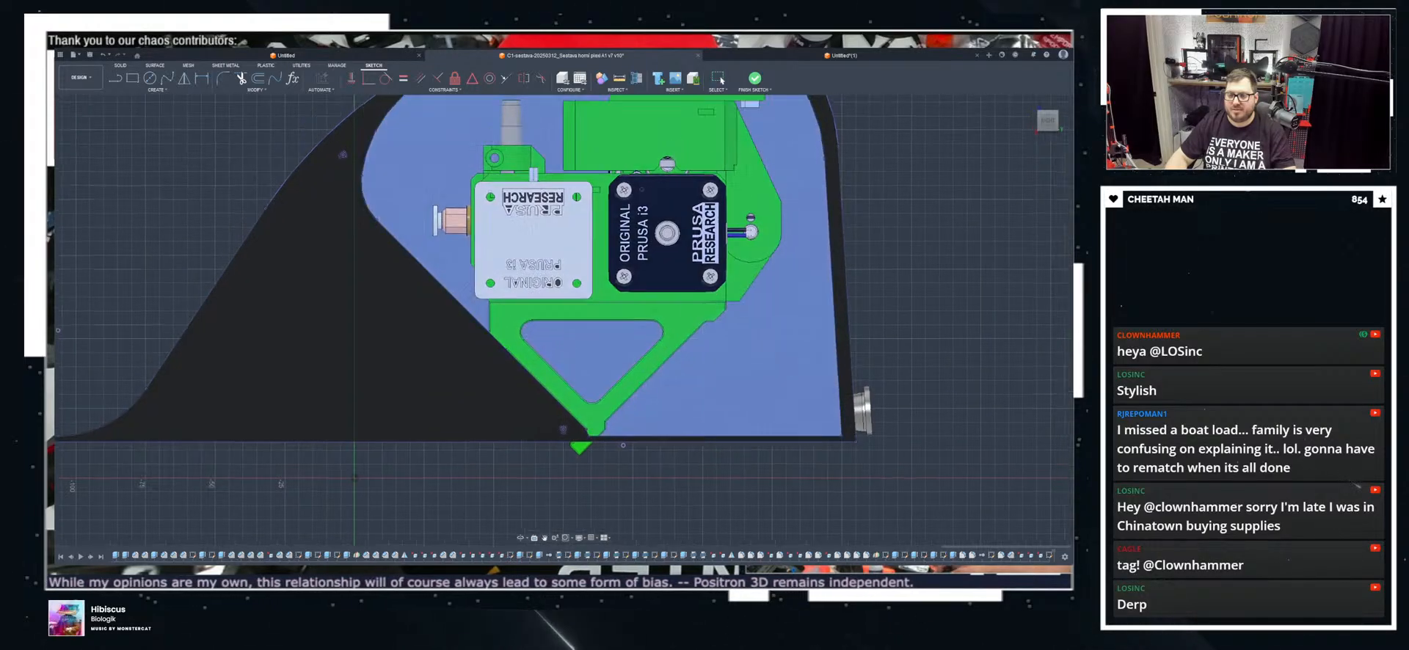
pyautogui.moveTo(713, 272); pyautogui.dragTo(626, 373, button='middle')
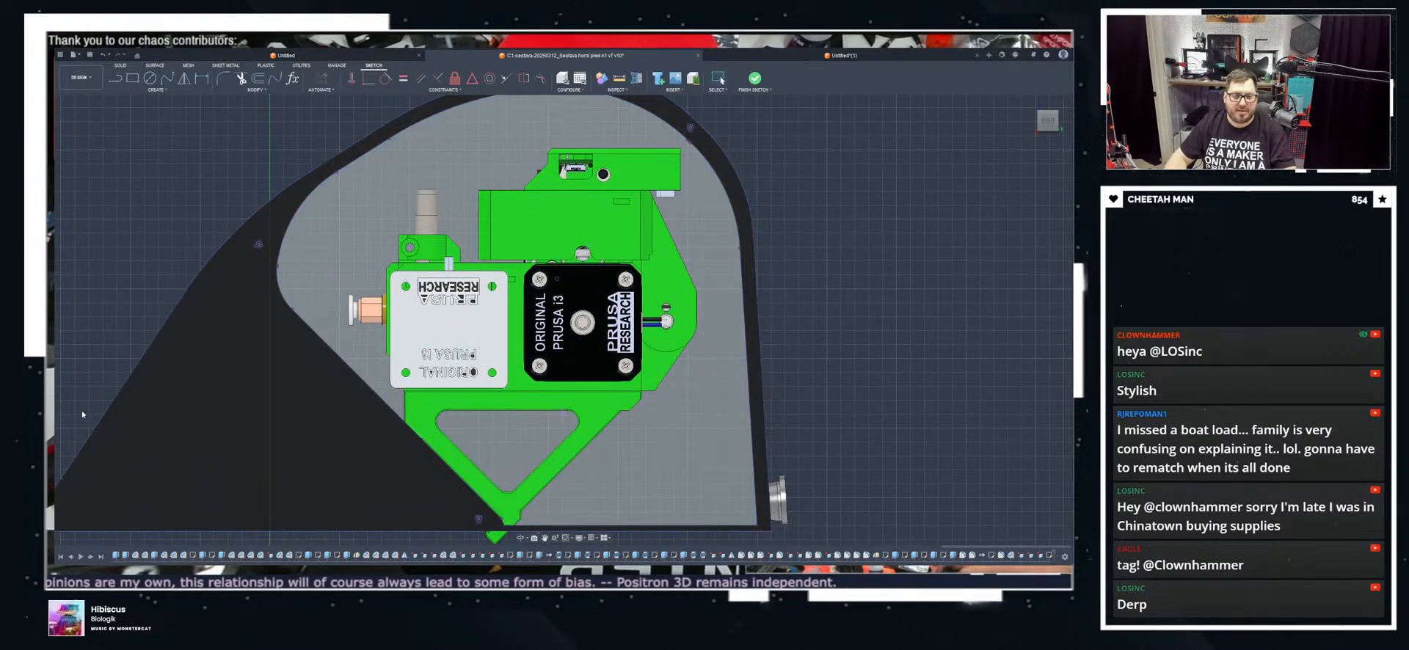
pyautogui.click(246, 368)
pyautogui.press('v')
pyautogui.moveTo(323, 345); pyautogui.dragTo(320, 390, button='middle')
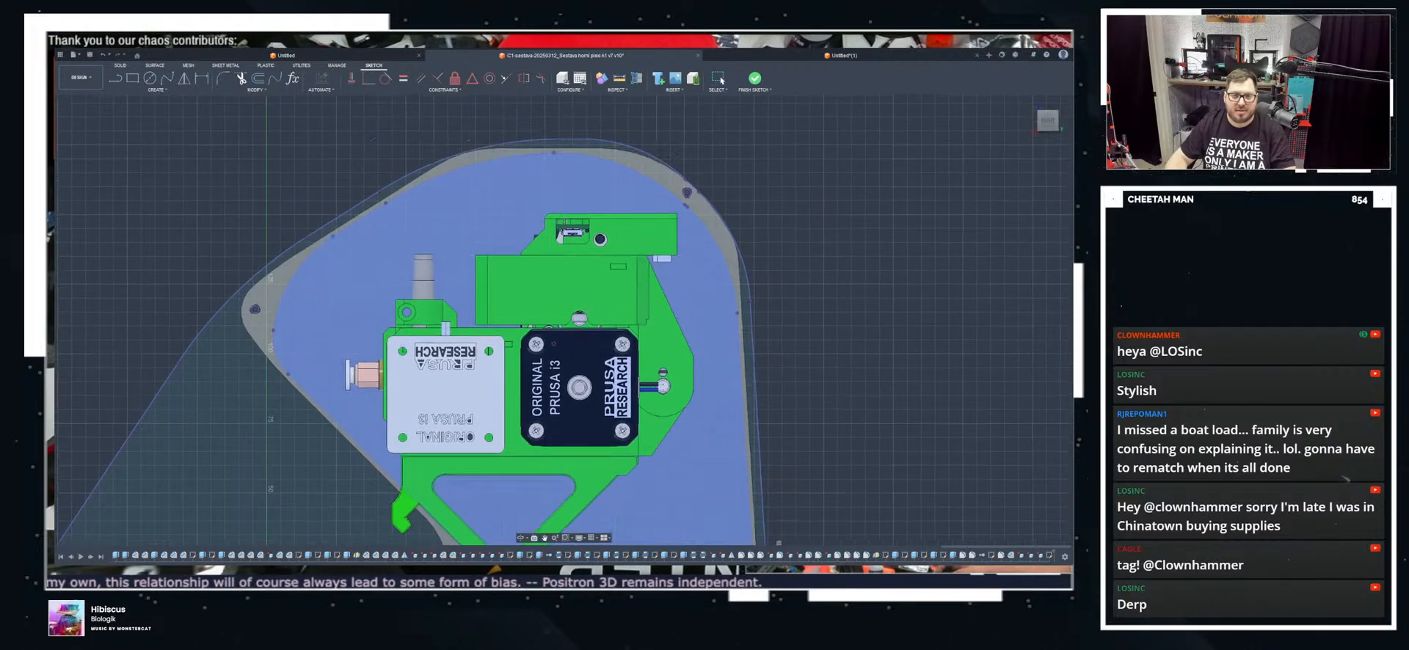
# Step: Offset the projected cover outline inward to form a closed band on the side panel, and finish the sketch
pyautogui.scroll(3, 565, 111)
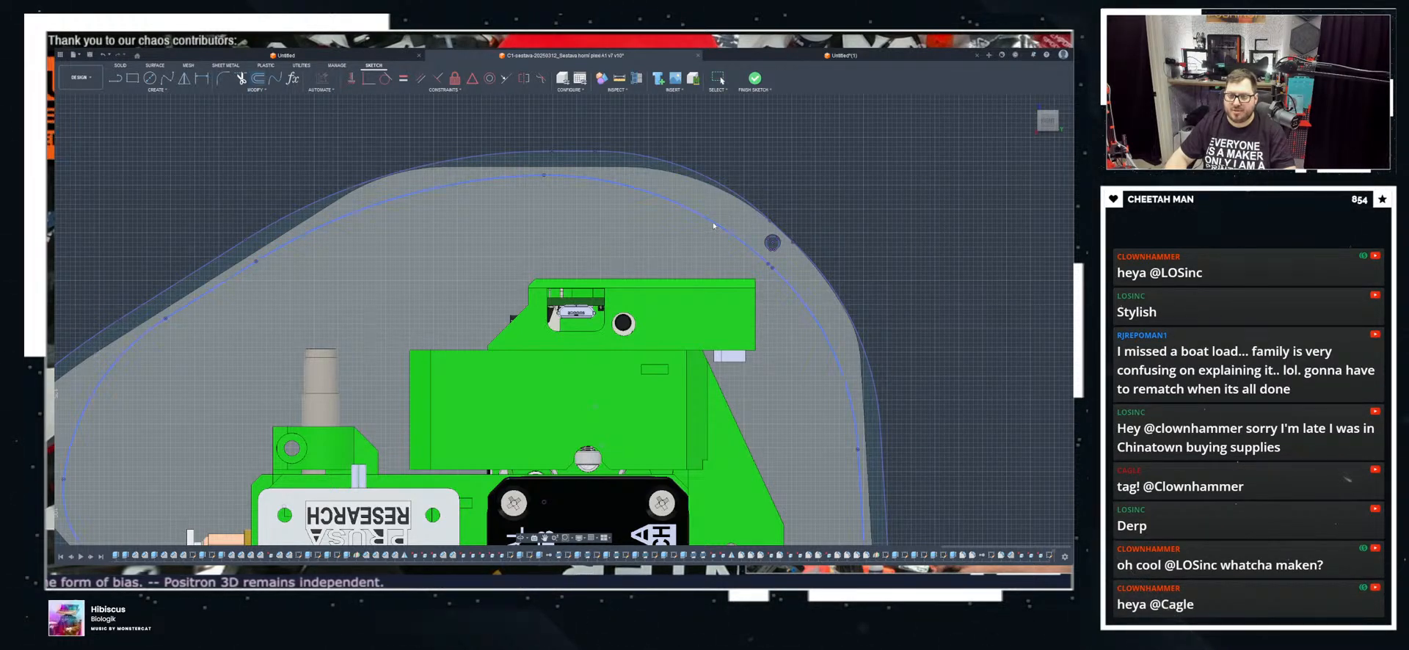
pyautogui.scroll(-5, 853, 434)
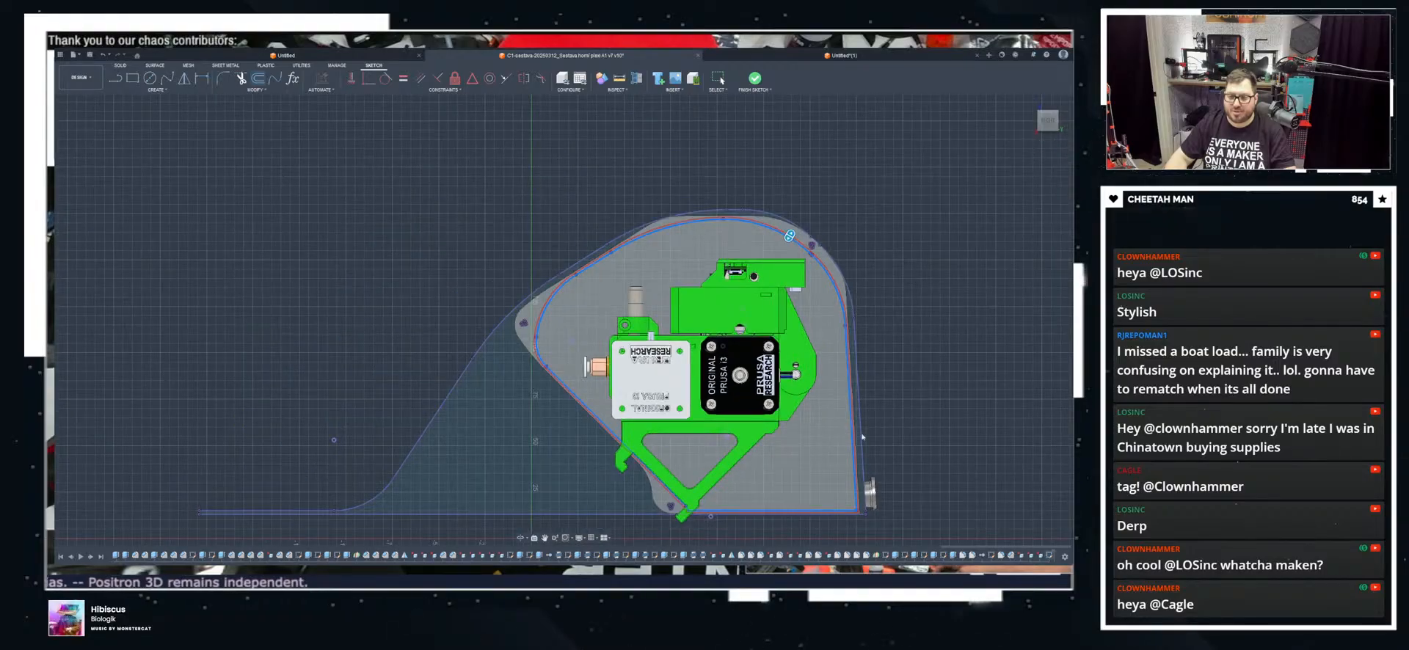
pyautogui.scroll(10, 800, 244)
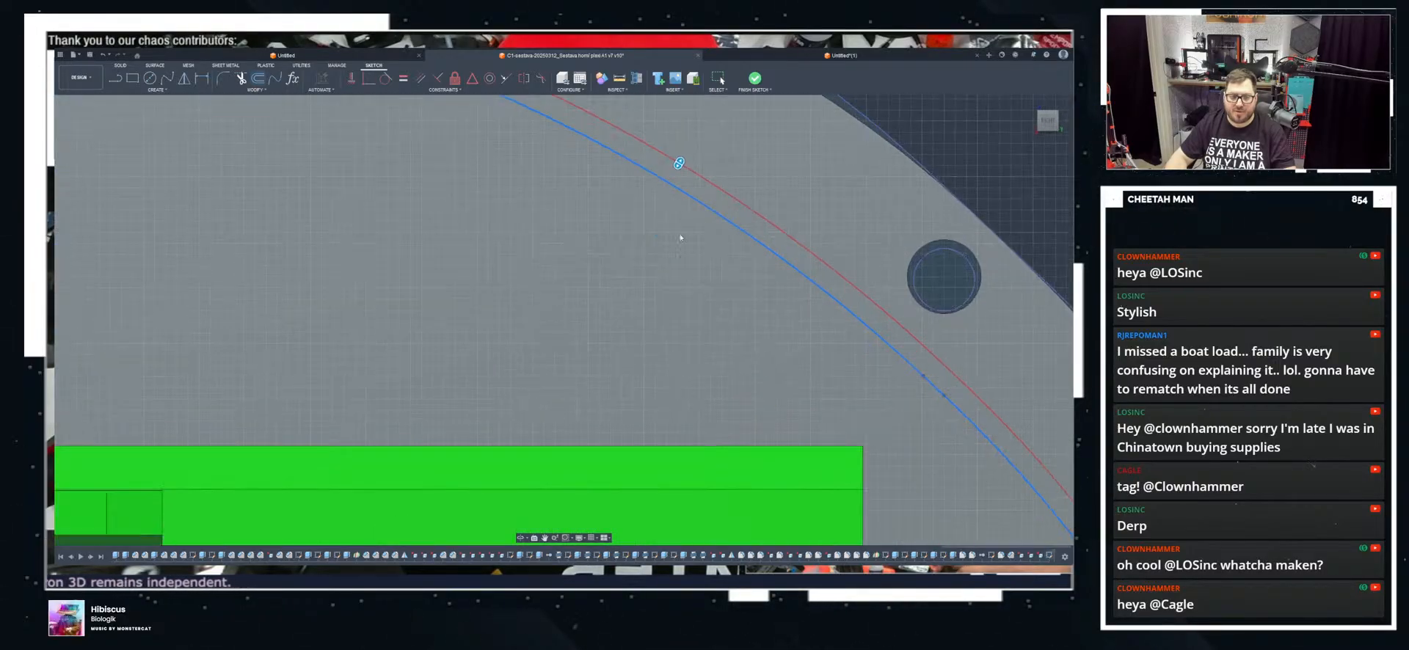
pyautogui.moveTo(679, 163); pyautogui.dragTo(643, 222)
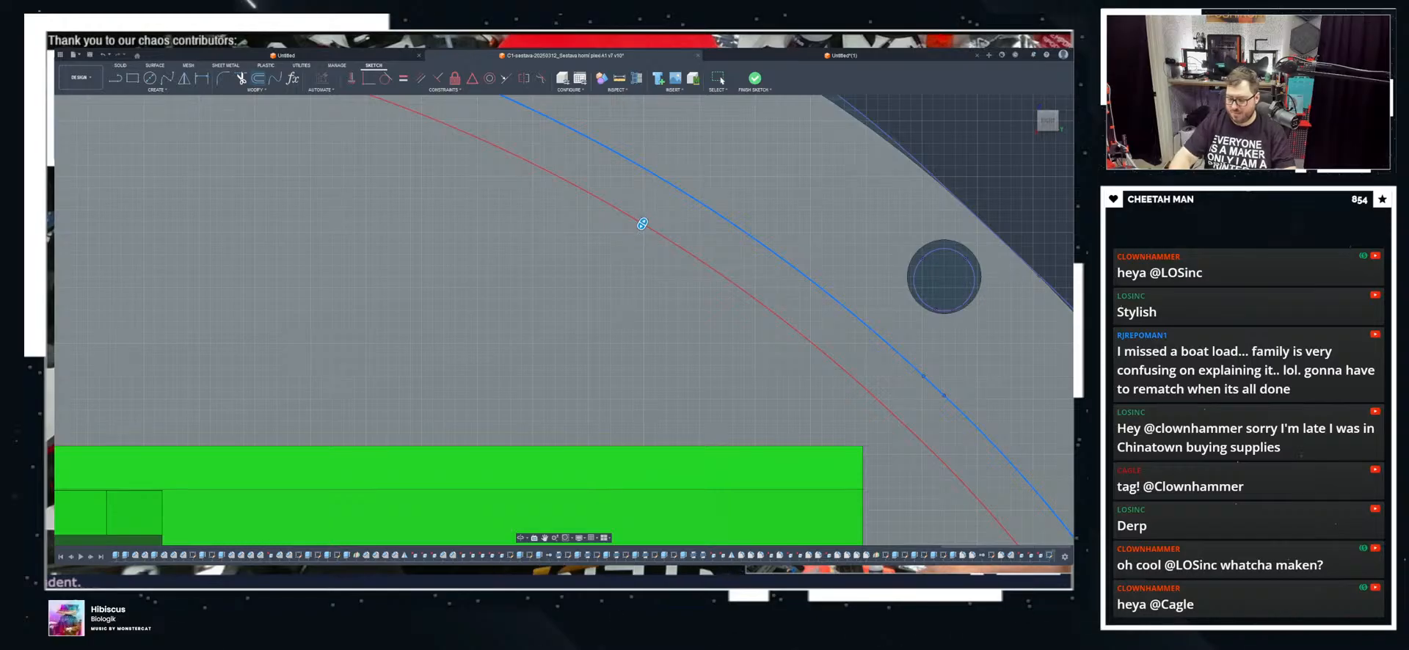
pyautogui.scroll(-6, 968, 234)
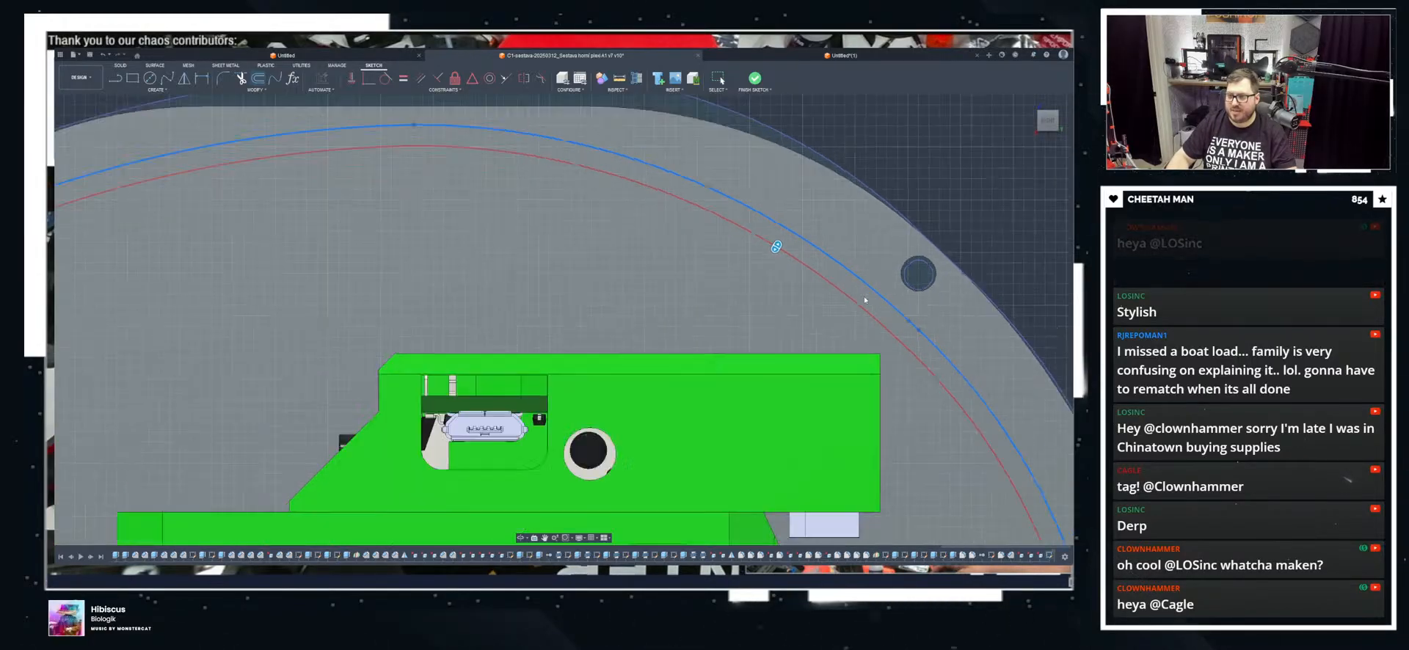
pyautogui.press('Return')
pyautogui.scroll(-3, 927, 239)
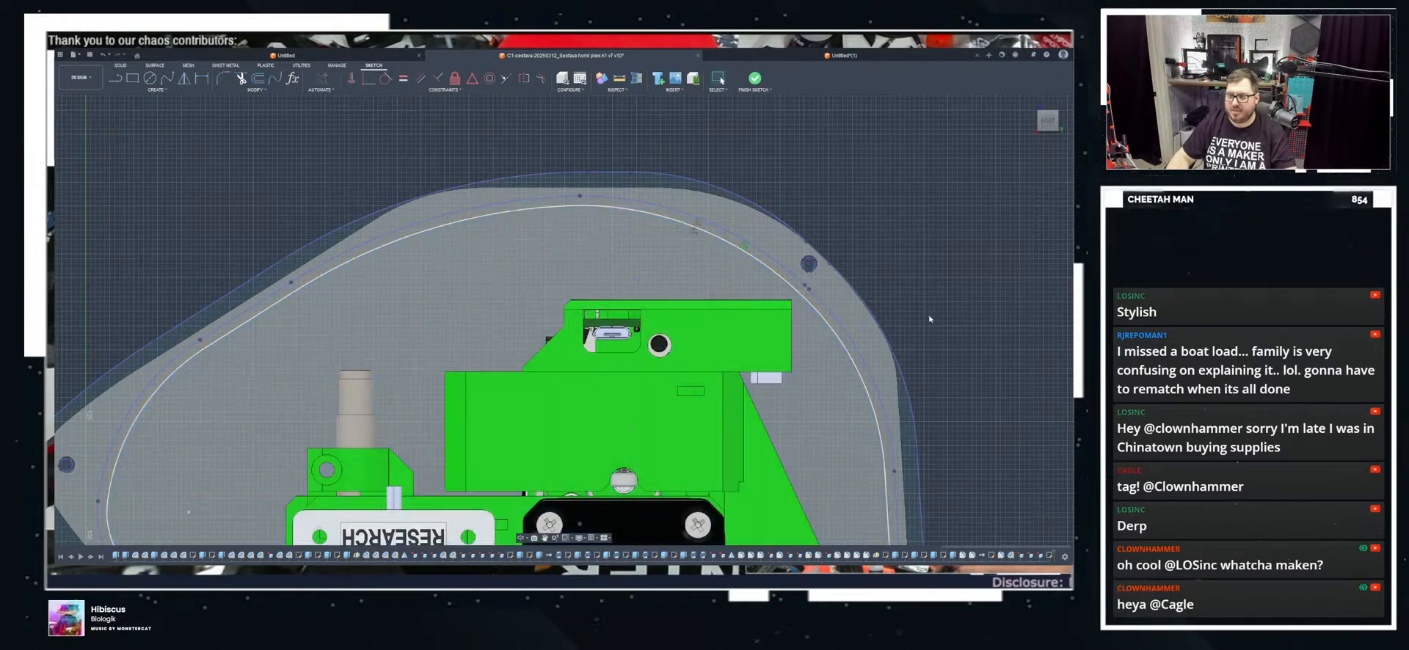
pyautogui.hotkey('ctrl', 'Return')
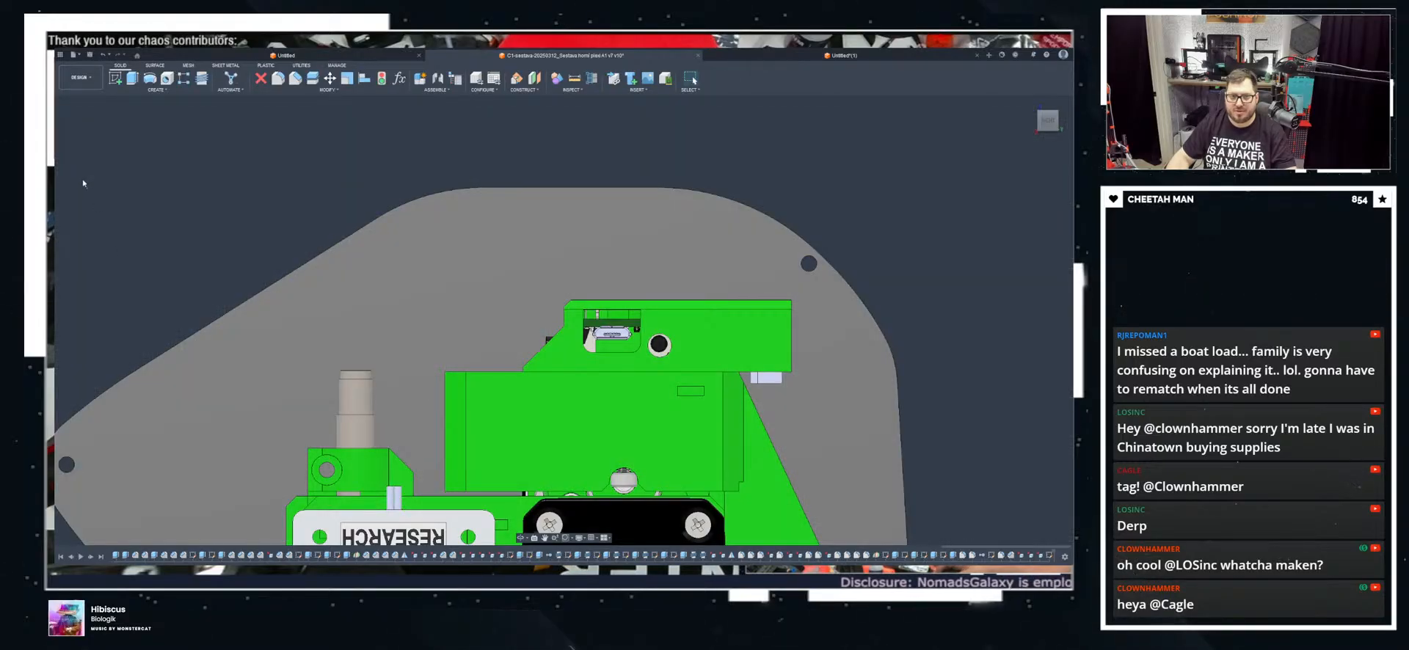
pyautogui.moveTo(222, 329); pyautogui.dragTo(337, 292, button='middle')
pyautogui.scroll(-3, 337, 292)
pyautogui.moveTo(371, 497); pyautogui.dragTo(370, 271, button='middle')
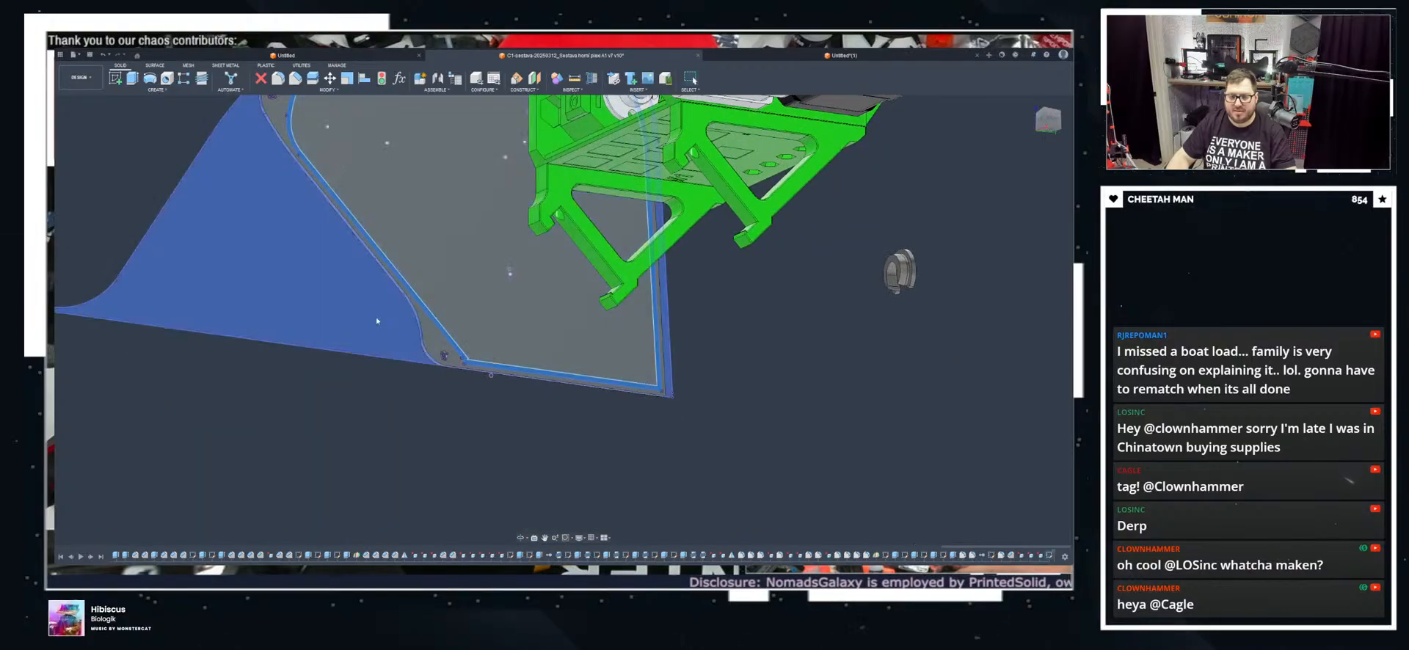
pyautogui.scroll(5, 463, 371)
pyautogui.scroll(-2, 463, 383)
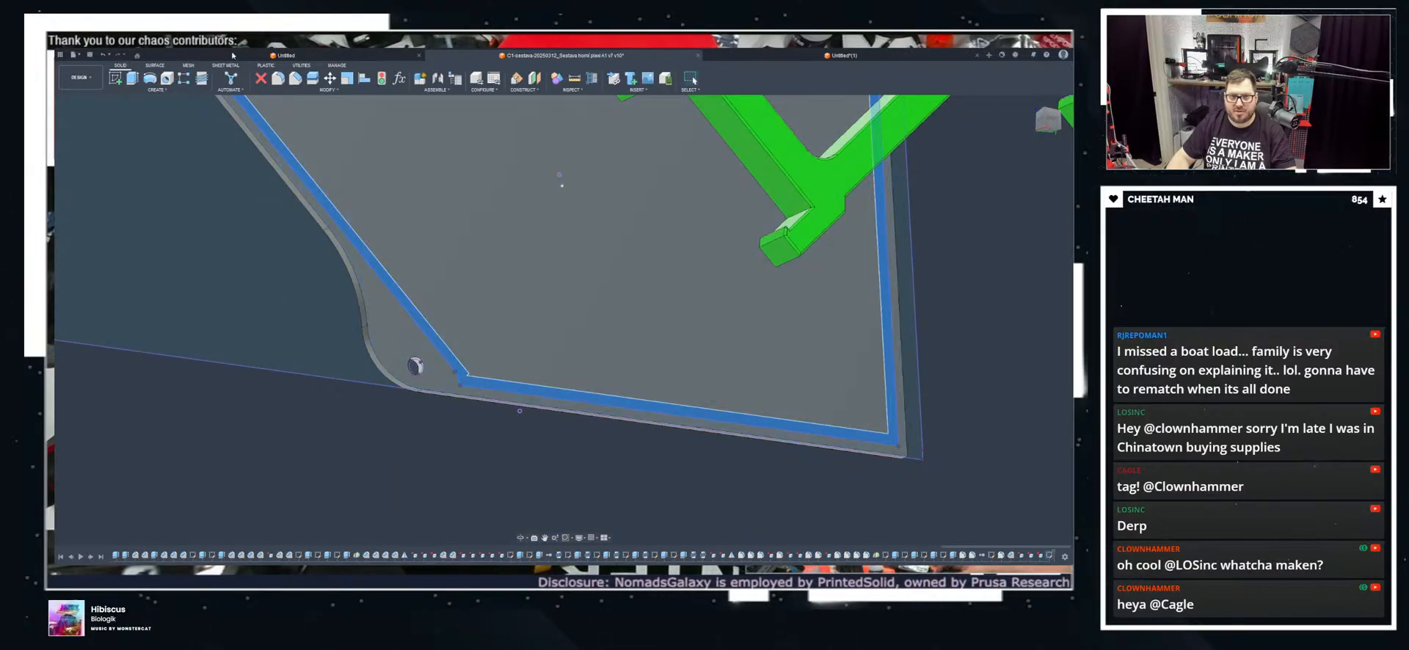
pyautogui.hotkey('ctrl', 'z')
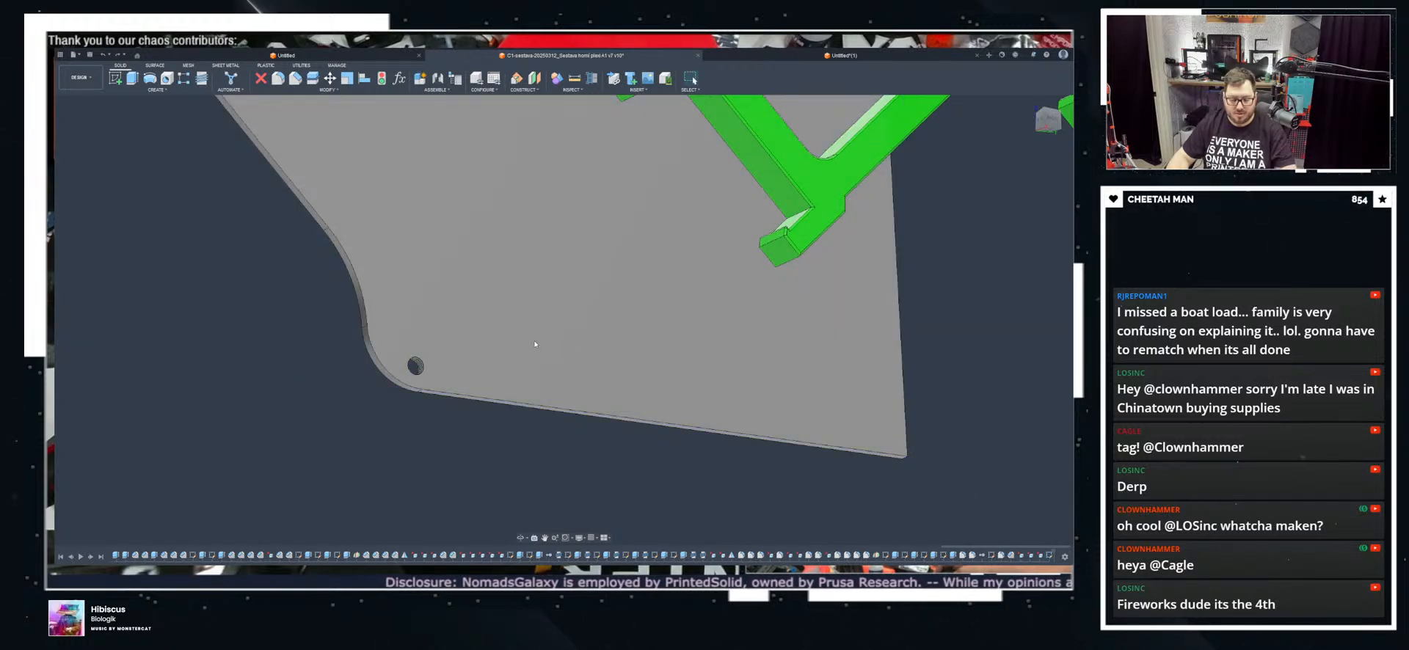
pyautogui.hotkey('ctrl', 'y')
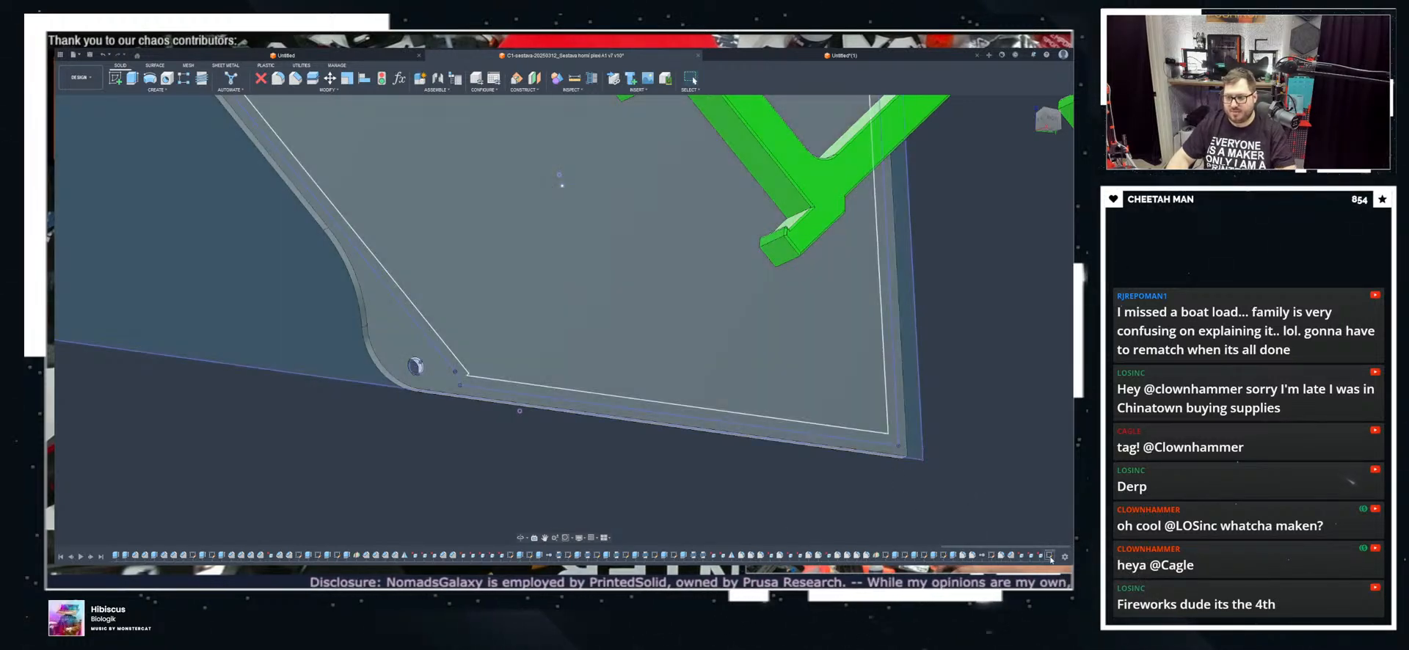
# Step: Reopen the lip sketch and examine the offset outline around the panel and at its lower corner near the screw hole
pyautogui.scroll(-3, 451, 470)
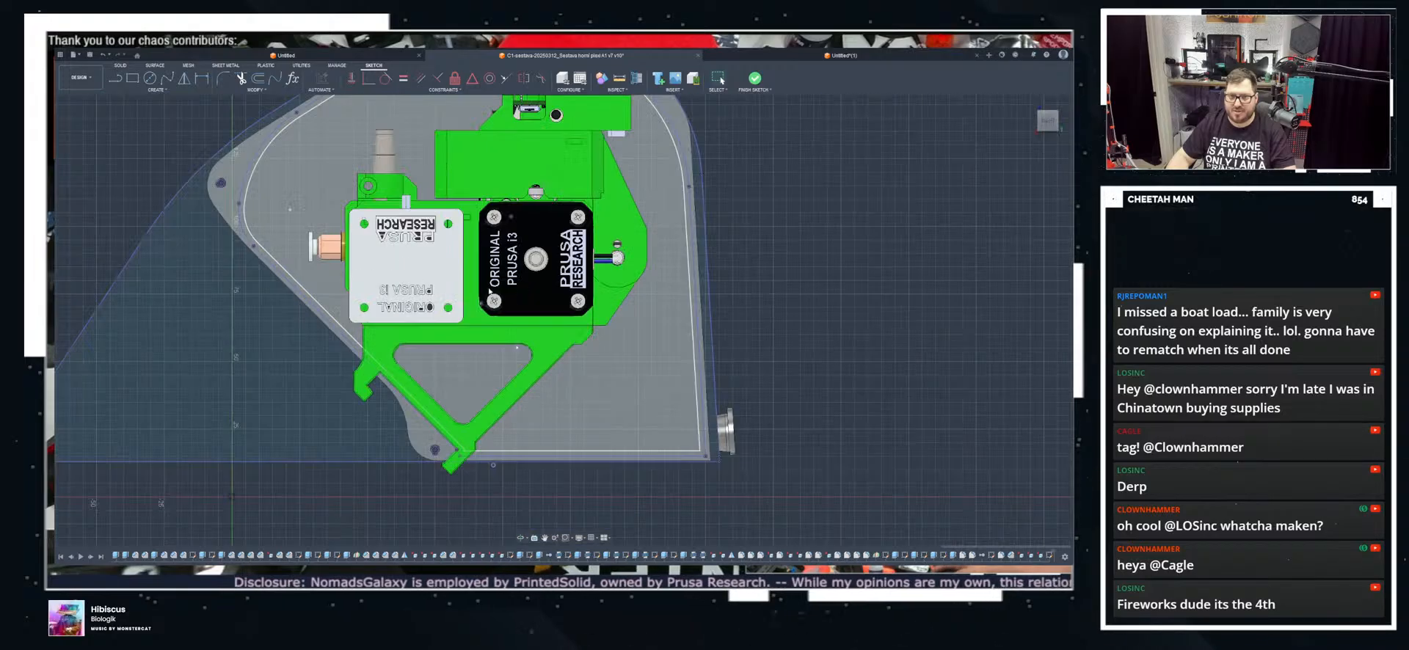
pyautogui.moveTo(514, 279); pyautogui.dragTo(531, 463, button='middle')
pyautogui.scroll(5, 580, 297)
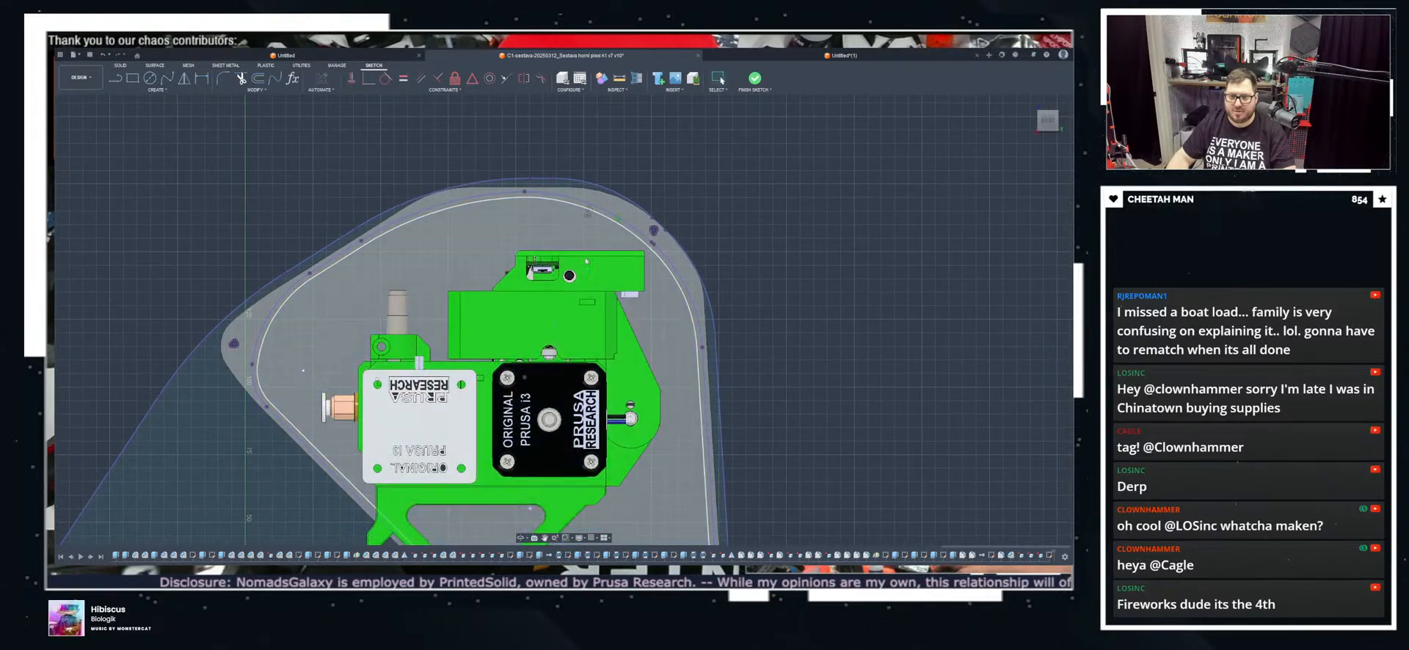
pyautogui.scroll(-3, 772, 224)
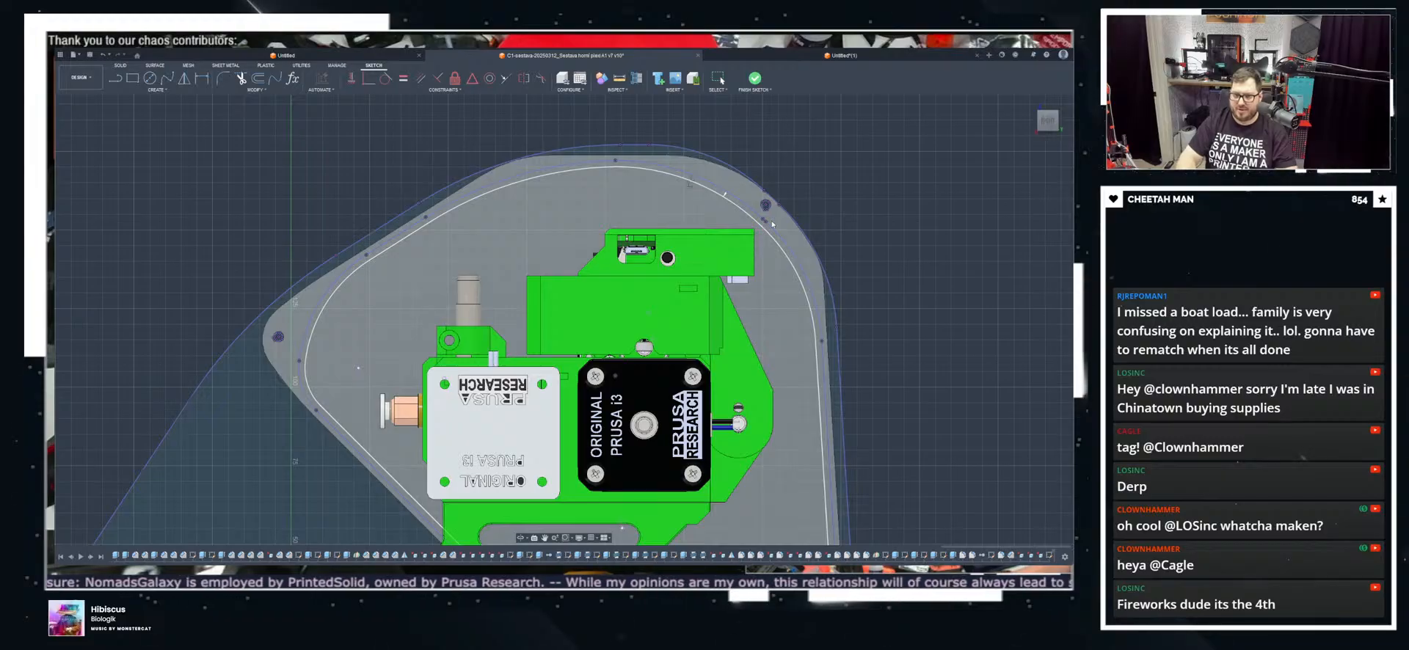
pyautogui.scroll(-3, 684, 365)
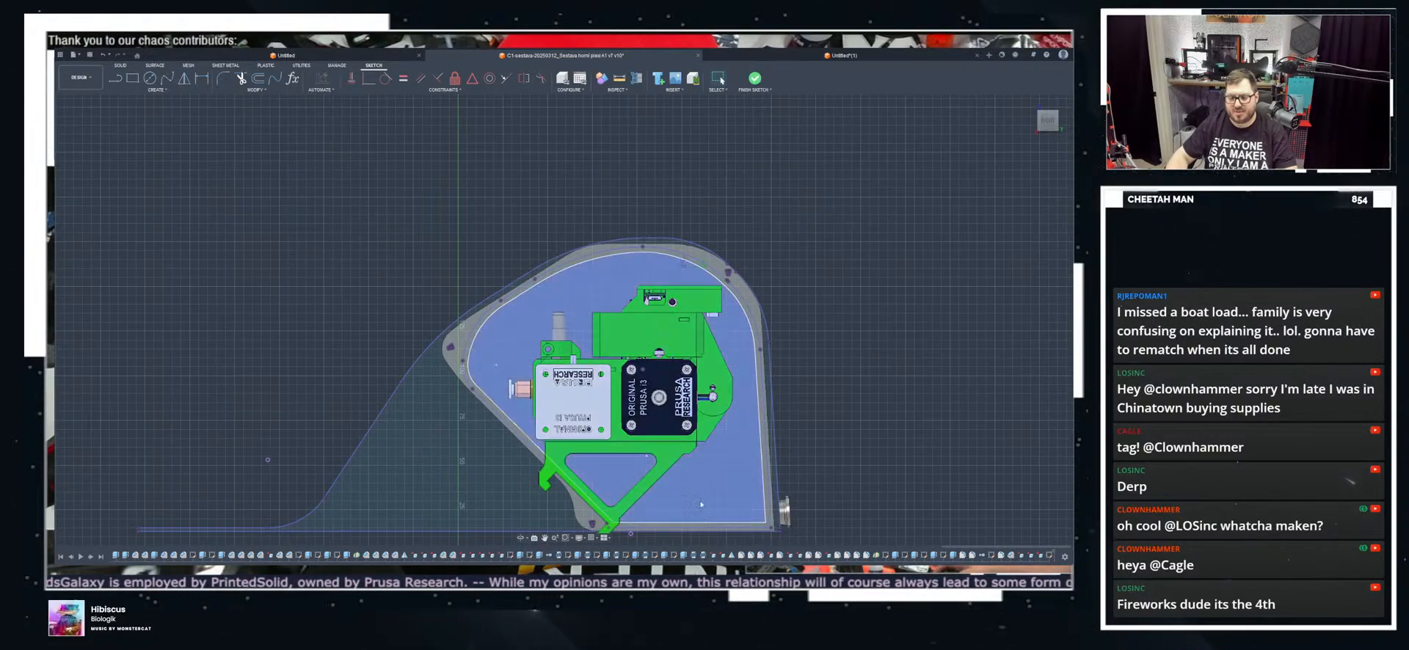
pyautogui.moveTo(646, 543); pyautogui.dragTo(610, 416, button='middle')
pyautogui.scroll(6, 609, 416)
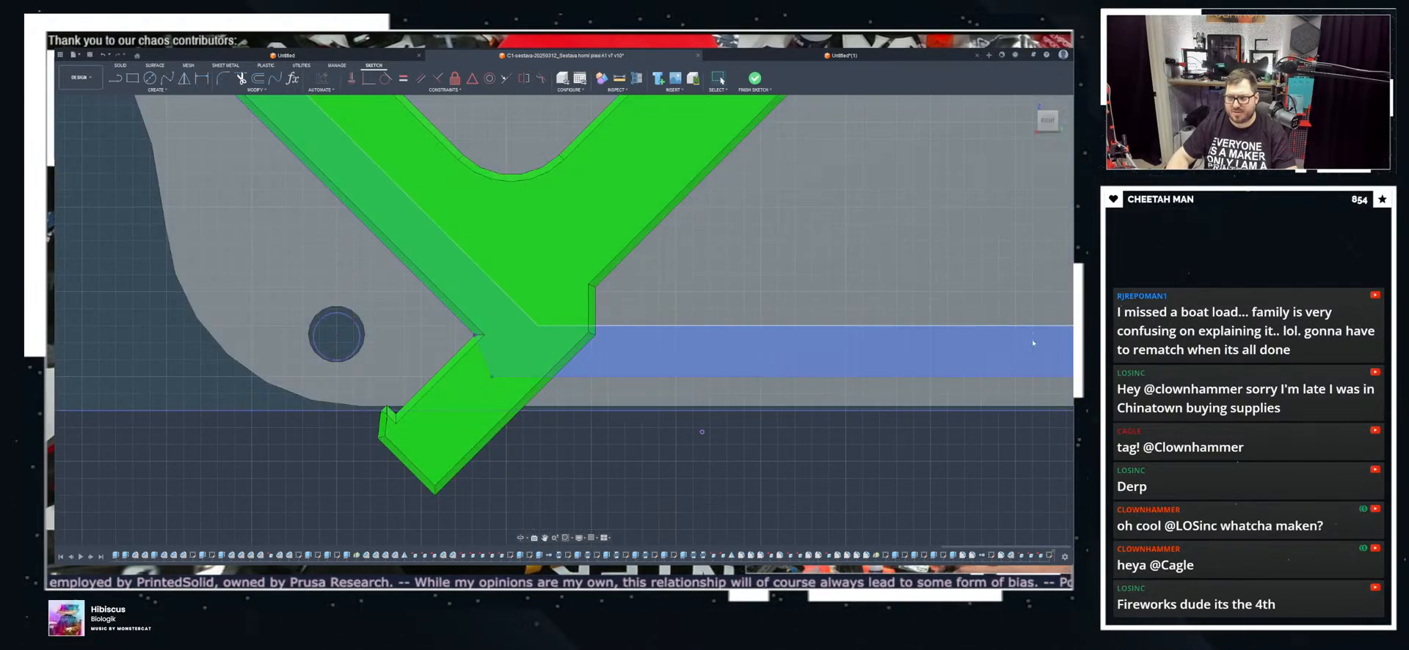
# Step: Extrude the band between the projected and offset outlines into a raised lip on the side panel's inner face
pyautogui.press('e')
pyautogui.click(702, 420)
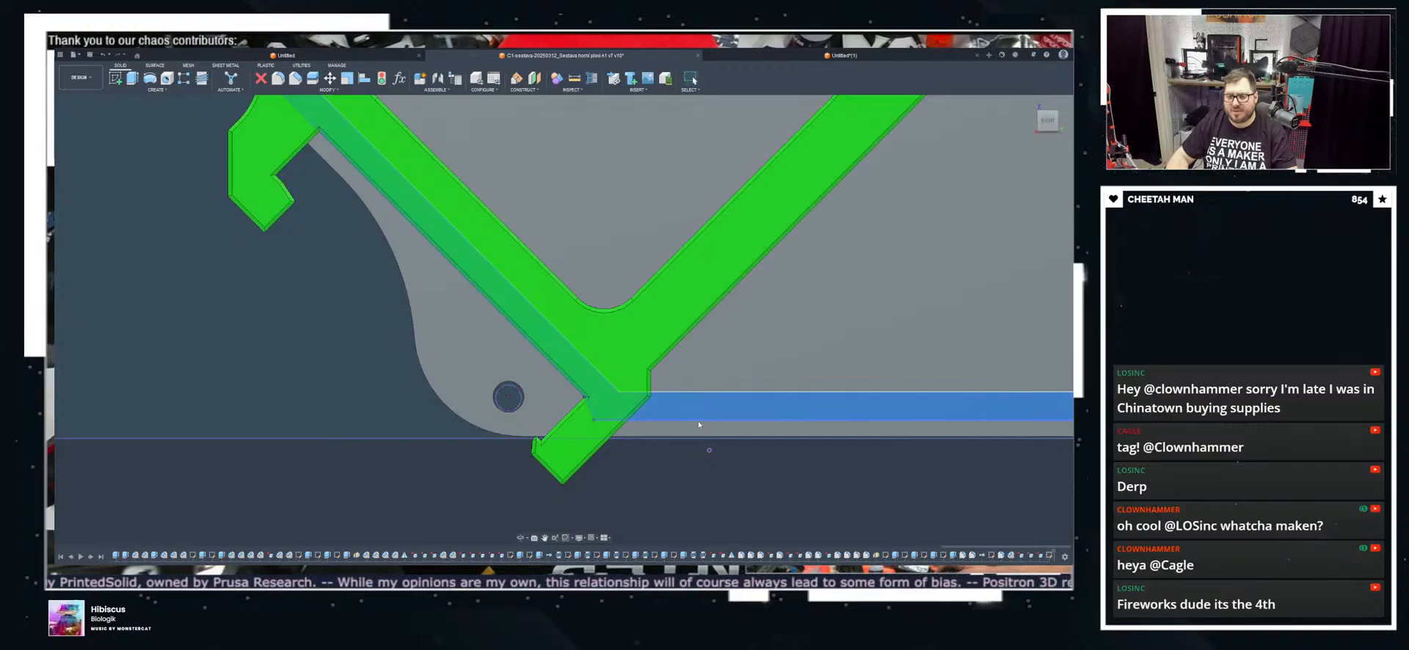
pyautogui.keyDown('shift'); pyautogui.moveTo(701, 420); pyautogui.dragTo(721, 419, button='middle'); pyautogui.keyUp('shift')
pyautogui.scroll(-5, 721, 419)
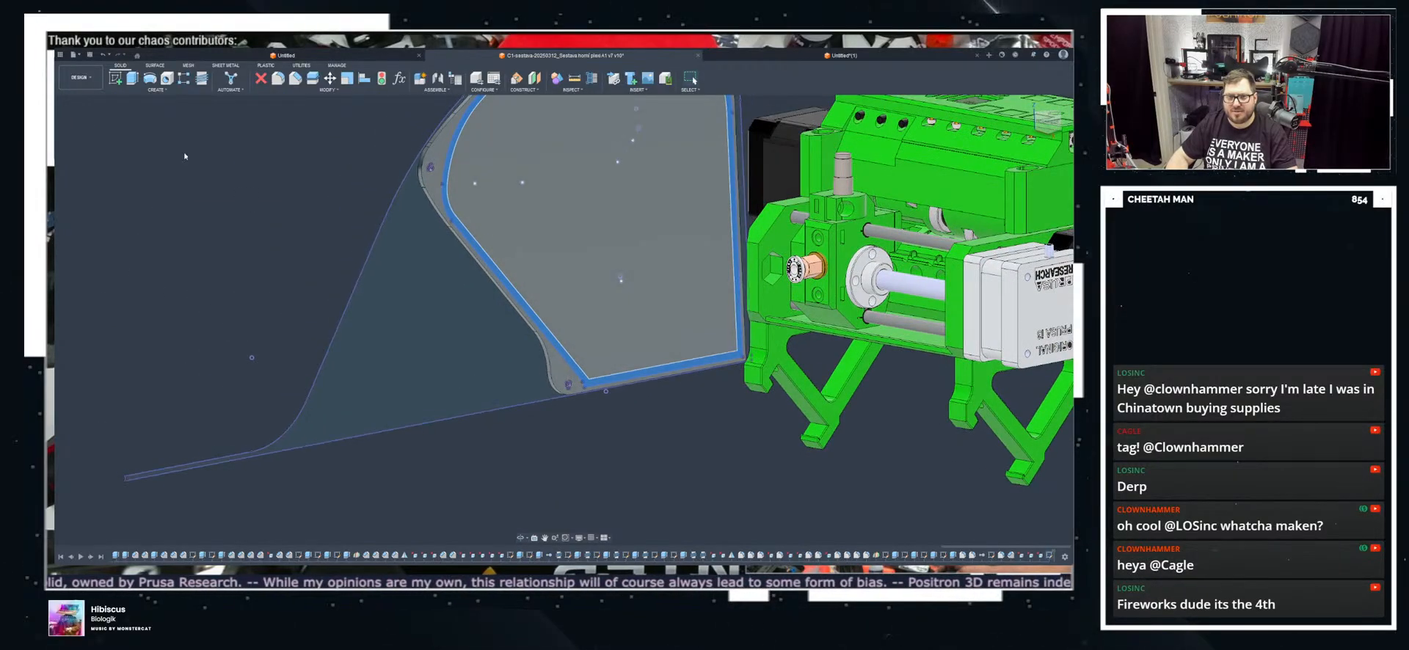
pyautogui.click(130, 80)
pyautogui.keyDown('shift'); pyautogui.moveTo(352, 330); pyautogui.dragTo(470, 315, button='middle'); pyautogui.keyUp('shift')
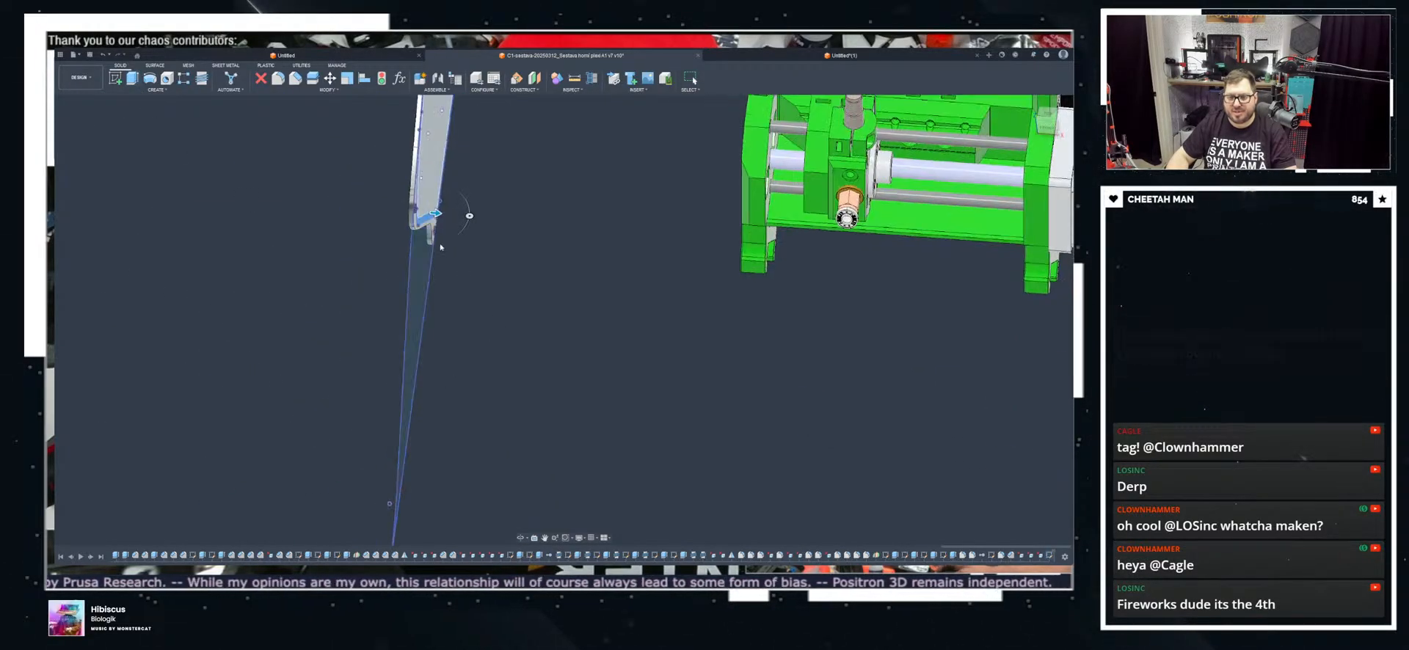
pyautogui.moveTo(435, 213); pyautogui.dragTo(449, 215)
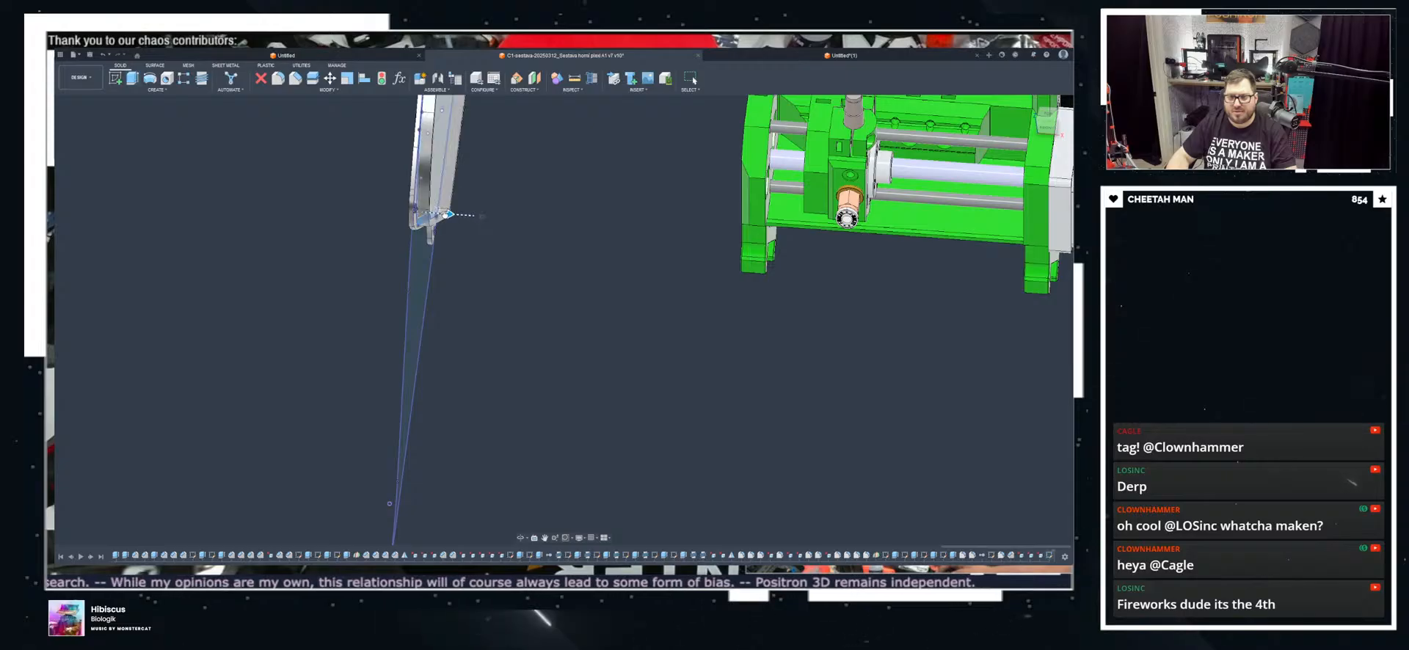
pyautogui.moveTo(444, 227); pyautogui.dragTo(495, 343, button='middle')
pyautogui.click(1029, 268)
pyautogui.keyDown('shift'); pyautogui.moveTo(638, 343); pyautogui.dragTo(466, 292, button='middle'); pyautogui.keyUp('shift')
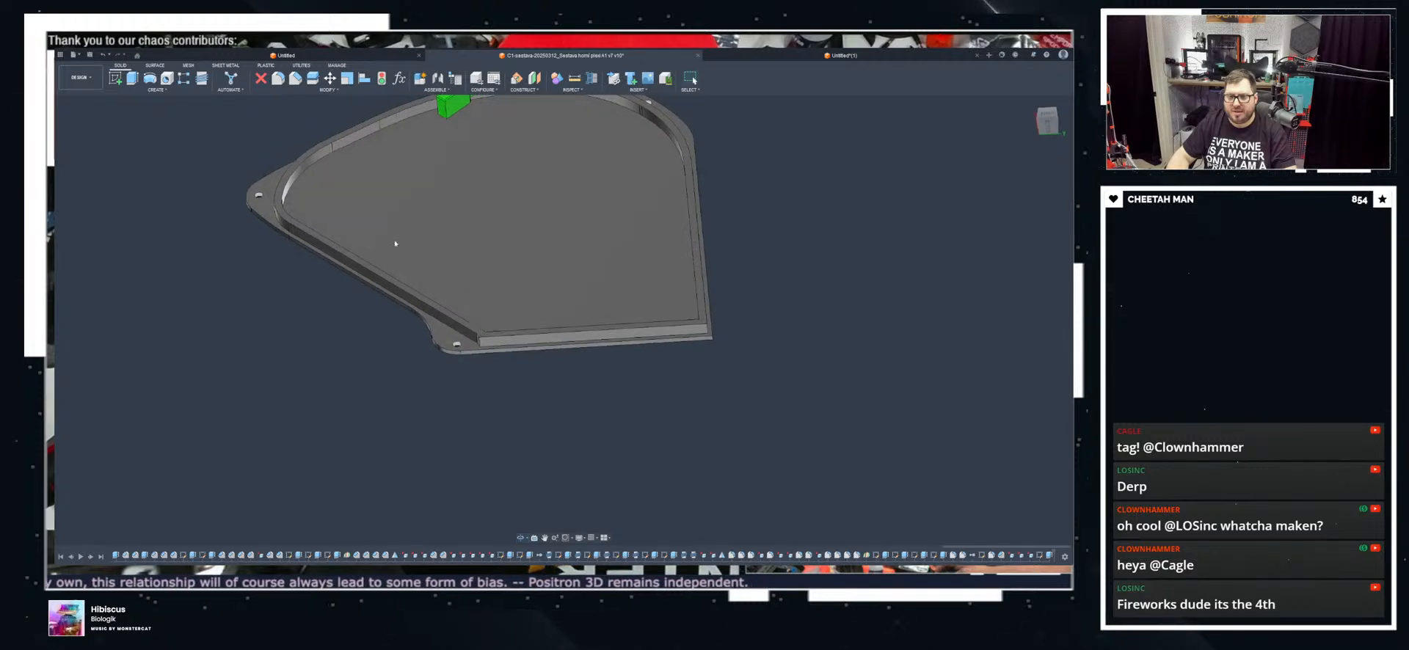
# Step: Try to round the lip's angled lower corner beside the screw hole with a fillet
pyautogui.scroll(5, 503, 276)
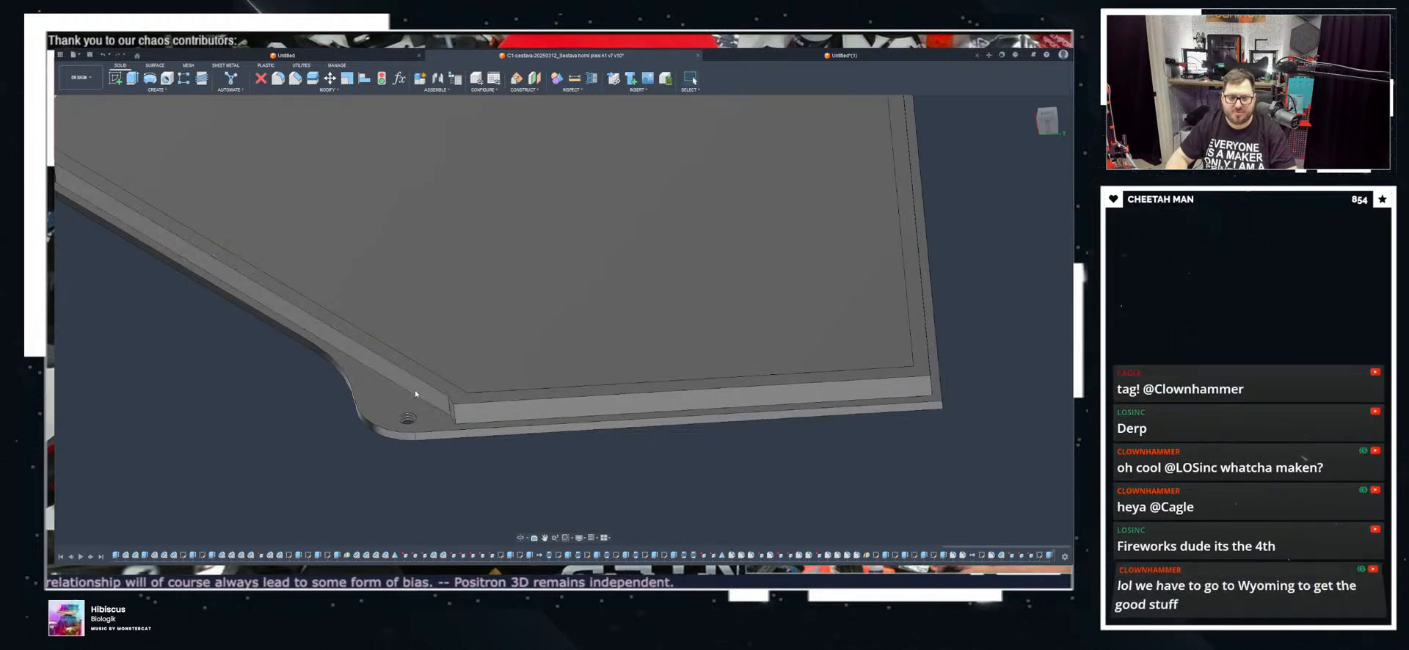
pyautogui.keyDown('shift'); pyautogui.moveTo(436, 394); pyautogui.dragTo(418, 379, button='middle'); pyautogui.keyUp('shift')
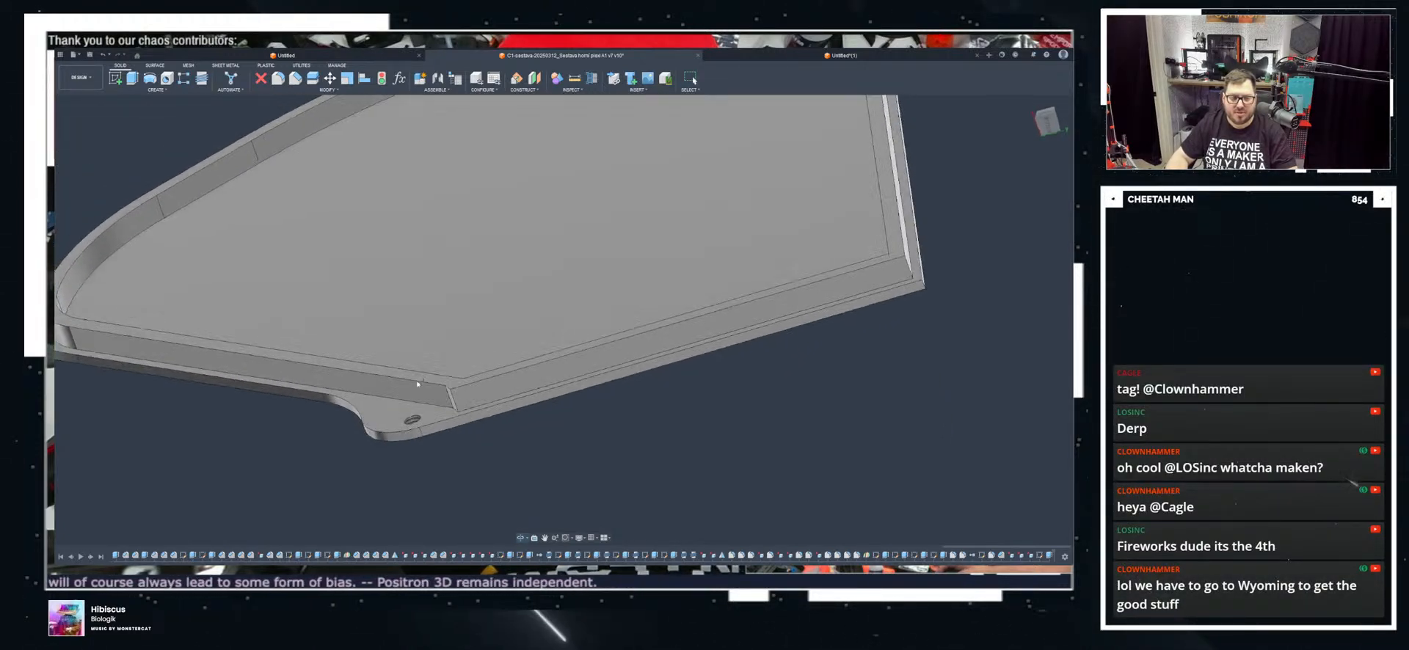
pyautogui.scroll(3, 440, 396)
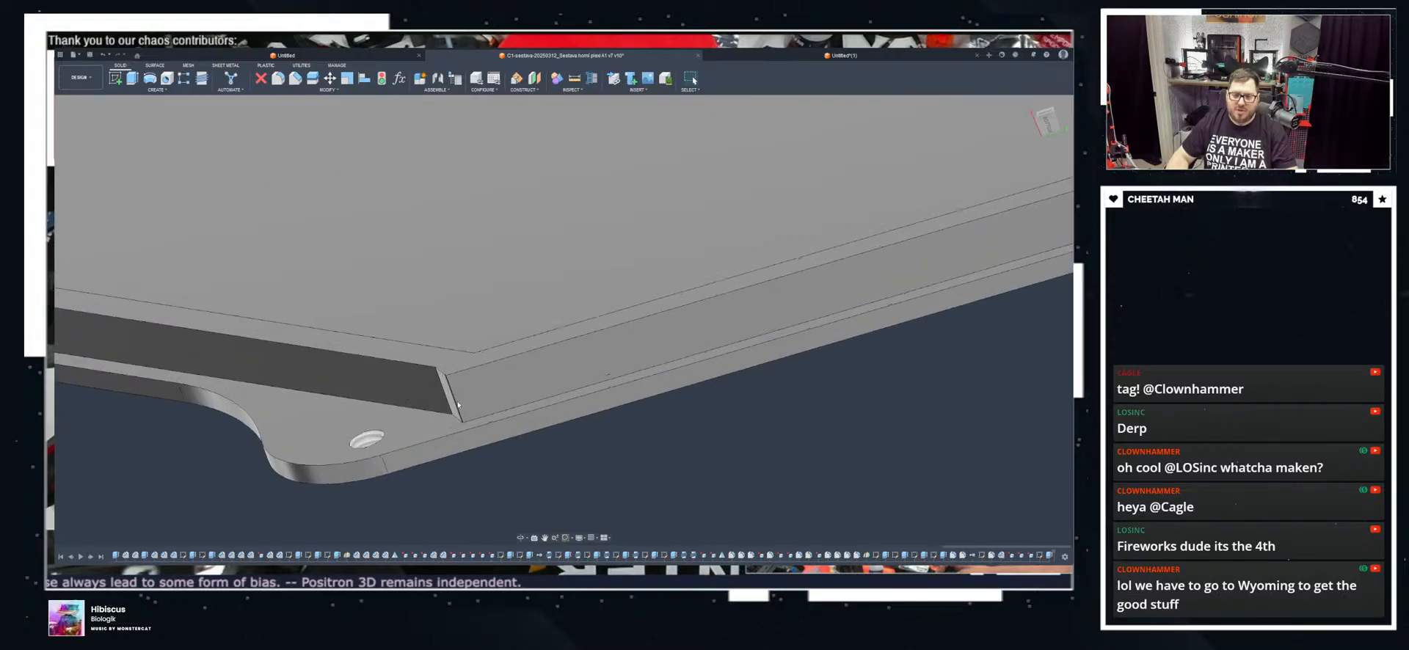
pyautogui.scroll(3, 452, 402)
pyautogui.keyDown('shift'); pyautogui.moveTo(452, 403); pyautogui.dragTo(472, 419, button='middle'); pyautogui.keyUp('shift')
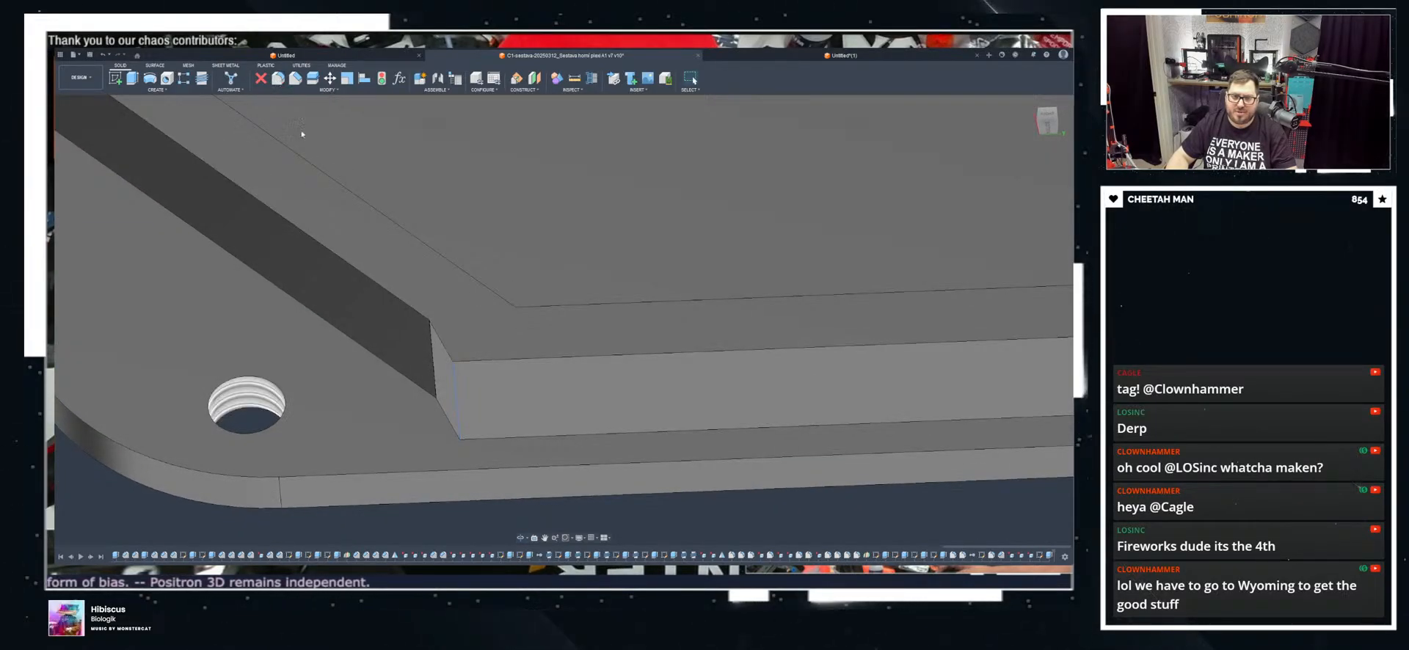
pyautogui.click(279, 78)
pyautogui.click(449, 389)
pyautogui.moveTo(497, 381); pyautogui.dragTo(478, 389)
pyautogui.keyDown('shift'); pyautogui.moveTo(478, 392); pyautogui.dragTo(477, 416, button='middle'); pyautogui.keyUp('shift')
pyautogui.press('Return')
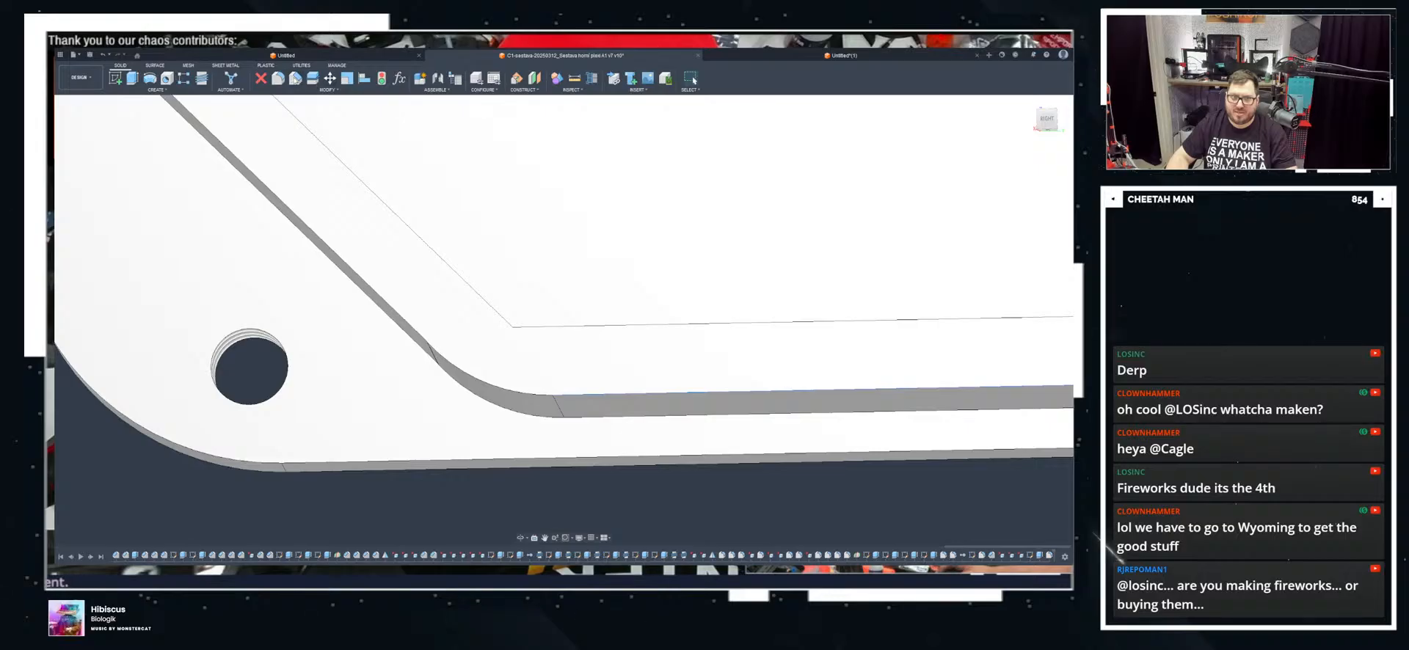
# Step: Try to bevel the lip's outer top edge along the lower side and around the rounded corner
pyautogui.moveTo(654, 396); pyautogui.dragTo(655, 387)
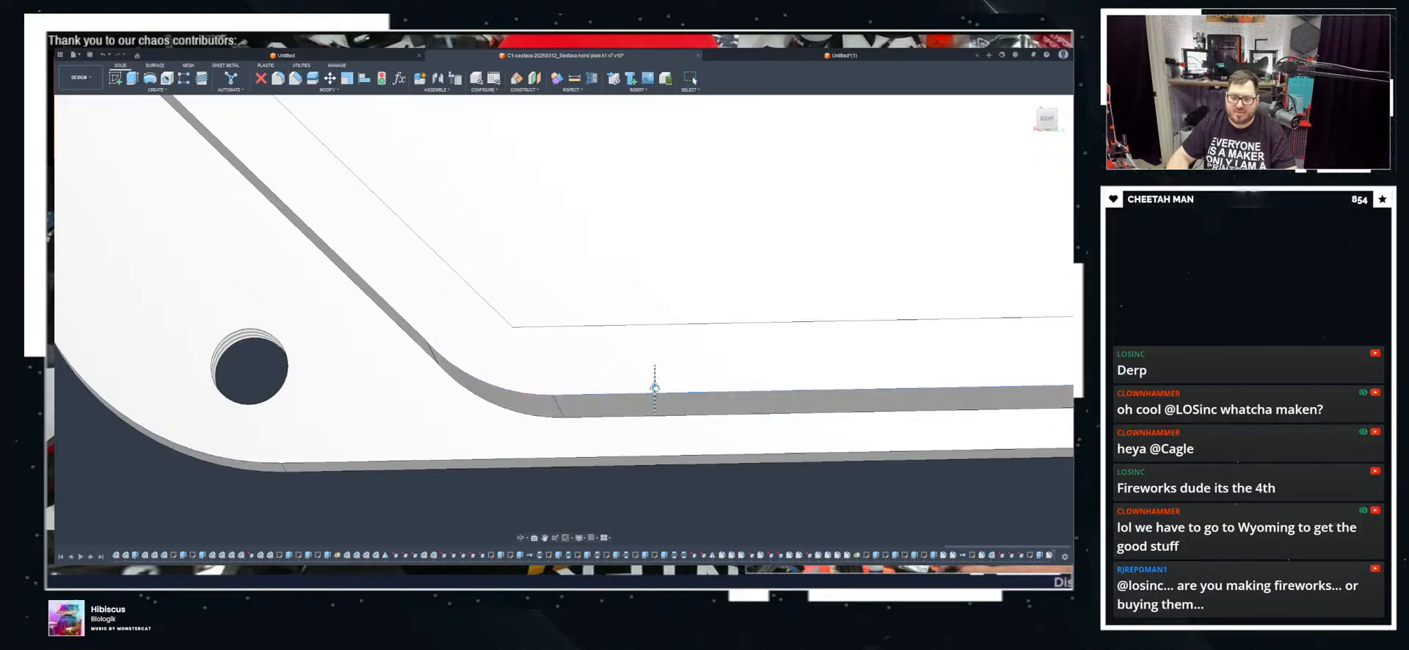
pyautogui.keyDown('shift'); pyautogui.moveTo(654, 400); pyautogui.dragTo(674, 403, button='middle'); pyautogui.keyUp('shift')
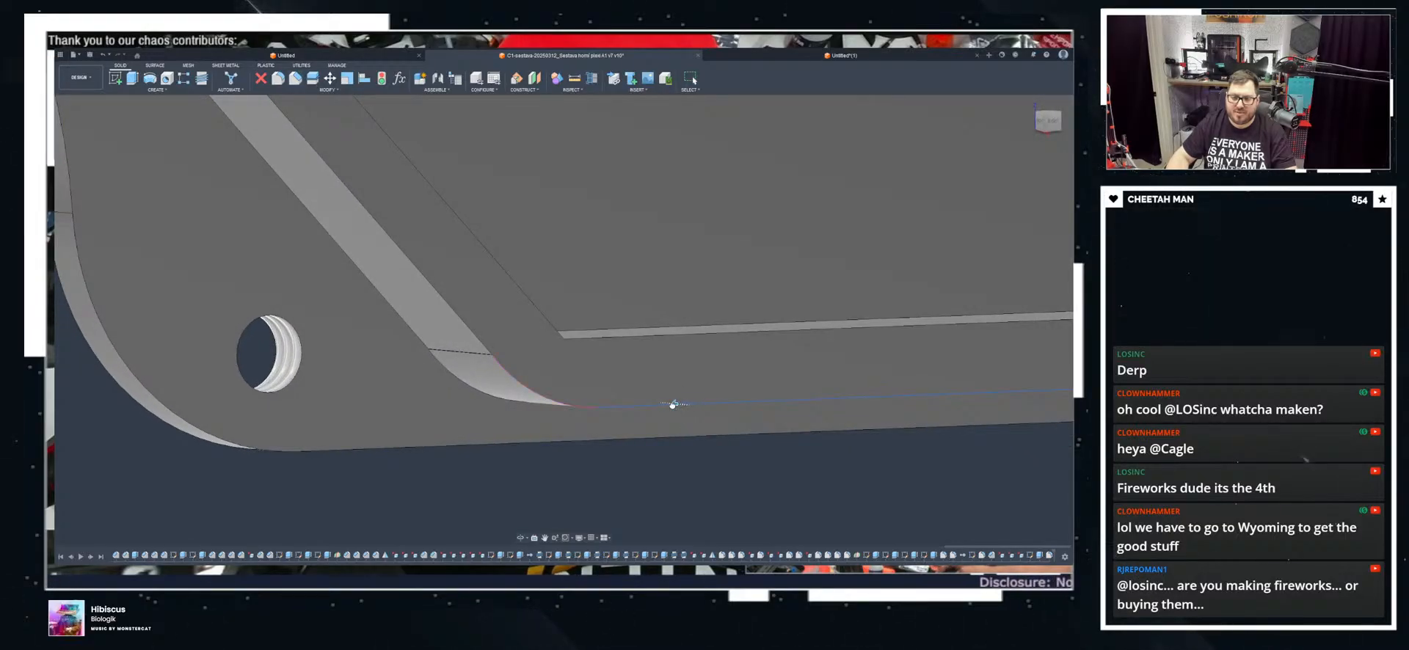
pyautogui.press('Escape')
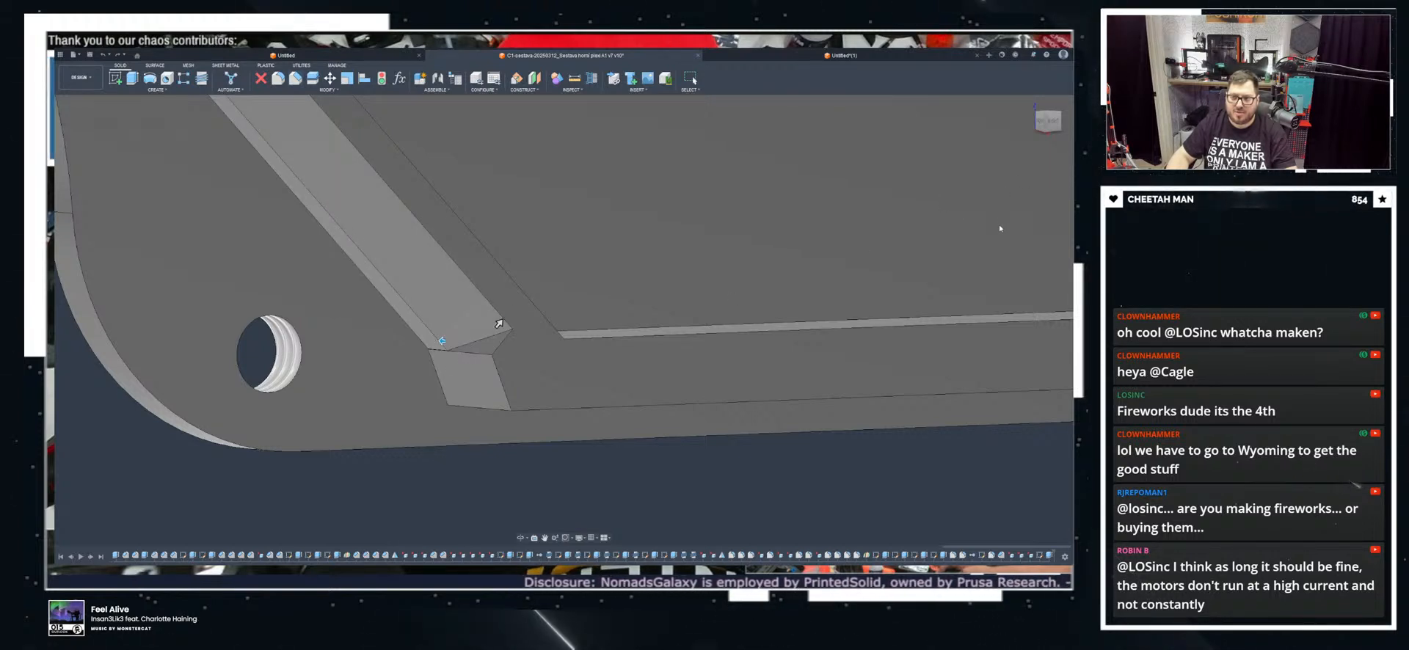
# Step: Chamfer the outer top edge of the side panel's raised lip and check the bevel around the panel
pyautogui.moveTo(483, 333); pyautogui.dragTo(484, 324)
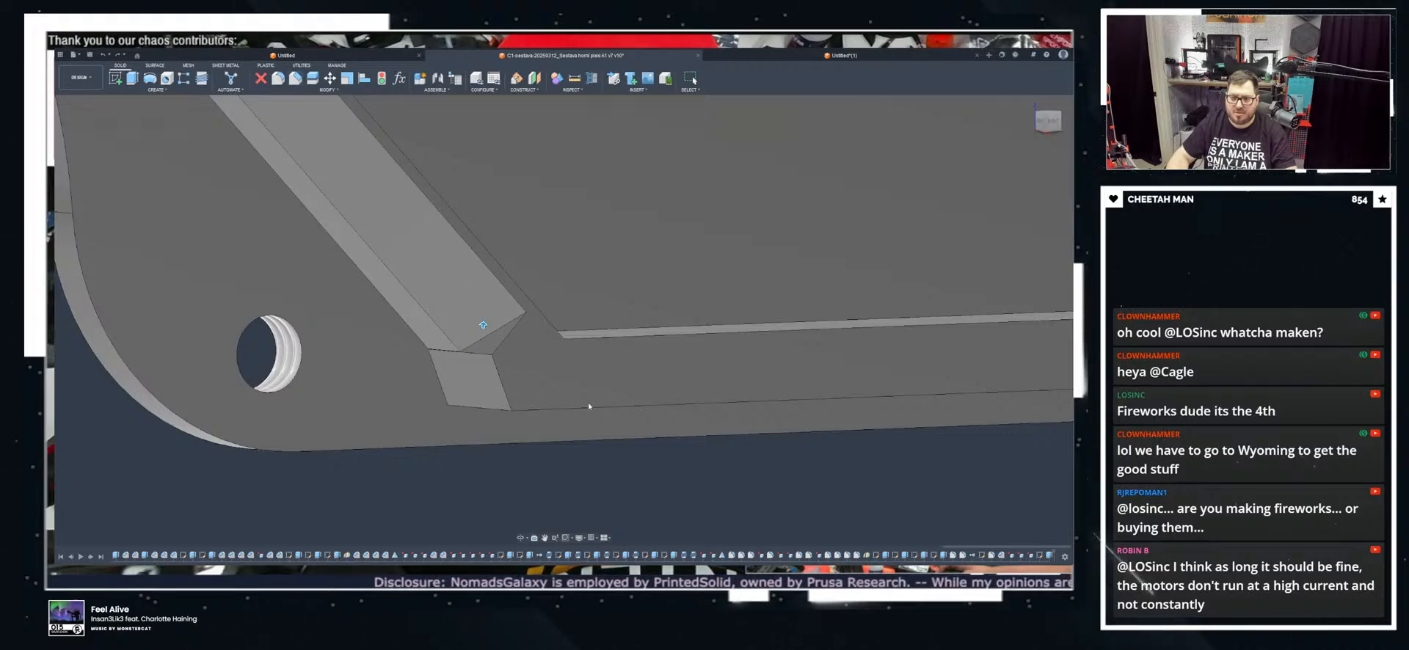
pyautogui.scroll(-8, 577, 409)
pyautogui.keyDown('shift'); pyautogui.moveTo(568, 406); pyautogui.dragTo(500, 374, button='middle'); pyautogui.keyUp('shift')
pyautogui.keyDown('shift'); pyautogui.moveTo(541, 496); pyautogui.dragTo(517, 443, button='middle'); pyautogui.keyUp('shift')
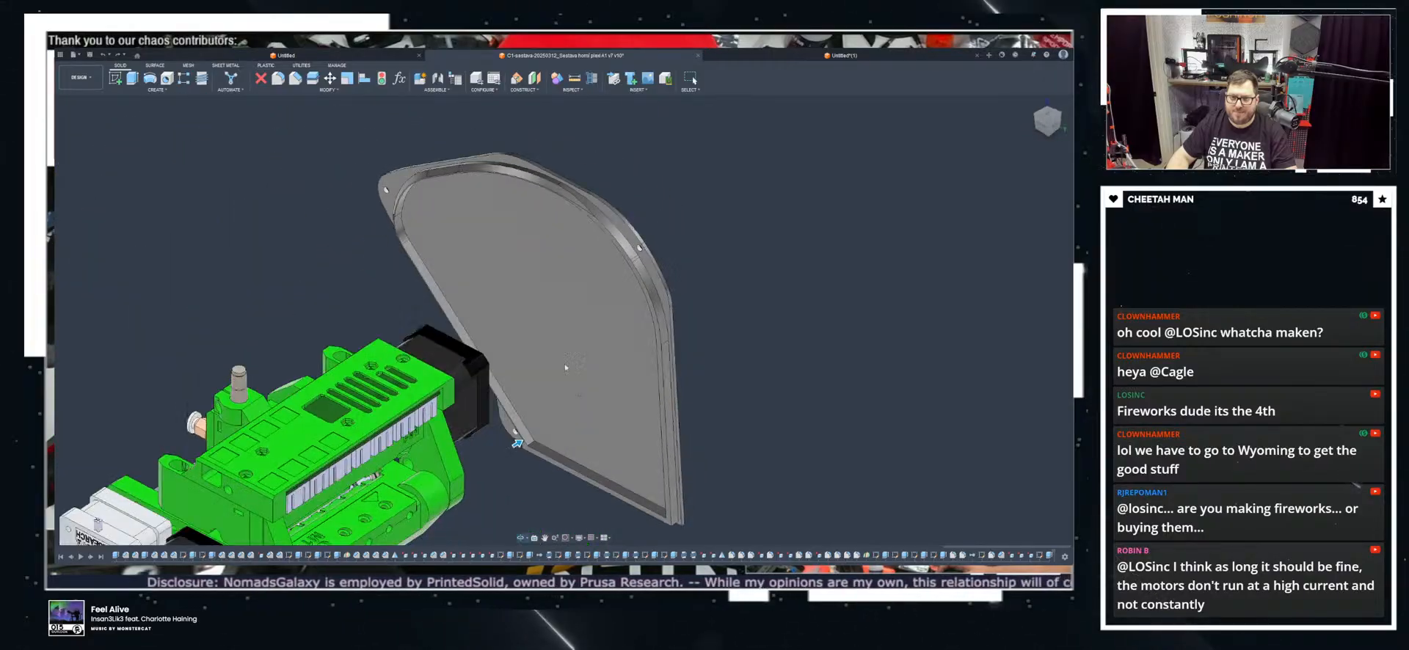
pyautogui.scroll(5, 676, 253)
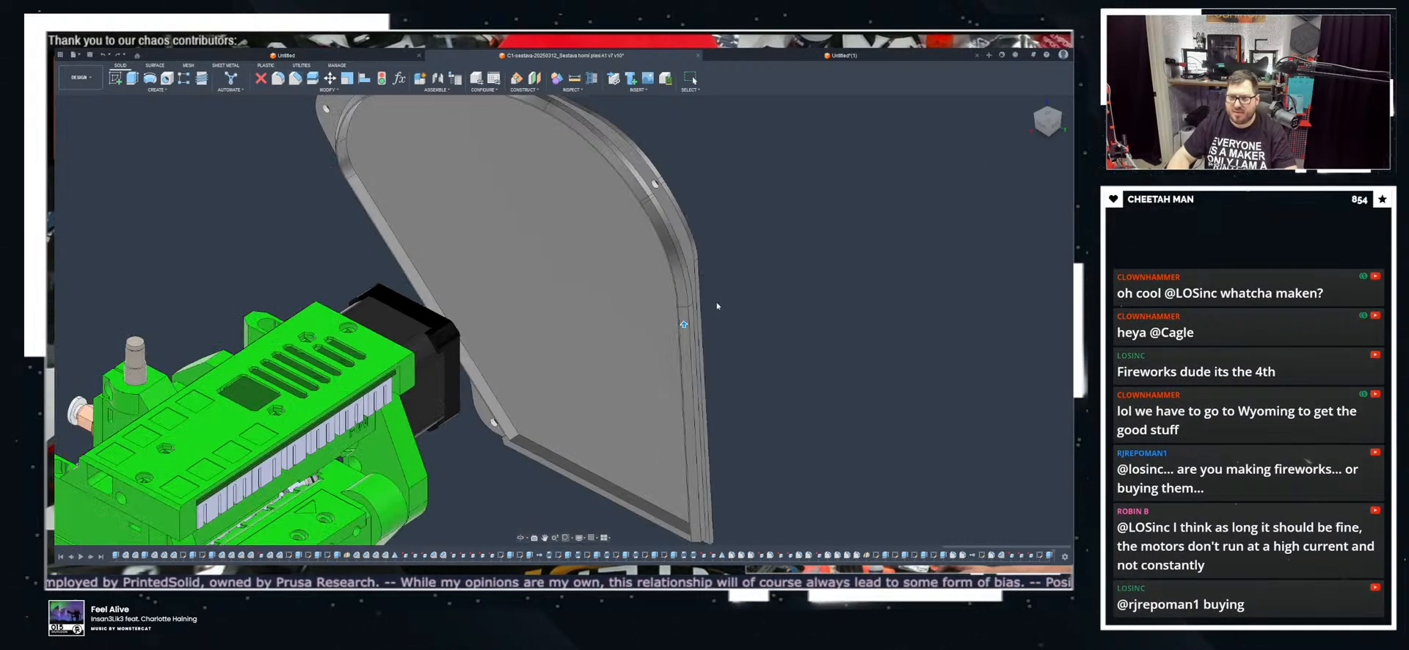
pyautogui.scroll(-3, 718, 308)
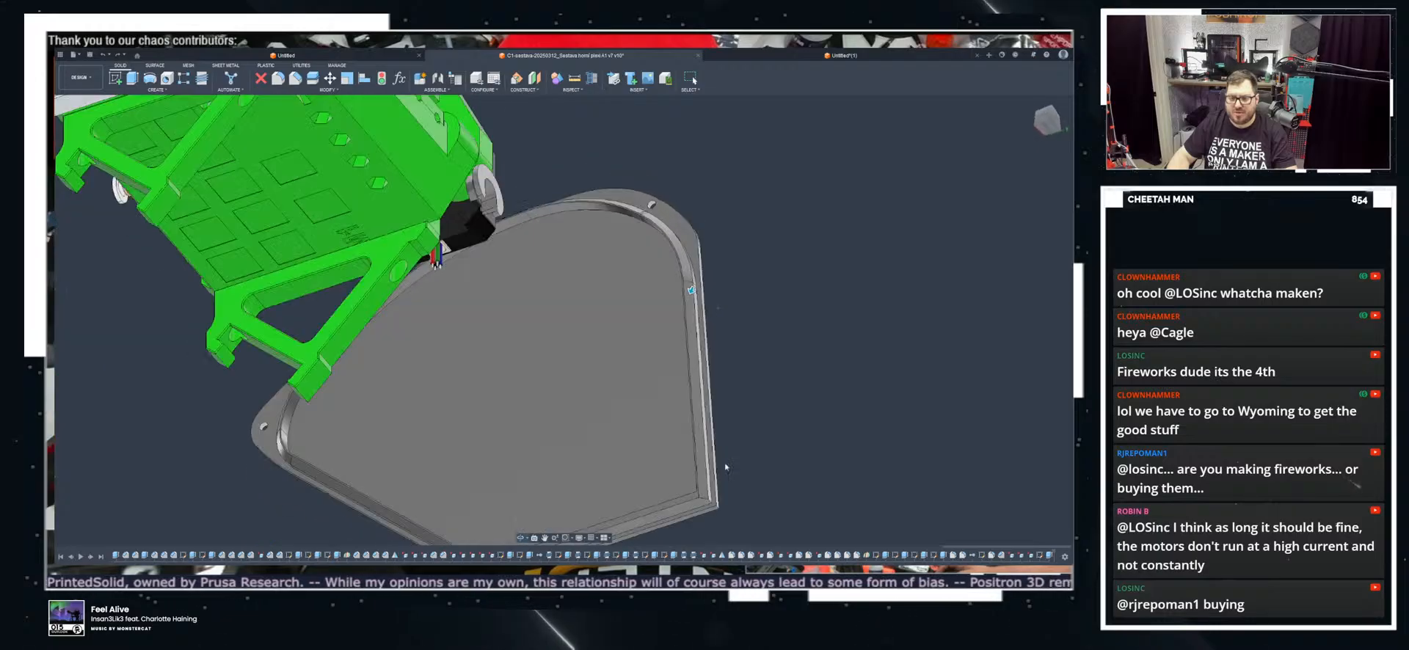
# Step: Undo the last edit to the plate's raised rim at the corner near the mounting hole
pyautogui.keyDown('shift'); pyautogui.moveTo(727, 380); pyautogui.dragTo(697, 494, button='middle'); pyautogui.keyUp('shift')
pyautogui.scroll(8, 442, 475)
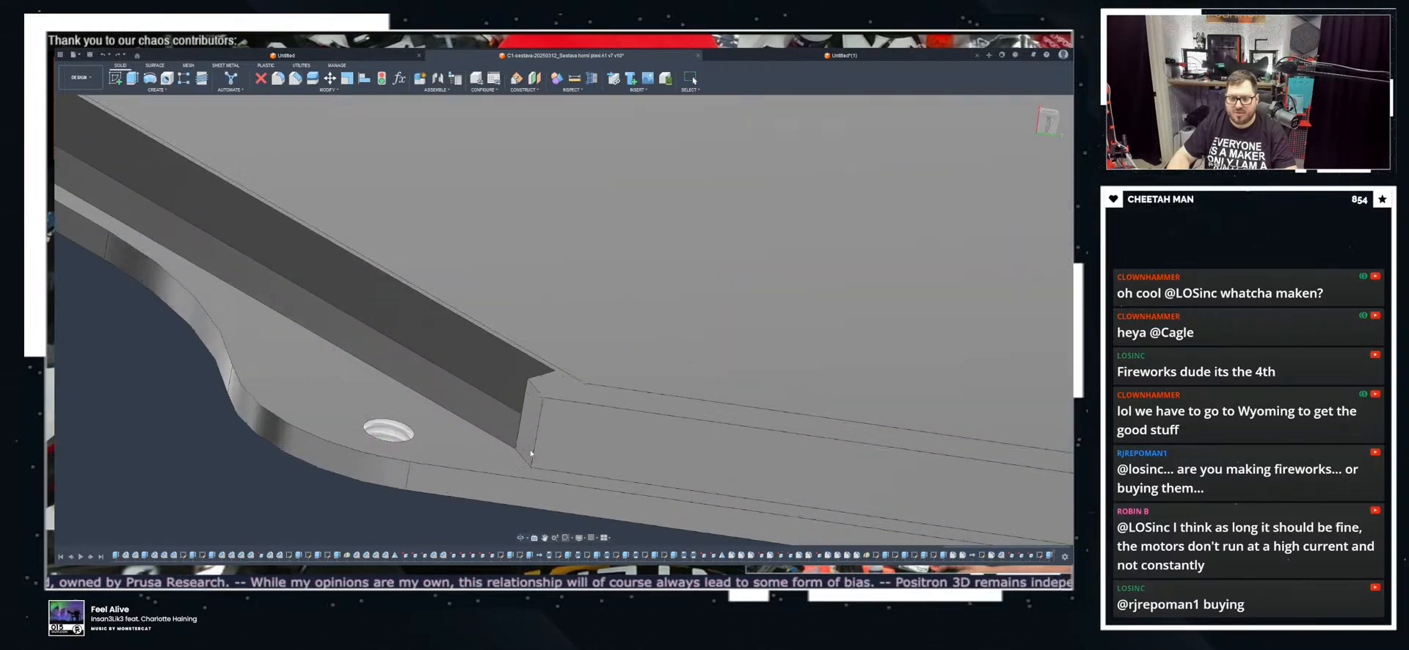
pyautogui.keyDown('shift'); pyautogui.moveTo(541, 433); pyautogui.dragTo(858, 257, button='middle'); pyautogui.keyUp('shift')
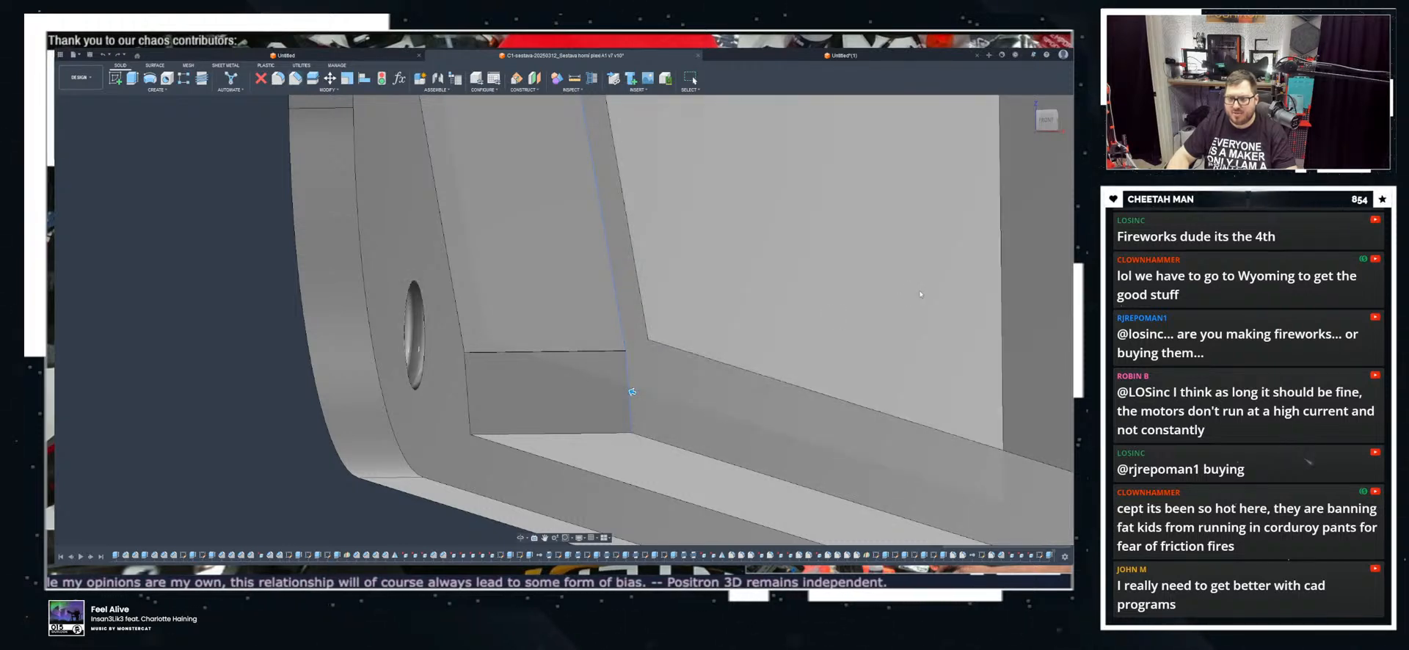
pyautogui.hotkey('ctrl', 'z')
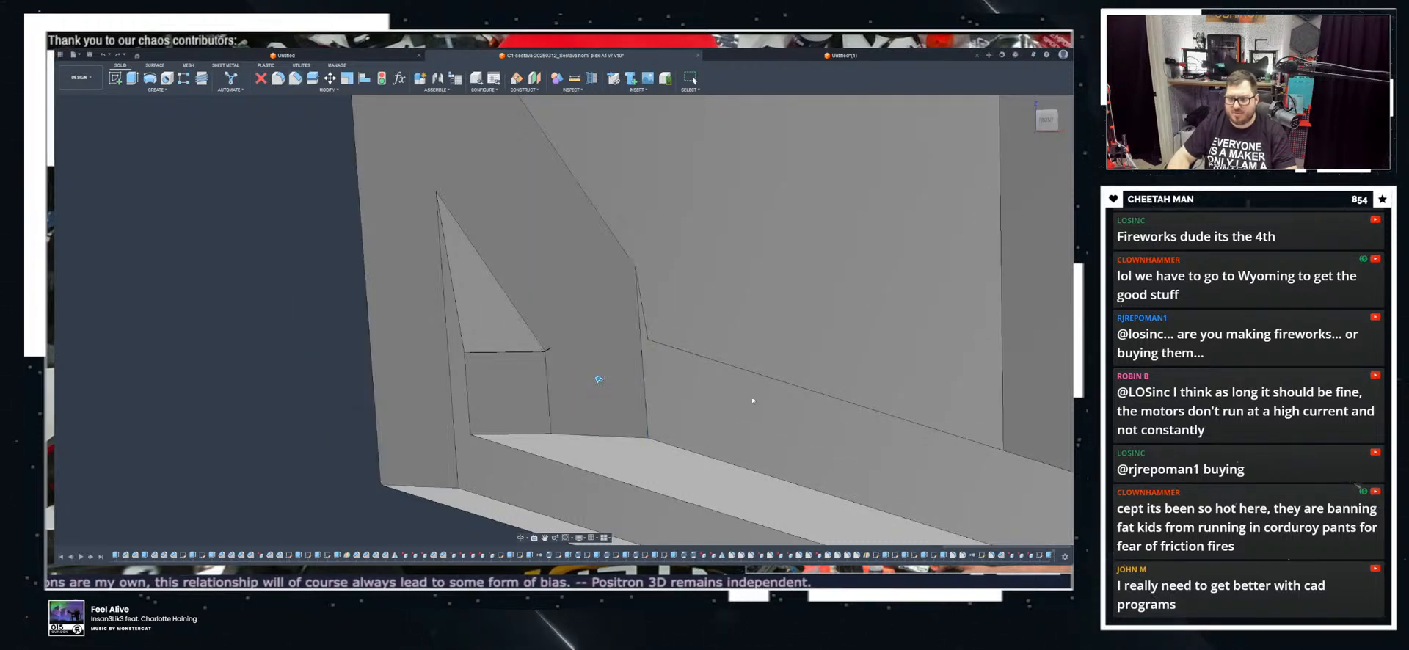
# Step: Examine the angled corner of the plate's raised rim beside the threaded mounting hole from several viewpoints
pyautogui.scroll(-3, 699, 396)
pyautogui.keyDown('shift'); pyautogui.moveTo(677, 407); pyautogui.dragTo(587, 367, button='middle'); pyautogui.keyUp('shift')
pyautogui.moveTo(636, 463); pyautogui.dragTo(603, 465)
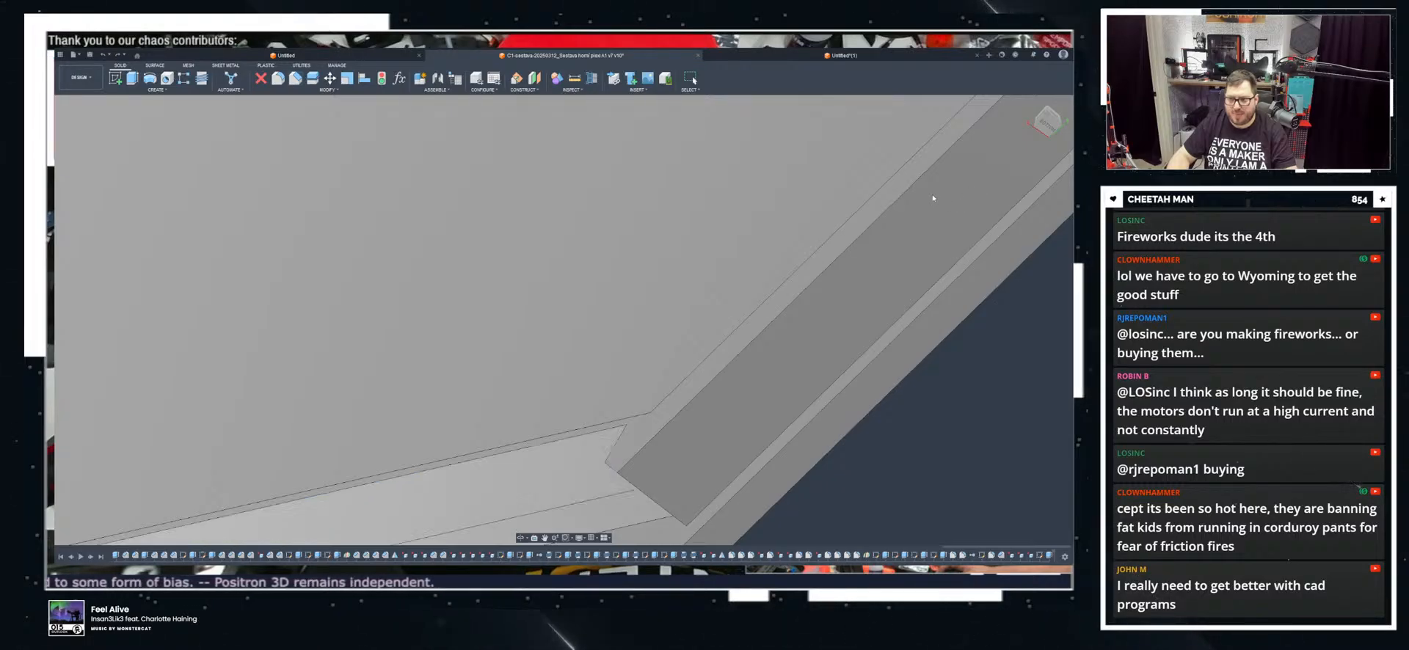
pyautogui.click(711, 406)
pyautogui.keyDown('shift'); pyautogui.moveTo(712, 407); pyautogui.dragTo(906, 248, button='middle'); pyautogui.keyUp('shift')
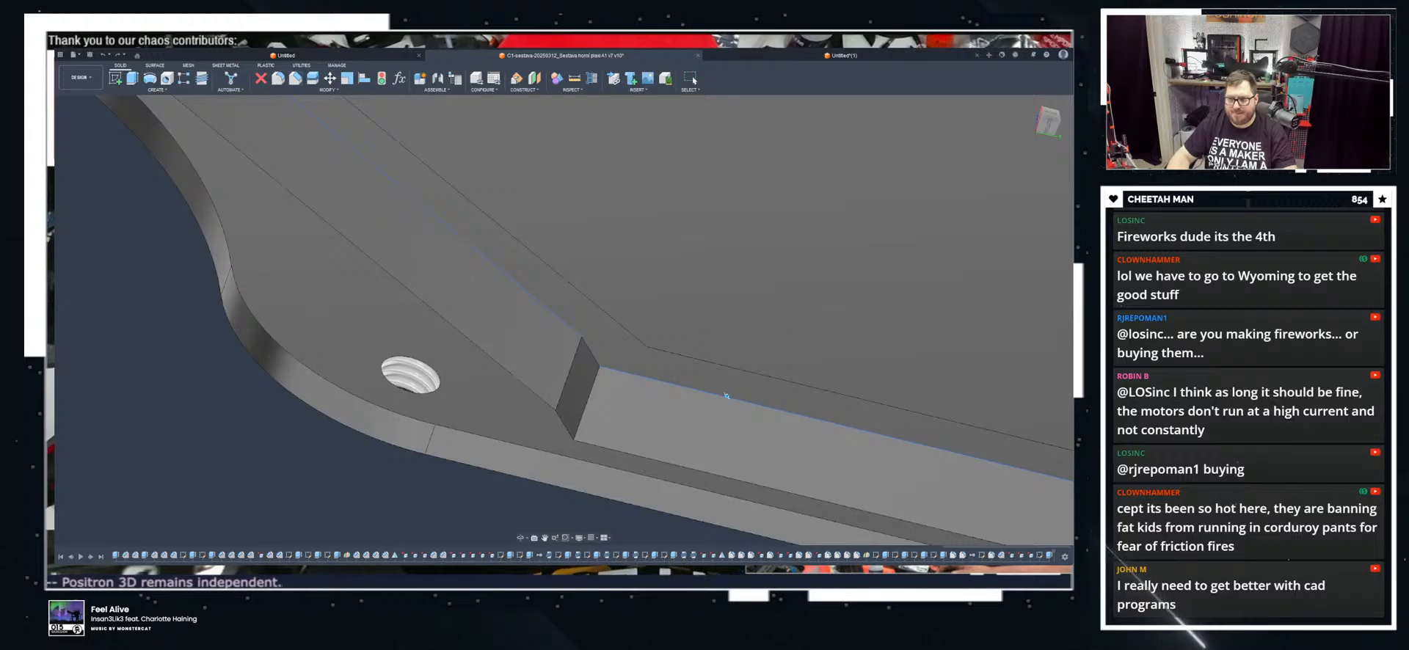
pyautogui.keyDown('shift'); pyautogui.moveTo(983, 213); pyautogui.dragTo(816, 336, button='middle'); pyautogui.keyUp('shift')
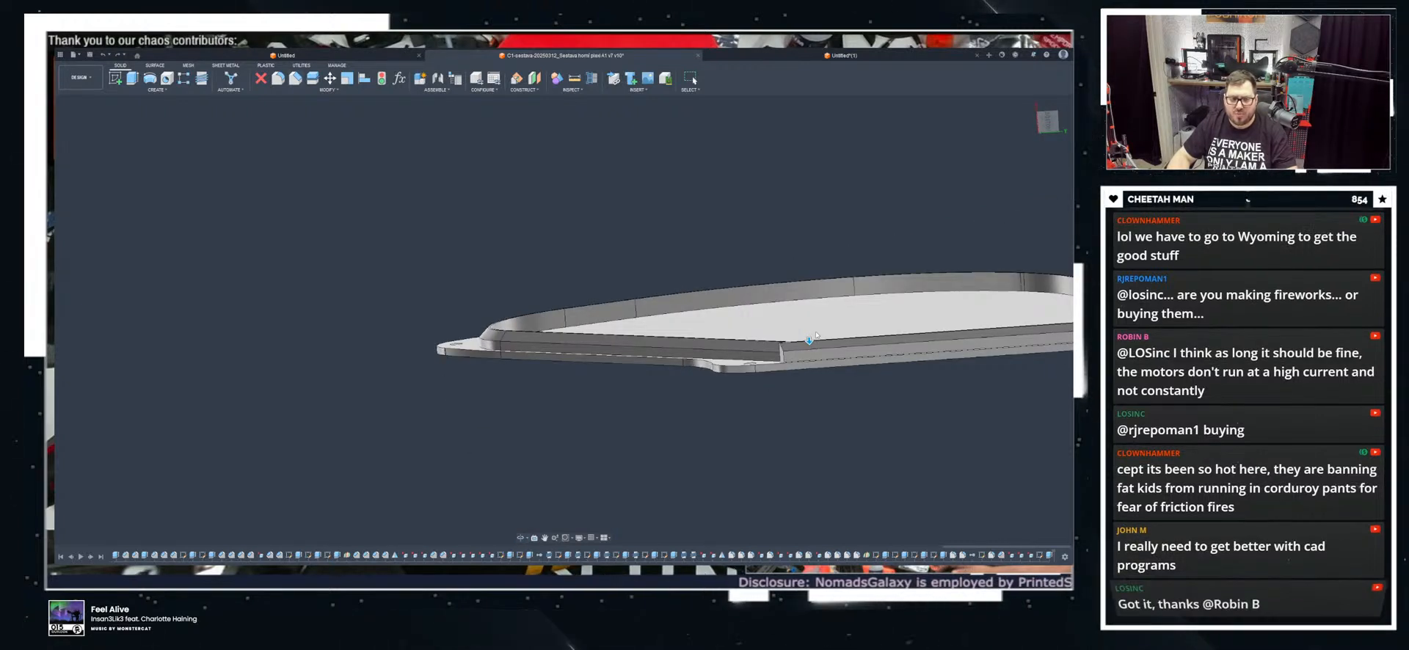
pyautogui.moveTo(816, 335); pyautogui.dragTo(558, 323, button='middle')
pyautogui.keyDown('shift'); pyautogui.moveTo(607, 367); pyautogui.dragTo(690, 462, button='middle'); pyautogui.keyUp('shift')
pyautogui.scroll(4, 479, 480)
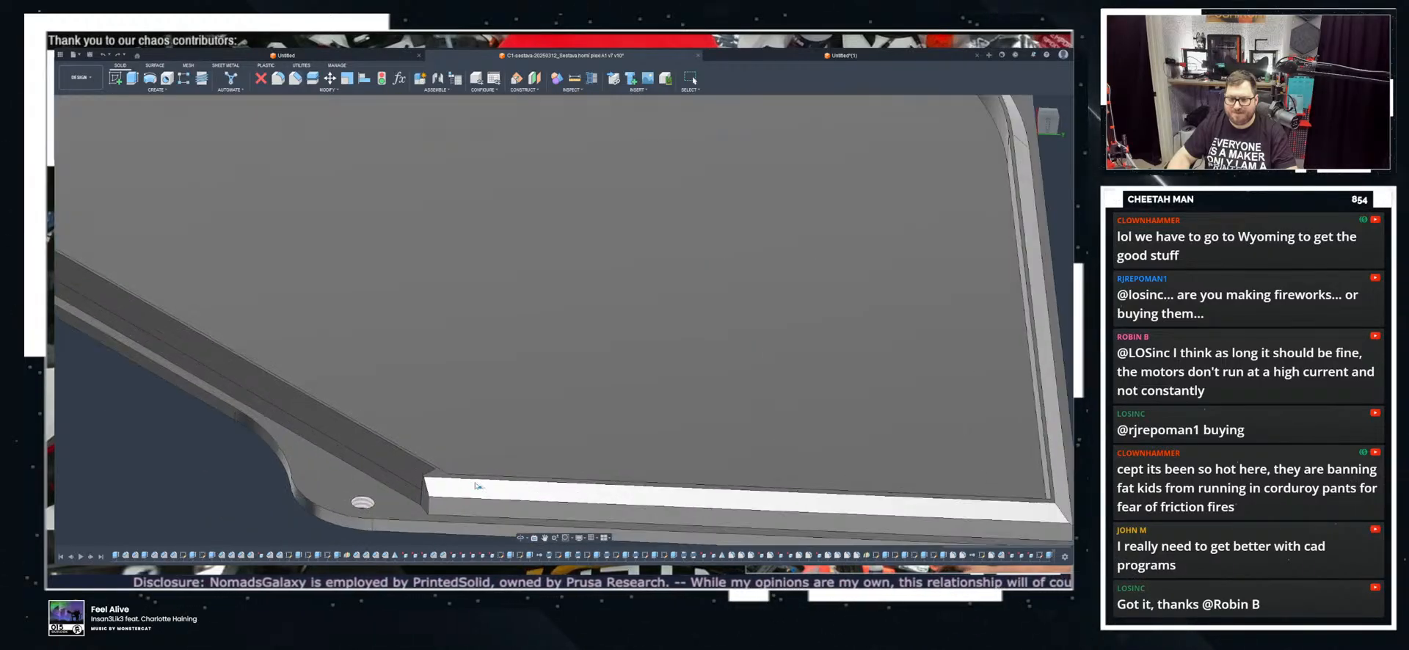
pyautogui.moveTo(691, 408); pyautogui.dragTo(816, 379, button='middle')
pyautogui.scroll(3, 817, 379)
pyautogui.scroll(-5, 816, 380)
pyautogui.scroll(3, 697, 350)
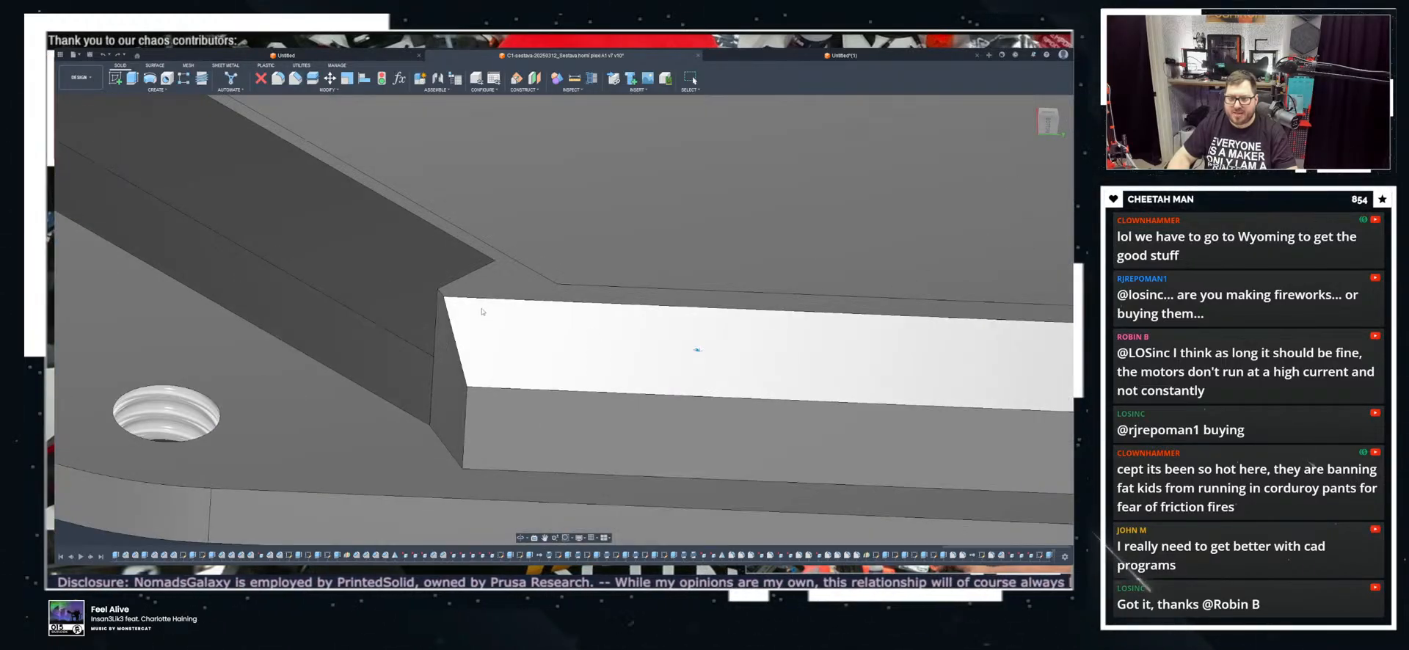
pyautogui.keyDown('shift'); pyautogui.moveTo(697, 367); pyautogui.dragTo(646, 411, button='middle'); pyautogui.keyUp('shift')
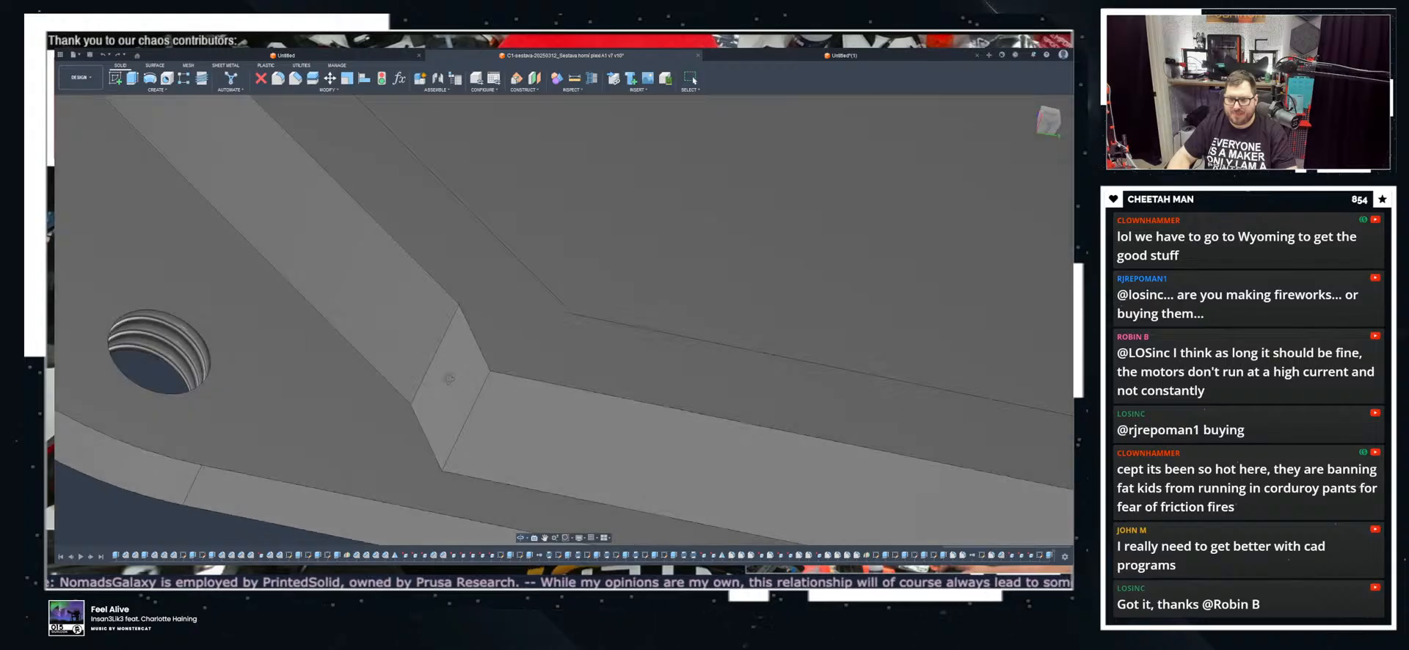
pyautogui.keyDown('shift'); pyautogui.moveTo(488, 388); pyautogui.dragTo(453, 151, button='middle'); pyautogui.keyUp('shift')
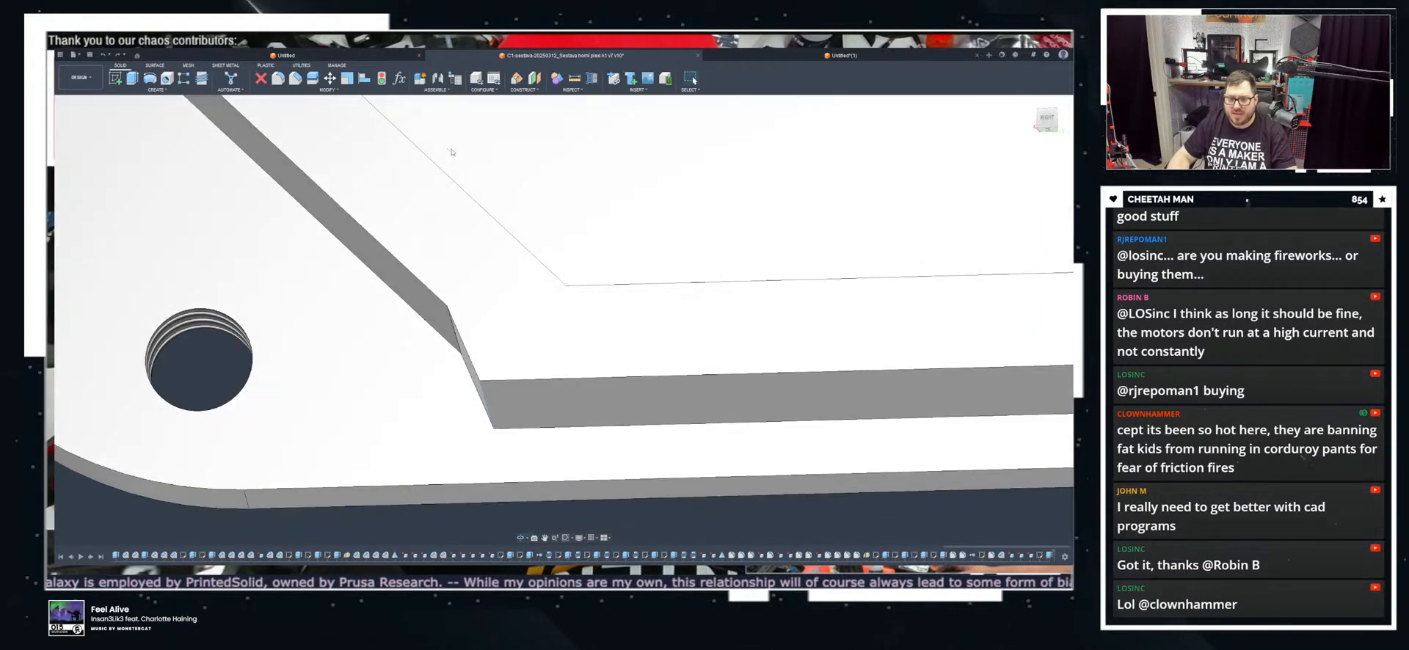
# Step: Sketch a line on the rim's top face that extends its slanted outer edge straight past the corner
pyautogui.click(537, 324)
pyautogui.scroll(-3, 537, 324)
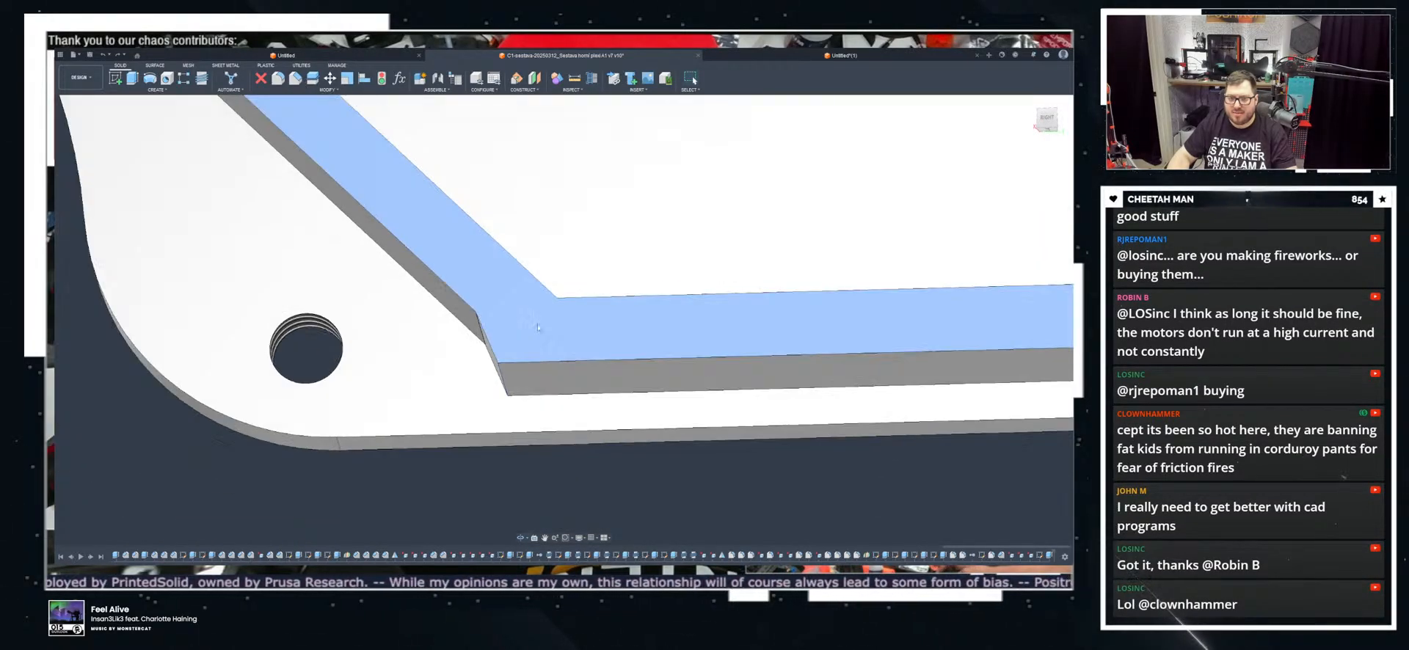
pyautogui.click(115, 78)
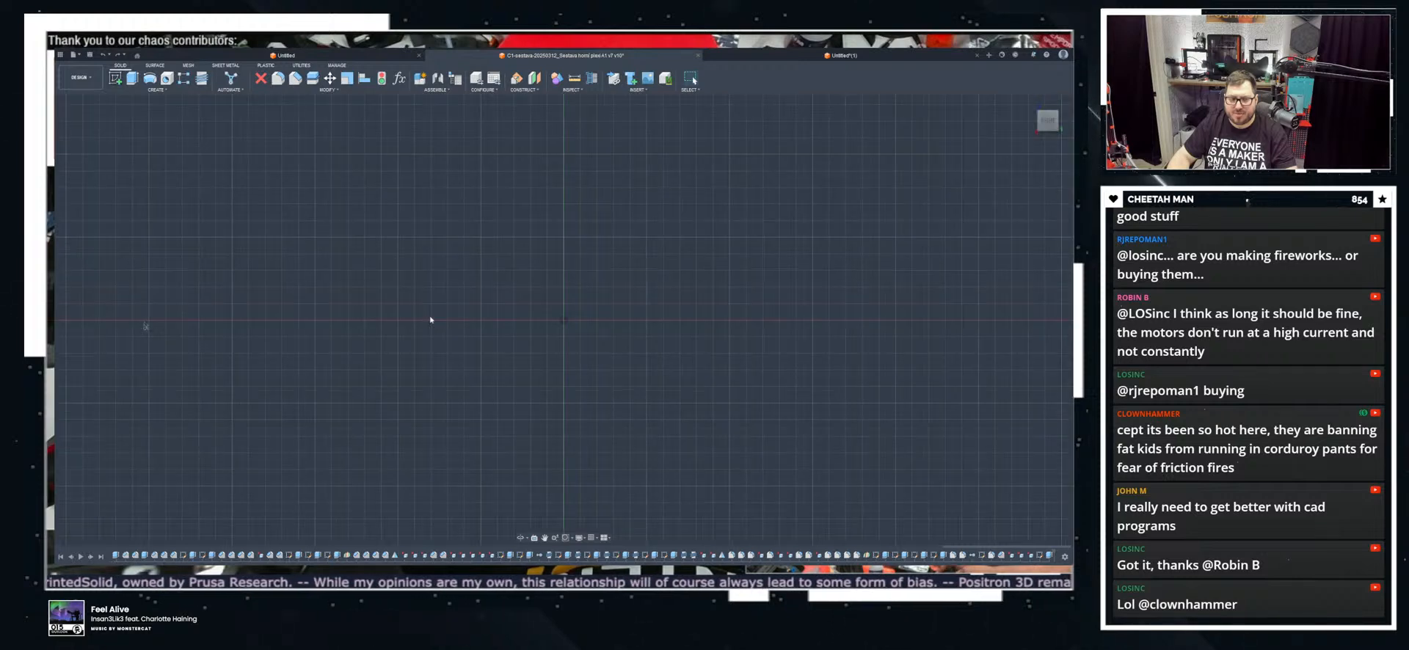
pyautogui.scroll(5, 898, 359)
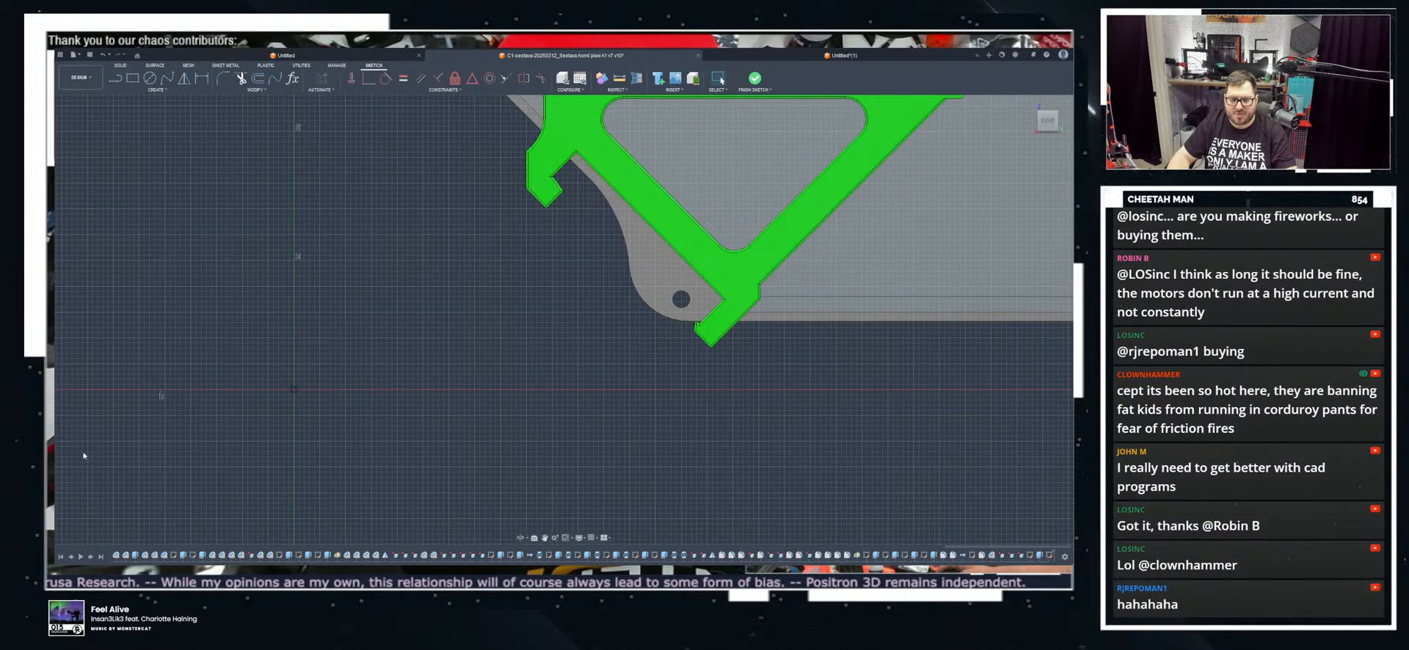
pyautogui.scroll(10, 562, 350)
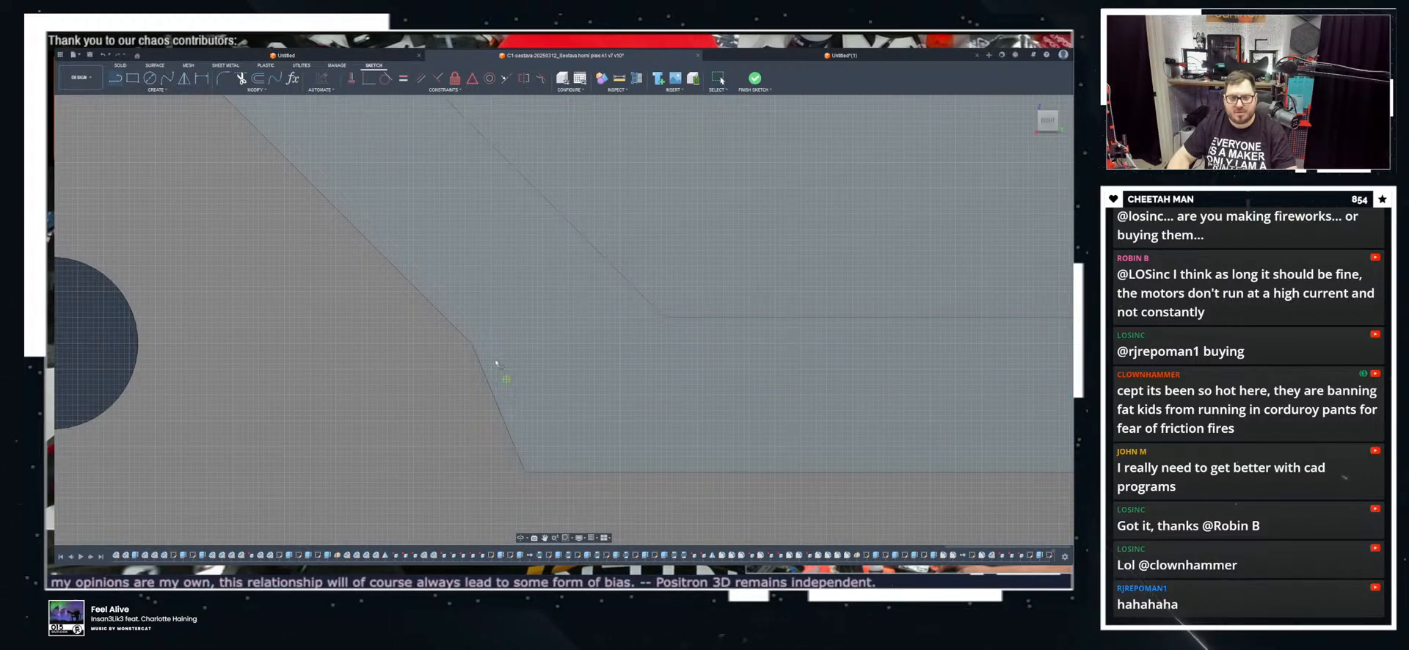
pyautogui.press('Escape')
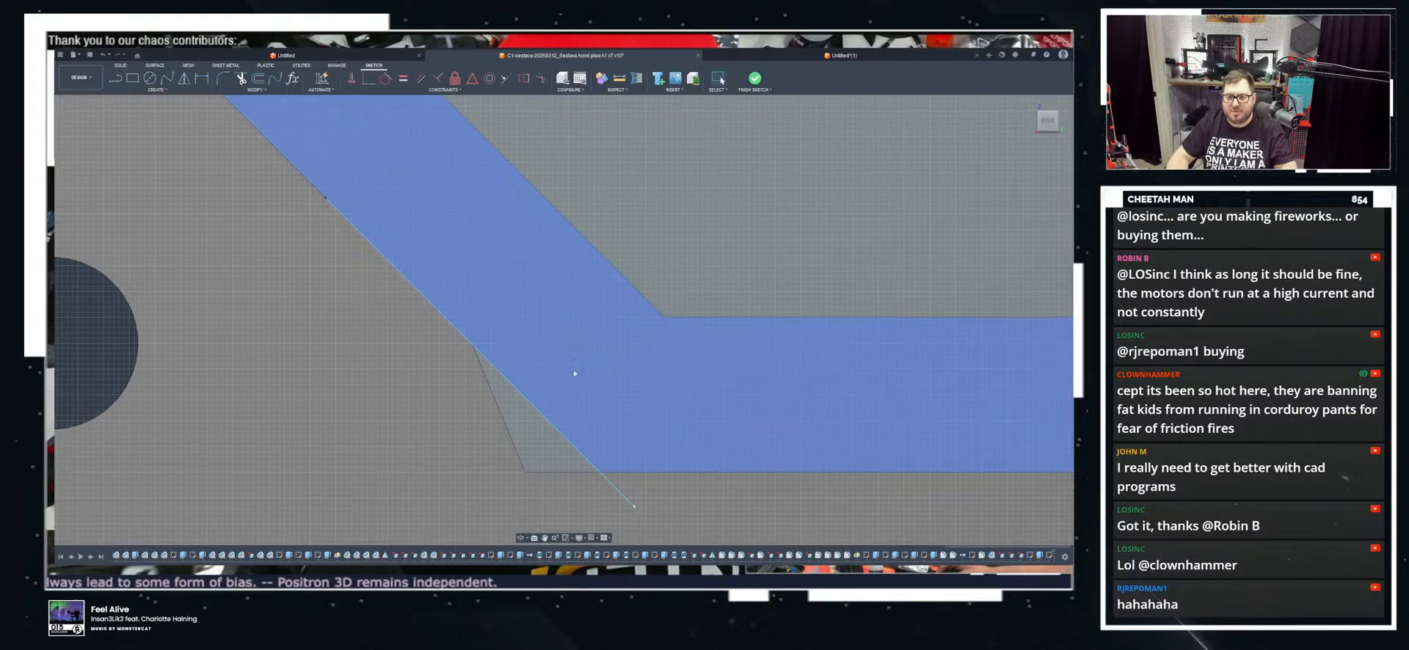
# Step: Finish the sketch and cut away the small triangular piece outside the line at the rim's corner
pyautogui.moveTo(563, 390); pyautogui.dragTo(535, 444, button='right')
pyautogui.click(535, 443)
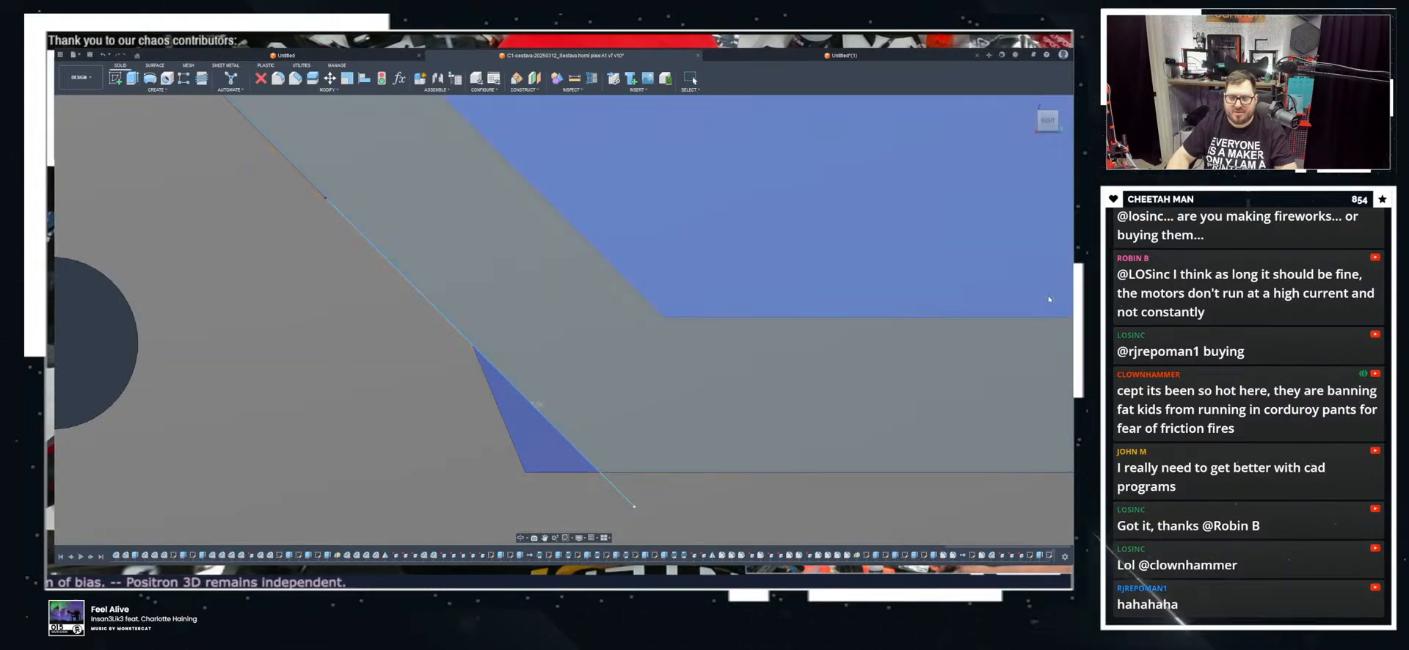
pyautogui.scroll(-10, 709, 370)
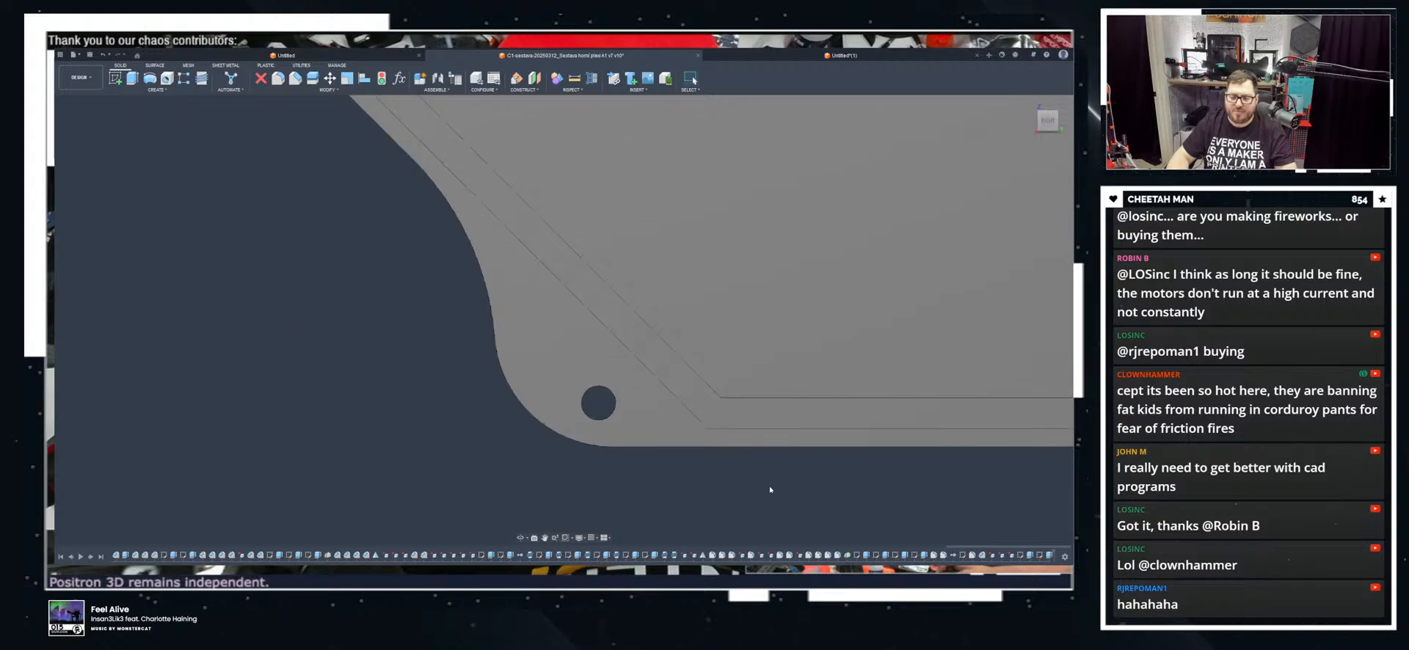
# Step: Examine the square corner of the plate's raised rim and its distance from the plate's outer edges
pyautogui.scroll(-3, 752, 497)
pyautogui.moveTo(869, 505); pyautogui.dragTo(640, 418, button='middle')
pyautogui.scroll(10, 815, 459)
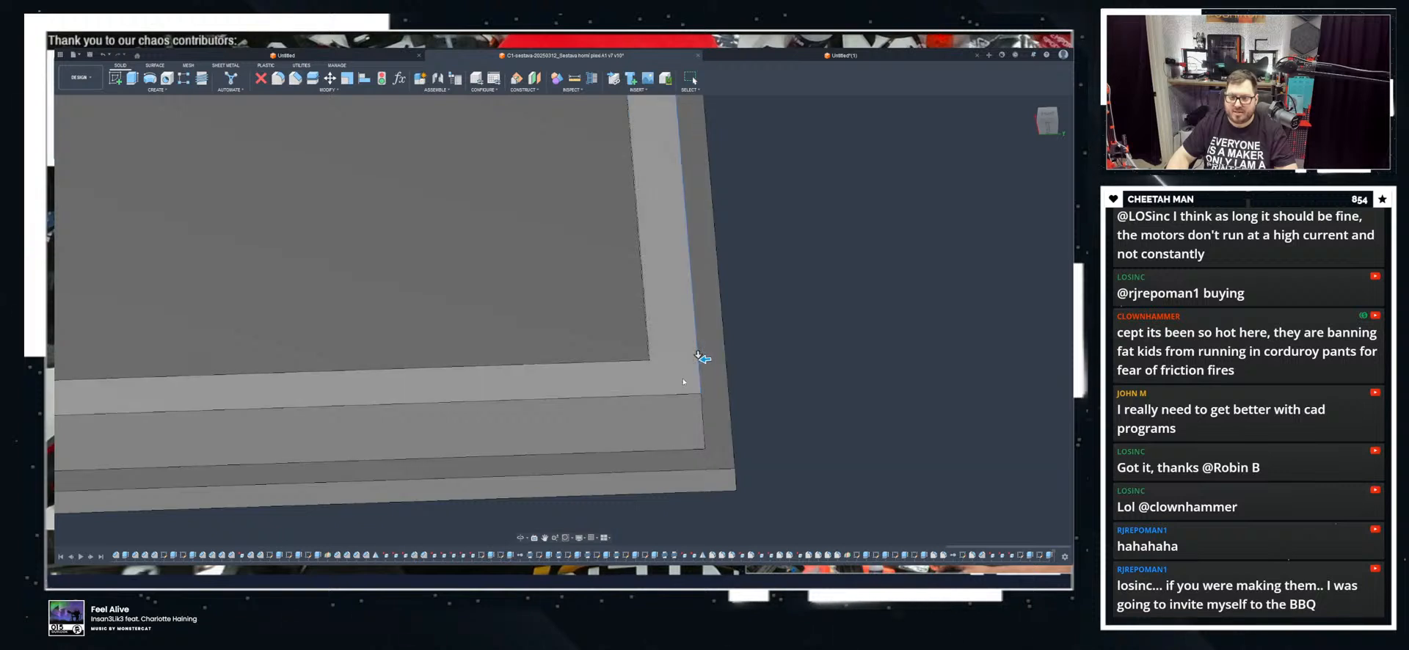
pyautogui.scroll(-10, 701, 358)
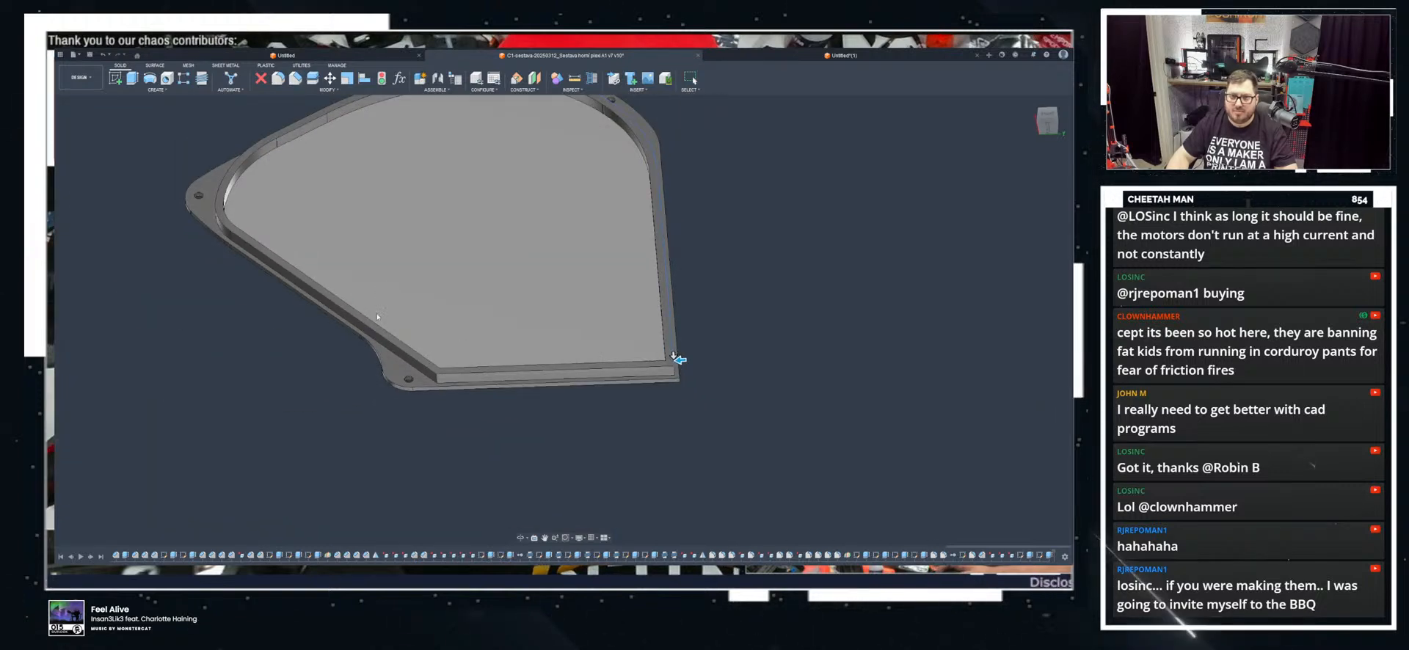
pyautogui.moveTo(465, 306); pyautogui.dragTo(473, 362, button='middle')
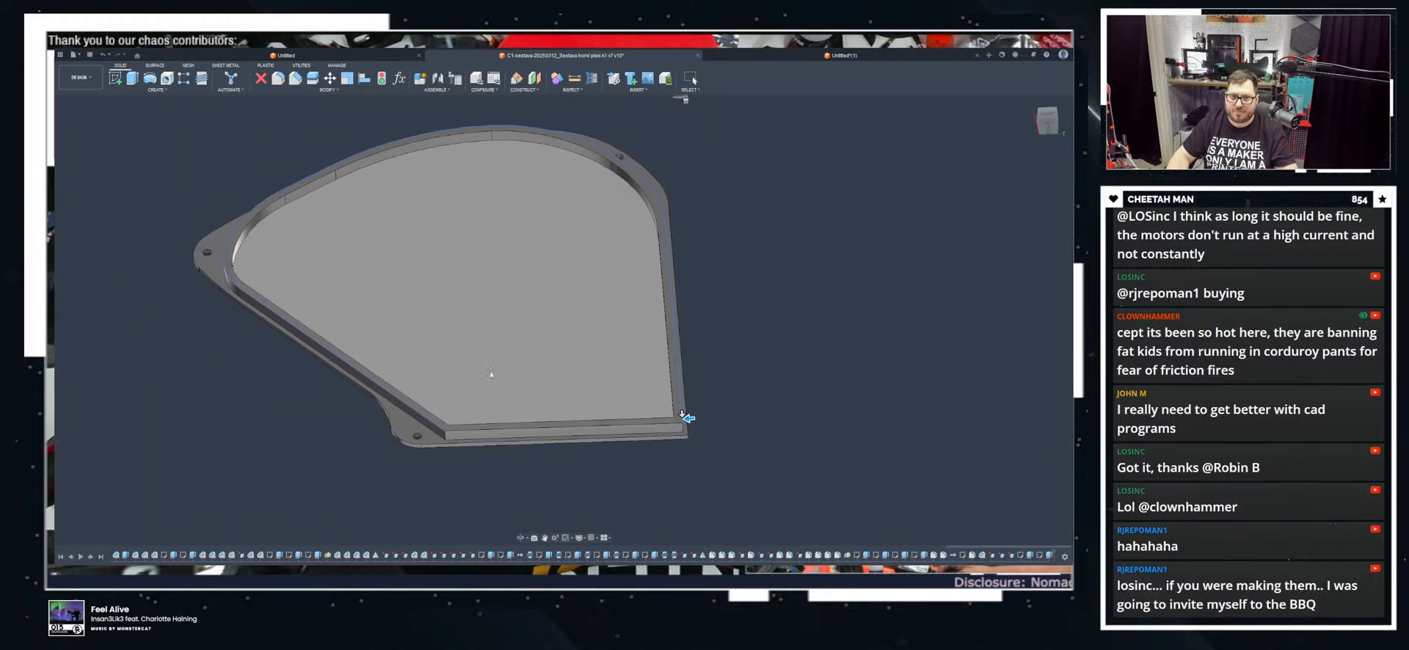
pyautogui.scroll(8, 682, 416)
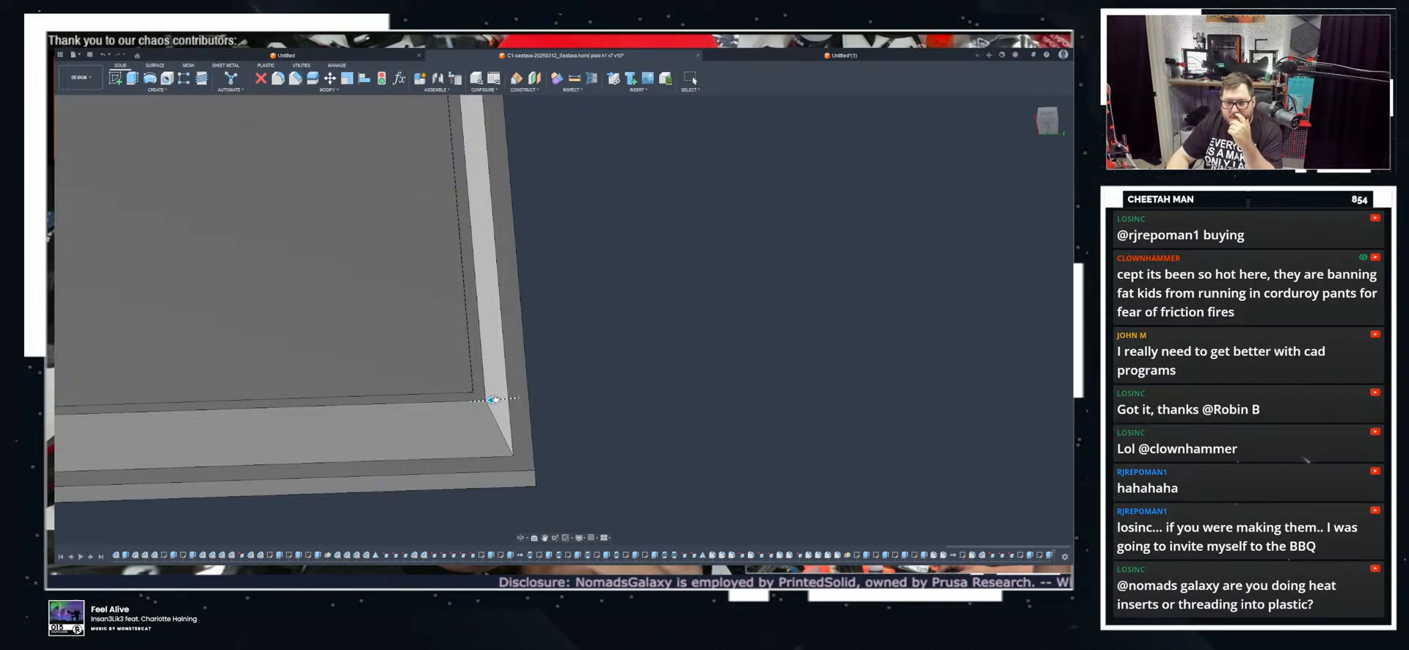
pyautogui.scroll(-10, 511, 433)
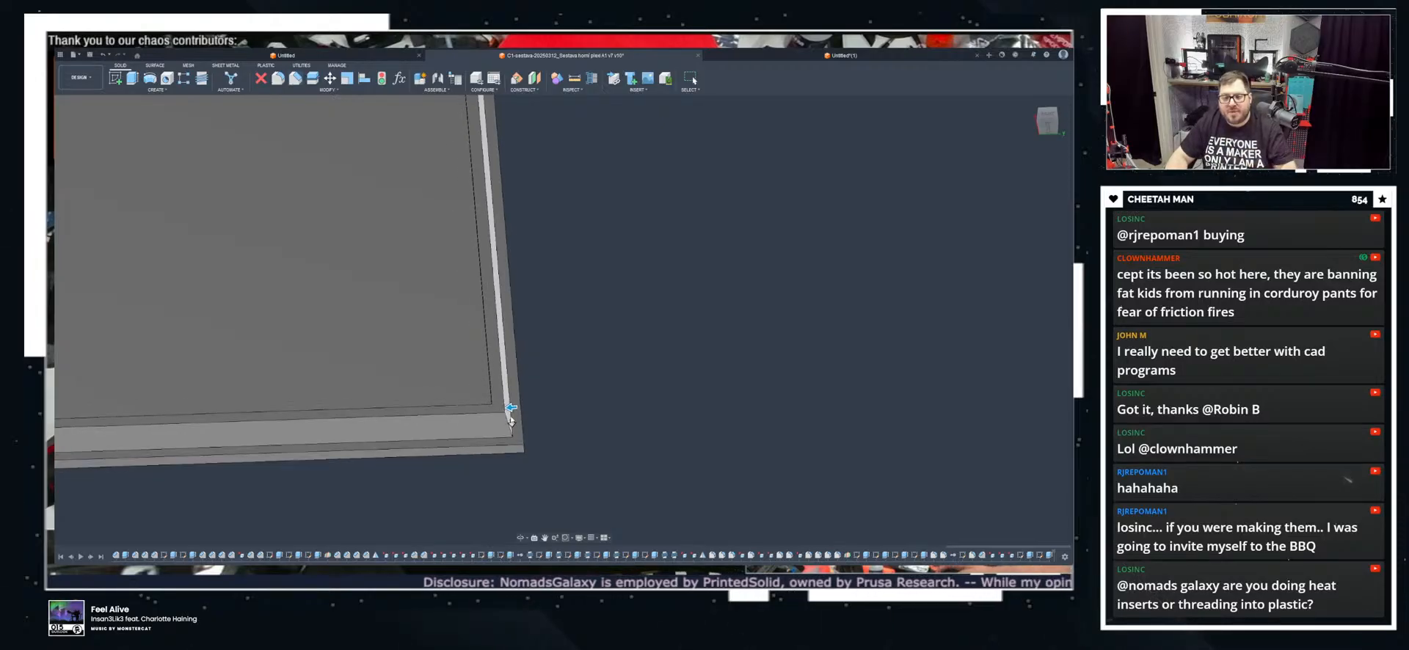
pyautogui.keyDown('shift'); pyautogui.moveTo(513, 412); pyautogui.dragTo(513, 412, button='middle'); pyautogui.keyUp('shift')
pyautogui.scroll(10, 513, 413)
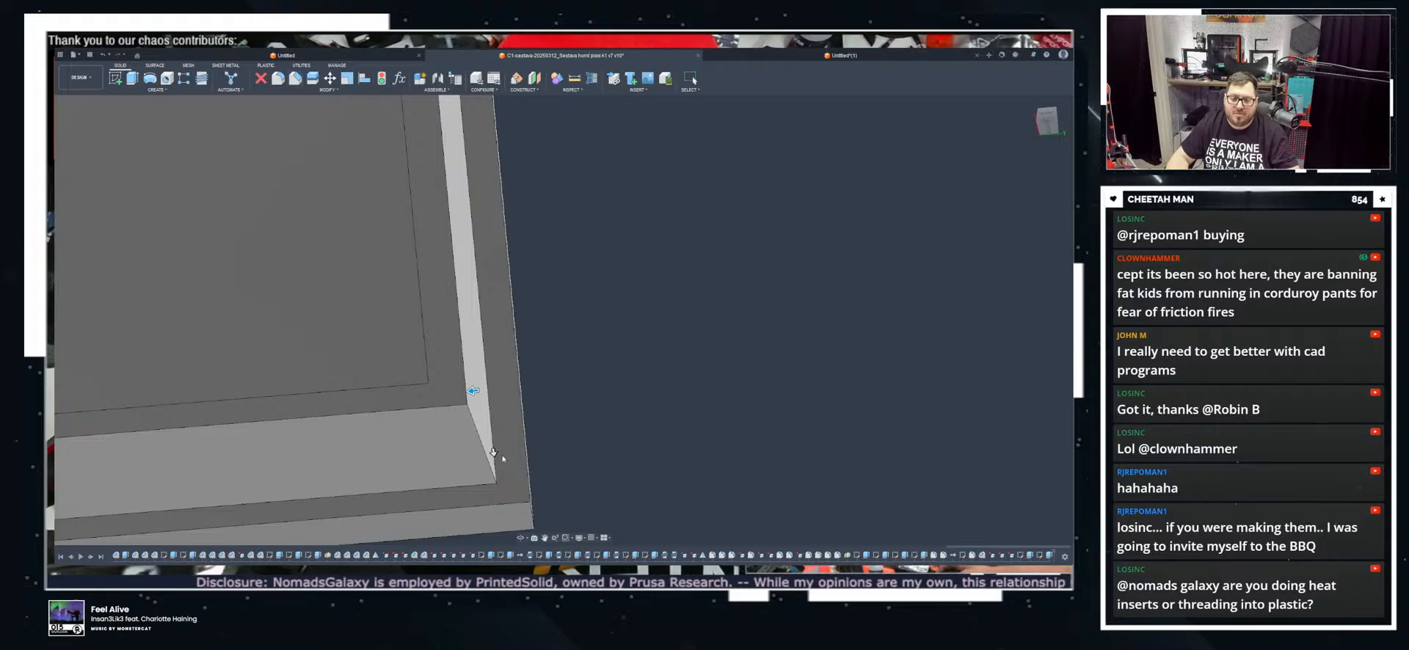
pyautogui.scroll(-3, 502, 458)
pyautogui.scroll(-6, 708, 393)
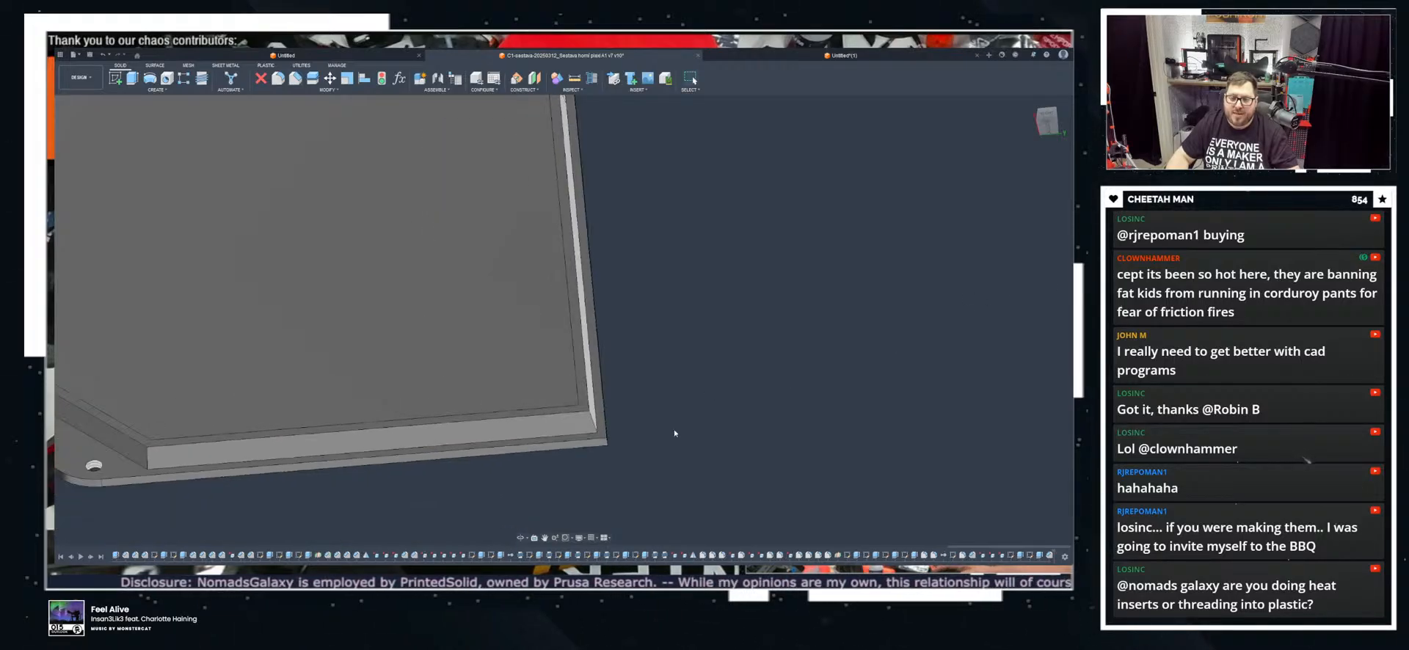
pyautogui.keyDown('shift'); pyautogui.moveTo(328, 466); pyautogui.dragTo(319, 441, button='middle'); pyautogui.keyUp('shift')
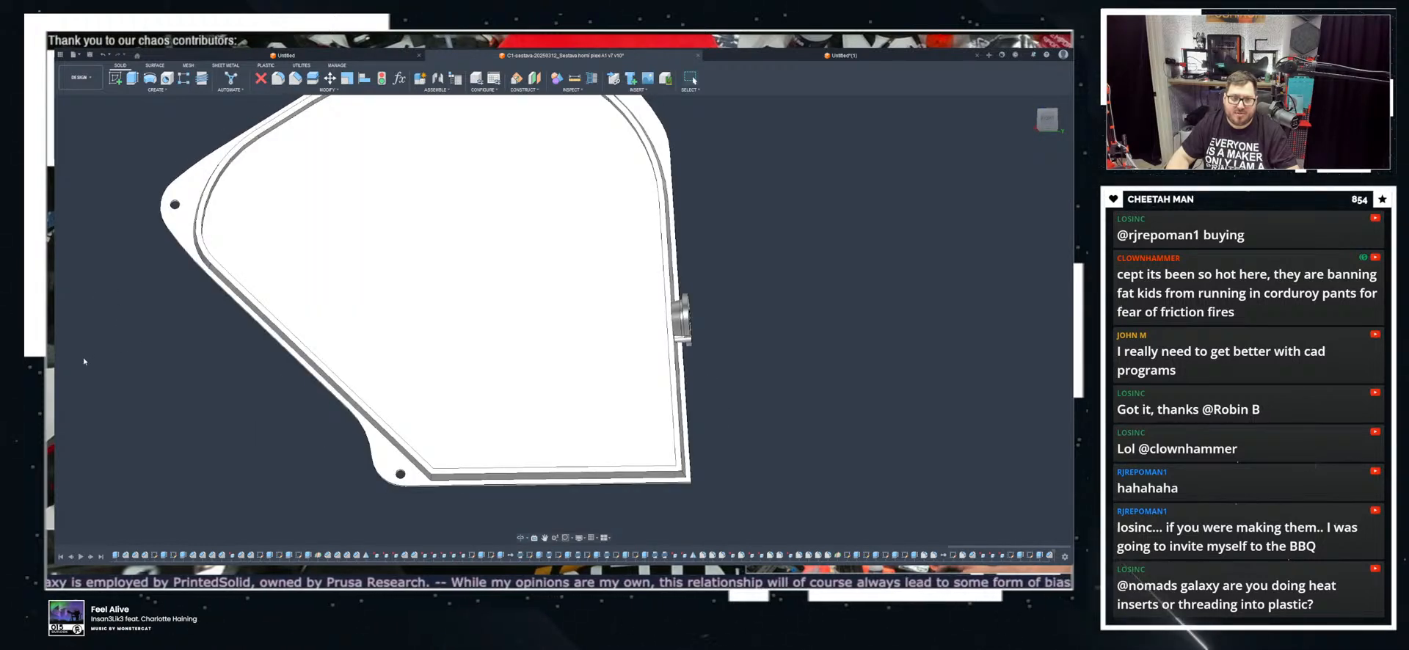
# Step: Inspect inside the enclosure how the plate's rim runs along the floor and past the nearby mounting hole
pyautogui.scroll(3, 440, 503)
pyautogui.keyDown('shift'); pyautogui.moveTo(440, 503); pyautogui.dragTo(418, 391, button='middle'); pyautogui.keyUp('shift')
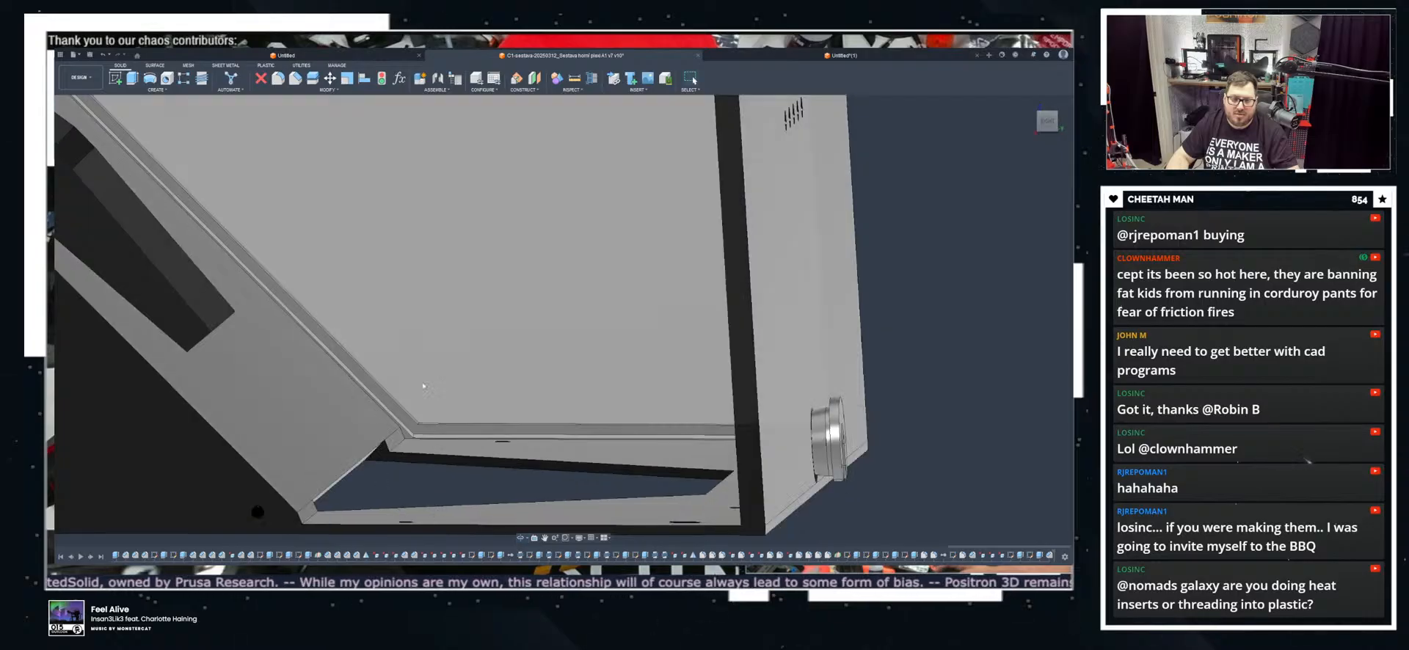
pyautogui.scroll(8, 414, 411)
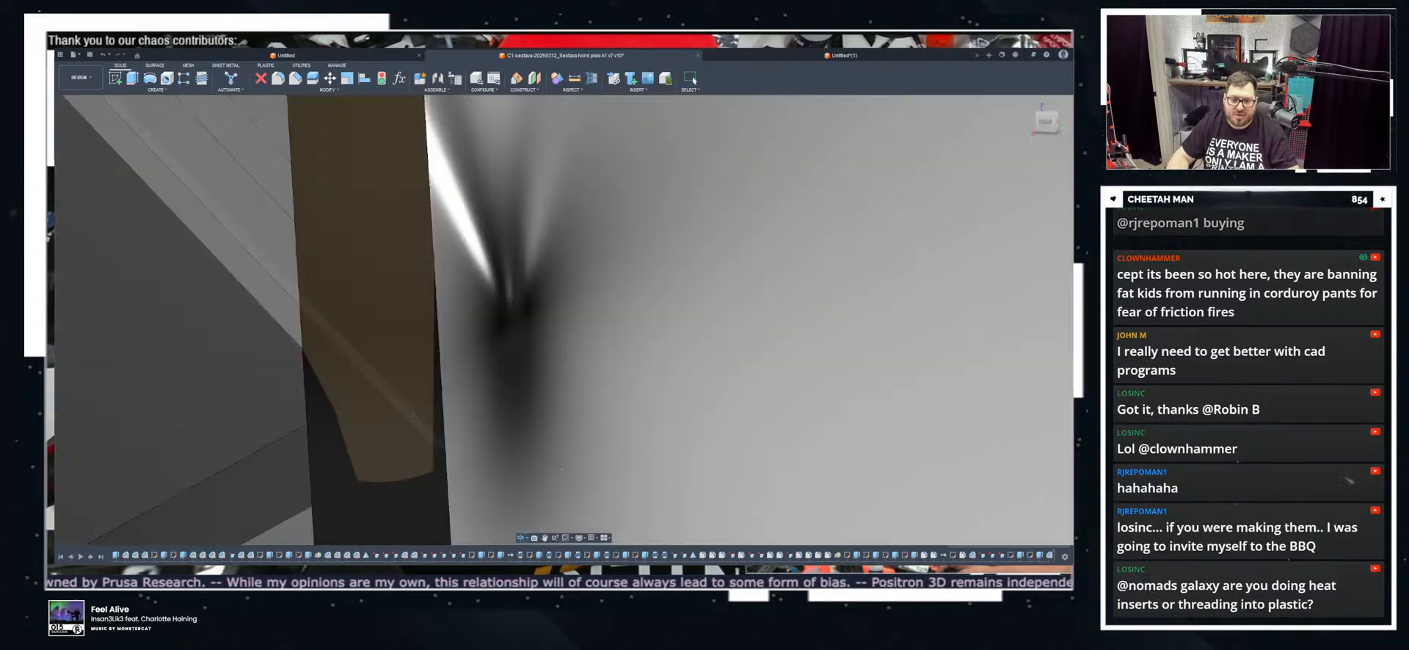
pyautogui.scroll(-4, 413, 416)
pyautogui.keyDown('shift'); pyautogui.moveTo(416, 419); pyautogui.dragTo(407, 417, button='middle'); pyautogui.keyUp('shift')
pyautogui.scroll(-6, 414, 415)
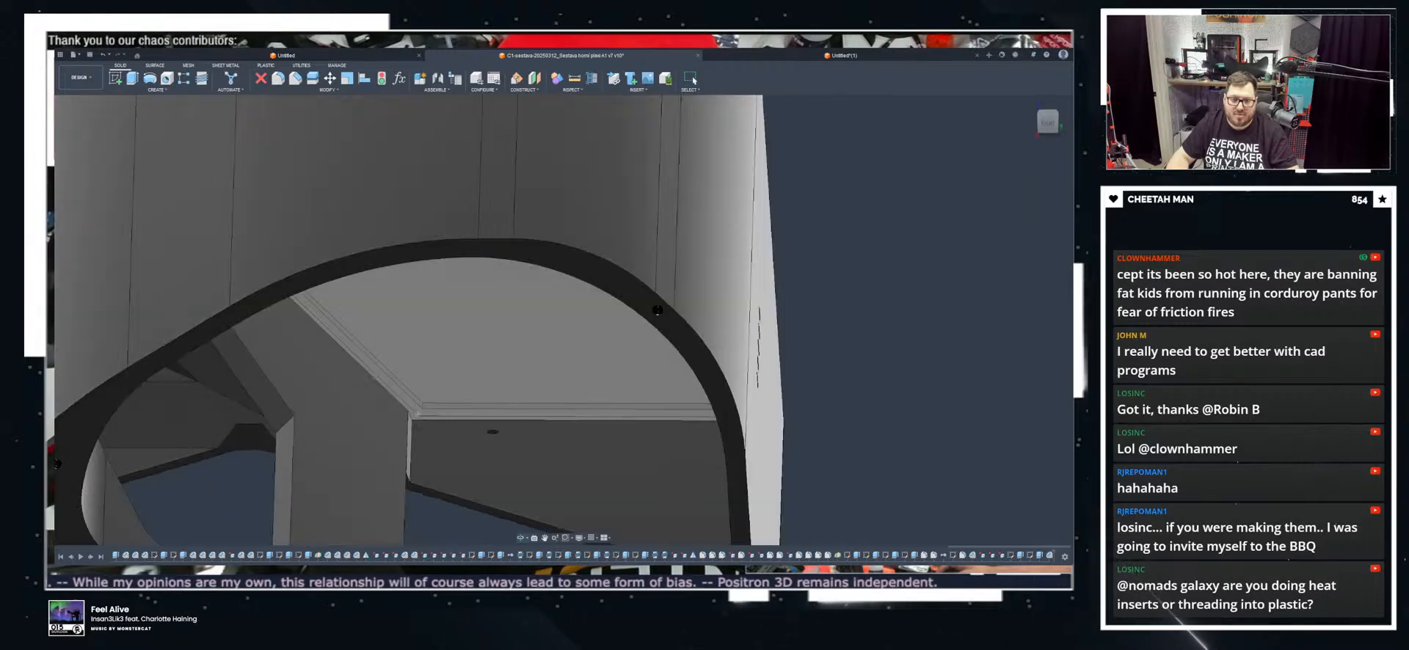
pyautogui.scroll(8, 486, 444)
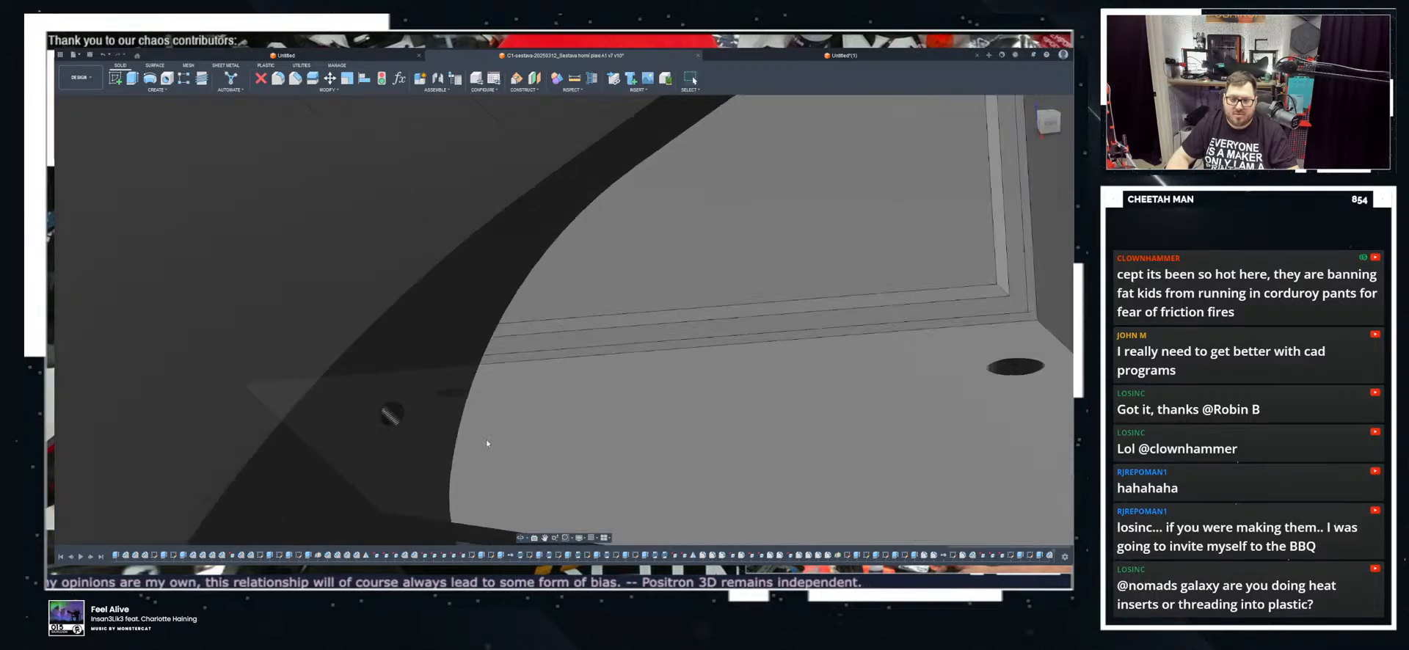
pyautogui.scroll(6, 486, 444)
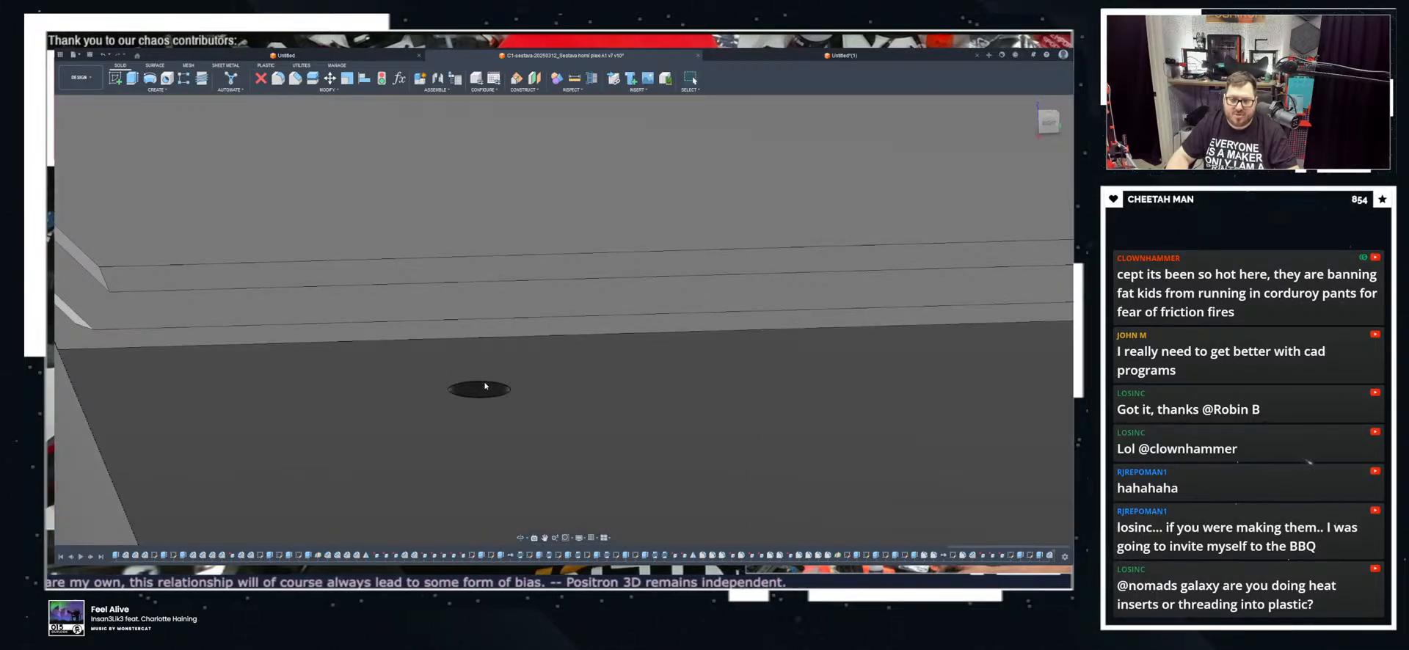
pyautogui.click(484, 387)
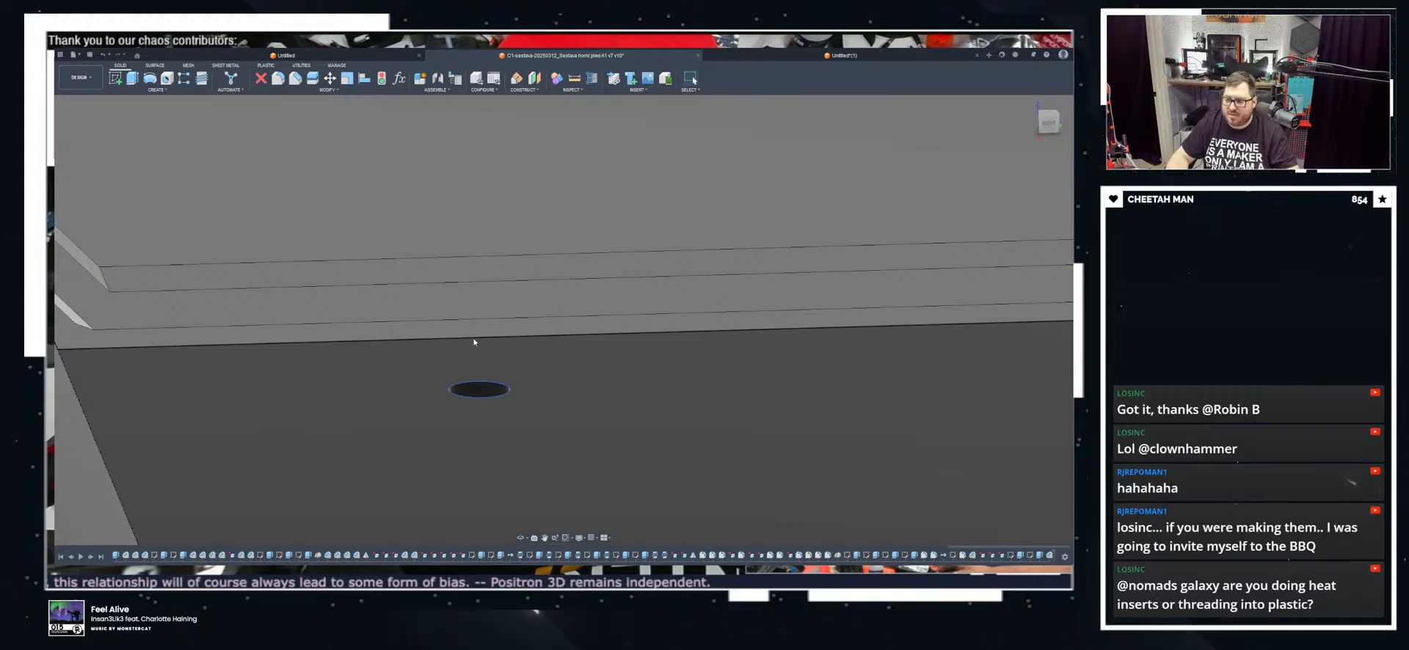
pyautogui.scroll(-10, 474, 342)
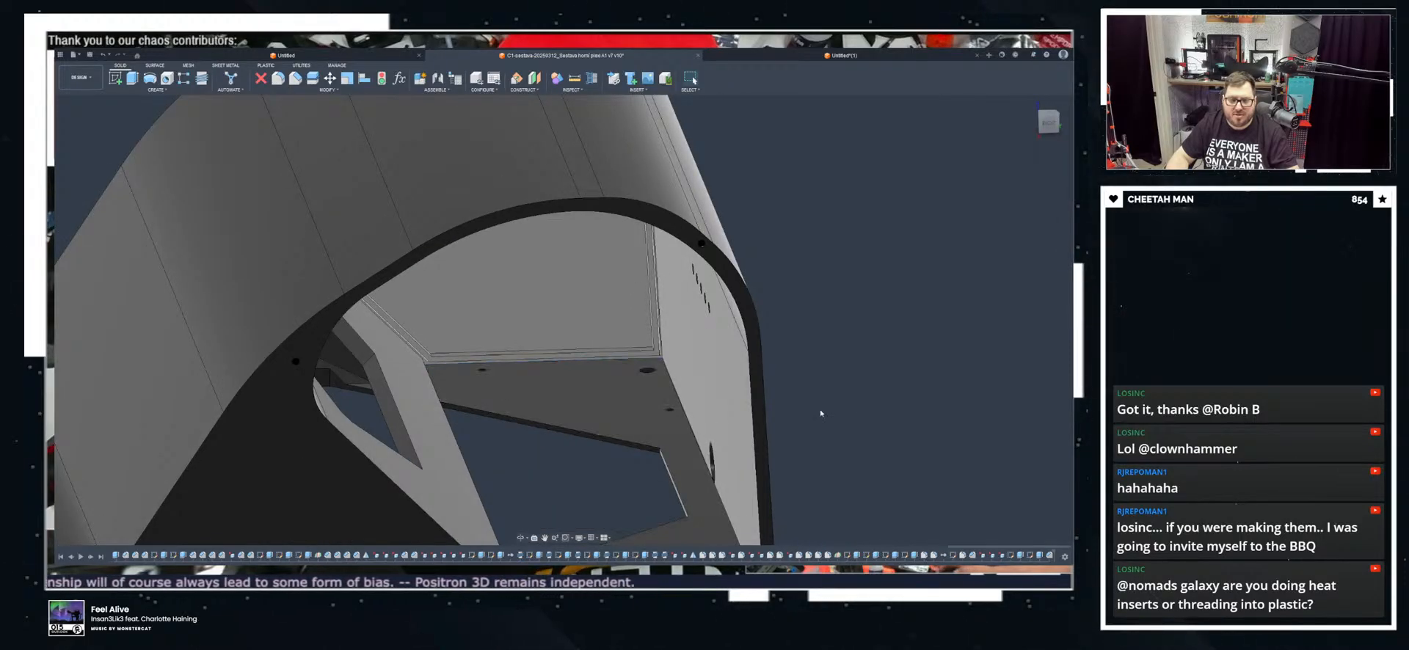
# Step: Examine from outside how the plate's outer edge meets the enclosure's curved shell
pyautogui.scroll(-10, 527, 337)
pyautogui.keyDown('shift'); pyautogui.moveTo(528, 338); pyautogui.dragTo(456, 392, button='middle'); pyautogui.keyUp('shift')
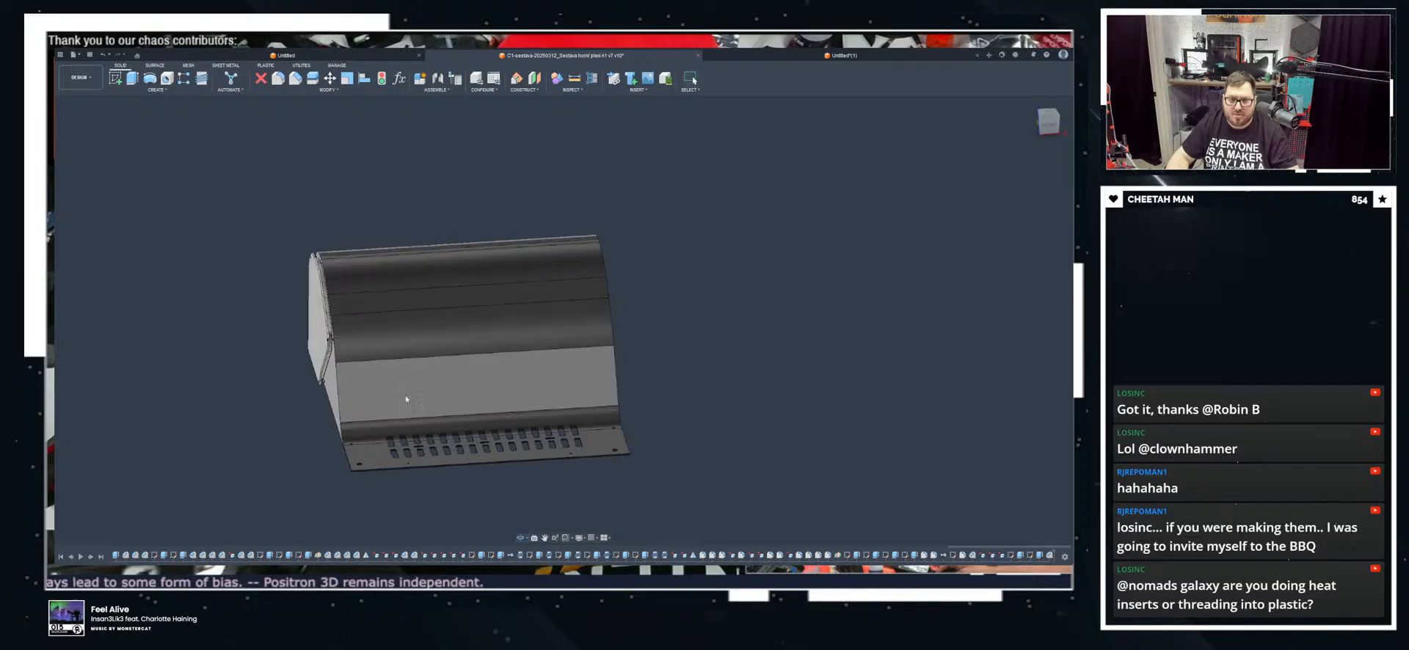
pyautogui.scroll(4, 330, 373)
pyautogui.keyDown('shift'); pyautogui.moveTo(330, 373); pyautogui.dragTo(378, 393, button='middle'); pyautogui.keyUp('shift')
pyautogui.moveTo(367, 242); pyautogui.dragTo(471, 391, button='middle')
pyautogui.scroll(3, 470, 234)
pyautogui.keyDown('shift'); pyautogui.moveTo(470, 233); pyautogui.dragTo(446, 267, button='middle'); pyautogui.keyUp('shift')
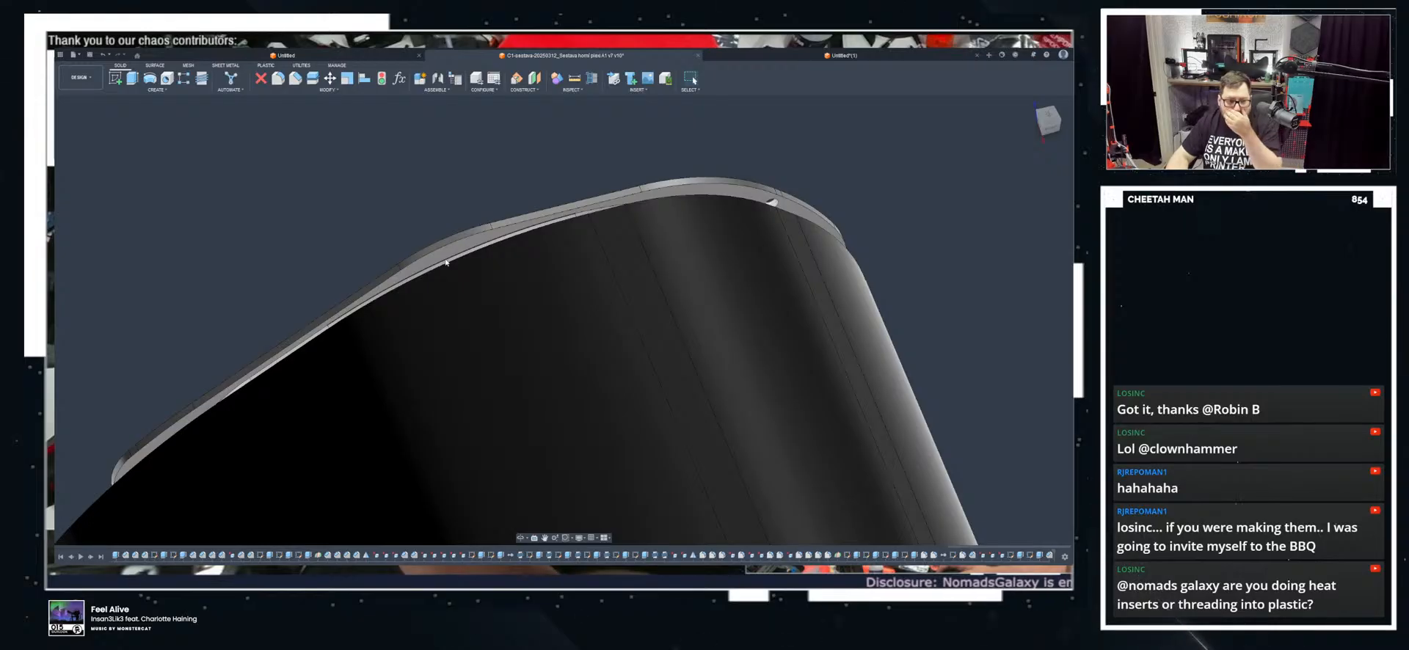
pyautogui.scroll(2, 446, 261)
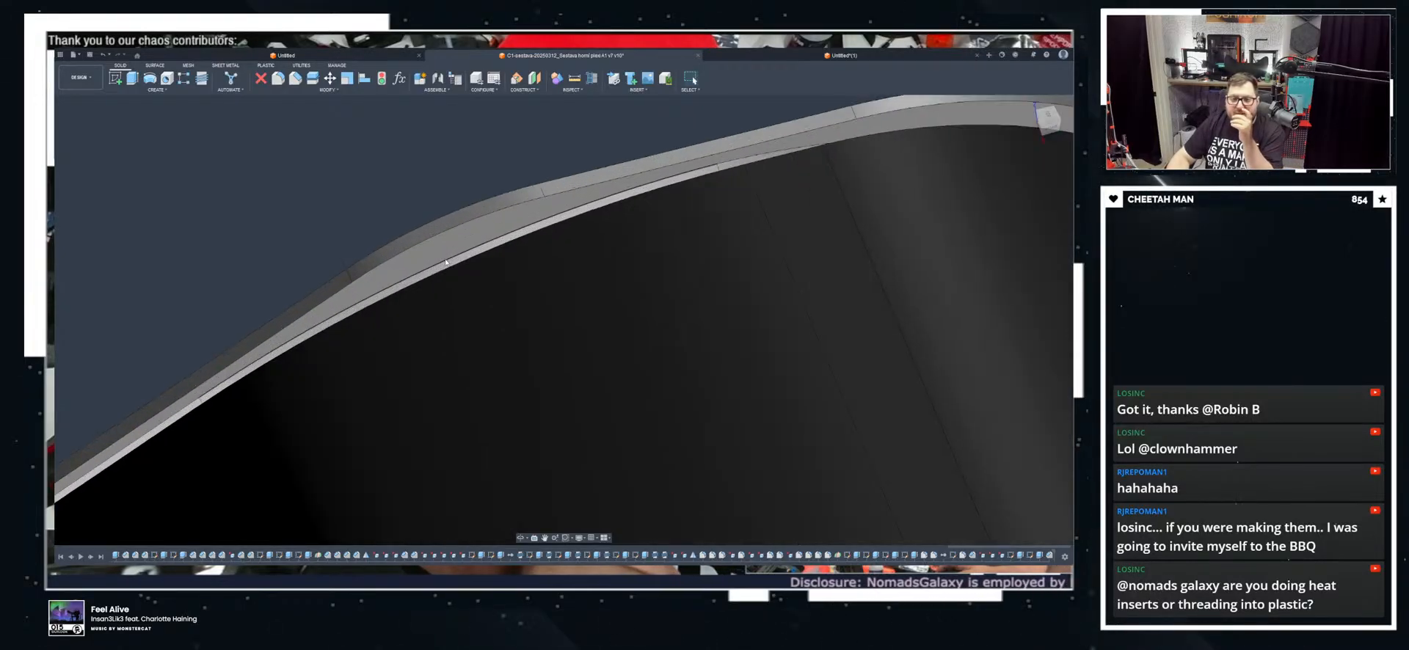
# Step: Start a sketch on the side plate's inner face and dimension the gap between the rim's straight upper edge and the plate's outer edge
pyautogui.keyDown('shift'); pyautogui.moveTo(445, 262); pyautogui.dragTo(442, 254, button='middle'); pyautogui.keyUp('shift')
pyautogui.click(442, 252)
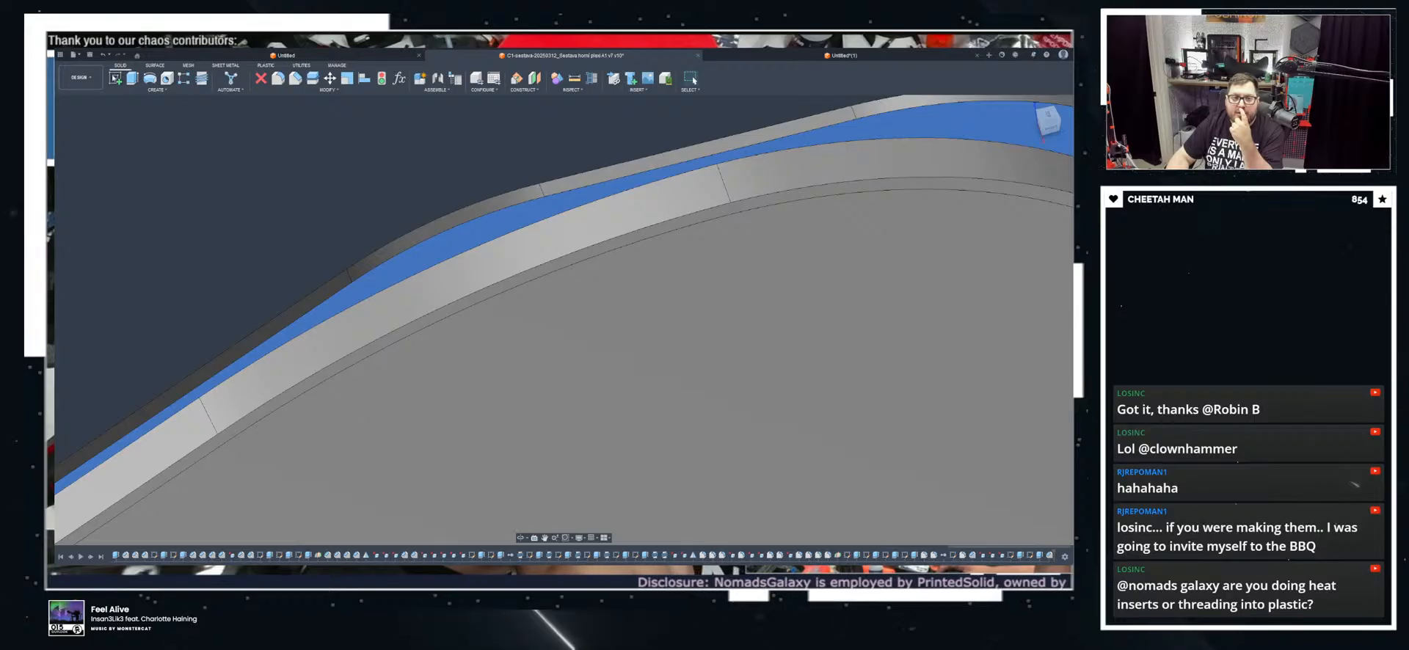
pyautogui.click(535, 311)
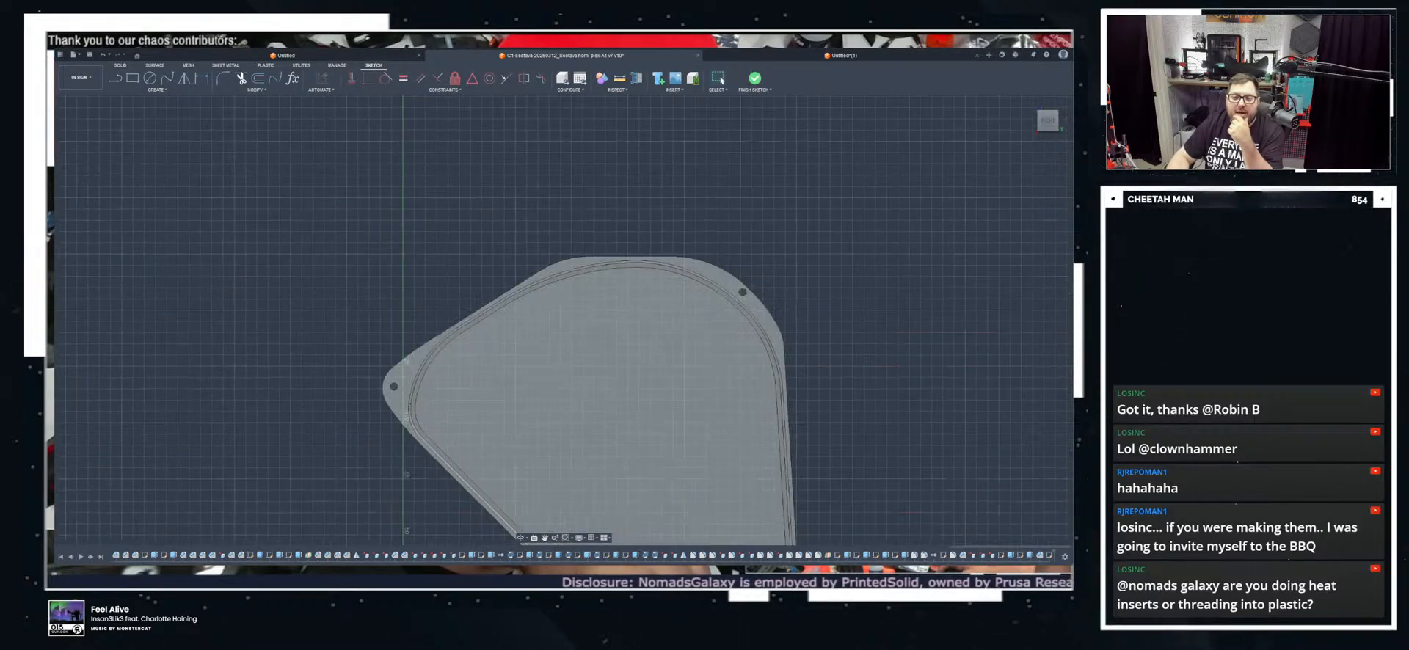
pyautogui.scroll(1, 567, 322)
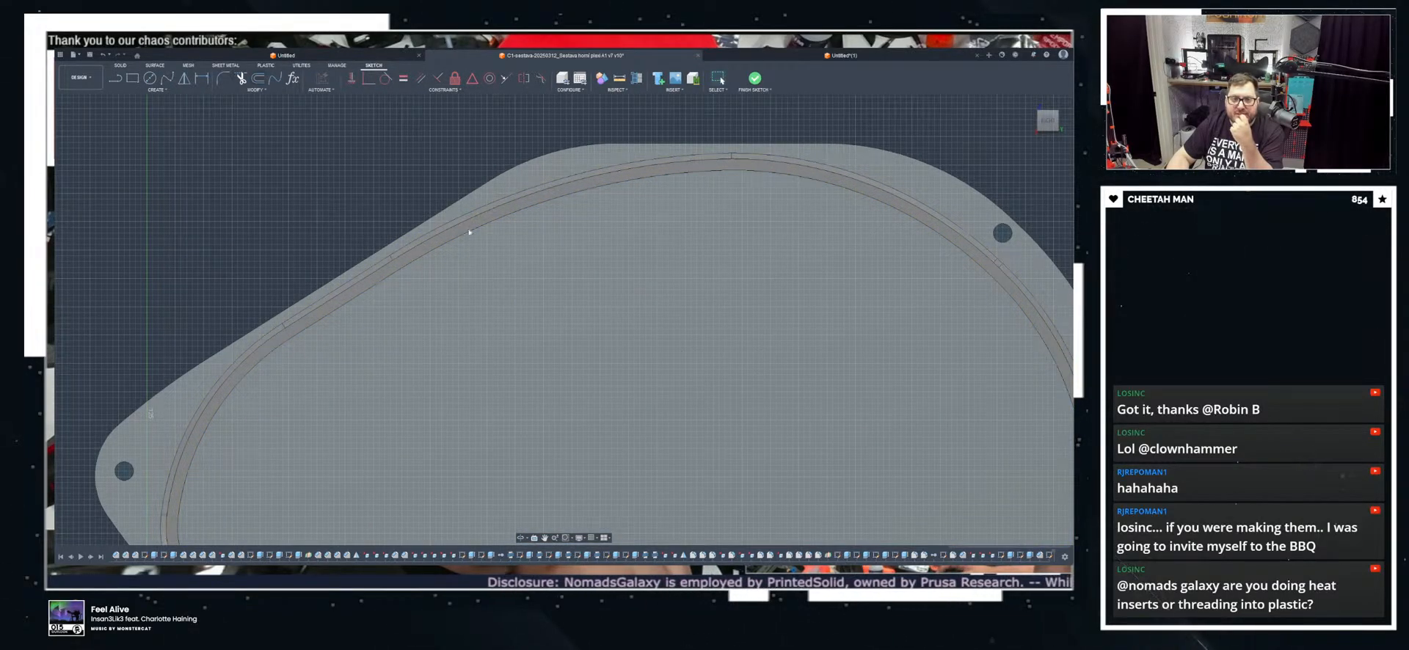
pyautogui.click(480, 210)
pyautogui.scroll(3, 314, 283)
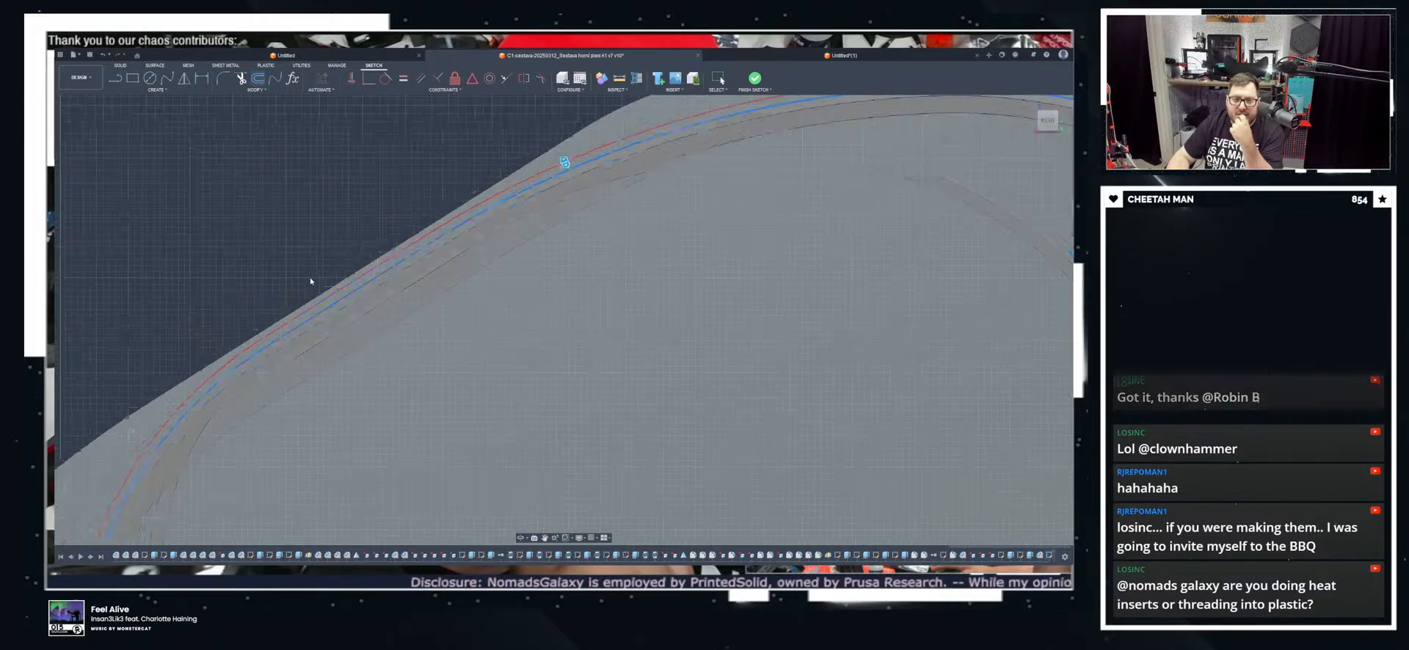
pyautogui.moveTo(662, 117); pyautogui.dragTo(661, 112)
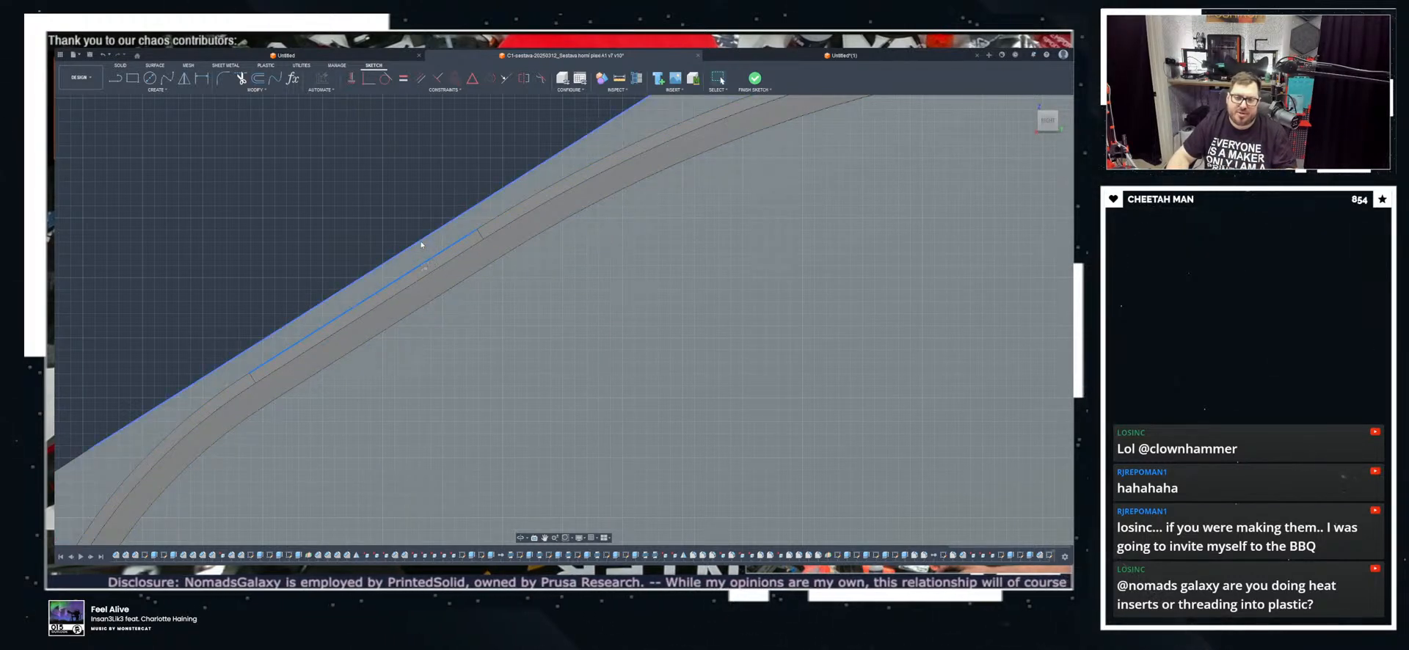
# Step: Offset the rim's outline outward by 1.5 mm around the whole plate
pyautogui.scroll(-5, 369, 208)
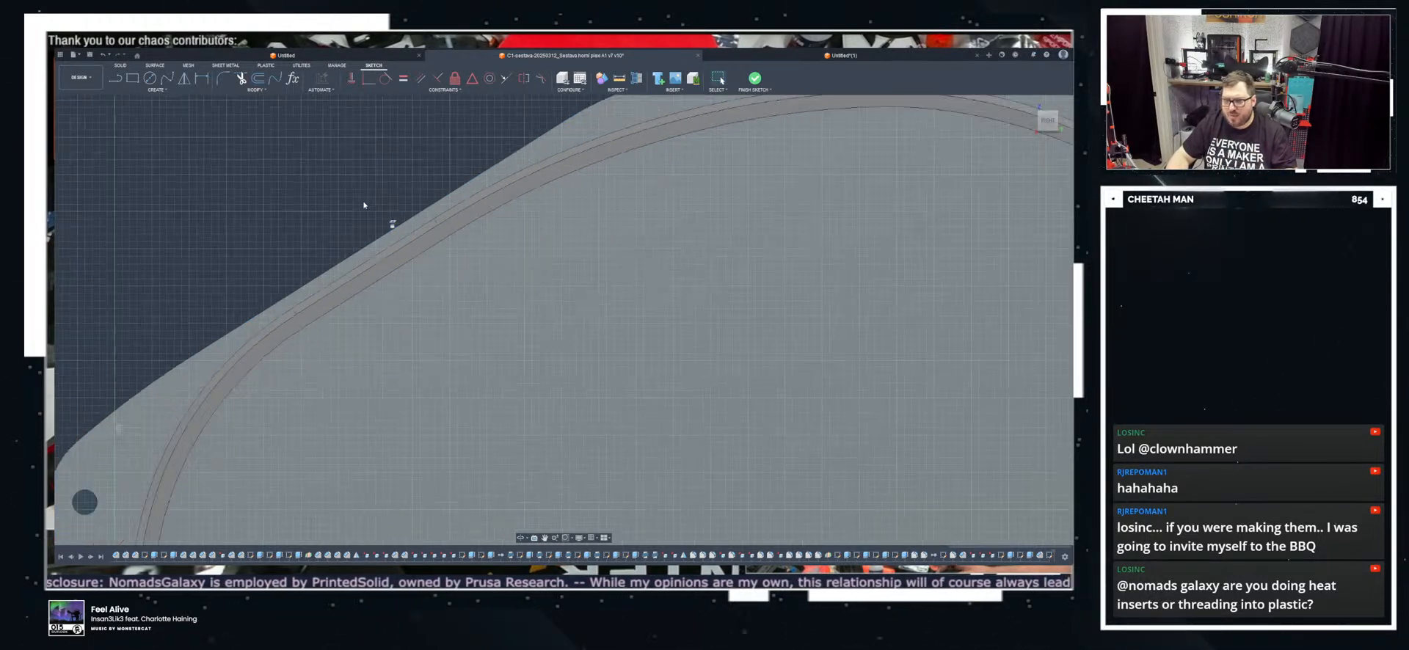
pyautogui.scroll(5, 344, 127)
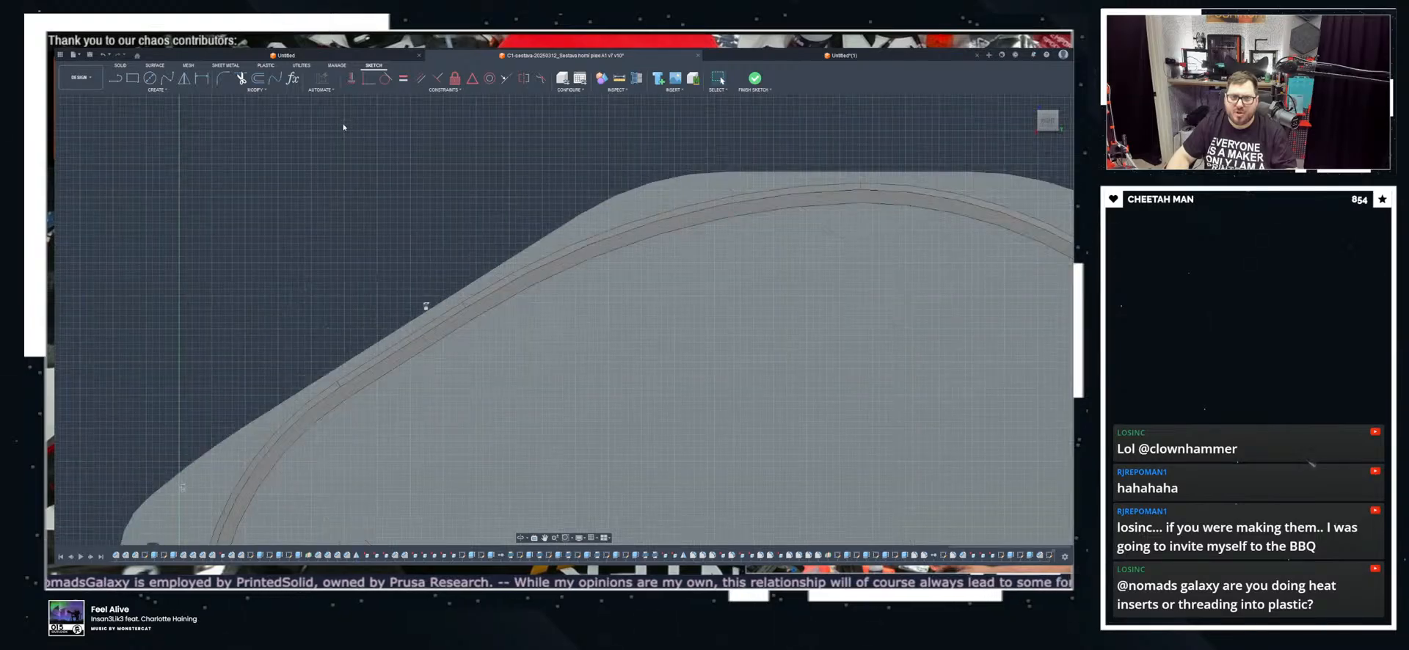
pyautogui.click(598, 237)
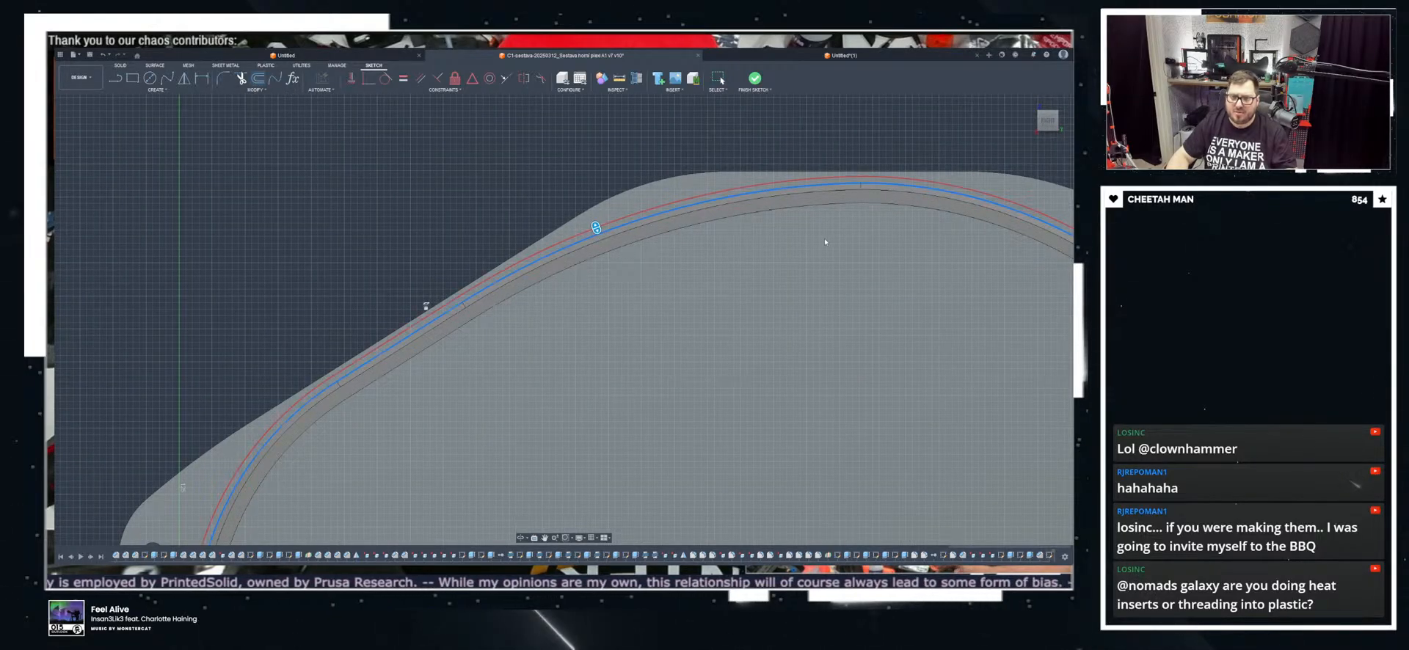
pyautogui.write('1.5')
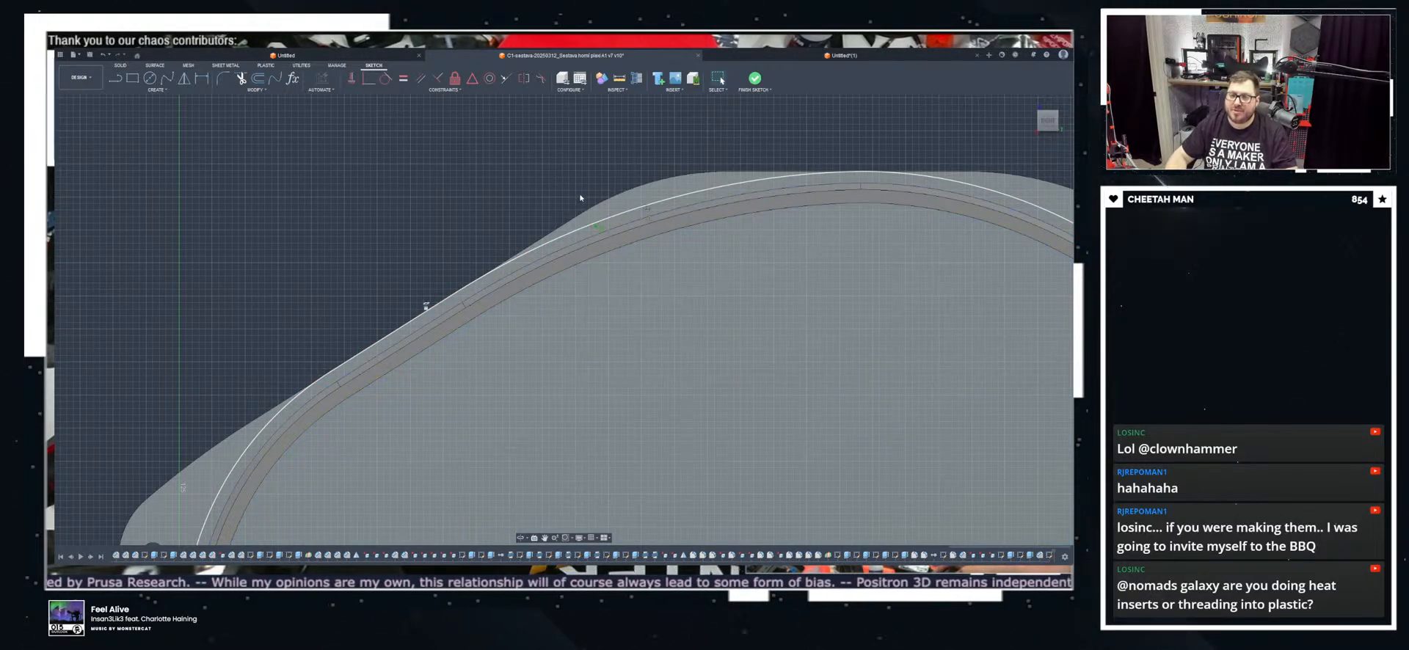
# Step: Finish the sketch and cut away the curved sliver of plate outside the offset line at the upper slope, entering an extrude distance of 2
pyautogui.click(607, 215)
pyautogui.moveTo(1040, 149); pyautogui.dragTo(612, 207, button='middle')
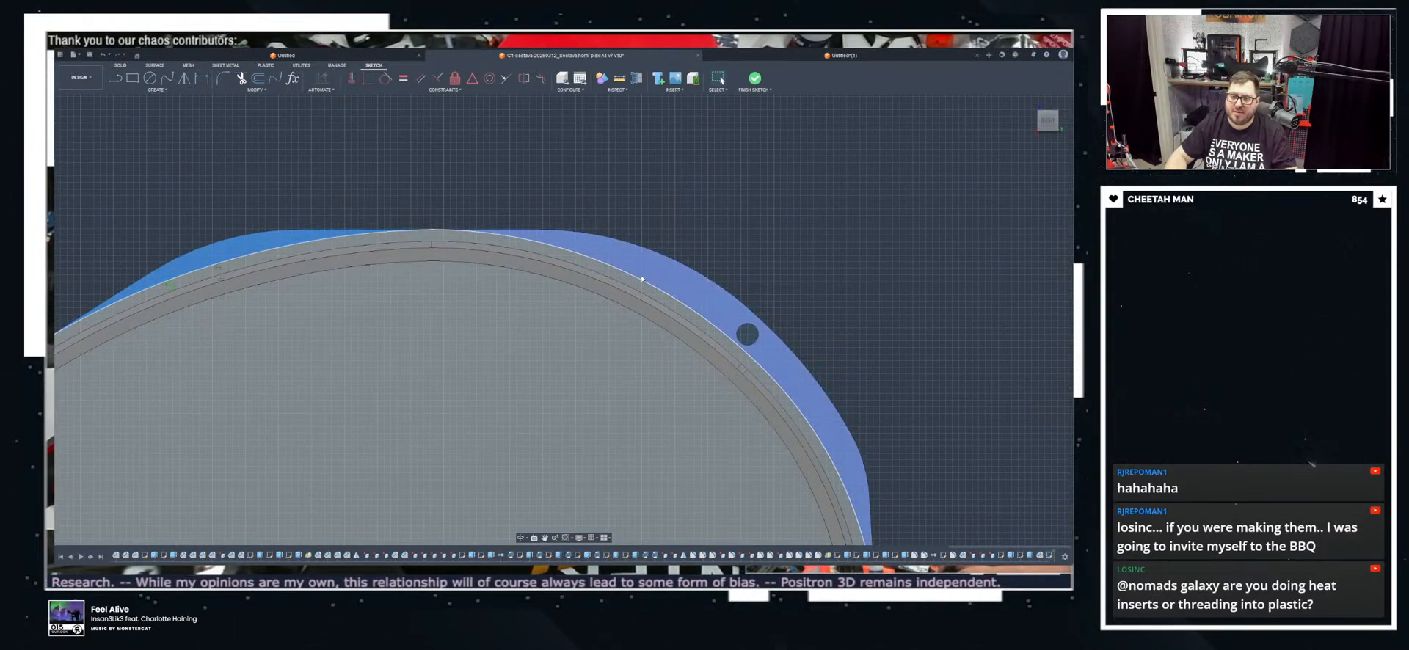
pyautogui.scroll(-3, 642, 279)
pyautogui.moveTo(546, 477); pyautogui.dragTo(671, 140, button='middle')
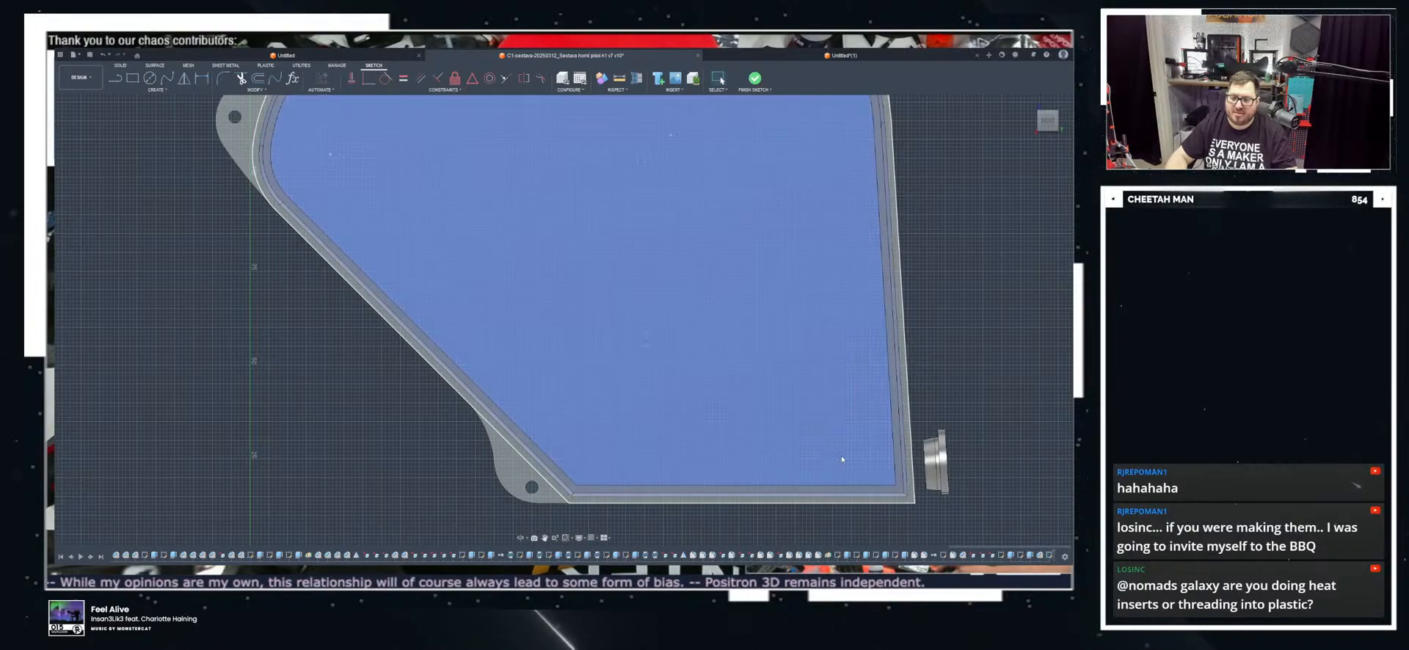
pyautogui.moveTo(203, 213); pyautogui.dragTo(336, 454, button='middle')
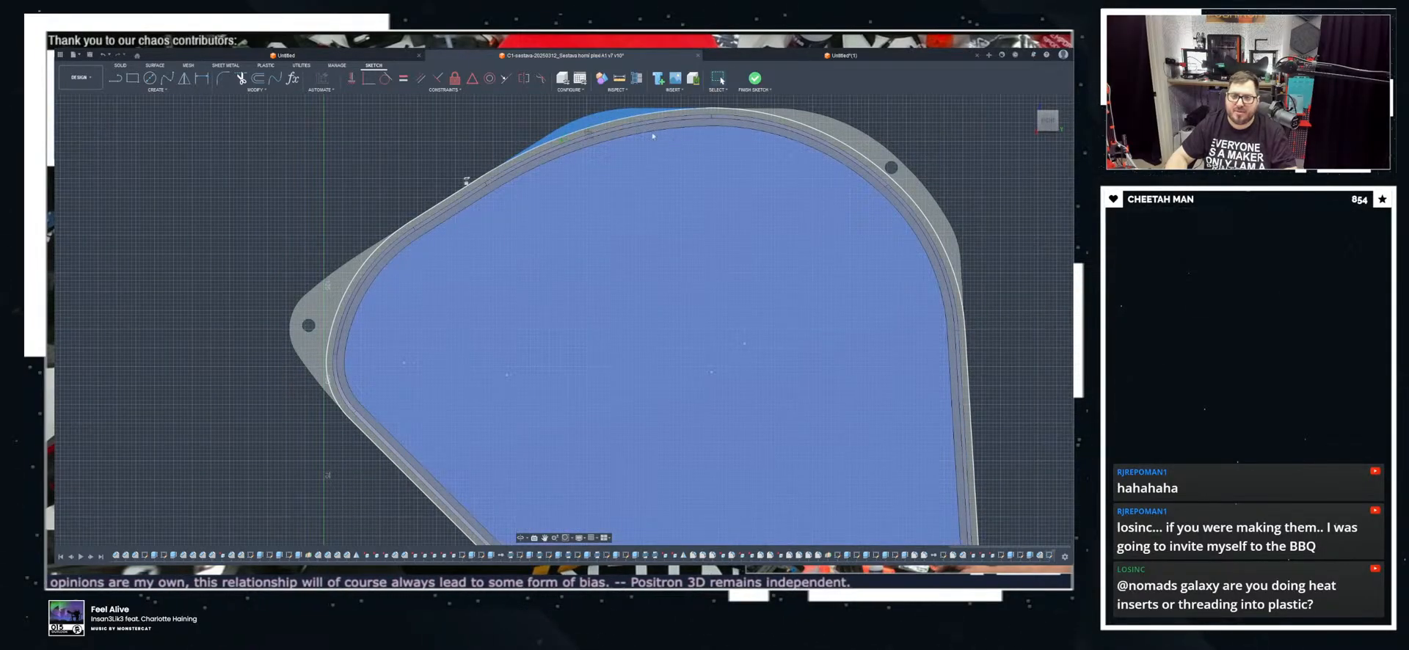
pyautogui.scroll(3, 608, 117)
pyautogui.moveTo(618, 123); pyautogui.dragTo(601, 176, button='middle')
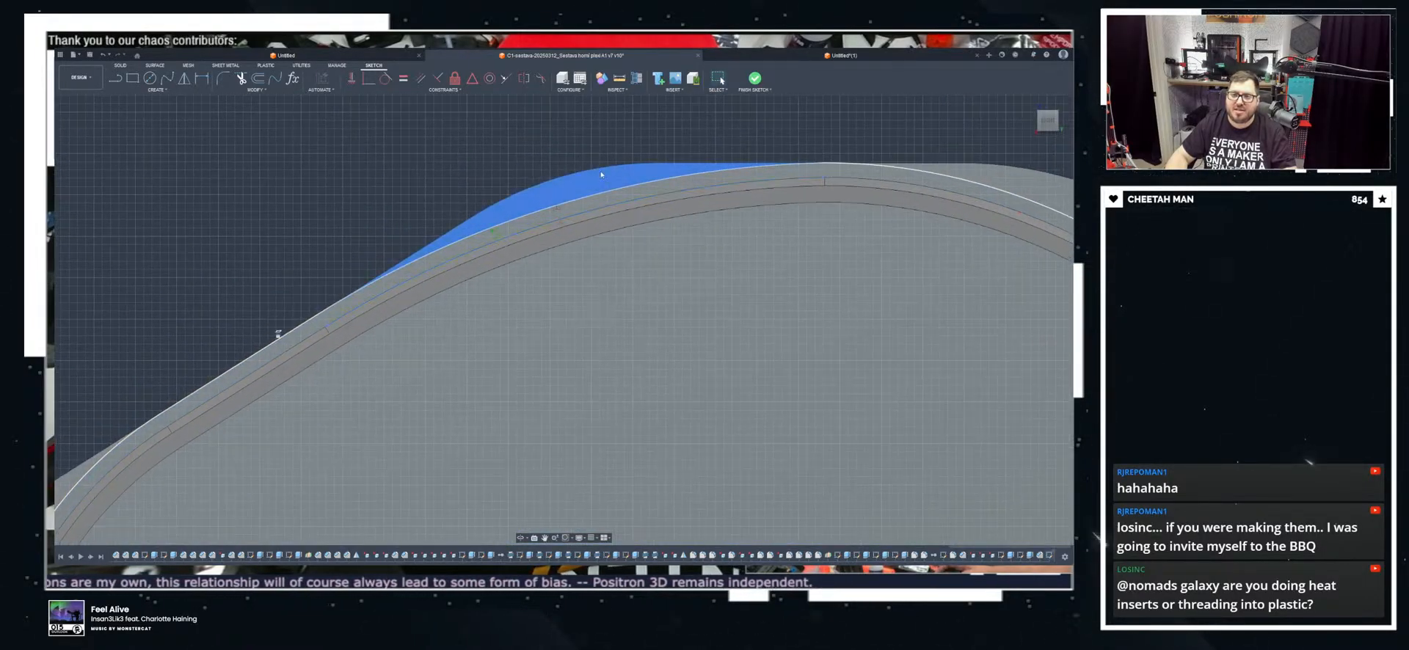
pyautogui.click(758, 81)
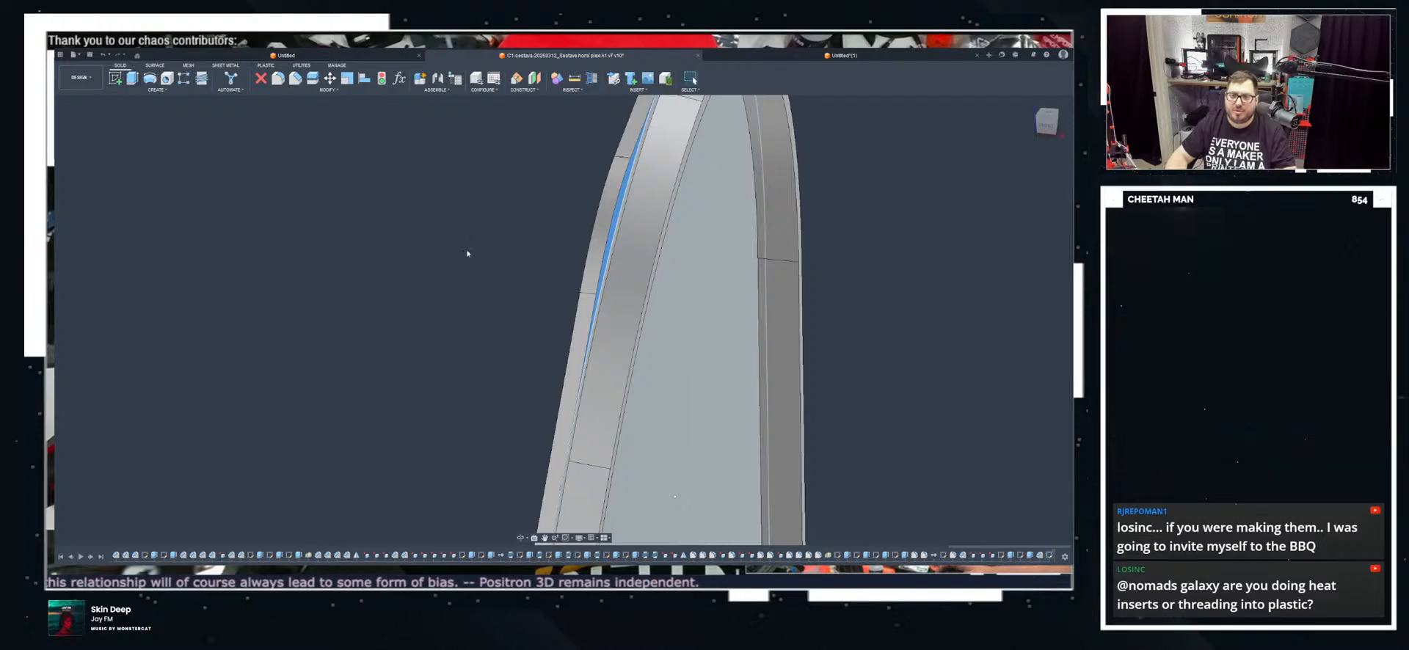
pyautogui.keyDown('shift'); pyautogui.moveTo(461, 254); pyautogui.dragTo(551, 229, button='middle'); pyautogui.keyUp('shift')
pyautogui.write('2')
pyautogui.press('Return')
# Step: Examine the trimmed upper edge of the side plate from inside and outside, including how it follows the shell near the mounting holes
pyautogui.keyDown('shift'); pyautogui.moveTo(740, 337); pyautogui.dragTo(447, 320, button='middle'); pyautogui.keyUp('shift')
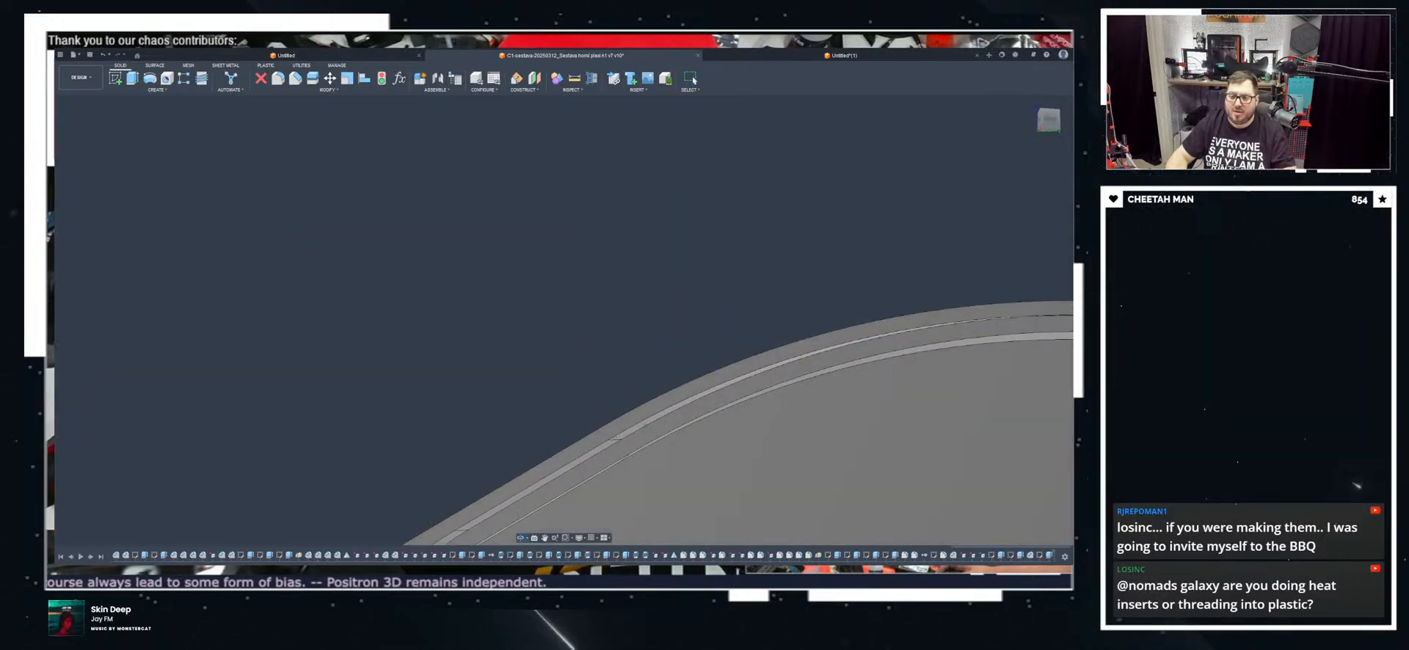
pyautogui.scroll(-5, 626, 273)
pyautogui.keyDown('shift'); pyautogui.moveTo(891, 316); pyautogui.dragTo(818, 250, button='middle'); pyautogui.keyUp('shift')
pyautogui.scroll(5, 812, 242)
pyautogui.scroll(-2, 486, 254)
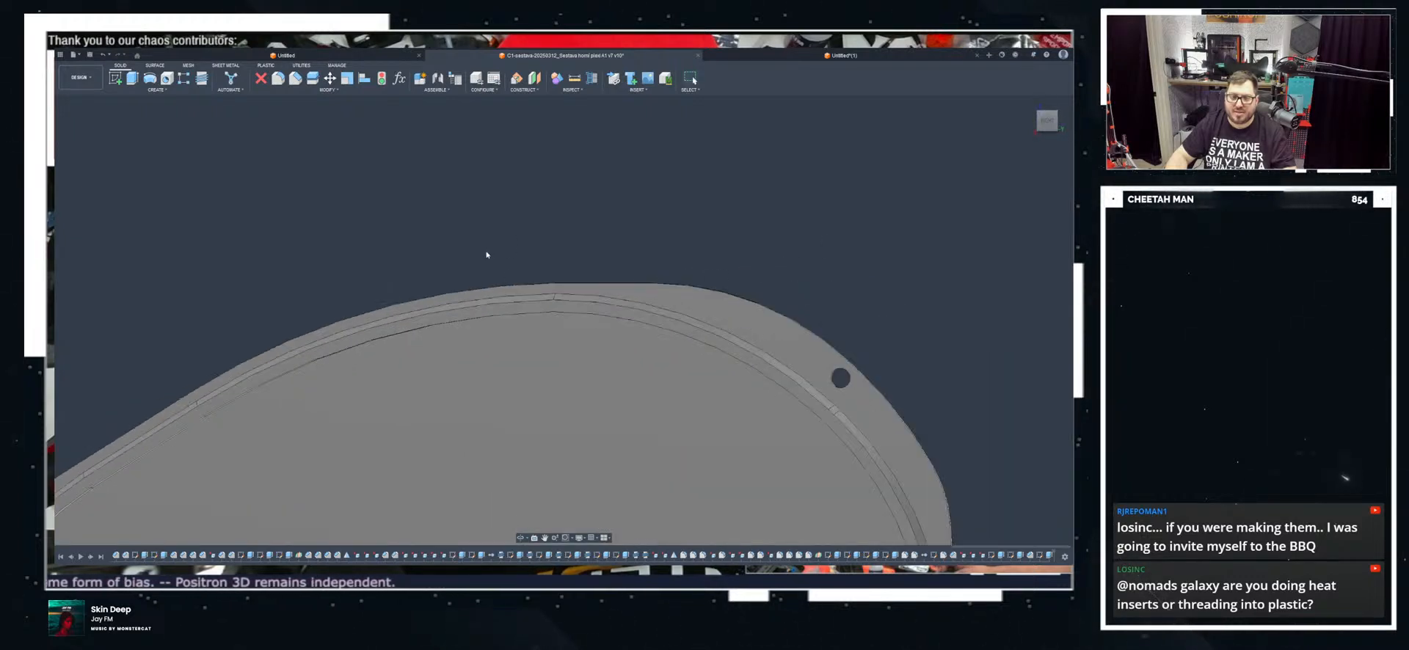
pyautogui.scroll(-6, 487, 255)
pyautogui.keyDown('shift'); pyautogui.moveTo(370, 305); pyautogui.dragTo(543, 279, button='middle'); pyautogui.keyUp('shift')
pyautogui.keyDown('shift'); pyautogui.moveTo(59, 425); pyautogui.dragTo(116, 436, button='middle'); pyautogui.keyUp('shift')
pyautogui.keyDown('shift'); pyautogui.moveTo(83, 348); pyautogui.dragTo(394, 248, button='middle'); pyautogui.keyUp('shift')
pyautogui.scroll(-2, 400, 321)
pyautogui.scroll(4, 393, 248)
pyautogui.moveTo(406, 299); pyautogui.dragTo(437, 265, button='middle')
pyautogui.click(1045, 121)
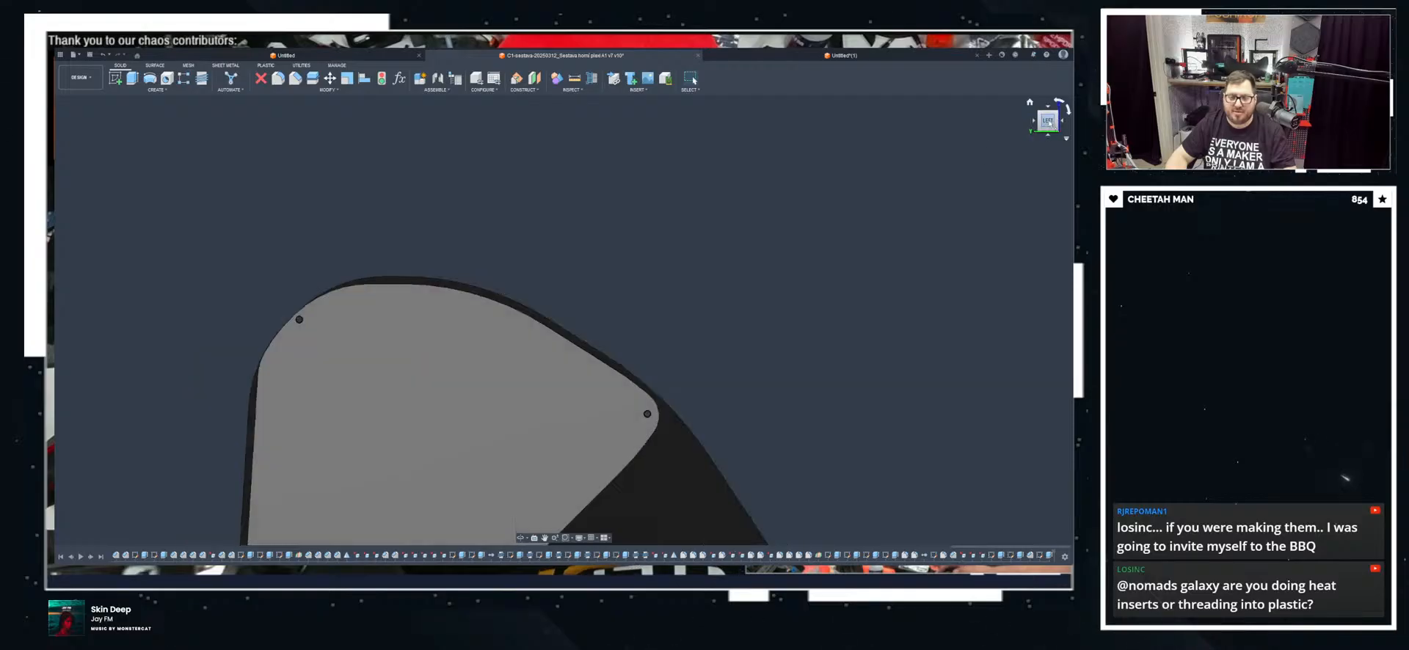
# Step: Inspect the whole enclosure from the plate's side, underneath and the front to judge the side plate's fit
pyautogui.scroll(-3, 716, 229)
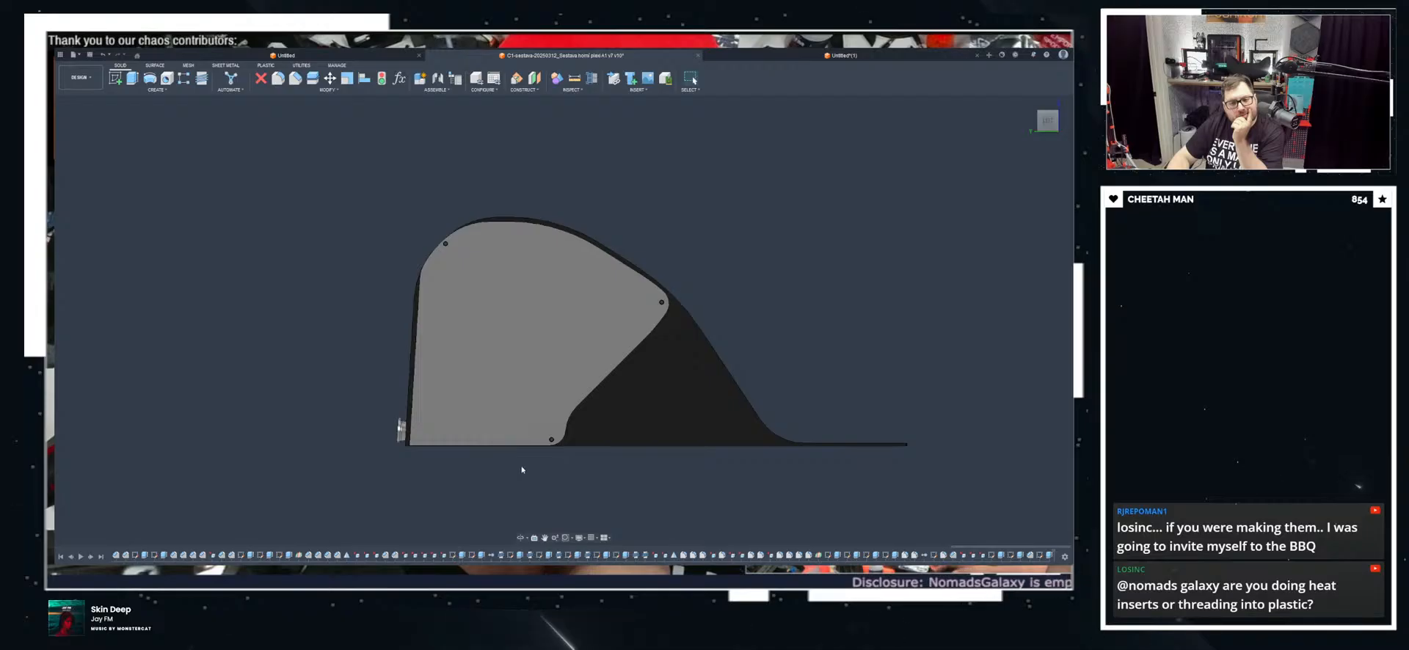
pyautogui.moveTo(523, 470); pyautogui.dragTo(480, 465, button='middle')
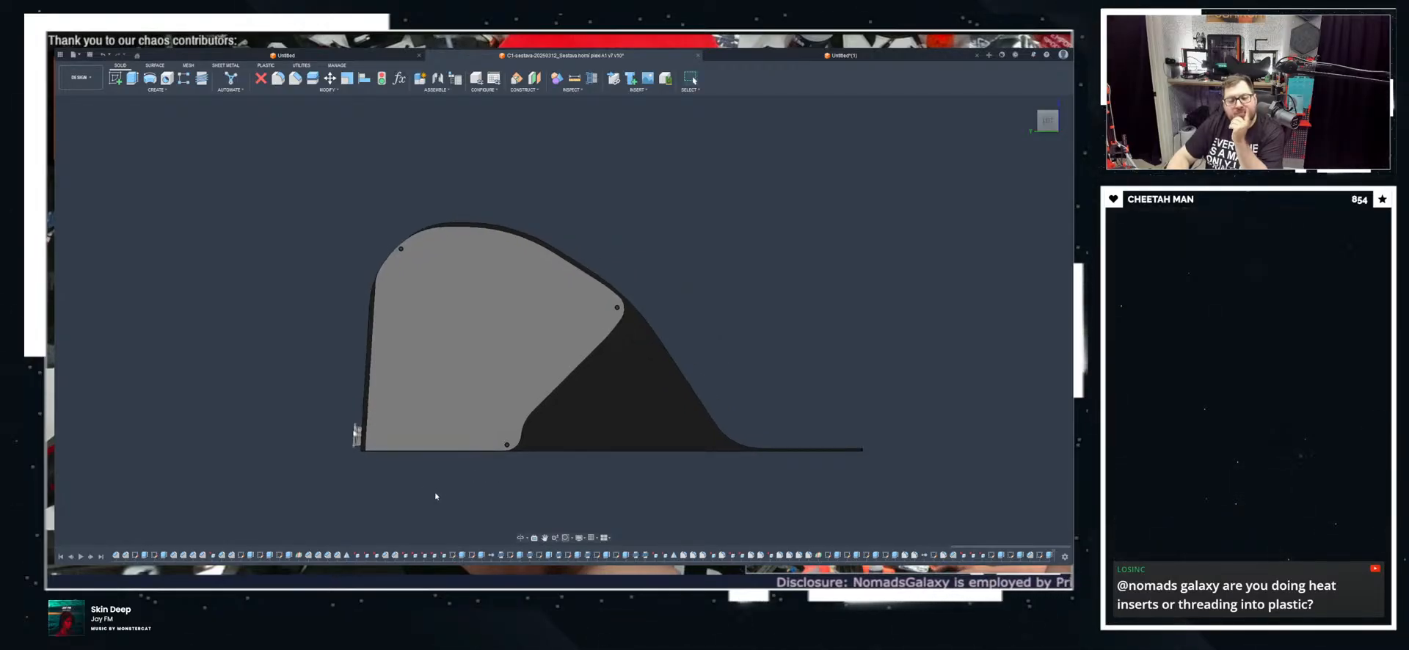
pyautogui.keyDown('shift'); pyautogui.moveTo(579, 430); pyautogui.dragTo(877, 477, button='middle'); pyautogui.keyUp('shift')
pyautogui.scroll(8, 815, 429)
pyautogui.keyDown('shift'); pyautogui.moveTo(808, 436); pyautogui.dragTo(550, 355, button='middle'); pyautogui.keyUp('shift')
pyautogui.scroll(3, 460, 318)
pyautogui.scroll(-5, 455, 317)
pyautogui.scroll(-3, 557, 363)
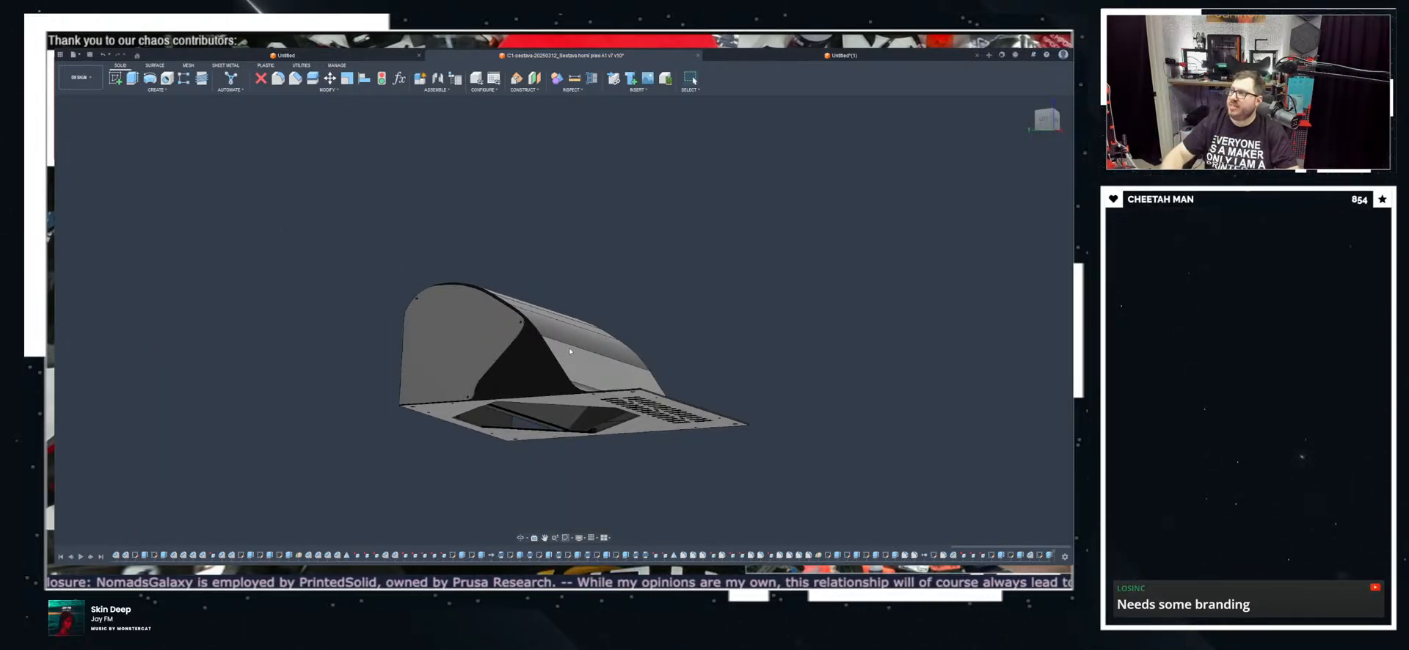
pyautogui.keyDown('shift'); pyautogui.moveTo(569, 350); pyautogui.dragTo(505, 342, button='middle'); pyautogui.keyUp('shift')
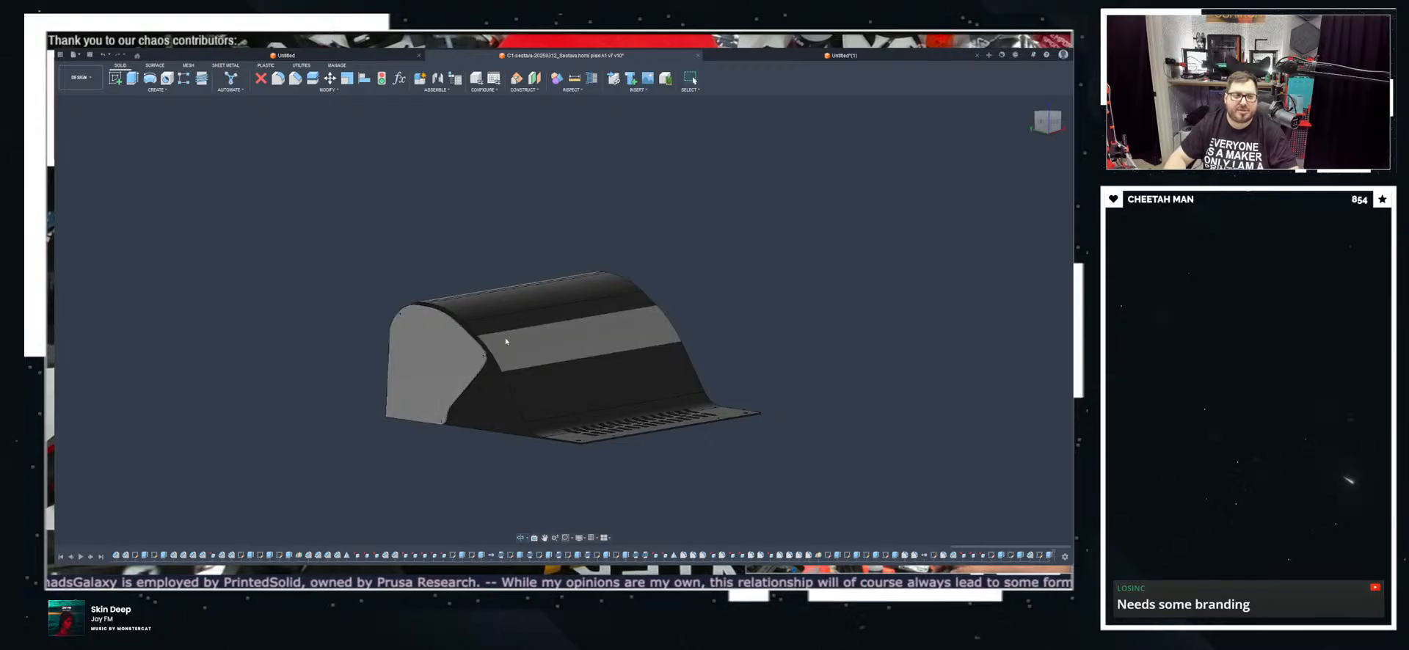
pyautogui.click(1047, 119)
pyautogui.keyDown('shift'); pyautogui.moveTo(507, 396); pyautogui.dragTo(435, 393, button='middle'); pyautogui.keyUp('shift')
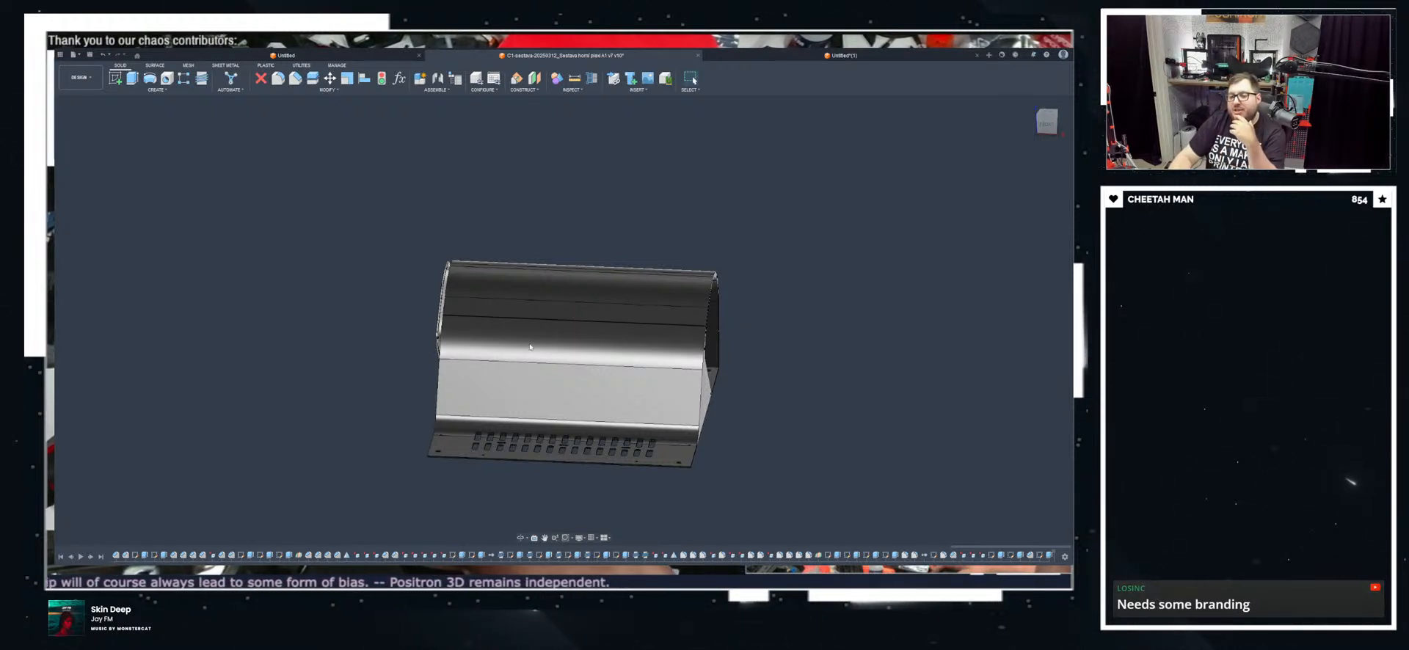
# Step: Examine the enclosure's curved front shell and look through the open side at the extruder assembly's position inside
pyautogui.scroll(3, 618, 377)
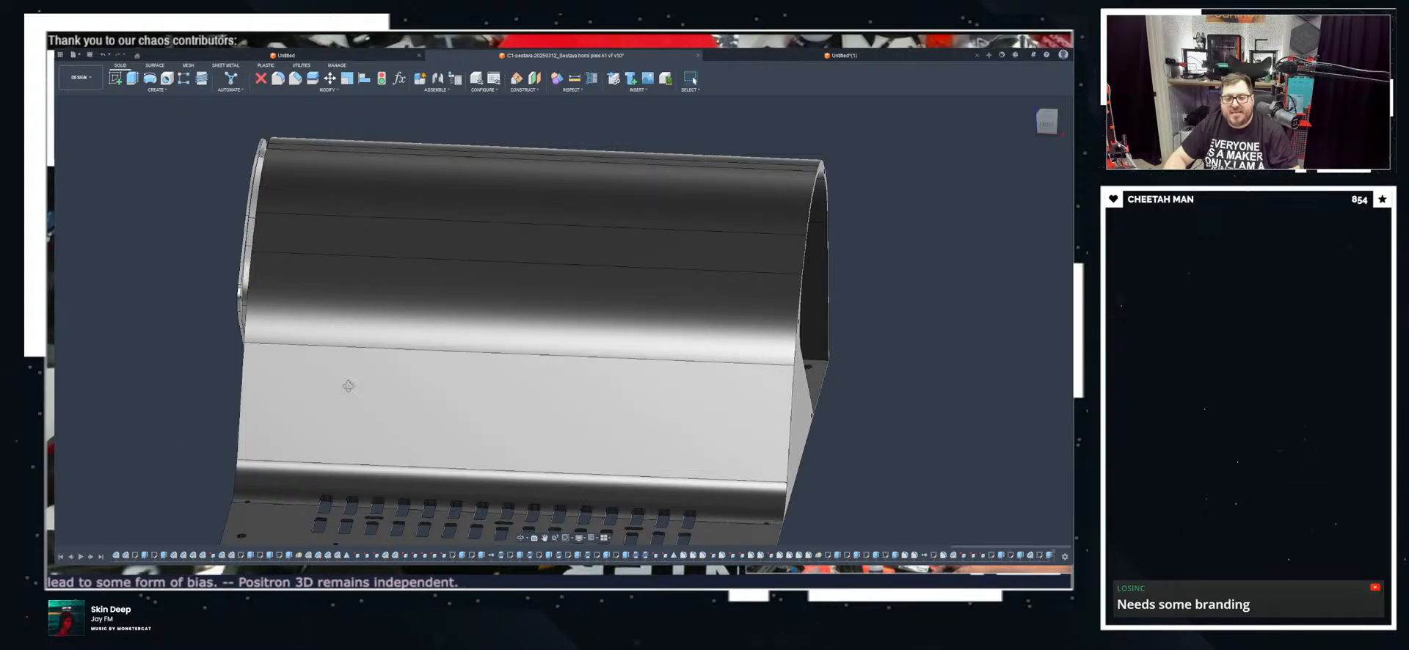
pyautogui.keyDown('shift'); pyautogui.moveTo(514, 411); pyautogui.dragTo(315, 396, button='middle'); pyautogui.keyUp('shift')
pyautogui.keyDown('shift'); pyautogui.moveTo(519, 367); pyautogui.dragTo(536, 339, button='middle'); pyautogui.keyUp('shift')
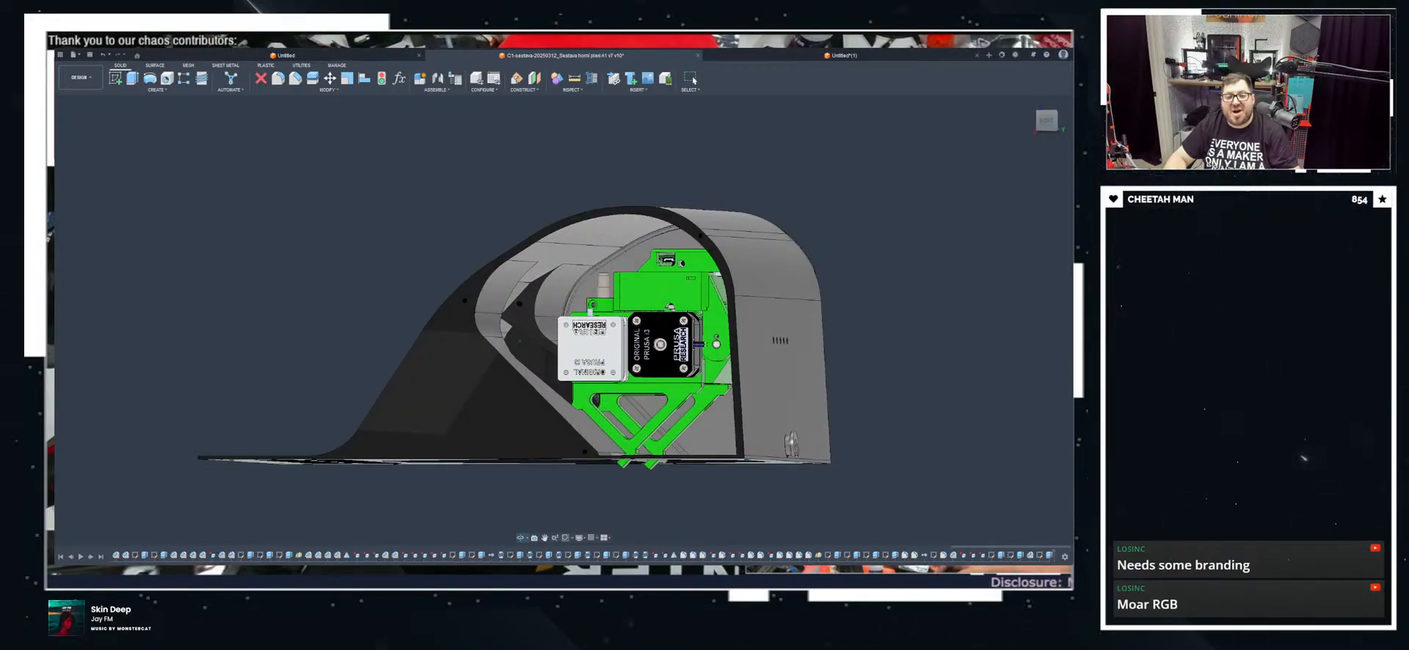
pyautogui.keyDown('shift'); pyautogui.moveTo(297, 376); pyautogui.dragTo(353, 436, button='middle'); pyautogui.keyUp('shift')
pyautogui.keyDown('shift'); pyautogui.moveTo(474, 358); pyautogui.dragTo(466, 353, button='middle'); pyautogui.keyUp('shift')
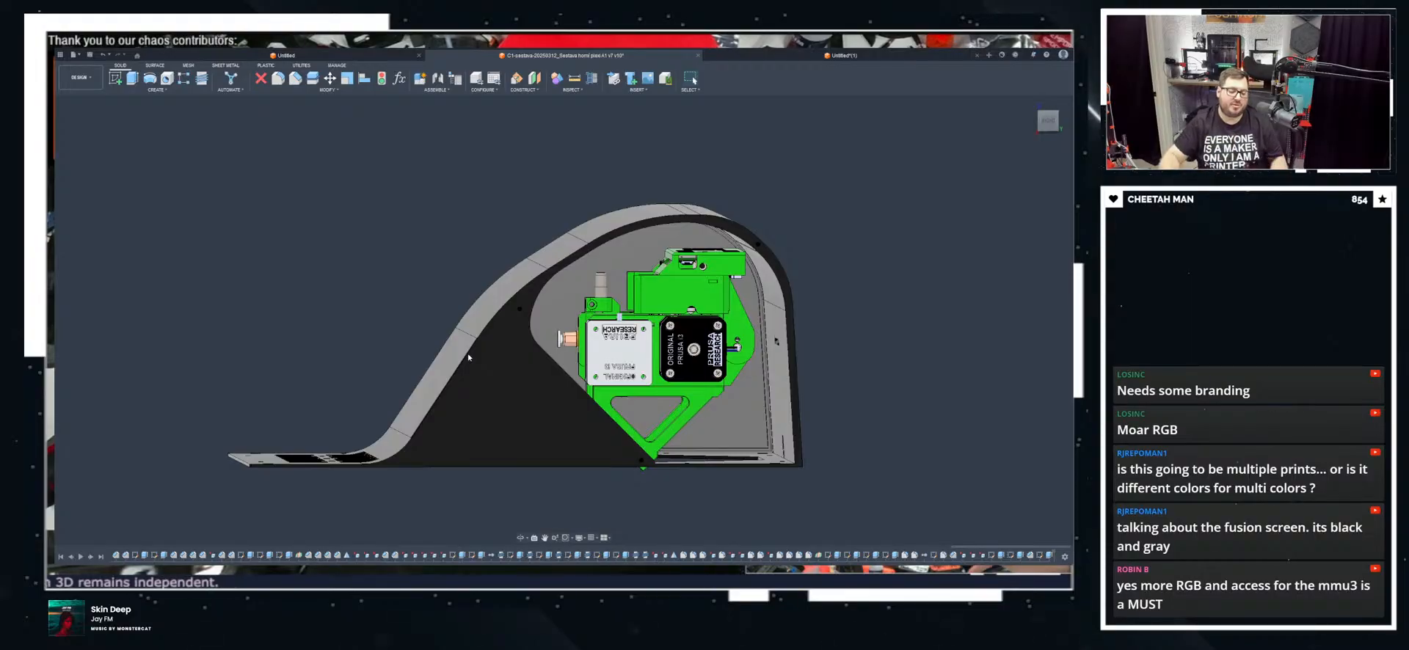
pyautogui.keyDown('shift'); pyautogui.moveTo(468, 358); pyautogui.dragTo(475, 343, button='middle'); pyautogui.keyUp('shift')
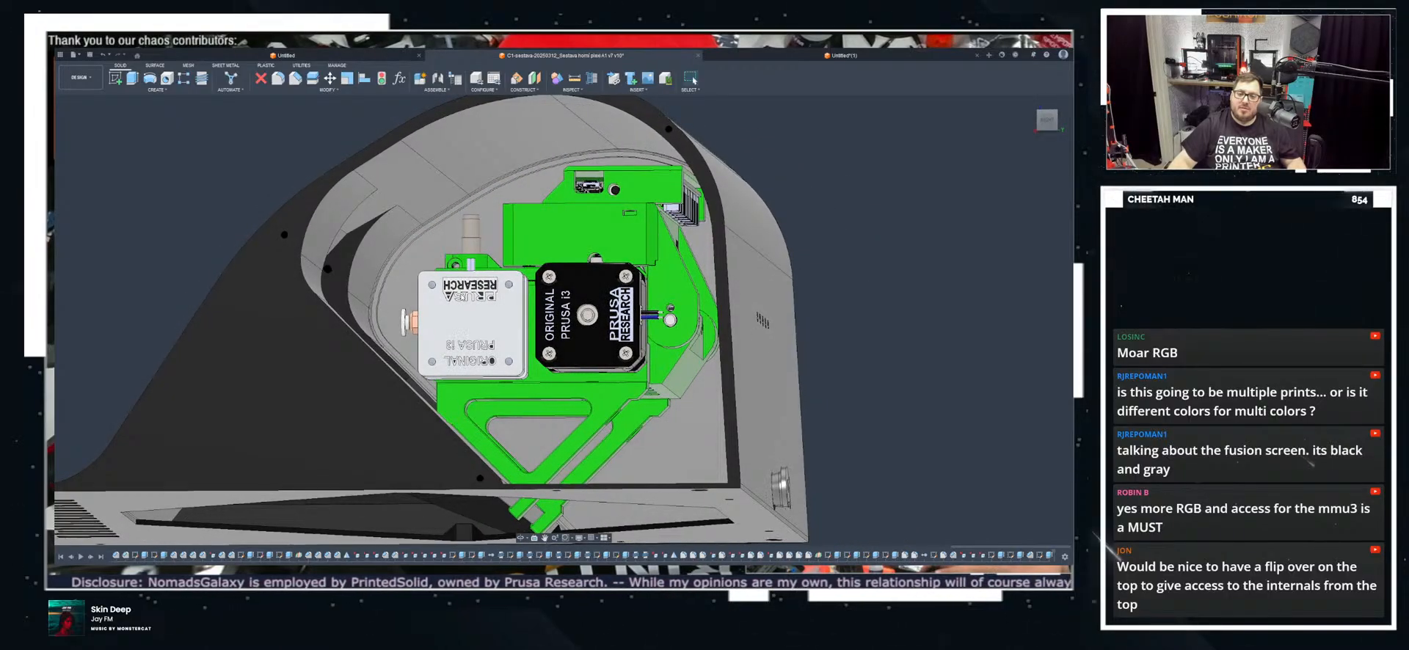
# Step: Sketch on the open side's wall face and offset its outer outline inward so the line passes just outside the mounting hole
pyautogui.click(350, 281)
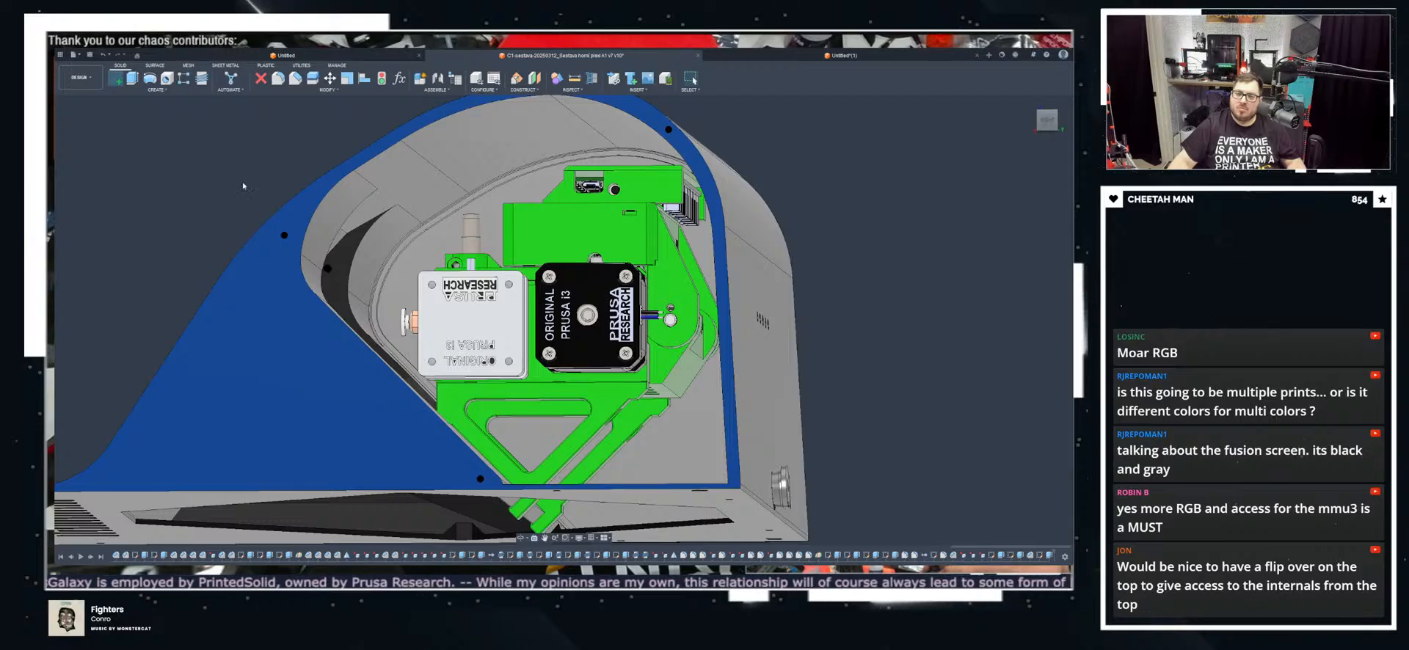
pyautogui.moveTo(189, 147); pyautogui.dragTo(102, 430, button='middle')
pyautogui.click(257, 78)
pyautogui.click(453, 306)
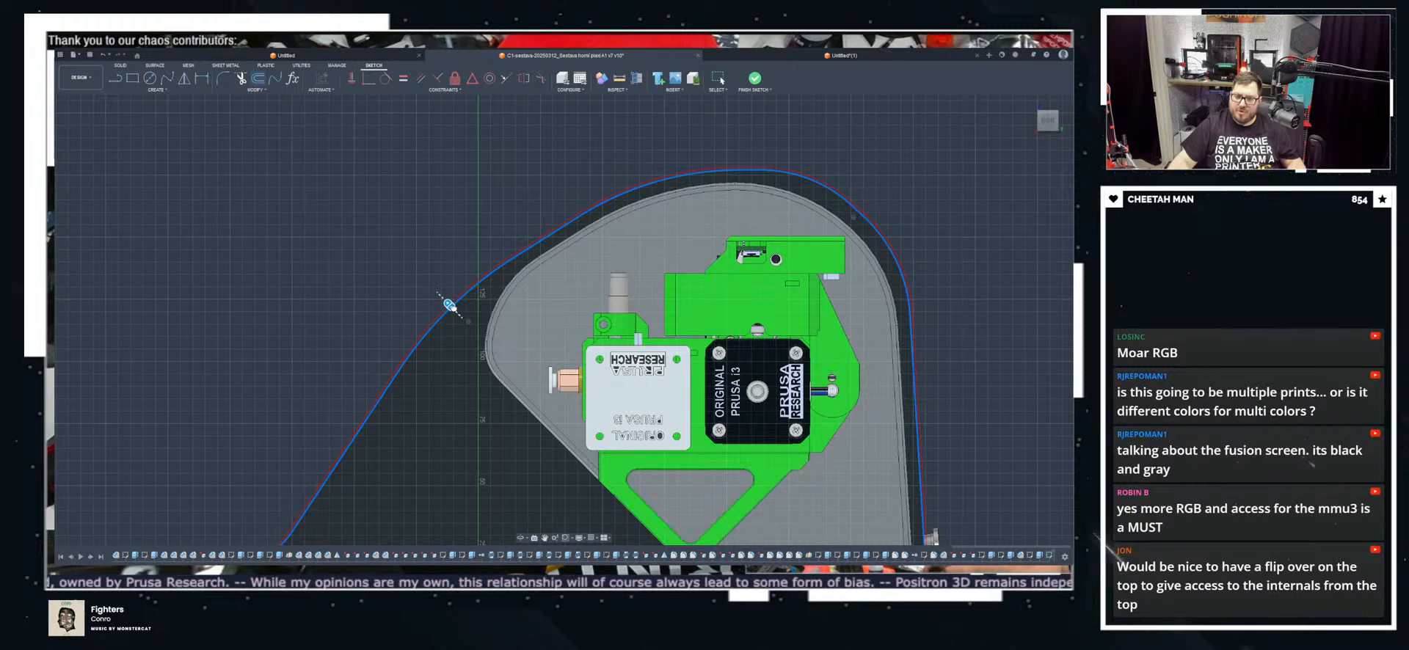
pyautogui.moveTo(457, 314); pyautogui.dragTo(460, 316)
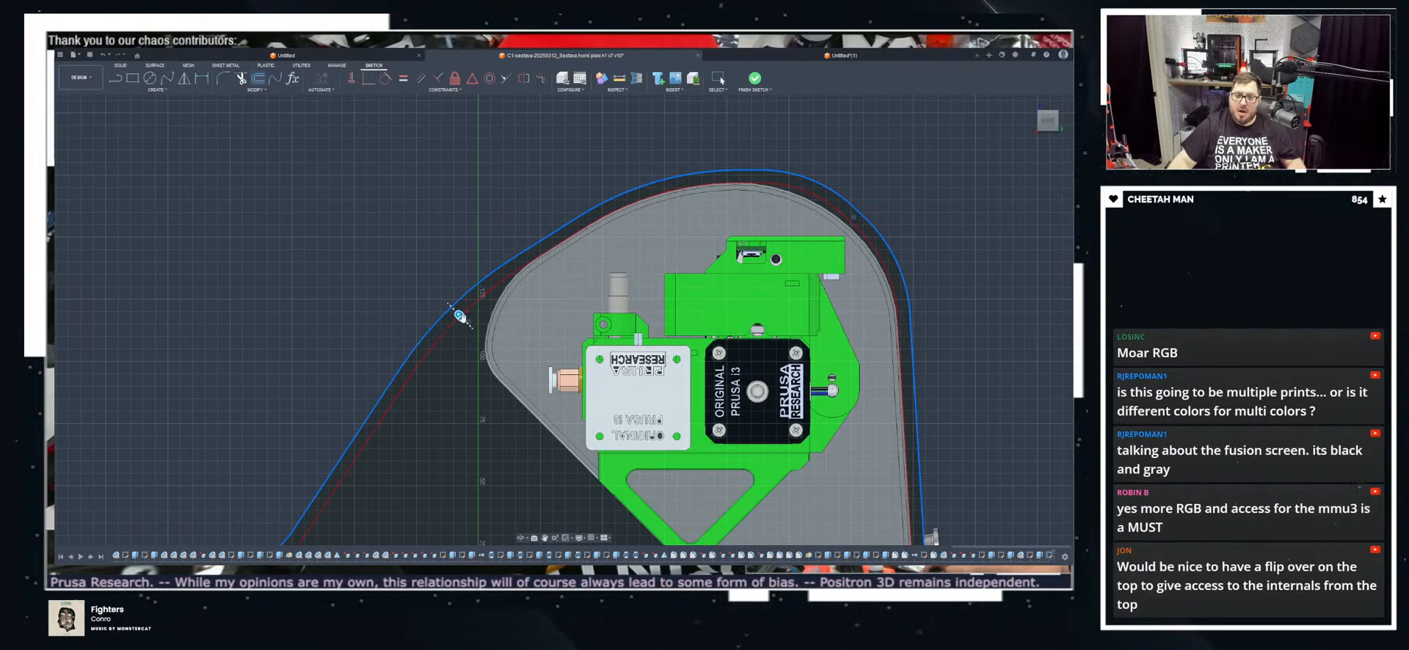
pyautogui.scroll(3, 485, 341)
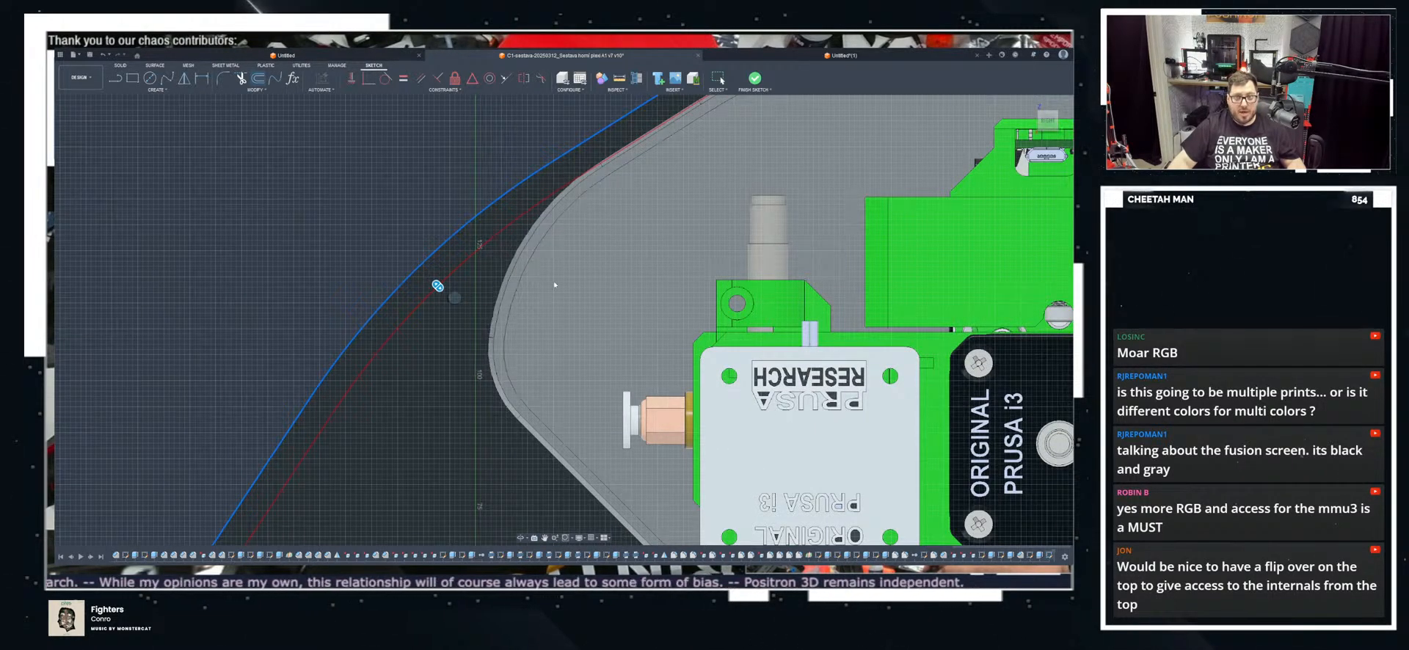
pyautogui.press('Return')
pyautogui.moveTo(456, 299); pyautogui.dragTo(375, 284, button='middle')
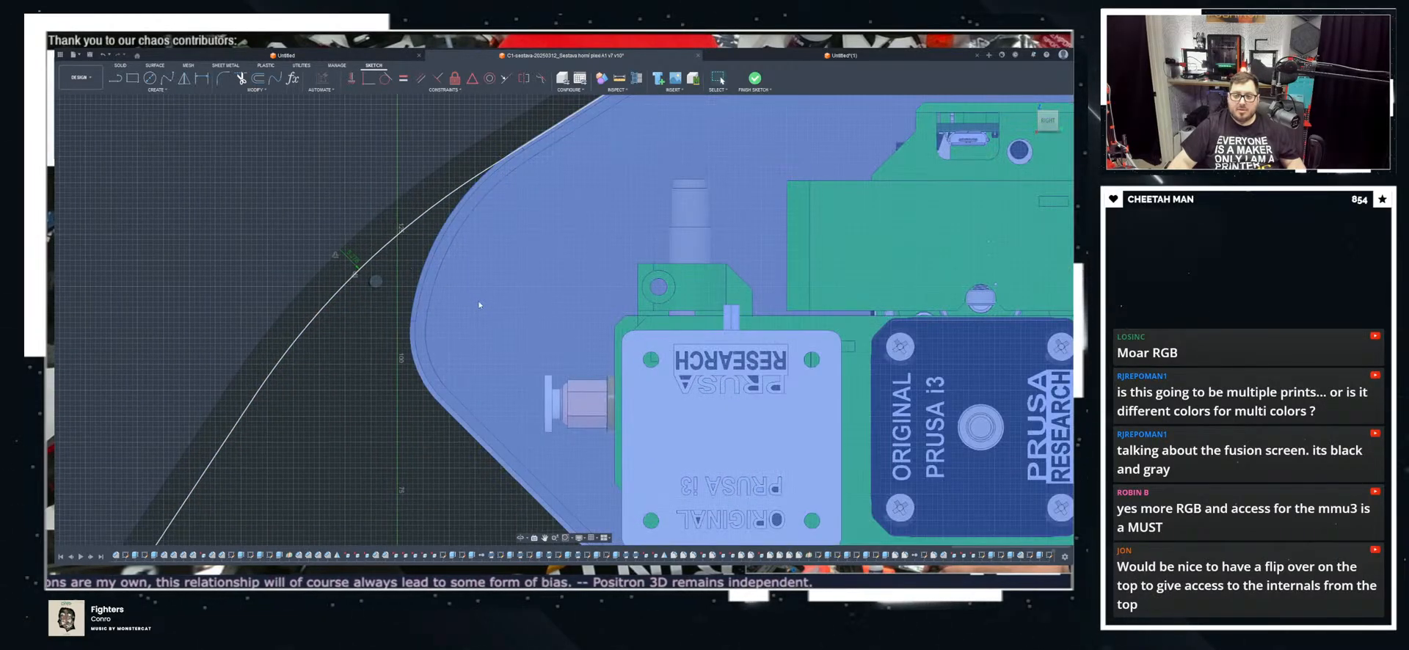
# Step: Examine the offset line's position relative to the side opening and the mounting hole, first at an angle and square to the sketch
pyautogui.moveTo(389, 354)
pyautogui.keyDown('shift'); pyautogui.mouseDown(button='middle')
pyautogui.moveTo(371, 268)
pyautogui.moveTo(386, 258)
pyautogui.mouseUp(button='middle'); pyautogui.keyUp('shift')
pyautogui.scroll(3, 385, 258)
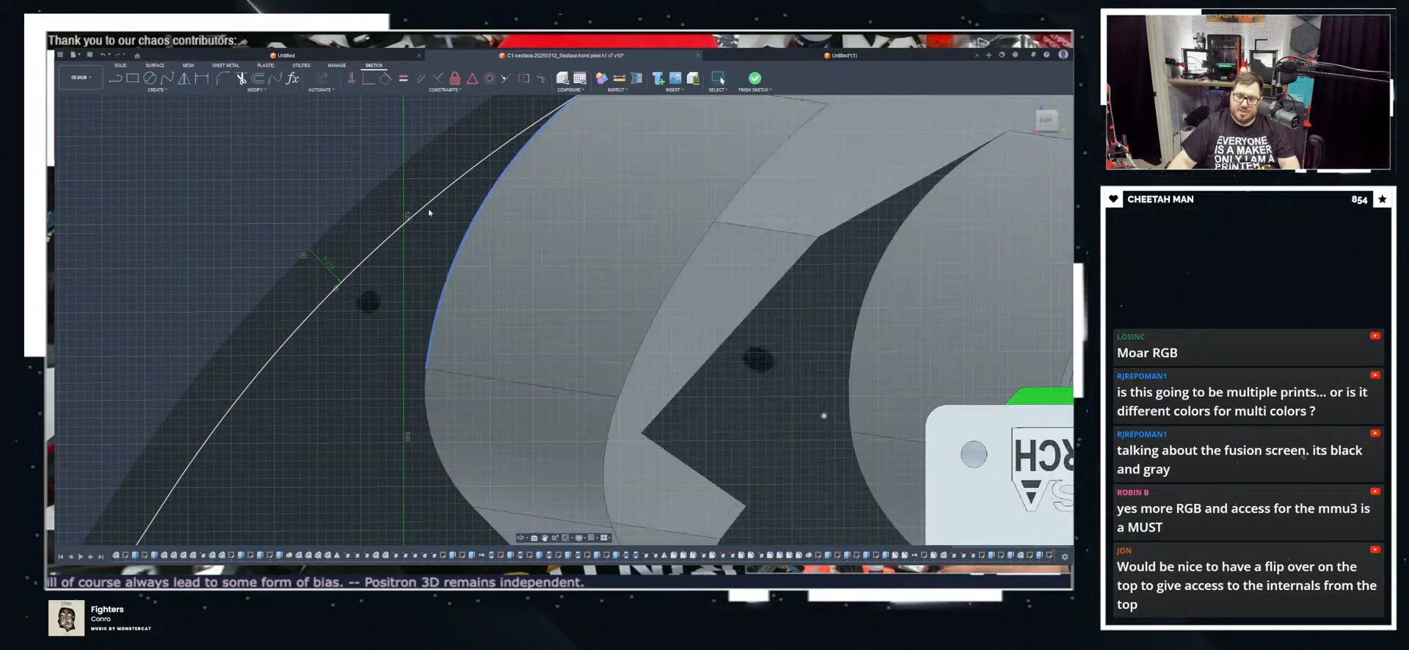
pyautogui.scroll(2, 416, 249)
pyautogui.scroll(-5, 416, 250)
pyautogui.moveTo(431, 271)
pyautogui.keyDown('shift'); pyautogui.mouseDown(button='middle')
pyautogui.moveTo(470, 268)
pyautogui.moveTo(446, 268)
pyautogui.mouseUp(button='middle'); pyautogui.keyUp('shift')
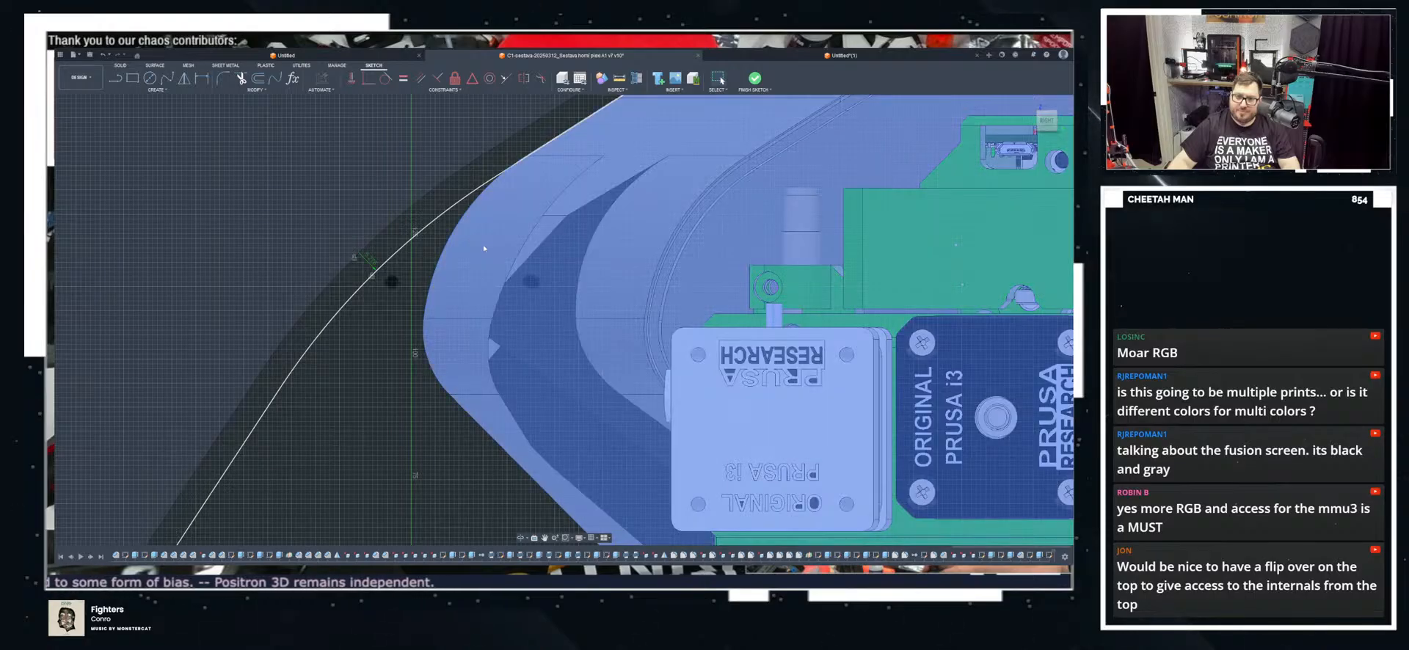
pyautogui.click(1045, 122)
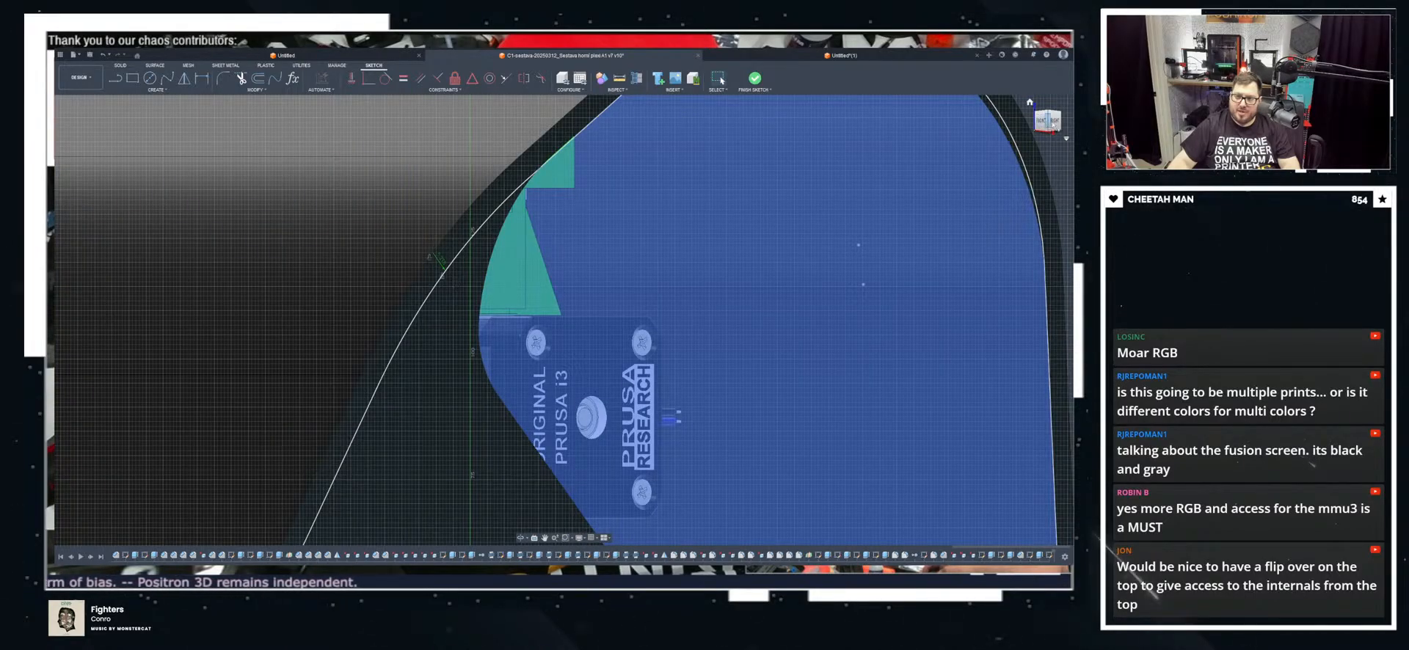
pyautogui.click(1053, 121)
pyautogui.scroll(4, 402, 240)
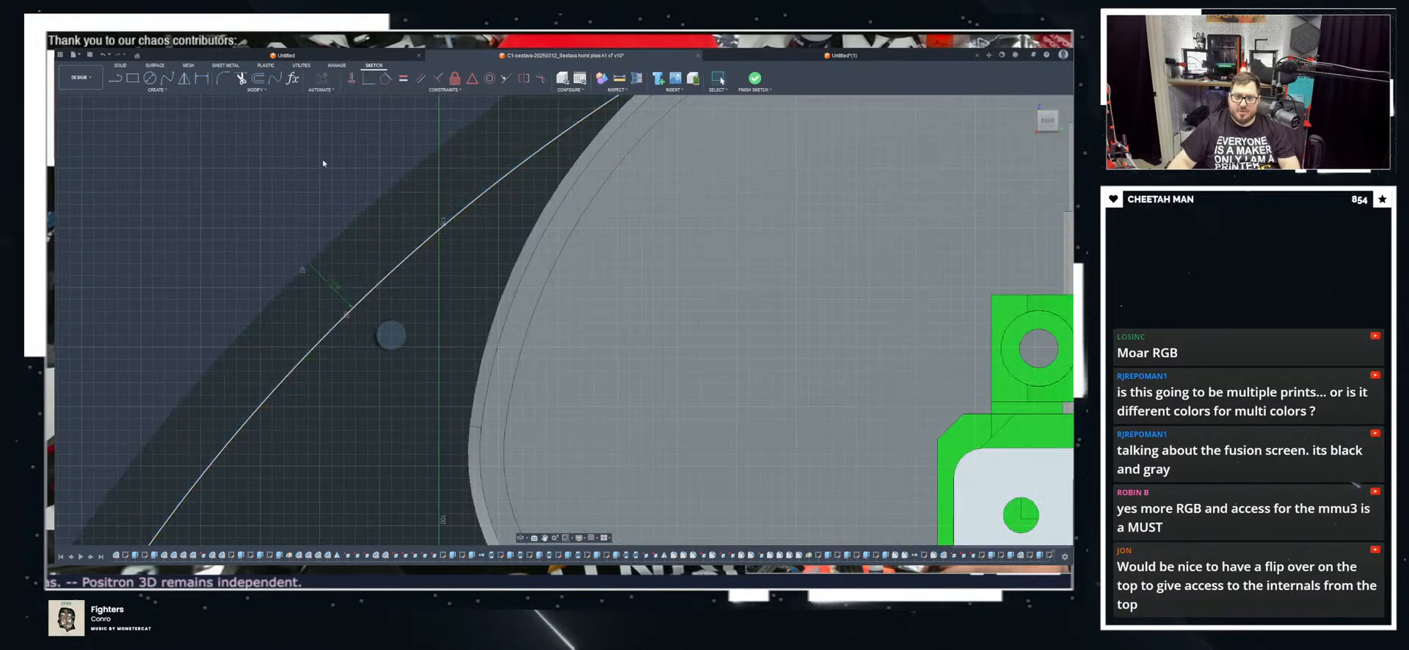
# Step: Sketch a circle above the front mounting hole that spans the band between the shell's outer edge and the inset offset line
pyautogui.click(120, 79)
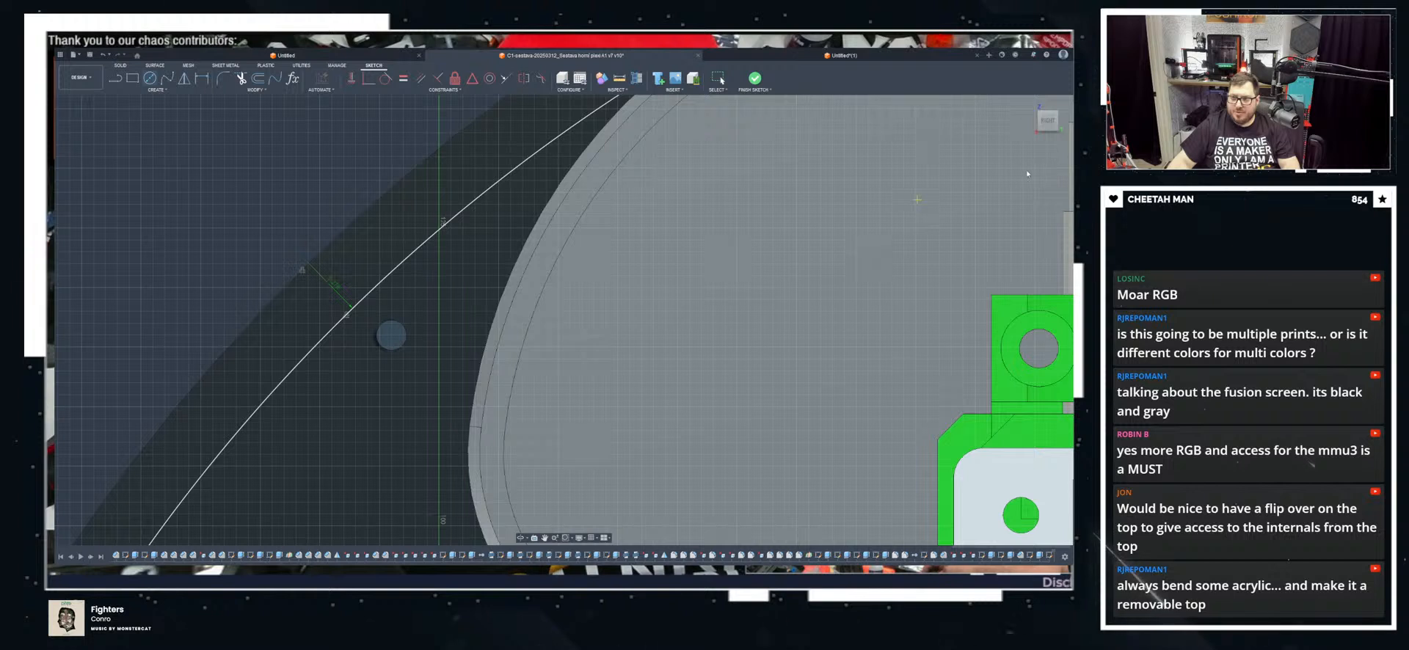
pyautogui.click(441, 229)
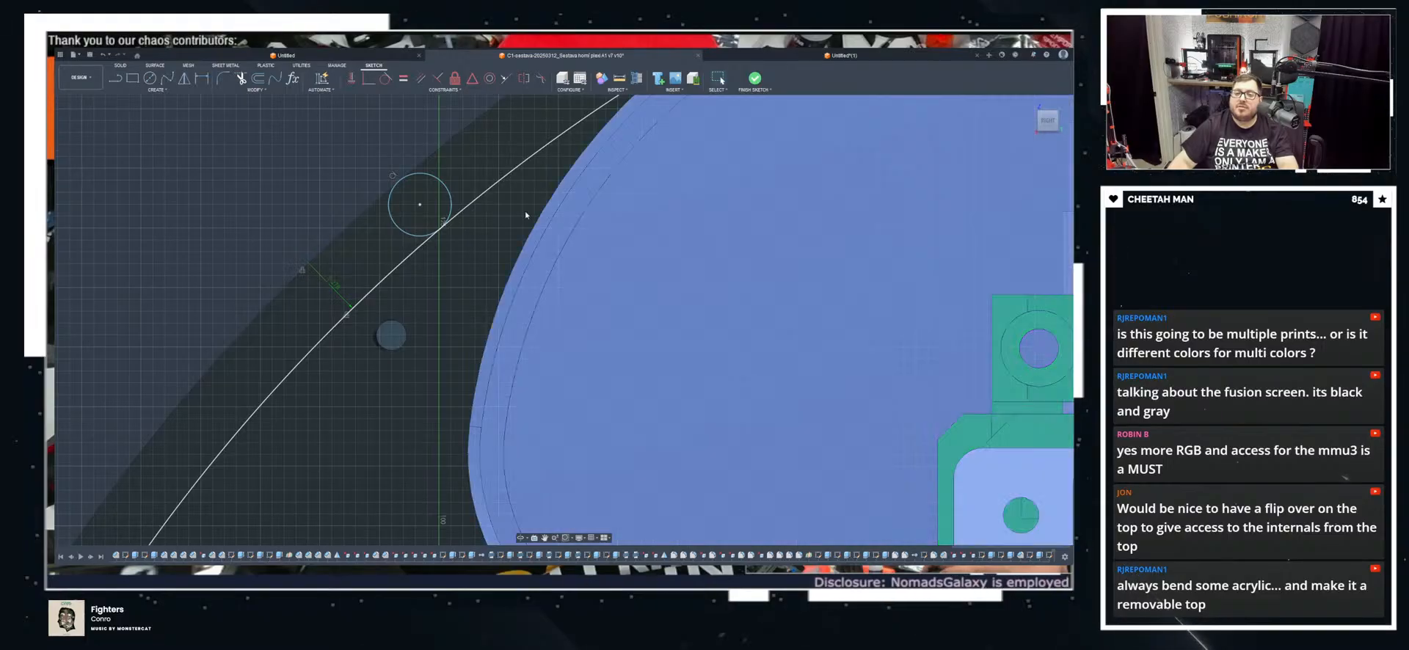
pyautogui.scroll(-3, 448, 207)
pyautogui.scroll(5, 433, 198)
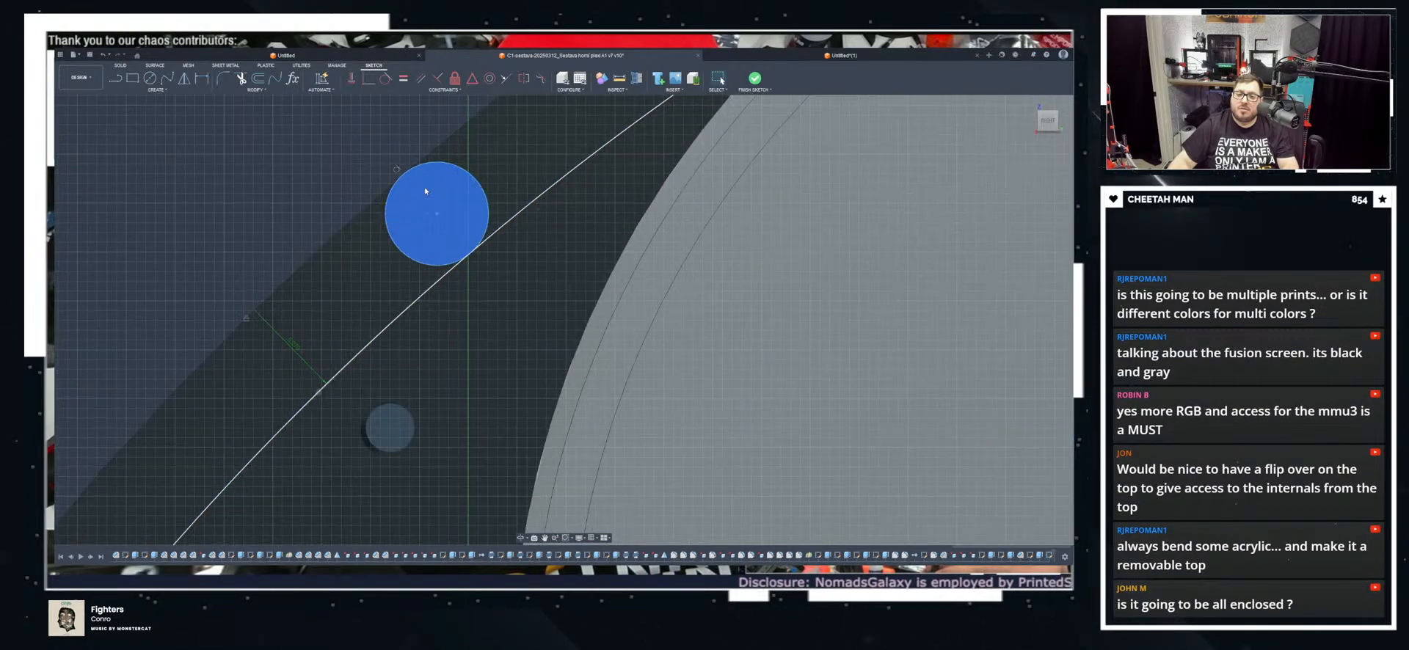
pyautogui.scroll(-2, 348, 160)
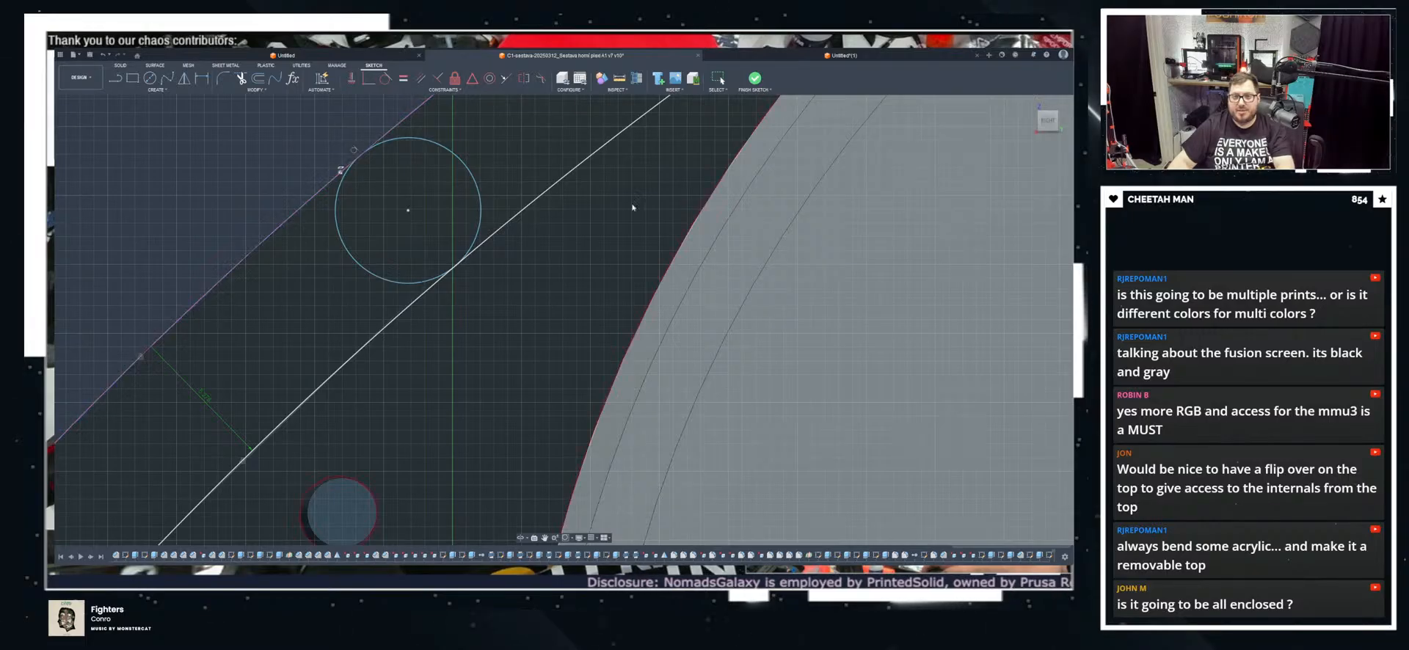
pyautogui.scroll(5, 397, 172)
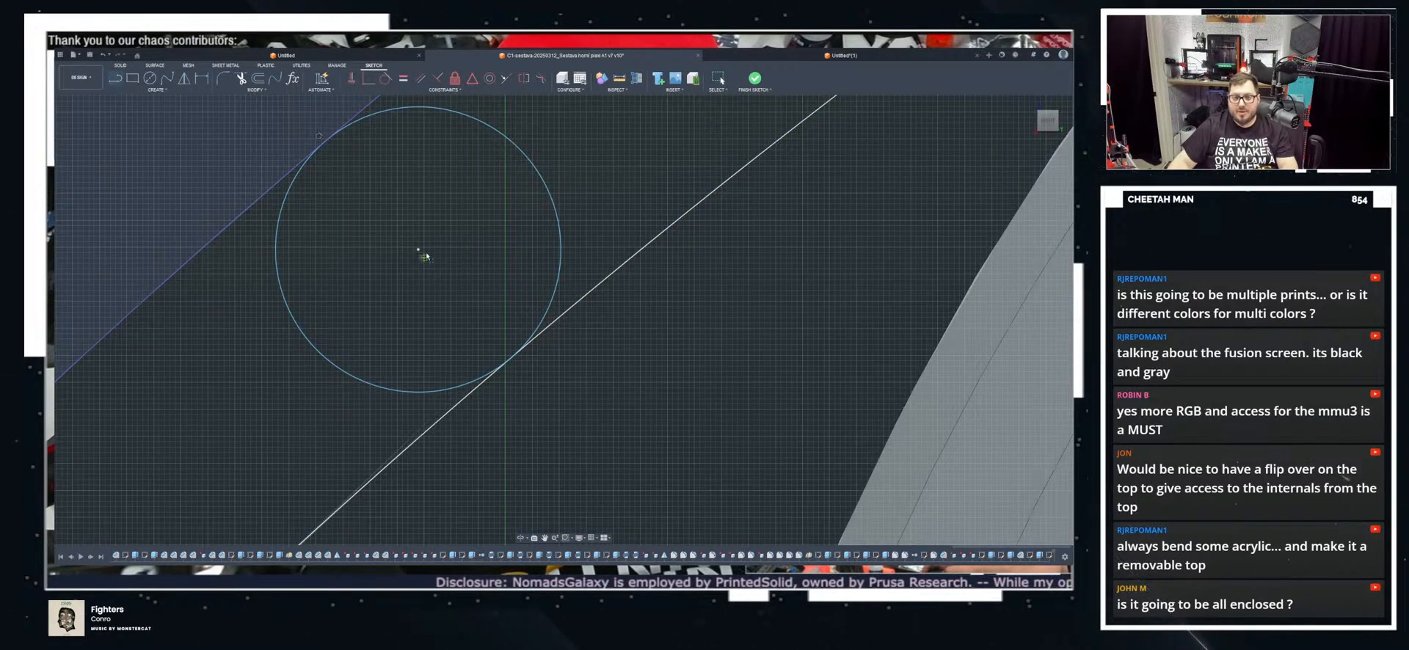
# Step: Draw a line across the circle's diameter, from the shell's outer edge through the centre to the offset line
pyautogui.click(326, 141)
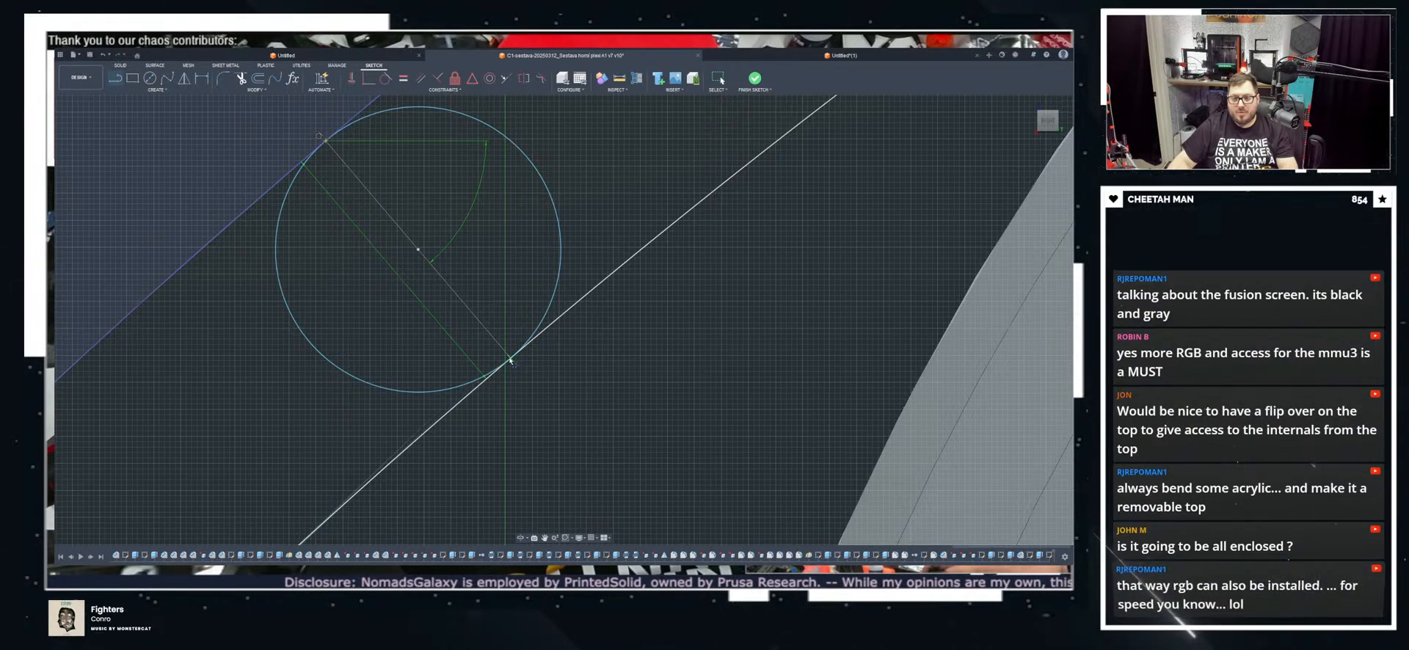
pyautogui.click(508, 359)
pyautogui.press('Escape')
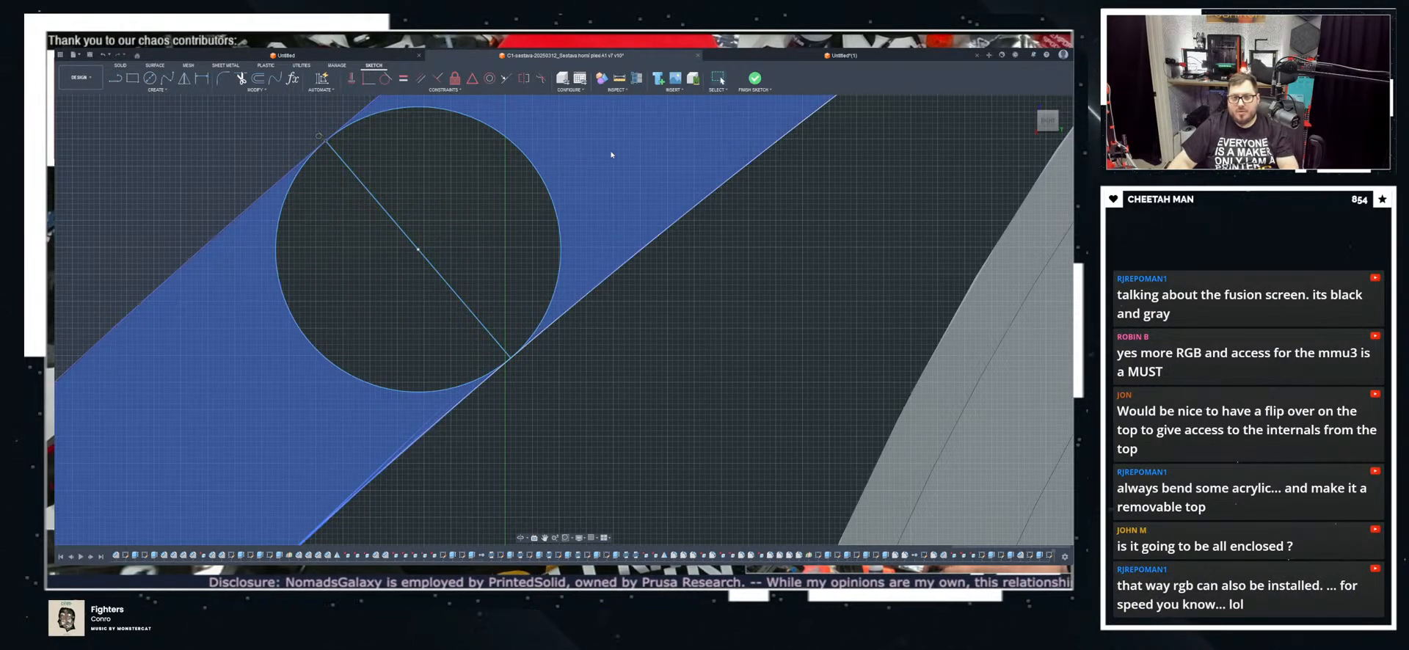
# Step: Examine the offset line around the mounting hole on the curve above the extruder and along the enclosure's lower corner
pyautogui.scroll(-8, 417, 242)
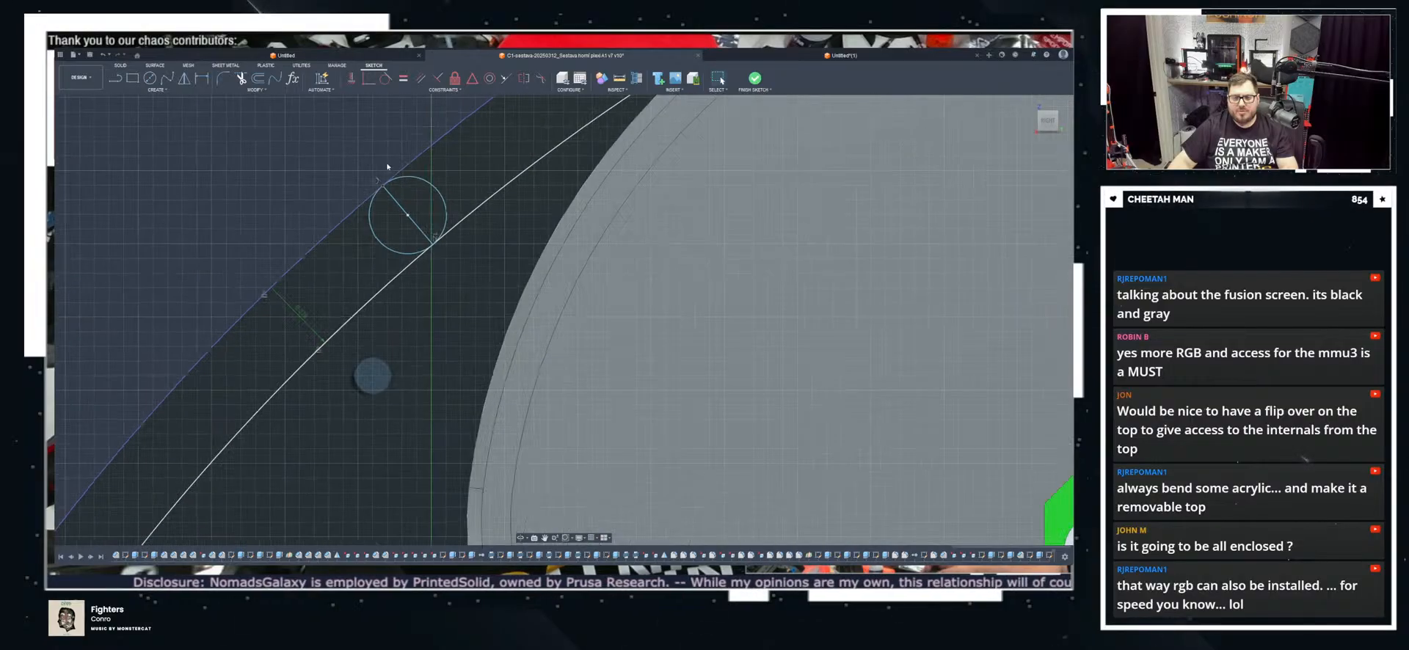
pyautogui.scroll(-5, 415, 297)
pyautogui.scroll(3, 637, 197)
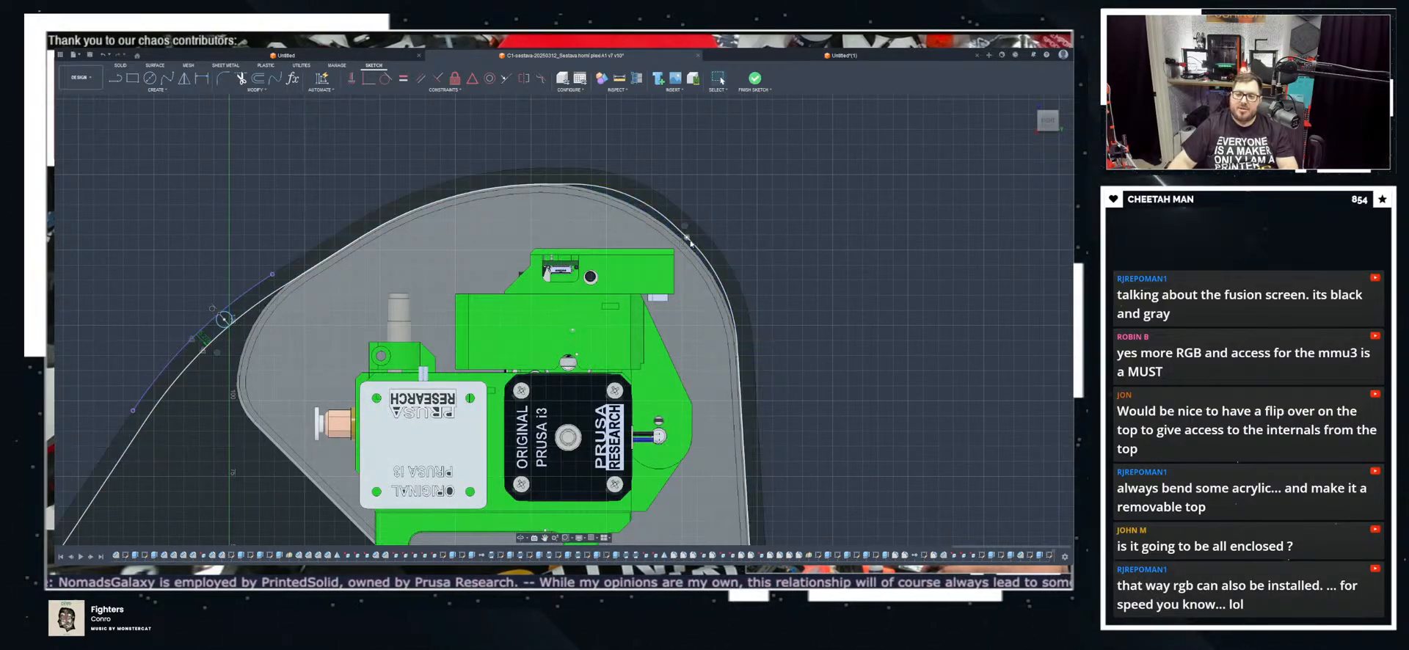
pyautogui.scroll(5, 690, 245)
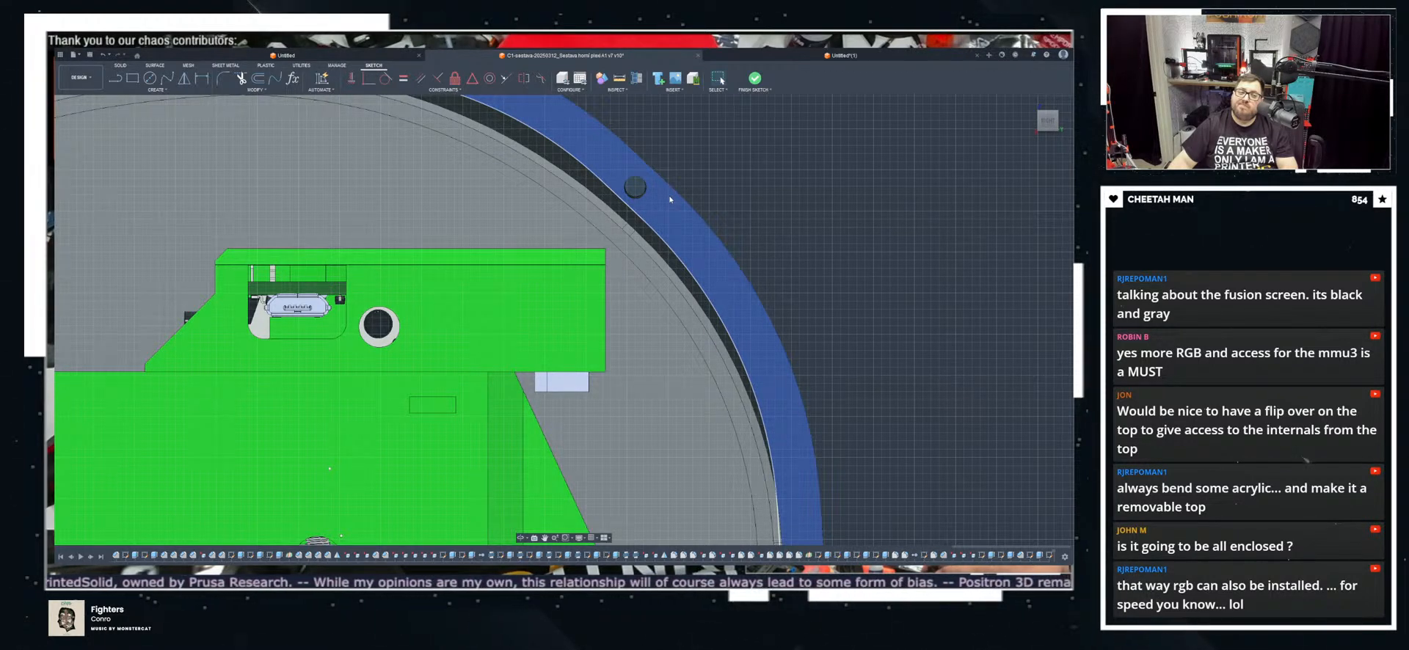
pyautogui.scroll(-3, 656, 204)
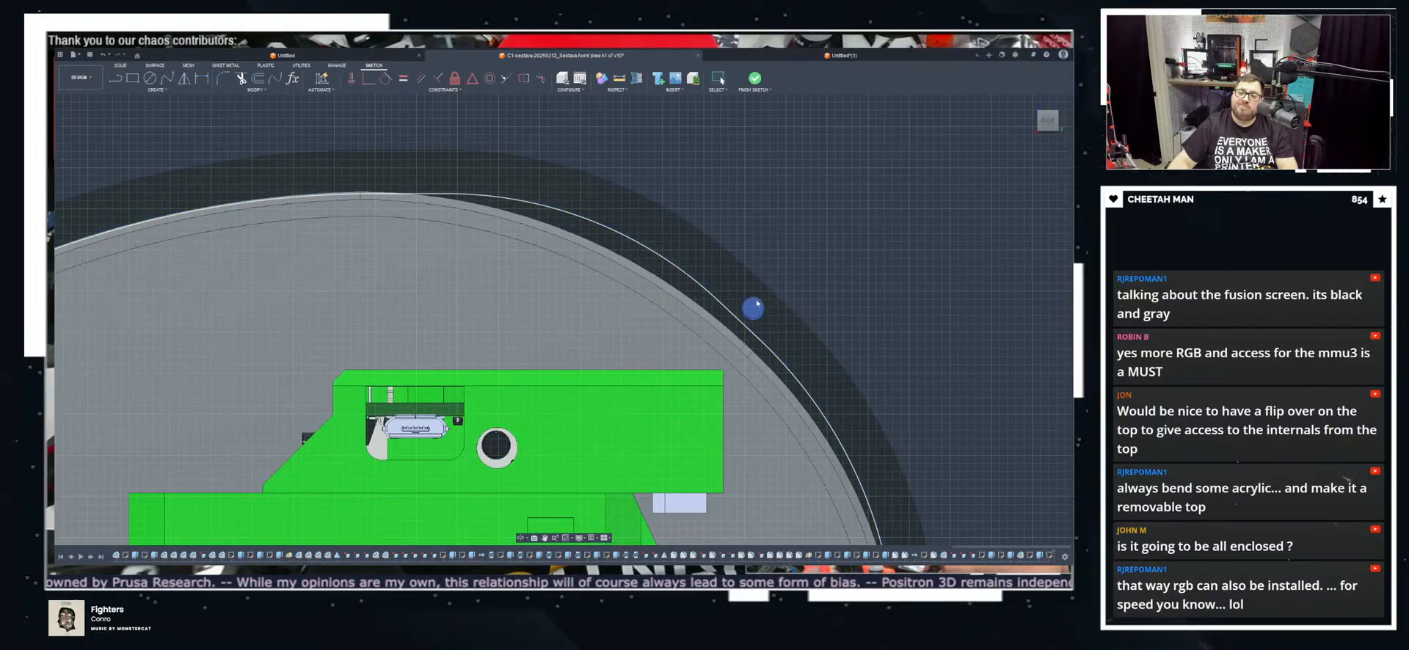
pyautogui.scroll(3, 685, 270)
pyautogui.scroll(3, 706, 286)
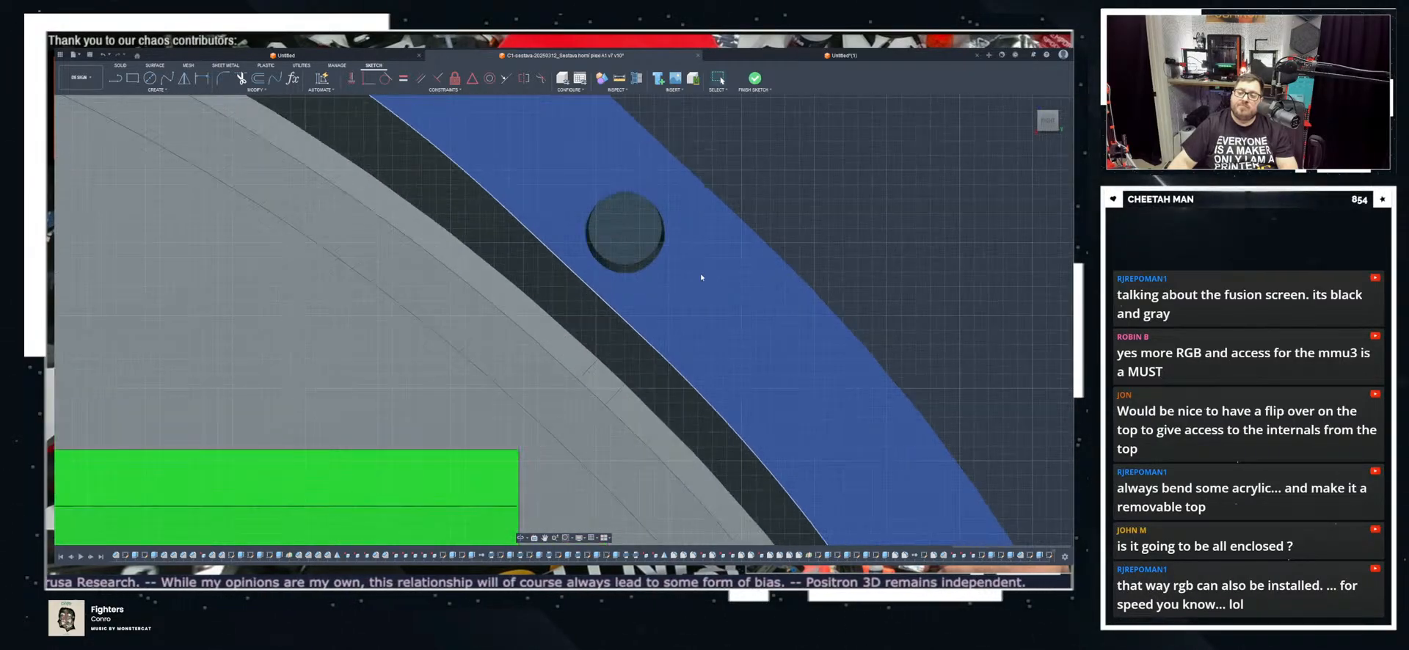
pyautogui.scroll(-1, 705, 279)
pyautogui.scroll(2, 675, 260)
pyautogui.scroll(-3, 653, 246)
pyautogui.moveTo(668, 233)
pyautogui.keyDown('shift'); pyautogui.mouseDown(button='middle')
pyautogui.moveTo(662, 246)
pyautogui.moveTo(850, 166)
pyautogui.moveTo(910, 178)
pyautogui.moveTo(843, 183)
pyautogui.mouseUp(button='middle'); pyautogui.keyUp('shift')
pyautogui.click(1051, 120)
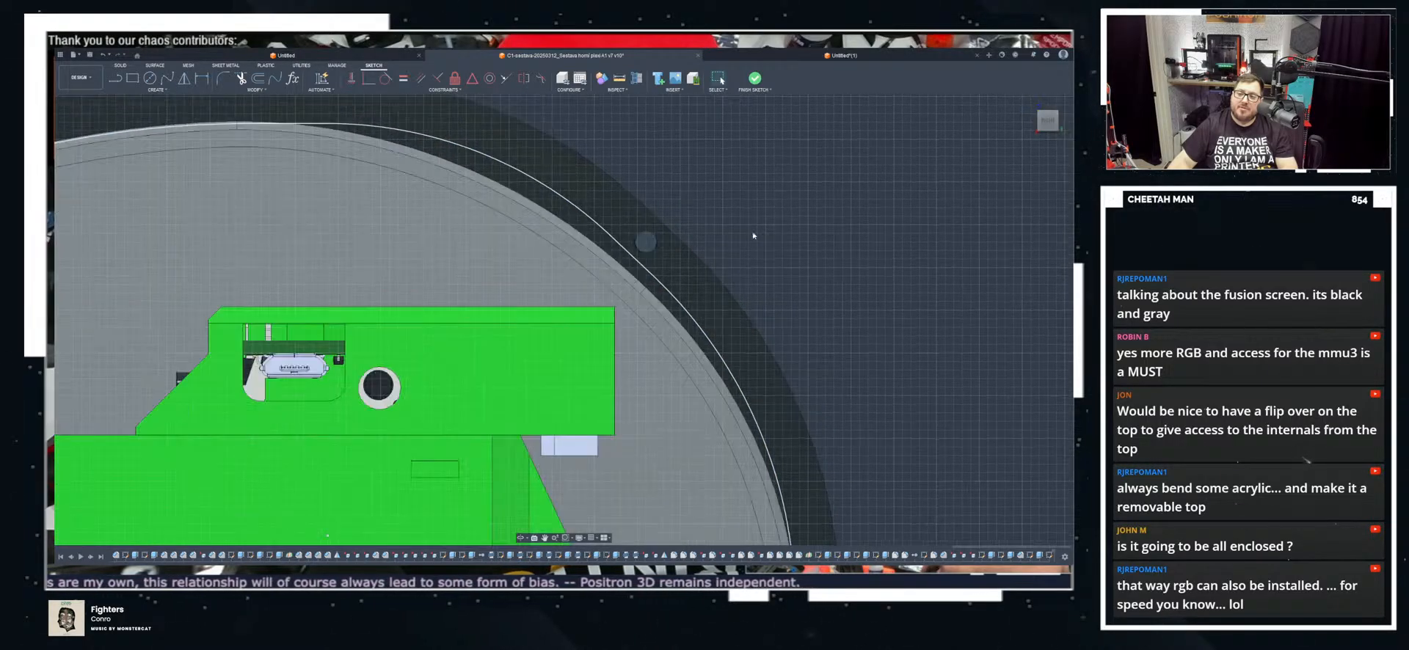
pyautogui.scroll(3, 658, 245)
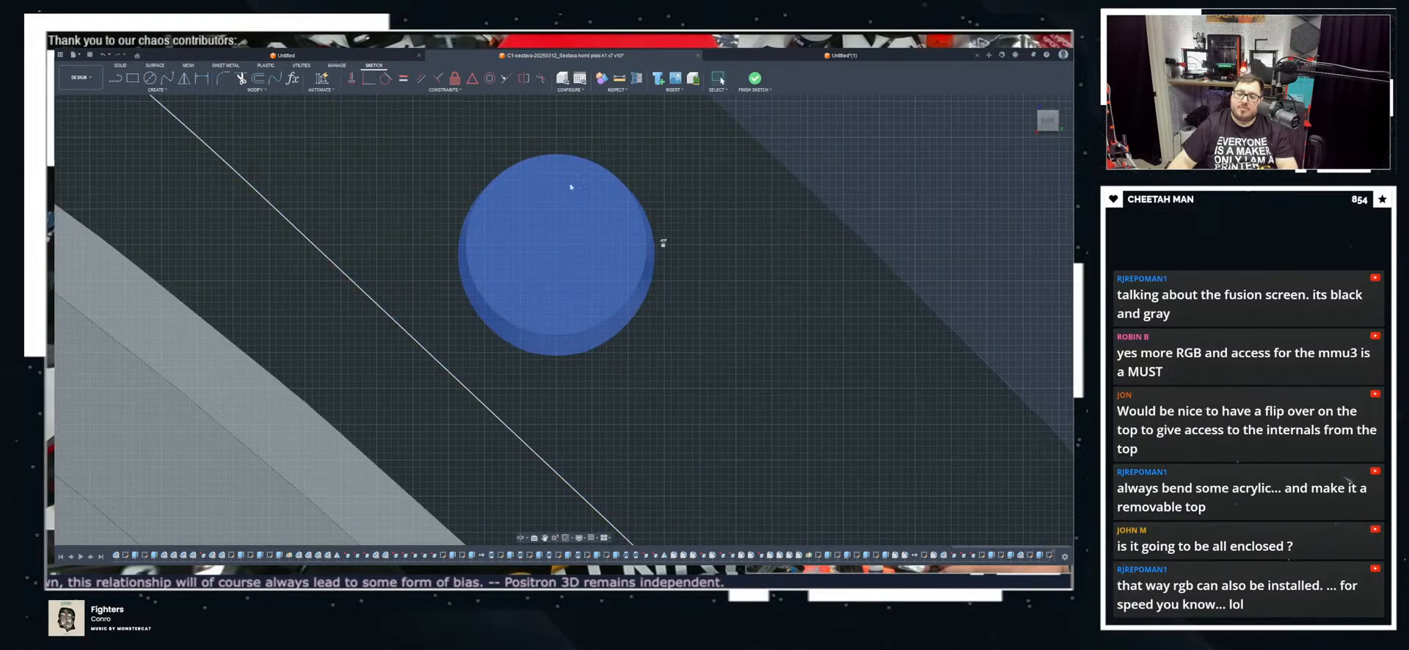
pyautogui.scroll(-3, 638, 251)
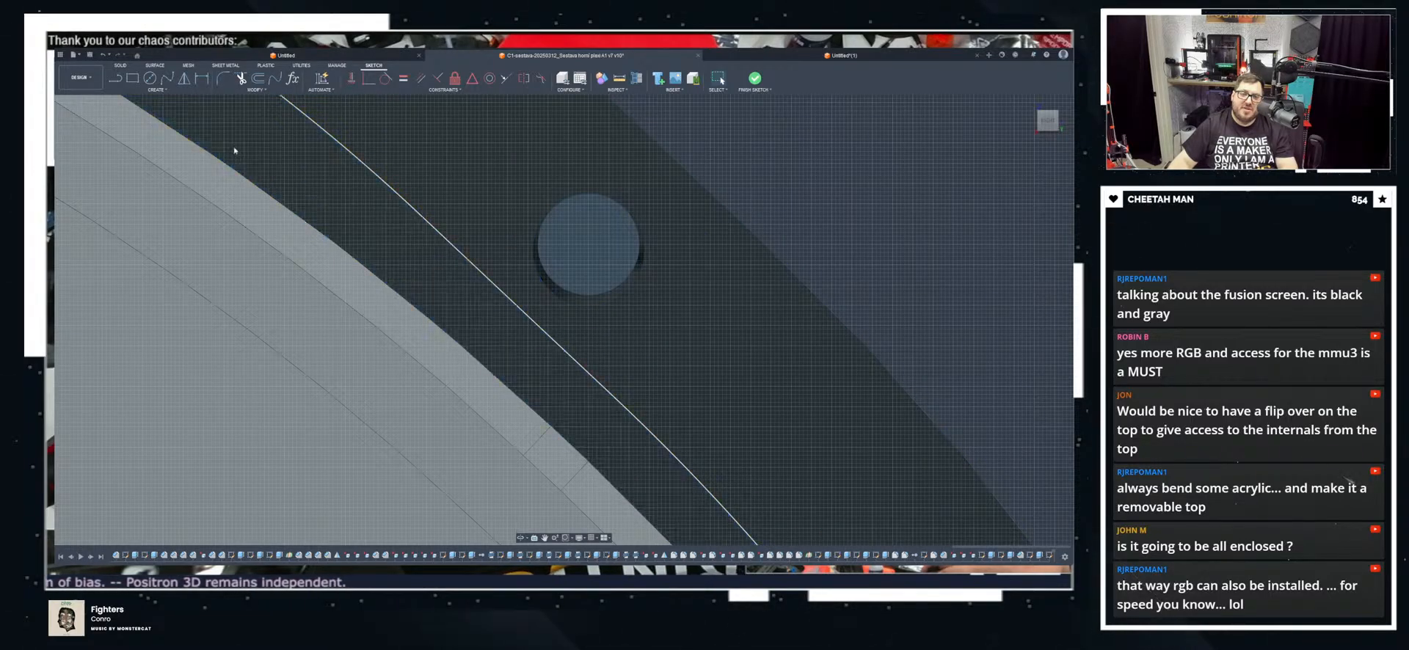
pyautogui.scroll(-10, 654, 280)
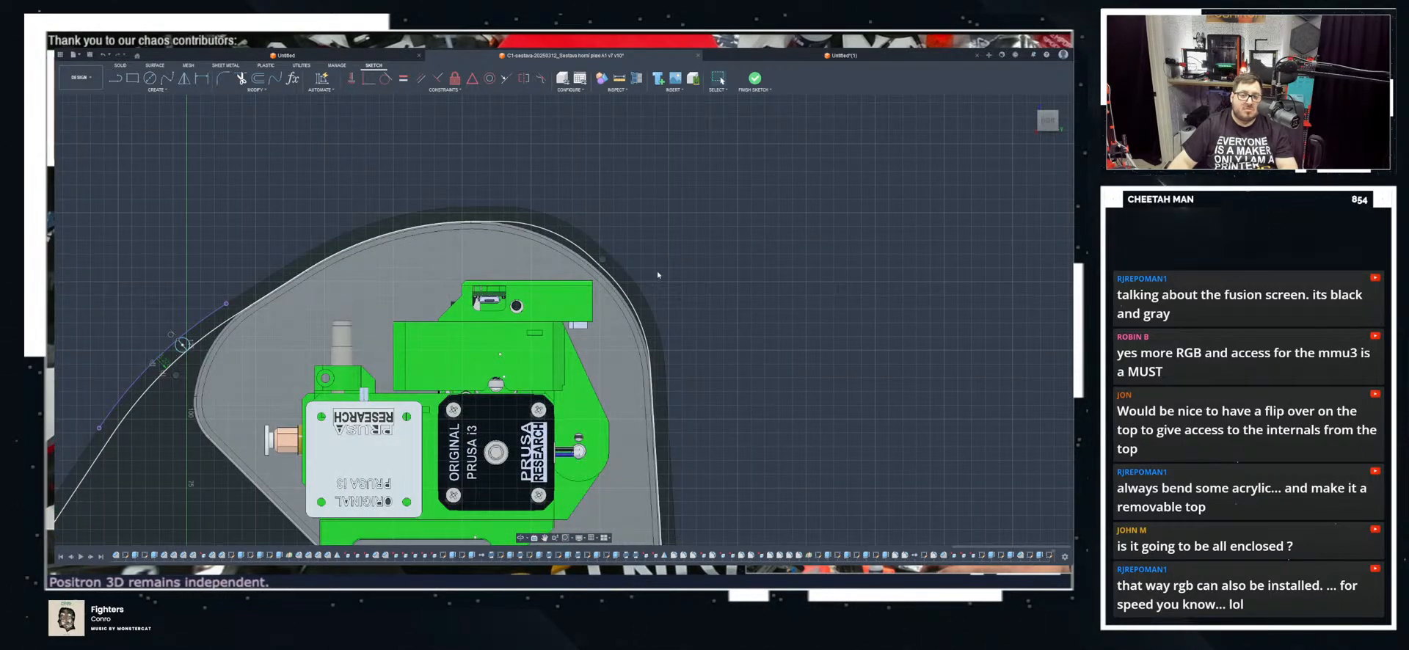
pyautogui.scroll(-3, 657, 275)
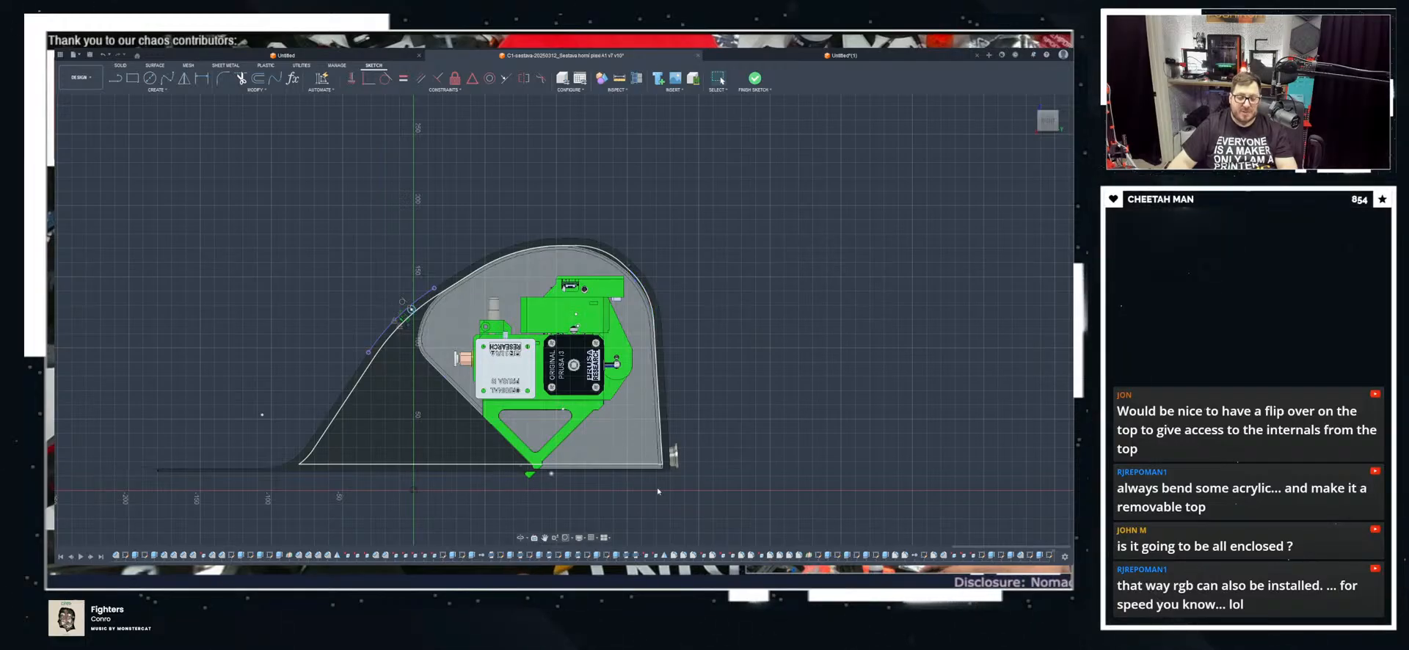
pyautogui.scroll(5, 656, 489)
pyautogui.scroll(5, 661, 473)
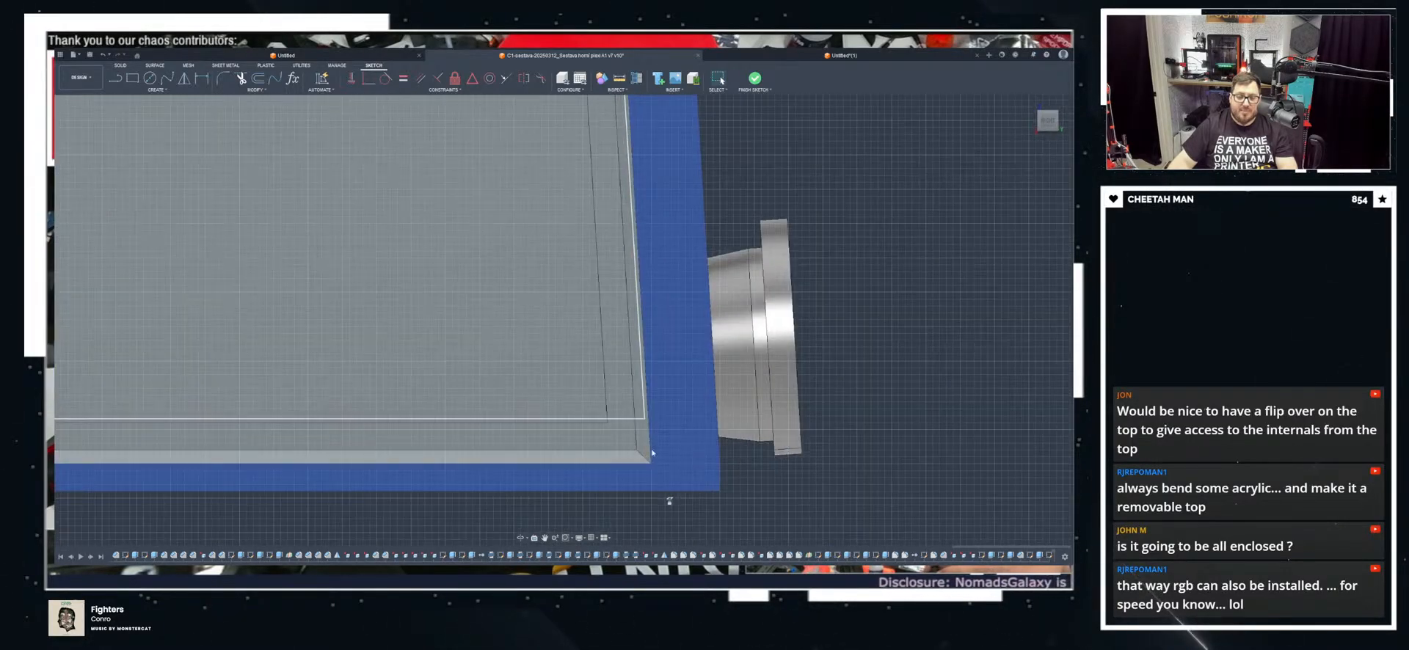
pyautogui.scroll(-6, 676, 464)
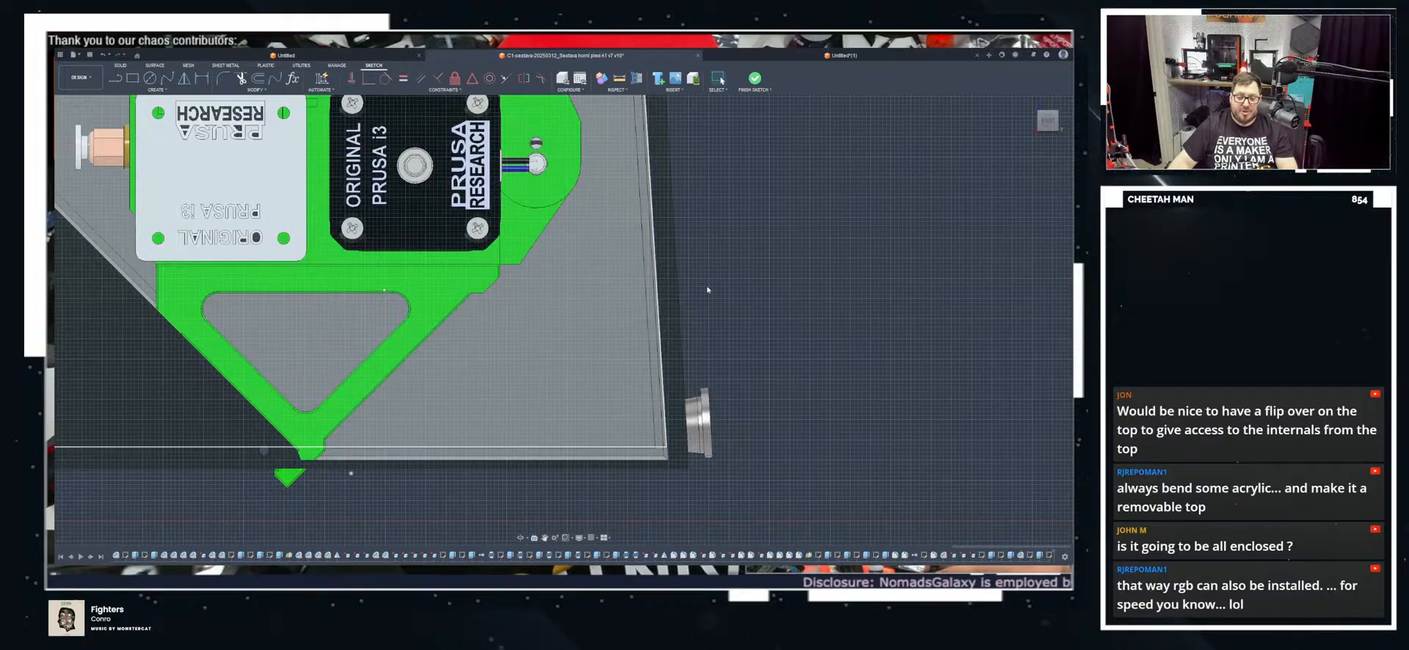
pyautogui.moveTo(707, 283); pyautogui.dragTo(740, 546, button='middle')
# Step: Sketch a circle centred on the mounting hole above the extruder, sized to reach the inset offset line
pyautogui.scroll(10, 608, 223)
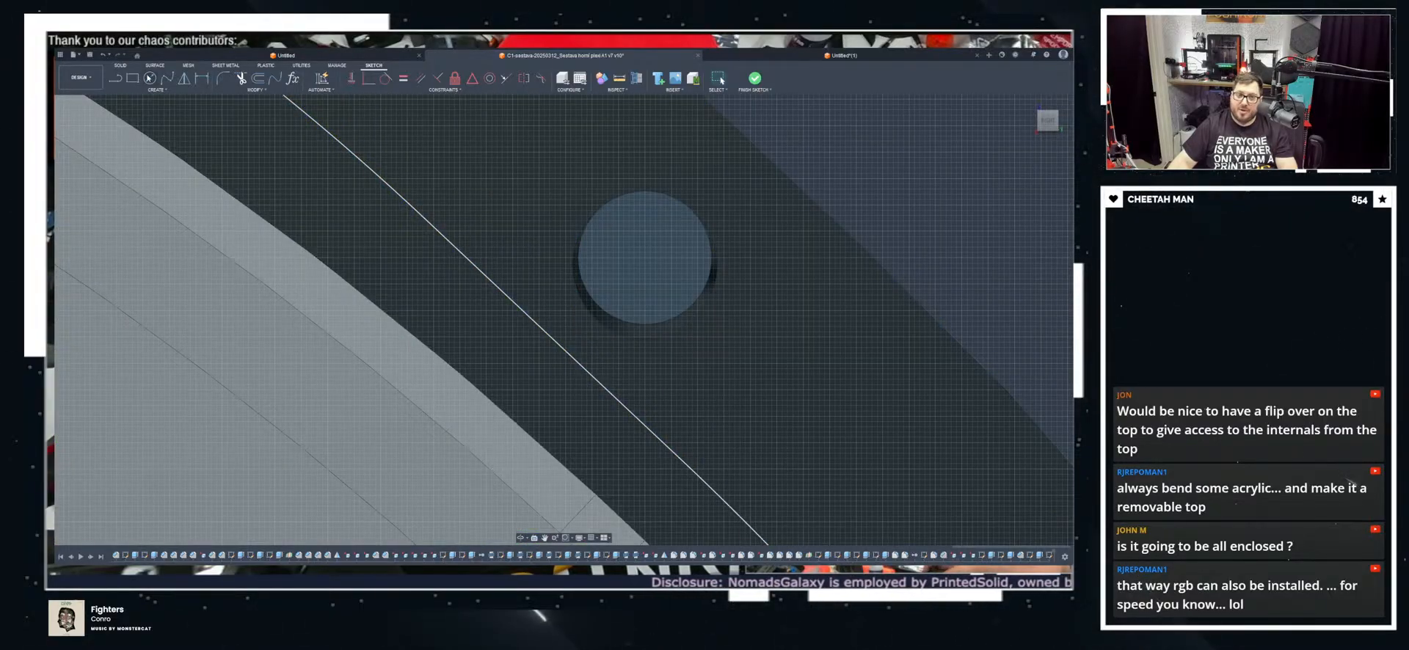
pyautogui.click(645, 258)
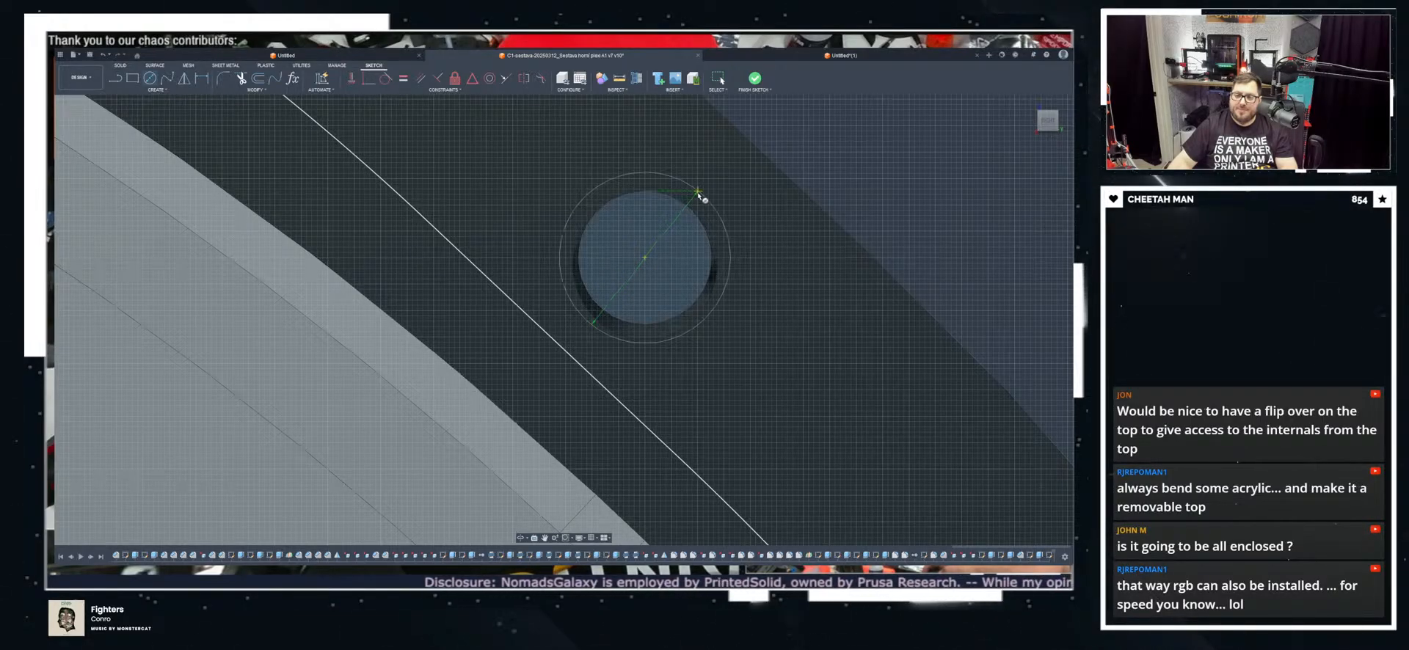
pyautogui.click(707, 191)
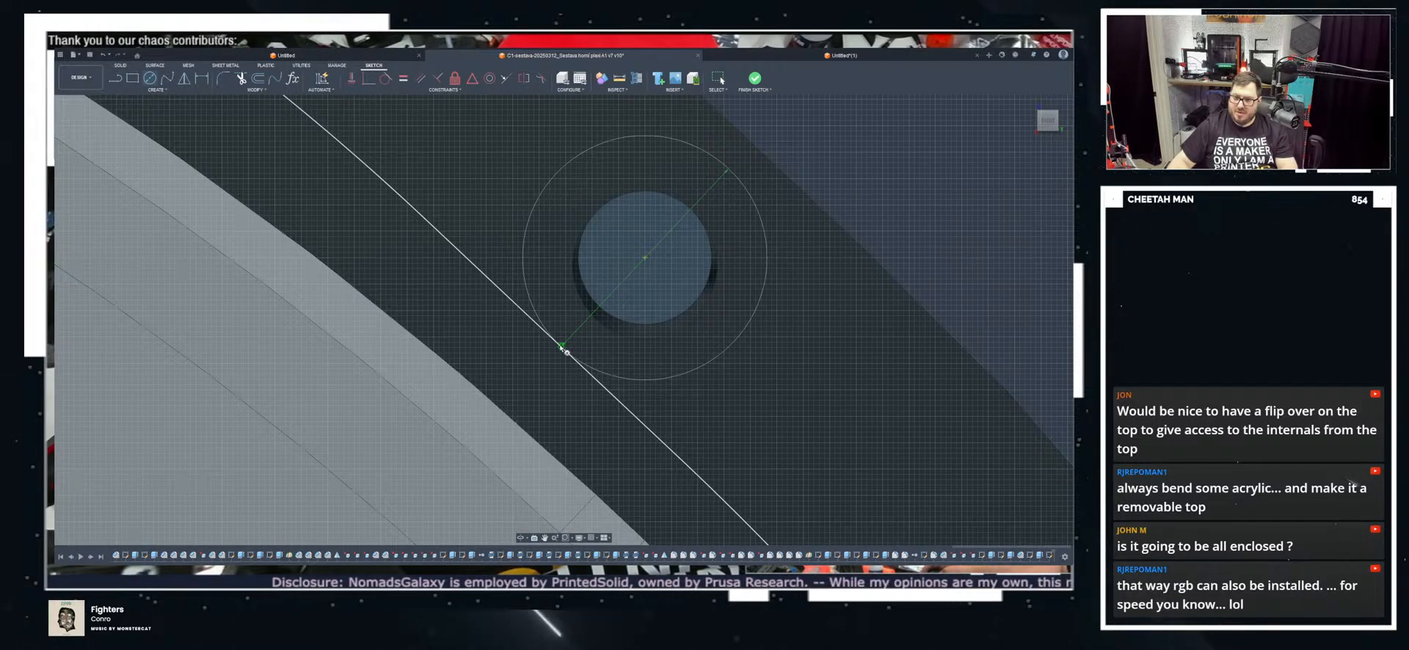
pyautogui.click(774, 270)
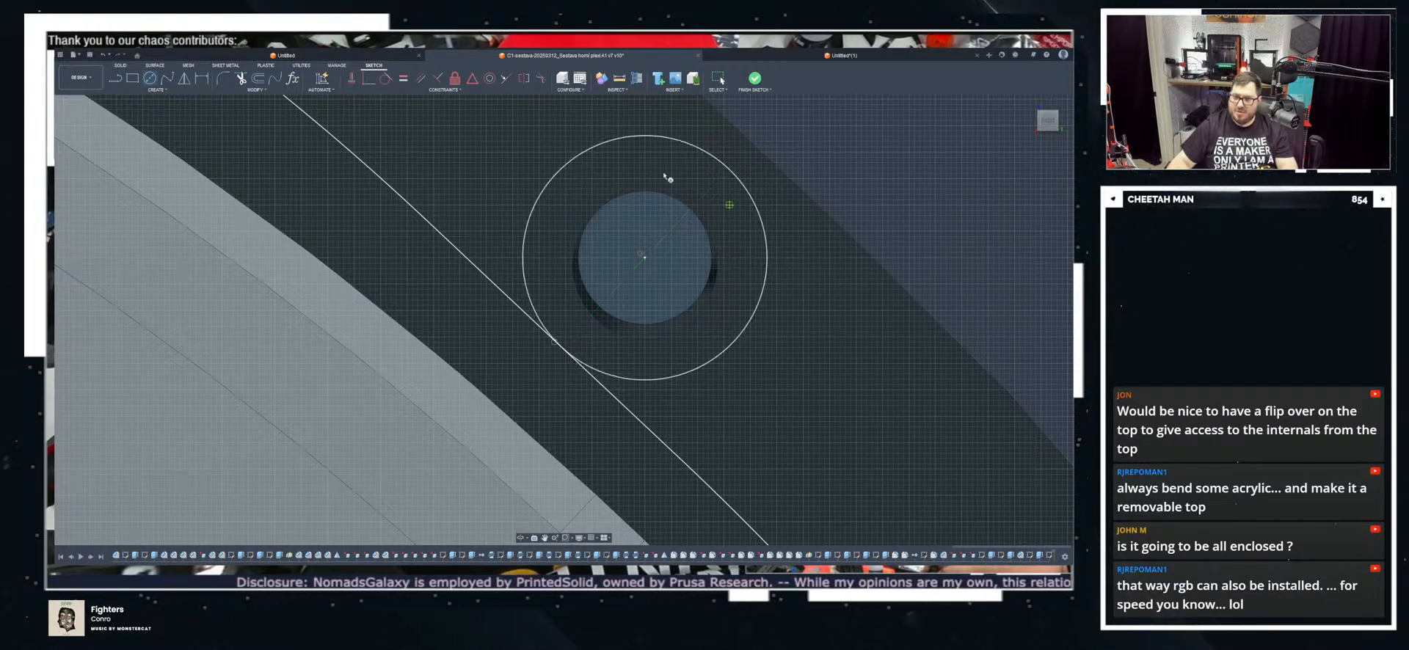
# Step: Draw two radius lines in the hole's circle, one to the offset line, and connect the other's end to the shell's outer edge
pyautogui.click(117, 82)
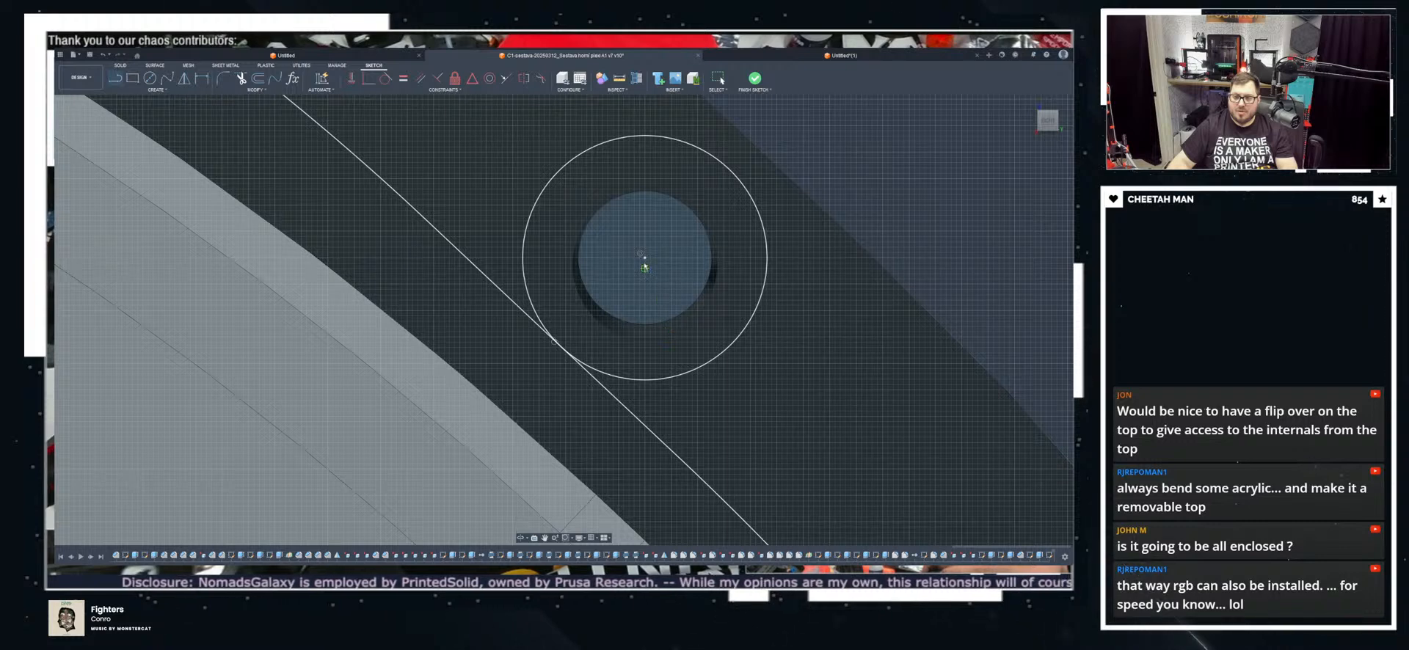
pyautogui.click(645, 259)
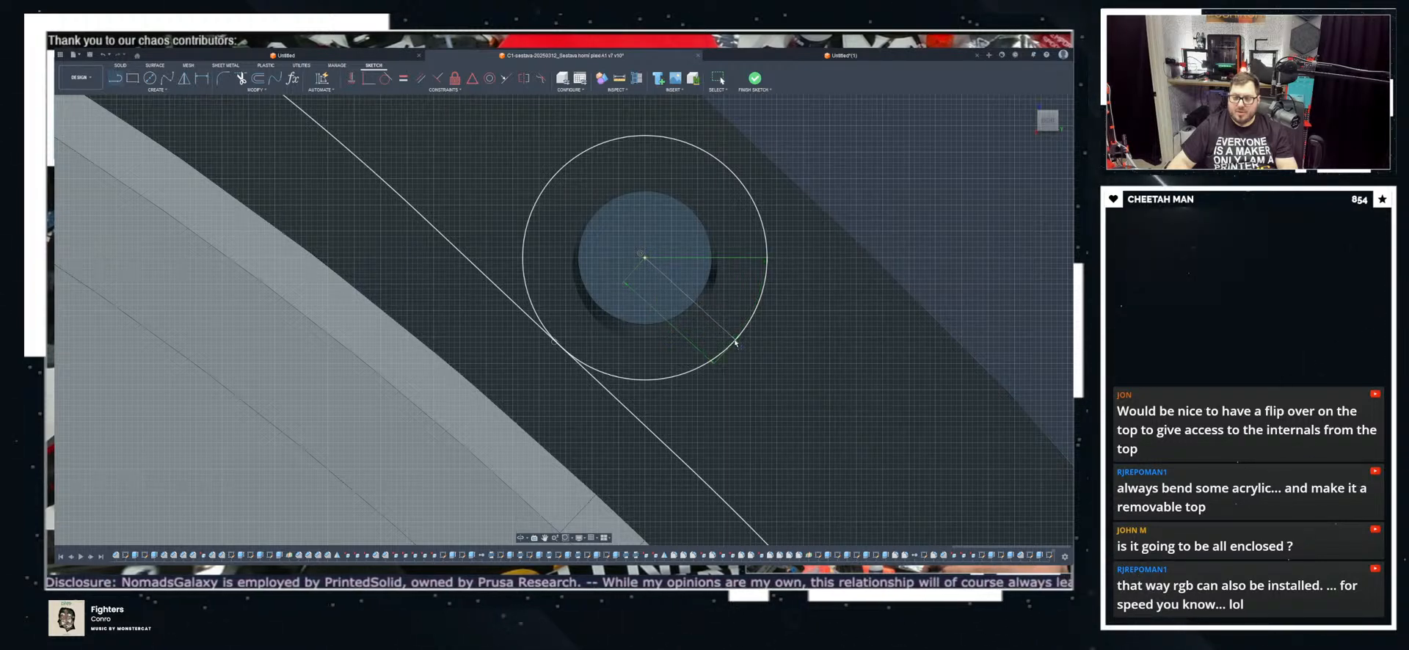
pyautogui.click(554, 340)
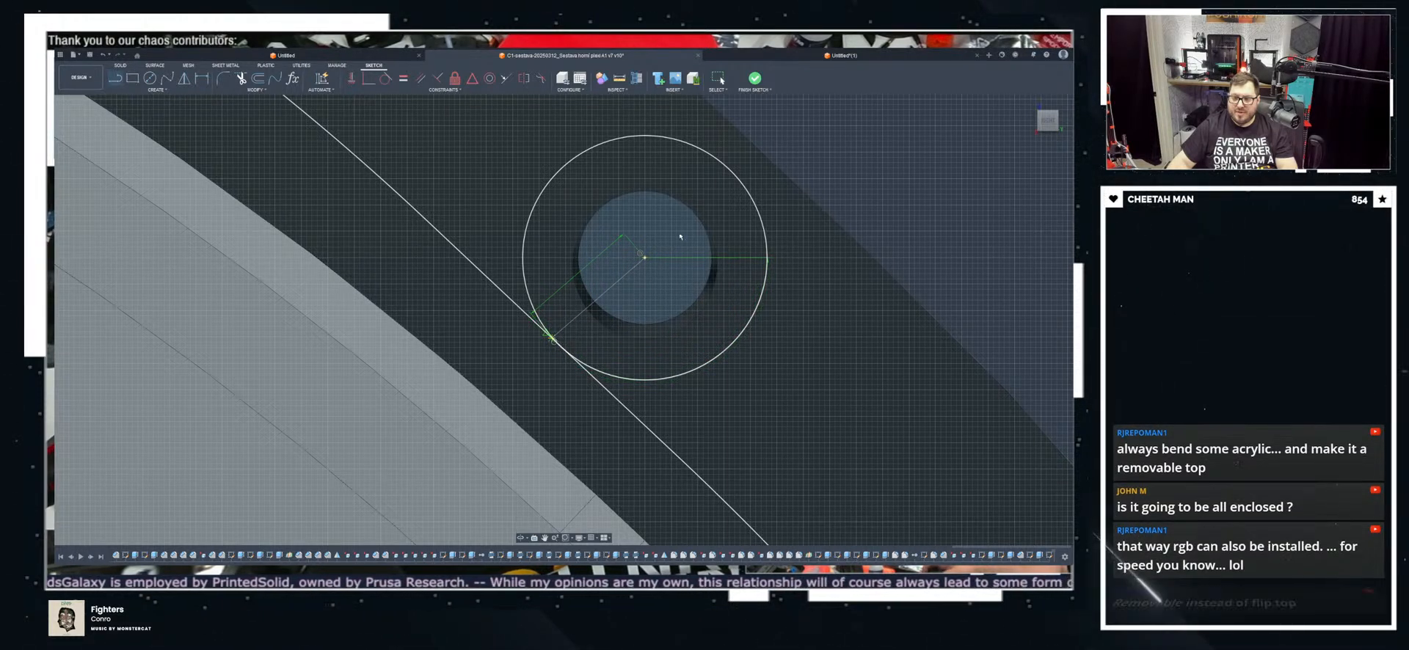
pyautogui.click(645, 260)
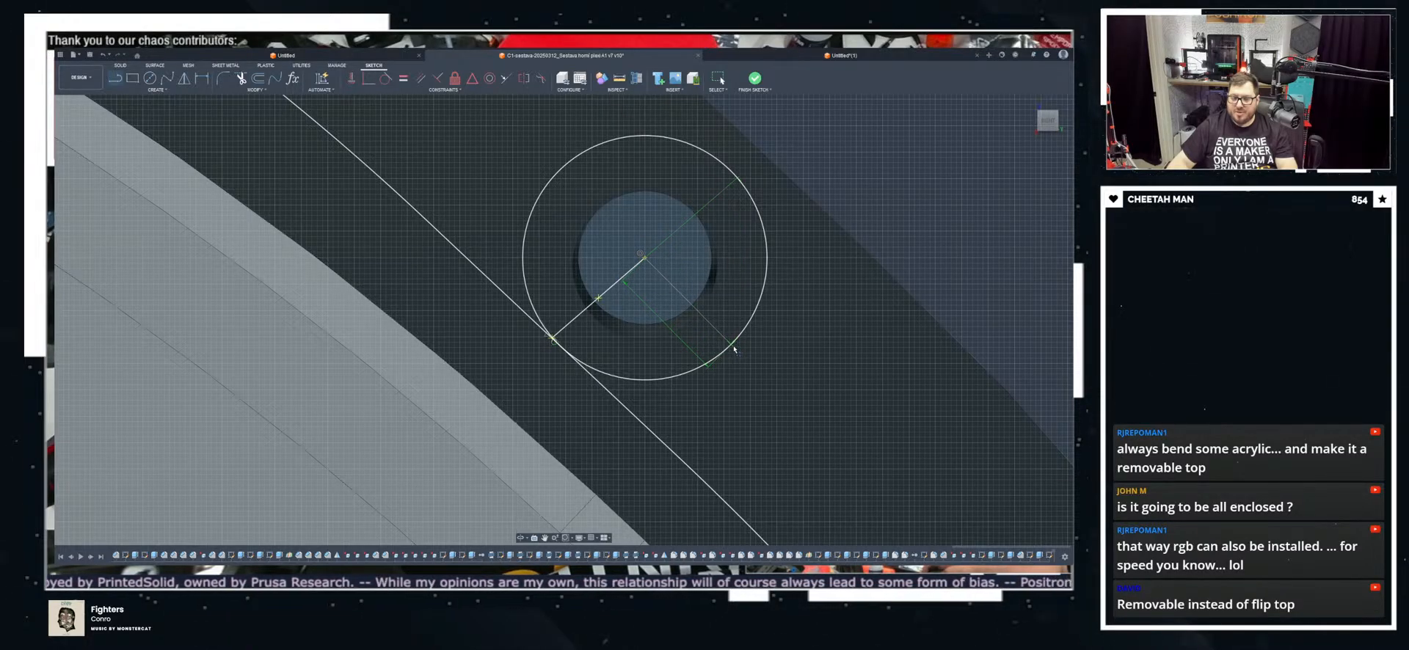
pyautogui.click(733, 341)
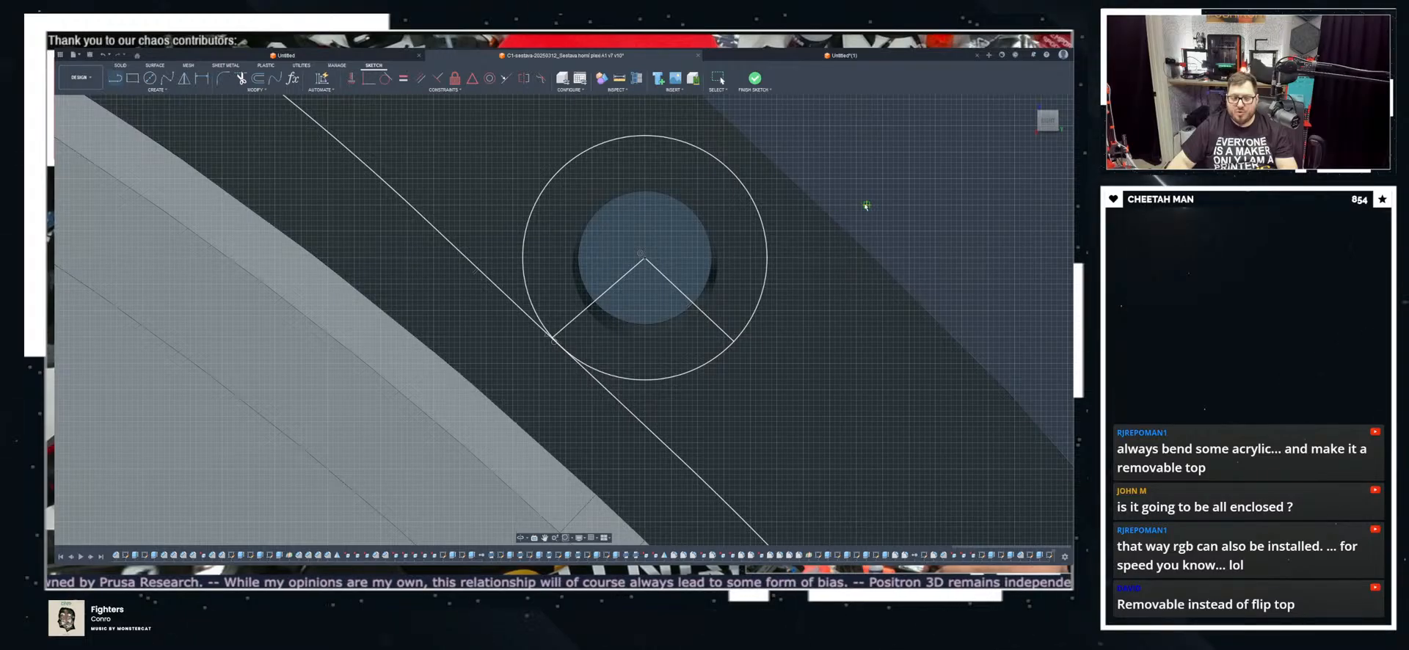
pyautogui.click(733, 342)
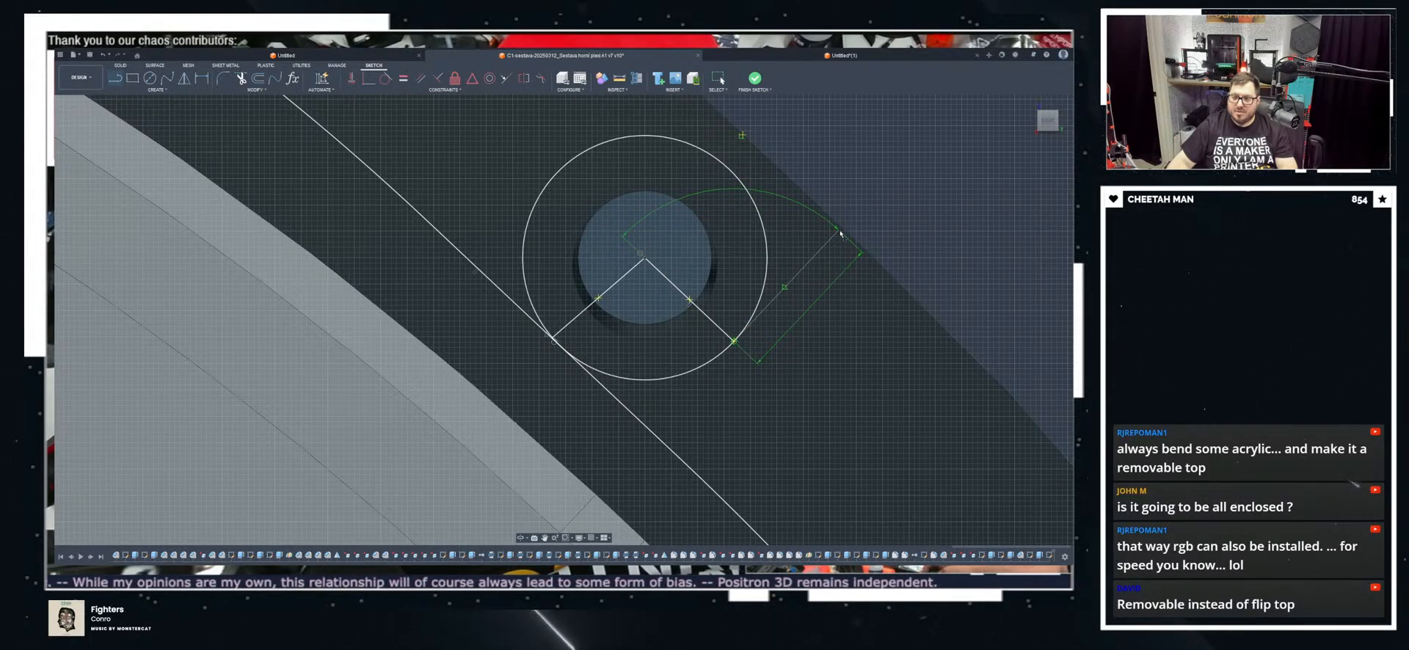
pyautogui.click(841, 229)
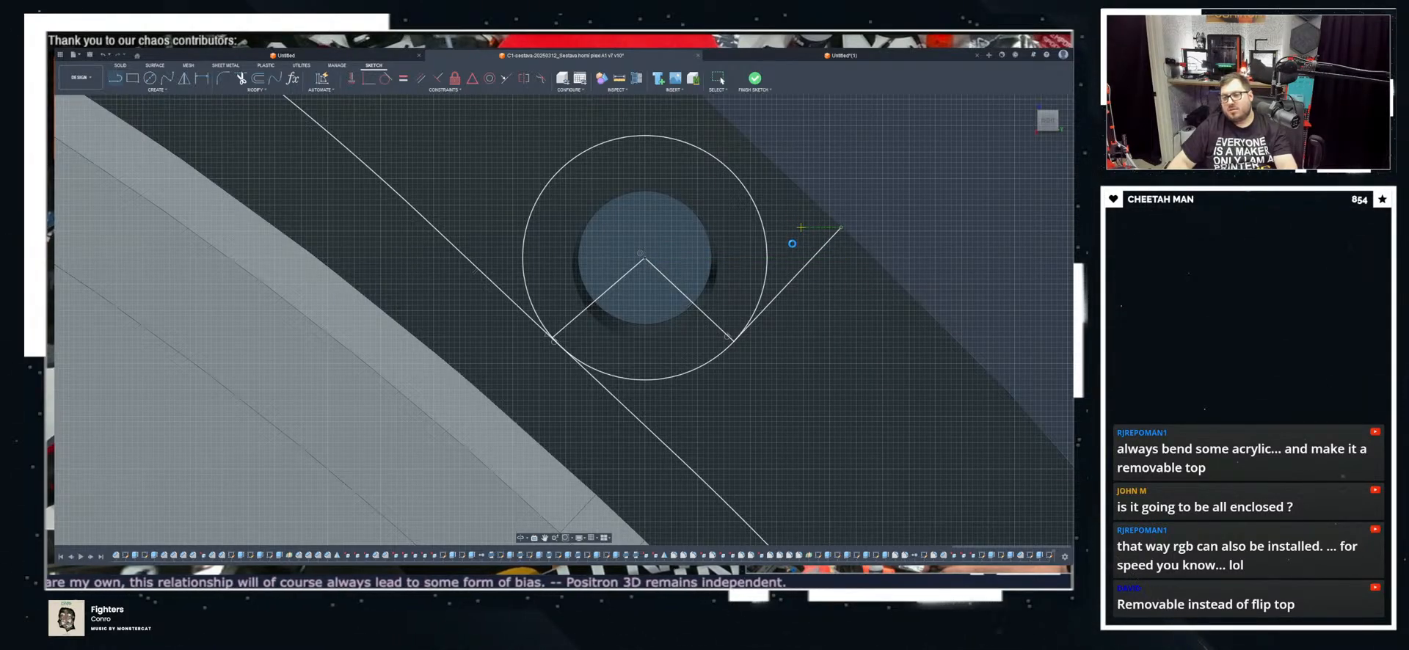
pyautogui.press('Escape')
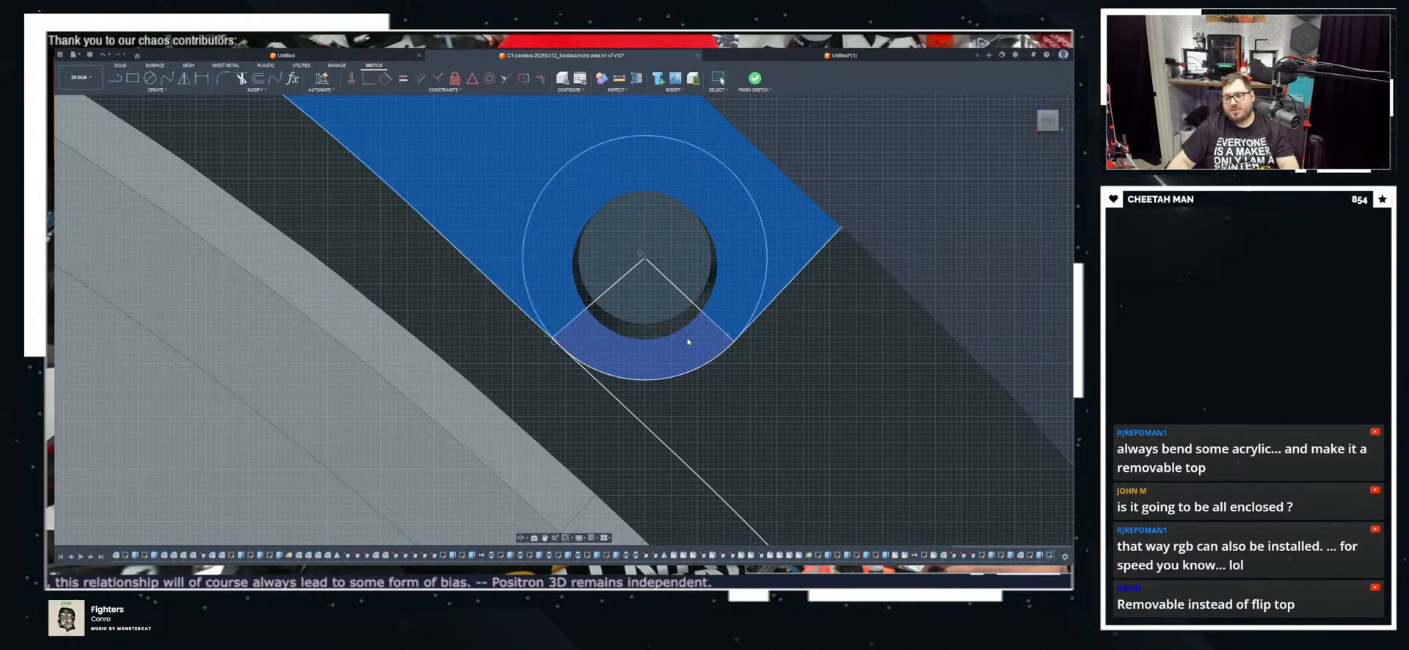
# Step: Select the sketch regions forming the band along the shell's upper edge, including the portions inside both end circles
pyautogui.scroll(-10, 689, 333)
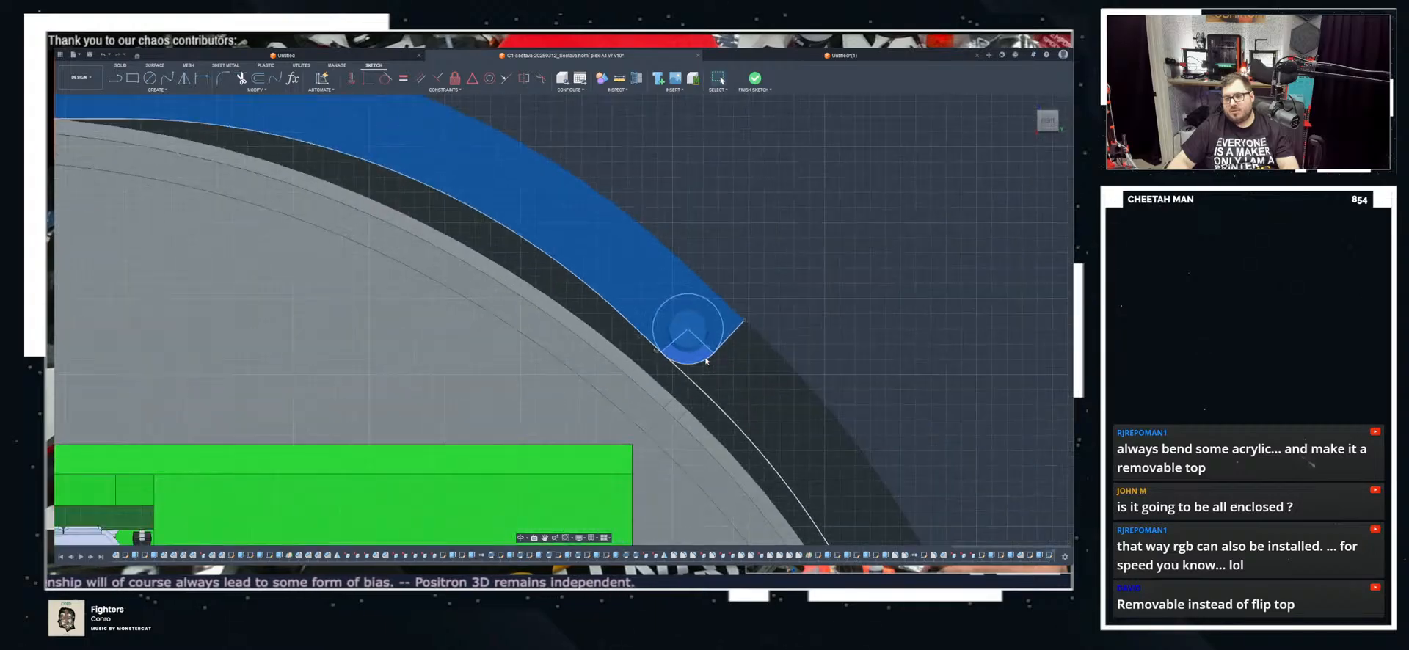
pyautogui.moveTo(251, 406); pyautogui.dragTo(494, 299, button='middle')
pyautogui.scroll(4, 396, 286)
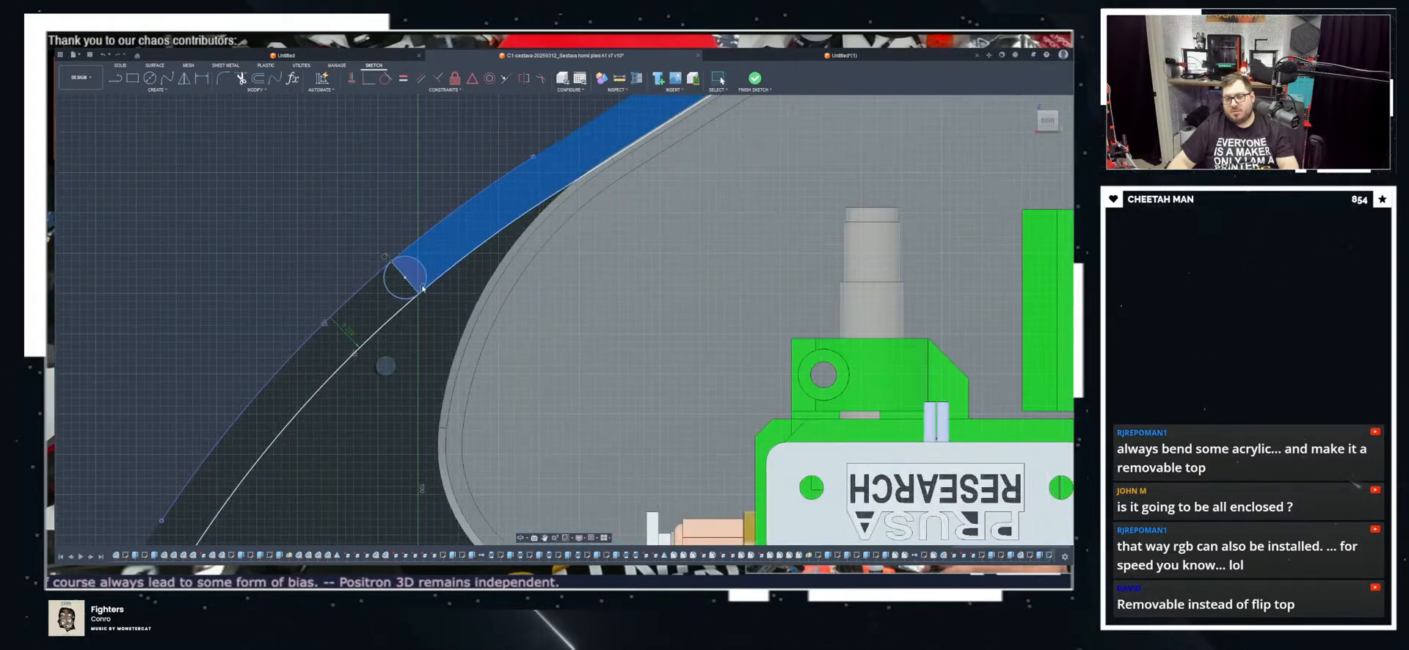
pyautogui.scroll(-8, 402, 295)
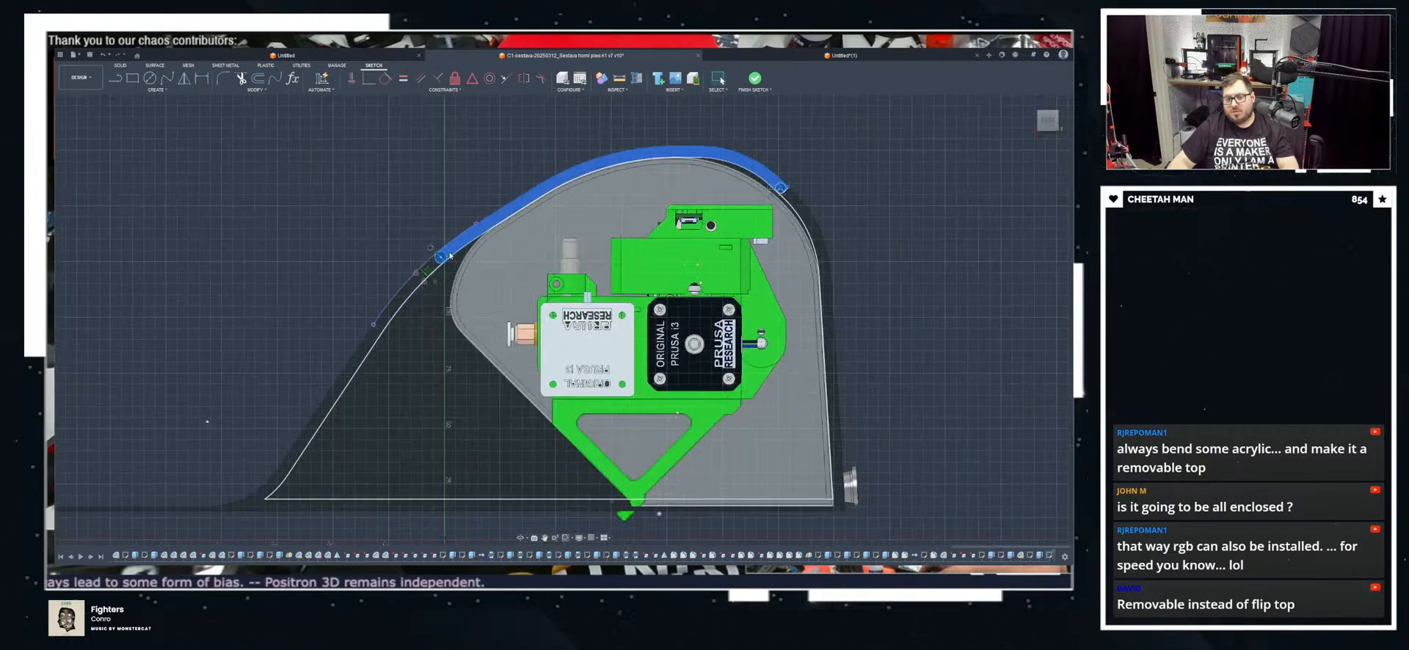
pyautogui.scroll(4, 661, 320)
pyautogui.keyDown('shift'); pyautogui.moveTo(309, 488); pyautogui.dragTo(323, 514, button='middle'); pyautogui.keyUp('shift')
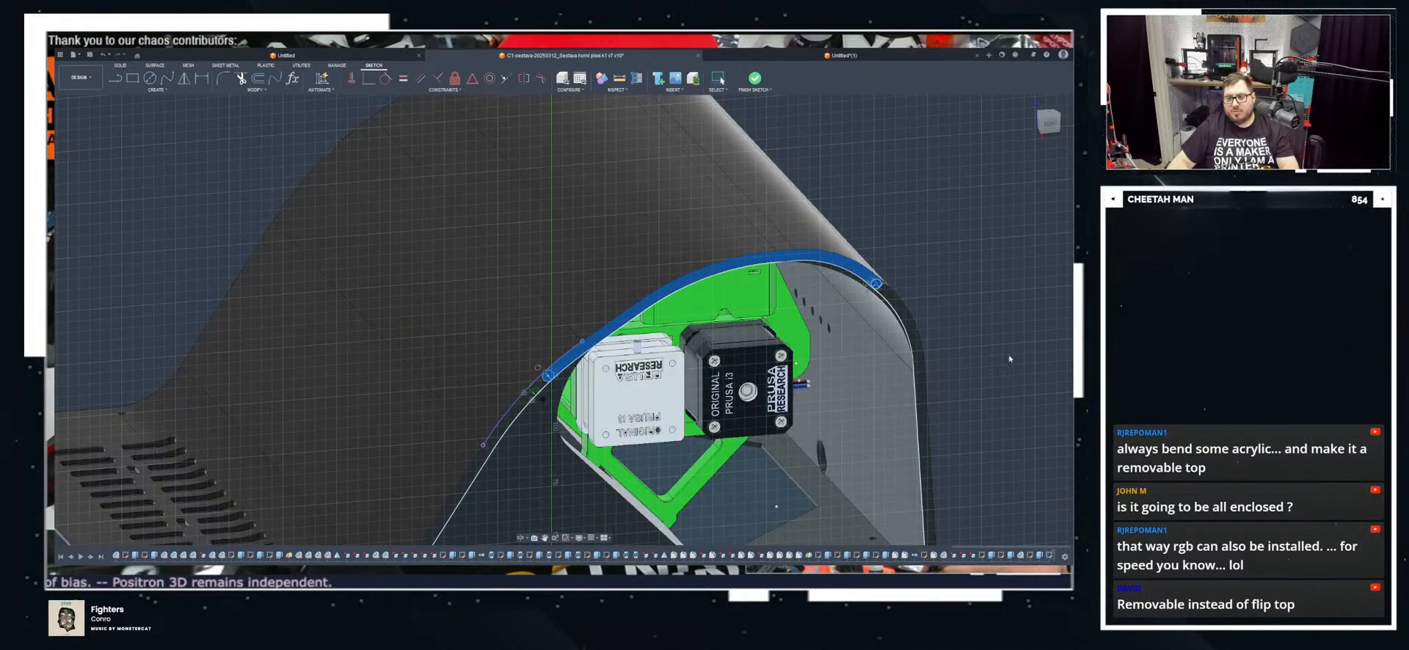
# Step: Extrude-cut the selected band regions through the shell's upper edge along its length to the far side plate
pyautogui.press('e')
pyautogui.scroll(10, 896, 282)
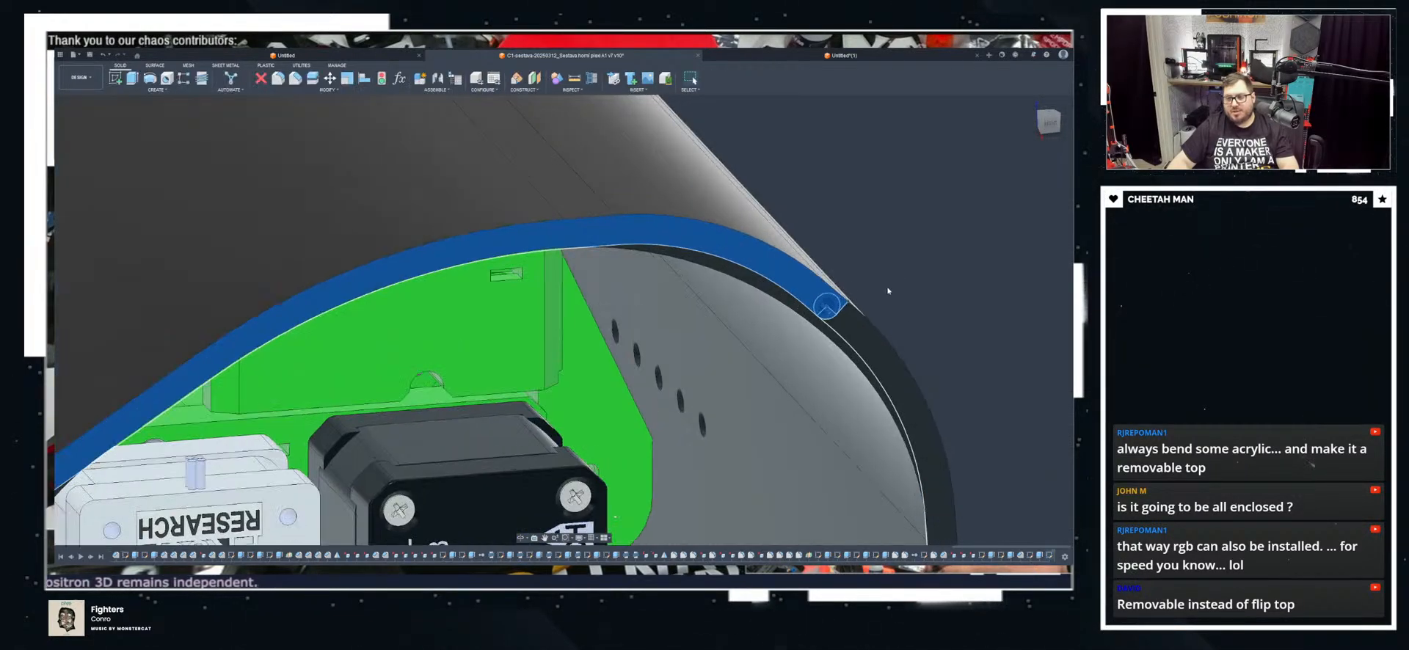
pyautogui.scroll(-10, 807, 326)
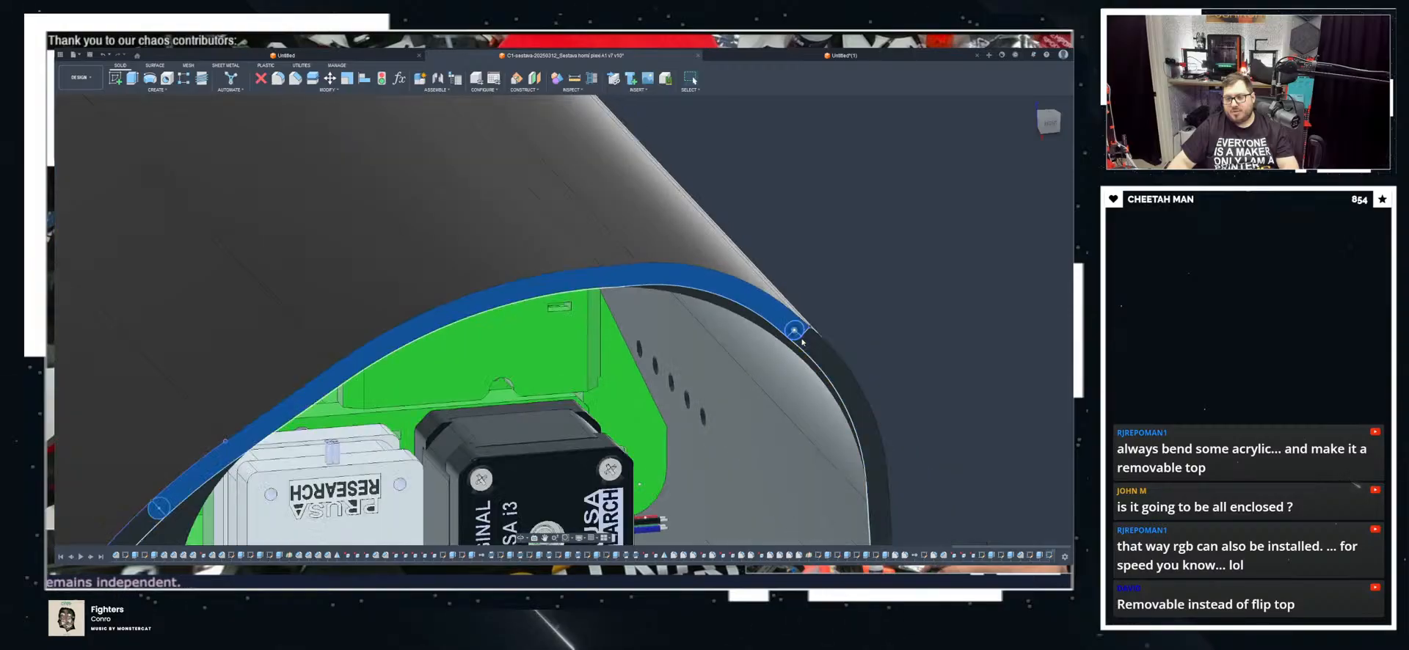
pyautogui.keyDown('shift'); pyautogui.moveTo(801, 329); pyautogui.dragTo(763, 290, button='middle'); pyautogui.keyUp('shift')
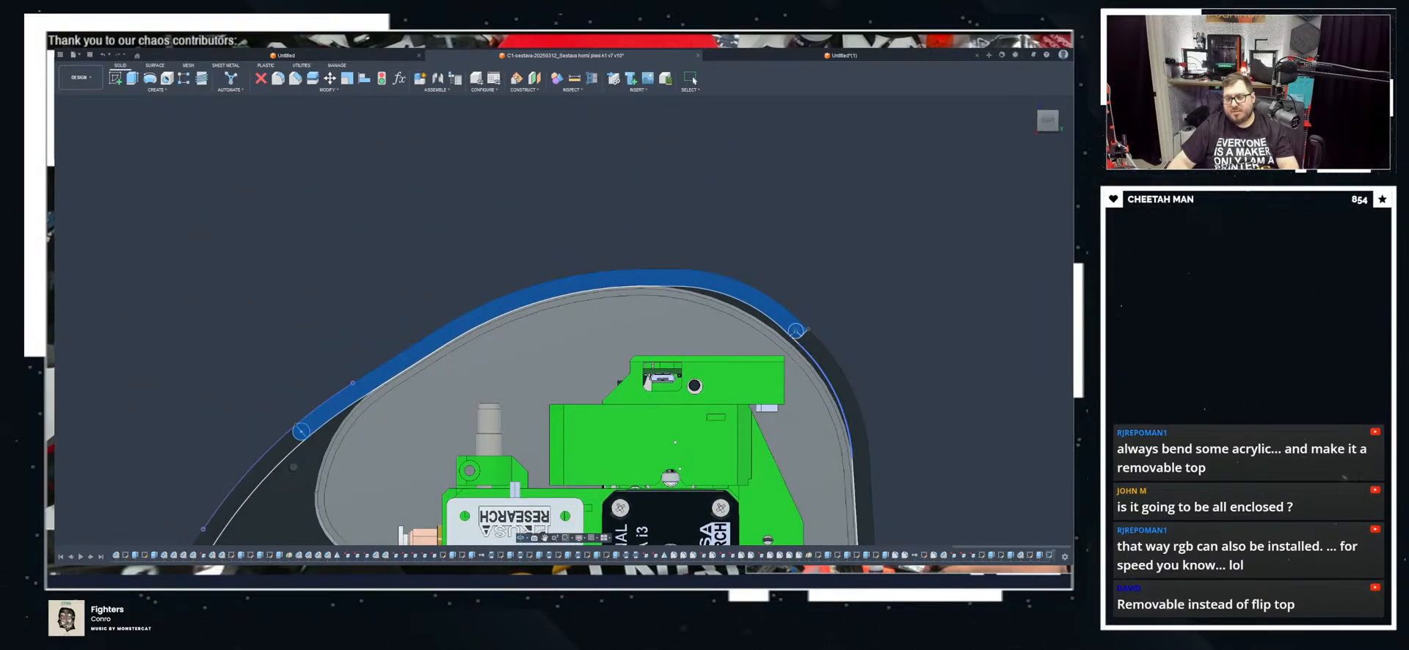
pyautogui.scroll(10, 800, 332)
pyautogui.scroll(-10, 751, 333)
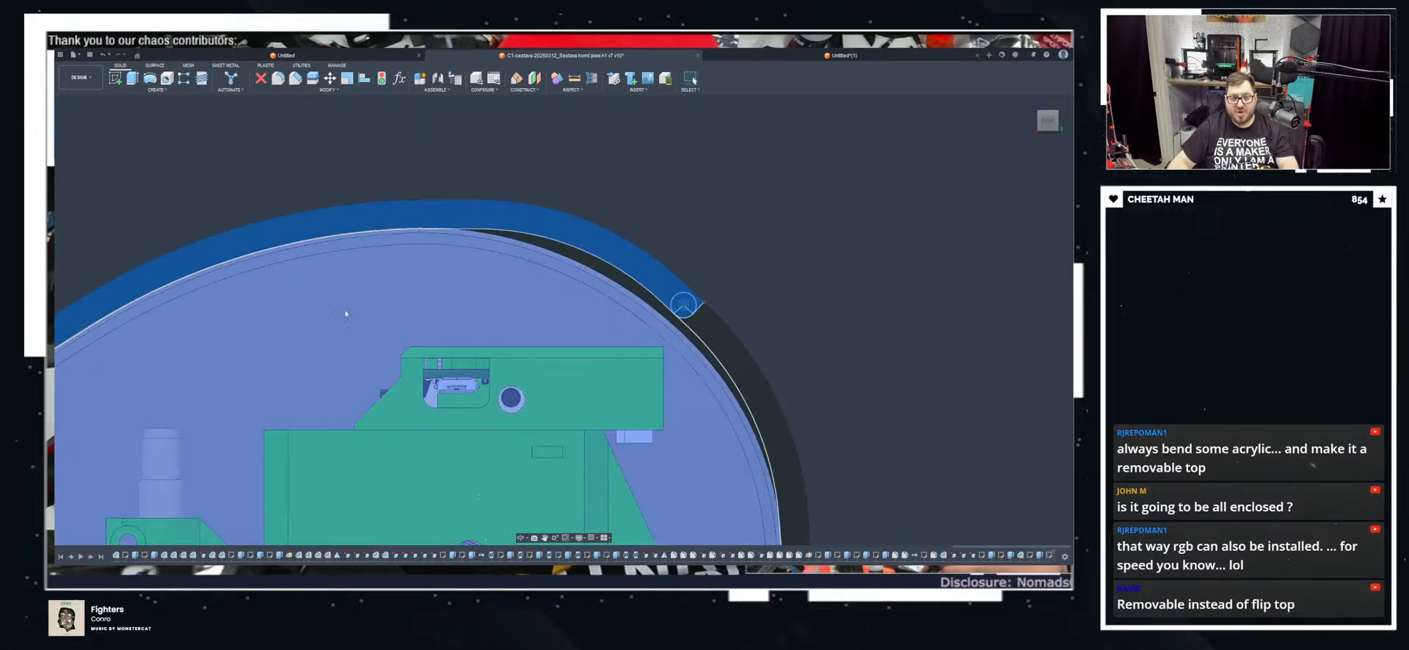
pyautogui.scroll(-5, 349, 299)
pyautogui.keyDown('shift'); pyautogui.moveTo(349, 299); pyautogui.dragTo(293, 362, button='middle'); pyautogui.keyUp('shift')
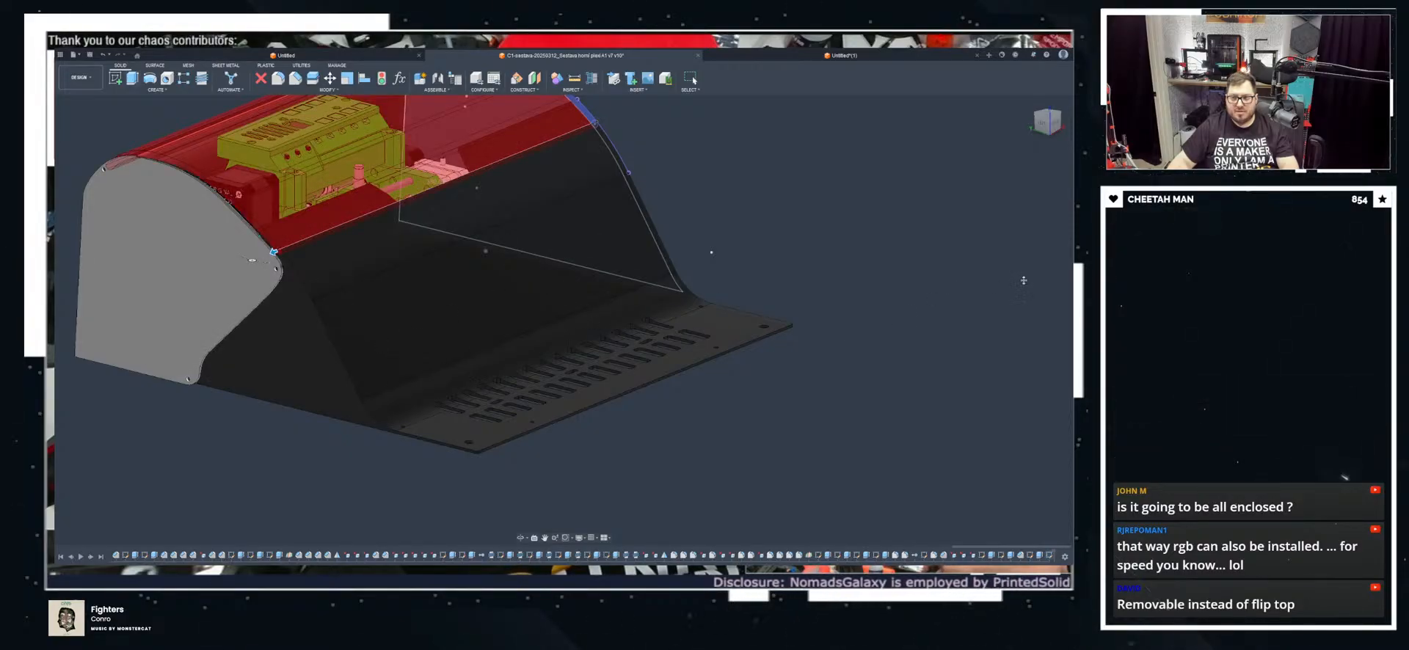
pyautogui.press('Return')
# Step: Delete the narrow strip face at the tip of the thin lip left by the cut above the extruder
pyautogui.moveTo(679, 169); pyautogui.dragTo(790, 347, button='middle')
pyautogui.scroll(6, 792, 248)
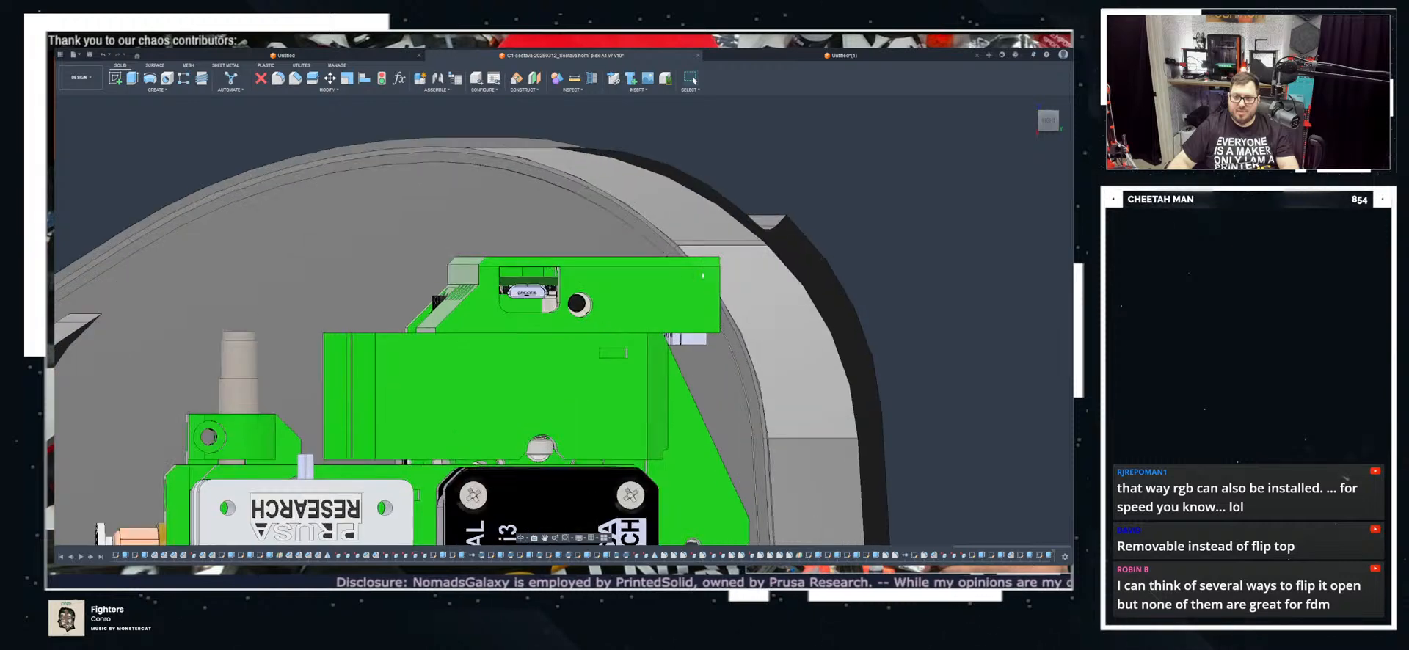
pyautogui.keyDown('shift'); pyautogui.moveTo(617, 314); pyautogui.dragTo(636, 266, button='middle'); pyautogui.keyUp('shift')
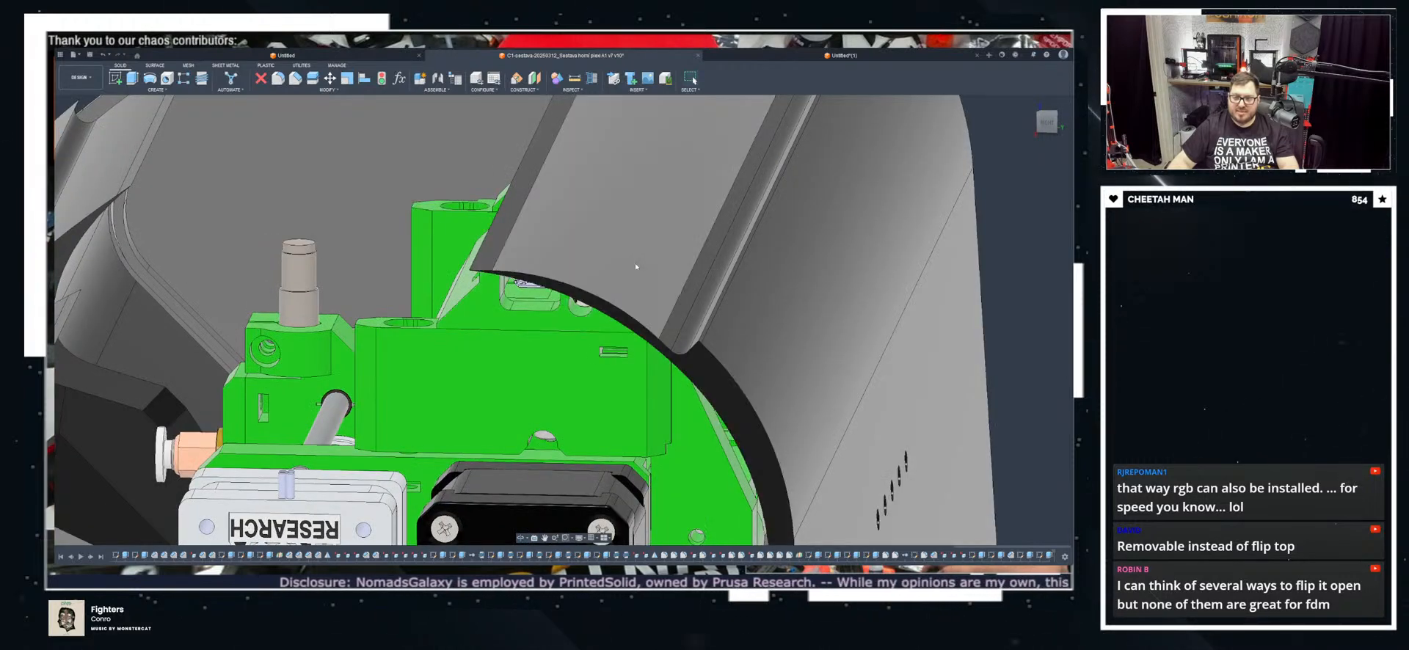
pyautogui.click(532, 258)
pyautogui.press('Delete')
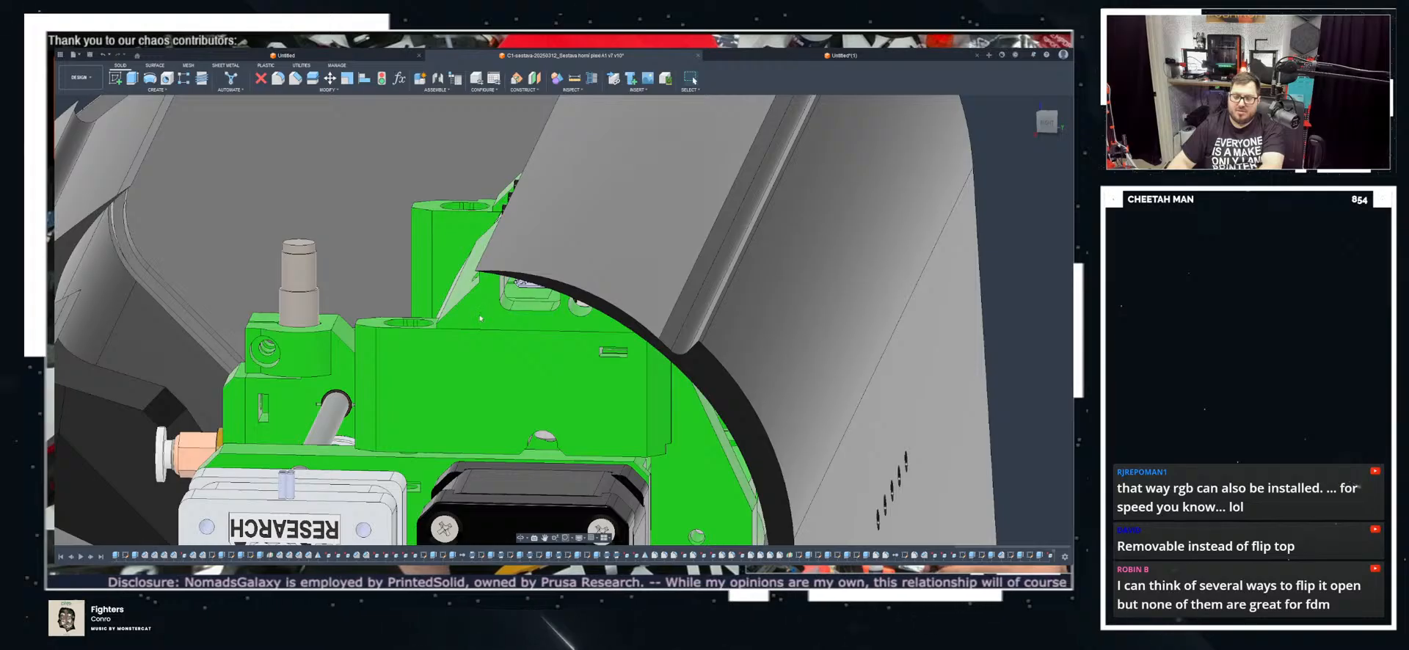
# Step: Try to fillet the thin tip edge of the remaining lip above the extruder
pyautogui.scroll(-3, 594, 288)
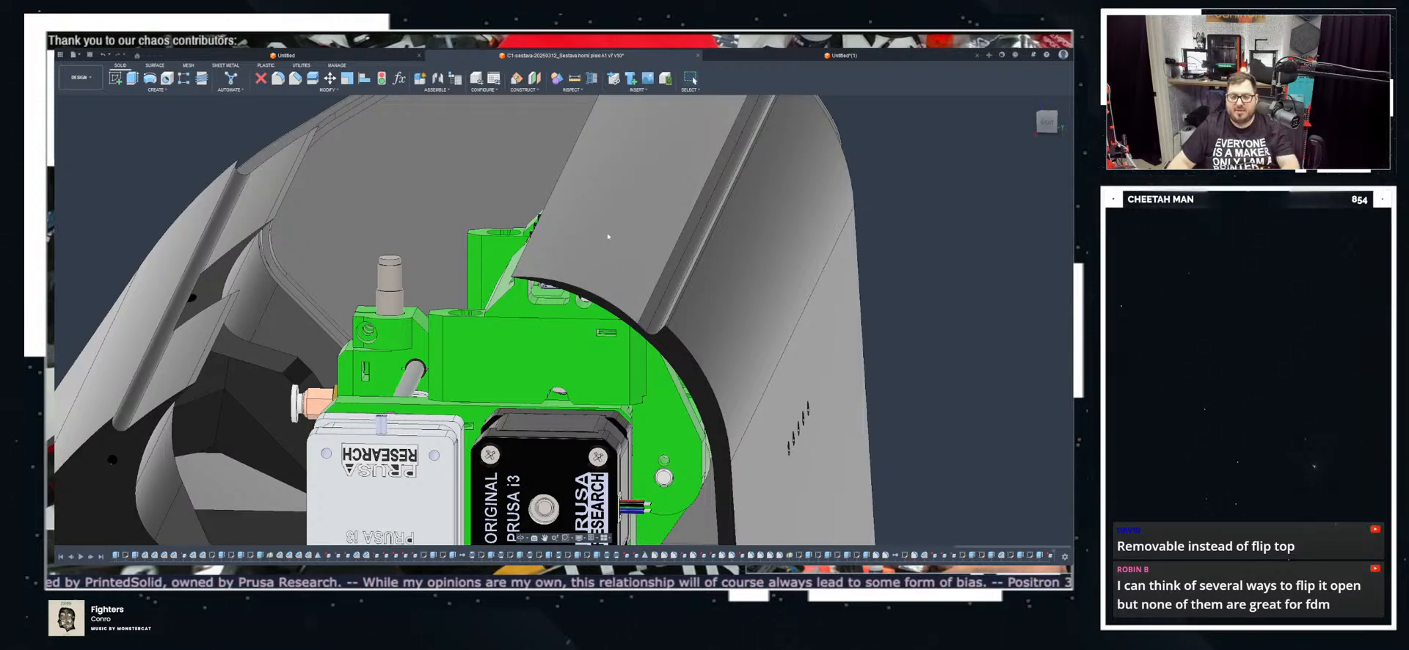
pyautogui.keyDown('shift'); pyautogui.moveTo(561, 248); pyautogui.dragTo(511, 234, button='middle'); pyautogui.keyUp('shift')
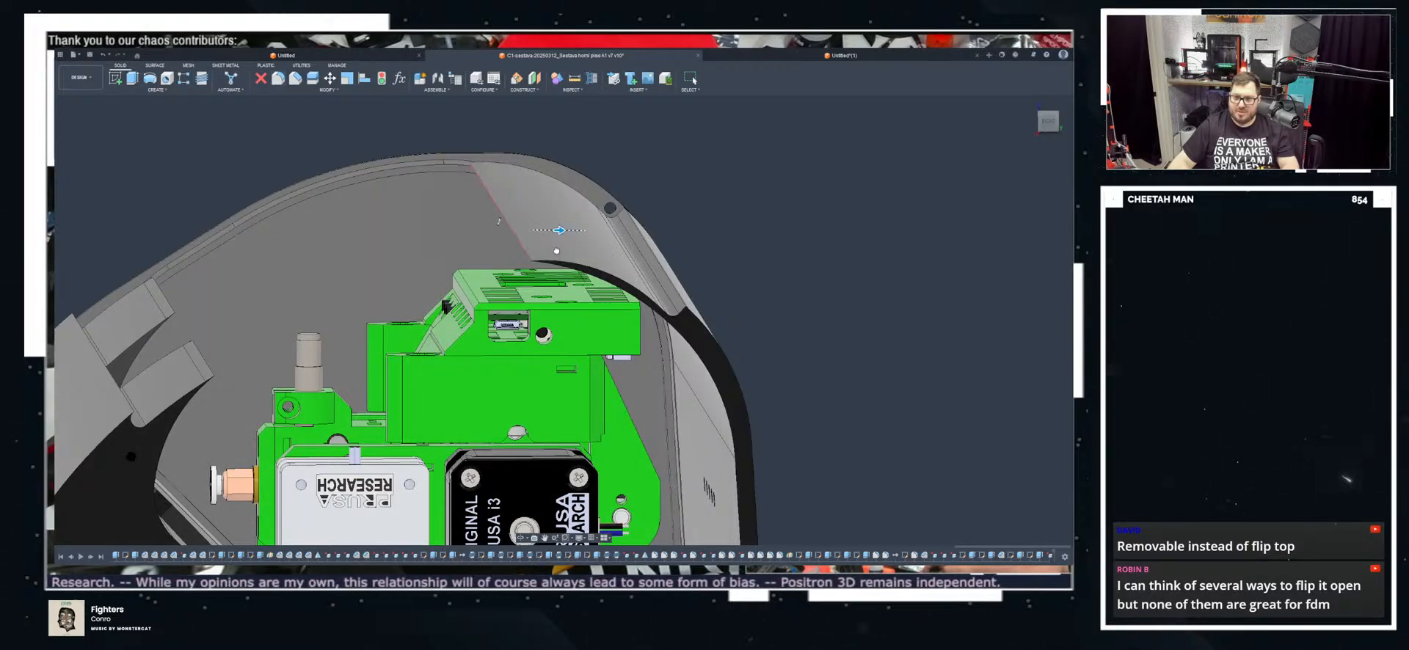
pyautogui.keyDown('shift'); pyautogui.moveTo(577, 231); pyautogui.dragTo(497, 264, button='middle'); pyautogui.keyUp('shift')
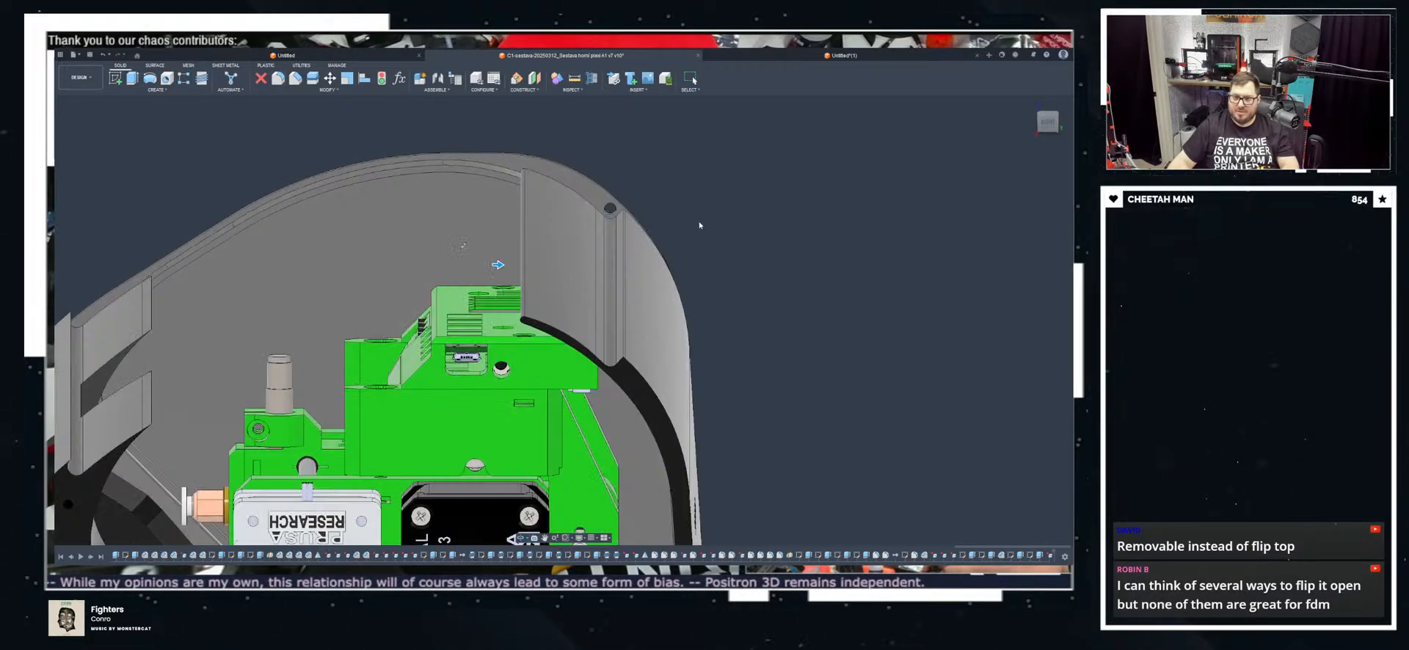
# Step: Sketch a short line across the thin lip beside the mounting hole, on the shell's end face
pyautogui.scroll(4, 601, 305)
pyautogui.click(590, 426)
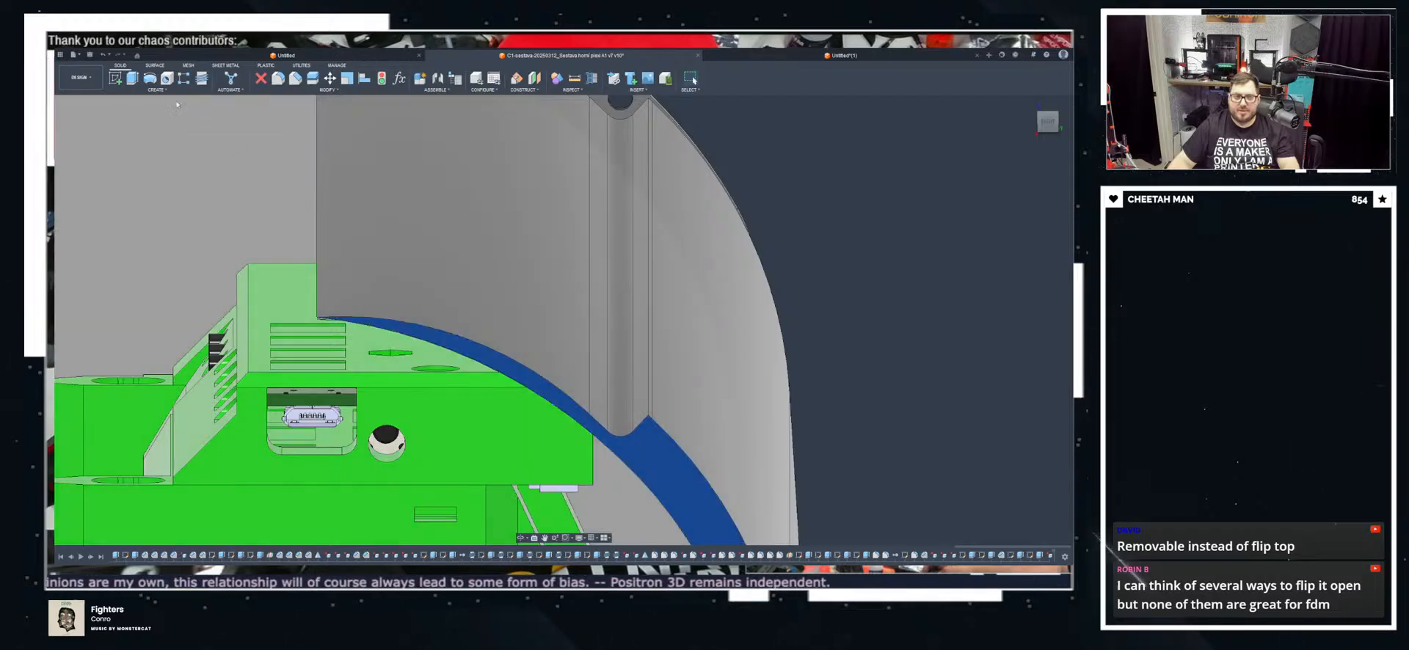
pyautogui.click(411, 343)
pyautogui.scroll(10, 653, 218)
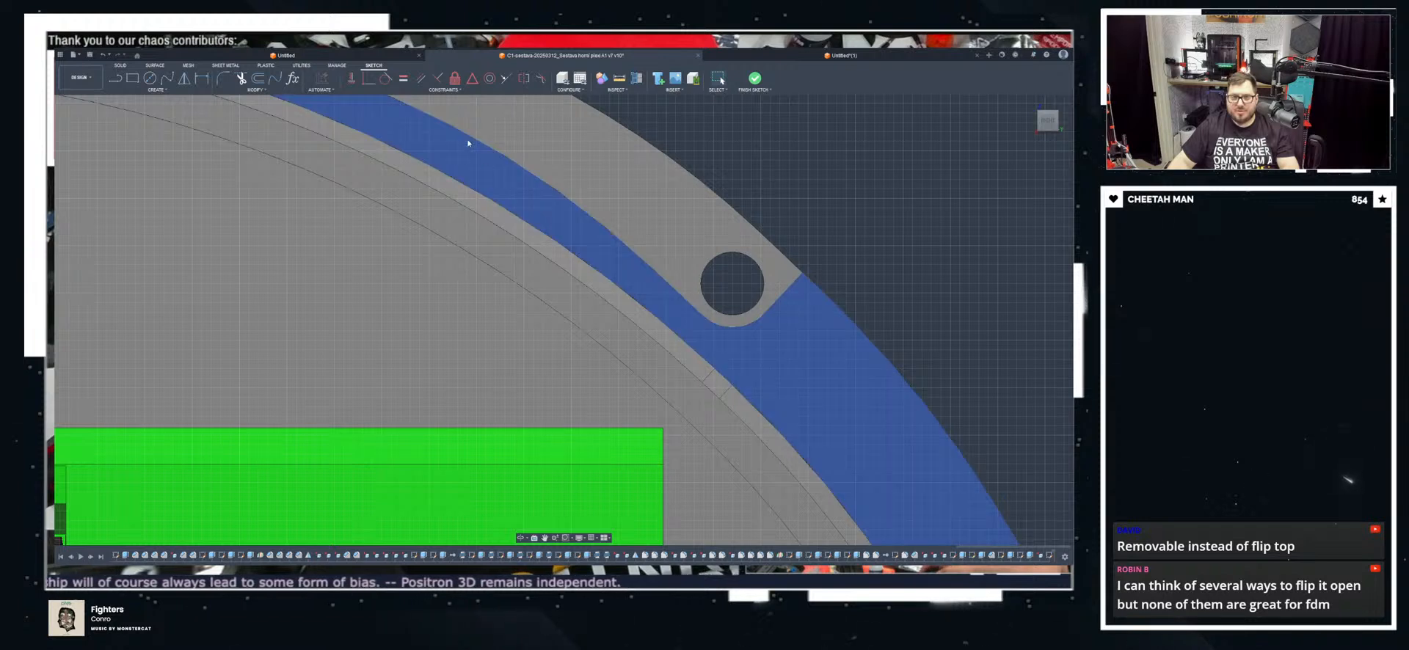
pyautogui.click(648, 310)
pyautogui.click(754, 79)
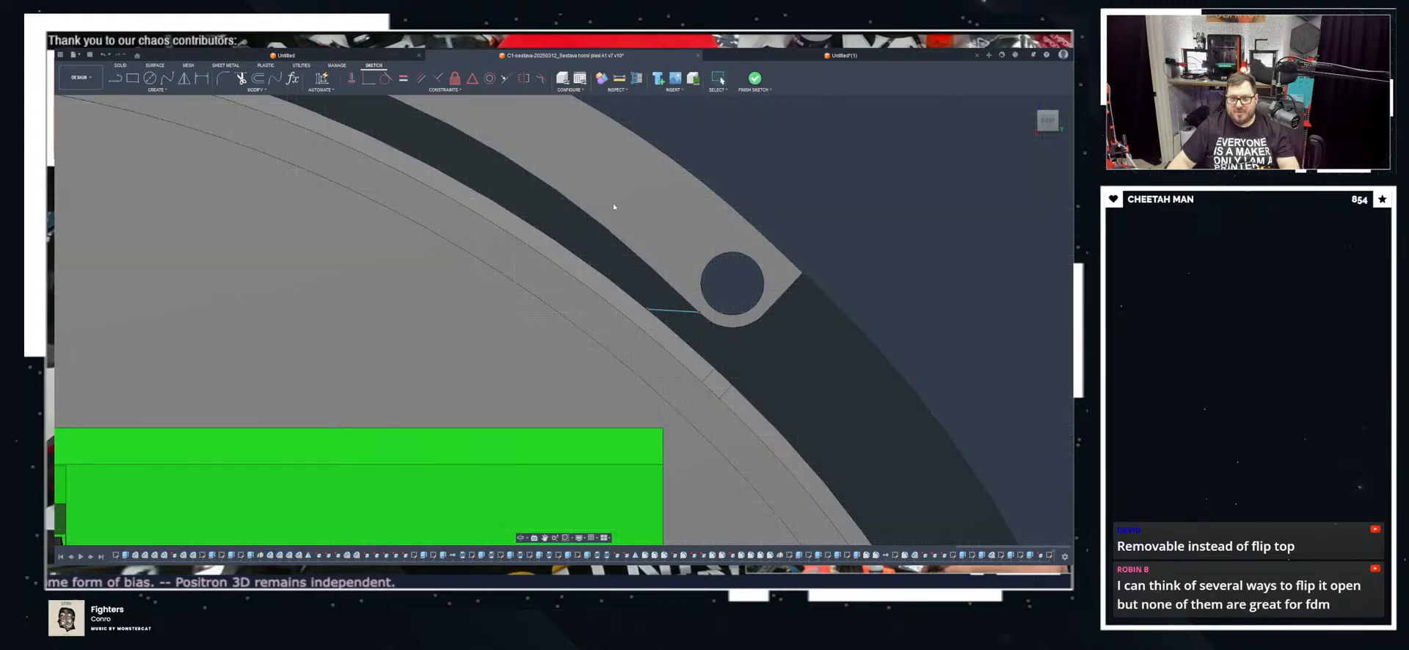
# Step: Extrude-cut the thin lip beyond the sketched line along the shell's length to the far side plate
pyautogui.press('e')
pyautogui.scroll(-6, 632, 211)
pyautogui.keyDown('shift'); pyautogui.moveTo(632, 211); pyautogui.dragTo(227, 237, button='middle'); pyautogui.keyUp('shift')
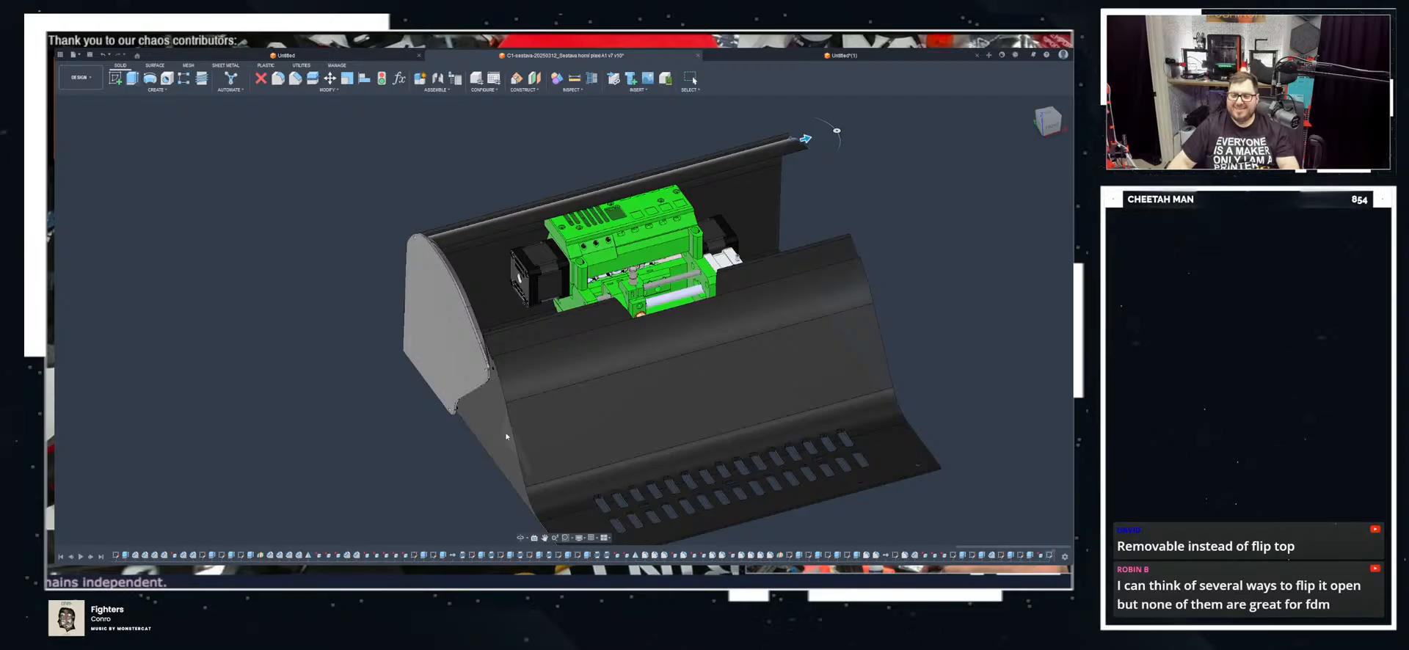
pyautogui.moveTo(508, 435); pyautogui.dragTo(494, 443)
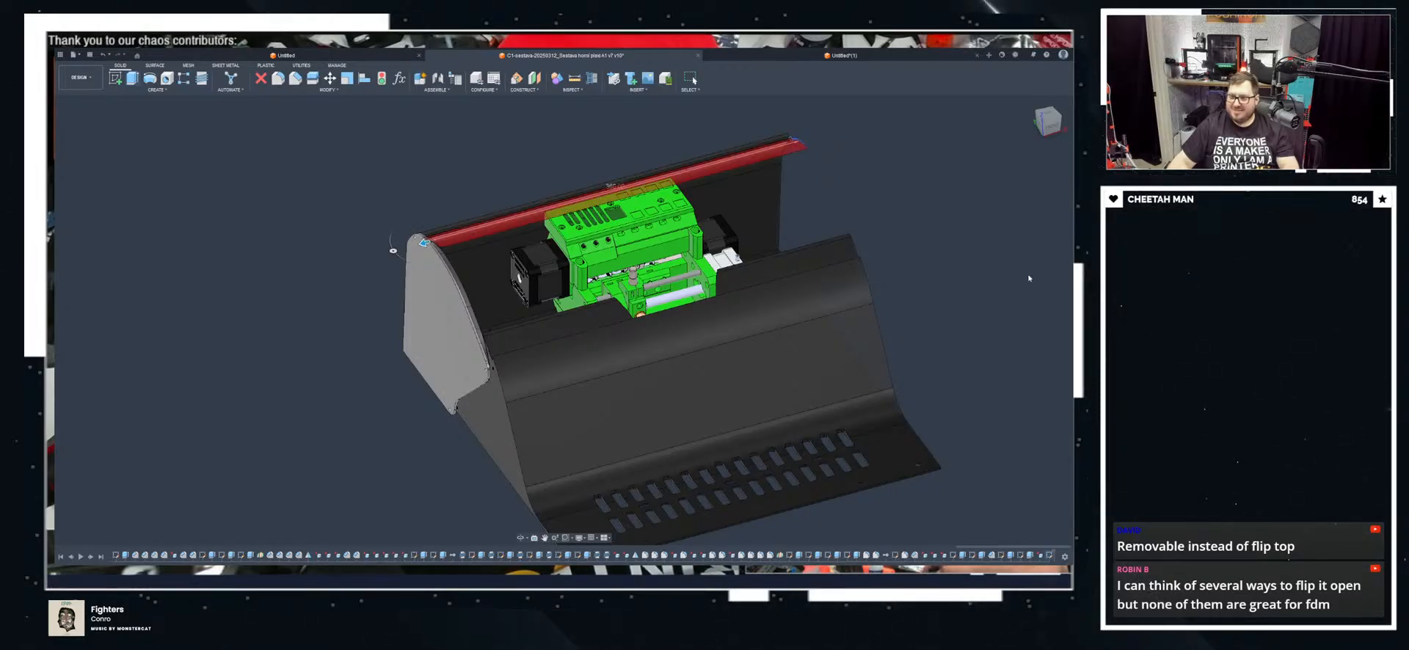
pyautogui.press('Return')
# Step: Fillet the edge of the trimmed lip beside the rounded groove above the extruder
pyautogui.scroll(3, 469, 233)
pyautogui.keyDown('shift'); pyautogui.moveTo(500, 245); pyautogui.dragTo(465, 264, button='middle'); pyautogui.keyUp('shift')
pyautogui.scroll(6, 465, 264)
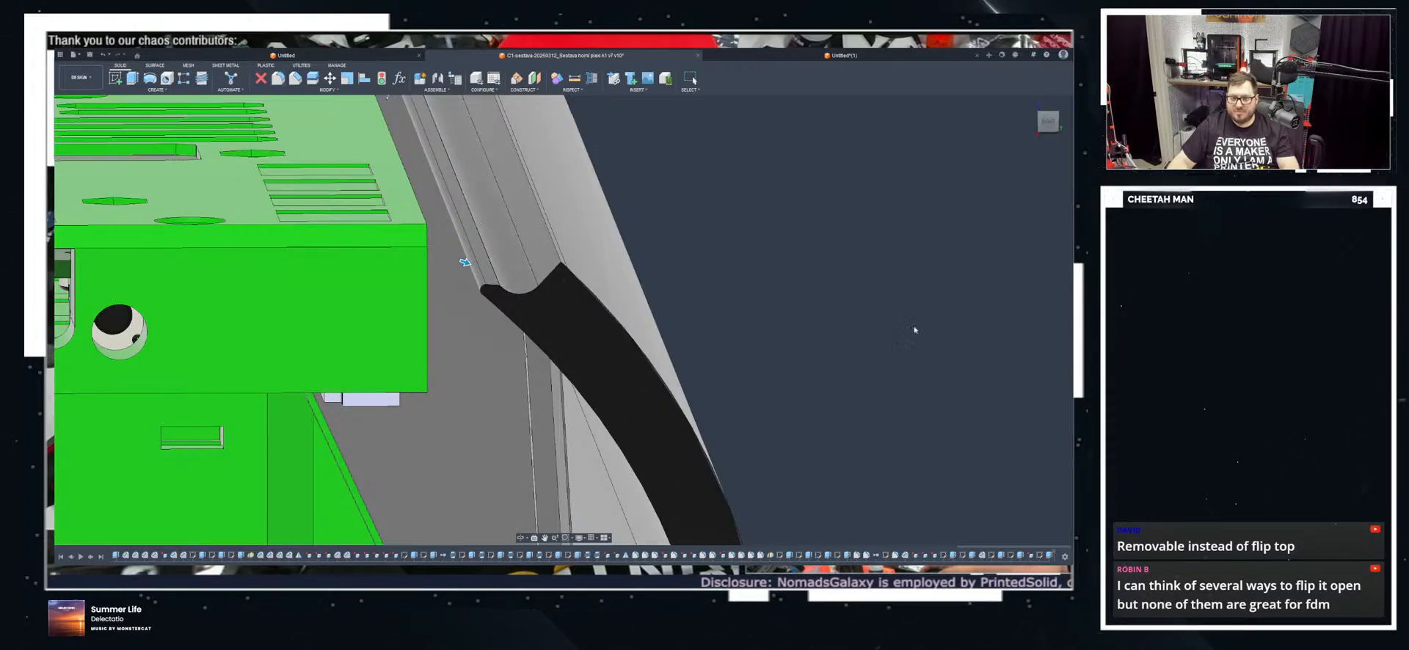
pyautogui.scroll(-6, 549, 233)
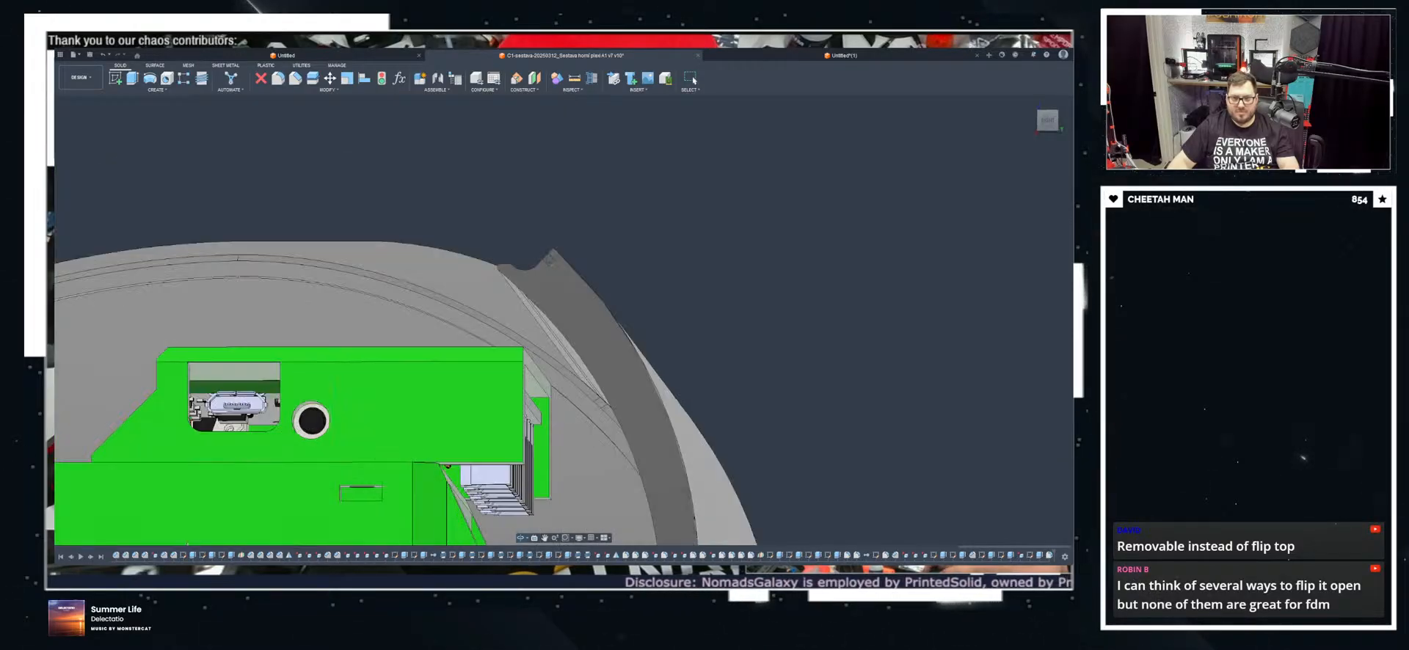
# Step: Fillet the sharp corner between the rounded groove and the shell's outer surface near the mounting hole
pyautogui.scroll(3, 550, 232)
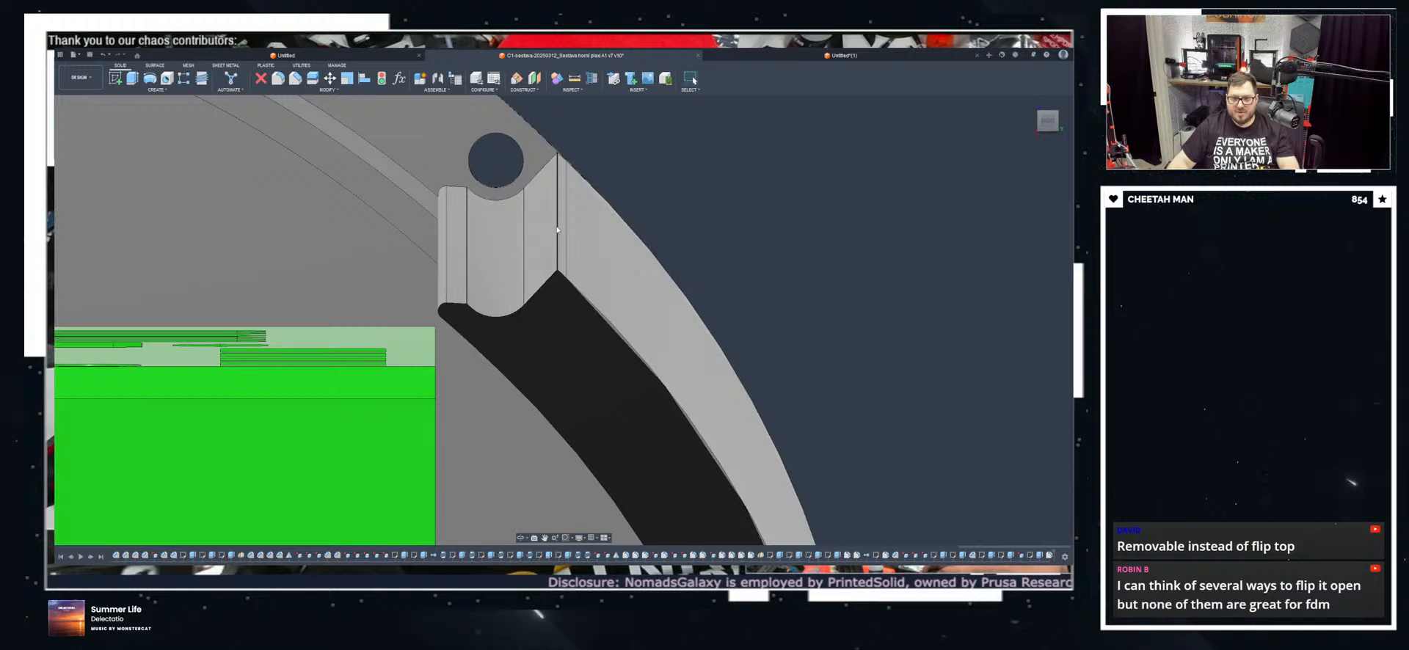
pyautogui.click(277, 78)
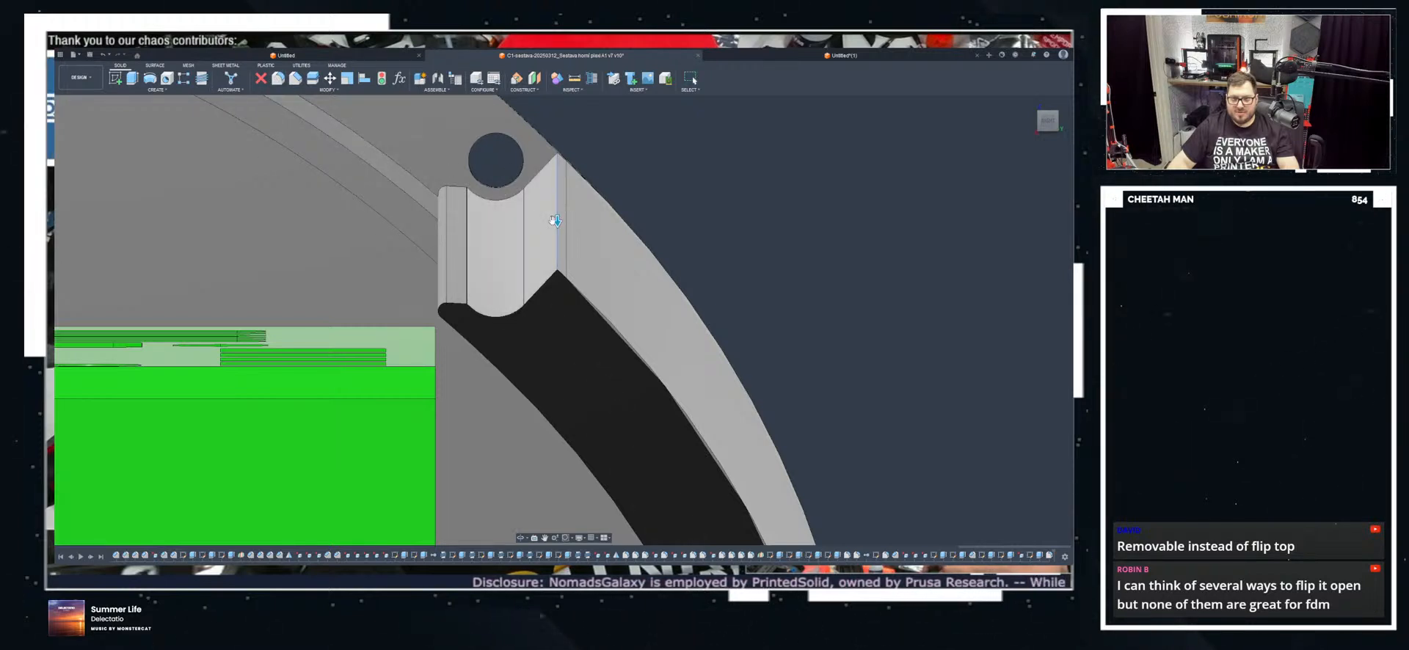
pyautogui.moveTo(557, 224); pyautogui.dragTo(557, 233)
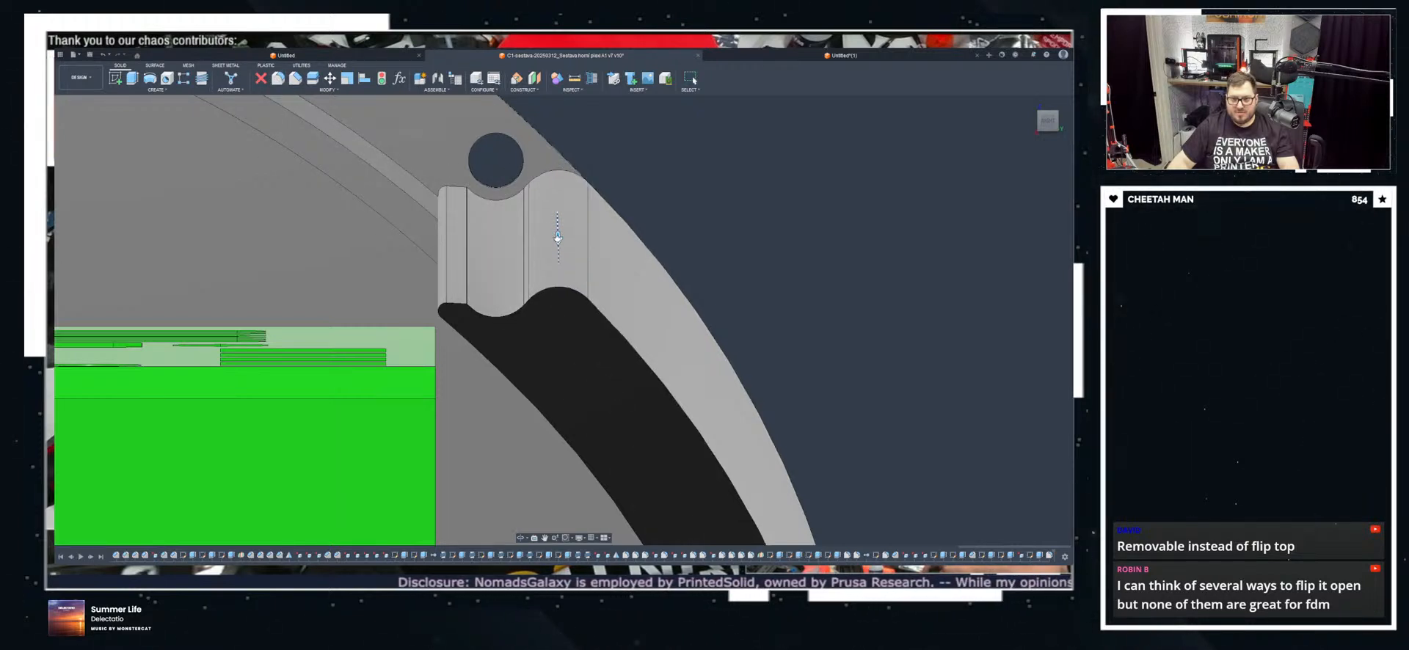
# Step: Fillet the thin tip edges of the two lips on the opposite side of the shell's opening
pyautogui.scroll(-1, 676, 213)
pyautogui.keyDown('shift'); pyautogui.moveTo(676, 213); pyautogui.dragTo(597, 312, button='middle'); pyautogui.keyUp('shift')
pyautogui.scroll(-4, 676, 217)
pyautogui.scroll(4, 518, 303)
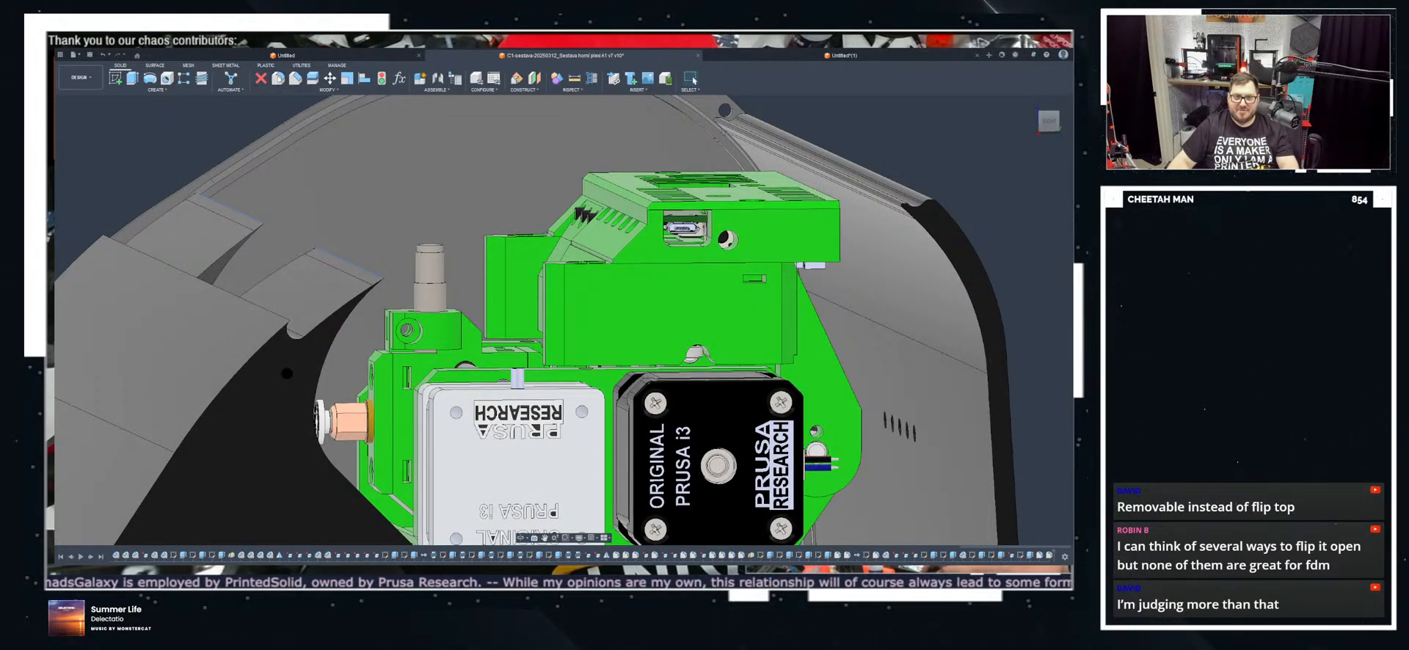
pyautogui.moveTo(258, 215); pyautogui.dragTo(242, 229)
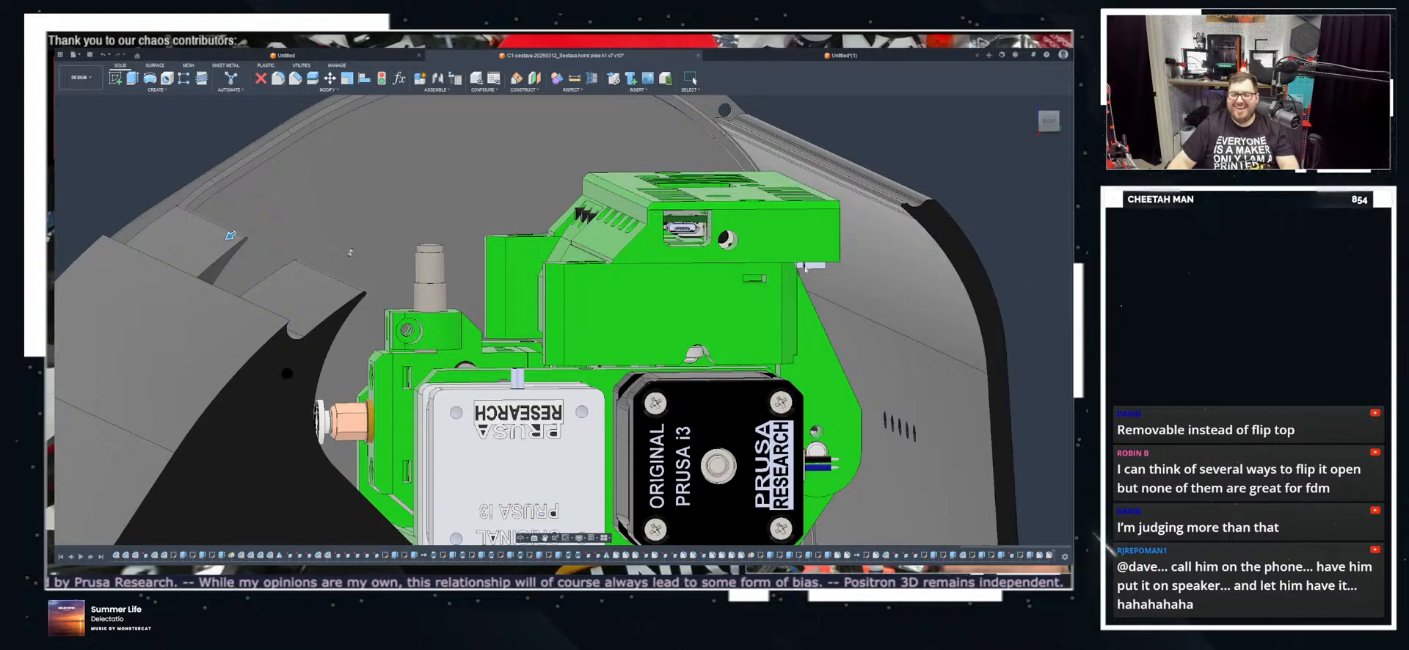
# Step: Examine the opened shell and compare the band sketch's rounded end with the groove on the vented side of the opening
pyautogui.scroll(-10, 831, 308)
pyautogui.keyDown('shift'); pyautogui.moveTo(837, 337); pyautogui.dragTo(914, 367, button='middle'); pyautogui.keyUp('shift')
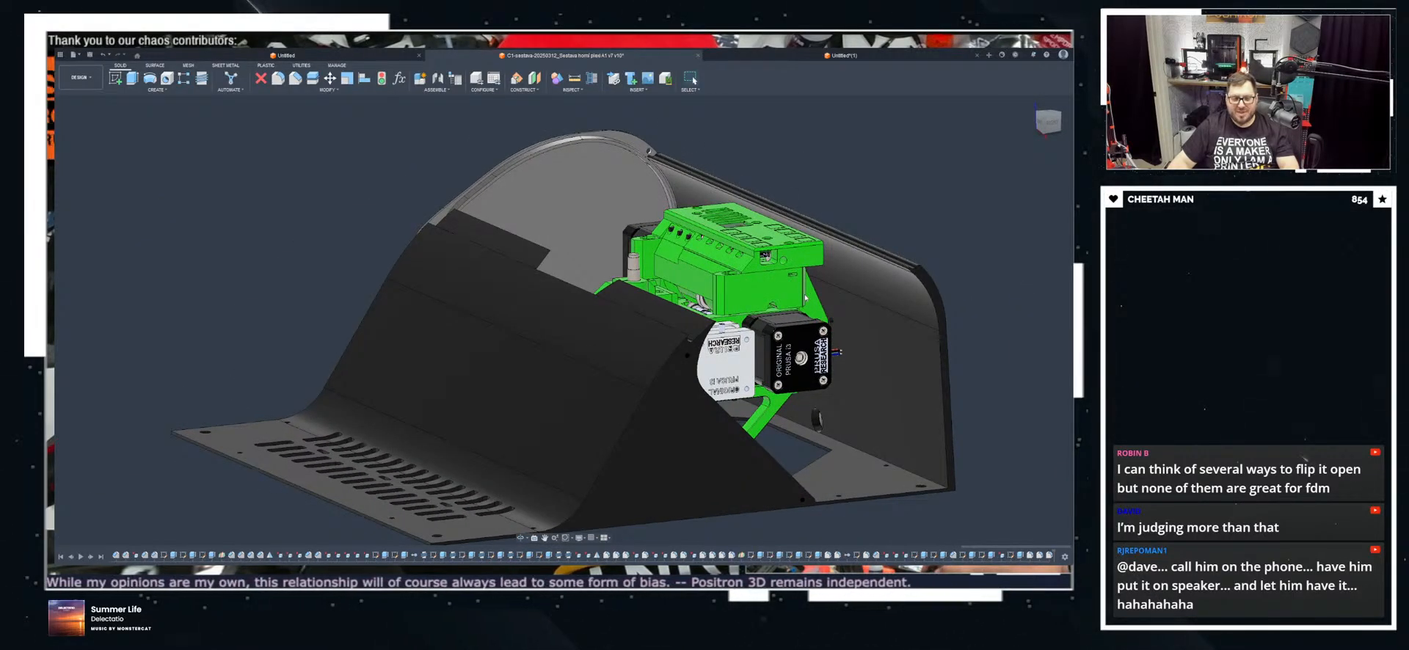
pyautogui.scroll(4, 984, 280)
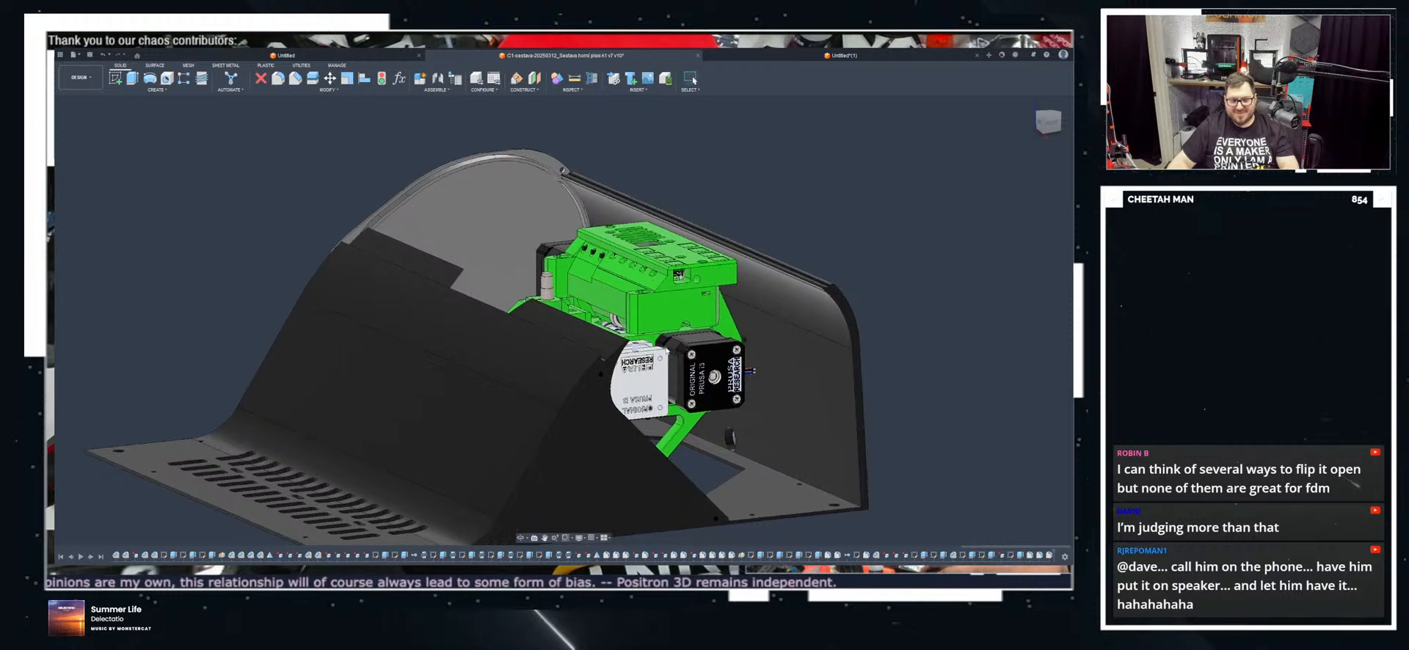
pyautogui.keyDown('shift'); pyautogui.moveTo(665, 351); pyautogui.dragTo(658, 320, button='middle'); pyautogui.keyUp('shift')
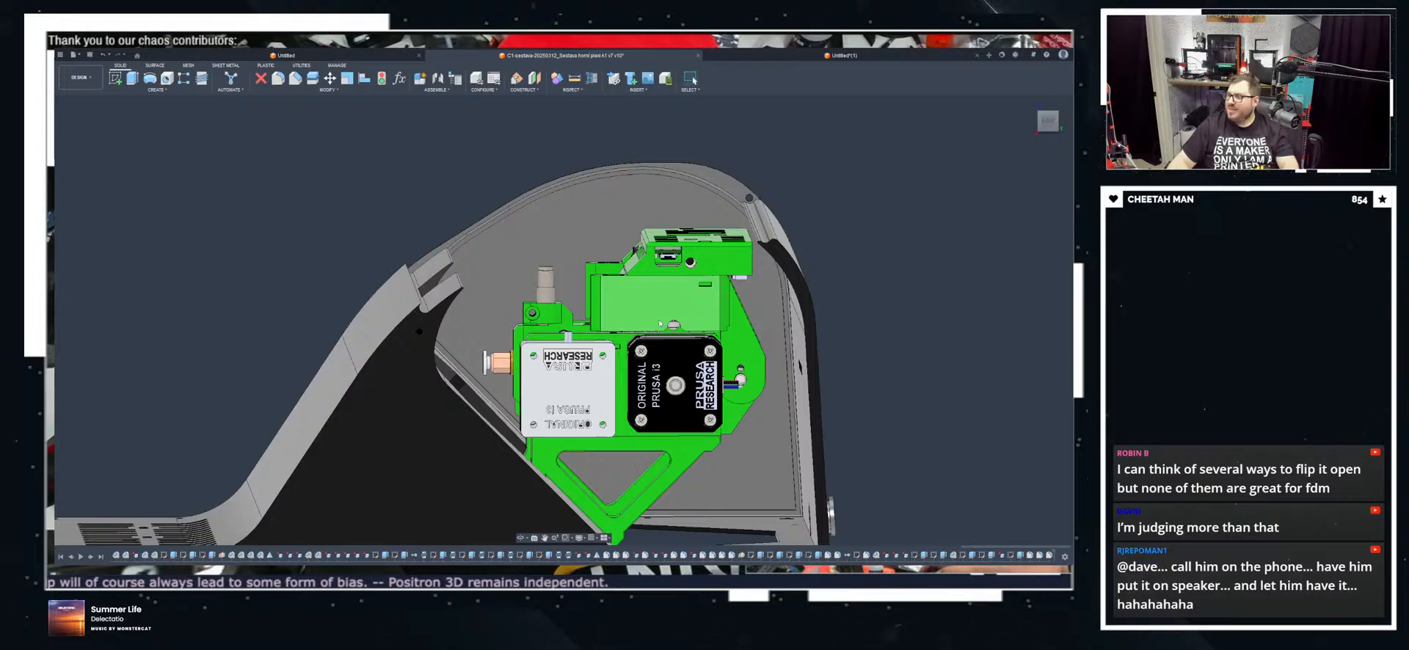
pyautogui.keyDown('shift'); pyautogui.moveTo(323, 449); pyautogui.dragTo(99, 349, button='middle'); pyautogui.keyUp('shift')
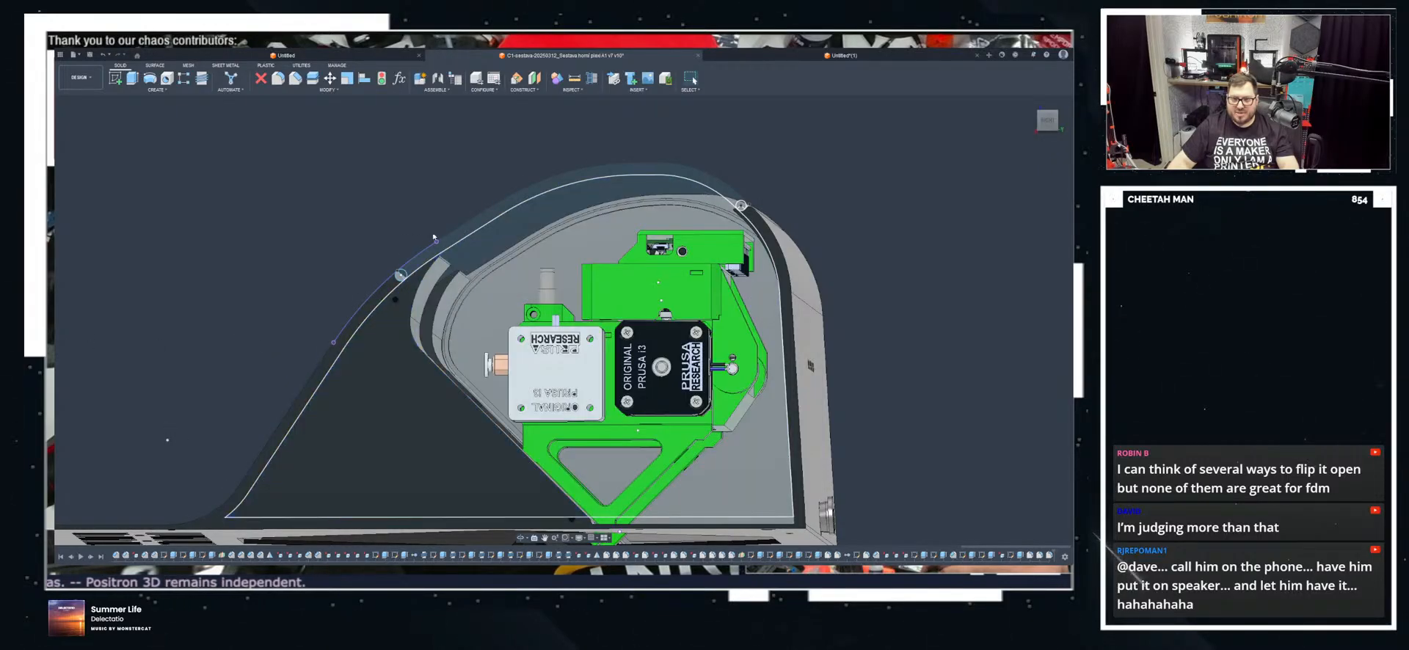
pyautogui.scroll(5, 438, 252)
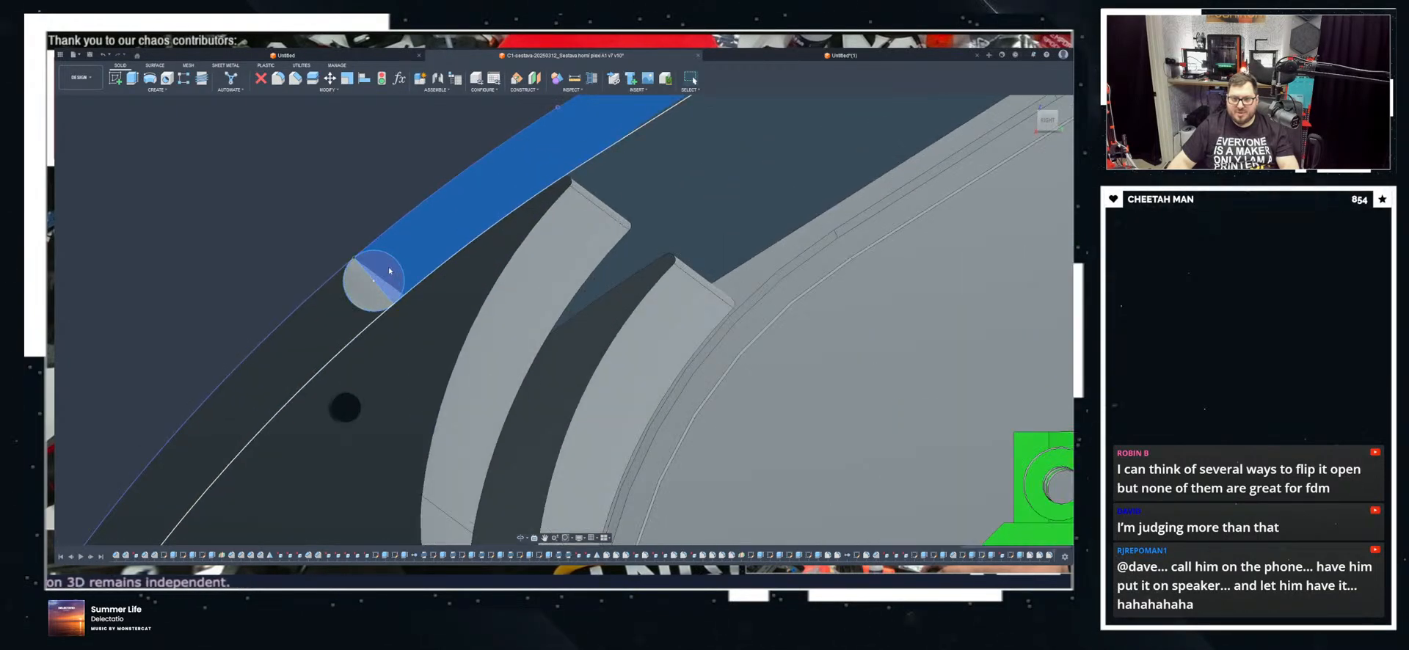
pyautogui.scroll(4, 390, 270)
pyautogui.scroll(-6, 399, 304)
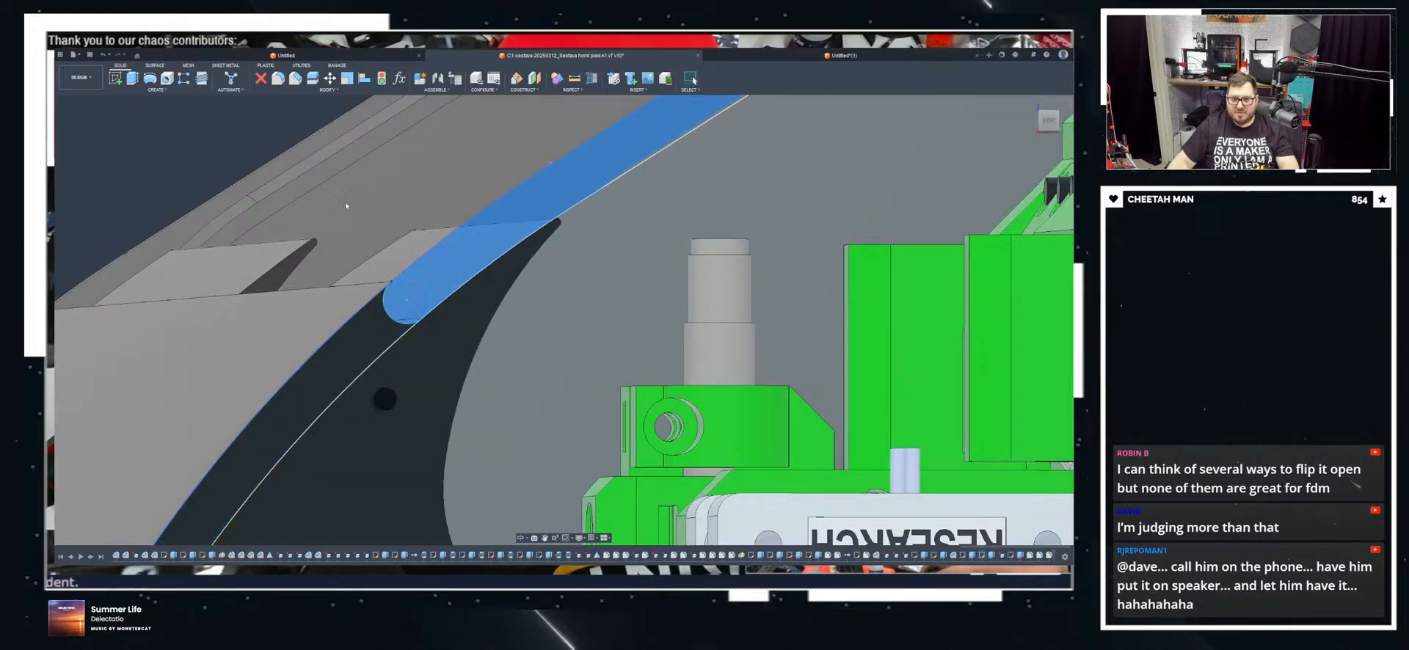
pyautogui.click(223, 170)
# Step: Fillet the shell's sharp outer corner edge beside the rounded groove on the vented side of the opening
pyautogui.keyDown('shift'); pyautogui.moveTo(223, 169); pyautogui.dragTo(403, 197, button='middle'); pyautogui.keyUp('shift')
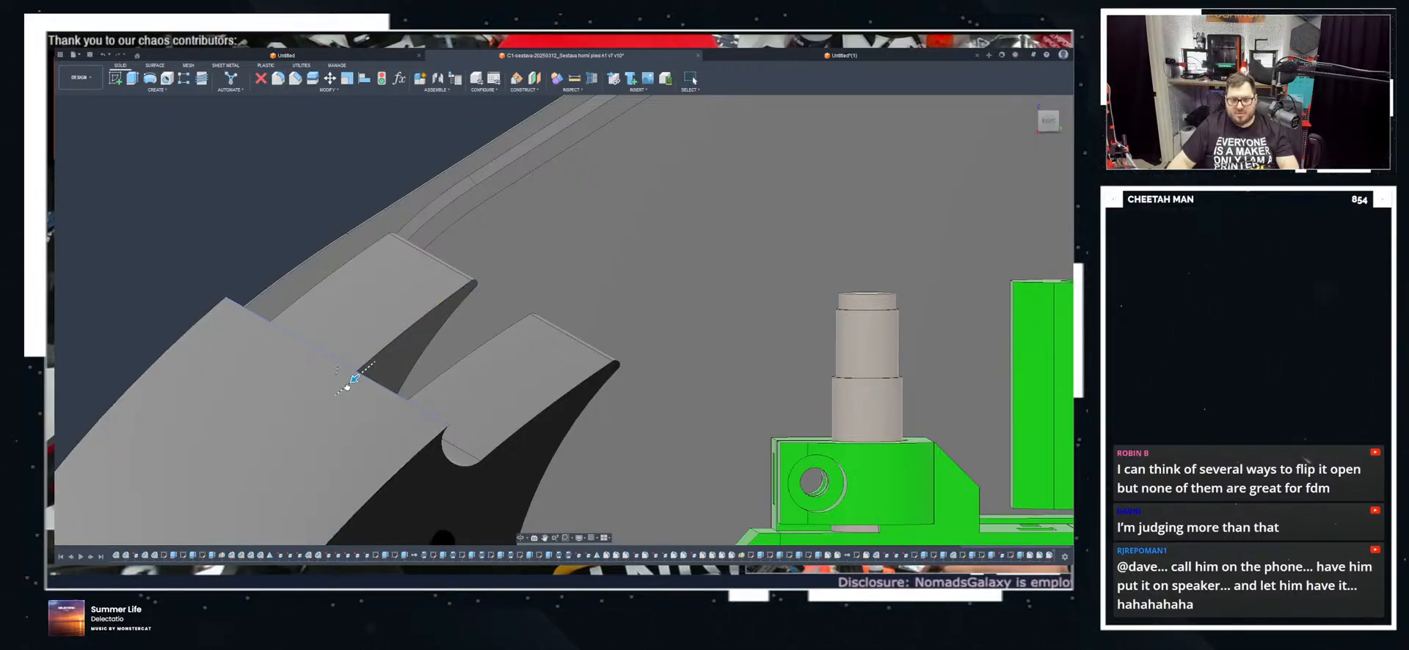
pyautogui.scroll(5, 355, 378)
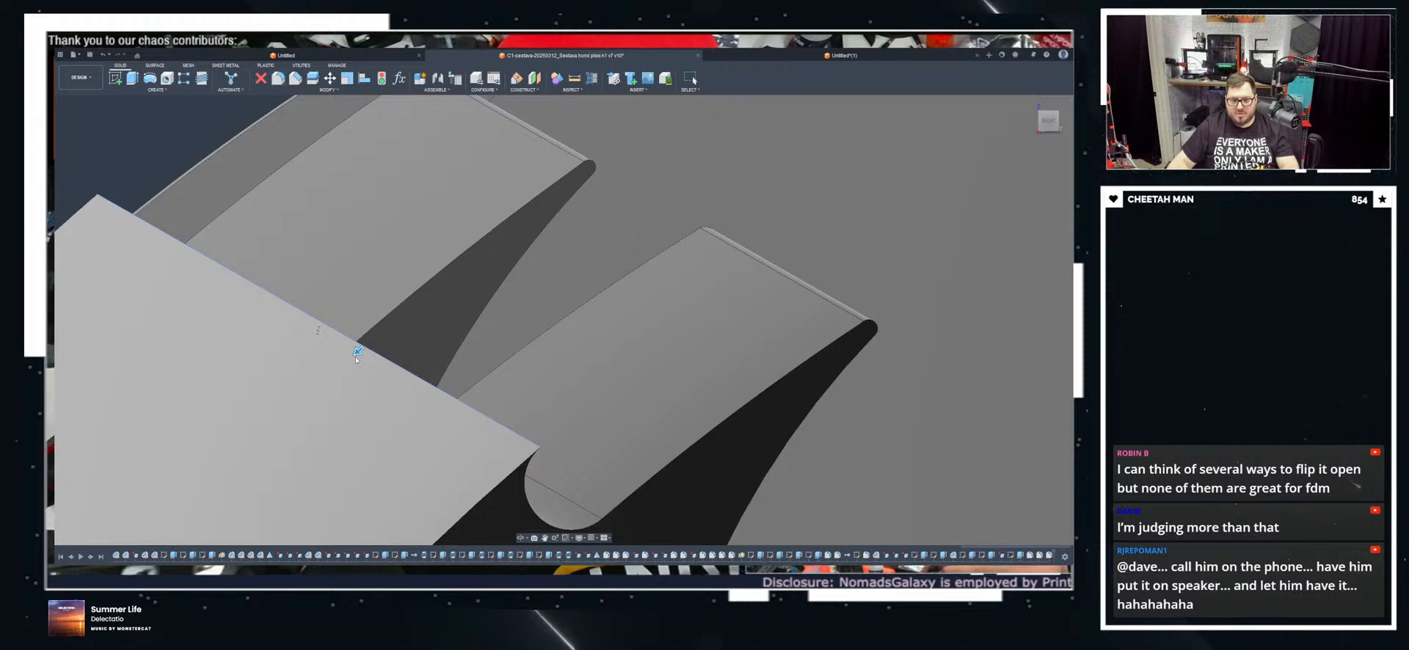
pyautogui.moveTo(349, 392)
pyautogui.keyDown('shift'); pyautogui.mouseDown(button='middle')
pyautogui.moveTo(403, 367)
pyautogui.moveTo(376, 389)
pyautogui.moveTo(453, 317)
pyautogui.moveTo(646, 302)
pyautogui.moveTo(517, 363)
pyautogui.moveTo(531, 356)
pyautogui.mouseUp(button='middle'); pyautogui.keyUp('shift')
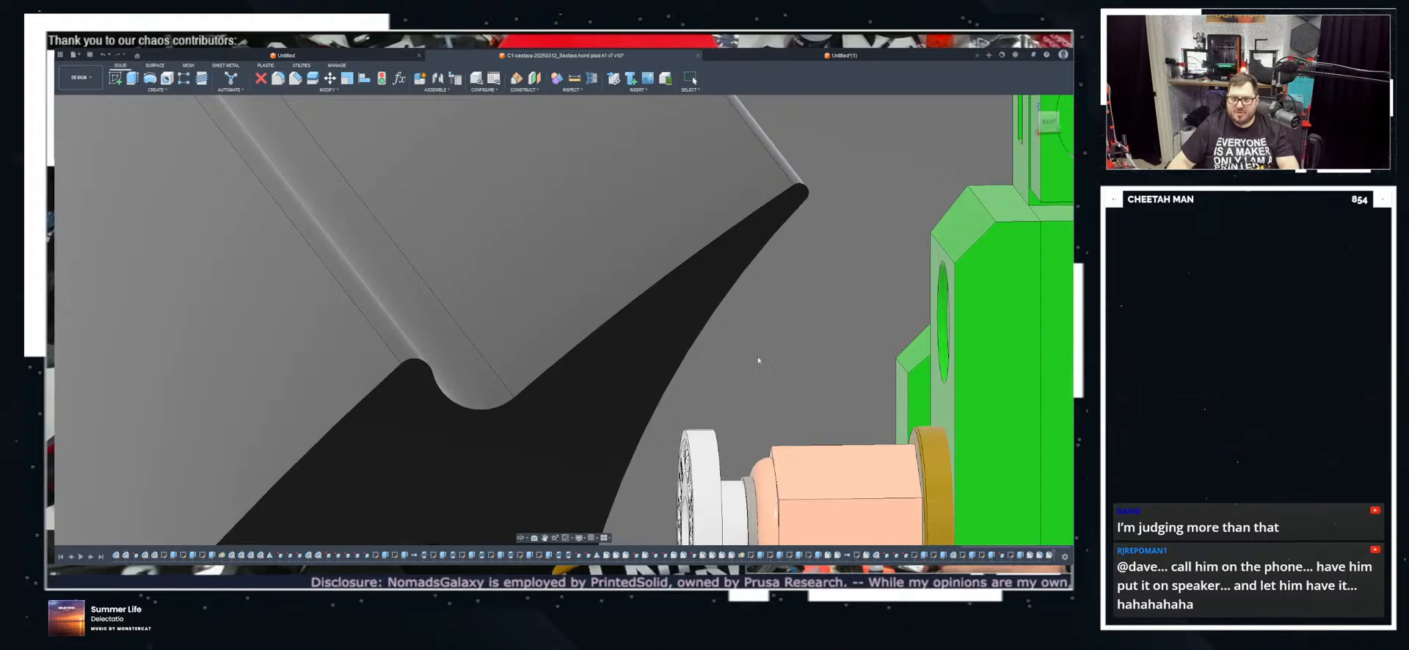
pyautogui.keyDown('shift'); pyautogui.moveTo(723, 284); pyautogui.dragTo(723, 284, button='middle'); pyautogui.keyUp('shift')
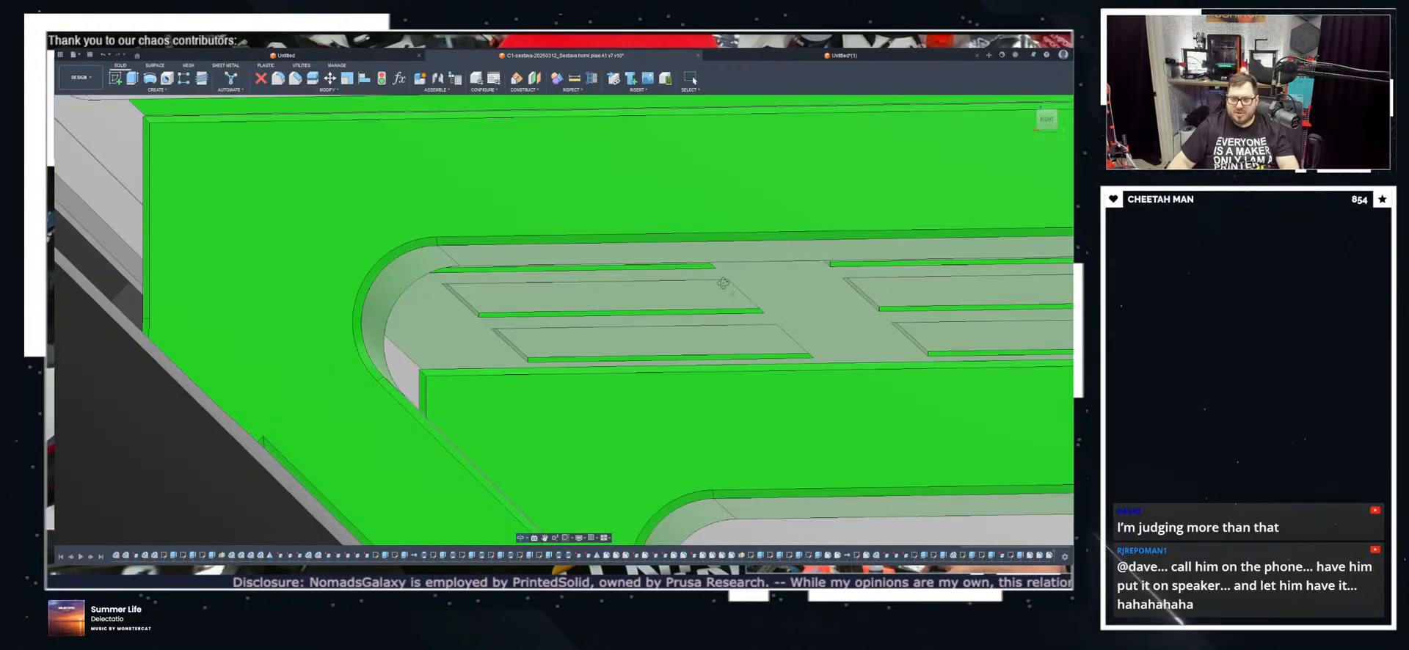
pyautogui.click(1044, 122)
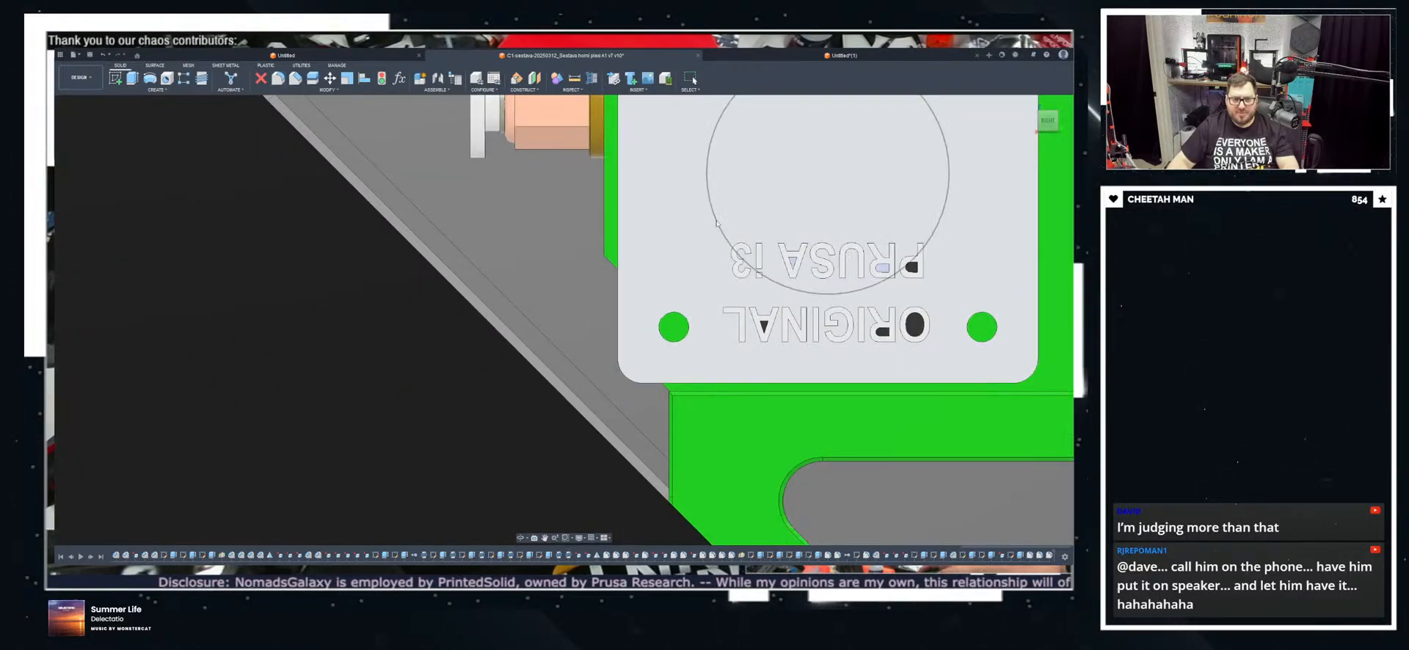
pyautogui.scroll(8, 547, 260)
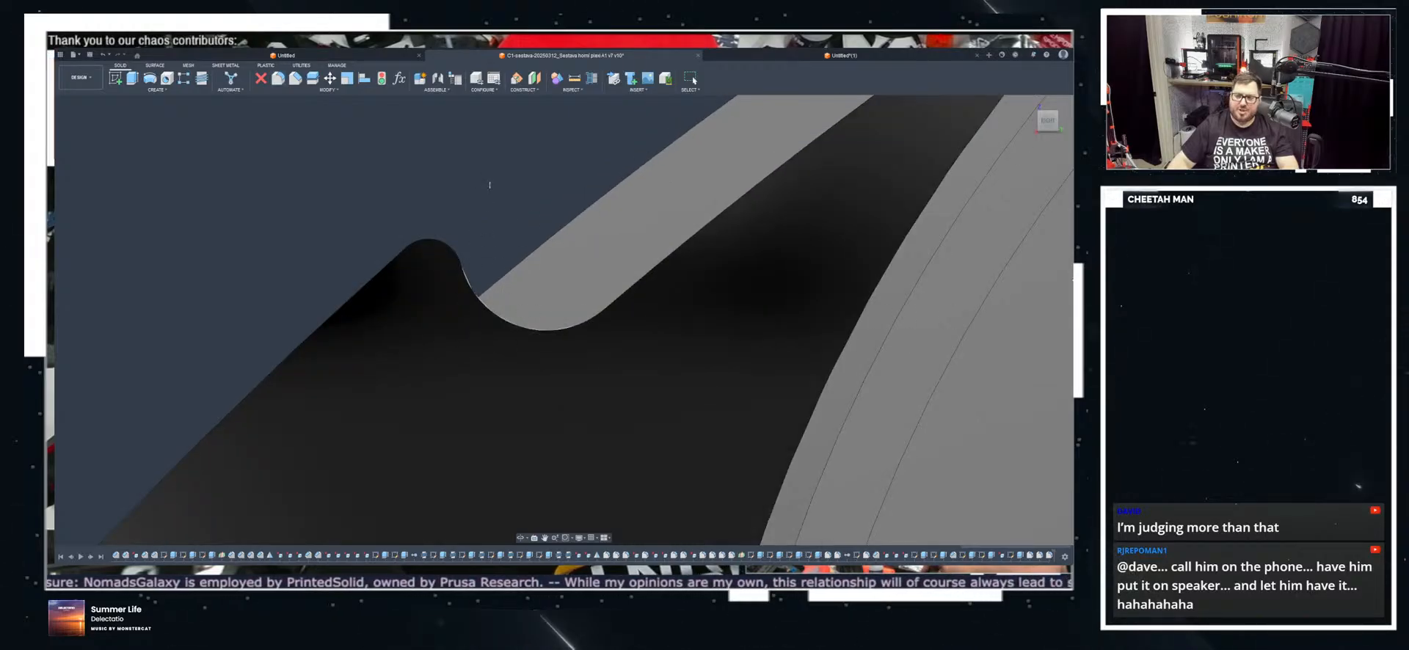
# Step: Examine the filleted grooves at both ends of the shell's opening against the band sketch's rounded ends
pyautogui.scroll(-8, 487, 314)
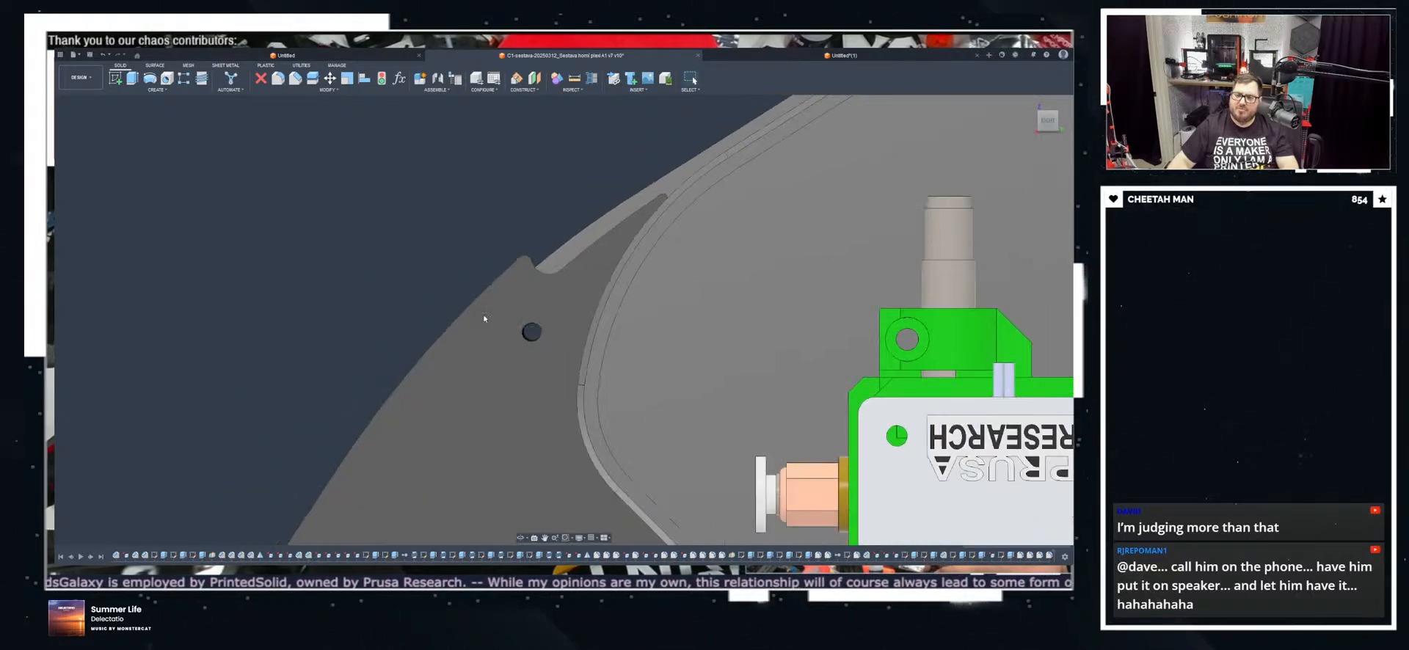
pyautogui.scroll(-4, 404, 261)
pyautogui.keyDown('shift'); pyautogui.moveTo(492, 268); pyautogui.dragTo(402, 263, button='middle'); pyautogui.keyUp('shift')
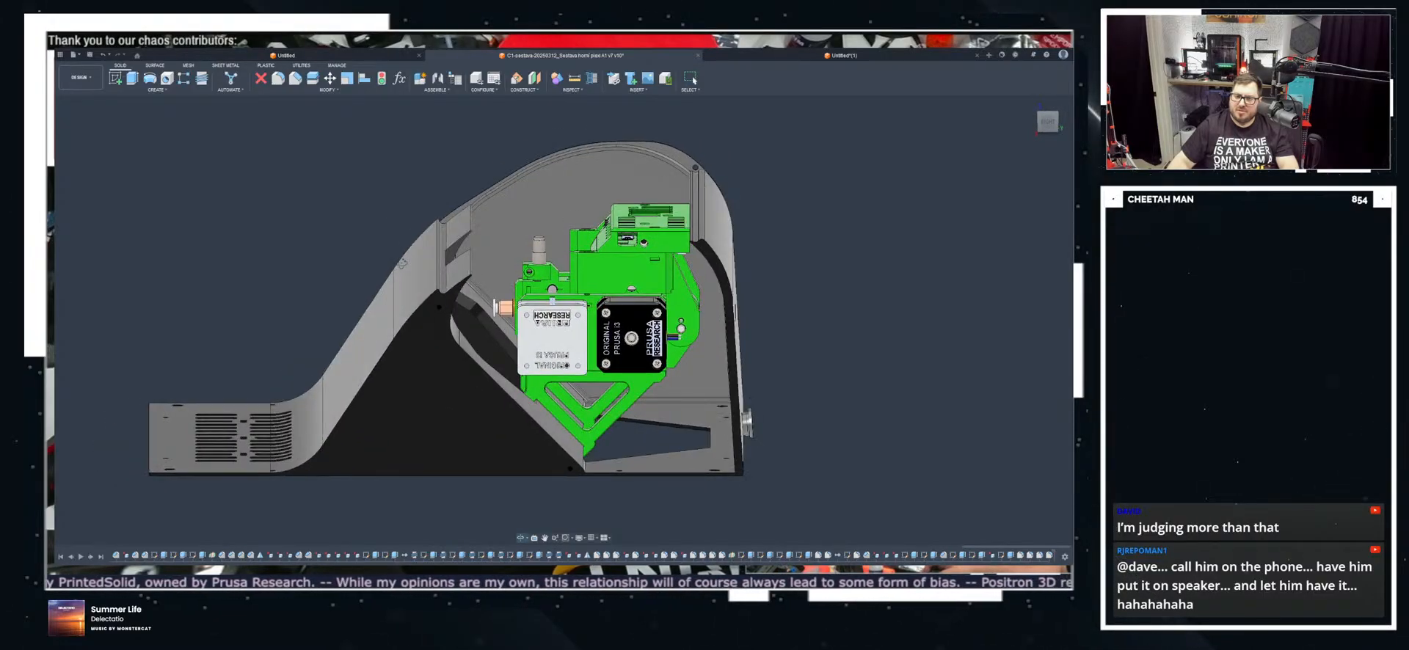
pyautogui.scroll(5, 453, 291)
pyautogui.keyDown('shift'); pyautogui.moveTo(710, 226); pyautogui.dragTo(728, 197, button='middle'); pyautogui.keyUp('shift')
pyautogui.scroll(-5, 715, 226)
pyautogui.keyDown('shift'); pyautogui.moveTo(471, 185); pyautogui.dragTo(528, 336, button='middle'); pyautogui.keyUp('shift')
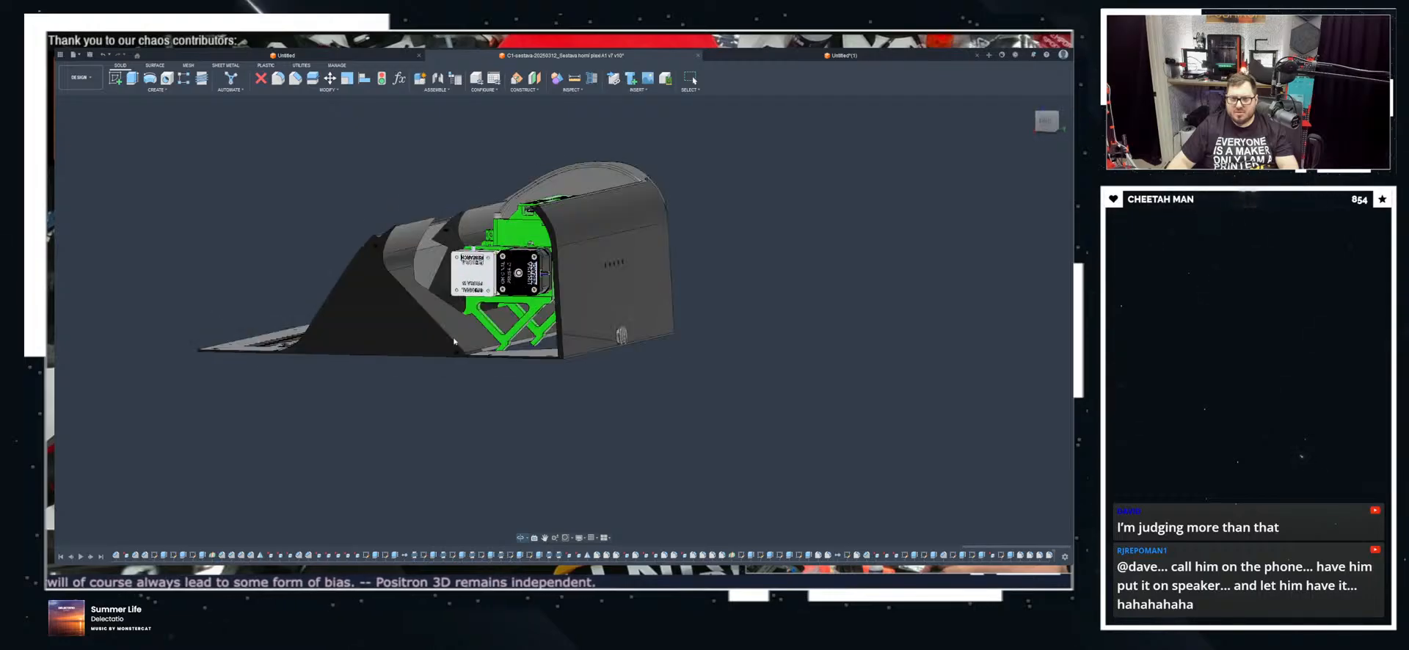
pyautogui.scroll(10, 948, 157)
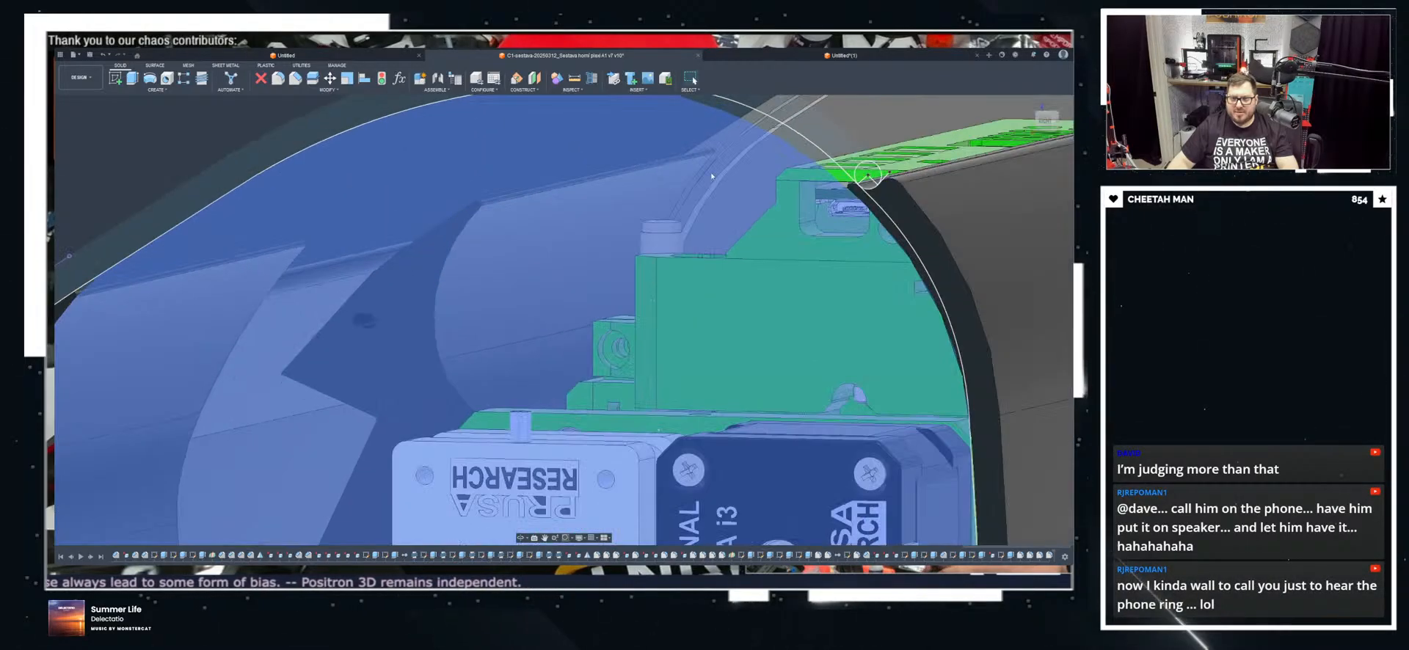
pyautogui.moveTo(895, 177)
pyautogui.keyDown('shift'); pyautogui.mouseDown(button='middle')
pyautogui.moveTo(836, 246)
pyautogui.moveTo(667, 301)
pyautogui.moveTo(680, 296)
pyautogui.mouseUp(button='middle'); pyautogui.keyUp('shift')
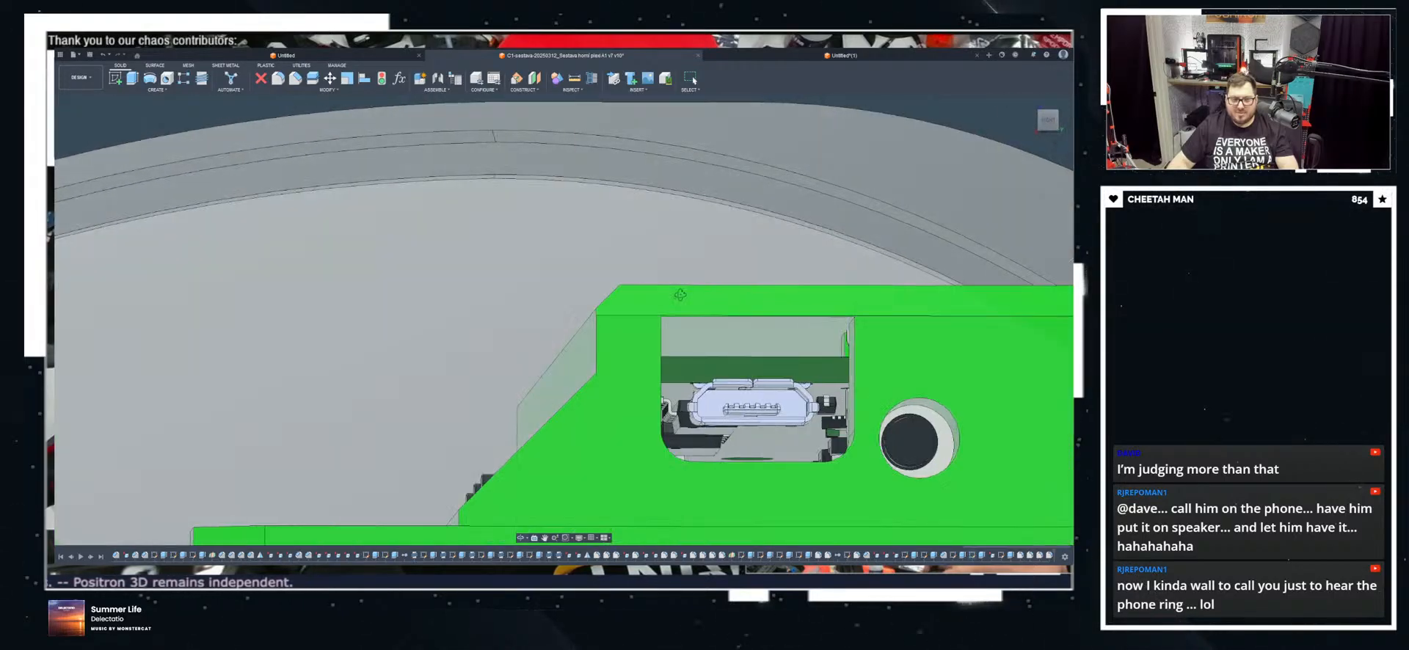
pyautogui.scroll(-4, 690, 286)
pyautogui.moveTo(1042, 183)
pyautogui.mouseDown(button='middle')
pyautogui.moveTo(932, 230)
pyautogui.moveTo(813, 249)
pyautogui.mouseUp(button='middle')
pyautogui.scroll(8, 789, 244)
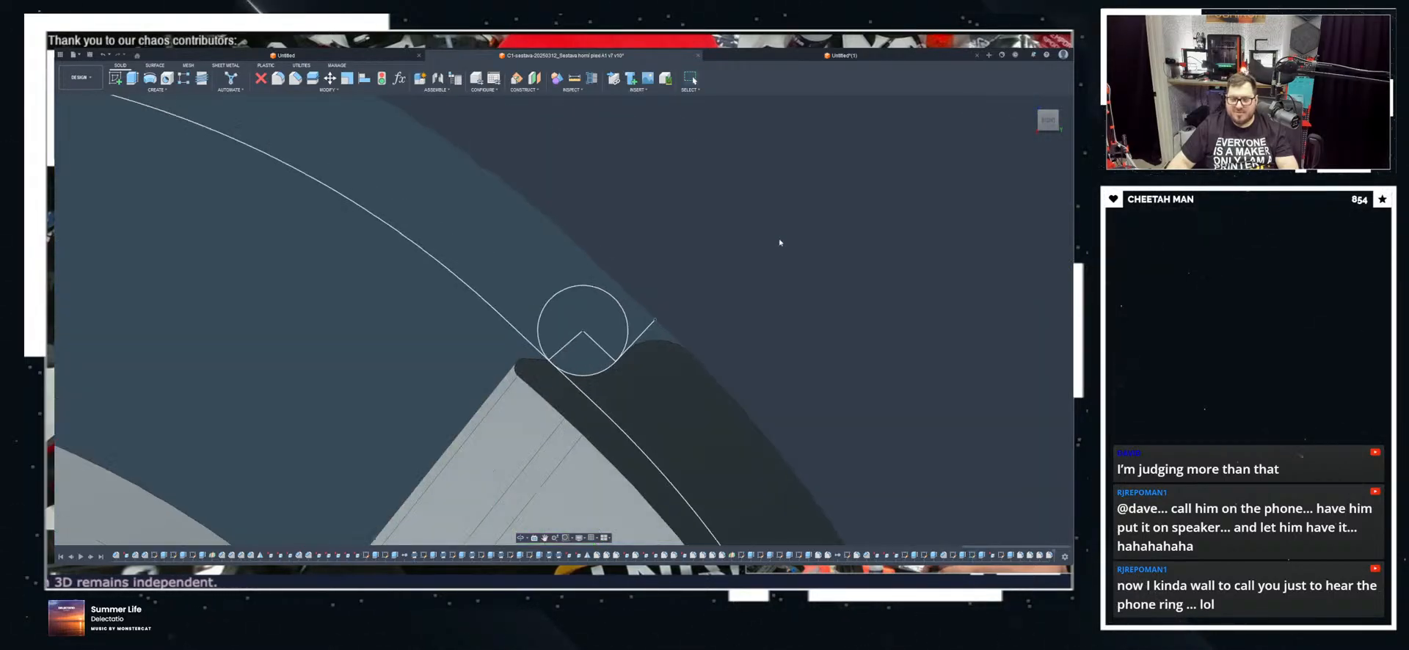
# Step: Extrude the curved band profile with its rounded ends -360 mm along the enclosure to form a cover over the opening
pyautogui.keyDown('ctrl'); pyautogui.click(512, 385); pyautogui.keyUp('ctrl')
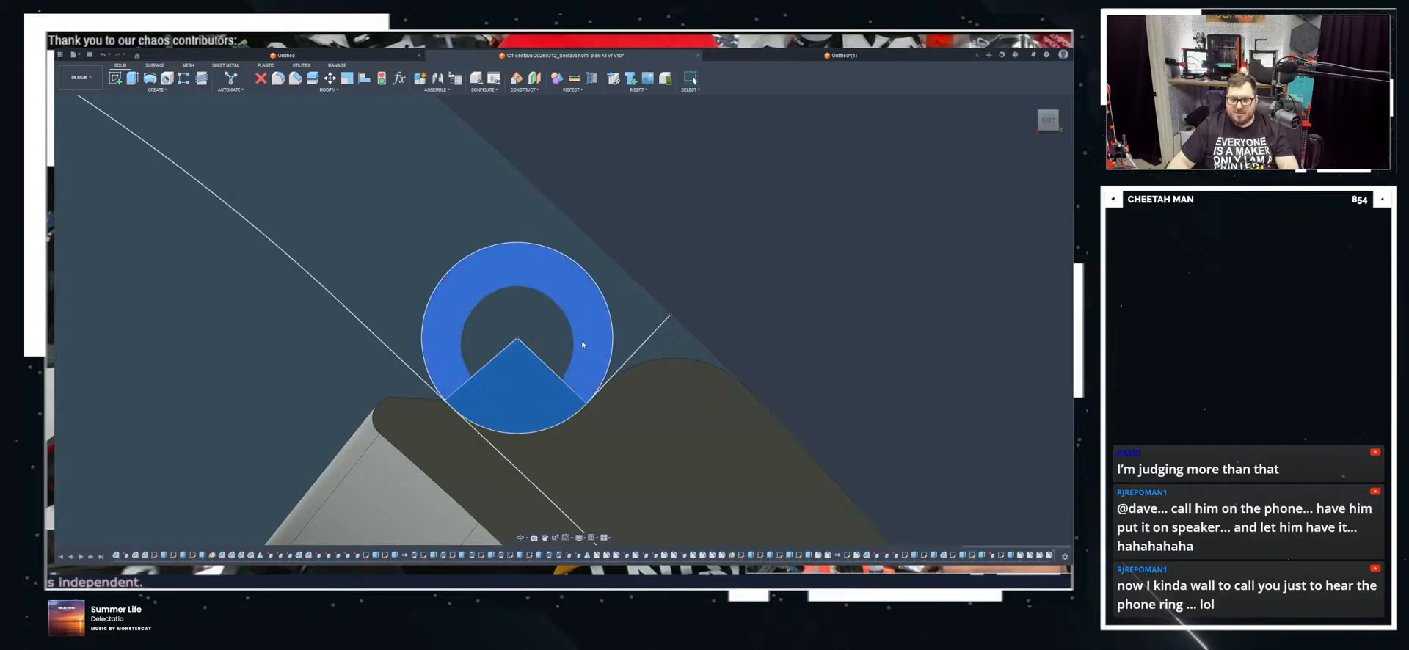
pyautogui.keyDown('ctrl'); pyautogui.click(581, 340); pyautogui.keyUp('ctrl')
pyautogui.keyDown('ctrl'); pyautogui.click(555, 342); pyautogui.keyUp('ctrl')
pyautogui.scroll(-2, 669, 335)
pyautogui.scroll(-5, 799, 324)
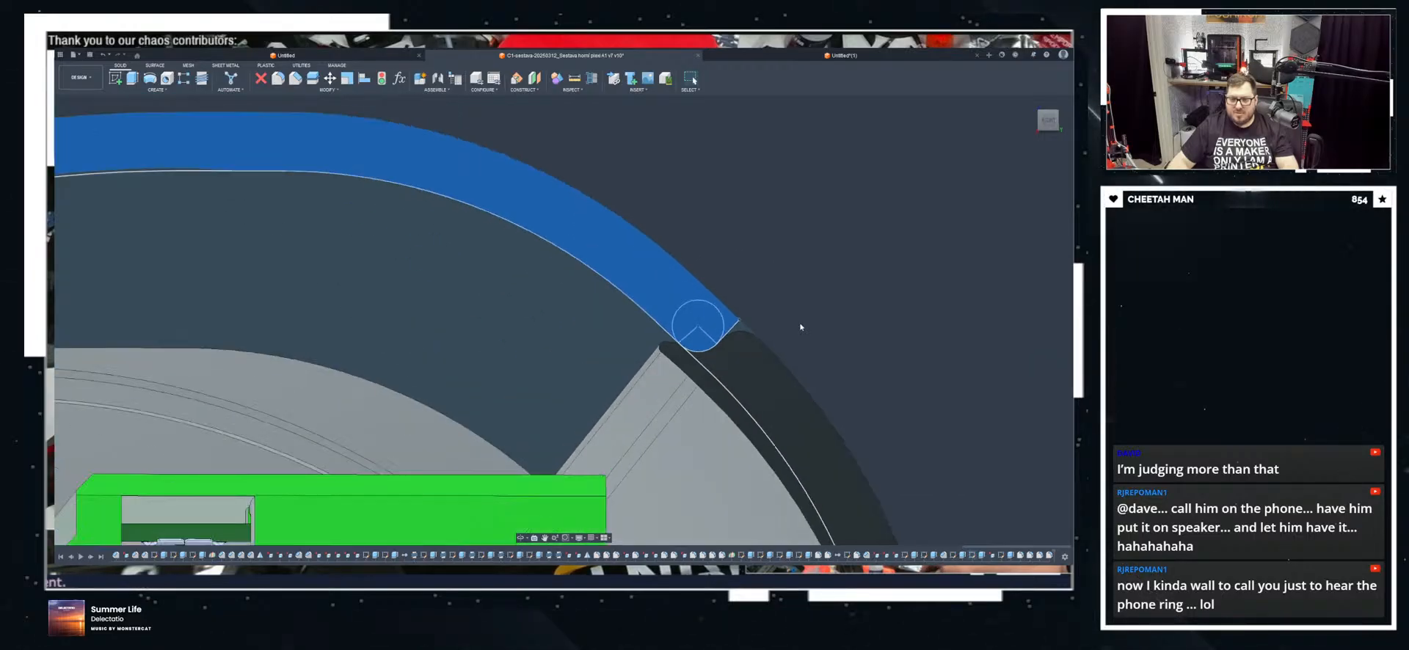
pyautogui.scroll(6, 478, 377)
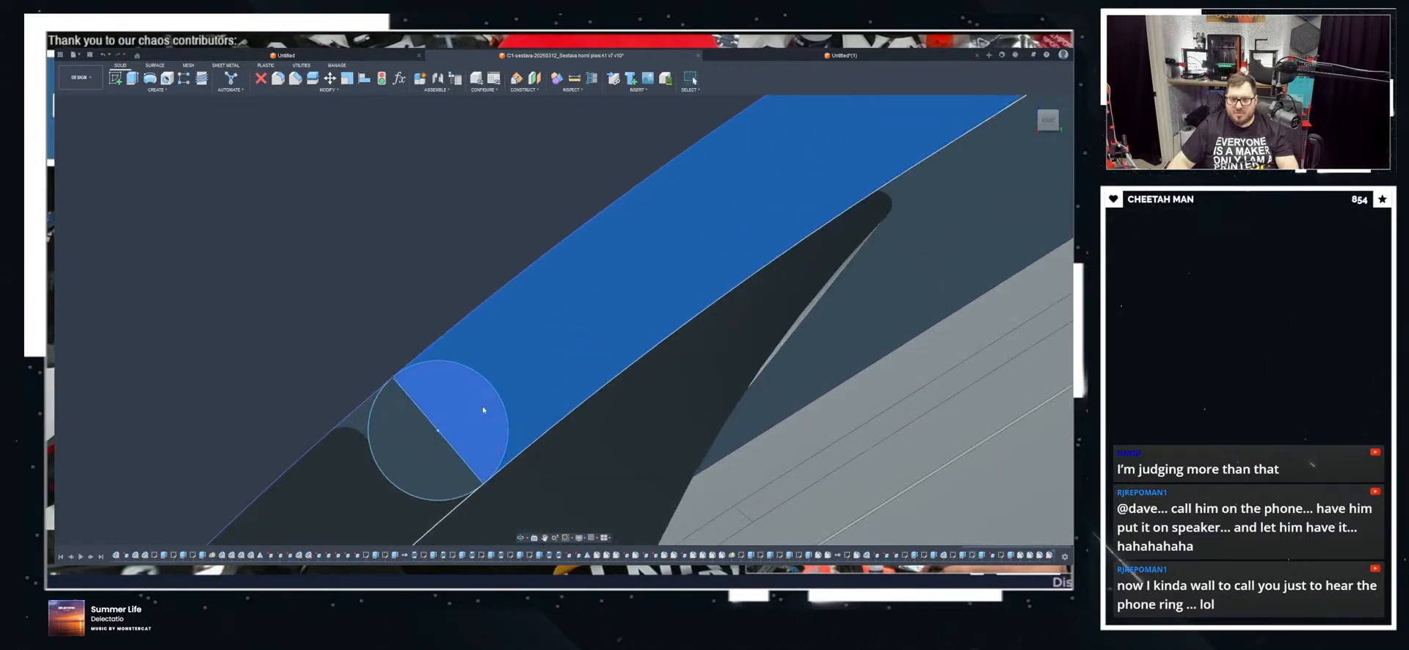
pyautogui.scroll(-3, 303, 341)
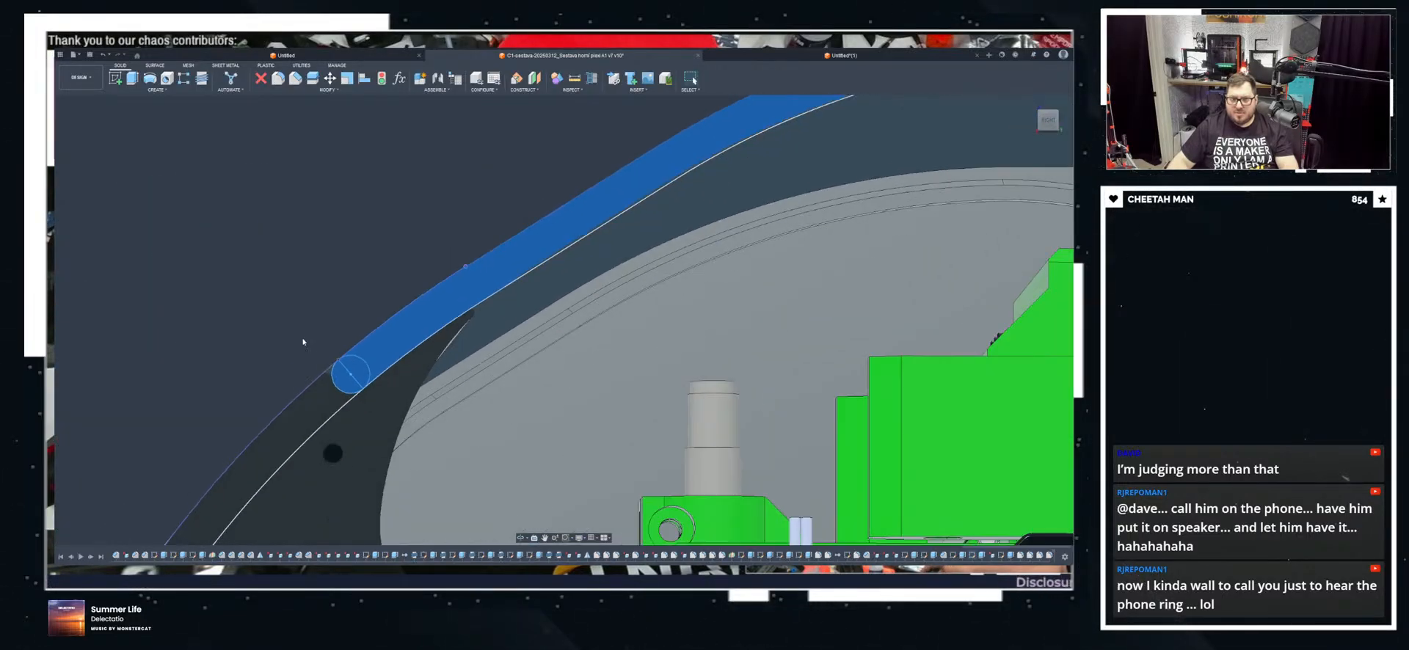
pyautogui.click(133, 79)
pyautogui.scroll(-6, 434, 320)
pyautogui.keyDown('shift'); pyautogui.moveTo(434, 320); pyautogui.dragTo(624, 352, button='middle'); pyautogui.keyUp('shift')
pyautogui.keyDown('shift'); pyautogui.moveTo(550, 525); pyautogui.dragTo(763, 388, button='middle'); pyautogui.keyUp('shift')
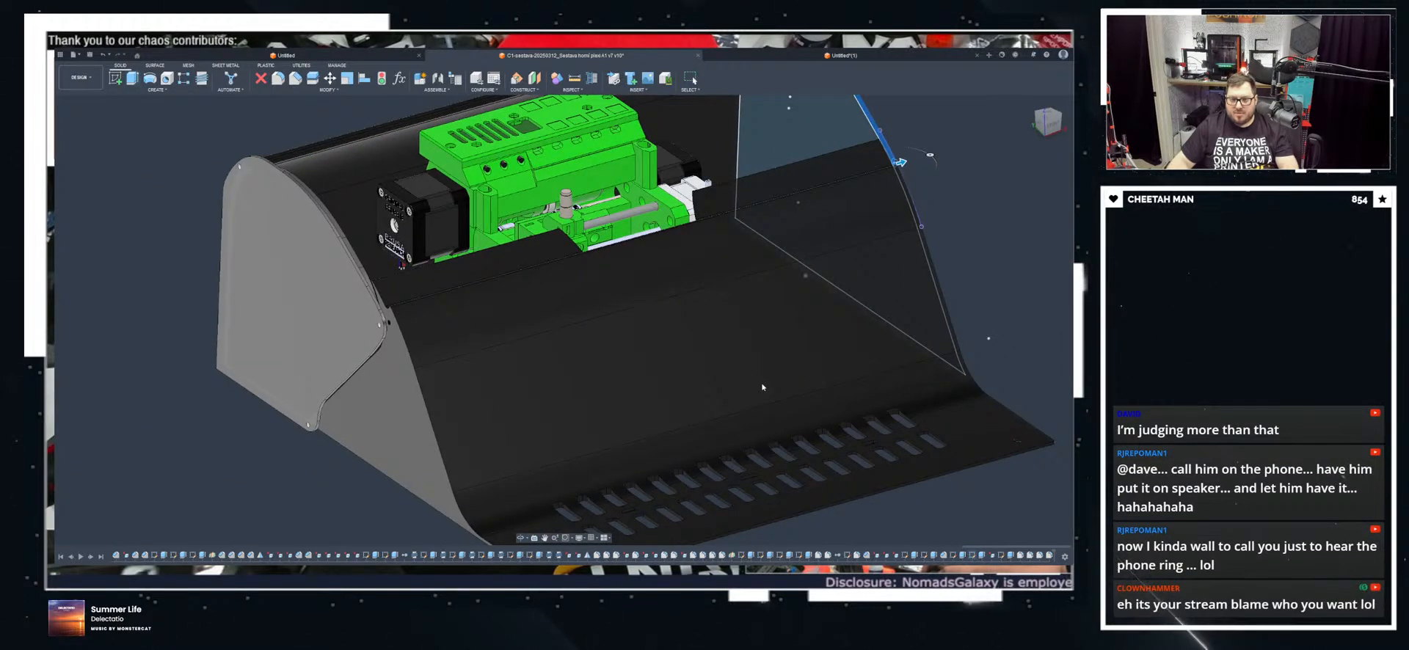
pyautogui.write('-360')
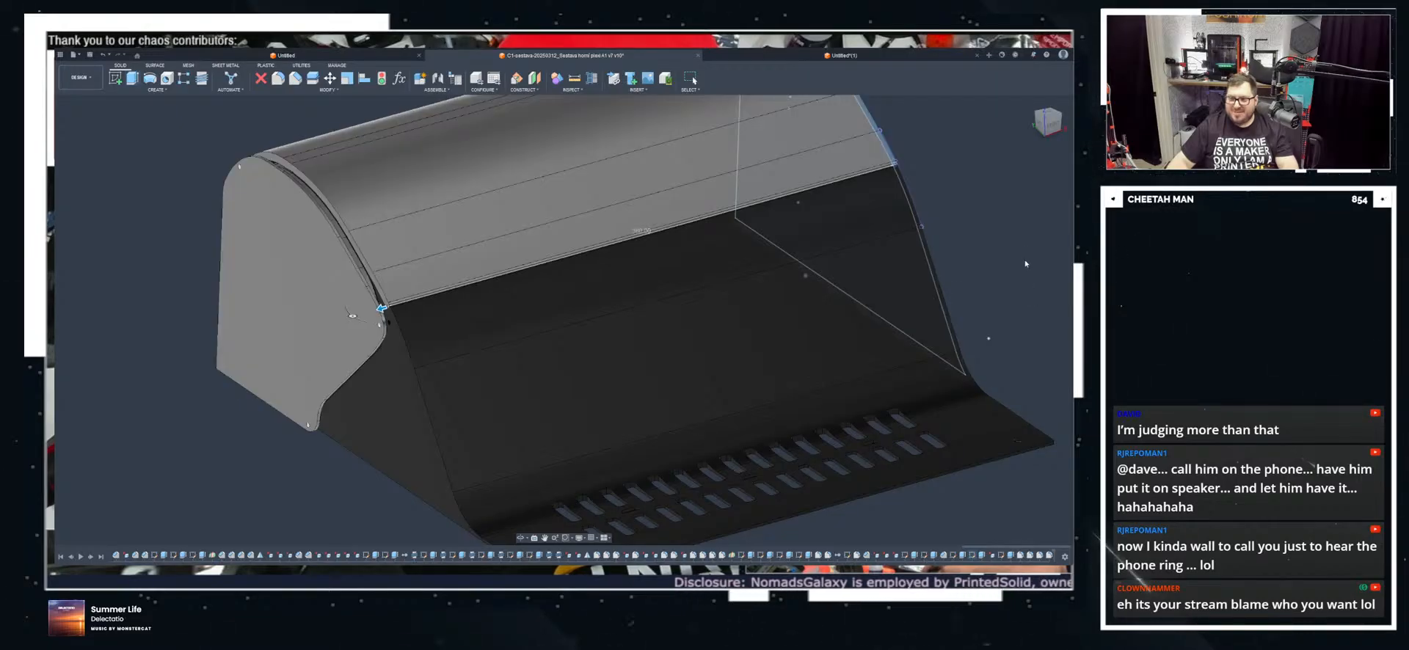
# Step: Fillet the cover's sharp outer corner edge beside the rounded groove on the side opposite the vents
pyautogui.keyDown('shift'); pyautogui.moveTo(782, 153); pyautogui.dragTo(609, 188, button='middle'); pyautogui.keyUp('shift')
pyautogui.scroll(5, 774, 292)
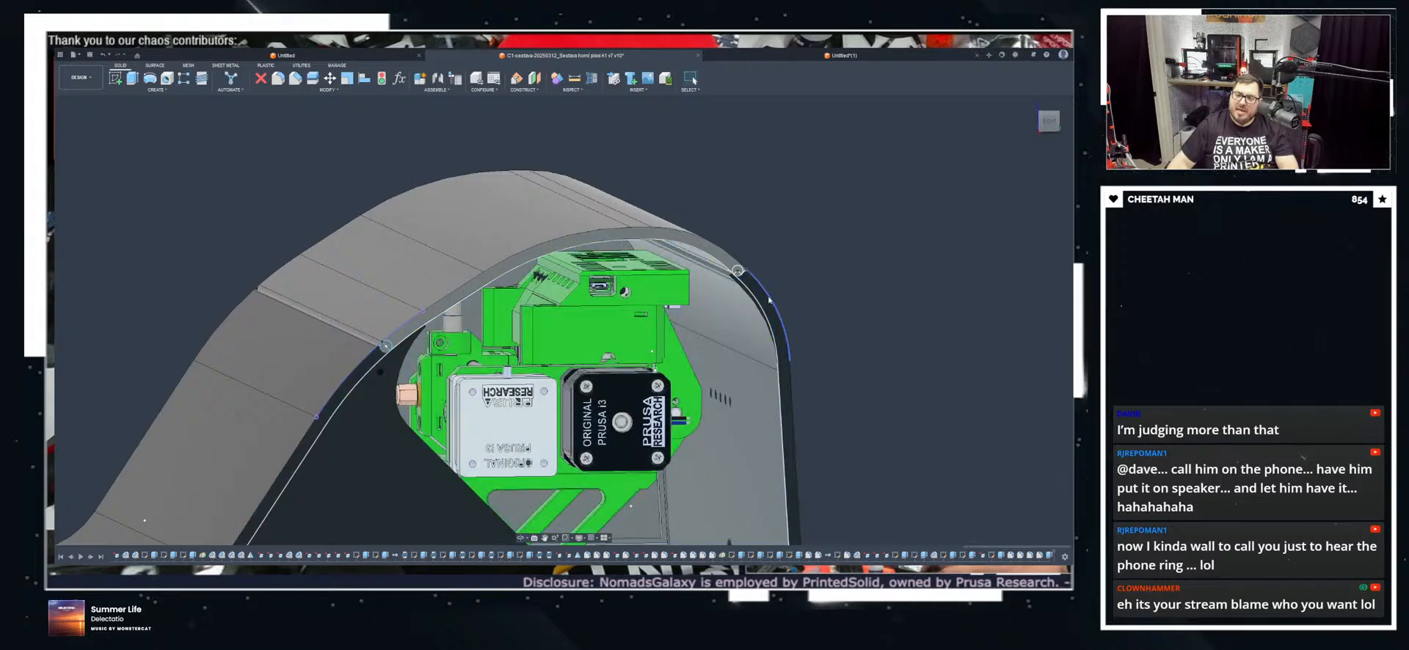
pyautogui.keyDown('shift'); pyautogui.moveTo(774, 291); pyautogui.dragTo(732, 271, button='middle'); pyautogui.keyUp('shift')
pyautogui.scroll(5, 731, 272)
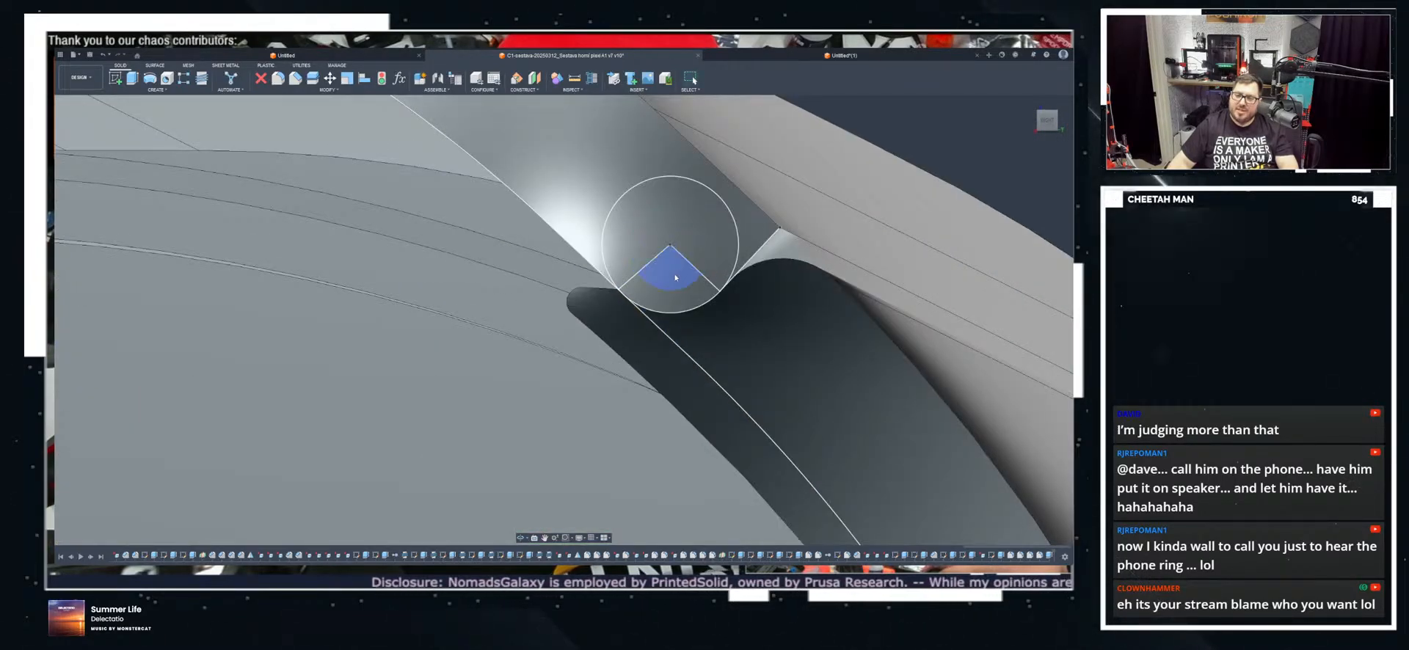
pyautogui.scroll(-5, 706, 238)
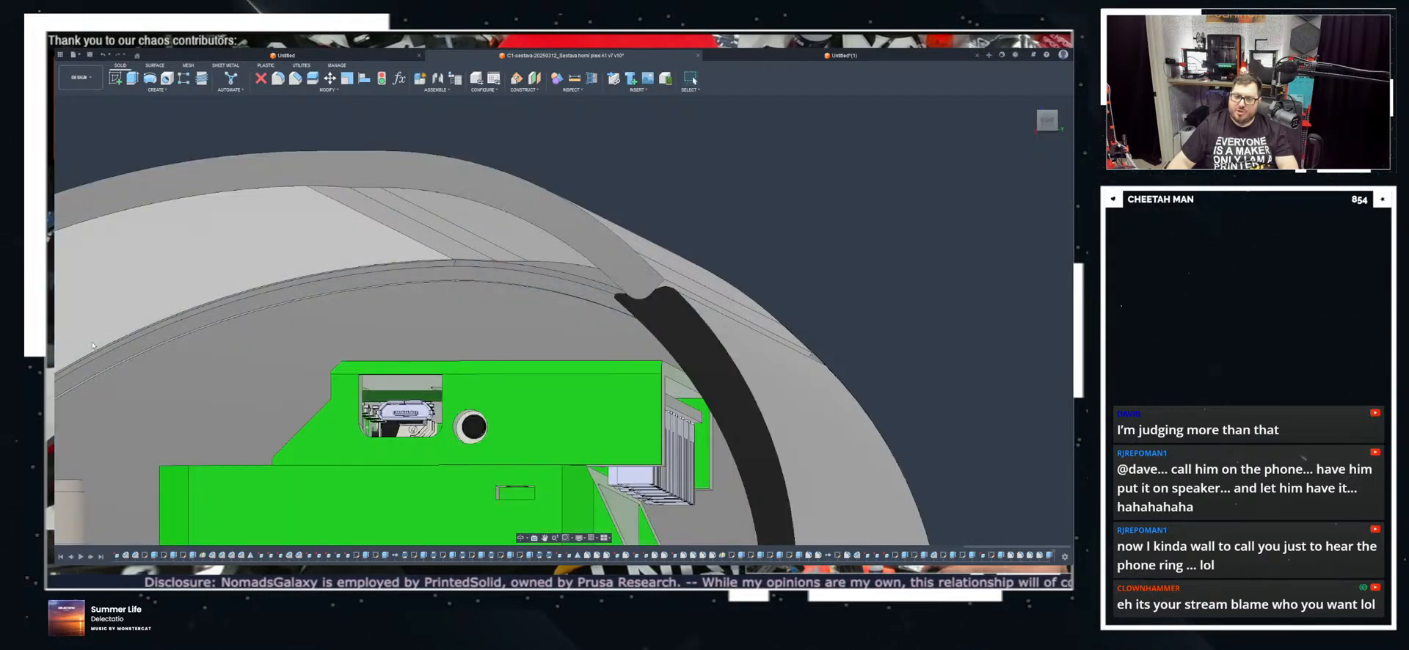
pyautogui.keyDown('shift'); pyautogui.moveTo(742, 358); pyautogui.dragTo(789, 400, button='middle'); pyautogui.keyUp('shift')
pyautogui.keyDown('shift'); pyautogui.moveTo(790, 264); pyautogui.dragTo(706, 302, button='middle'); pyautogui.keyUp('shift')
pyautogui.scroll(4, 705, 301)
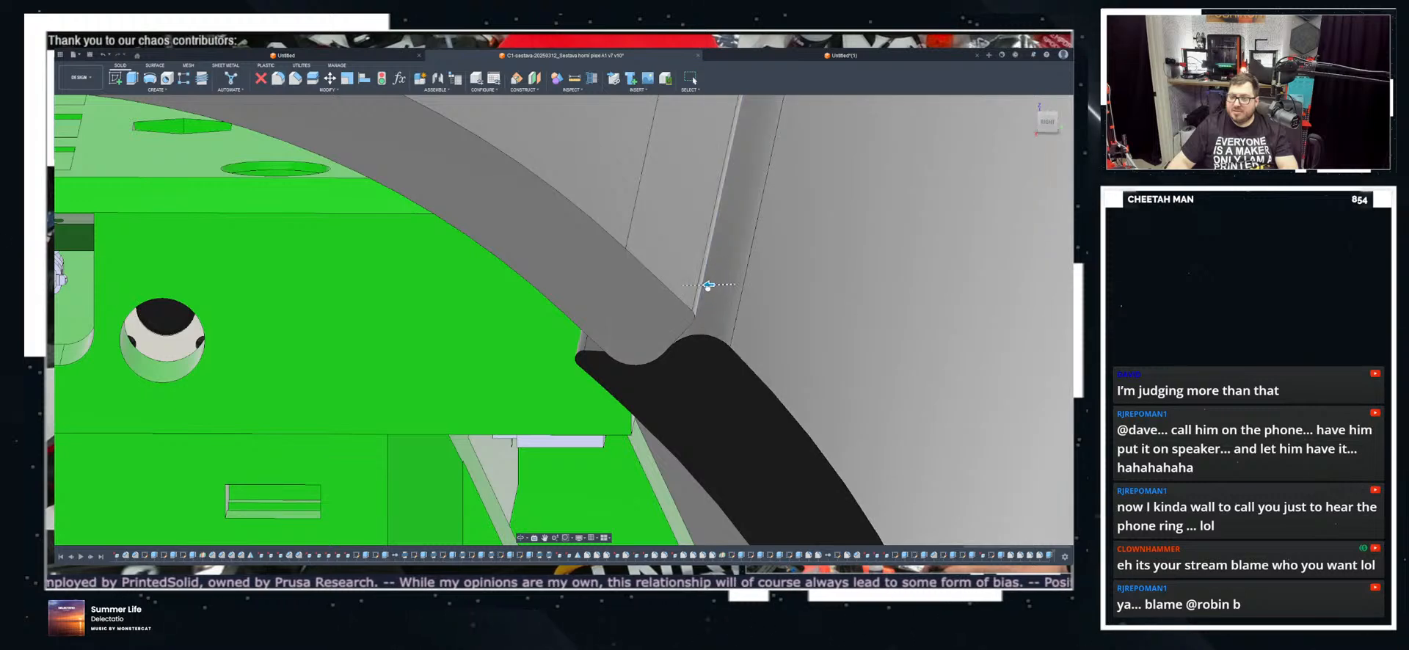
pyautogui.moveTo(712, 285); pyautogui.dragTo(693, 285)
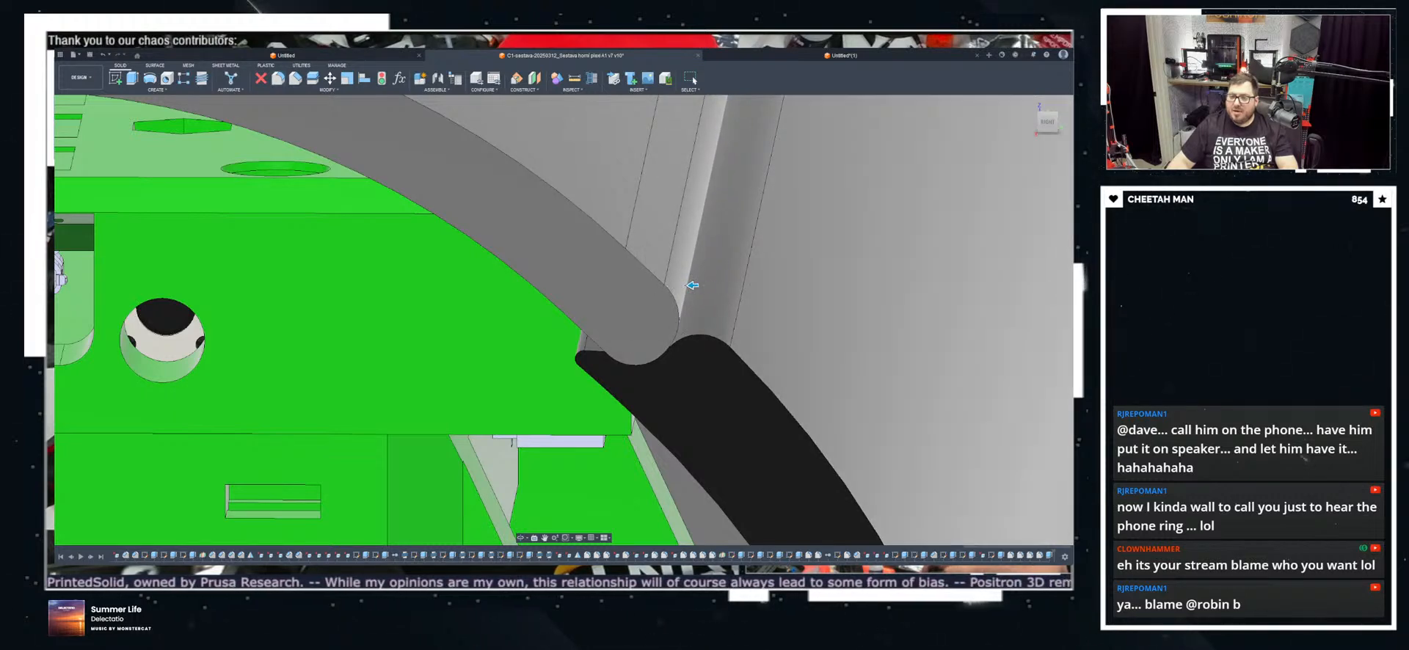
# Step: Examine how both rounded ends of the cover sit in the grooves of the shell's opening
pyautogui.scroll(-5, 821, 198)
pyautogui.keyDown('shift'); pyautogui.moveTo(821, 198); pyautogui.dragTo(759, 257, button='middle'); pyautogui.keyUp('shift')
pyautogui.scroll(-5, 821, 173)
pyautogui.scroll(3, 759, 257)
pyautogui.scroll(5, 633, 280)
pyautogui.keyDown('shift'); pyautogui.moveTo(553, 312); pyautogui.dragTo(571, 286, button='middle'); pyautogui.keyUp('shift')
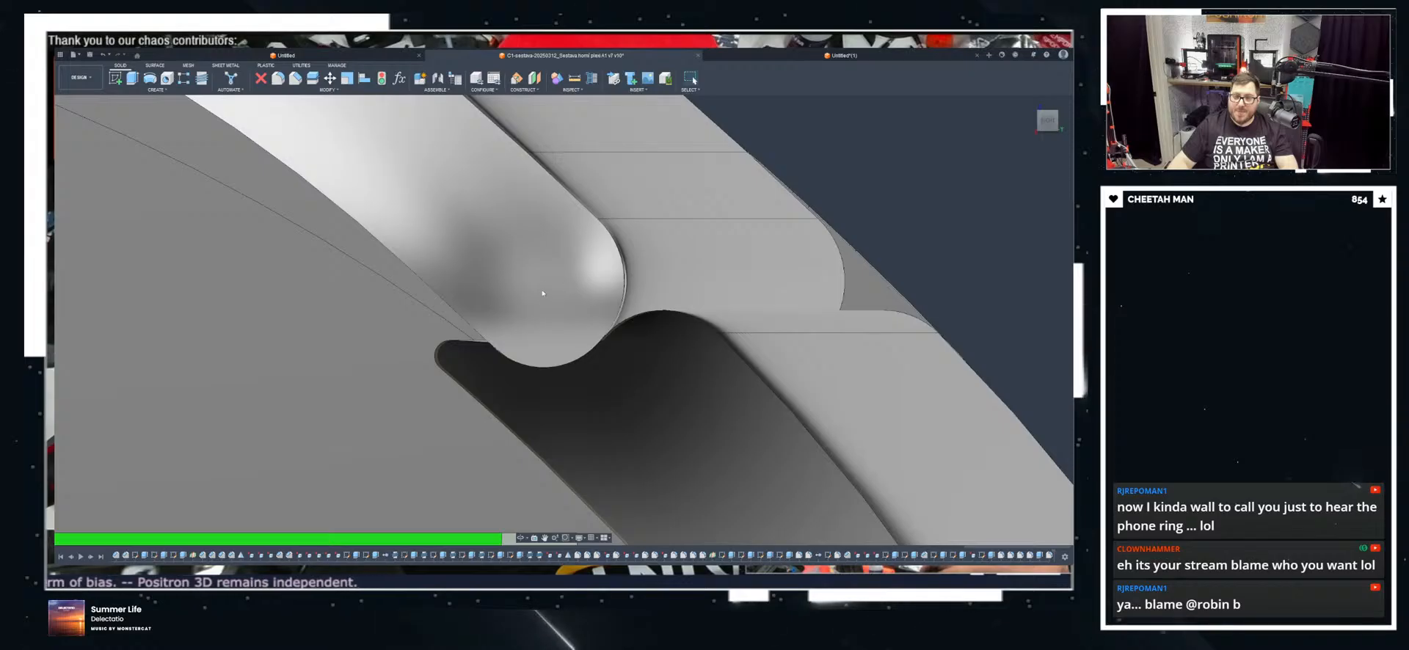
pyautogui.scroll(-10, 542, 293)
pyautogui.moveTo(545, 309)
pyautogui.keyDown('shift'); pyautogui.mouseDown(button='middle')
pyautogui.moveTo(527, 352)
pyautogui.moveTo(542, 336)
pyautogui.moveTo(533, 327)
pyautogui.moveTo(566, 323)
pyautogui.moveTo(549, 328)
pyautogui.mouseUp(button='middle'); pyautogui.keyUp('shift')
pyautogui.scroll(4, 351, 386)
pyautogui.keyDown('shift'); pyautogui.moveTo(167, 406); pyautogui.dragTo(543, 345, button='middle'); pyautogui.keyUp('shift')
pyautogui.scroll(3, 373, 353)
pyautogui.keyDown('shift'); pyautogui.moveTo(372, 352); pyautogui.dragTo(313, 352, button='middle'); pyautogui.keyUp('shift')
pyautogui.scroll(6, 306, 372)
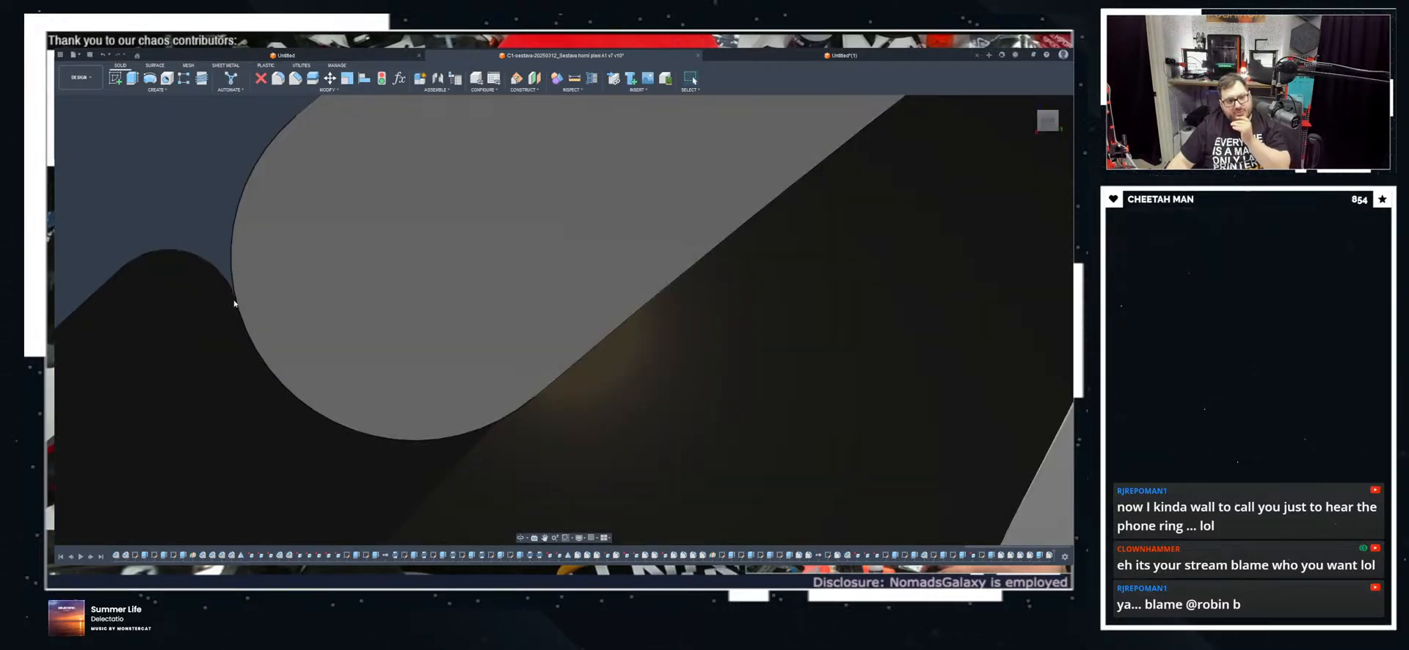
pyautogui.keyDown('shift'); pyautogui.moveTo(234, 303); pyautogui.dragTo(228, 363, button='middle'); pyautogui.keyUp('shift')
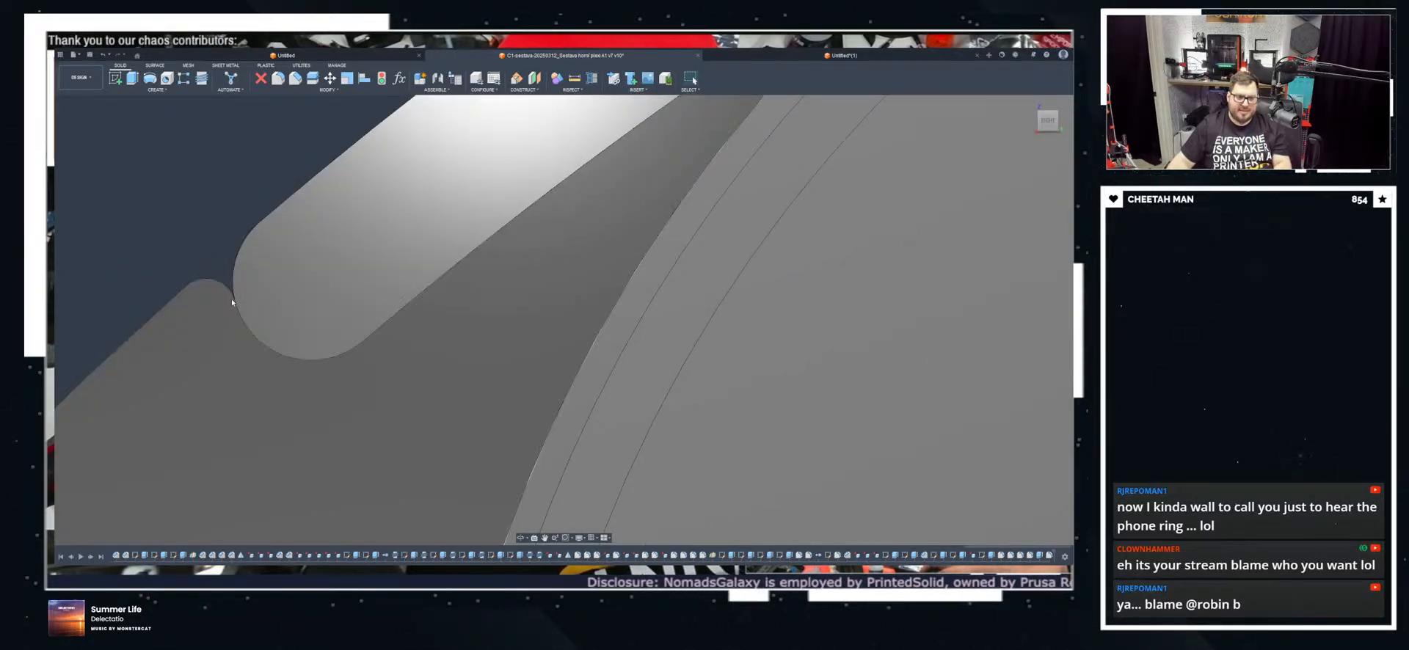
pyautogui.scroll(-3, 232, 301)
pyautogui.scroll(-5, 230, 299)
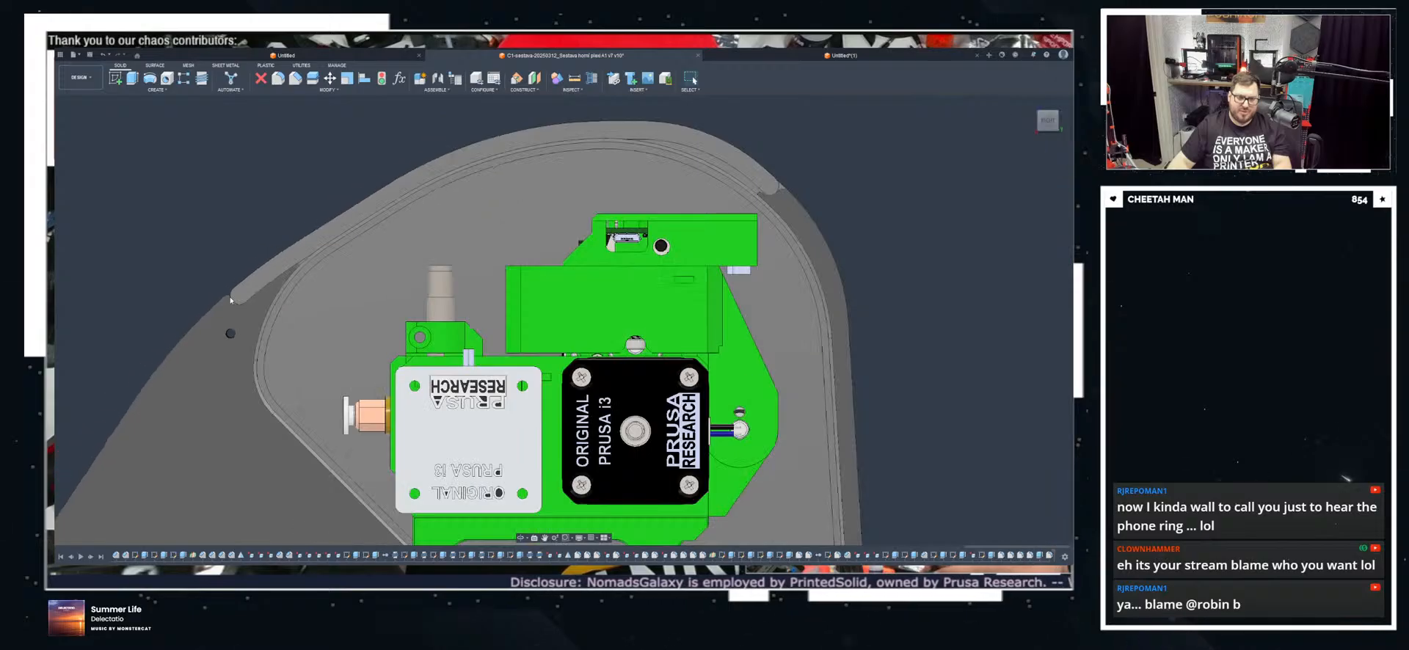
# Step: Sketch a circle inside the cover's rounded end on its end face, near the side plate's mounting hole
pyautogui.keyDown('shift'); pyautogui.moveTo(851, 224); pyautogui.dragTo(687, 229, button='middle'); pyautogui.keyUp('shift')
pyautogui.moveTo(934, 241); pyautogui.dragTo(446, 235, button='middle')
pyautogui.scroll(6, 679, 271)
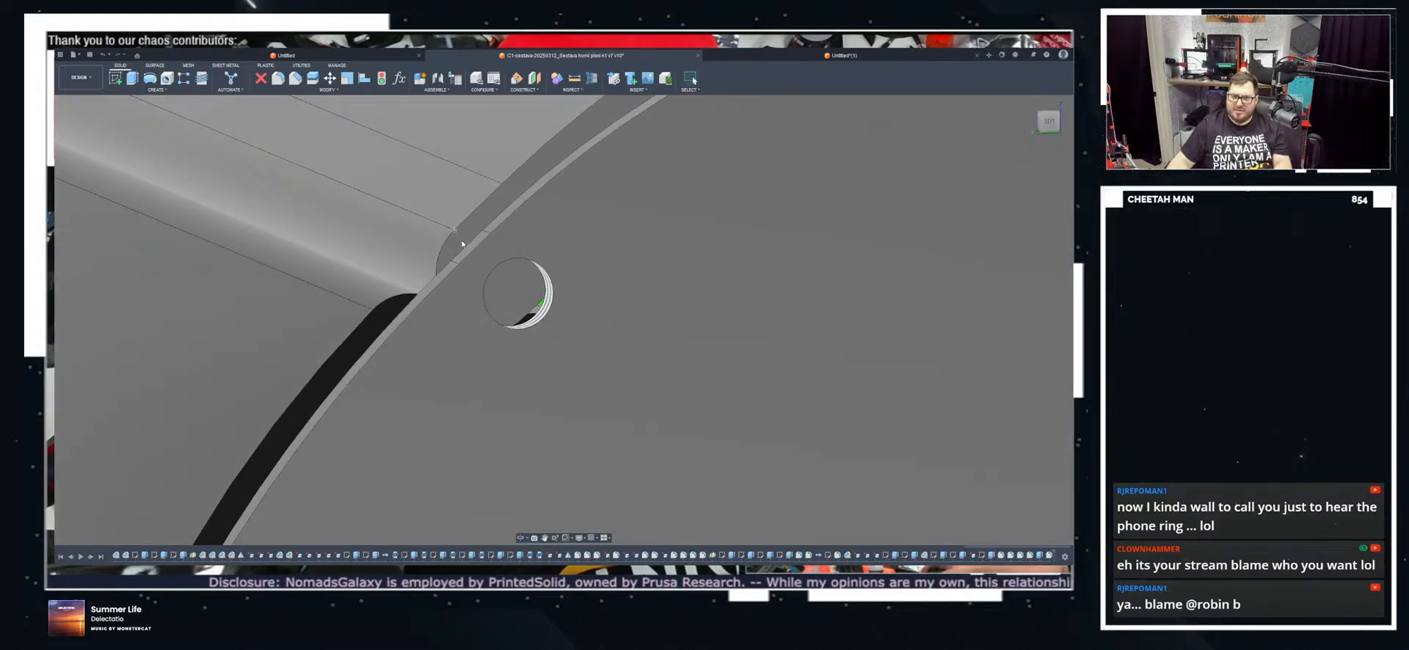
pyautogui.click(464, 243)
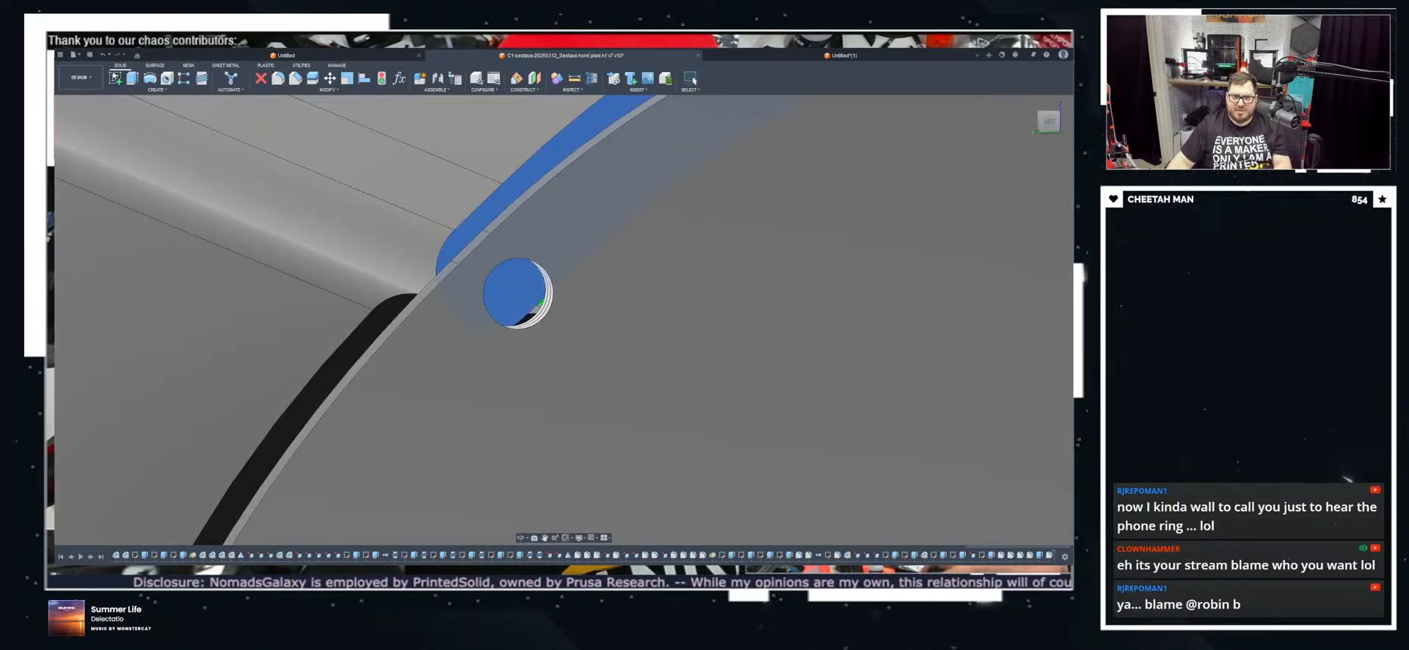
pyautogui.click(115, 78)
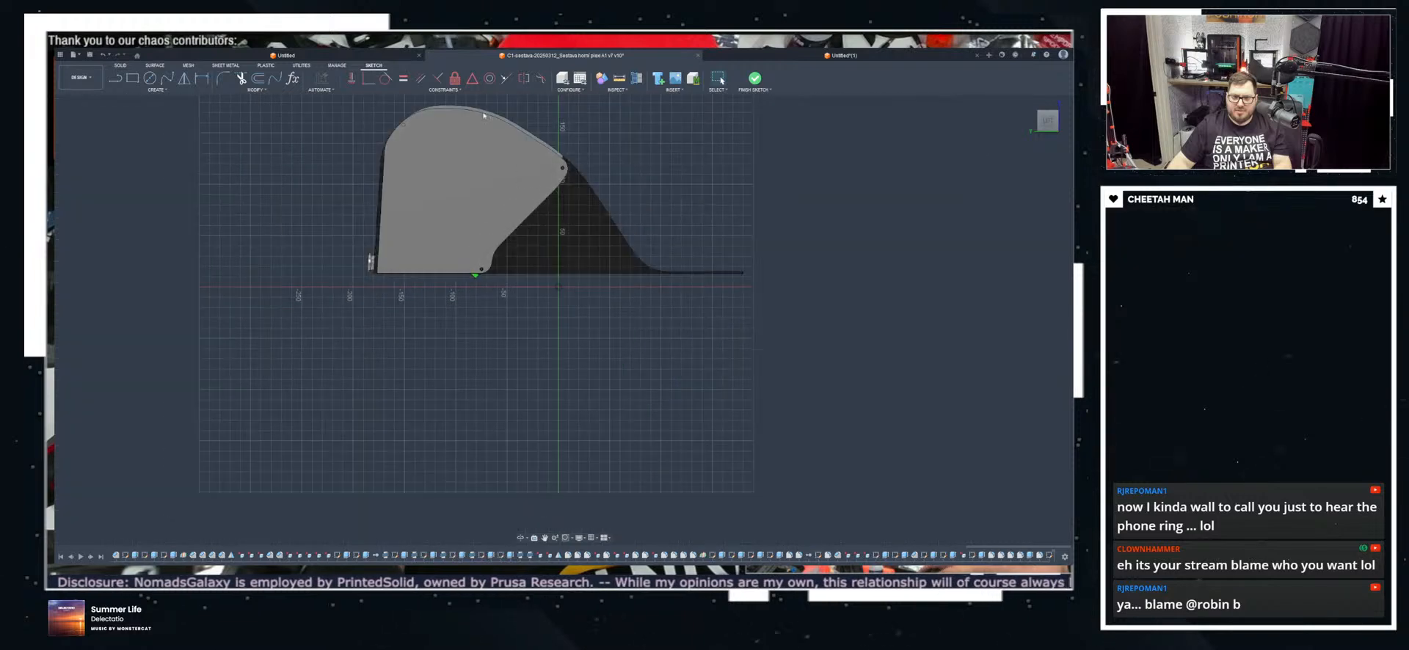
pyautogui.scroll(8, 402, 107)
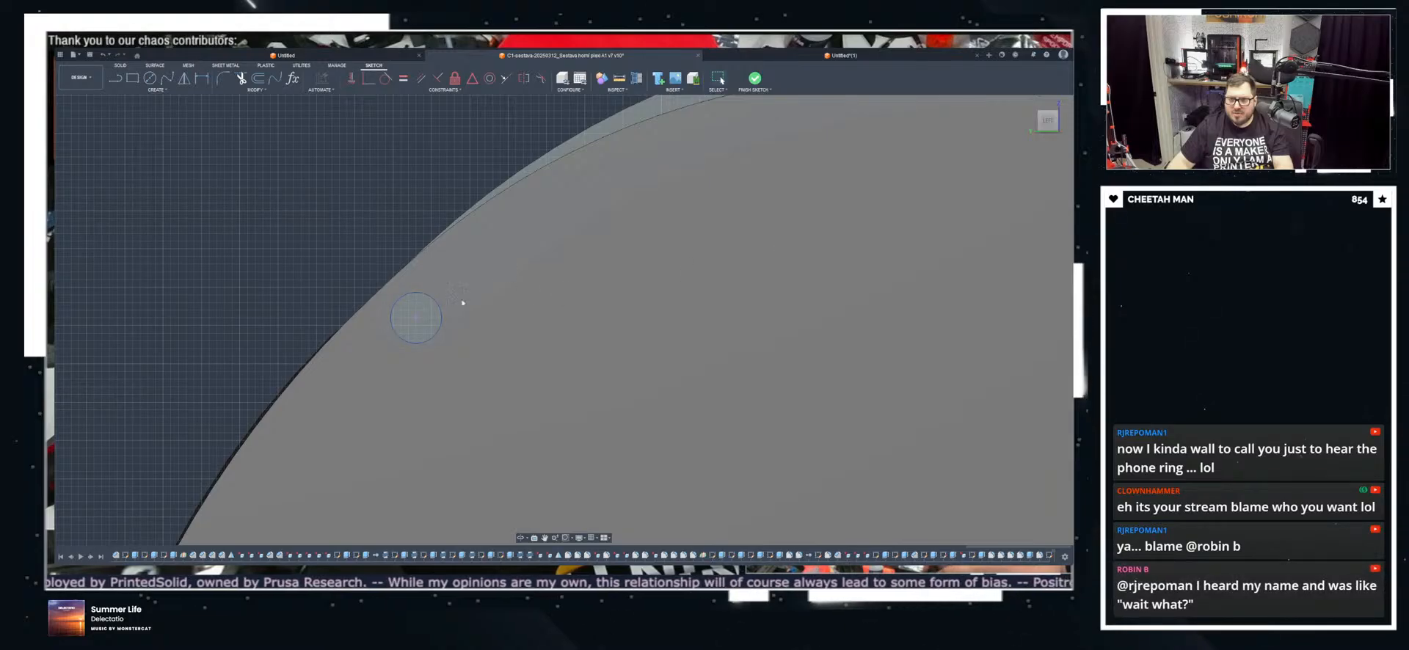
pyautogui.keyDown('shift'); pyautogui.moveTo(462, 303); pyautogui.dragTo(349, 285, button='middle'); pyautogui.keyUp('shift')
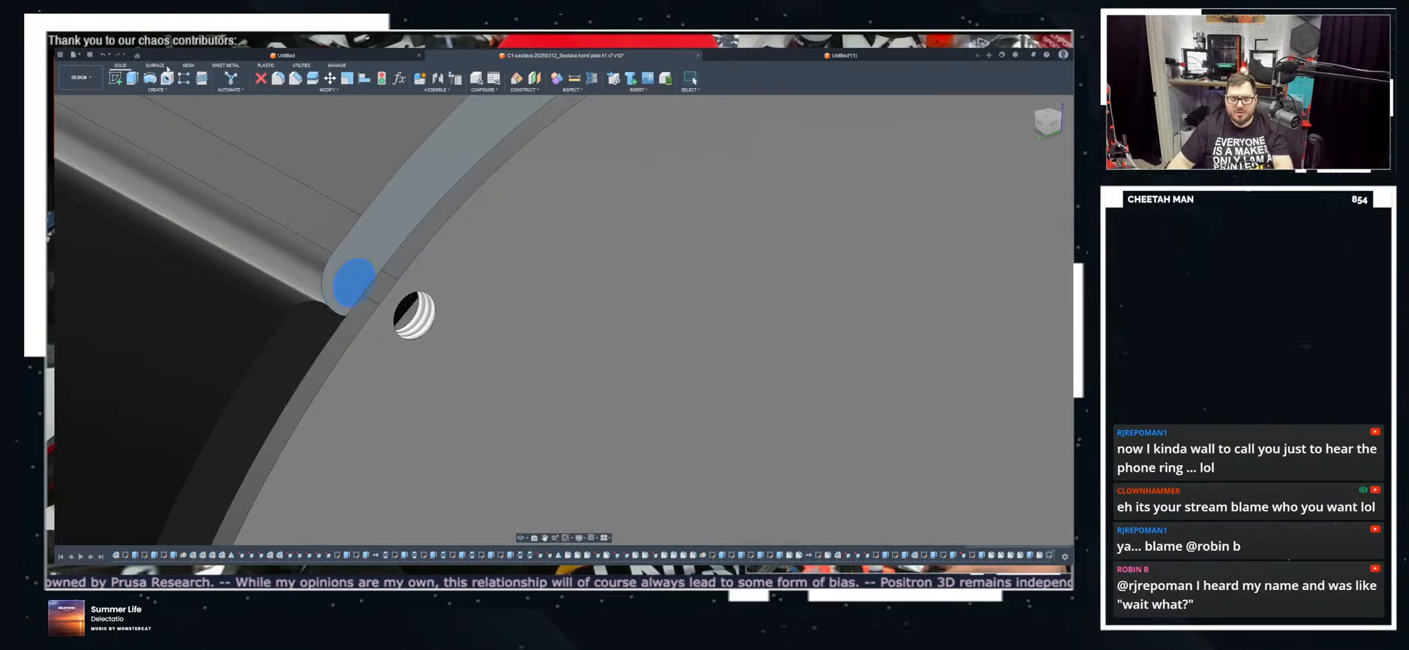
# Step: Cut the sketched circle through the cover's full length to its opposite end face and thread the hole at that end
pyautogui.click(135, 80)
pyautogui.scroll(-10, 411, 316)
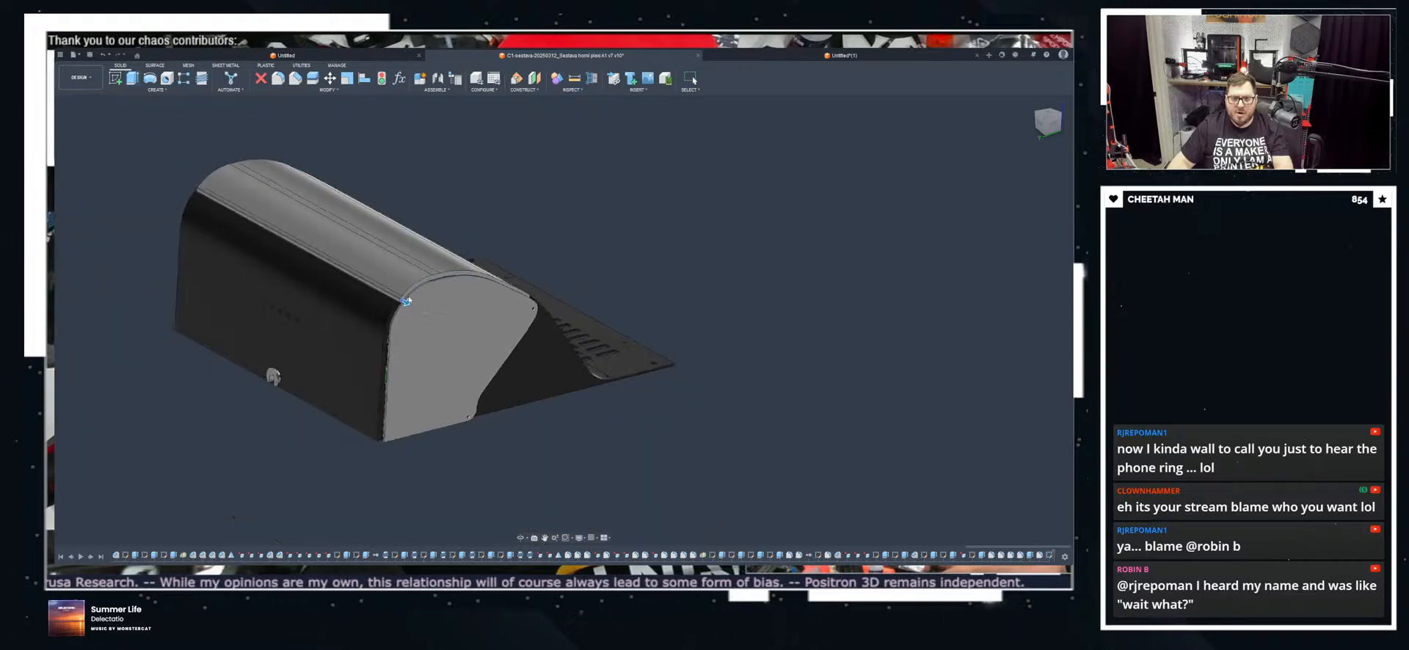
pyautogui.keyDown('shift'); pyautogui.moveTo(397, 294); pyautogui.dragTo(476, 302, button='middle'); pyautogui.keyUp('shift')
pyautogui.scroll(8, 371, 321)
pyautogui.click(456, 365)
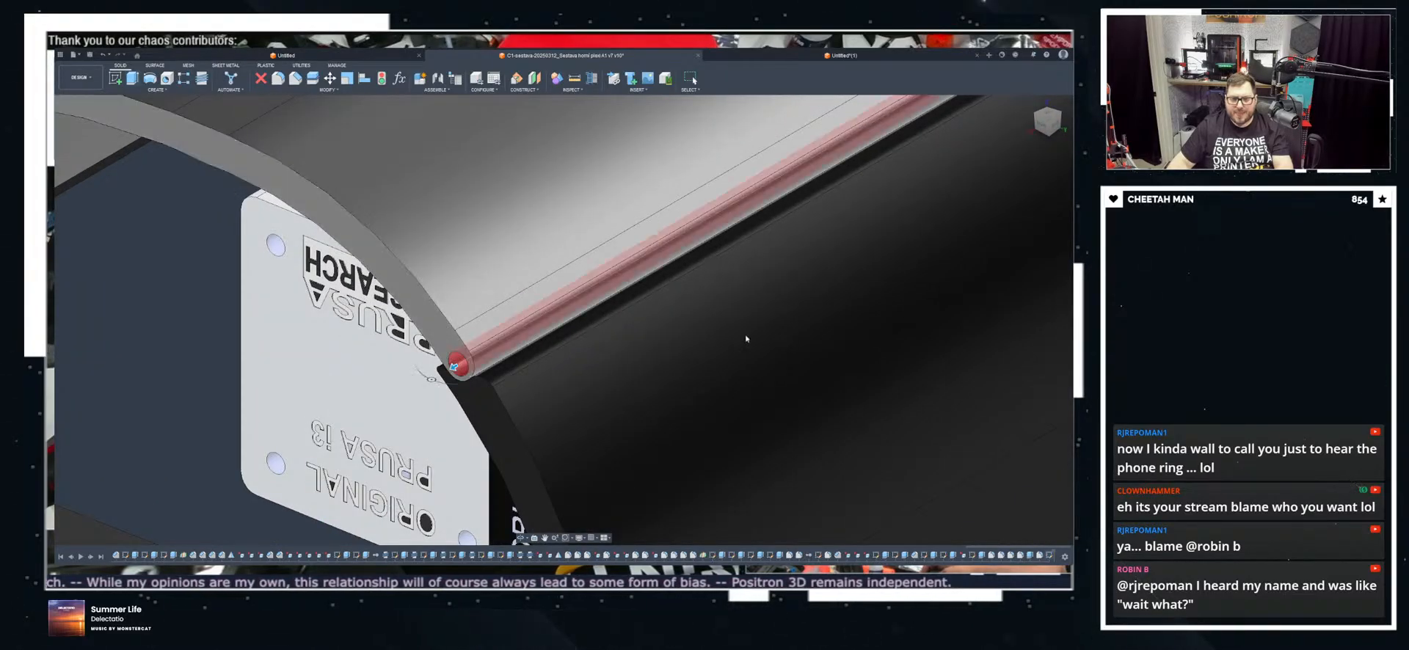
pyautogui.scroll(4, 440, 334)
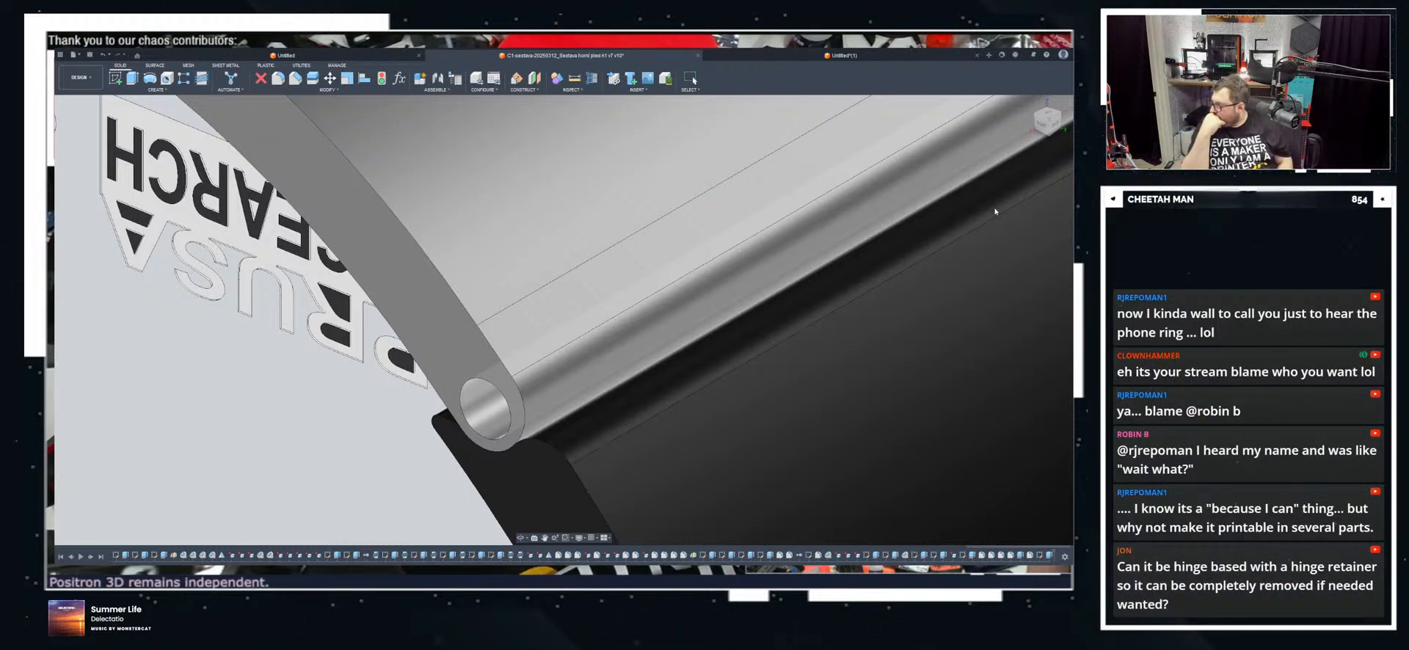
pyautogui.press('q')
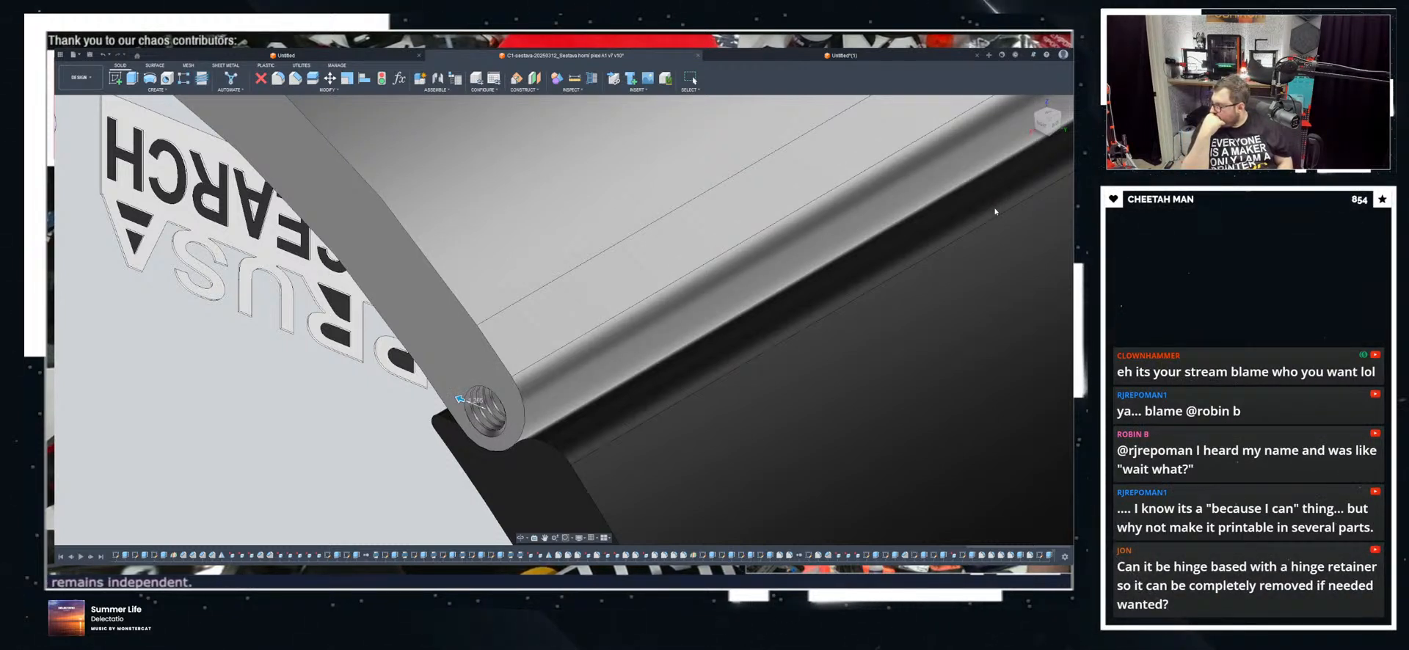
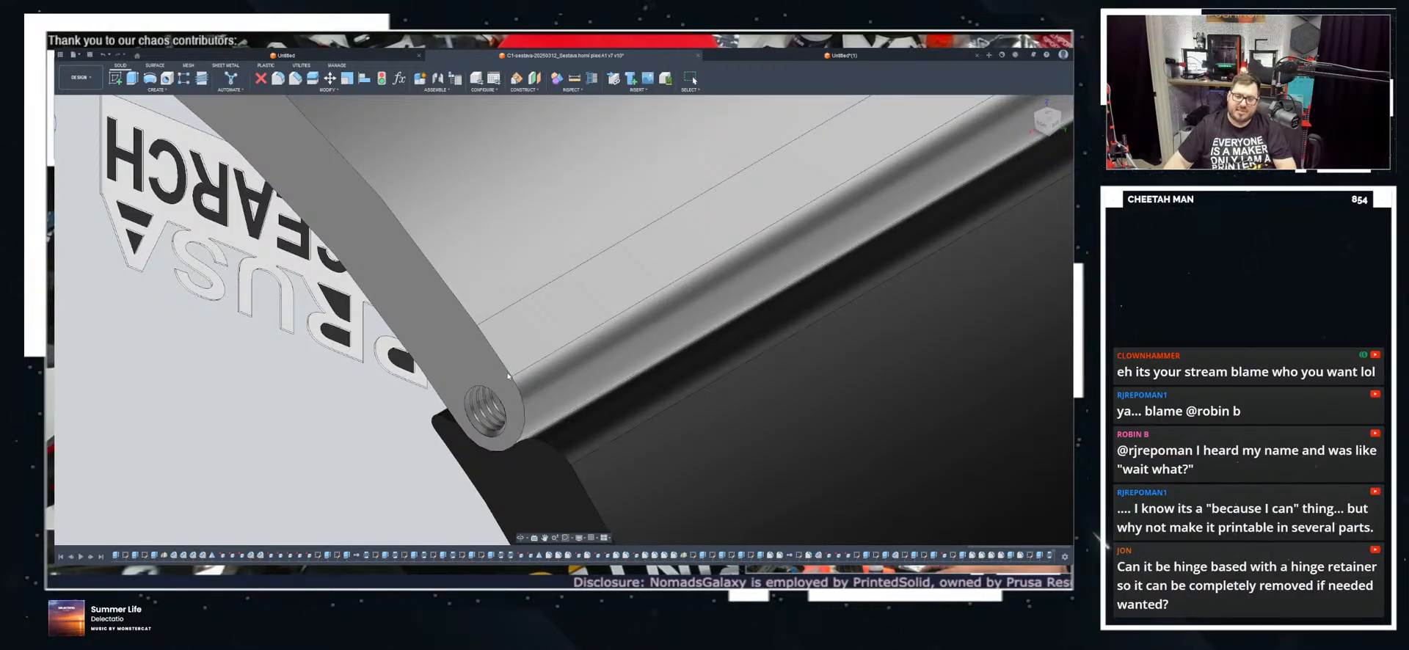
# Step: Mirror the side plate across the enclosure's central plane to close the opposite open side
pyautogui.scroll(-8, 508, 377)
pyautogui.keyDown('shift'); pyautogui.moveTo(508, 376); pyautogui.dragTo(646, 404, button='middle'); pyautogui.keyUp('shift')
pyautogui.scroll(4, 586, 385)
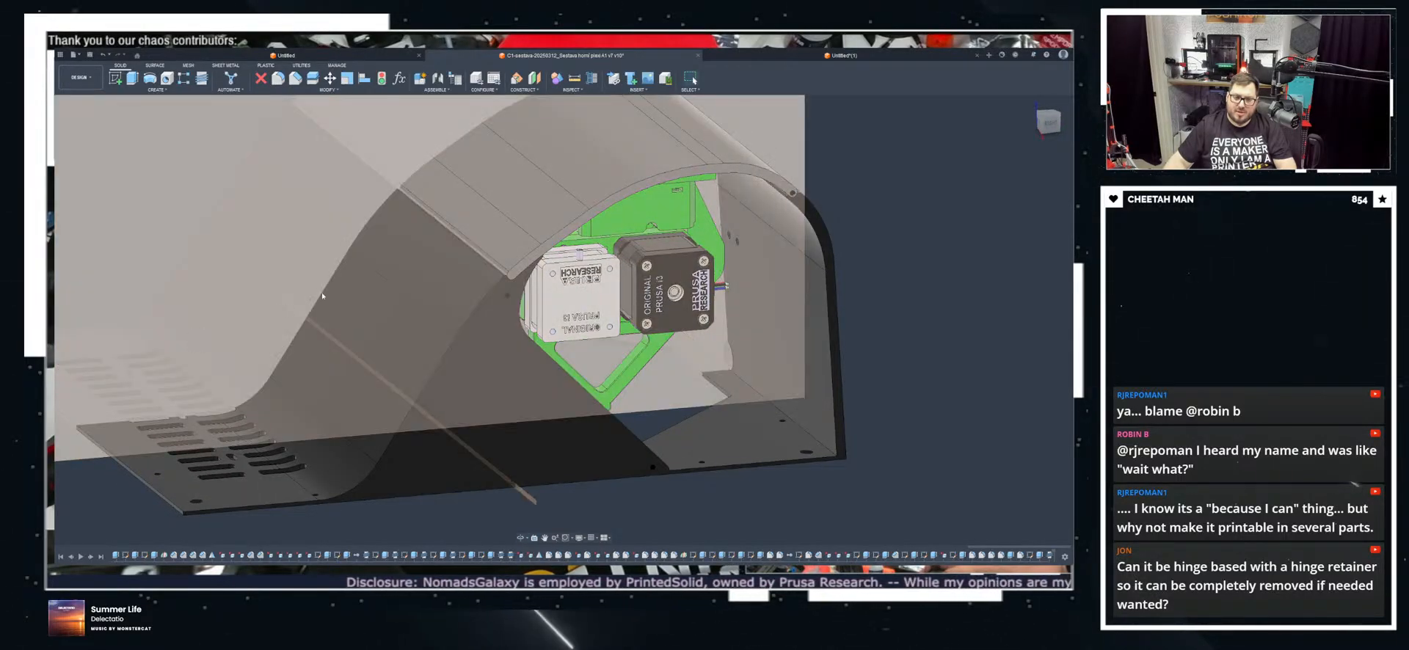
pyautogui.scroll(-4, 327, 295)
pyautogui.keyDown('shift'); pyautogui.moveTo(335, 300); pyautogui.dragTo(235, 234, button='middle'); pyautogui.keyUp('shift')
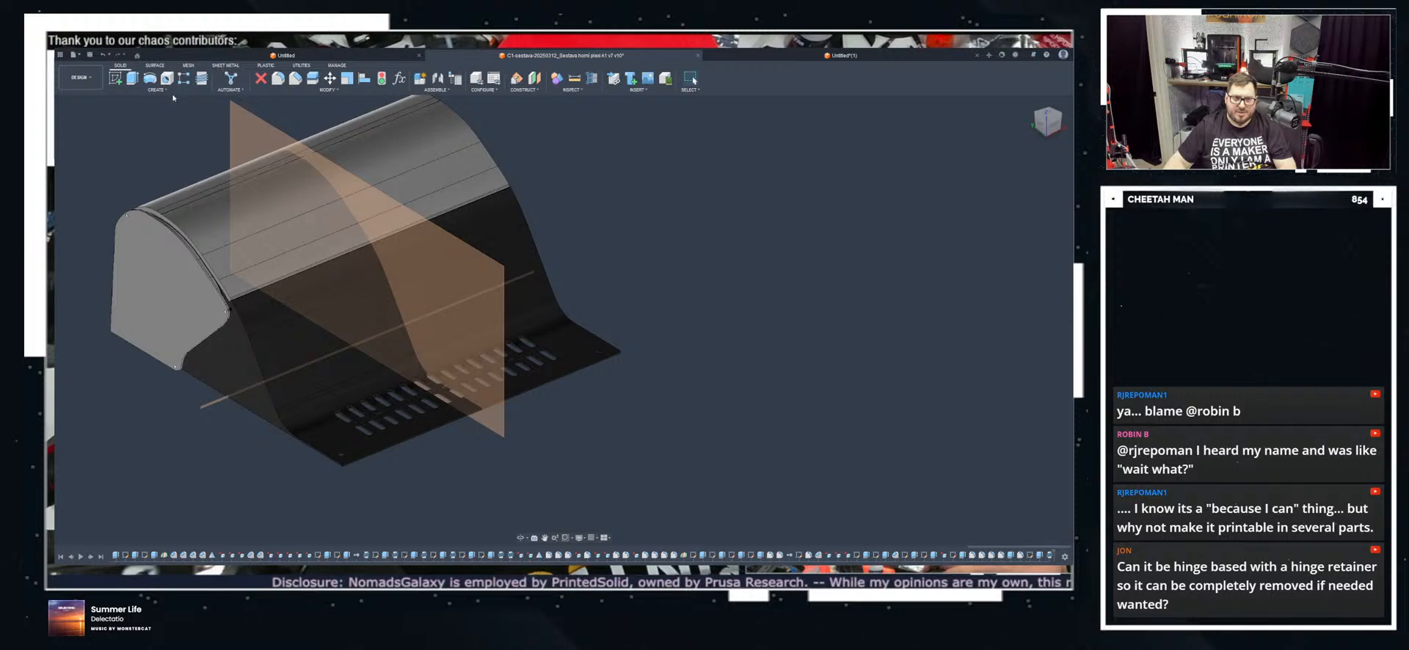
pyautogui.click(162, 296)
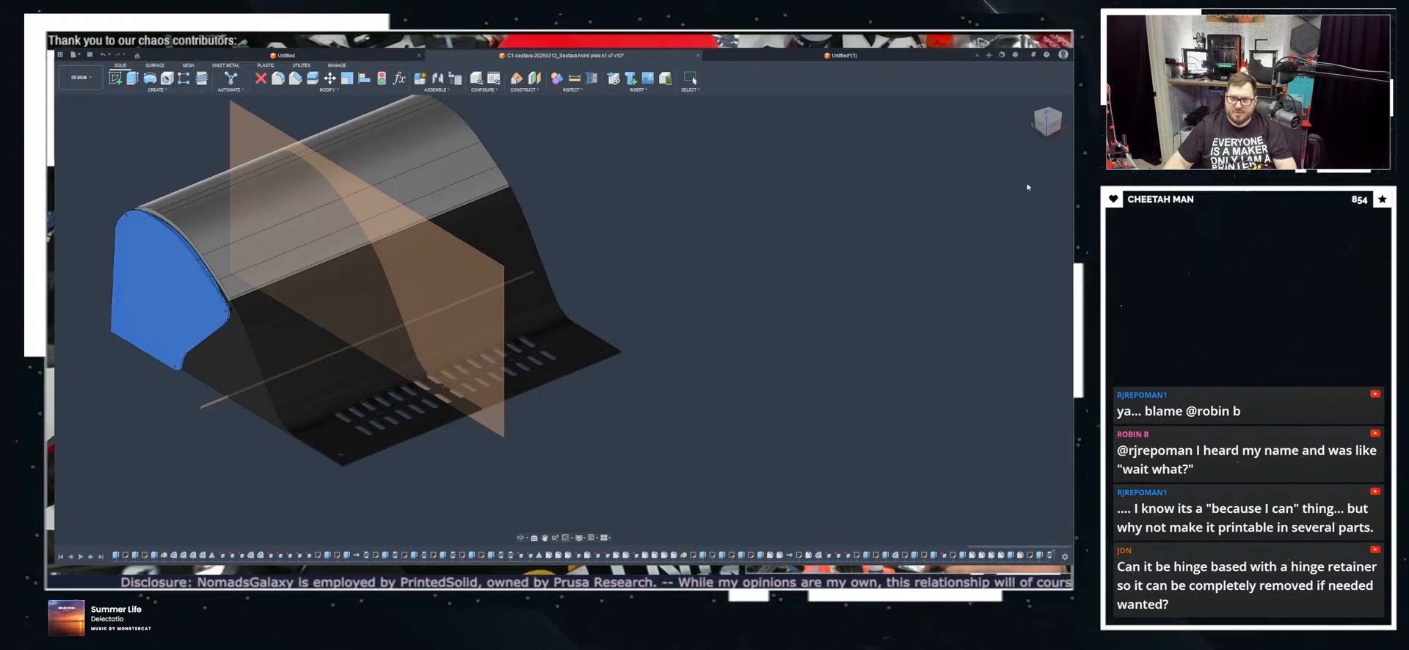
pyautogui.click(470, 308)
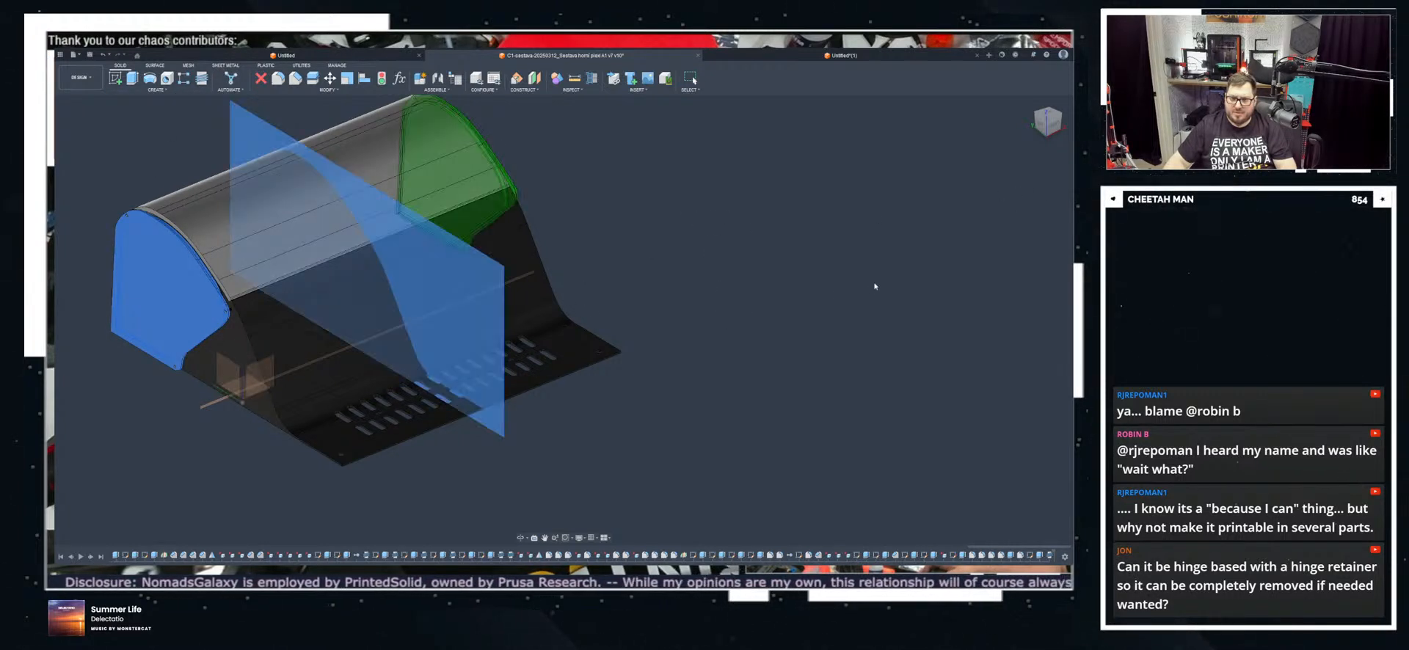
pyautogui.click(1033, 215)
# Step: Examine how the side plate's upper mounting hole and the cover's threaded end hole sit along the shell's curved edge
pyautogui.keyDown('shift'); pyautogui.moveTo(645, 235); pyautogui.dragTo(152, 244, button='middle'); pyautogui.keyUp('shift')
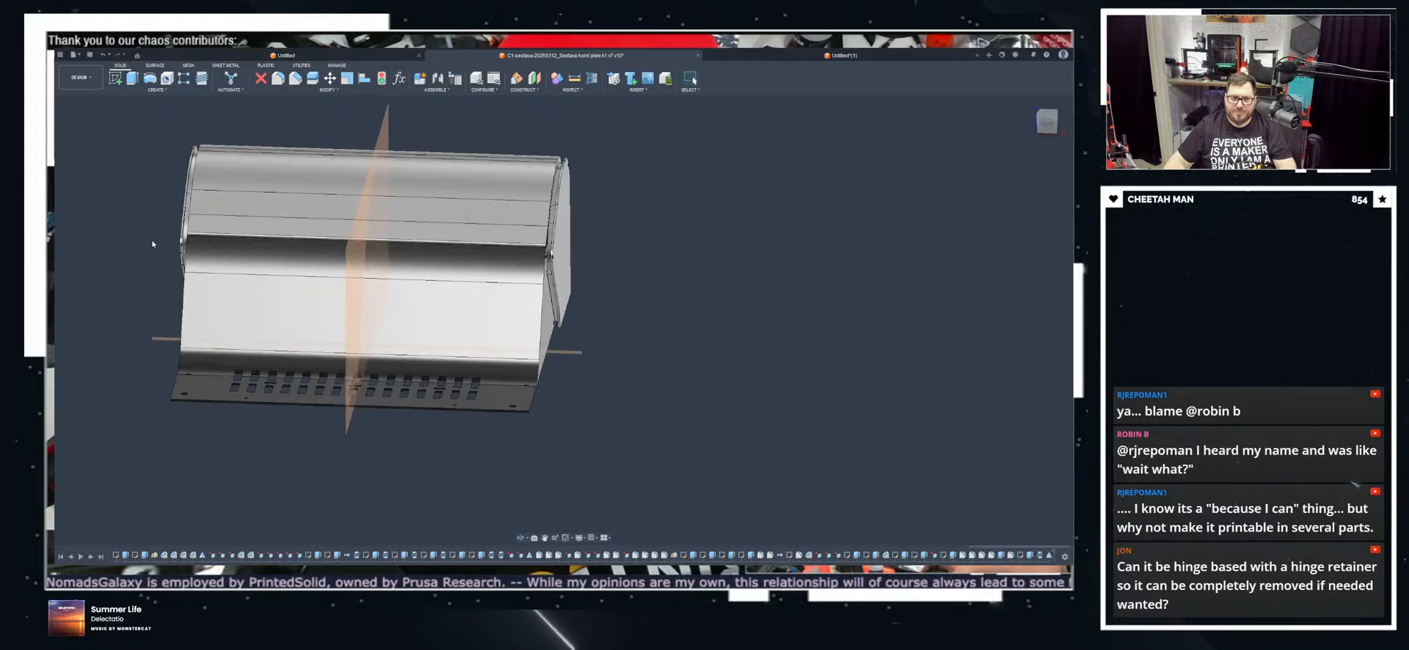
pyautogui.keyDown('shift'); pyautogui.moveTo(429, 331); pyautogui.dragTo(731, 274, button='middle'); pyautogui.keyUp('shift')
pyautogui.keyDown('shift'); pyautogui.moveTo(281, 514); pyautogui.dragTo(401, 363, button='middle'); pyautogui.keyUp('shift')
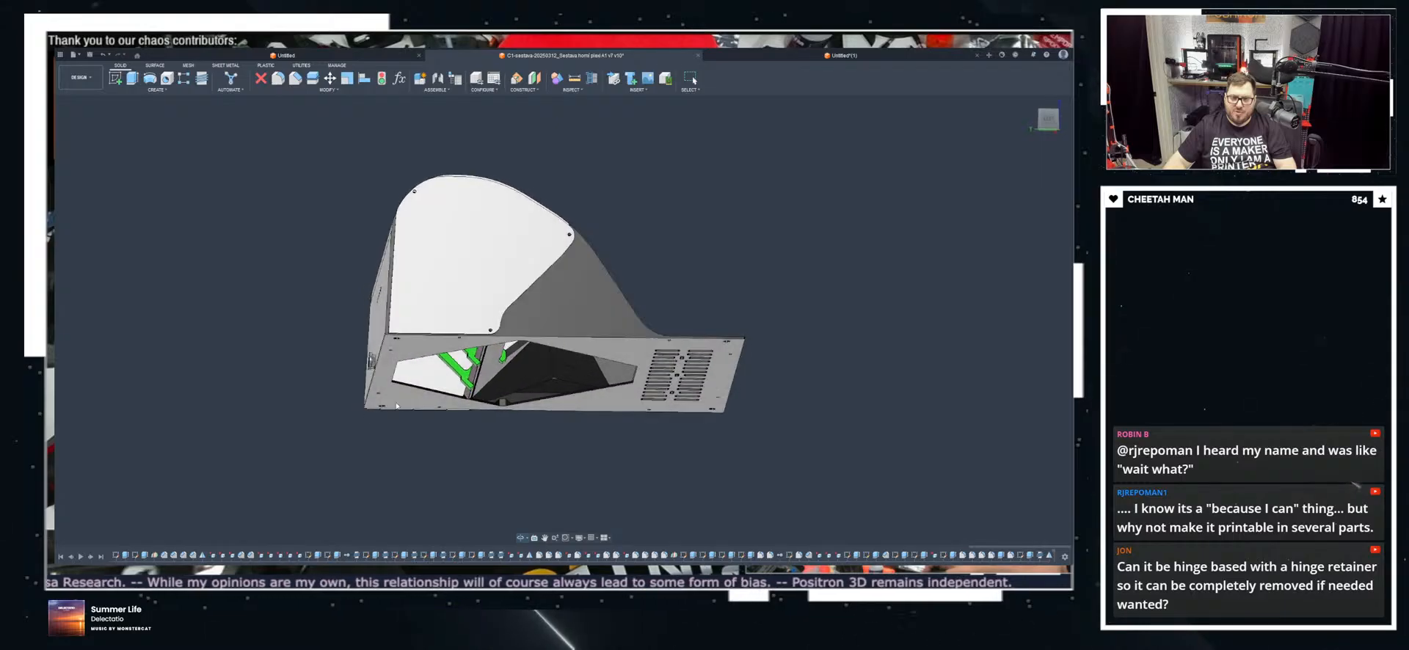
pyautogui.scroll(4, 398, 206)
pyautogui.keyDown('shift'); pyautogui.moveTo(399, 206); pyautogui.dragTo(396, 257, button='middle'); pyautogui.keyUp('shift')
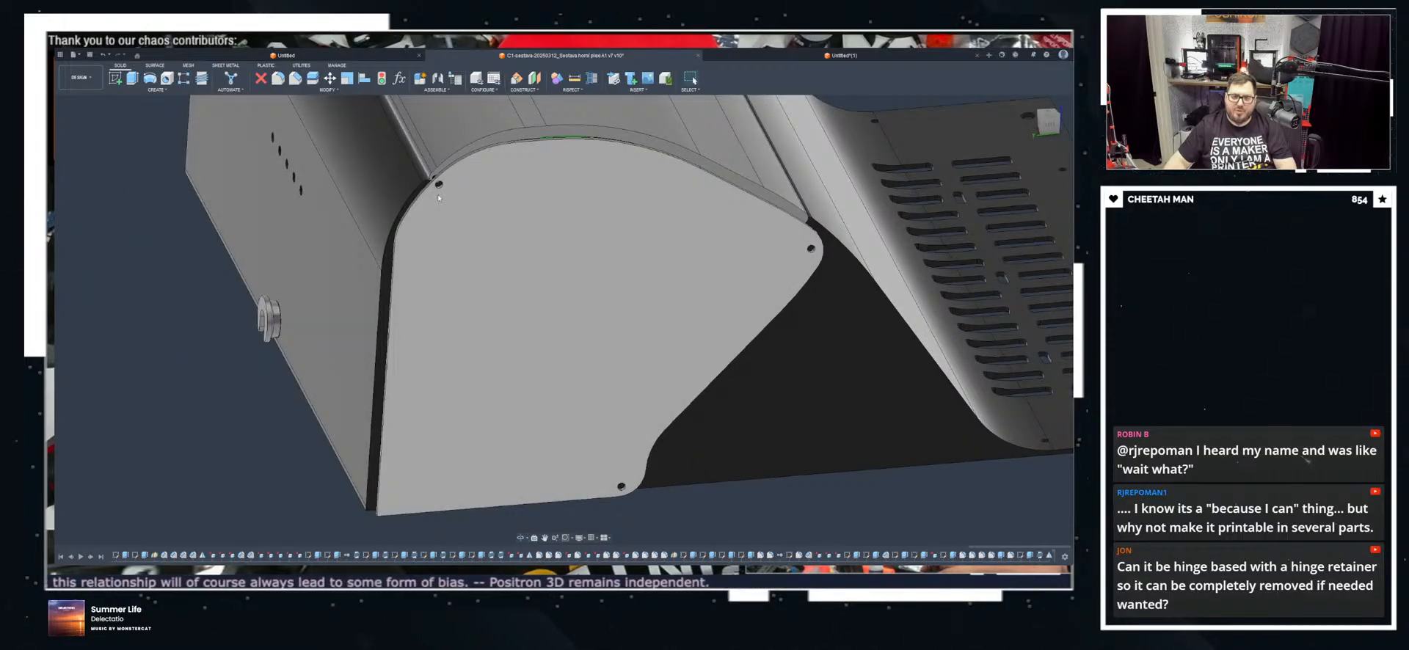
pyautogui.scroll(3, 438, 192)
pyautogui.moveTo(438, 191)
pyautogui.keyDown('shift'); pyautogui.mouseDown(button='middle')
pyautogui.moveTo(562, 209)
pyautogui.moveTo(445, 181)
pyautogui.mouseUp(button='middle'); pyautogui.keyUp('shift')
pyautogui.scroll(8, 441, 177)
pyautogui.keyDown('shift'); pyautogui.moveTo(403, 291); pyautogui.dragTo(411, 284, button='middle'); pyautogui.keyUp('shift')
pyautogui.scroll(-10, 411, 285)
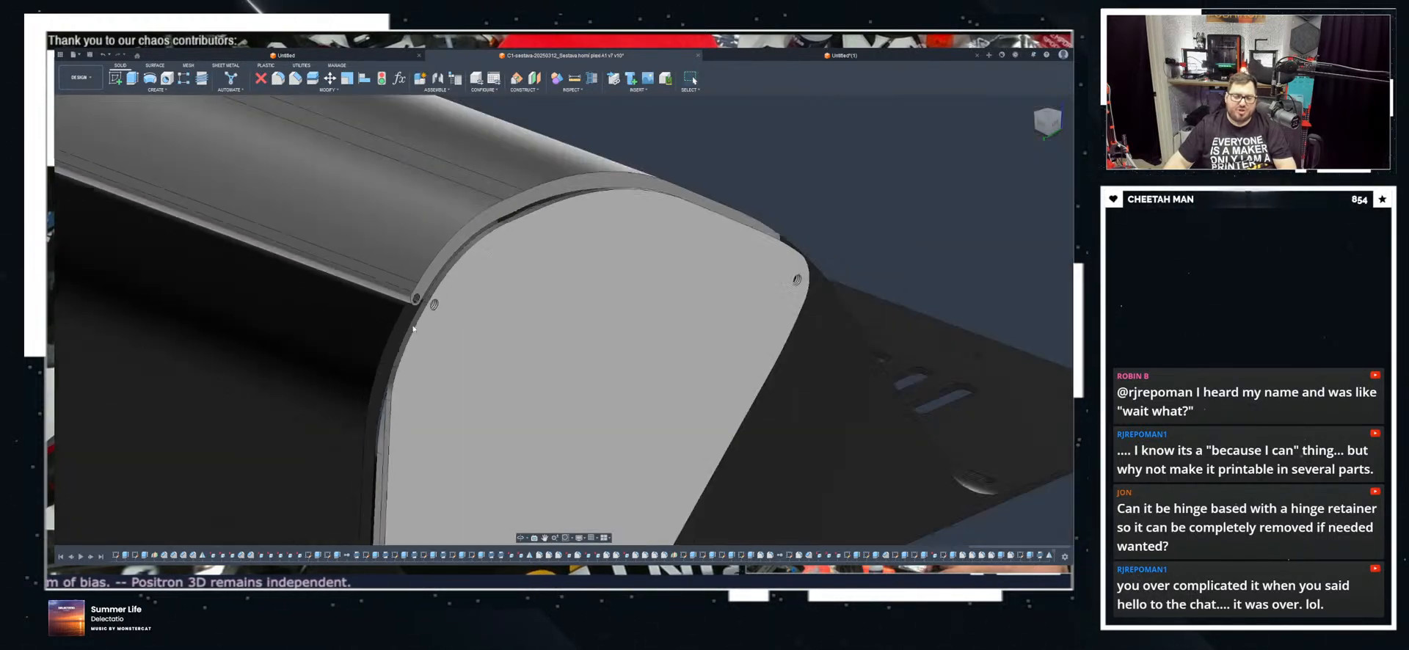
pyautogui.scroll(-4, 413, 329)
pyautogui.keyDown('shift'); pyautogui.moveTo(413, 329); pyautogui.dragTo(387, 308, button='middle'); pyautogui.keyUp('shift')
pyautogui.scroll(8, 387, 308)
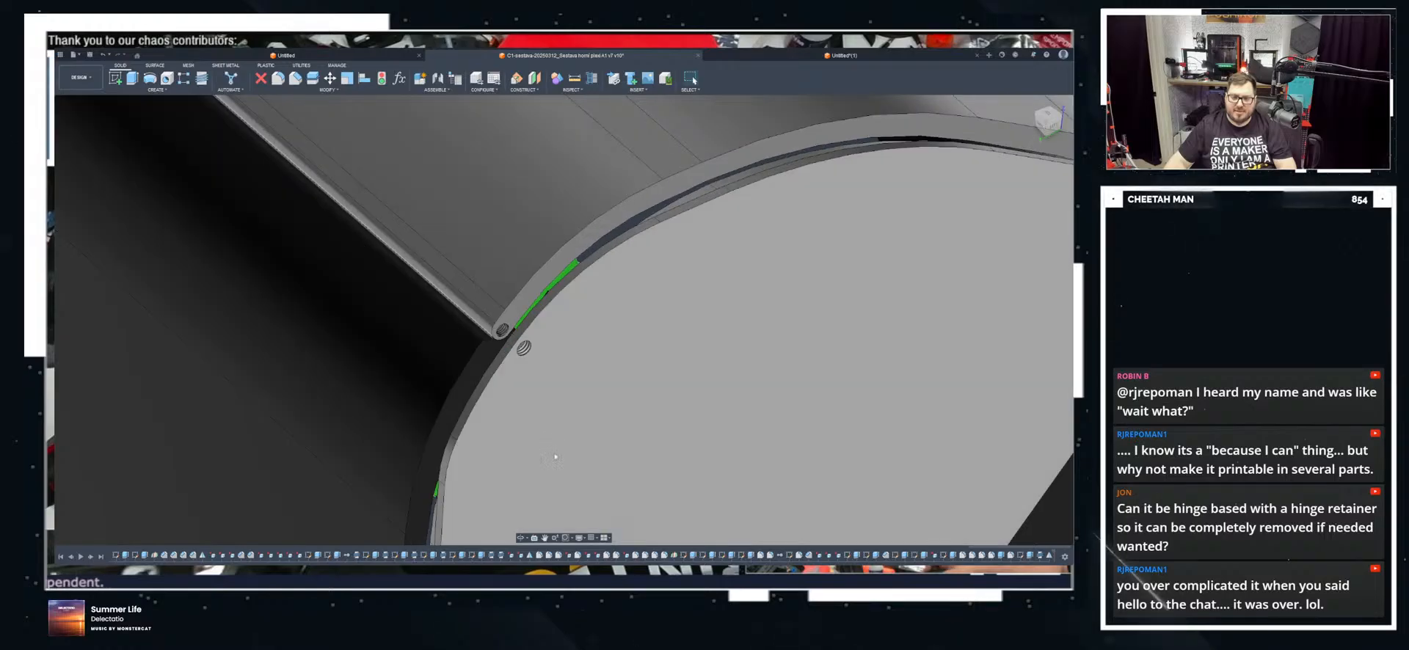
pyautogui.scroll(-10, 464, 317)
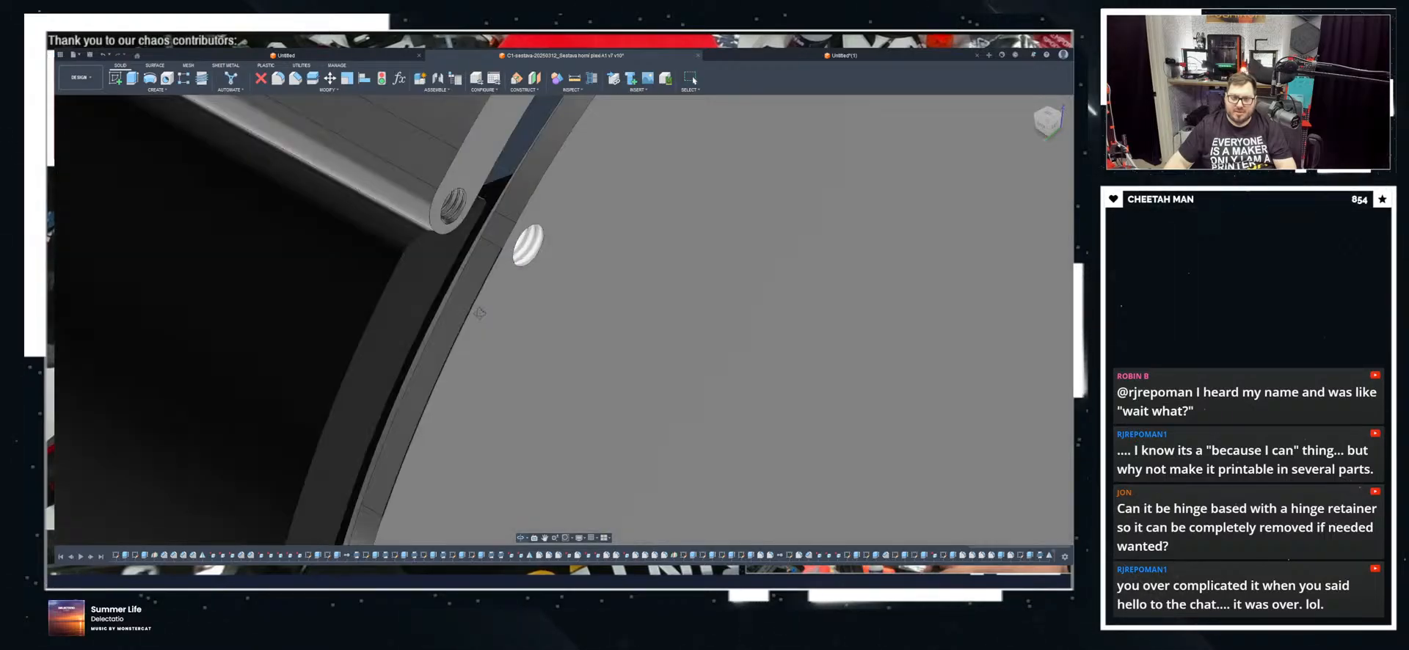
pyautogui.scroll(-6, 459, 242)
pyautogui.keyDown('shift'); pyautogui.moveTo(460, 242); pyautogui.dragTo(456, 264, button='middle'); pyautogui.keyUp('shift')
pyautogui.scroll(10, 687, 273)
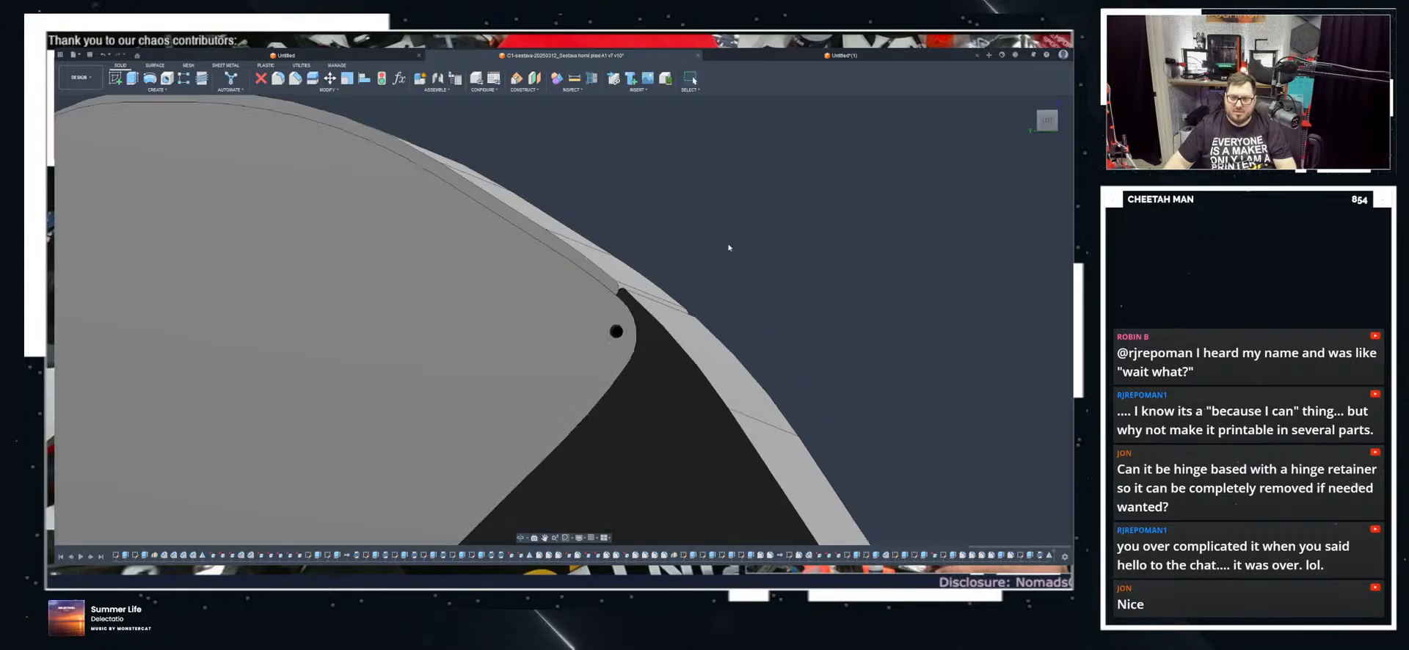
# Step: Examine the side plate's other corners and its lower edge against the shell's base
pyautogui.keyDown('shift'); pyautogui.moveTo(600, 325); pyautogui.dragTo(552, 321, button='middle'); pyautogui.keyUp('shift')
pyautogui.scroll(-8, 572, 243)
pyautogui.moveTo(573, 244)
pyautogui.keyDown('shift'); pyautogui.mouseDown(button='middle')
pyautogui.moveTo(569, 258)
pyautogui.moveTo(604, 258)
pyautogui.moveTo(611, 242)
pyautogui.moveTo(579, 246)
pyautogui.moveTo(596, 241)
pyautogui.mouseUp(button='middle'); pyautogui.keyUp('shift')
pyautogui.scroll(8, 209, 492)
pyautogui.keyDown('shift'); pyautogui.moveTo(209, 492); pyautogui.dragTo(115, 297, button='middle'); pyautogui.keyUp('shift')
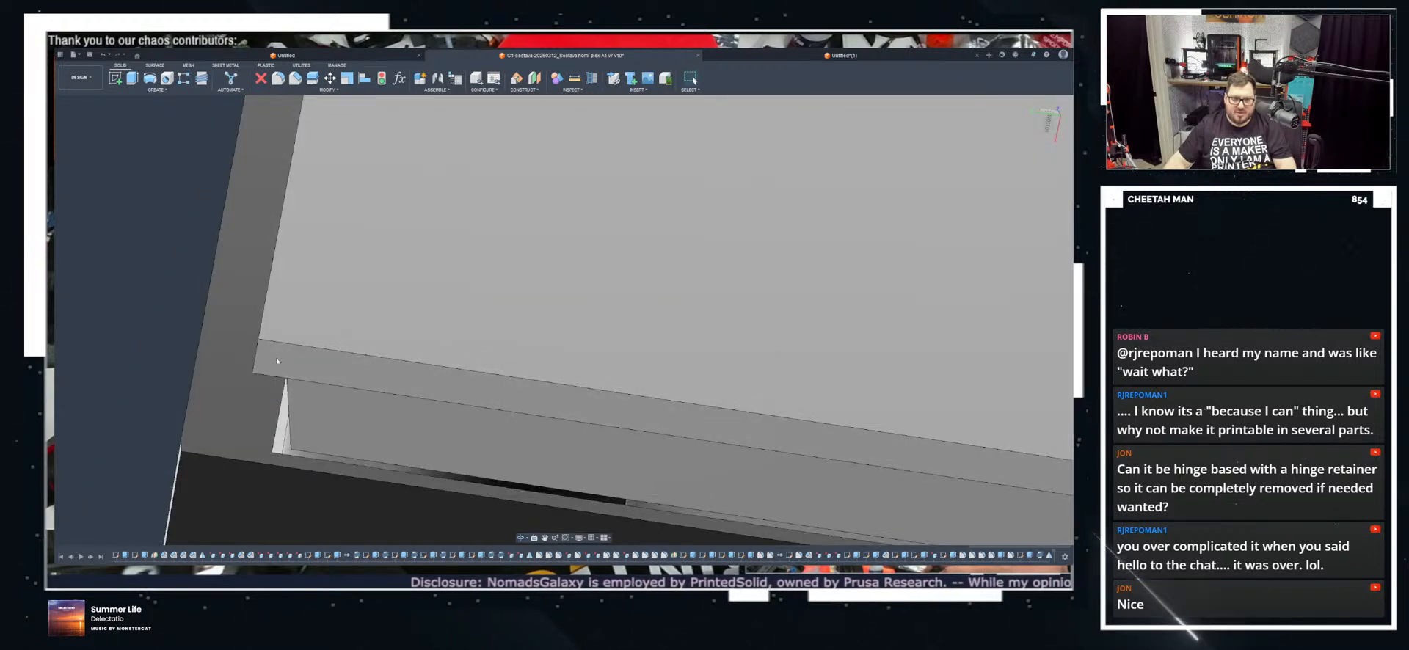
pyautogui.scroll(-10, 276, 361)
pyautogui.moveTo(379, 242); pyautogui.dragTo(391, 232, button='middle')
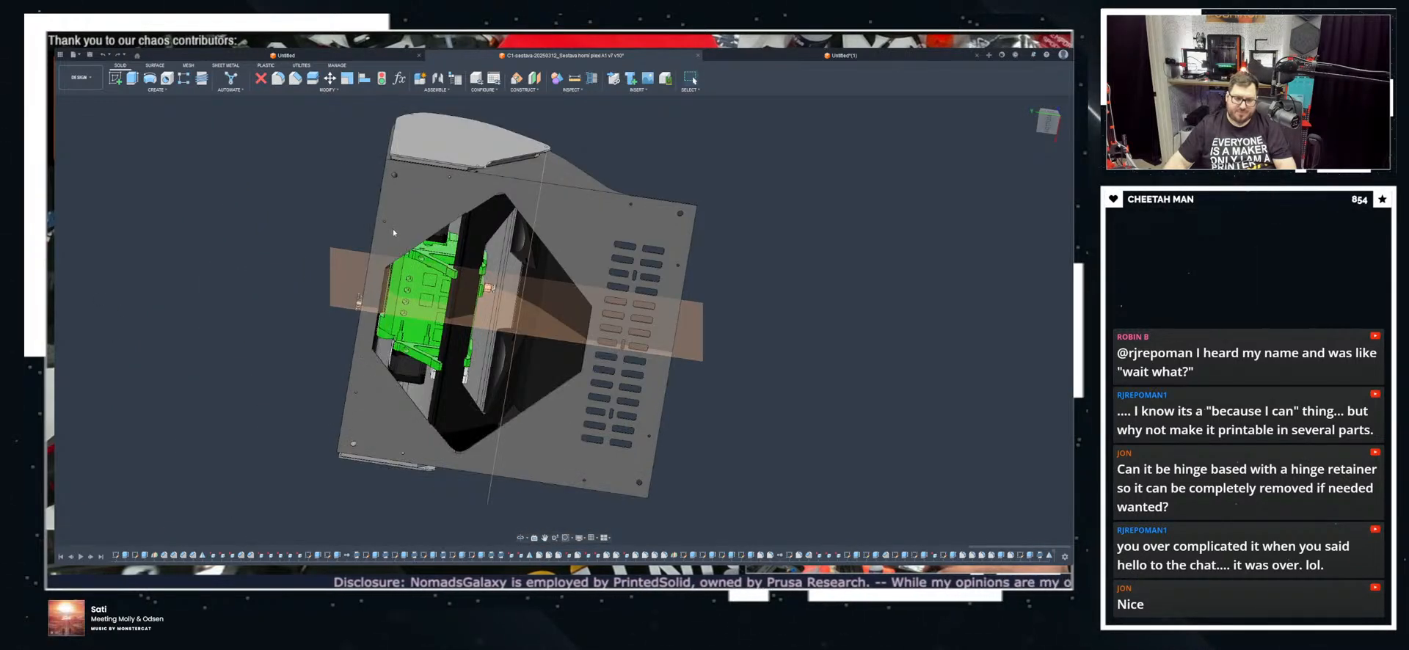
pyautogui.scroll(10, 399, 137)
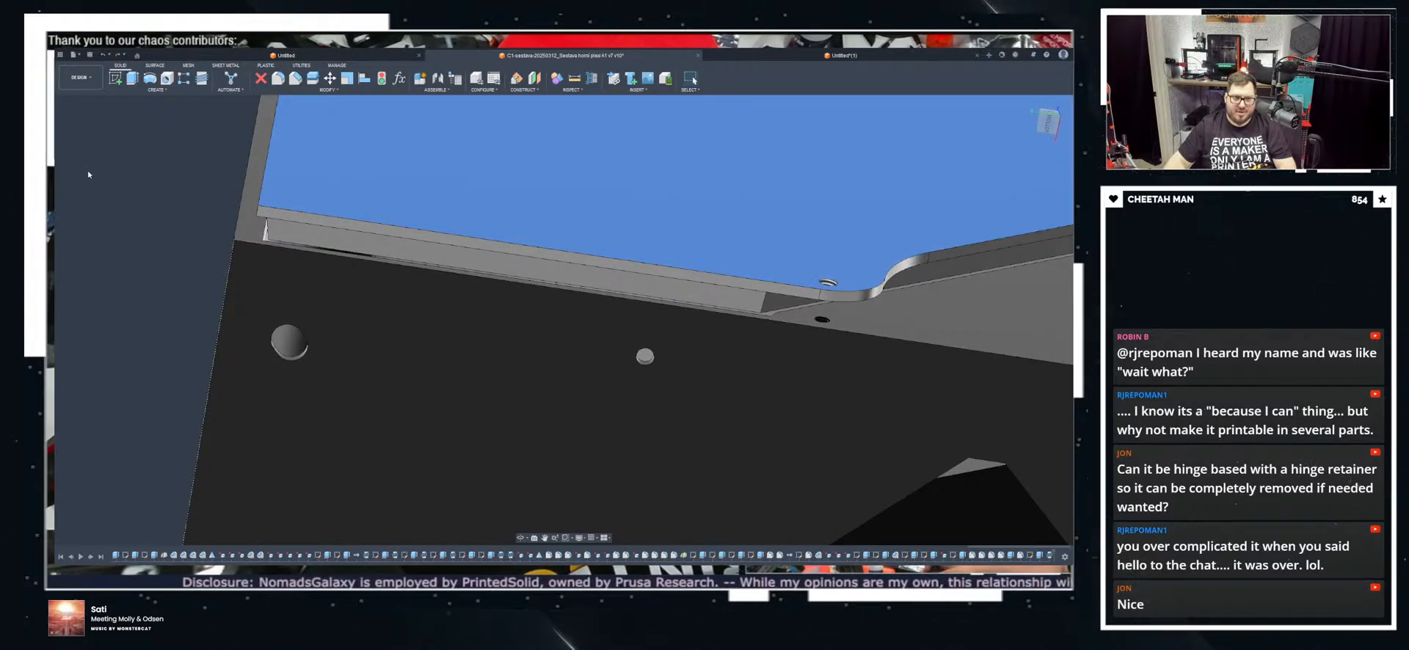
# Step: Hide the side plate and sketch a circle in the lower corner of the shell's exposed side face, near the round knob
pyautogui.click(177, 216)
pyautogui.moveTo(198, 218)
pyautogui.keyDown('shift'); pyautogui.mouseDown(button='middle')
pyautogui.moveTo(351, 225)
pyautogui.moveTo(331, 278)
pyautogui.mouseUp(button='middle'); pyautogui.keyUp('shift')
pyautogui.click(333, 300)
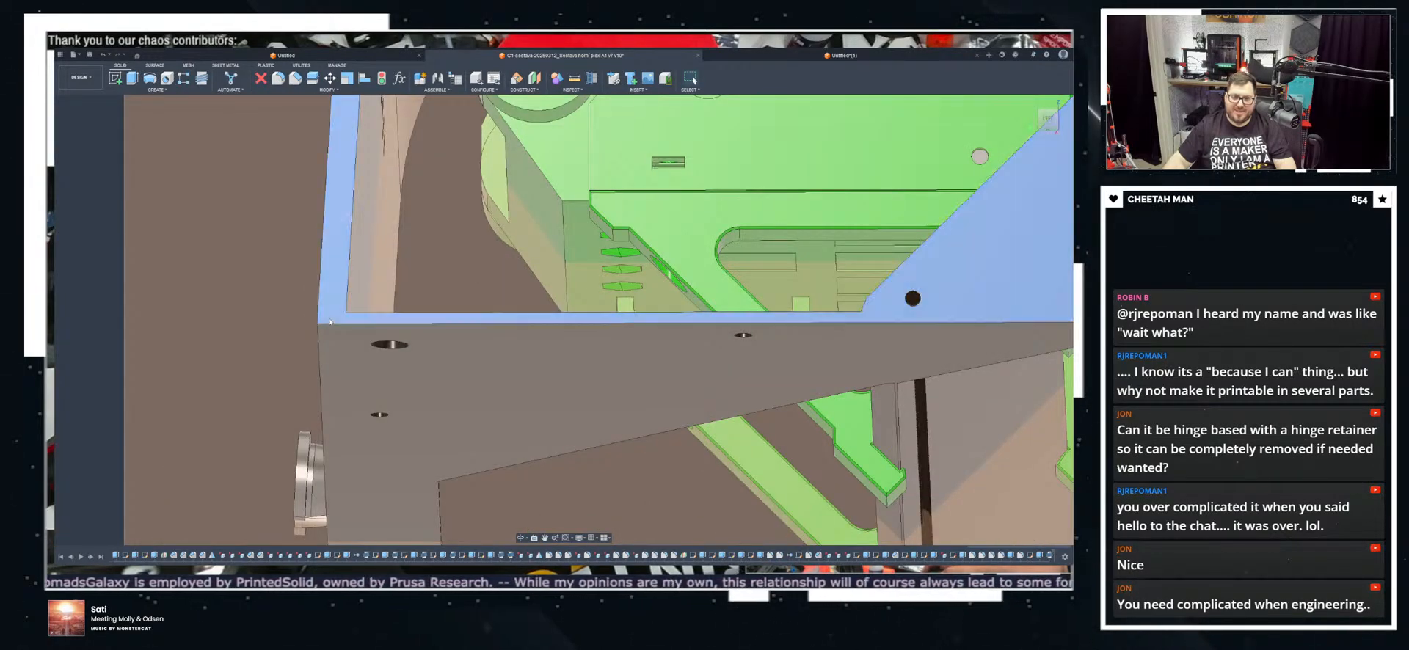
pyautogui.scroll(-3, 333, 311)
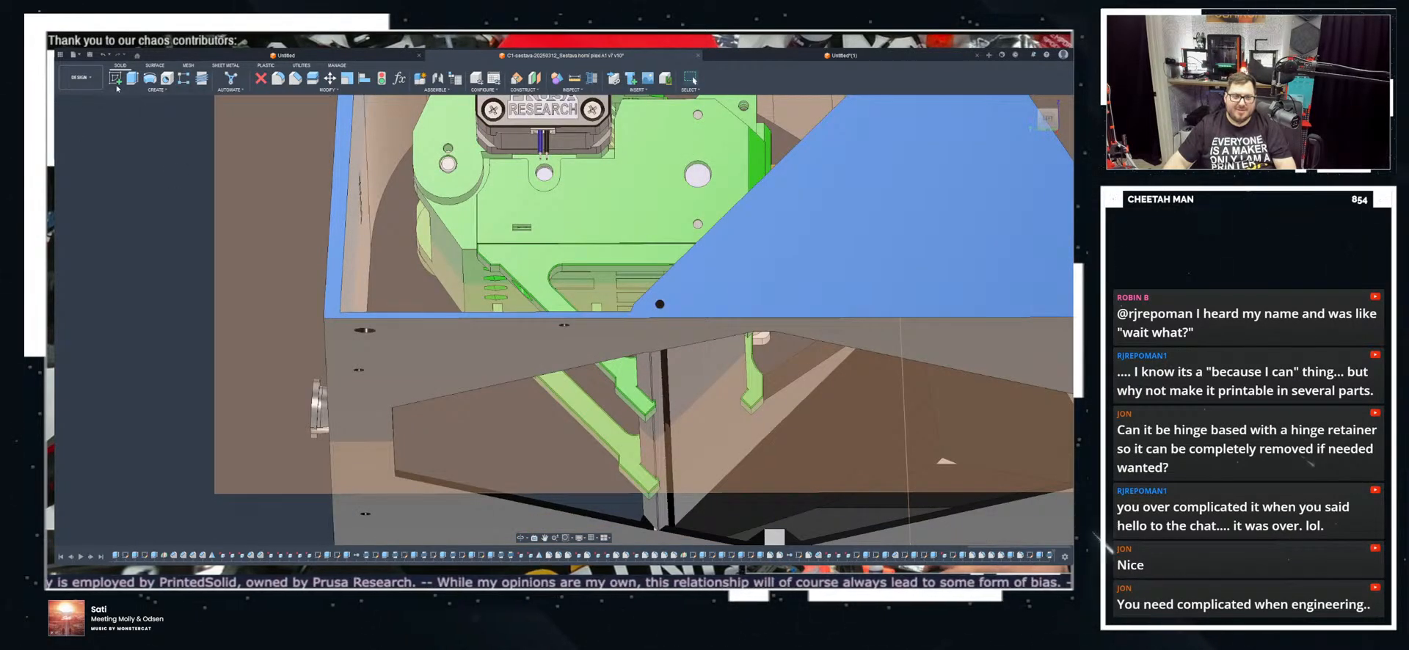
pyautogui.click(115, 79)
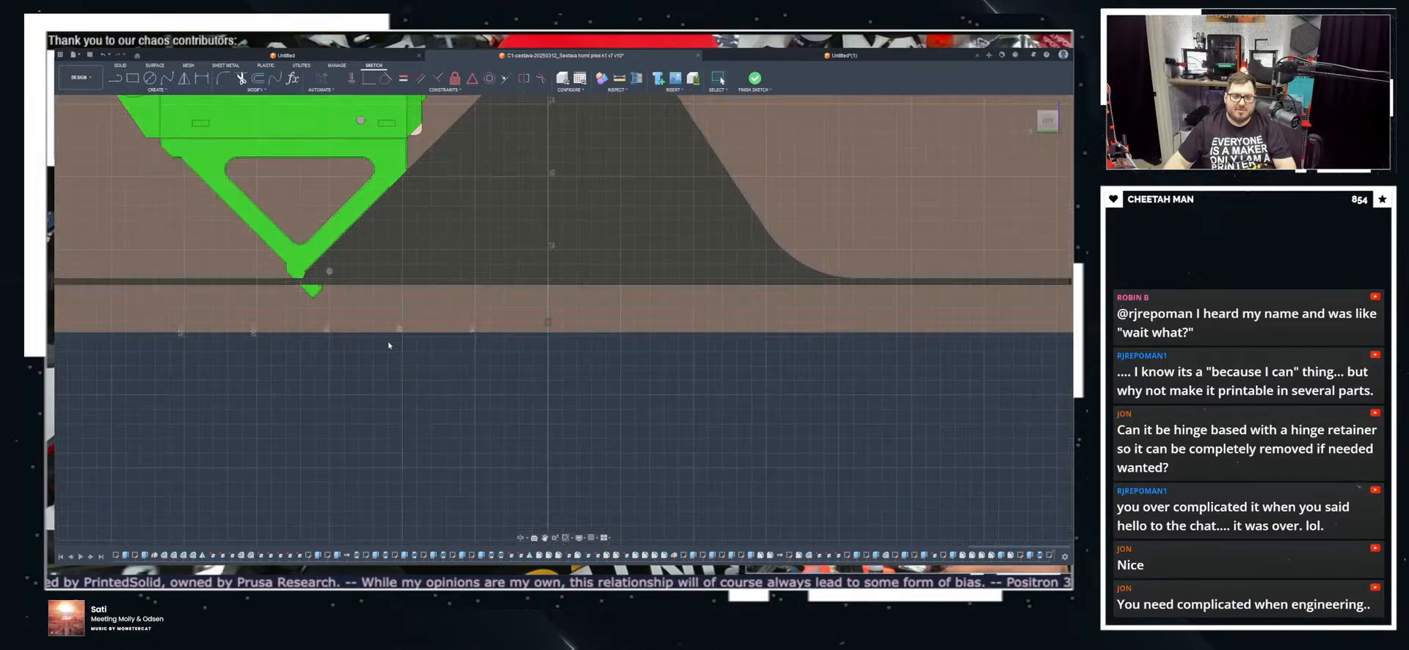
pyautogui.scroll(6, 244, 352)
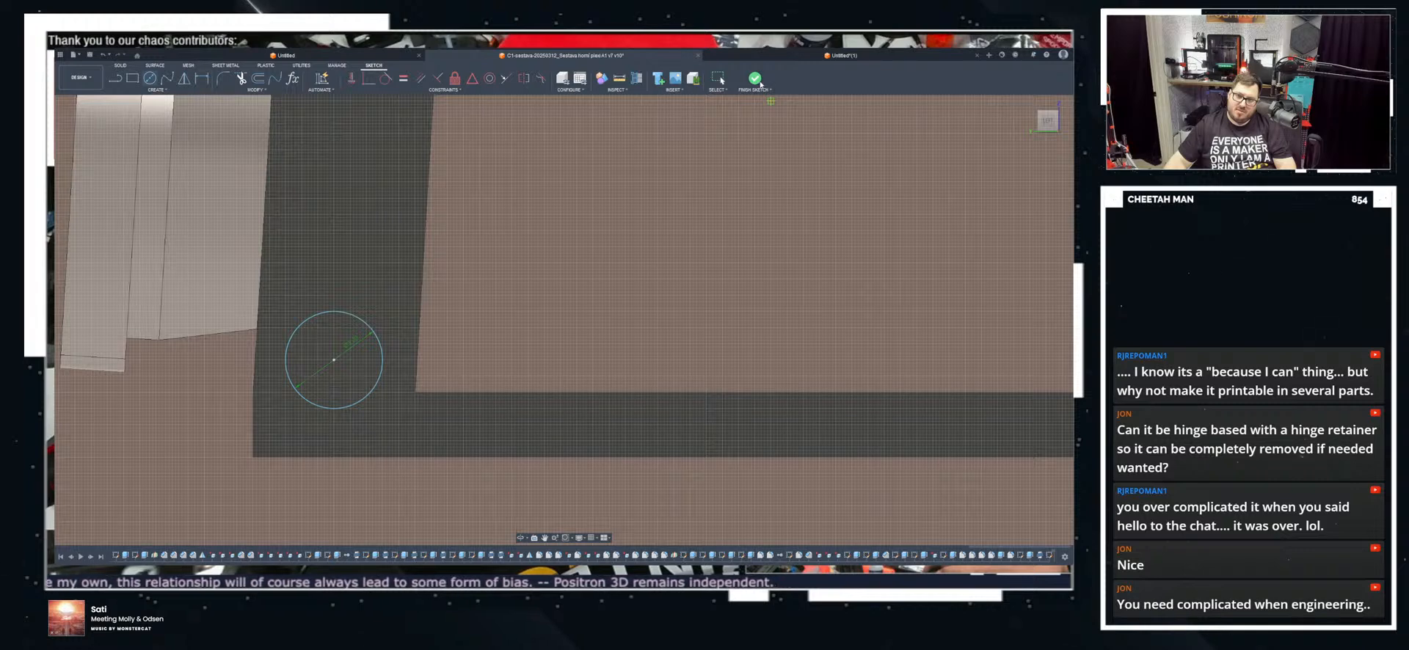
pyautogui.click(756, 79)
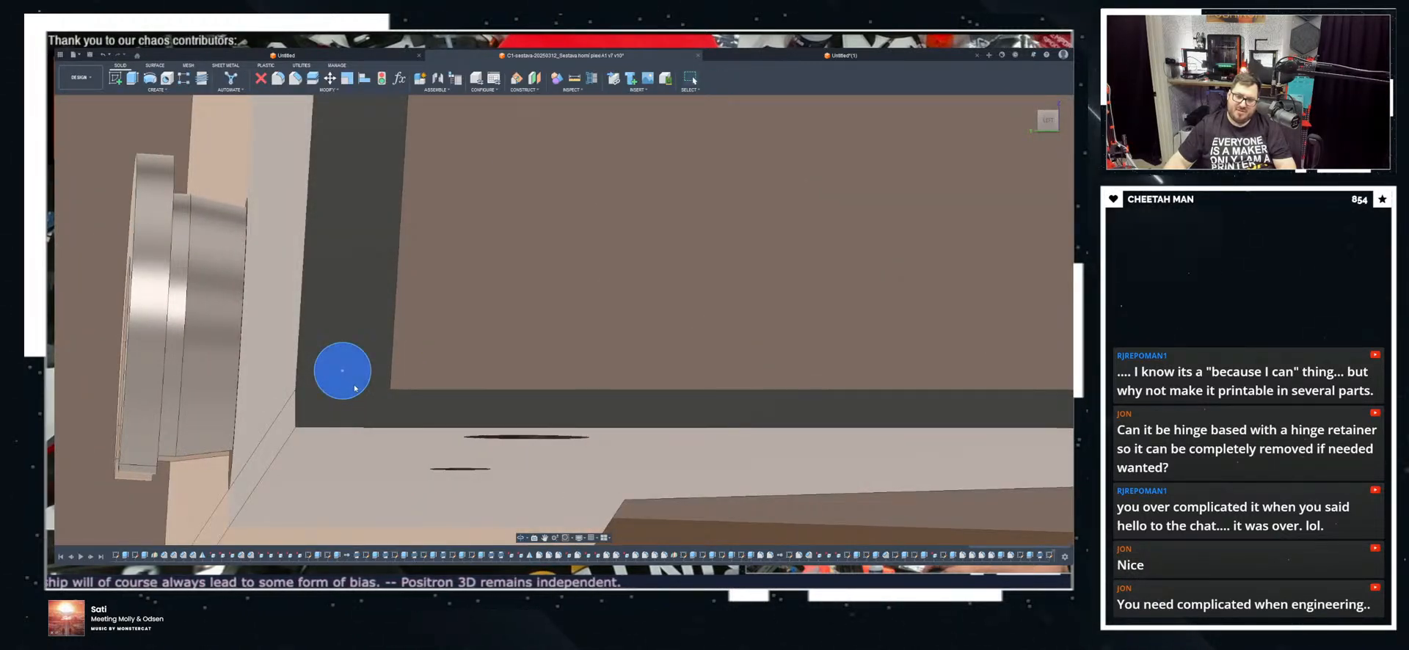
# Step: Cut the sketched corner circle from the side face lengthwise through the shell toward its opposite side
pyautogui.scroll(-5, 355, 387)
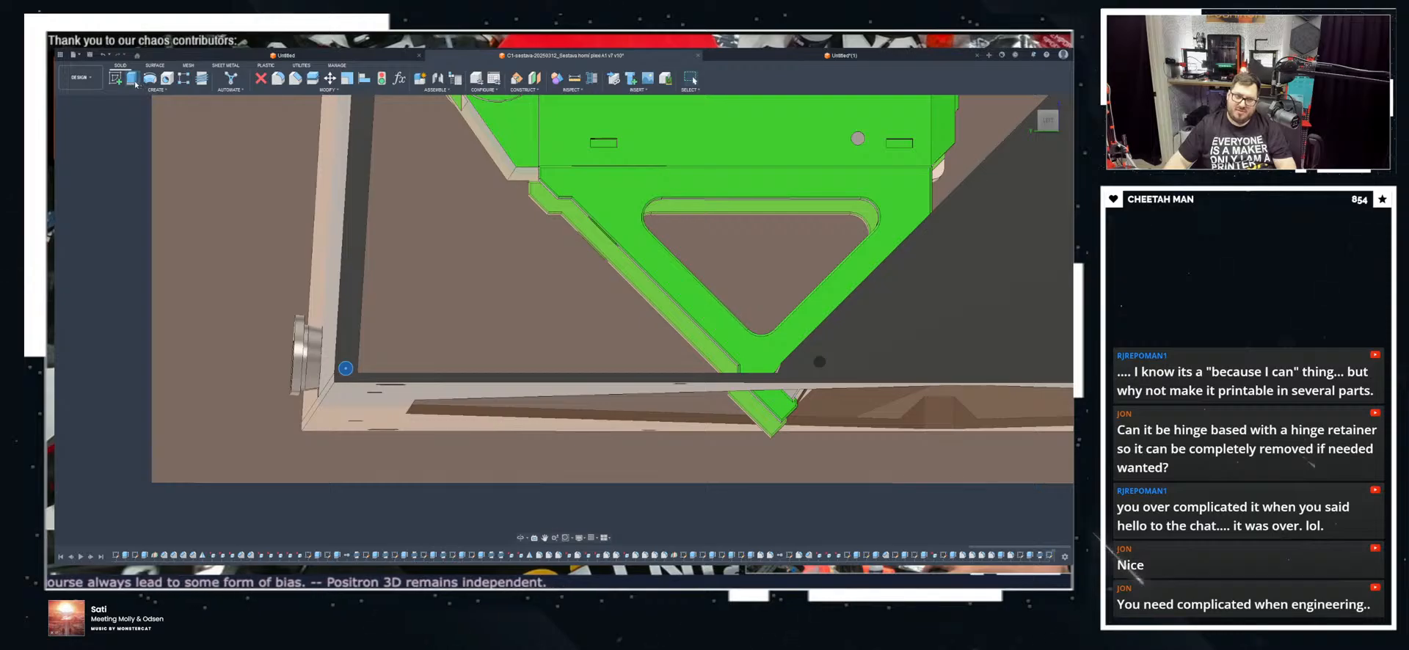
pyautogui.click(135, 82)
pyautogui.scroll(-5, 307, 243)
pyautogui.keyDown('shift'); pyautogui.moveTo(308, 352); pyautogui.dragTo(524, 376, button='middle'); pyautogui.keyUp('shift')
pyautogui.scroll(5, 524, 376)
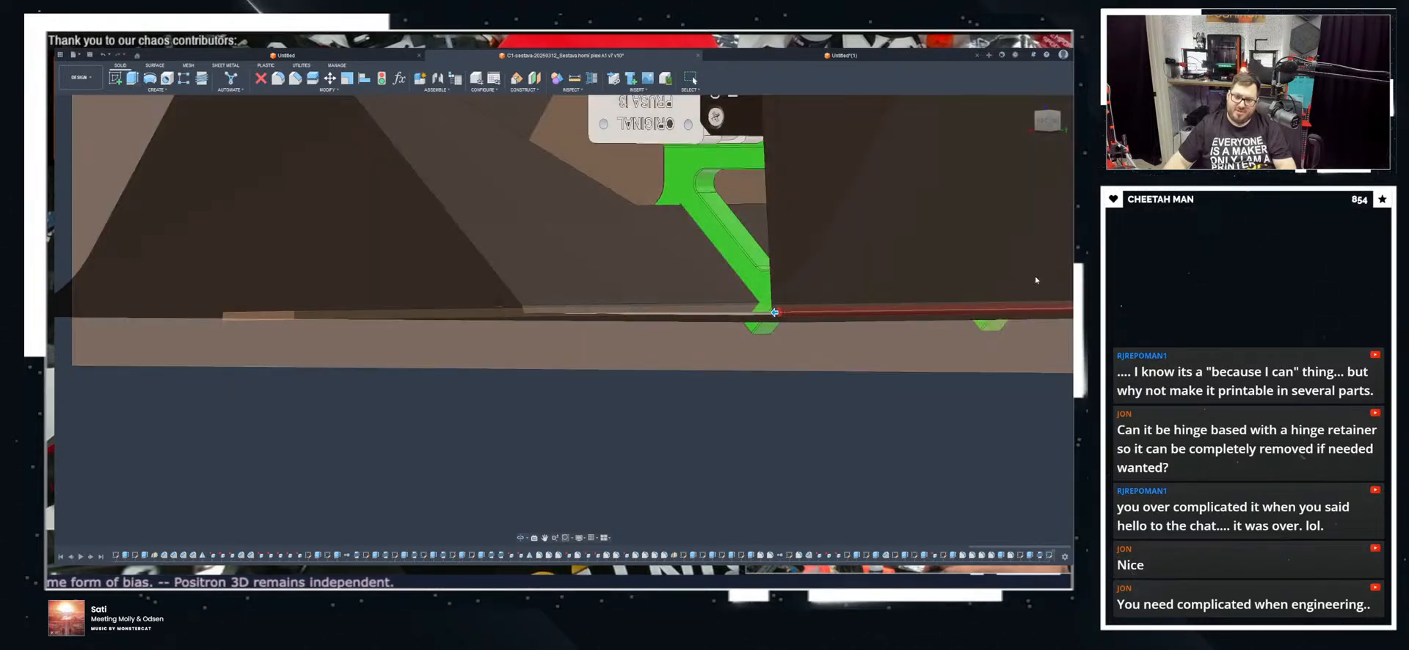
pyautogui.keyDown('shift'); pyautogui.moveTo(794, 320); pyautogui.dragTo(381, 304, button='middle'); pyautogui.keyUp('shift')
pyautogui.moveTo(962, 423); pyautogui.dragTo(753, 438, button='middle')
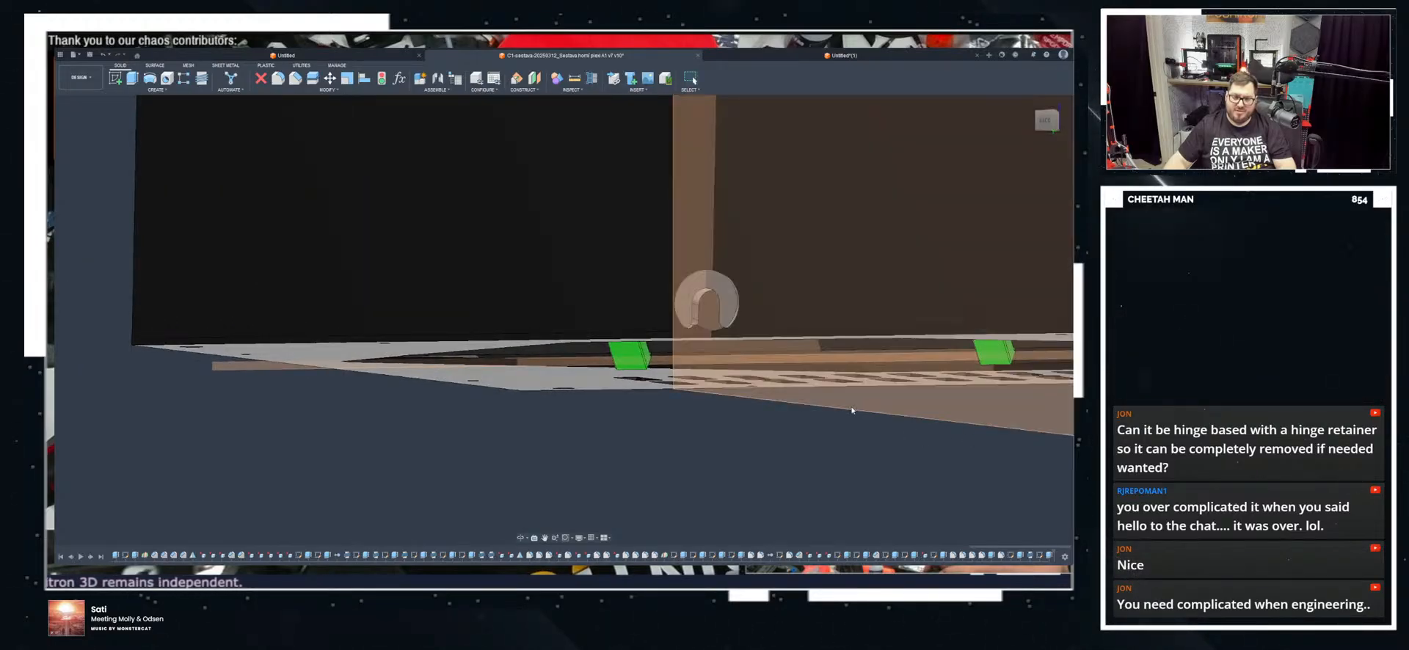
pyautogui.moveTo(840, 407); pyautogui.dragTo(463, 374, button='middle')
# Step: Add a modeled thread to the new hole in the lower corner of the shell's side face
pyautogui.keyDown('shift'); pyautogui.moveTo(881, 275); pyautogui.dragTo(660, 310, button='middle'); pyautogui.keyUp('shift')
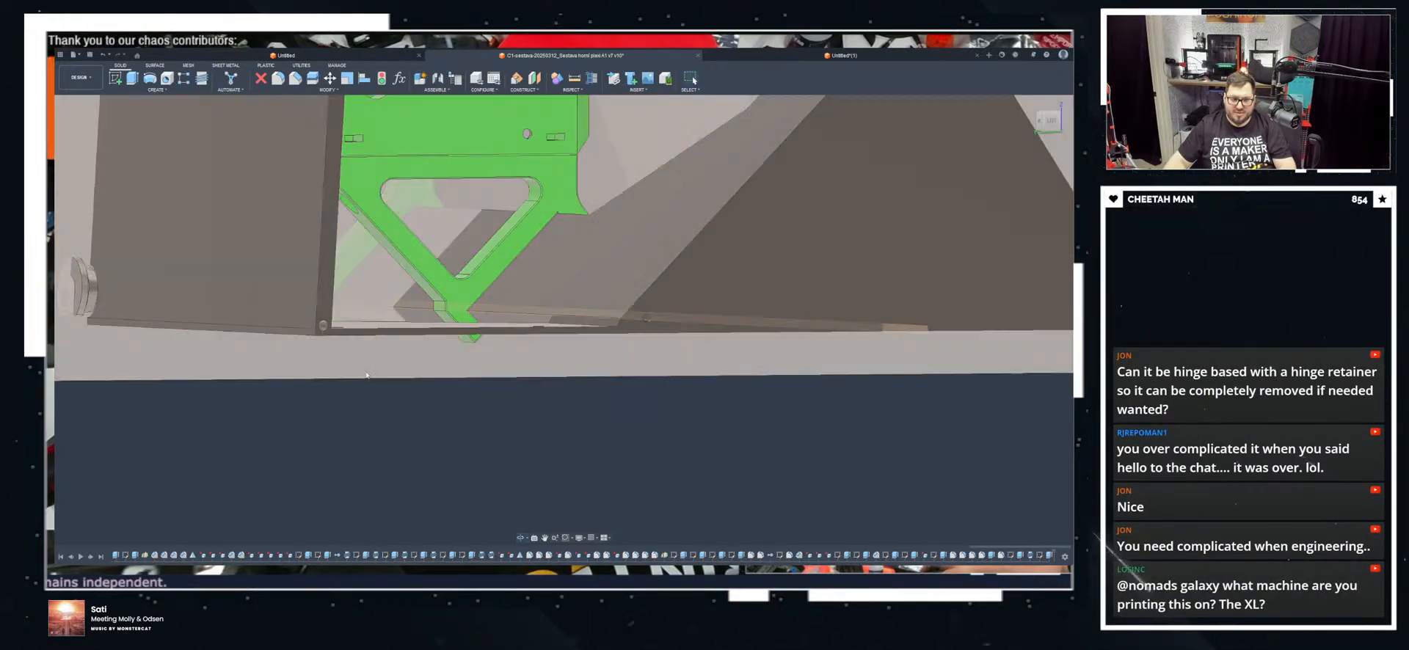
pyautogui.scroll(8, 331, 320)
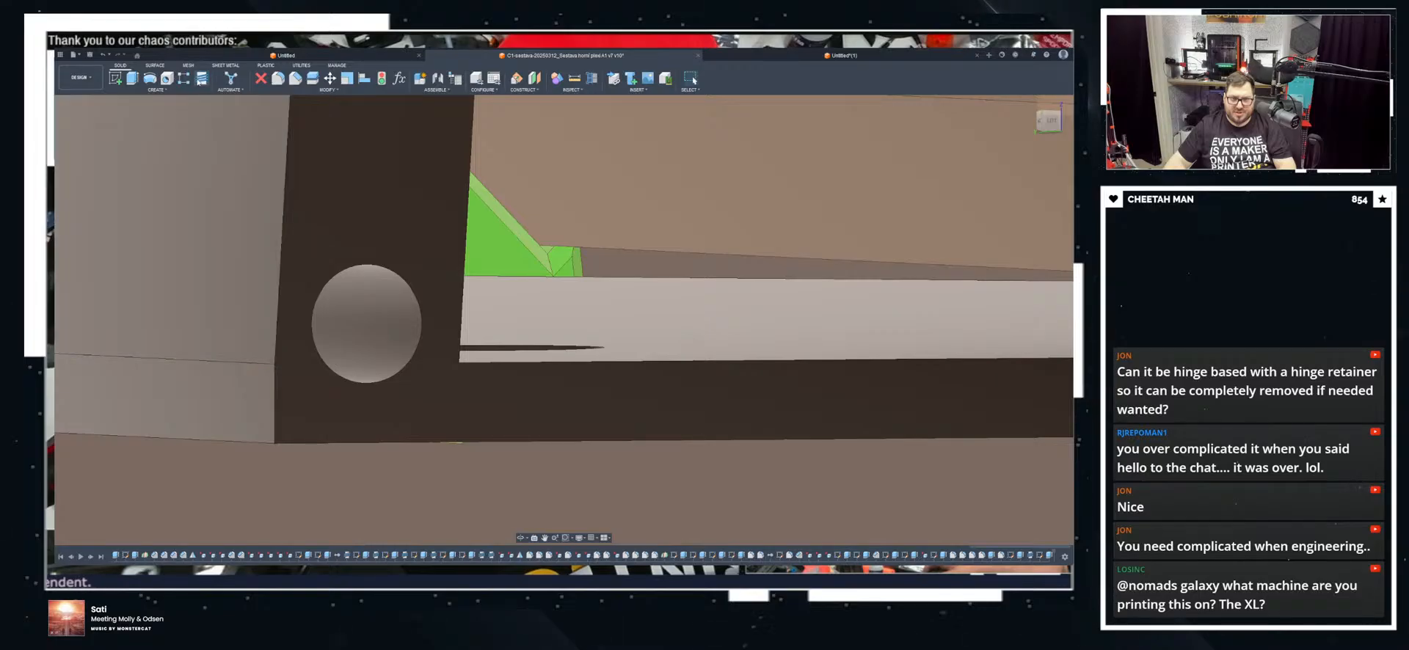
pyautogui.click(385, 335)
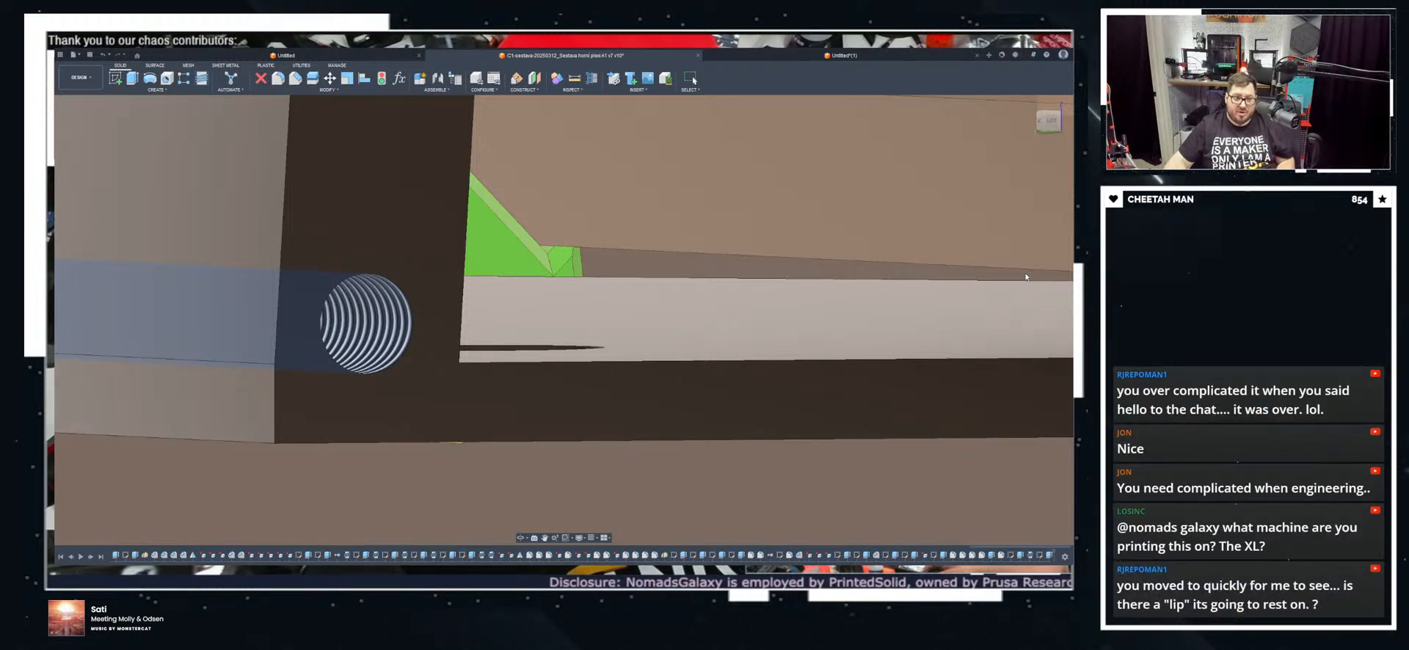
pyautogui.press('Escape')
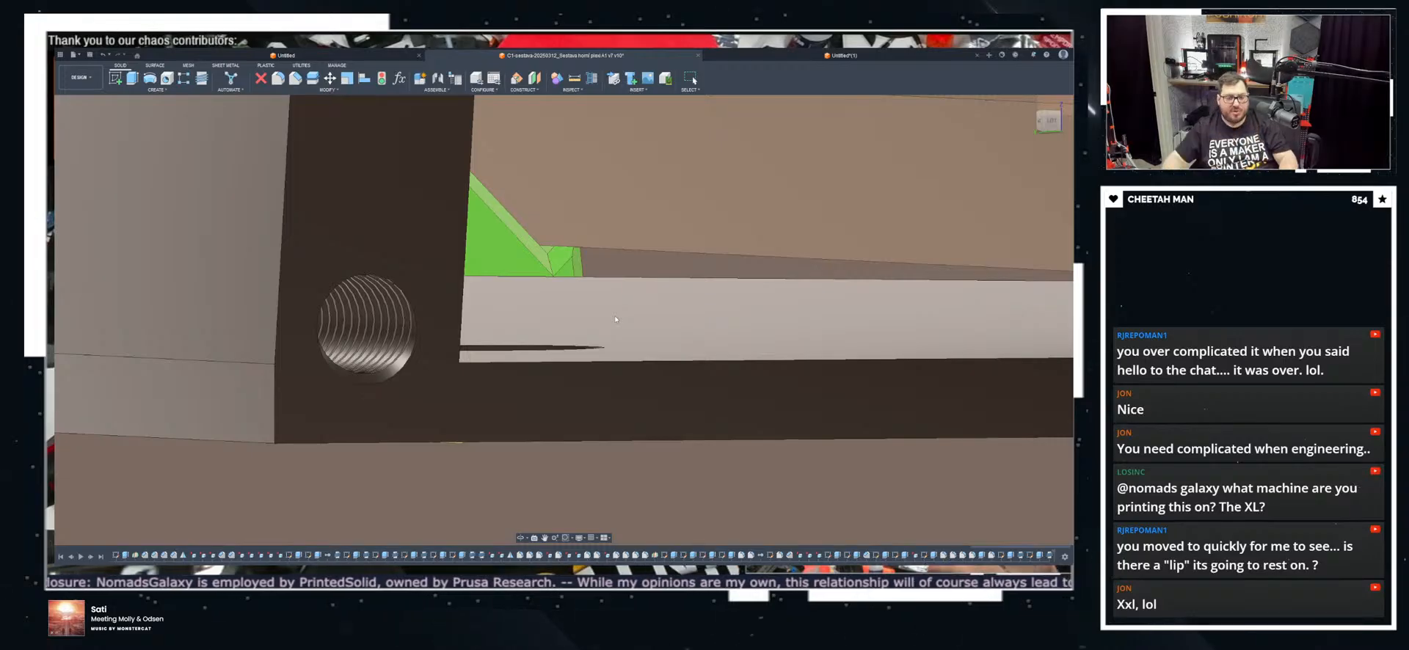
# Step: Cut the sketched corner circle 10 mm deep into the shell's side face as a blind hole
pyautogui.scroll(-8, 645, 262)
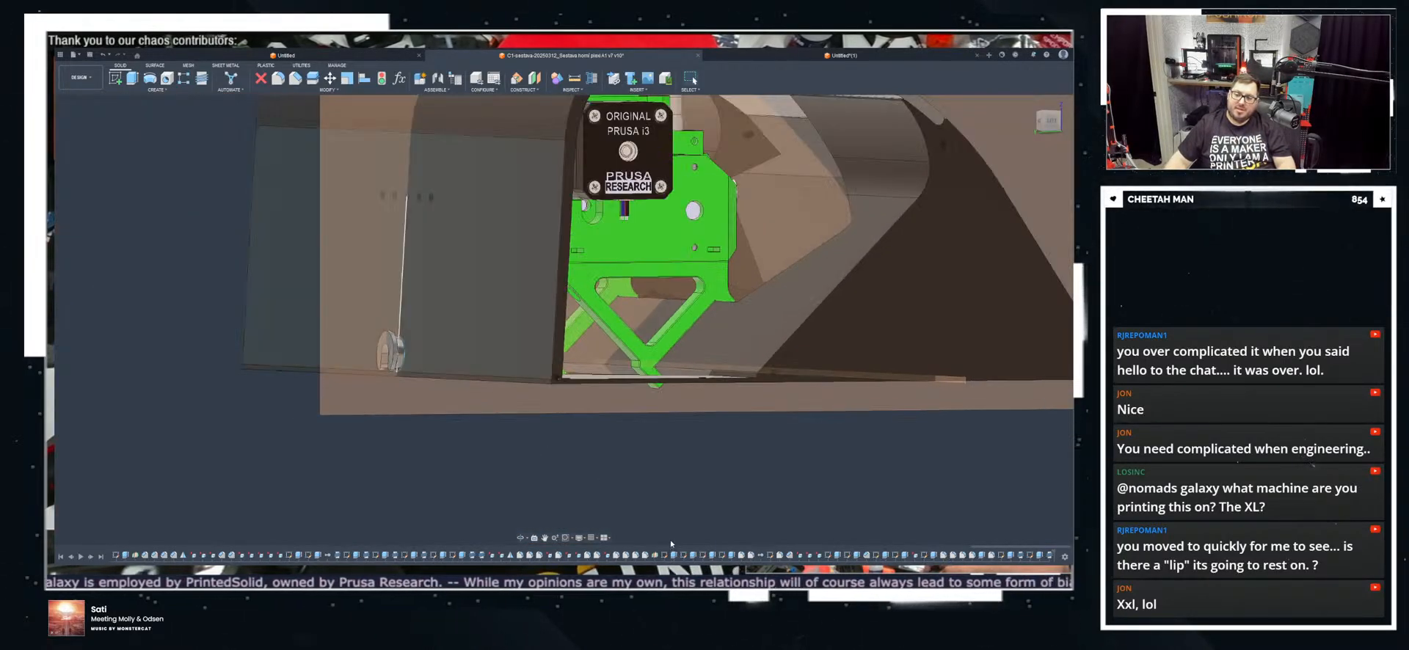
pyautogui.keyDown('shift'); pyautogui.moveTo(658, 512); pyautogui.dragTo(628, 415, button='middle'); pyautogui.keyUp('shift')
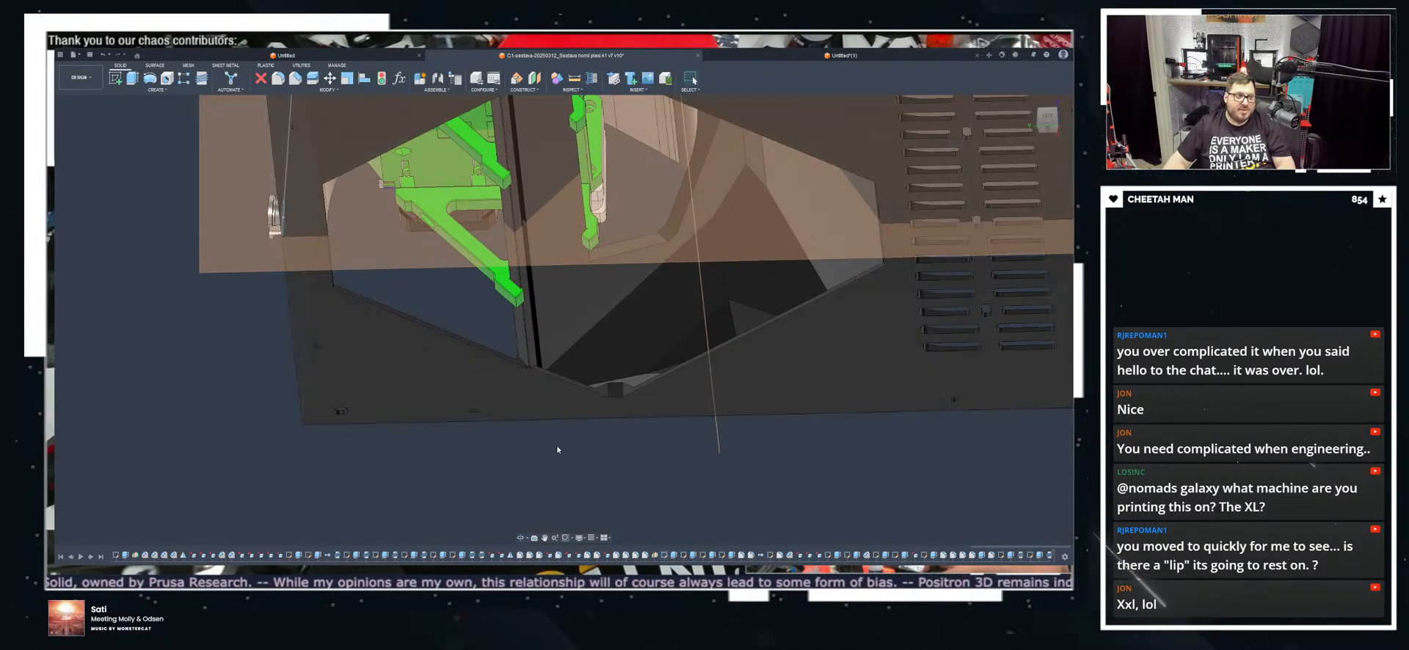
pyautogui.keyDown('shift'); pyautogui.moveTo(594, 494); pyautogui.dragTo(638, 536, button='middle'); pyautogui.keyUp('shift')
pyautogui.keyDown('shift'); pyautogui.moveTo(597, 473); pyautogui.dragTo(597, 512, button='middle'); pyautogui.keyUp('shift')
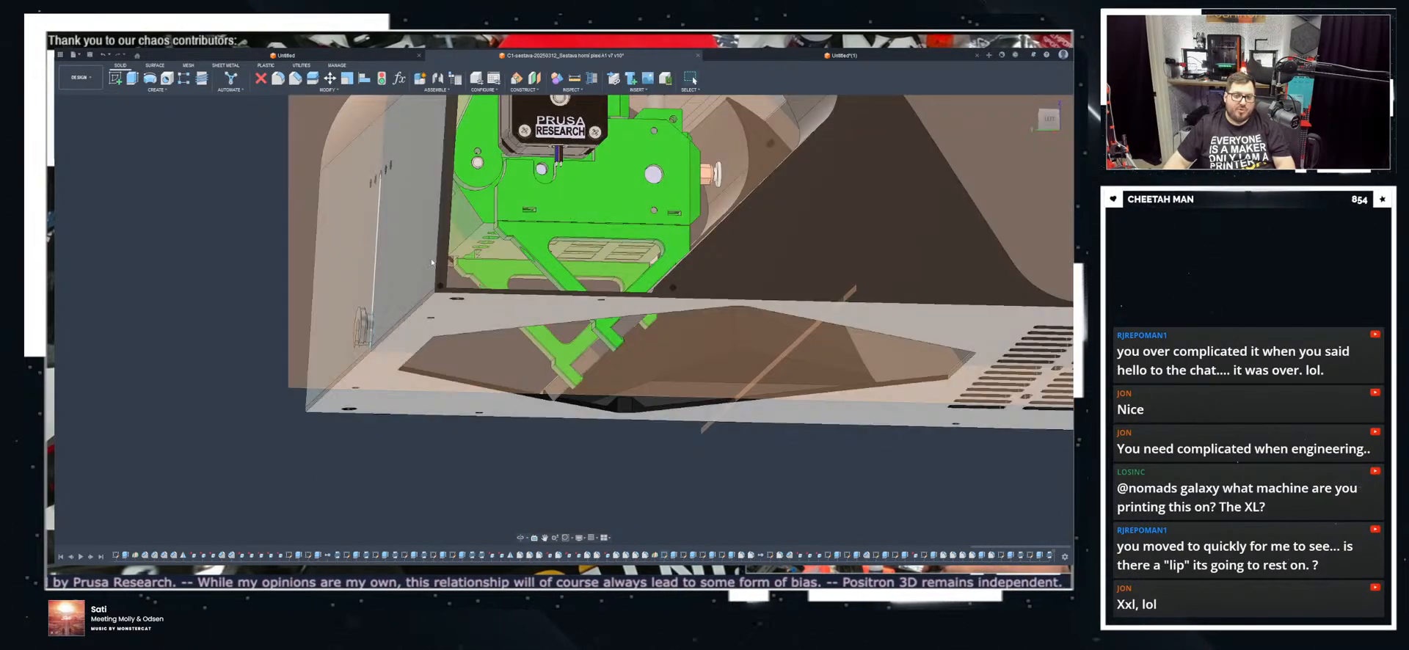
pyautogui.keyDown('shift'); pyautogui.moveTo(433, 291); pyautogui.dragTo(406, 499, button='middle'); pyautogui.keyUp('shift')
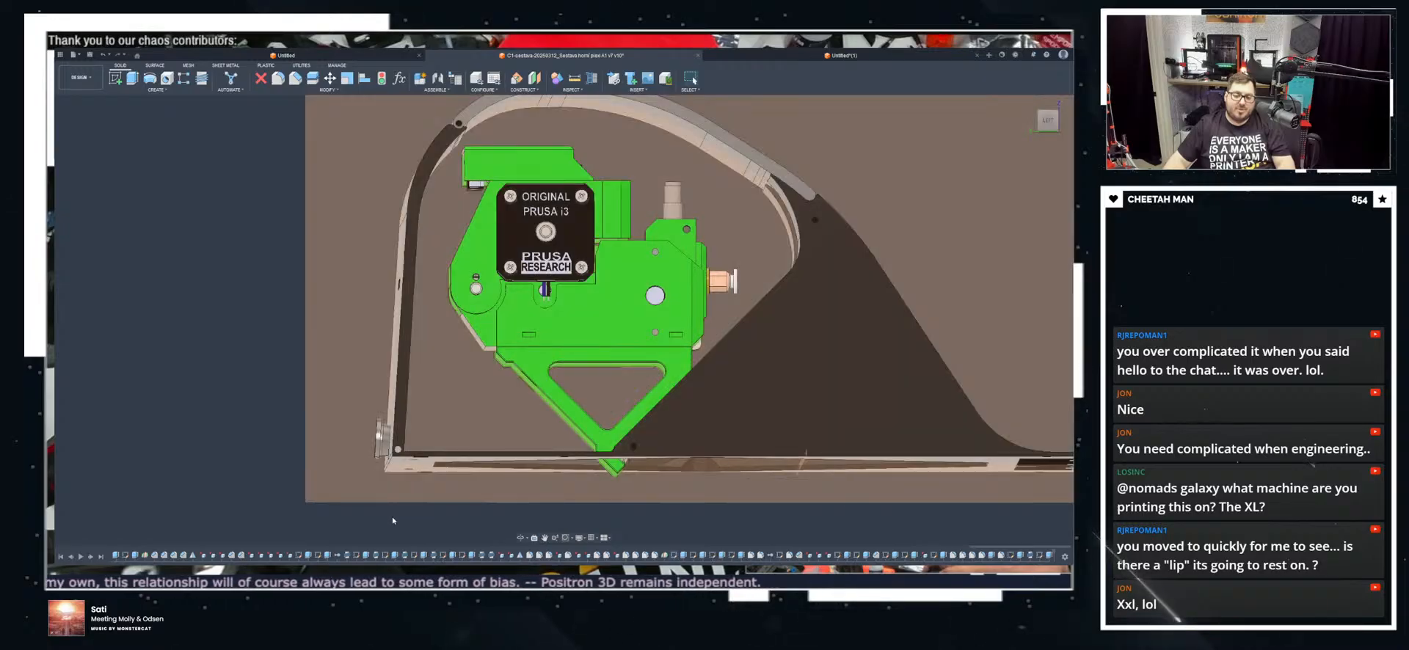
pyautogui.scroll(10, 400, 477)
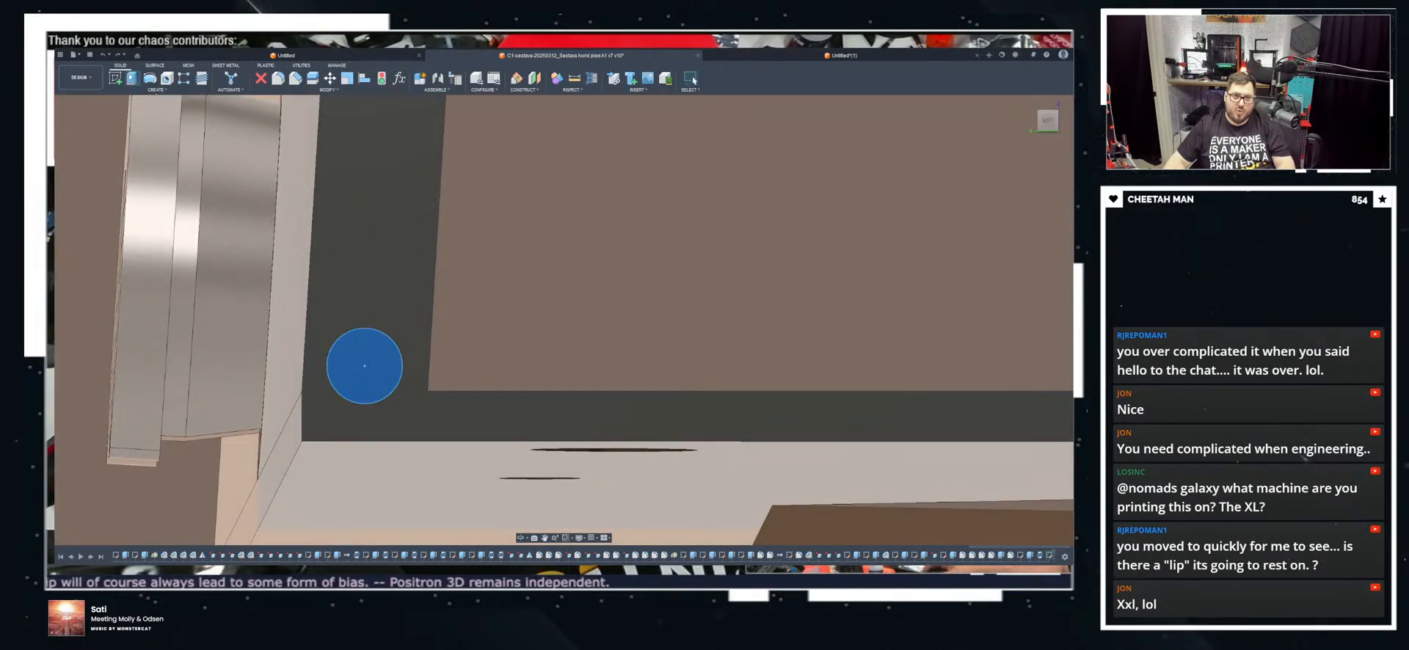
pyautogui.scroll(-3, 358, 242)
pyautogui.moveTo(358, 251)
pyautogui.keyDown('shift'); pyautogui.mouseDown(button='middle')
pyautogui.moveTo(354, 435)
pyautogui.moveTo(411, 438)
pyautogui.moveTo(504, 193)
pyautogui.mouseUp(button='middle'); pyautogui.keyUp('shift')
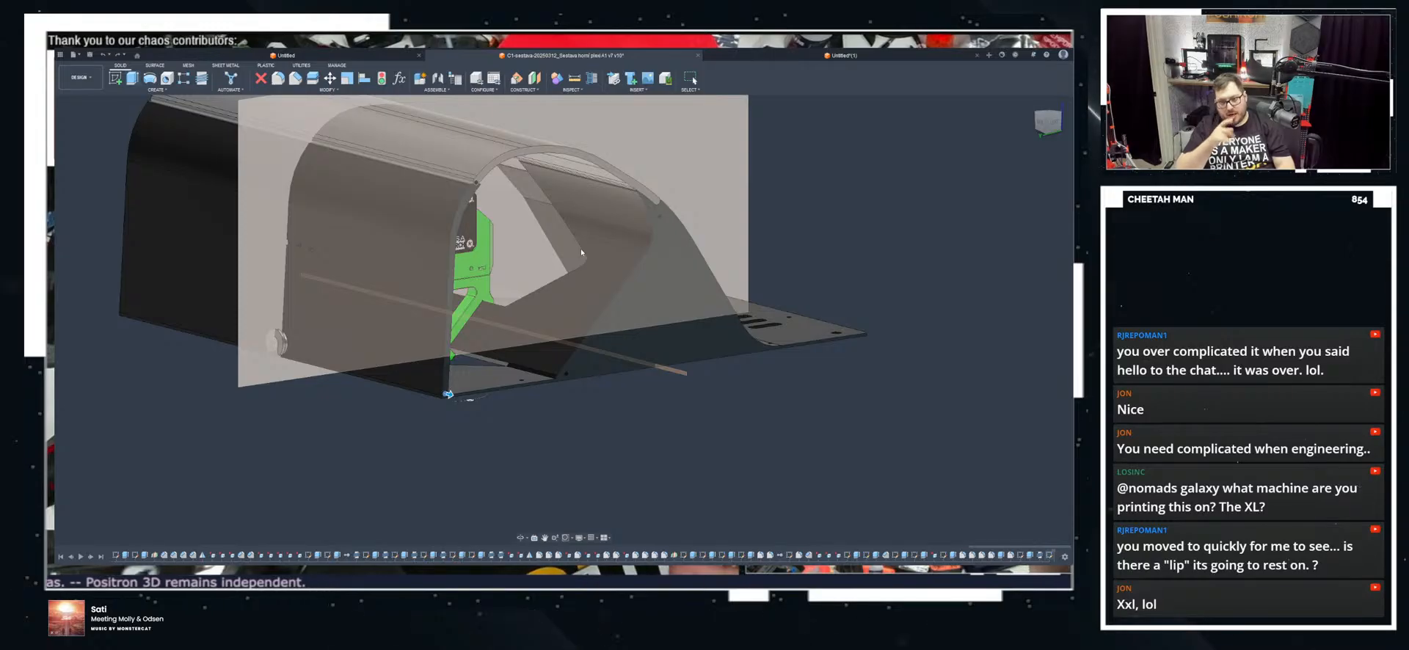
pyautogui.scroll(5, 504, 386)
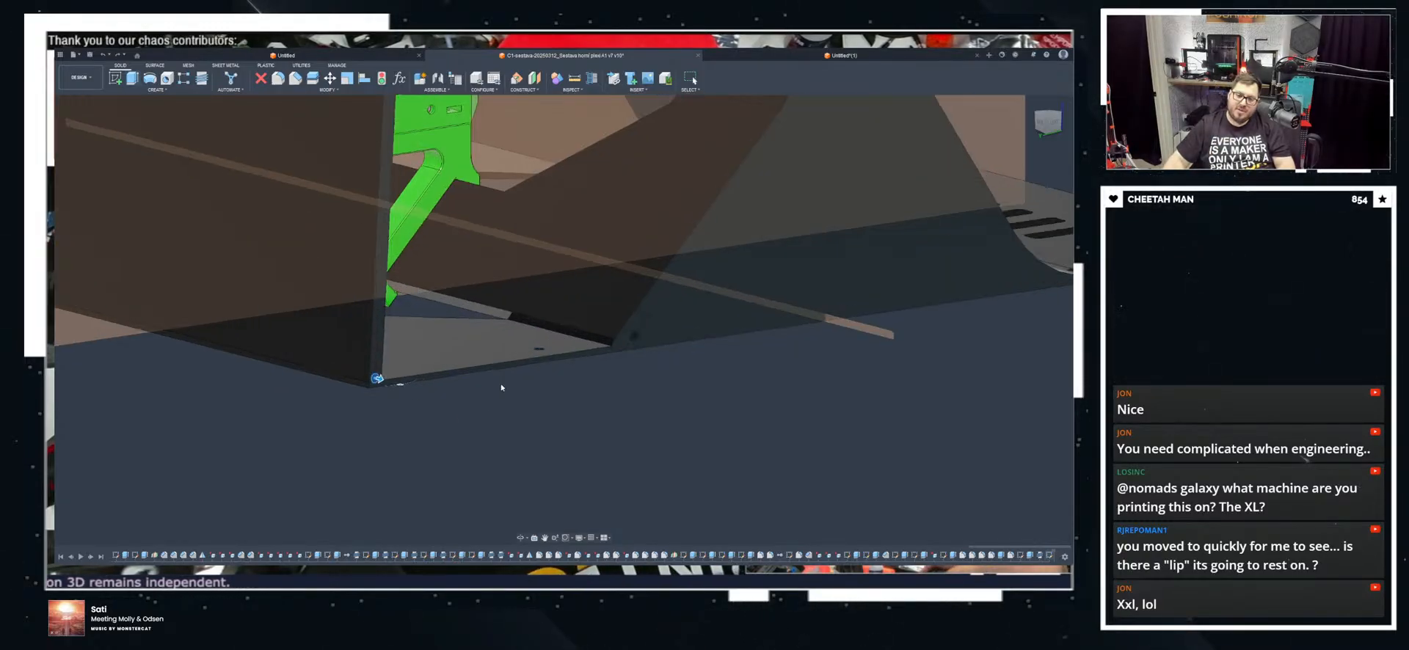
pyautogui.scroll(3, 496, 342)
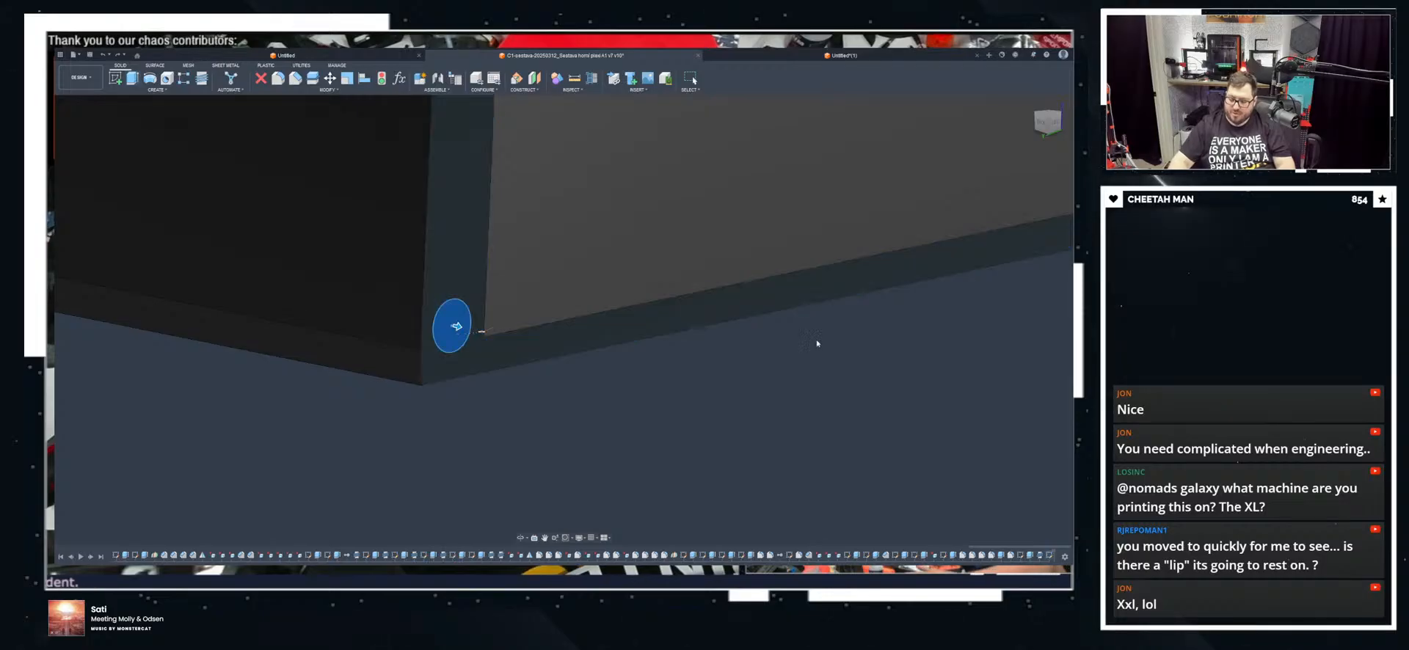
pyautogui.write('-10')
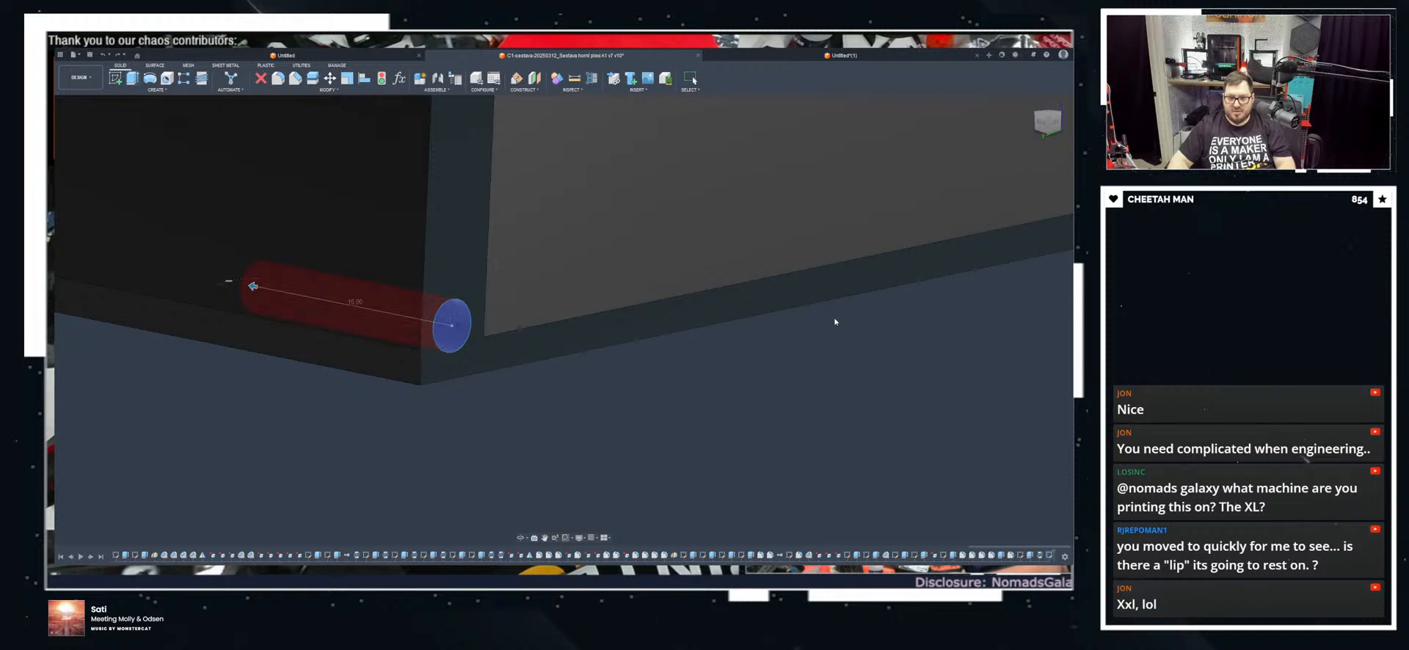
pyautogui.press('Return')
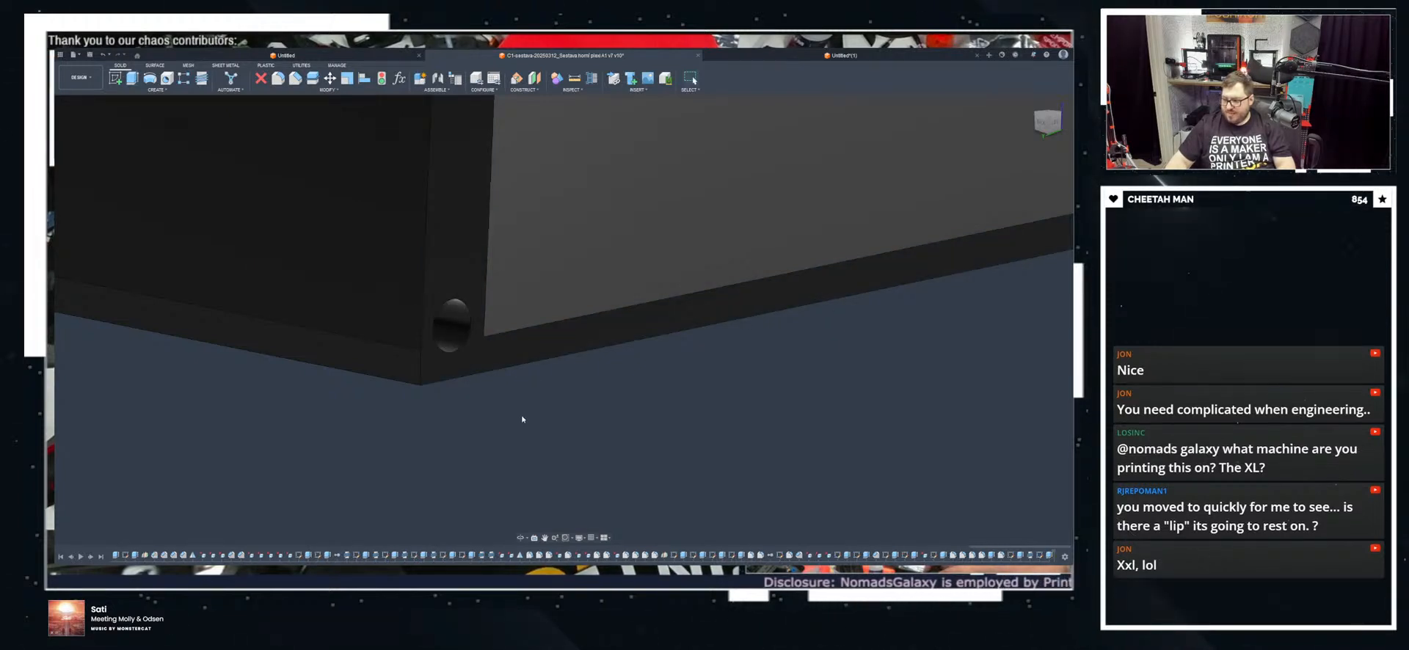
pyautogui.keyDown('shift'); pyautogui.moveTo(470, 416); pyautogui.dragTo(481, 419, button='middle'); pyautogui.keyUp('shift')
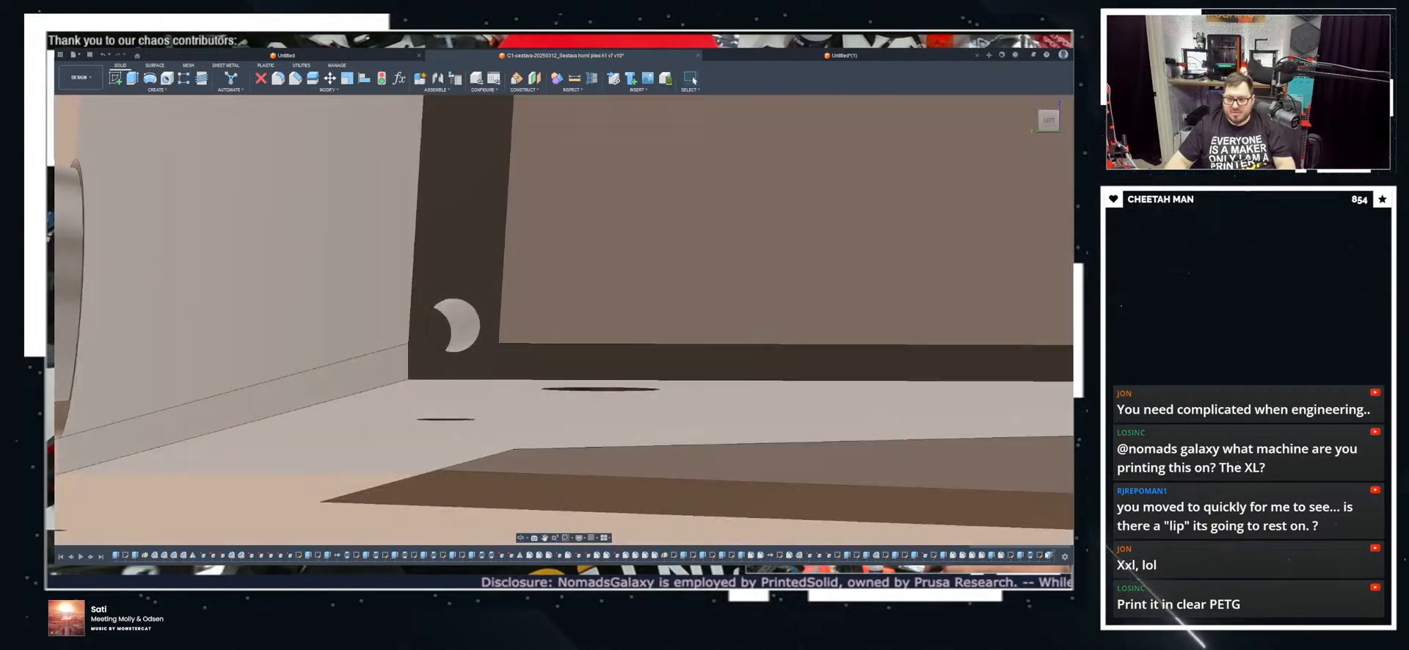
pyautogui.doubleClick(1047, 555)
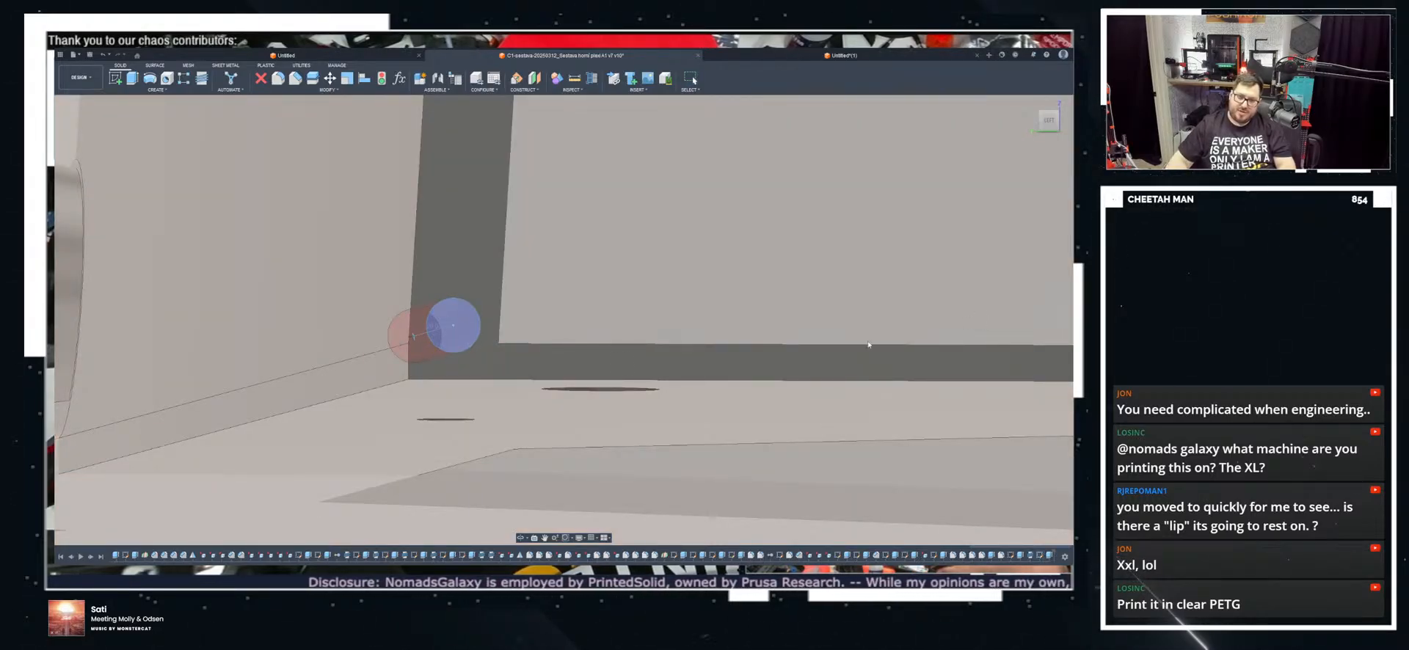
pyautogui.press('Return')
# Step: Add a thread to the blind hole in the shell's lower corner and reopen its settings
pyautogui.scroll(2, 436, 319)
pyautogui.click(464, 325)
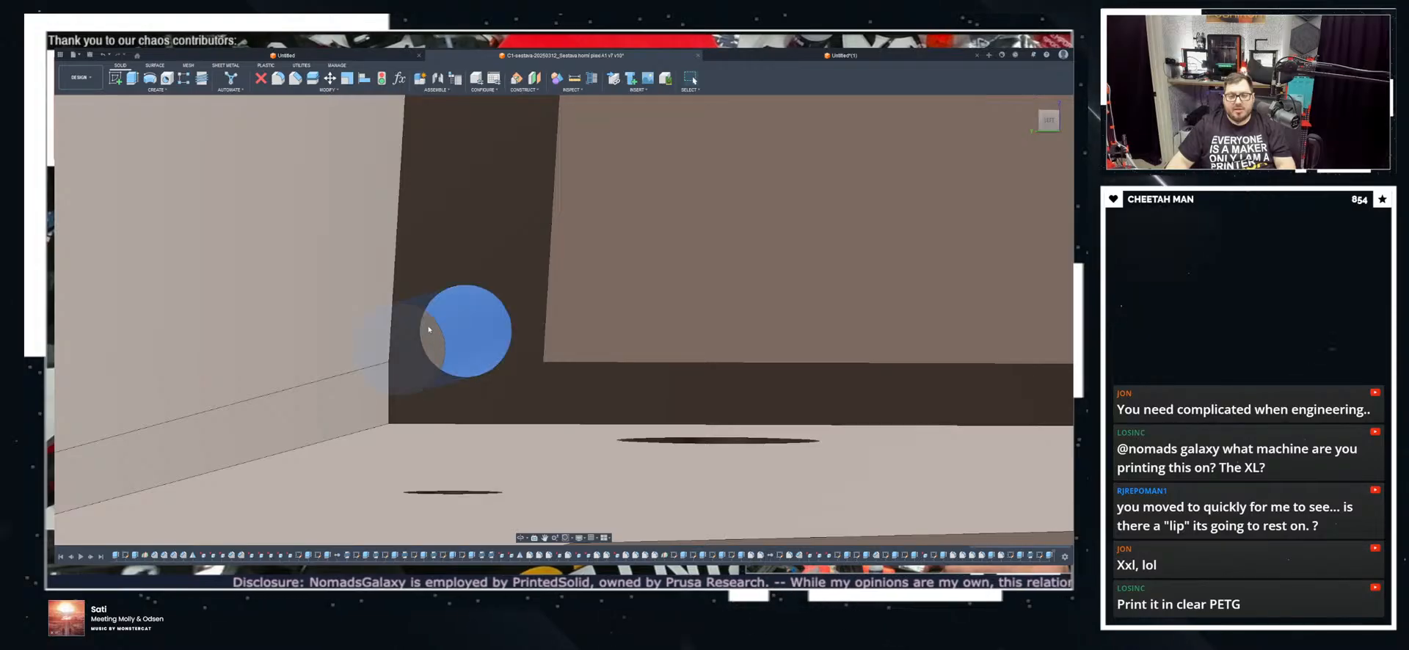
pyautogui.click(205, 78)
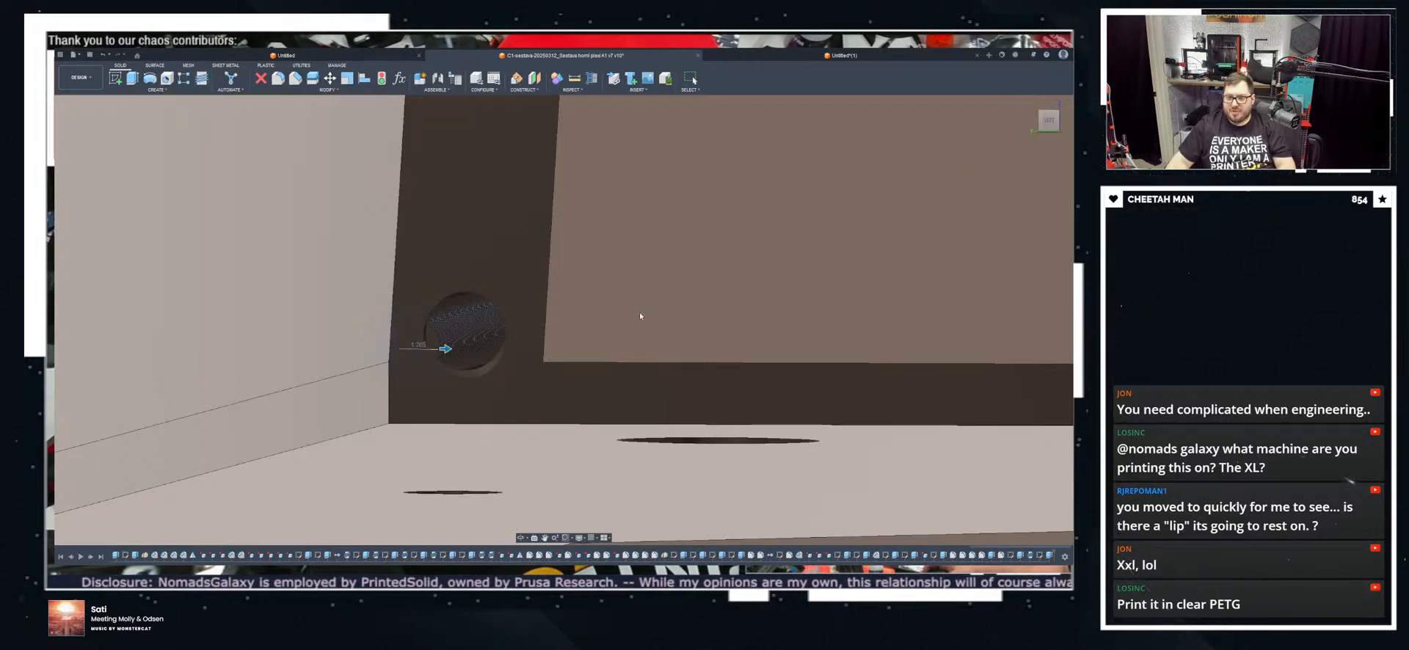
pyautogui.keyDown('shift'); pyautogui.moveTo(481, 359); pyautogui.dragTo(447, 351, button='middle'); pyautogui.keyUp('shift')
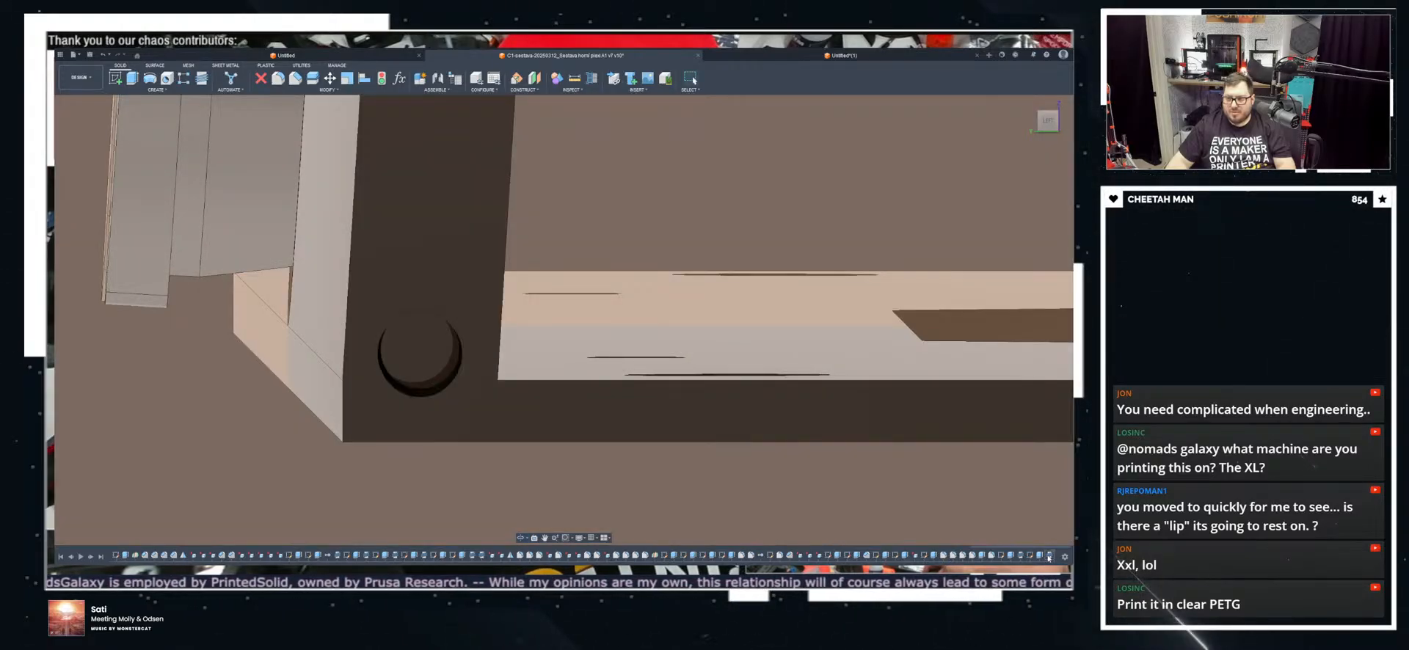
pyautogui.doubleClick(1049, 556)
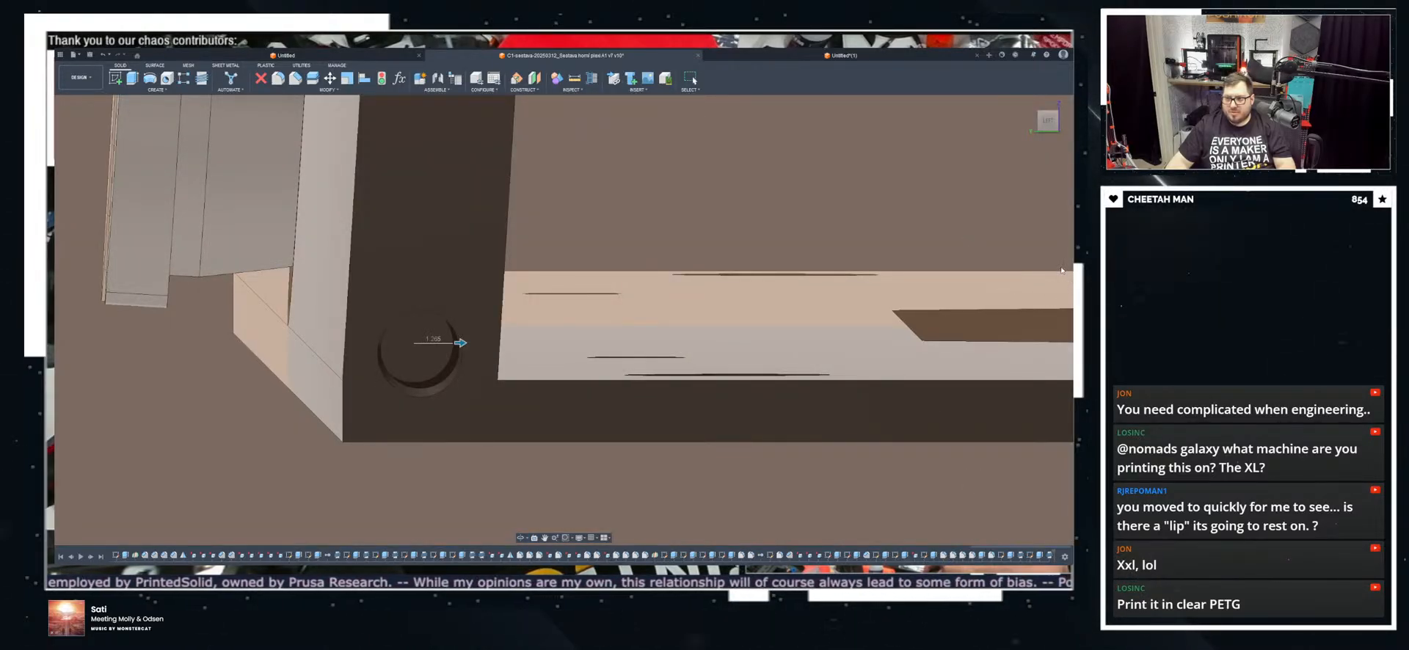
pyautogui.press('Escape')
# Step: Project the lower-corner hole's circle into a new sketch on the shell's opposite side face
pyautogui.scroll(-3, 418, 308)
pyautogui.keyDown('shift'); pyautogui.moveTo(421, 315); pyautogui.dragTo(998, 403, button='middle'); pyautogui.keyUp('shift')
pyautogui.scroll(-3, 433, 353)
pyautogui.scroll(5, 443, 342)
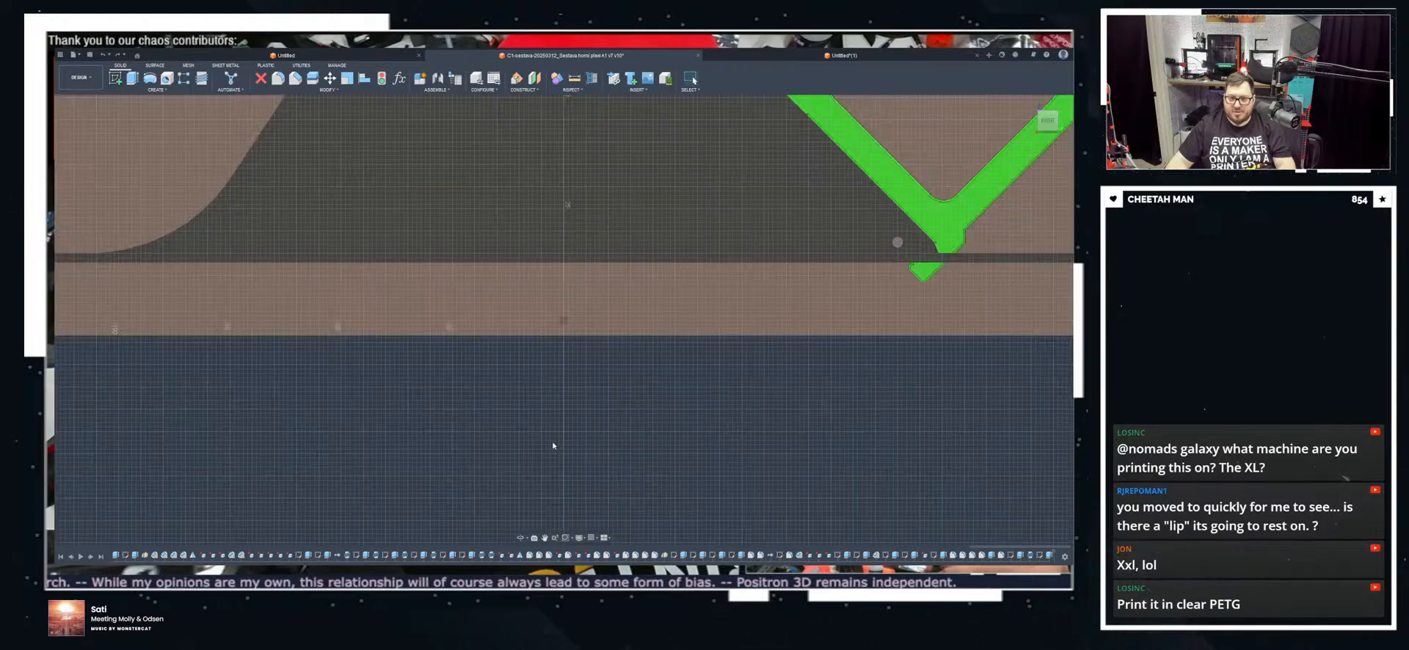
pyautogui.scroll(-6, 550, 441)
pyautogui.keyDown('shift'); pyautogui.moveTo(778, 391); pyautogui.dragTo(506, 344, button='middle'); pyautogui.keyUp('shift')
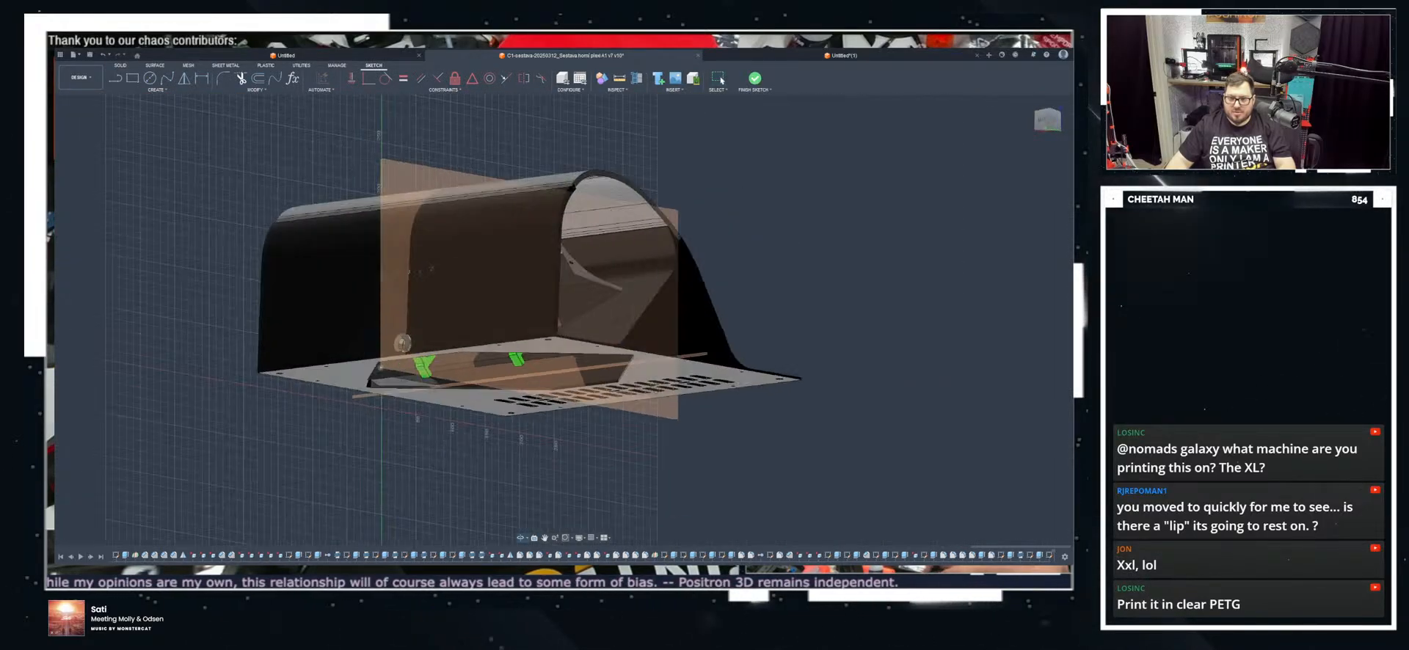
pyautogui.scroll(4, 395, 381)
pyautogui.scroll(8, 179, 346)
pyautogui.keyDown('shift'); pyautogui.moveTo(308, 354); pyautogui.dragTo(322, 366, button='middle'); pyautogui.keyUp('shift')
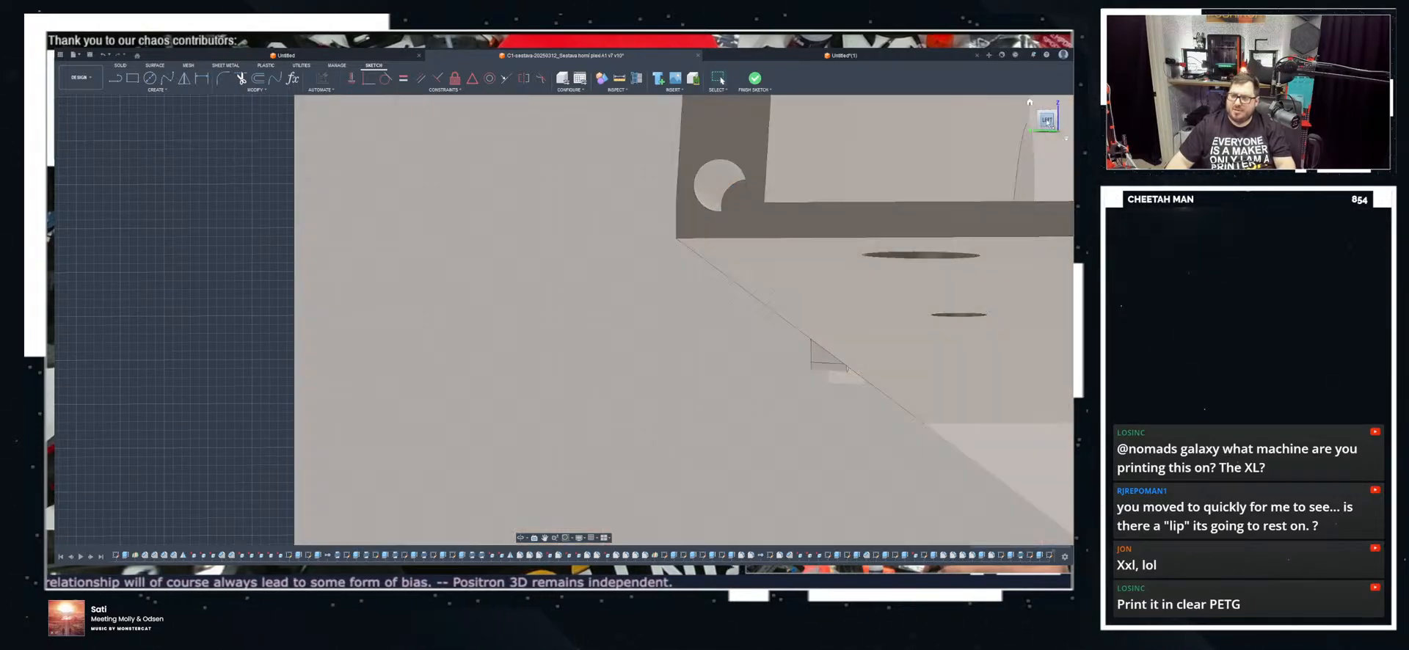
pyautogui.keyDown('shift'); pyautogui.moveTo(948, 192); pyautogui.dragTo(616, 219, button='middle'); pyautogui.keyUp('shift')
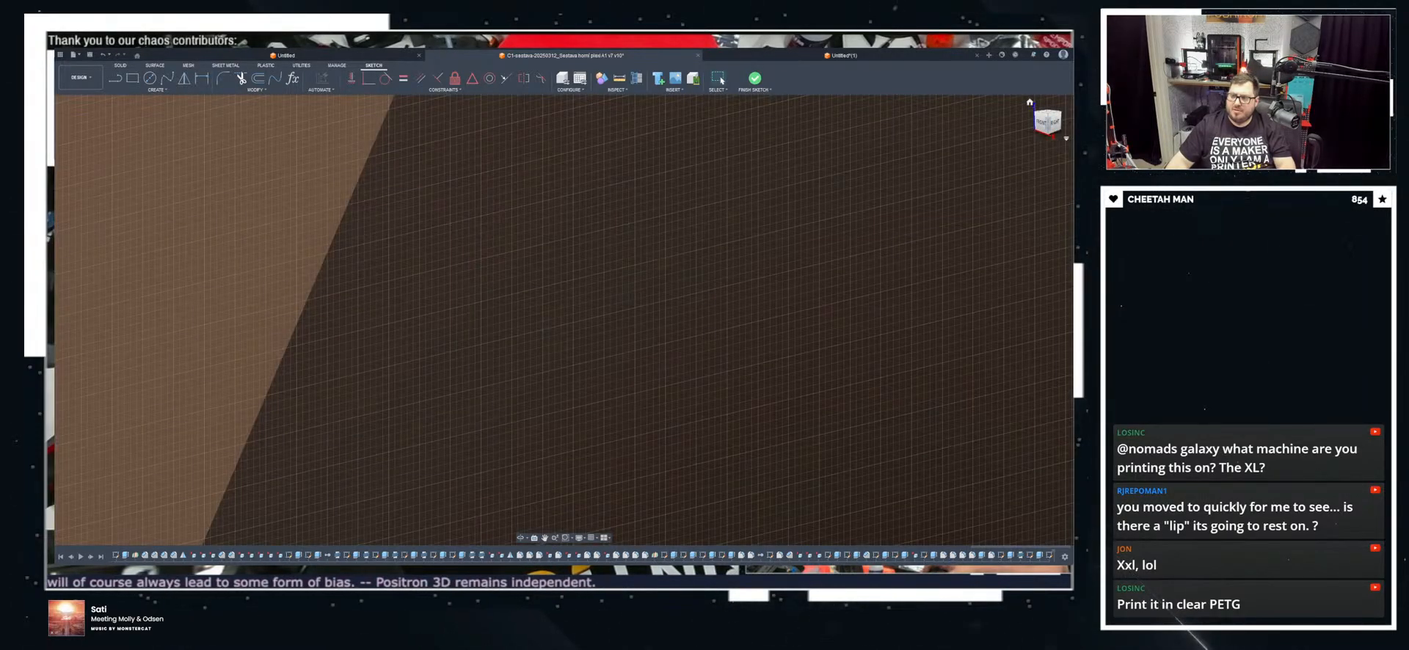
pyautogui.click(1055, 123)
pyautogui.scroll(-3, 663, 274)
pyautogui.scroll(6, 544, 211)
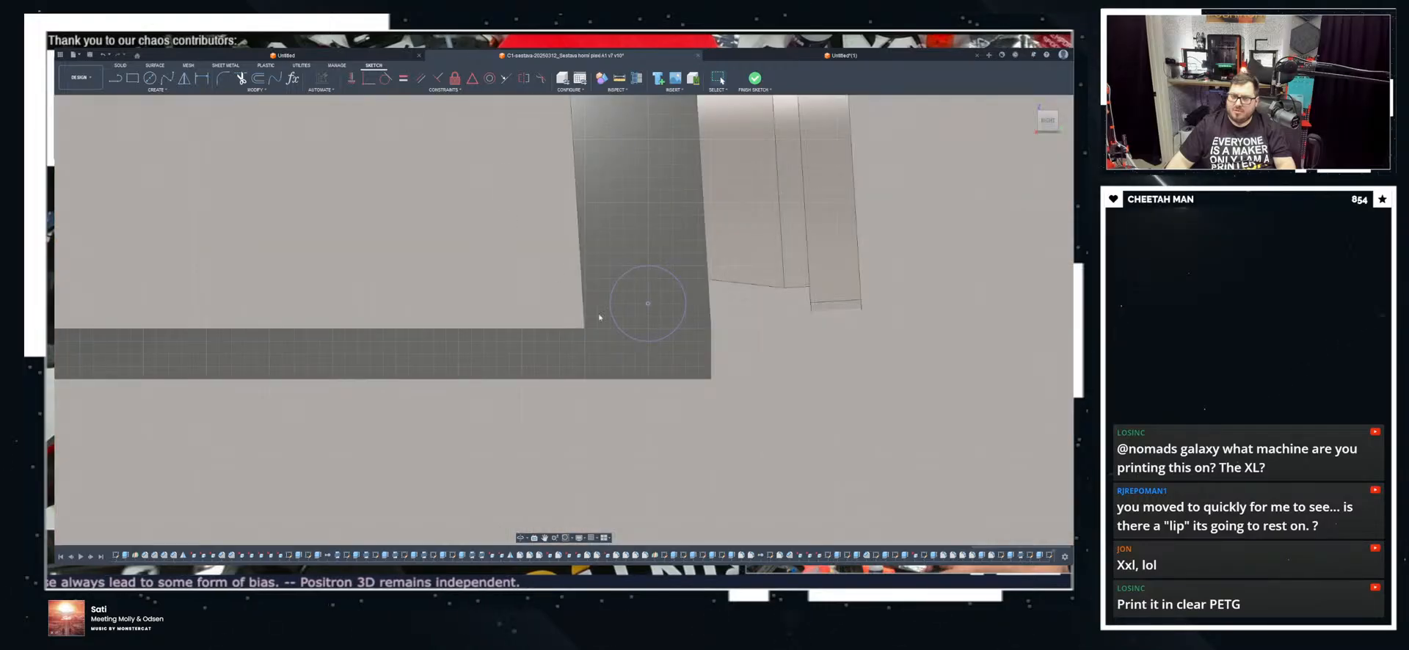
pyautogui.click(754, 78)
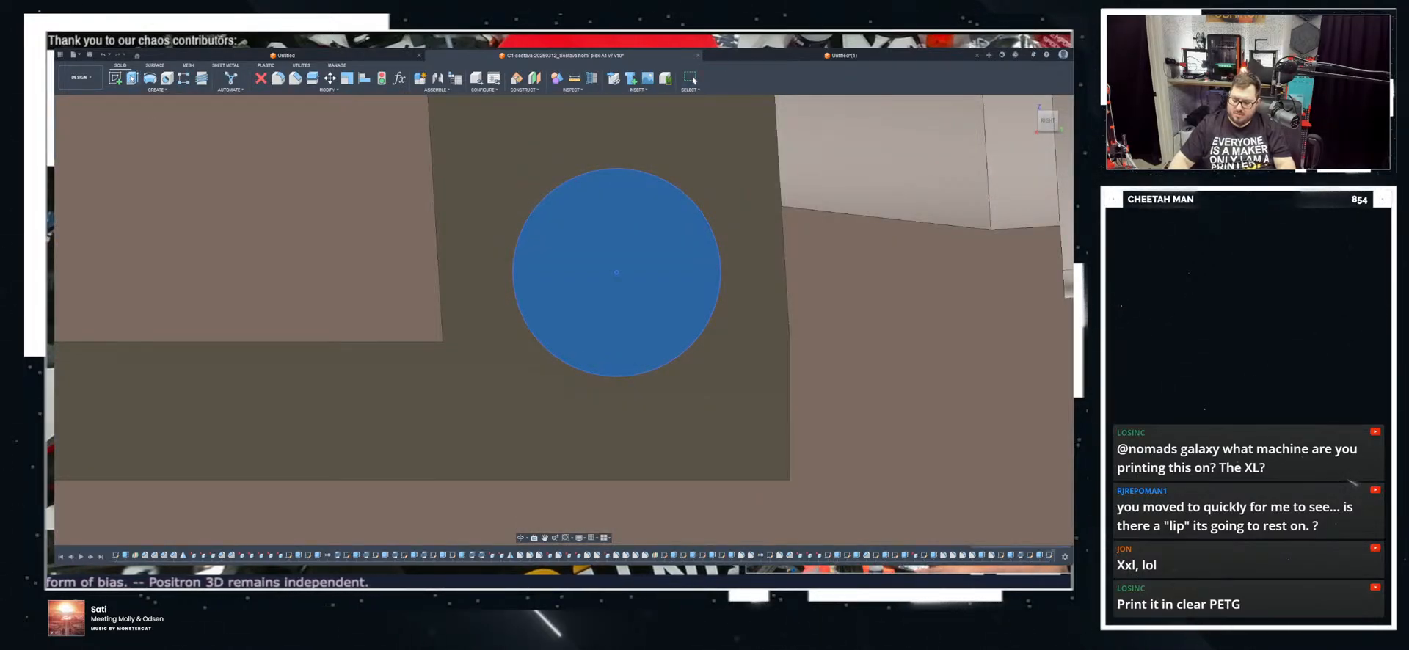
# Step: Cut the projected circle inward into the shell's opposite side face to make a matching corner hole
pyautogui.click(131, 78)
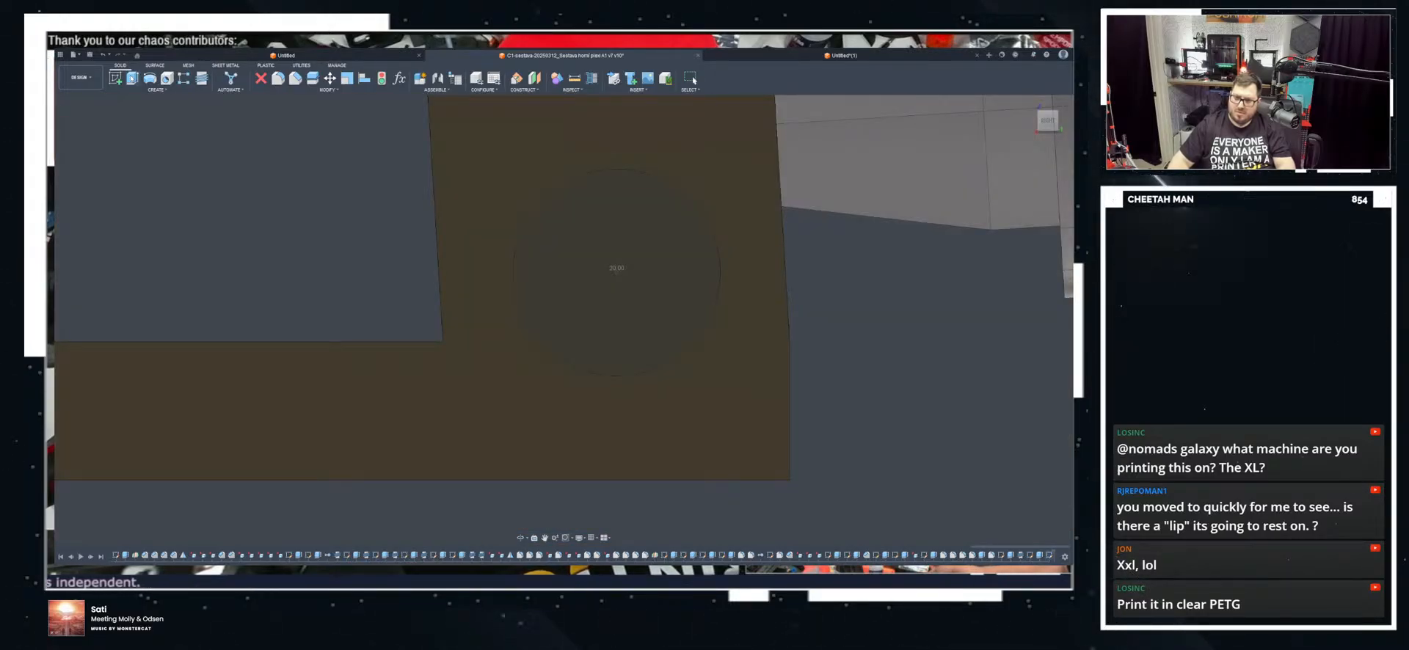
pyautogui.scroll(-2, 535, 317)
pyautogui.keyDown('shift'); pyautogui.moveTo(535, 317); pyautogui.dragTo(576, 296, button='middle'); pyautogui.keyUp('shift')
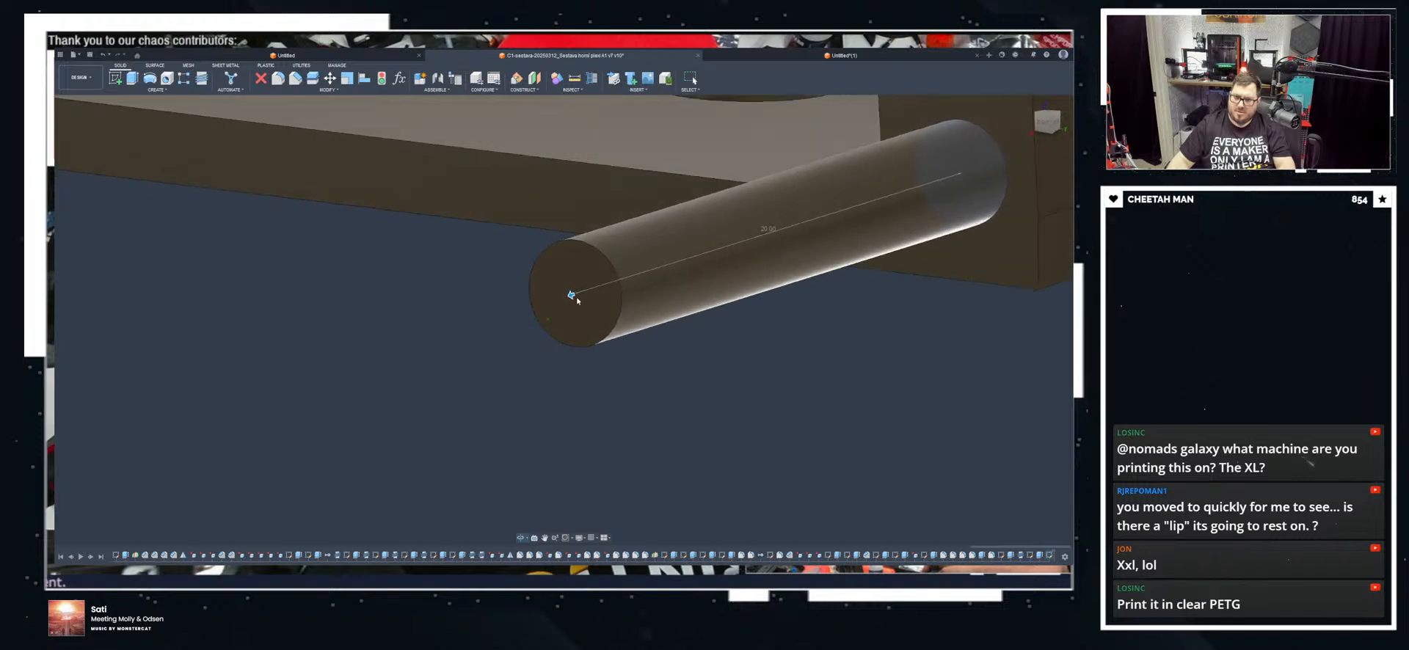
pyautogui.scroll(-2, 571, 294)
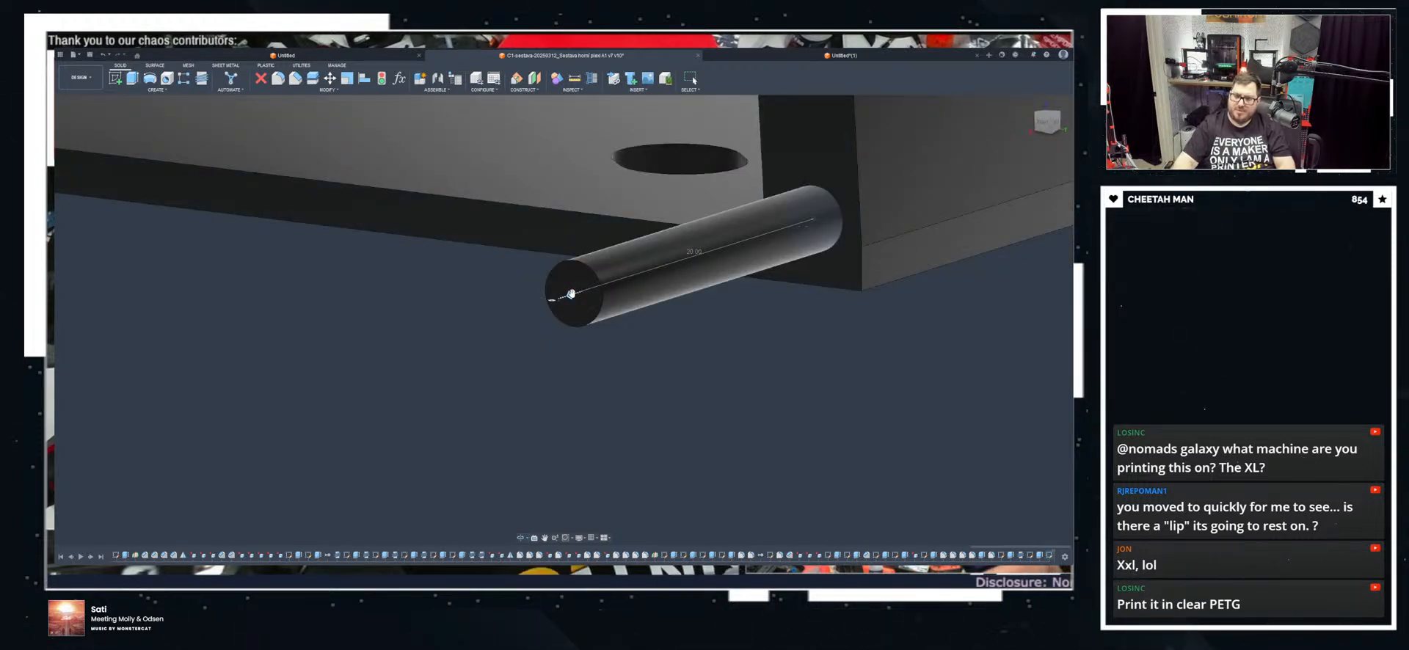
pyautogui.write('-')
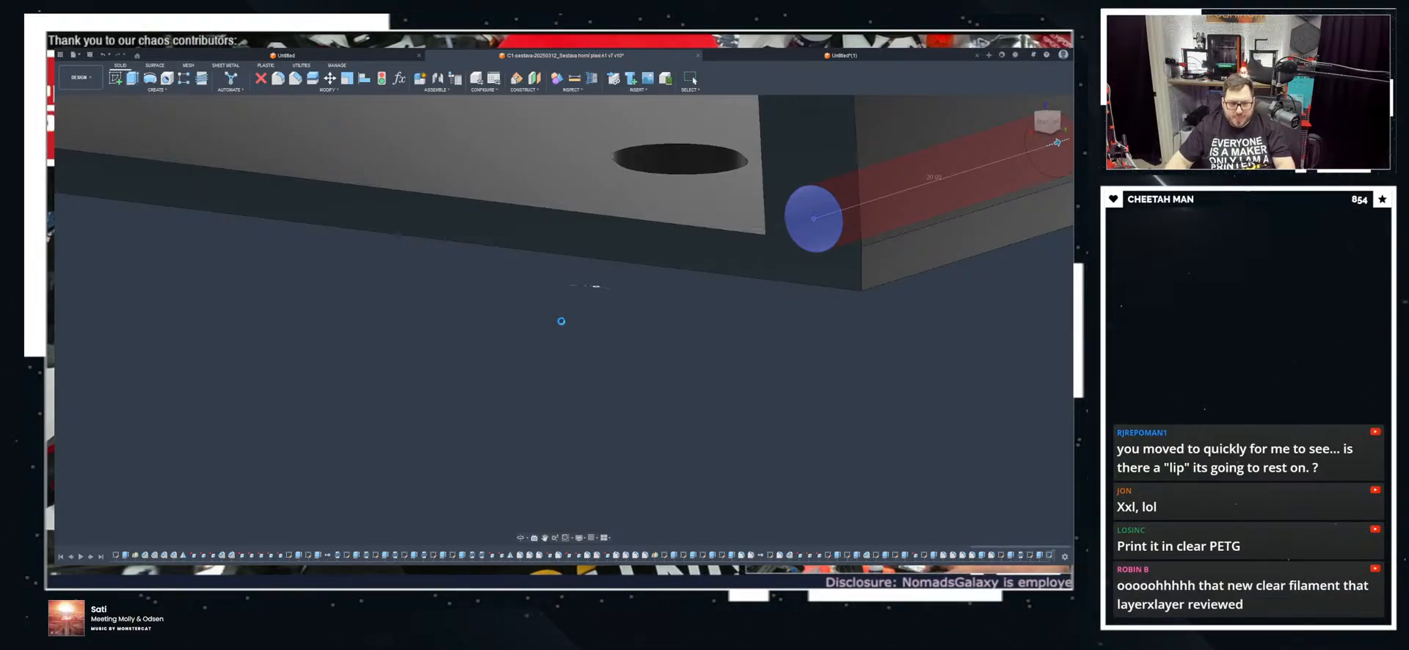
pyautogui.press('Return')
# Step: Add a thread along the blind corner hole on the motor side of the shell
pyautogui.moveTo(628, 338); pyautogui.dragTo(404, 349, button='middle')
pyautogui.moveTo(688, 317); pyautogui.dragTo(578, 333, button='middle')
pyautogui.scroll(-5, 513, 316)
pyautogui.keyDown('shift'); pyautogui.moveTo(550, 452); pyautogui.dragTo(412, 458, button='middle'); pyautogui.keyUp('shift')
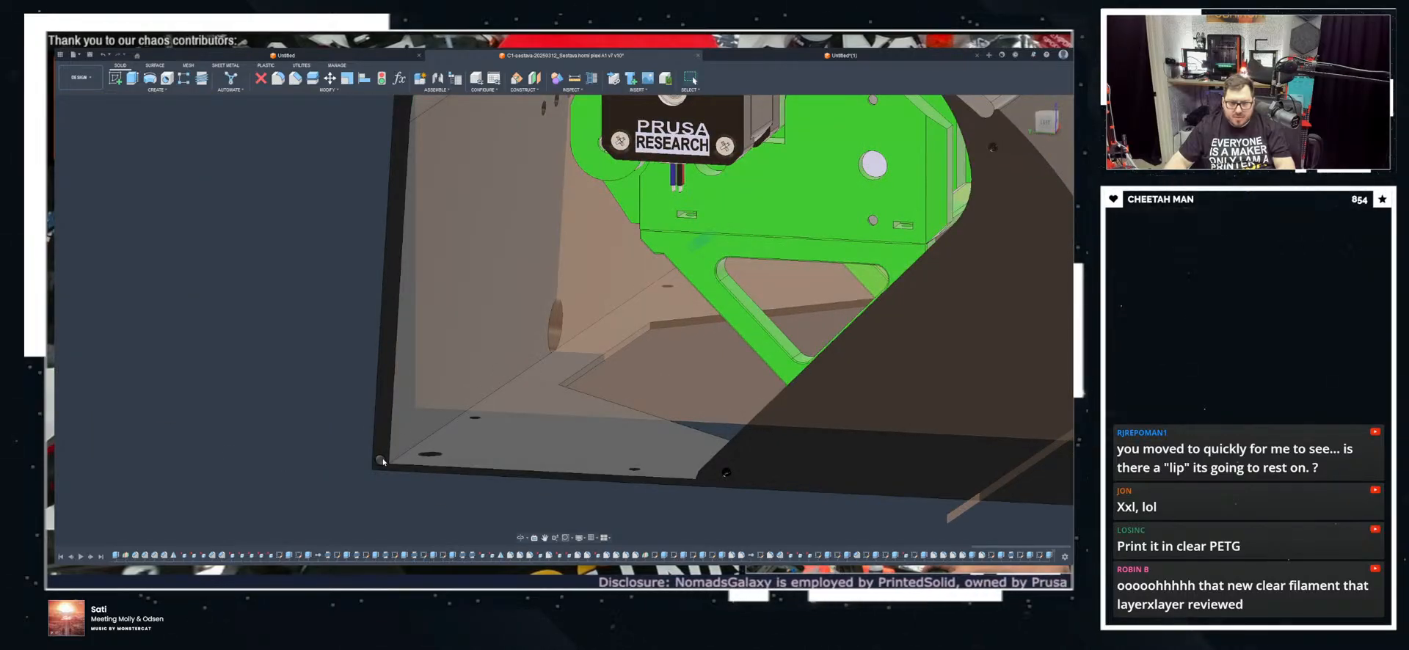
pyautogui.scroll(5, 381, 461)
pyautogui.click(379, 462)
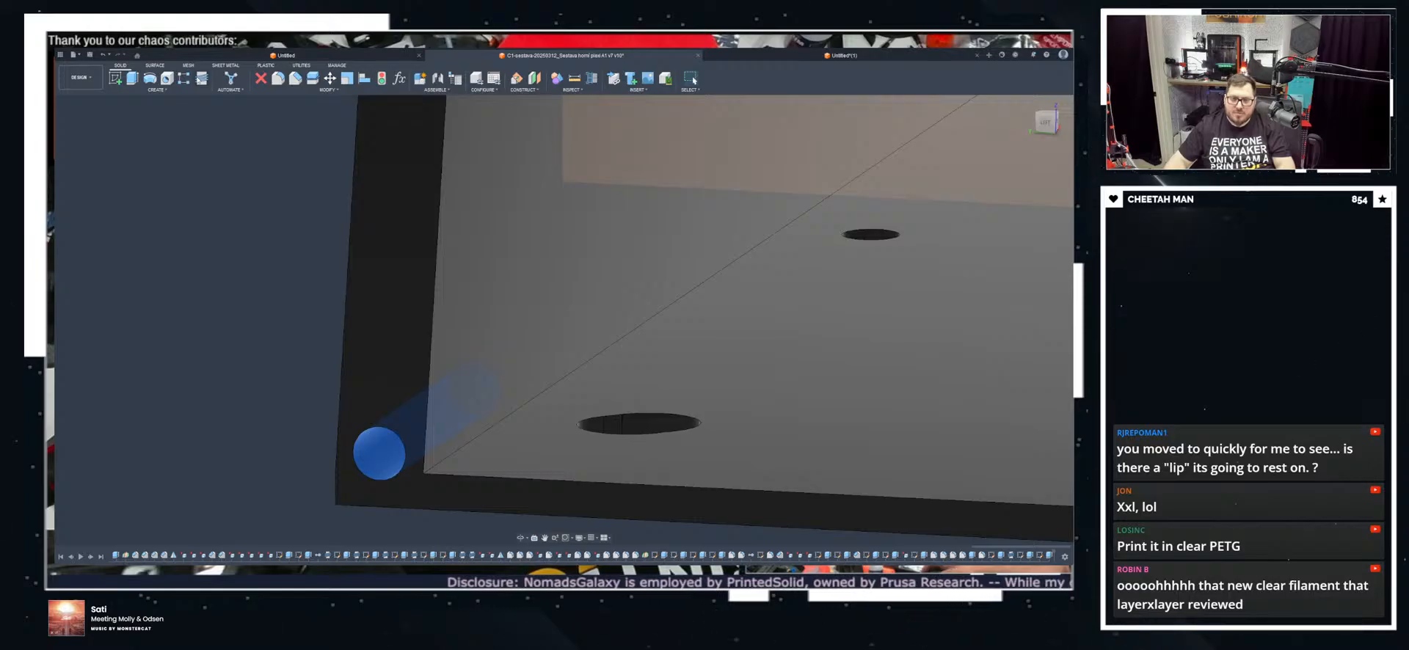
pyautogui.press('q')
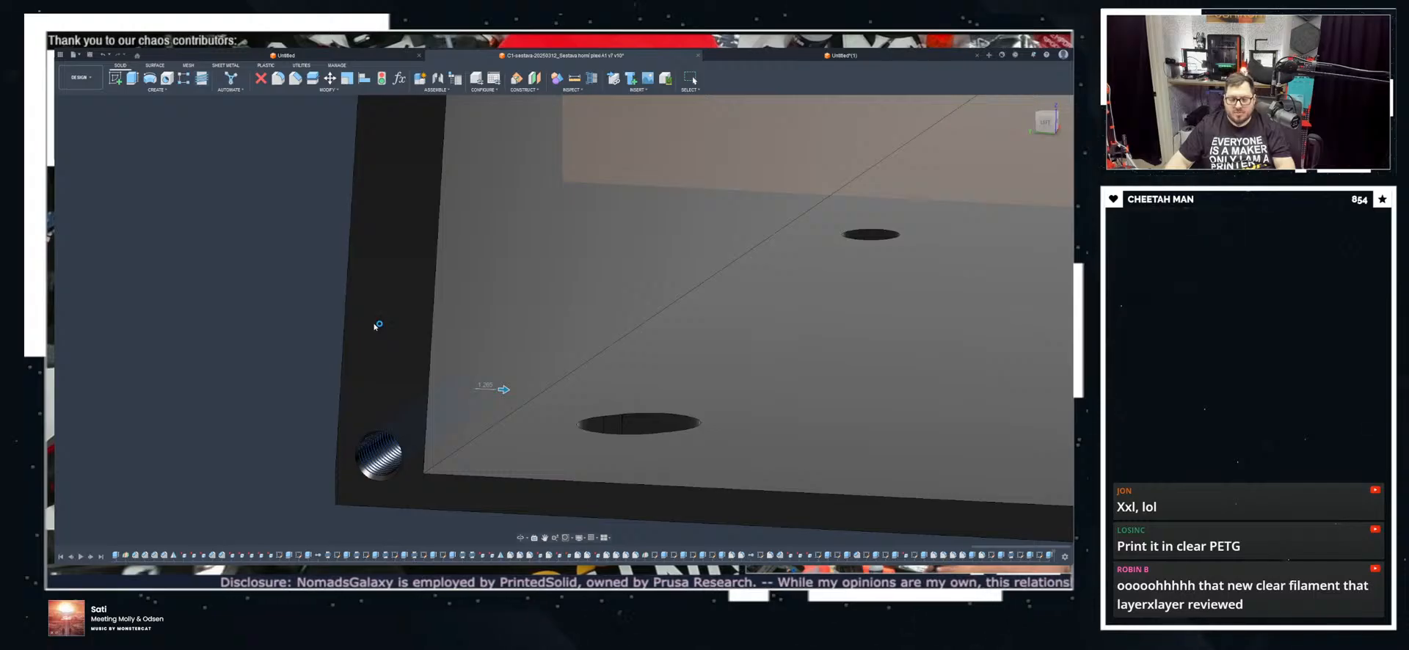
# Step: Examine the shell's lower corner holes, underside and base edge around the motor assembly from several angles
pyautogui.scroll(-8, 351, 461)
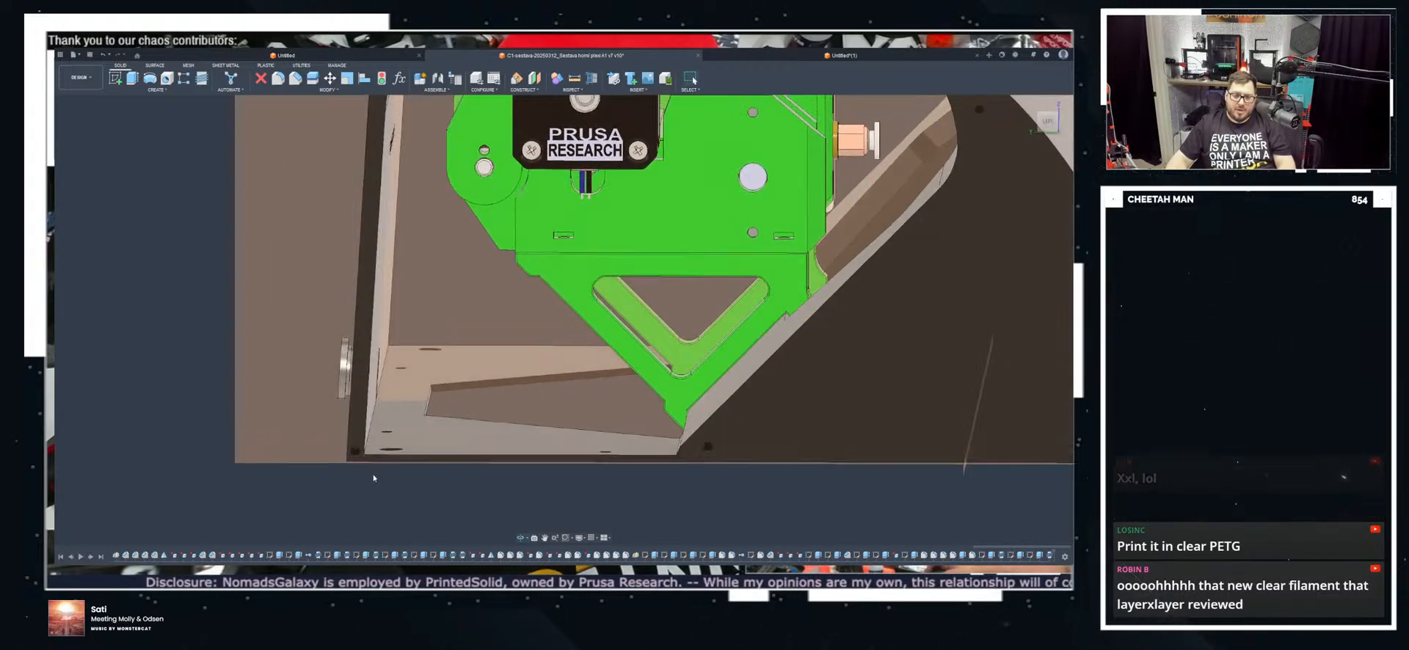
pyautogui.keyDown('shift'); pyautogui.moveTo(351, 461); pyautogui.dragTo(596, 326, button='middle'); pyautogui.keyUp('shift')
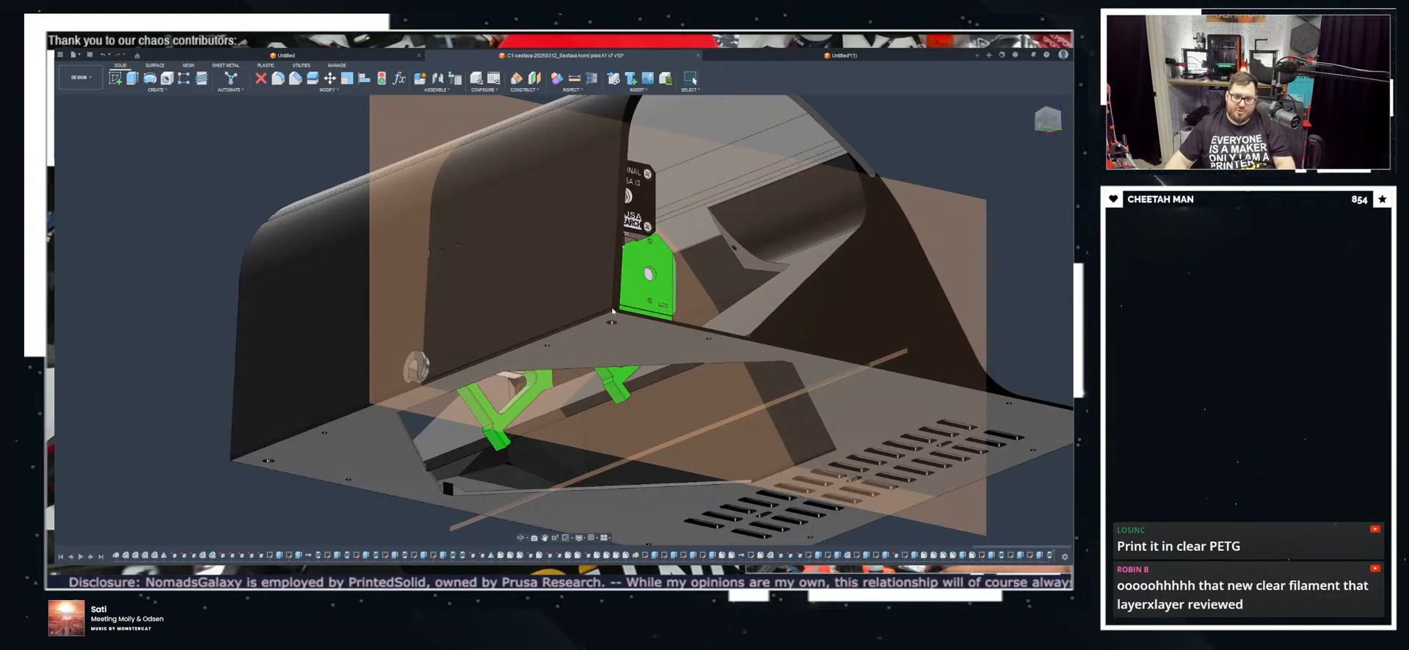
pyautogui.scroll(-2, 615, 311)
pyautogui.scroll(8, 609, 323)
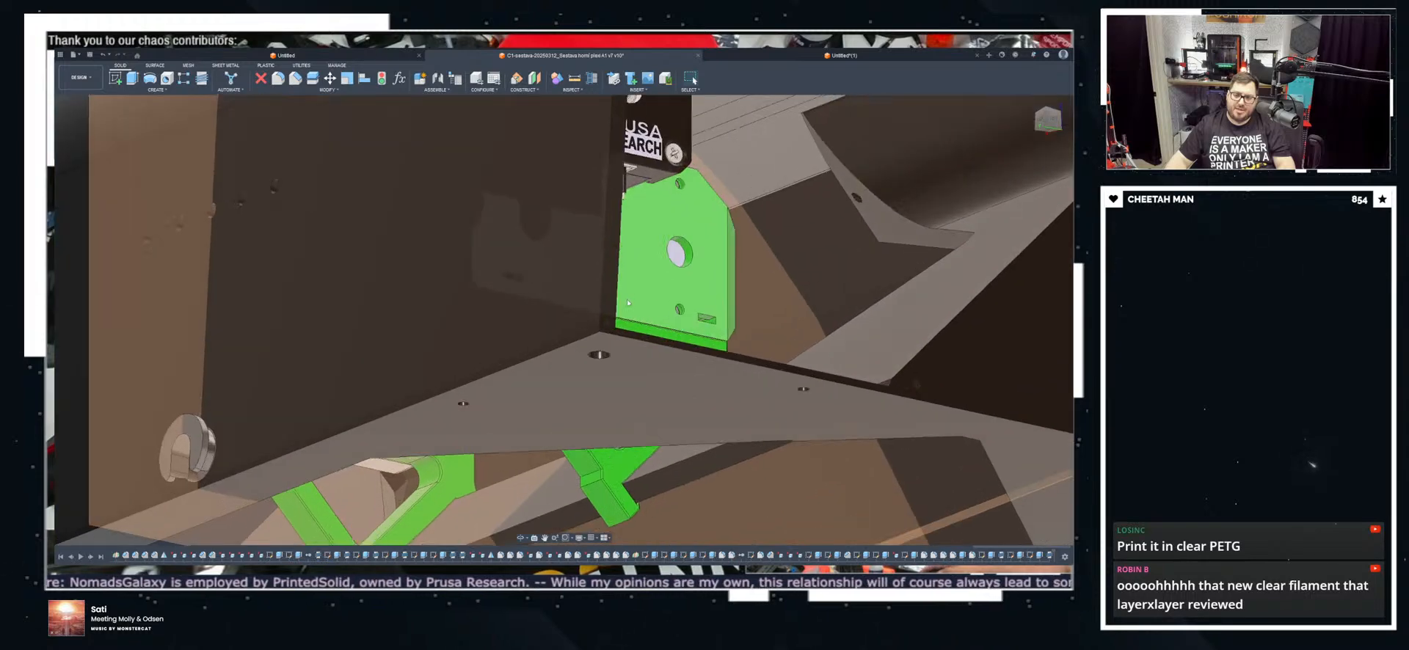
pyautogui.keyDown('shift'); pyautogui.moveTo(573, 359); pyautogui.dragTo(526, 325, button='middle'); pyautogui.keyUp('shift')
pyautogui.scroll(-5, 558, 304)
pyautogui.keyDown('shift'); pyautogui.moveTo(503, 418); pyautogui.dragTo(516, 454, button='middle'); pyautogui.keyUp('shift')
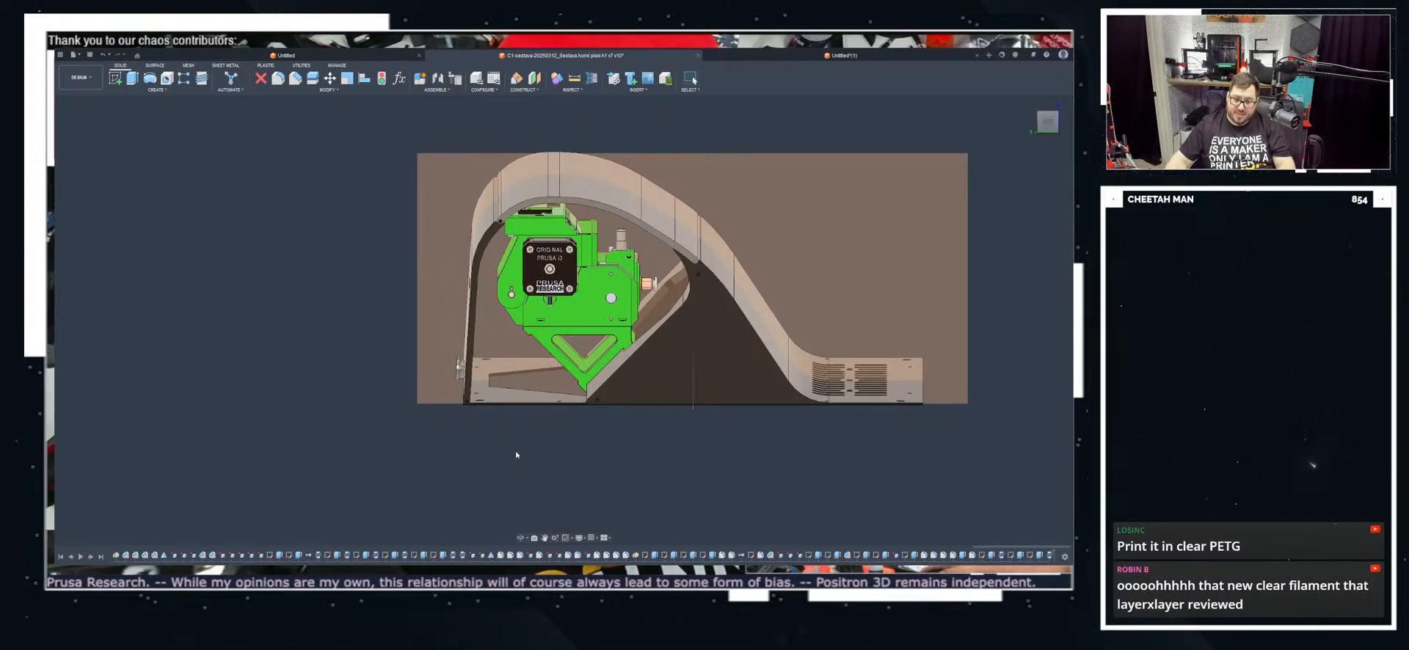
pyautogui.scroll(4, 559, 419)
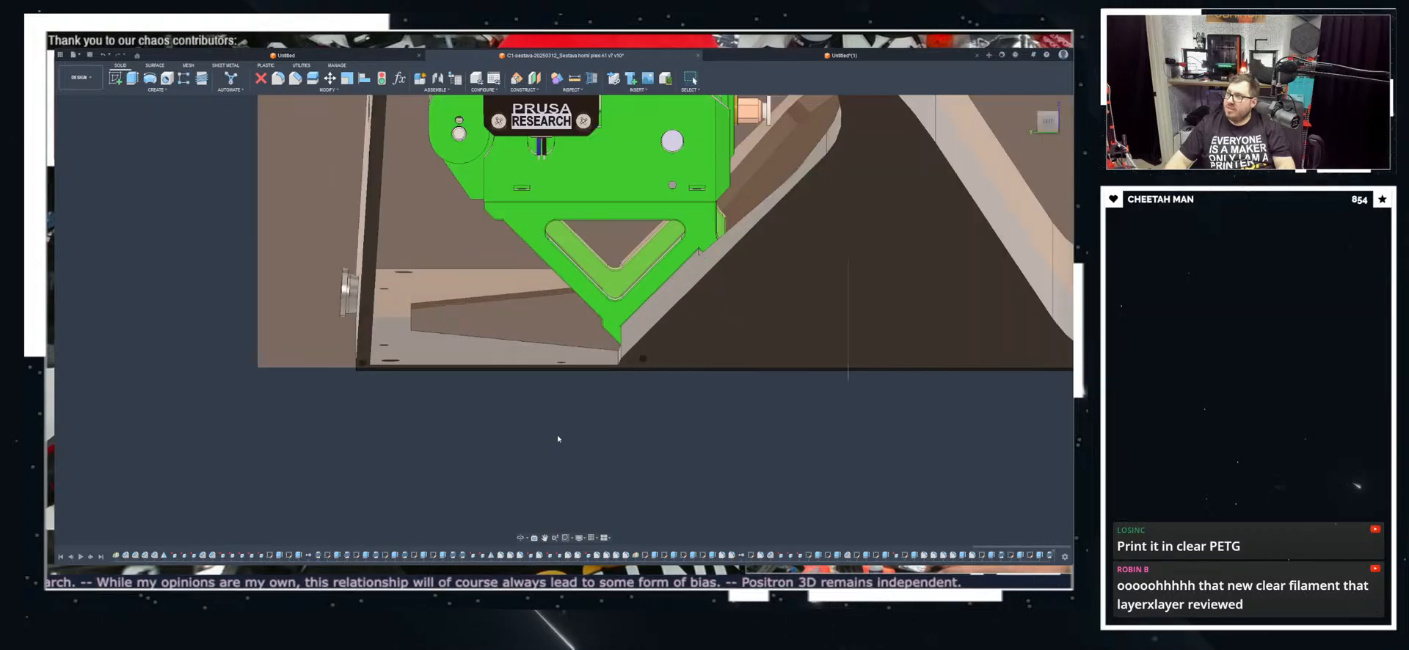
pyautogui.keyDown('shift'); pyautogui.moveTo(558, 477); pyautogui.dragTo(557, 423, button='middle'); pyautogui.keyUp('shift')
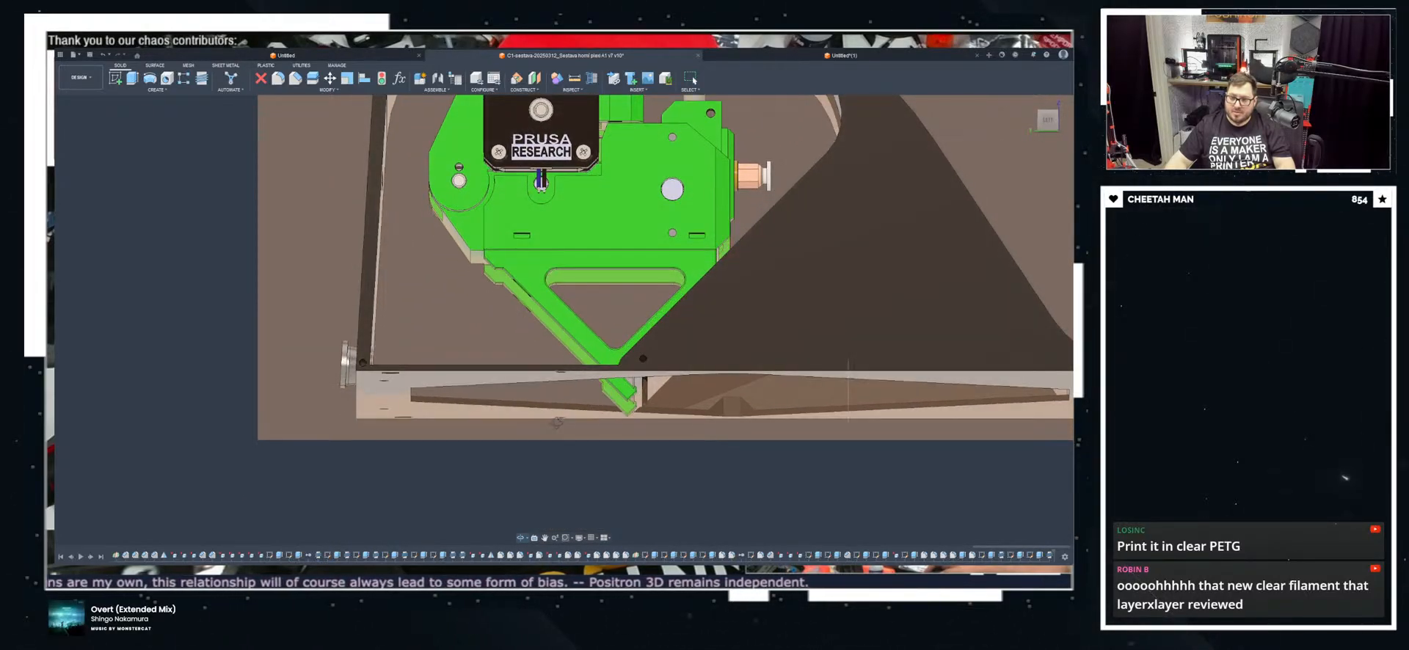
# Step: Sketch a small circle on the shell's side face, just below the cover's rounded end at the groove
pyautogui.keyDown('shift'); pyautogui.moveTo(738, 453); pyautogui.dragTo(506, 359, button='middle'); pyautogui.keyUp('shift')
pyautogui.keyDown('shift'); pyautogui.moveTo(629, 369); pyautogui.dragTo(616, 377, button='middle'); pyautogui.keyUp('shift')
pyautogui.scroll(-3, 572, 276)
pyautogui.moveTo(550, 290)
pyautogui.keyDown('shift'); pyautogui.mouseDown(button='middle')
pyautogui.moveTo(591, 298)
pyautogui.moveTo(566, 297)
pyautogui.mouseUp(button='middle'); pyautogui.keyUp('shift')
pyautogui.scroll(4, 415, 266)
pyautogui.moveTo(242, 249); pyautogui.dragTo(405, 251, button='middle')
pyautogui.scroll(3, 405, 251)
pyautogui.click(422, 233)
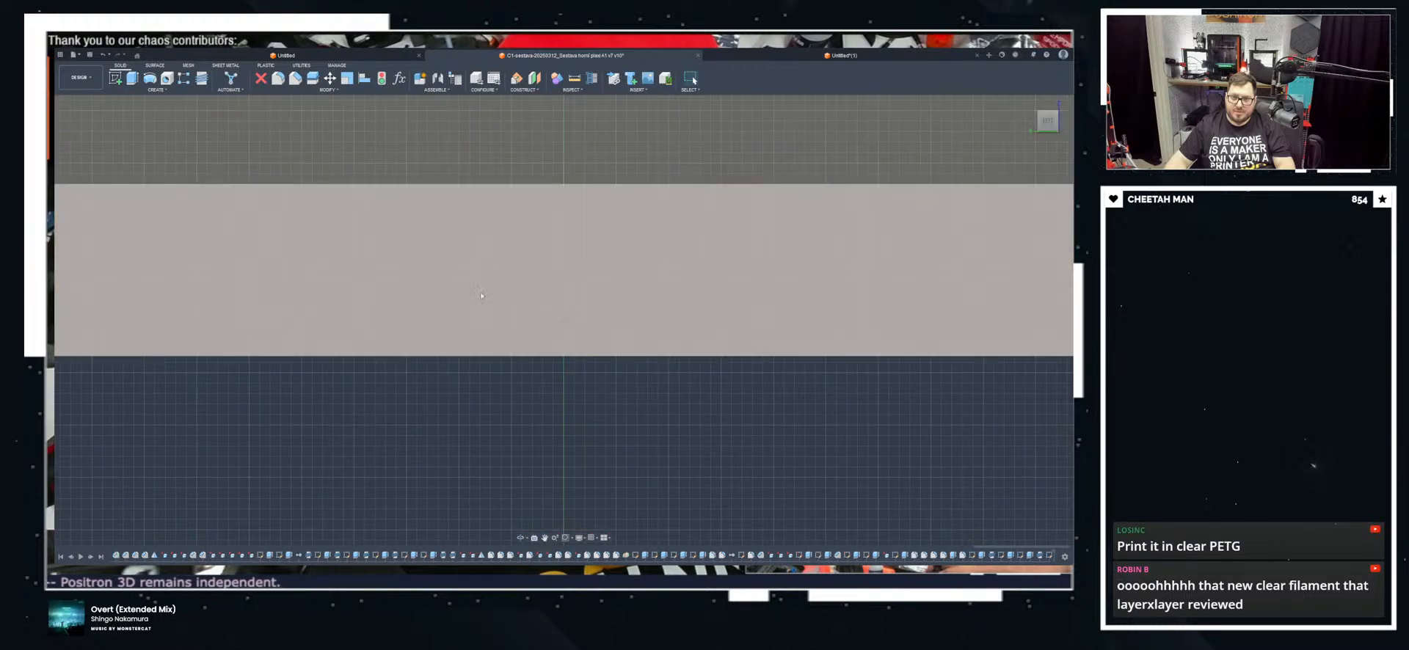
pyautogui.scroll(-5, 696, 489)
pyautogui.scroll(10, 543, 353)
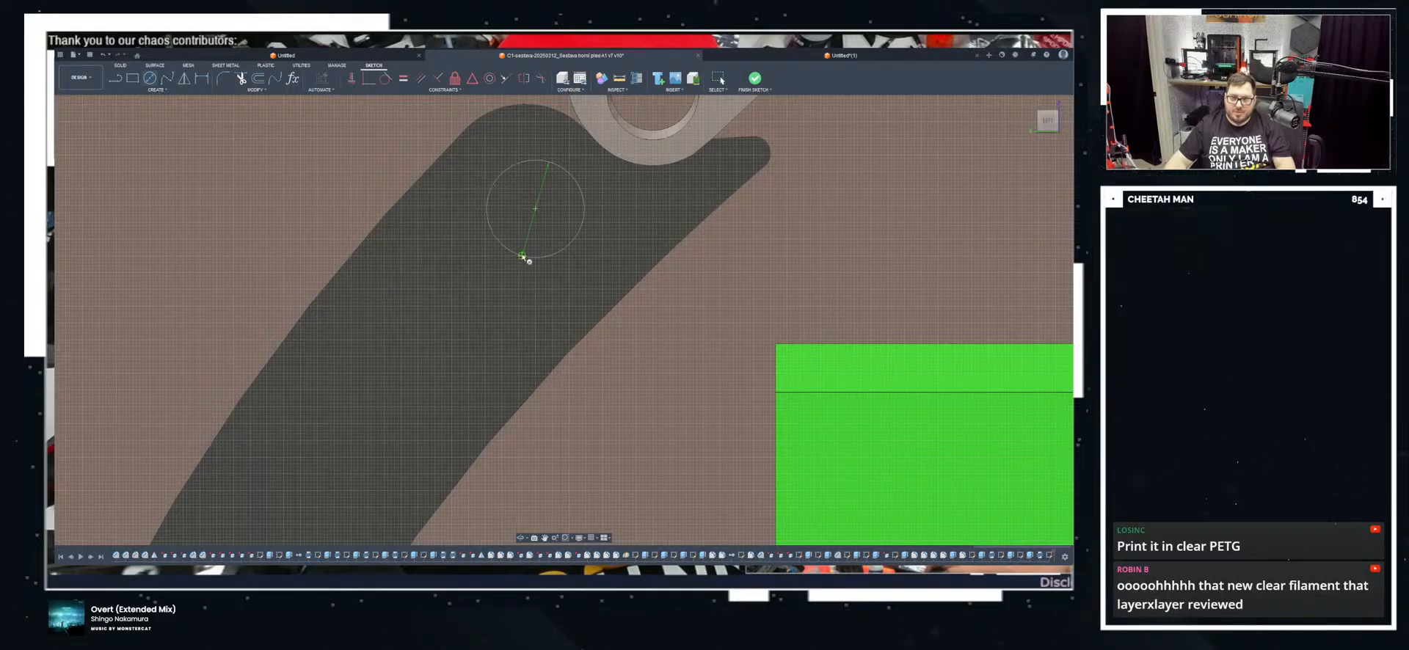
pyautogui.press('Escape')
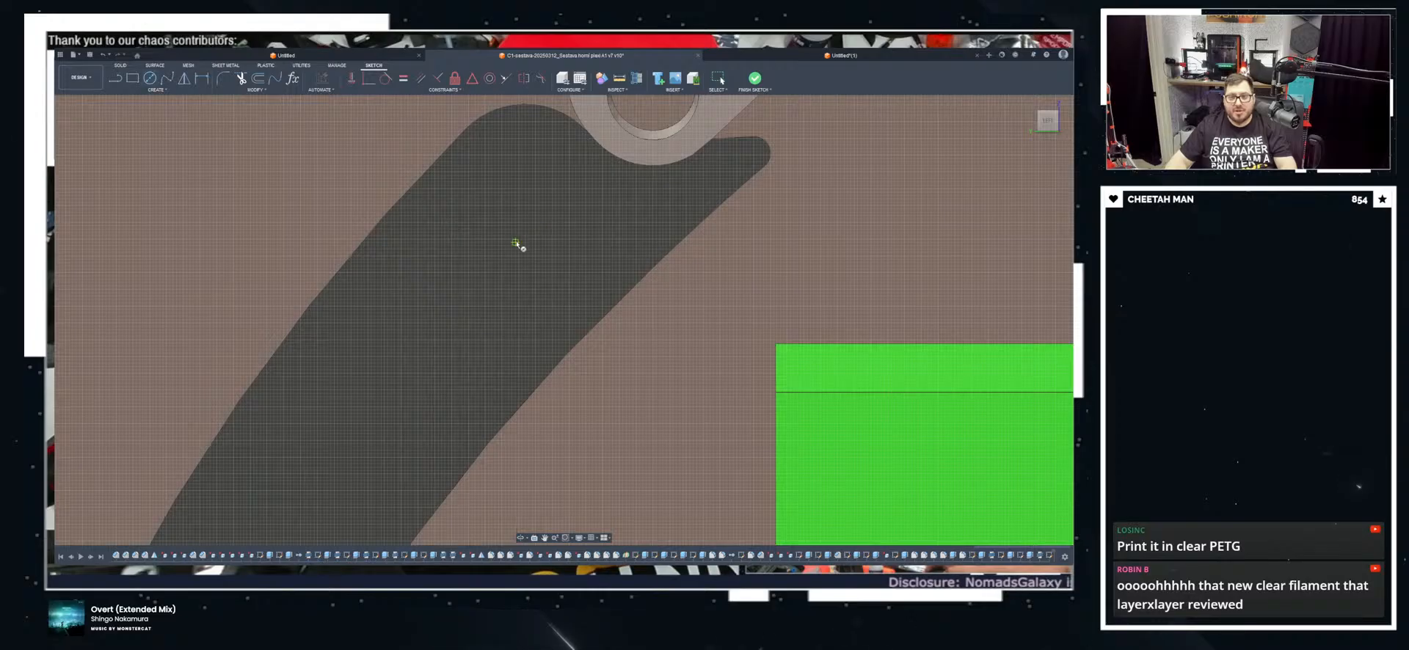
pyautogui.click(486, 277)
# Step: Cut the sketched circle through the shell with Extrude to form an upper fastening hole
pyautogui.press('e')
pyautogui.scroll(-3, 512, 261)
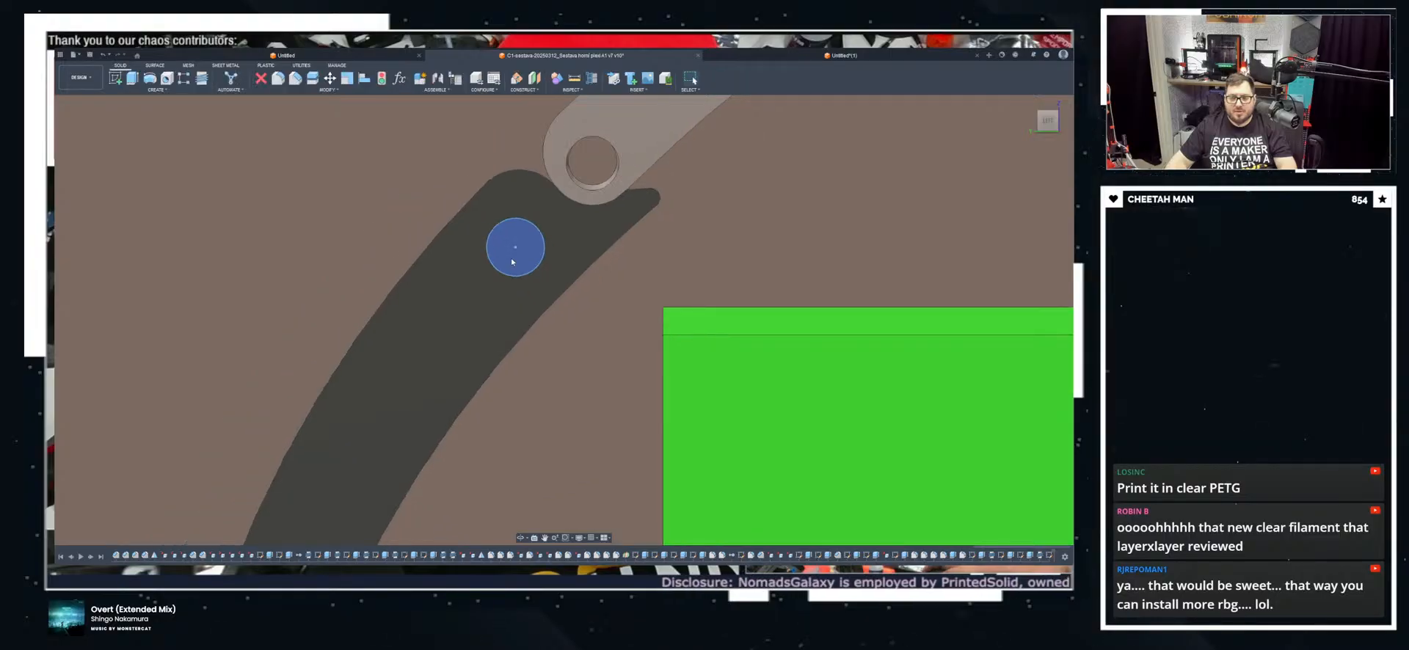
pyautogui.scroll(-10, 512, 262)
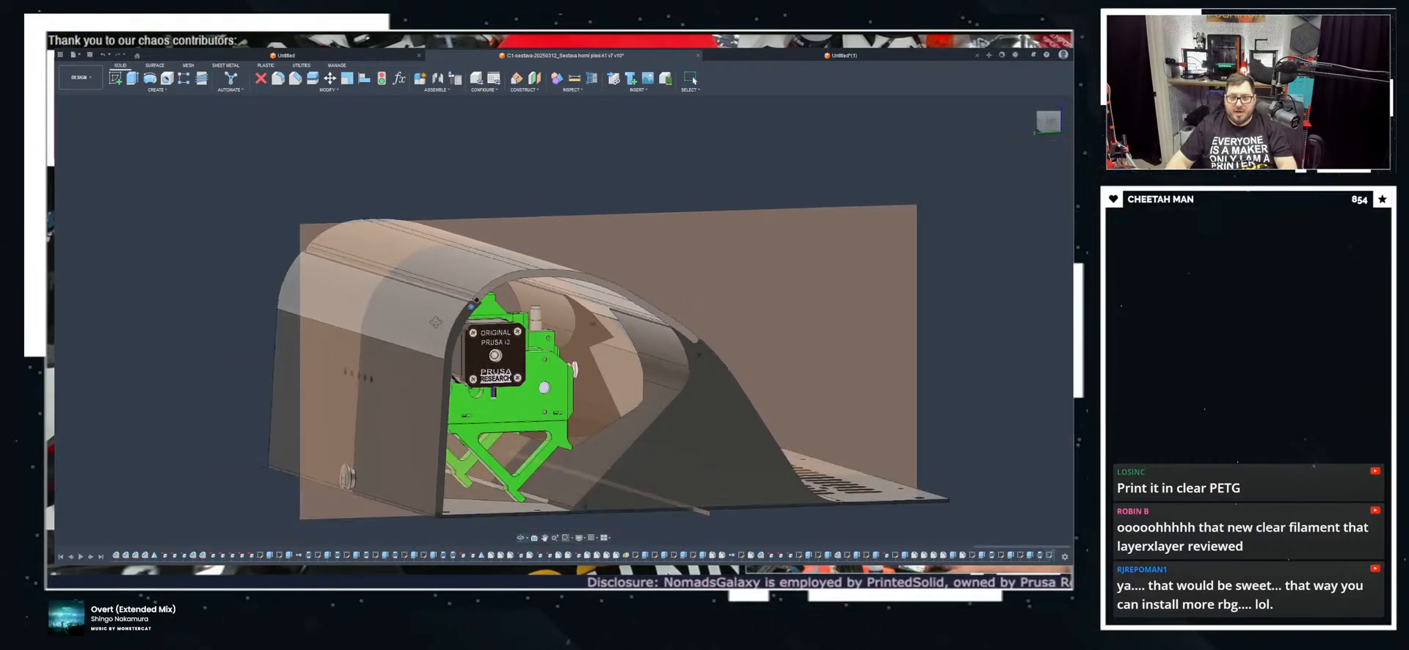
# Step: Examine the new hole from the shell's opposite side and compare it with the cover's hole and side plate
pyautogui.keyDown('shift'); pyautogui.moveTo(436, 322); pyautogui.dragTo(158, 176, button='middle'); pyautogui.keyUp('shift')
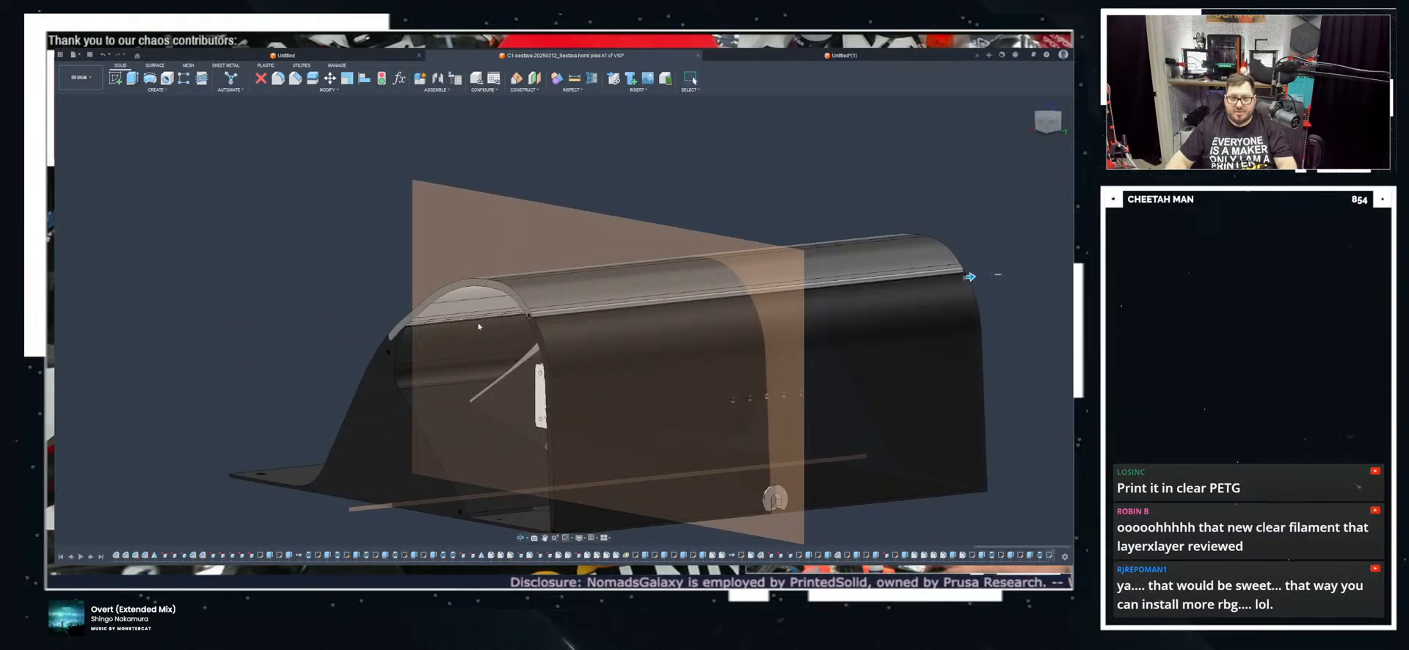
pyautogui.scroll(5, 478, 326)
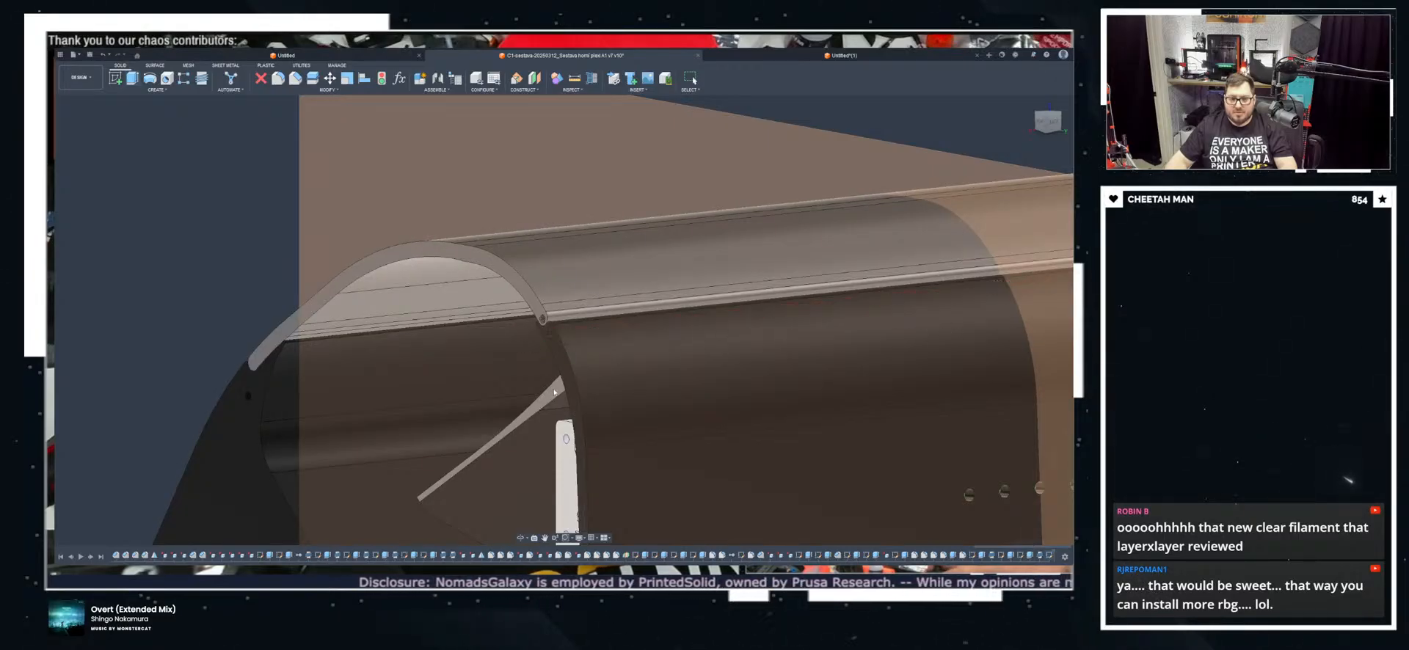
pyautogui.scroll(-3, 551, 392)
pyautogui.scroll(7, 575, 361)
pyautogui.keyDown('shift'); pyautogui.moveTo(575, 359); pyautogui.dragTo(141, 255, button='middle'); pyautogui.keyUp('shift')
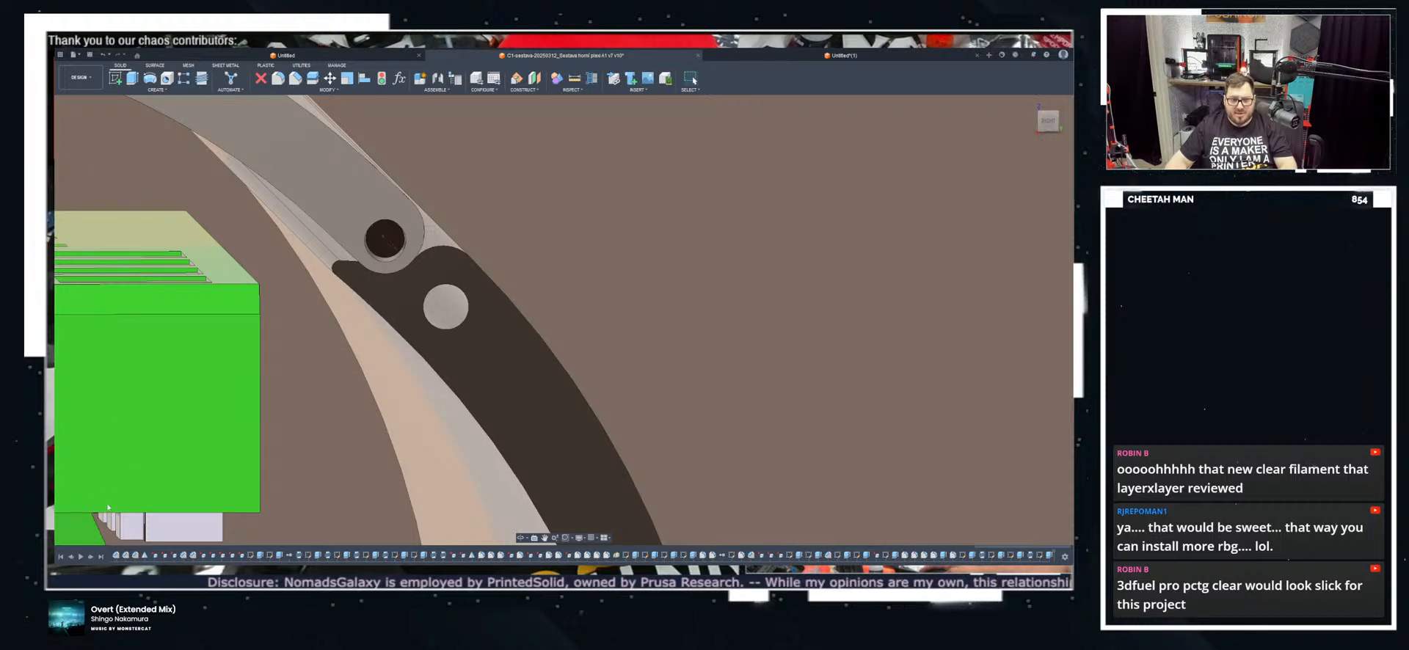
pyautogui.scroll(-3, 455, 286)
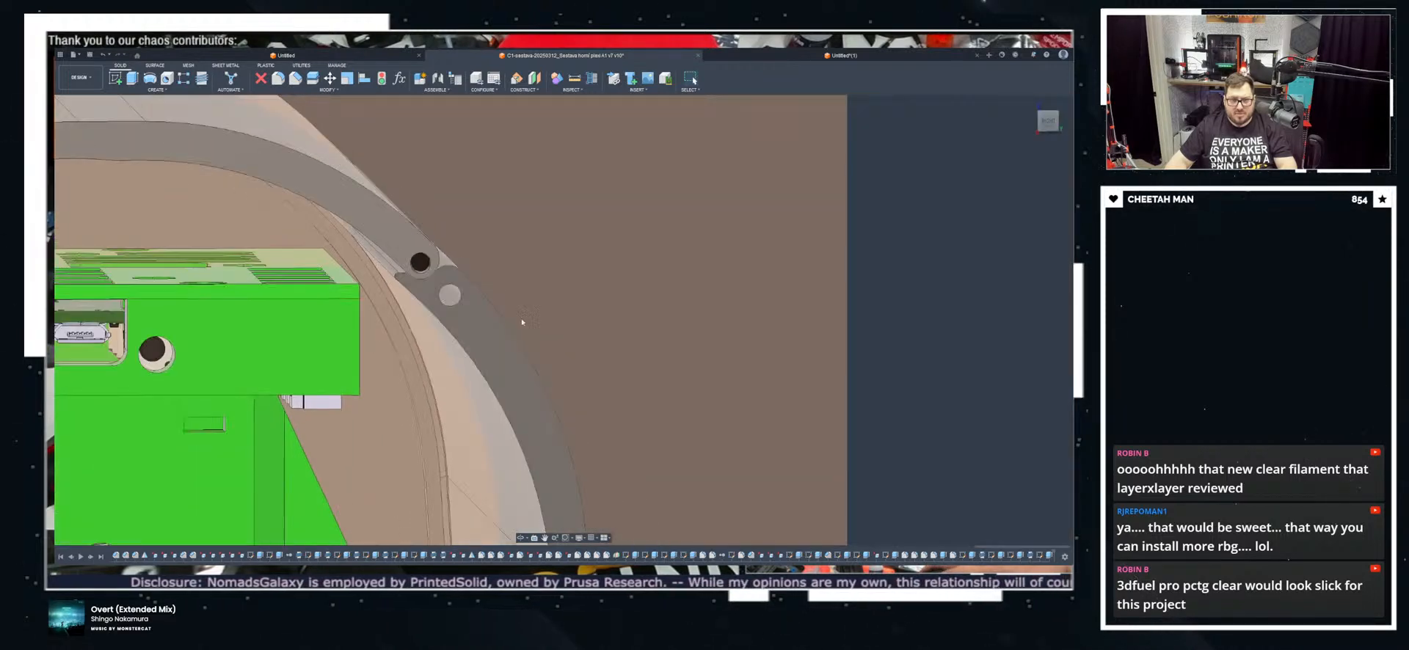
pyautogui.scroll(-5, 517, 362)
pyautogui.keyDown('shift'); pyautogui.moveTo(518, 362); pyautogui.dragTo(585, 360, button='middle'); pyautogui.keyUp('shift')
pyautogui.keyDown('shift'); pyautogui.moveTo(313, 370); pyautogui.dragTo(295, 358, button='middle'); pyautogui.keyUp('shift')
# Step: Start a sketch on the side plate's outer face and project the shell's threaded lower rear corner hole into it
pyautogui.click(295, 358)
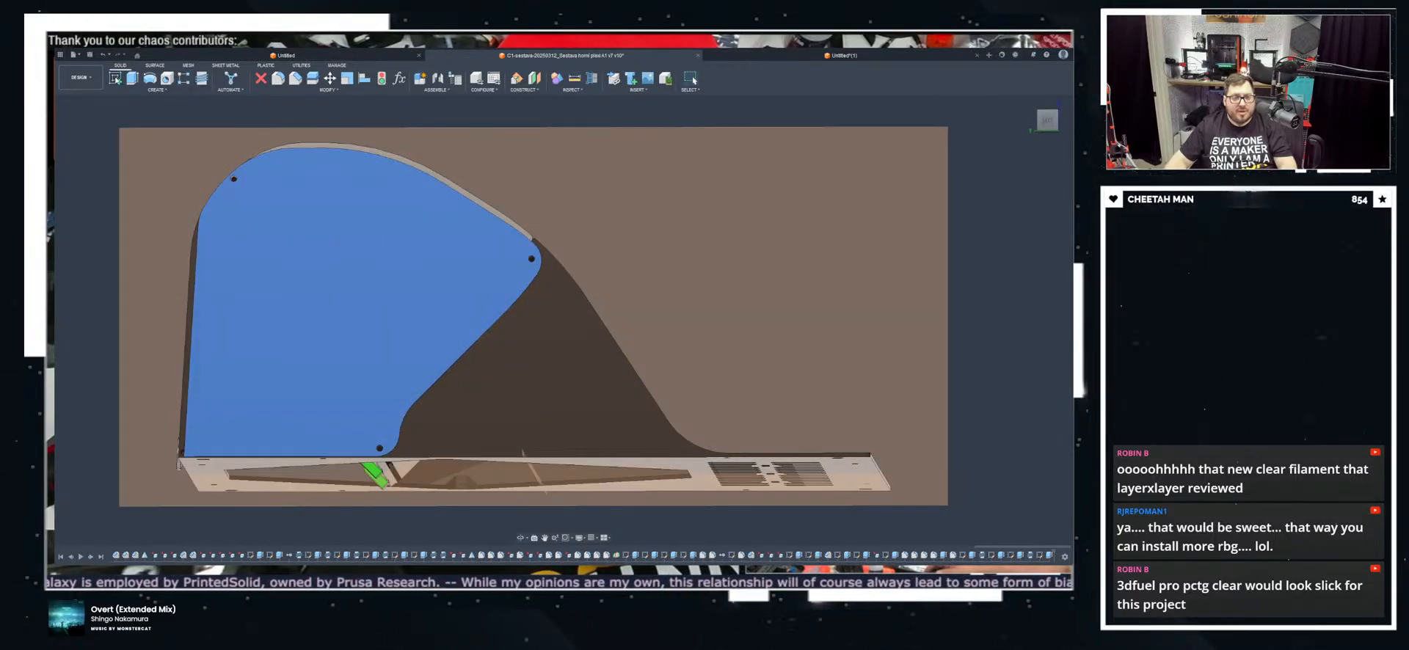
pyautogui.click(115, 77)
pyautogui.scroll(5, 378, 232)
pyautogui.scroll(4, 375, 233)
pyautogui.keyDown('shift'); pyautogui.moveTo(375, 233); pyautogui.dragTo(697, 402, button='middle'); pyautogui.keyUp('shift')
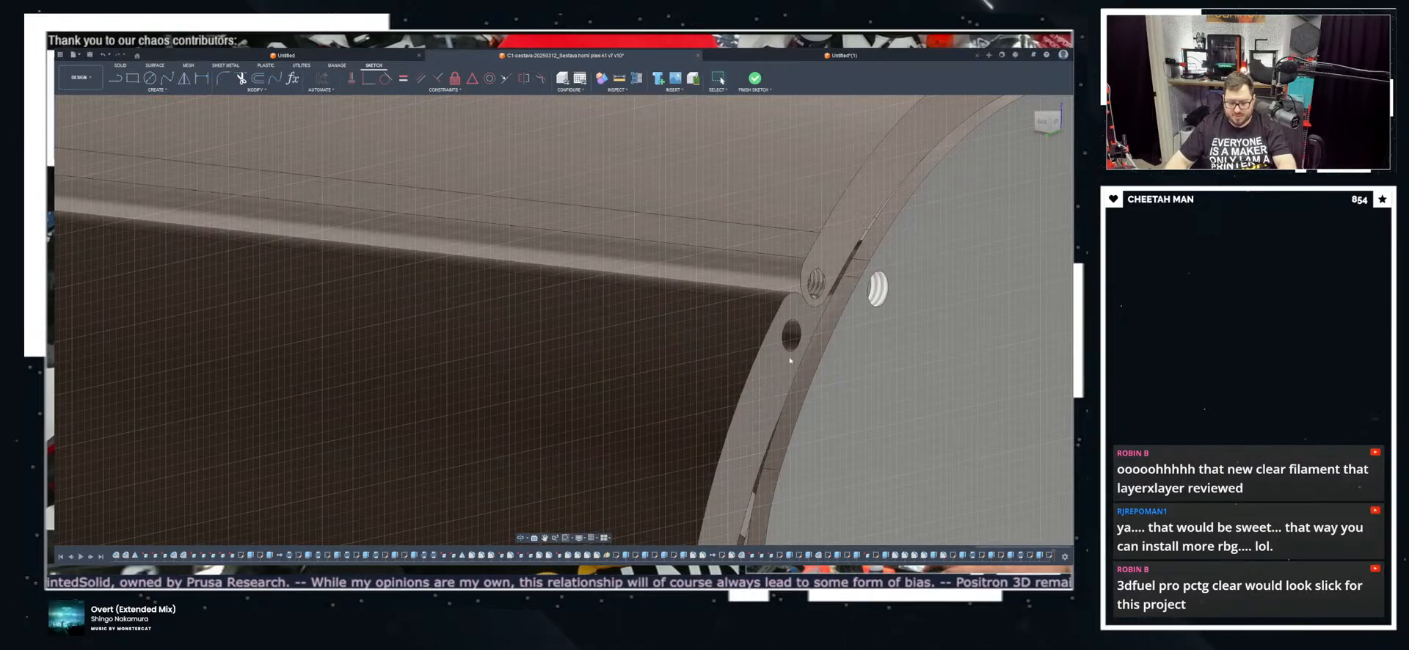
pyautogui.scroll(-4, 822, 338)
pyautogui.moveTo(822, 338)
pyautogui.keyDown('shift'); pyautogui.mouseDown(button='middle')
pyautogui.moveTo(844, 242)
pyautogui.moveTo(822, 358)
pyautogui.mouseUp(button='middle'); pyautogui.keyUp('shift')
pyautogui.scroll(8, 814, 374)
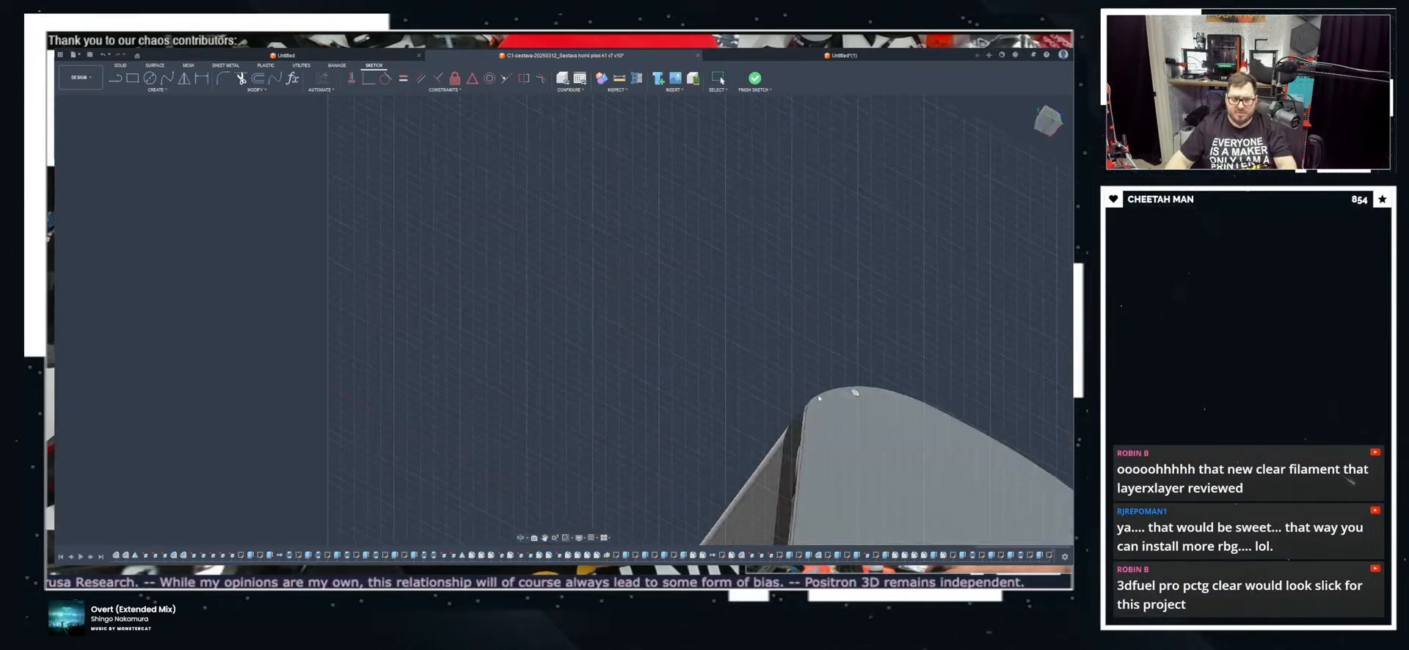
pyautogui.scroll(6, 743, 299)
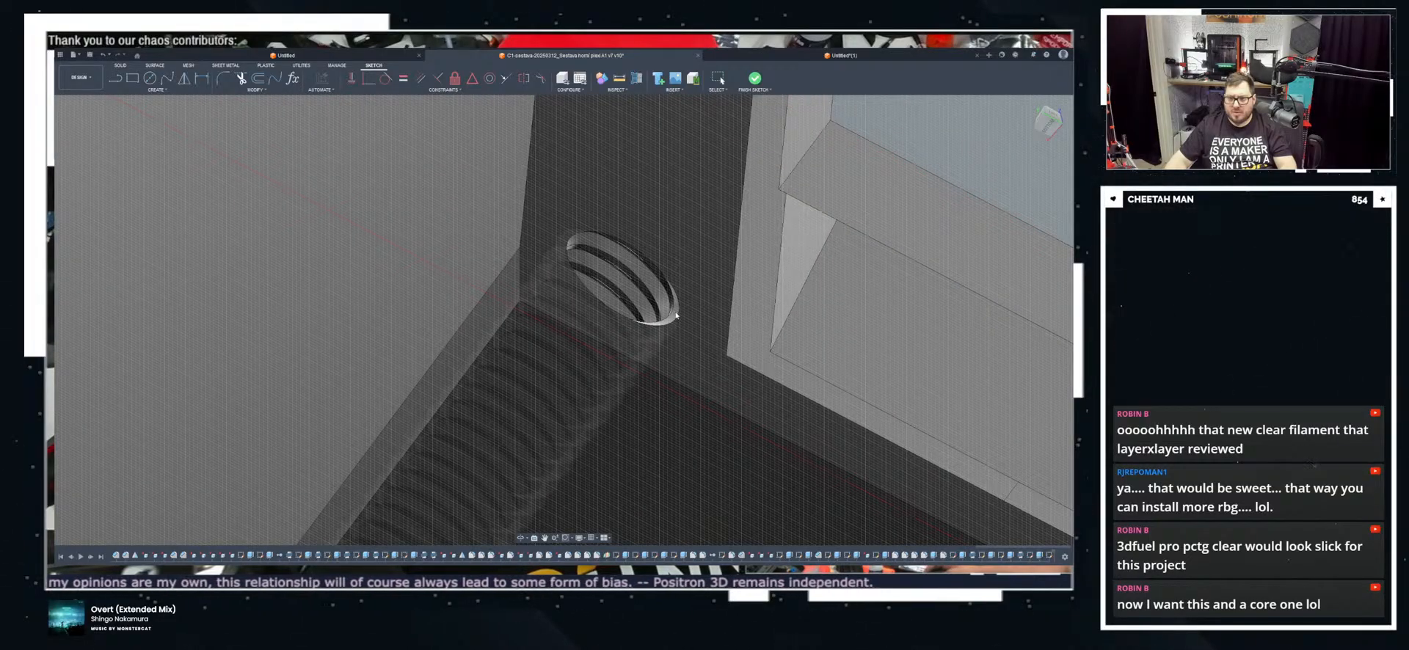
pyautogui.click(652, 272)
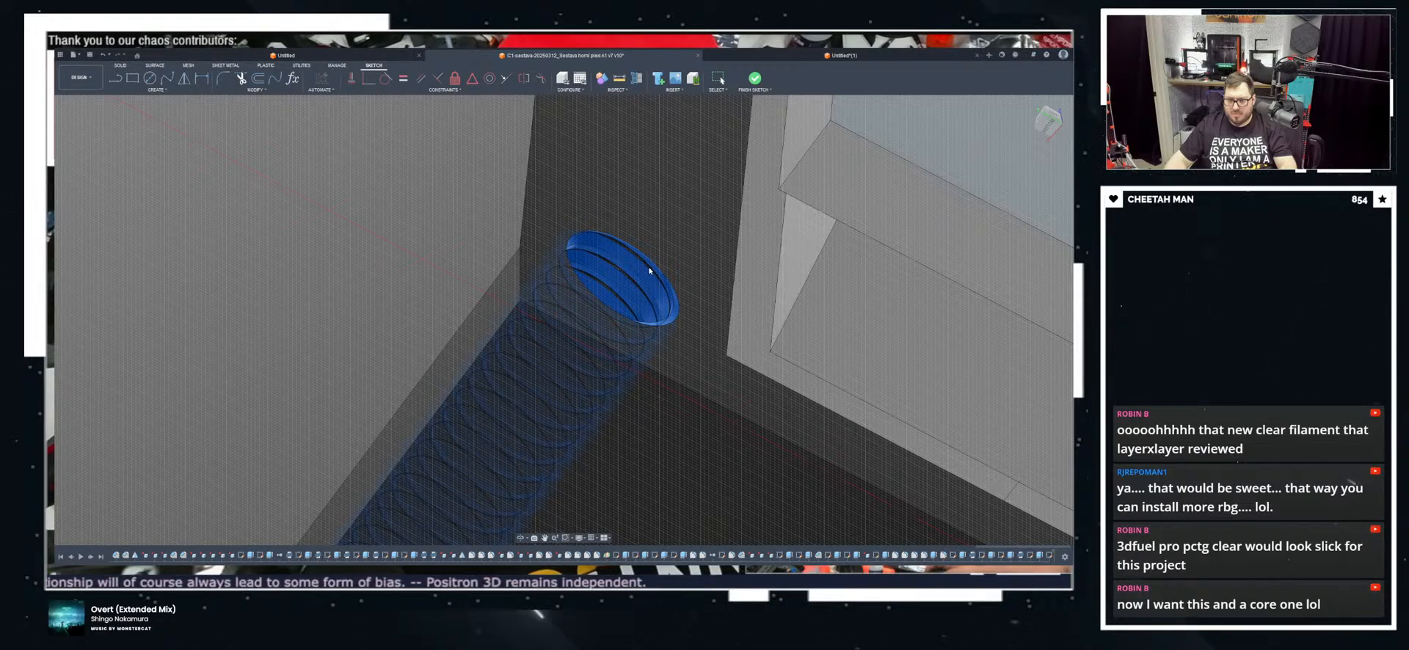
pyautogui.scroll(4, 647, 268)
pyautogui.keyDown('shift'); pyautogui.moveTo(646, 270); pyautogui.dragTo(679, 321, button='middle'); pyautogui.keyUp('shift')
pyautogui.scroll(-5, 658, 330)
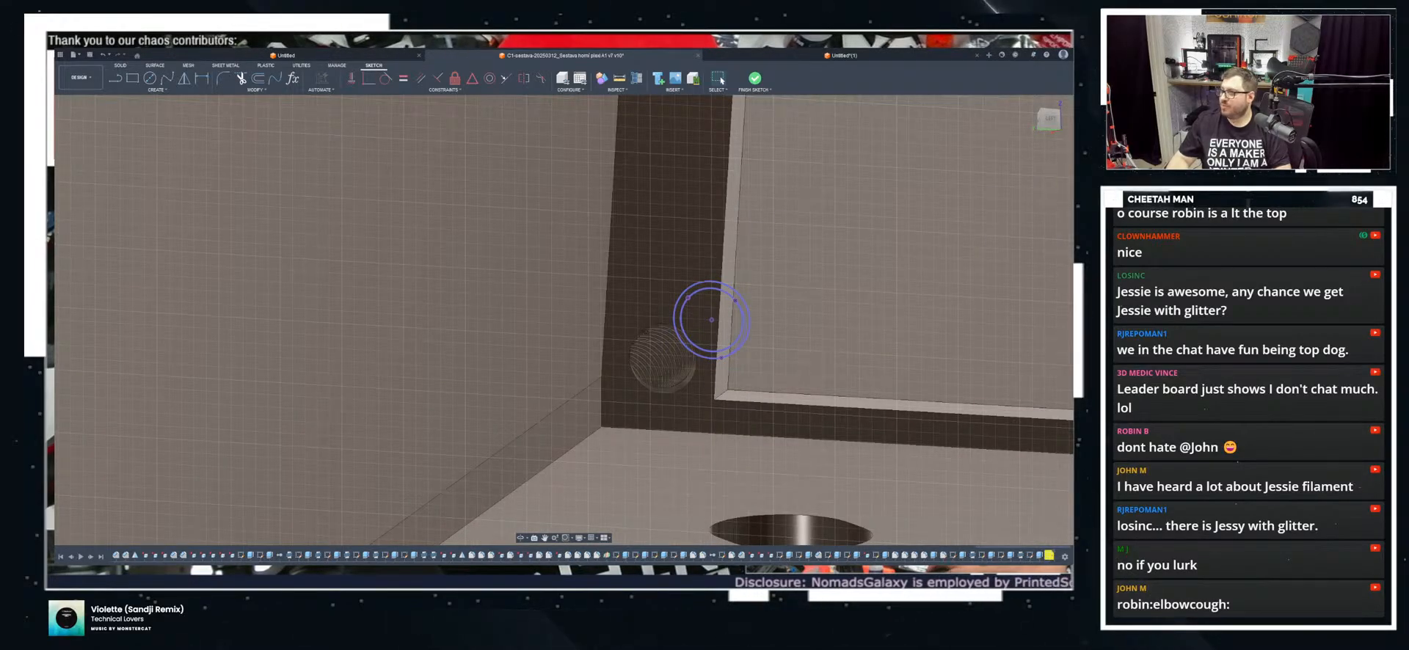
pyautogui.moveTo(846, 309); pyautogui.dragTo(731, 340, button='middle')
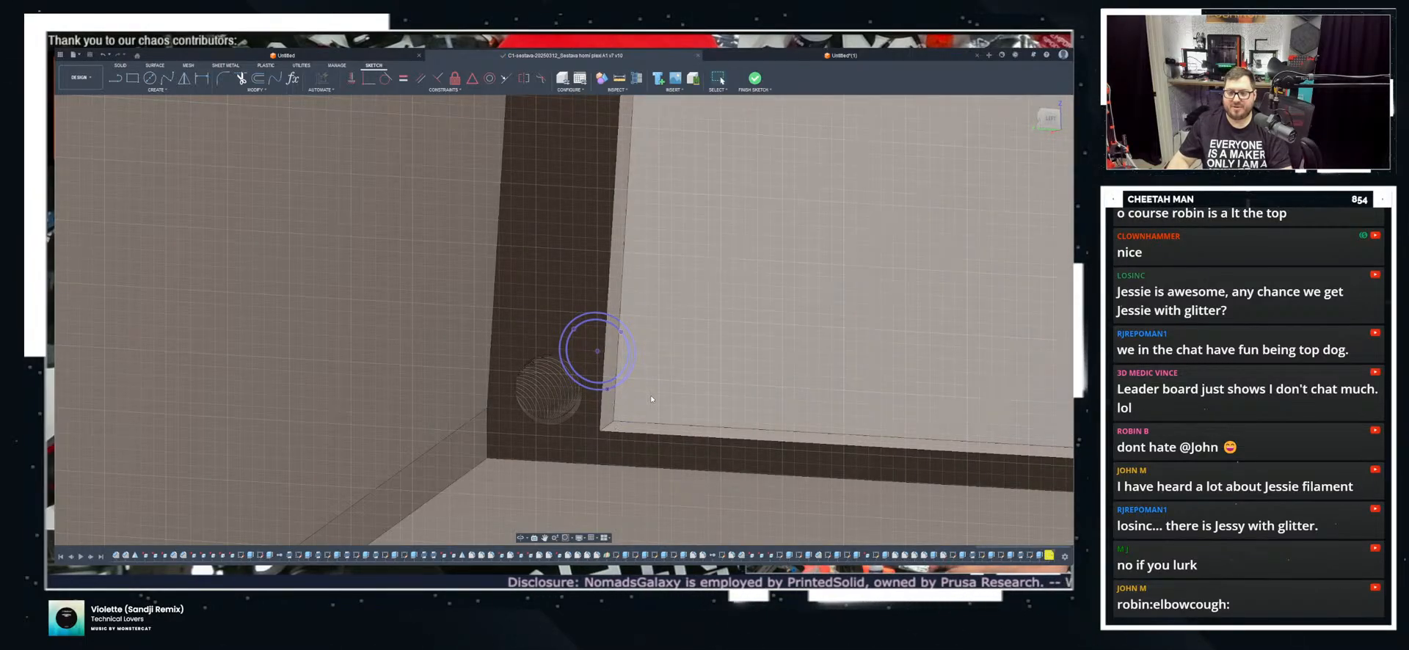
# Step: Draw a circle centred on the projected lower corner hole, slightly larger than its outer circle
pyautogui.click(653, 396)
pyautogui.scroll(-3, 659, 341)
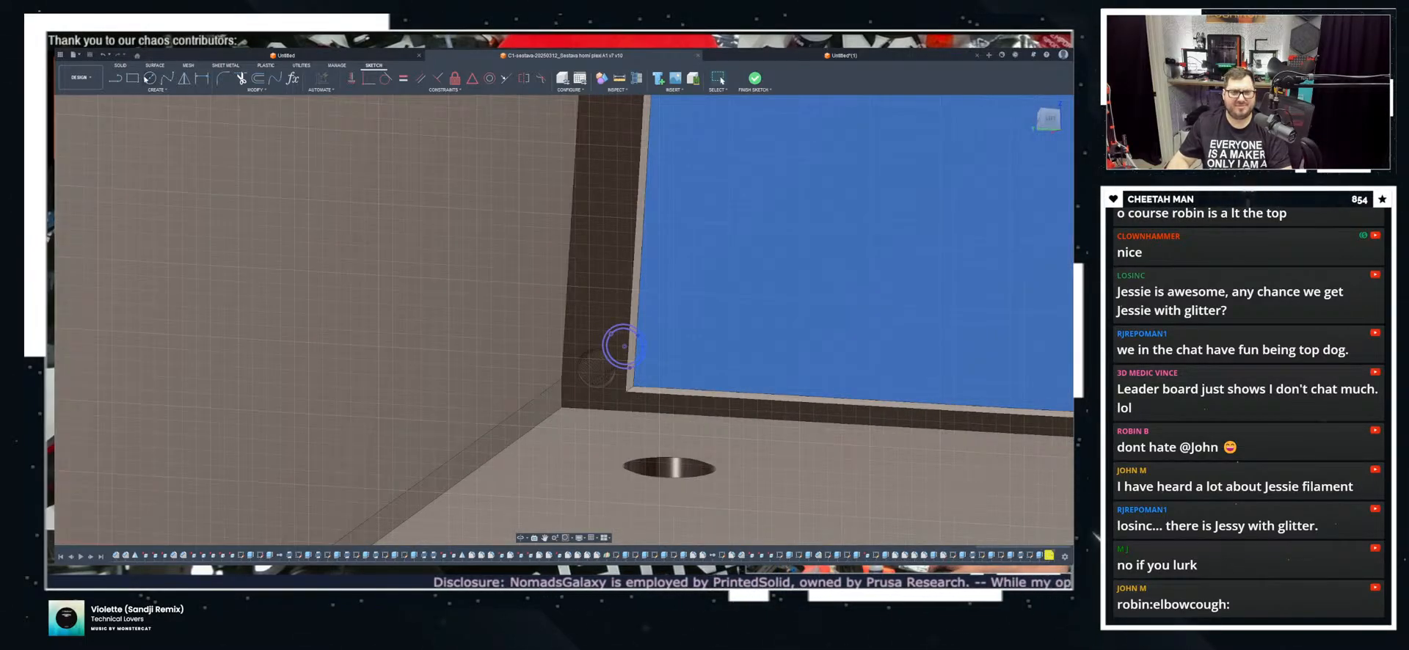
pyautogui.scroll(5, 642, 327)
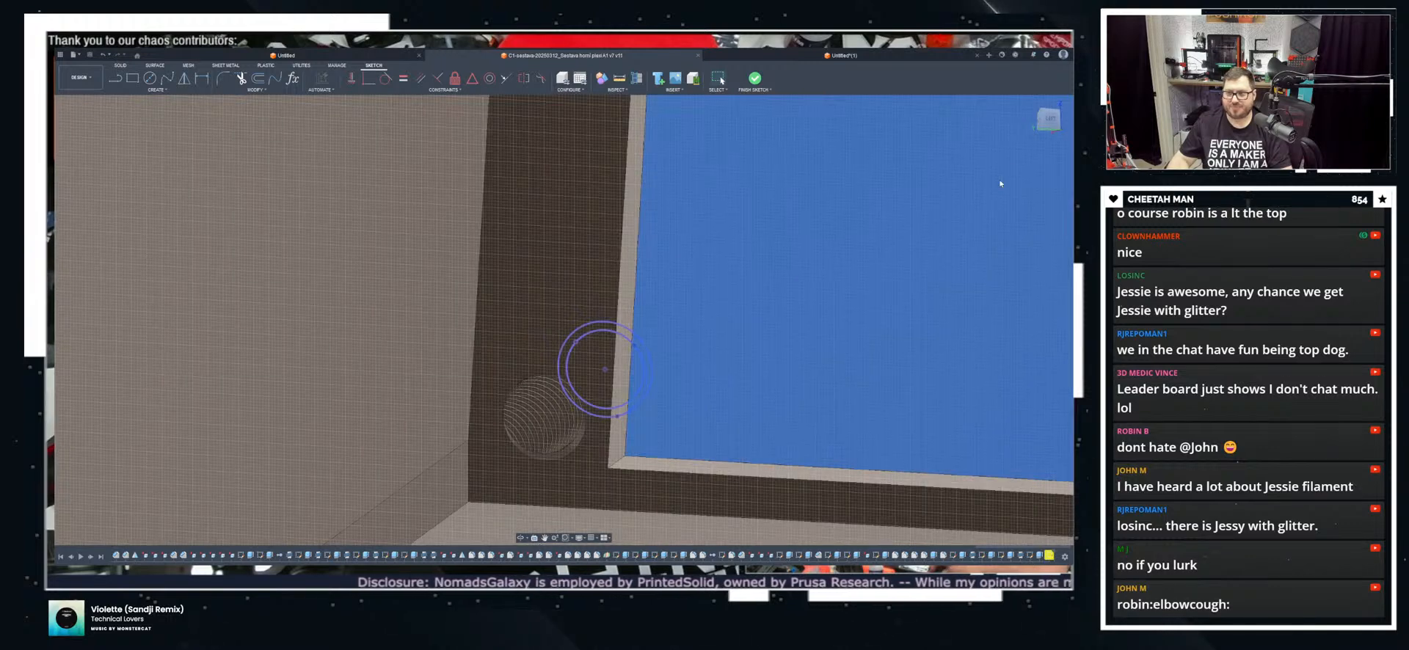
pyautogui.click(1057, 115)
pyautogui.click(1041, 127)
pyautogui.scroll(-4, 677, 333)
pyautogui.scroll(6, 444, 459)
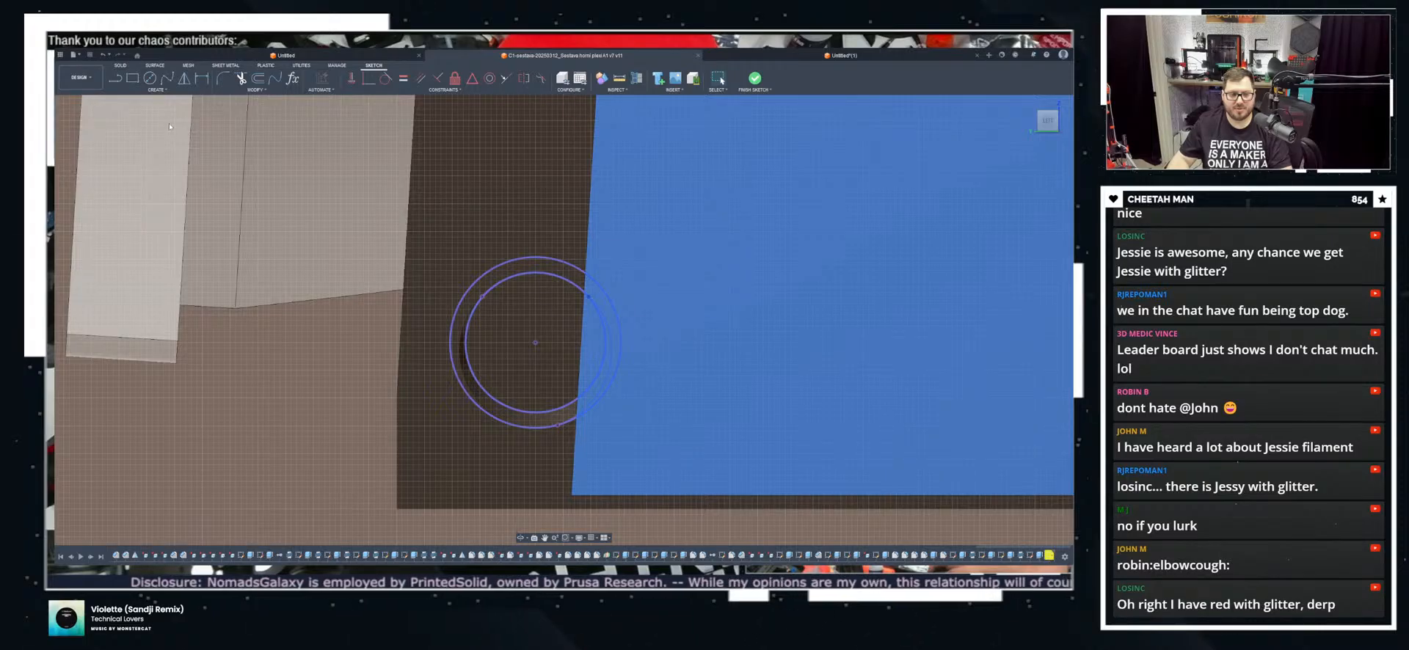
pyautogui.press('c')
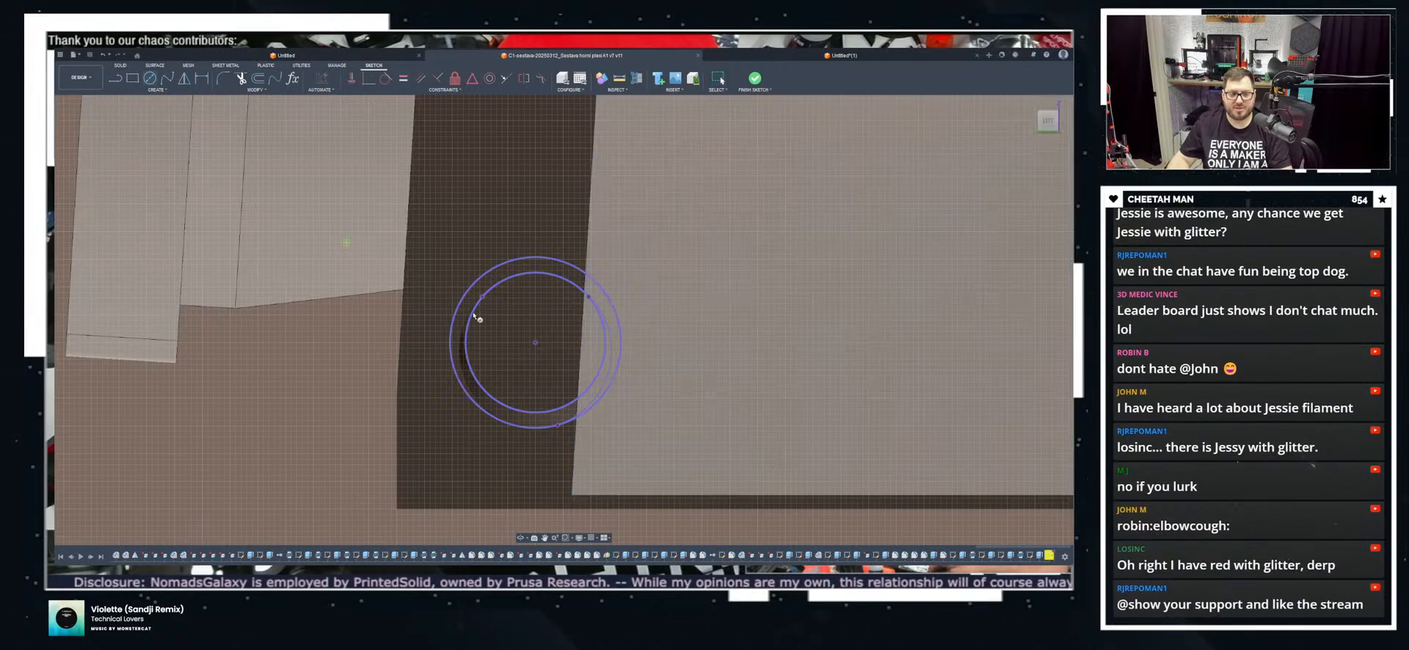
pyautogui.click(535, 342)
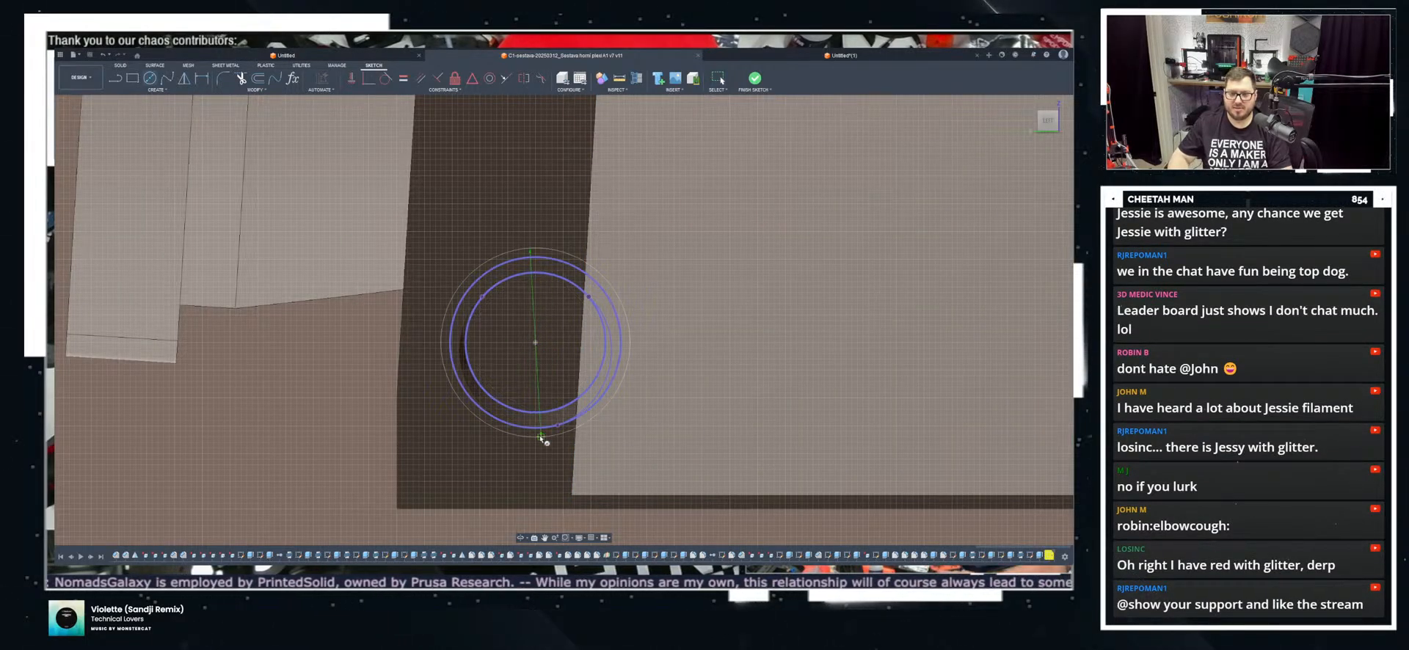
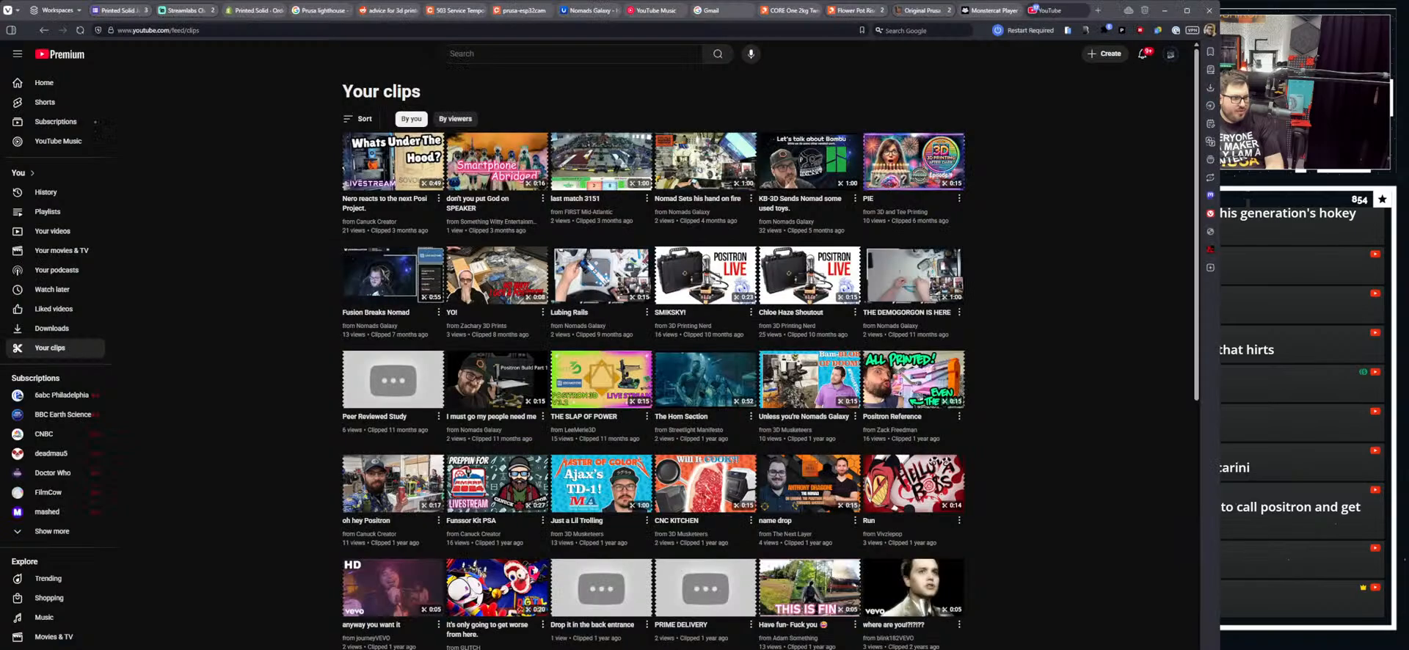
# Step: Play the YouTube clip "Fusion Breaks Nomad" and start the track "Baraka" in Monstercat Player
pyautogui.click(367, 308)
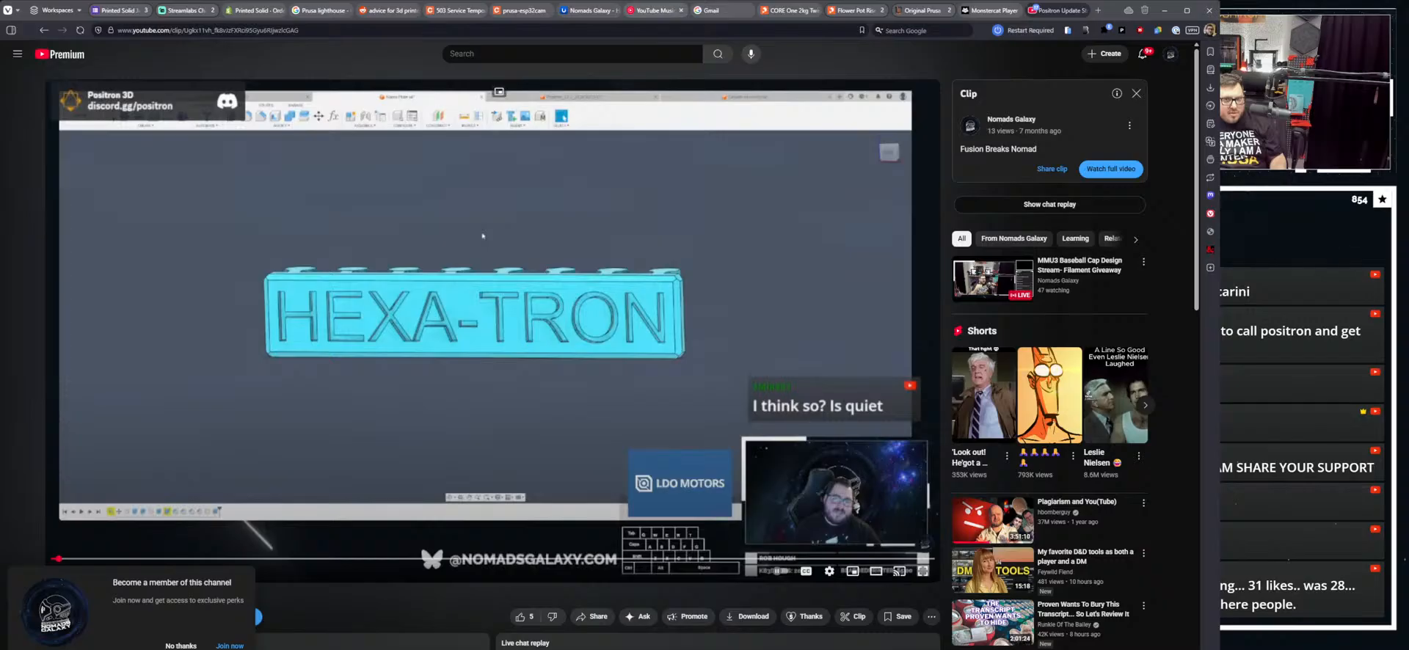
pyautogui.click(991, 11)
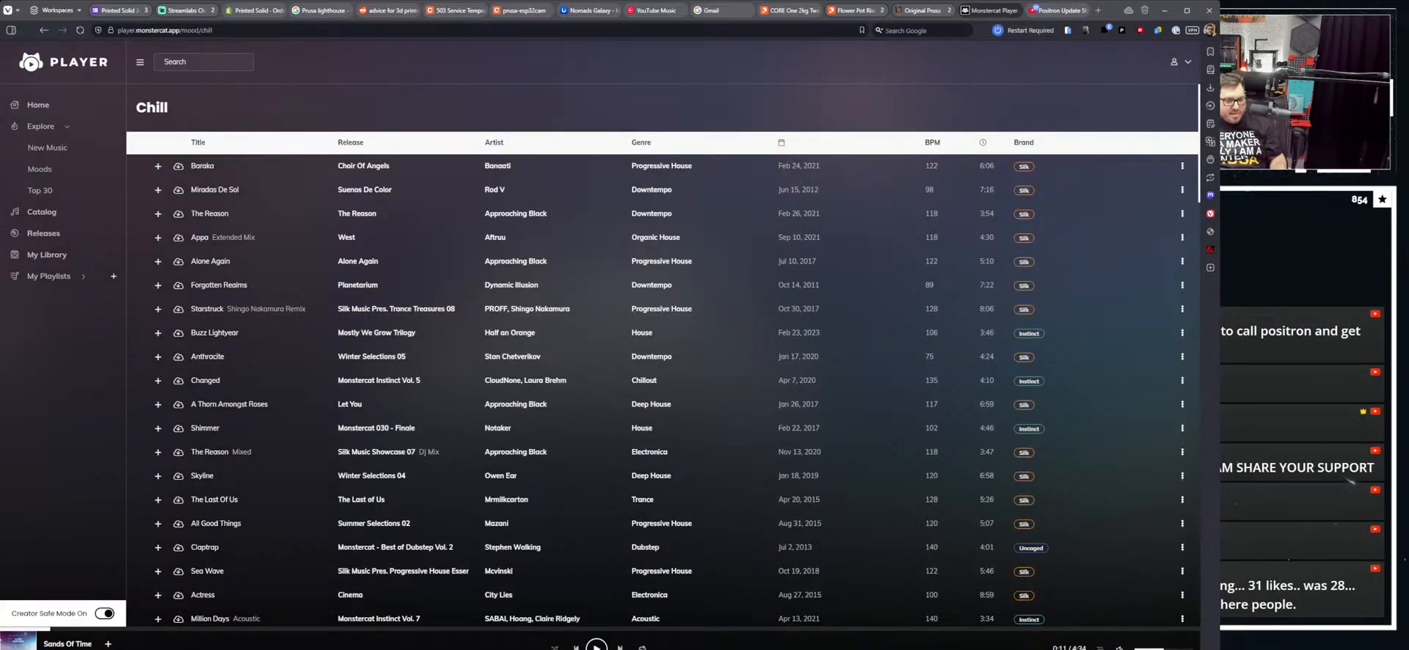
pyautogui.click(141, 167)
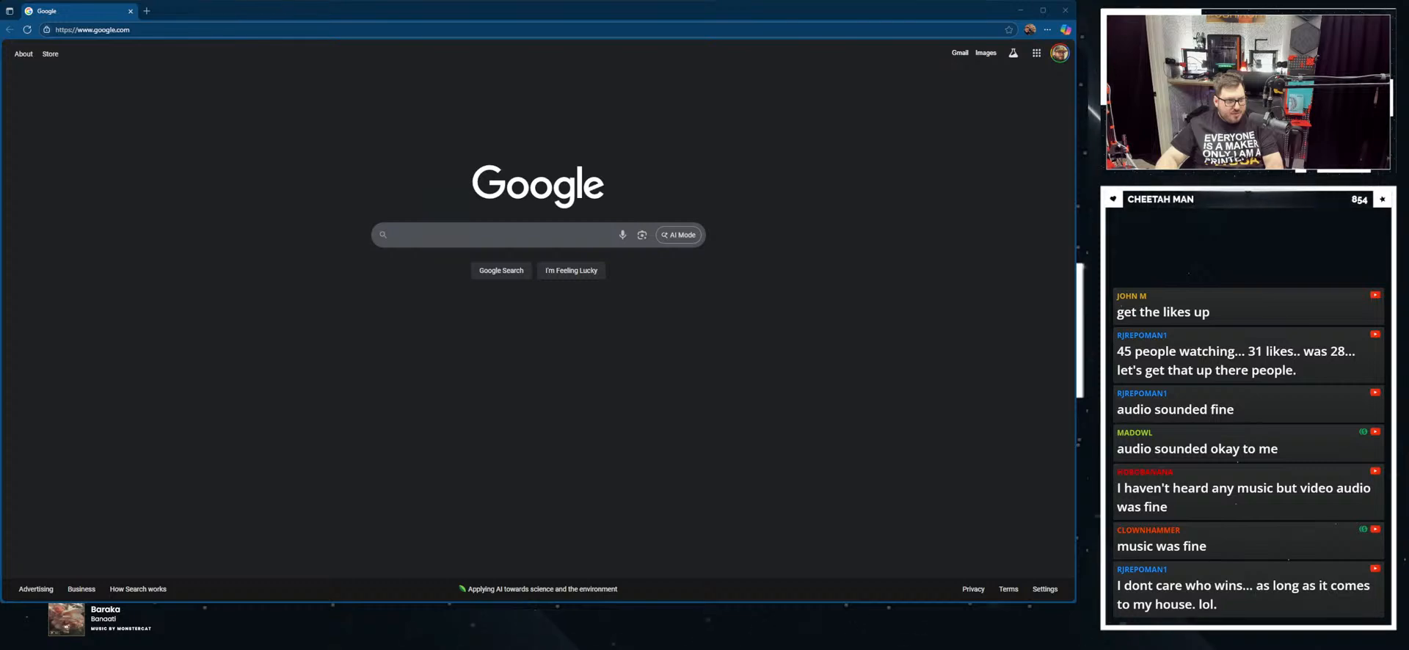
# Step: Open wheelofnames.com in the other browser window
pyautogui.click(154, 30)
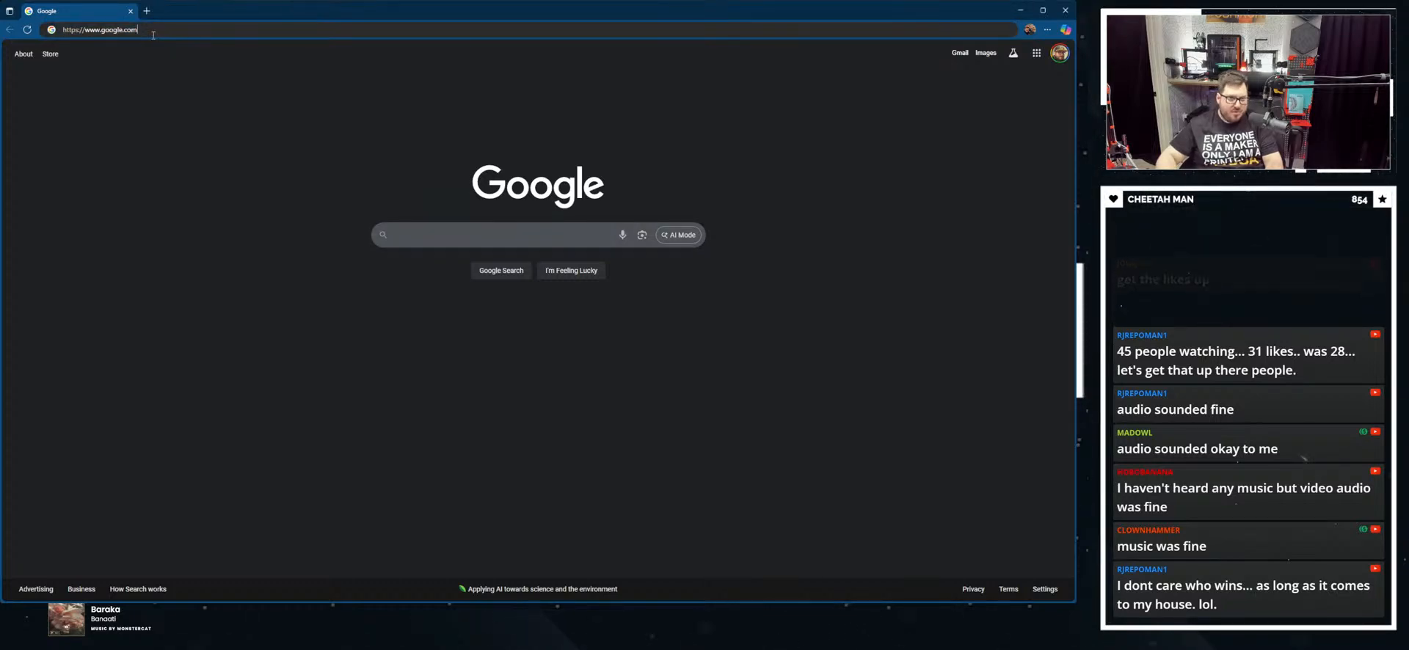
pyautogui.write('whee')
pyautogui.press('Return')
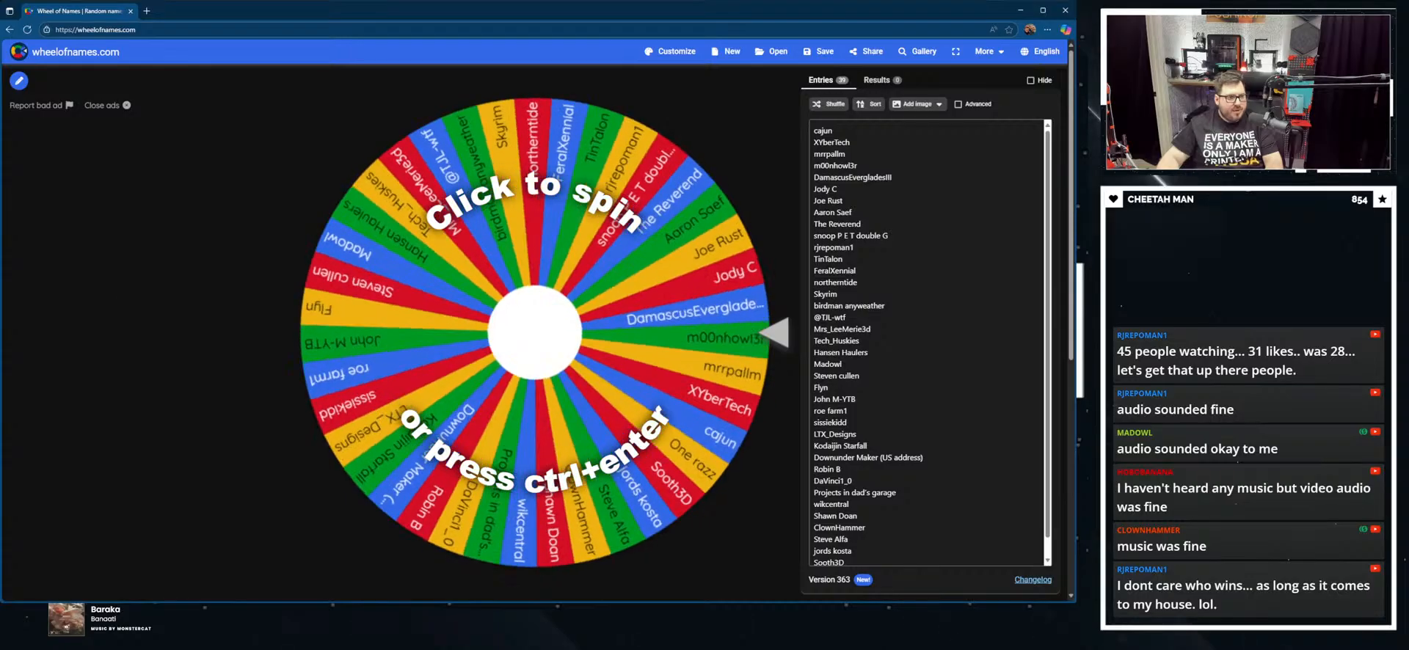
# Step: Replace all existing entries on the wheel with the copied list of giveaway participants
pyautogui.click(821, 389)
pyautogui.hotkey('ctrl', 'a')
pyautogui.press('BackSpace')
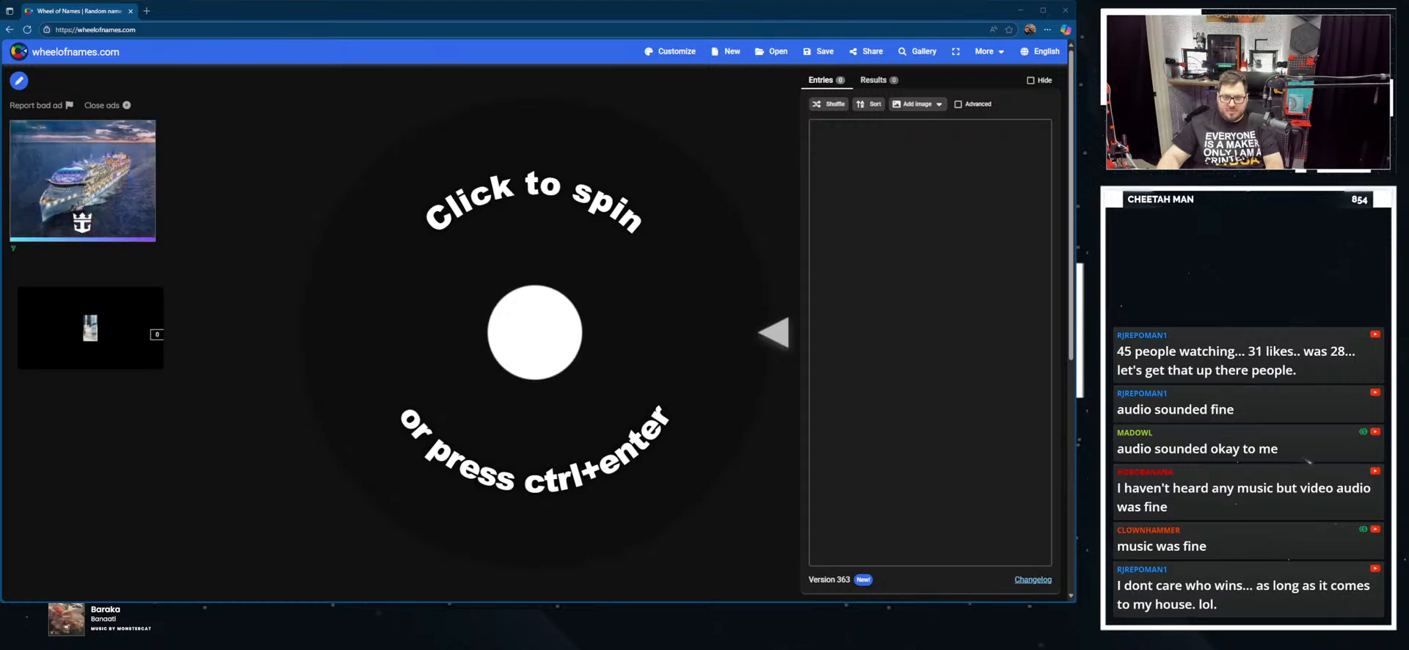
pyautogui.click(846, 258)
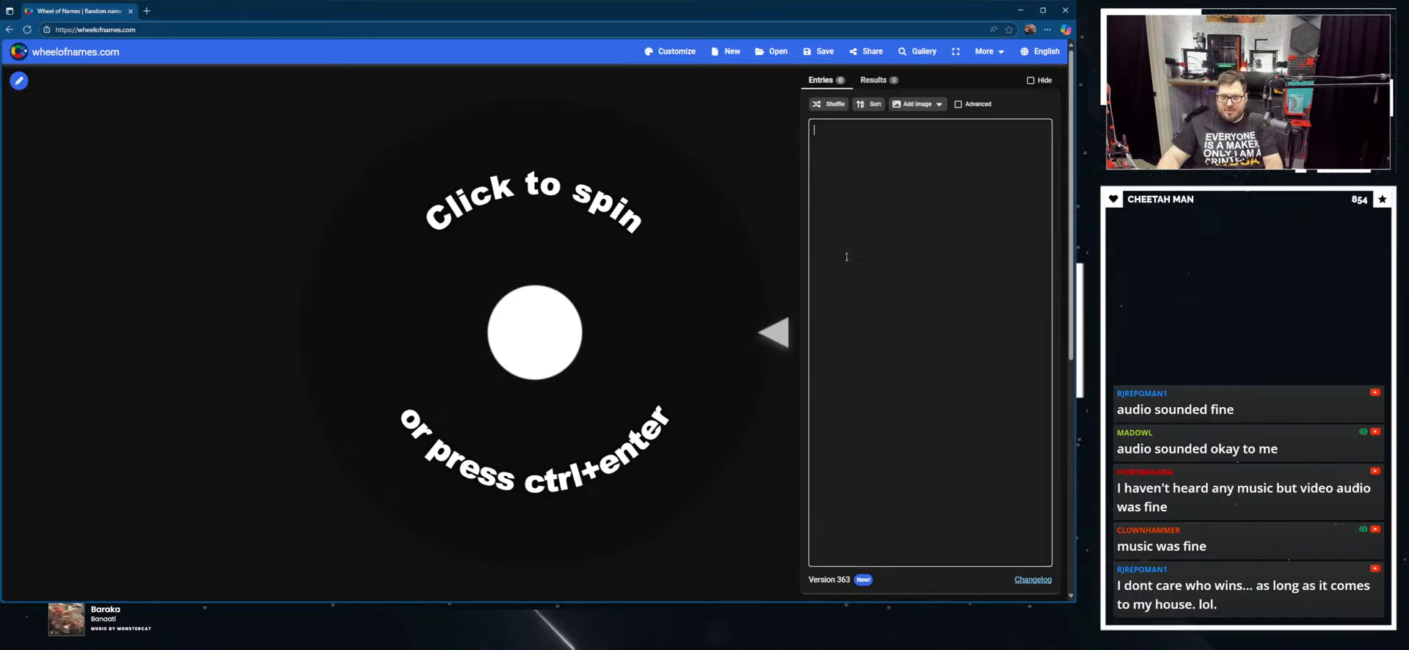
pyautogui.hotkey('ctrl', 'v')
# Step: Shuffle the wheel's entries several times and spin the wheel
pyautogui.click(842, 105)
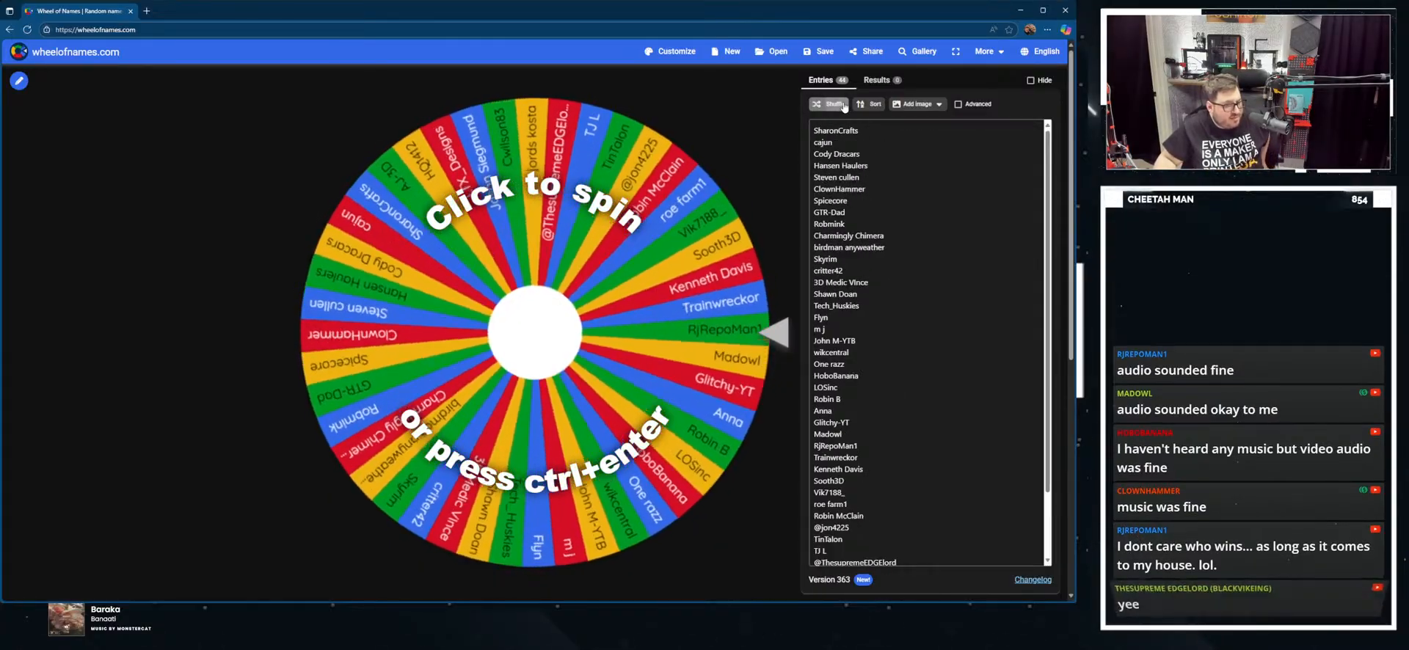
pyautogui.click(844, 107)
pyautogui.click(844, 107)
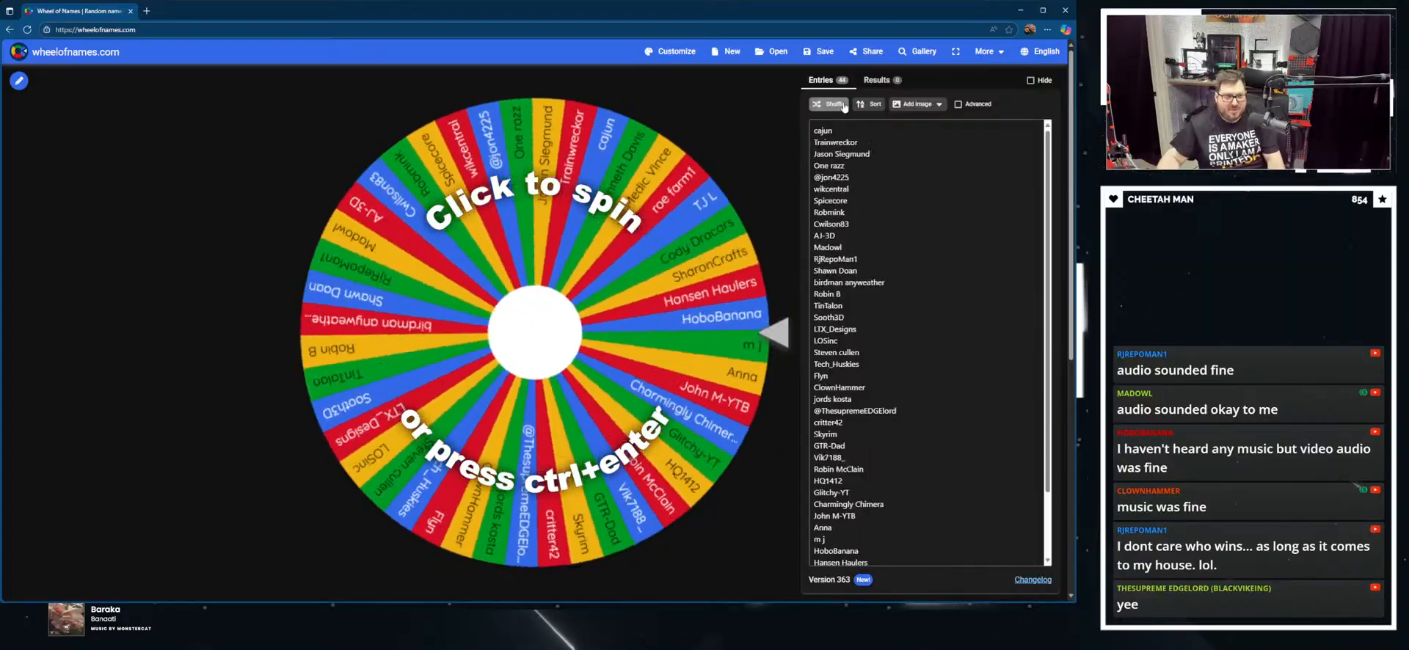
pyautogui.click(844, 107)
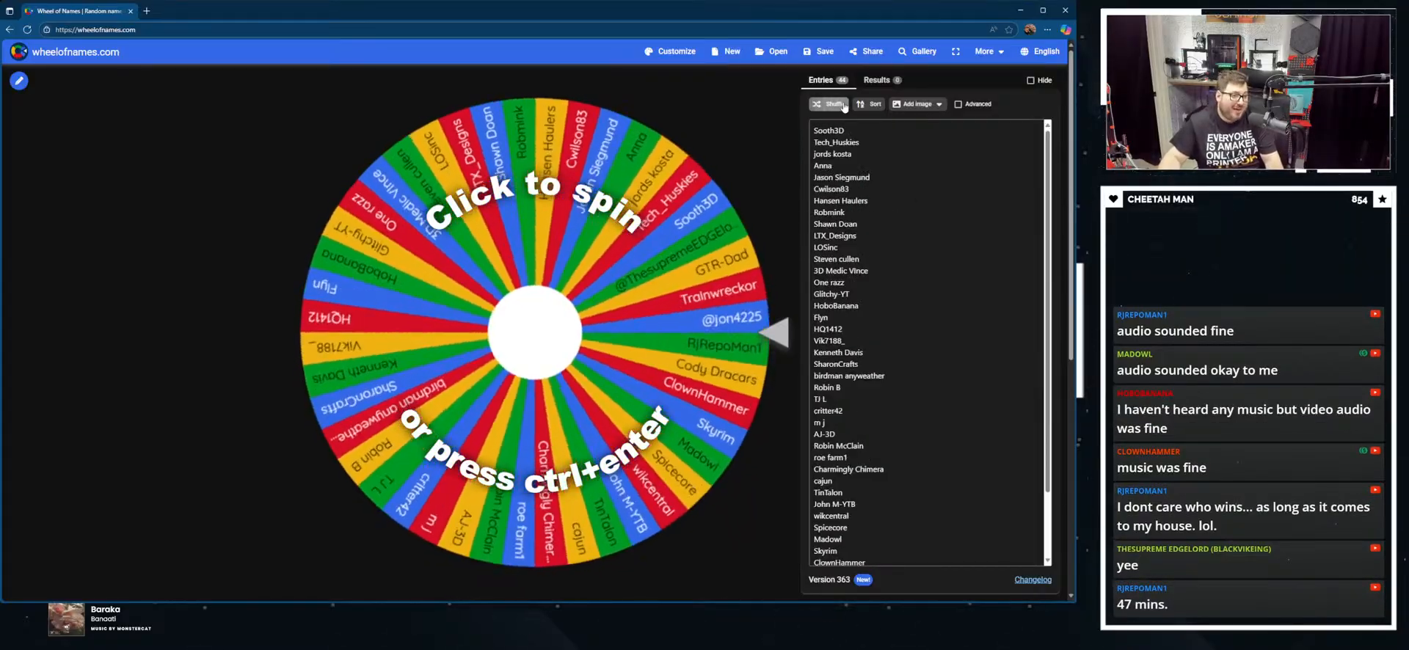
pyautogui.click(844, 107)
pyautogui.click(440, 425)
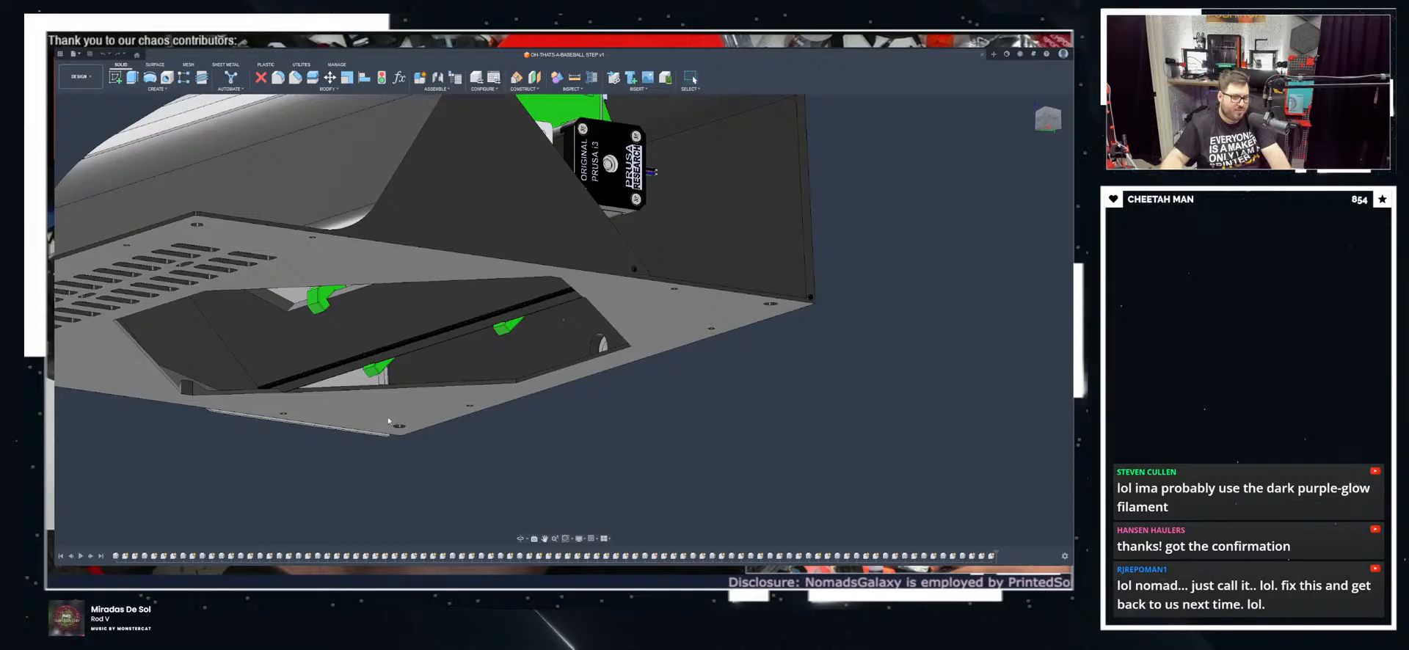
# Step: Switch to Fusion and examine the holes at the shell's groove, cover end and side plate in the OH-THATS-A-BASEBALL STEP model
pyautogui.scroll(-3, 668, 398)
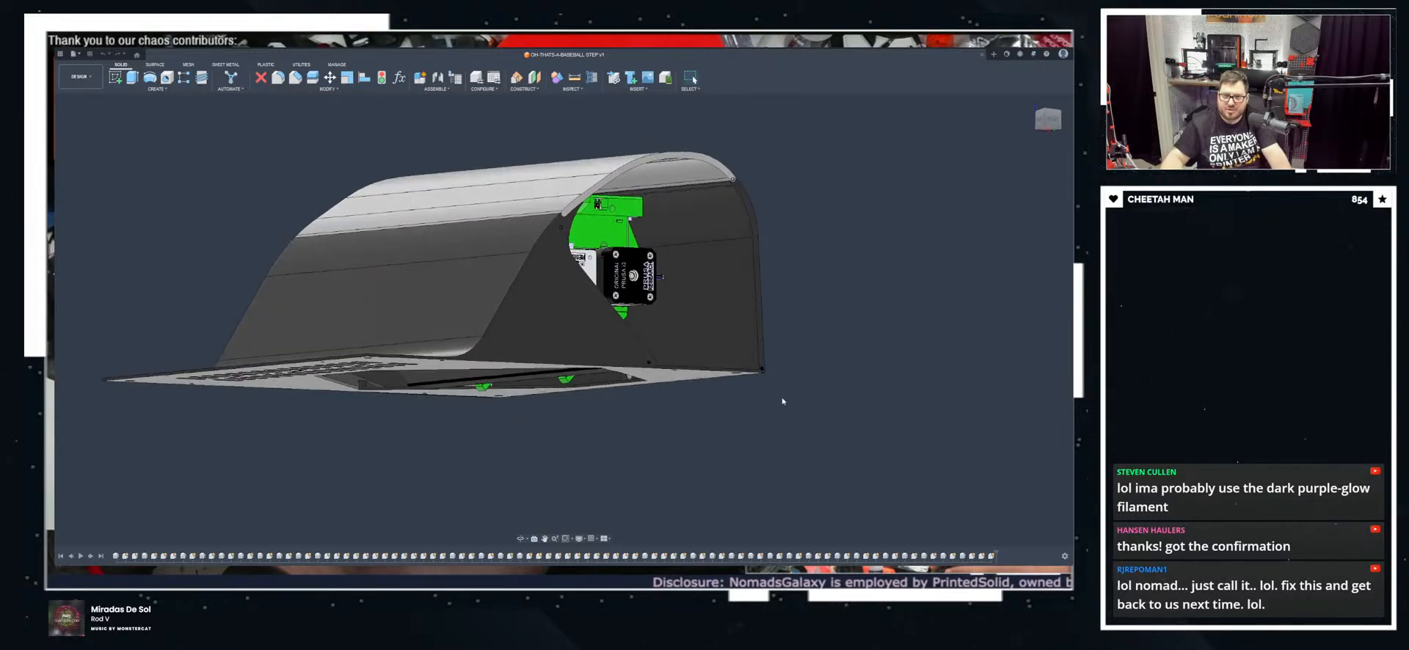
pyautogui.scroll(4, 782, 402)
pyautogui.scroll(6, 783, 402)
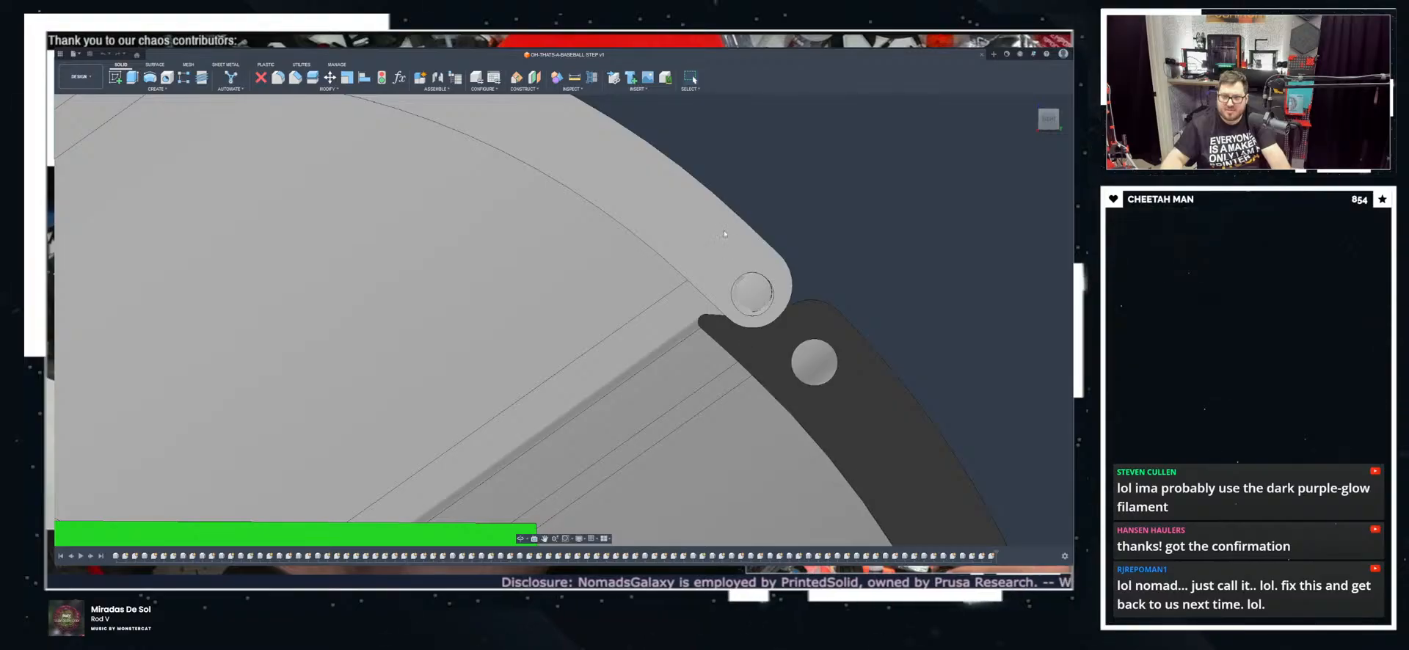
pyautogui.keyDown('shift'); pyautogui.moveTo(724, 227); pyautogui.dragTo(832, 262, button='middle'); pyautogui.keyUp('shift')
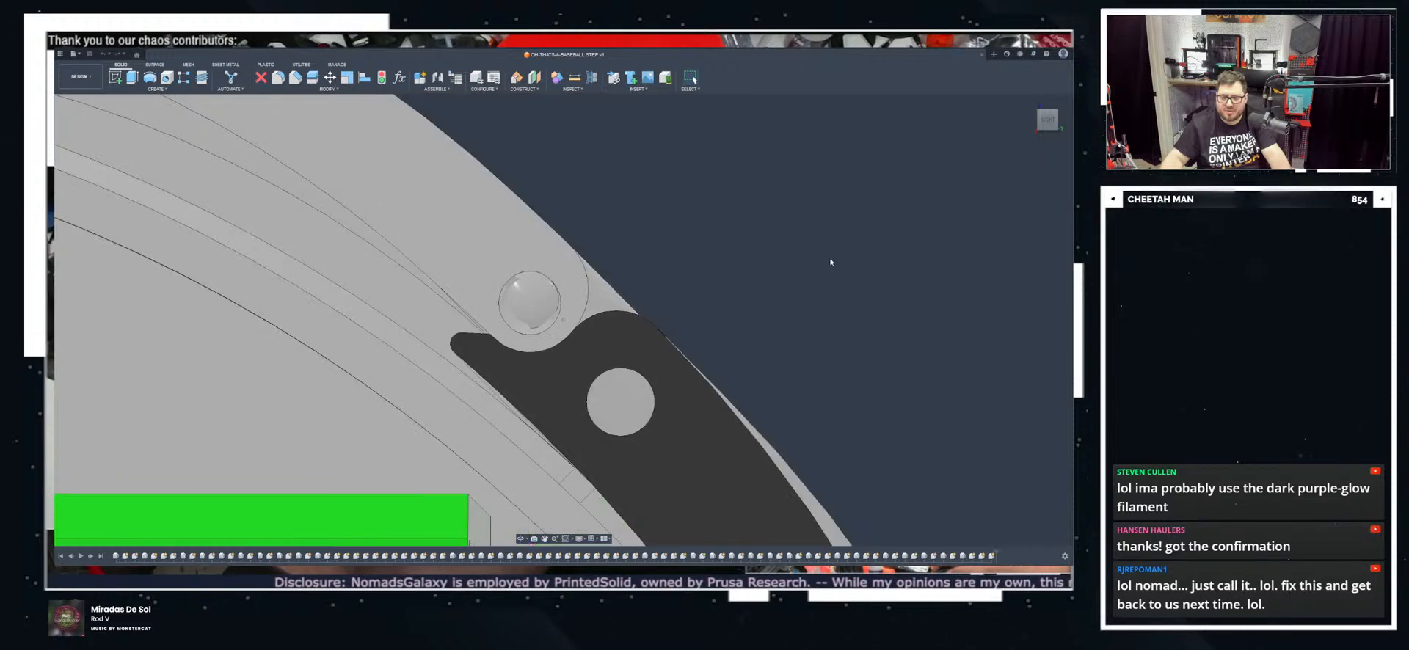
pyautogui.scroll(5, 832, 262)
pyautogui.keyDown('shift'); pyautogui.moveTo(576, 283); pyautogui.dragTo(560, 285, button='middle'); pyautogui.keyUp('shift')
pyautogui.keyDown('shift'); pyautogui.moveTo(861, 284); pyautogui.dragTo(865, 250, button='middle'); pyautogui.keyUp('shift')
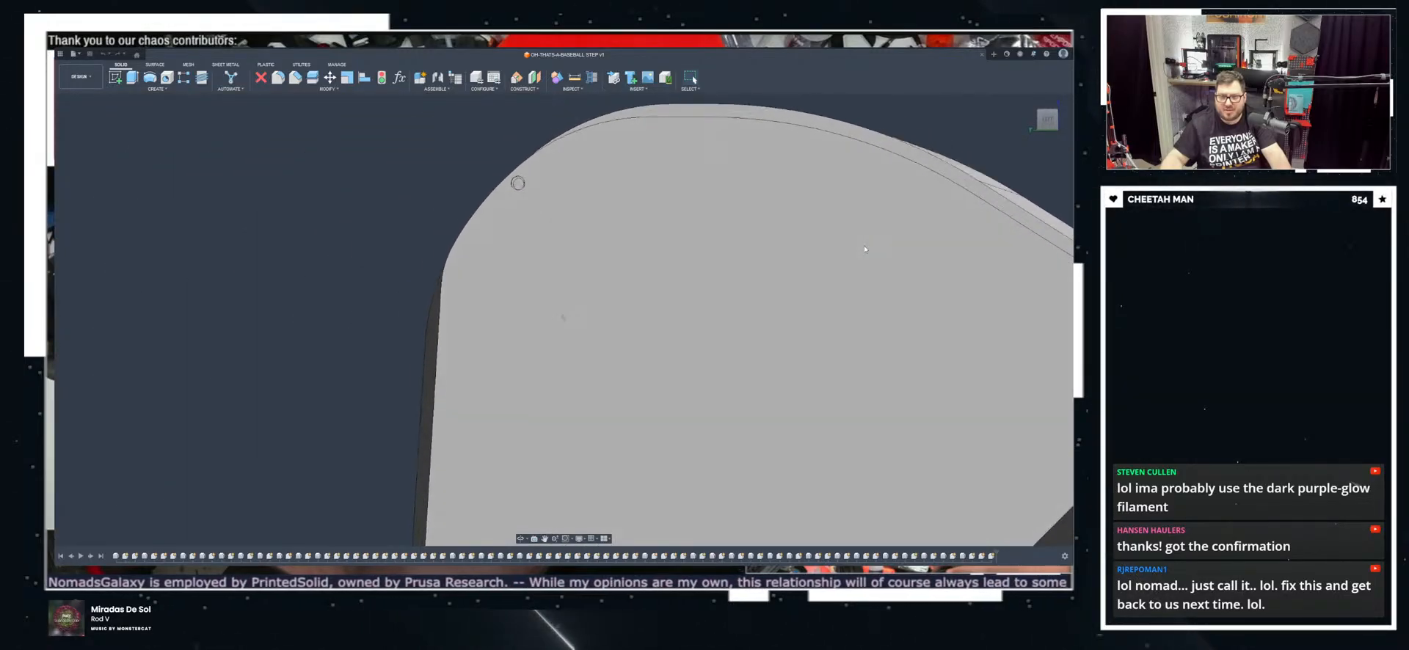
pyautogui.scroll(5, 865, 249)
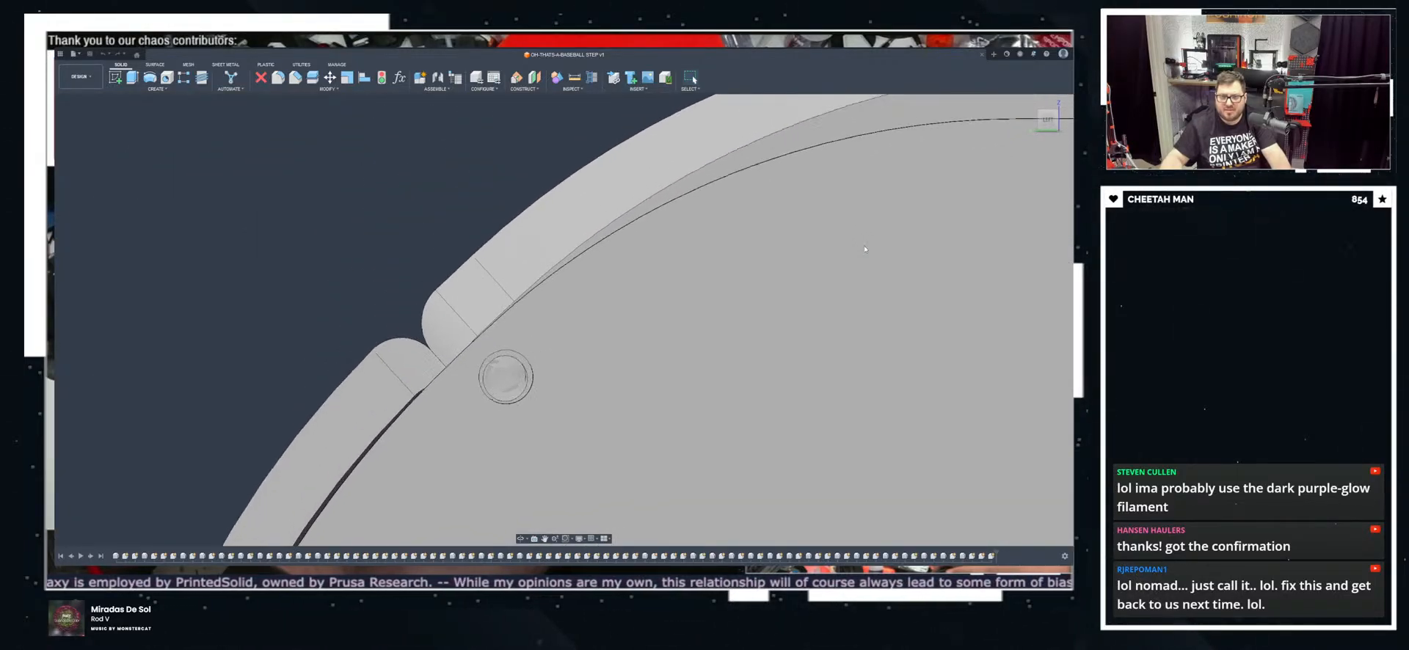
pyautogui.scroll(3, 865, 249)
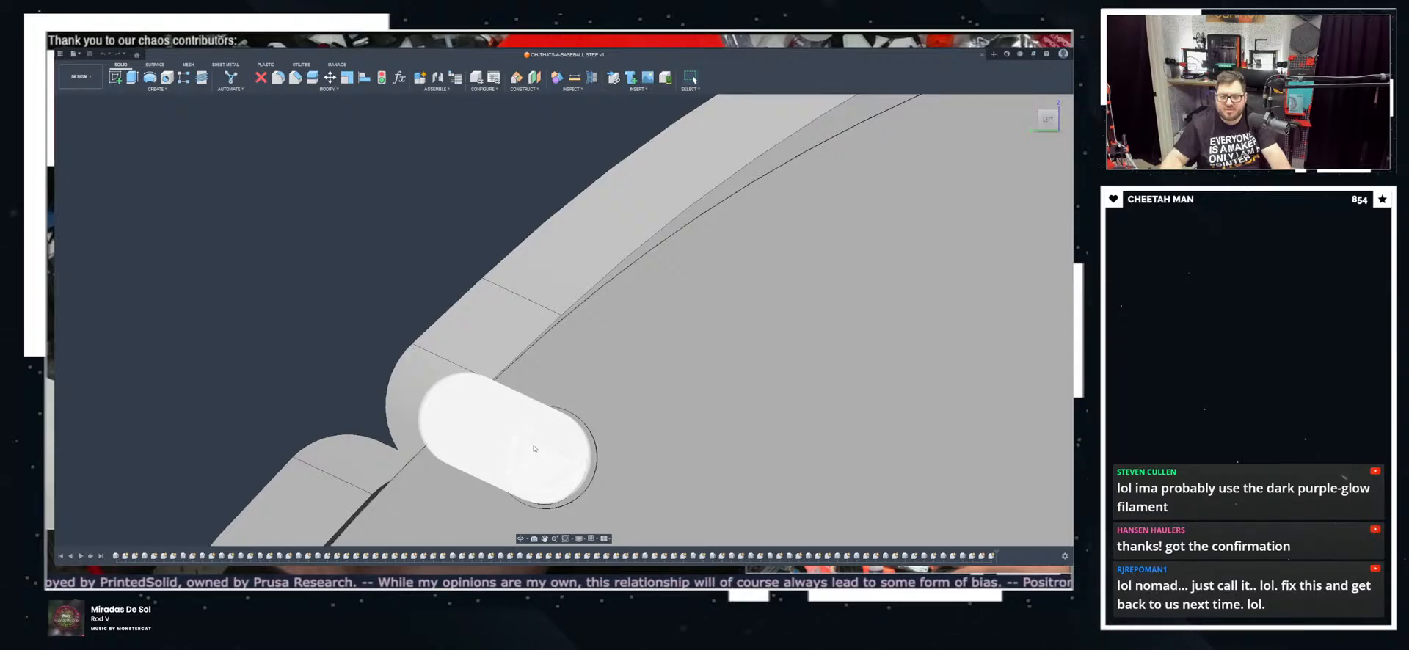
pyautogui.keyDown('shift'); pyautogui.moveTo(642, 510); pyautogui.dragTo(646, 512, button='middle'); pyautogui.keyUp('shift')
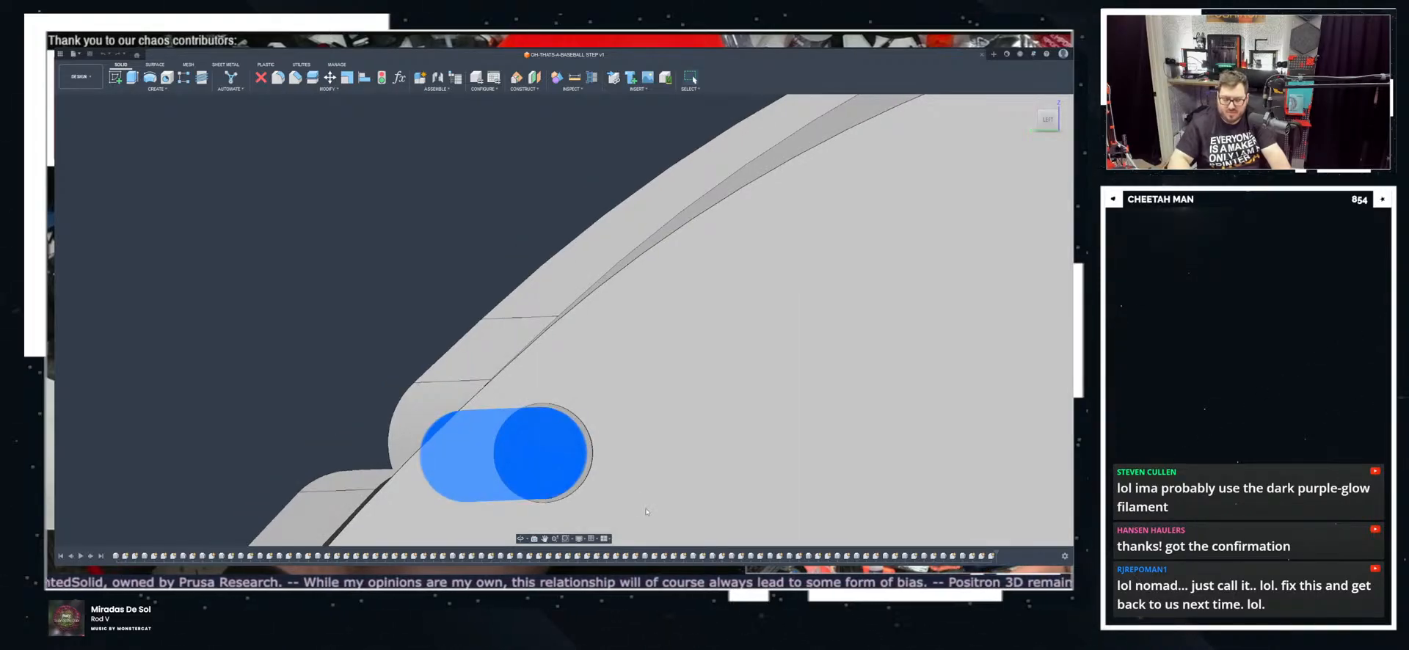